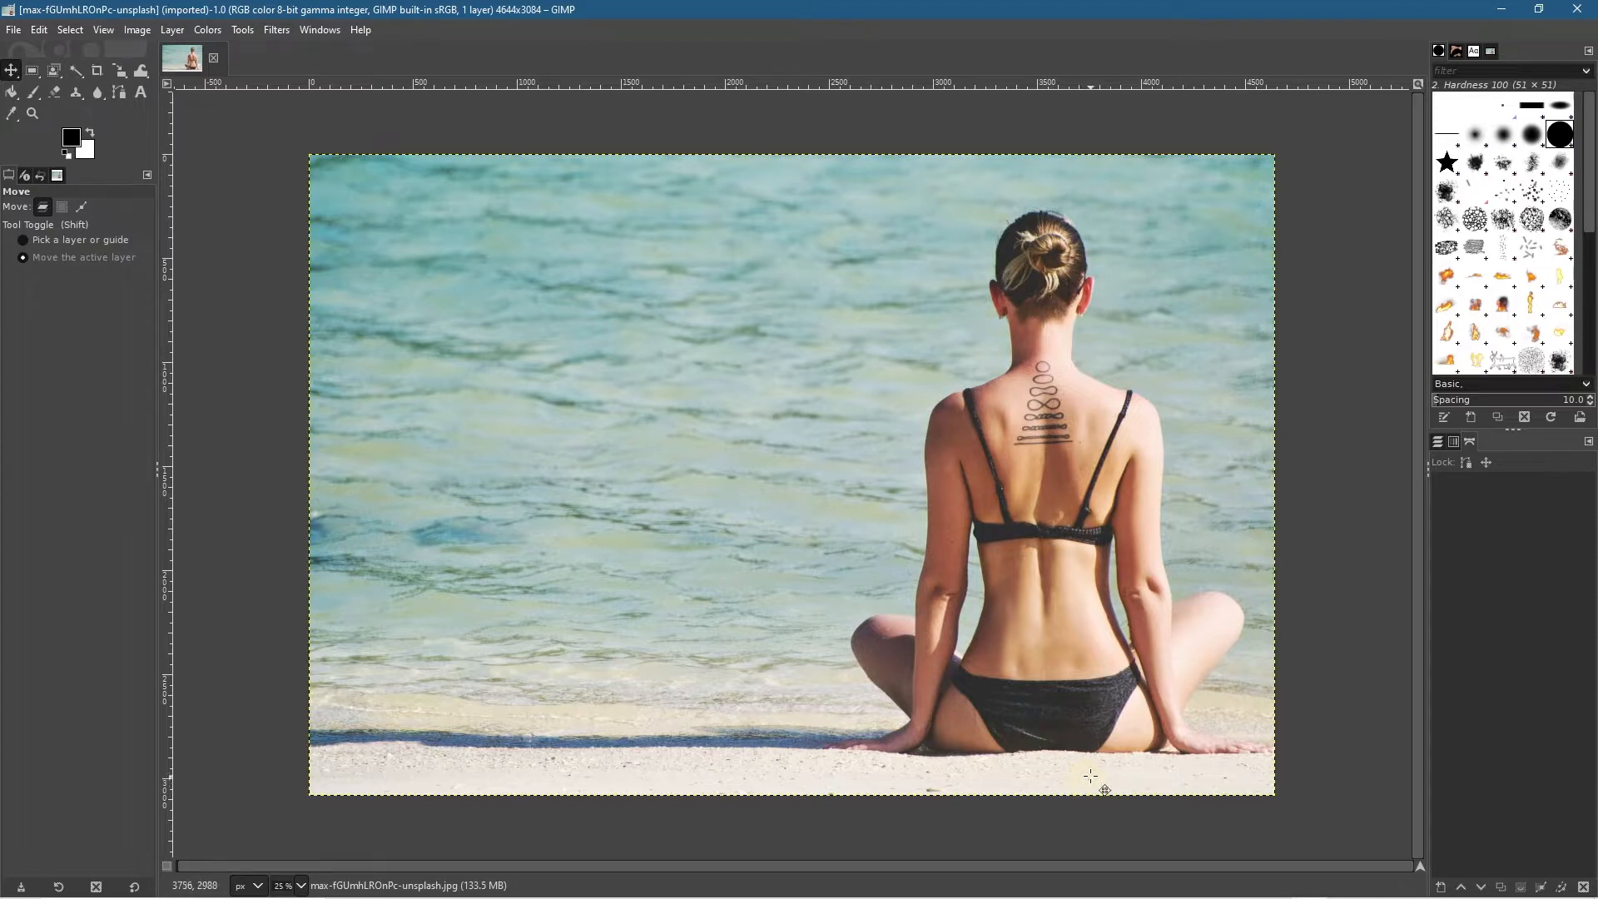
# Step: Start a path with the Paths tool at the corner where the left shin meets the woman's wrist
pyautogui.click(121, 96)
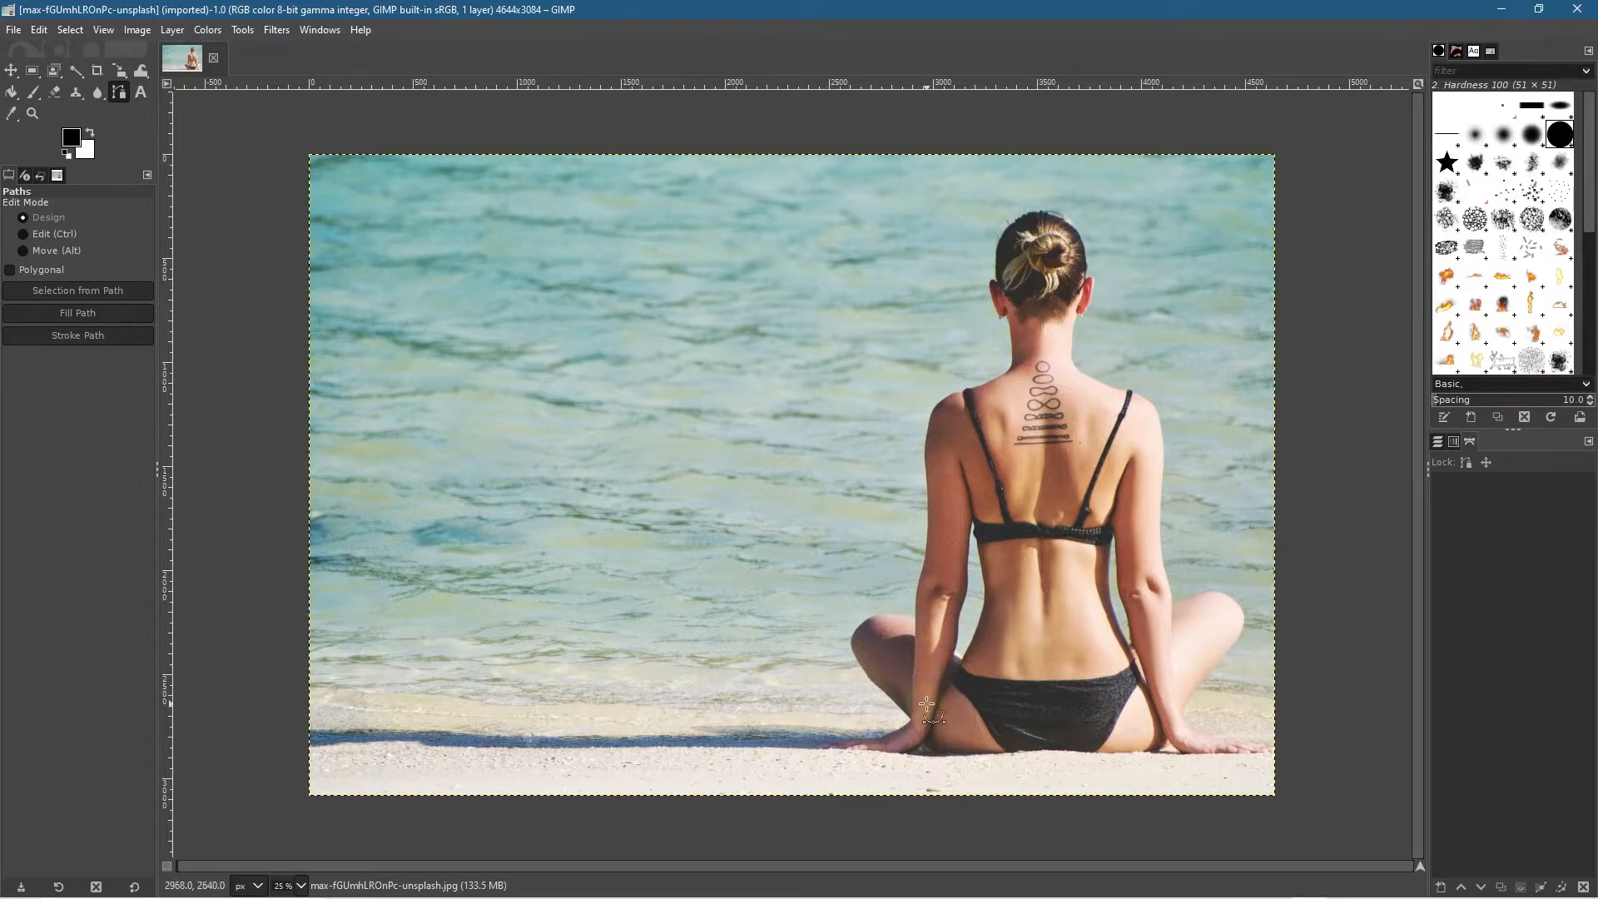
pyautogui.press('ctrl')
pyautogui.scroll(1, 941, 701)
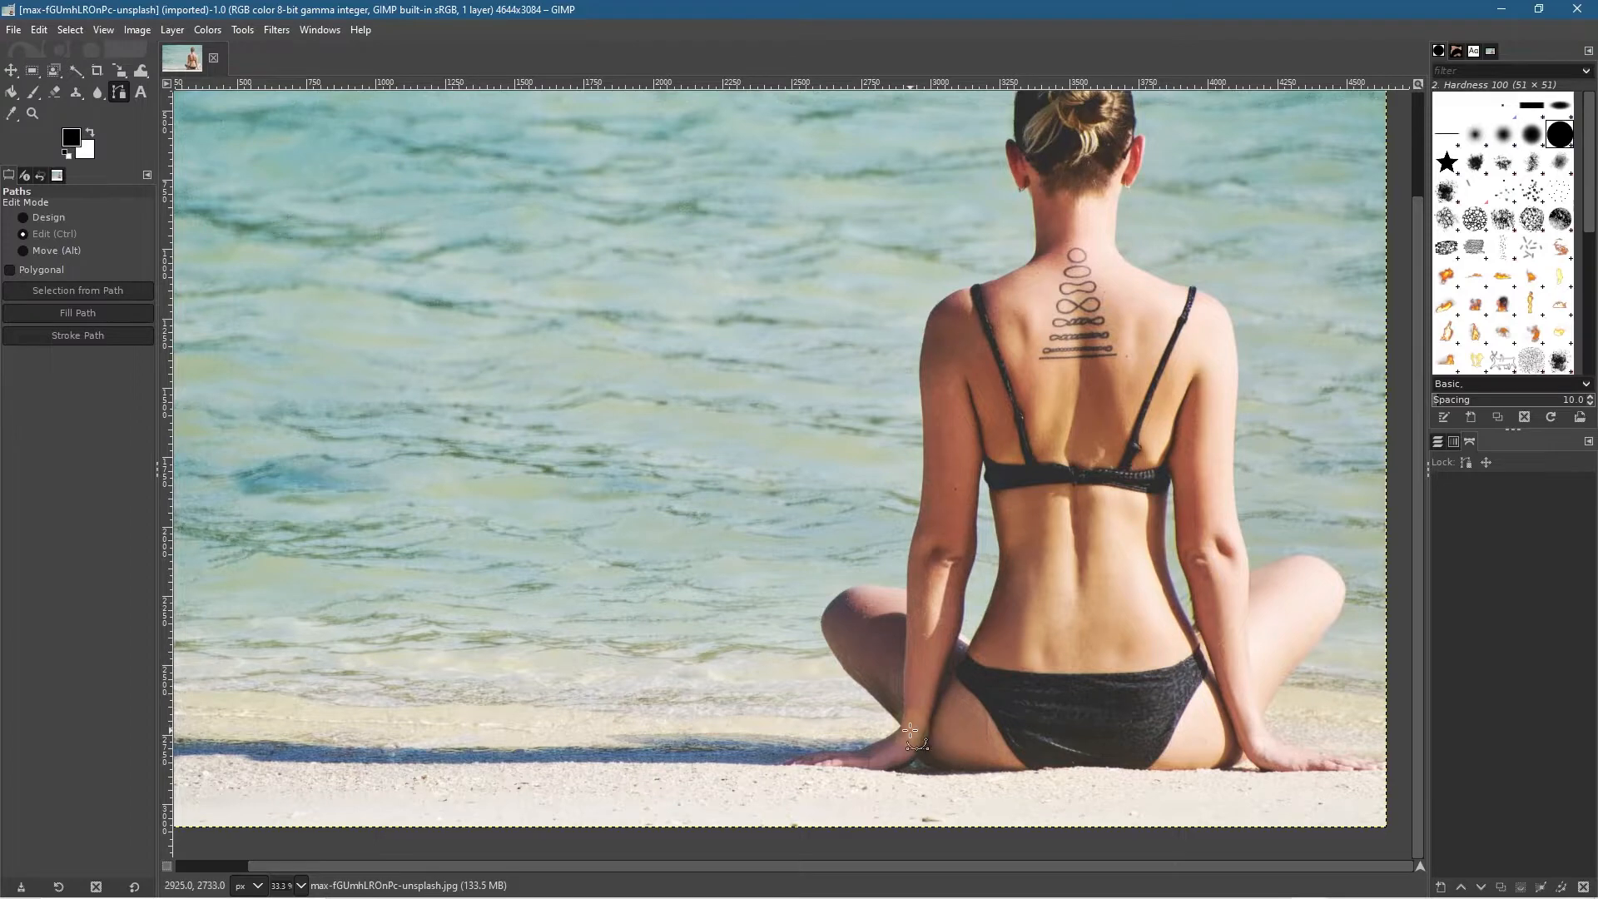
pyautogui.scroll(1, 911, 731)
pyautogui.scroll(4, 911, 731)
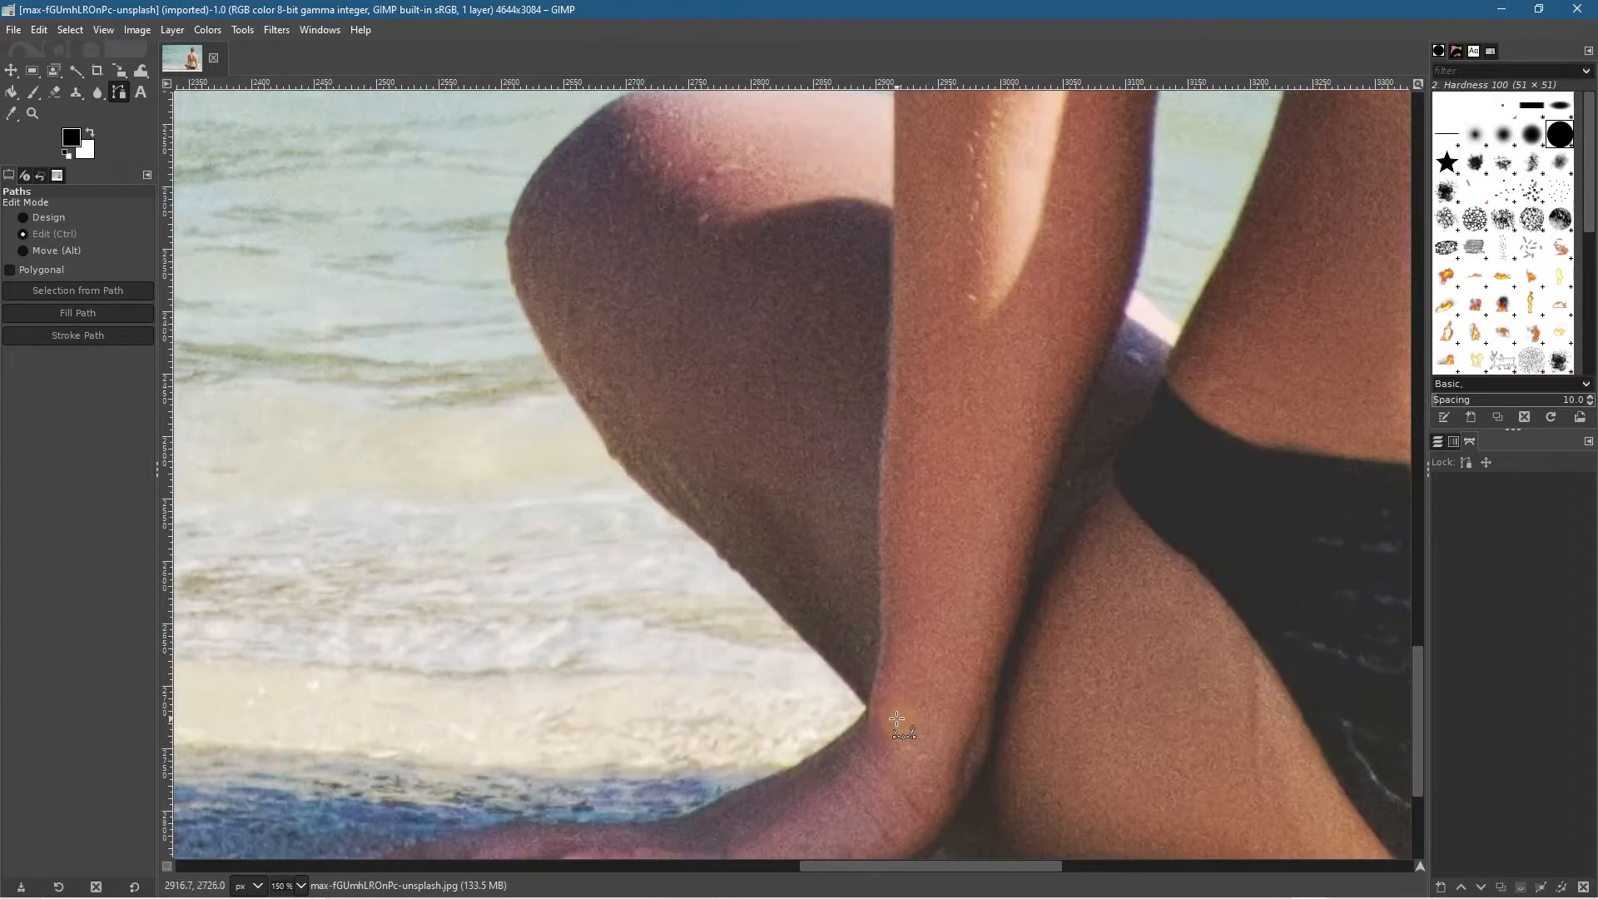
pyautogui.scroll(1, 861, 710)
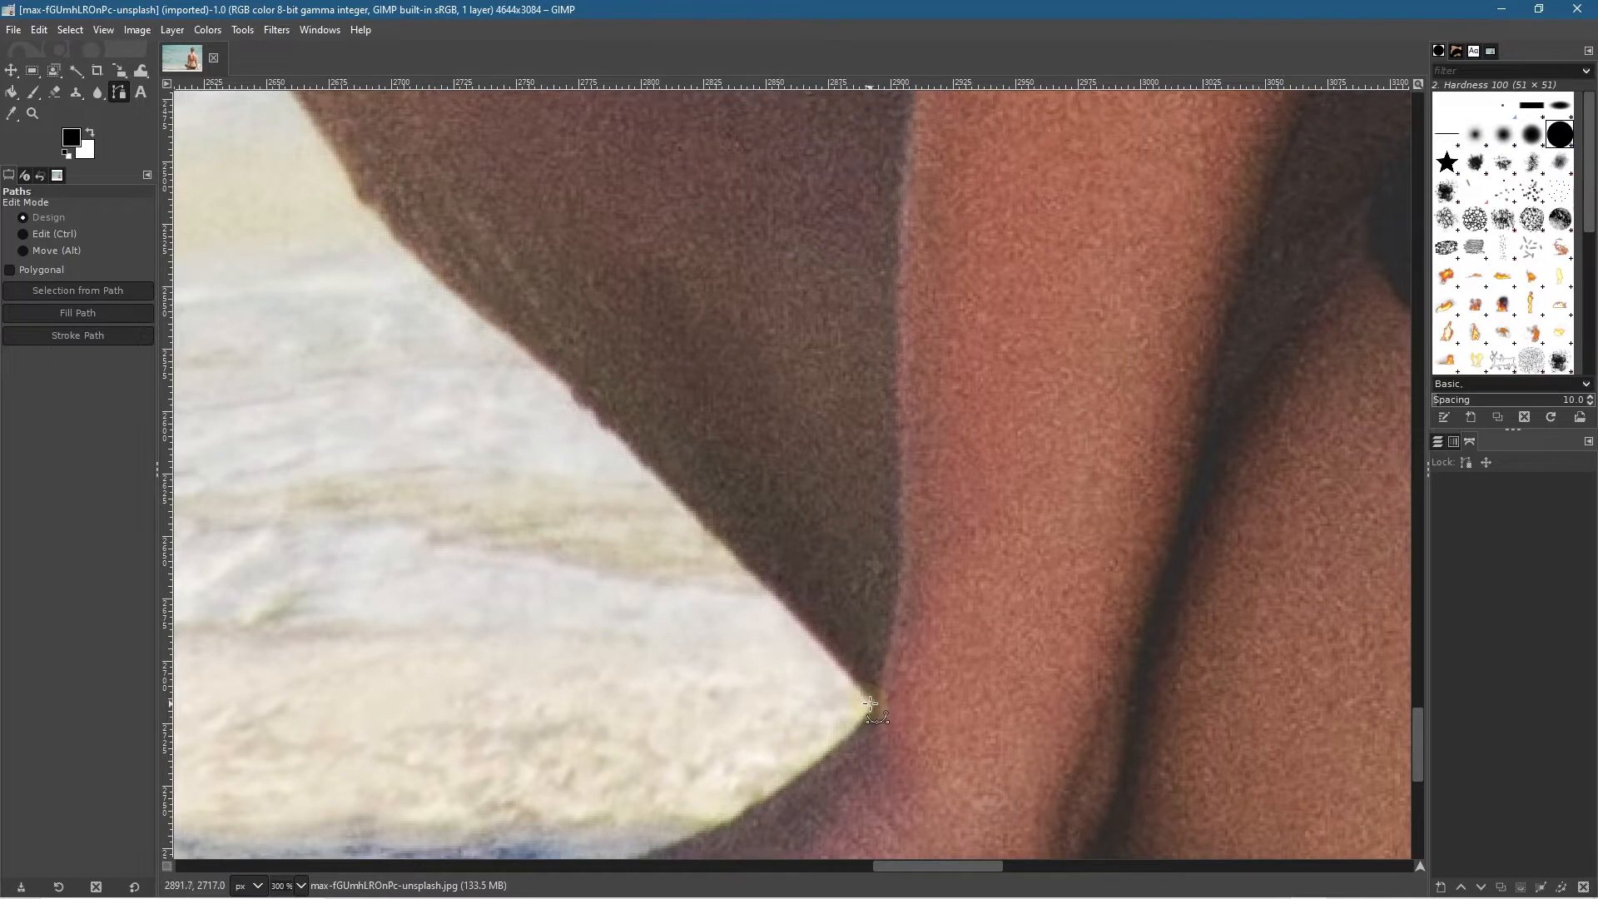
pyautogui.click(869, 702)
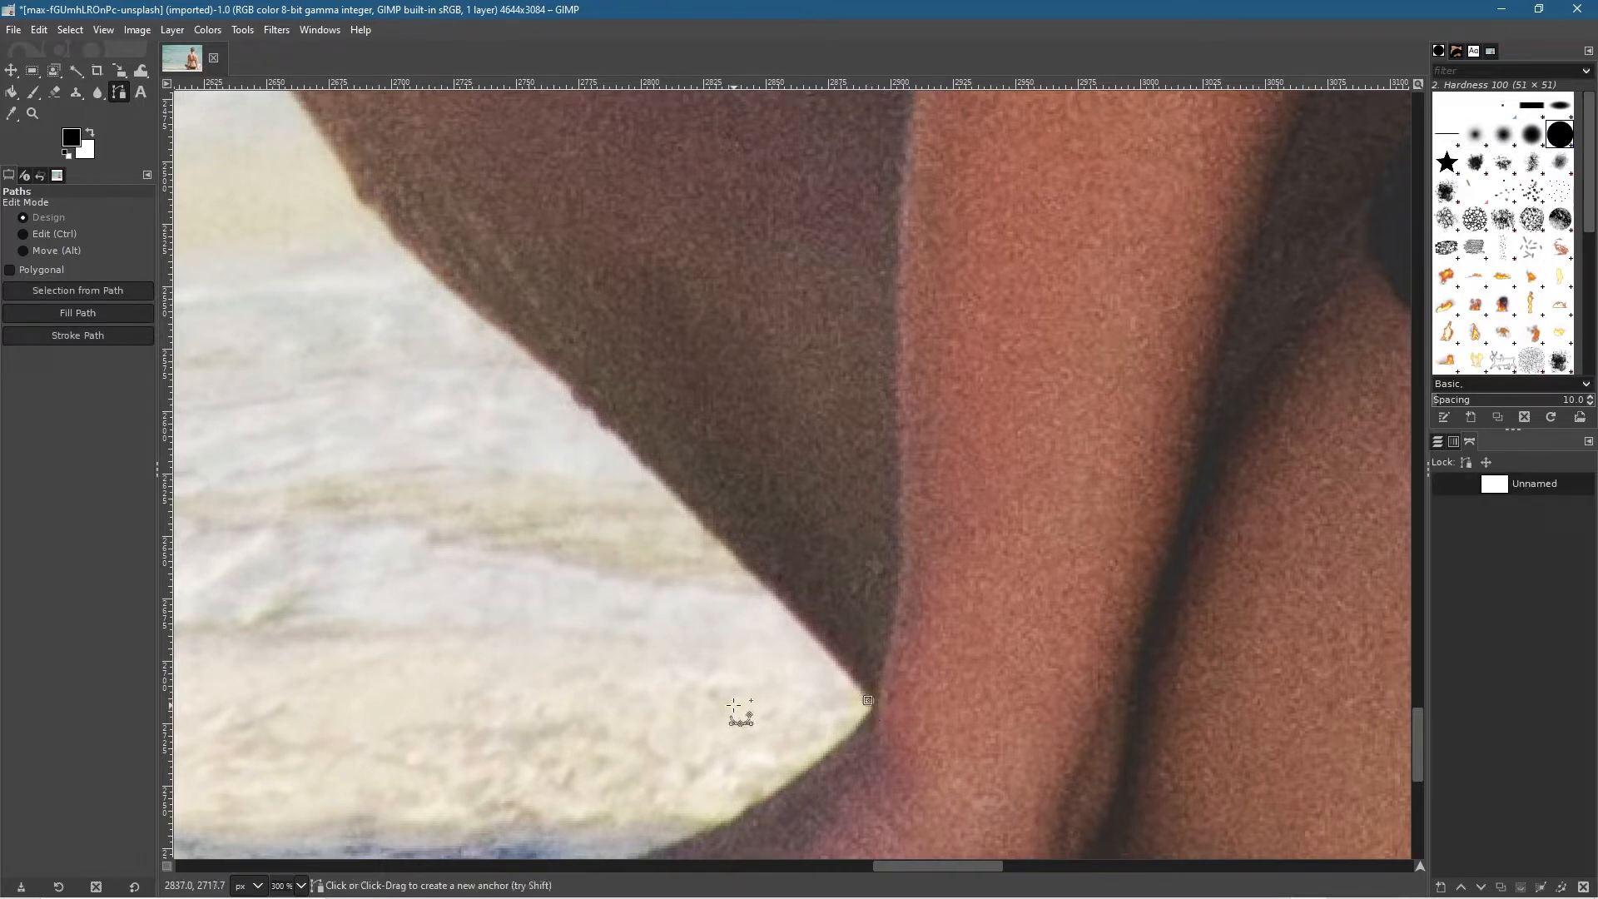
# Step: Place closely spaced path anchors up the lower edge of the left shin, starting from the wrist corner
pyautogui.click(819, 643)
pyautogui.click(783, 604)
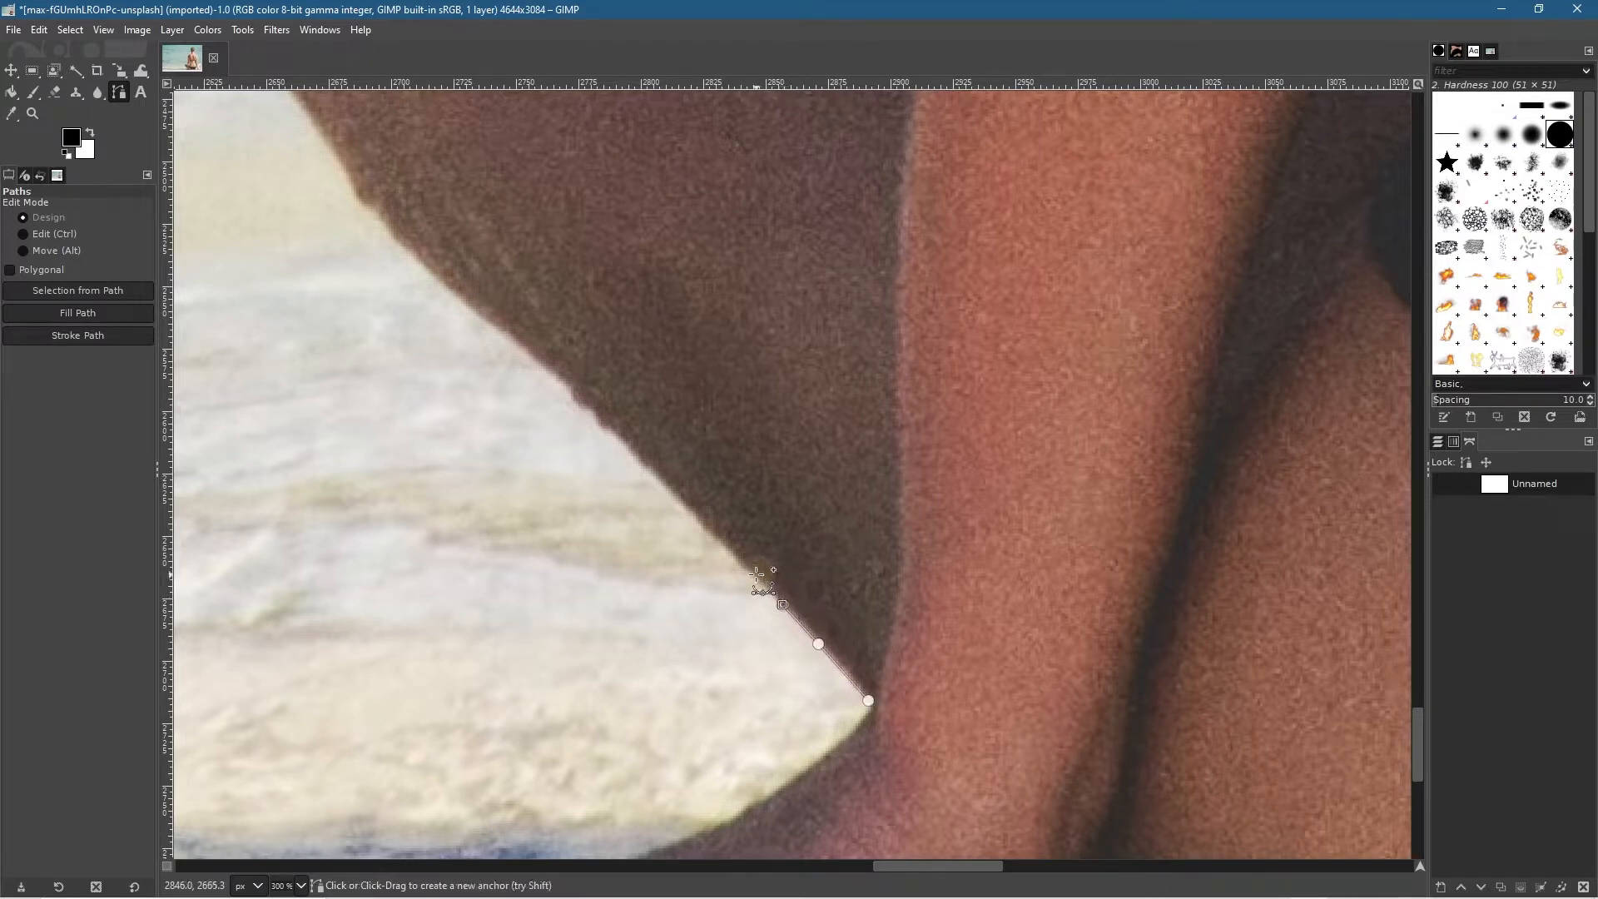
pyautogui.click(754, 575)
pyautogui.click(717, 536)
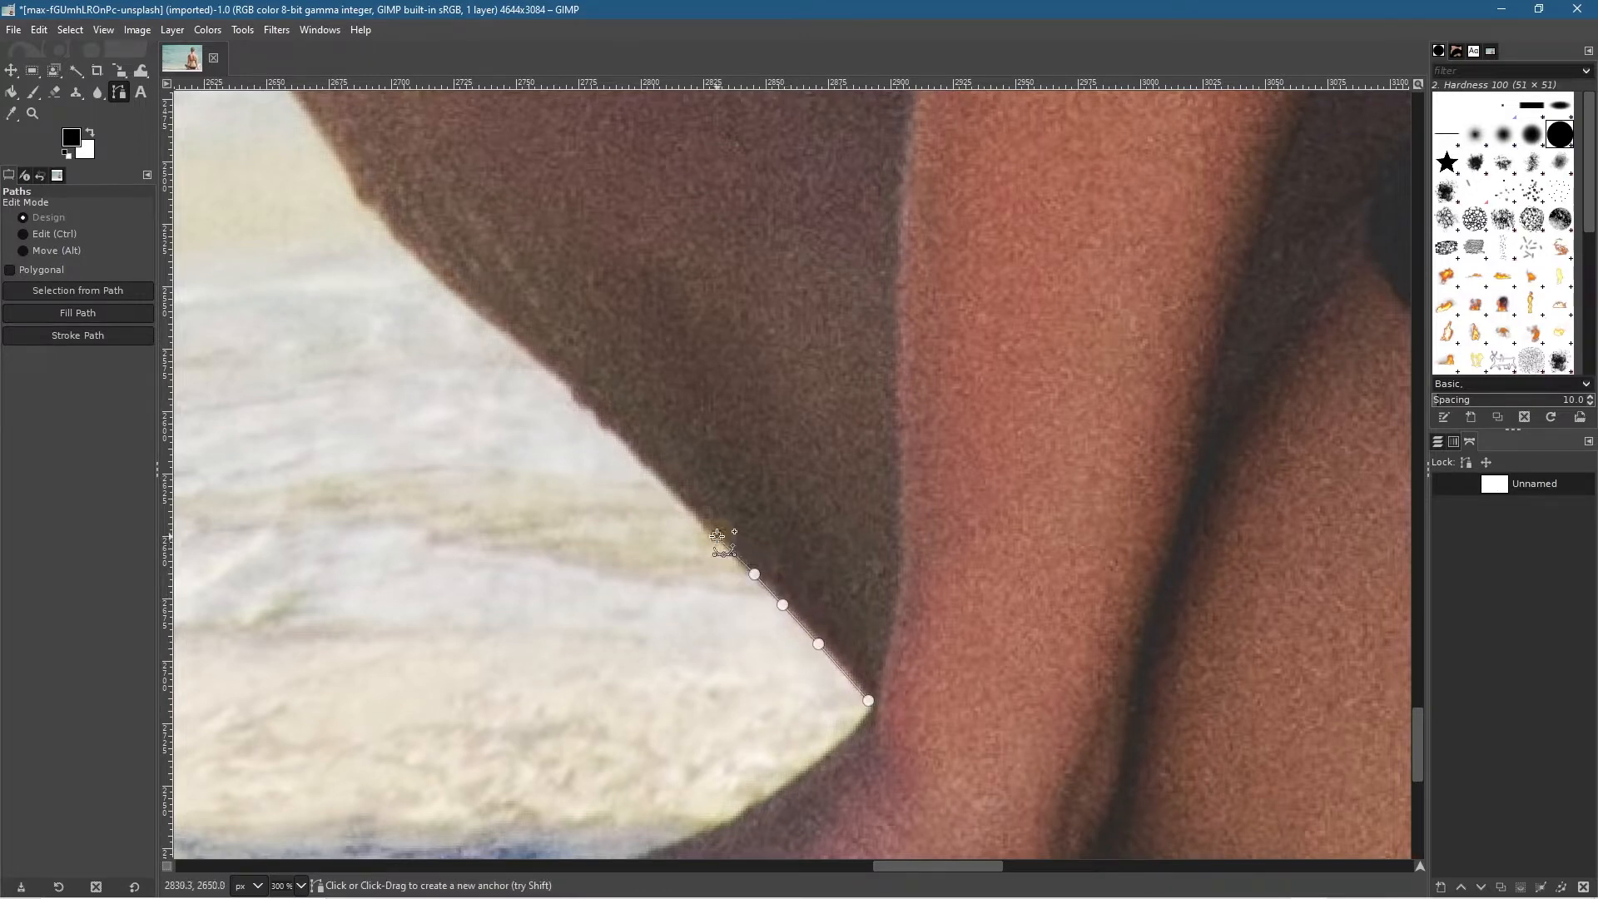
pyautogui.click(673, 494)
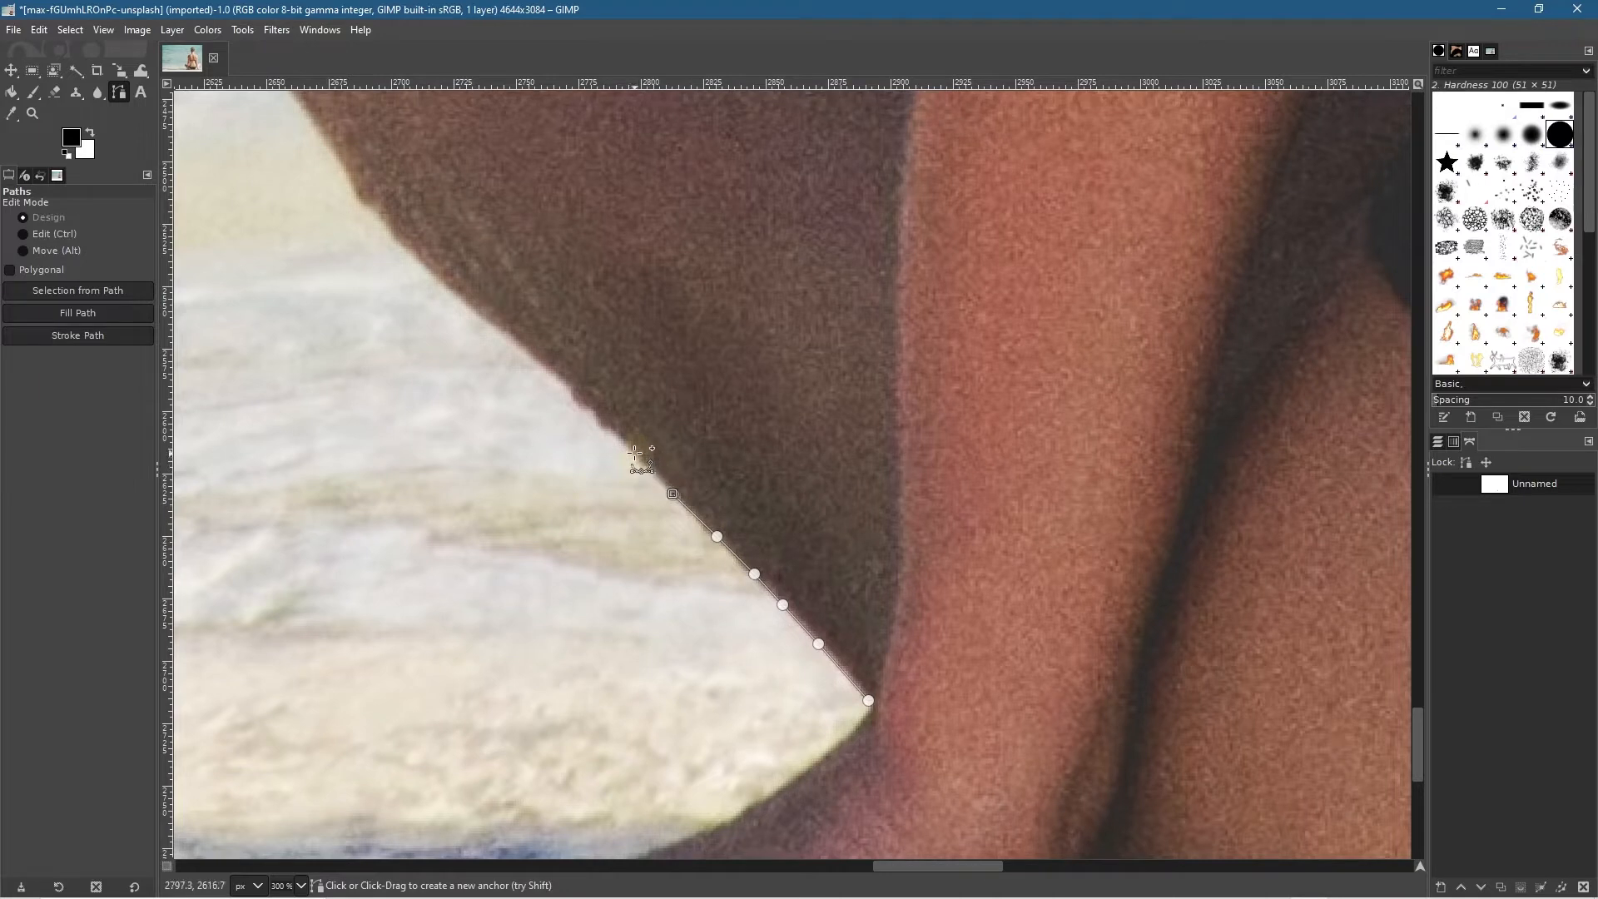
pyautogui.click(631, 448)
pyautogui.click(606, 428)
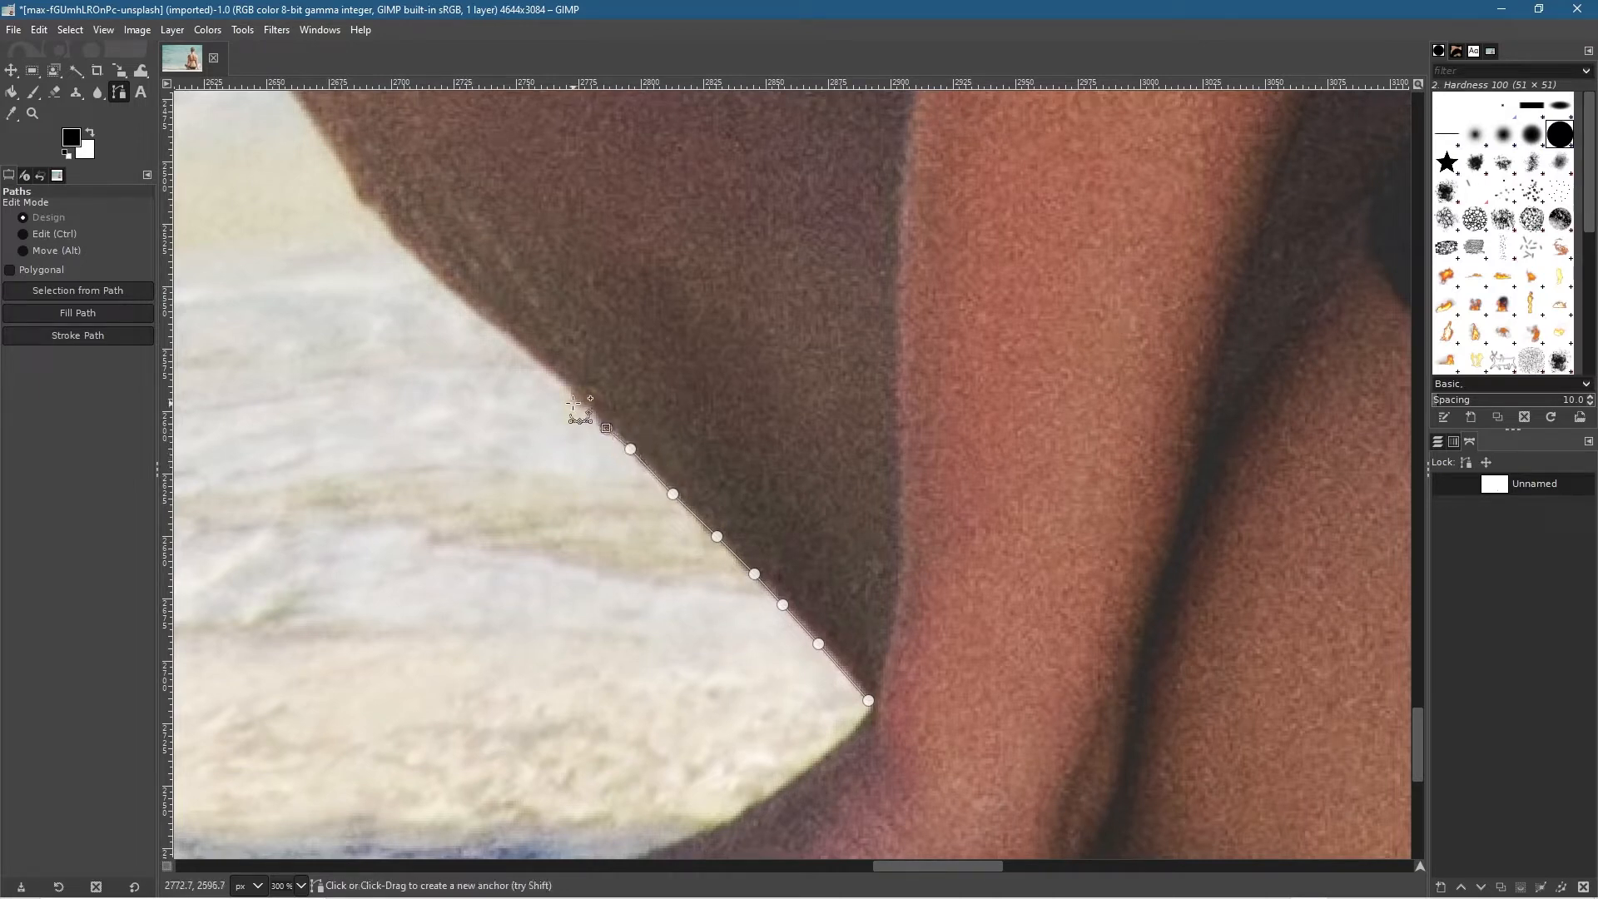
# Step: Continue the path with straight segments along the slight bump midway up the left shin's edge
pyautogui.click(570, 395)
pyautogui.click(544, 366)
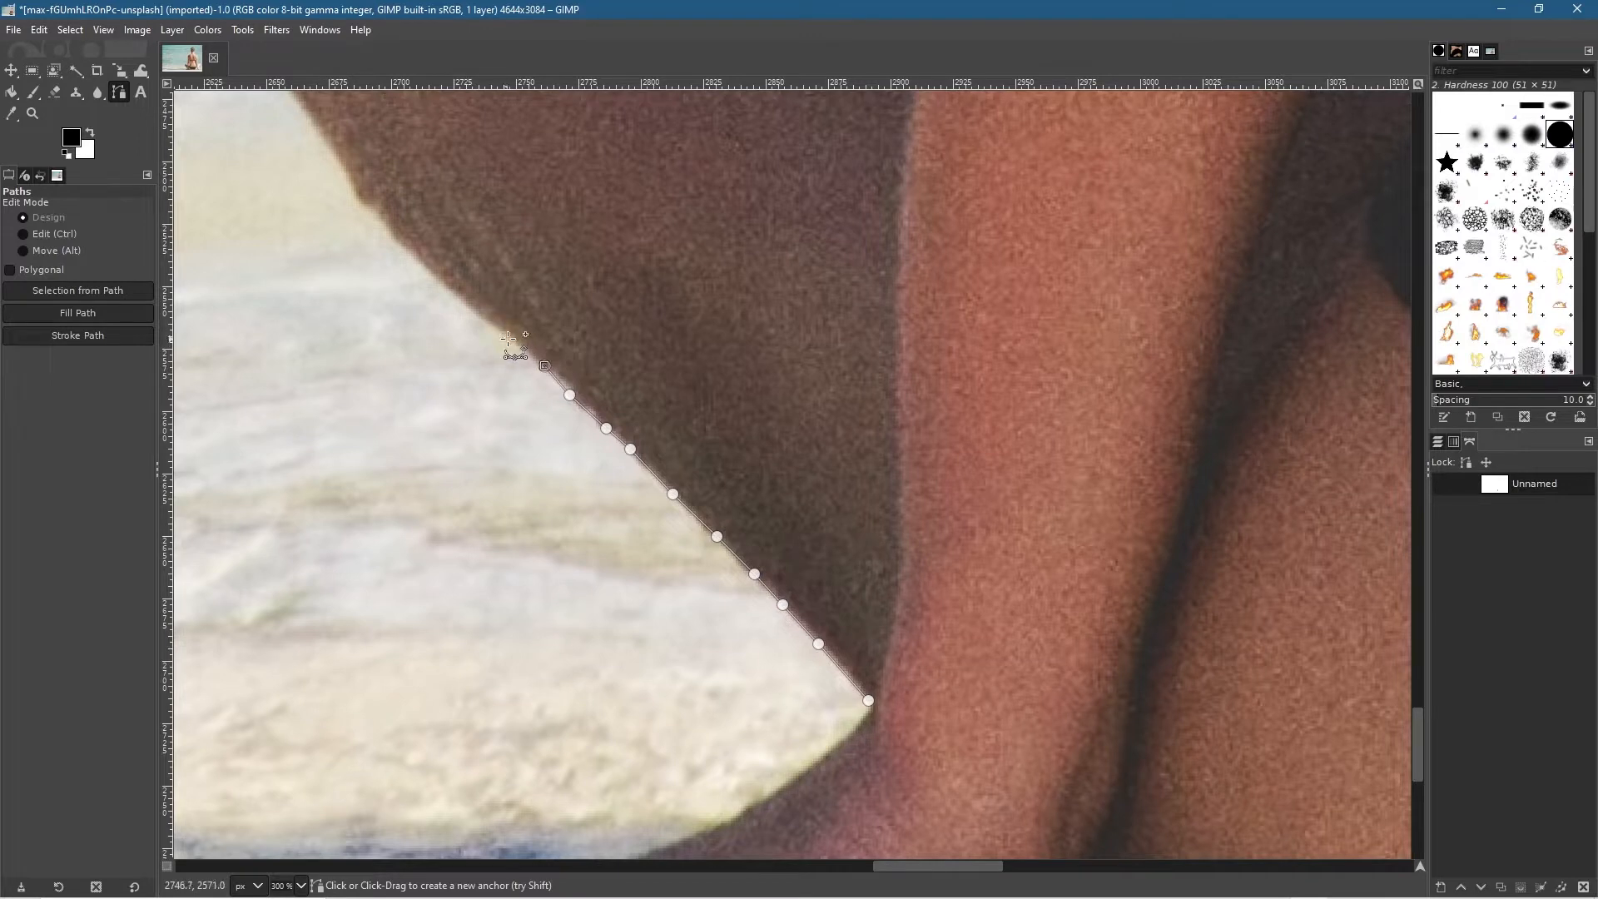
pyautogui.click(502, 333)
pyautogui.click(467, 308)
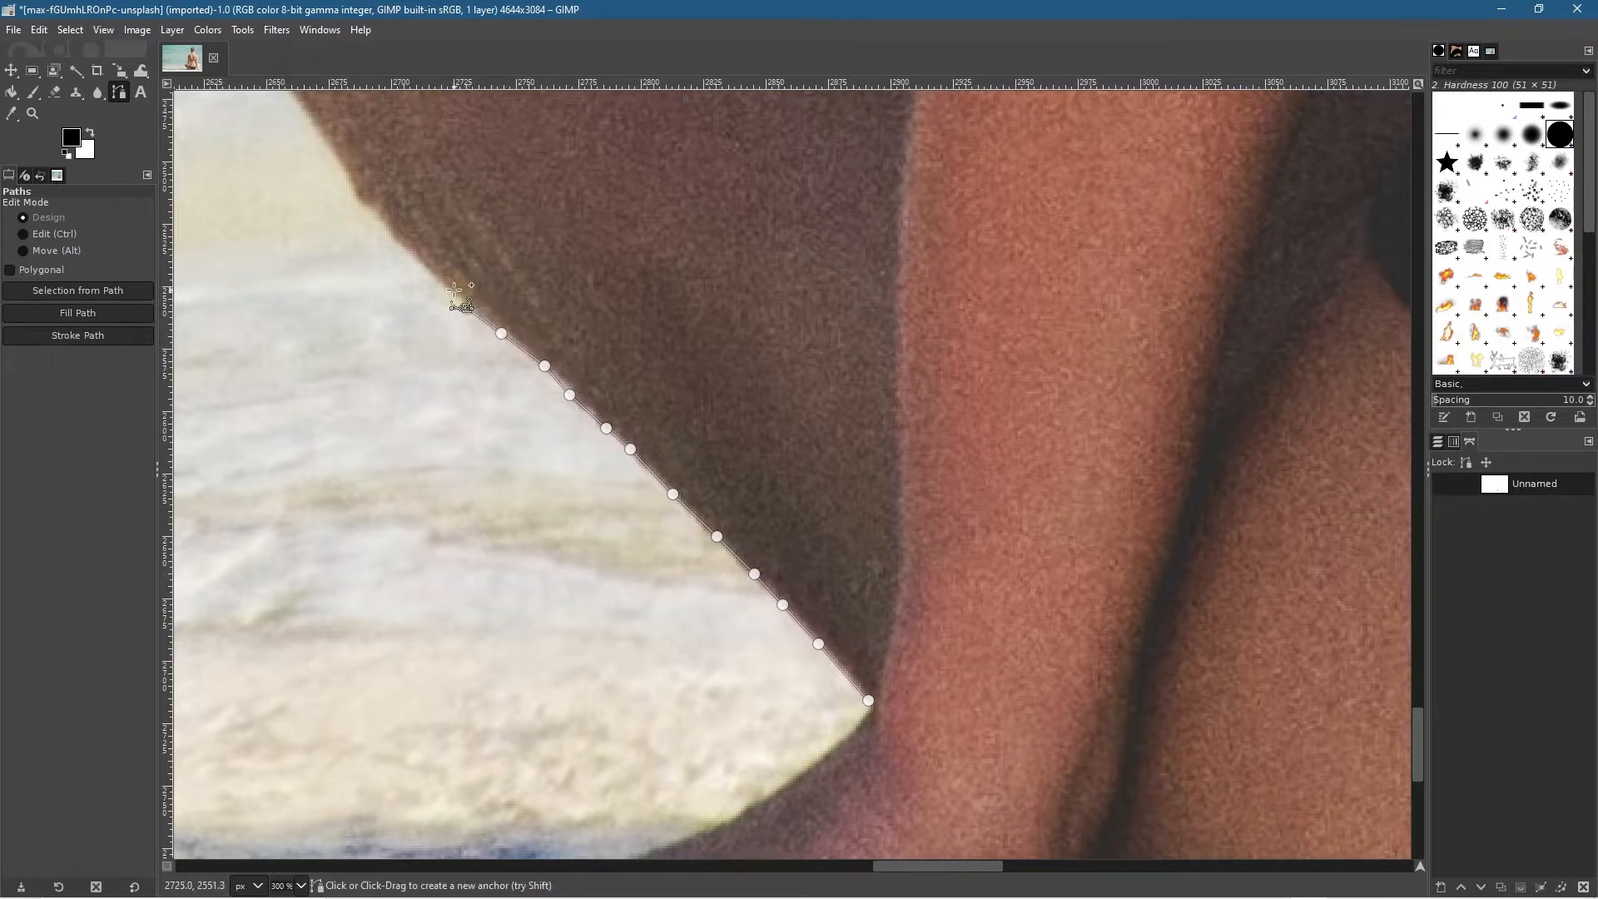
pyautogui.click(423, 268)
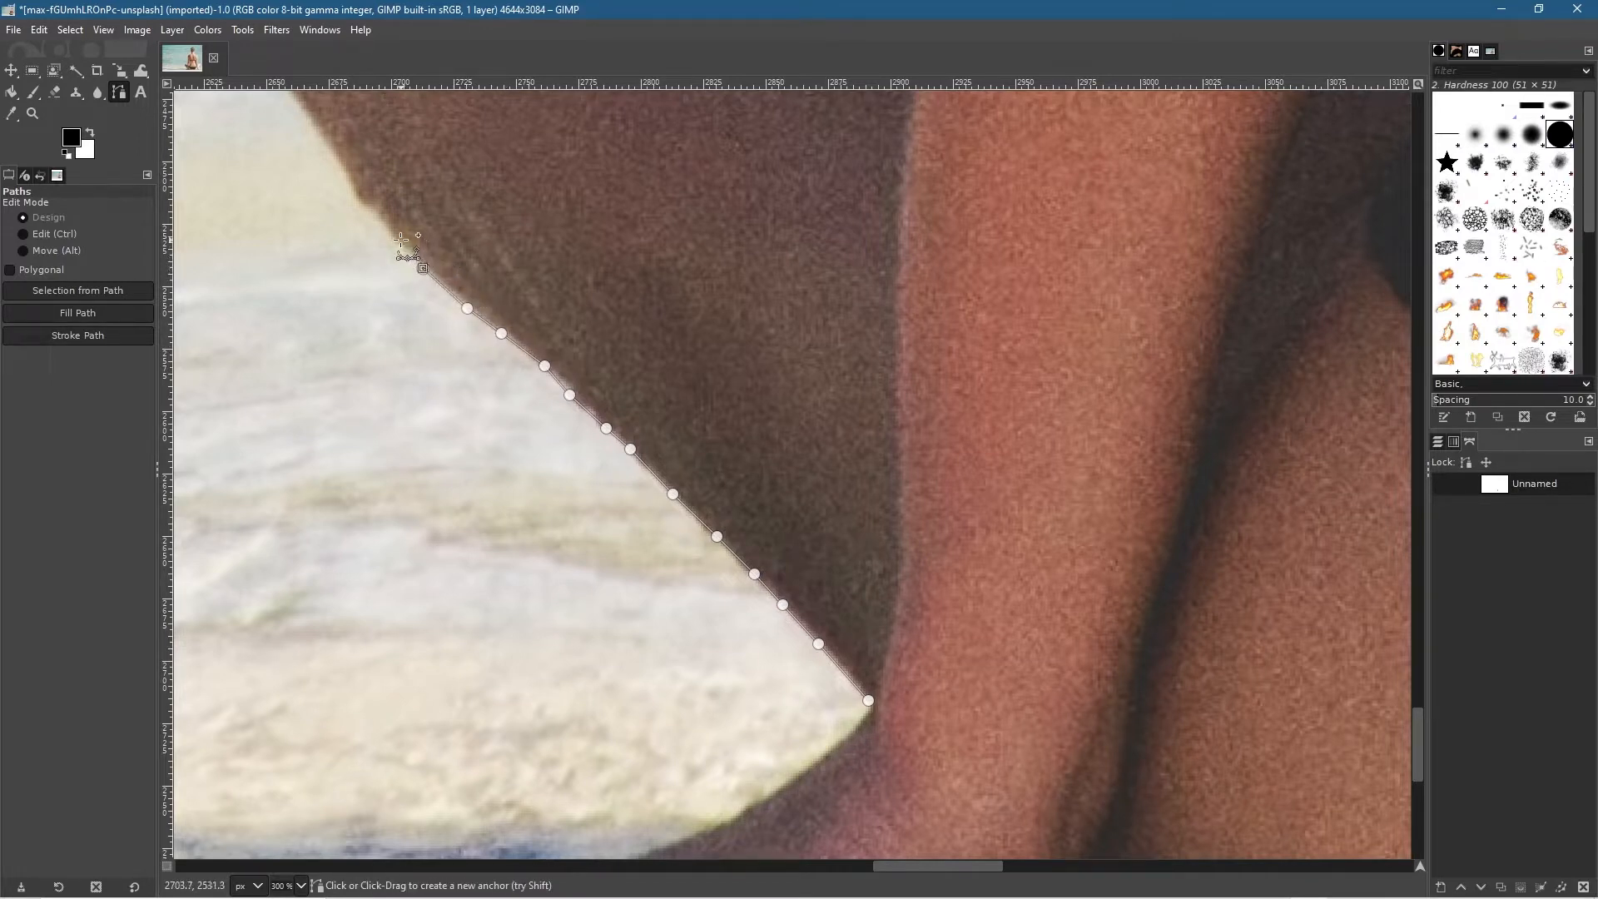
pyautogui.click(400, 240)
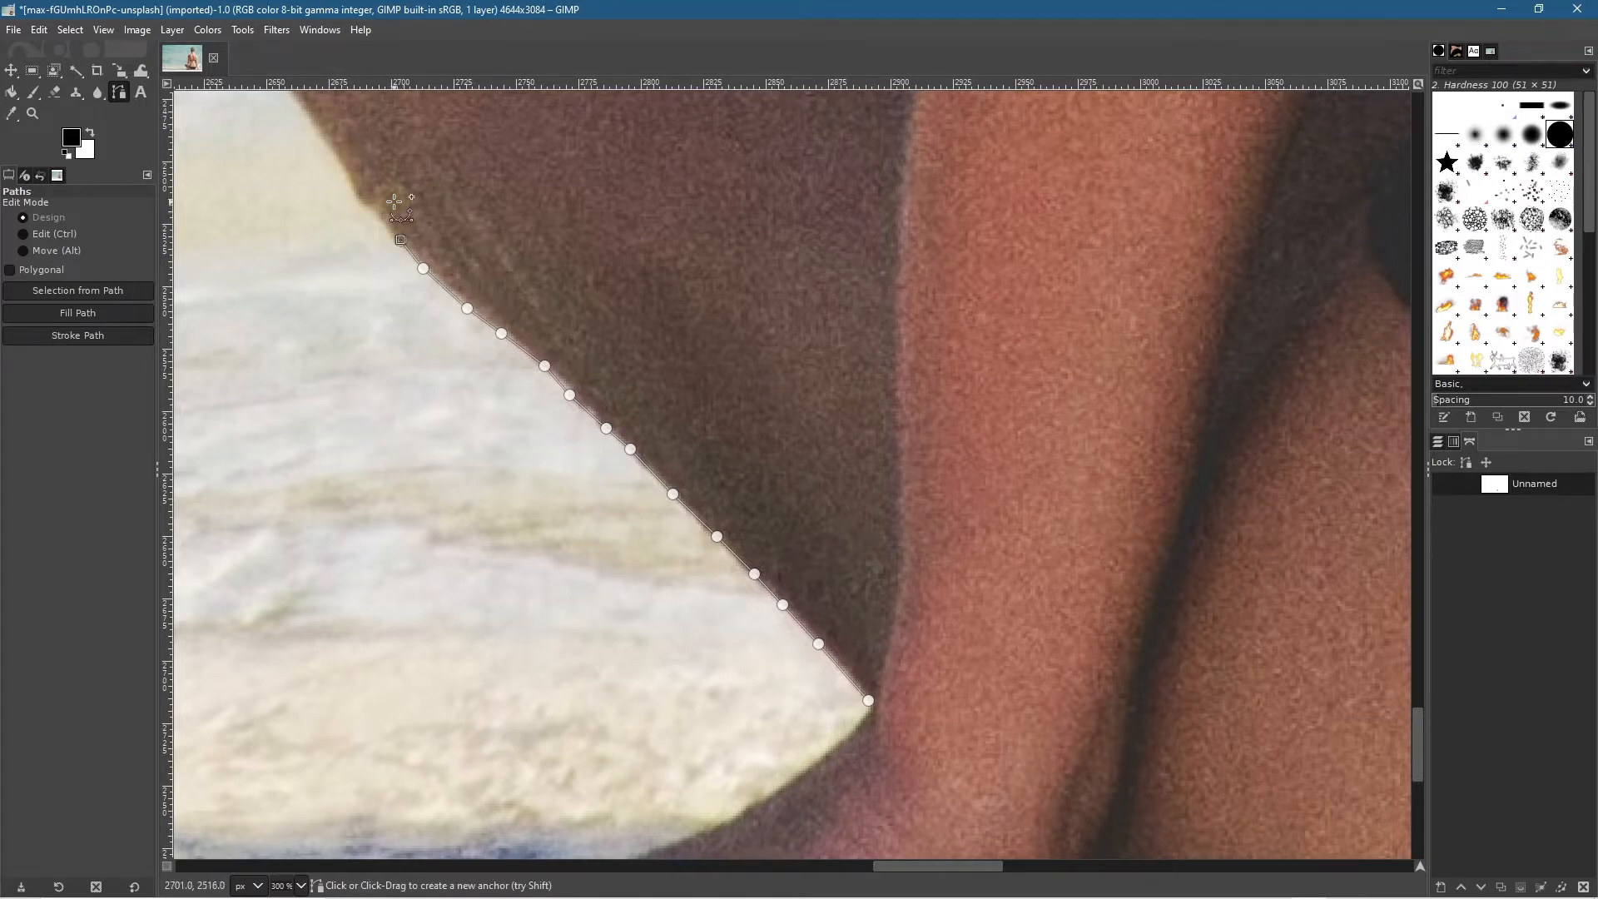
# Step: Extend the path with anchors along the upper part of the left shin to just below the knee's outermost point
pyautogui.moveTo(428, 170); pyautogui.dragTo(707, 449)
pyautogui.click(656, 489)
pyautogui.click(631, 460)
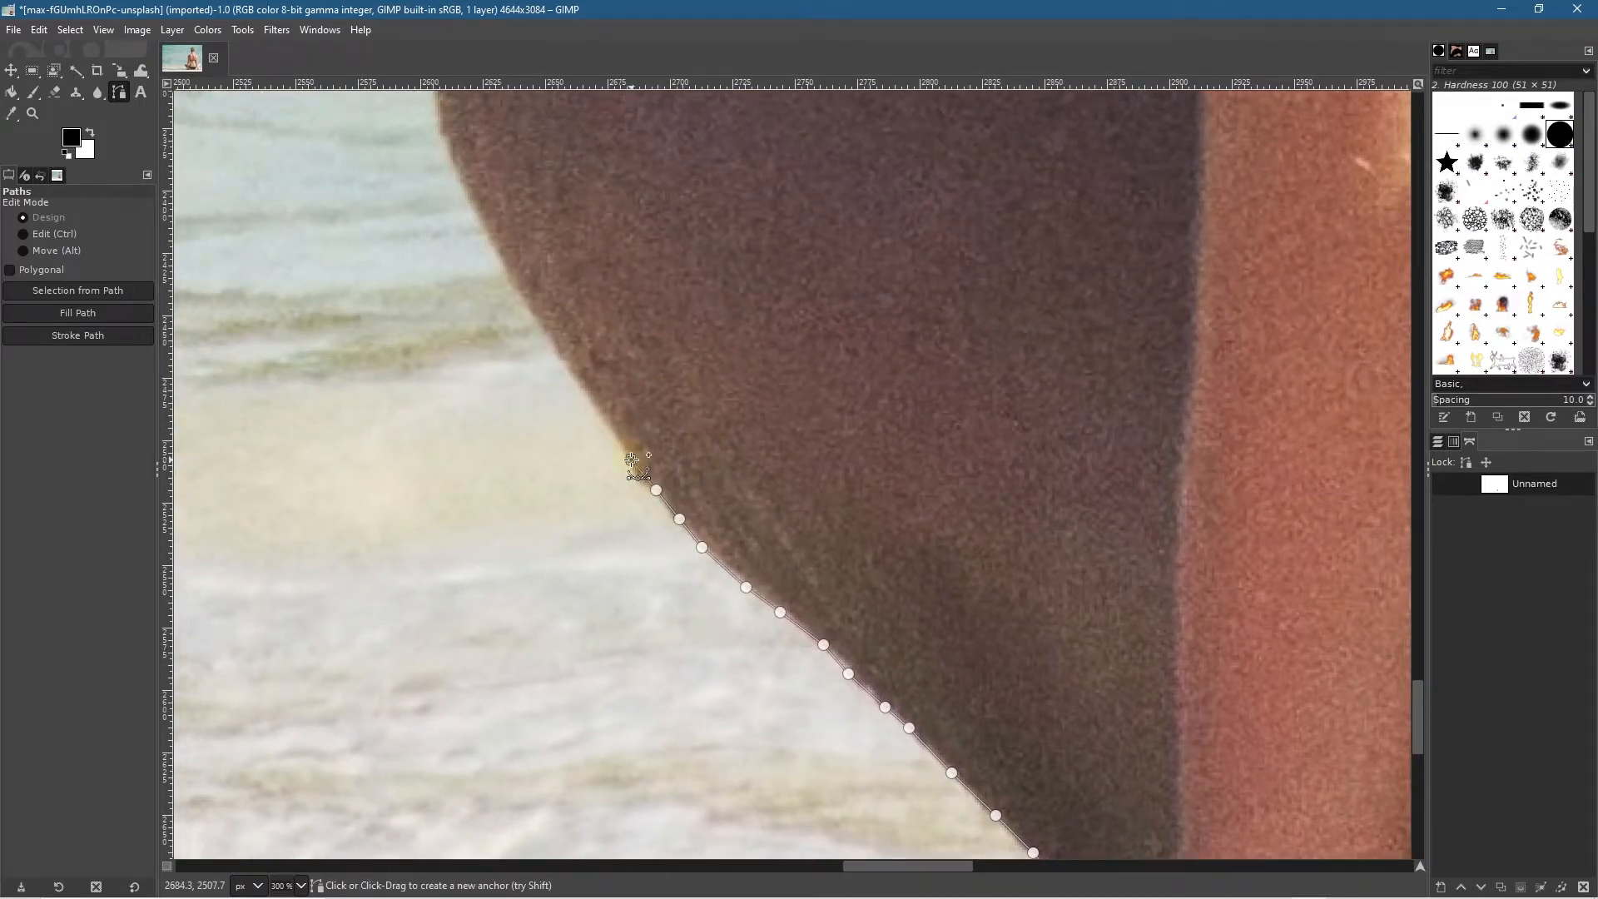
pyautogui.click(604, 419)
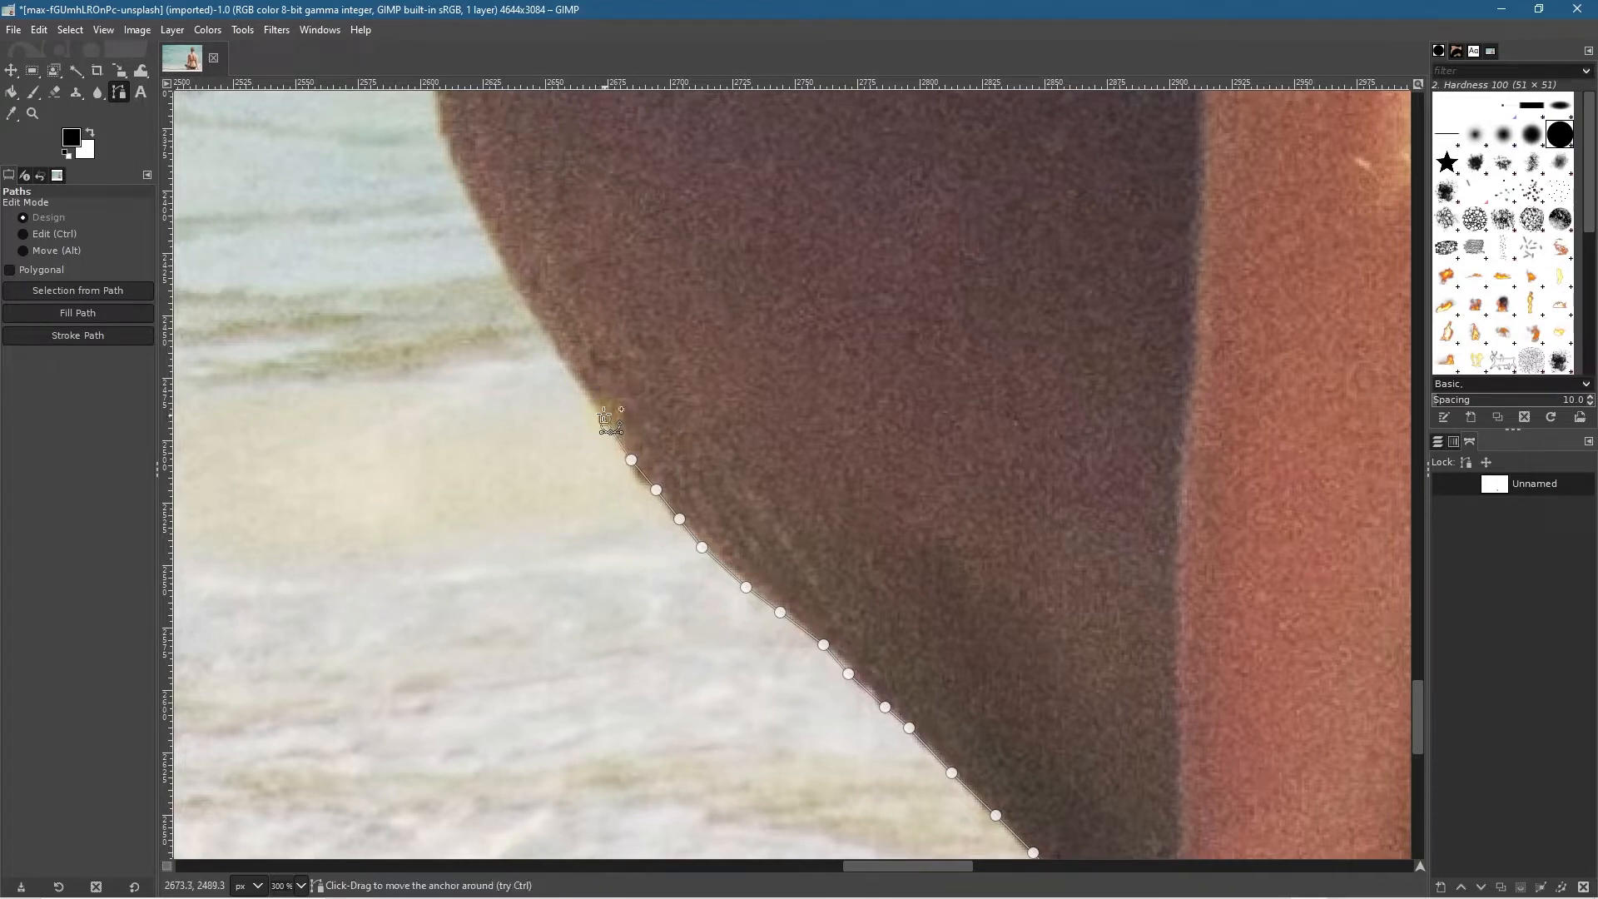
pyautogui.click(569, 361)
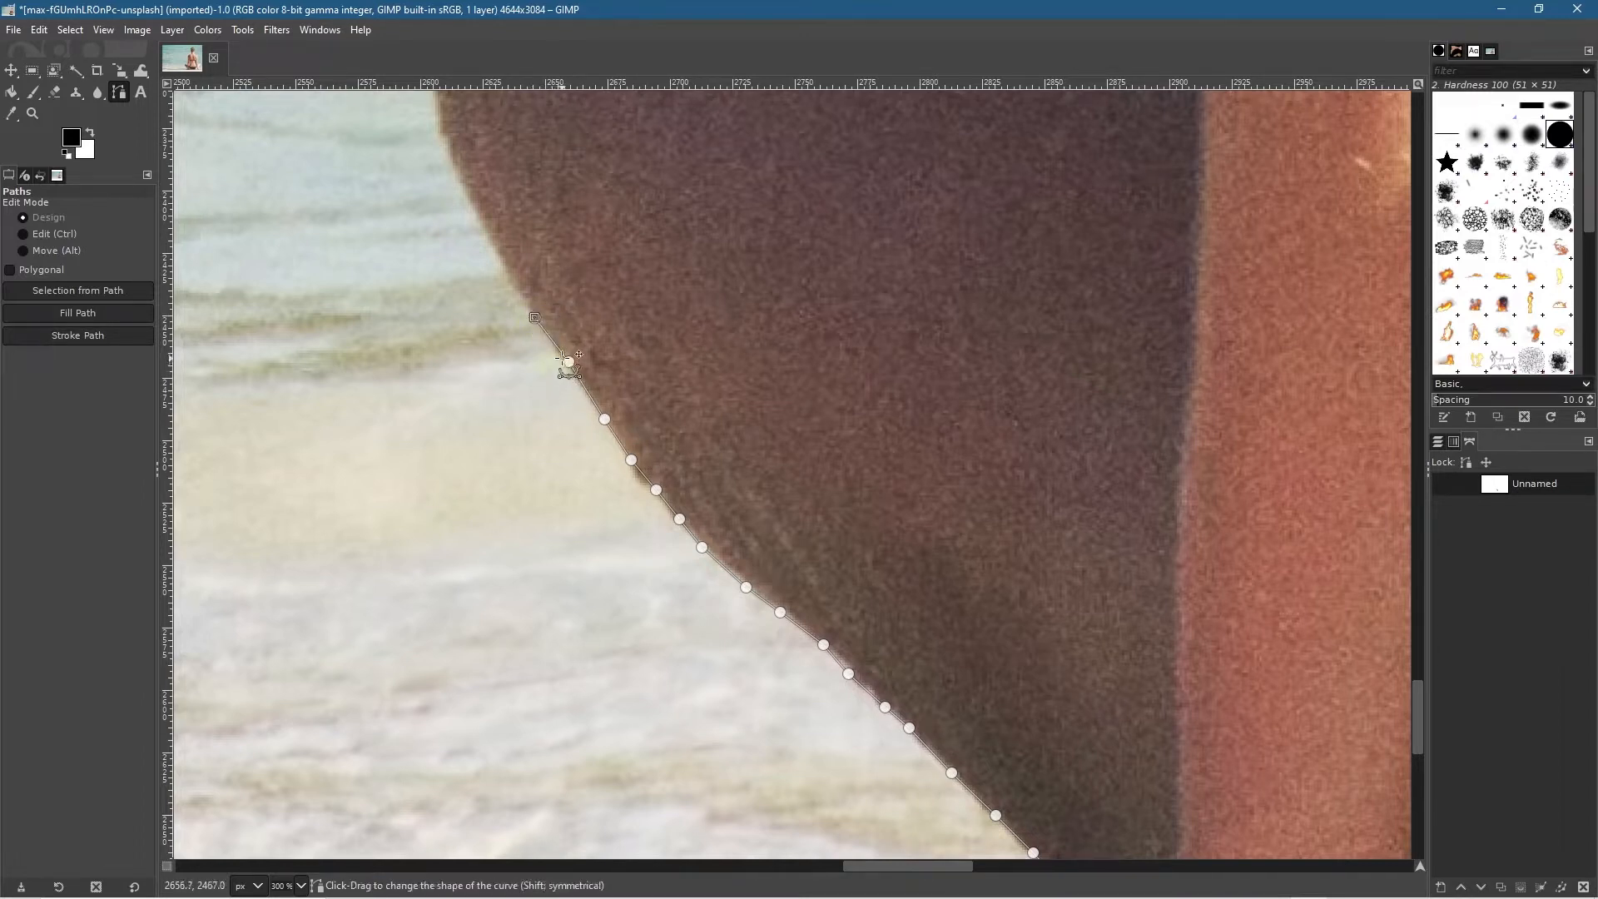
pyautogui.click(536, 317)
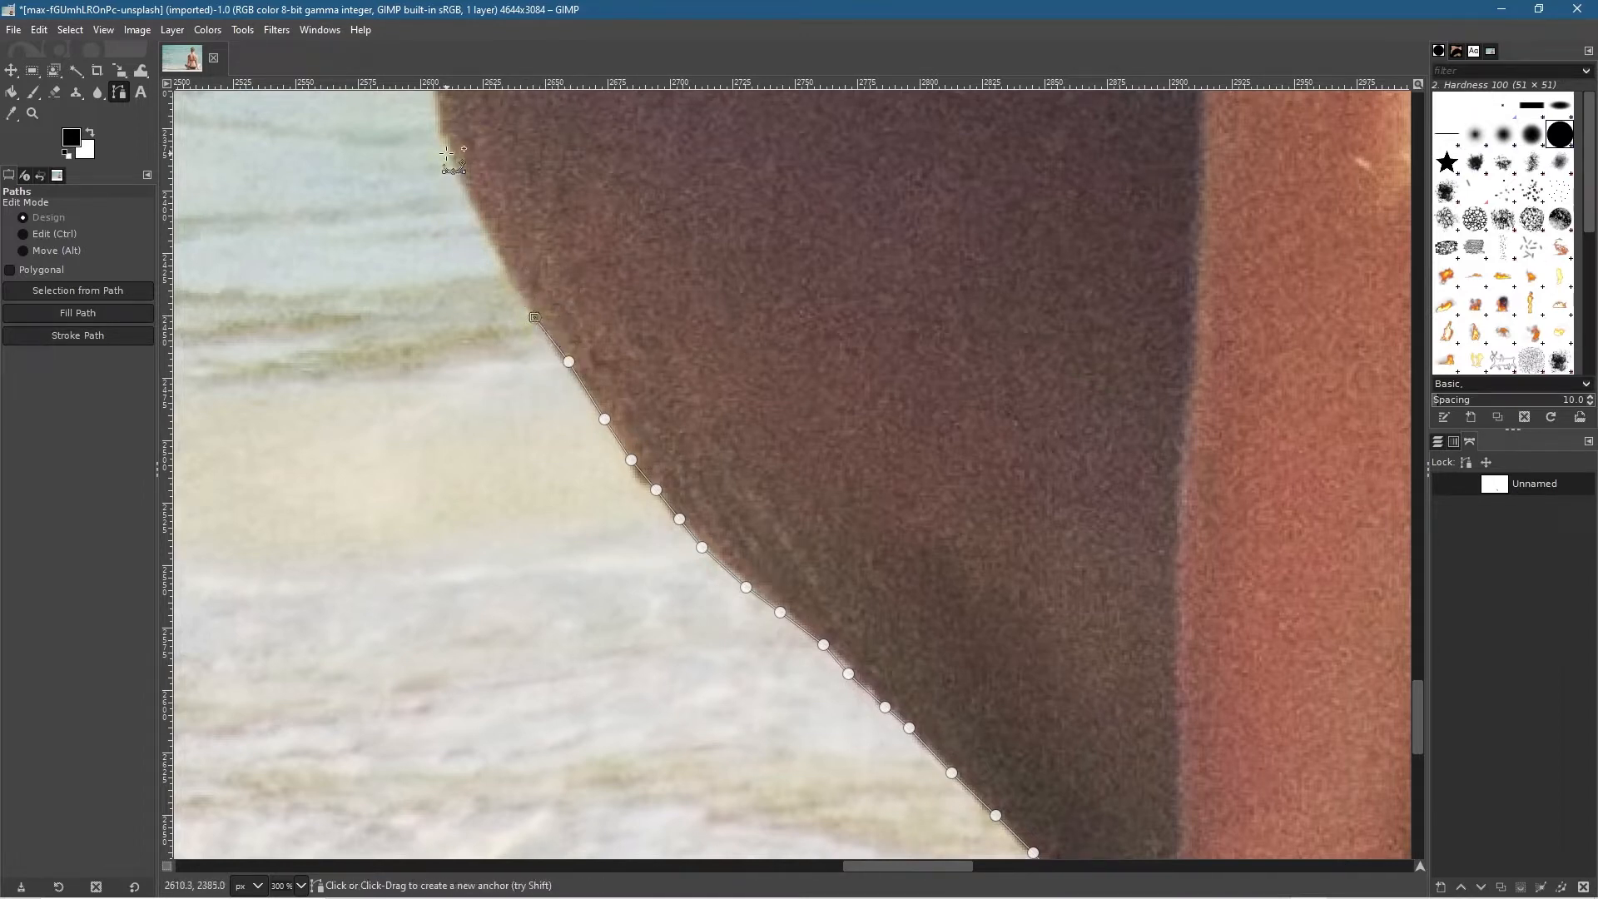
pyautogui.click(502, 259)
pyautogui.moveTo(610, 199); pyautogui.dragTo(753, 526)
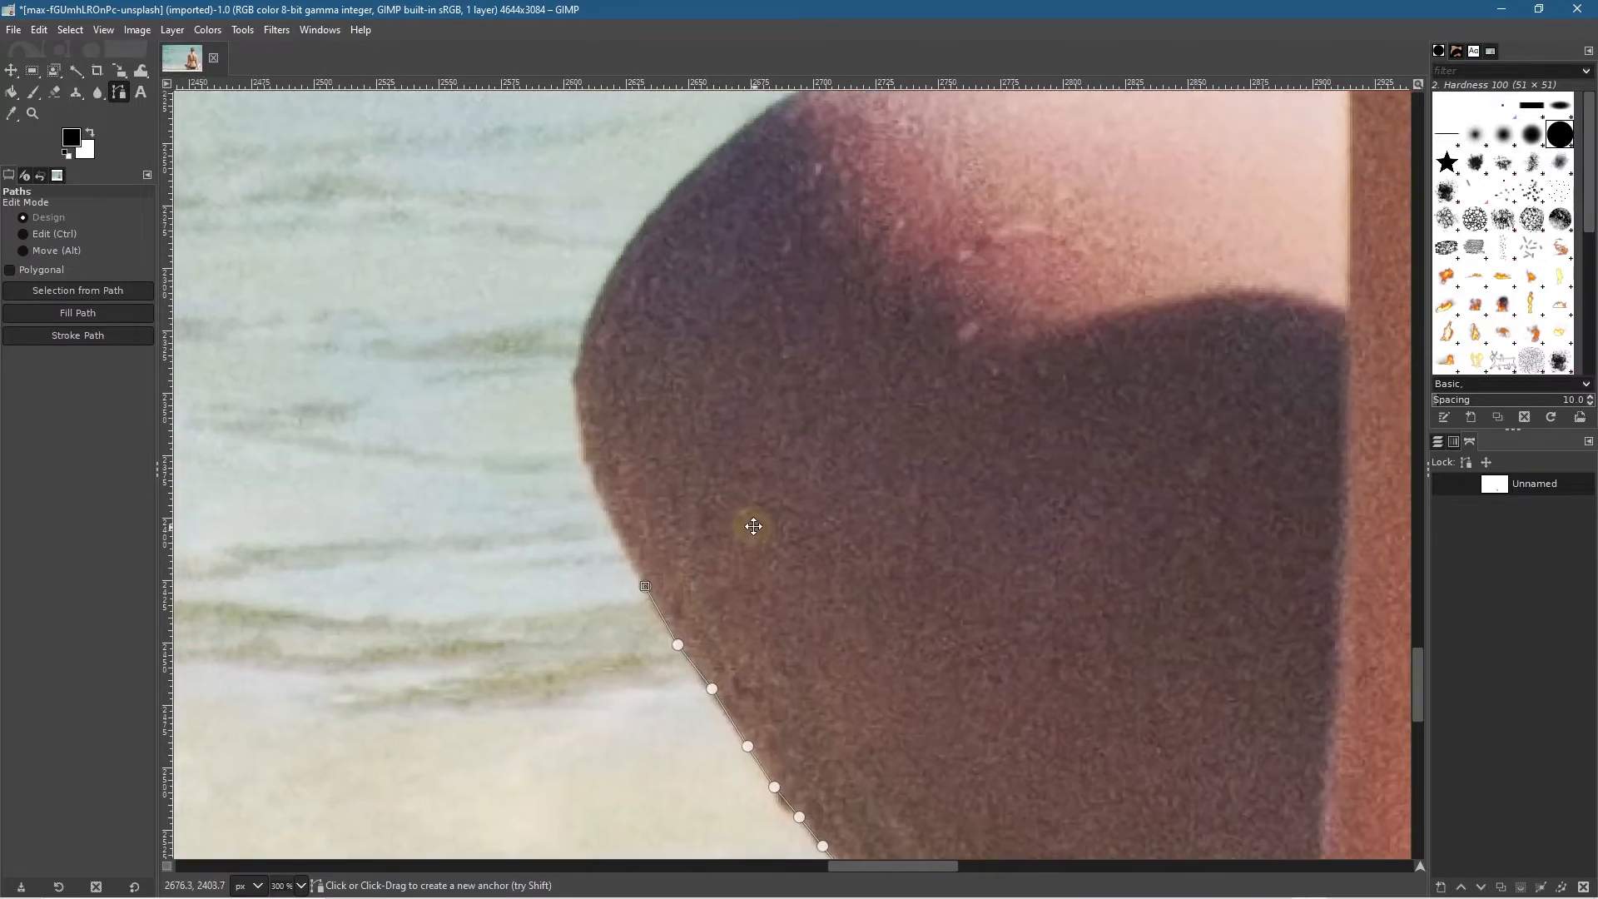
pyautogui.click(619, 535)
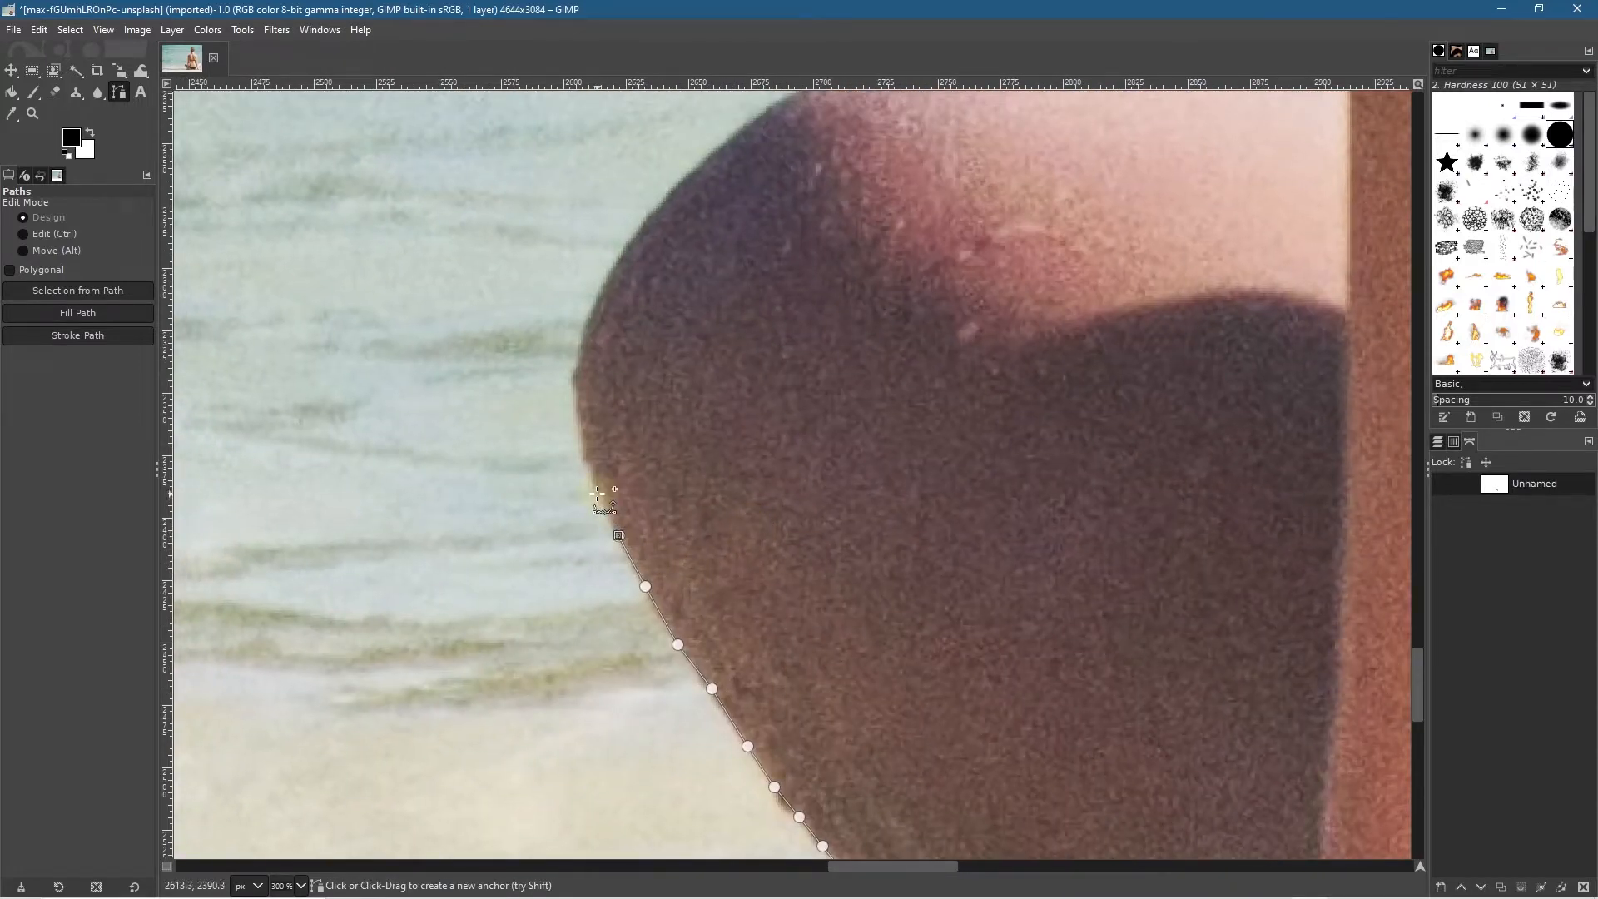
pyautogui.click(595, 491)
# Step: Bend a single path segment around the knee's outermost bulge and shorten the new anchor's outgoing handle
pyautogui.click(585, 320)
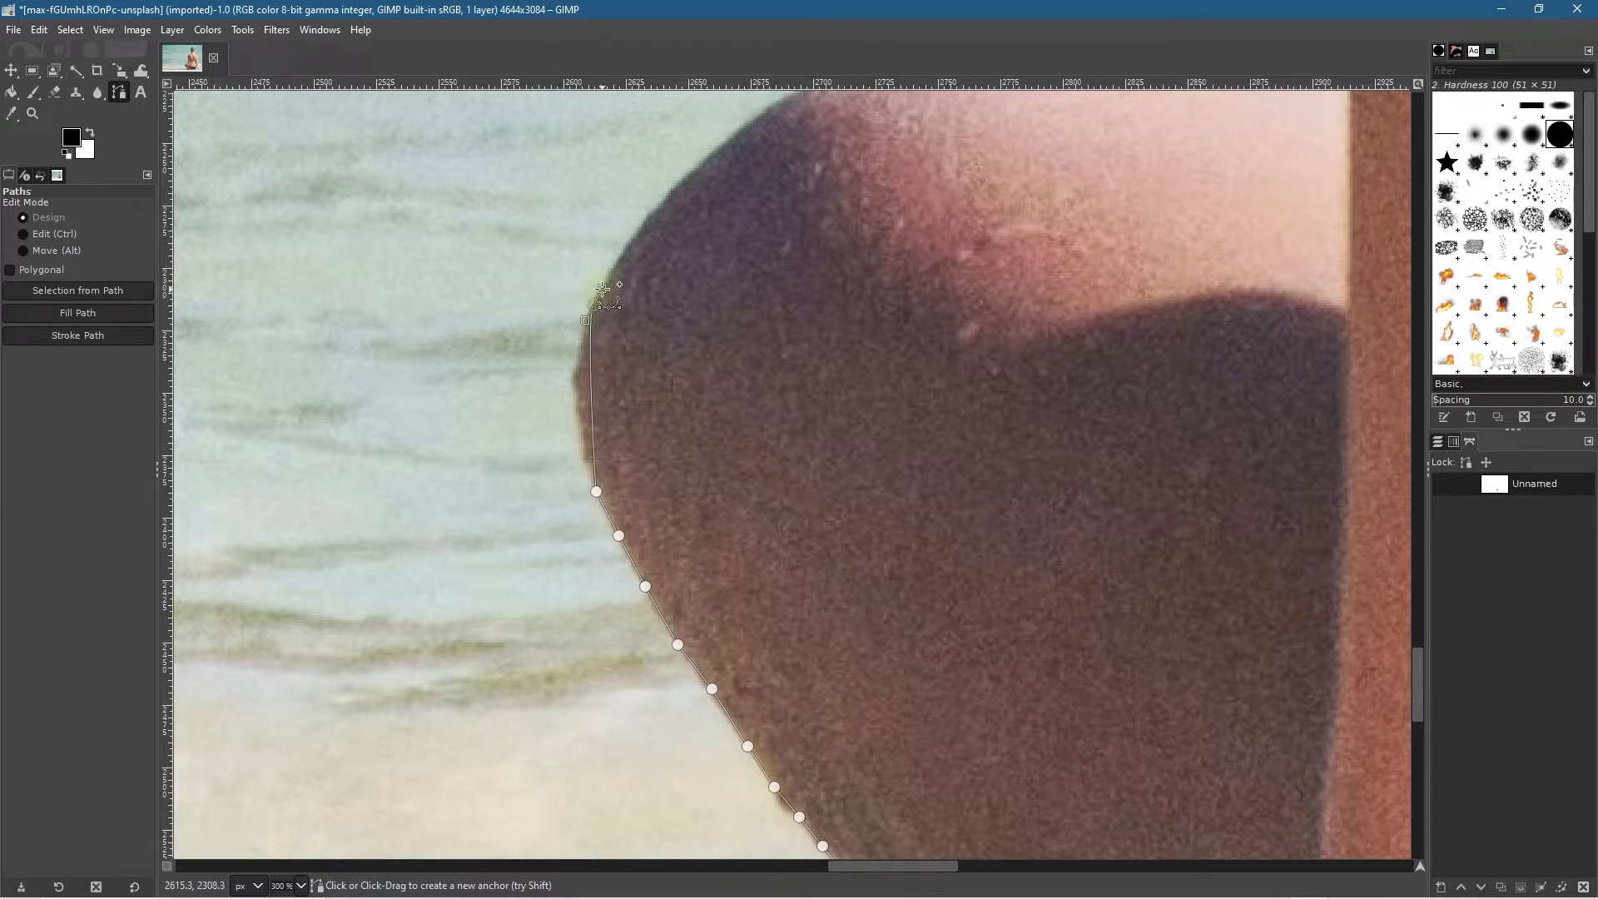
pyautogui.moveTo(602, 289); pyautogui.dragTo(631, 235)
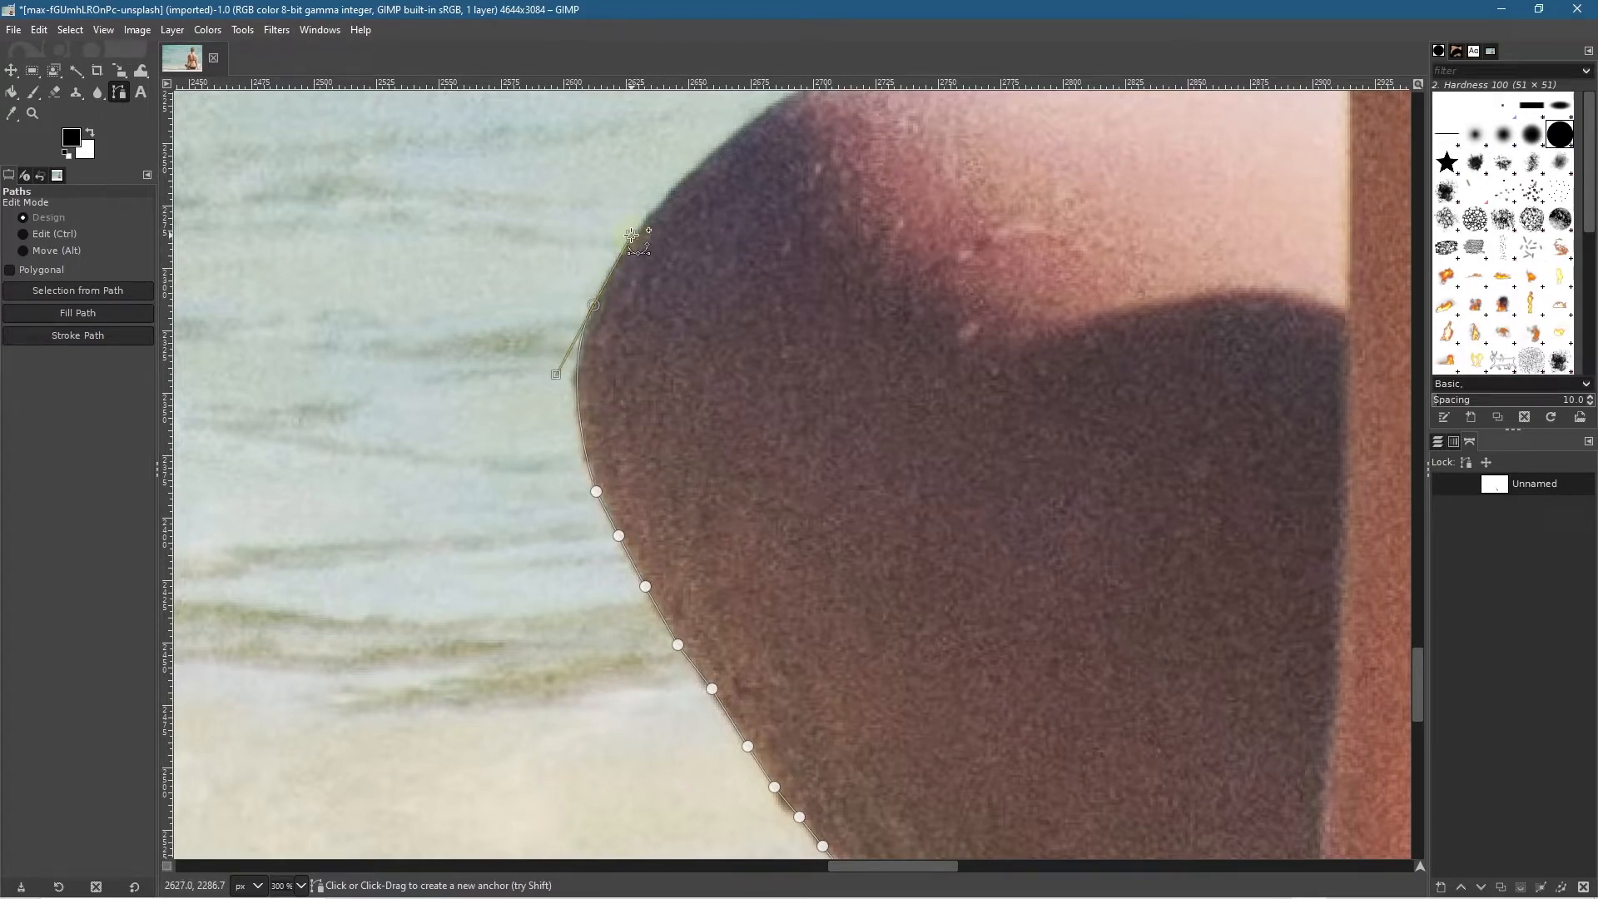
pyautogui.moveTo(631, 235)
pyautogui.mouseDown()
pyautogui.moveTo(653, 340)
pyautogui.moveTo(644, 222)
pyautogui.moveTo(705, 317)
pyautogui.moveTo(639, 172)
pyautogui.moveTo(720, 339)
pyautogui.moveTo(677, 235)
pyautogui.moveTo(979, 193)
pyautogui.moveTo(681, 121)
pyautogui.moveTo(664, 78)
pyautogui.moveTo(742, 185)
pyautogui.moveTo(664, 249)
pyautogui.moveTo(634, 249)
pyautogui.mouseUp()
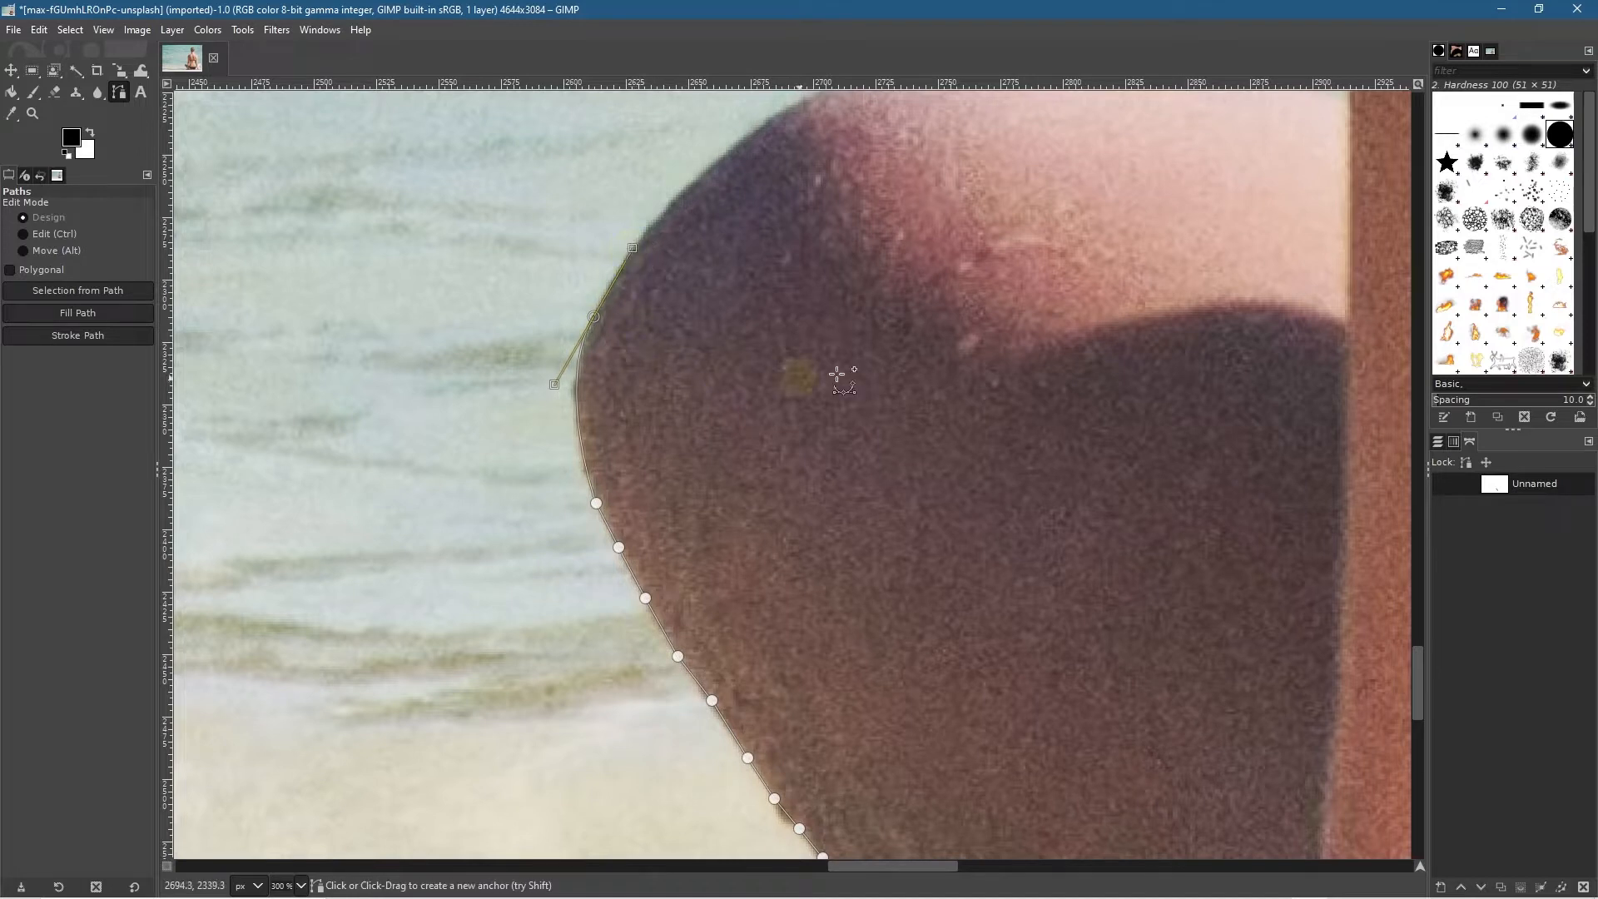
pyautogui.moveTo(741, 292); pyautogui.dragTo(653, 571)
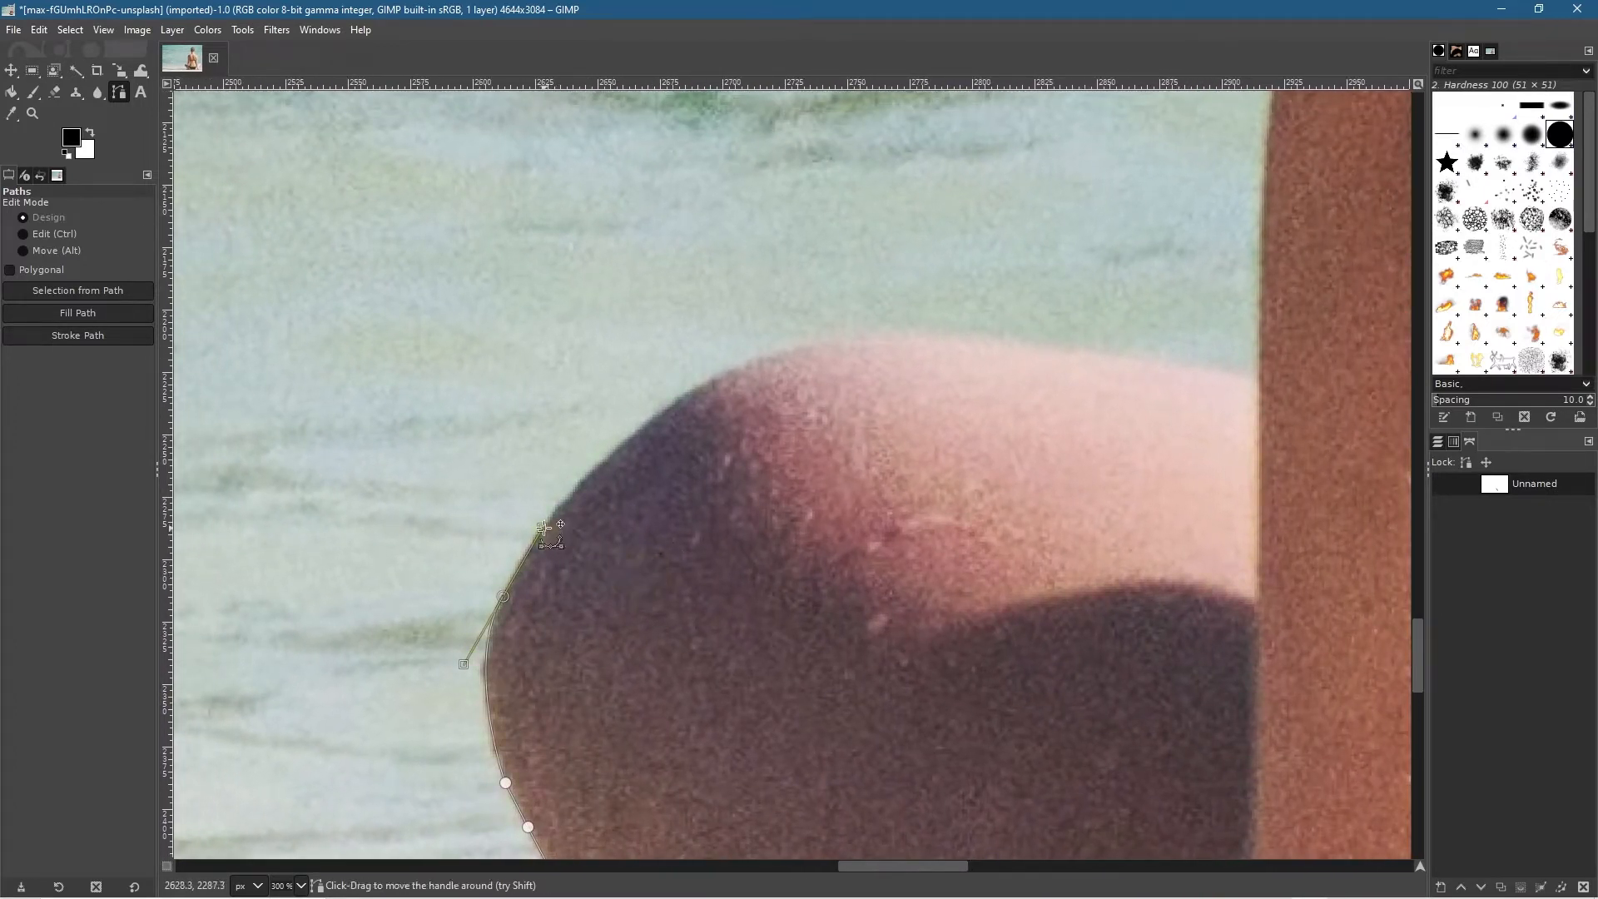
pyautogui.moveTo(543, 528); pyautogui.dragTo(512, 577)
# Step: Add anchors along the dark upper curve of the left knee, following its edge against the water
pyautogui.click(530, 545)
pyautogui.click(547, 521)
pyautogui.click(577, 485)
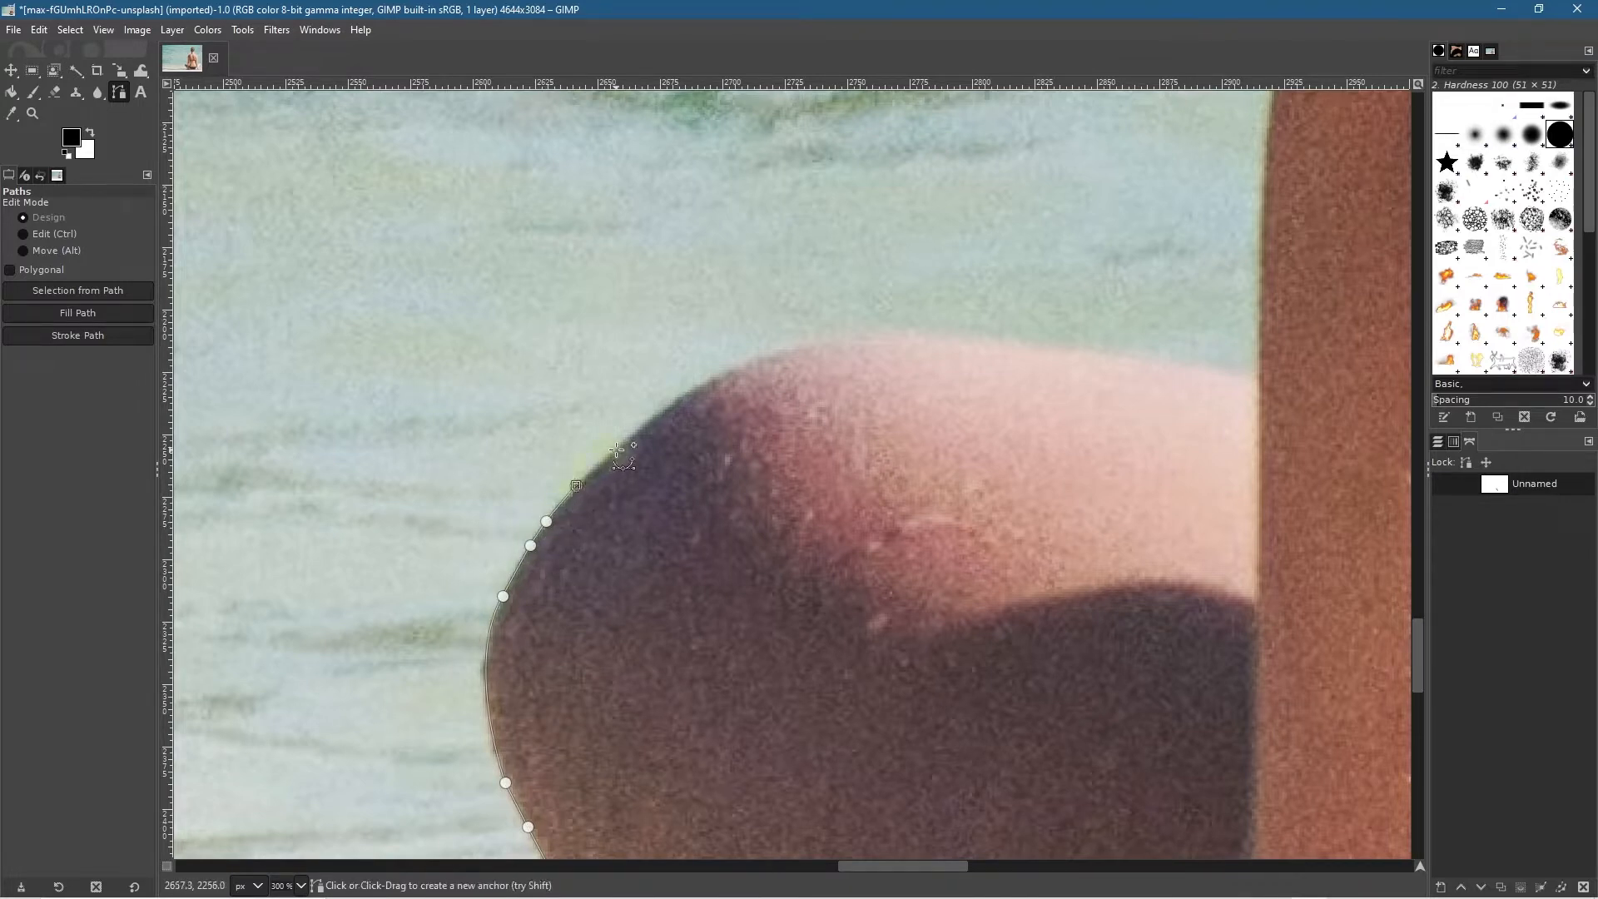
pyautogui.click(607, 458)
pyautogui.click(632, 434)
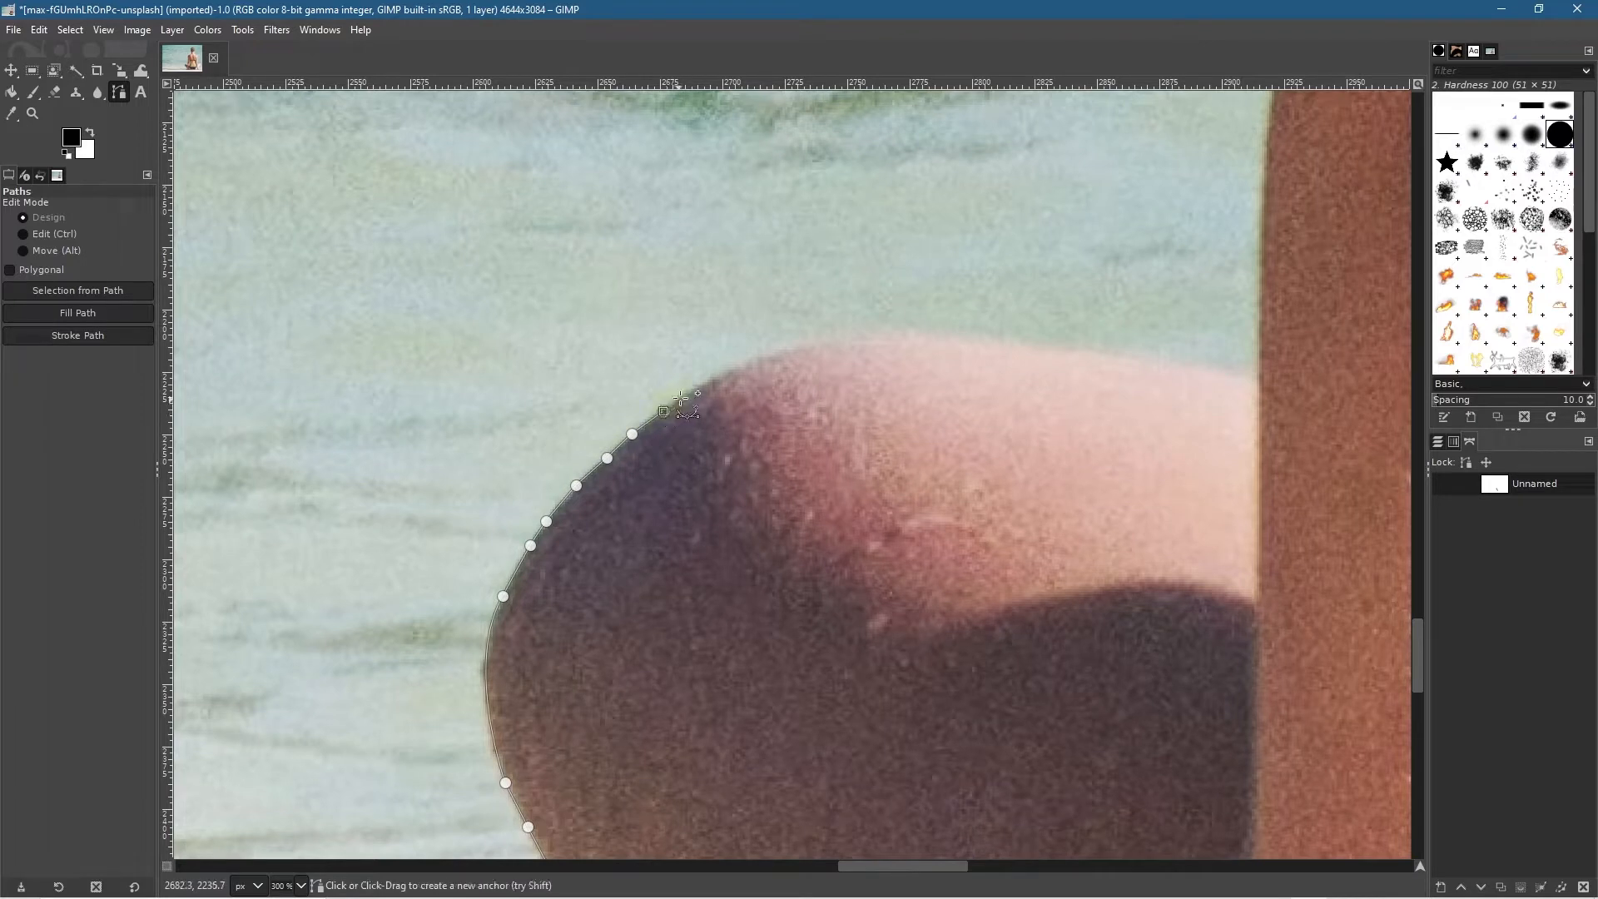
pyautogui.click(664, 412)
# Step: Add a curved segment over the top of the left knee and shorten its end anchor's outgoing handle
pyautogui.click(916, 336)
pyautogui.moveTo(916, 337); pyautogui.dragTo(1029, 358)
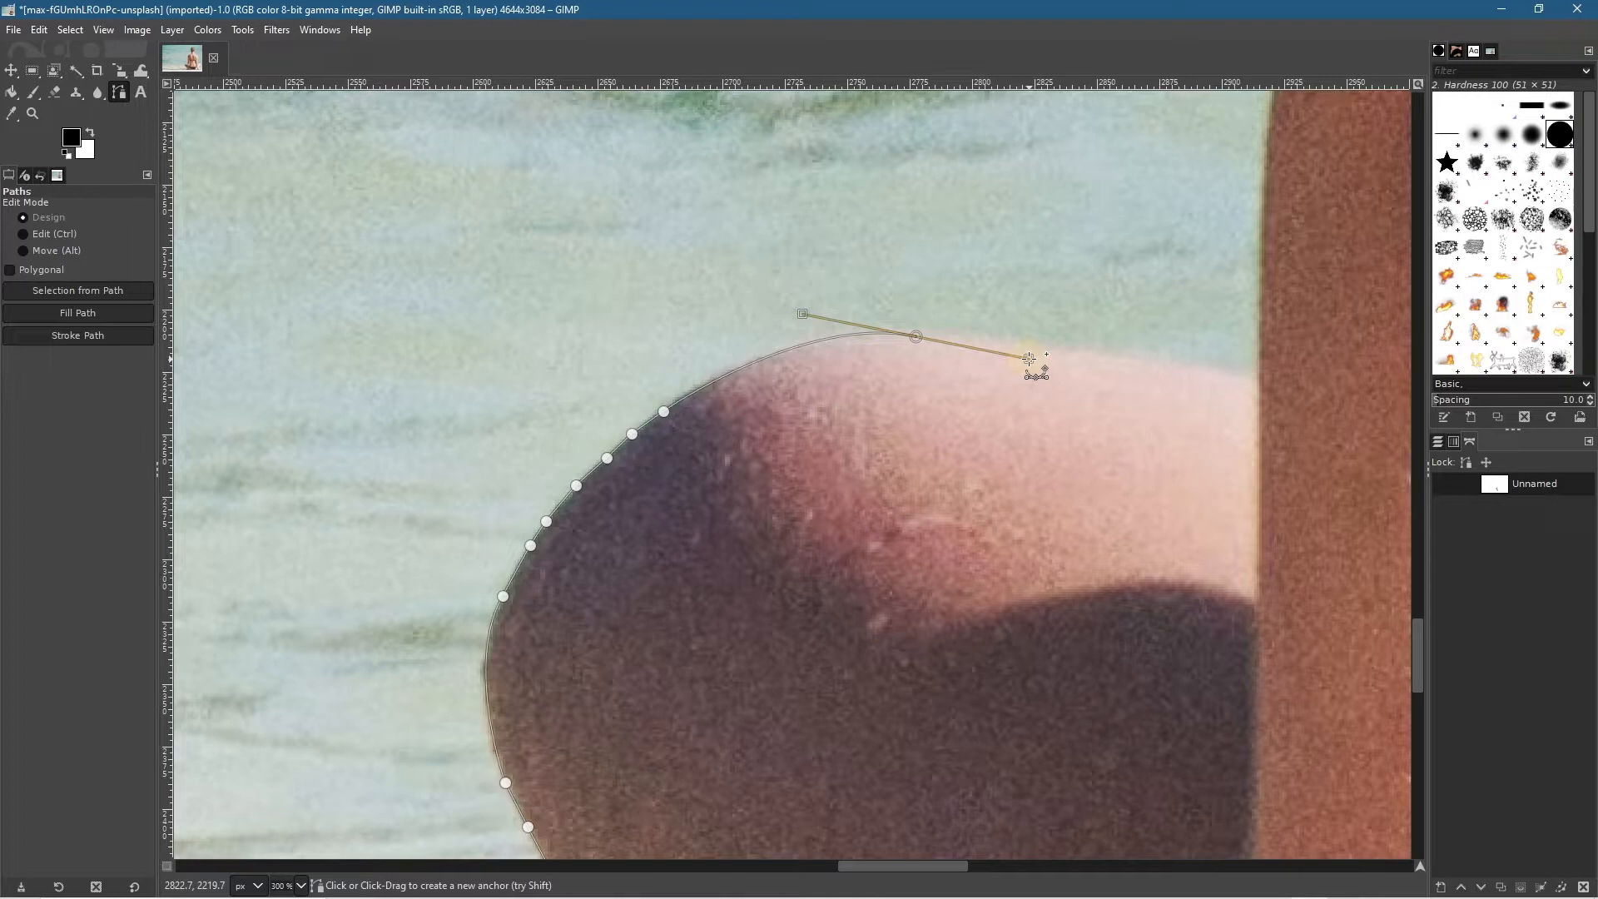
pyautogui.moveTo(1029, 358); pyautogui.dragTo(1026, 359)
pyautogui.moveTo(1026, 358); pyautogui.dragTo(939, 340)
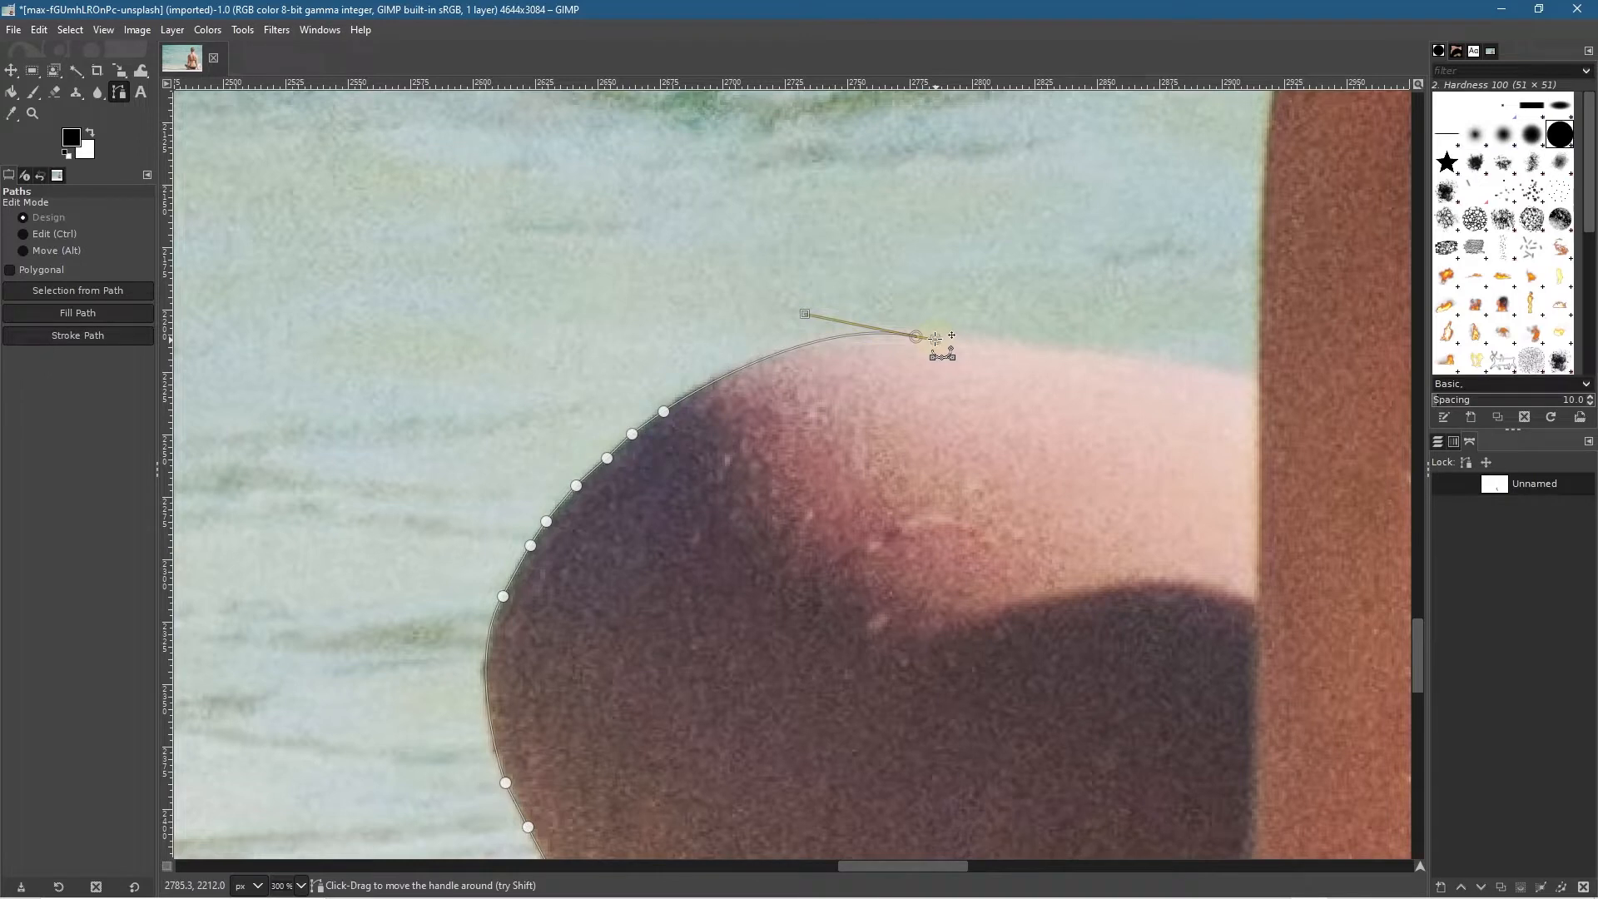
# Step: Trace the top edge of the left thigh with anchors to the arm, nudging one misplaced anchor onto the edge
pyautogui.click(963, 341)
pyautogui.click(995, 342)
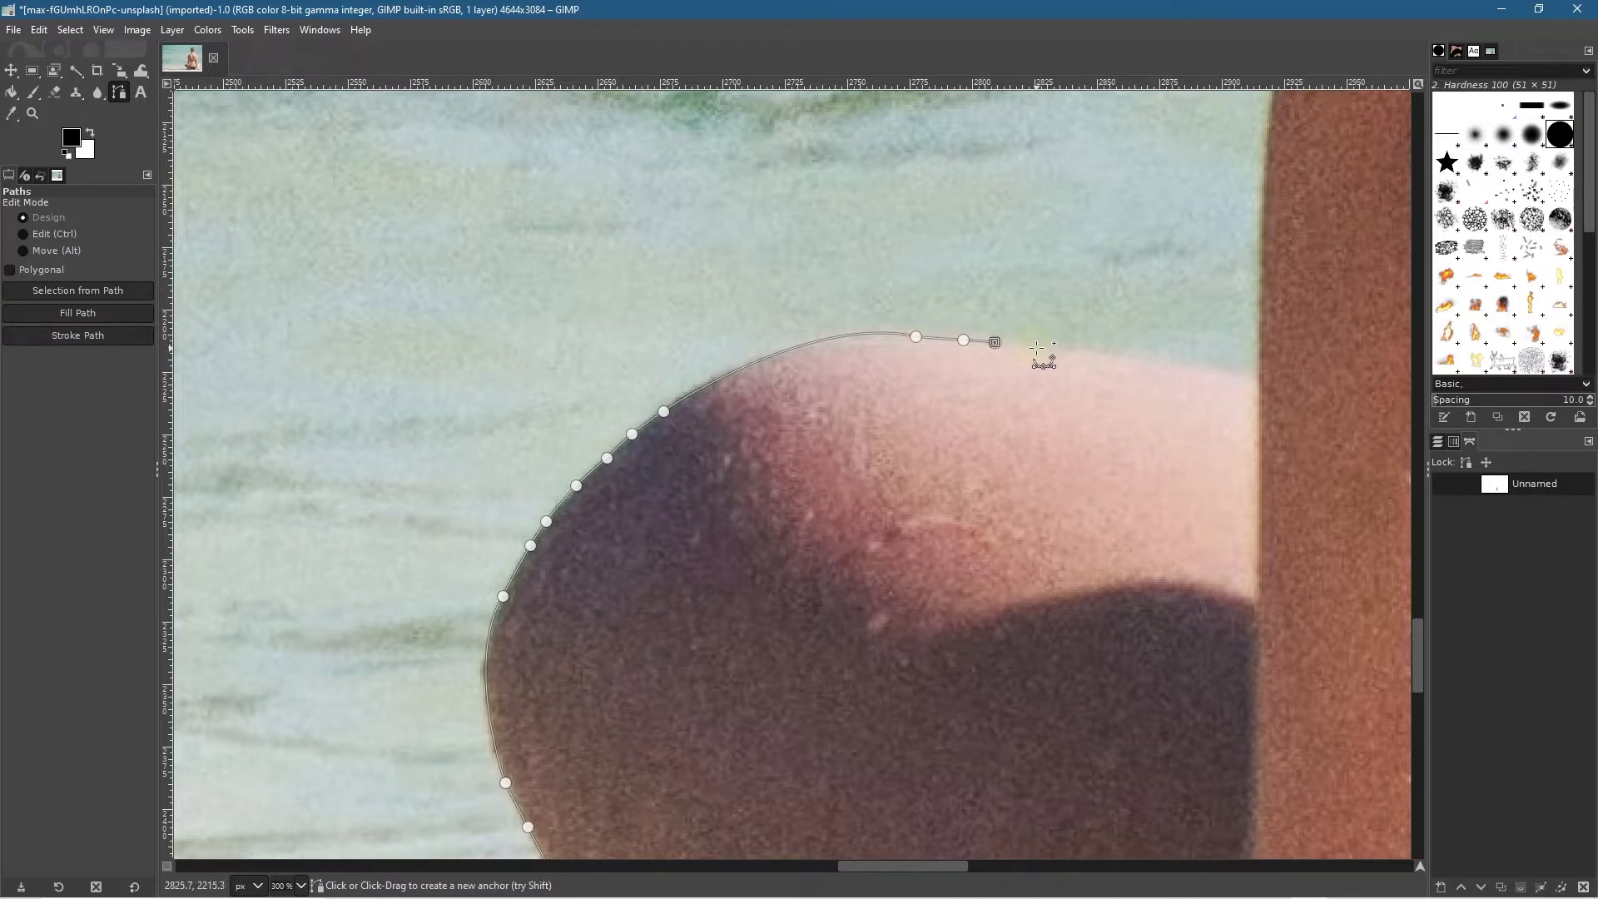
pyautogui.click(1080, 355)
pyautogui.click(1119, 357)
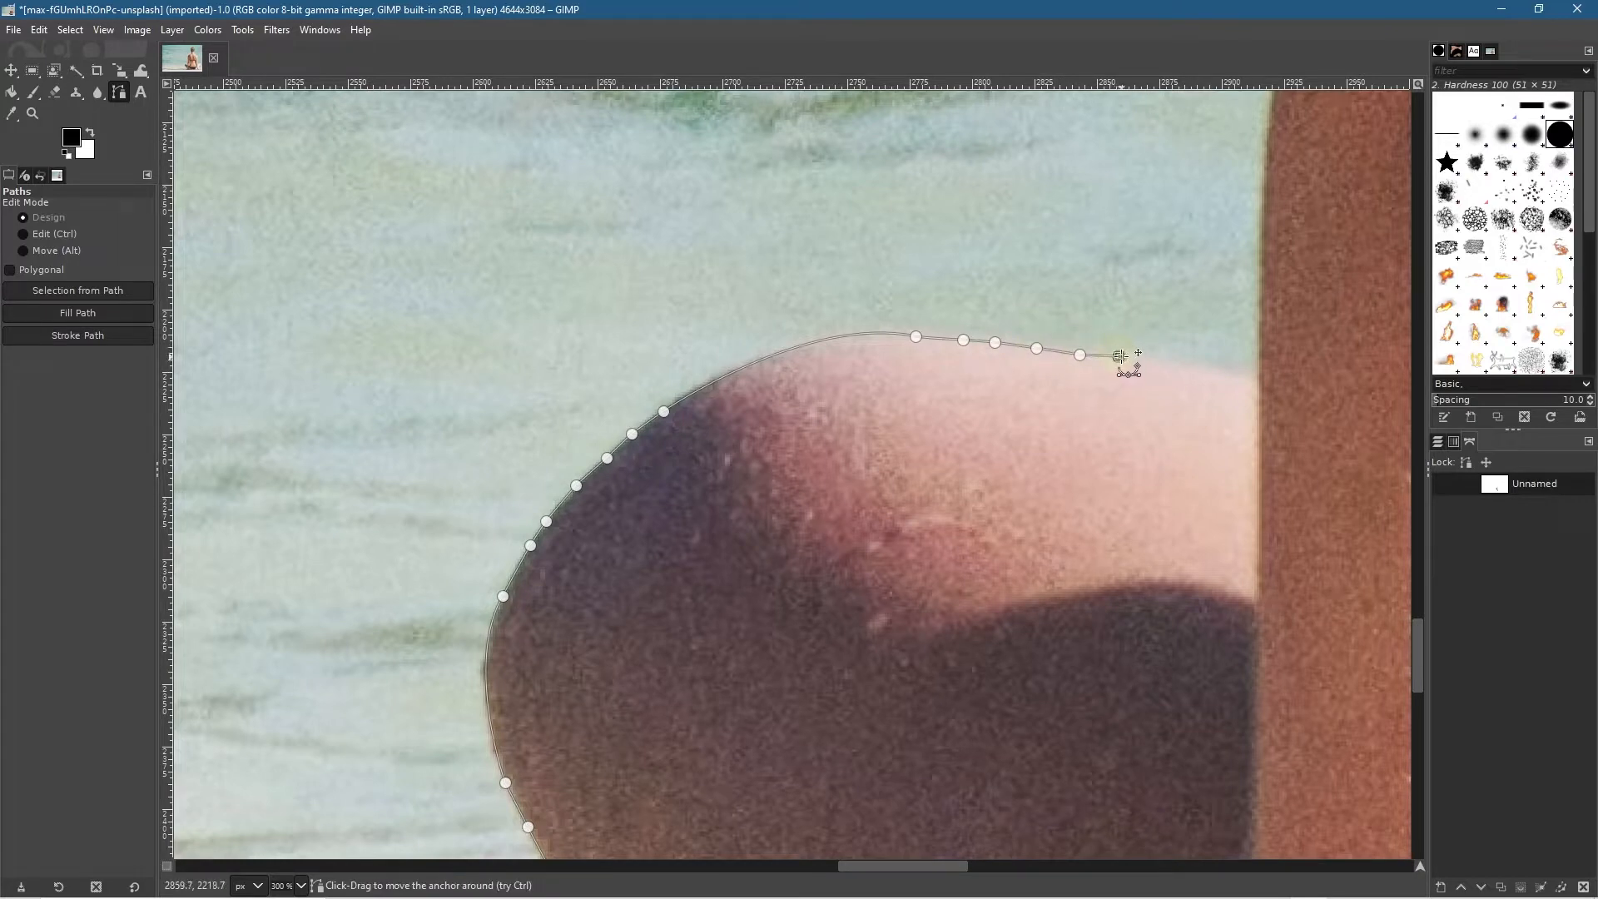
pyautogui.moveTo(1120, 356); pyautogui.dragTo(1118, 360)
pyautogui.click(1164, 369)
pyautogui.click(1199, 370)
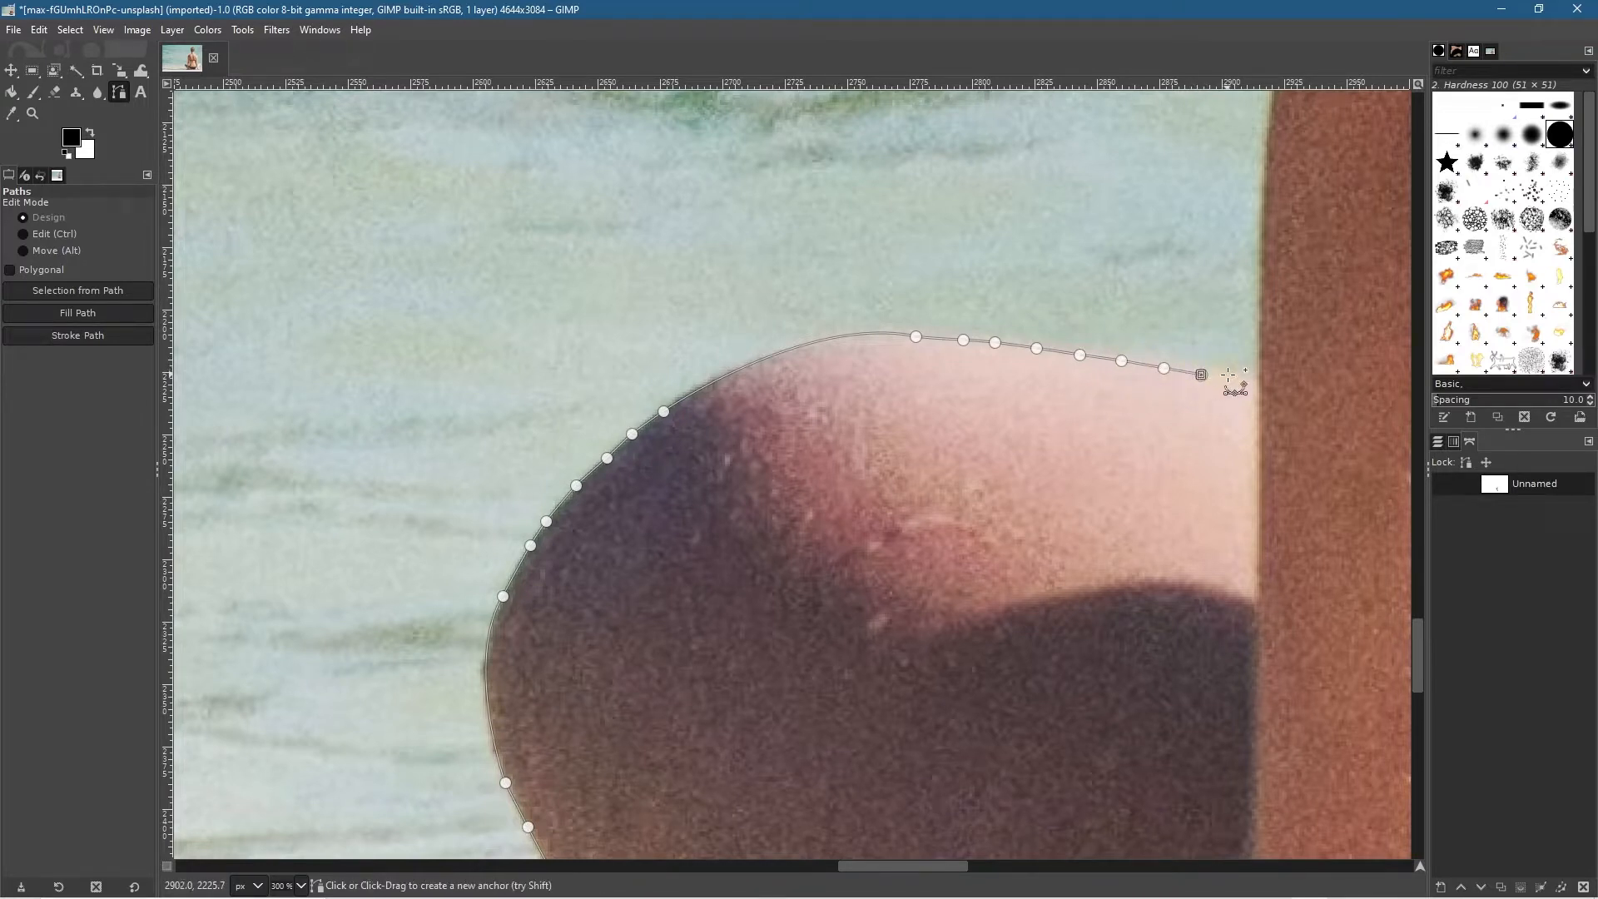
pyautogui.click(1230, 380)
pyautogui.click(1257, 382)
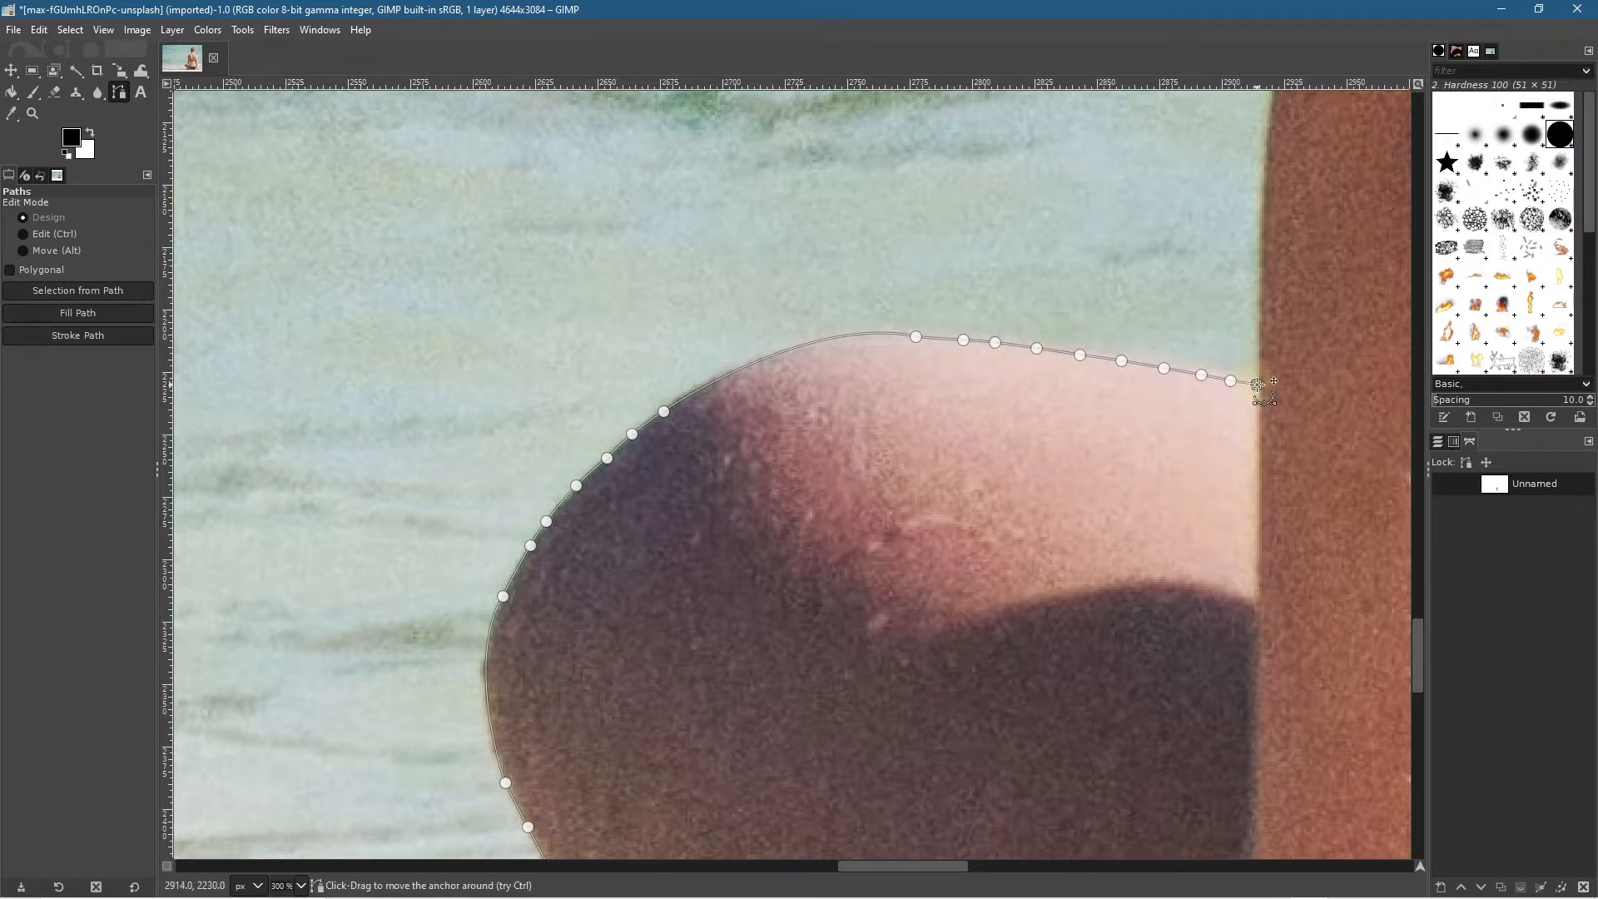
# Step: Add anchors up the left arm's outer edge above the thigh and adjust the handle of the anchor on top of the knee
pyautogui.click(1262, 316)
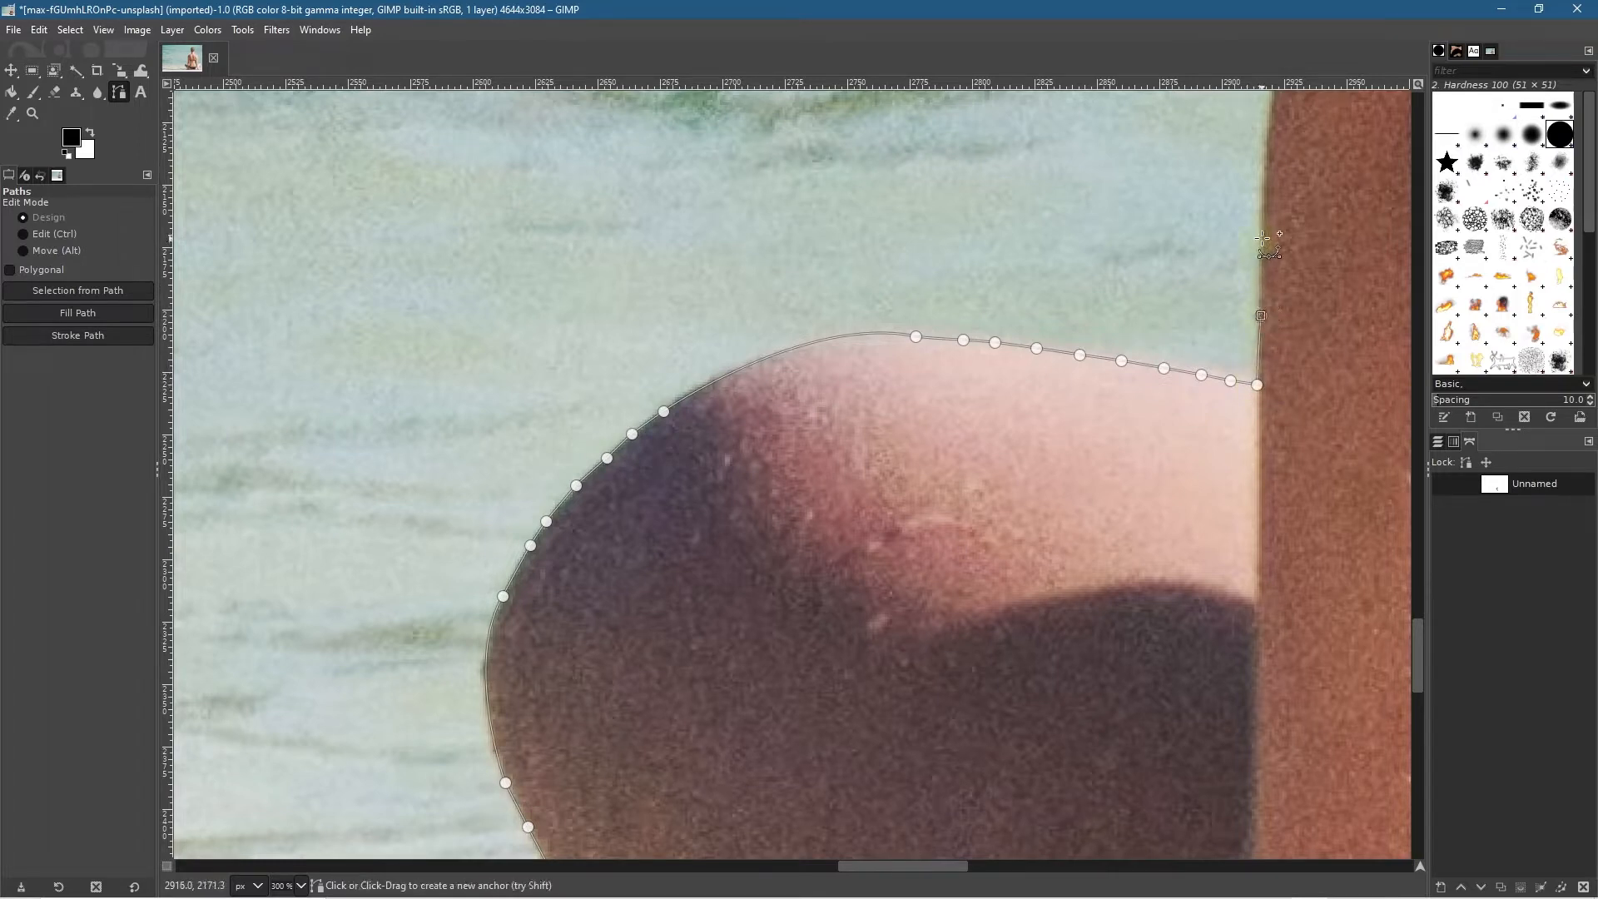
pyautogui.click(1264, 187)
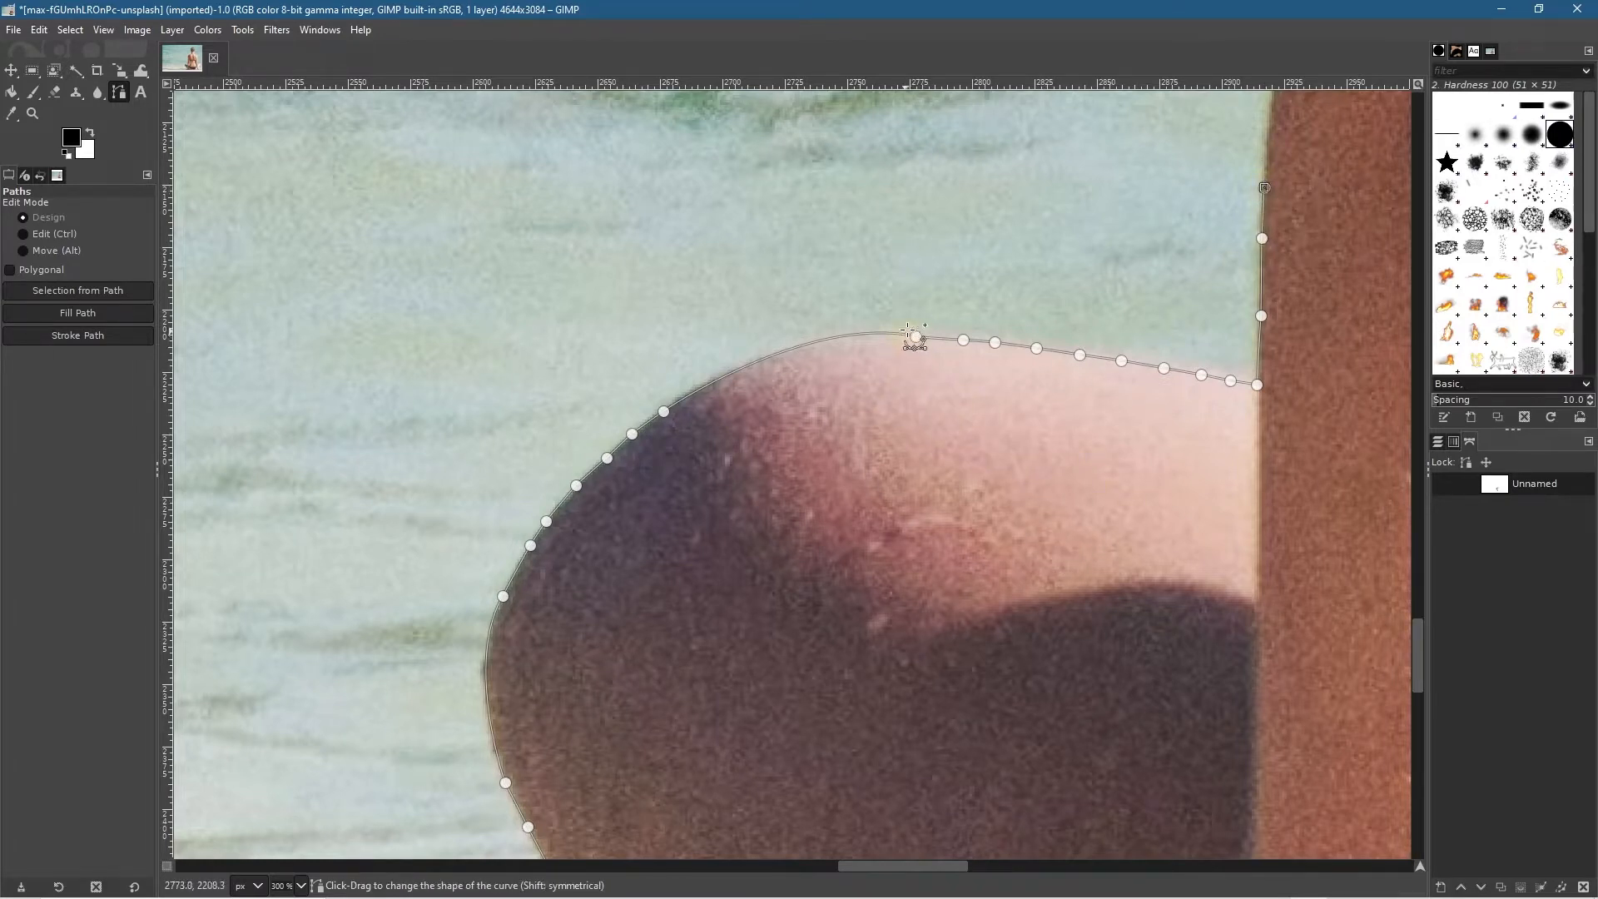
pyautogui.moveTo(1030, 419); pyautogui.dragTo(749, 698)
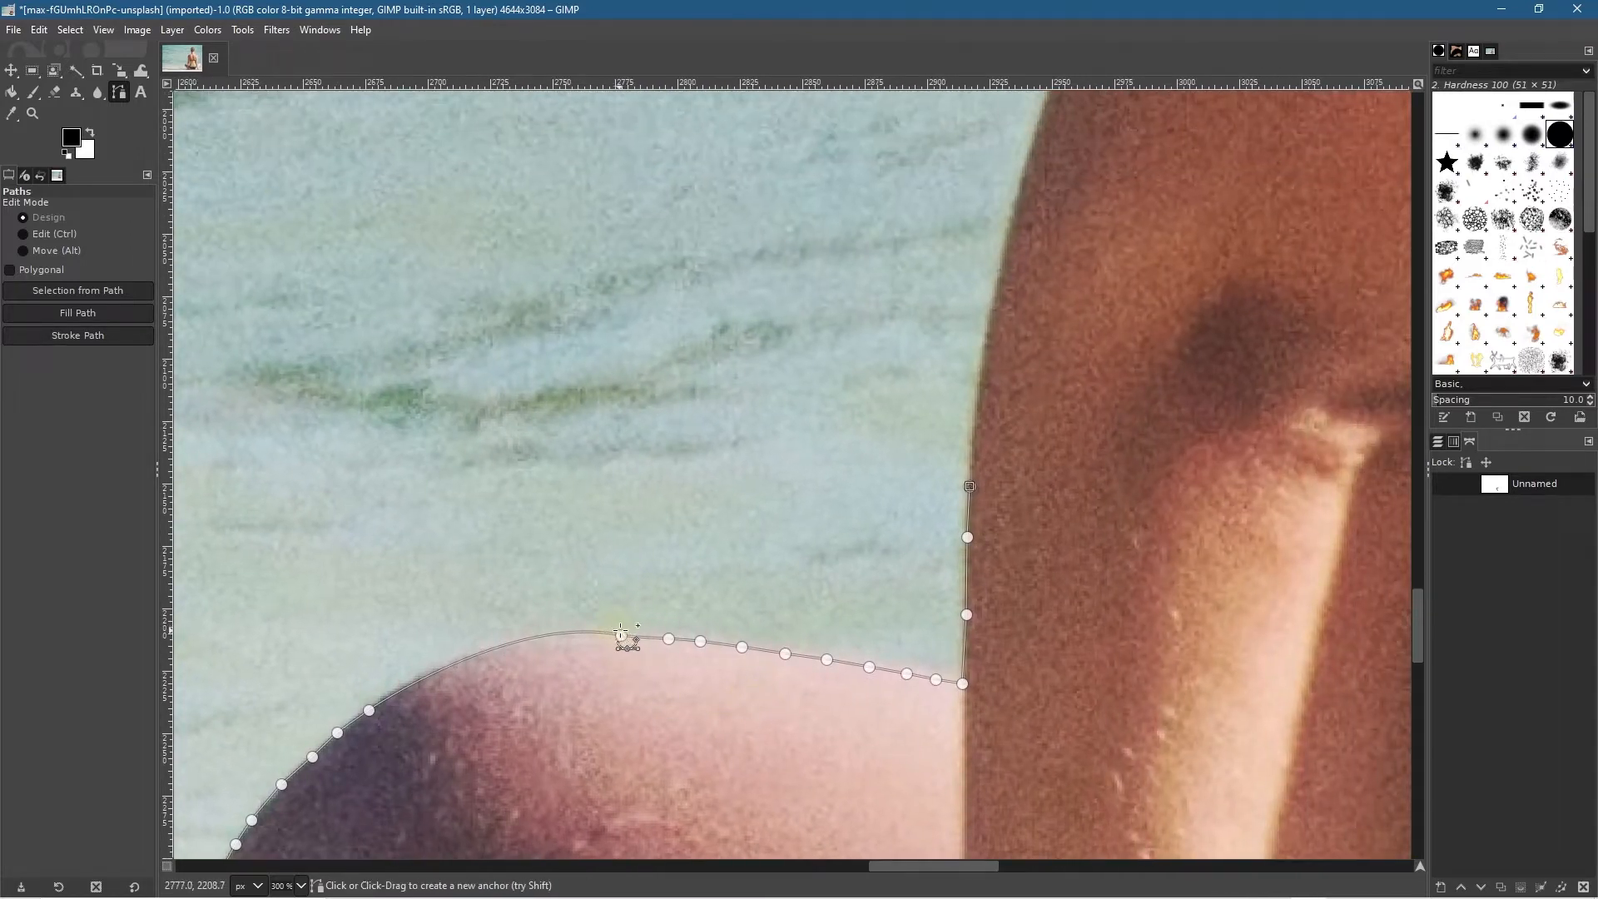
pyautogui.moveTo(621, 635); pyautogui.dragTo(511, 613)
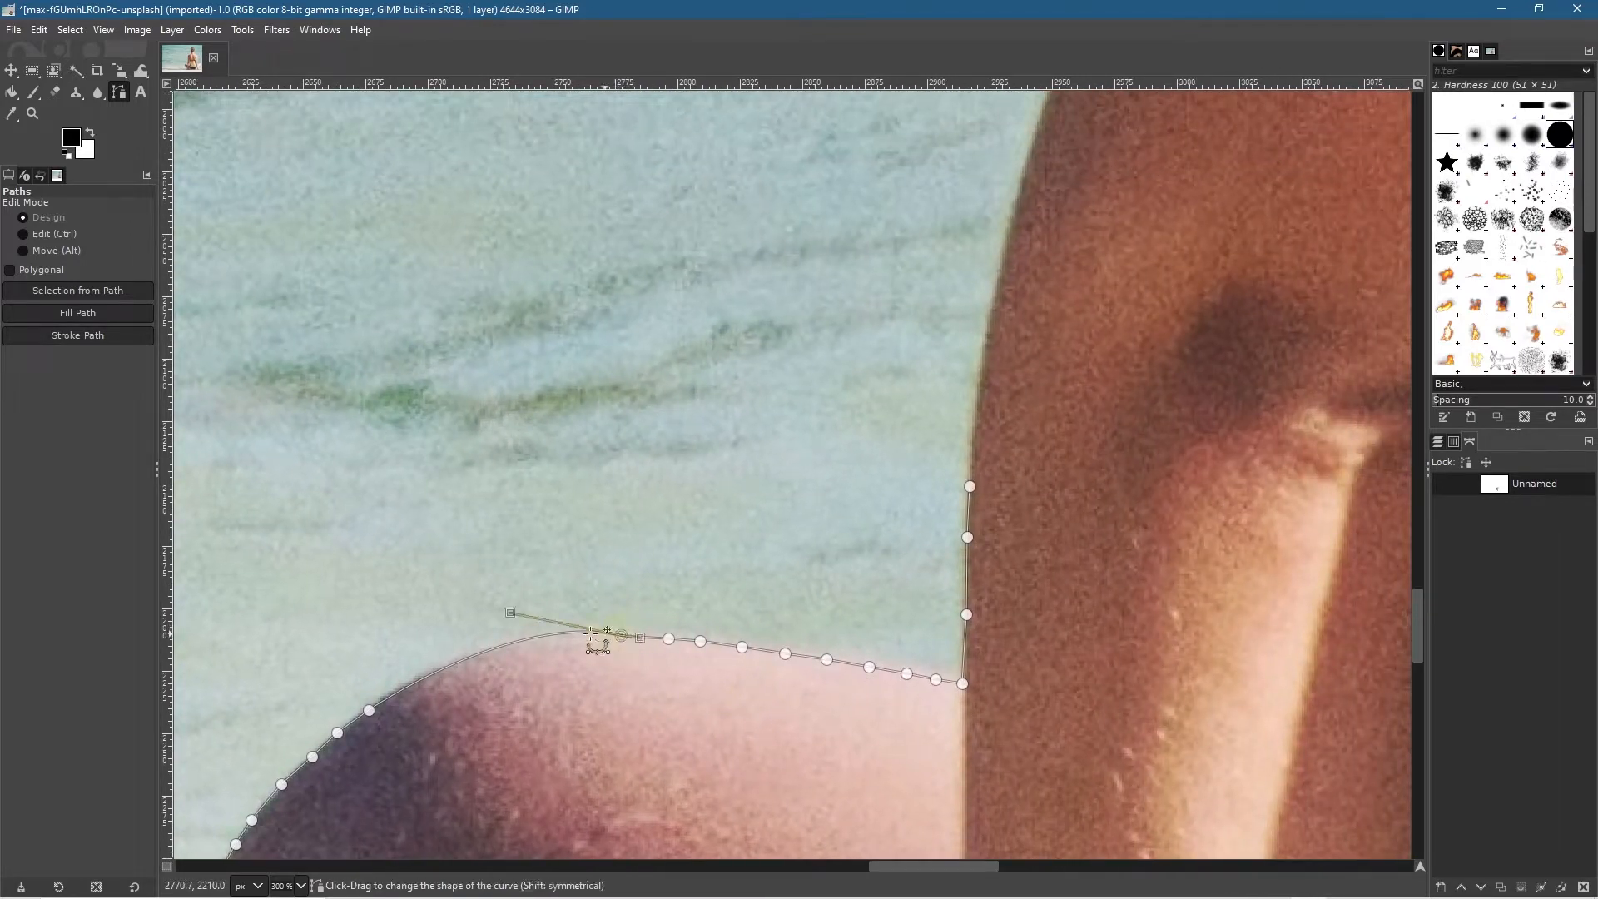
pyautogui.moveTo(510, 612); pyautogui.dragTo(478, 630)
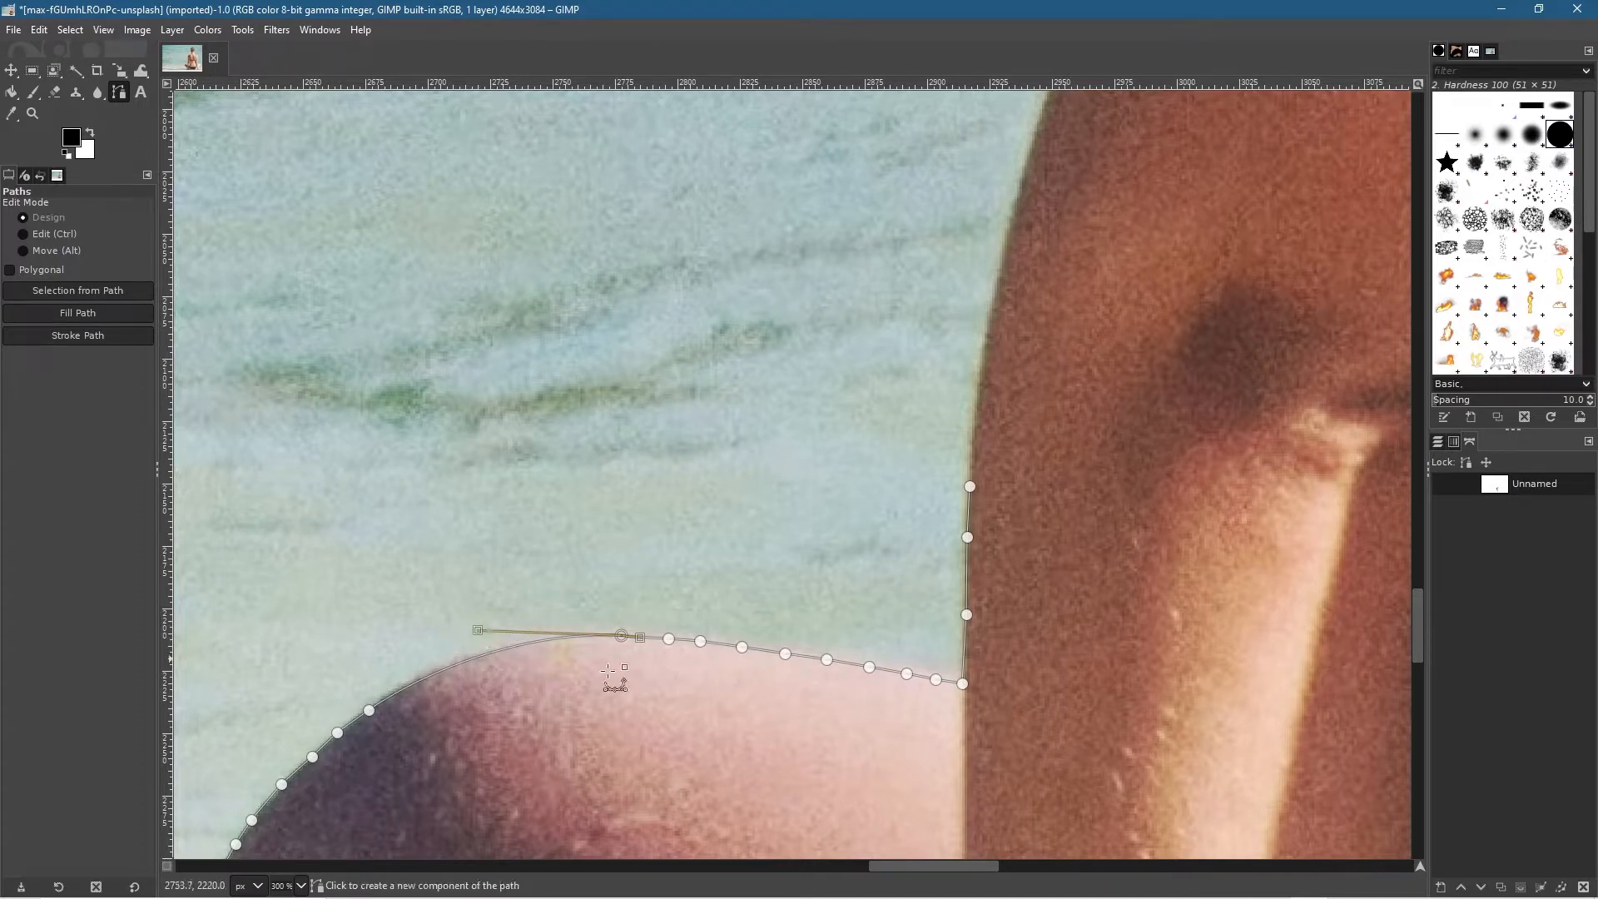
# Step: Reselect the path's end anchor on the left arm and continue with anchors up the outer edge toward the elbow
pyautogui.click(970, 486)
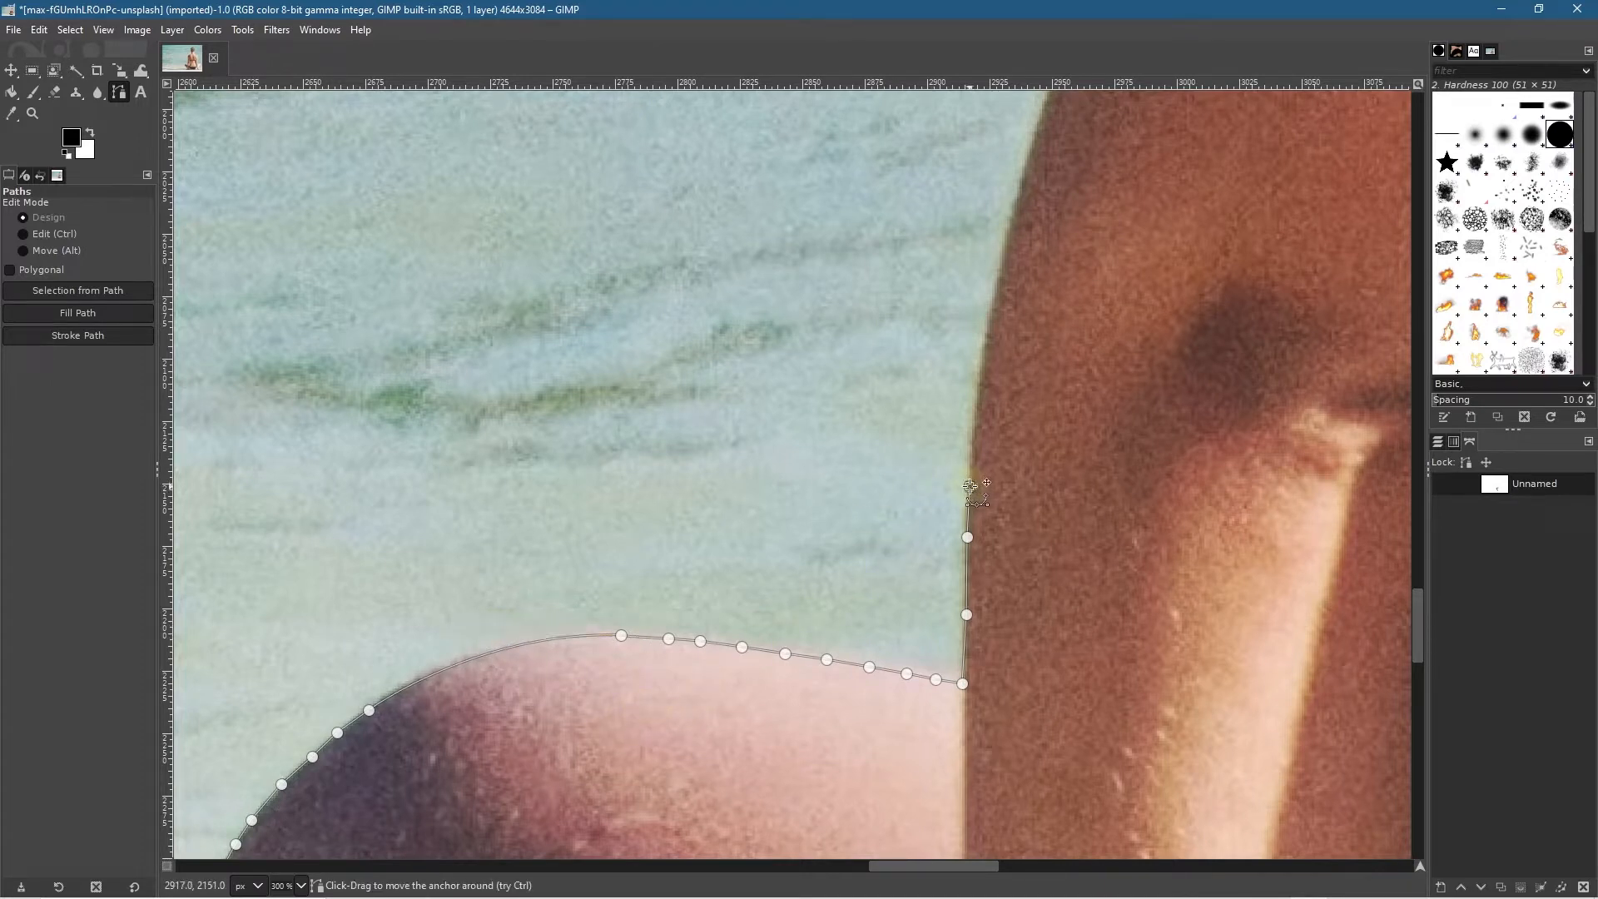
pyautogui.click(978, 402)
pyautogui.click(988, 331)
pyautogui.click(1000, 269)
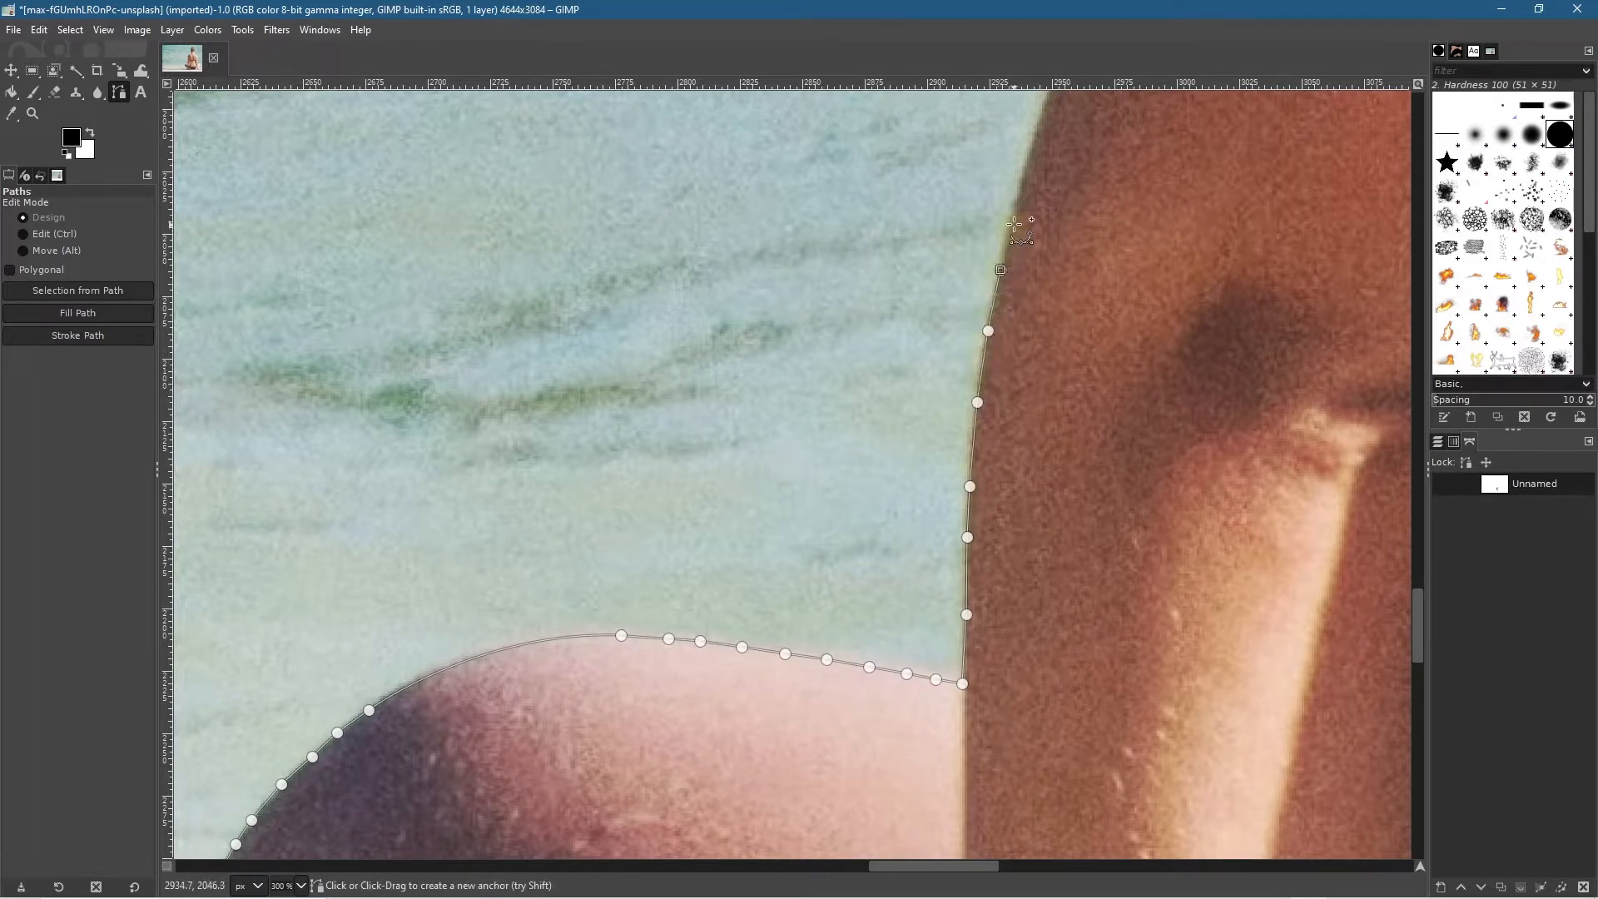
pyautogui.click(1014, 222)
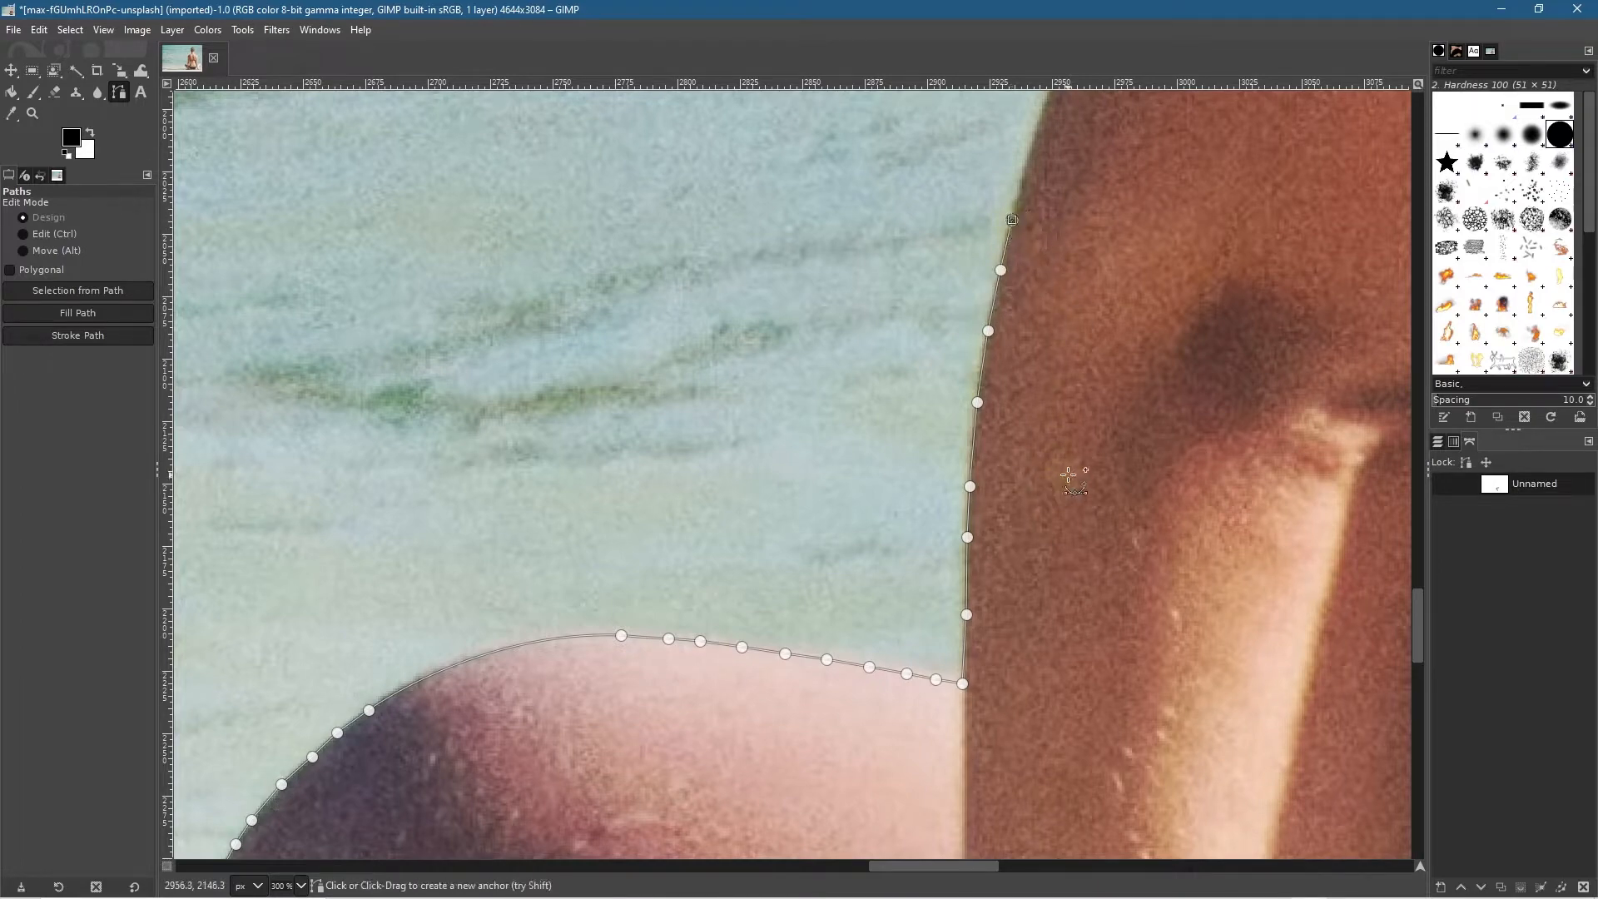
# Step: Check the traced outline against the whole figure and look at the paths list before returning to the layers list
pyautogui.scroll(-6, 1068, 475)
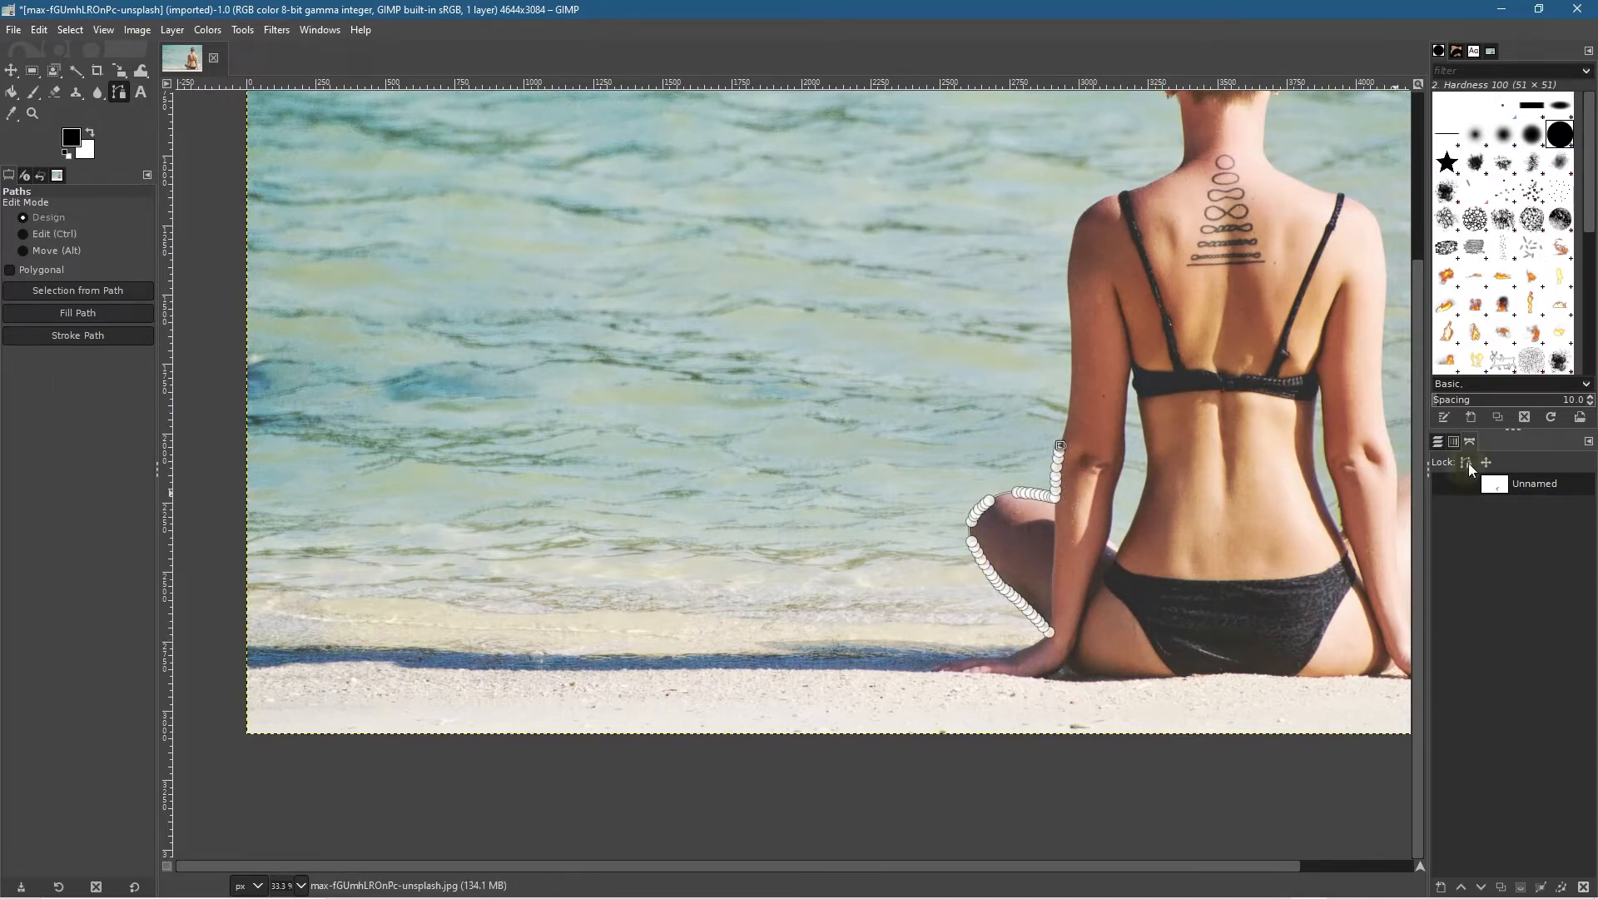
pyautogui.click(1470, 443)
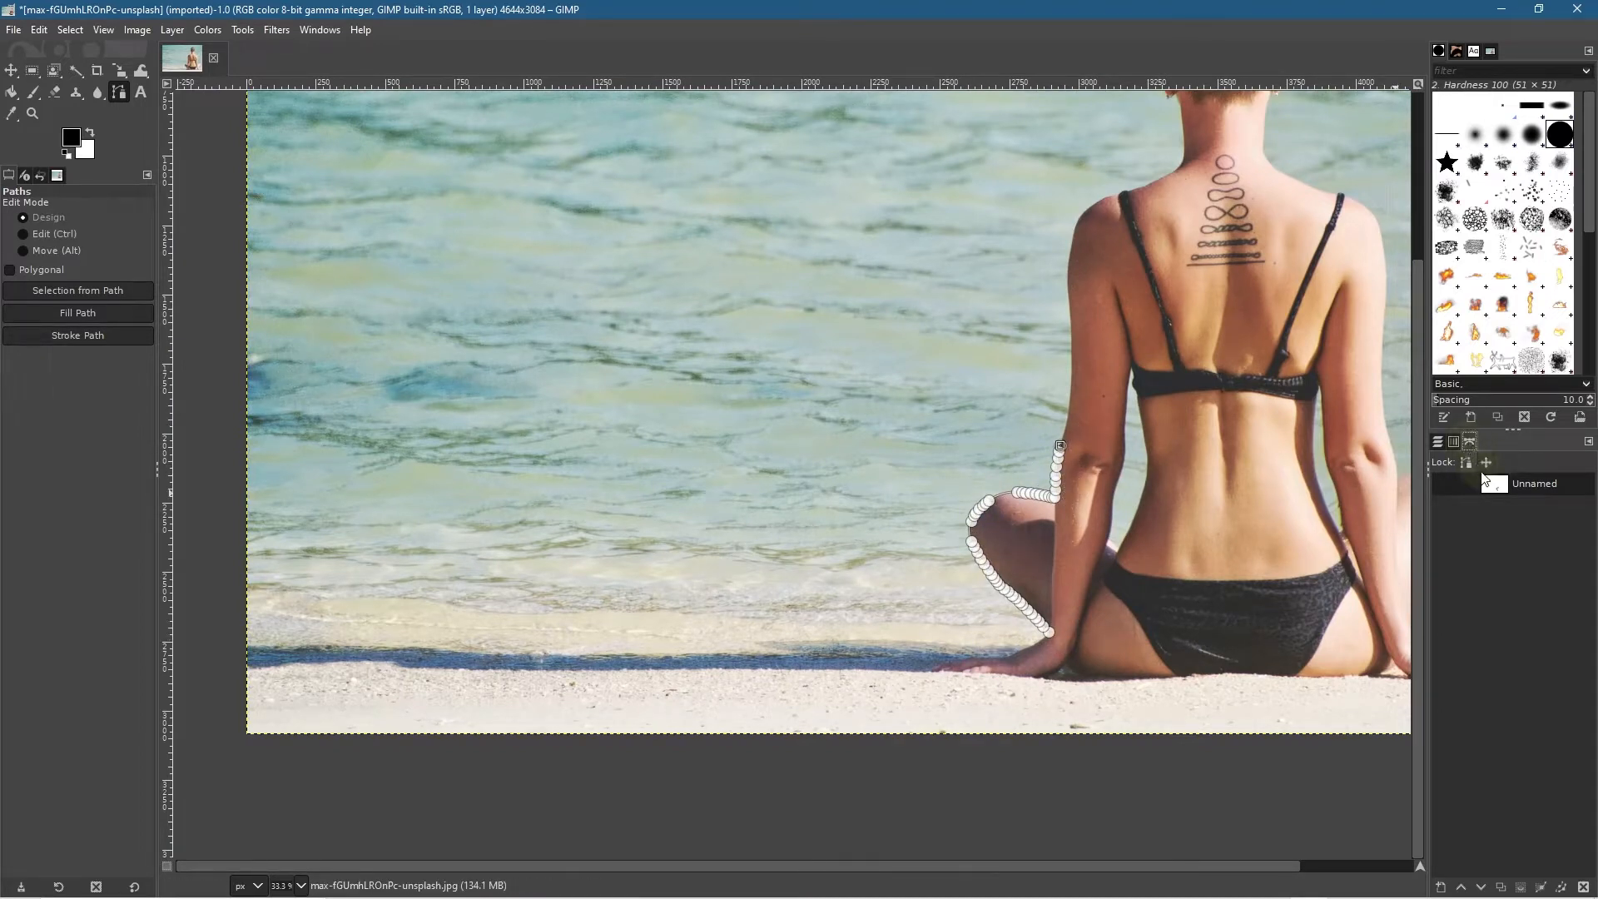
pyautogui.click(1441, 441)
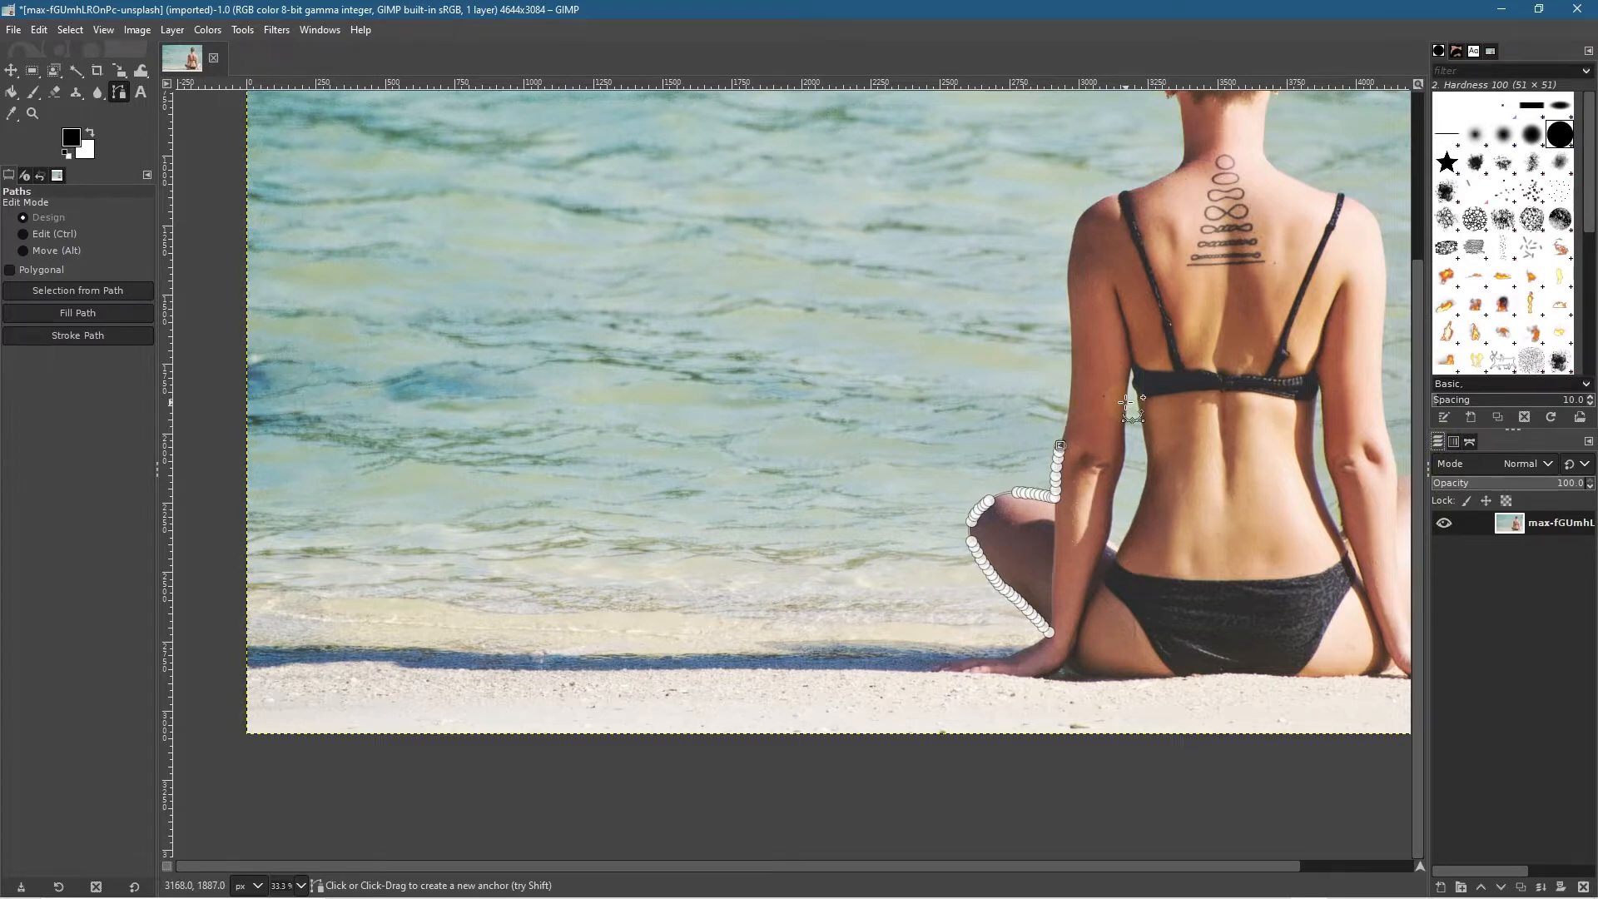
# Step: Trace the outer edge past the left elbow with closely spaced anchors up to the lower part of the upper arm
pyautogui.scroll(5, 1103, 388)
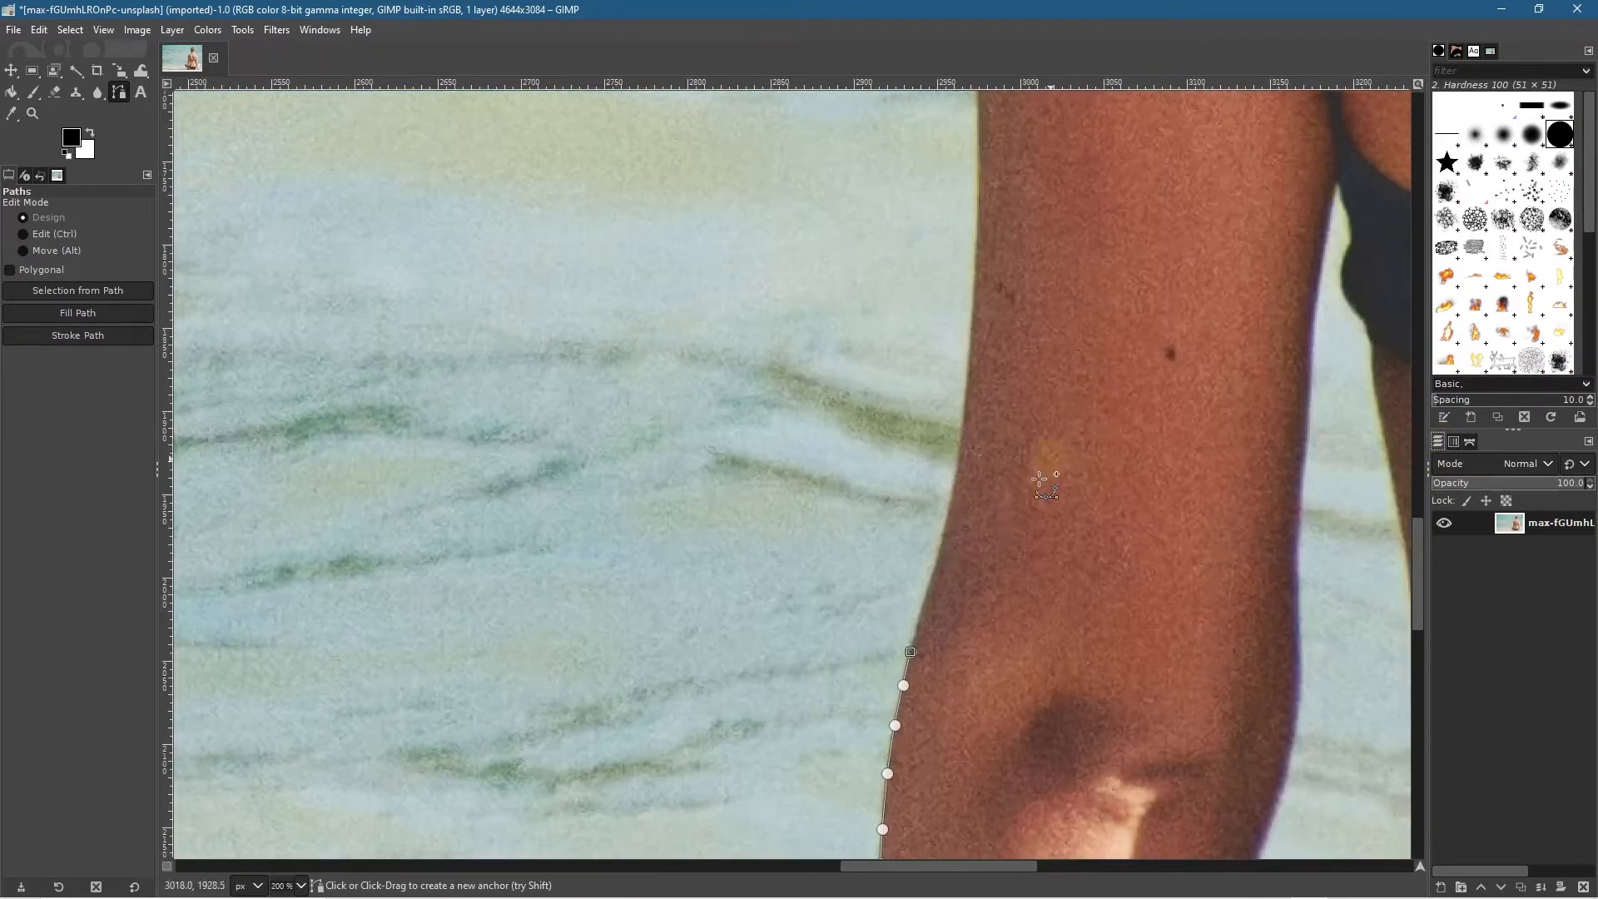
pyautogui.click(921, 609)
pyautogui.click(931, 580)
pyautogui.click(939, 549)
pyautogui.click(947, 518)
pyautogui.click(954, 479)
pyautogui.click(961, 441)
pyautogui.click(966, 392)
pyautogui.click(966, 345)
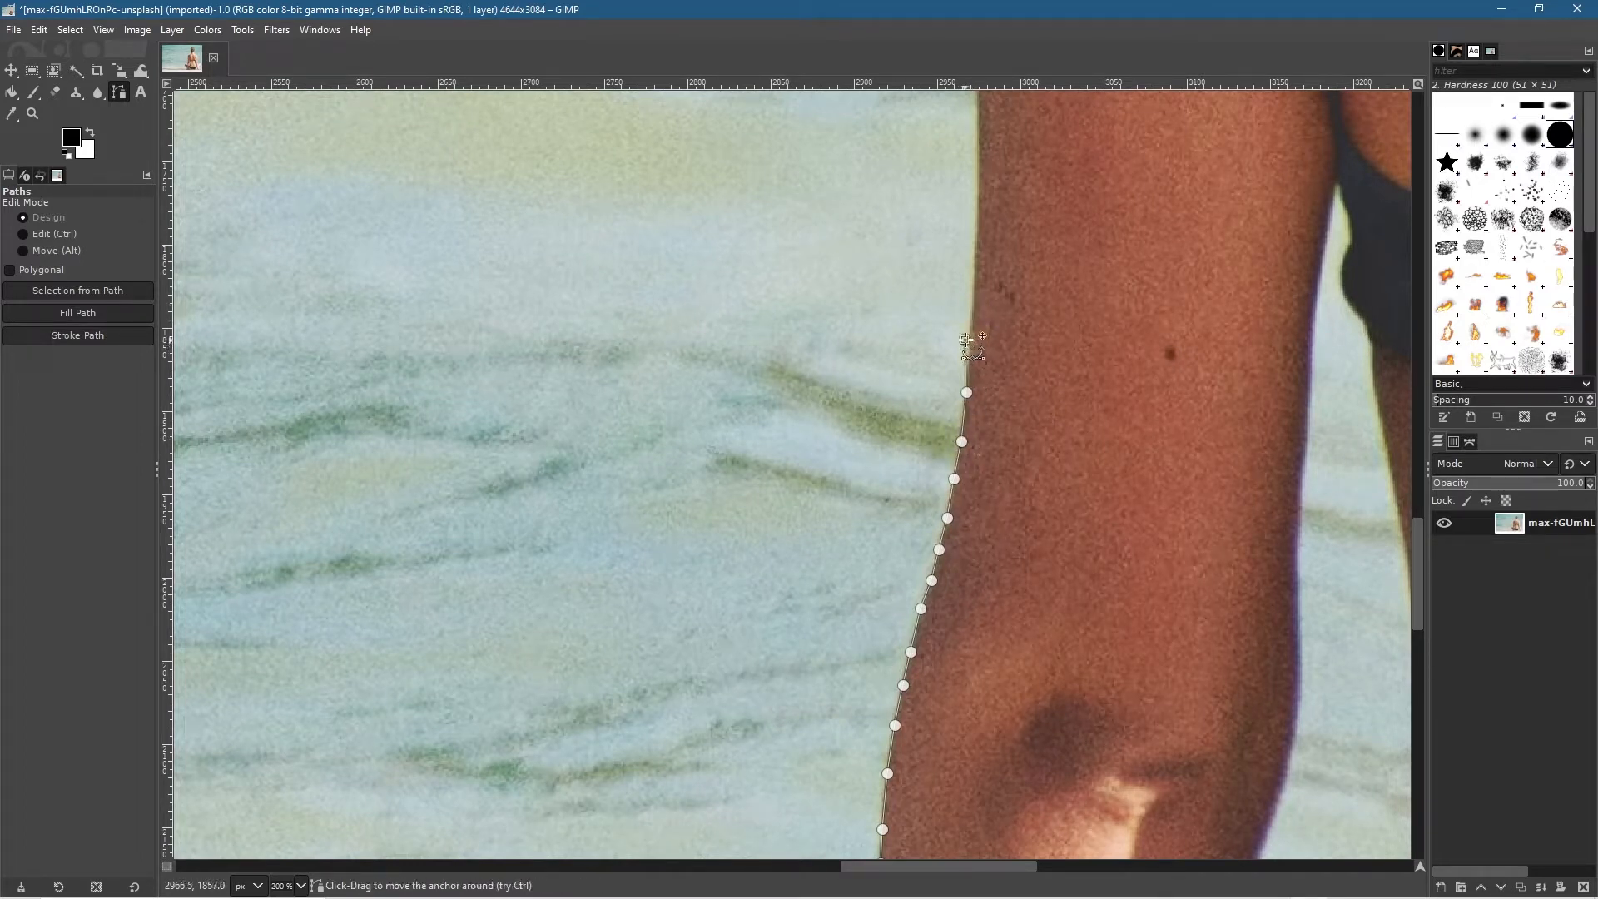
pyautogui.click(969, 289)
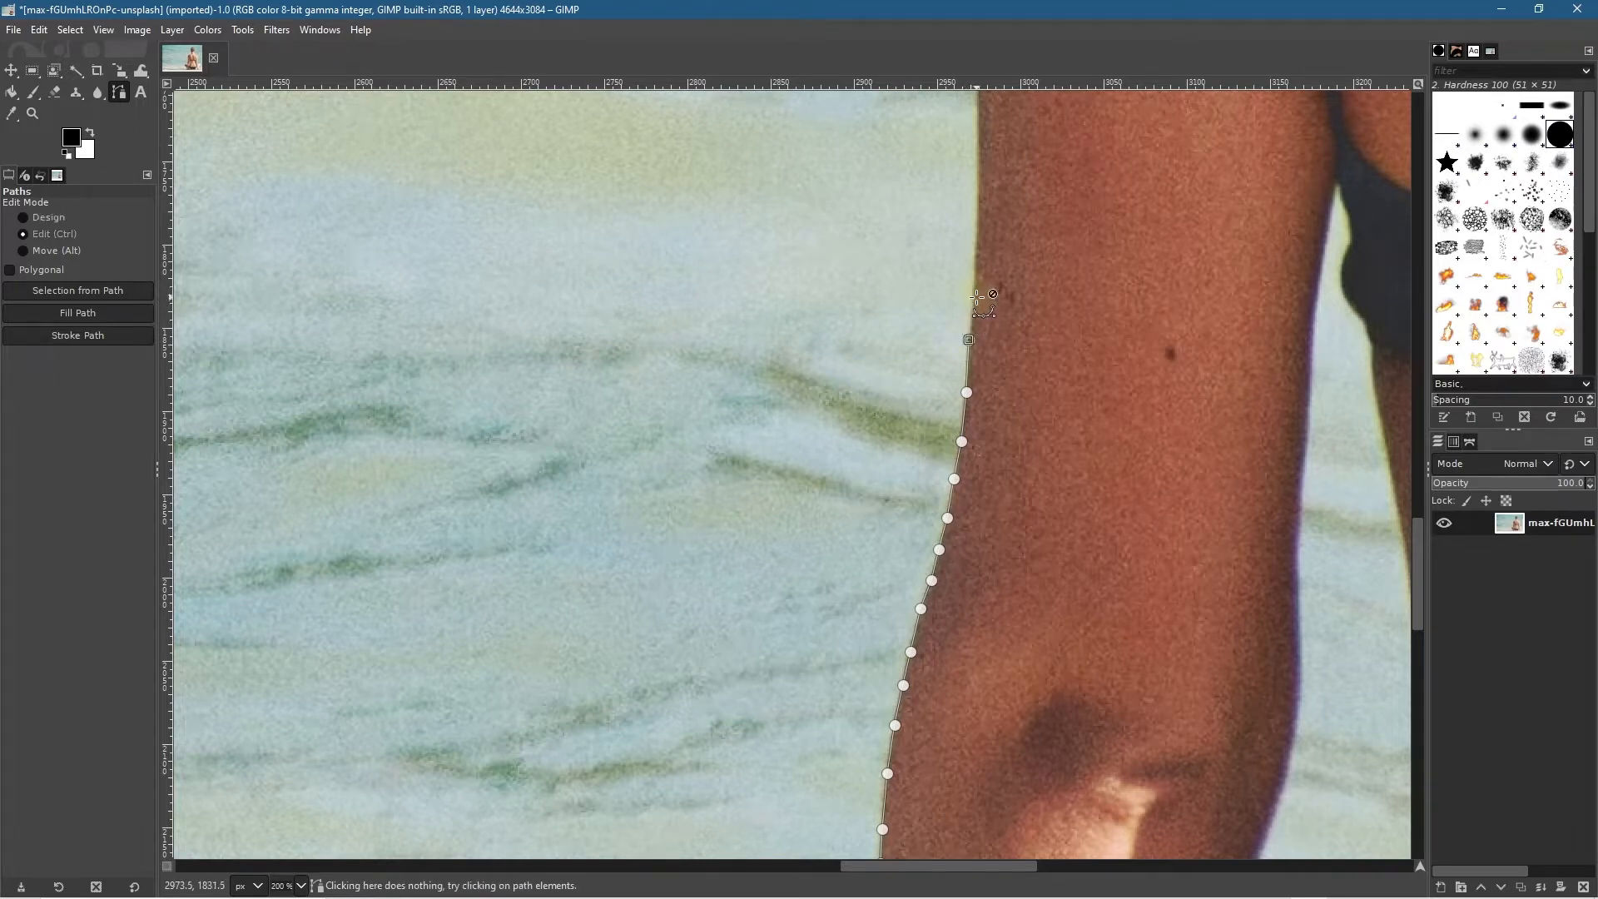
# Step: Add a long curved segment up the straight outer edge of the left upper arm and shorten its end anchor's outgoing handle
pyautogui.scroll(-2, 971, 292)
pyautogui.moveTo(995, 265); pyautogui.dragTo(1023, 509)
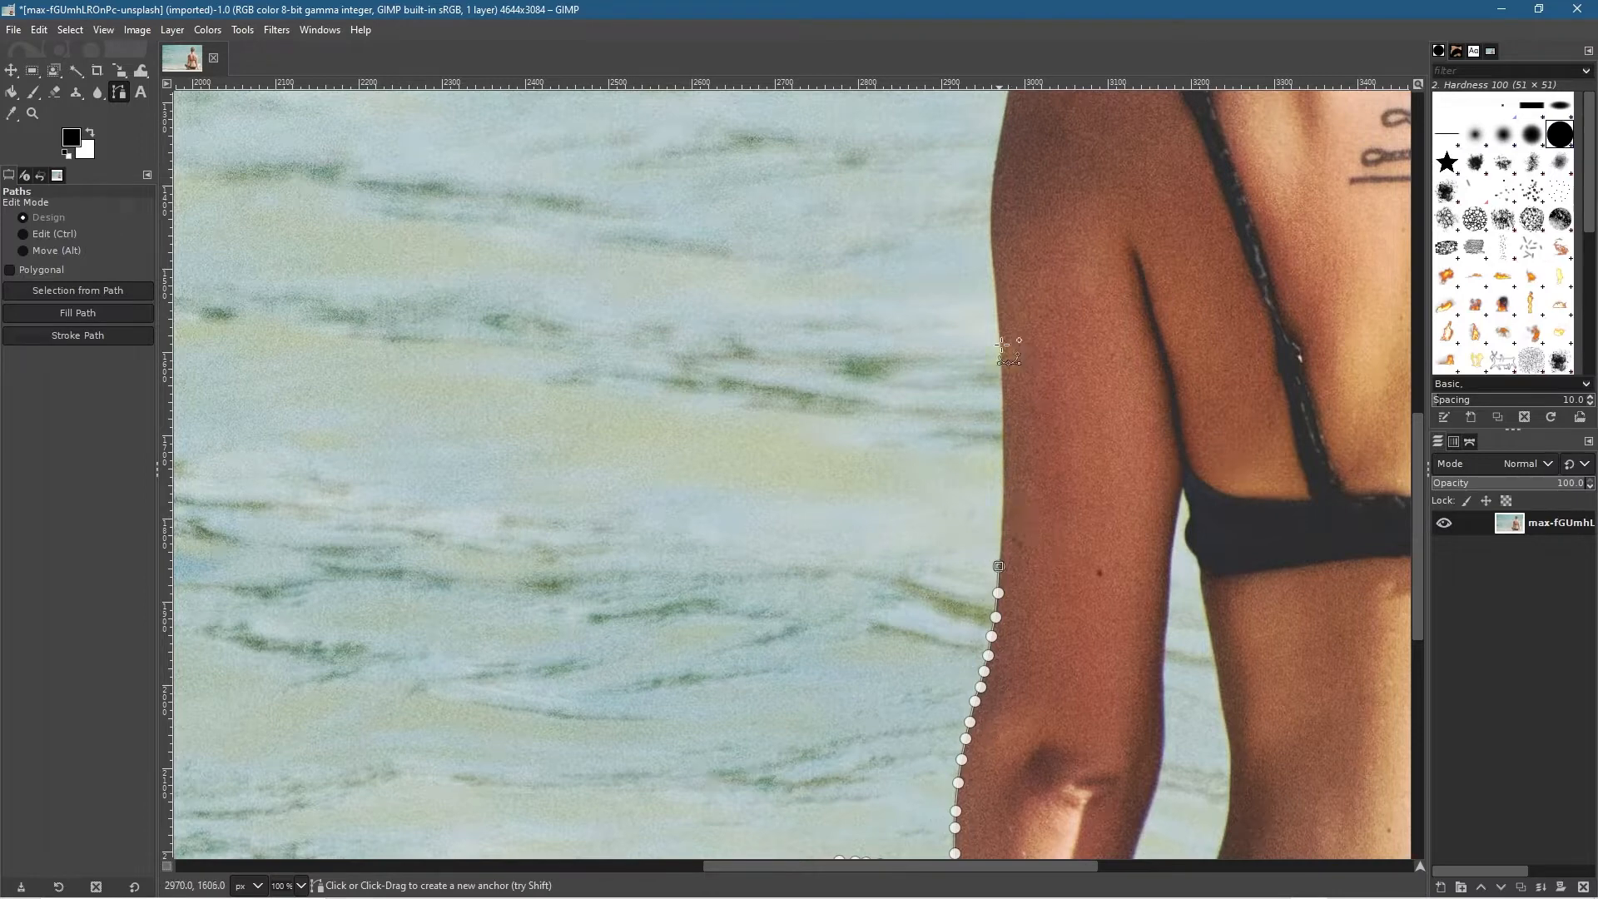
pyautogui.click(1003, 569)
pyautogui.moveTo(999, 330); pyautogui.dragTo(990, 273)
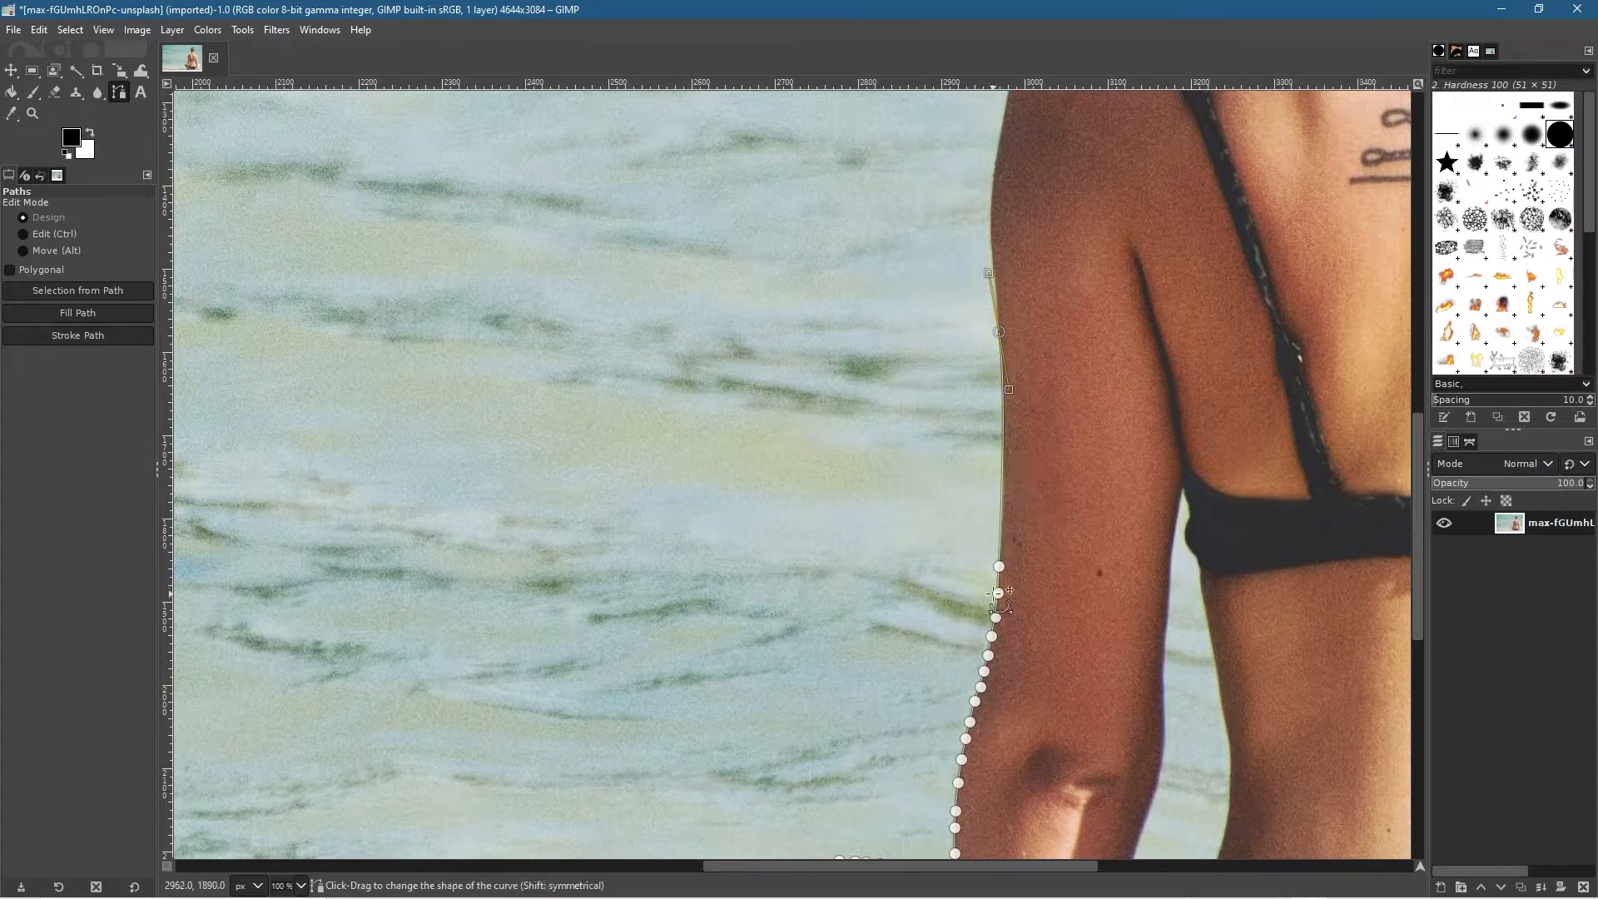
pyautogui.scroll(4, 1035, 250)
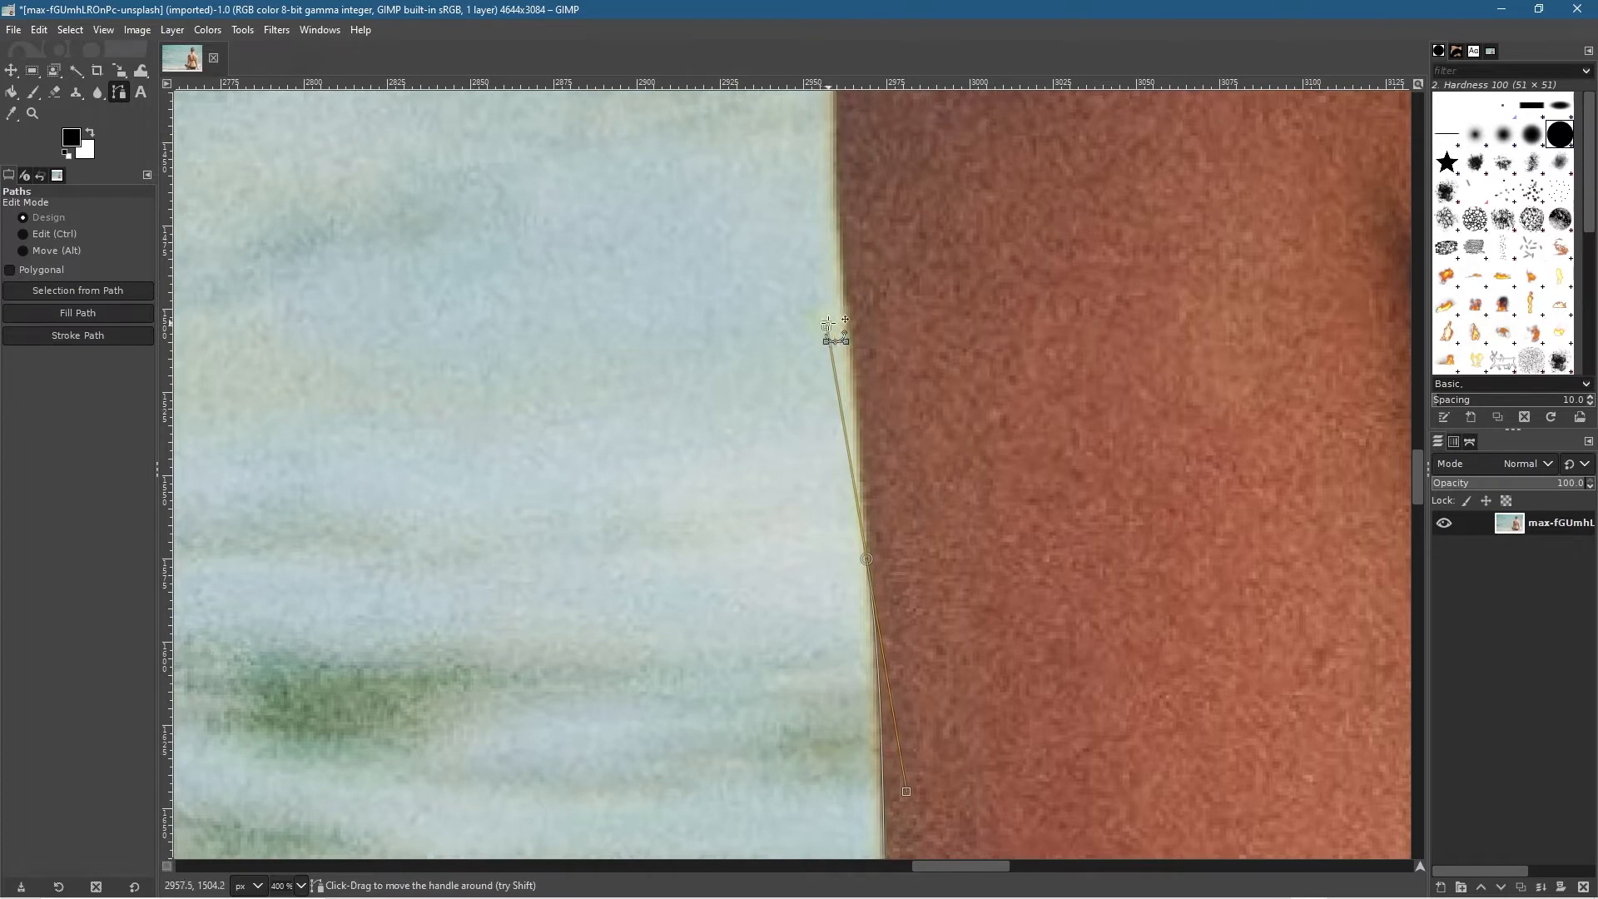
pyautogui.moveTo(828, 323); pyautogui.dragTo(862, 517)
# Step: Add four anchors along the gently curving outer edge of the left upper arm
pyautogui.click(856, 423)
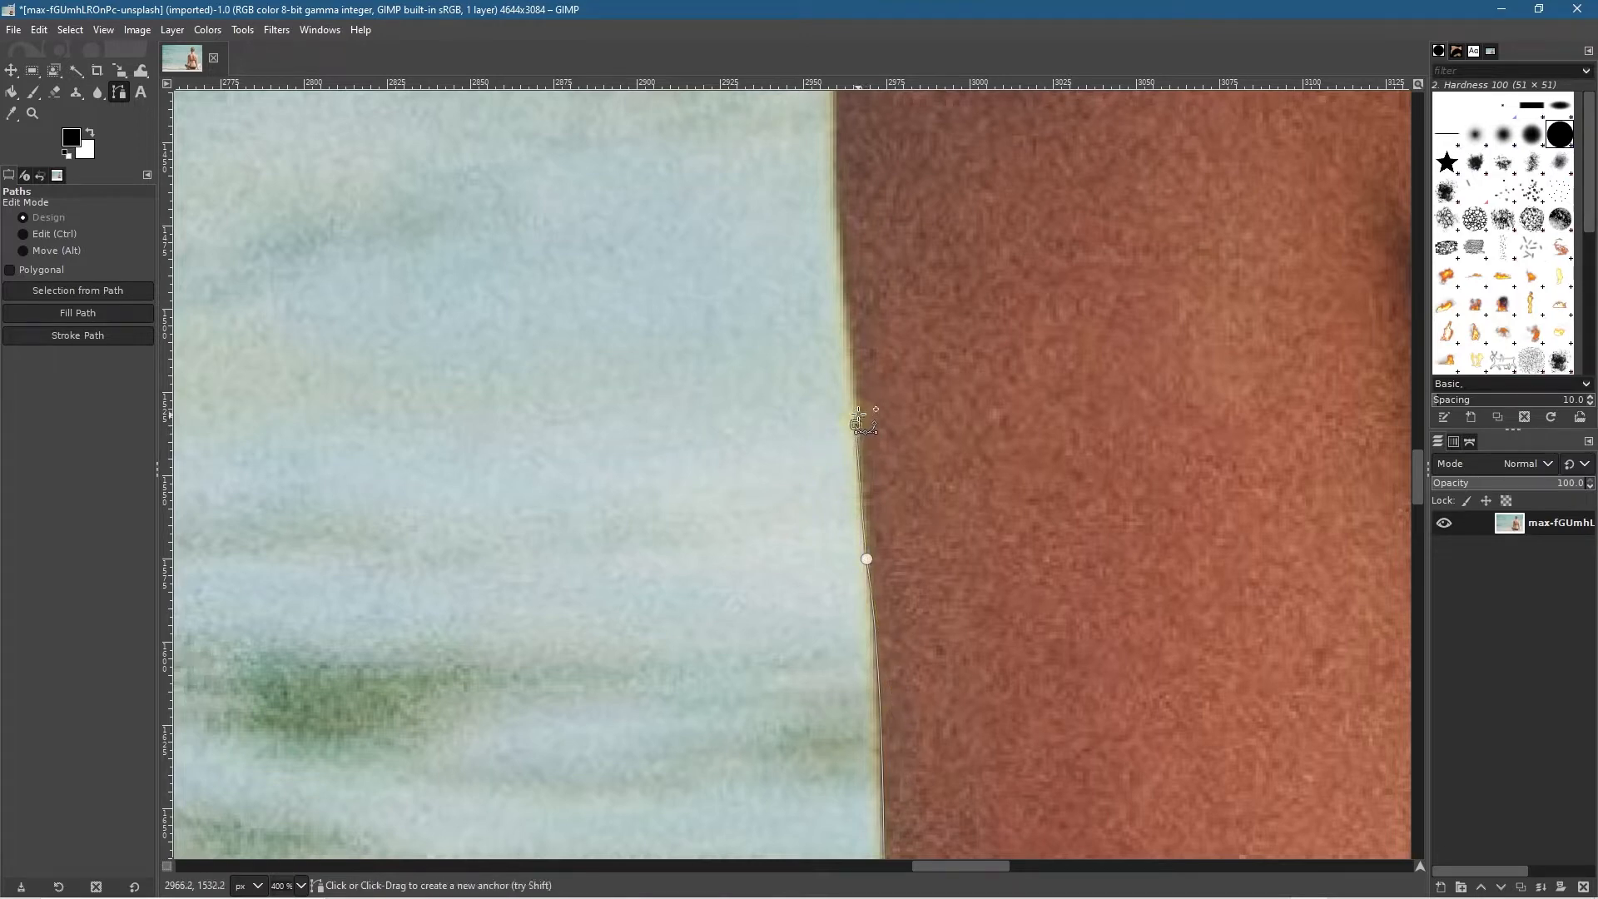
pyautogui.click(849, 331)
pyautogui.click(839, 235)
pyautogui.click(835, 139)
# Step: Add a curved segment around the outward bulge of the left upper arm and shorten its end anchor's outgoing handle
pyautogui.moveTo(944, 150); pyautogui.dragTo(1004, 586)
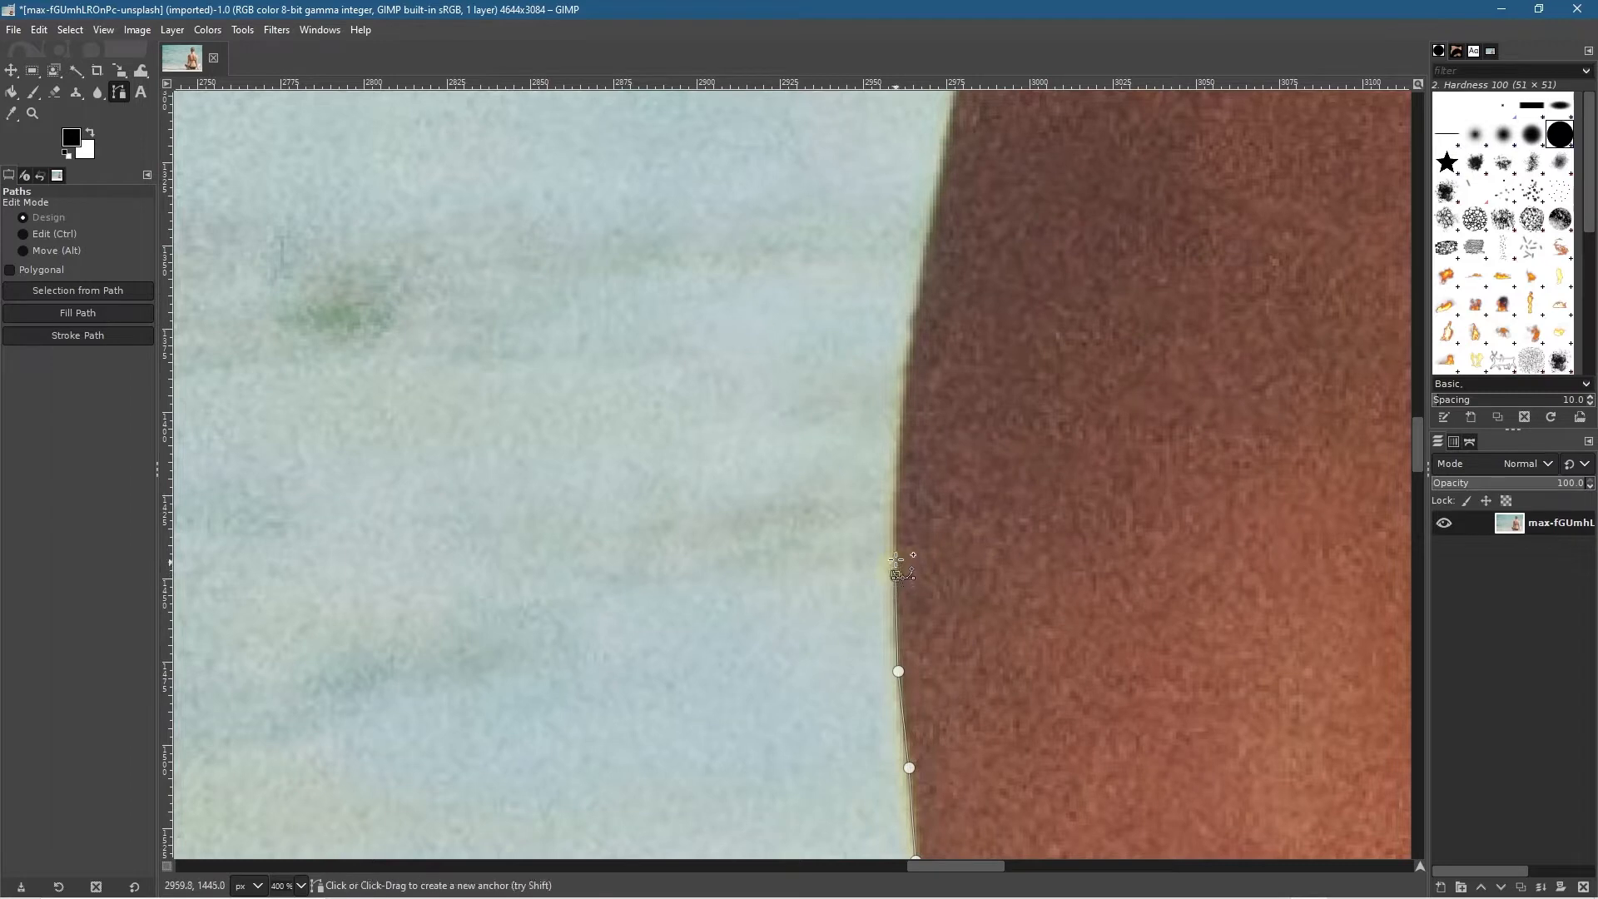
pyautogui.moveTo(900, 360); pyautogui.dragTo(915, 307)
pyautogui.moveTo(930, 251); pyautogui.dragTo(933, 227)
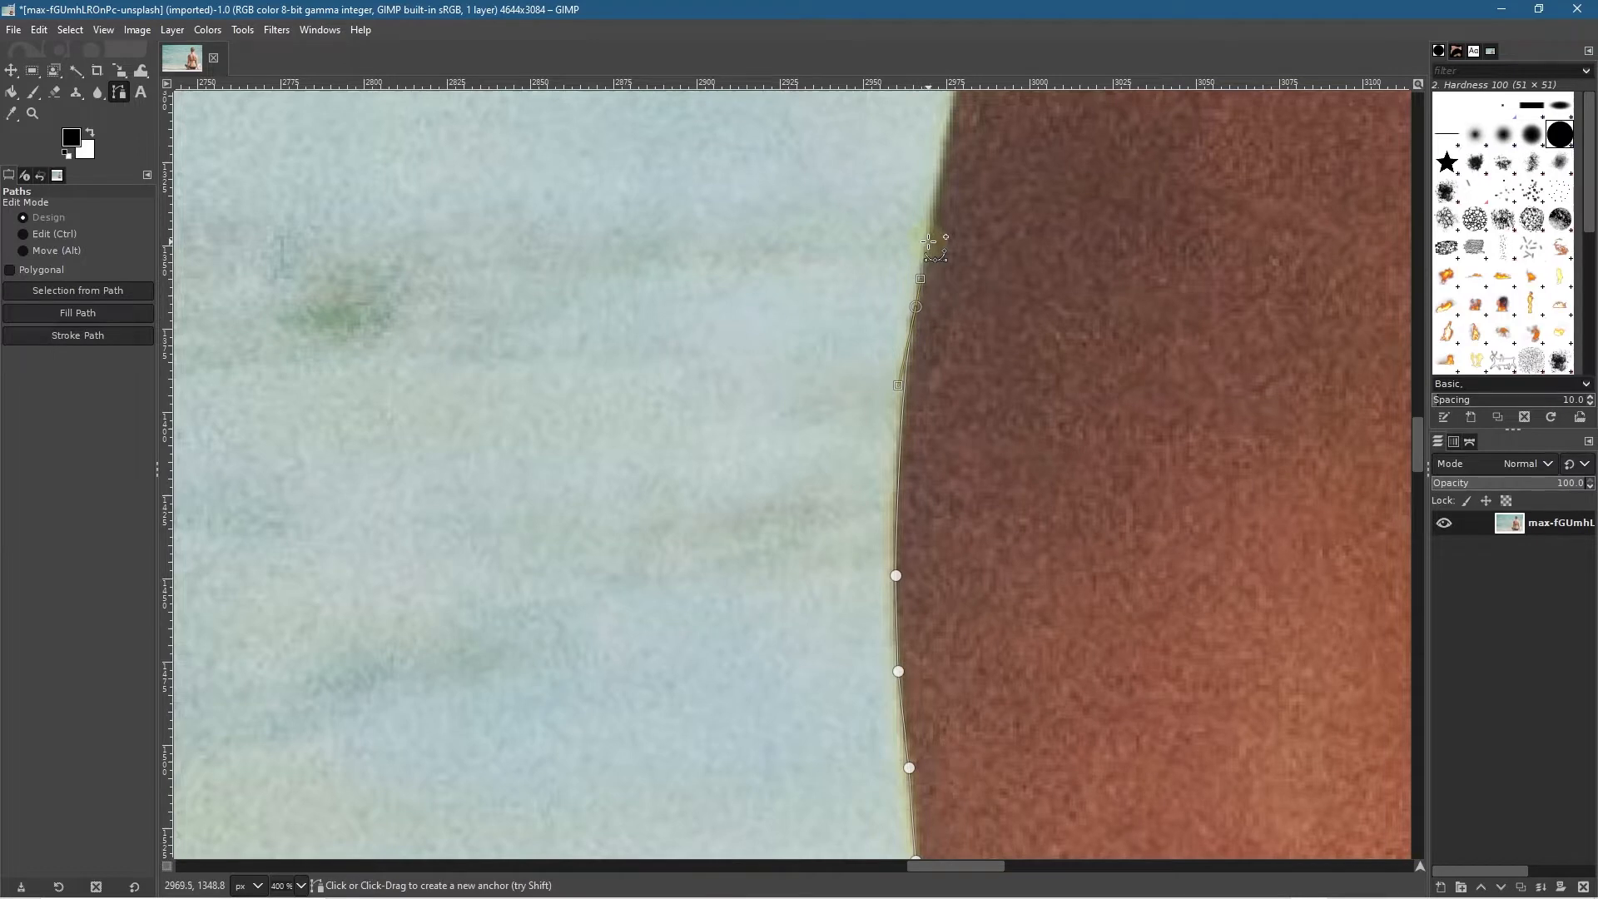
# Step: Trace the upper arm's edge with anchors up to the start of the left shoulder curve, nudging one misplaced anchor onto the edge
pyautogui.click(926, 241)
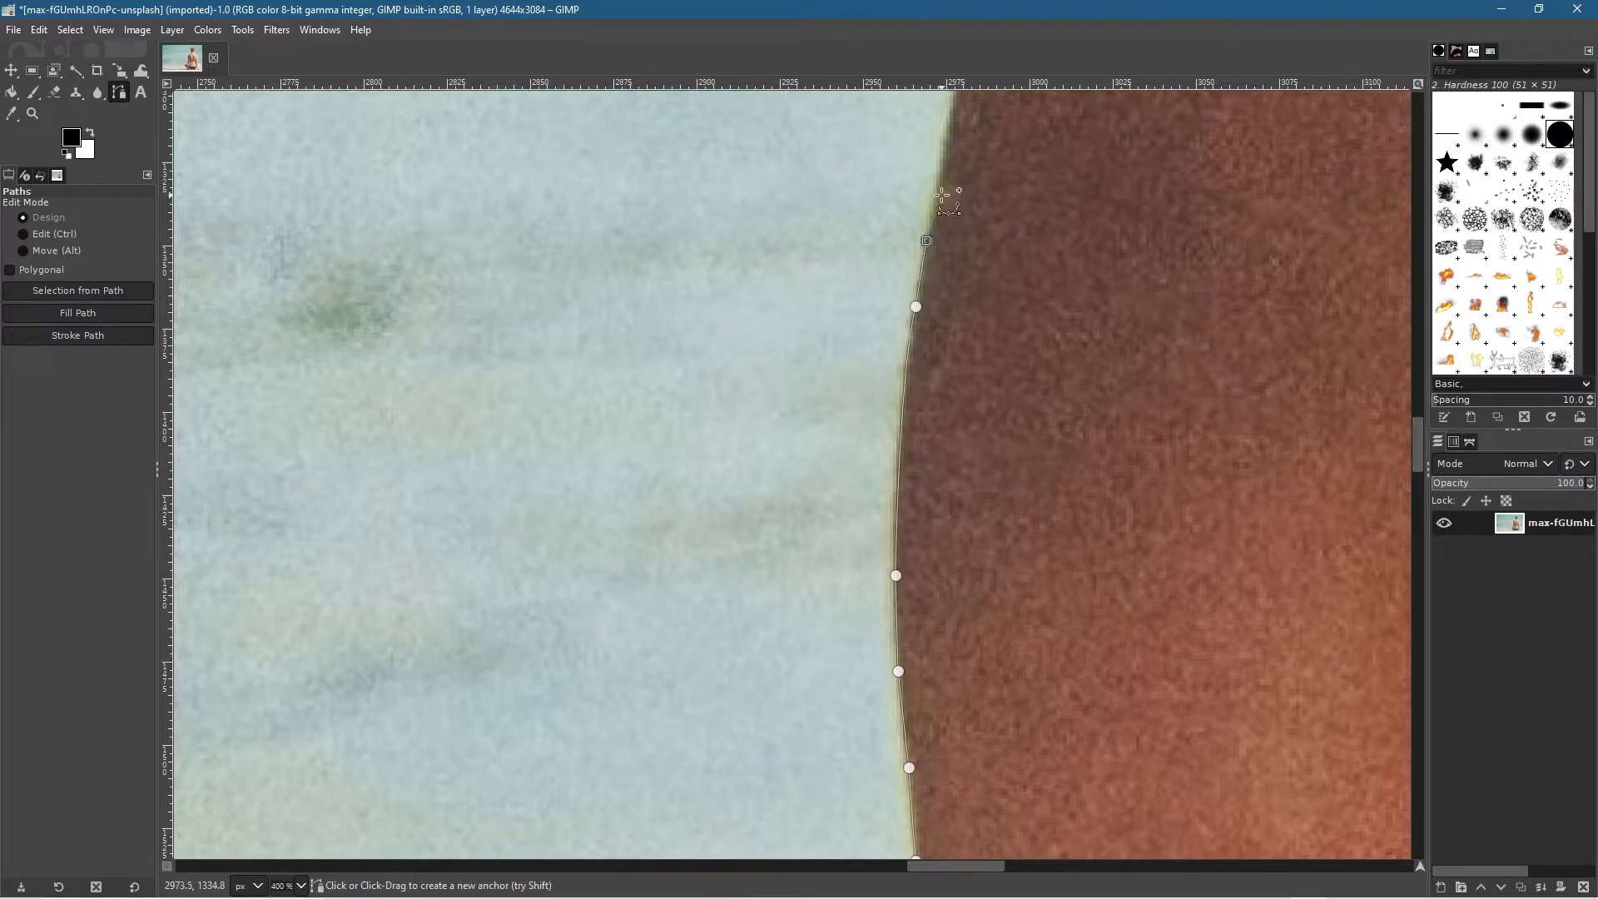
pyautogui.scroll(5, 939, 190)
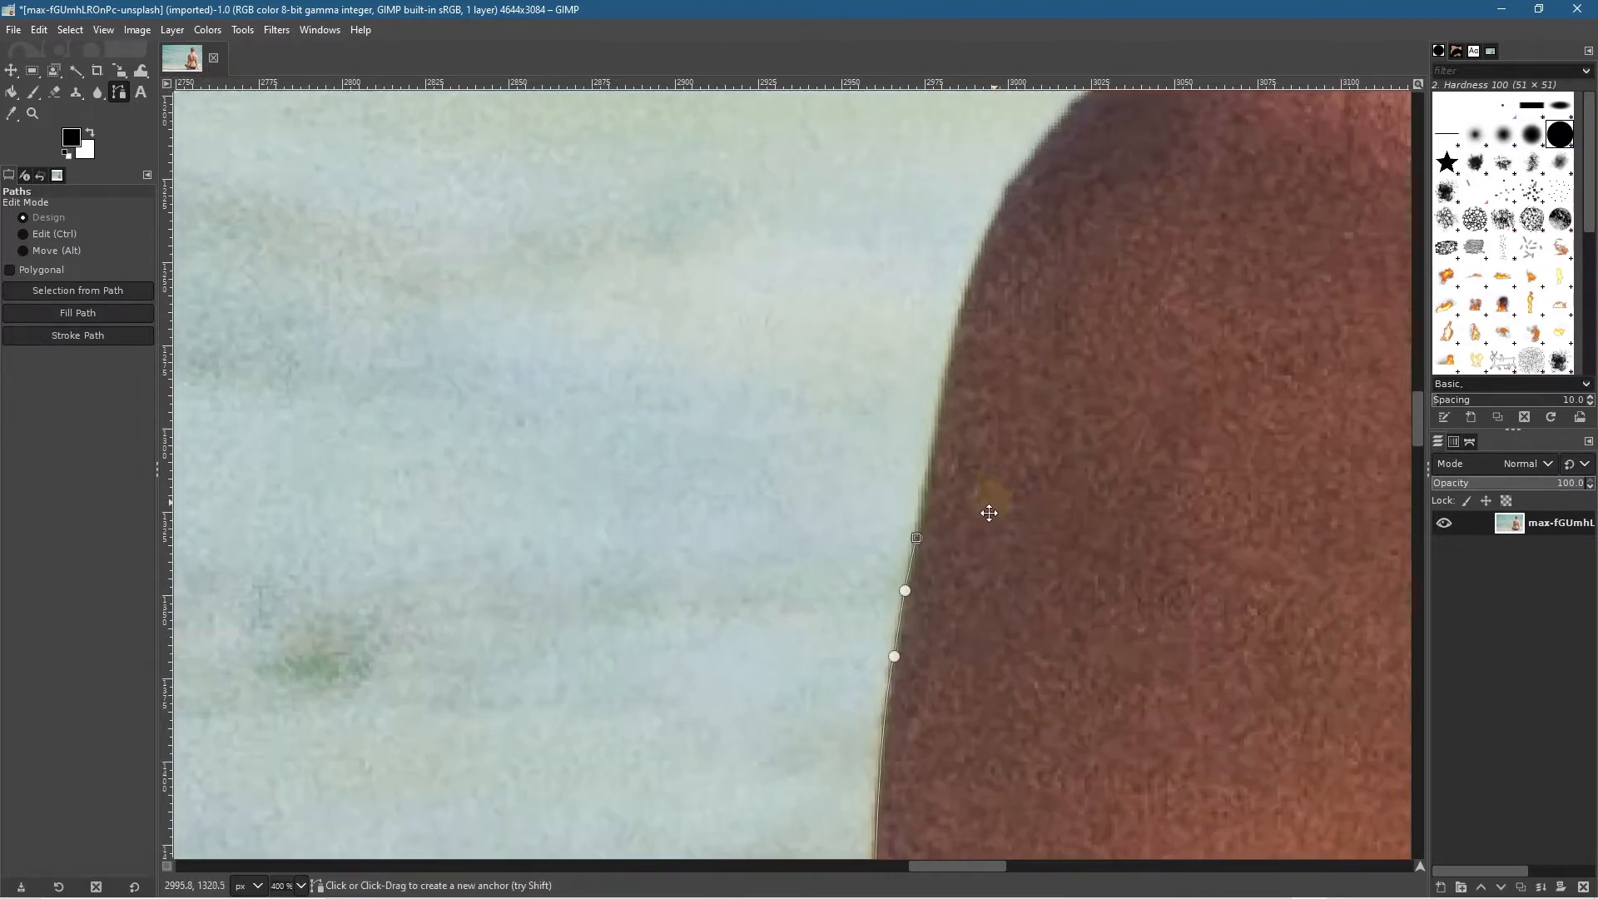
pyautogui.click(911, 569)
pyautogui.click(920, 507)
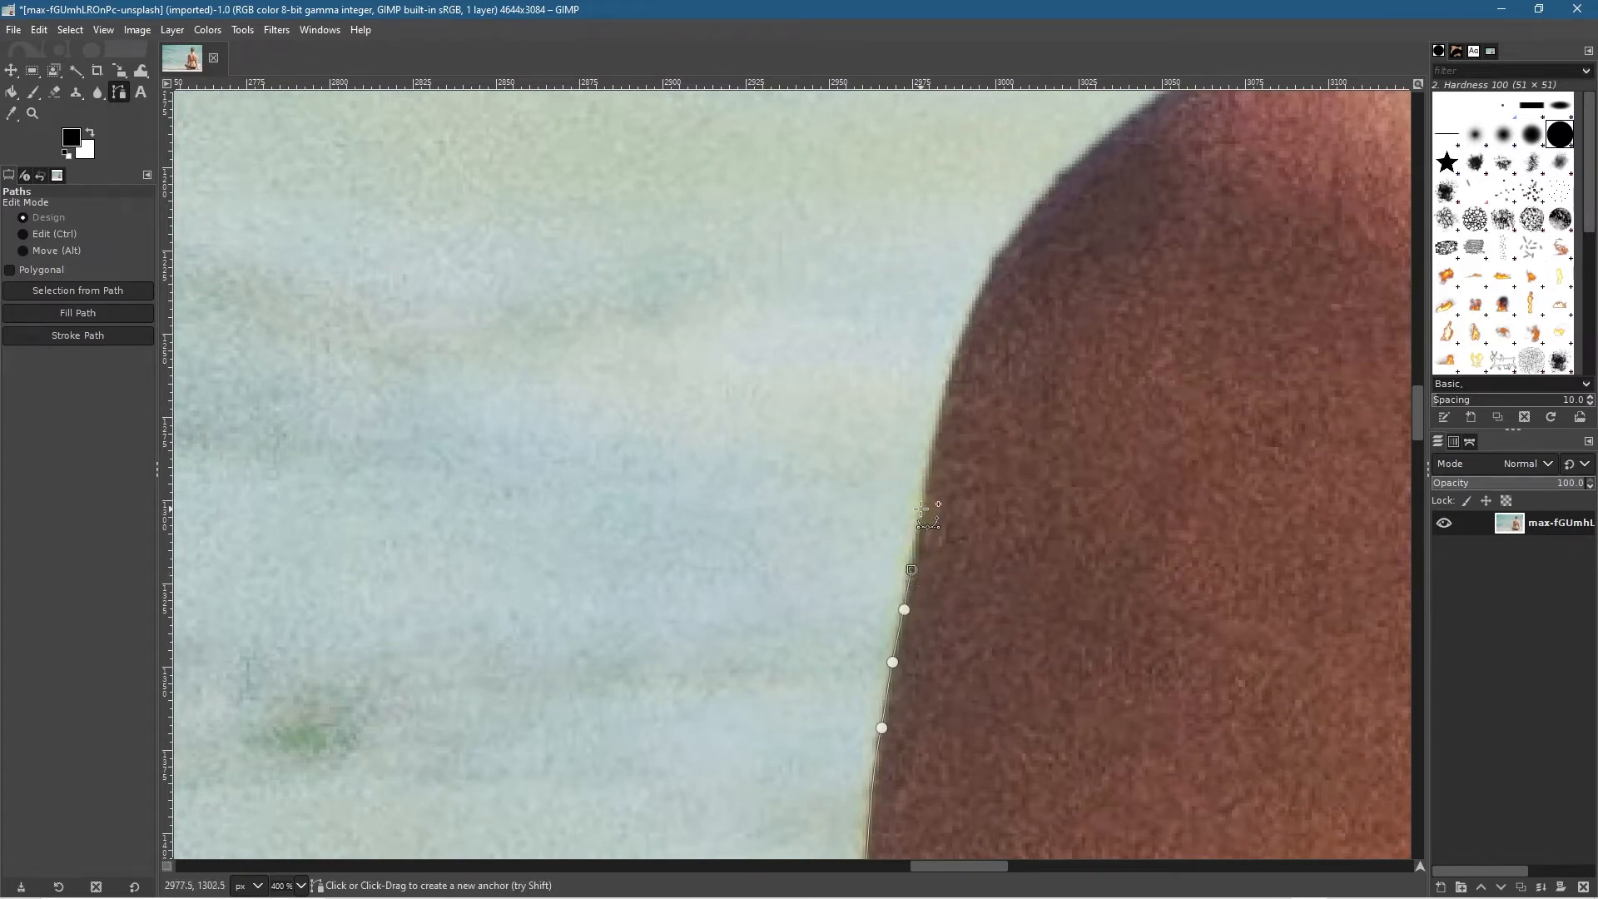
pyautogui.click(929, 454)
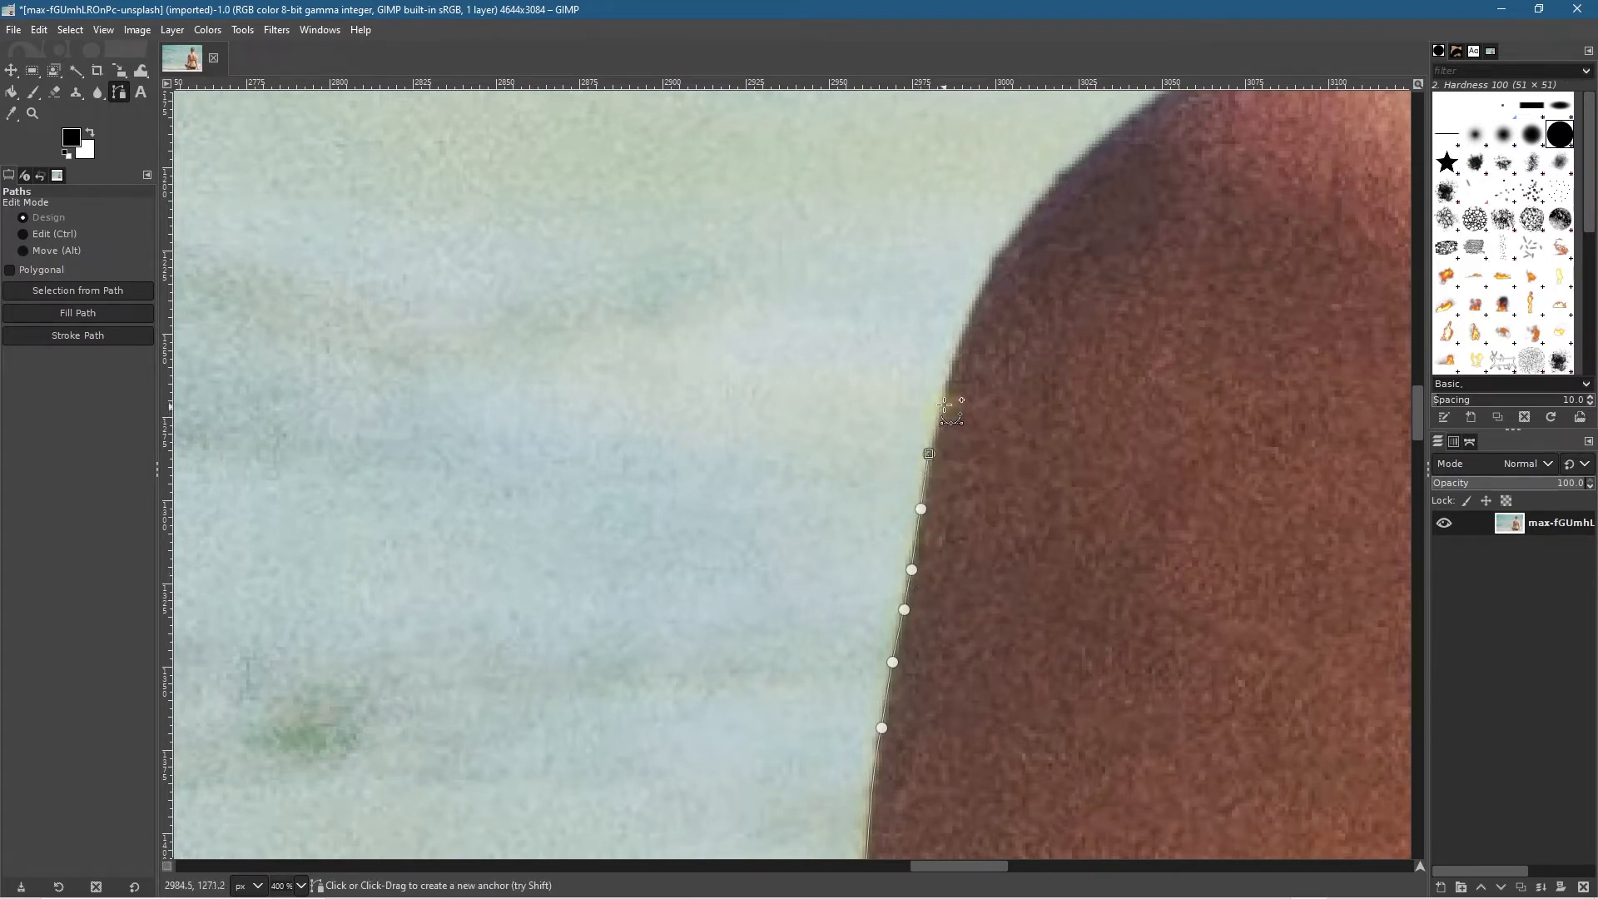
pyautogui.click(944, 405)
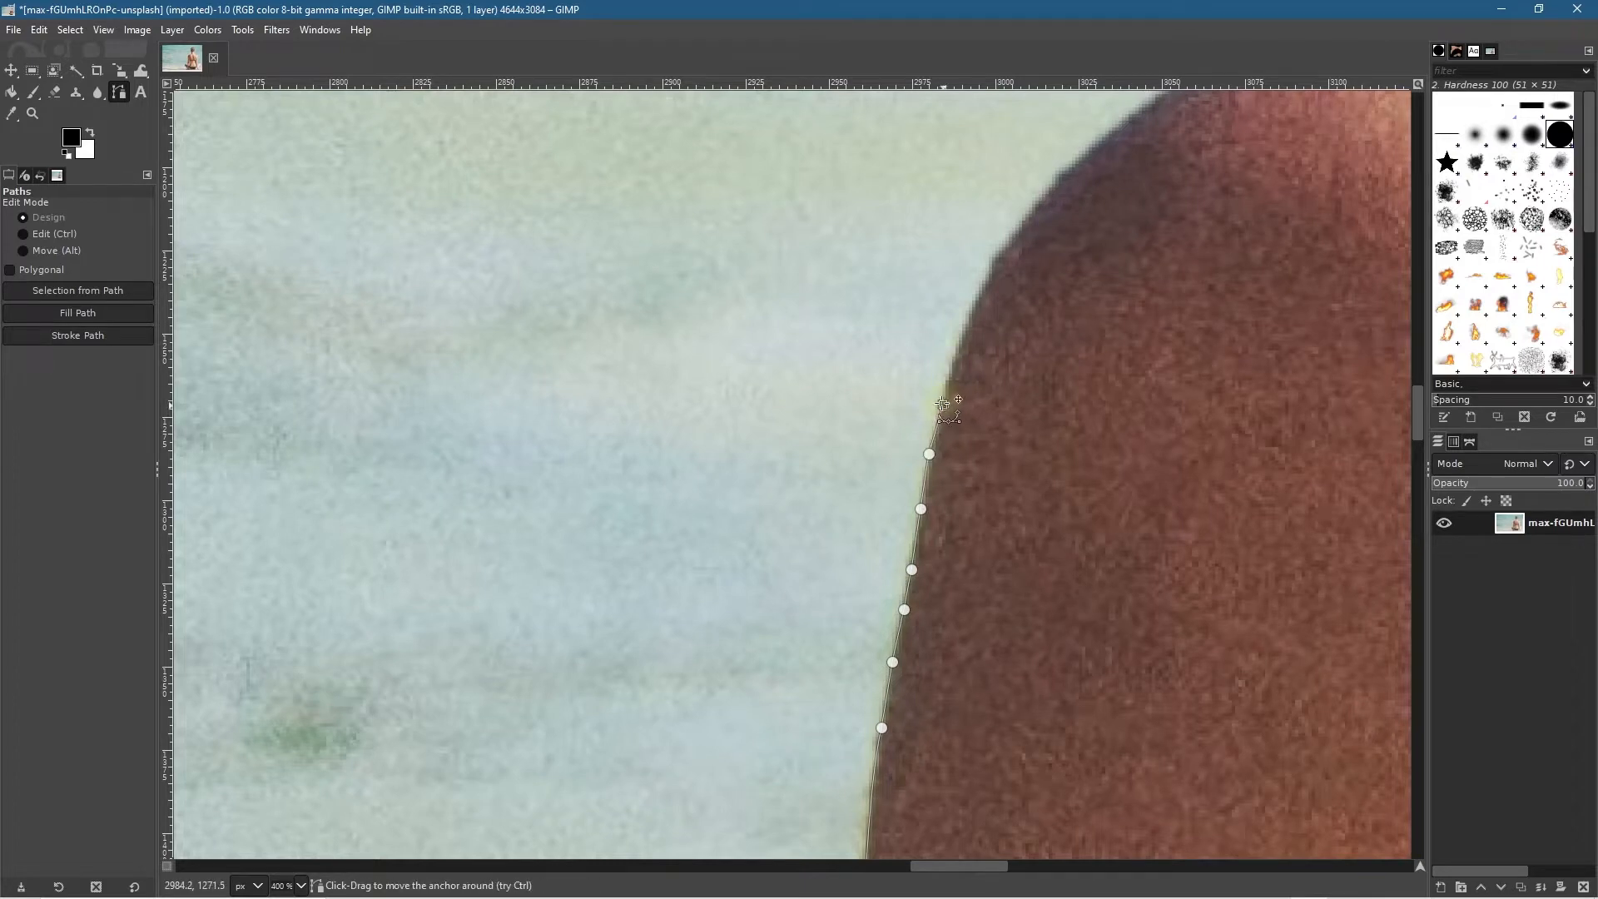
pyautogui.click(928, 454)
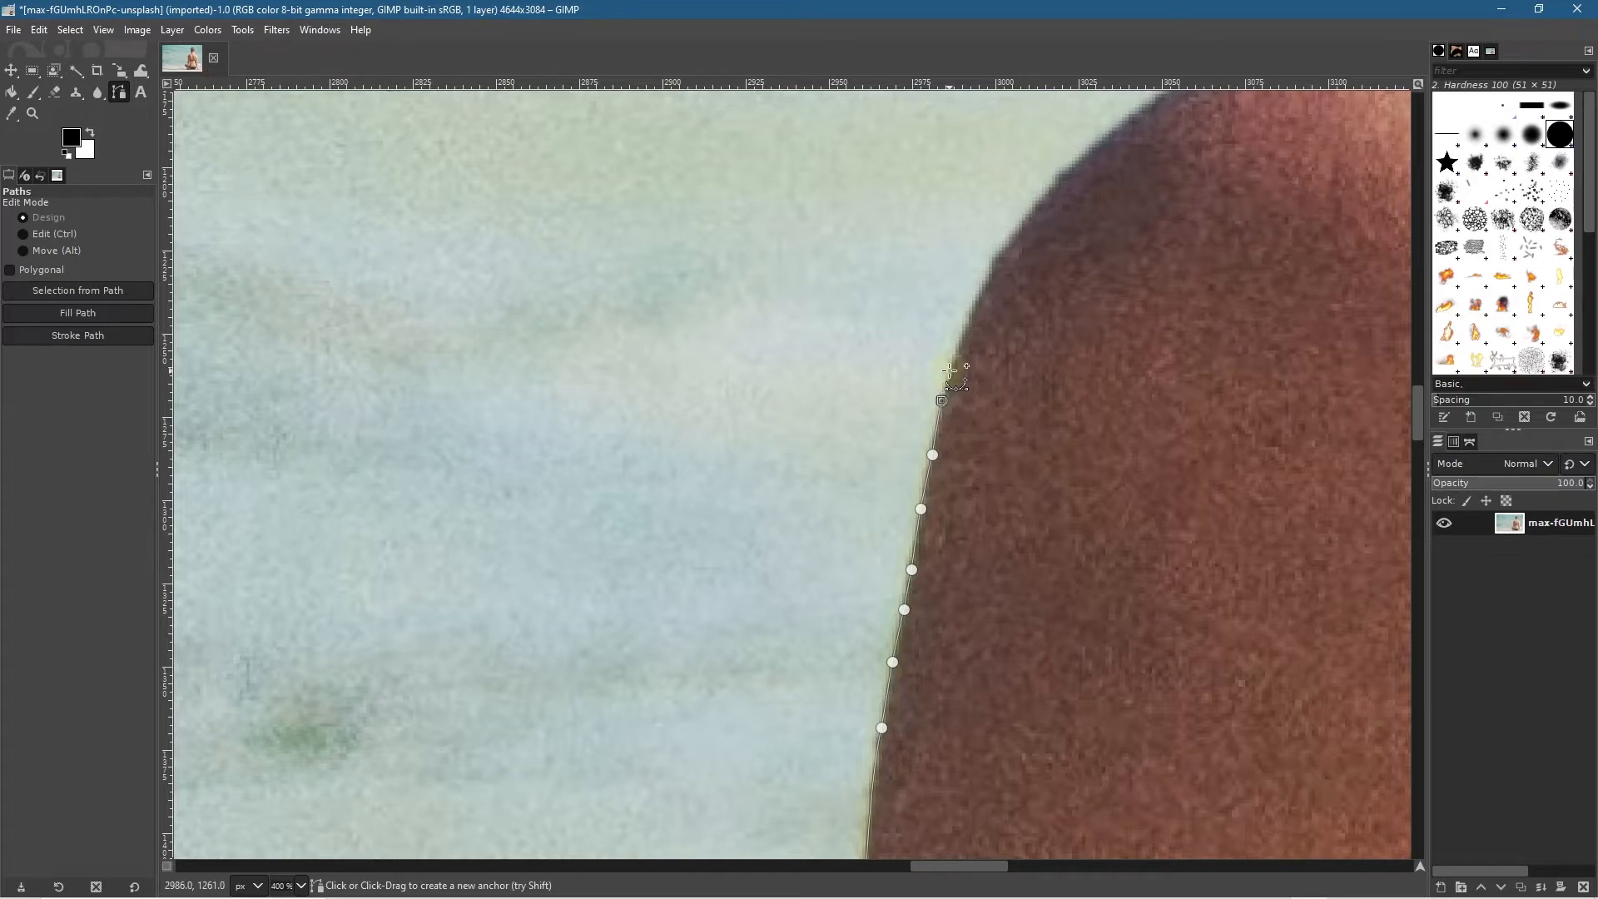
pyautogui.click(950, 370)
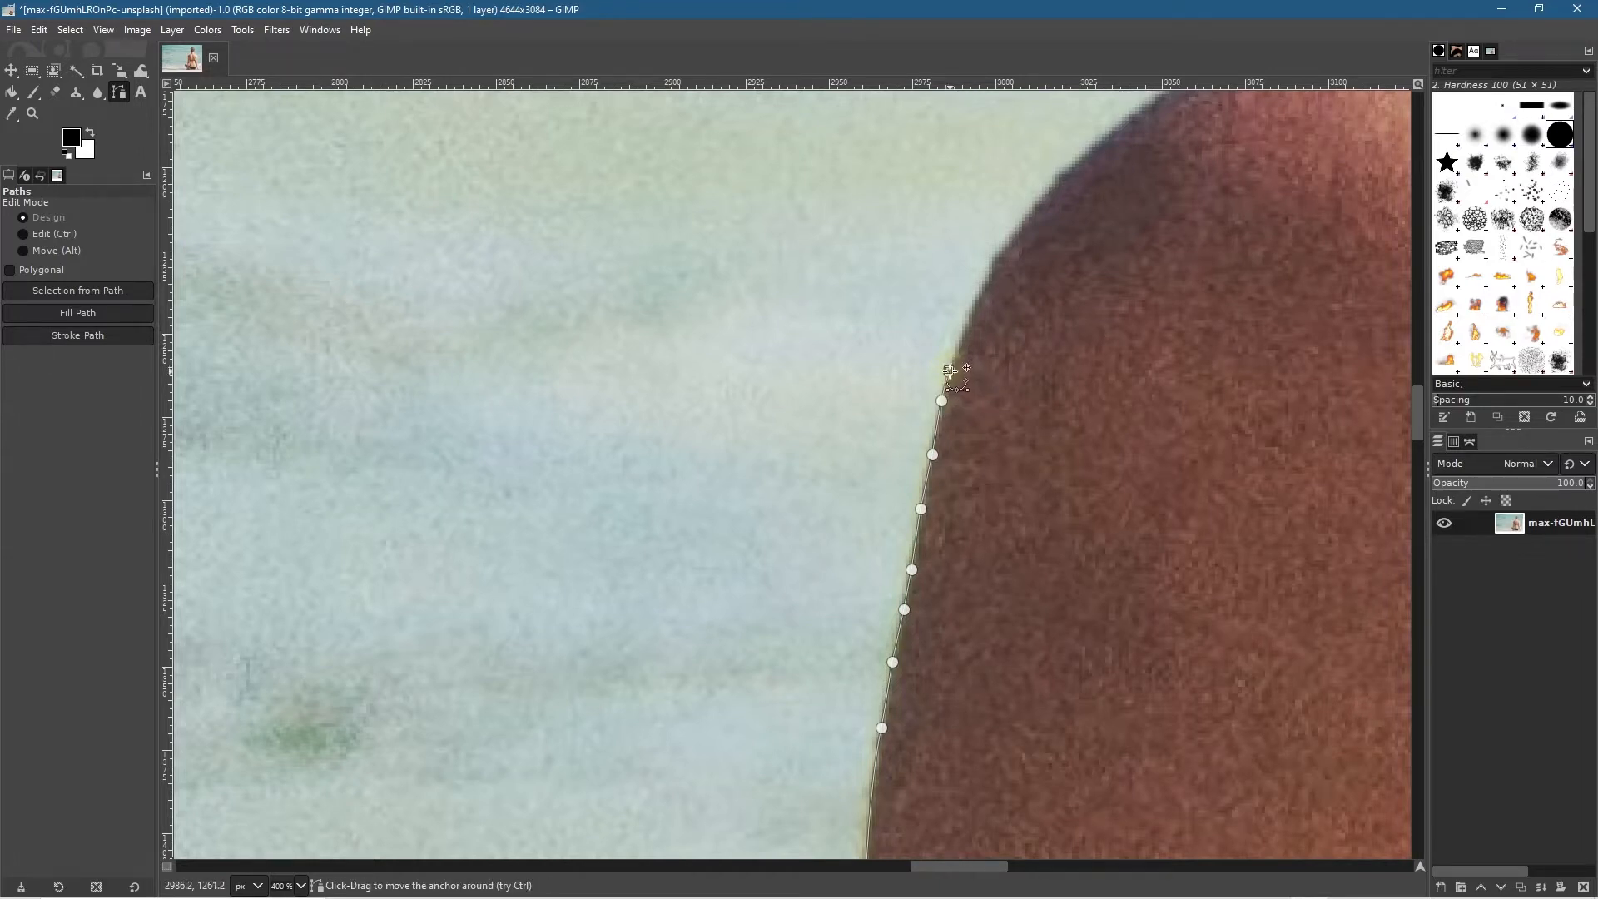
# Step: Add an anchor on the left shoulder and bend its segment to follow the shoulder's rounded outer edge
pyautogui.click(1066, 177)
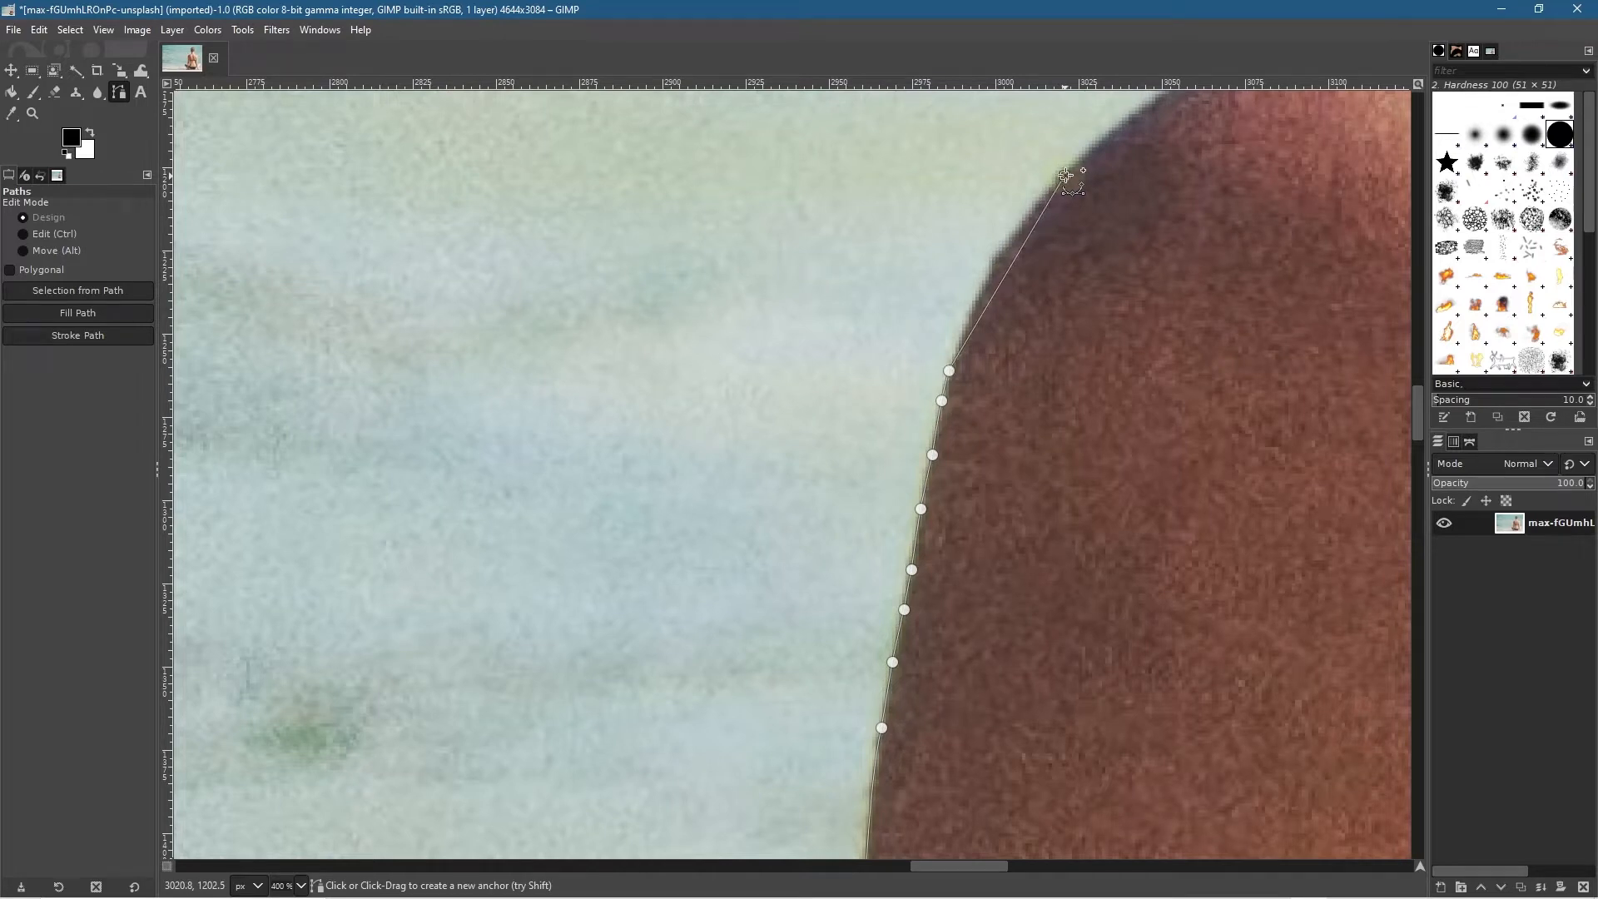
pyautogui.moveTo(1073, 177); pyautogui.dragTo(1115, 150)
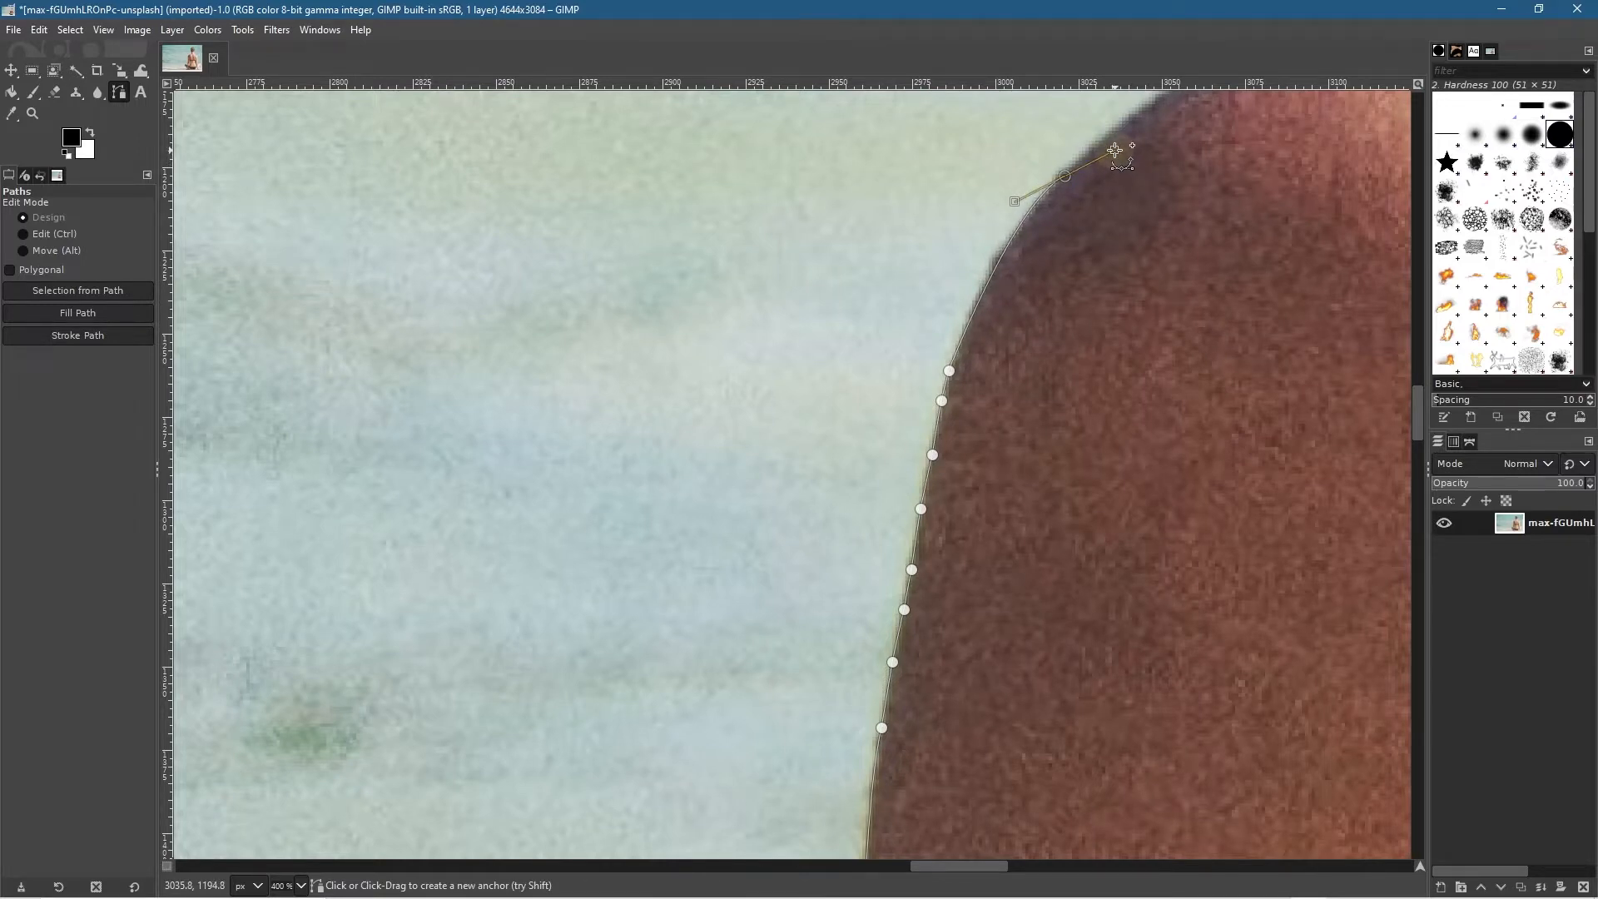
pyautogui.moveTo(1185, 192); pyautogui.dragTo(908, 515)
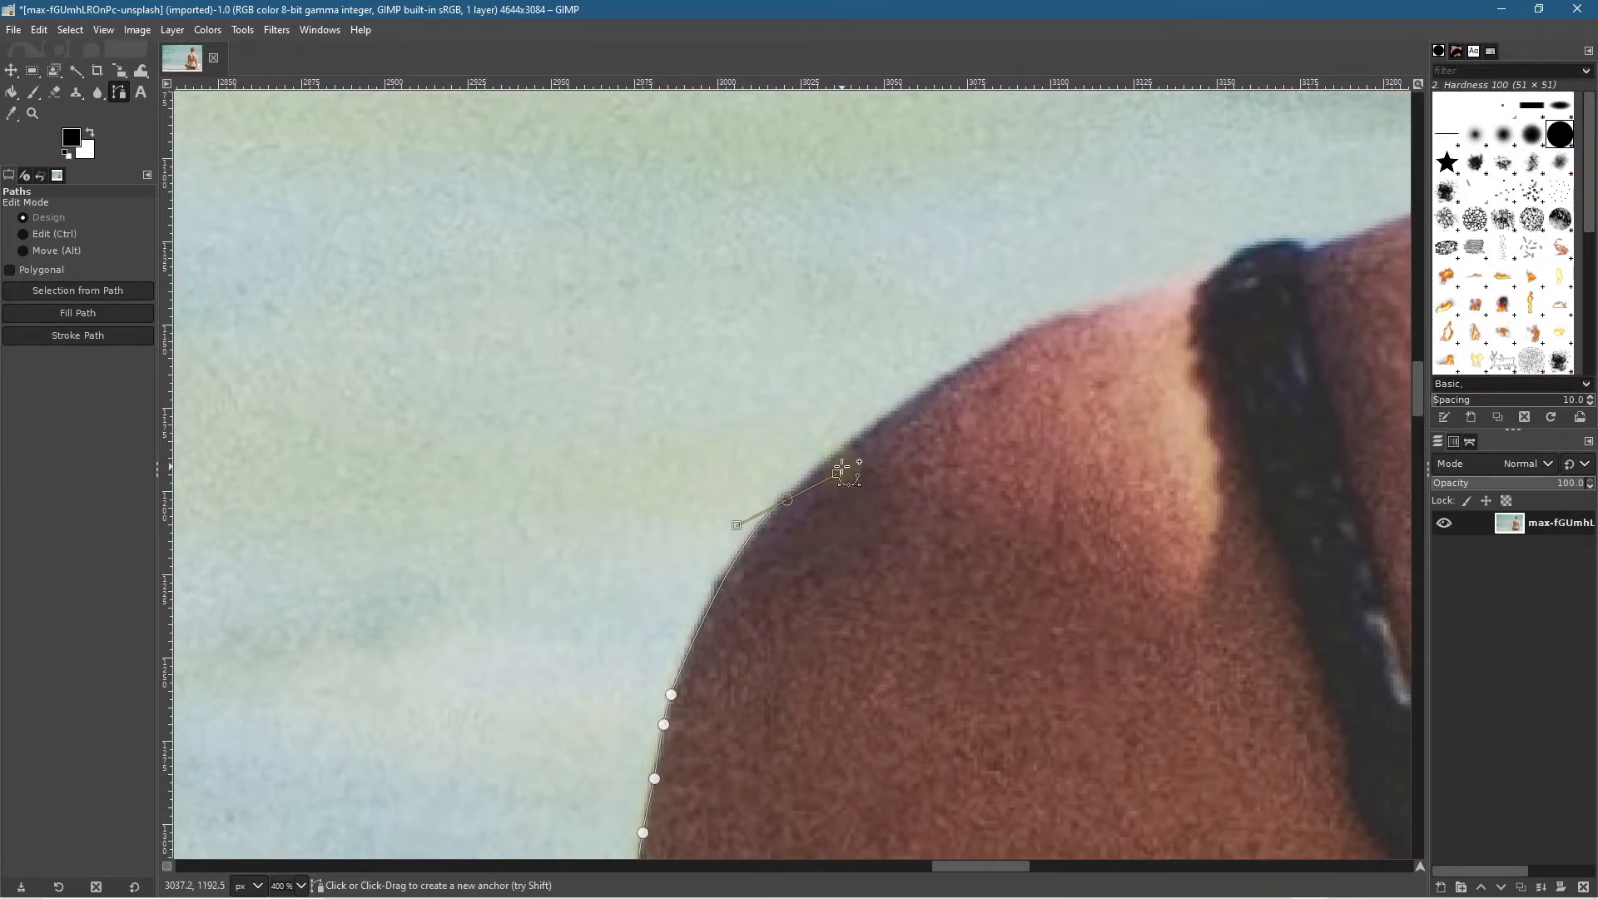
pyautogui.click(944, 396)
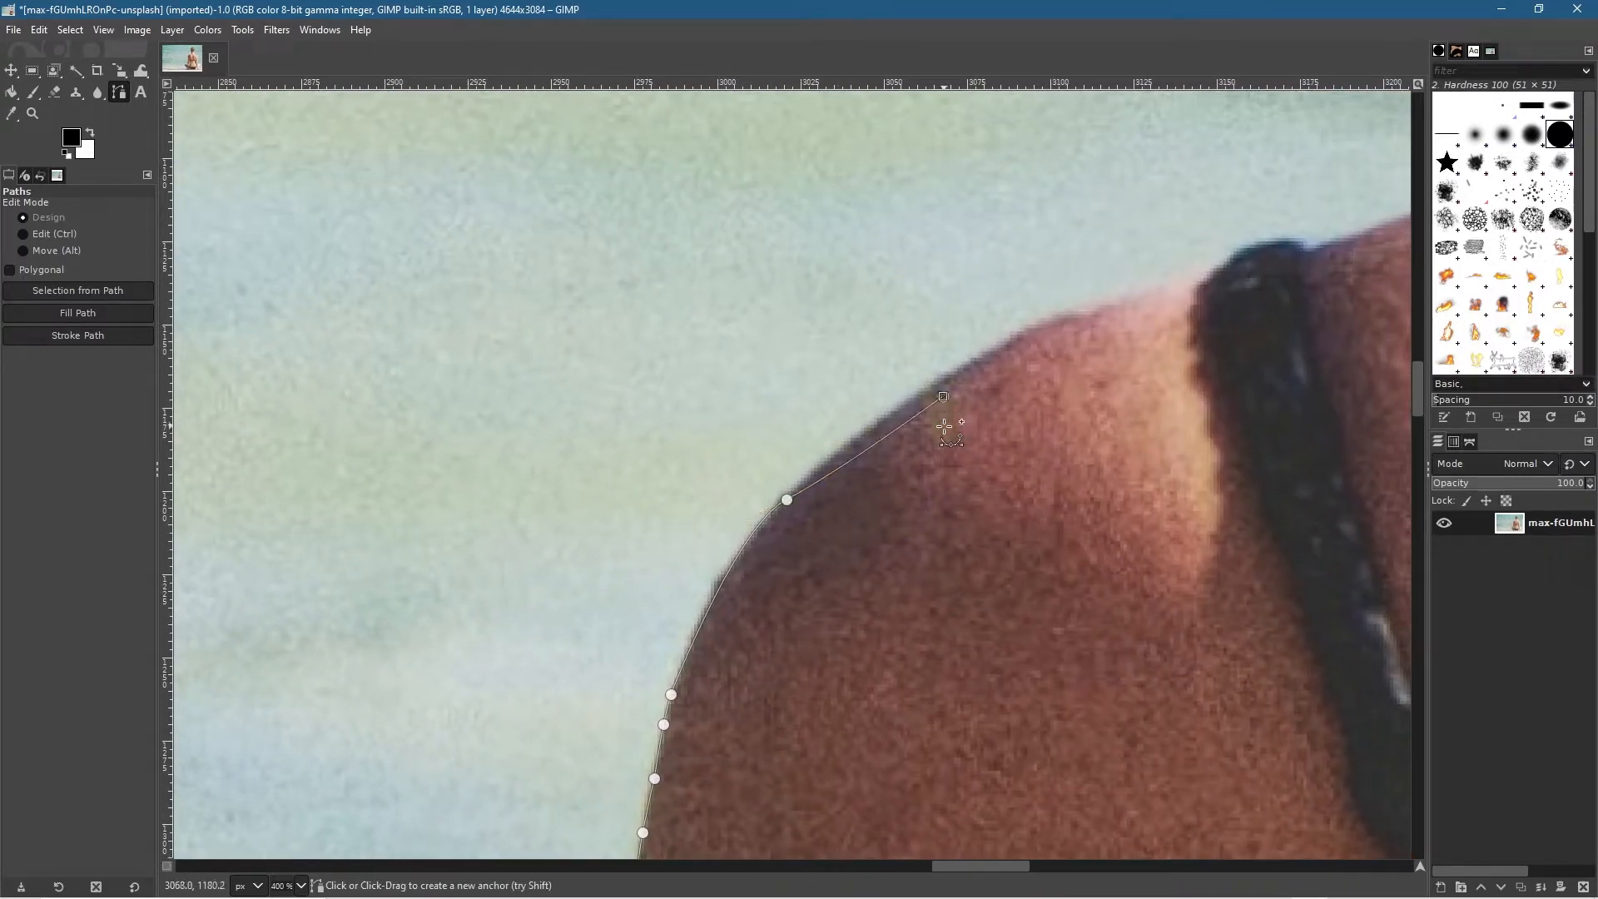
pyautogui.press('ctrl')
pyautogui.hotkey('ctrl', 'z')
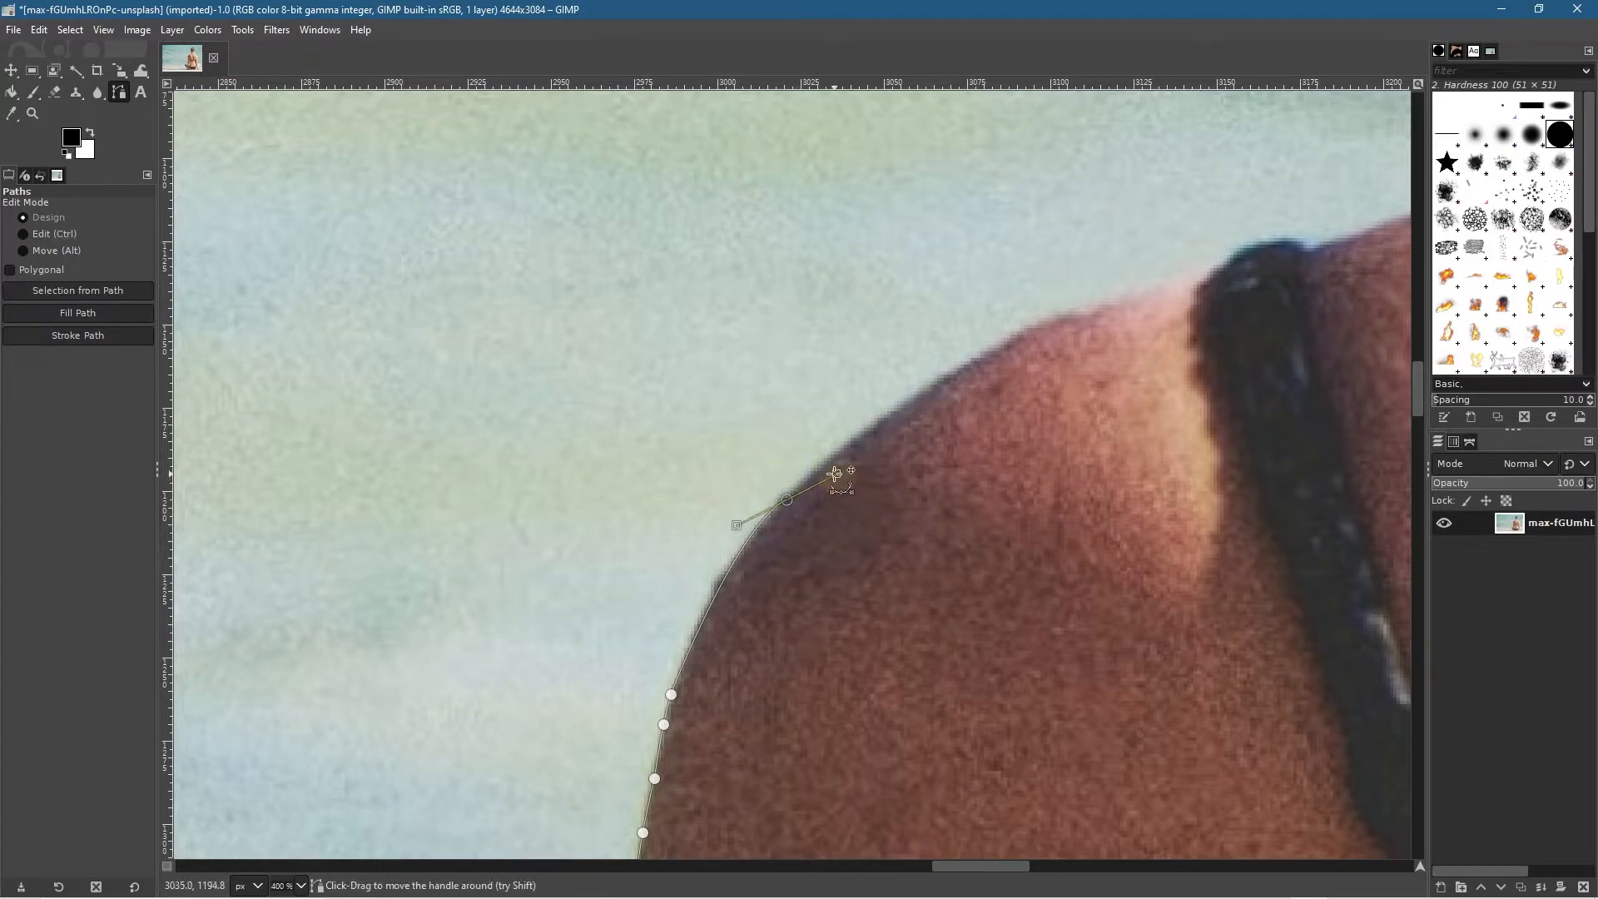
# Step: Shorten the outgoing handle of the left shoulder anchor and align it with the shoulder's edge
pyautogui.moveTo(838, 474); pyautogui.dragTo(801, 485)
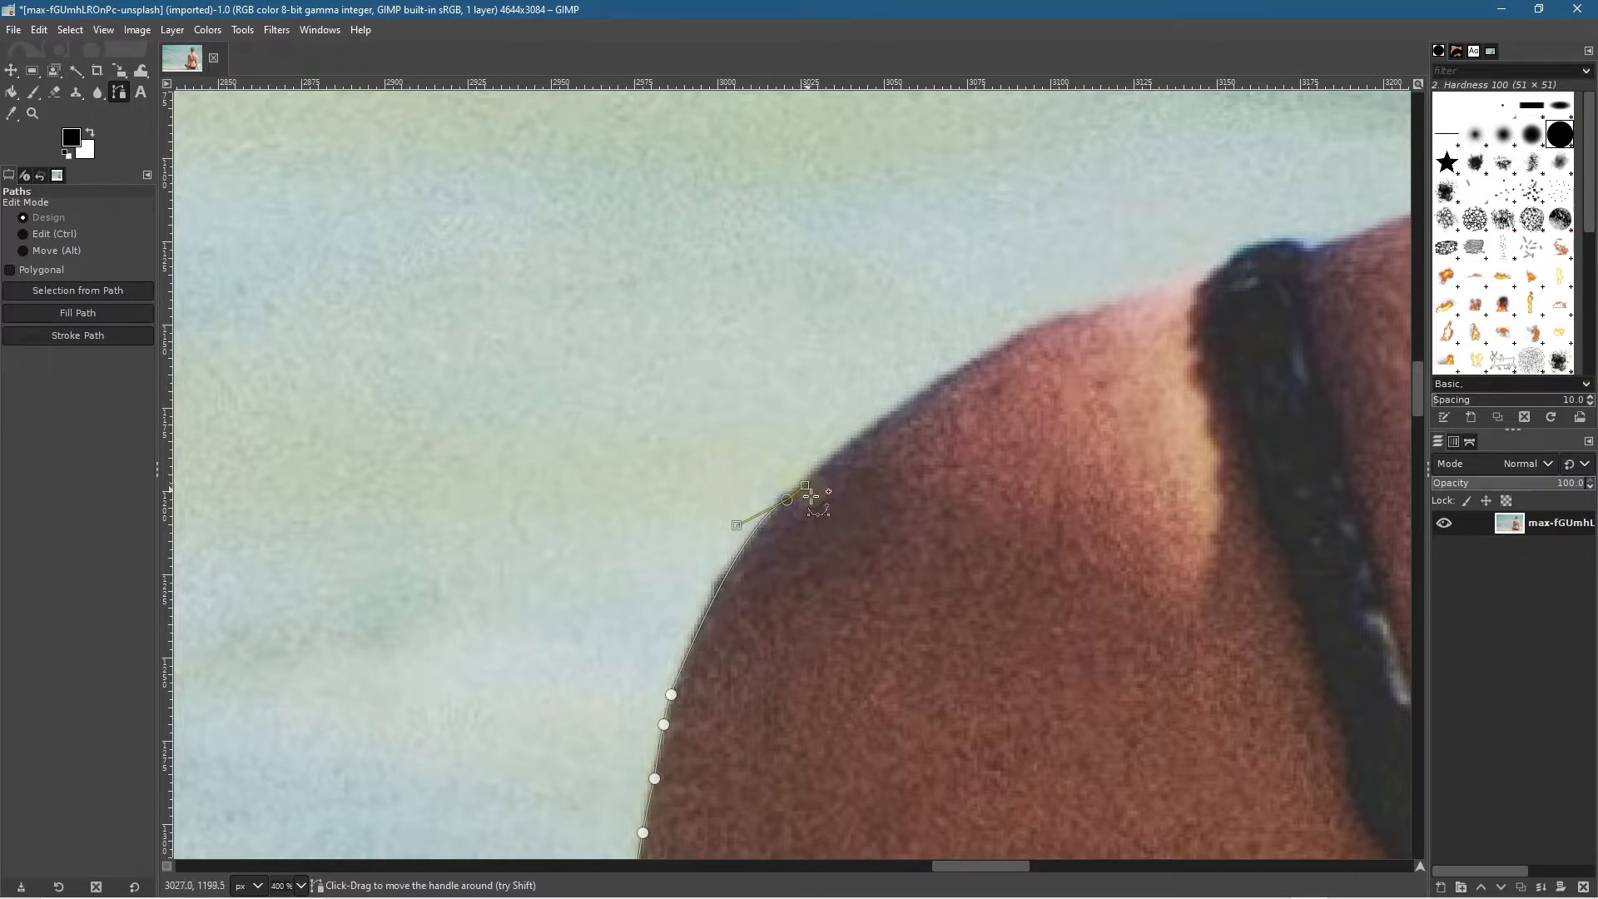
pyautogui.click(790, 497)
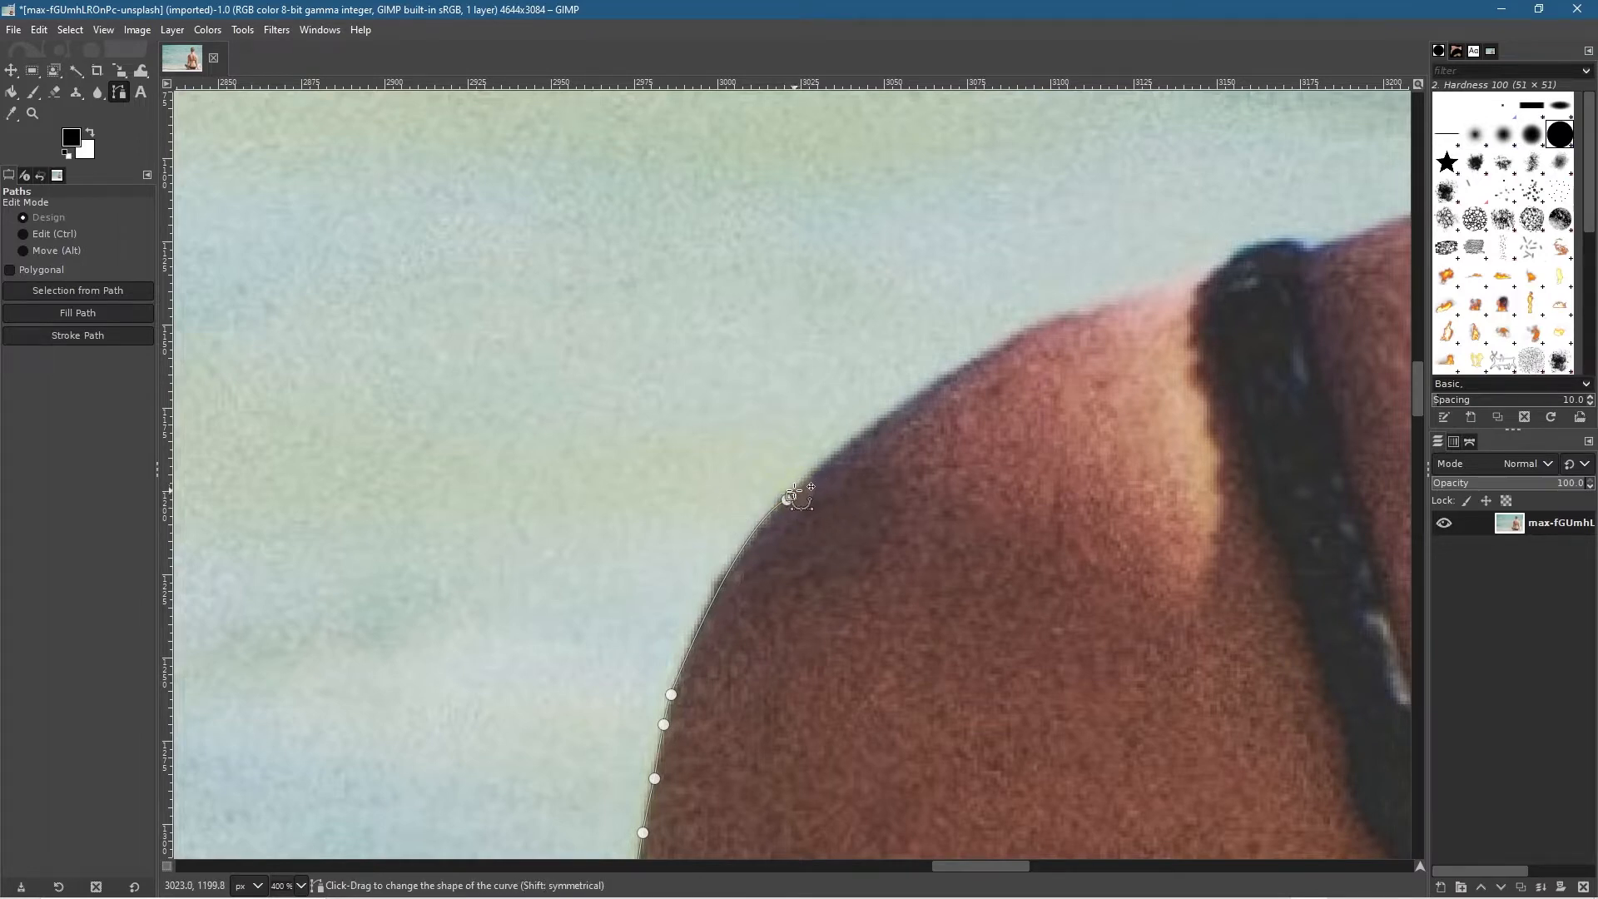
pyautogui.moveTo(793, 498)
pyautogui.mouseDown()
pyautogui.moveTo(889, 474)
pyautogui.moveTo(812, 500)
pyautogui.mouseUp()
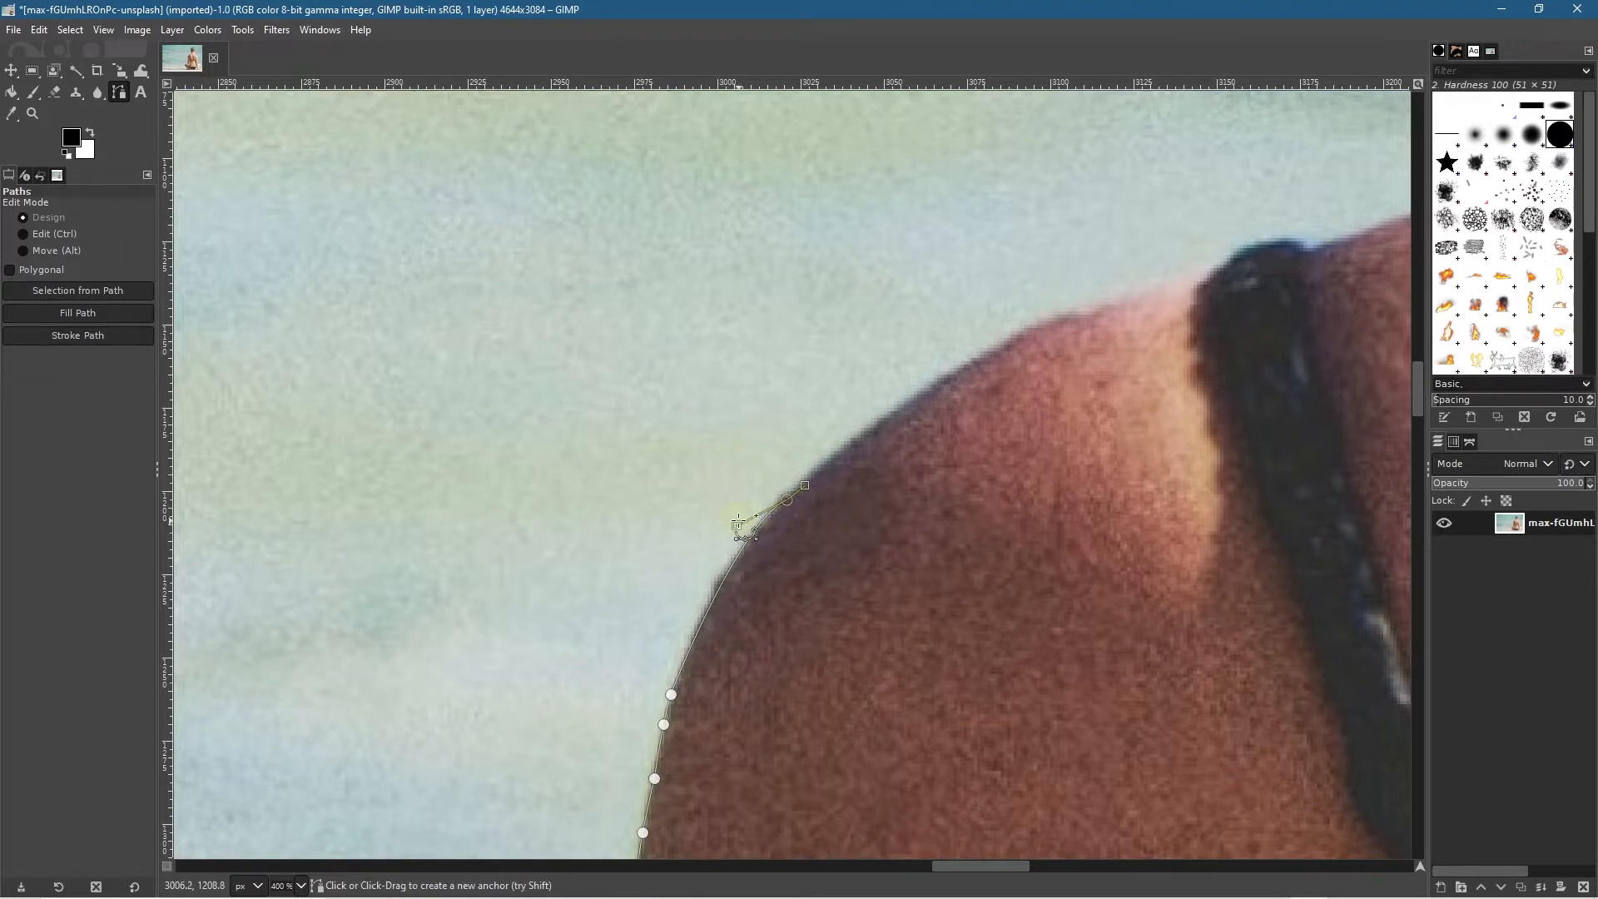
# Step: Fit the last shoulder anchor's incoming handle to the rounded edge, then trace the start of the shoulder's upper slope with anchors
pyautogui.moveTo(738, 525); pyautogui.dragTo(720, 549)
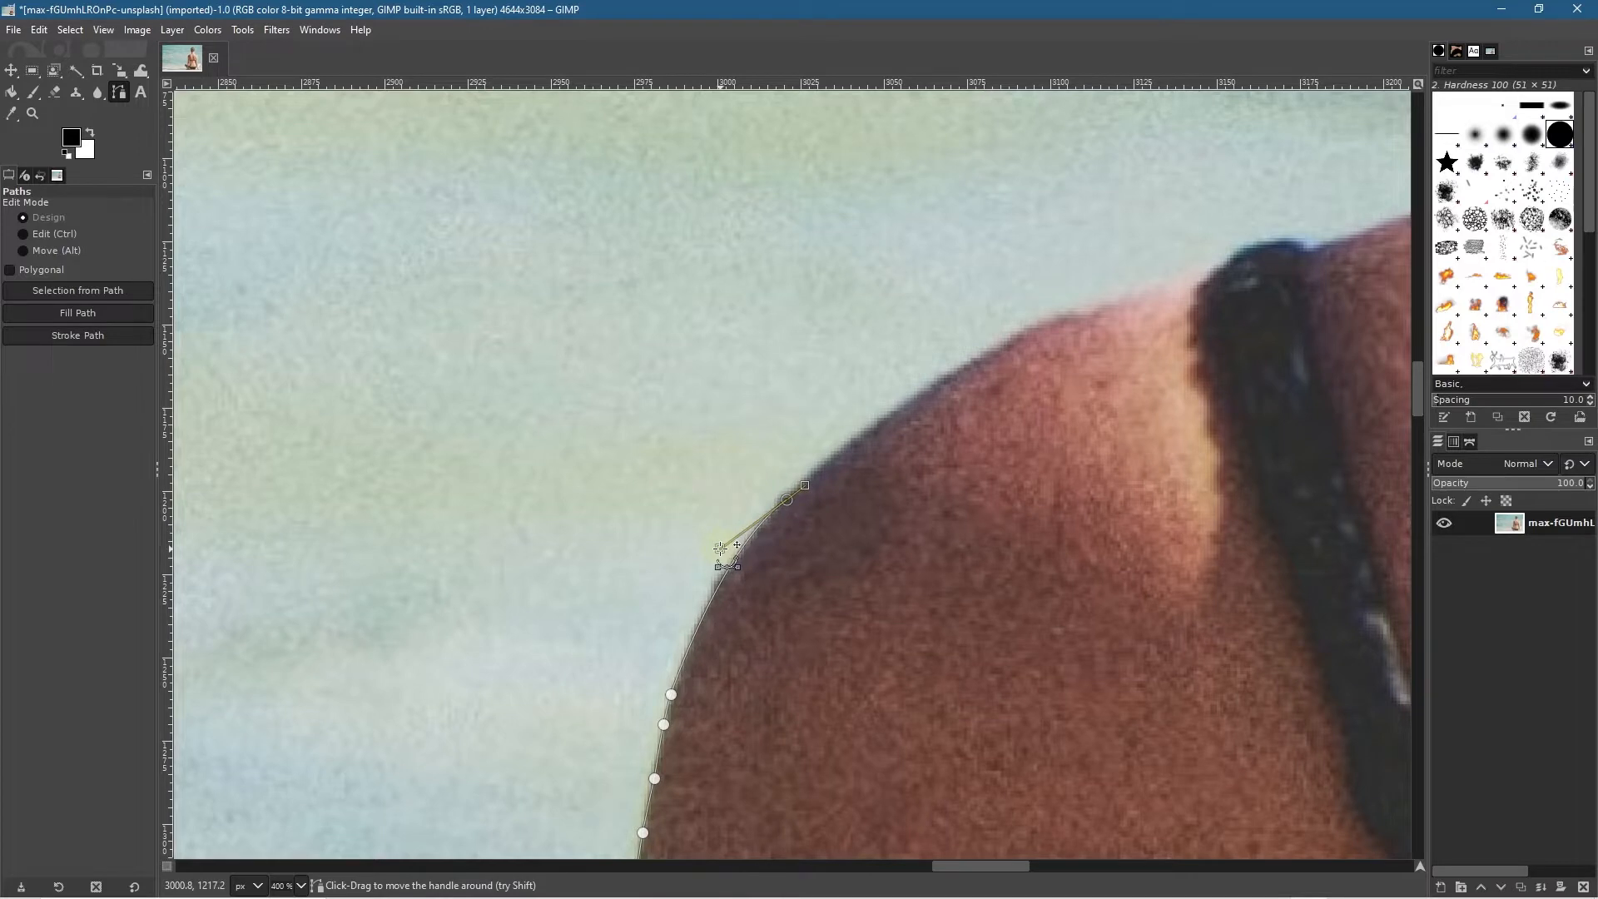
pyautogui.click(829, 464)
pyautogui.click(859, 437)
pyautogui.click(887, 416)
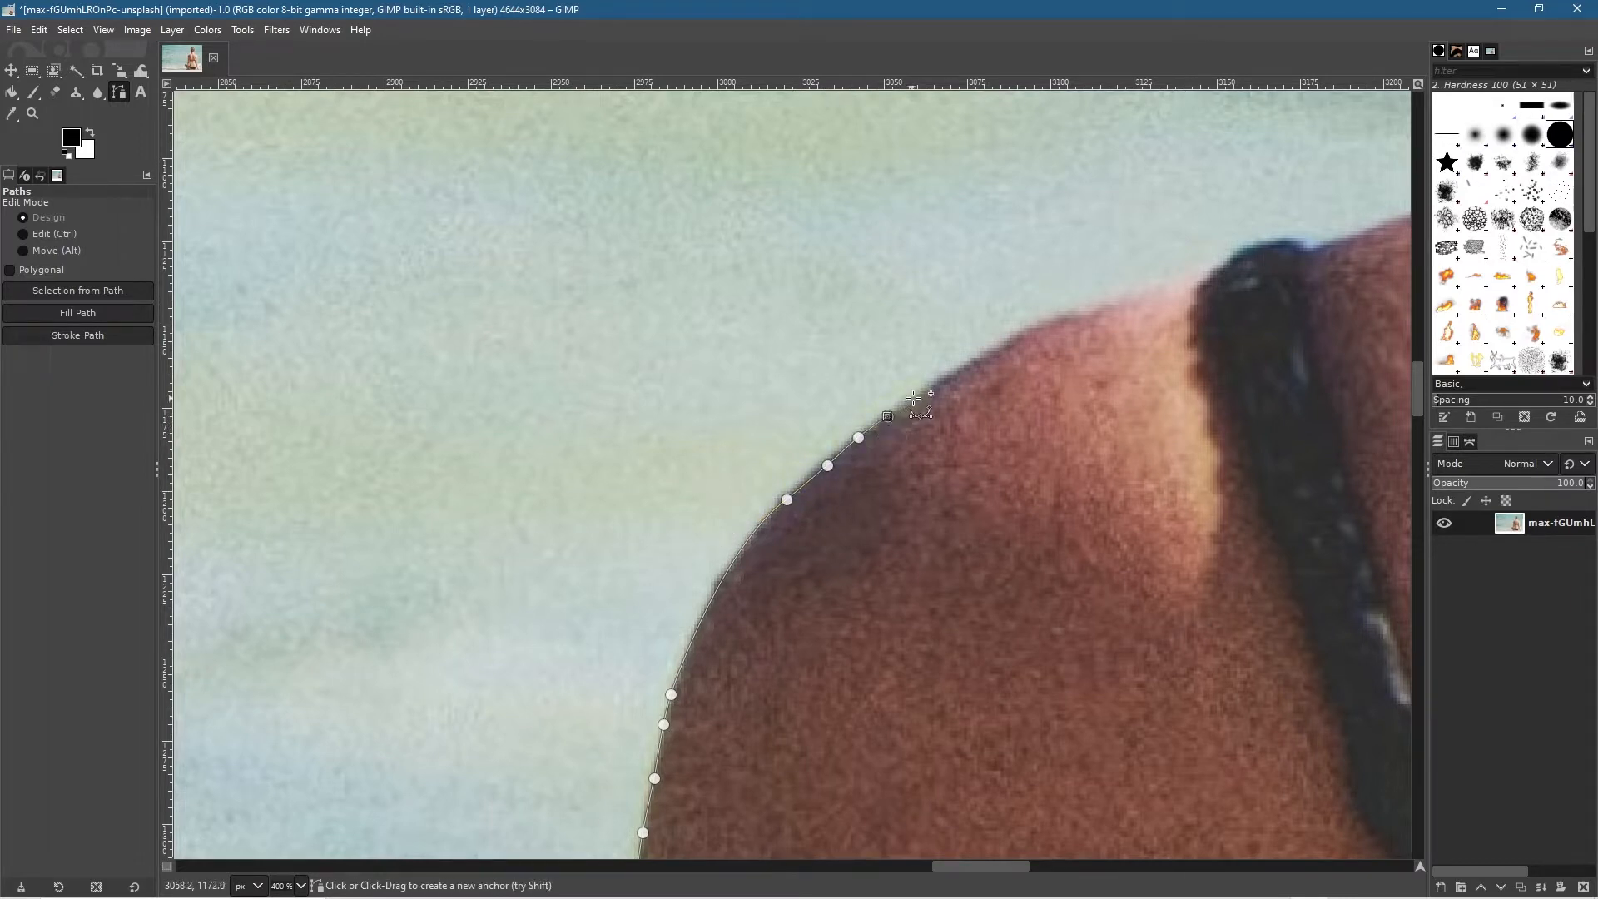
pyautogui.click(921, 394)
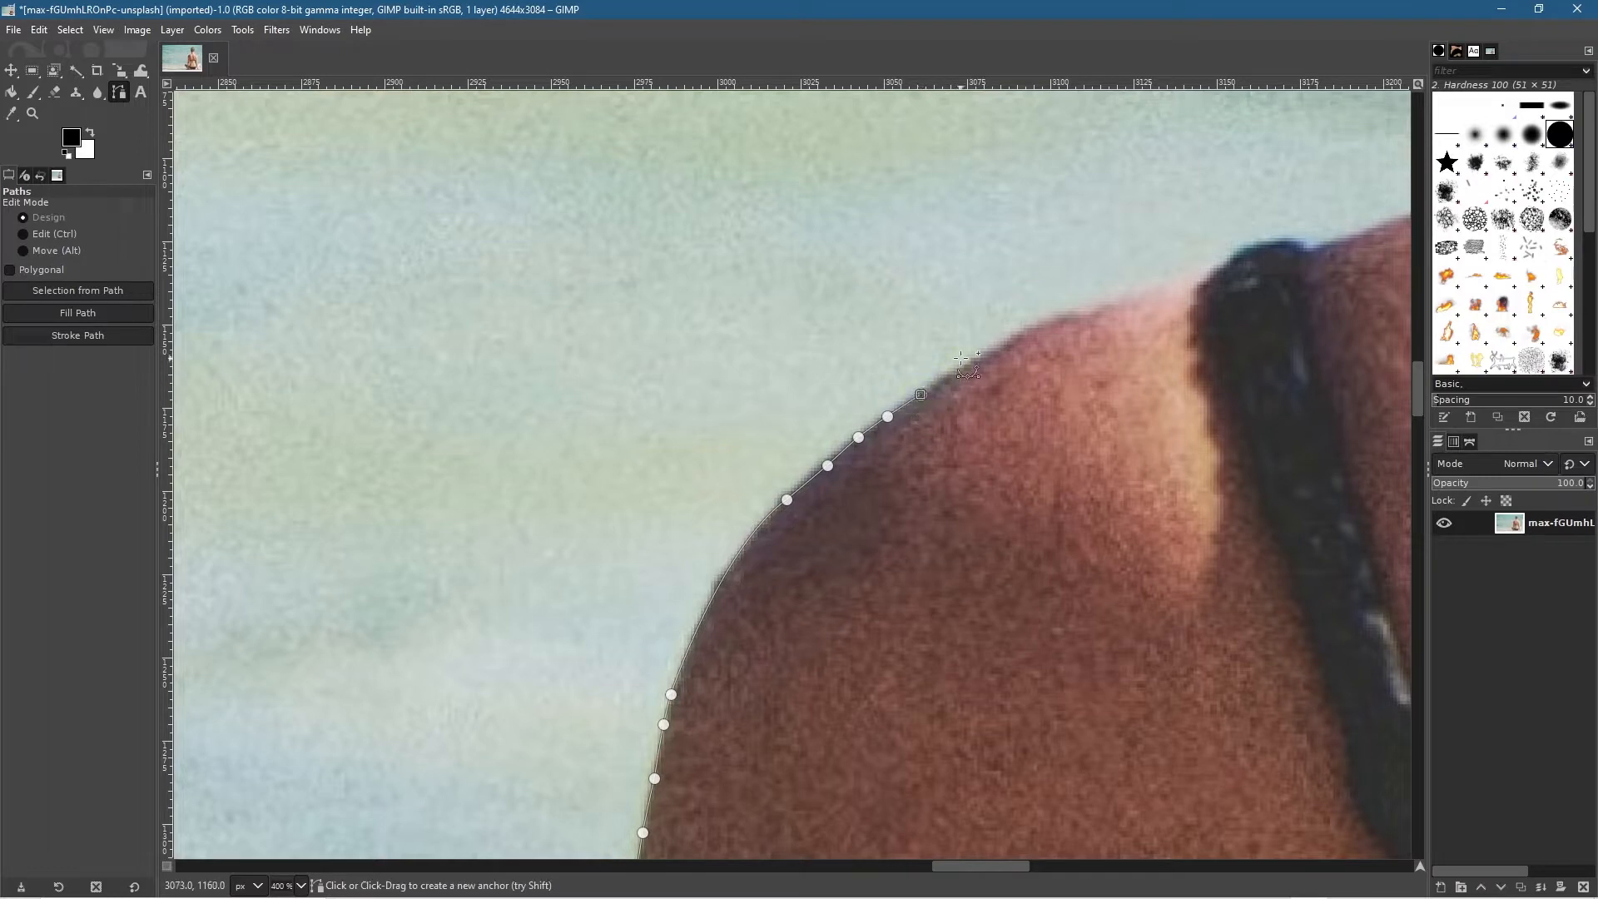
# Step: Continue the path along the top of the left shoulder to the pale tan line, undoing one misplaced anchor
pyautogui.click(1001, 343)
pyautogui.click(1029, 329)
pyautogui.click(1066, 318)
pyautogui.click(1116, 305)
pyautogui.click(1131, 285)
pyautogui.hotkey('ctrl', 'z')
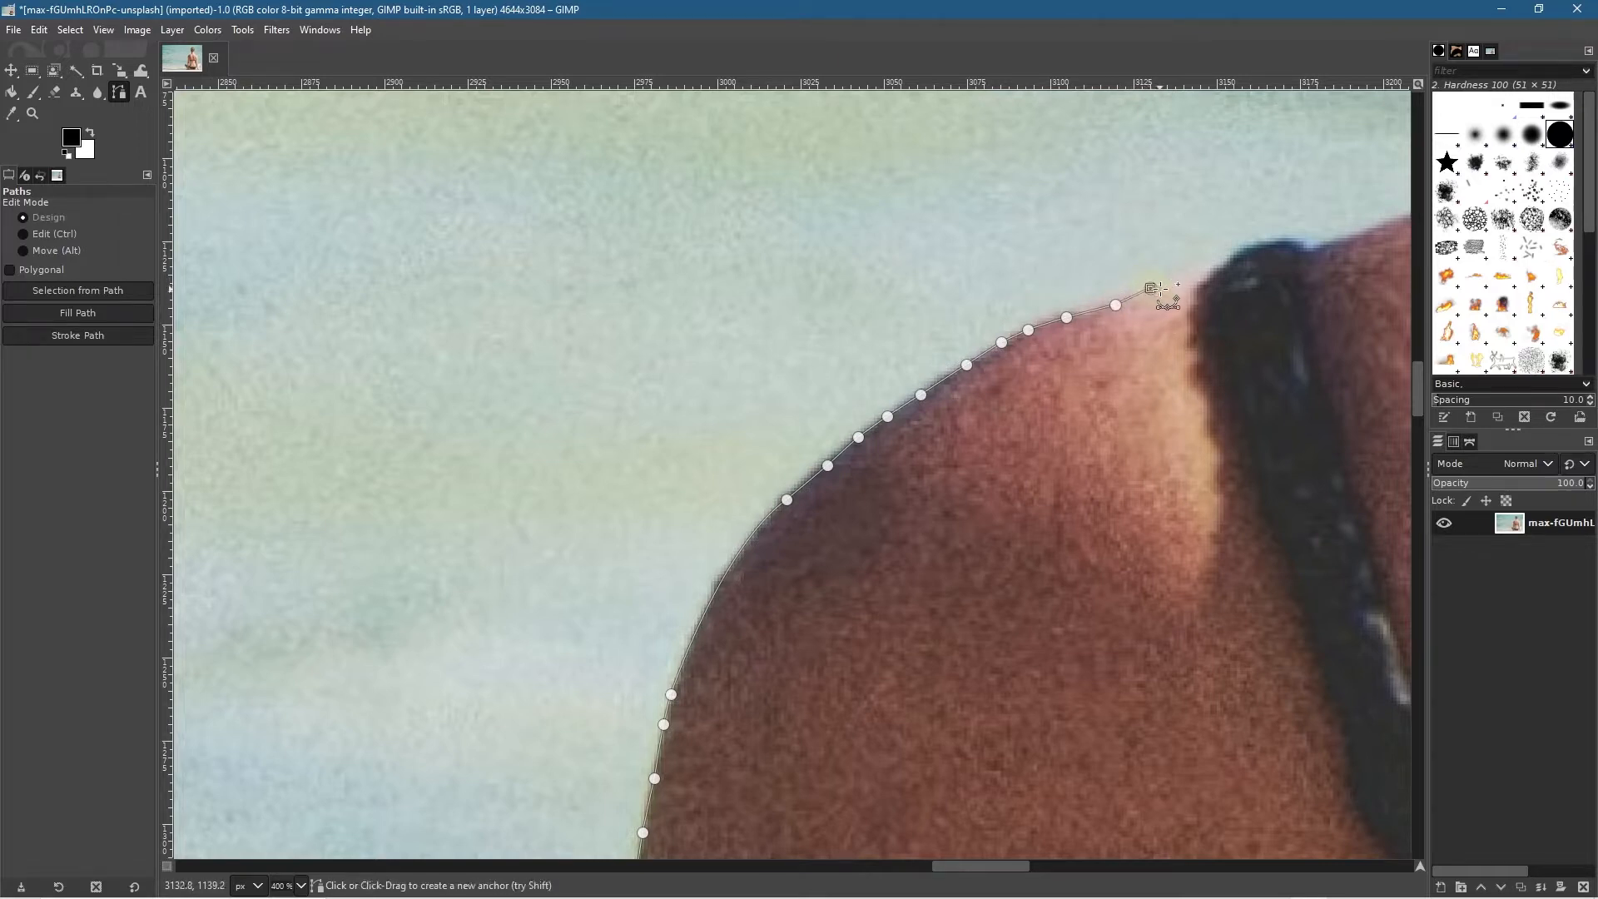
# Step: Trace past the tan line and over the top of the black bikini strap with closely spaced anchors
pyautogui.click(1173, 284)
pyautogui.click(1190, 281)
pyautogui.click(1203, 280)
pyautogui.click(1222, 266)
pyautogui.click(1235, 255)
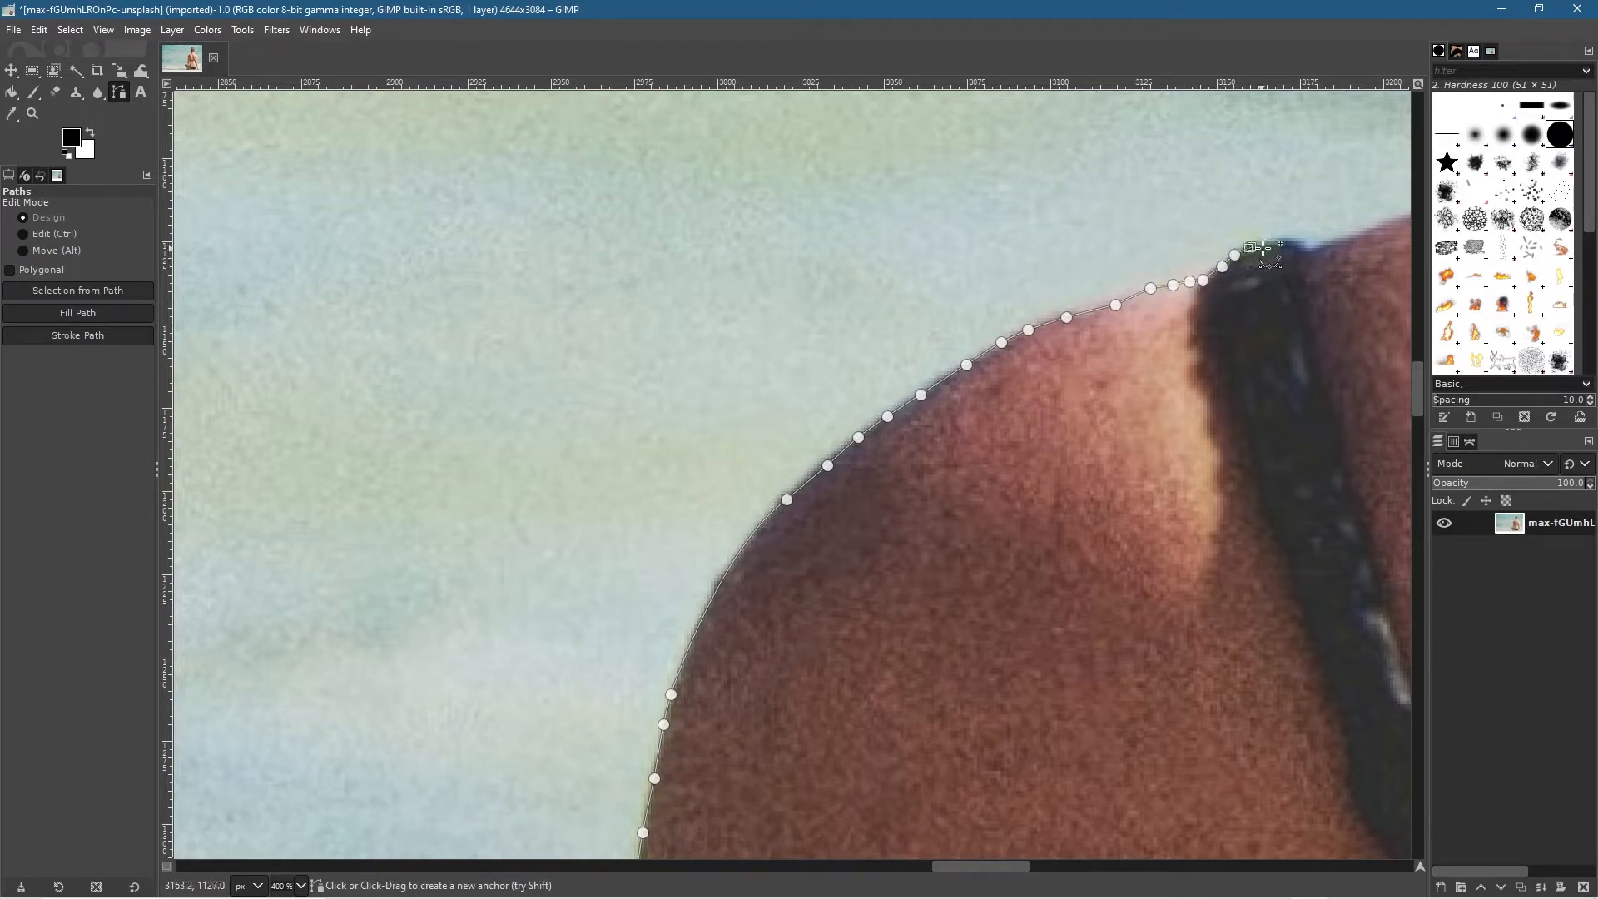
pyautogui.click(1268, 243)
pyautogui.click(1289, 244)
pyautogui.click(1309, 248)
# Step: Trace the shoulder edge from the inner side of the strap along the first half of the slope towards the neck
pyautogui.moveTo(976, 507); pyautogui.dragTo(648, 636)
pyautogui.click(795, 478)
pyautogui.click(861, 454)
pyautogui.click(930, 434)
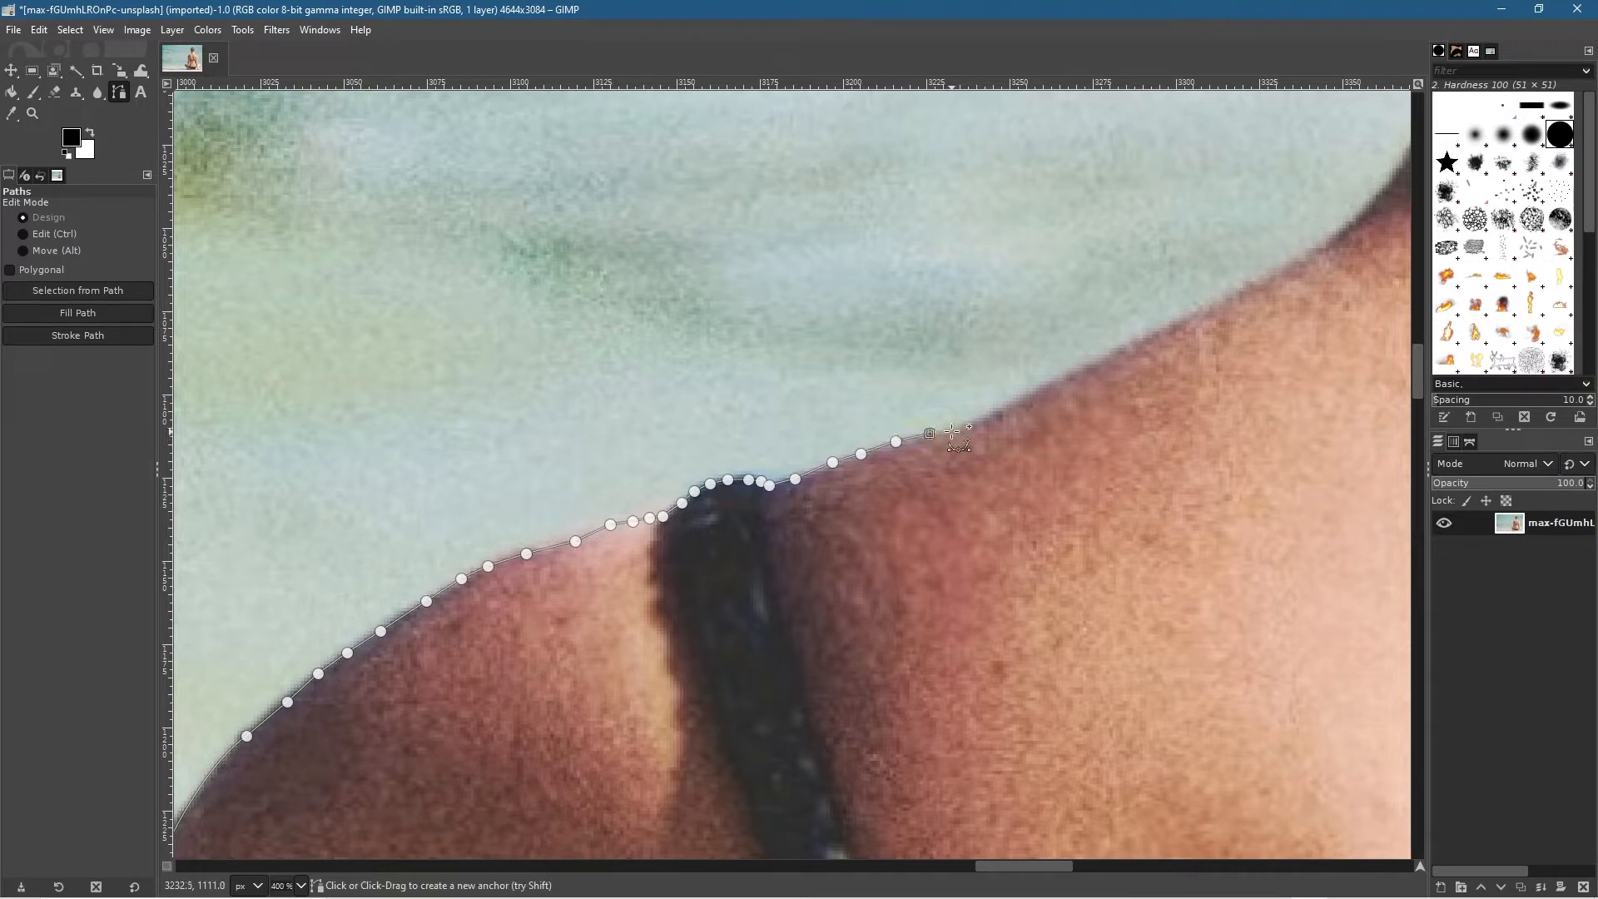
pyautogui.click(990, 413)
pyautogui.click(1029, 396)
pyautogui.click(1070, 375)
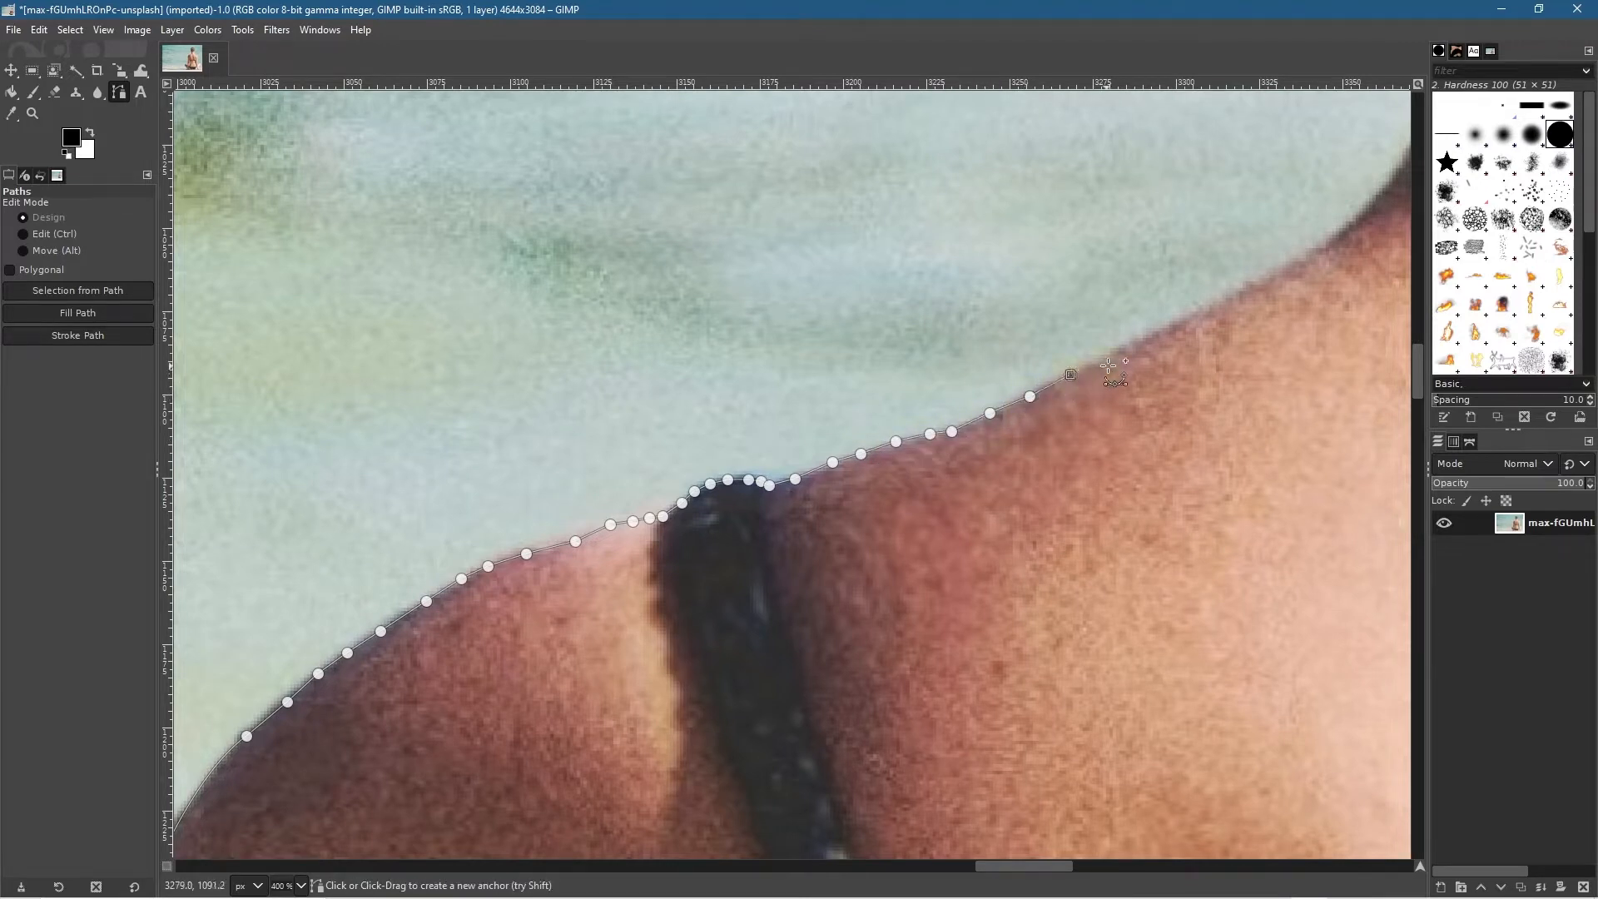
# Step: Continue the anchors up the rest of the shoulder slope to the base of the neck
pyautogui.click(1121, 353)
pyautogui.click(1160, 332)
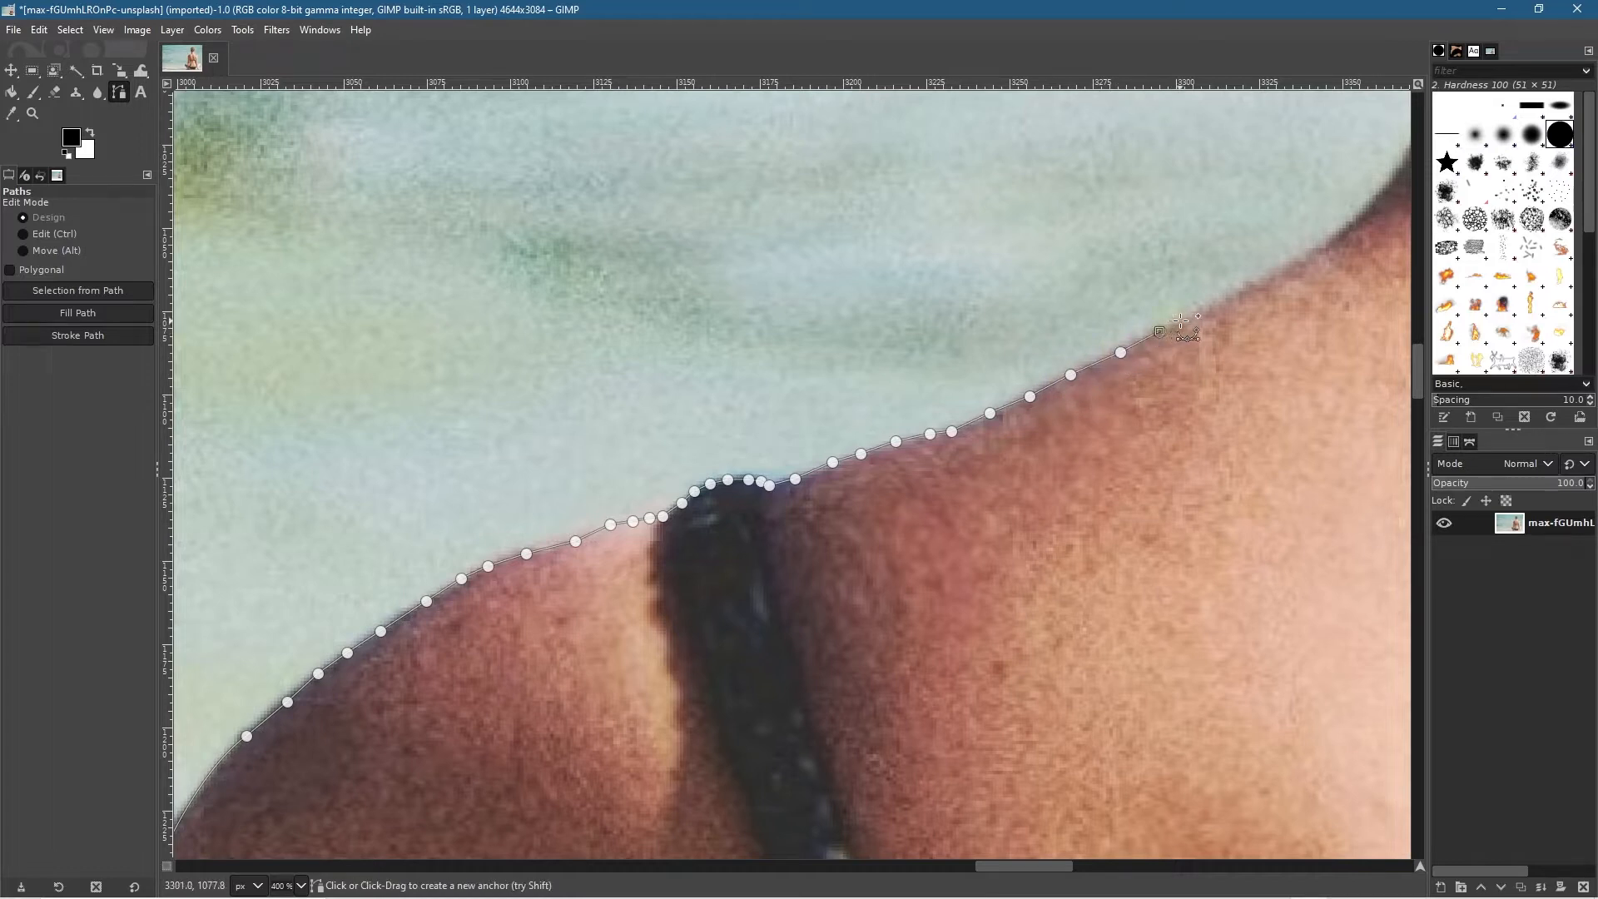
pyautogui.click(1198, 311)
pyautogui.click(1227, 295)
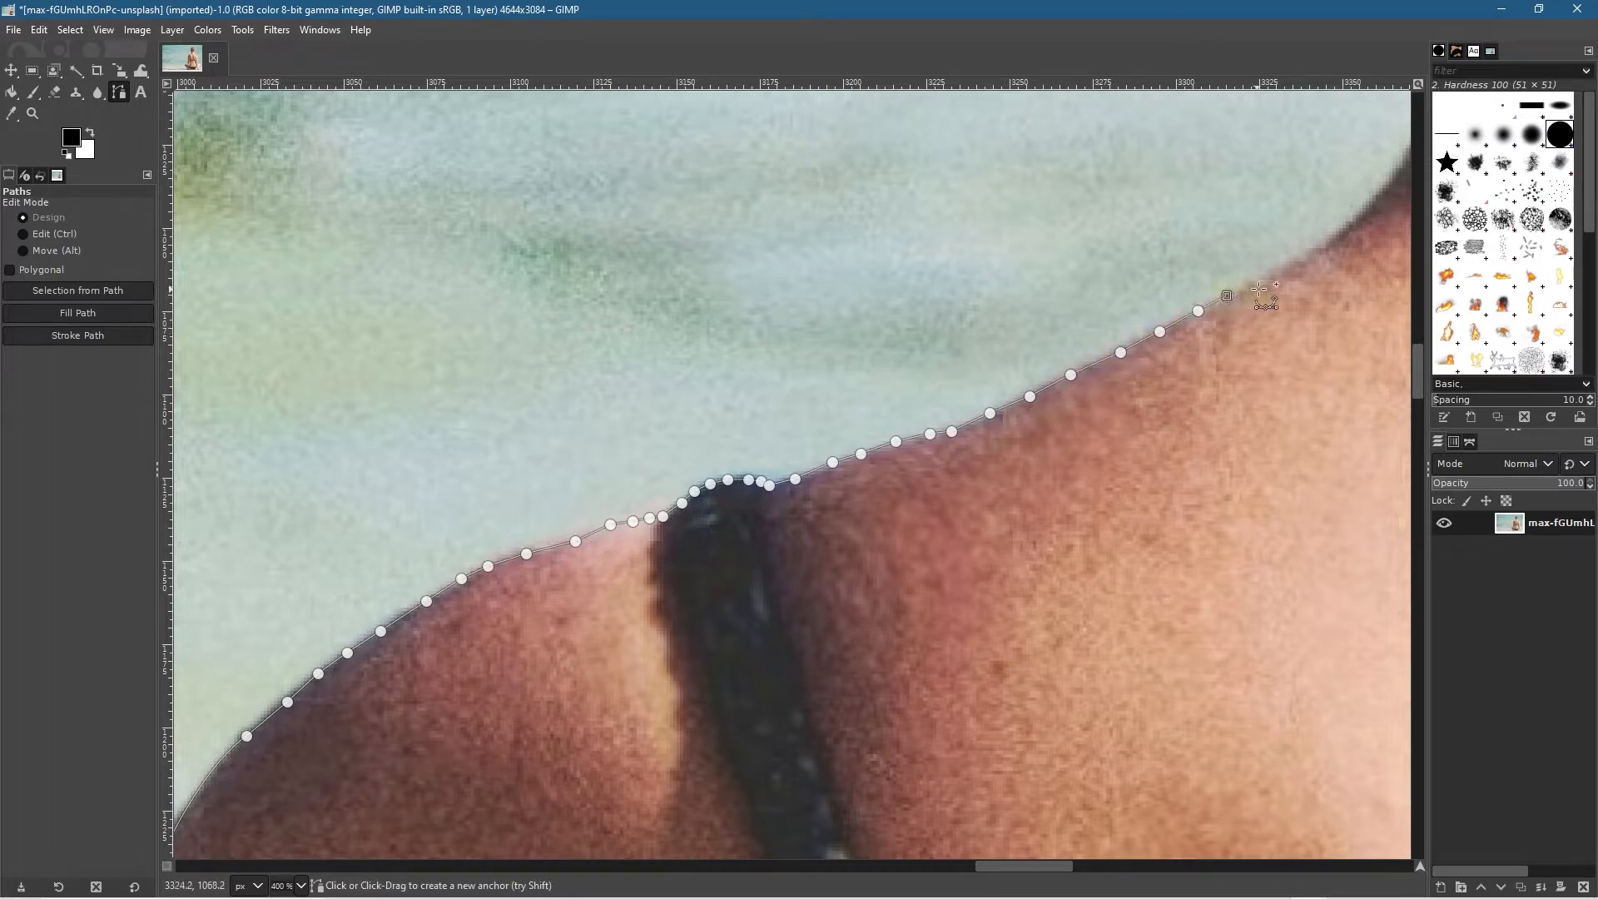
pyautogui.click(1258, 283)
pyautogui.click(1287, 265)
pyautogui.click(1320, 250)
# Step: Add a curved segment around the corner where the shoulder meets the neck and shorten its end anchor's outgoing handle
pyautogui.moveTo(1322, 277); pyautogui.dragTo(861, 552)
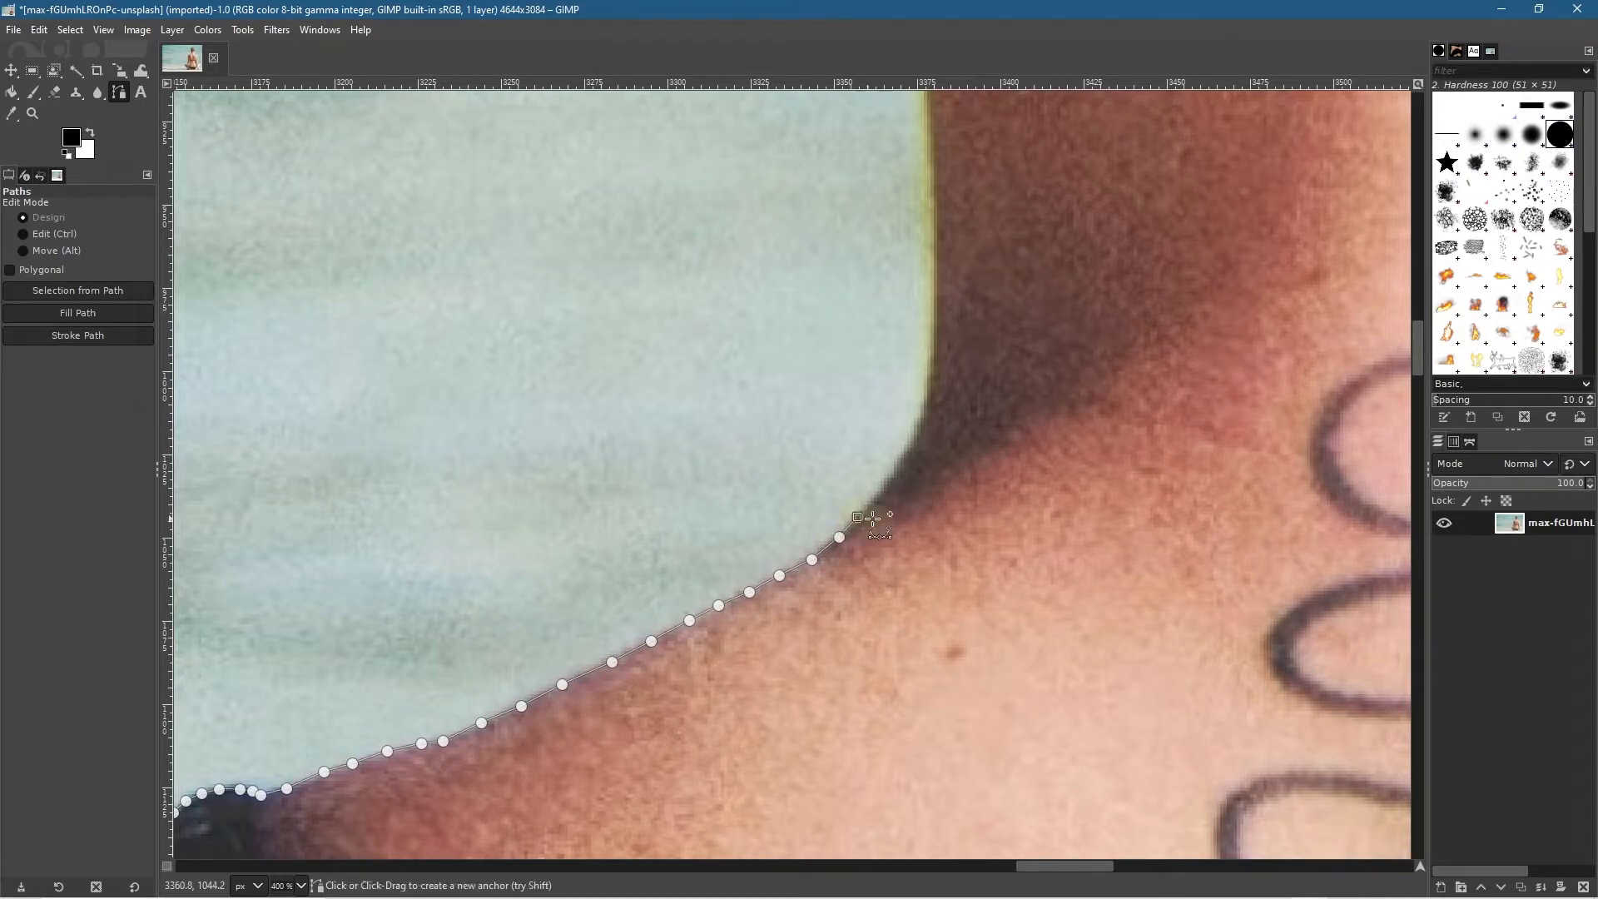
pyautogui.click(858, 517)
pyautogui.moveTo(932, 350); pyautogui.dragTo(932, 260)
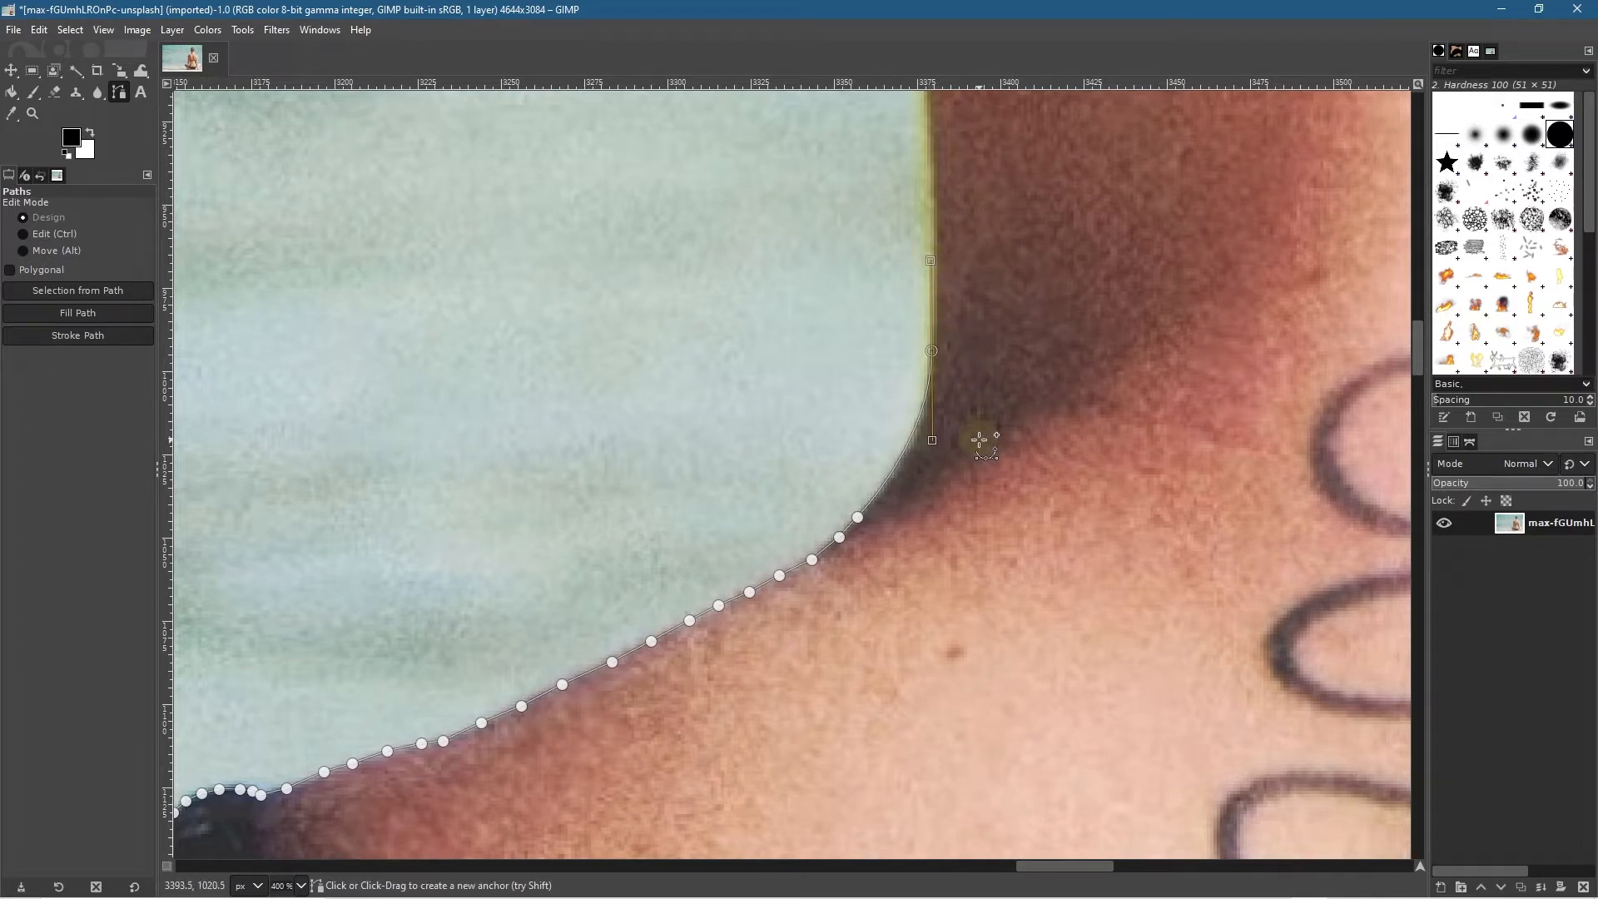
pyautogui.moveTo(931, 259); pyautogui.dragTo(933, 296)
pyautogui.hotkey('ctrl', 'z')
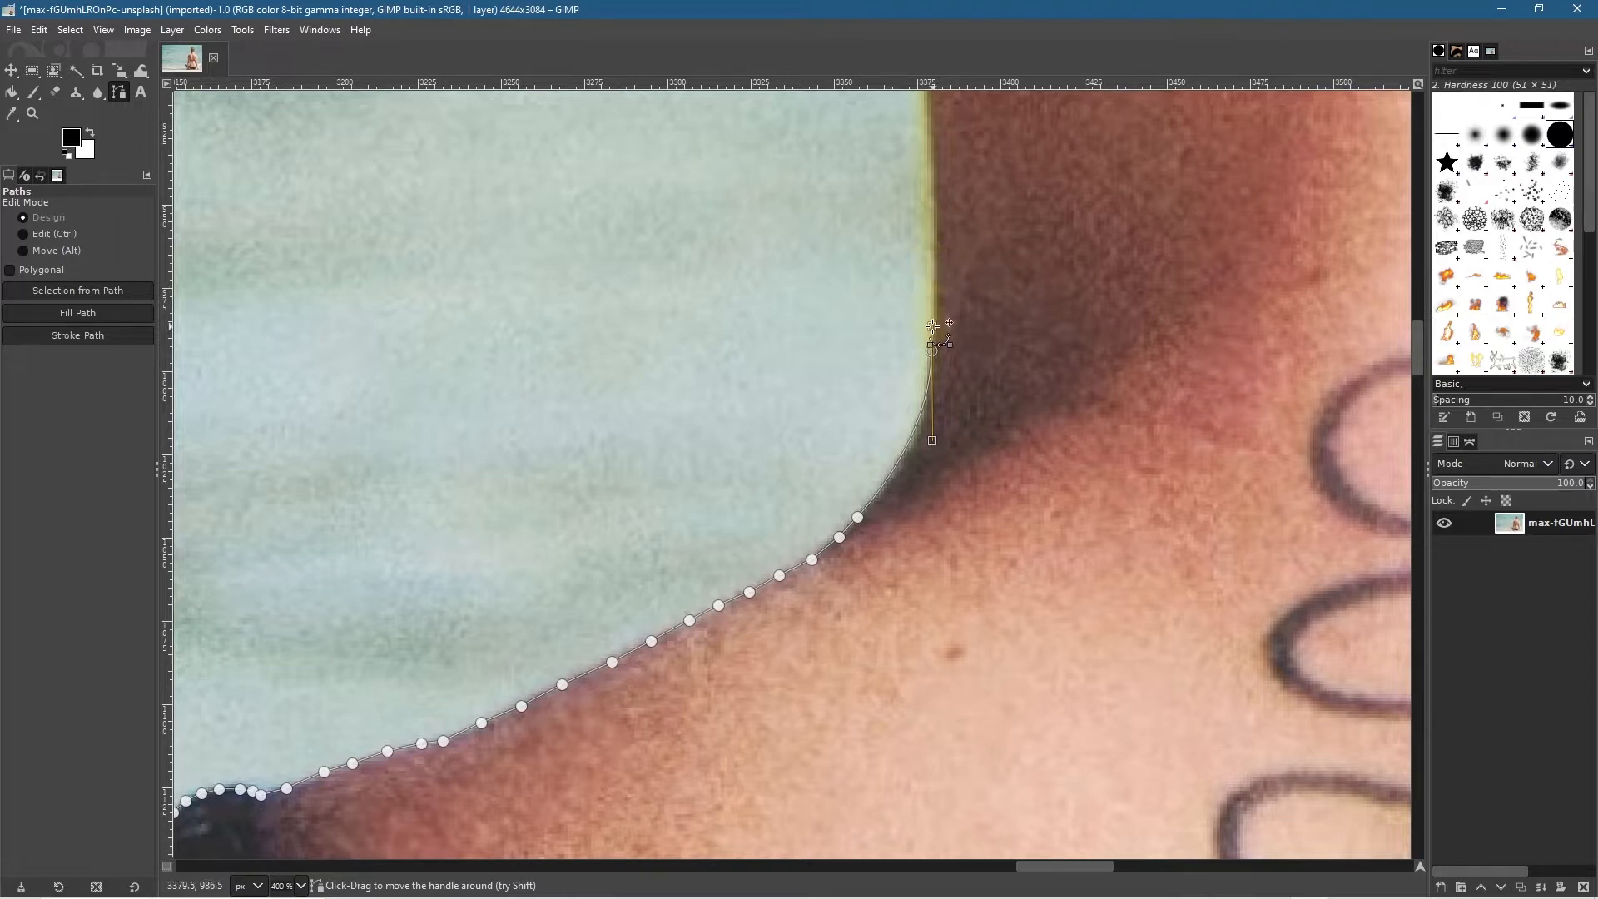
# Step: Trace the long, nearly straight left edge of the neck upward with evenly spaced anchors
pyautogui.click(934, 277)
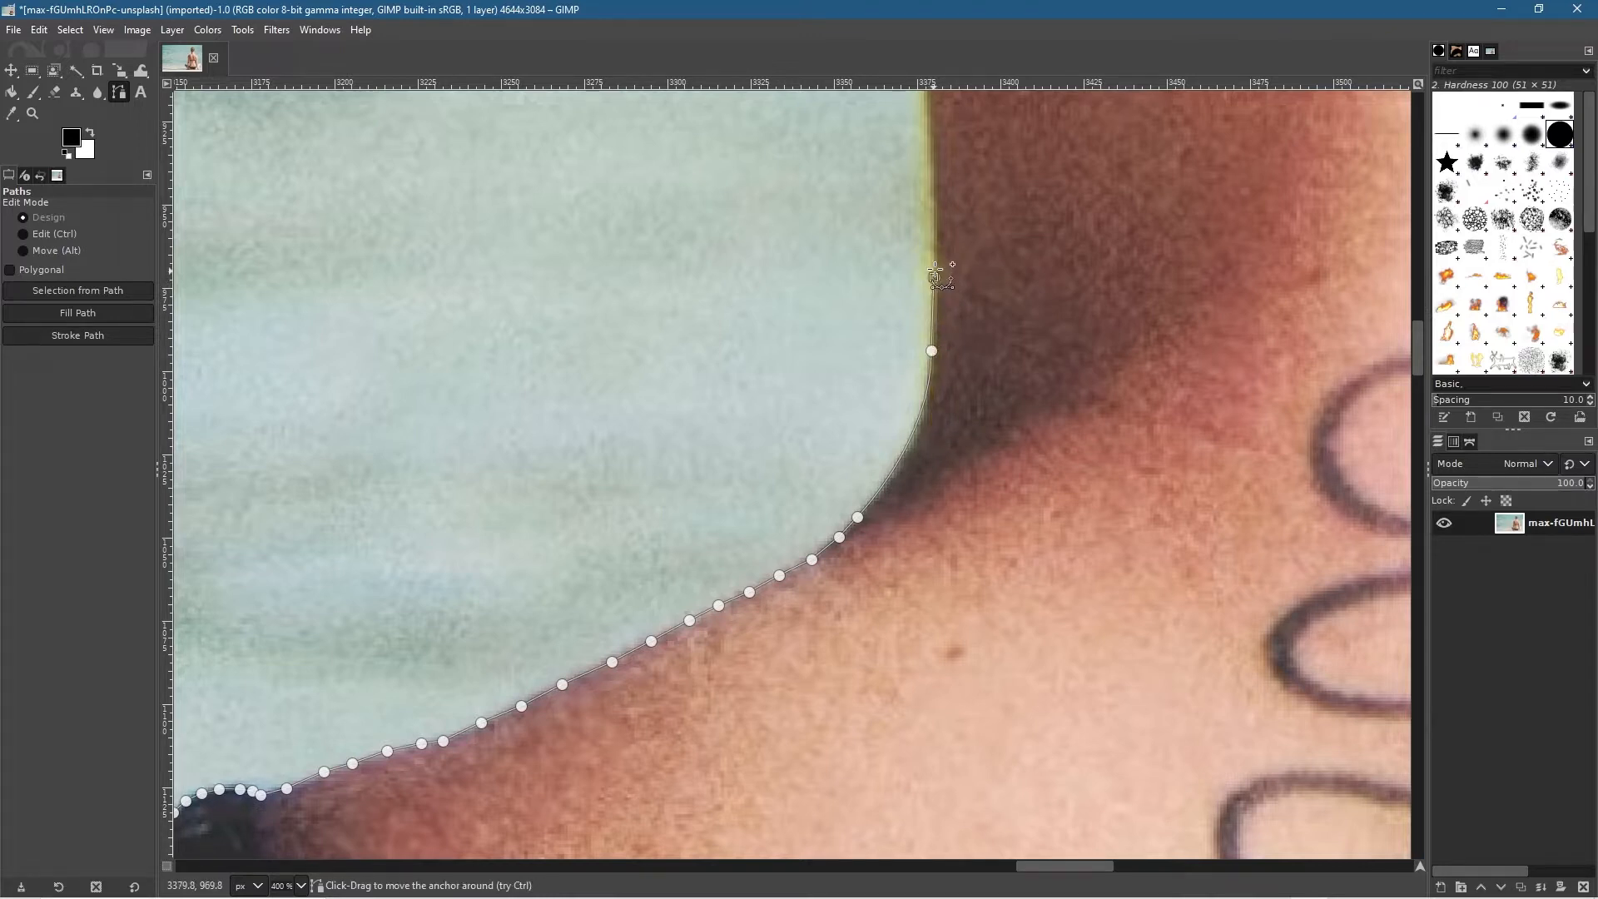
pyautogui.click(934, 225)
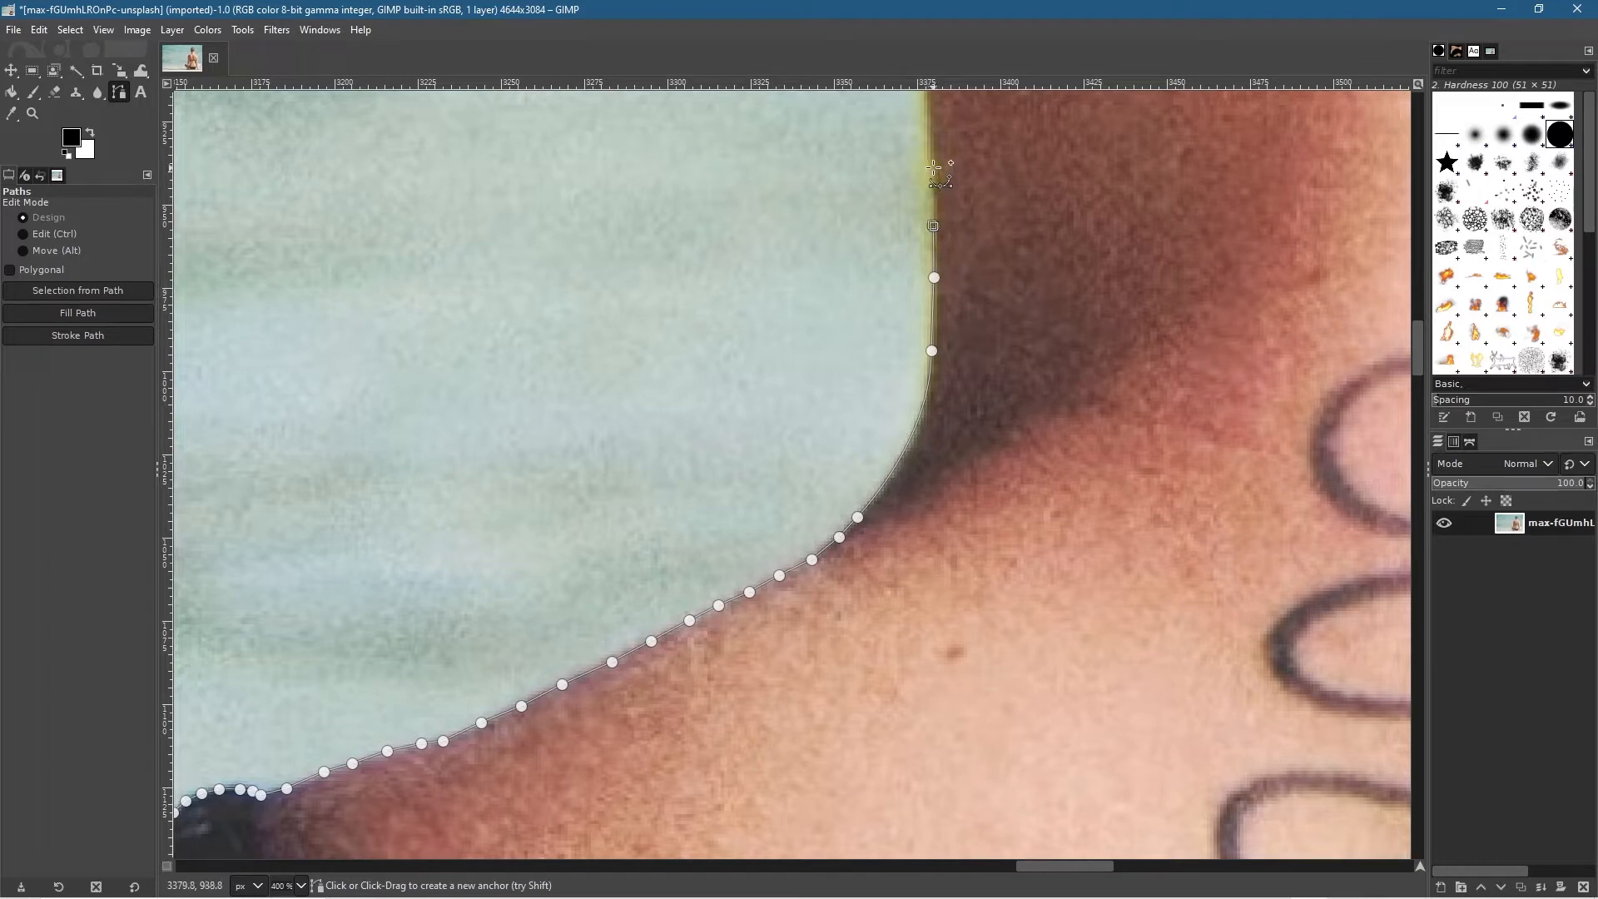
pyautogui.click(933, 167)
pyautogui.scroll(5, 1017, 382)
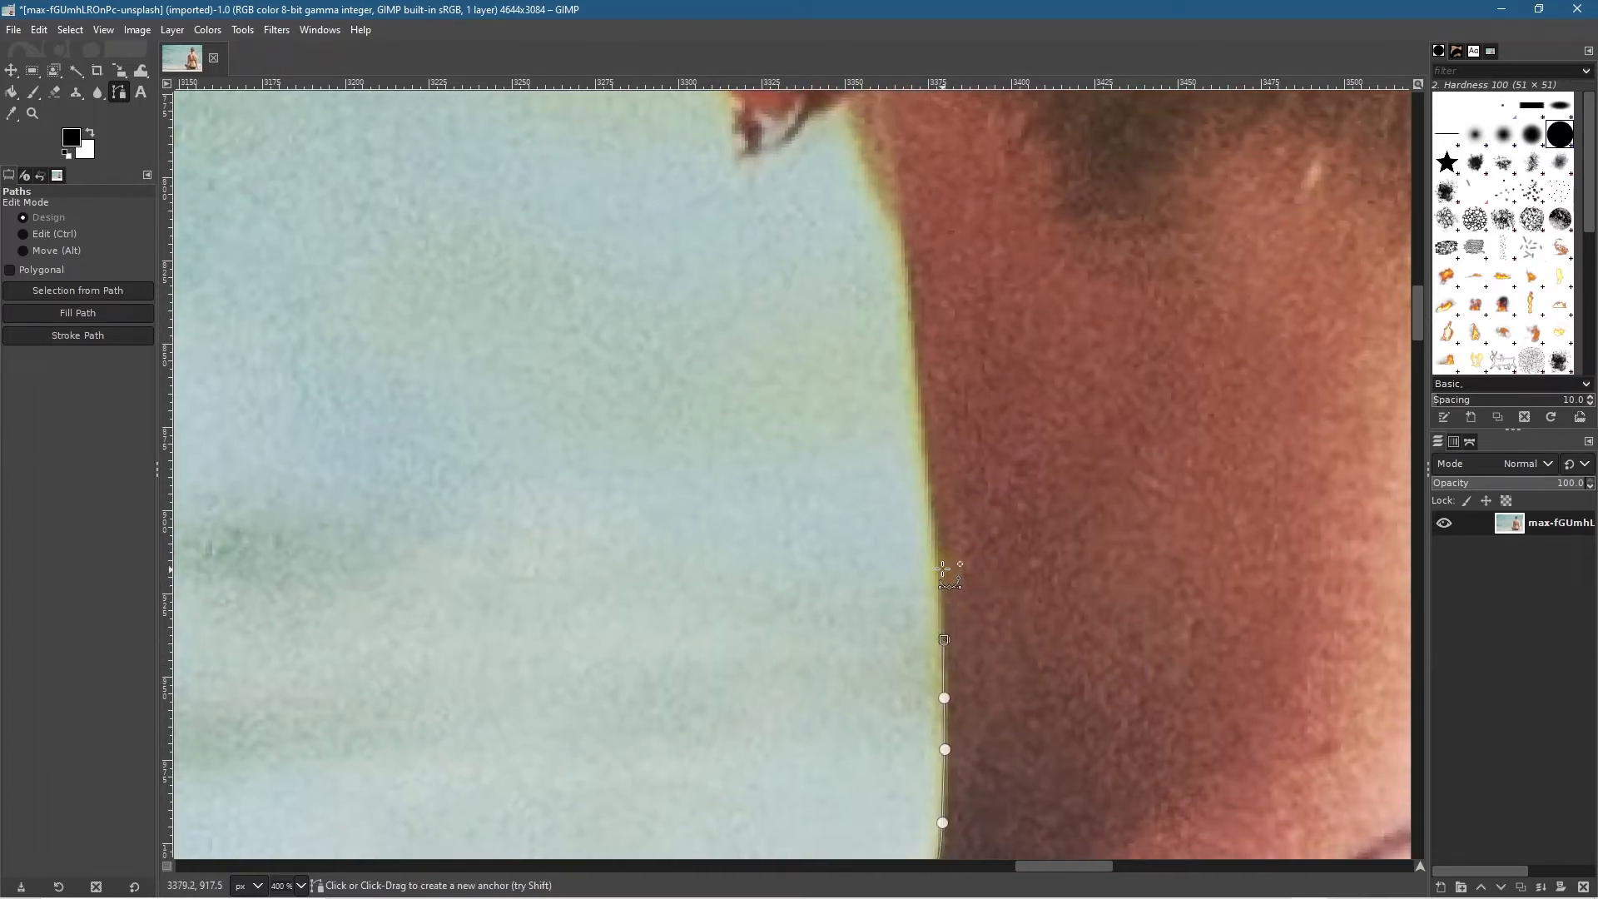
pyautogui.click(938, 572)
pyautogui.click(934, 519)
pyautogui.click(924, 449)
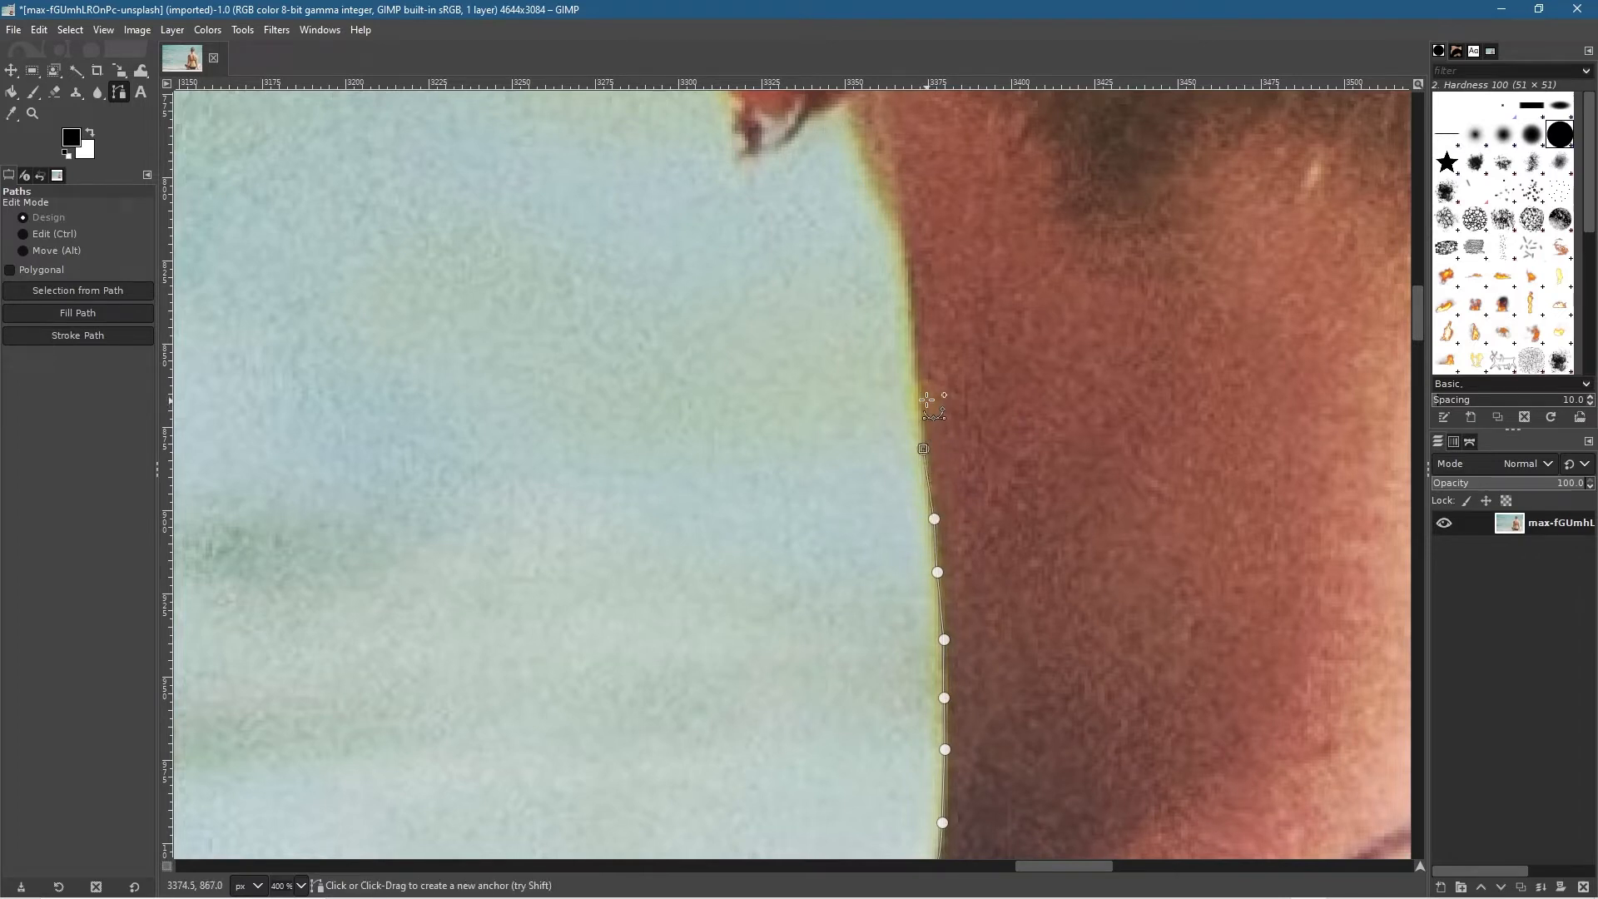
pyautogui.click(918, 393)
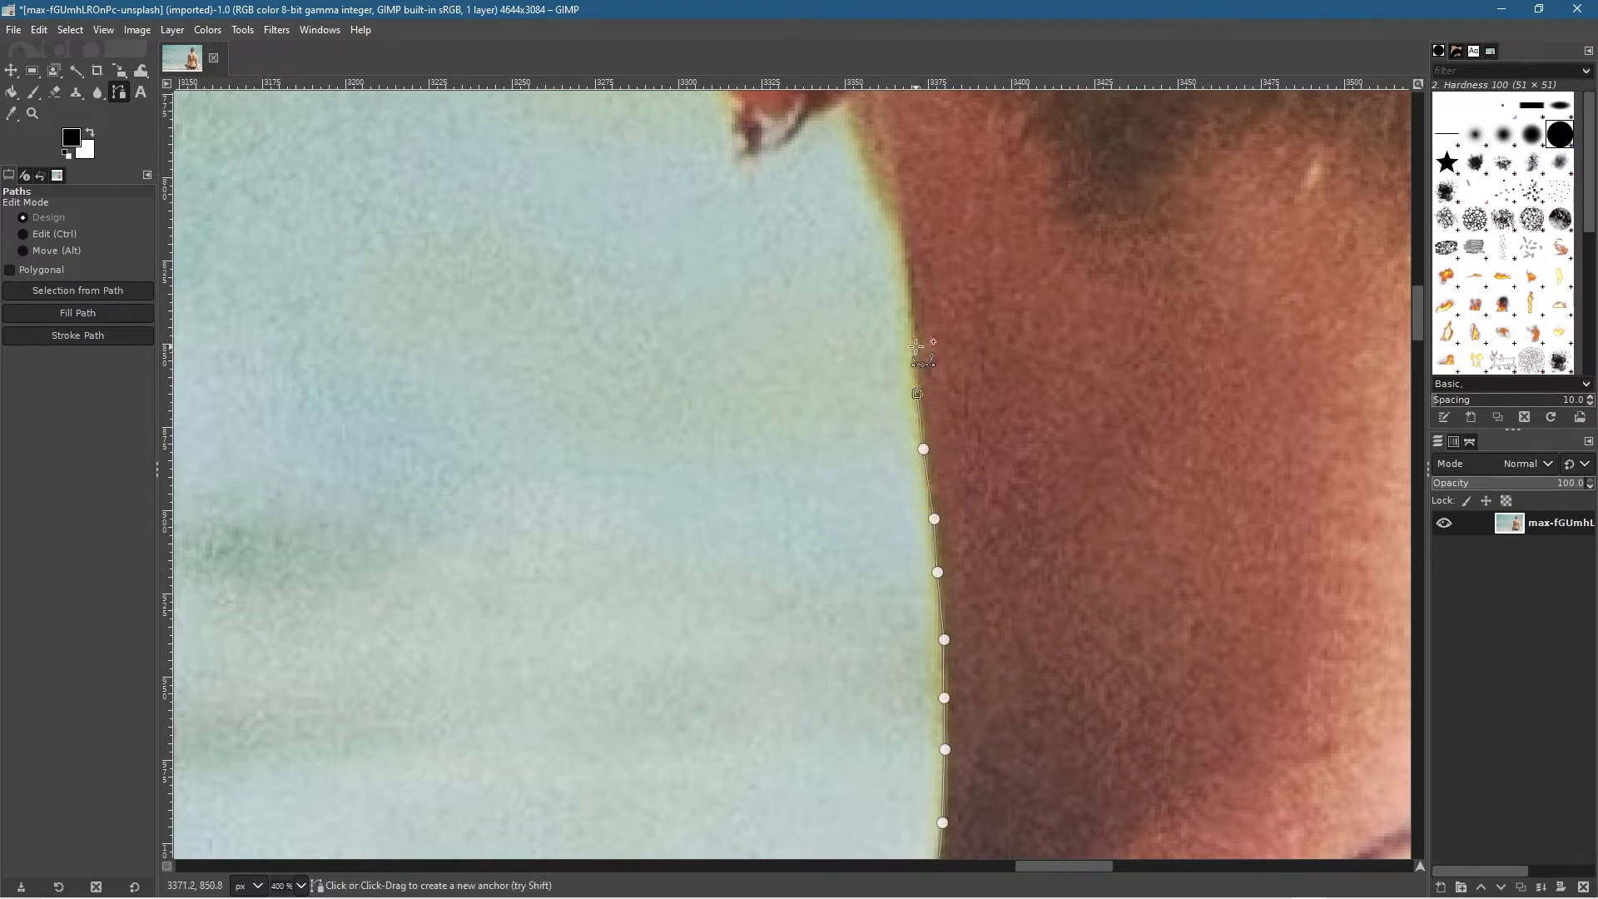
pyautogui.click(913, 341)
pyautogui.click(912, 294)
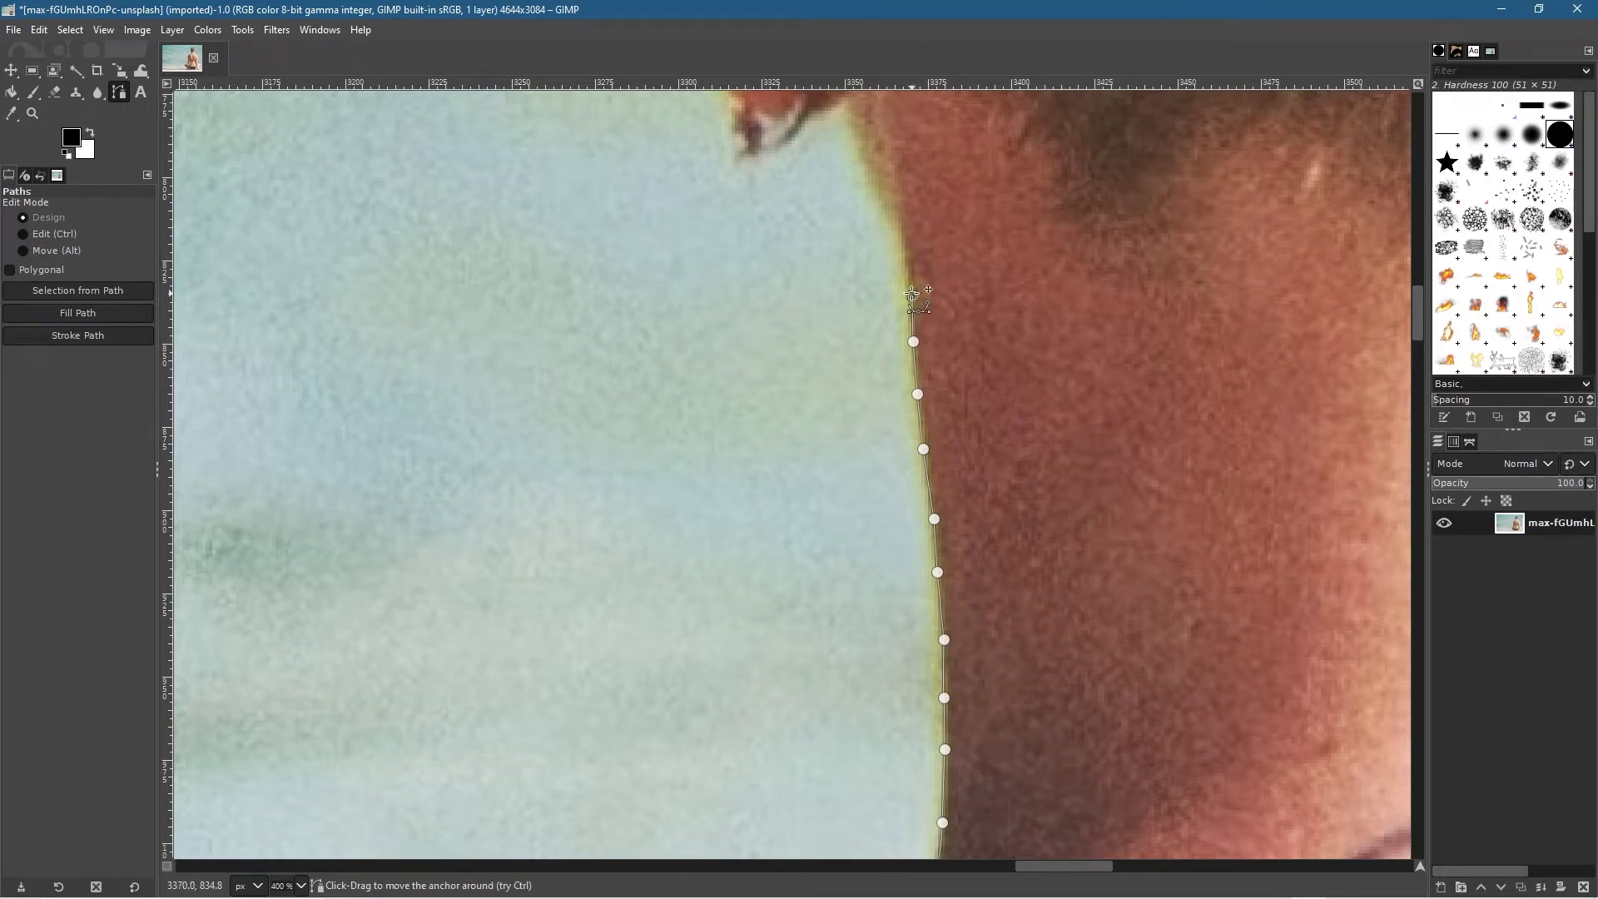
# Step: Trace the bend at the top of the neck up to where the left earlobe joins it
pyautogui.click(904, 260)
pyautogui.click(883, 208)
pyautogui.click(870, 178)
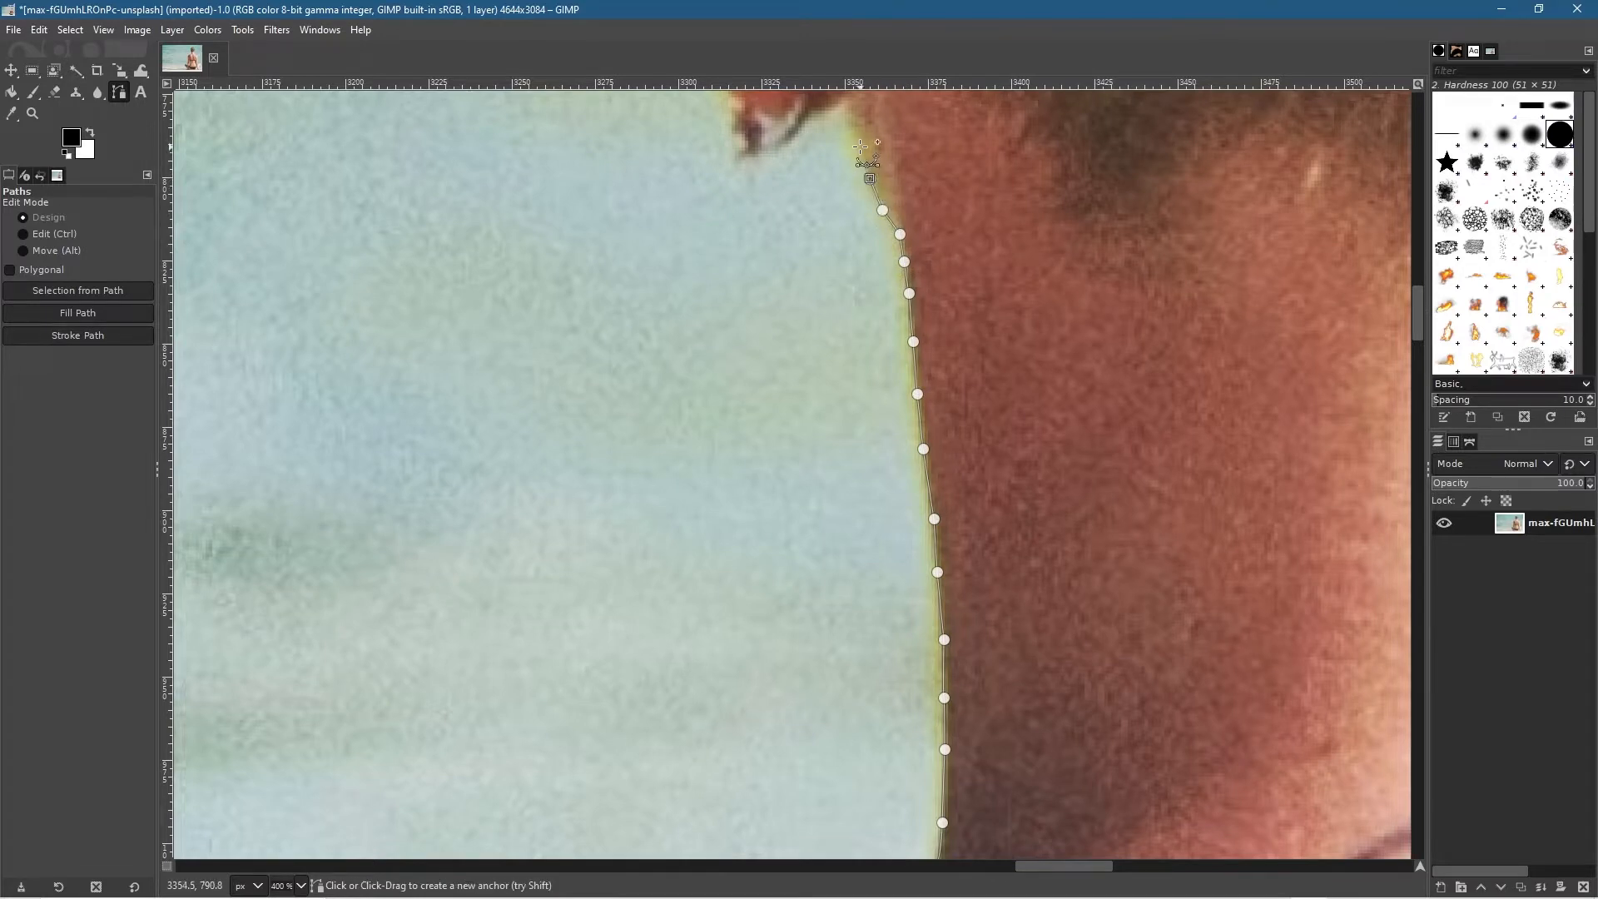
pyautogui.click(855, 126)
pyautogui.moveTo(954, 155); pyautogui.dragTo(1039, 437)
pyautogui.click(931, 380)
# Step: Trace the underside of the left earlobe and around its earring with closely spaced anchors
pyautogui.click(919, 393)
pyautogui.click(905, 392)
pyautogui.click(893, 392)
pyautogui.click(889, 404)
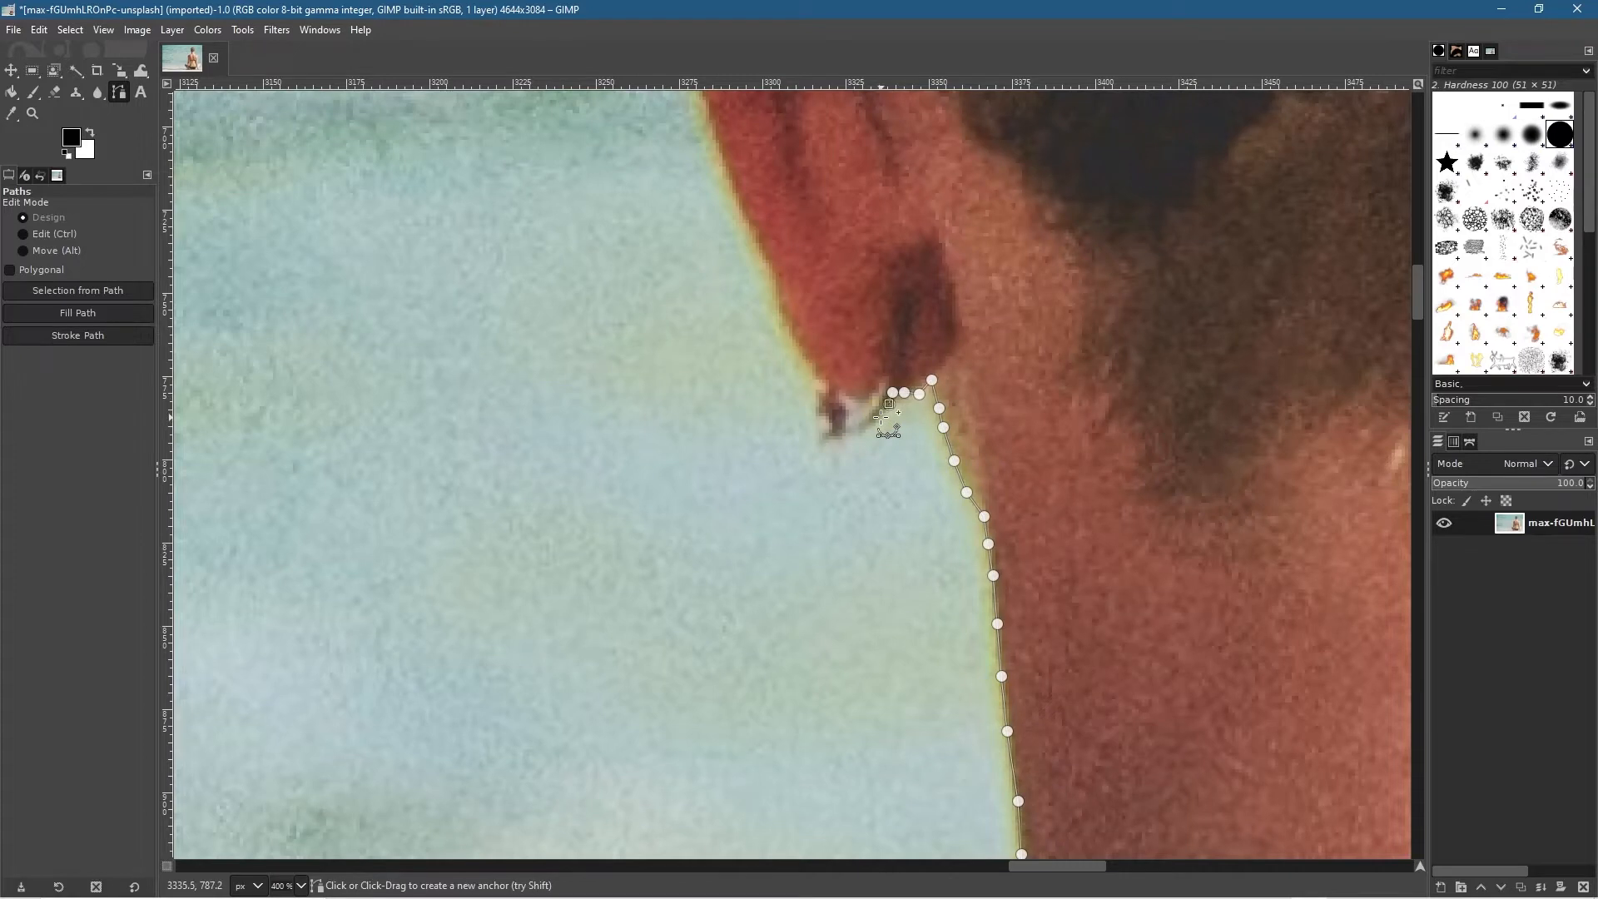
pyautogui.click(881, 417)
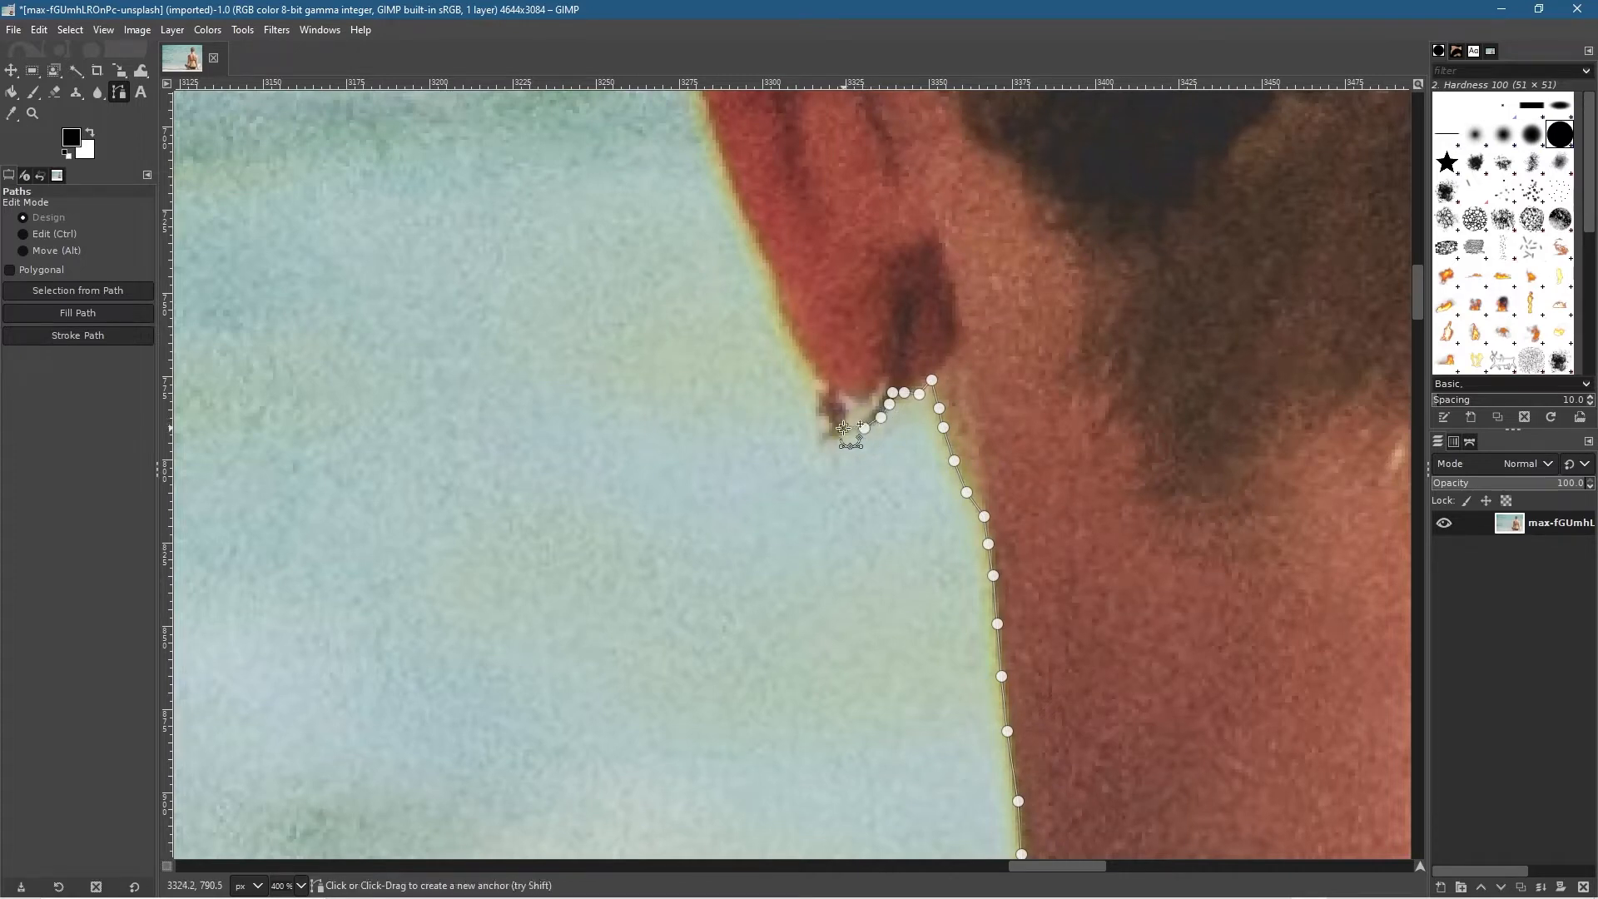
pyautogui.click(844, 428)
pyautogui.click(834, 424)
# Step: Trace the outer edge of the left ear from the earlobe up to about the middle of the ear
pyautogui.click(817, 388)
pyautogui.click(800, 340)
pyautogui.click(779, 291)
pyautogui.click(772, 267)
pyautogui.click(755, 239)
pyautogui.click(746, 208)
pyautogui.click(728, 167)
pyautogui.moveTo(766, 186); pyautogui.dragTo(910, 544)
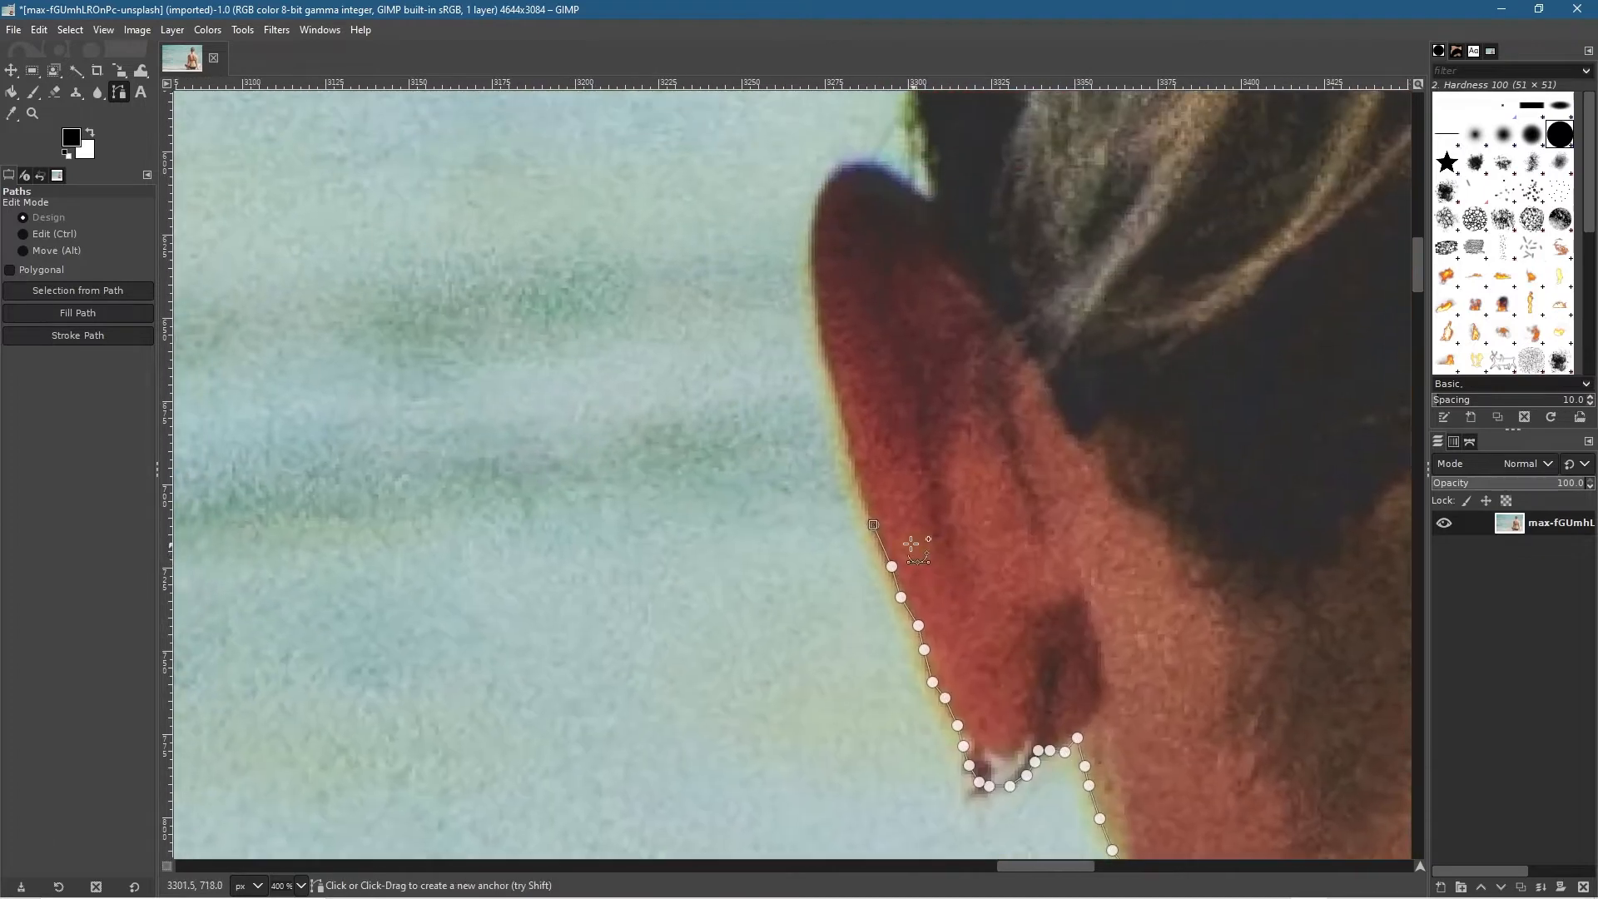
pyautogui.click(859, 484)
# Step: Check the traced outline on the whole figure, then extend the anchors along the upper outer edge of the left ear
pyautogui.scroll(-2, 866, 539)
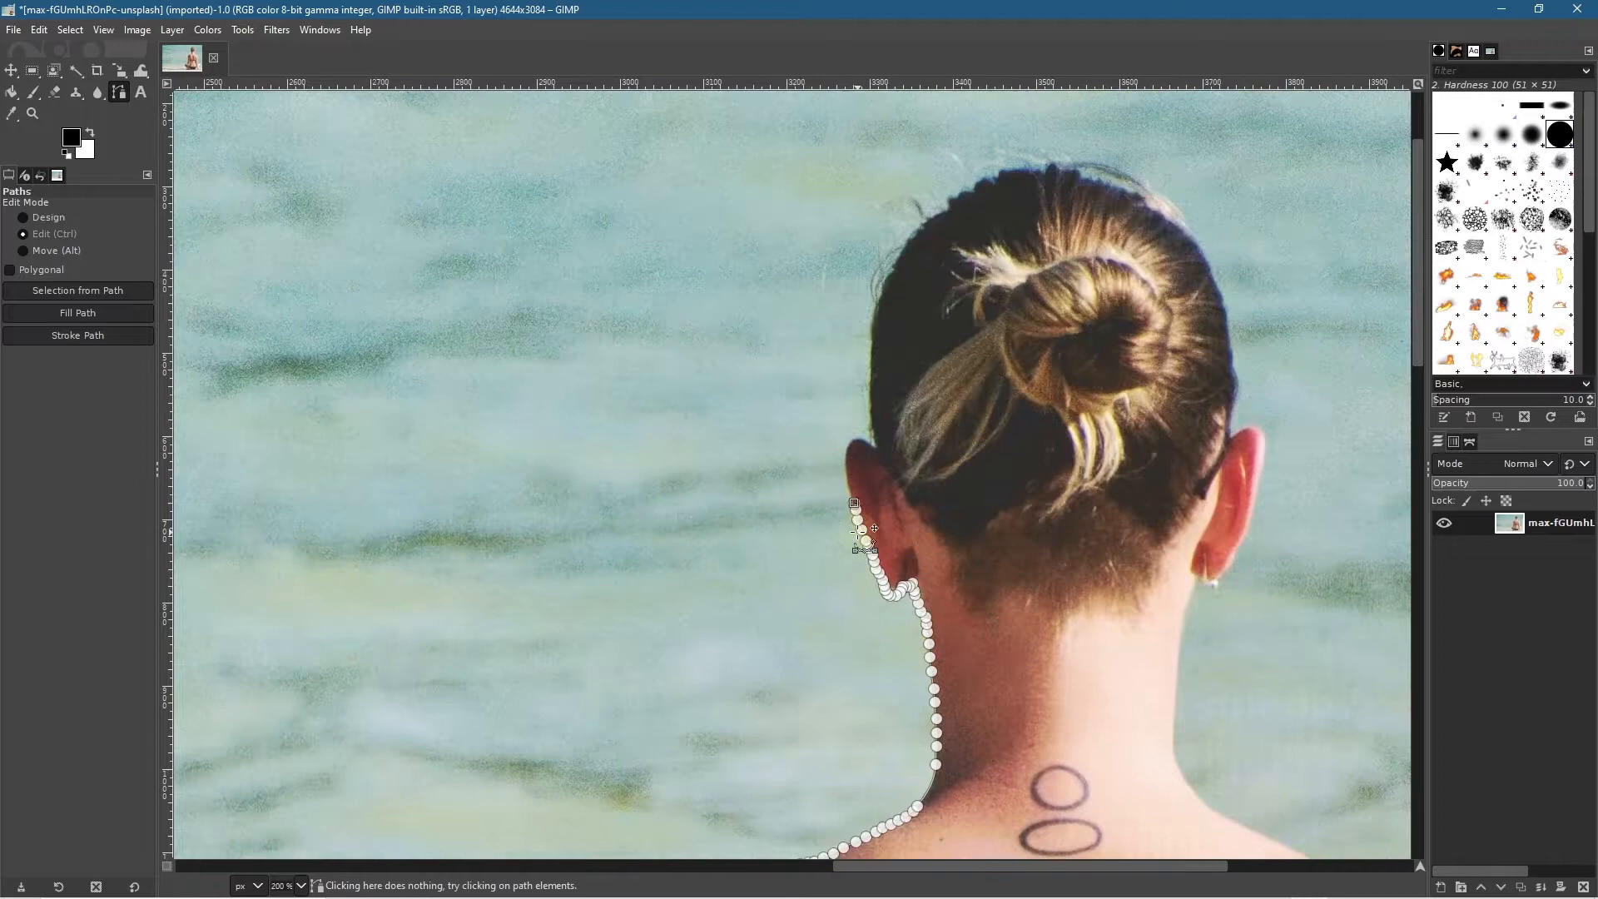
pyautogui.scroll(-9, 859, 531)
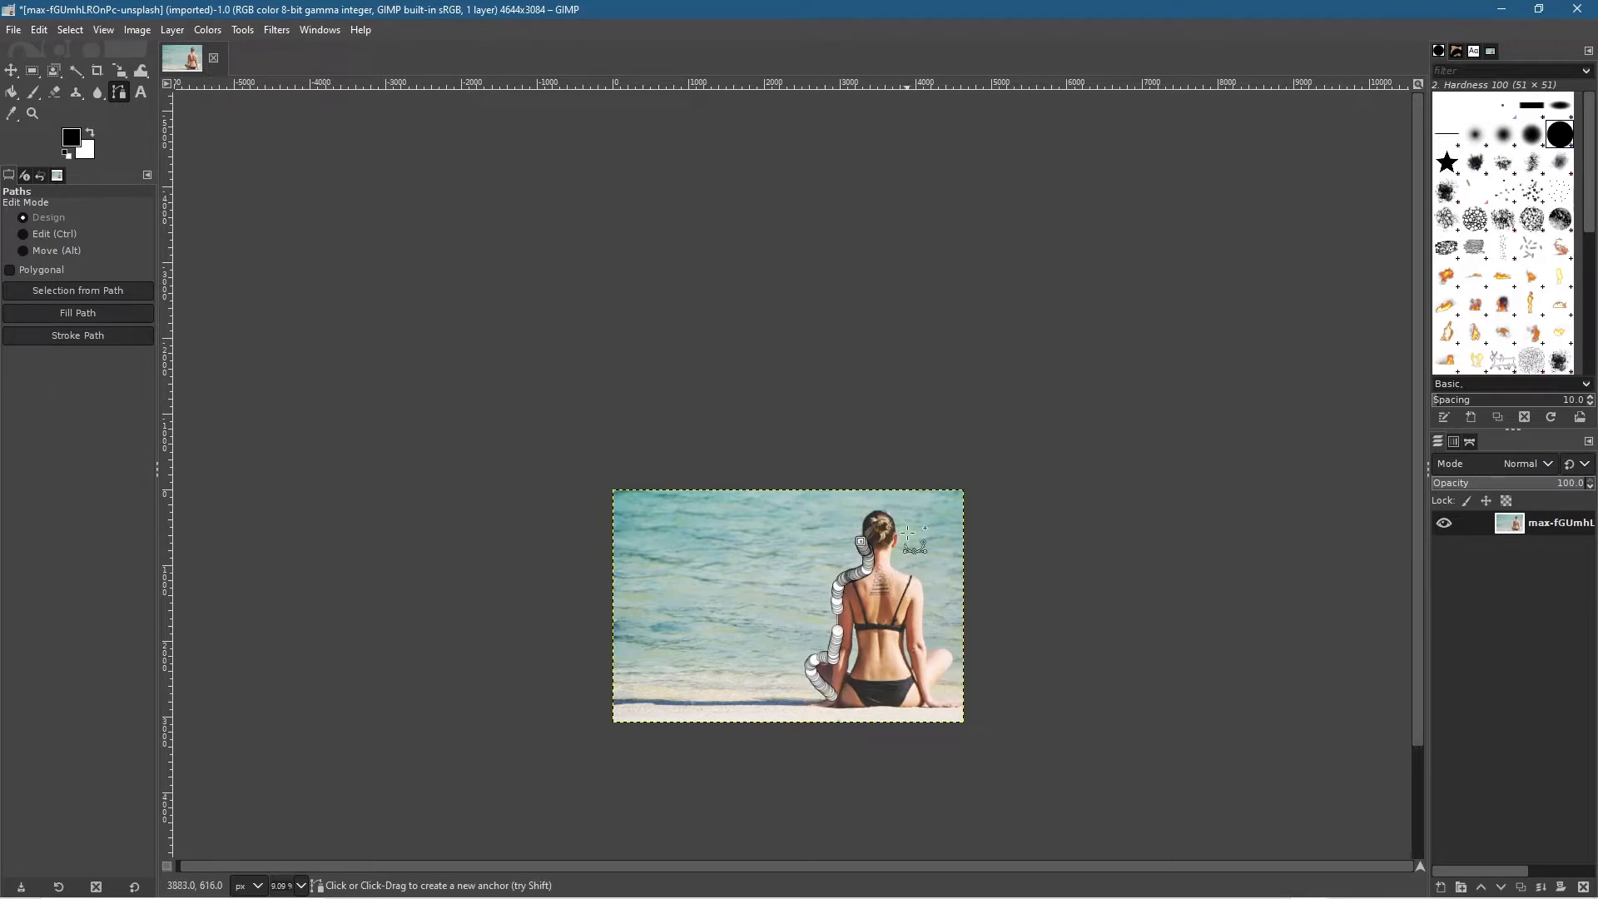
pyautogui.press('ctrl')
pyautogui.scroll(7, 872, 507)
pyautogui.moveTo(832, 687); pyautogui.dragTo(896, 431)
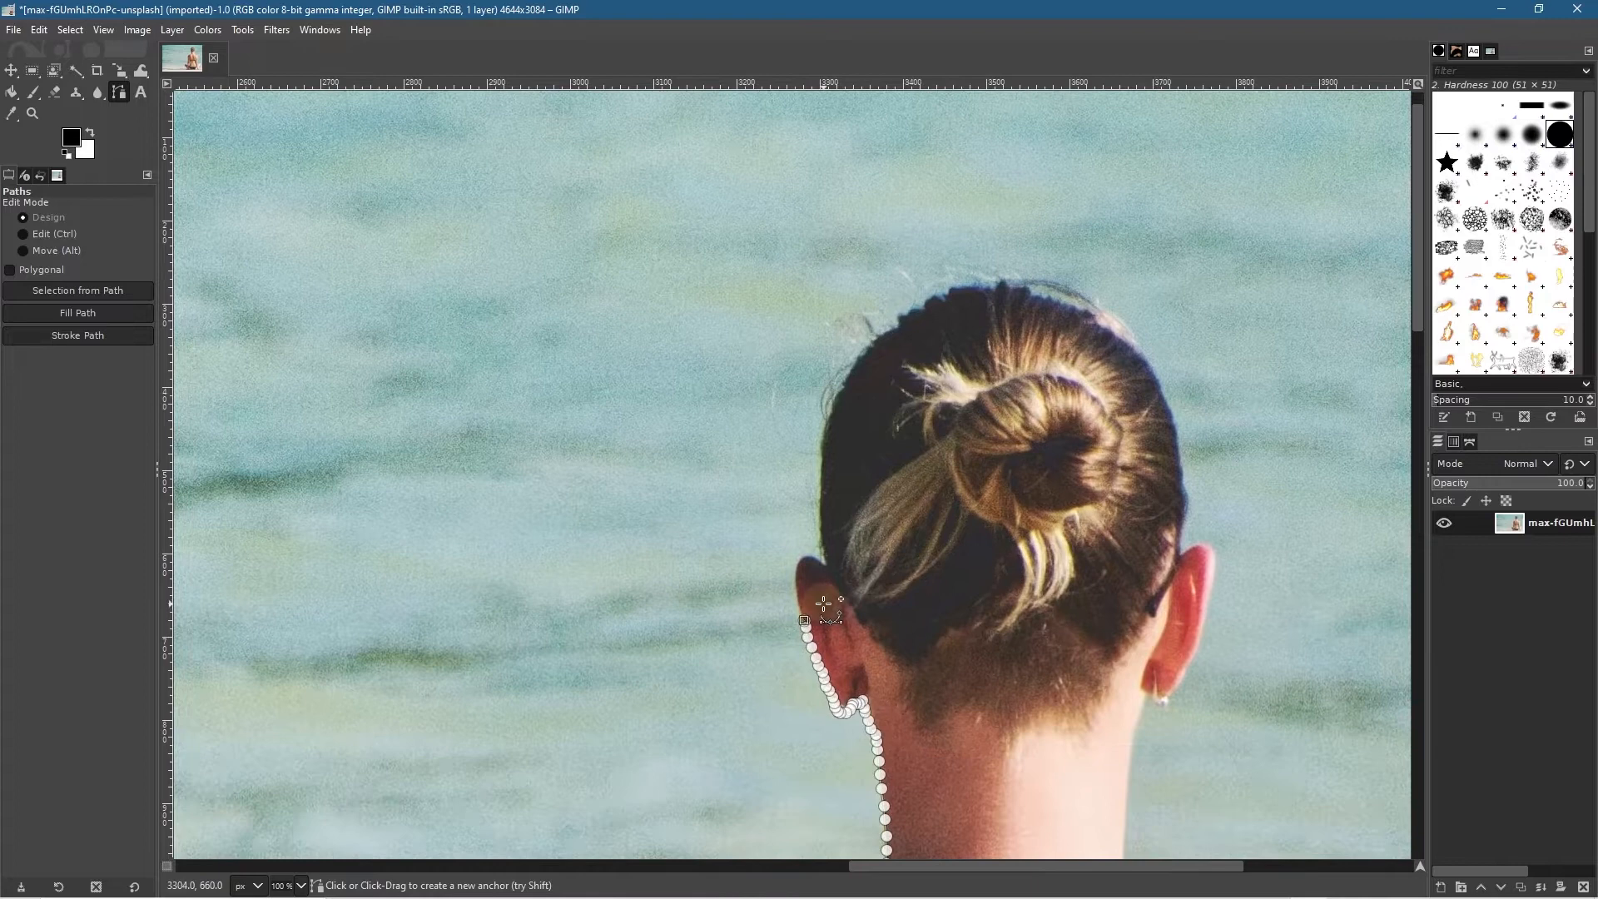
pyautogui.scroll(2, 824, 597)
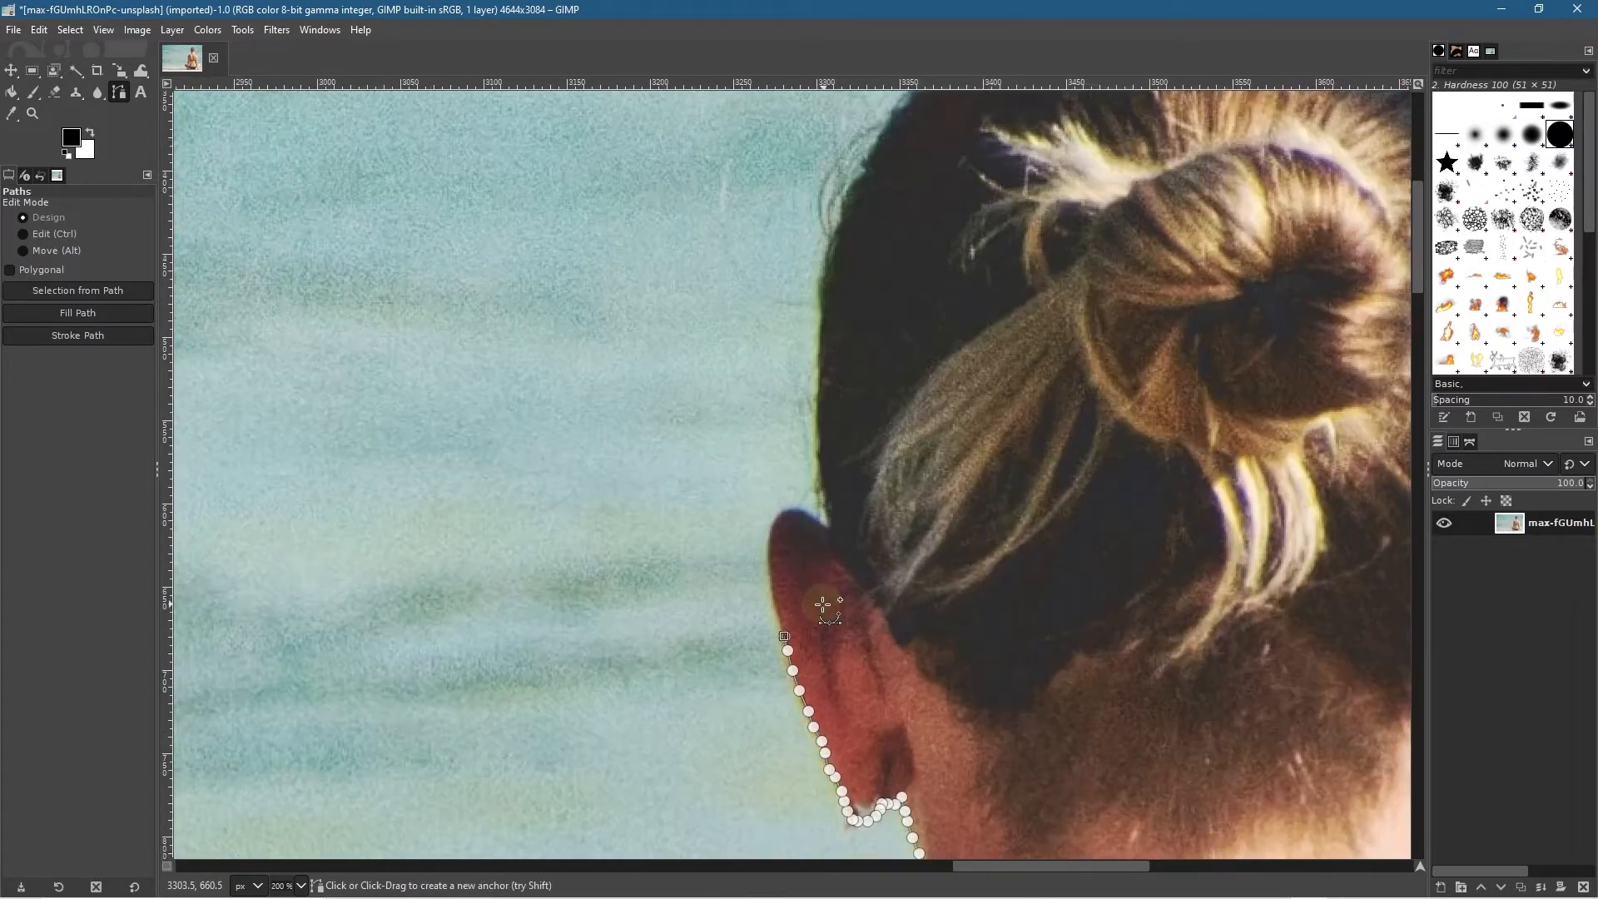
pyautogui.click(775, 603)
pyautogui.click(770, 572)
pyautogui.click(767, 551)
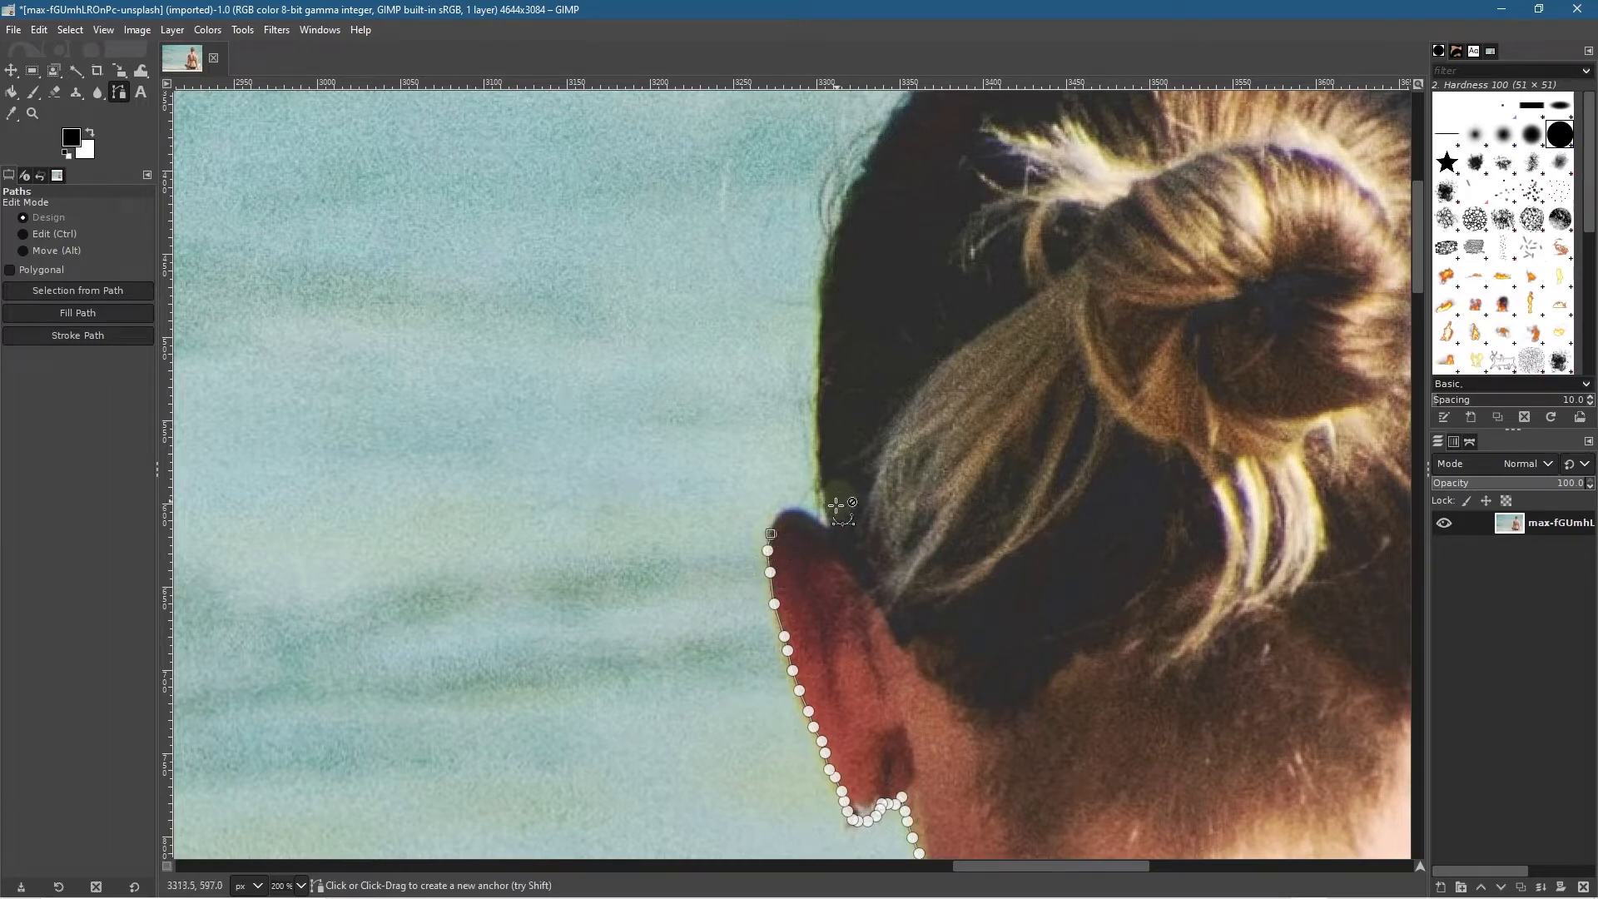
# Step: Move the last ear anchor onto the edge, curve a segment over the ear's rounded top and shorten its outgoing handle
pyautogui.scroll(5, 772, 534)
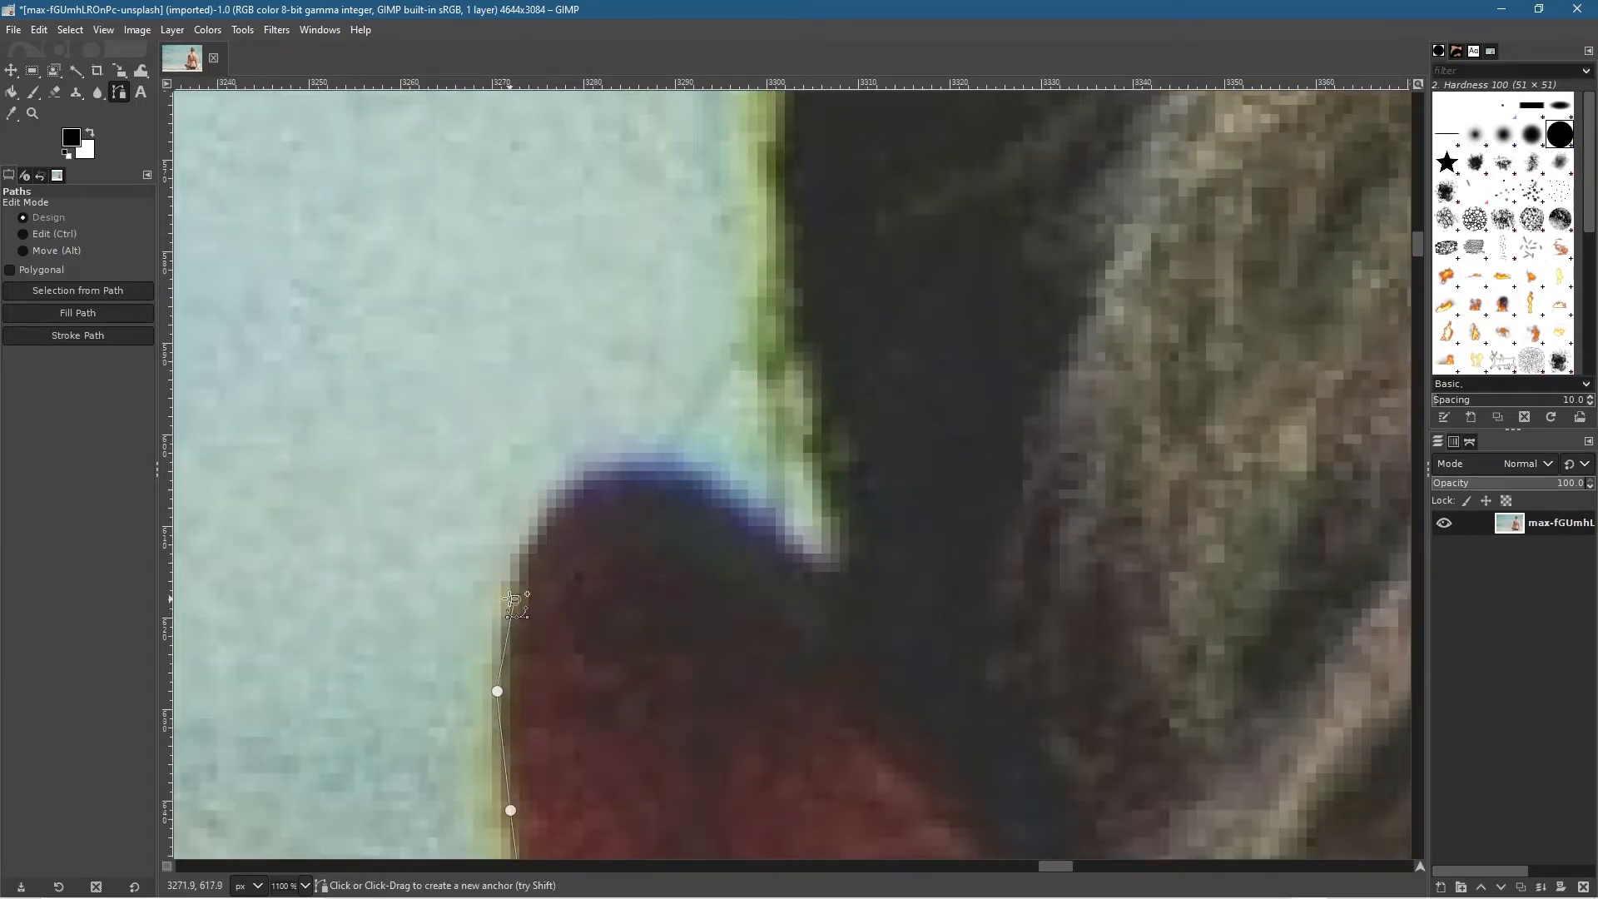
pyautogui.moveTo(515, 600); pyautogui.dragTo(504, 617)
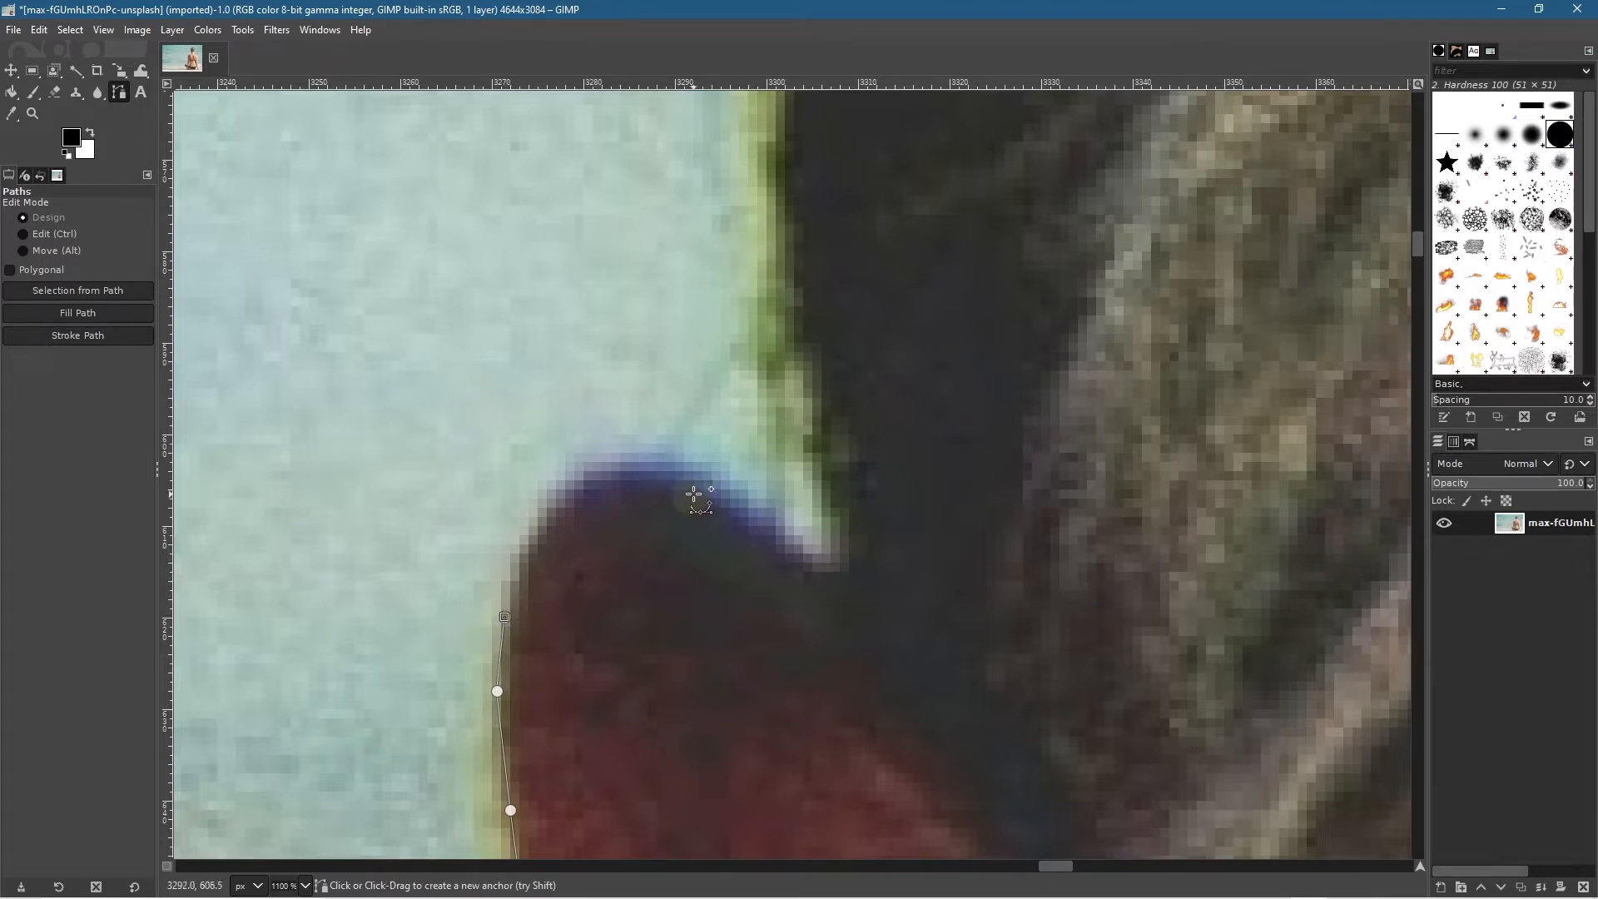
pyautogui.moveTo(699, 491); pyautogui.dragTo(847, 562)
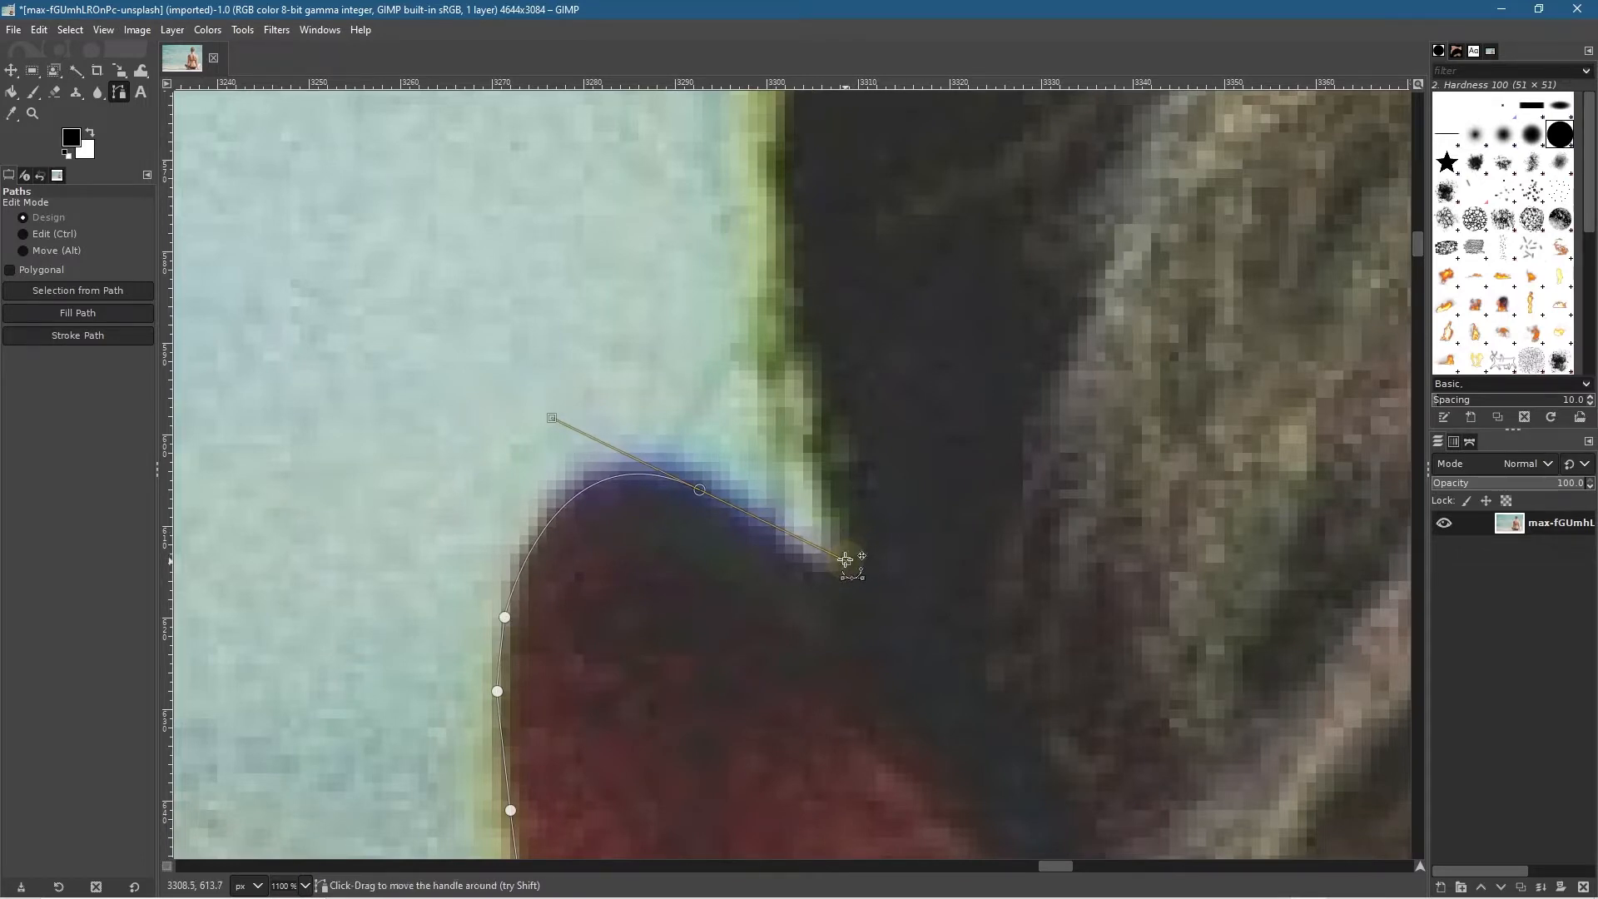
pyautogui.moveTo(848, 560); pyautogui.dragTo(739, 522)
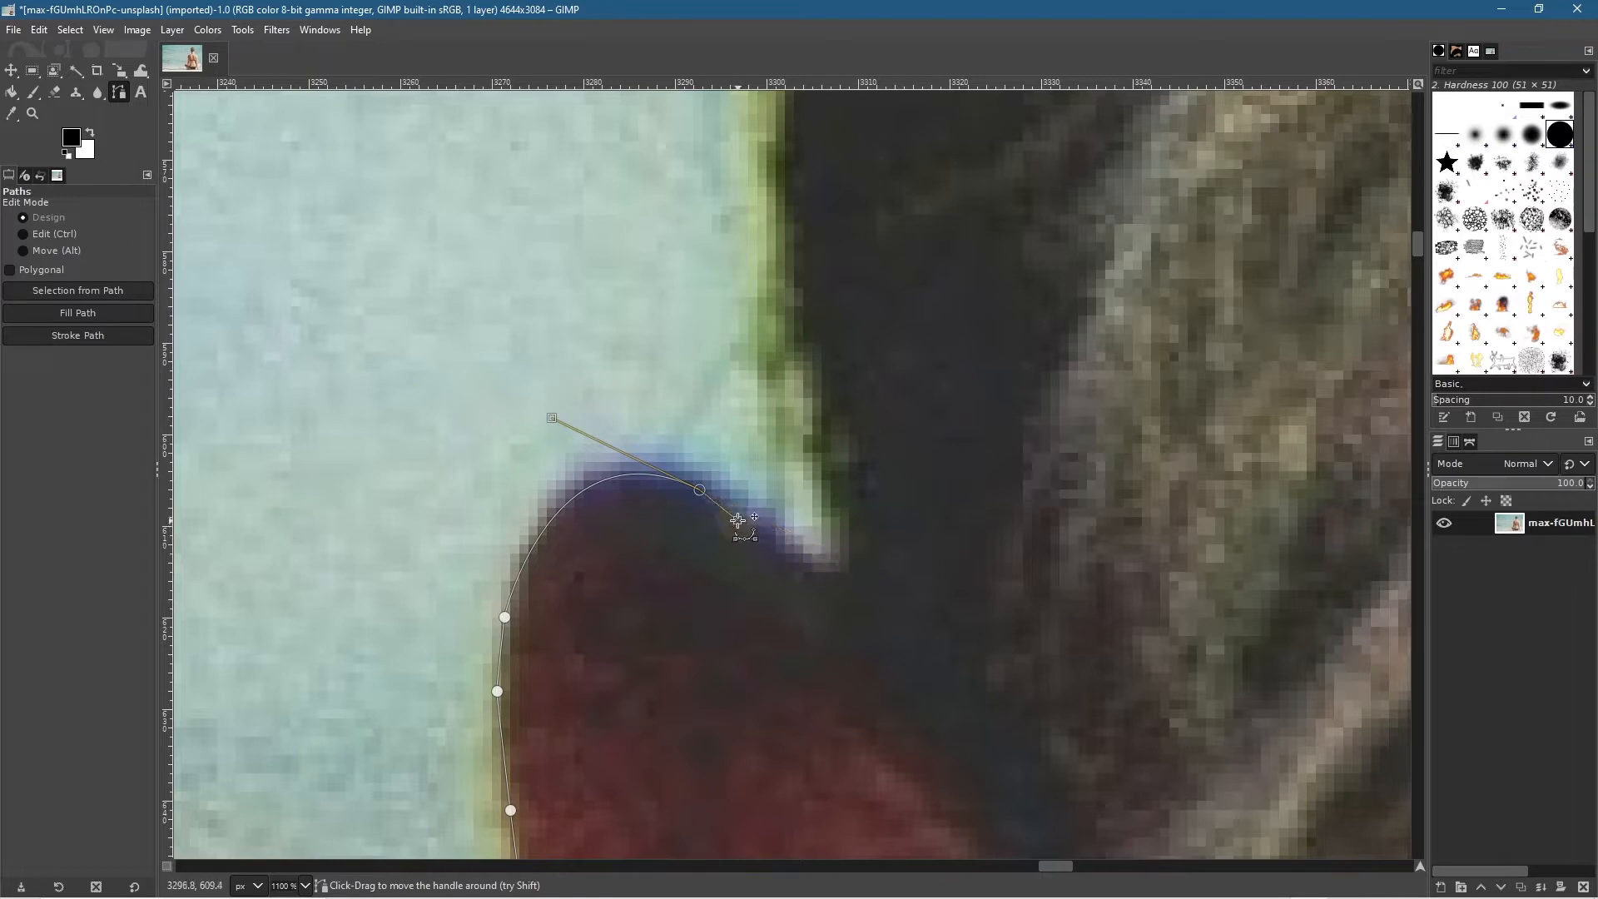
# Step: Trace the ear's inner slope down into the narrow notch between the ear and the hair
pyautogui.click(768, 531)
pyautogui.click(797, 550)
pyautogui.click(818, 557)
pyautogui.click(833, 539)
# Step: Trace the dark hair edge upward from the notch above the left ear
pyautogui.click(827, 484)
pyautogui.click(809, 435)
pyautogui.click(799, 382)
pyautogui.click(797, 323)
pyautogui.click(793, 246)
pyautogui.click(788, 201)
pyautogui.click(783, 149)
pyautogui.click(789, 116)
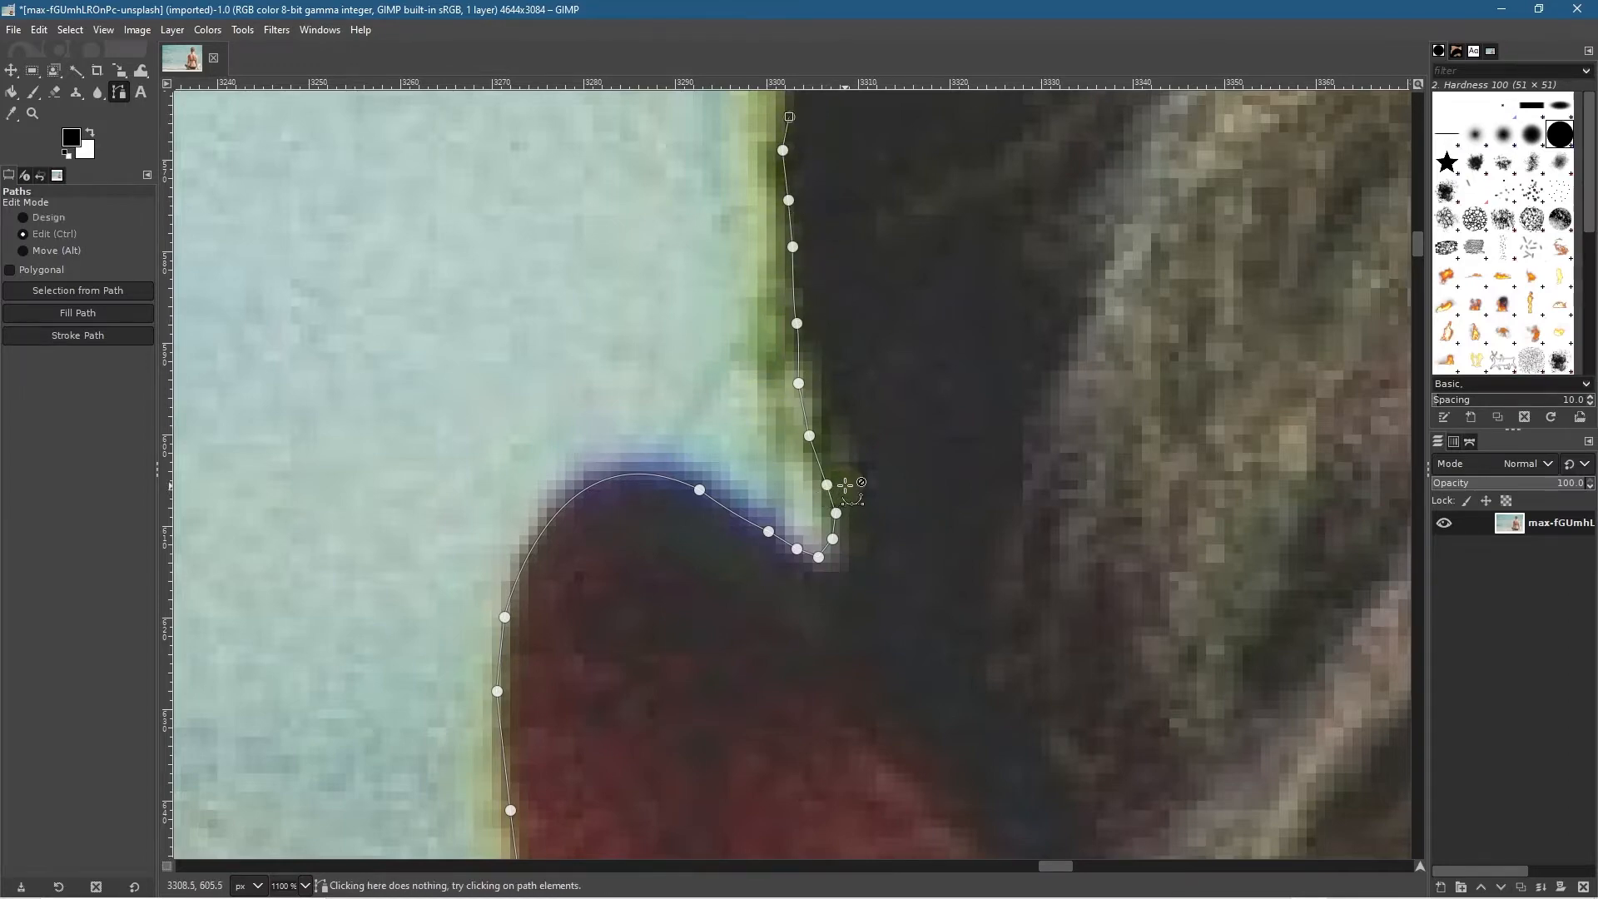
# Step: Extend the path further up the straight left side of the hair, keeping the anchors just inside the green fringe
pyautogui.scroll(-5, 789, 204)
pyautogui.scroll(5, 843, 379)
pyautogui.click(801, 506)
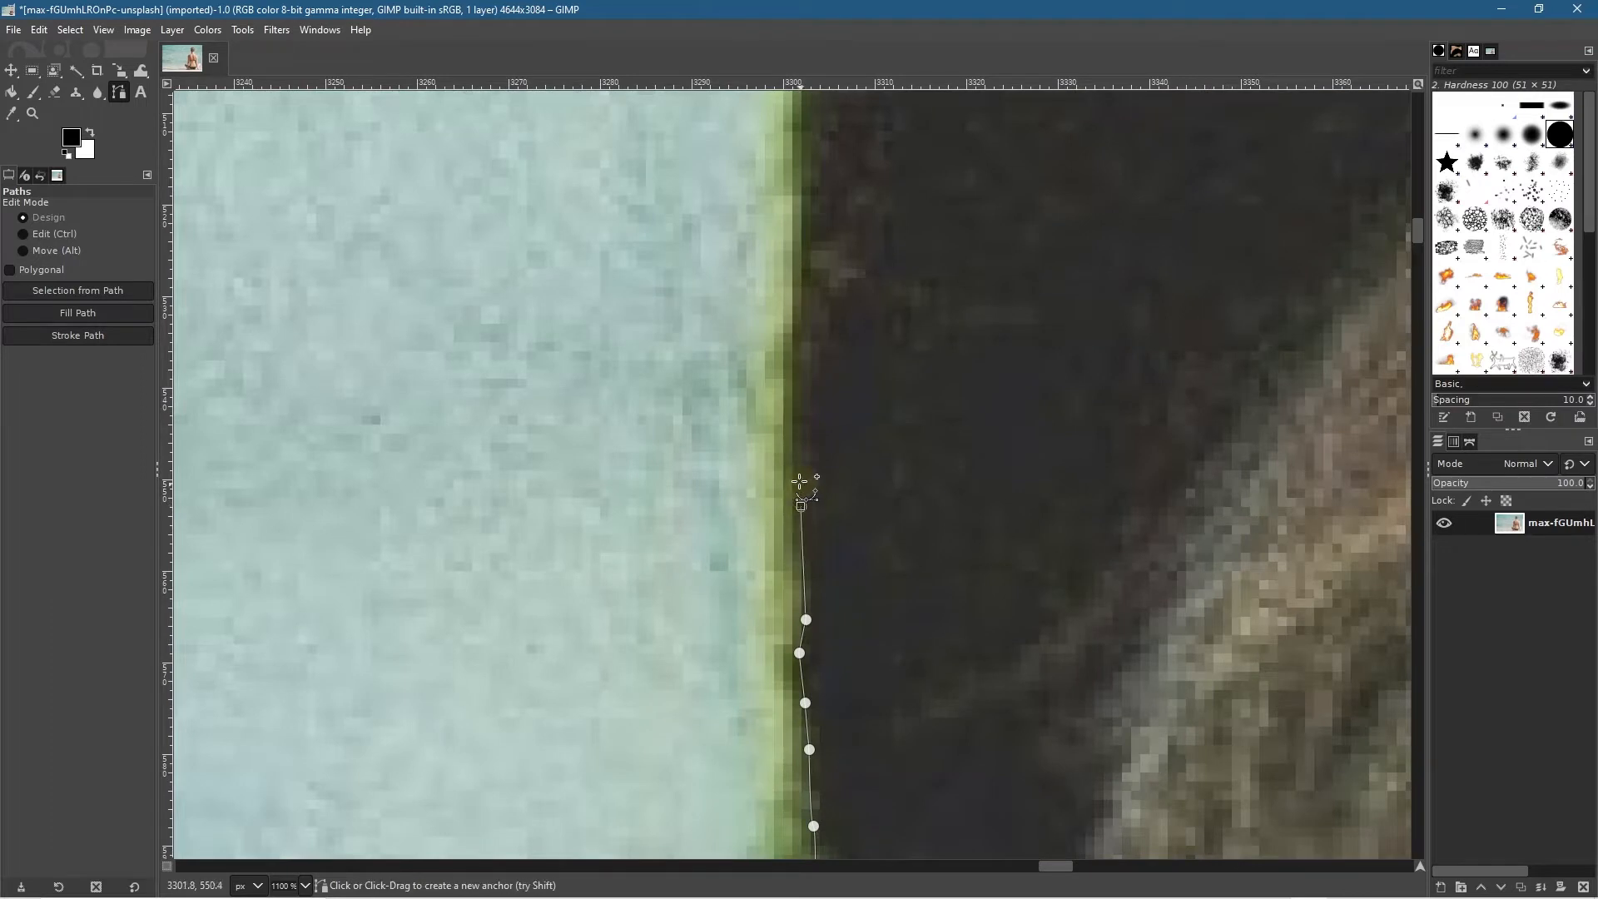
pyautogui.click(793, 437)
pyautogui.click(797, 369)
pyautogui.click(797, 262)
pyautogui.click(803, 195)
pyautogui.click(804, 138)
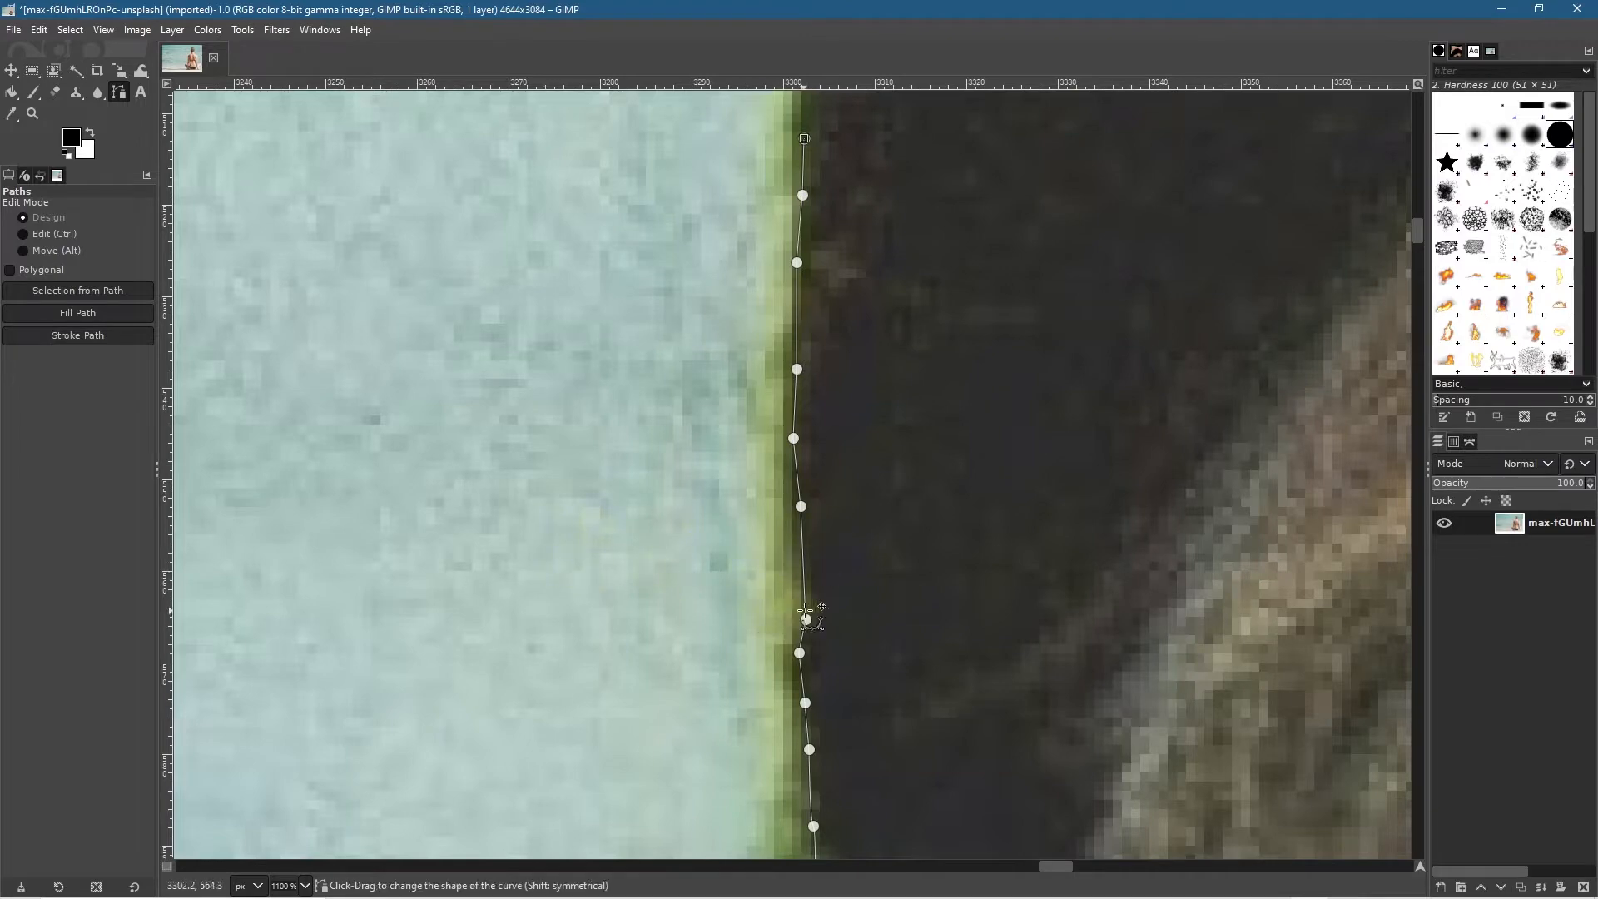
pyautogui.scroll(-5, 944, 450)
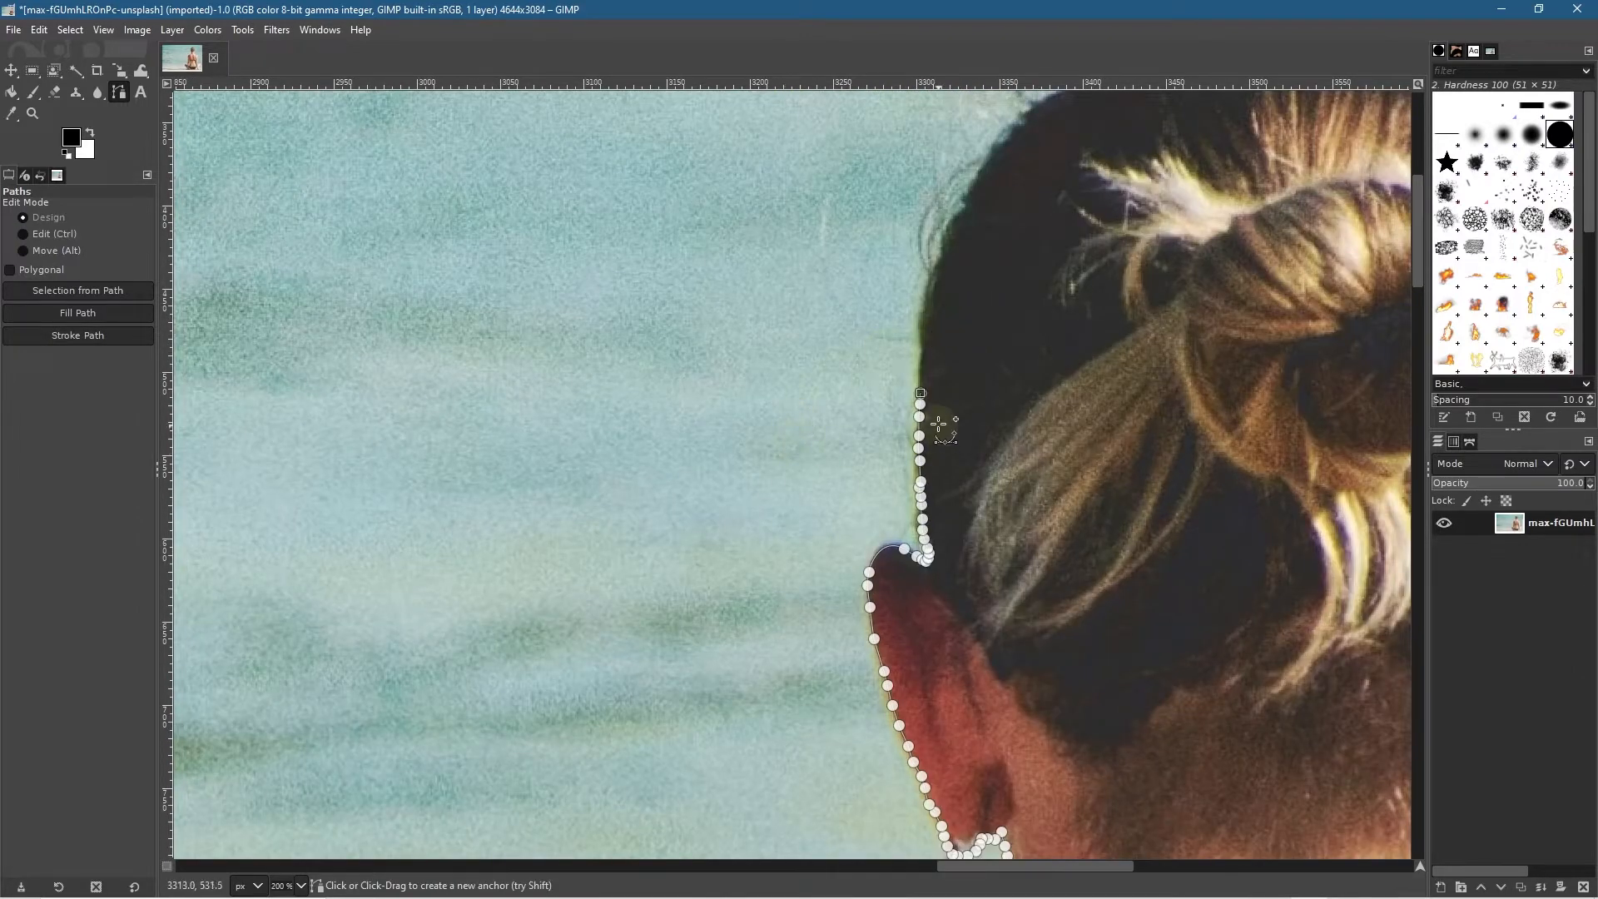
# Step: Move the last anchor onto the dark hair edge and extend the path up the near-vertical left side of the head
pyautogui.scroll(4, 937, 317)
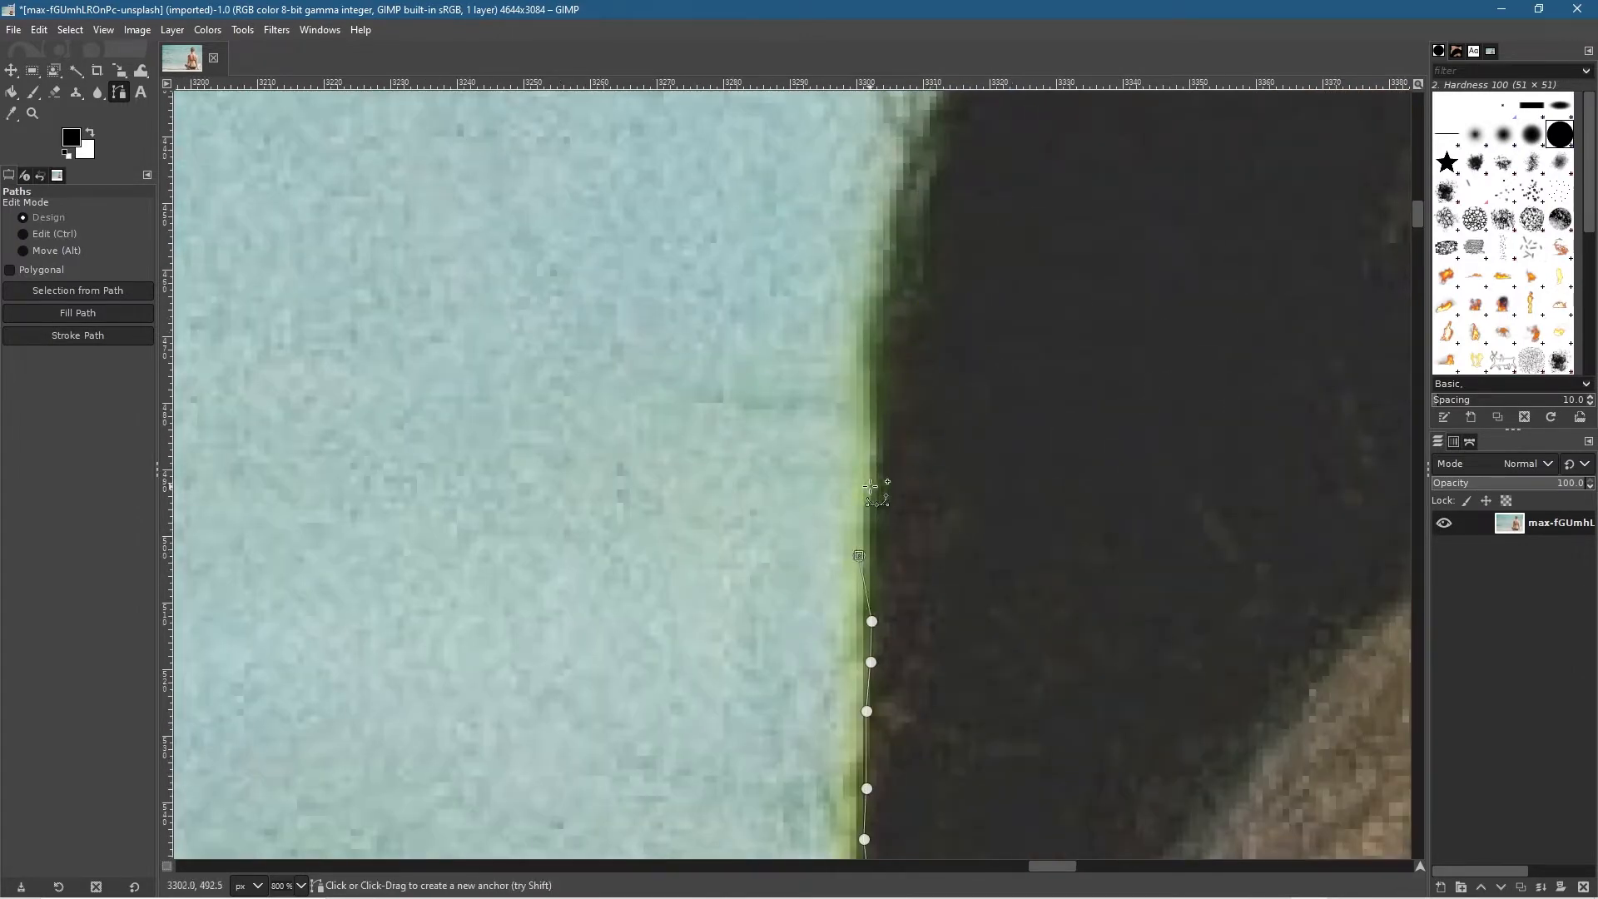
pyautogui.moveTo(859, 555); pyautogui.dragTo(862, 538)
pyautogui.click(869, 503)
pyautogui.click(874, 449)
pyautogui.click(866, 399)
pyautogui.click(863, 353)
pyautogui.click(869, 312)
# Step: Continue the path where the left hair edge starts leaning inward, up to the base of the loose wisps
pyautogui.click(888, 290)
pyautogui.click(907, 263)
pyautogui.click(917, 216)
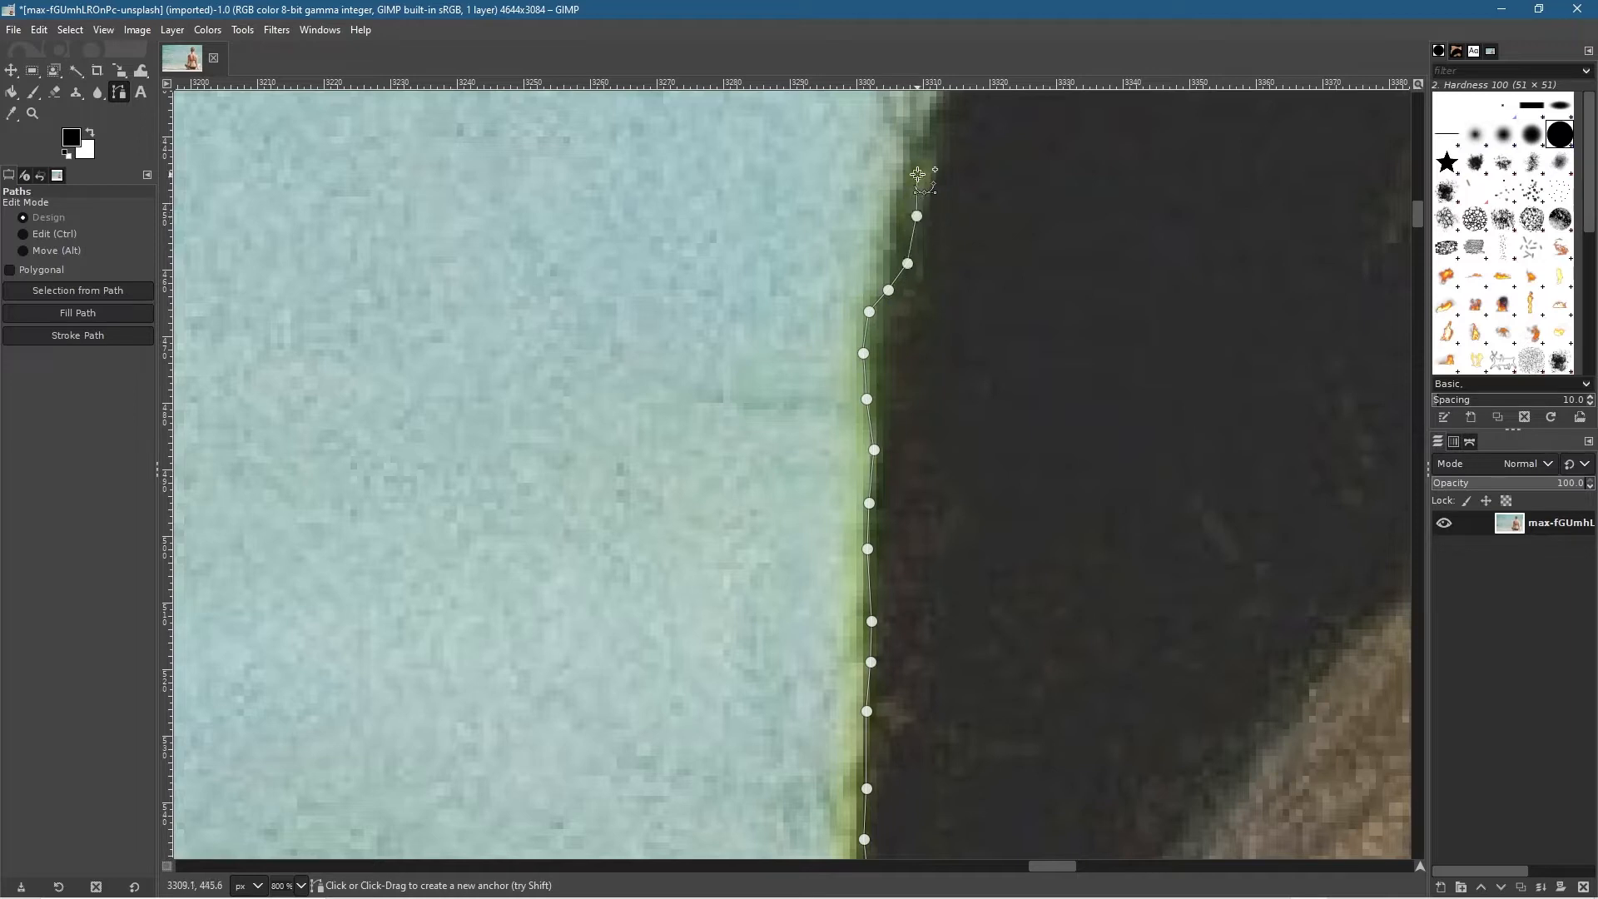
pyautogui.click(918, 174)
pyautogui.click(930, 124)
# Step: Trace the solid dark hair edge up behind the loose wisps, leaving the wisps outside the path
pyautogui.moveTo(1000, 250); pyautogui.dragTo(943, 673)
pyautogui.click(874, 535)
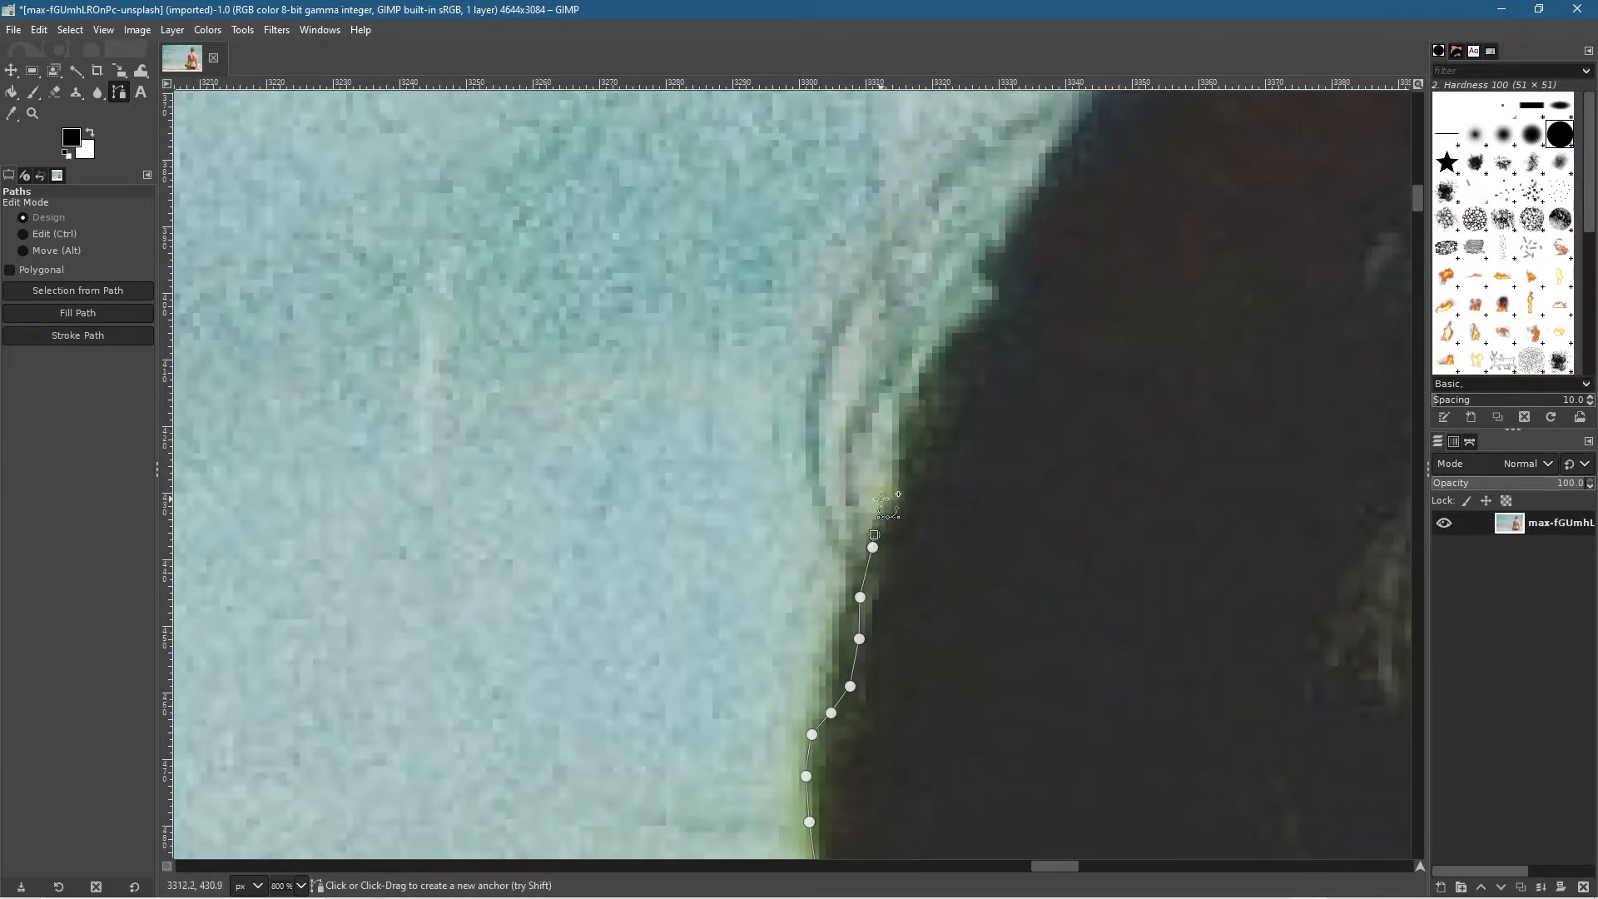
pyautogui.click(880, 521)
pyautogui.click(894, 499)
pyautogui.click(899, 469)
pyautogui.click(906, 429)
pyautogui.click(916, 384)
# Step: Follow the slanting hair edge past the small protruding tuft above the wisps
pyautogui.click(931, 353)
pyautogui.click(960, 327)
pyautogui.click(991, 297)
pyautogui.click(998, 251)
pyautogui.click(1023, 205)
pyautogui.click(1062, 168)
# Step: Trace the rounded upper-left curve of the hair up to the thin curled strand
pyautogui.scroll(-3, 1071, 398)
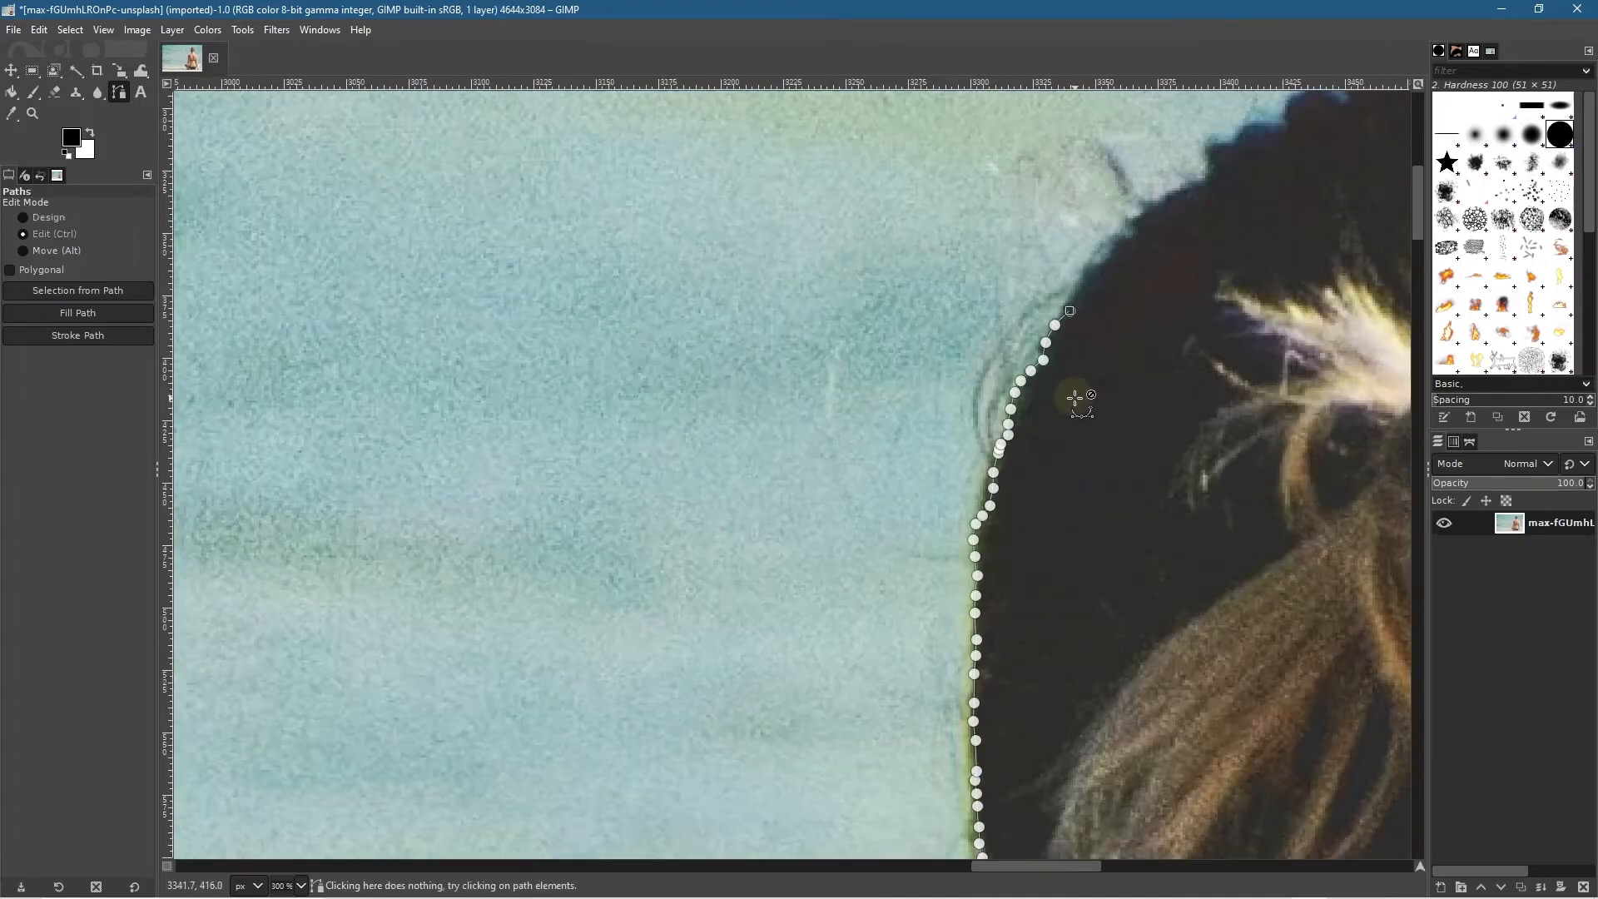
pyautogui.moveTo(1135, 299); pyautogui.dragTo(1000, 472)
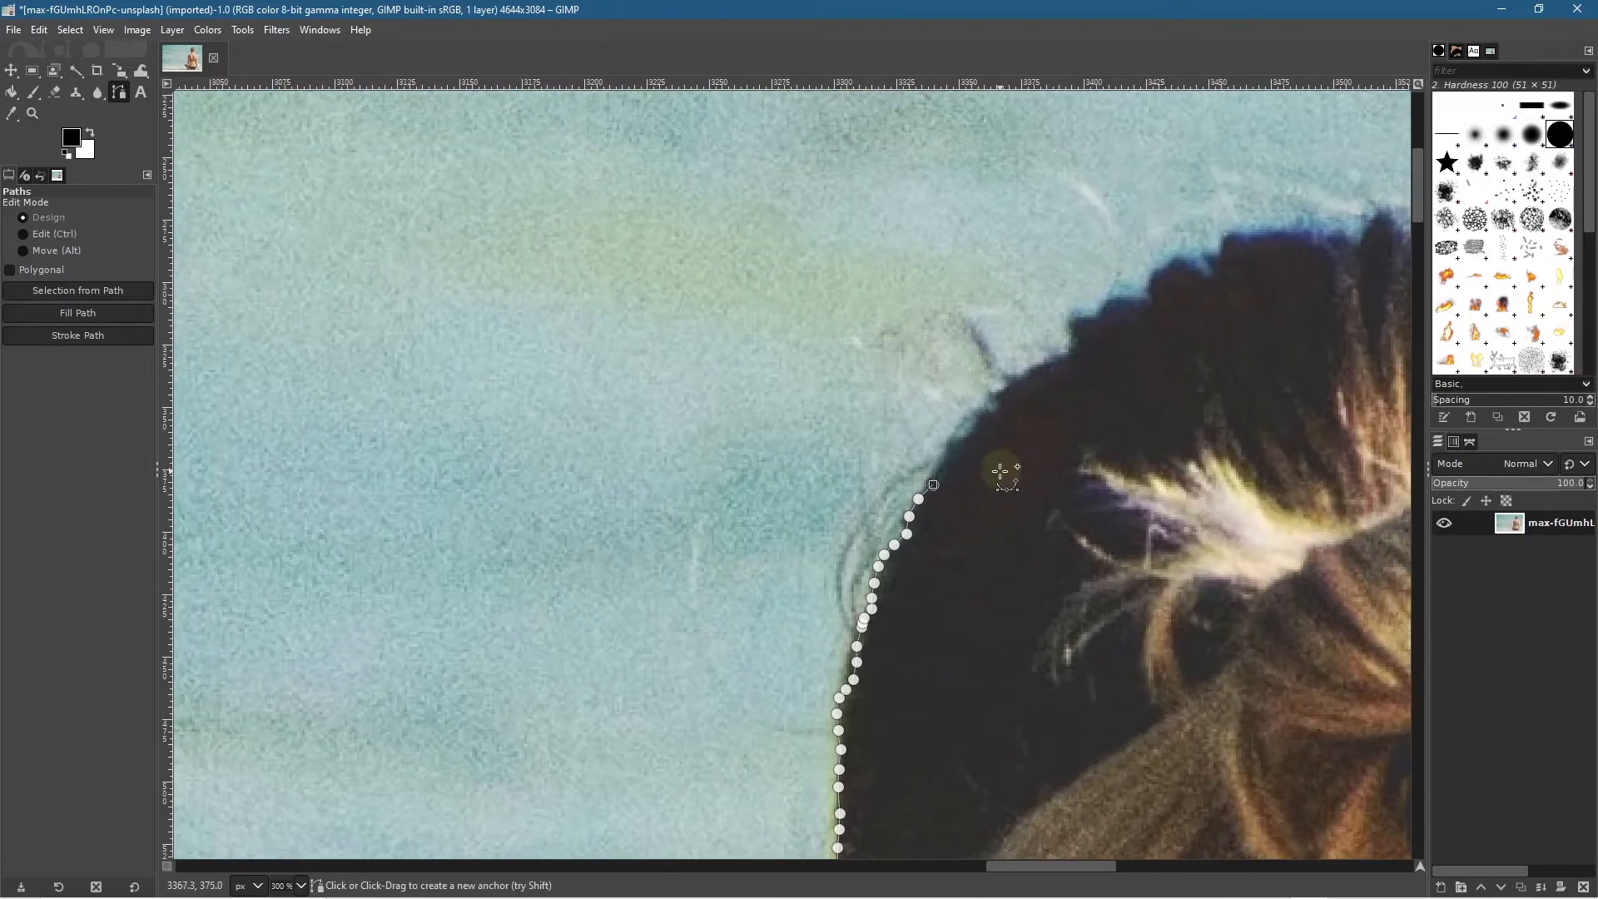
pyautogui.click(931, 476)
pyautogui.click(941, 462)
pyautogui.click(945, 445)
pyautogui.click(965, 433)
pyautogui.click(979, 414)
pyautogui.click(994, 392)
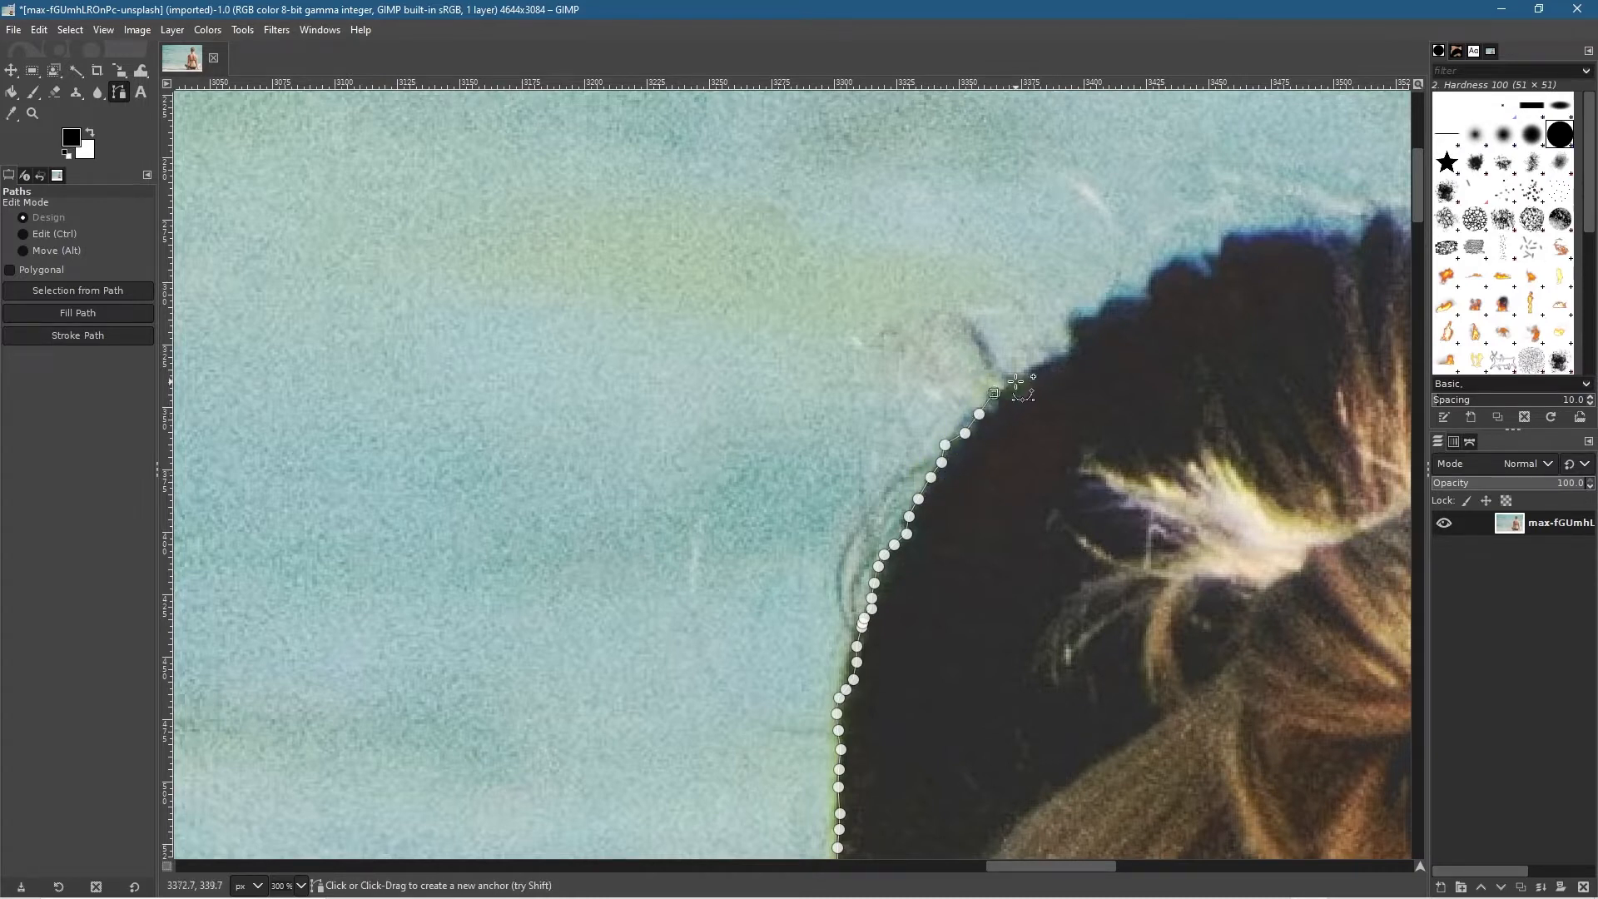
# Step: Extend the path from the curled strand along the hair edge and over the first step-like notch
pyautogui.click(1010, 378)
pyautogui.click(1029, 368)
pyautogui.click(1047, 361)
pyautogui.click(1073, 341)
pyautogui.click(1073, 324)
pyautogui.click(1071, 316)
pyautogui.click(1096, 313)
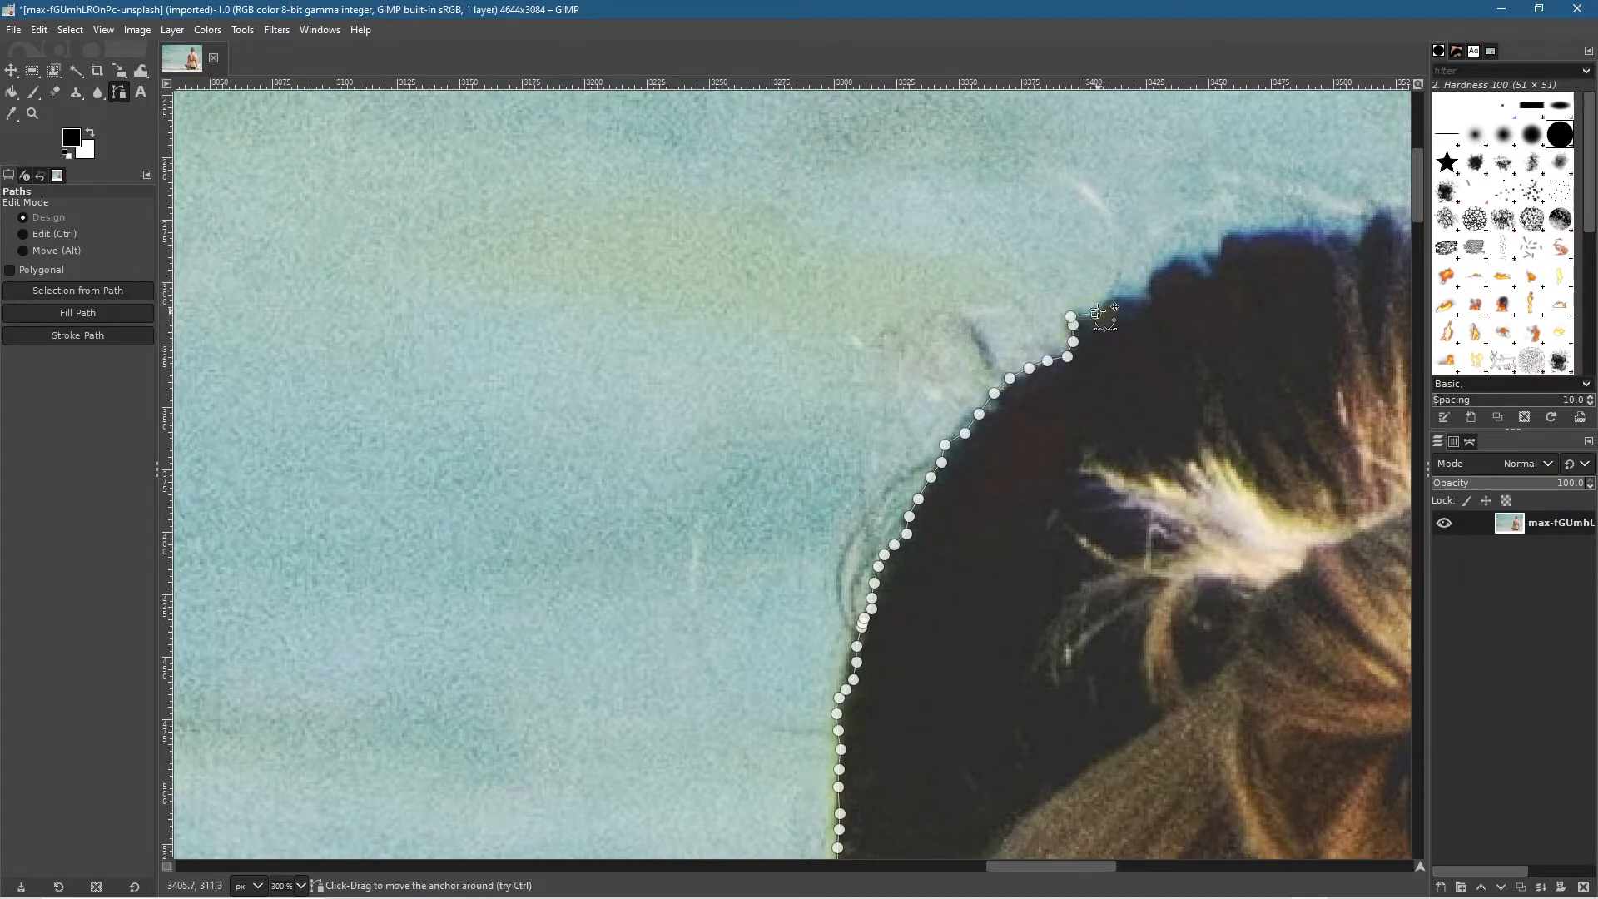
# Step: Trace the uneven blue-fringed hair edge from the notch over the next bump toward the crown
pyautogui.click(1103, 308)
pyautogui.click(1117, 300)
pyautogui.click(1132, 301)
pyautogui.click(1143, 296)
pyautogui.click(1152, 281)
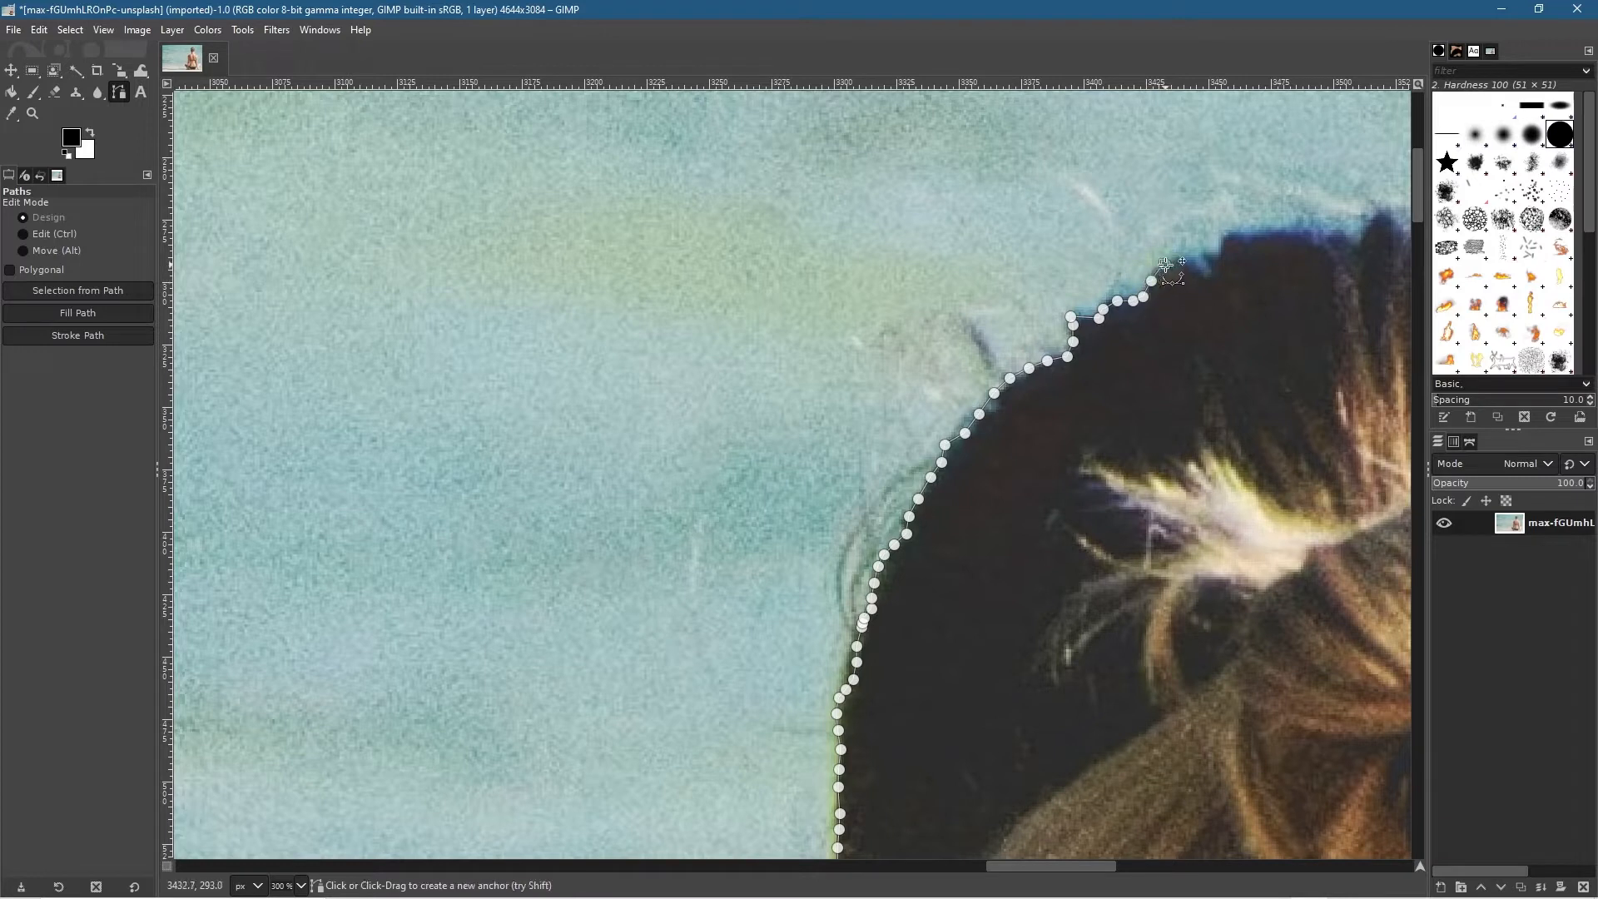
pyautogui.click(1182, 263)
pyautogui.click(1214, 263)
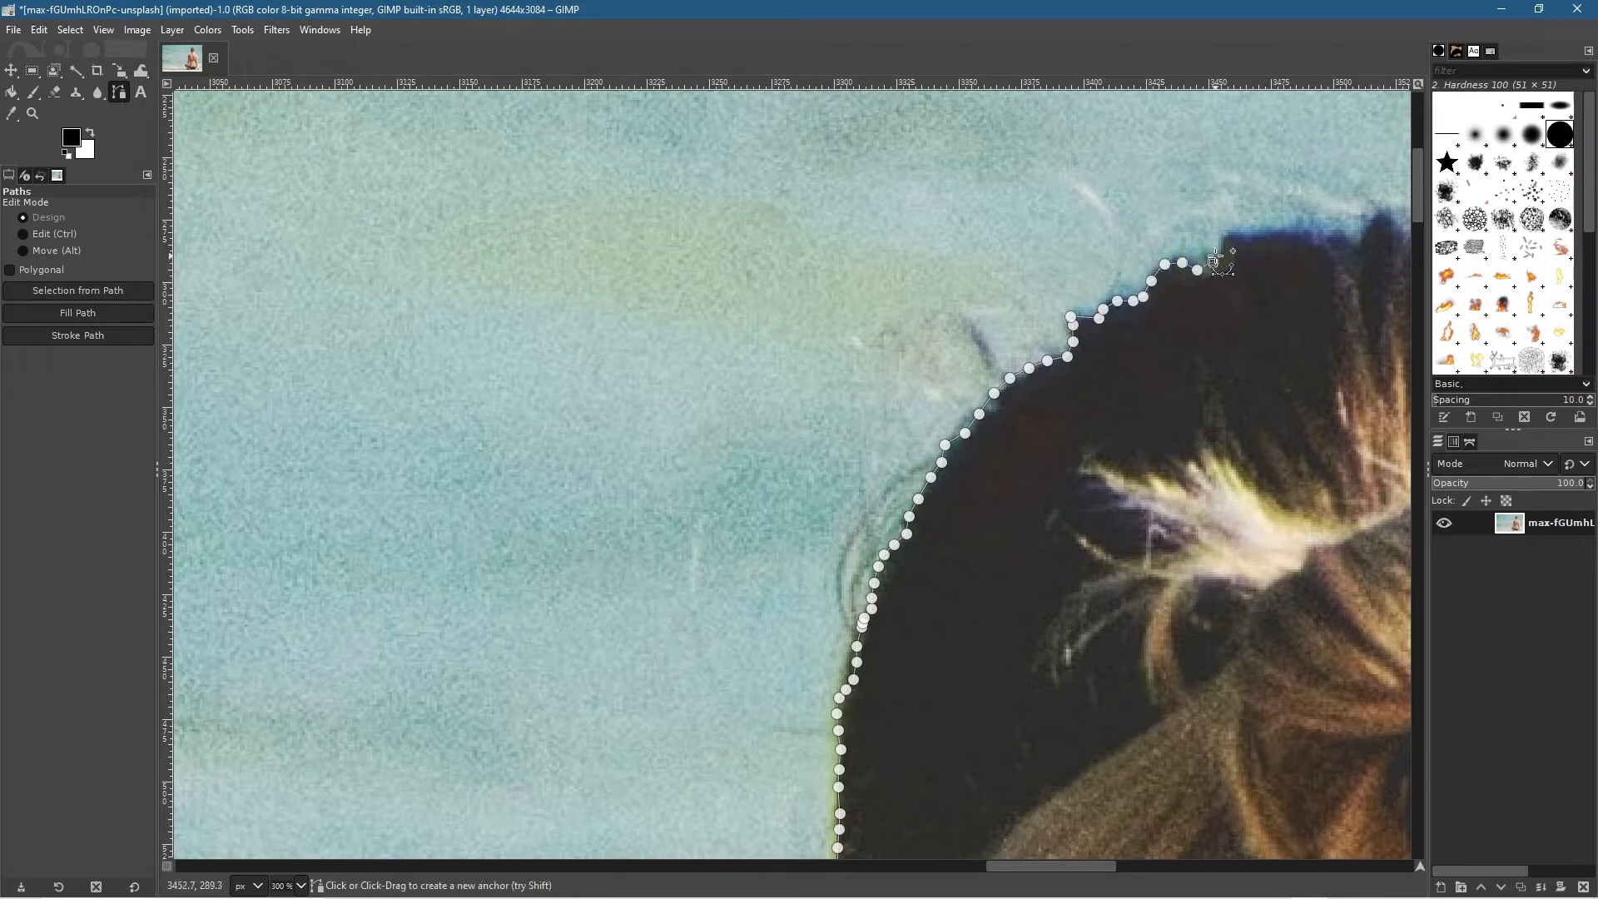
# Step: Carry the path up onto the flat section of the crown and along its upper edge
pyautogui.click(1229, 233)
pyautogui.click(1252, 235)
pyautogui.click(1285, 238)
pyautogui.click(1333, 248)
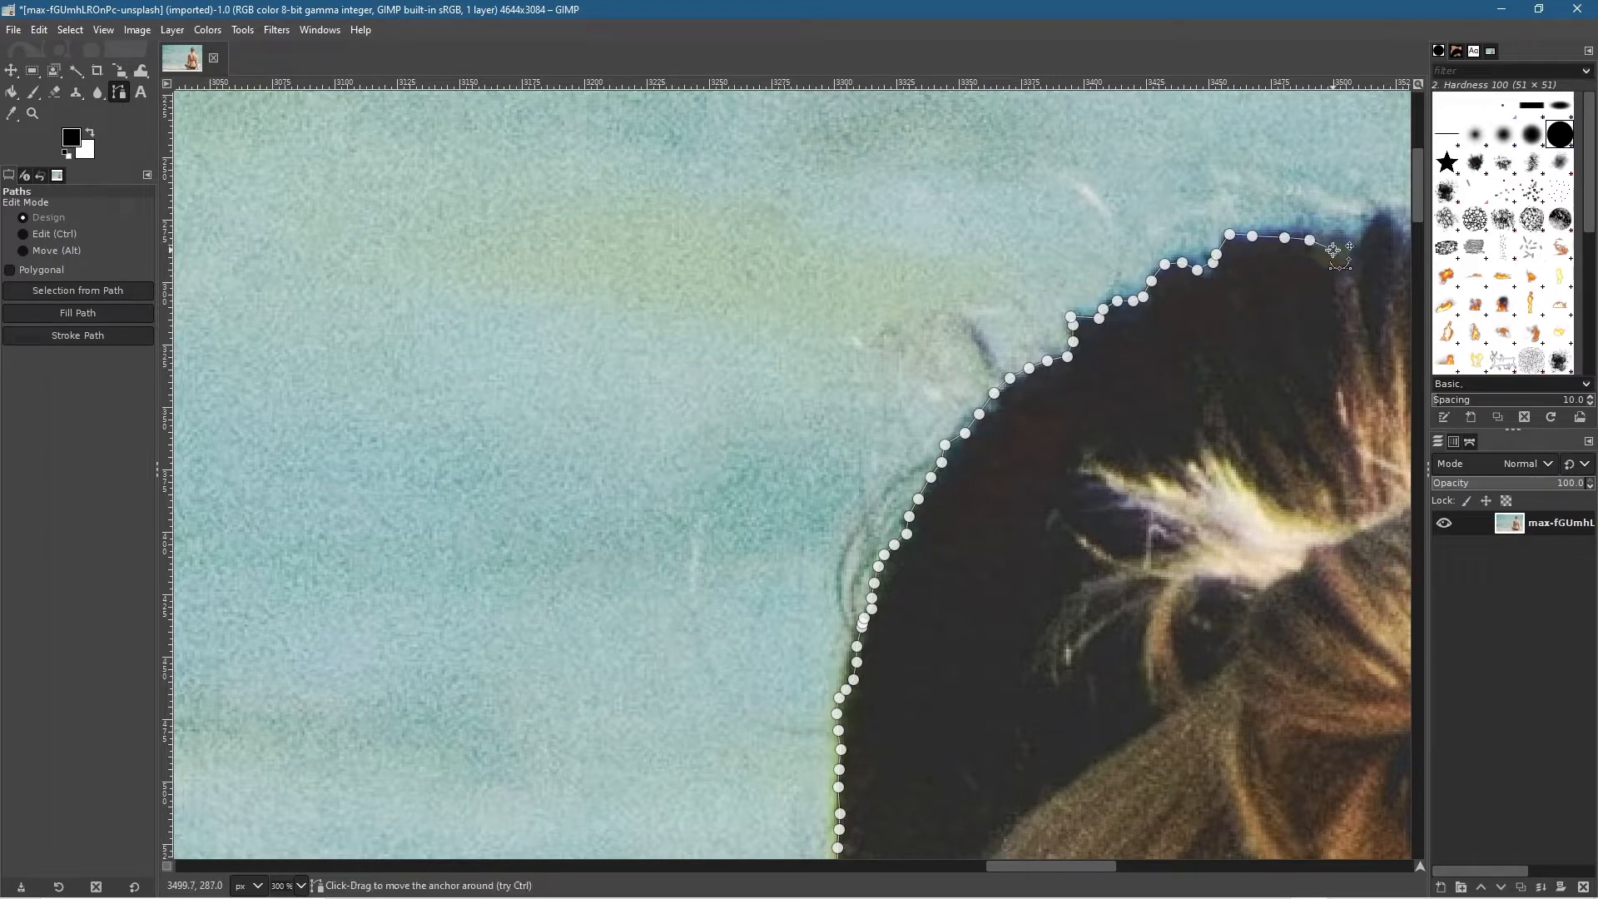
# Step: Reposition the last anchors on the flat section of the crown so they sit on the hair edge
pyautogui.scroll(3, 920, 589)
pyautogui.hscroll(-5, 921, 589)
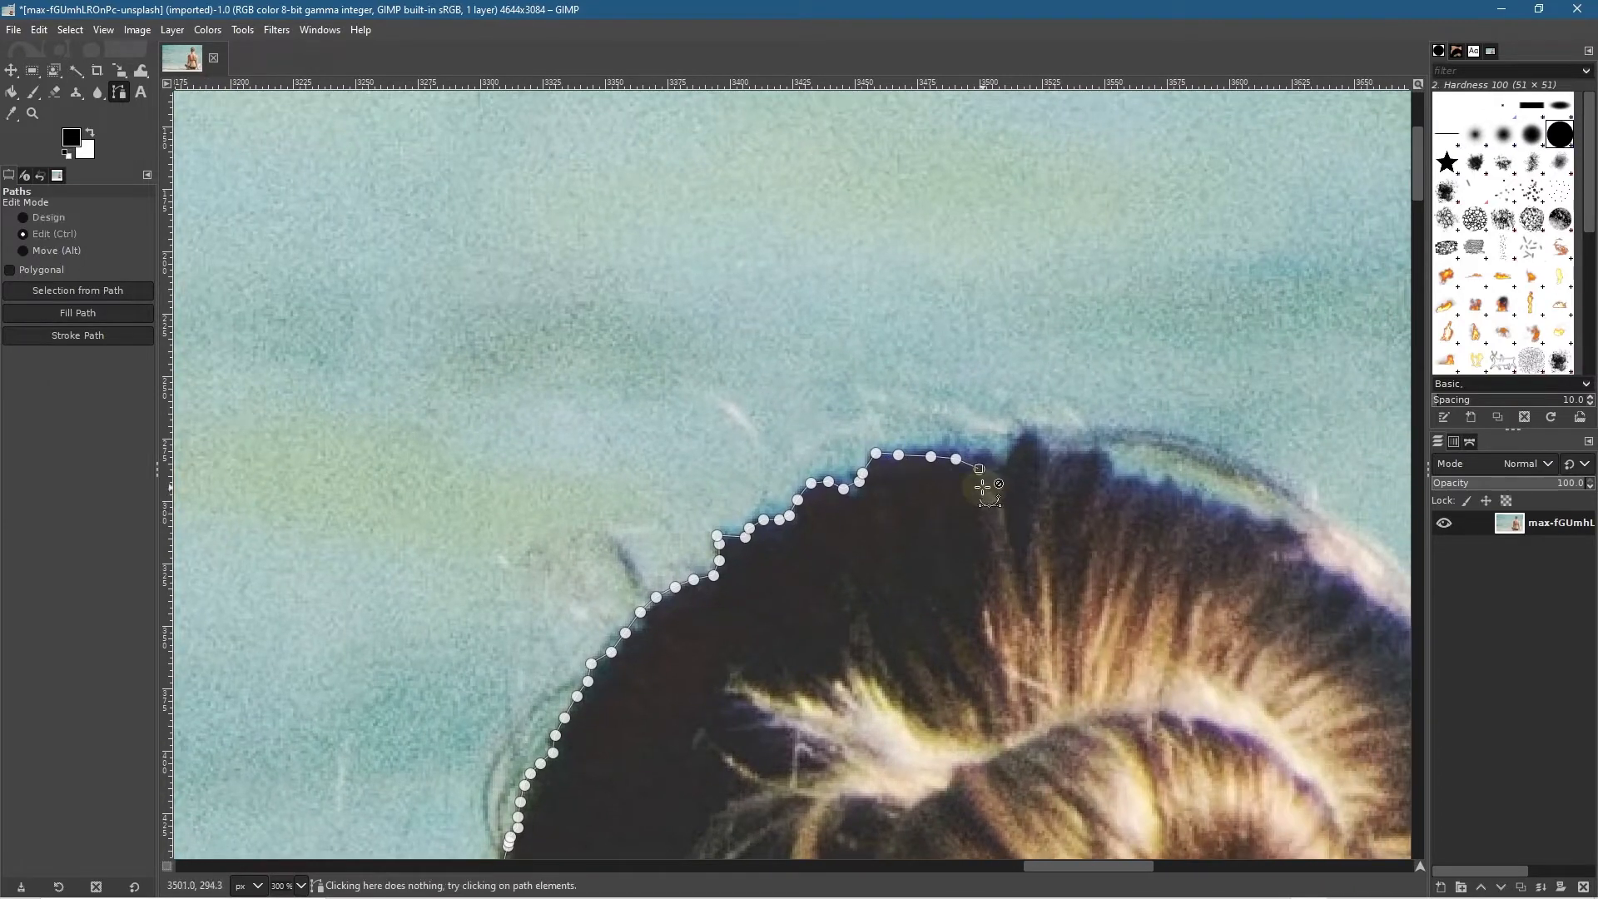
pyautogui.scroll(4, 983, 492)
pyautogui.click(888, 385)
pyautogui.moveTo(887, 385); pyautogui.dragTo(779, 370)
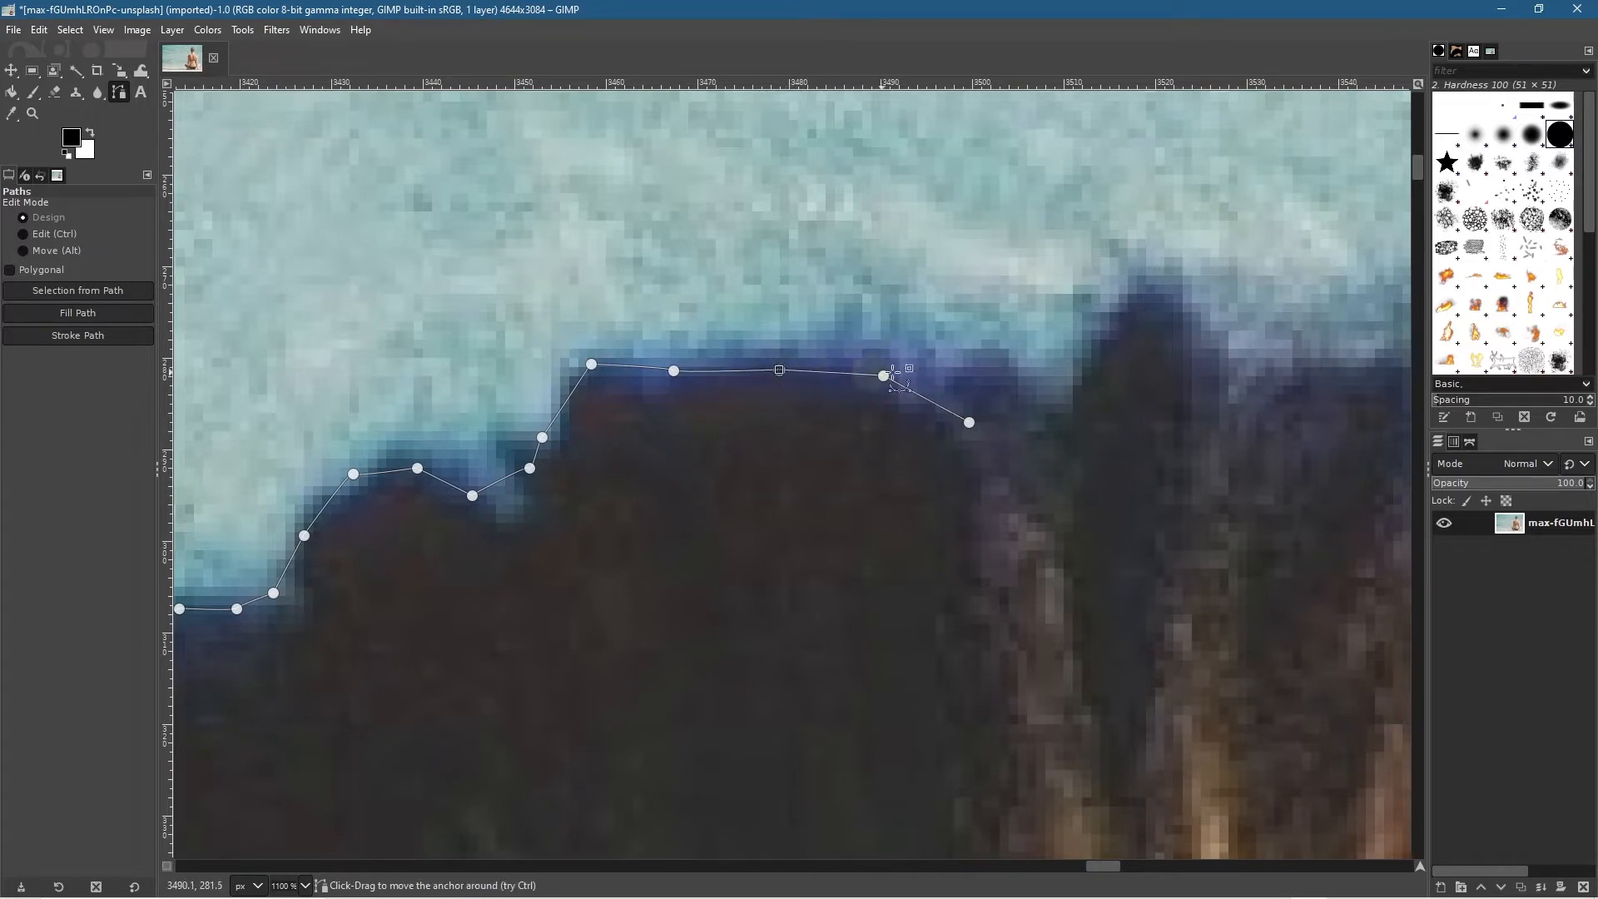
pyautogui.moveTo(969, 413); pyautogui.dragTo(963, 384)
pyautogui.hotkey('ctrl', 'z')
# Step: Trace the shallow dip in the crown and the rise to the peak of the small dark tuft
pyautogui.click(1001, 384)
pyautogui.click(1035, 394)
pyautogui.click(1060, 403)
pyautogui.click(1109, 324)
pyautogui.click(1149, 309)
# Step: Trace down the far side of the tuft onto the crown and lower the last anchor slightly onto the edge
pyautogui.click(1174, 317)
pyautogui.click(1212, 338)
pyautogui.click(1238, 360)
pyautogui.click(1301, 355)
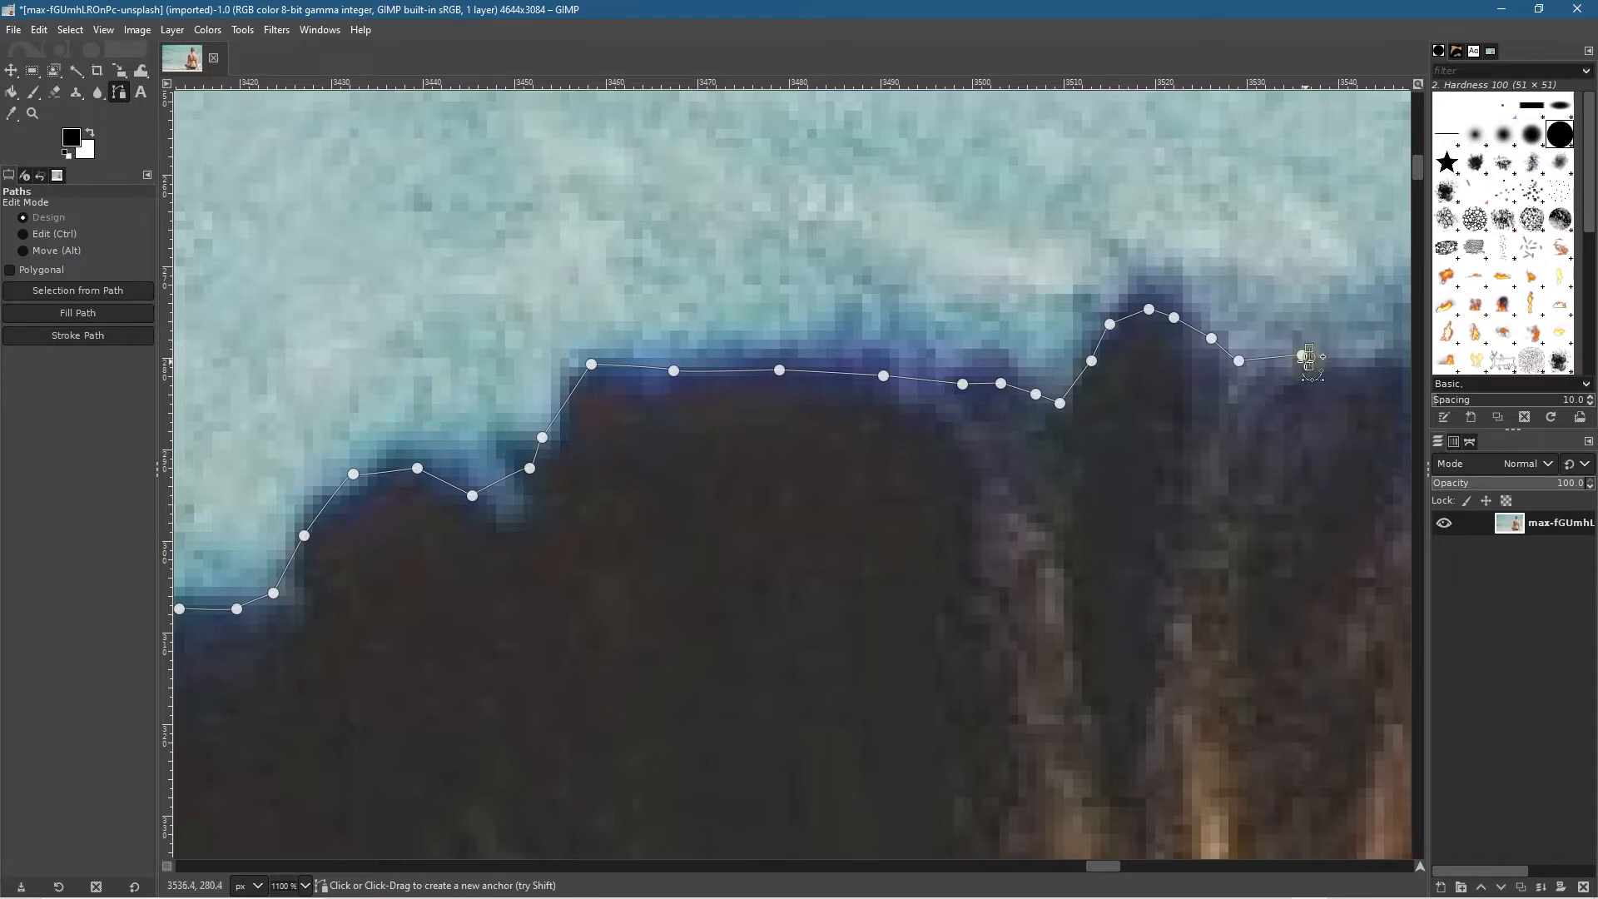
pyautogui.moveTo(1302, 356); pyautogui.dragTo(1305, 363)
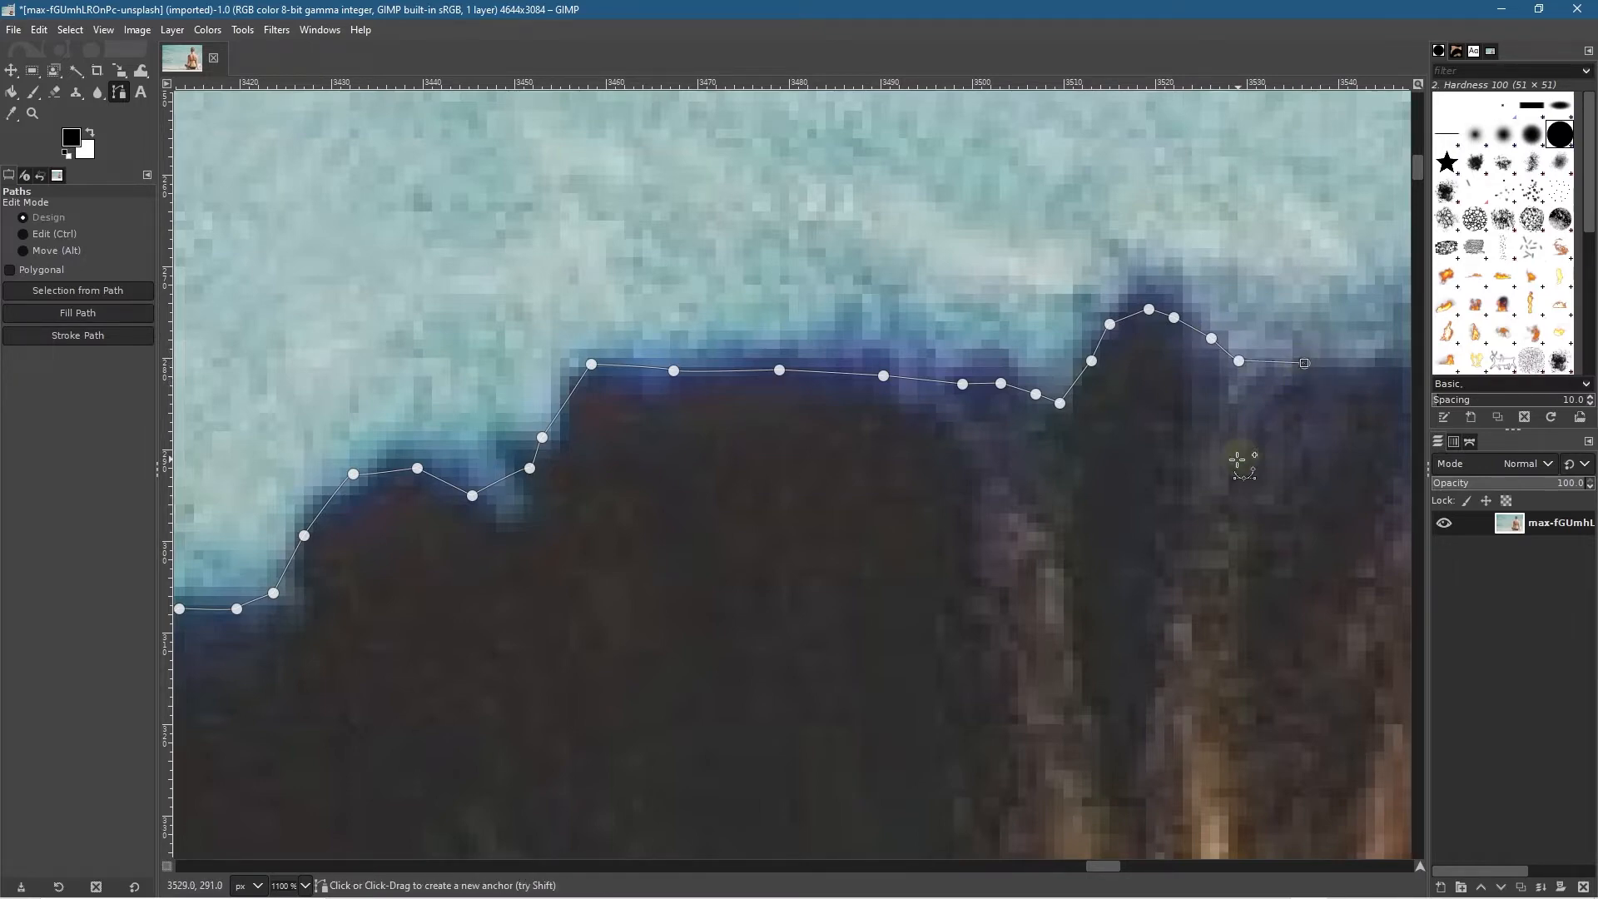
# Step: Extend the path along the crown to where the arched loose strand begins, moving a misplaced anchor onto the edge
pyautogui.keyDown('ctrl'); pyautogui.scroll(-7, 777, 547); pyautogui.keyUp('ctrl')
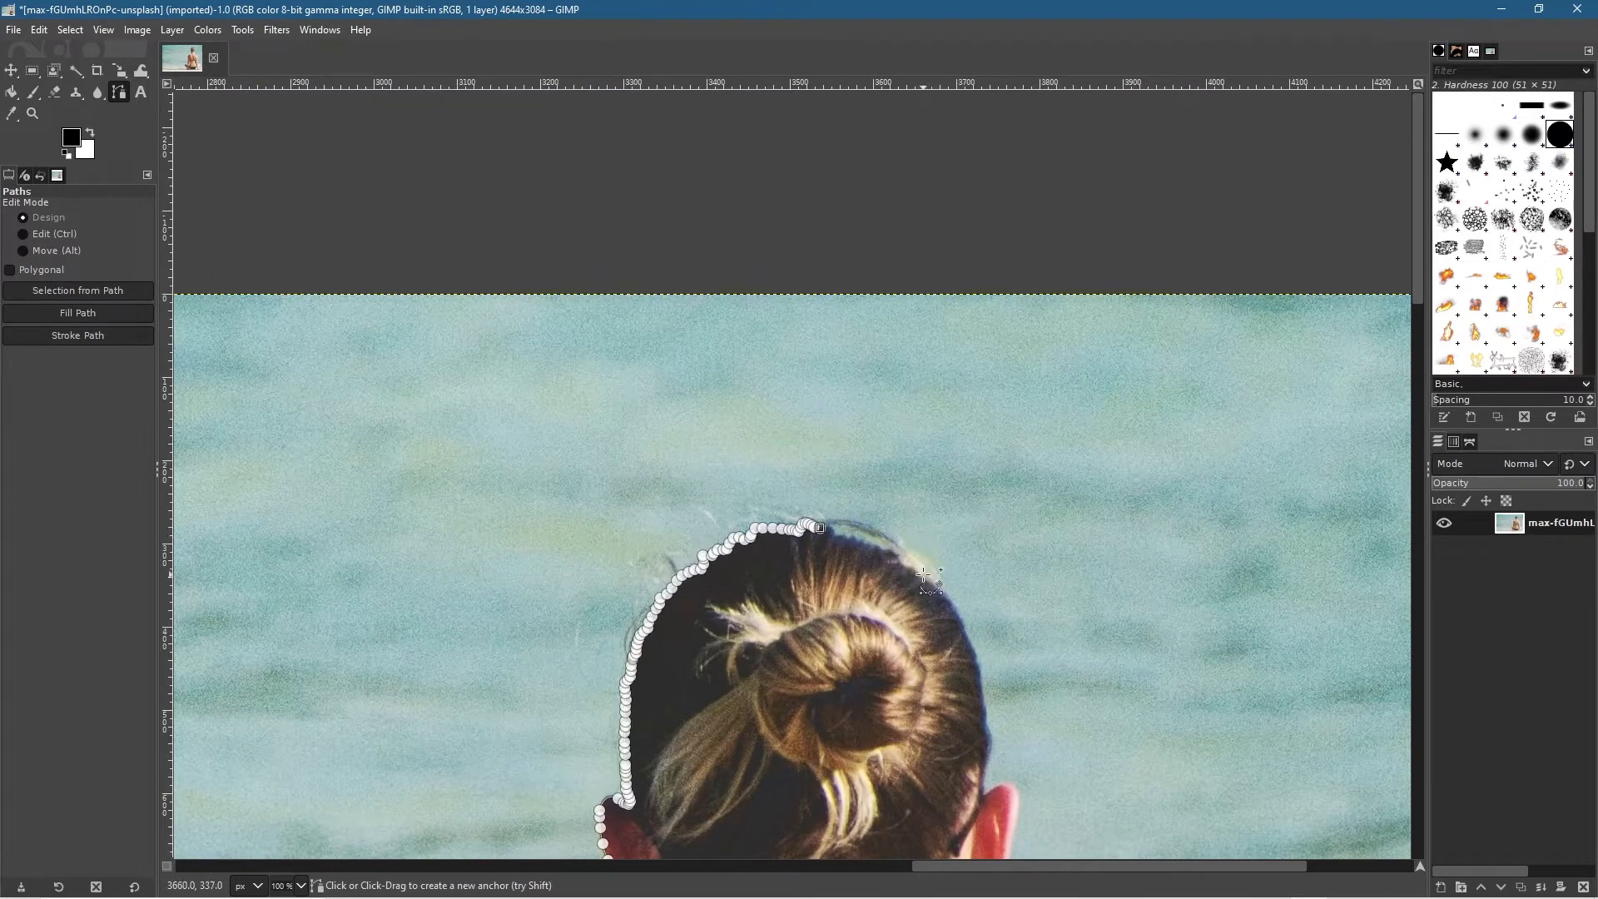
pyautogui.scroll(4, 924, 575)
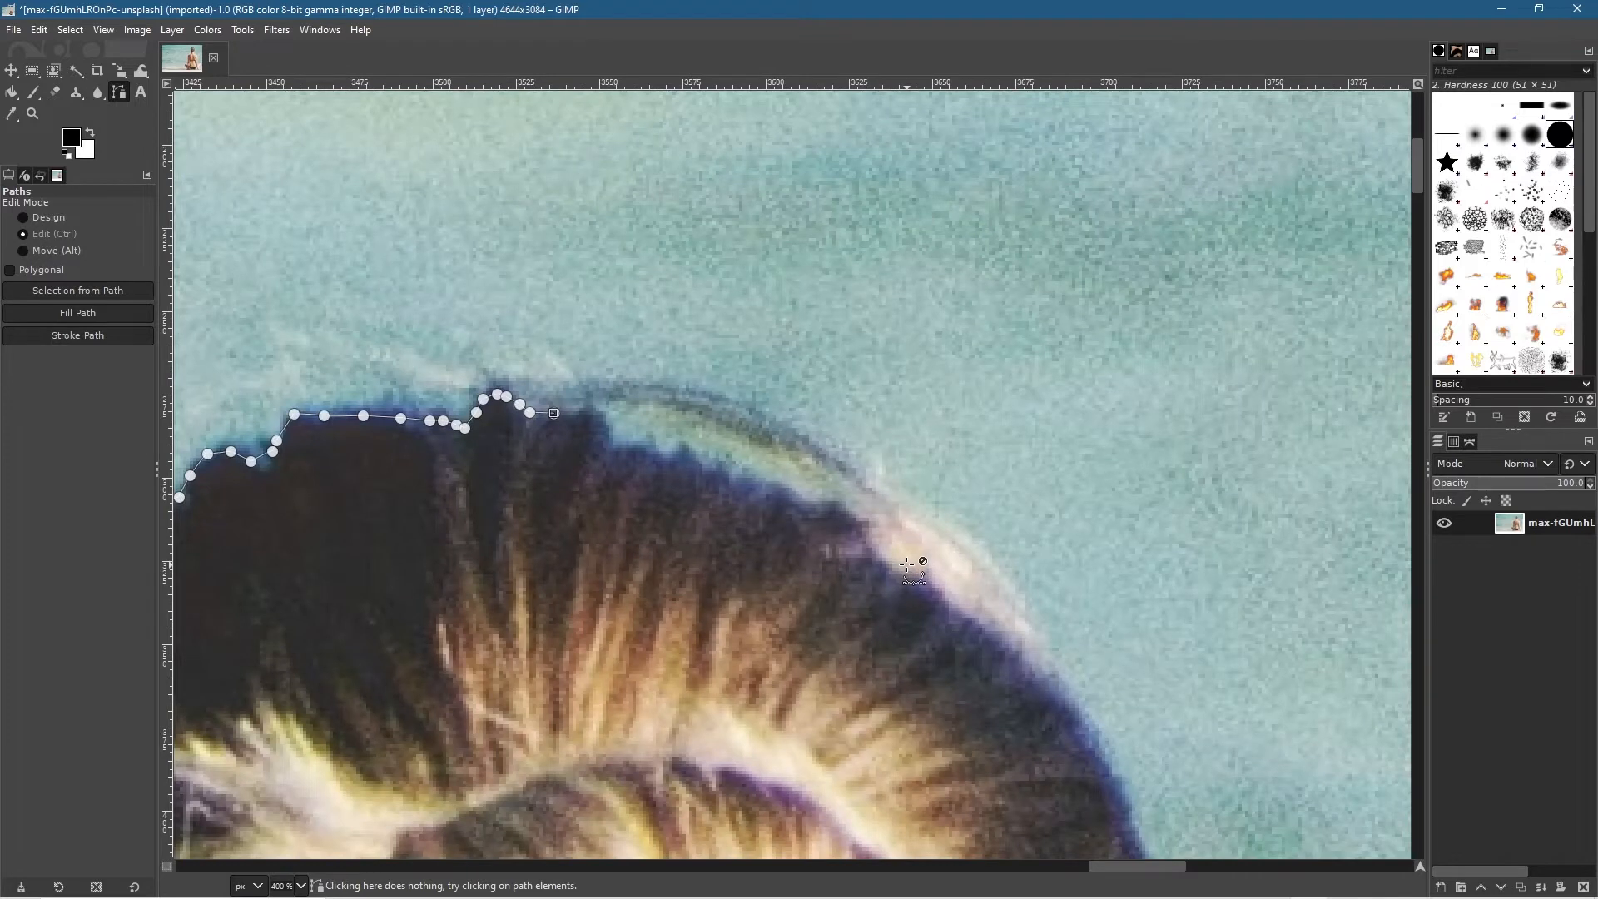
pyautogui.click(577, 420)
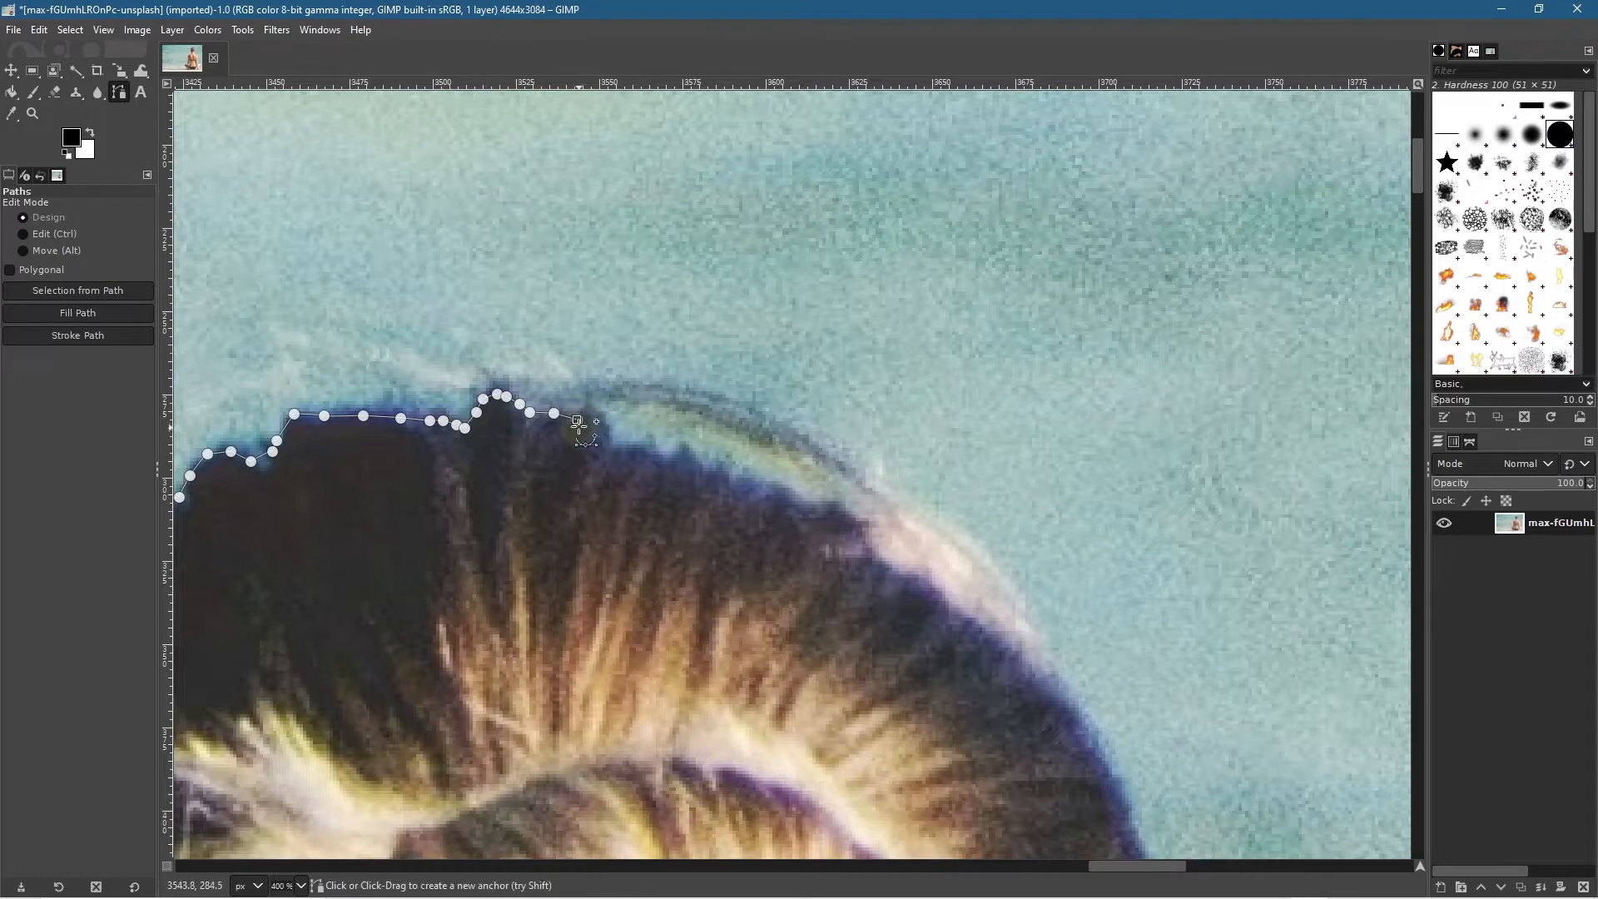
pyautogui.moveTo(577, 420); pyautogui.dragTo(583, 414)
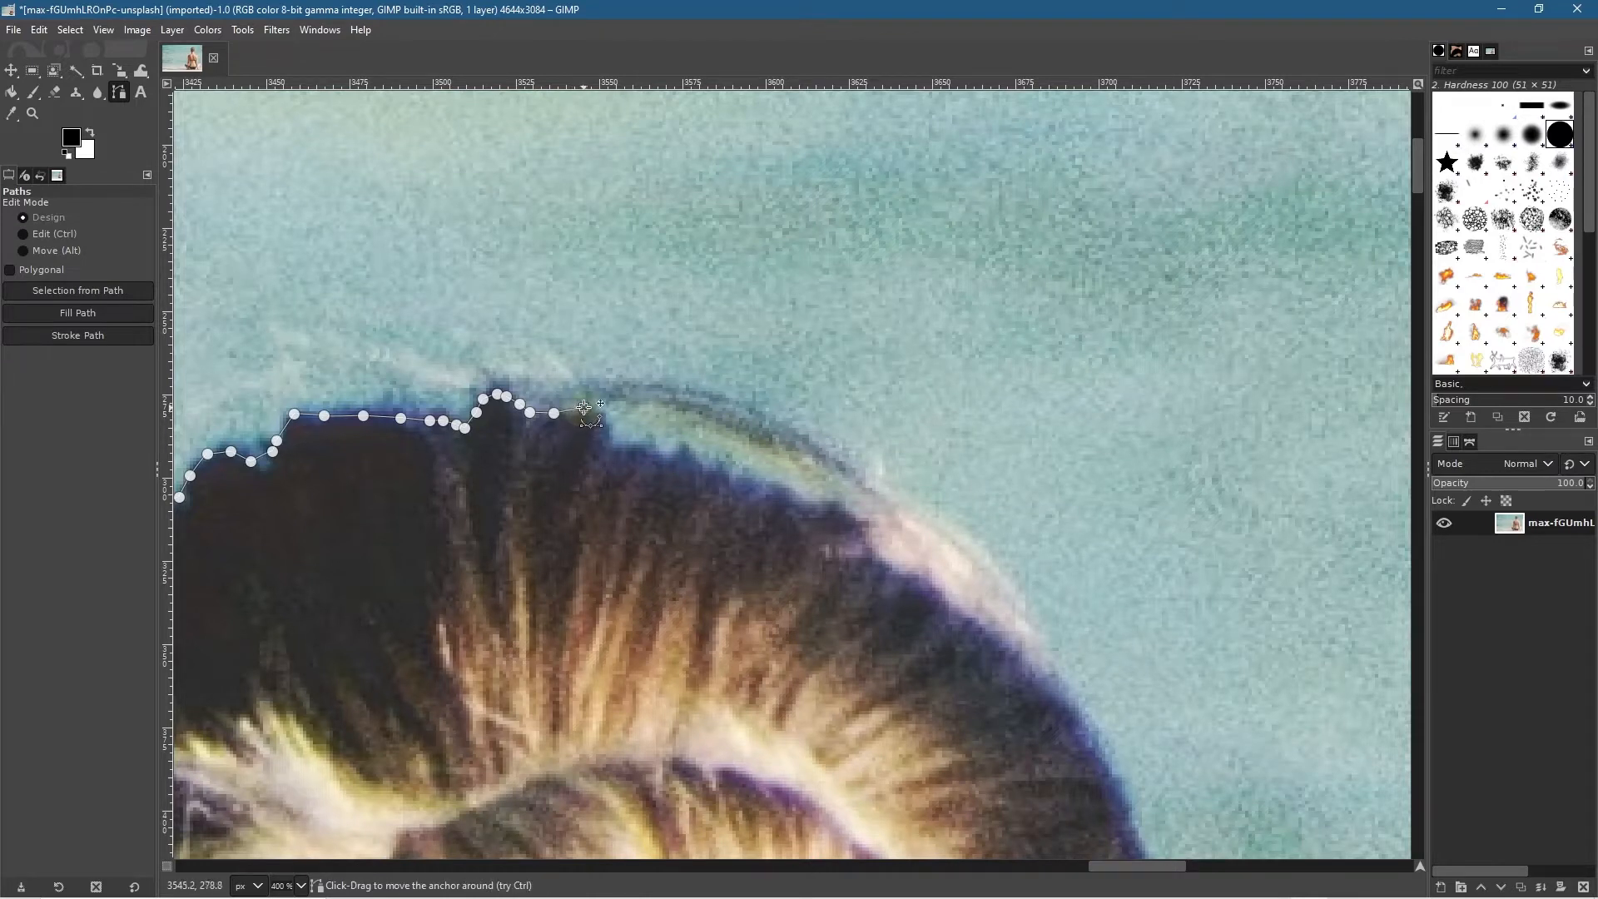
pyautogui.click(602, 415)
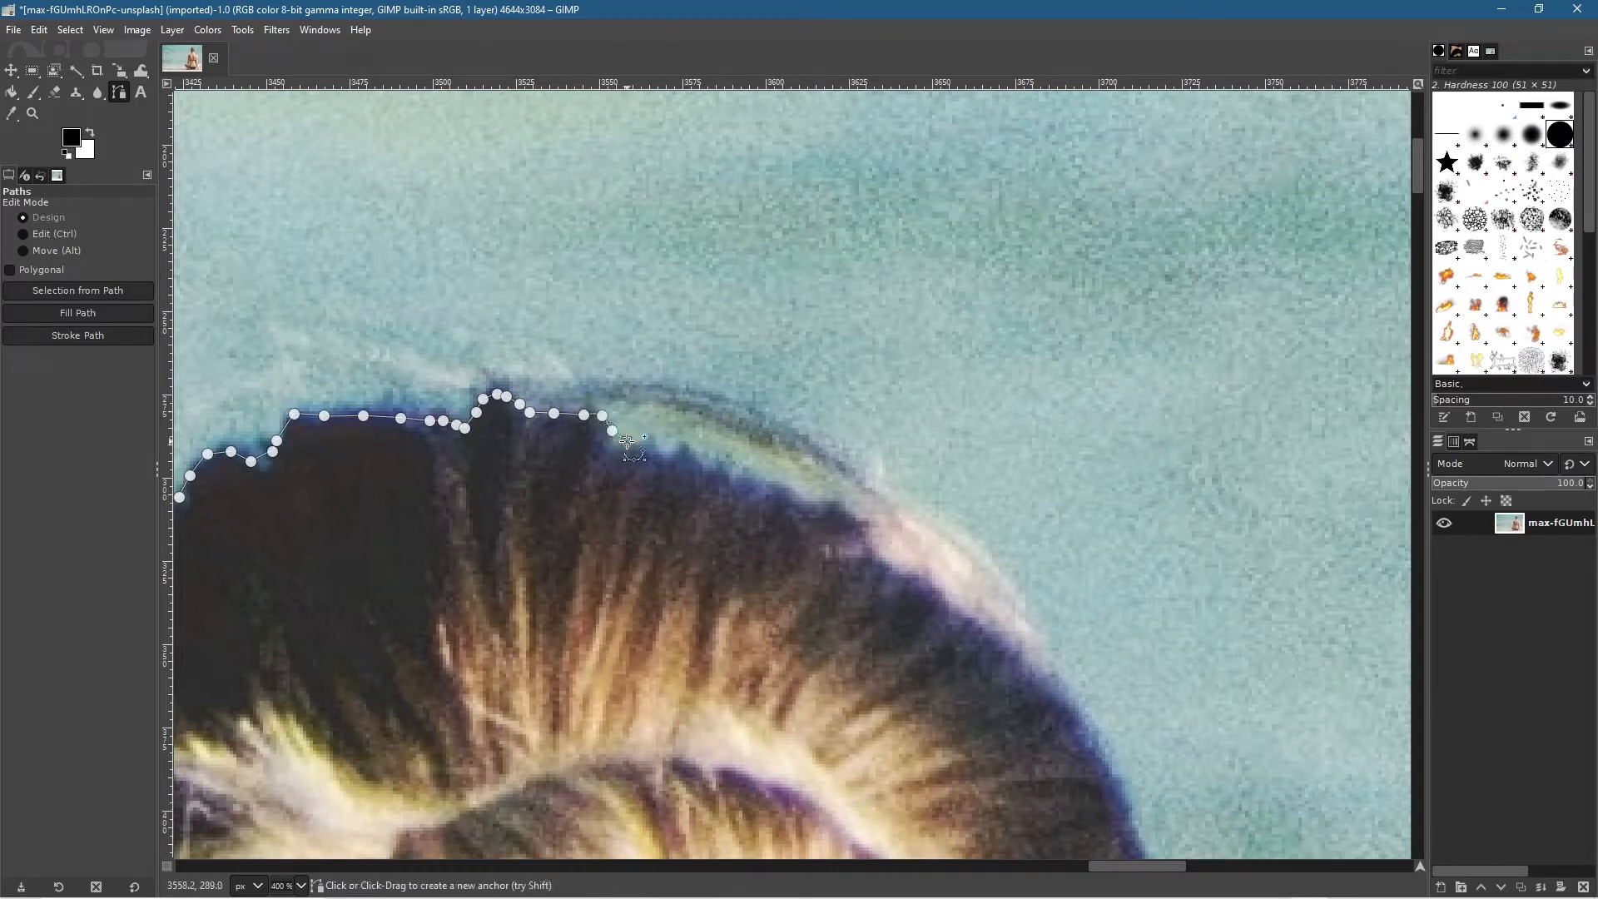
# Step: Trace the dark hair edge beneath the arched loose strand, keeping the strand outside the path
pyautogui.click(646, 442)
pyautogui.click(669, 451)
pyautogui.click(690, 445)
pyautogui.click(699, 453)
pyautogui.click(776, 482)
pyautogui.click(795, 498)
# Step: Continue the path down the hair edge to the start of the pale strands on the head's upper-right curve
pyautogui.click(812, 503)
pyautogui.click(844, 507)
pyautogui.click(858, 525)
pyautogui.click(874, 538)
pyautogui.click(879, 550)
pyautogui.click(899, 565)
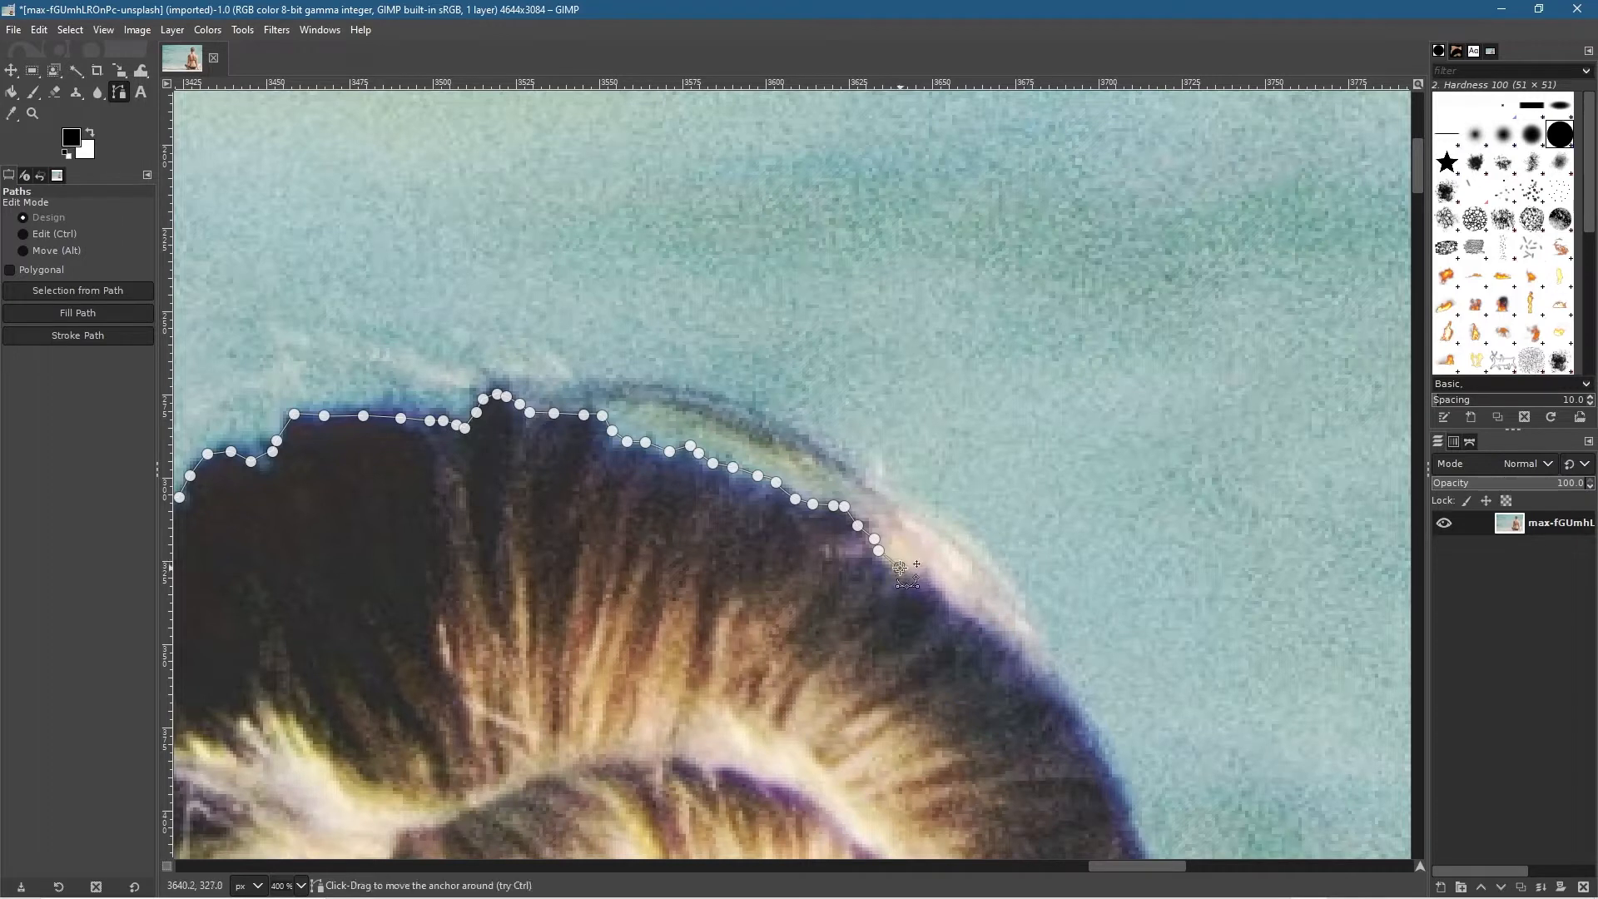
# Step: Trace the dark edge beneath the pale strands, leaving the bright hair outside the path
pyautogui.click(893, 566)
pyautogui.click(909, 571)
pyautogui.click(927, 577)
pyautogui.click(941, 596)
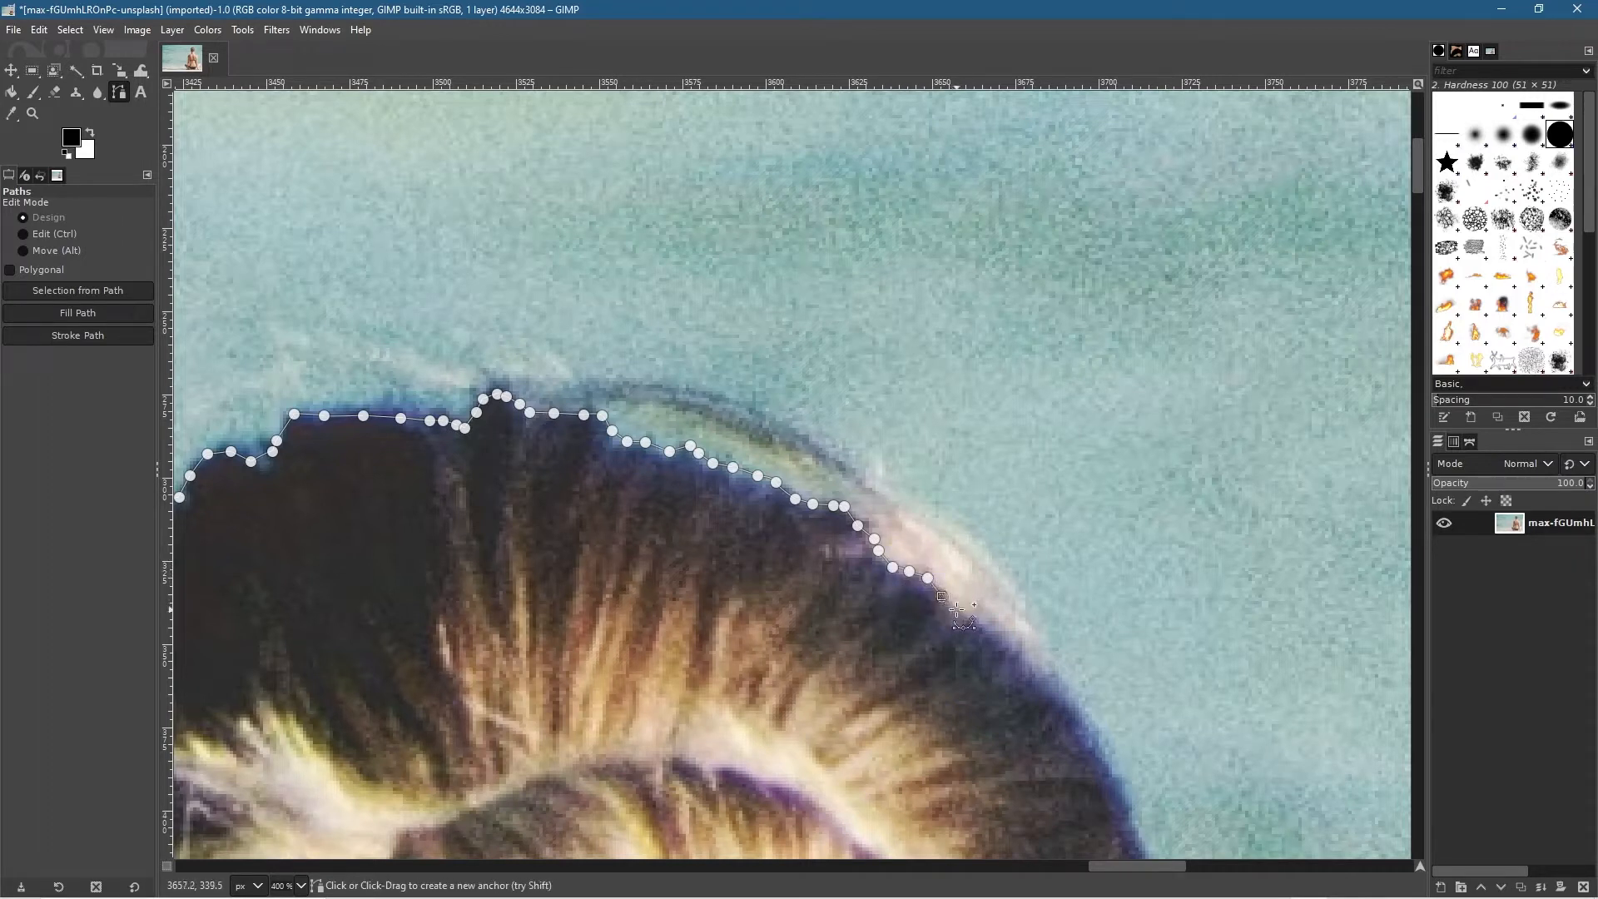
pyautogui.click(973, 623)
pyautogui.click(993, 636)
pyautogui.click(1008, 649)
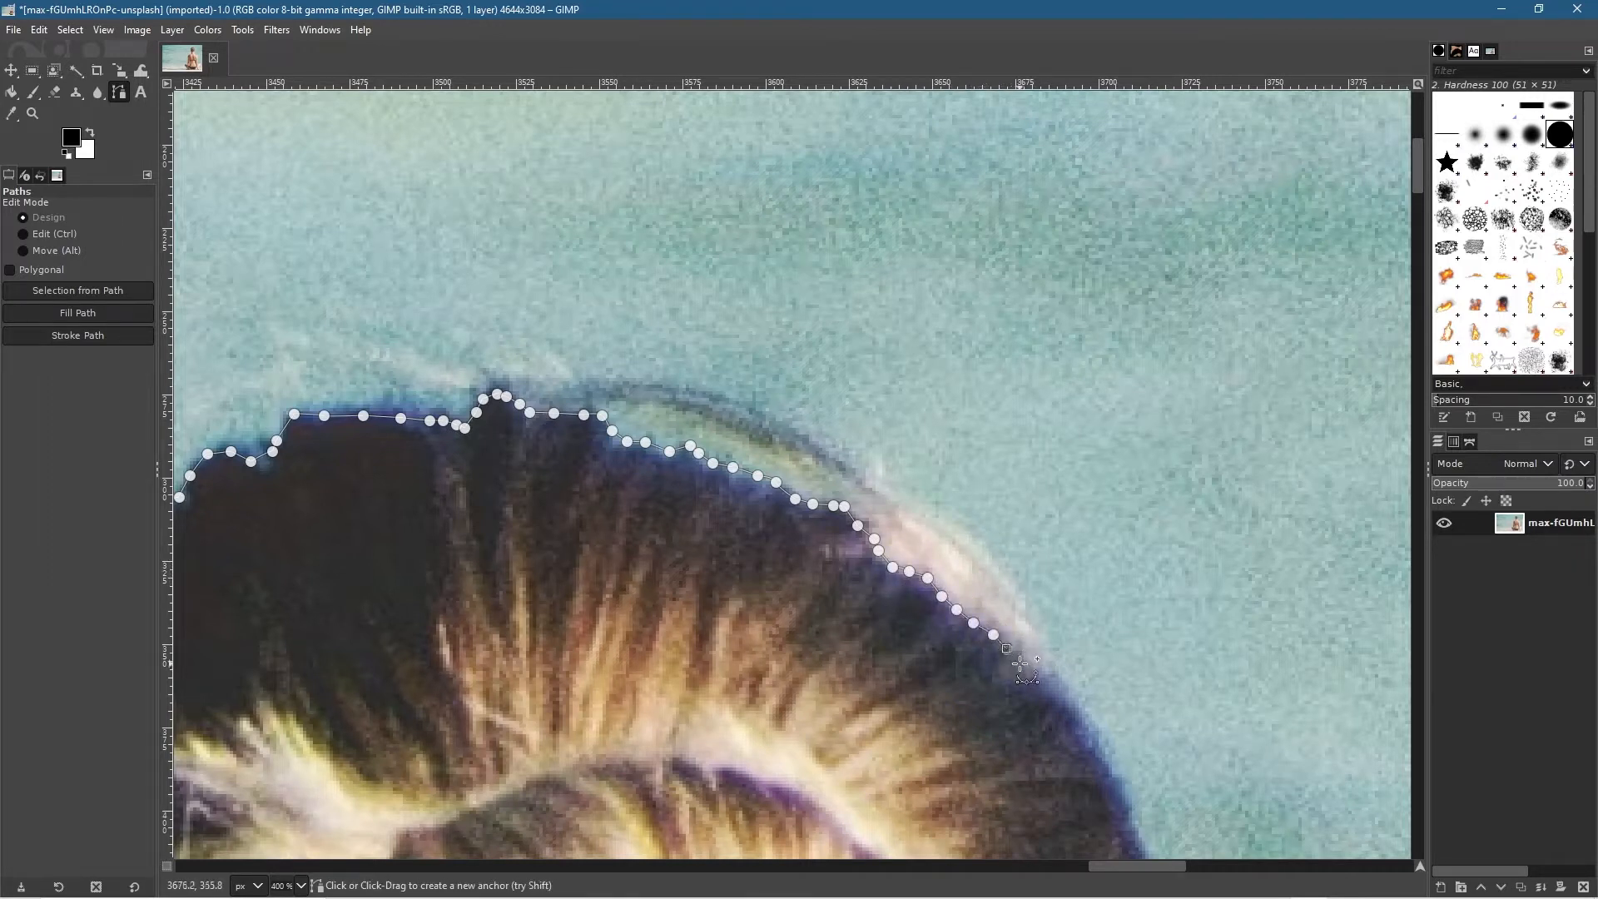
# Step: Trace the upper-right curve of the head from the end of the pale strands downward
pyautogui.click(1021, 664)
pyautogui.click(1044, 685)
pyautogui.click(1064, 718)
pyautogui.click(1082, 742)
pyautogui.click(1094, 762)
# Step: Extend the path down the curved right side of the hair, keeping the anchors inside the blue fringe
pyautogui.moveTo(1112, 801); pyautogui.dragTo(937, 458)
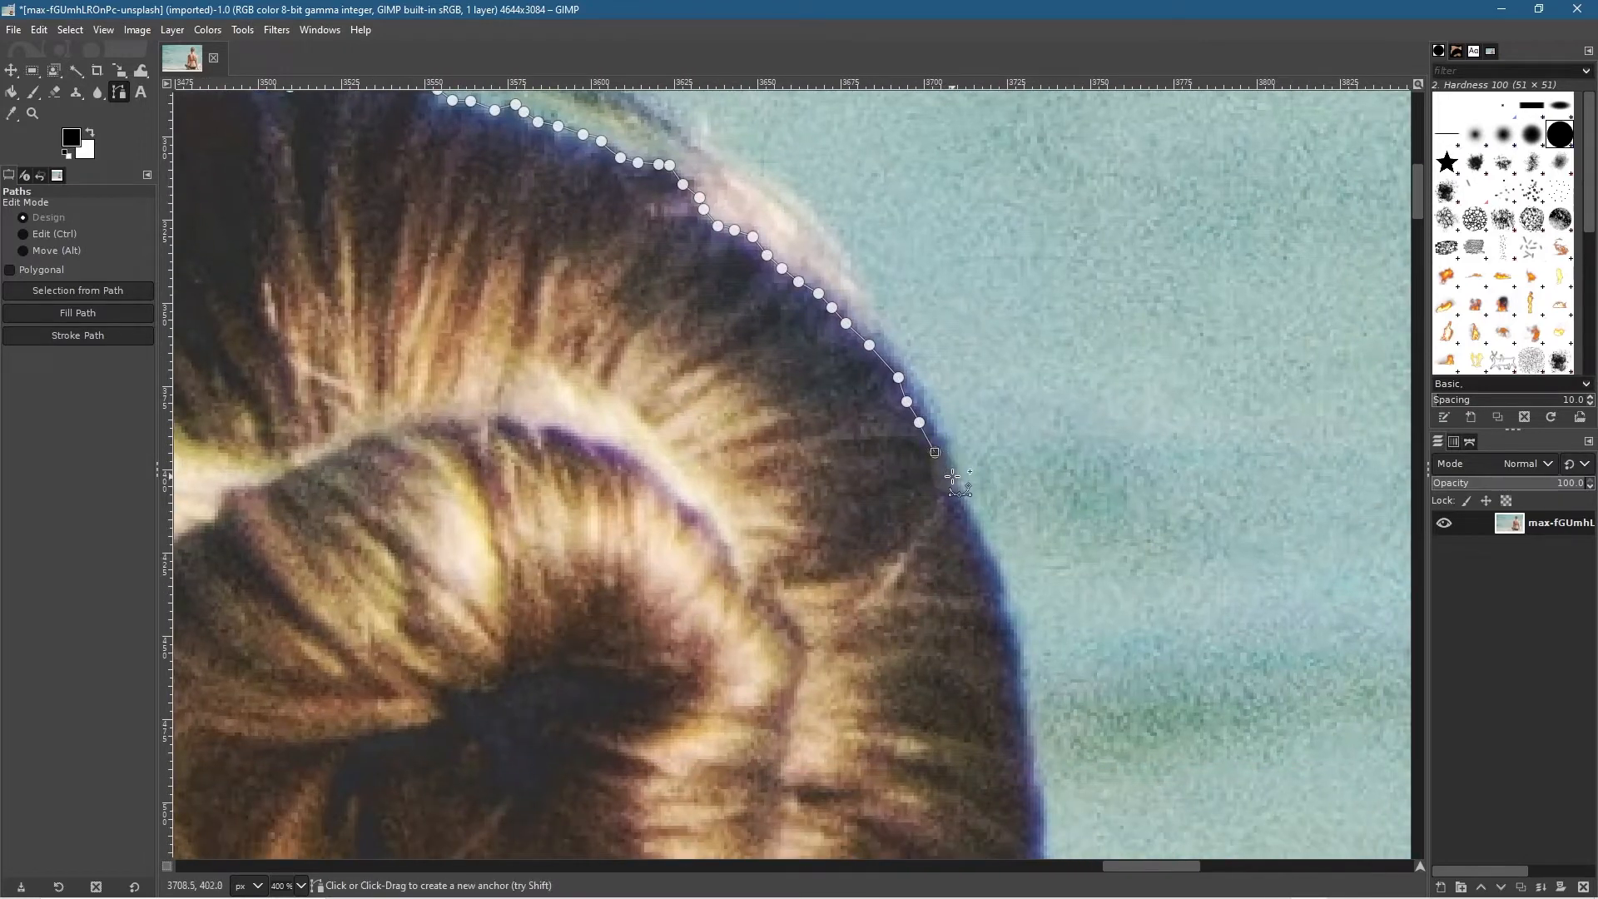
pyautogui.click(949, 479)
pyautogui.click(960, 508)
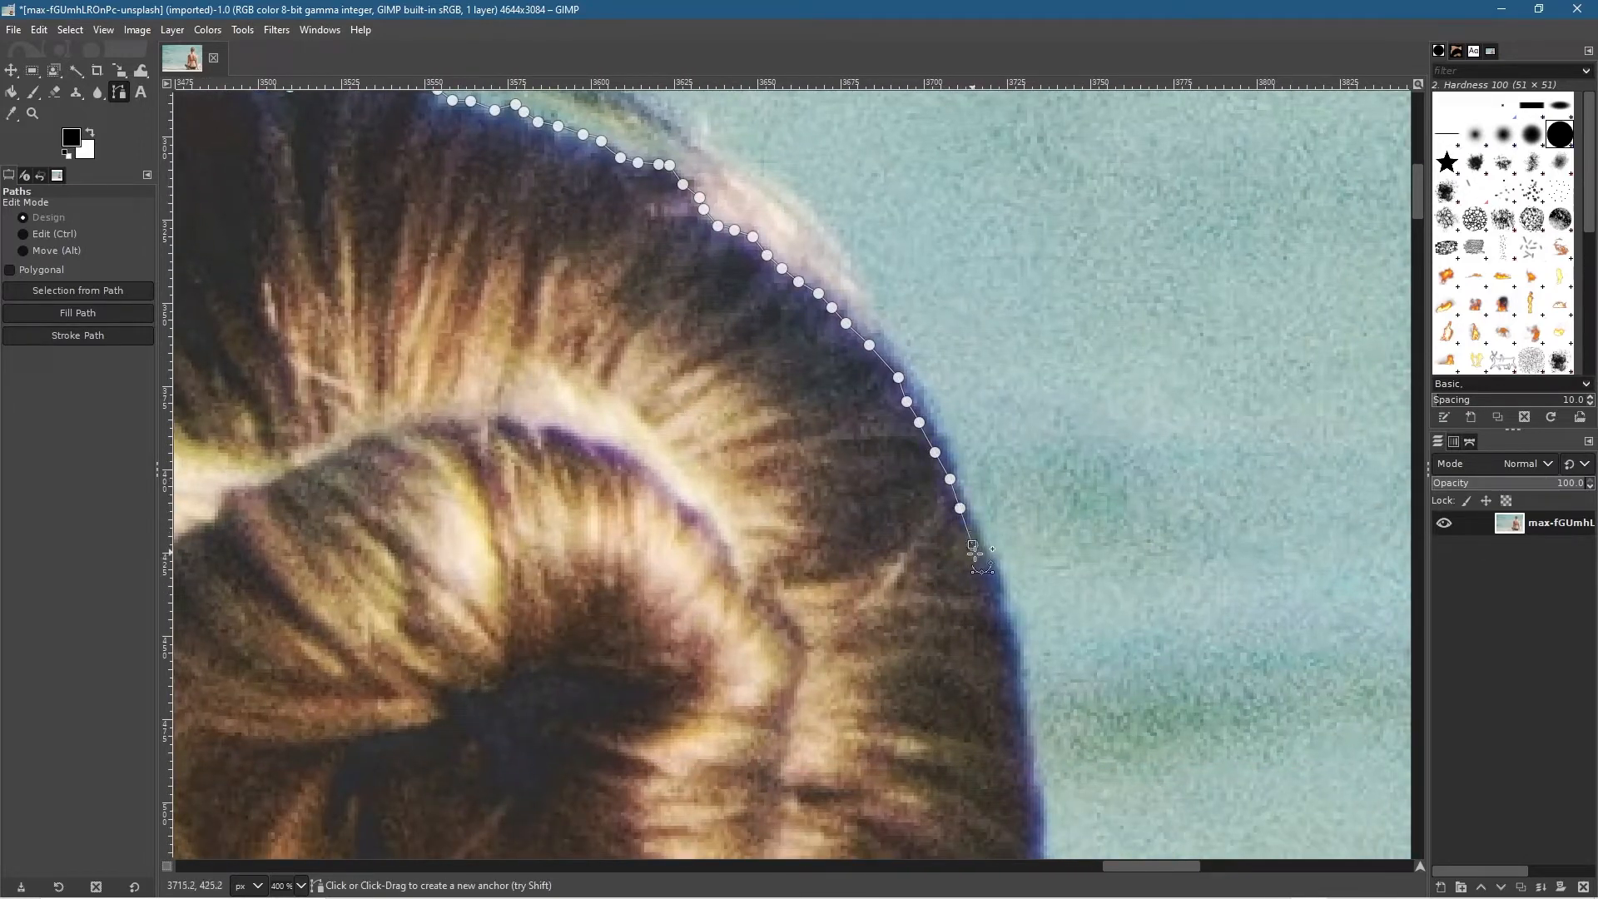
pyautogui.click(973, 544)
pyautogui.click(985, 568)
pyautogui.click(996, 602)
pyautogui.click(1004, 642)
pyautogui.click(1011, 676)
pyautogui.click(1012, 718)
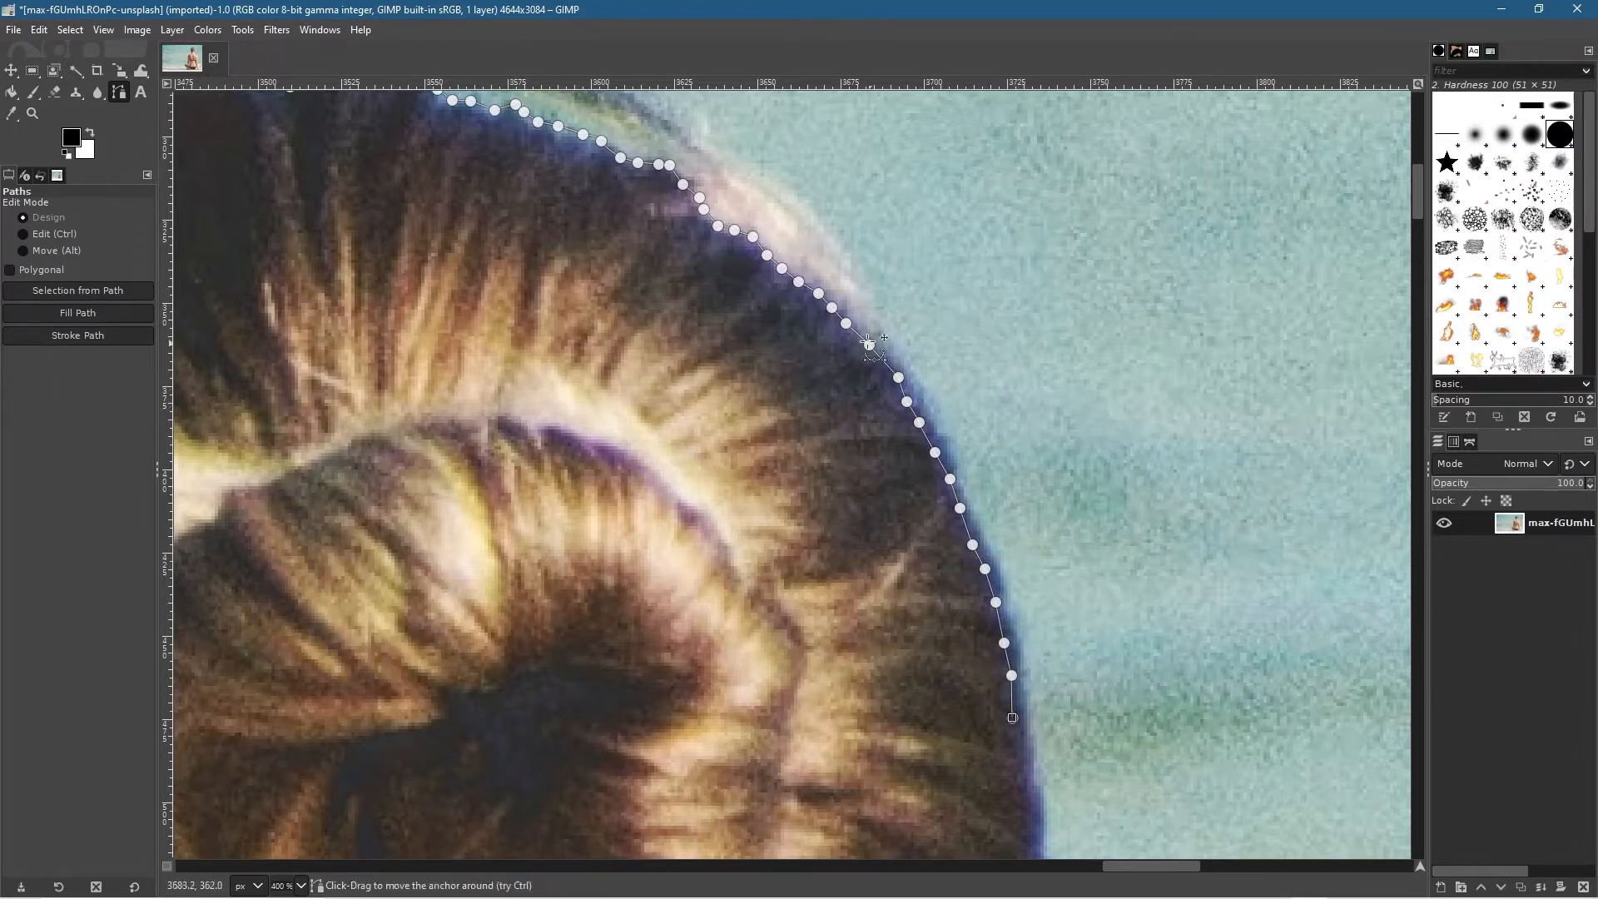
# Step: Trace the nearly straight right side of the hair down to just above the outward bulge, staying inside the blue fringe
pyautogui.scroll(3, 967, 621)
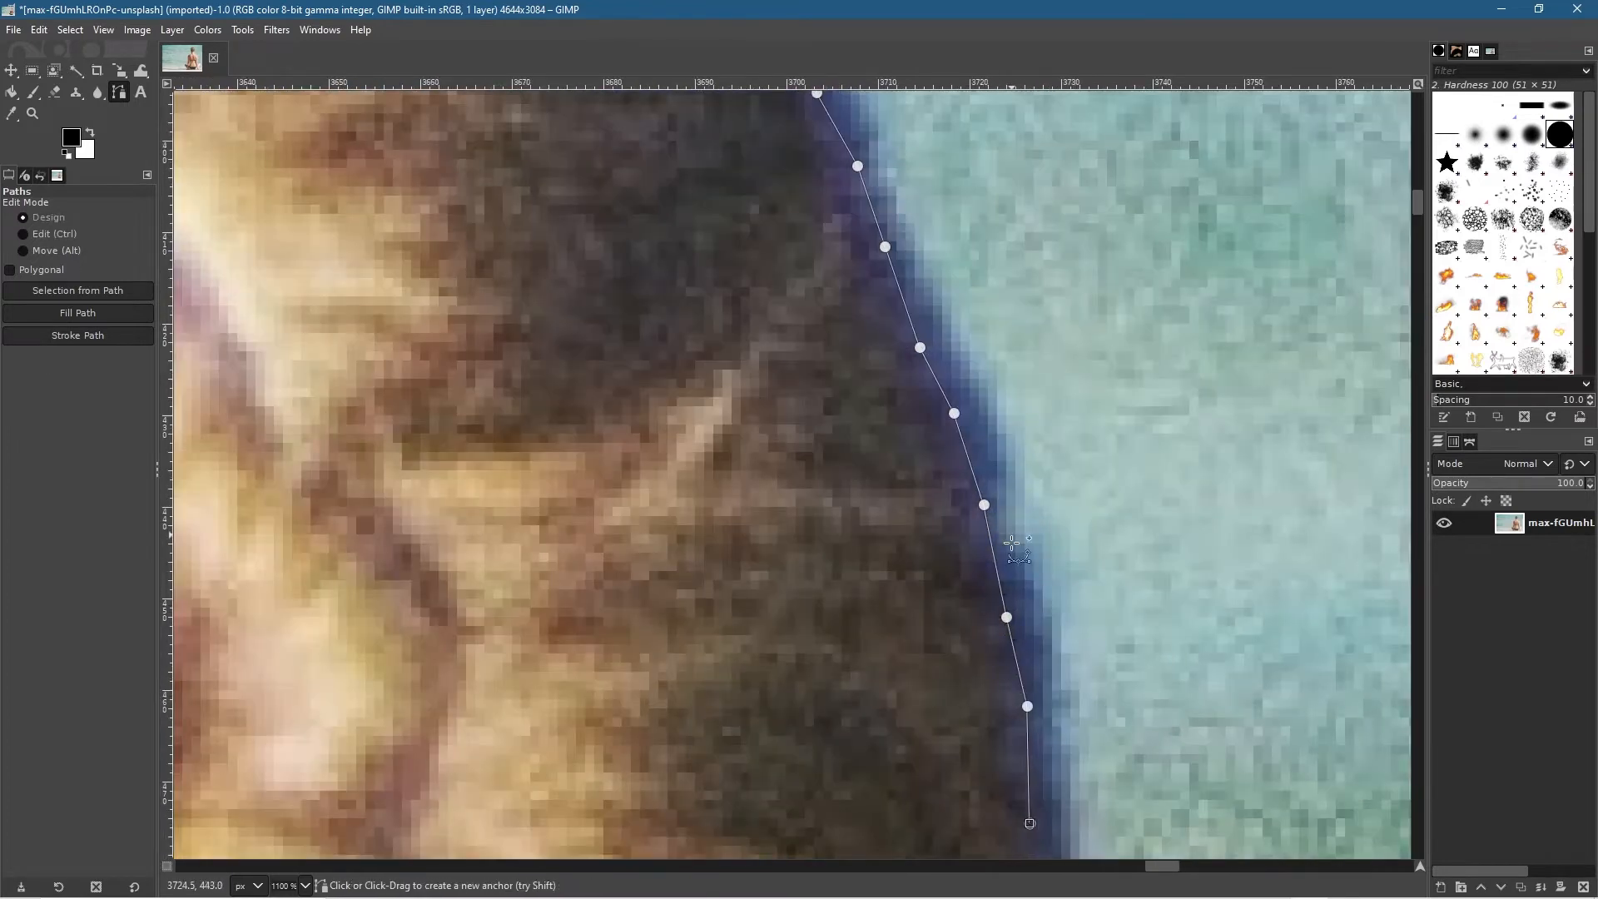
pyautogui.scroll(-6, 1014, 622)
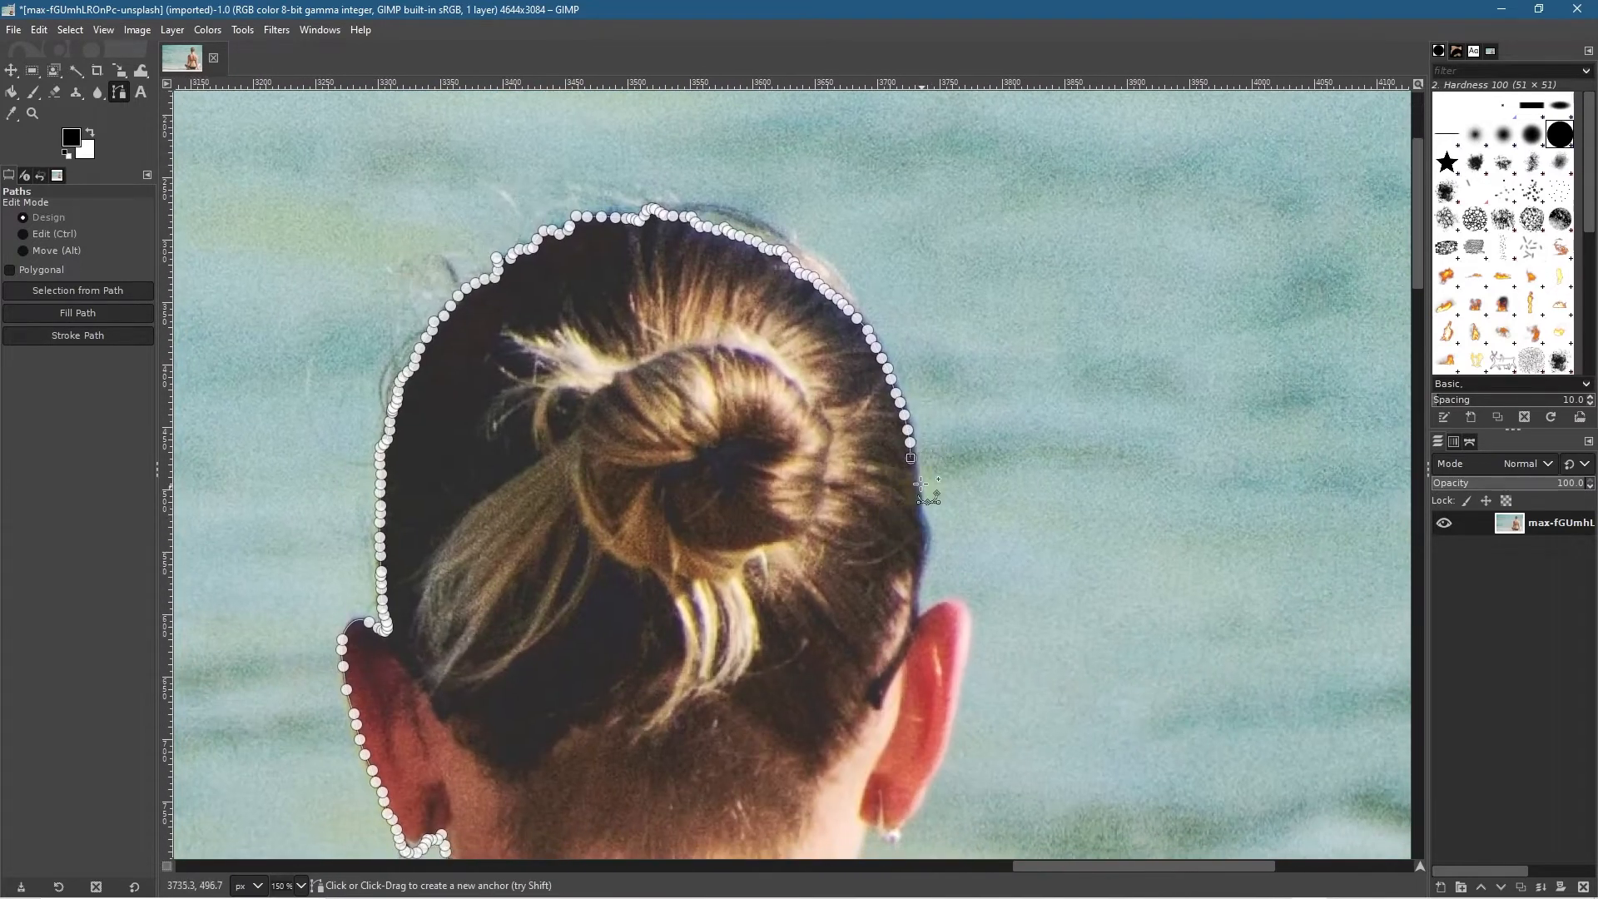
pyautogui.scroll(6, 916, 466)
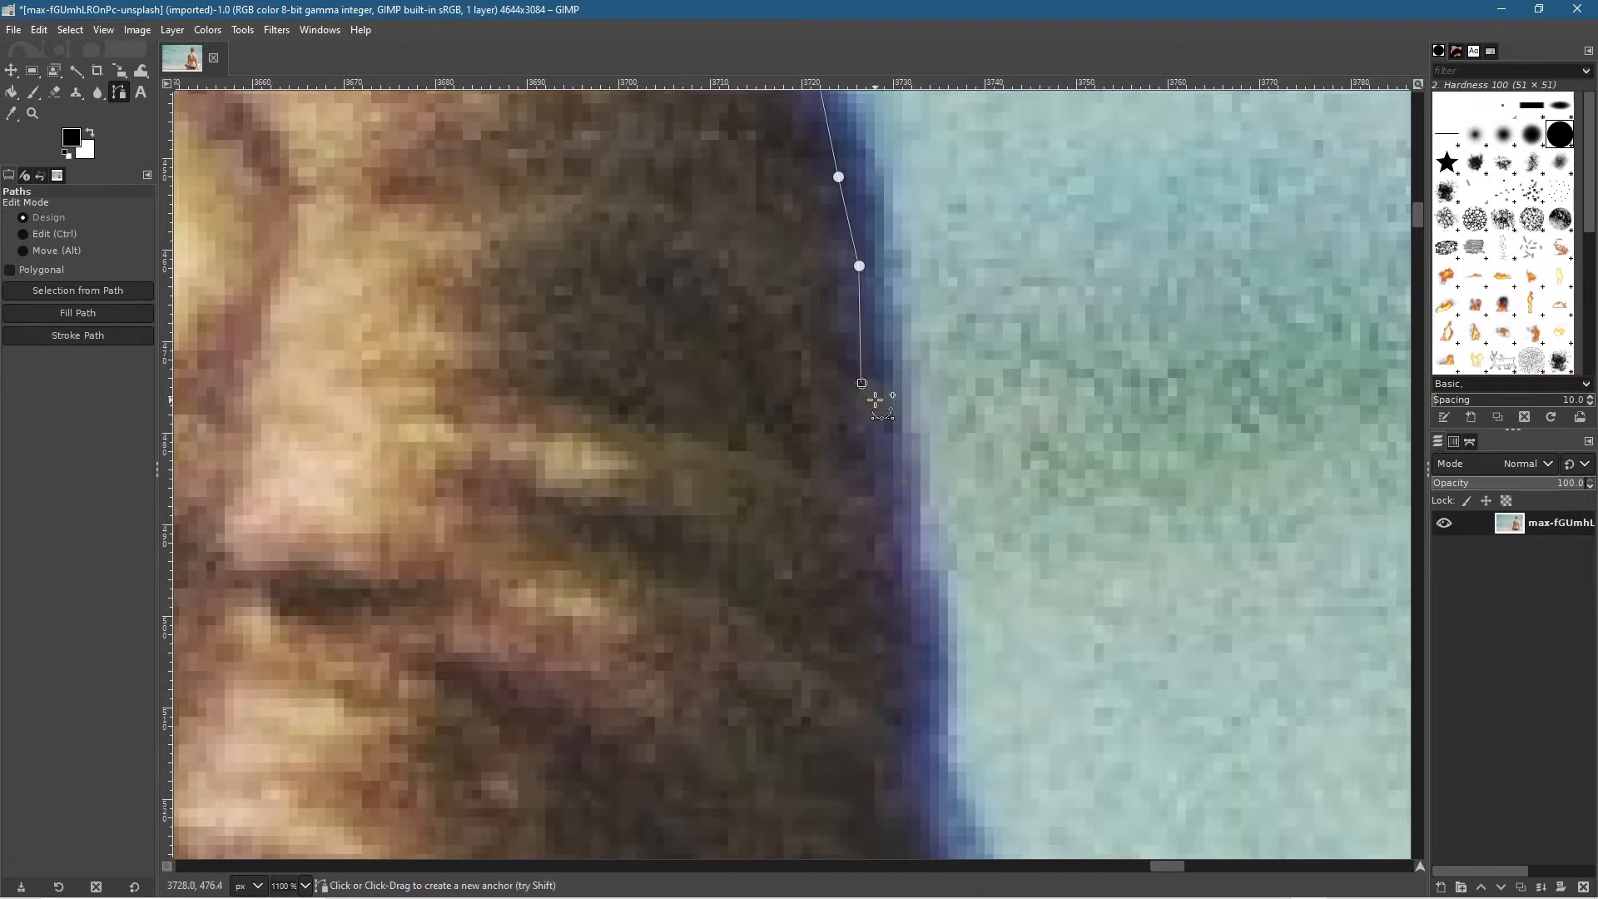
pyautogui.click(872, 427)
pyautogui.click(879, 487)
pyautogui.click(883, 536)
pyautogui.click(877, 597)
pyautogui.click(879, 633)
pyautogui.click(880, 683)
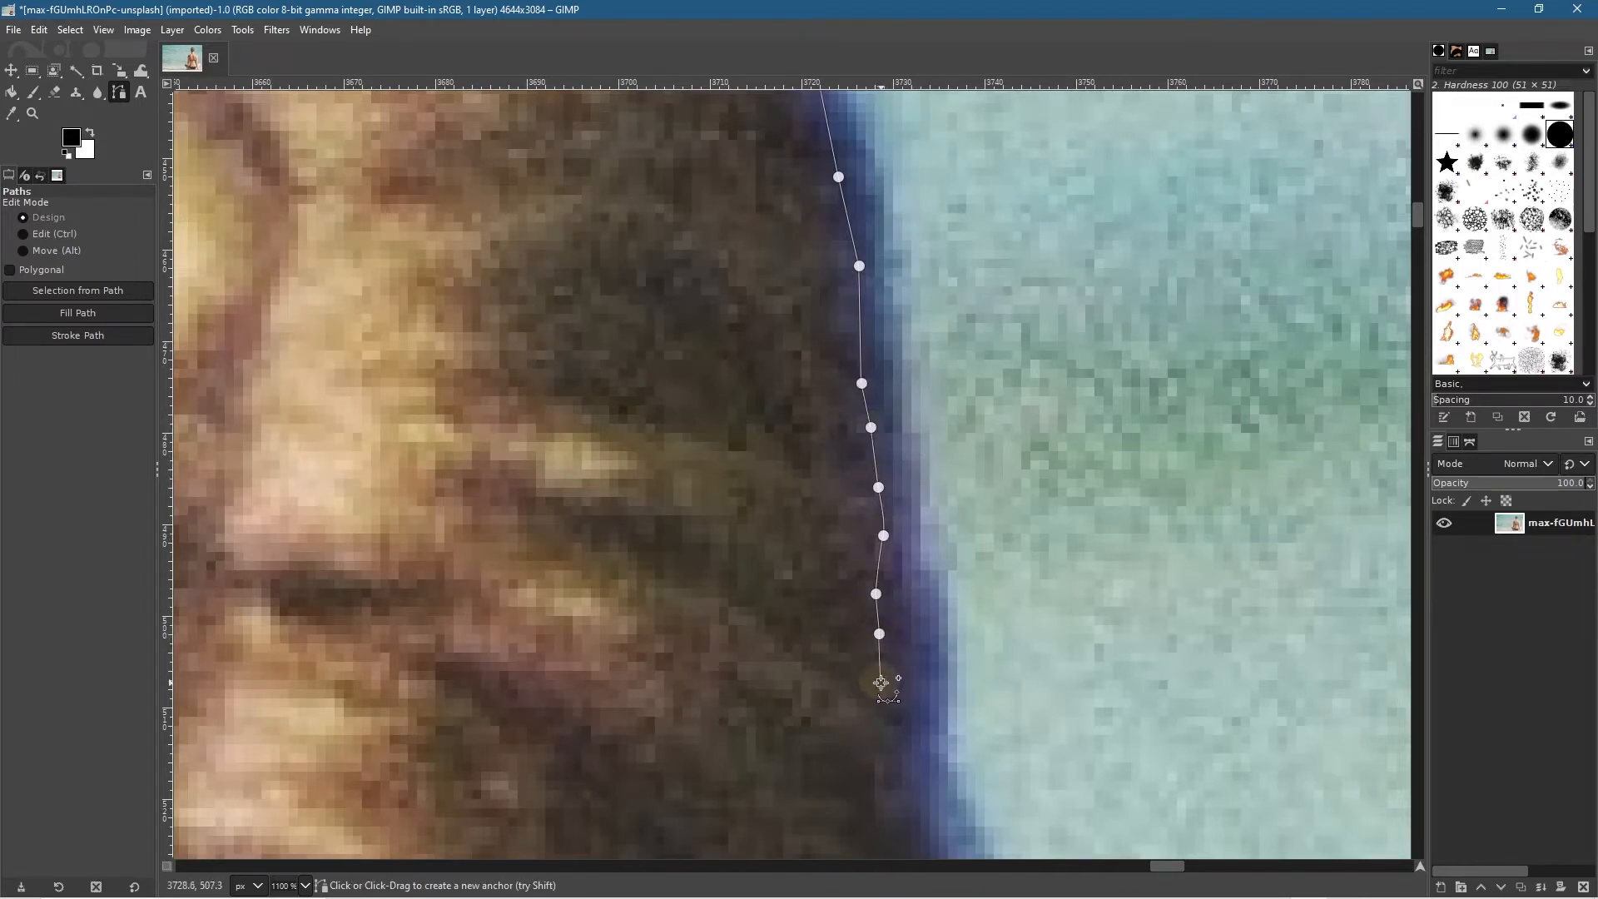
pyautogui.click(879, 732)
pyautogui.click(879, 771)
pyautogui.click(880, 821)
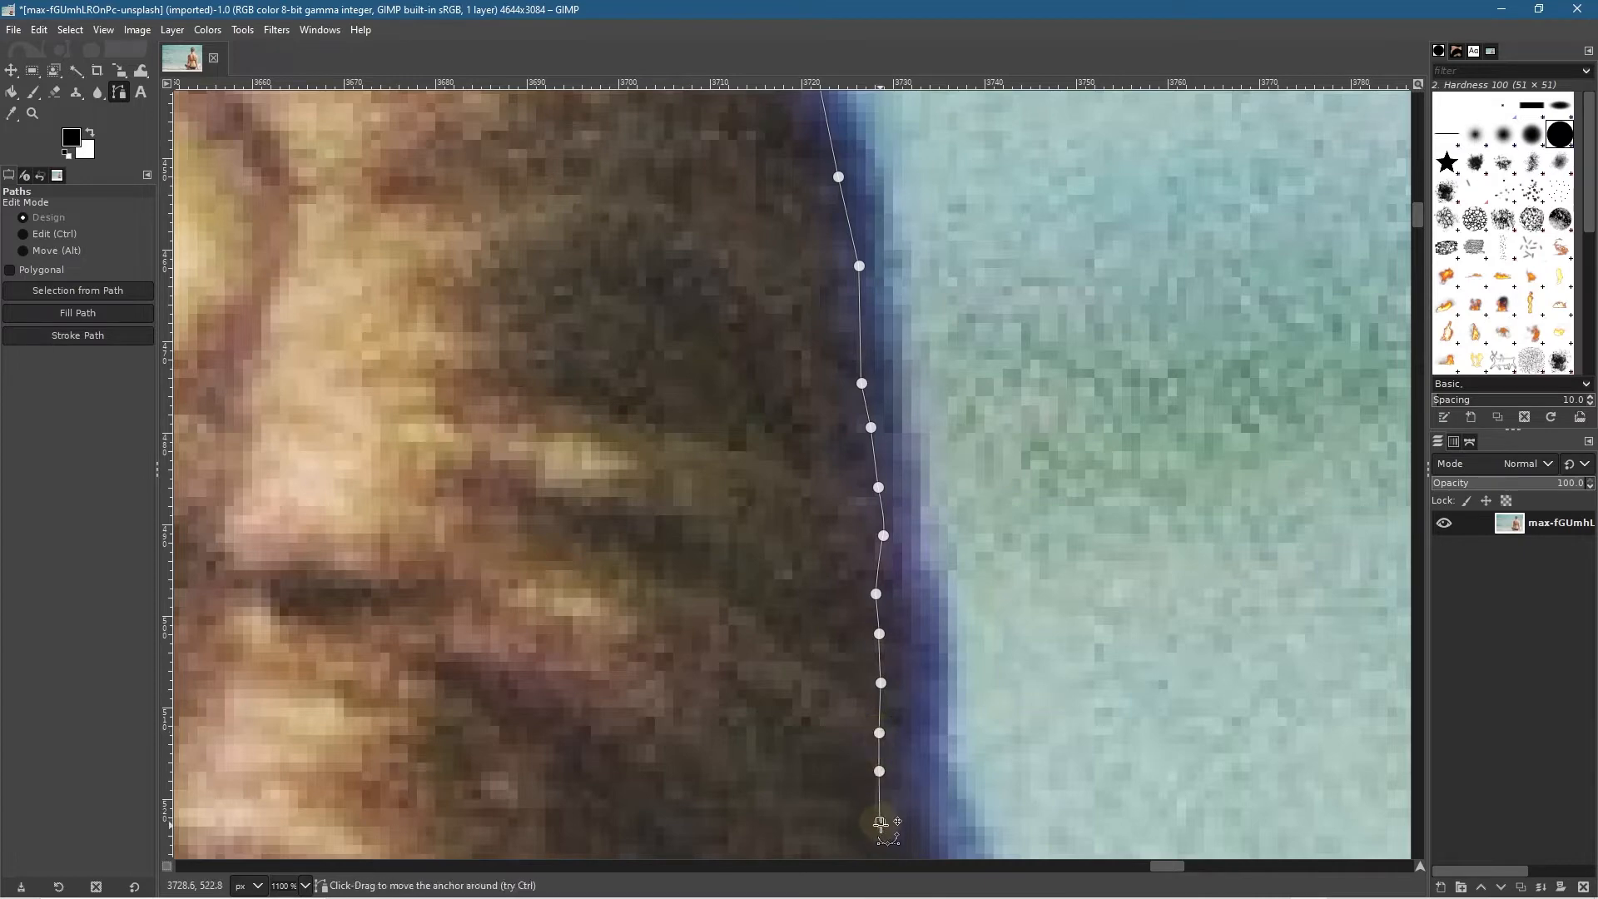
# Step: Move the last anchor closer to the hair edge and trace outward to the widest point of the bulge
pyautogui.scroll(-5, 953, 583)
pyautogui.scroll(-1, 956, 381)
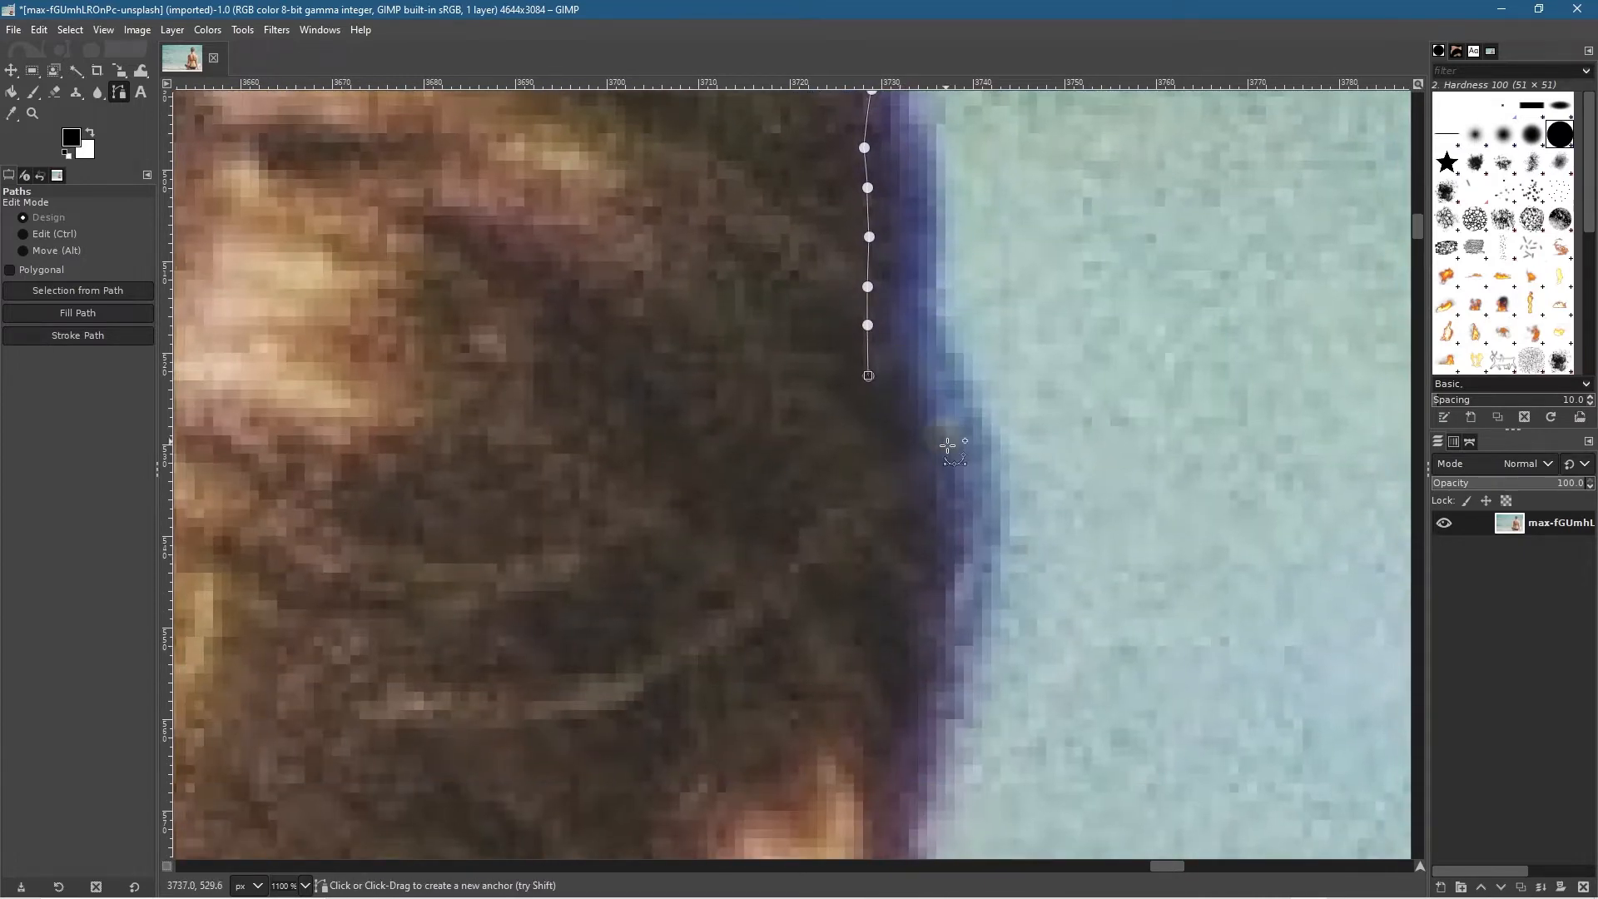
pyautogui.scroll(-4, 946, 428)
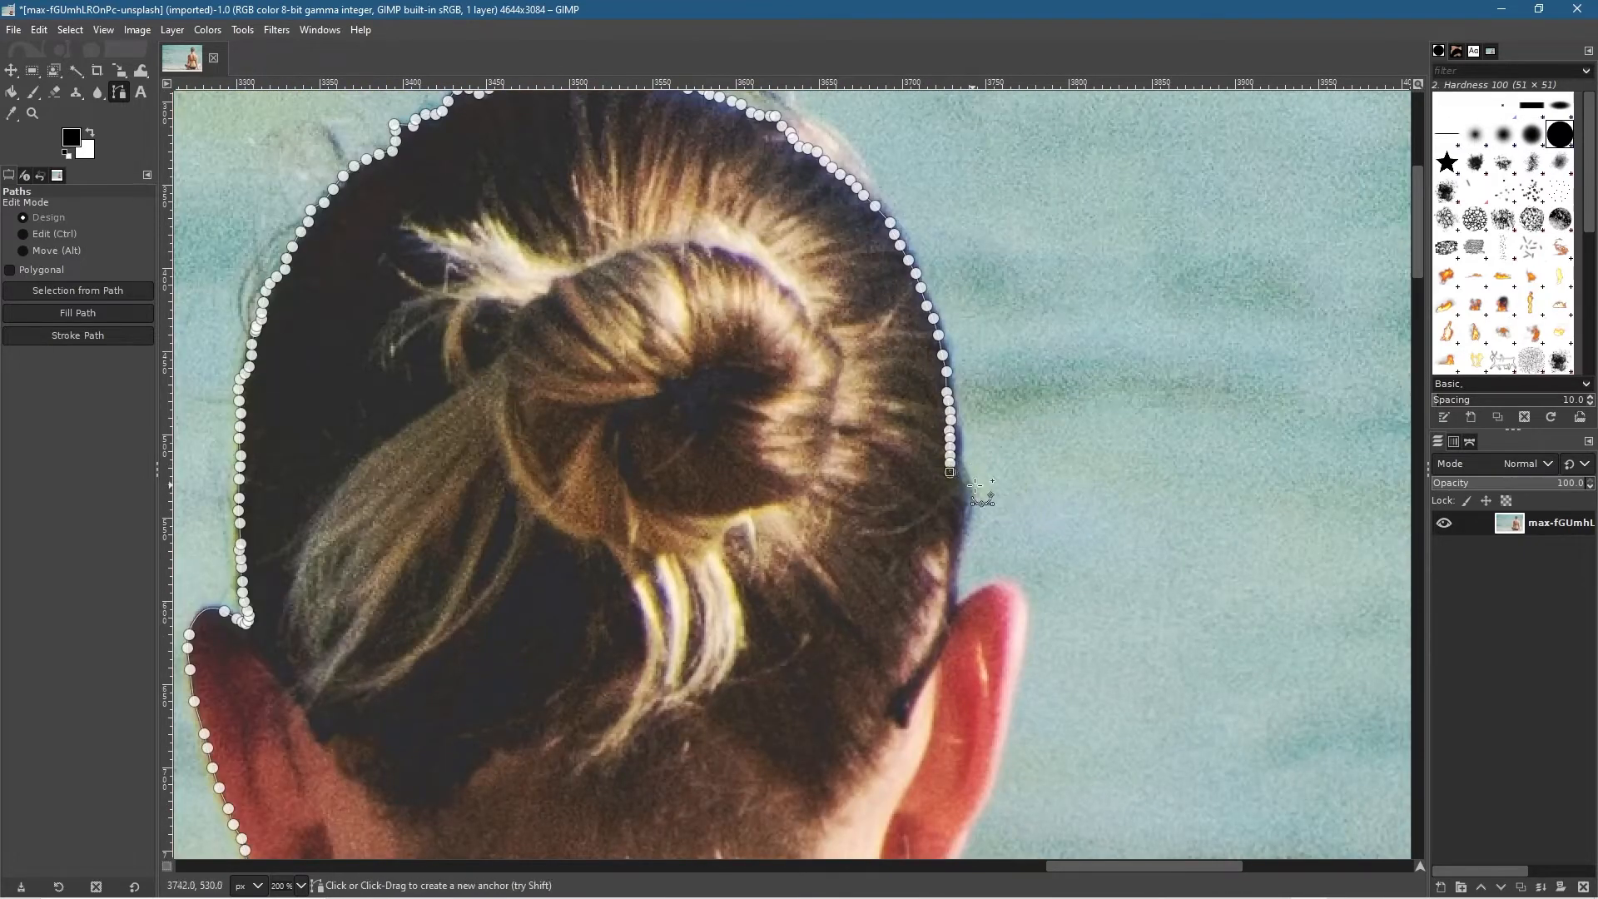
pyautogui.scroll(6, 978, 496)
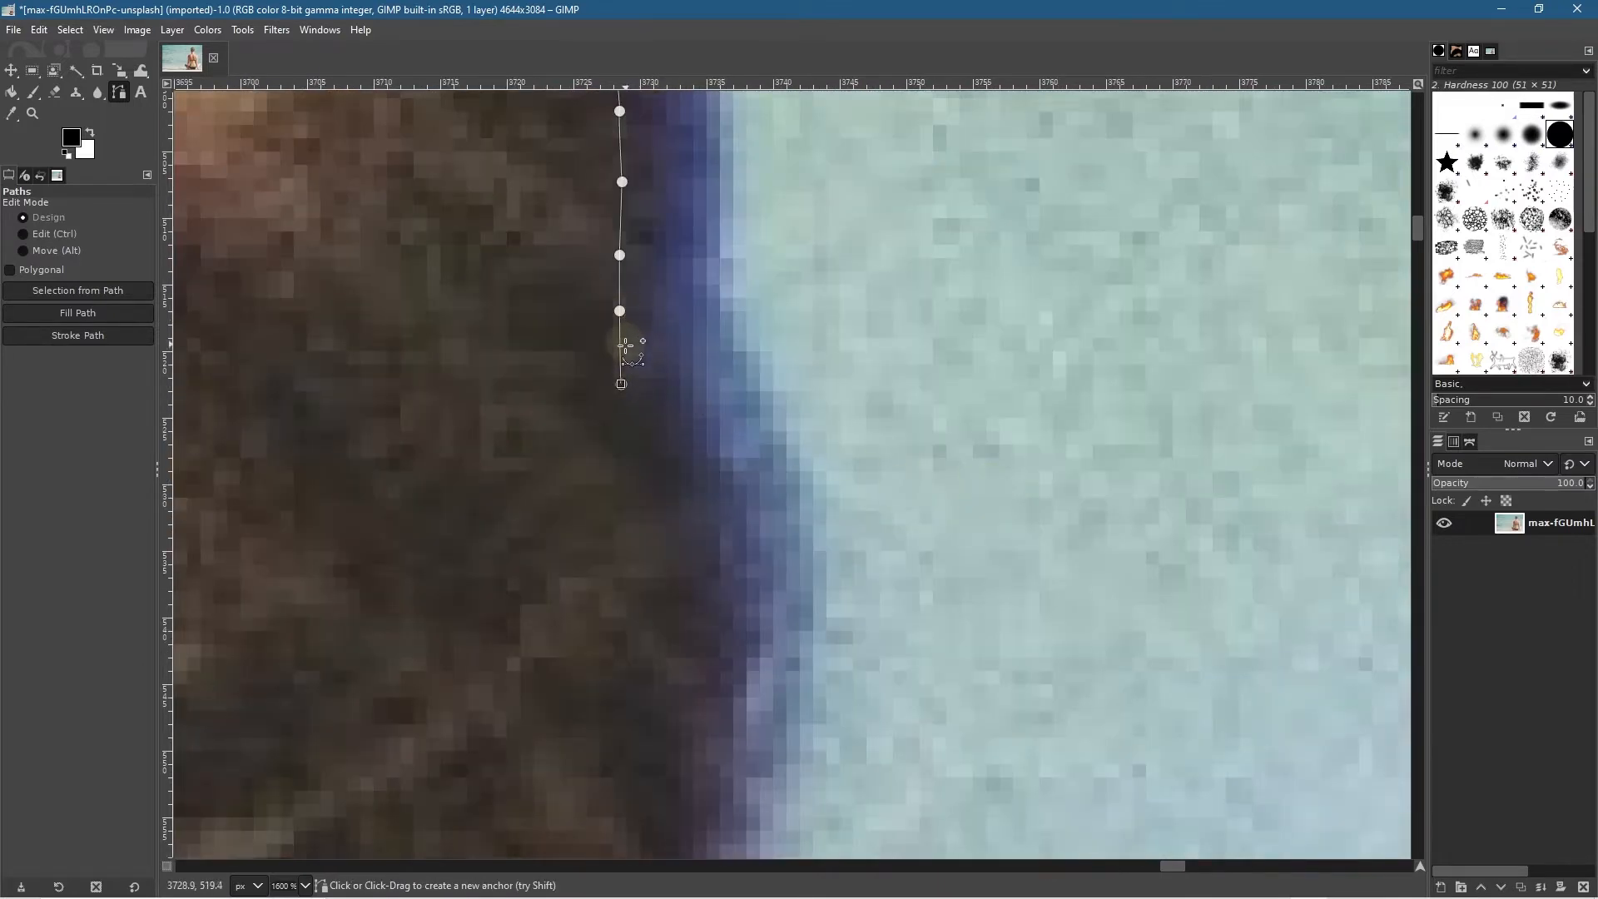
pyautogui.moveTo(622, 383); pyautogui.dragTo(642, 388)
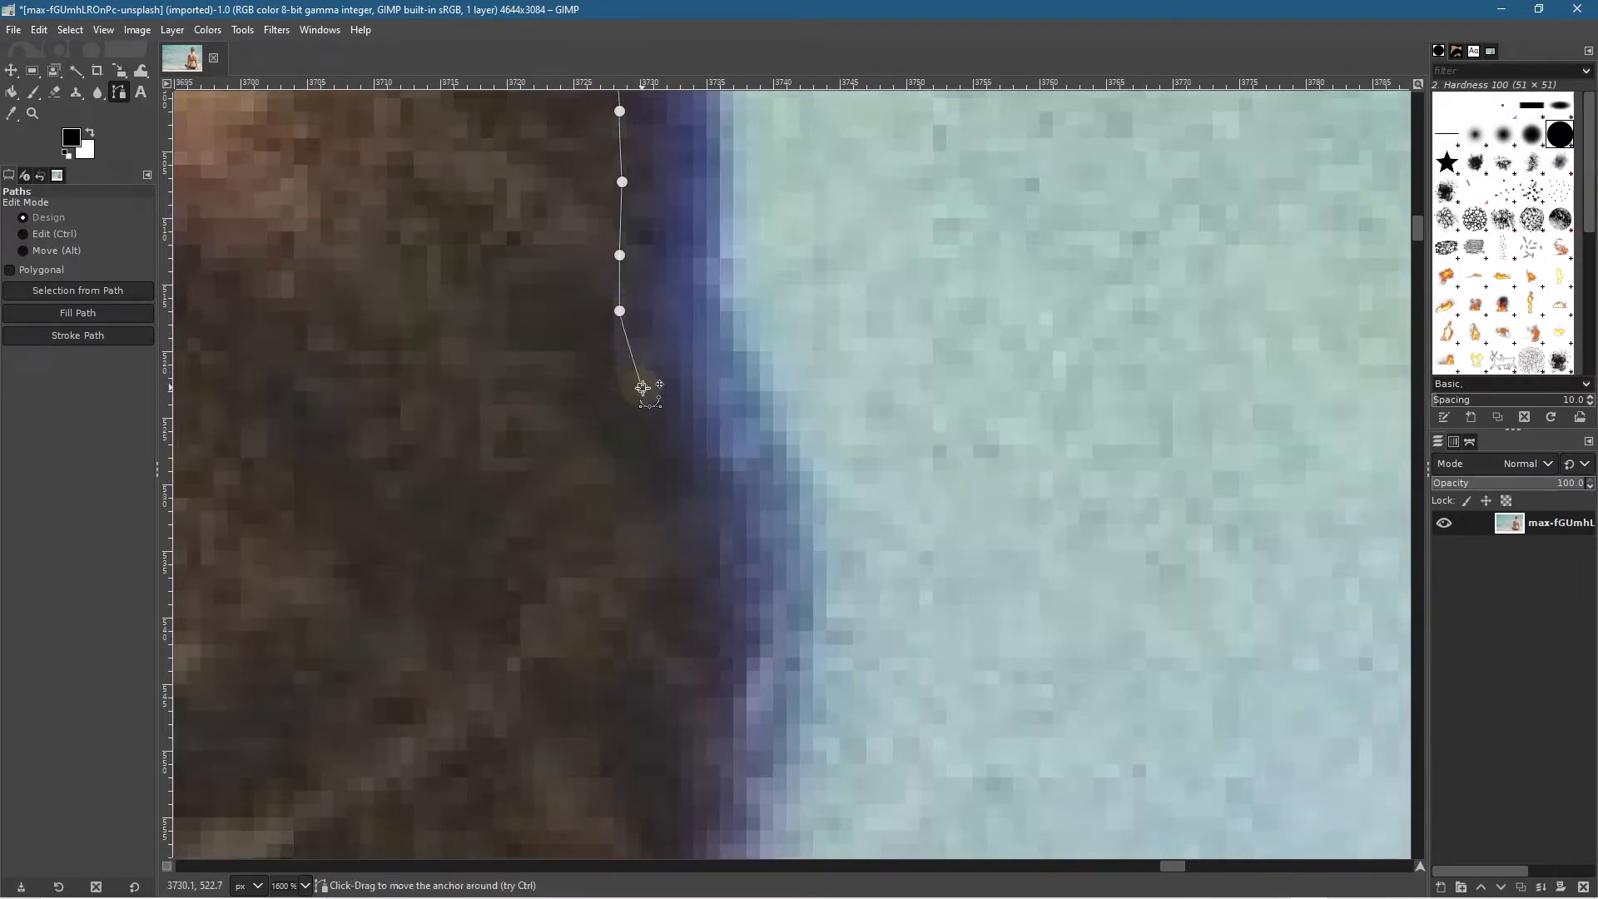
pyautogui.click(664, 405)
pyautogui.click(695, 455)
pyautogui.click(713, 513)
pyautogui.click(724, 592)
# Step: Trace the hair edge inward below the bulge, heading down toward the right ear
pyautogui.click(719, 657)
pyautogui.click(705, 725)
pyautogui.click(680, 789)
pyautogui.click(672, 835)
pyautogui.moveTo(672, 850); pyautogui.dragTo(859, 327)
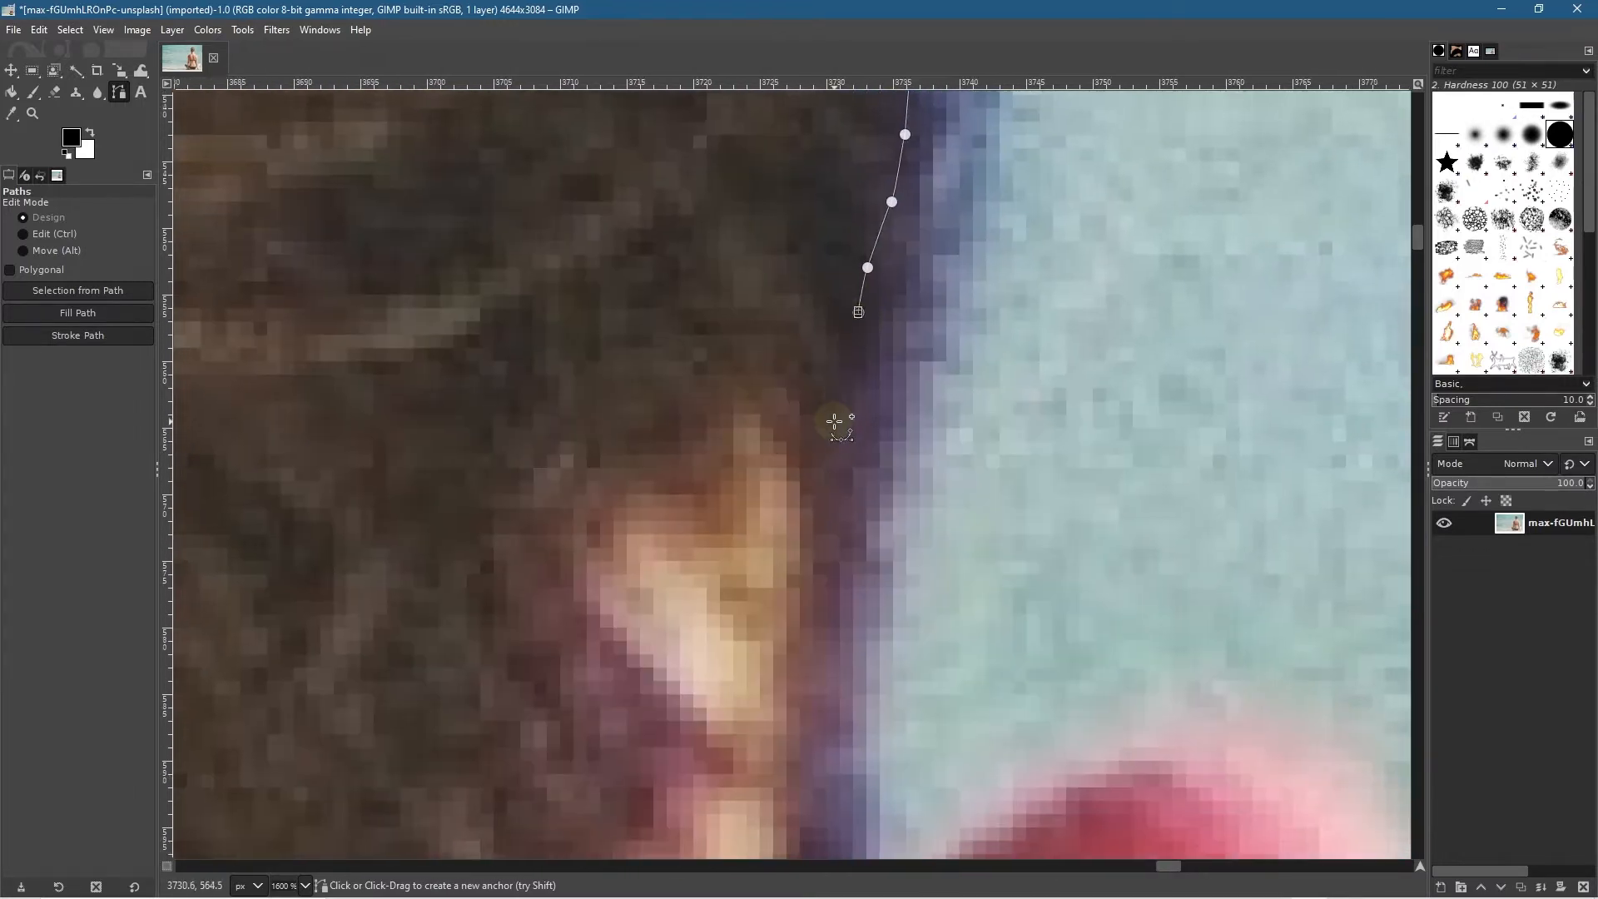
# Step: Trace the right hair edge down to the notch where the hair meets the top of the right ear
pyautogui.click(847, 350)
pyautogui.scroll(-5, 847, 350)
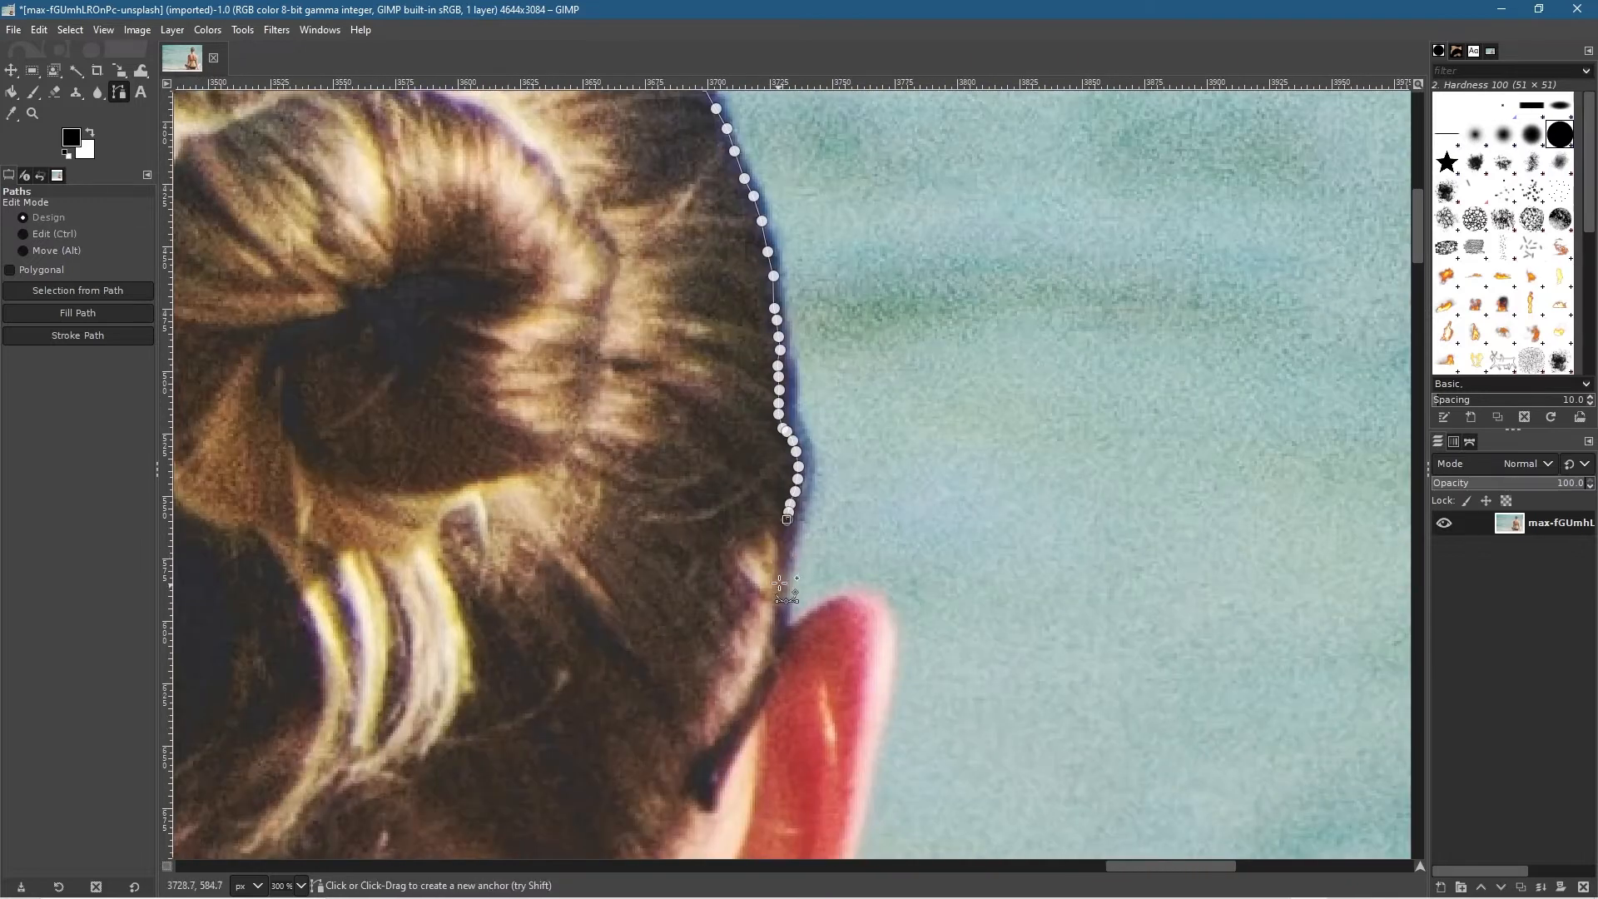
pyautogui.click(781, 538)
pyautogui.click(780, 551)
pyautogui.scroll(7, 896, 593)
pyautogui.moveTo(446, 621); pyautogui.dragTo(1145, 230)
pyautogui.scroll(-2, 1145, 230)
pyautogui.scroll(-1, 817, 372)
pyautogui.scroll(-1, 817, 371)
pyautogui.scroll(-1, 644, 486)
pyautogui.moveTo(643, 486); pyautogui.dragTo(788, 463)
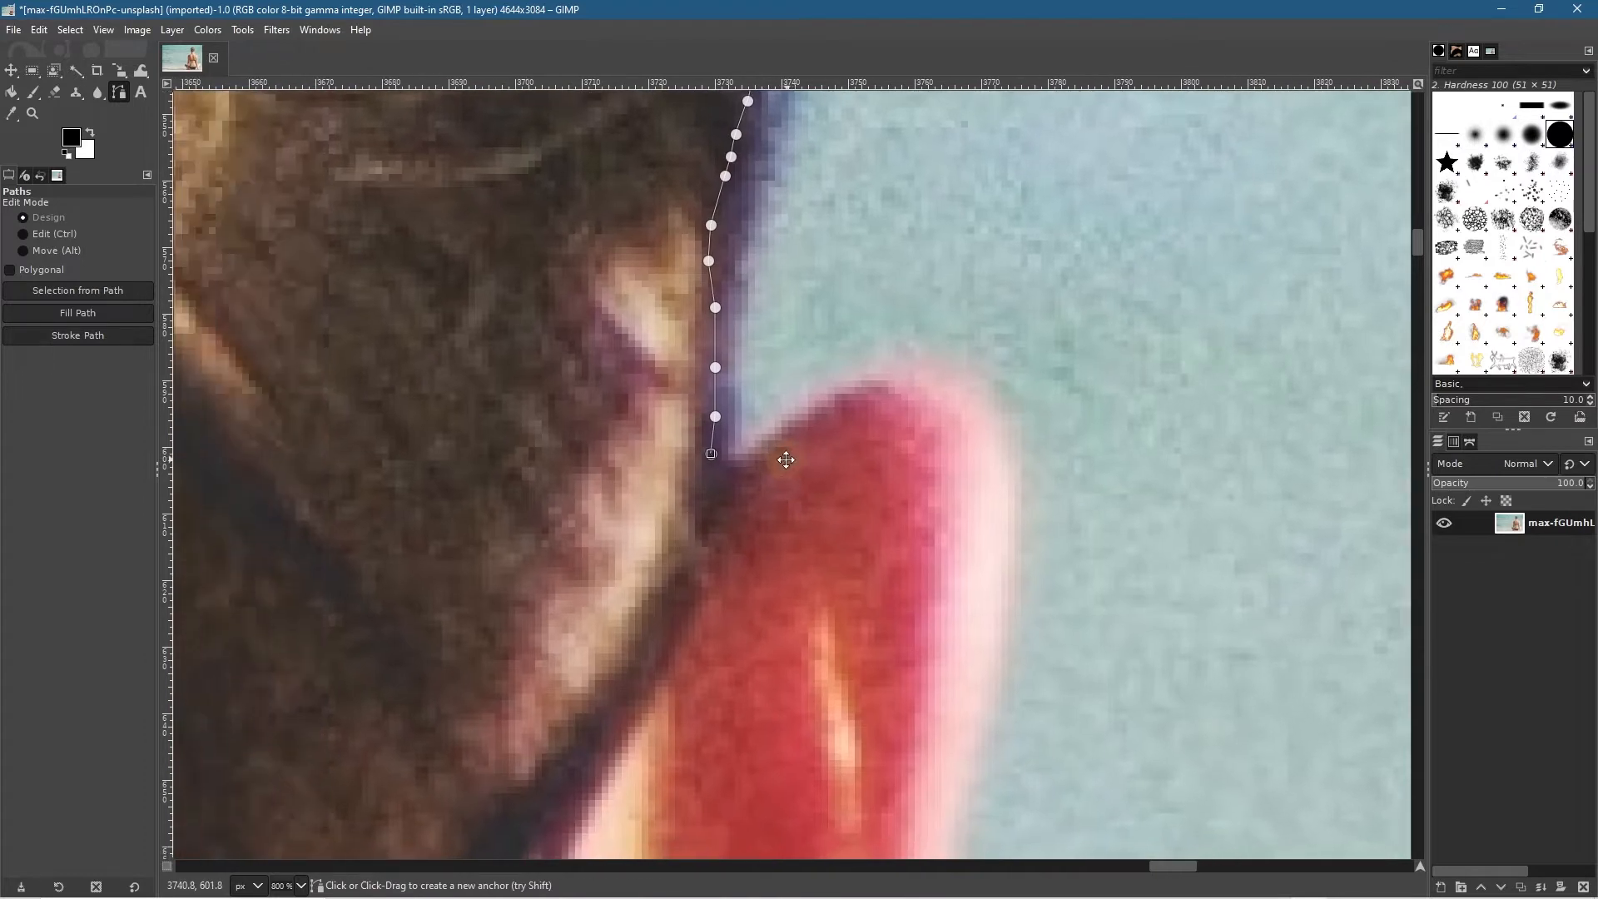
# Step: Trace around the notch between hair and right ear and up the first part of the ear's upper edge
pyautogui.click(714, 459)
pyautogui.click(724, 462)
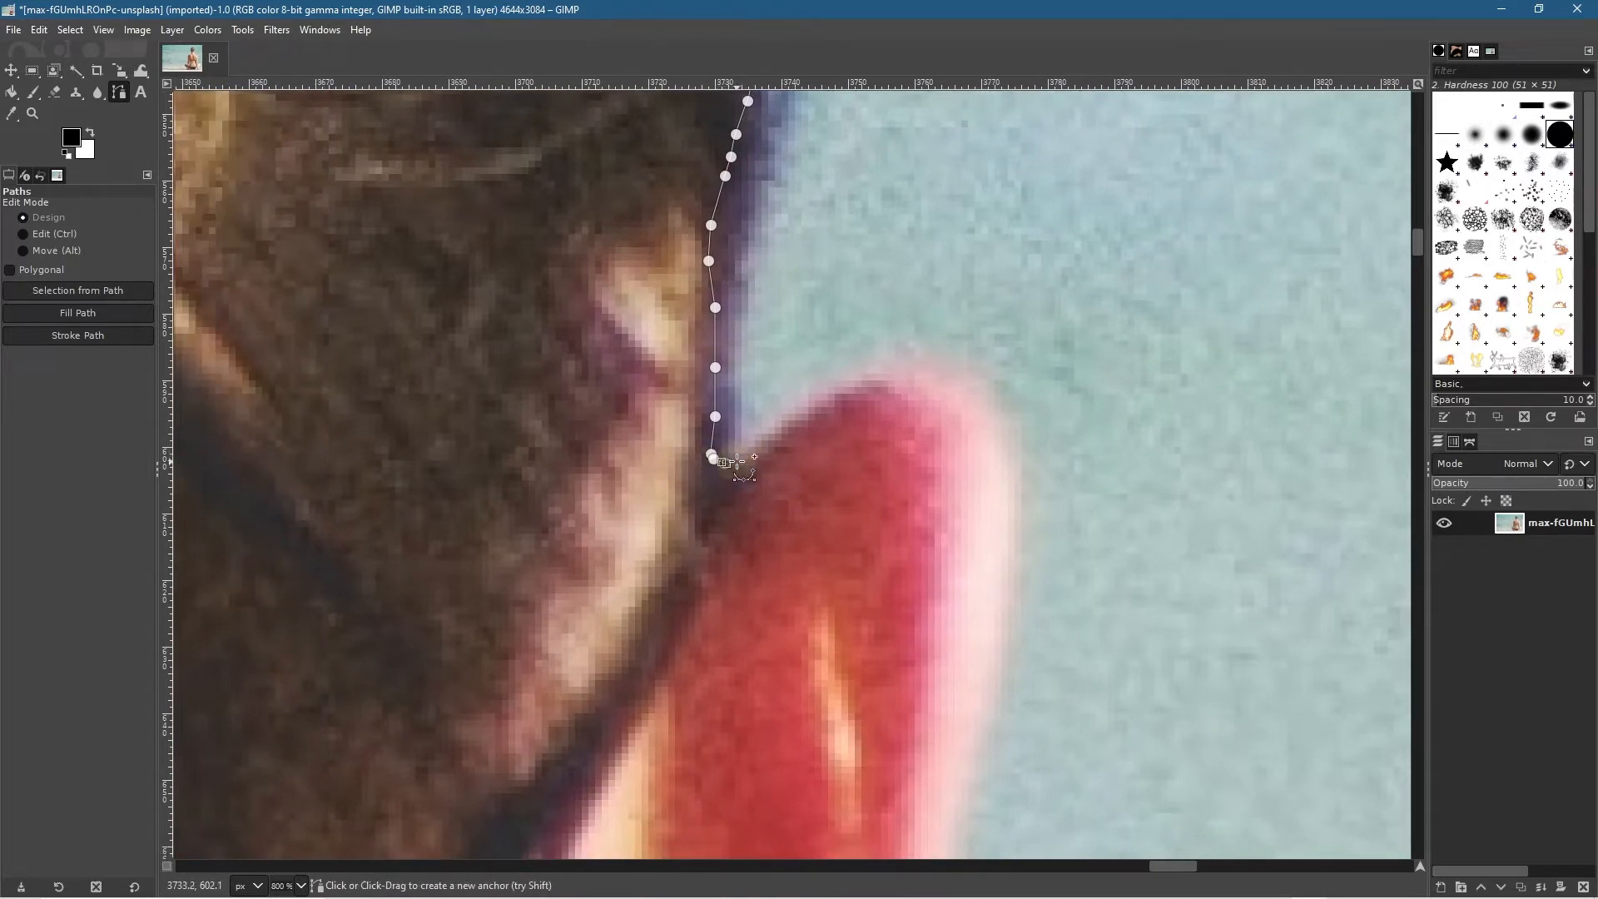
pyautogui.click(778, 420)
pyautogui.click(806, 403)
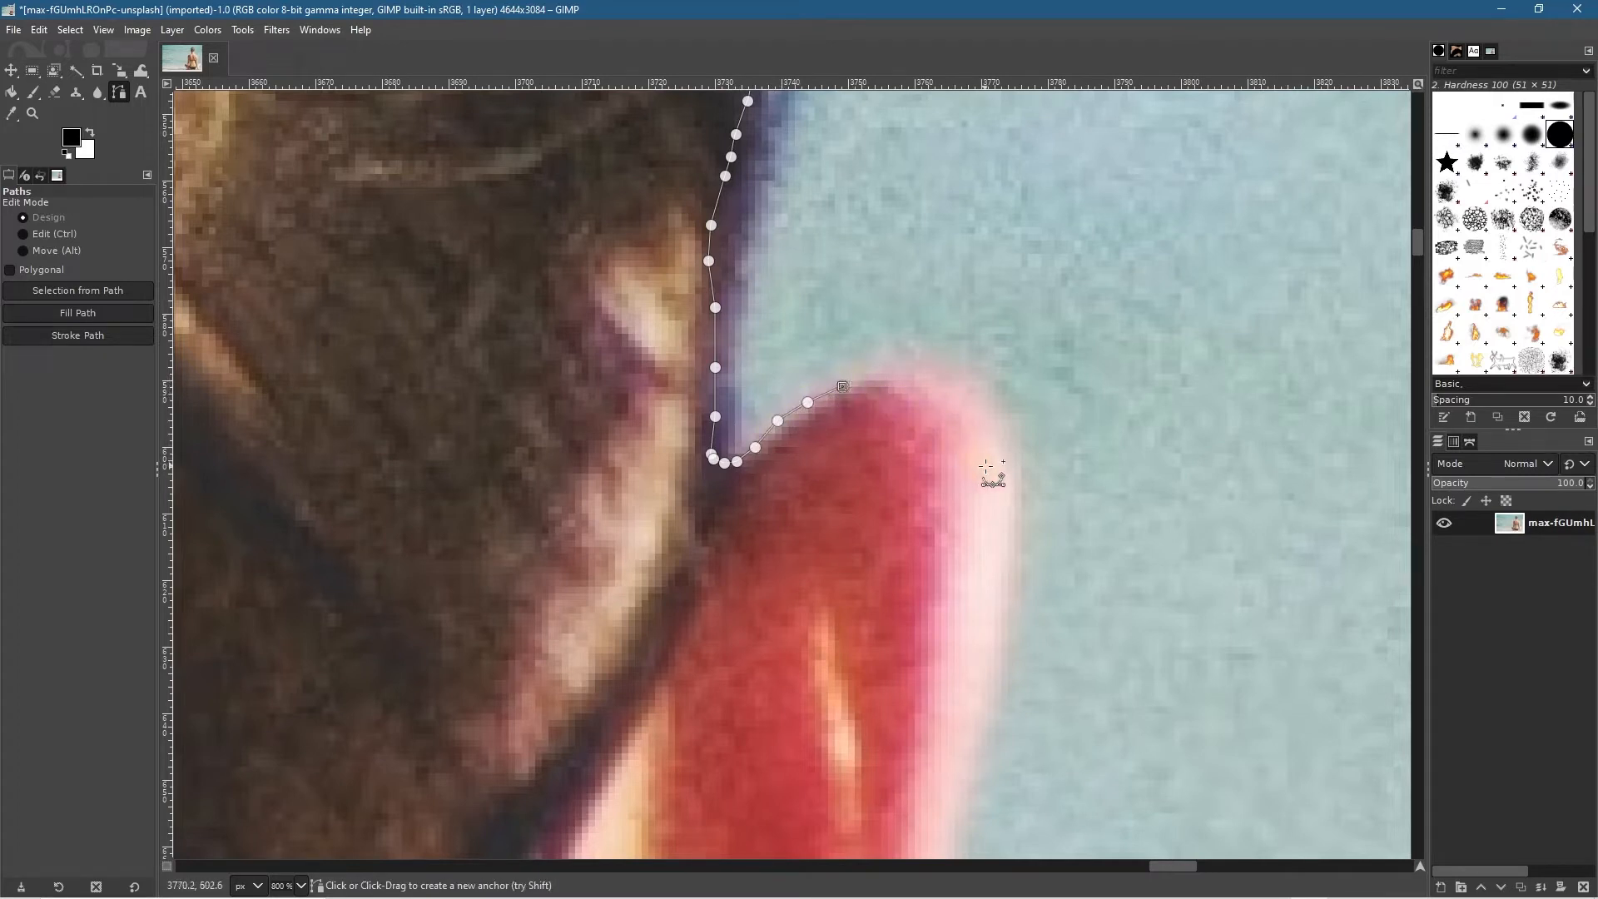
# Step: Add a curved segment over the top of the right ear and shorten the last anchor's outgoing handle
pyautogui.moveTo(1004, 479); pyautogui.dragTo(1005, 640)
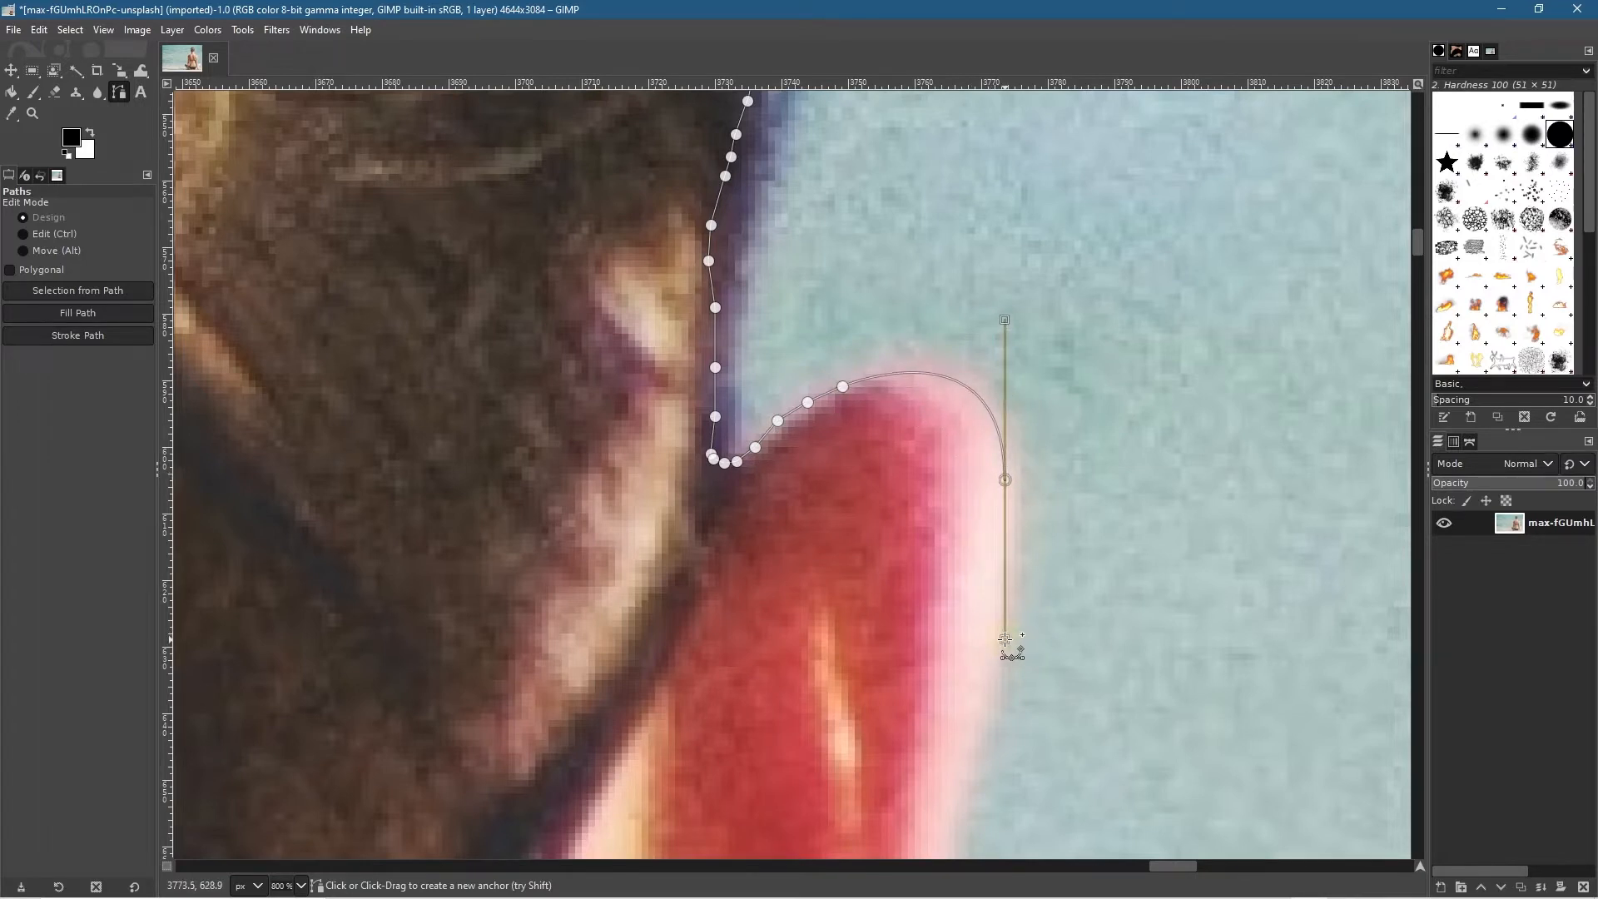
pyautogui.moveTo(1001, 630); pyautogui.dragTo(992, 576)
pyautogui.hotkey('ctrl', 'z')
pyautogui.moveTo(1005, 639); pyautogui.dragTo(1008, 504)
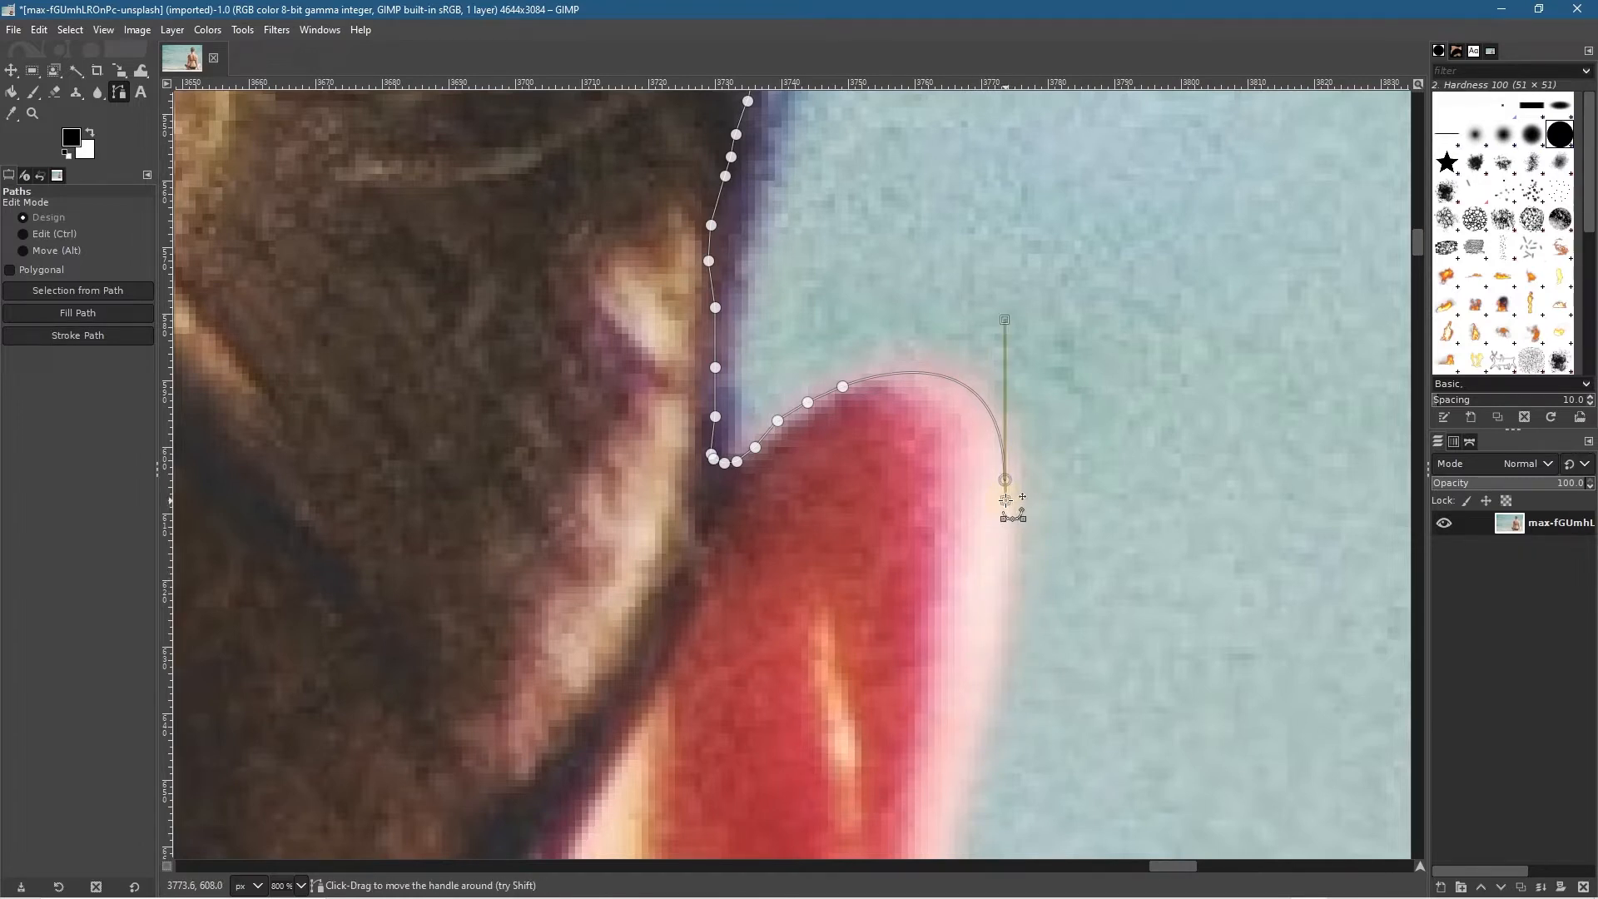
# Step: Trace the upper outer edge of the right ear downward with closely spaced anchors just inside the pale rim
pyautogui.click(1007, 521)
pyautogui.moveTo(1006, 564); pyautogui.dragTo(1004, 571)
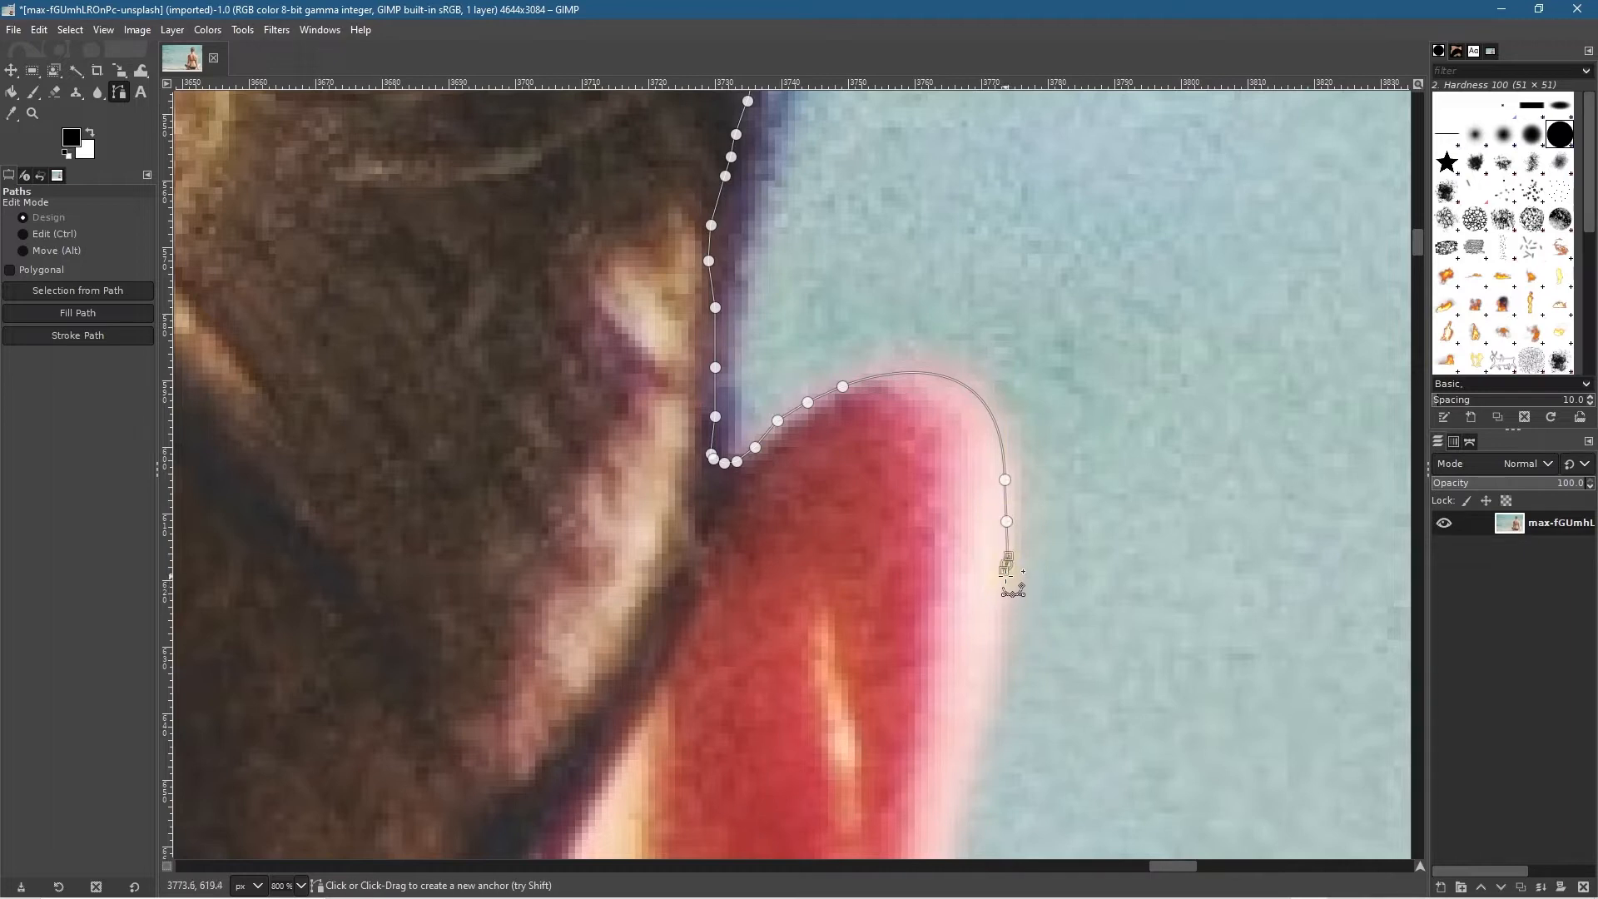
pyautogui.hotkey('ctrl', 'z')
pyautogui.click(1005, 552)
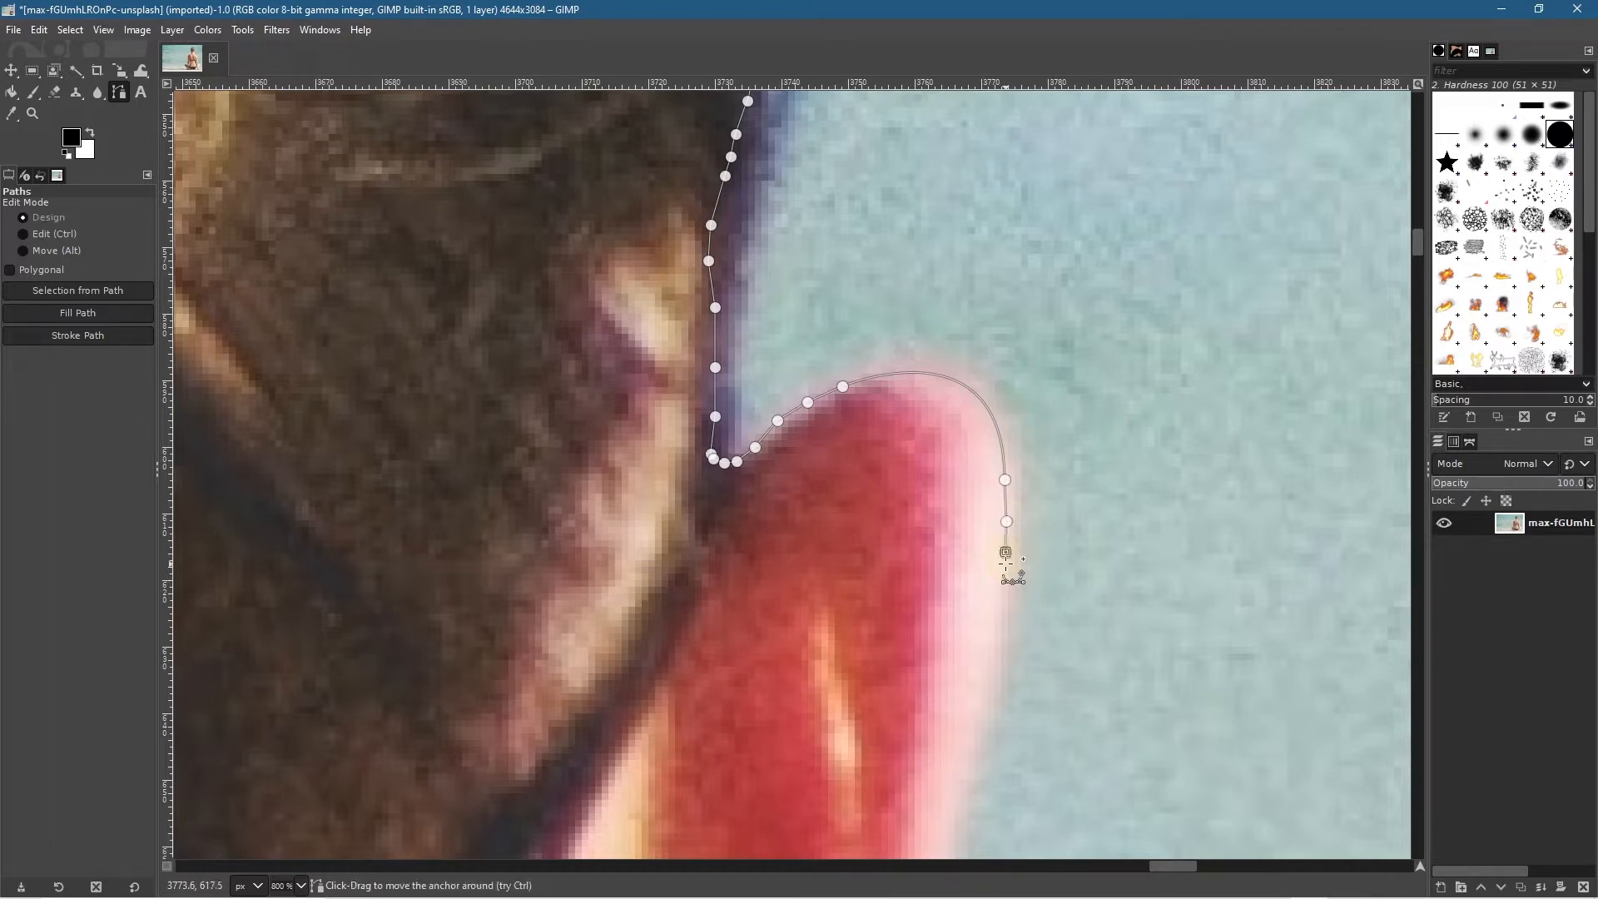
pyautogui.click(1006, 589)
pyautogui.click(999, 625)
pyautogui.click(992, 660)
pyautogui.click(984, 708)
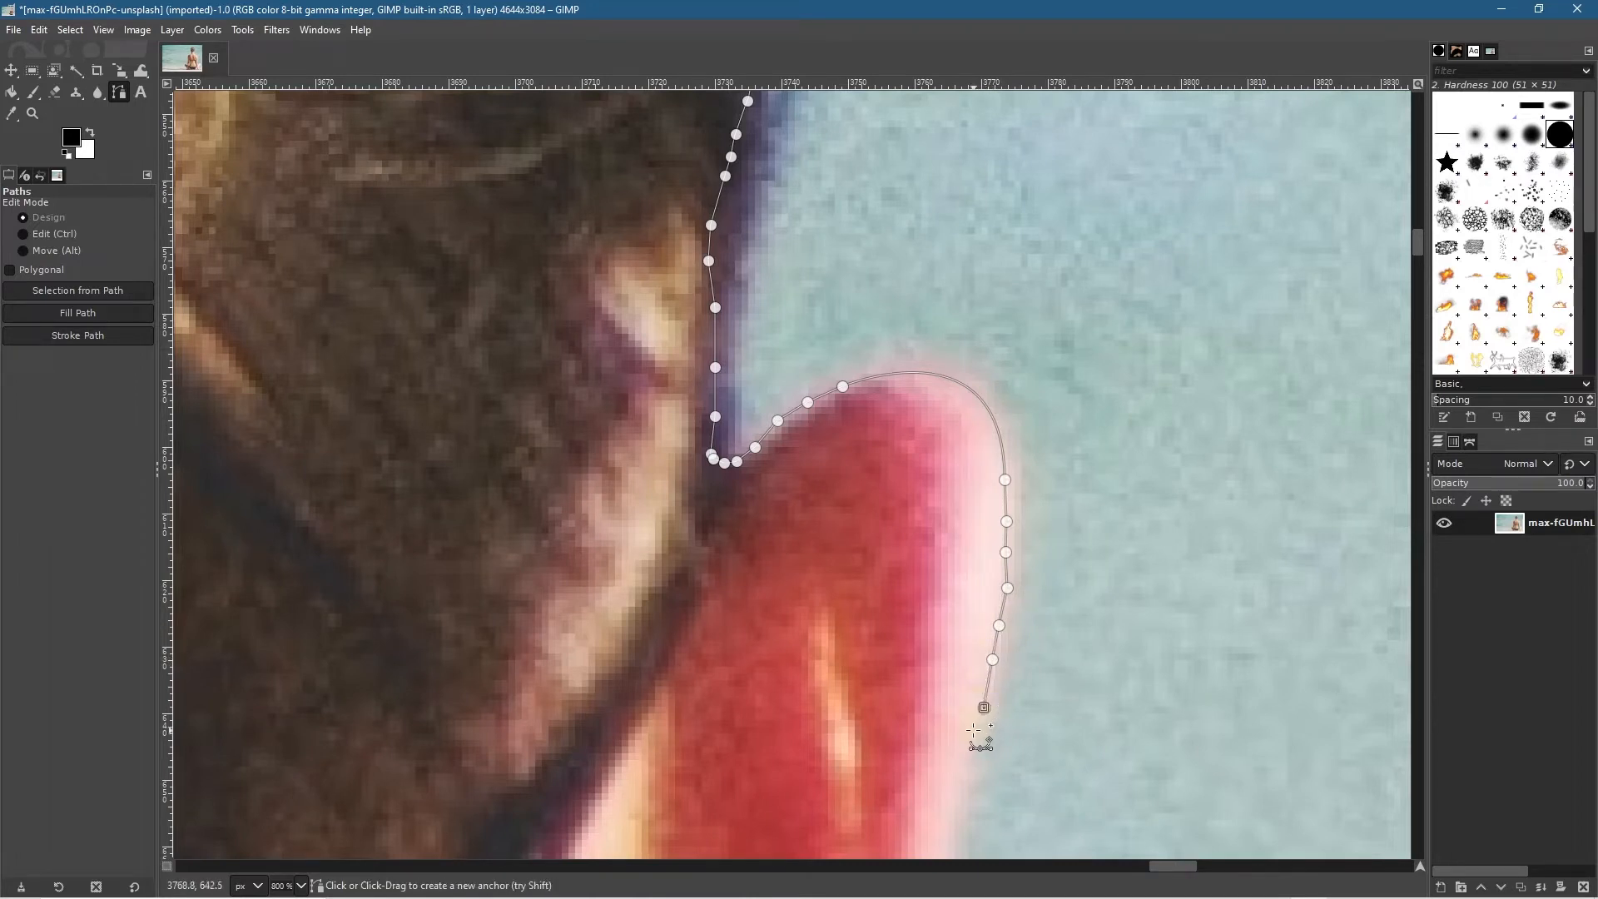
pyautogui.click(967, 754)
# Step: Extend the path down the middle of the right ear's outer edge, undoing misplaced anchors
pyautogui.moveTo(955, 805); pyautogui.dragTo(1065, 438)
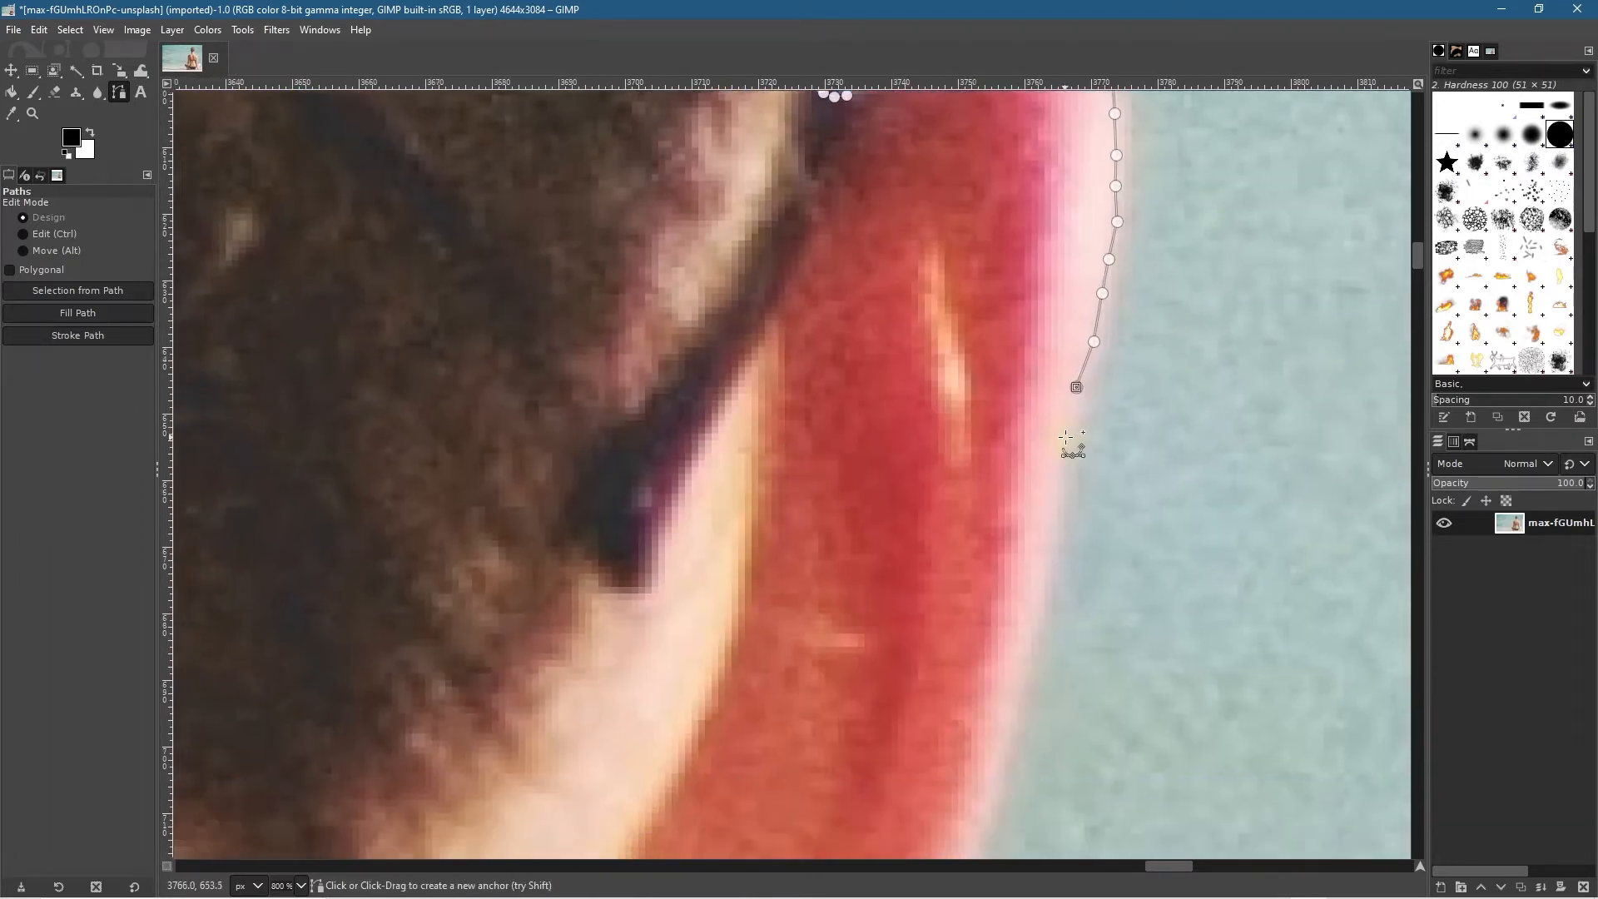
pyautogui.click(1054, 533)
pyautogui.click(1195, 638)
pyautogui.hotkey('ctrl', 'z')
pyautogui.click(1044, 582)
pyautogui.click(1034, 645)
pyautogui.click(1110, 738)
pyautogui.click(1227, 564)
pyautogui.hotkey('ctrl', 'z')
pyautogui.hotkey('ctrl', 'z')
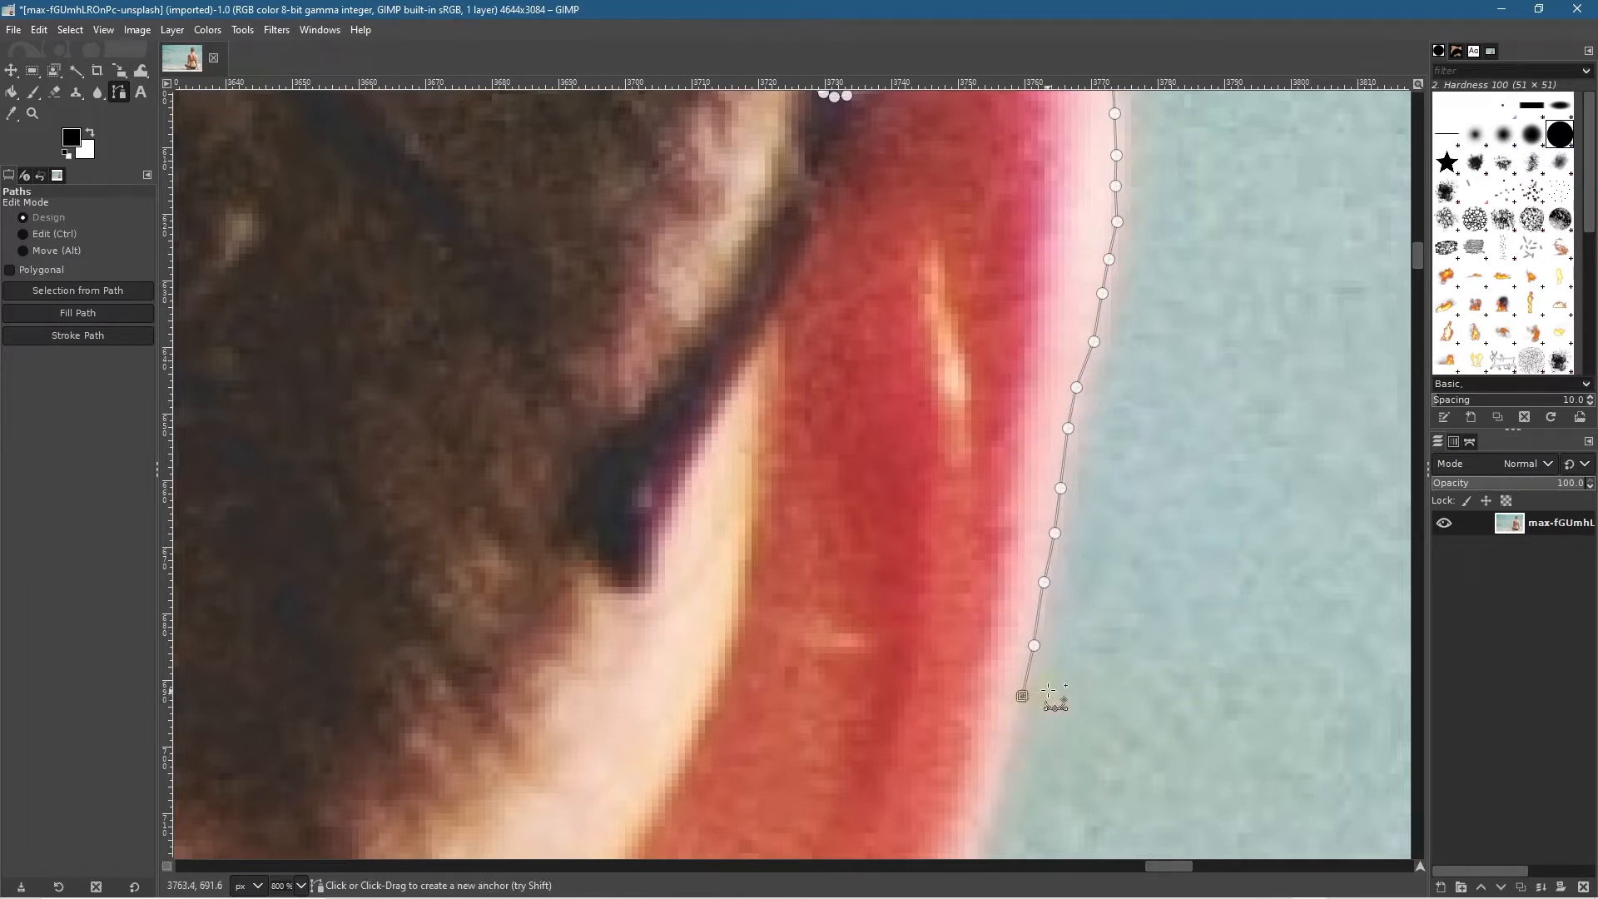
# Step: Trace the lower outer edge of the right ear as it slants inward to just above the earring
pyautogui.moveTo(1049, 691); pyautogui.dragTo(1158, 376)
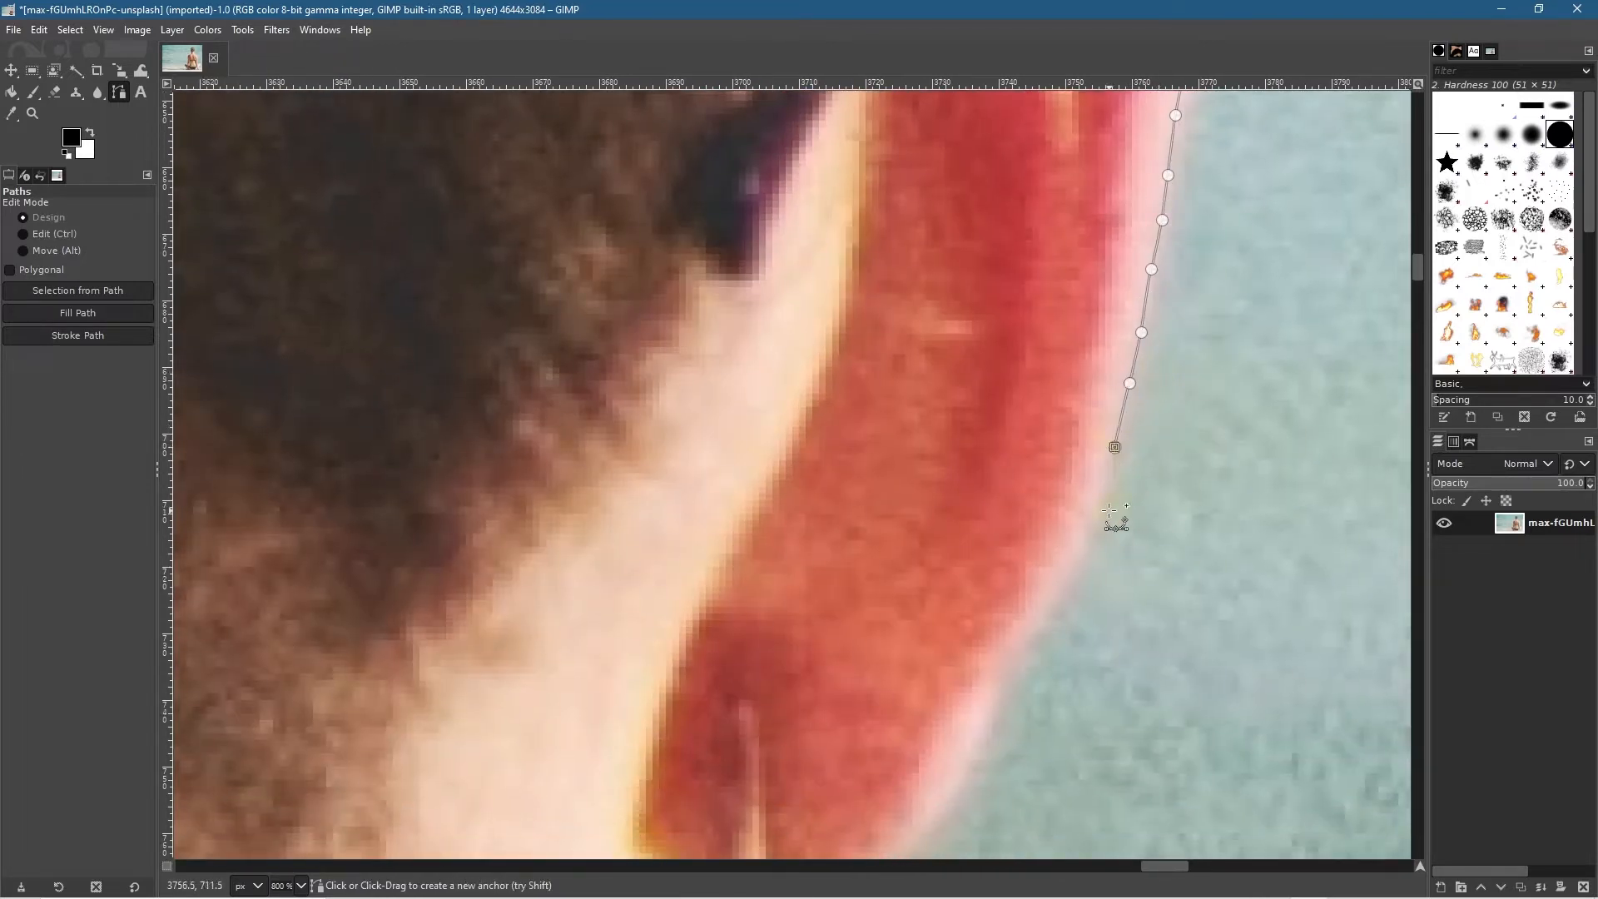
pyautogui.click(1074, 550)
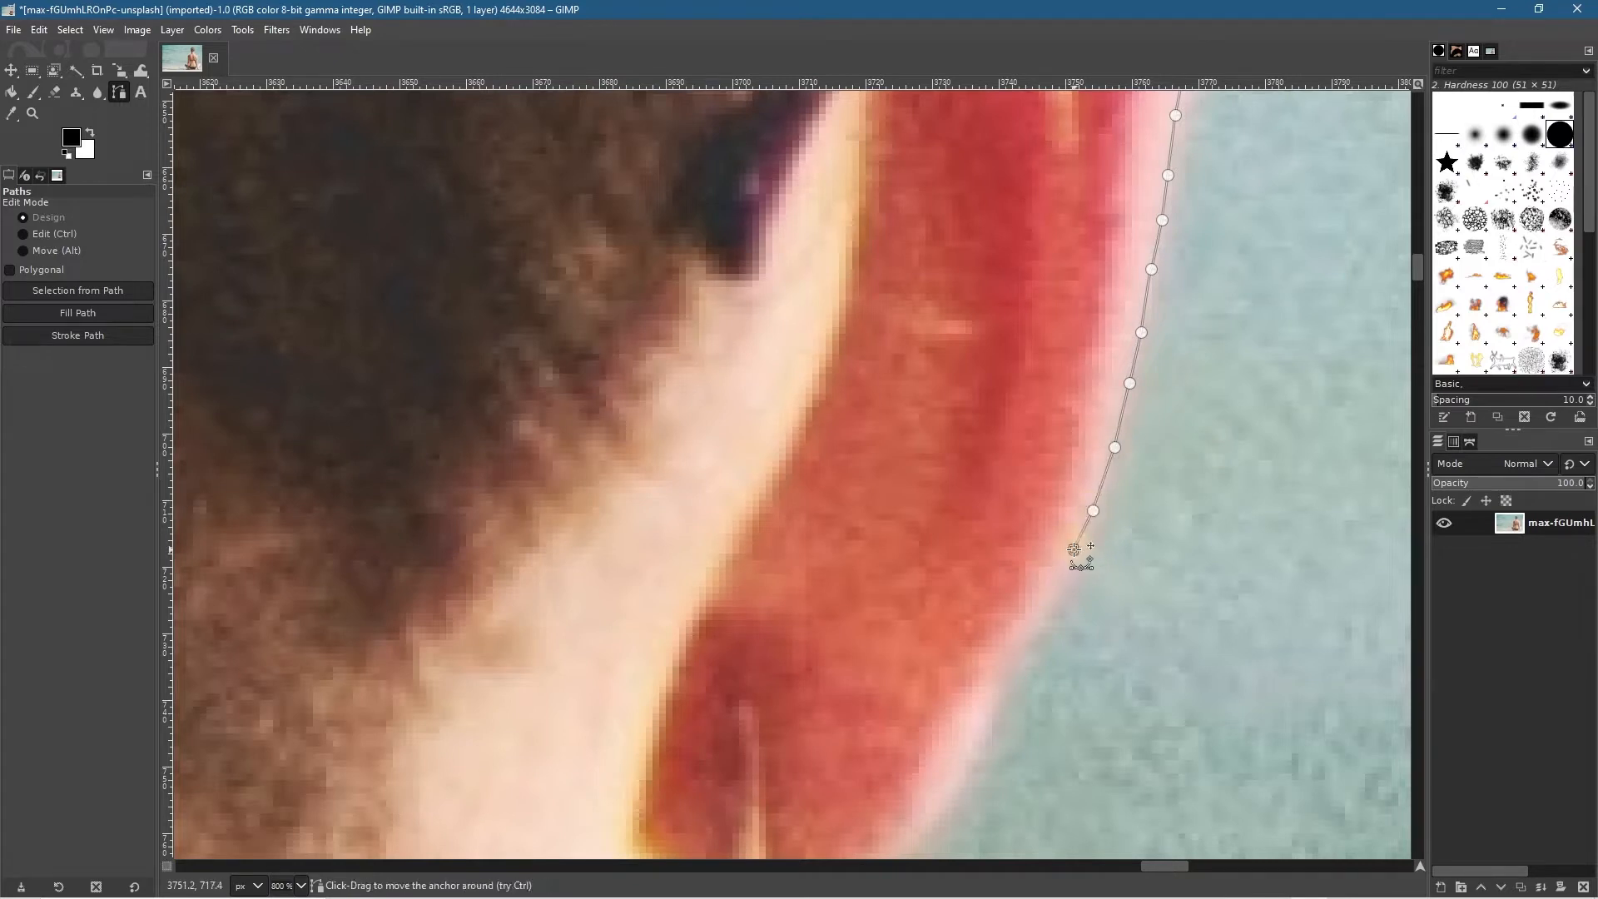
pyautogui.click(1052, 599)
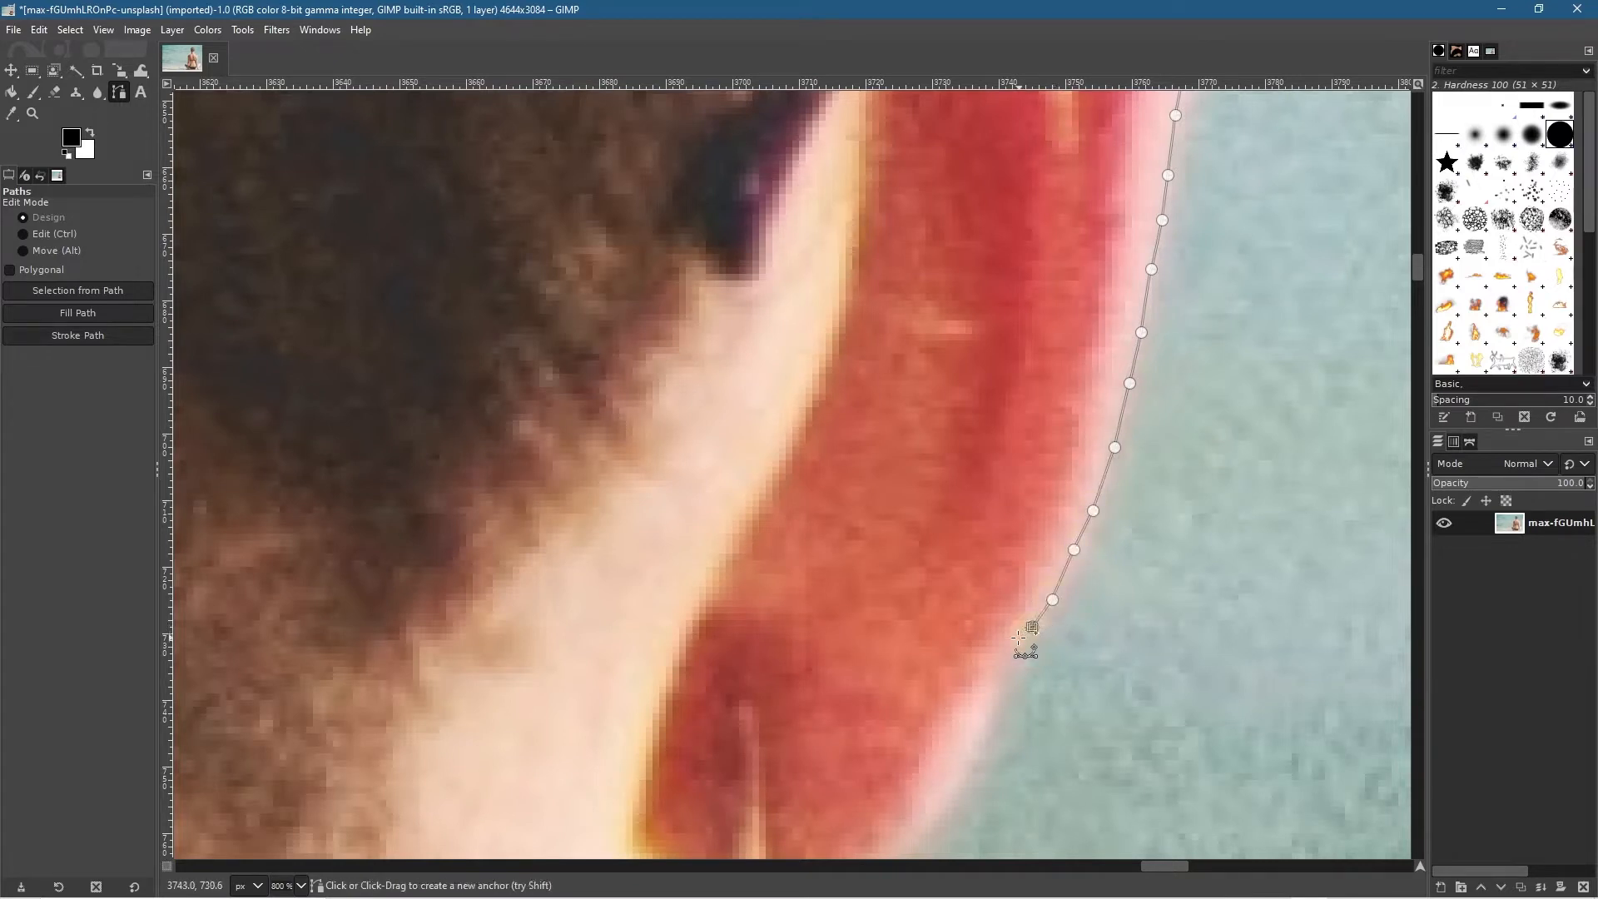
pyautogui.moveTo(990, 777); pyautogui.dragTo(1083, 549)
pyautogui.click(1078, 498)
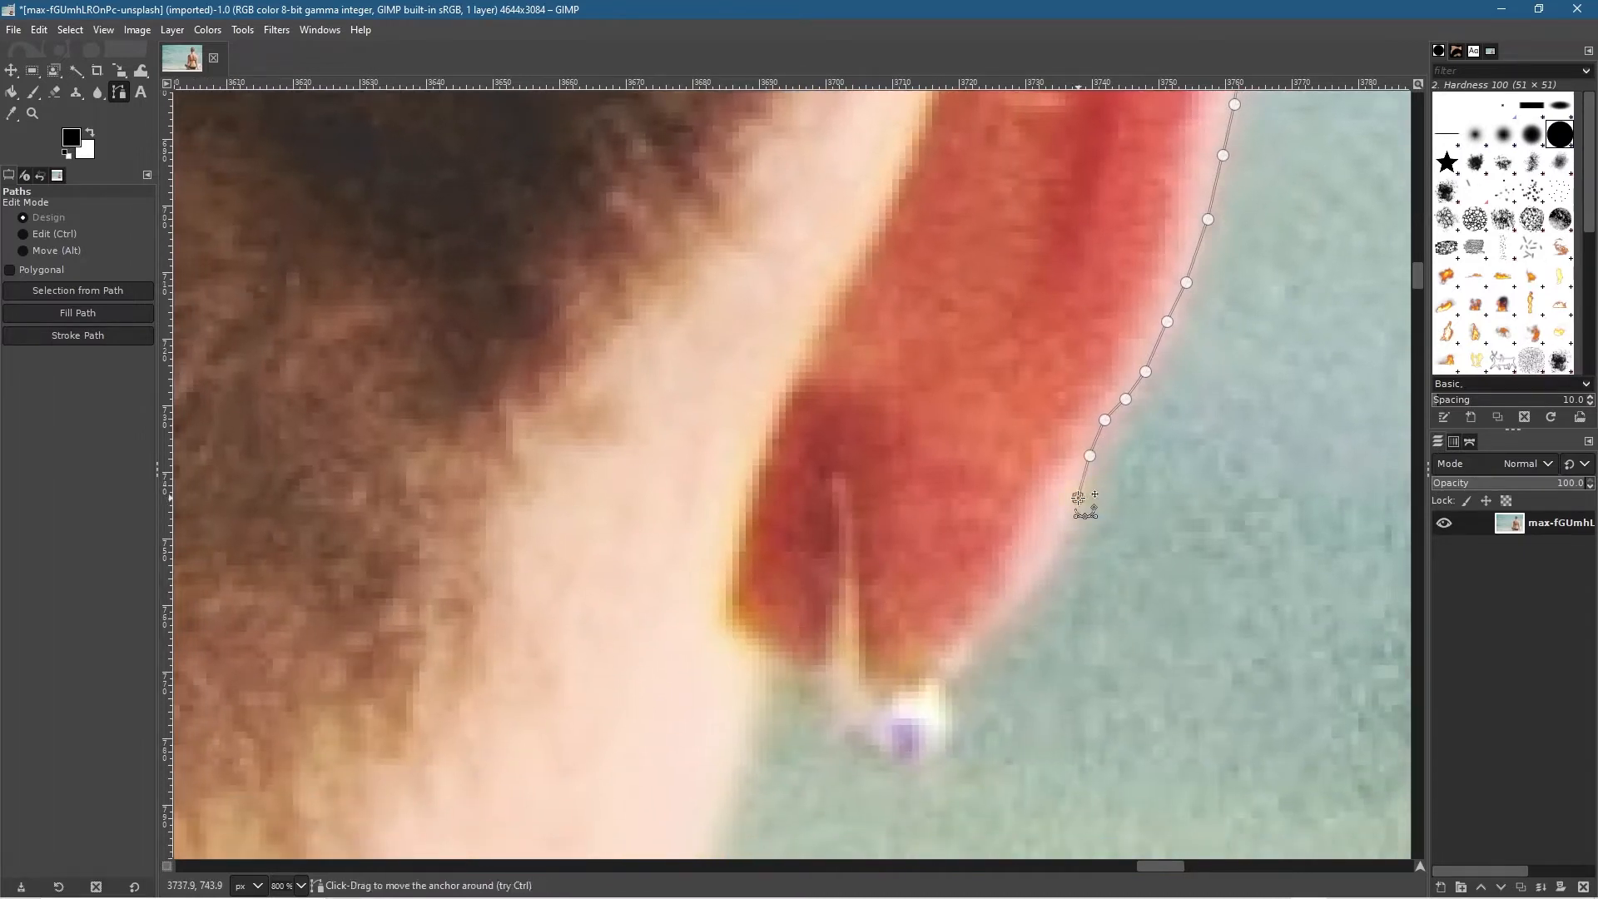
pyautogui.click(1060, 545)
pyautogui.click(1025, 580)
pyautogui.click(960, 649)
# Step: Trace around the earring stud and along the underside of the right earlobe toward the neck
pyautogui.click(942, 676)
pyautogui.click(944, 696)
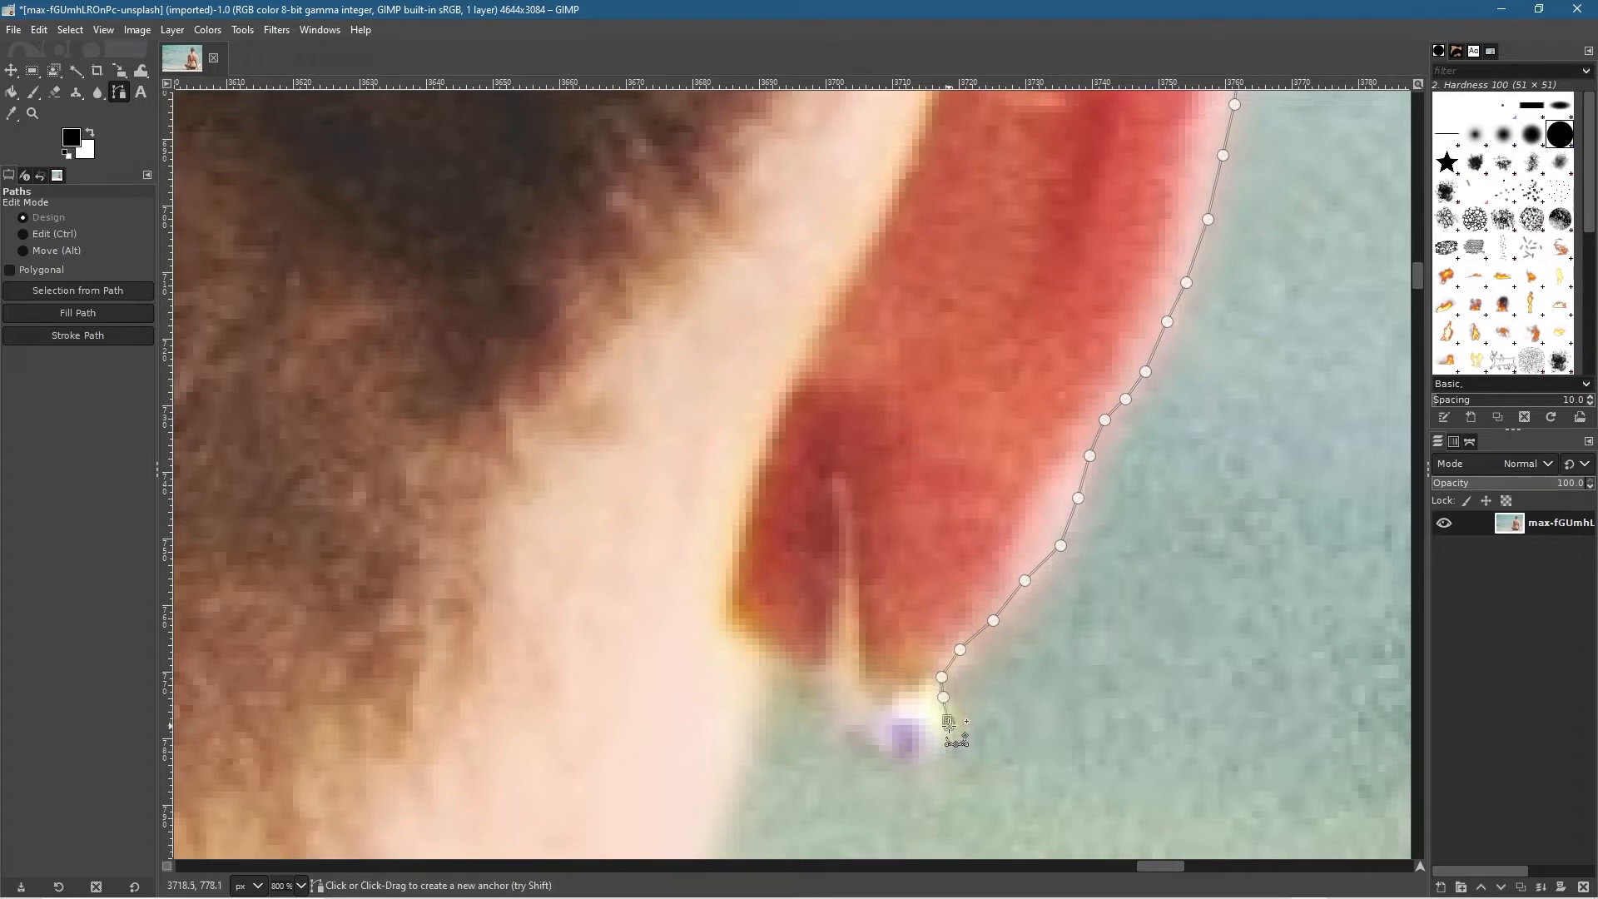
pyautogui.click(906, 760)
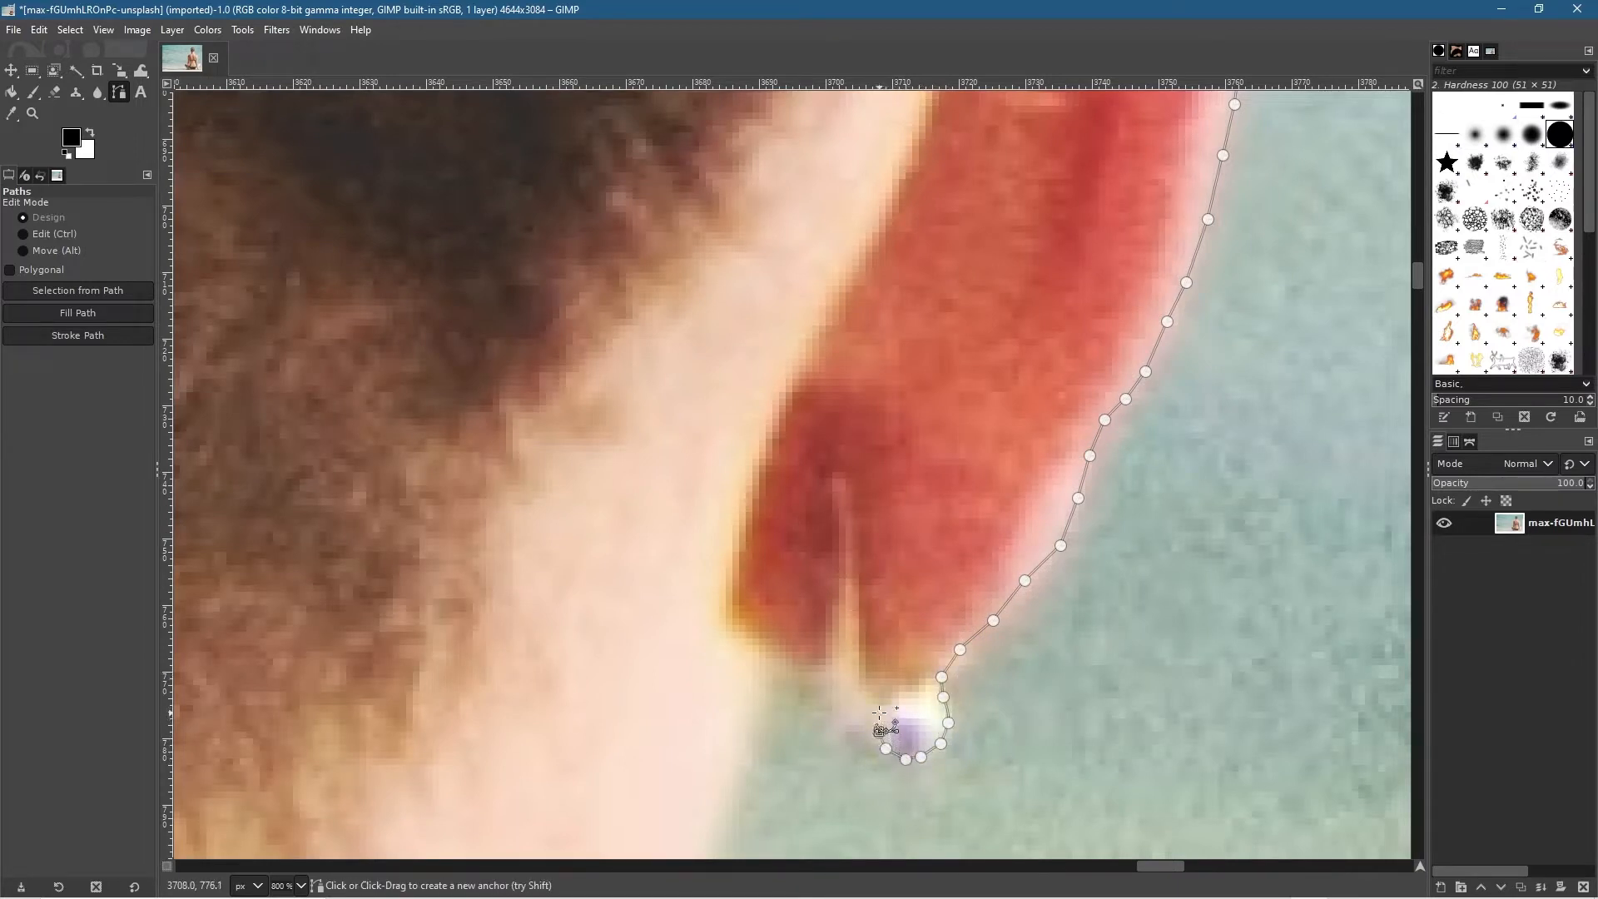
pyautogui.click(852, 677)
pyautogui.click(827, 665)
pyautogui.click(798, 656)
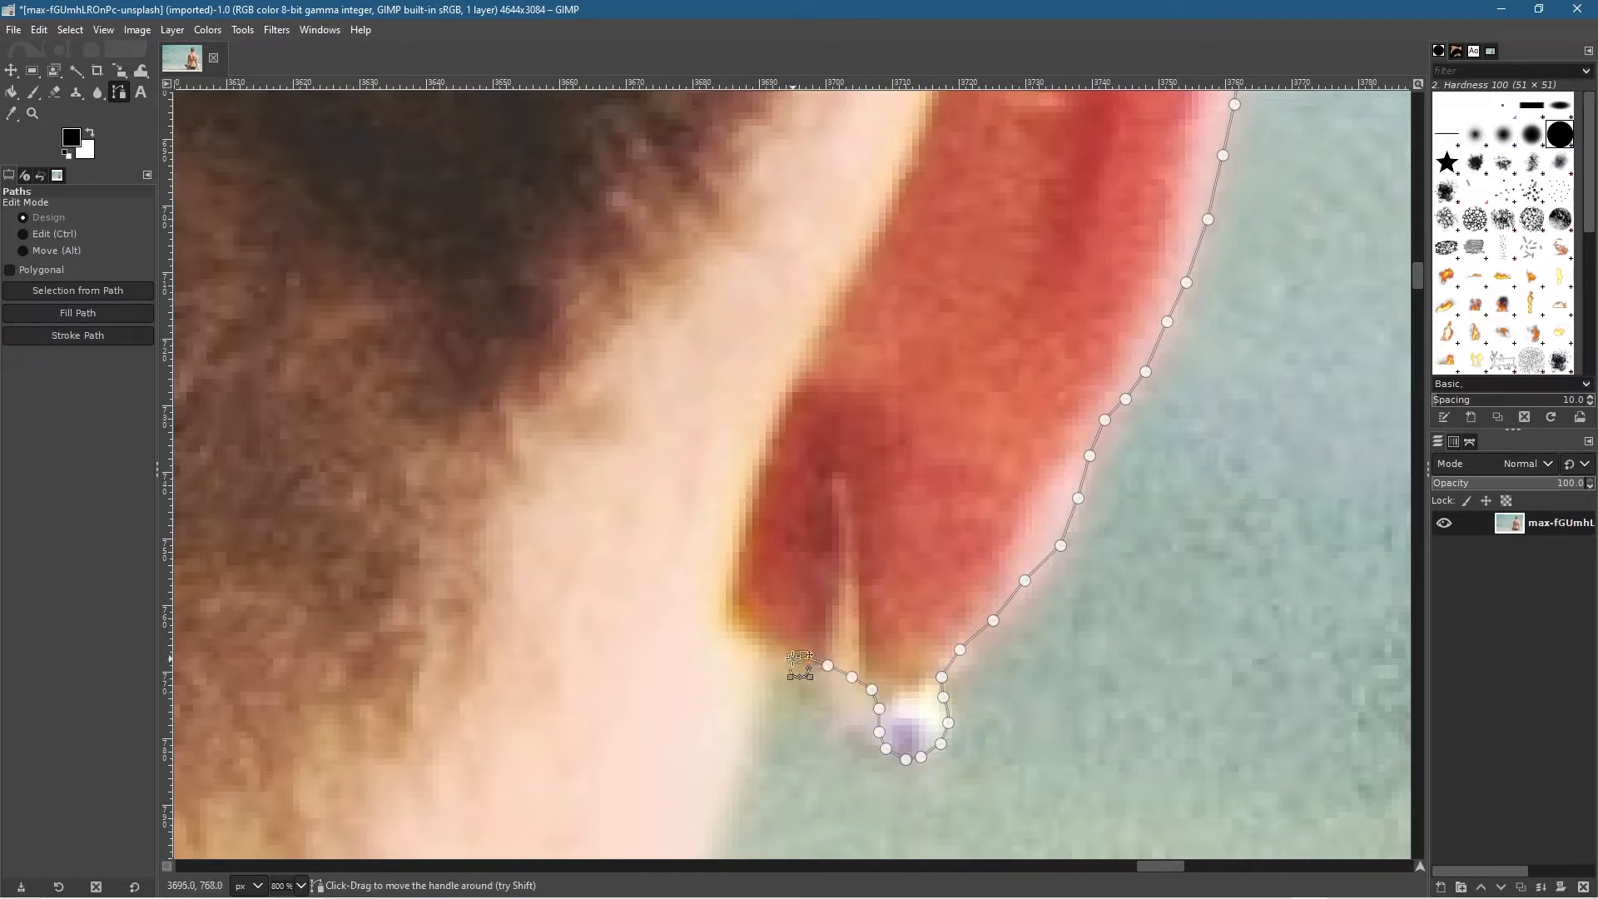
pyautogui.click(781, 660)
# Step: Trace the upper right side of the neck from below the earlobe down to where the edge straightens
pyautogui.scroll(-4, 783, 707)
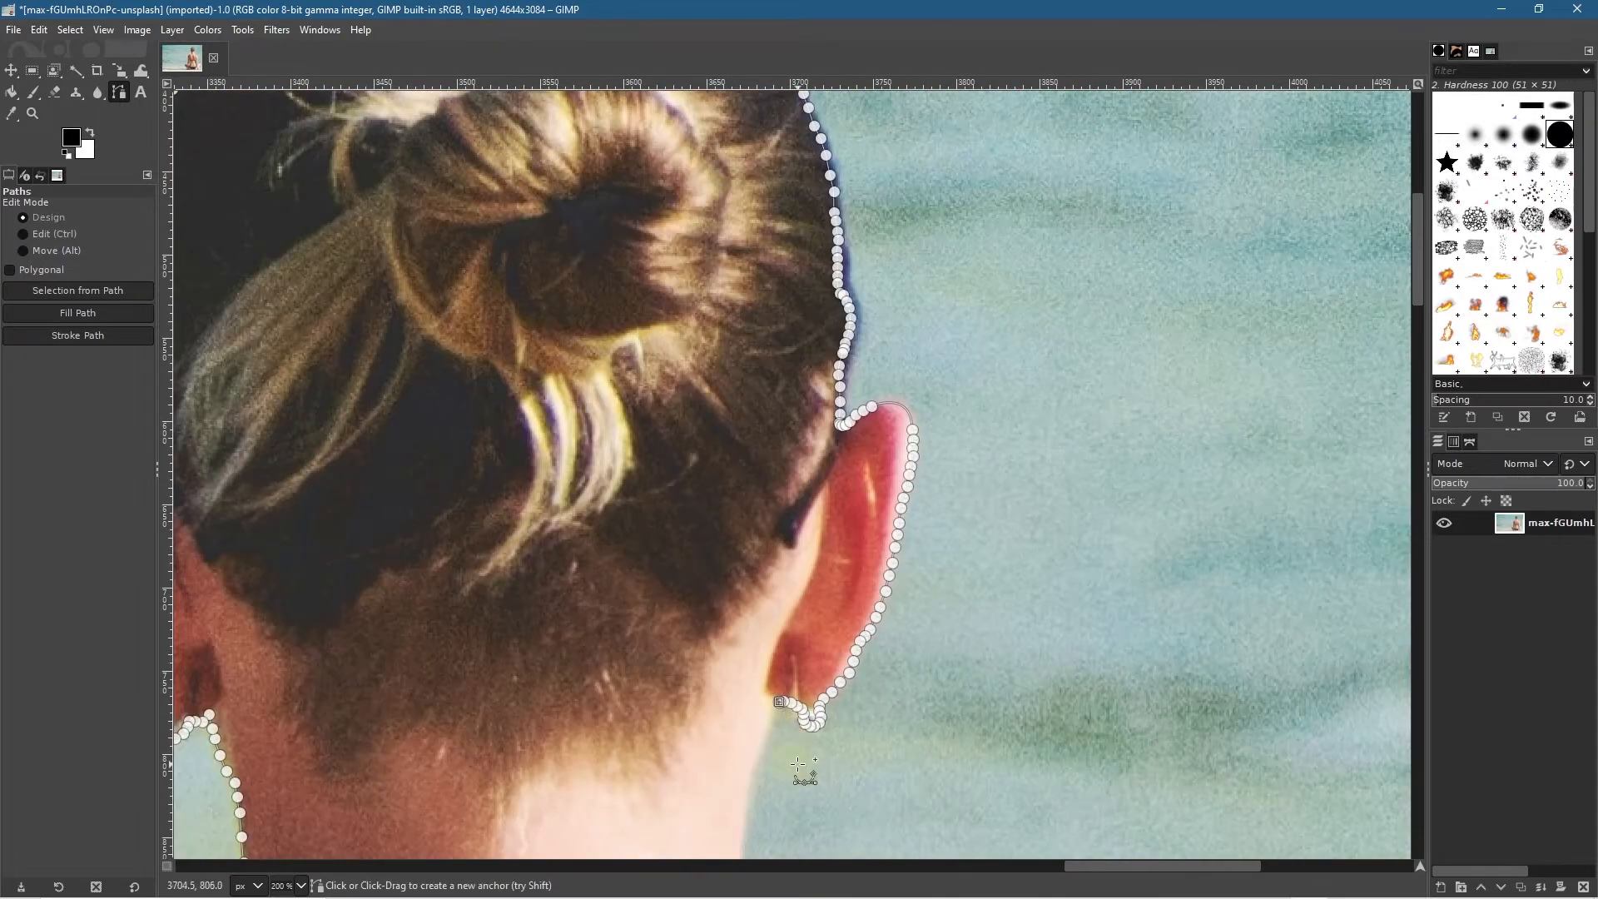
pyautogui.moveTo(851, 718); pyautogui.dragTo(1004, 462)
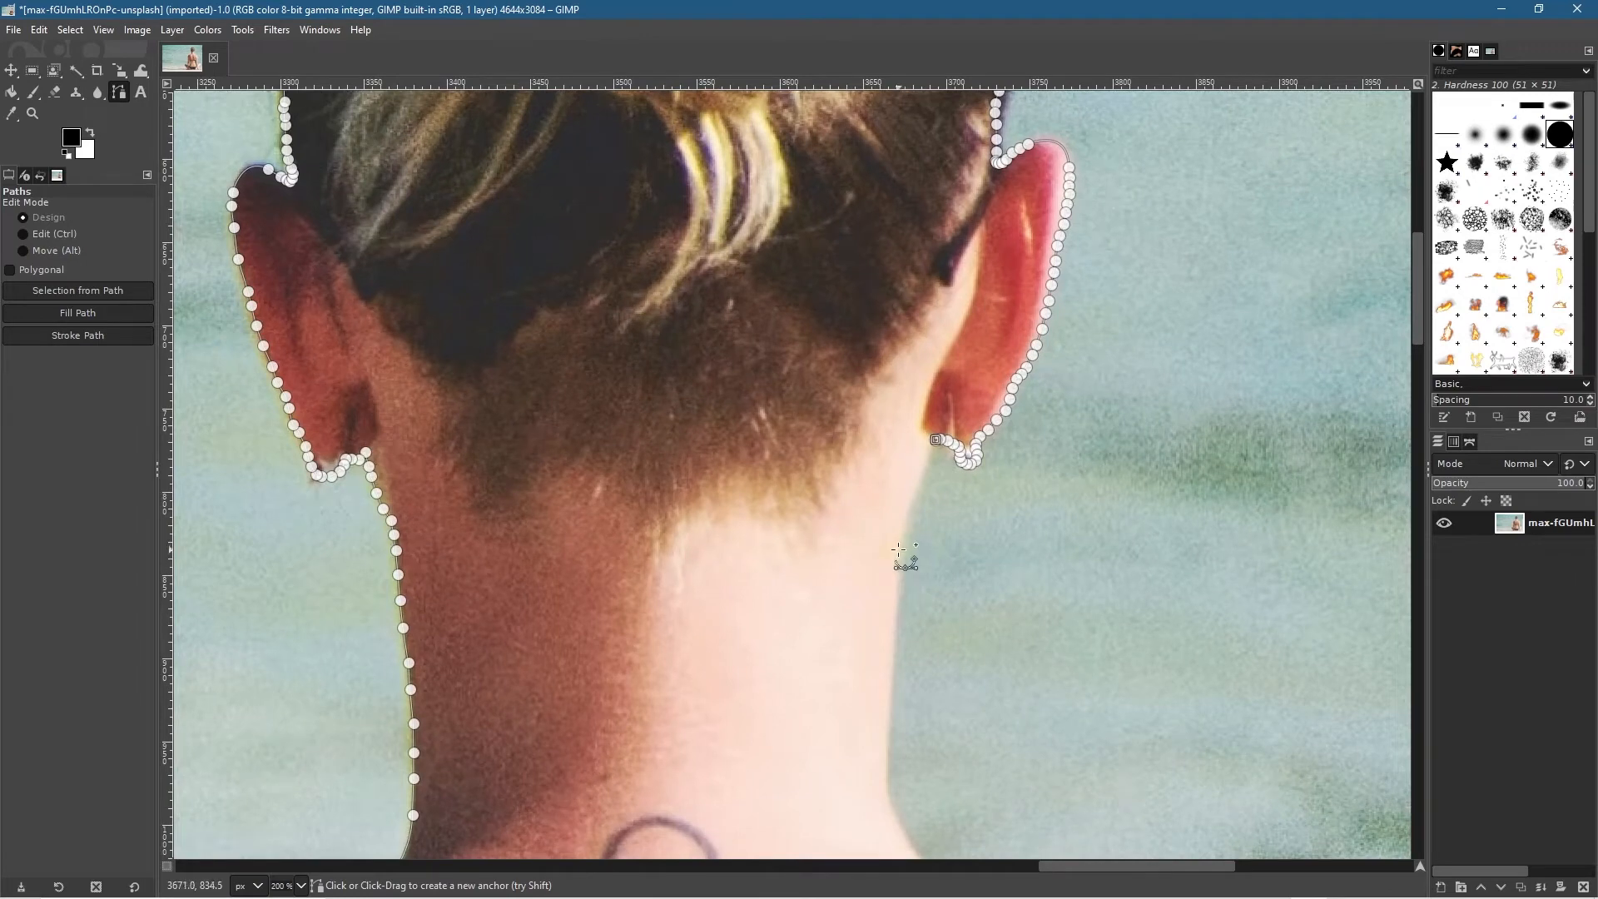
pyautogui.scroll(5, 949, 456)
pyautogui.click(896, 348)
pyautogui.click(877, 414)
pyautogui.click(856, 466)
pyautogui.click(831, 531)
pyautogui.click(797, 603)
pyautogui.click(773, 652)
pyautogui.click(764, 688)
pyautogui.moveTo(763, 771); pyautogui.dragTo(939, 336)
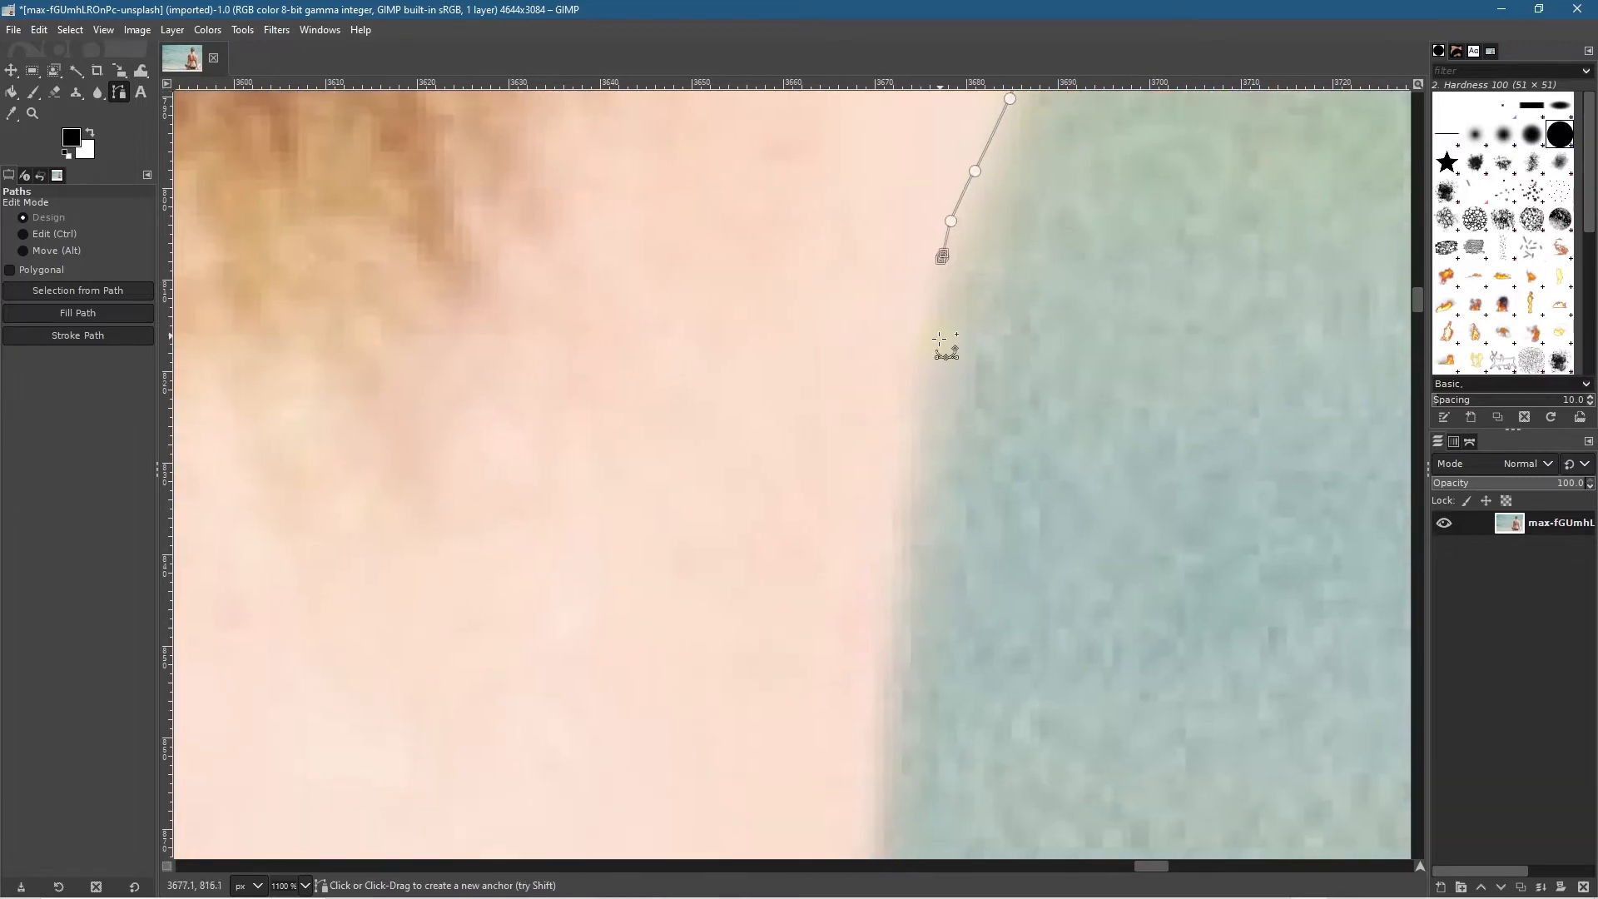
pyautogui.click(934, 324)
pyautogui.click(920, 393)
# Step: Continue the path down the straight right side of the neck to where it starts curving toward the shoulder
pyautogui.scroll(-6, 966, 518)
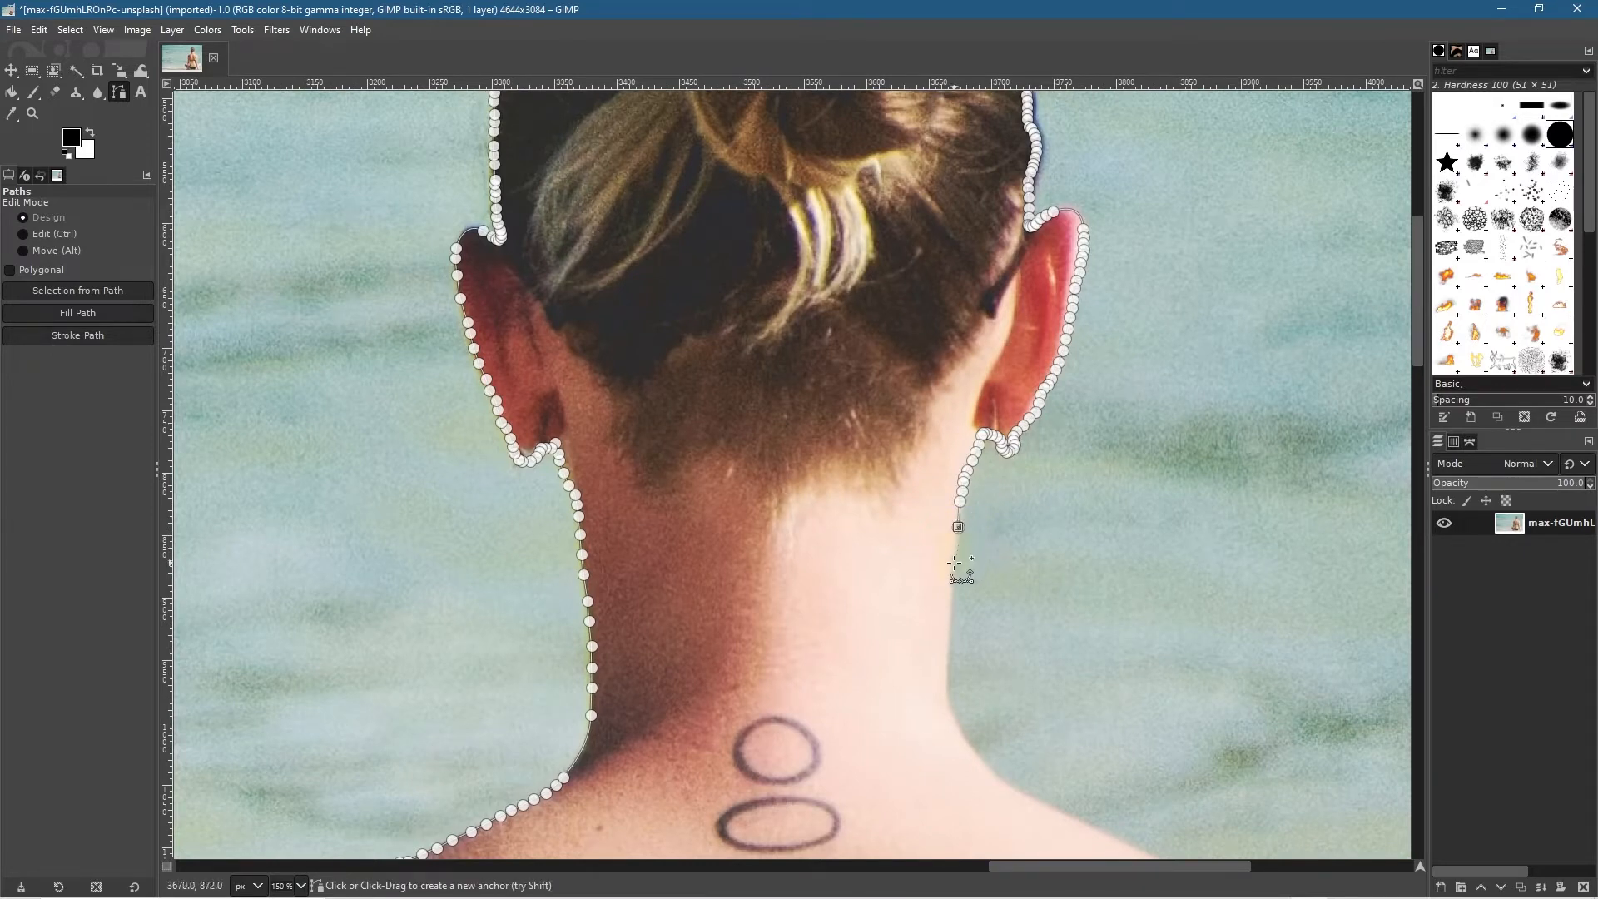
pyautogui.click(953, 602)
pyautogui.click(949, 638)
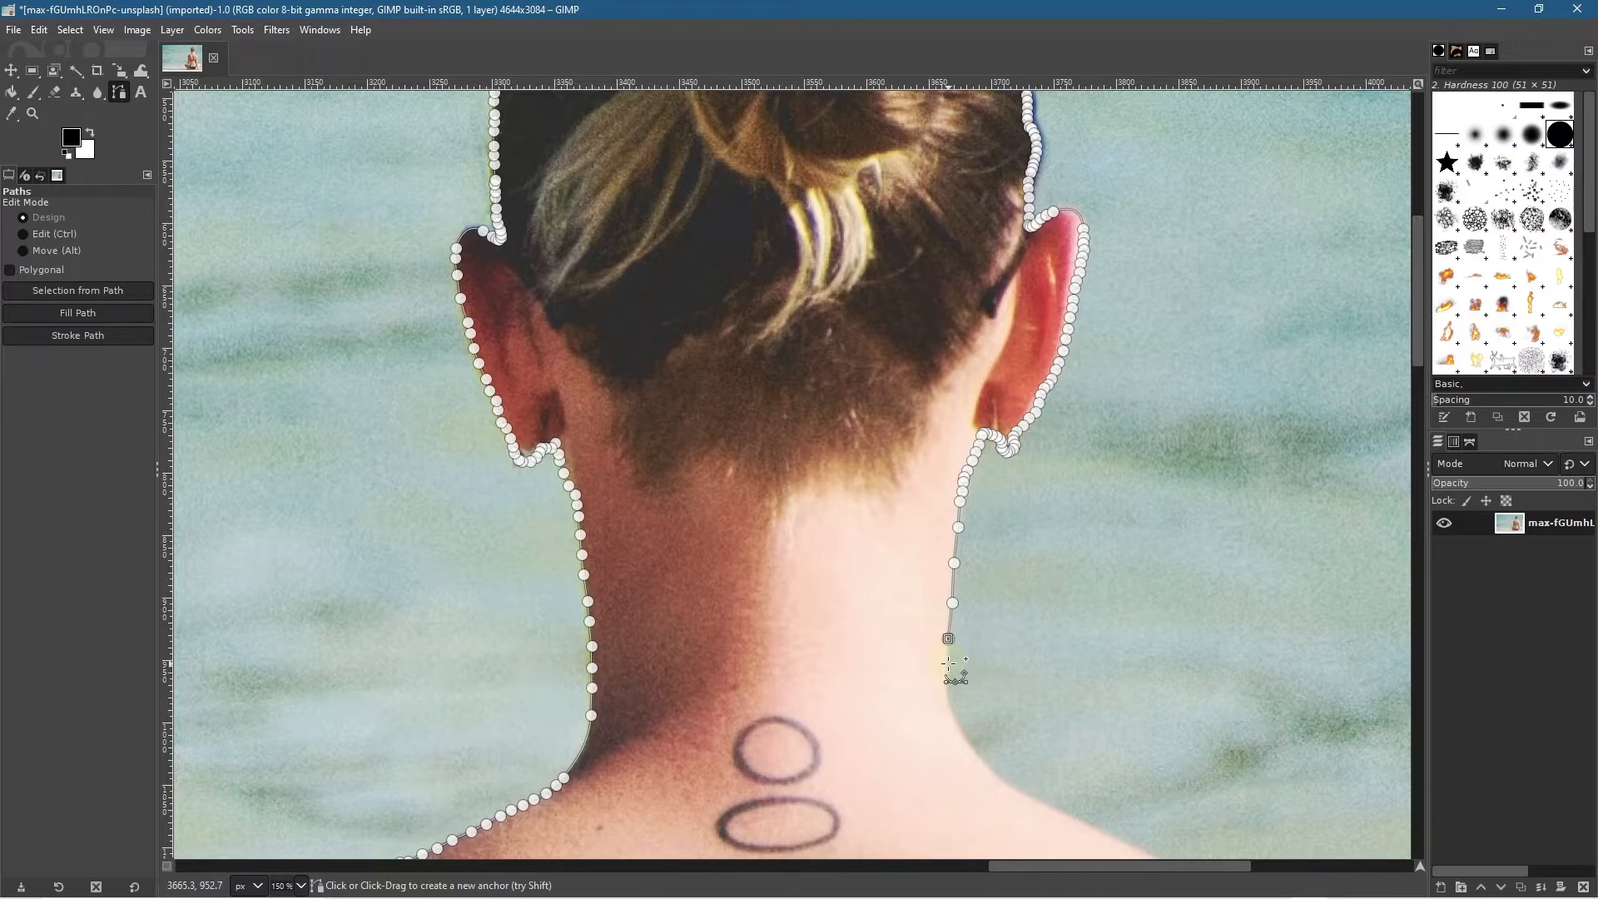
pyautogui.scroll(5, 990, 678)
pyautogui.scroll(-4, 916, 541)
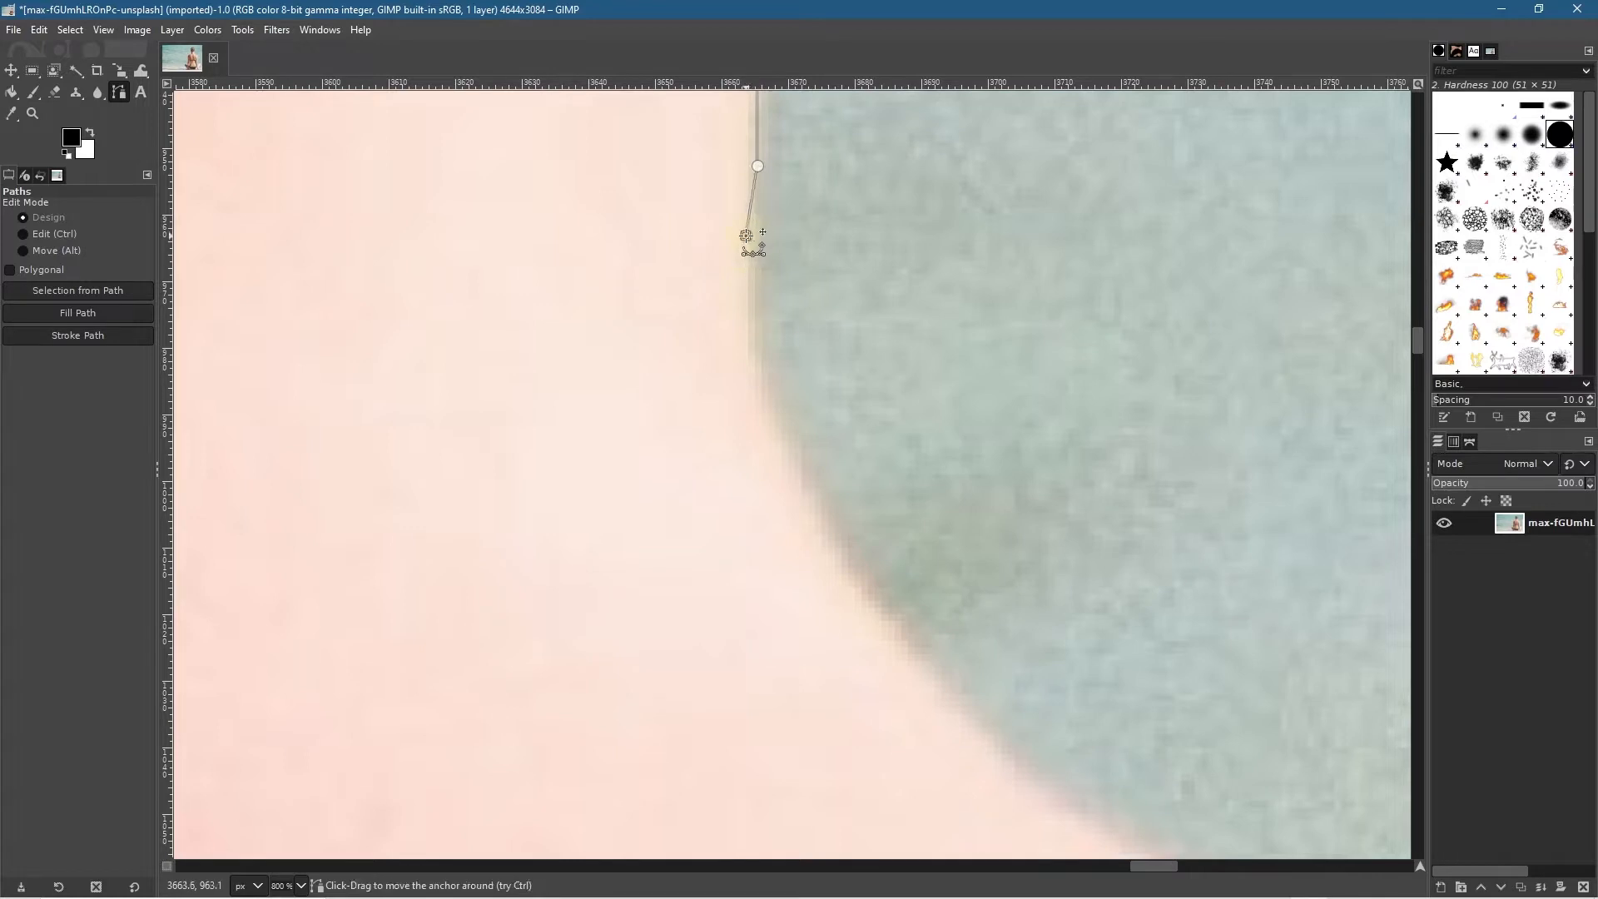
pyautogui.click(750, 271)
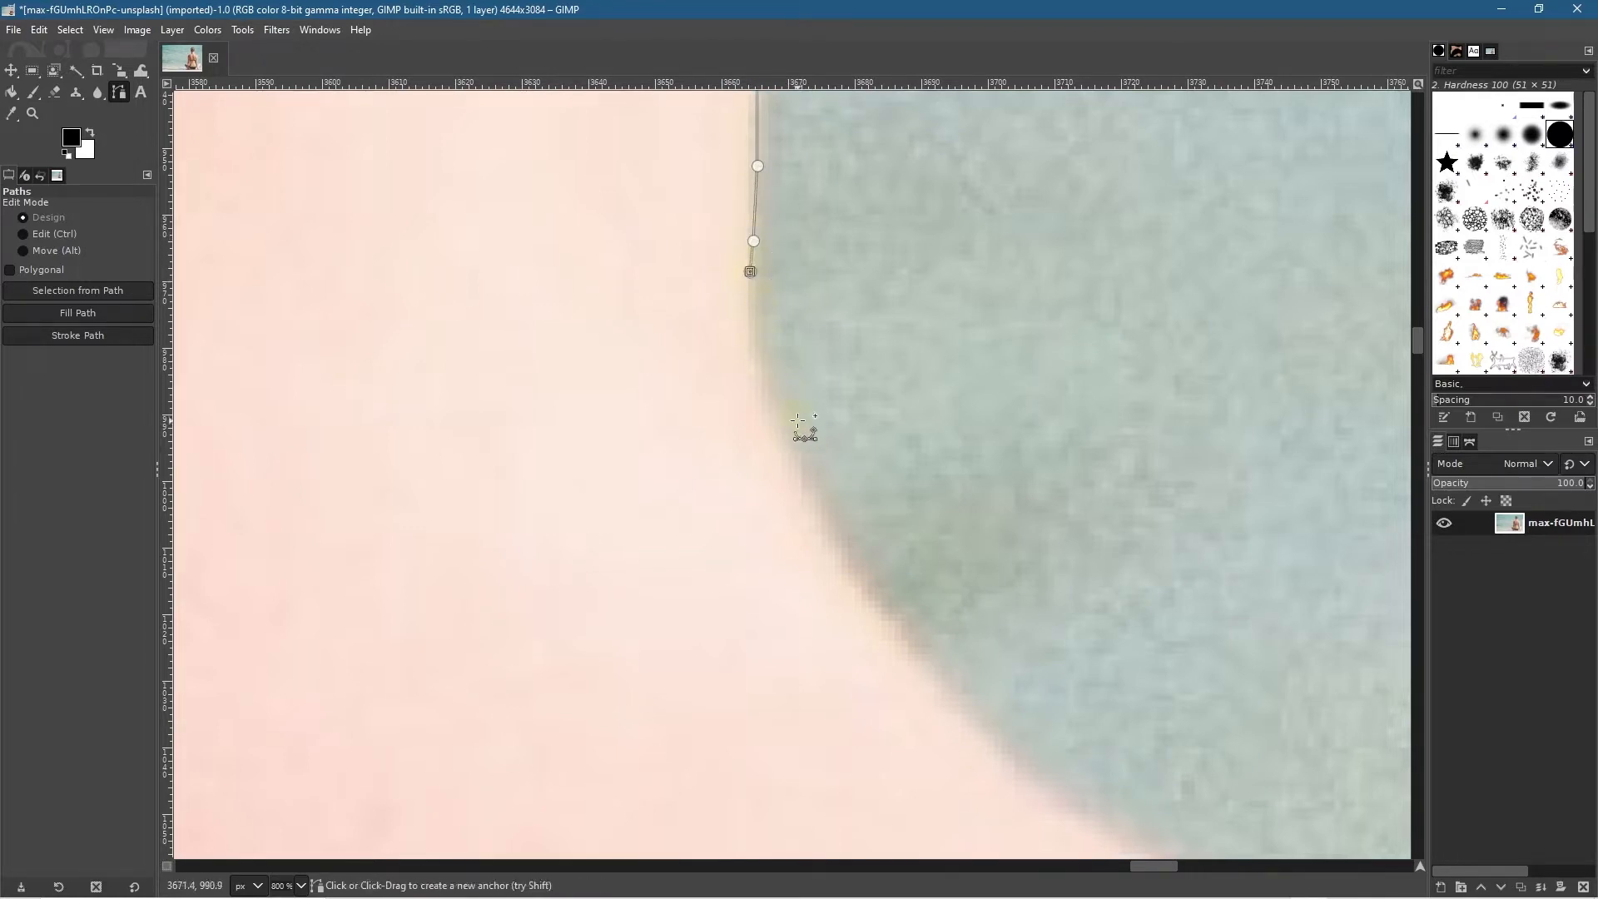
# Step: Add a curved segment at the base of the neck, adjust its handle and anchor, and continue along the skin edge
pyautogui.moveTo(801, 469); pyautogui.dragTo(834, 514)
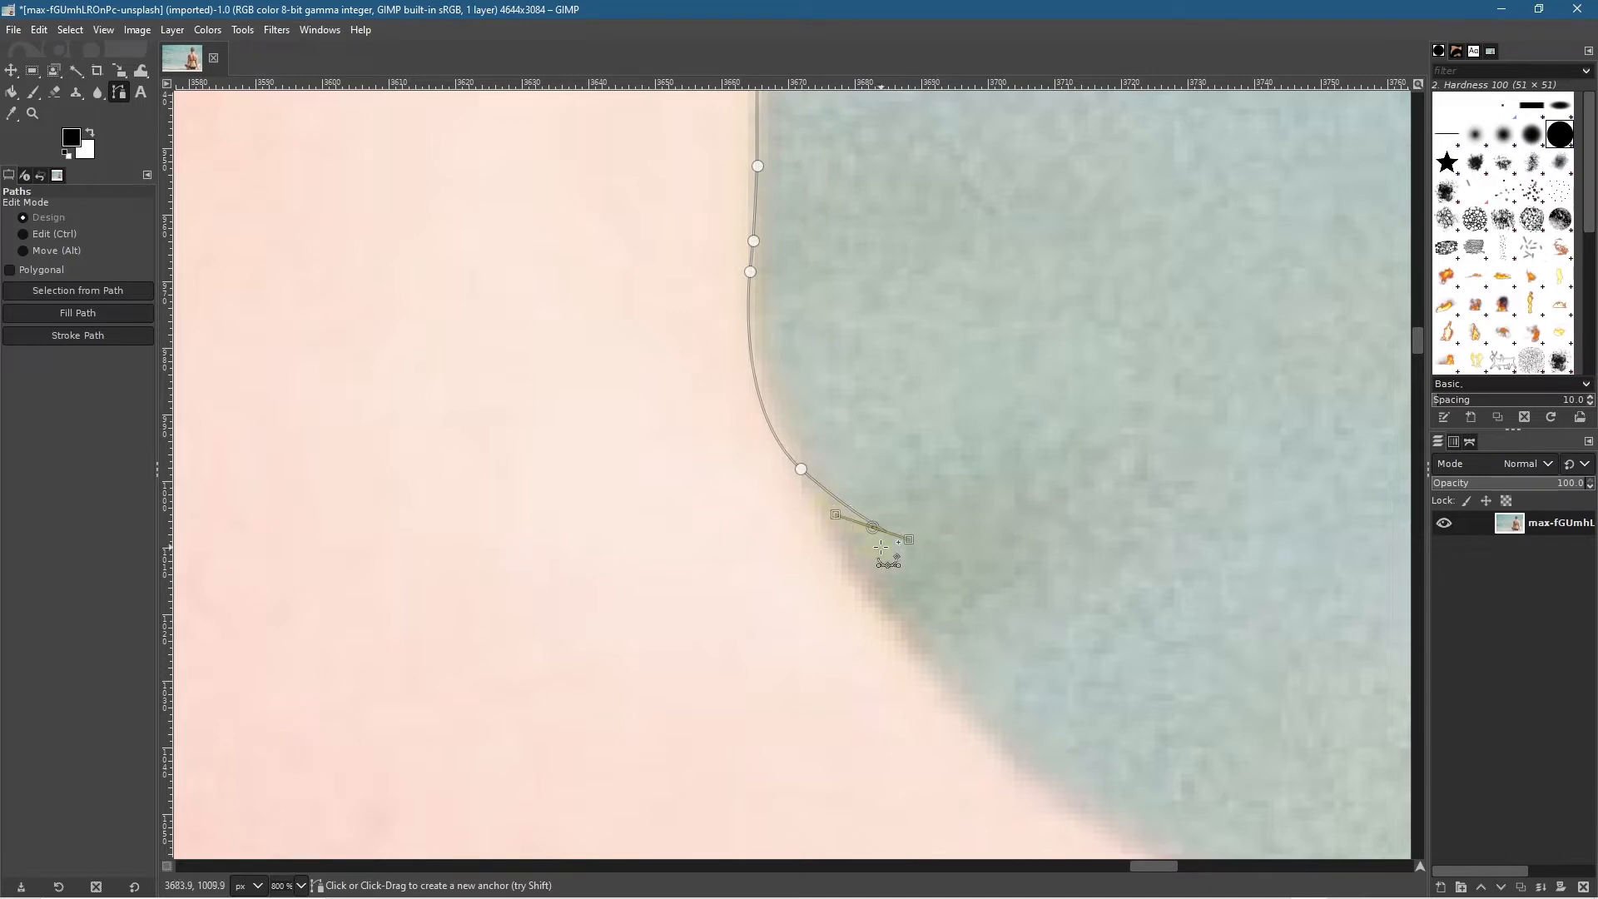
pyautogui.hotkey('ctrl', 'z')
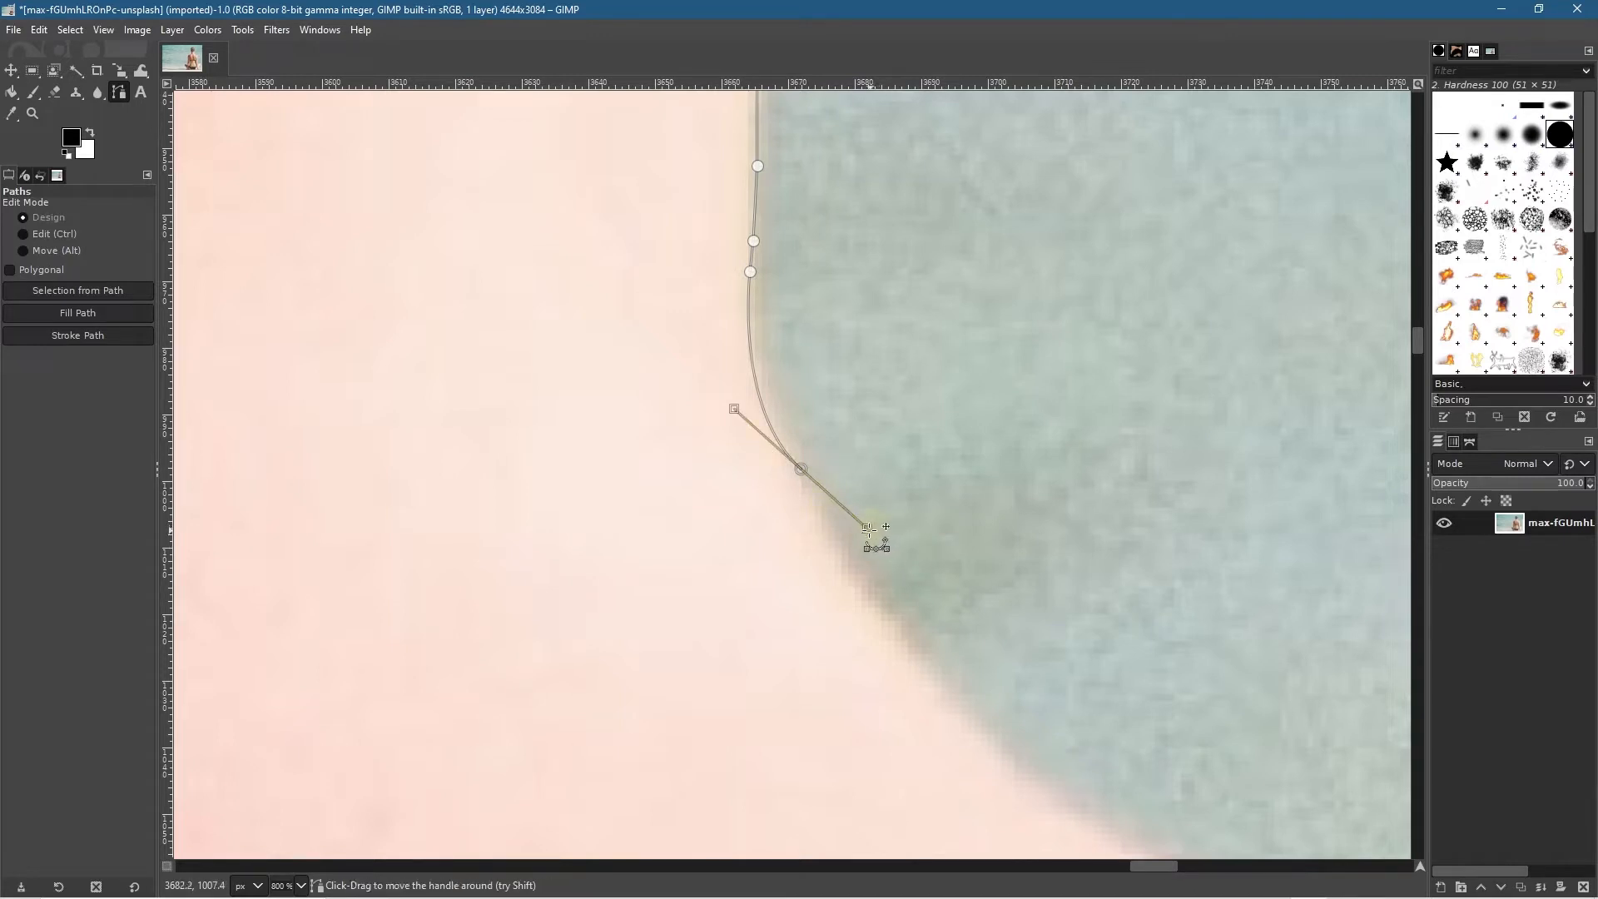
pyautogui.moveTo(867, 529); pyautogui.dragTo(817, 500)
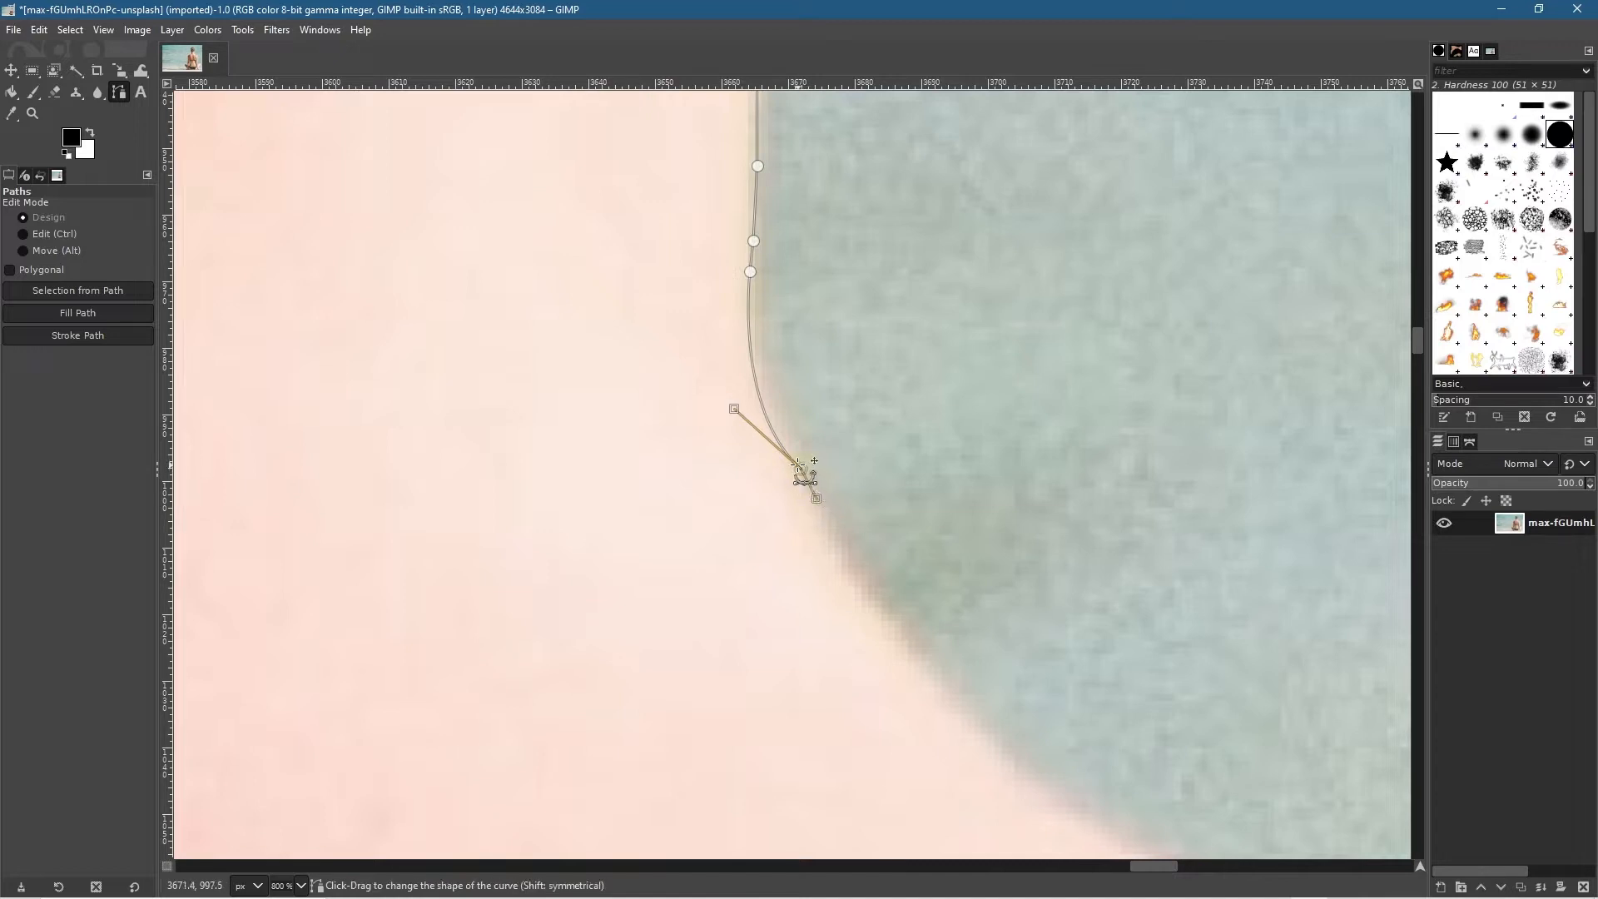
pyautogui.moveTo(805, 464); pyautogui.dragTo(835, 540)
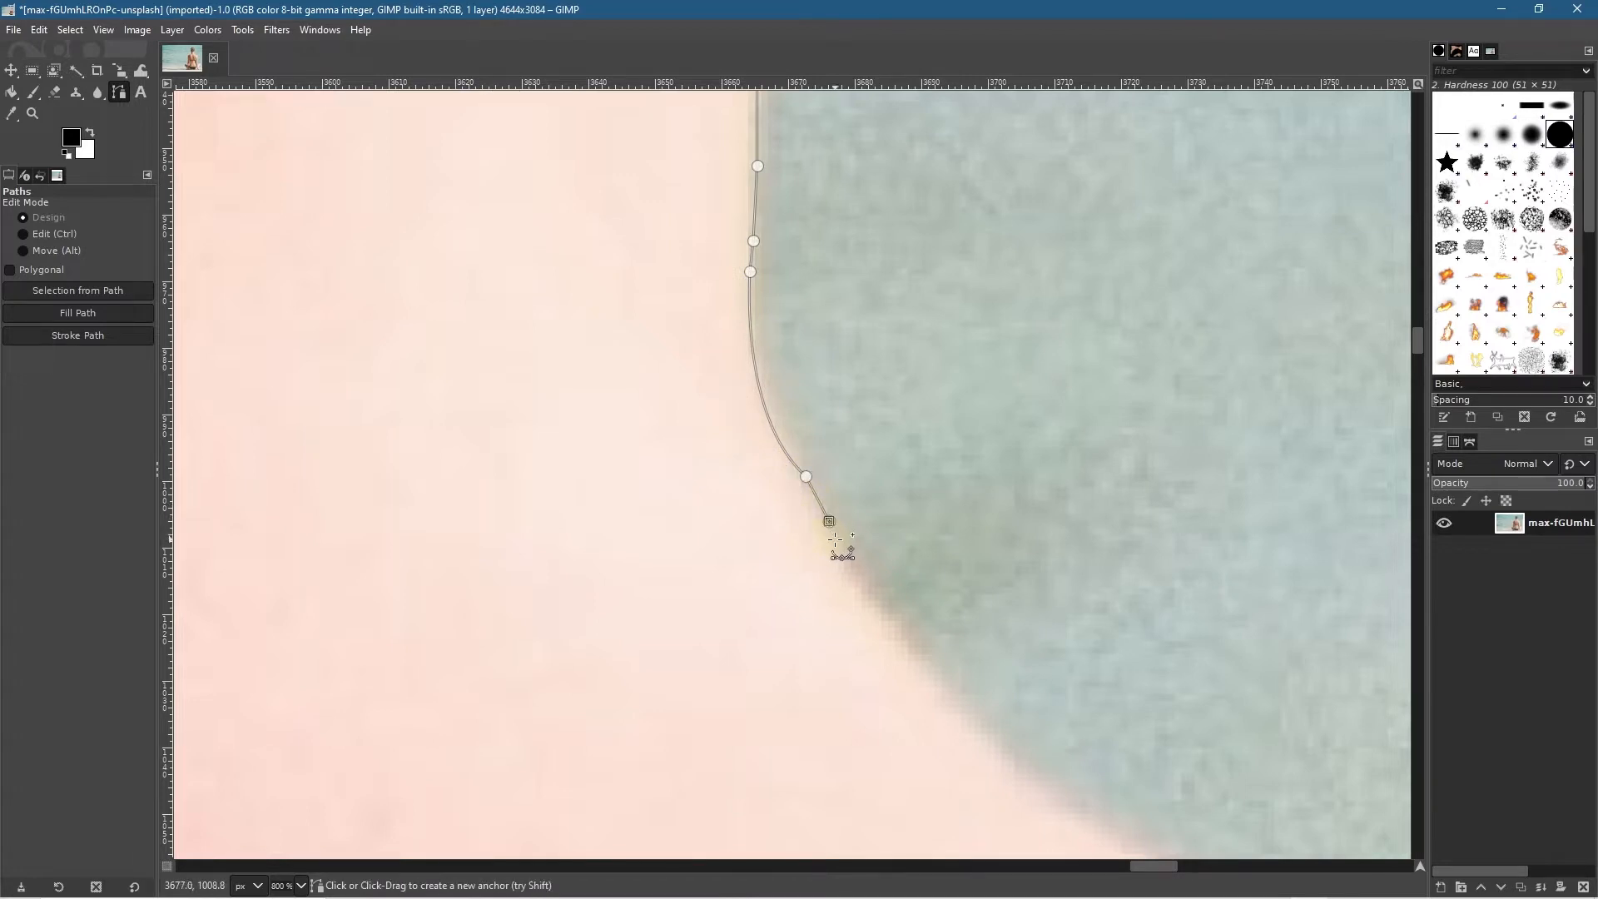
# Step: Trace the sloping edge from the base of the neck to the start of the right shoulder with closely spaced anchors
pyautogui.click(860, 577)
pyautogui.click(874, 600)
pyautogui.click(894, 626)
pyautogui.click(915, 651)
pyautogui.click(933, 684)
pyautogui.click(939, 683)
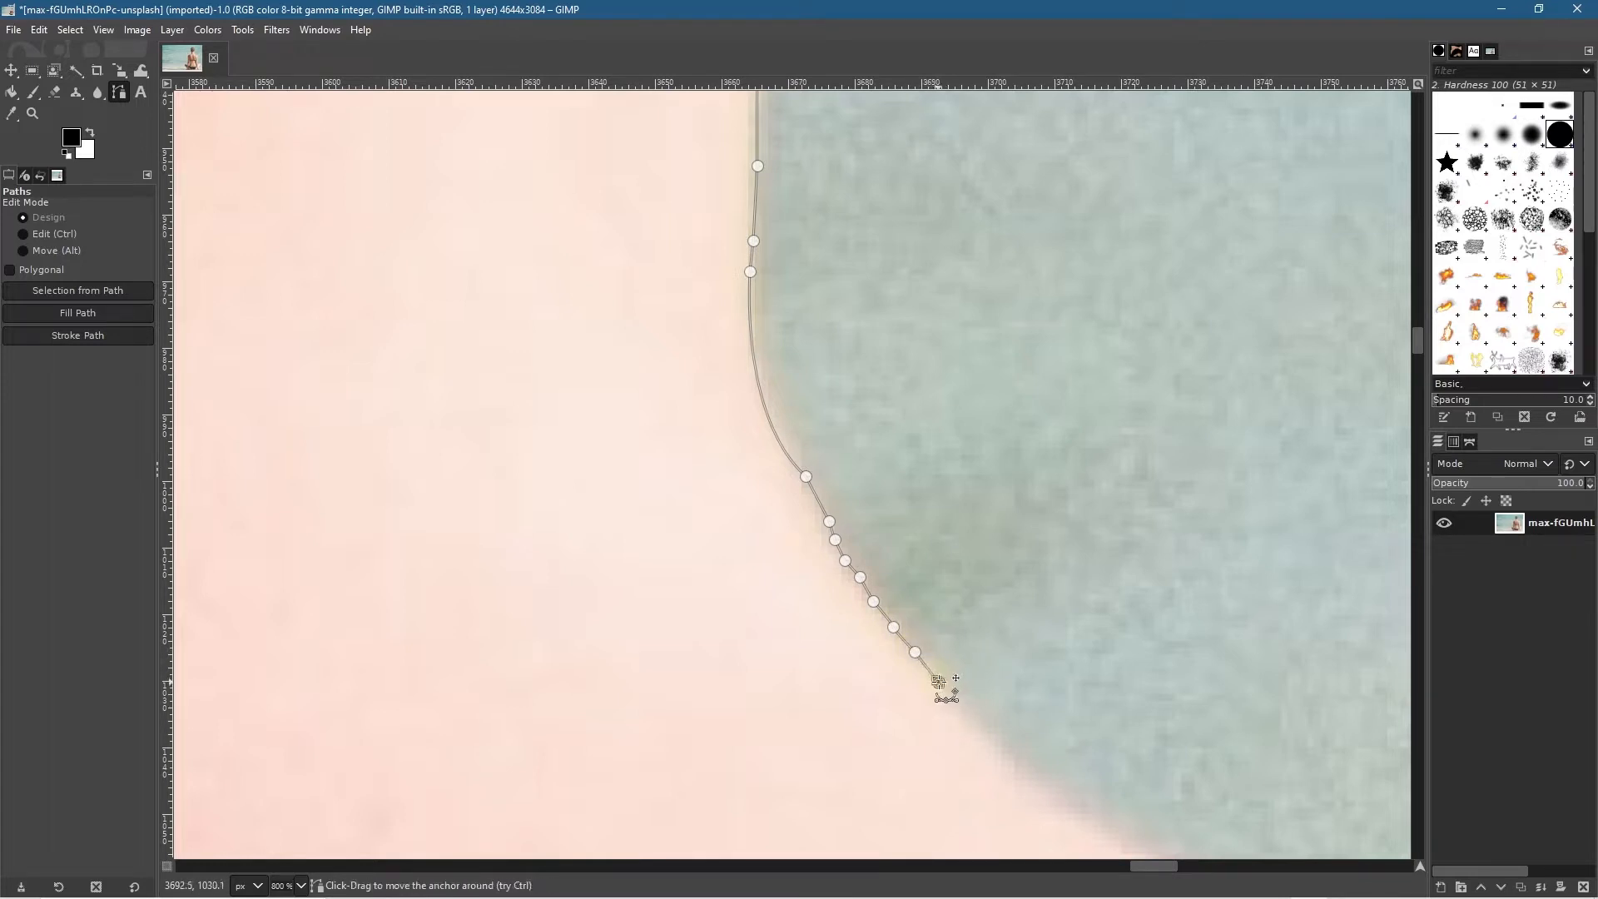
pyautogui.click(979, 719)
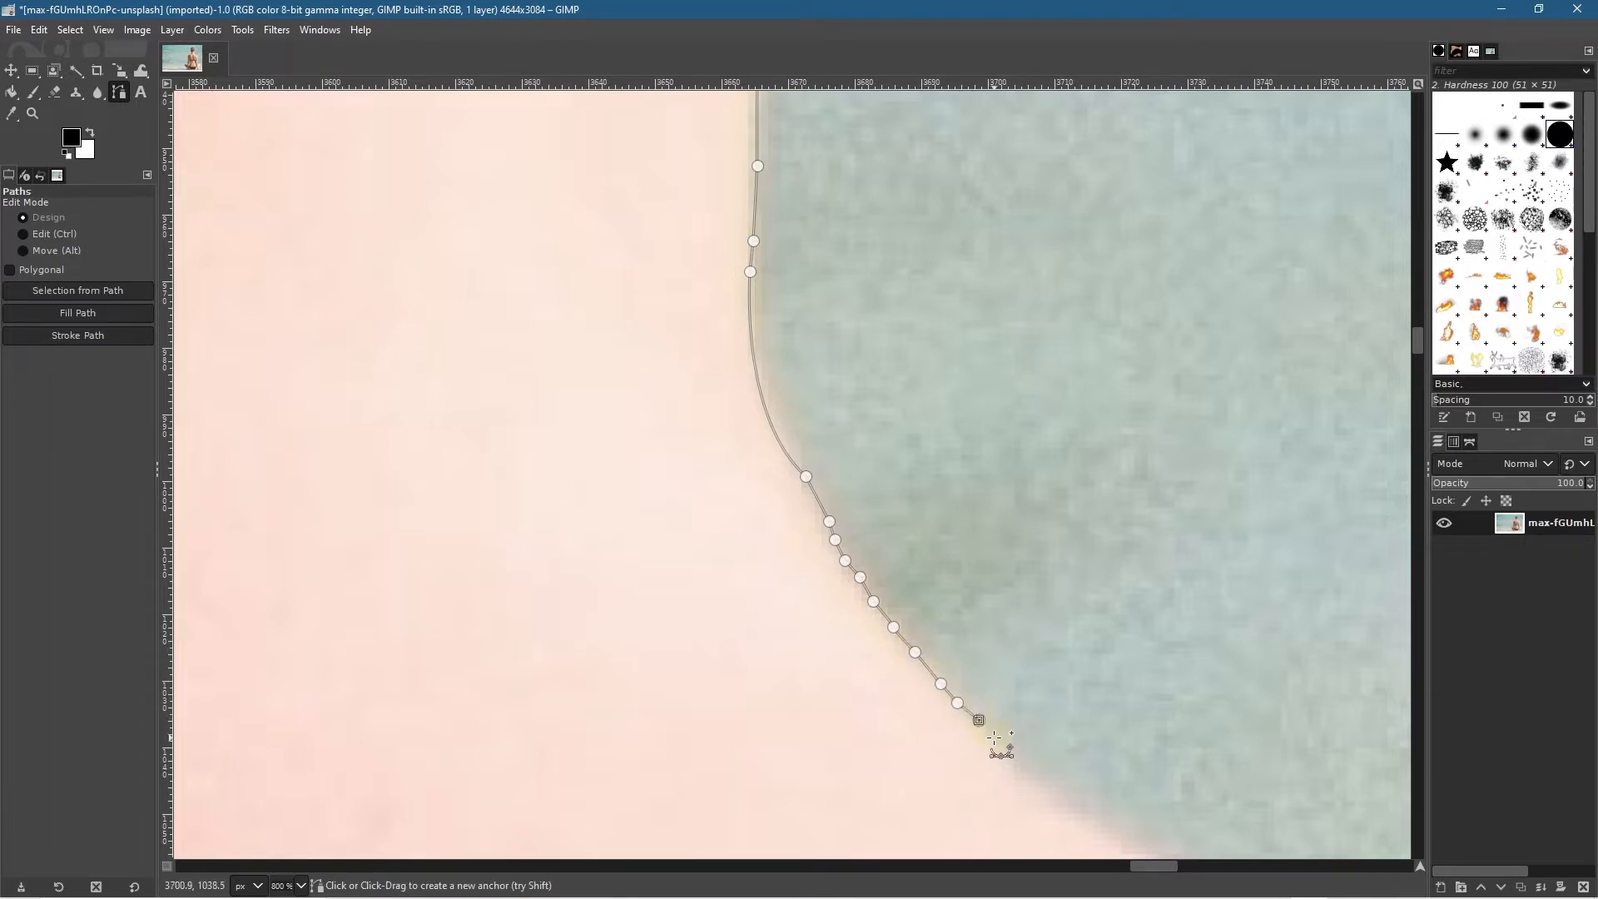
pyautogui.click(1006, 752)
pyautogui.click(1024, 768)
# Step: Extend the path from the base of the neck to the top of the right shoulder's slope
pyautogui.scroll(-4, 1072, 644)
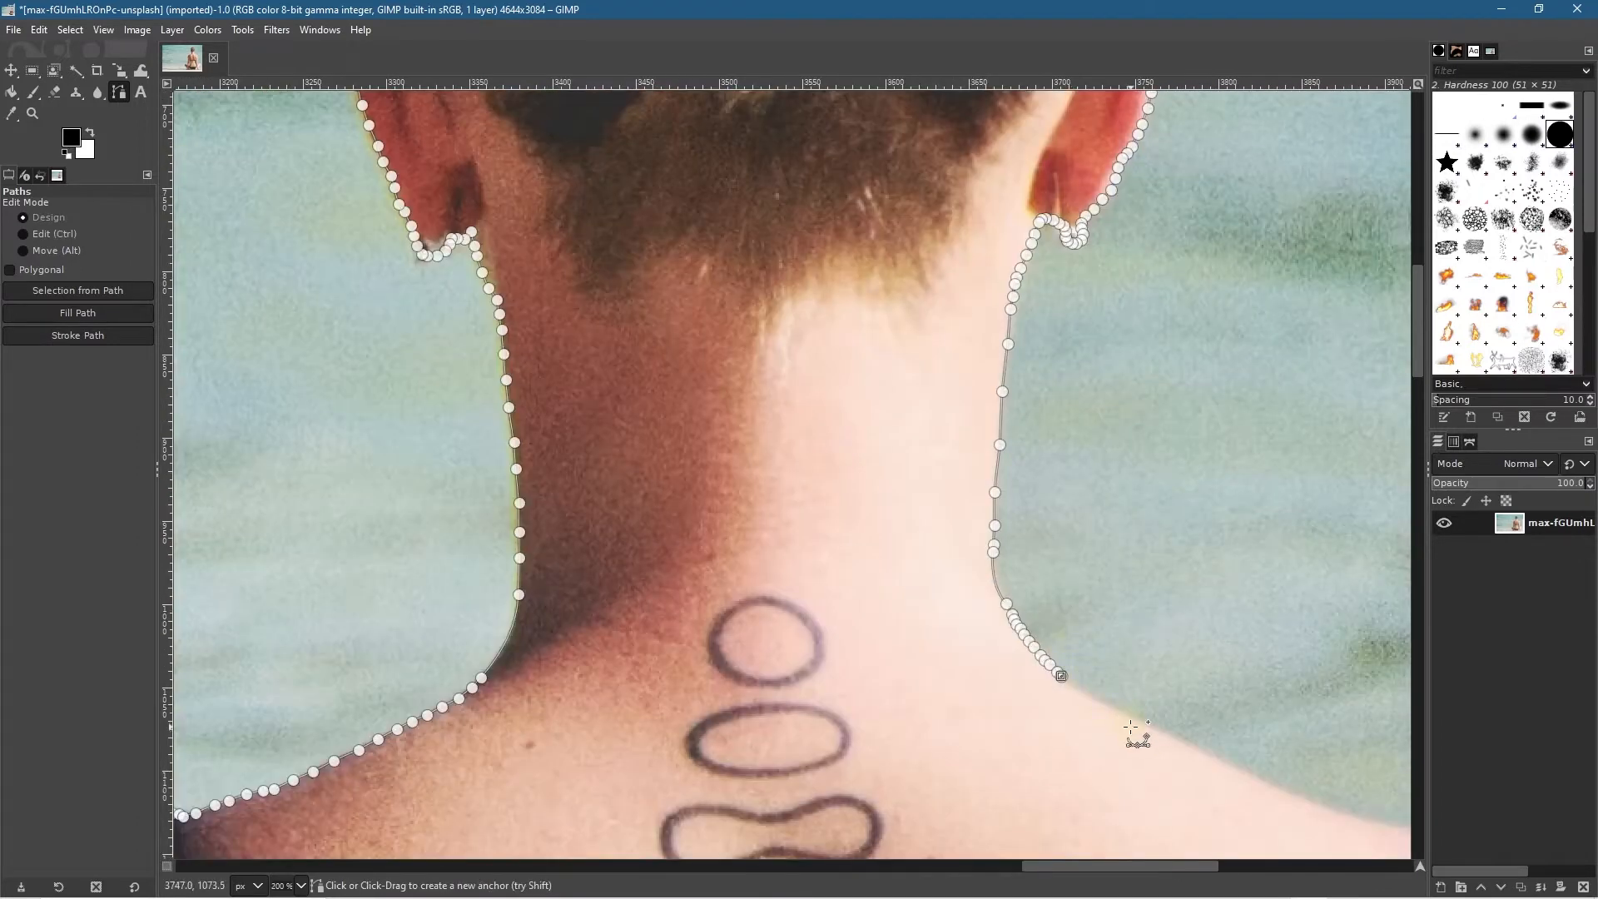
pyautogui.moveTo(1093, 719); pyautogui.dragTo(813, 589)
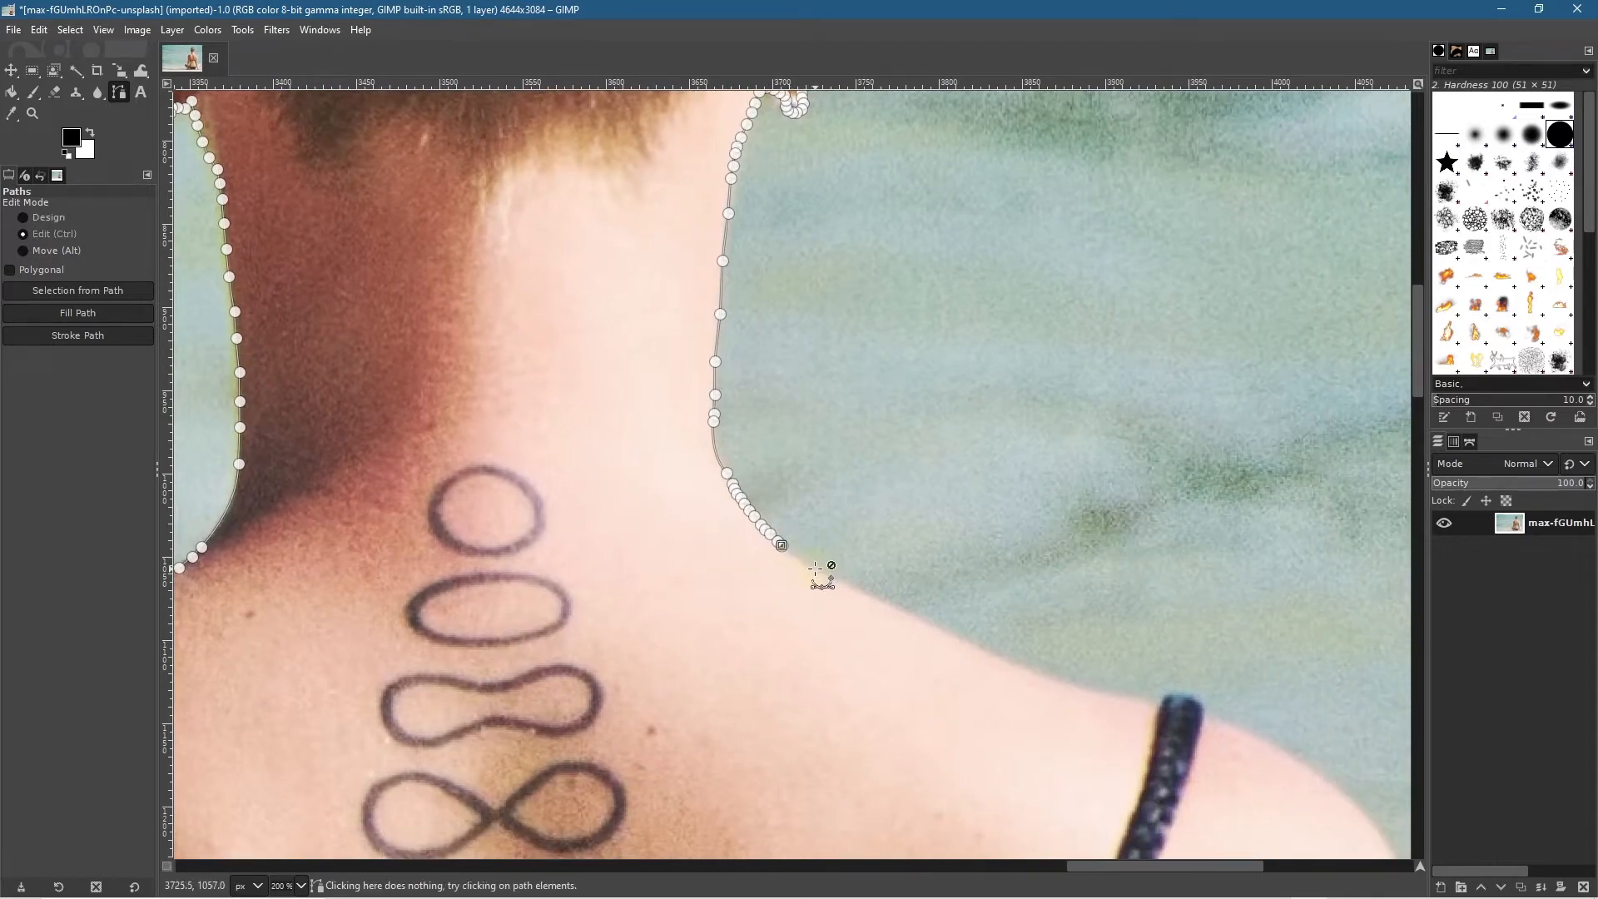
pyautogui.scroll(3, 795, 564)
pyautogui.click(769, 534)
pyautogui.click(792, 553)
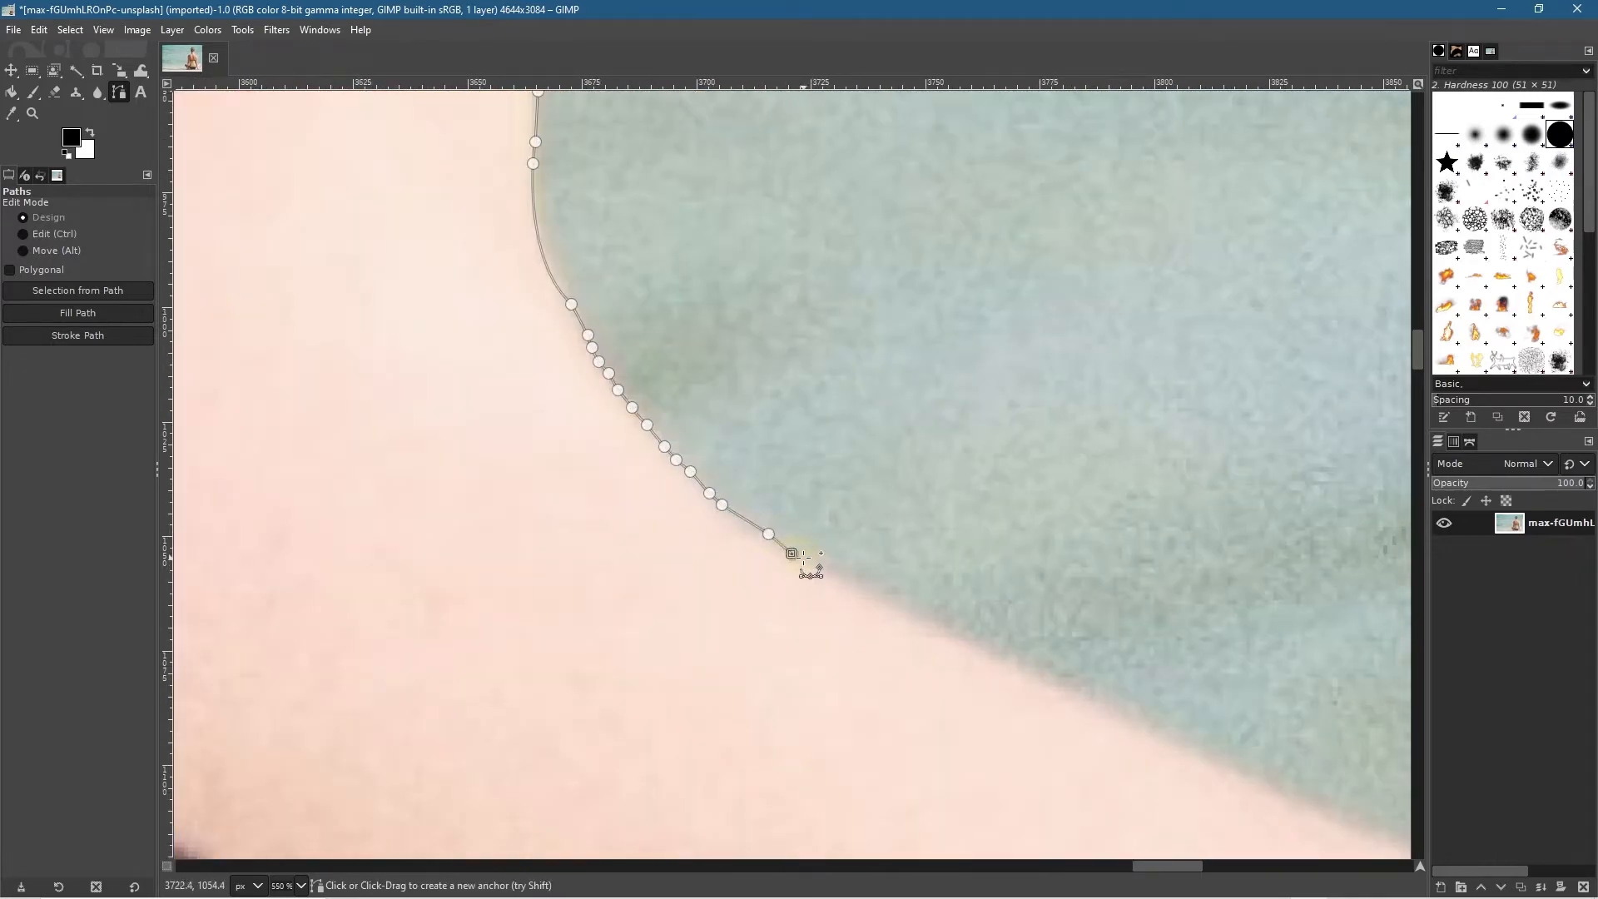
# Step: Trace the upper right shoulder slope with closely spaced anchors along the skin edge
pyautogui.click(844, 577)
pyautogui.click(892, 602)
pyautogui.click(937, 628)
pyautogui.click(1002, 654)
pyautogui.click(1043, 678)
pyautogui.click(1106, 703)
pyautogui.click(1141, 724)
pyautogui.click(1177, 746)
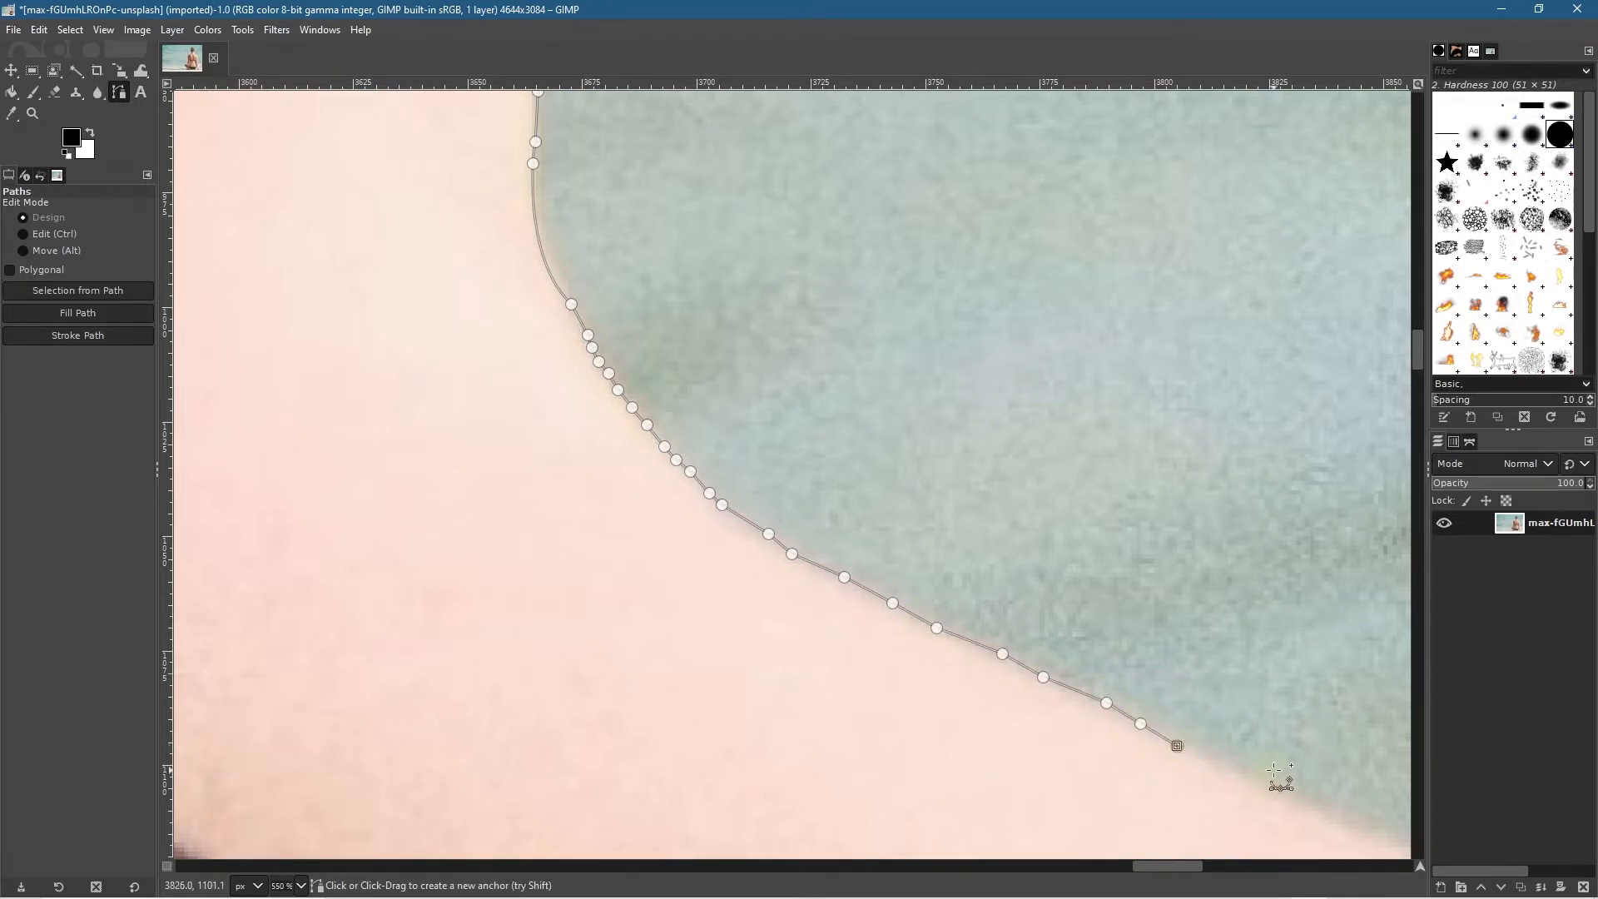
pyautogui.click(1253, 779)
# Step: Continue the path along the flattening shoulder edge up to the inner side of the black strap
pyautogui.moveTo(1292, 807); pyautogui.dragTo(786, 546)
pyautogui.click(776, 533)
pyautogui.click(811, 558)
pyautogui.click(847, 571)
pyautogui.click(893, 589)
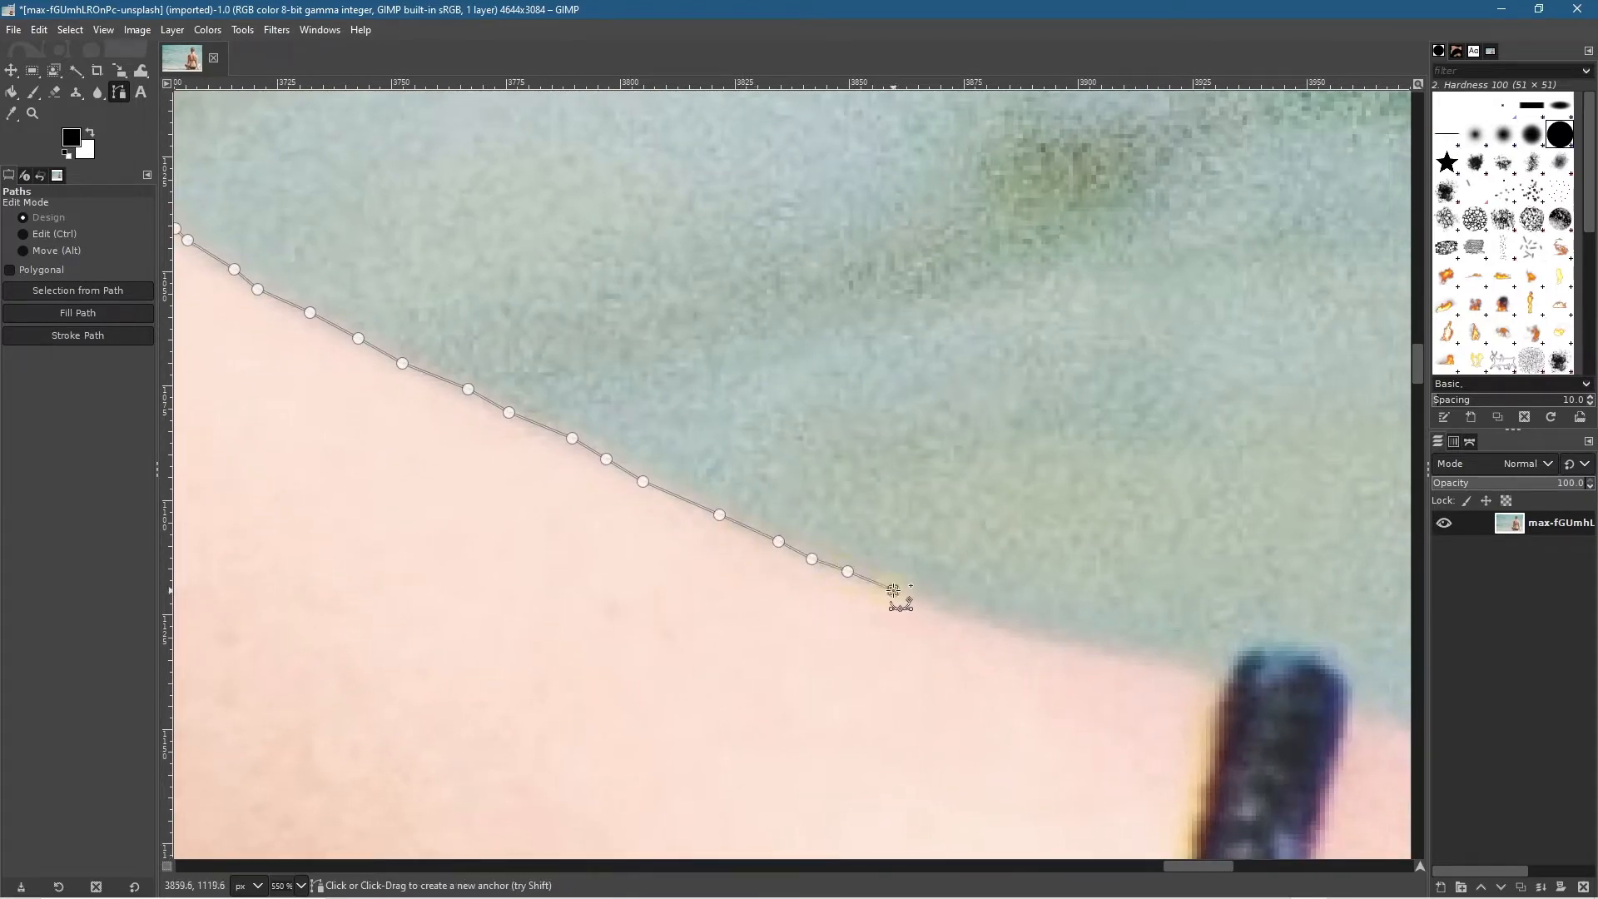
pyautogui.click(925, 600)
pyautogui.click(970, 618)
pyautogui.click(1005, 627)
pyautogui.click(1055, 642)
pyautogui.click(1116, 652)
pyautogui.click(1156, 660)
pyautogui.click(1191, 671)
pyautogui.click(1213, 680)
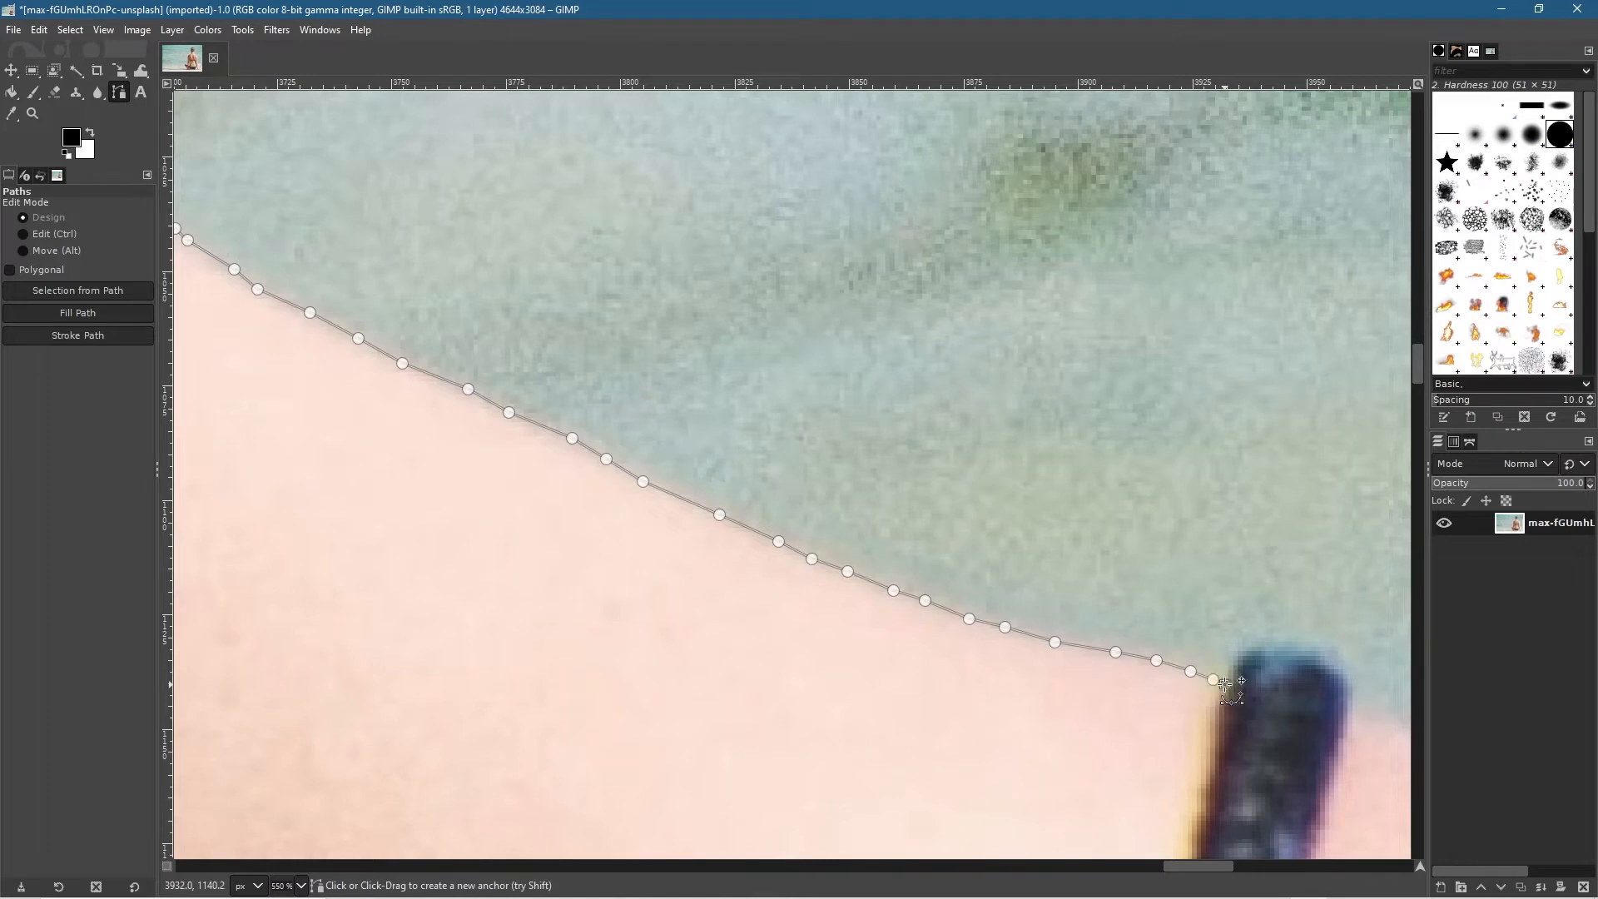
# Step: Outline the rounded top of the black shoulder strap, ending where its outer side meets the skin
pyautogui.click(1240, 659)
pyautogui.click(1260, 650)
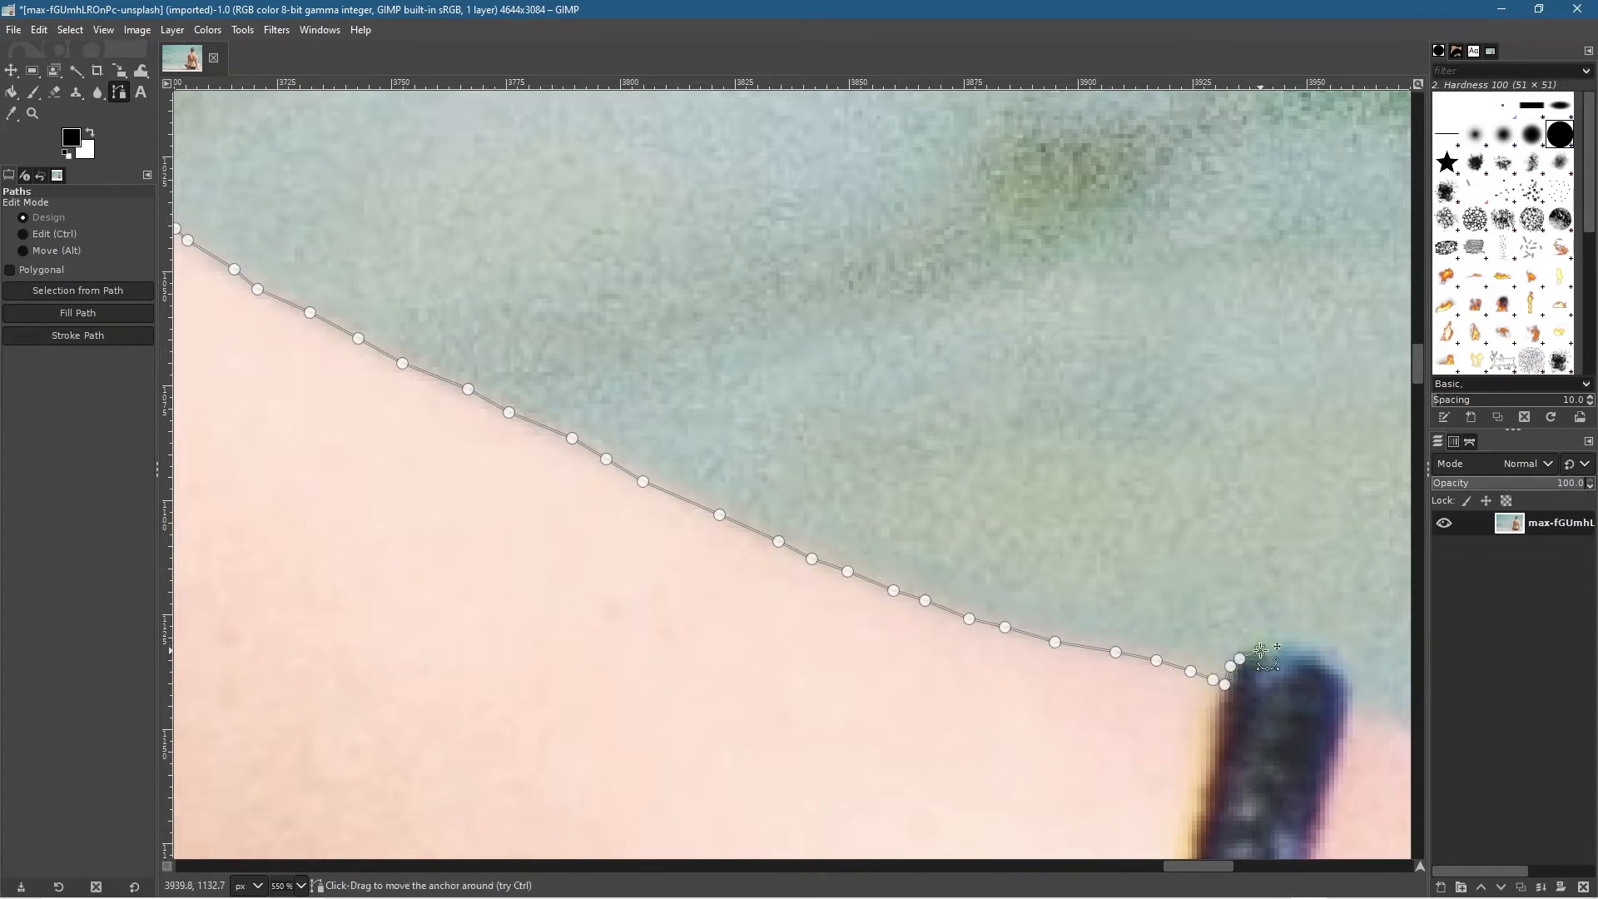
pyautogui.click(1285, 653)
pyautogui.click(1309, 660)
pyautogui.click(1330, 670)
pyautogui.click(1344, 698)
pyautogui.click(1342, 714)
# Step: Trace the skin edge from the outer side of the strap toward the rounded part of the right shoulder
pyautogui.moveTo(1308, 746); pyautogui.dragTo(818, 611)
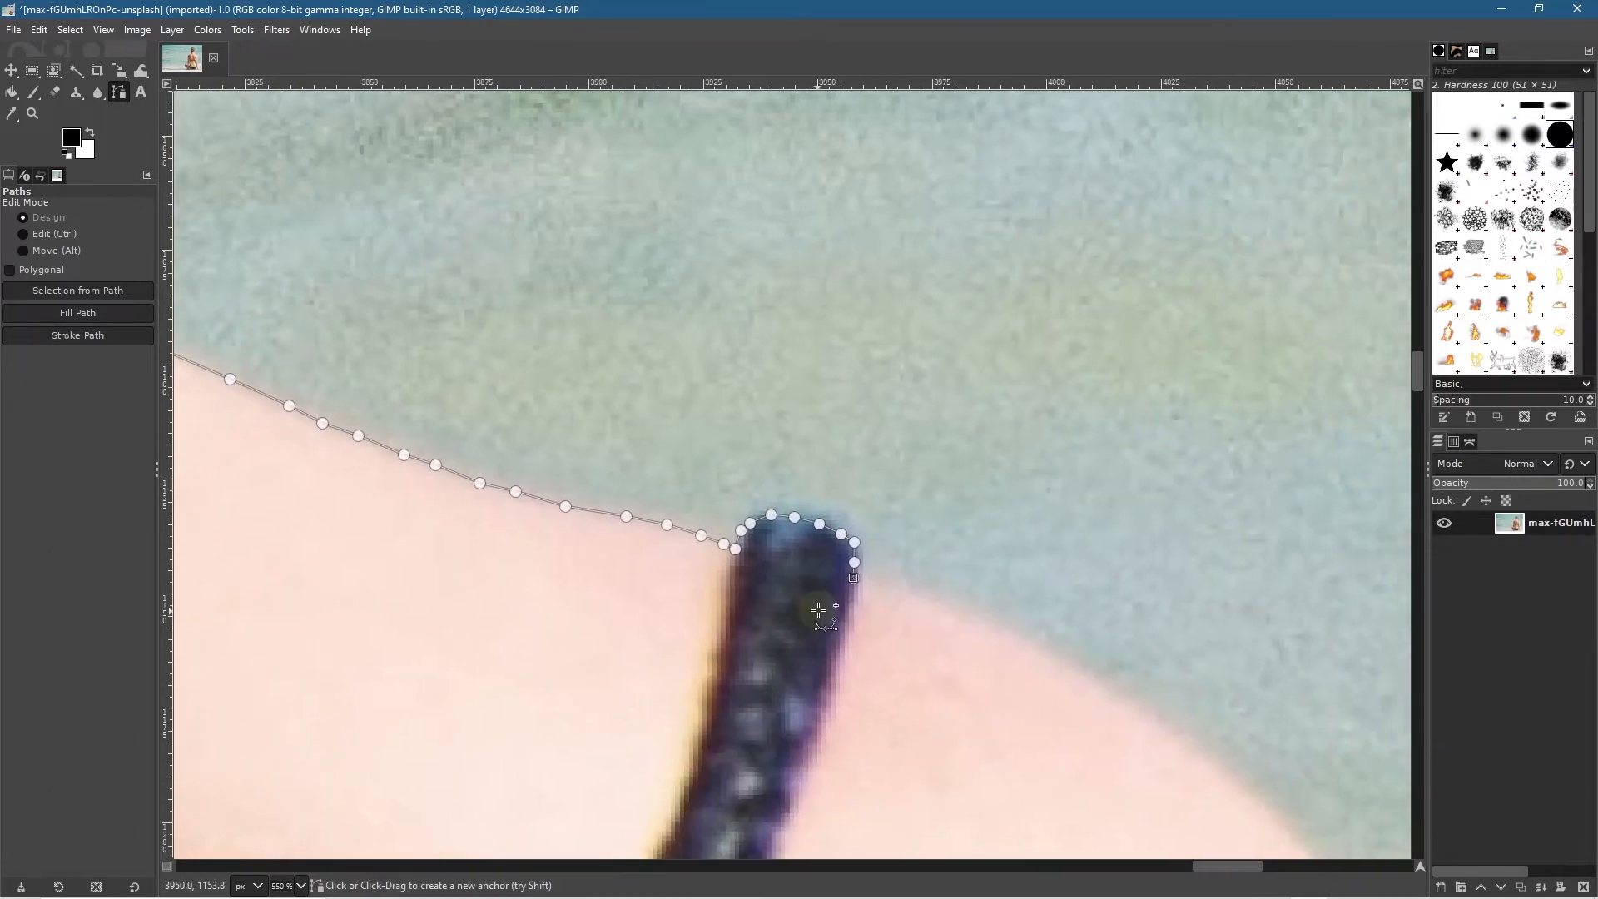
pyautogui.click(879, 574)
pyautogui.moveTo(879, 575); pyautogui.dragTo(886, 580)
pyautogui.click(913, 591)
pyautogui.click(955, 603)
pyautogui.click(985, 615)
pyautogui.click(1025, 635)
pyautogui.click(1068, 656)
pyautogui.click(1104, 679)
# Step: Add a curved segment around the rounded right shoulder and shorten the outgoing handle of its end anchor
pyautogui.moveTo(1190, 714); pyautogui.dragTo(1018, 384)
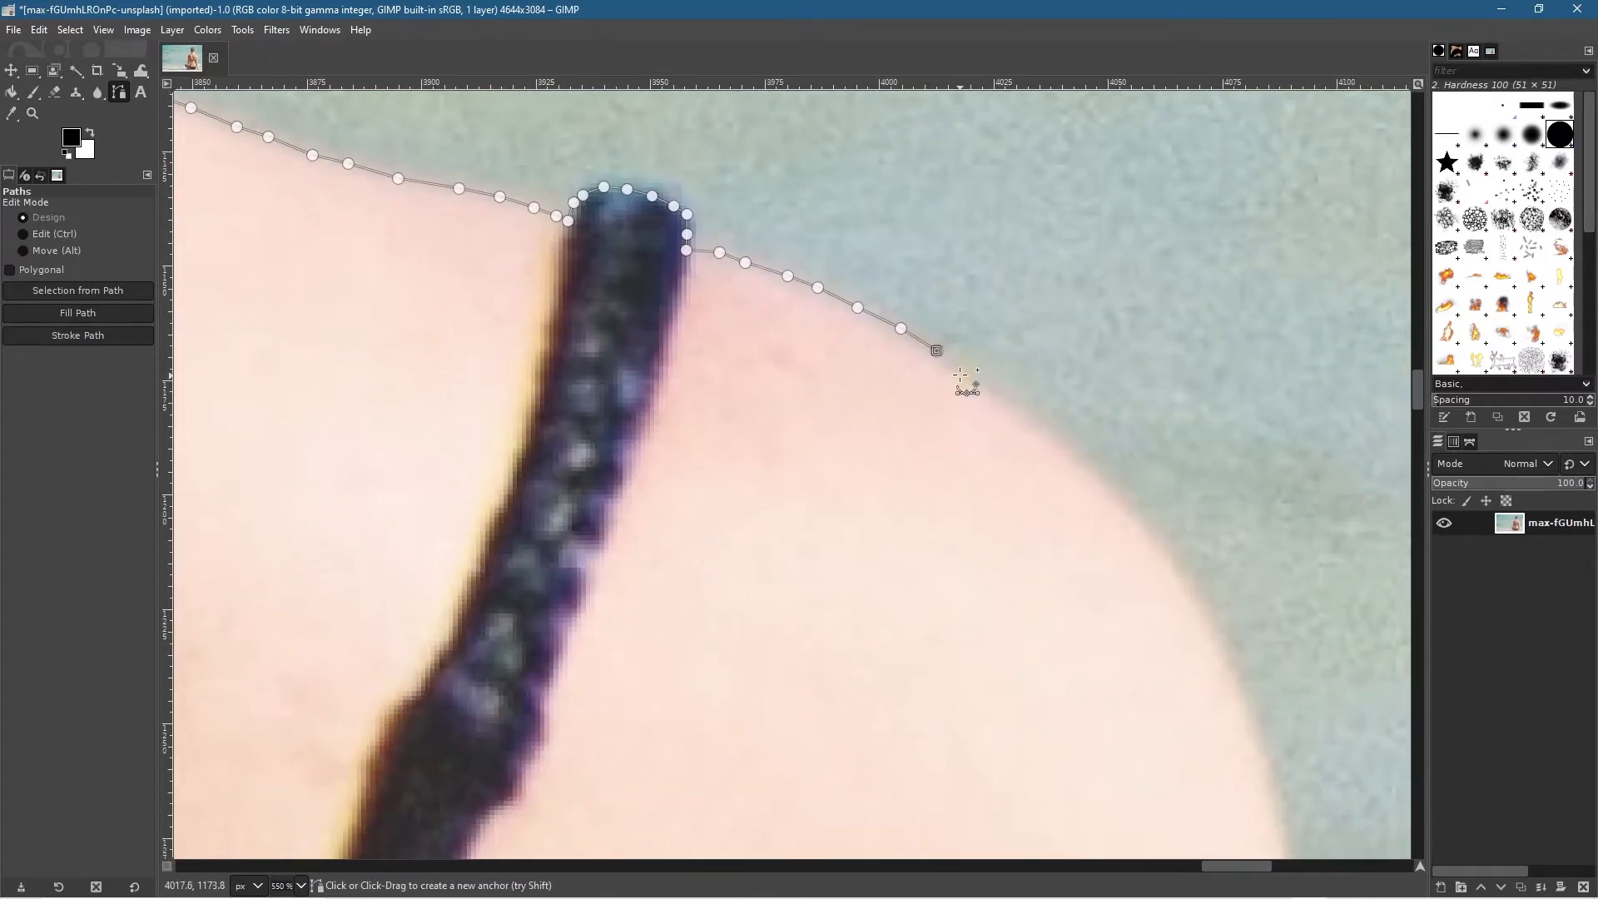
pyautogui.click(980, 380)
pyautogui.click(1216, 648)
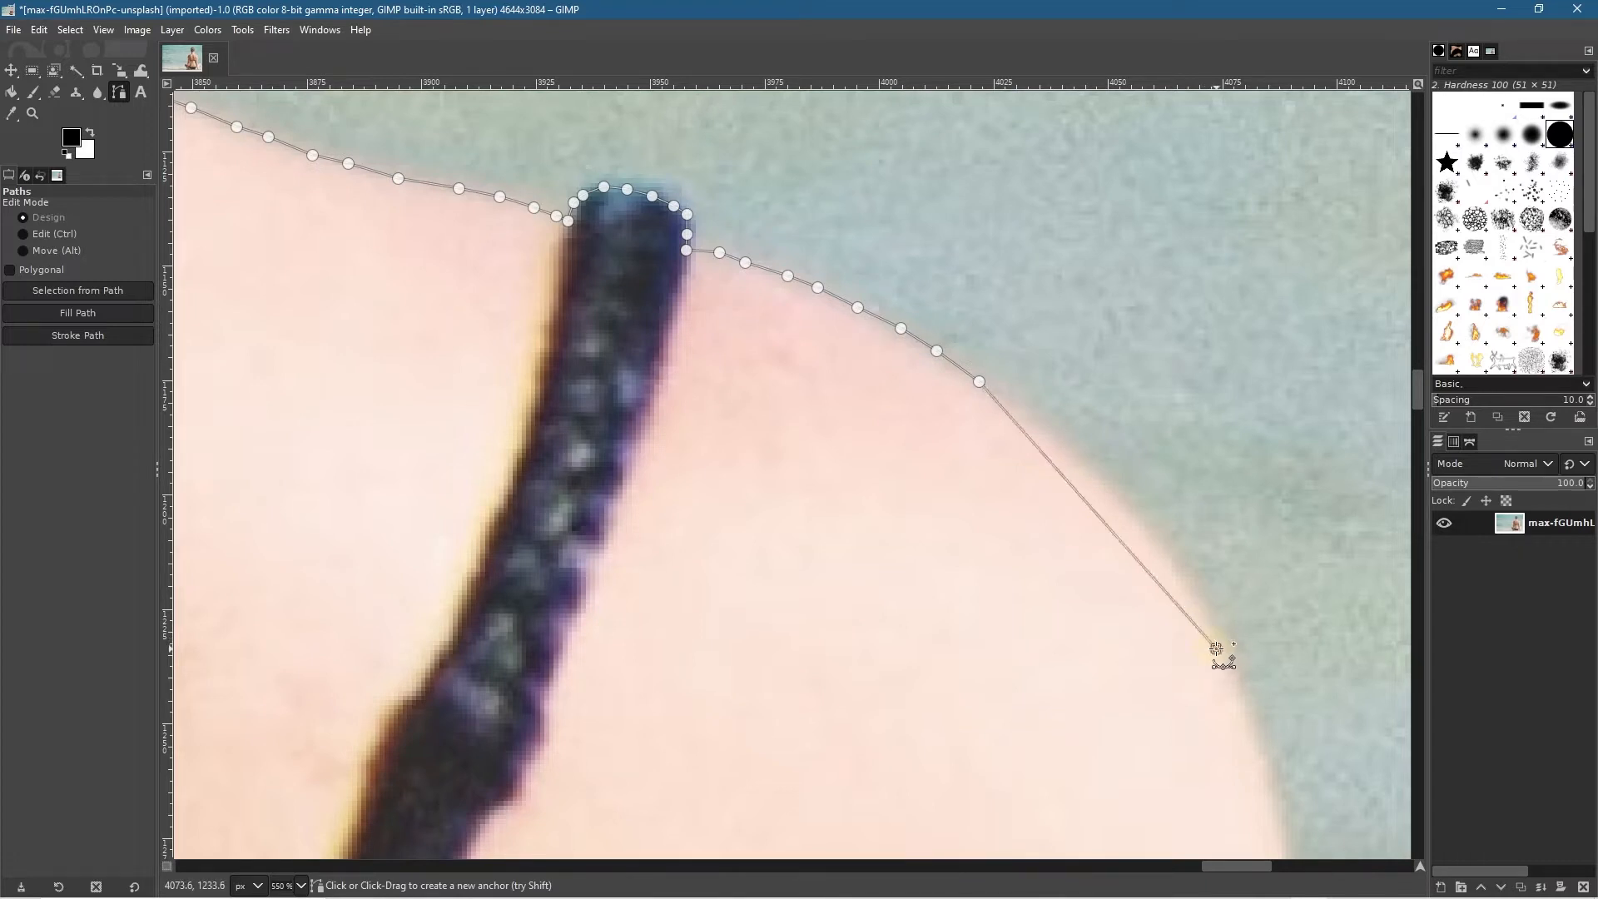
pyautogui.moveTo(1216, 649); pyautogui.dragTo(1108, 497)
pyautogui.hotkey('ctrl', 'z')
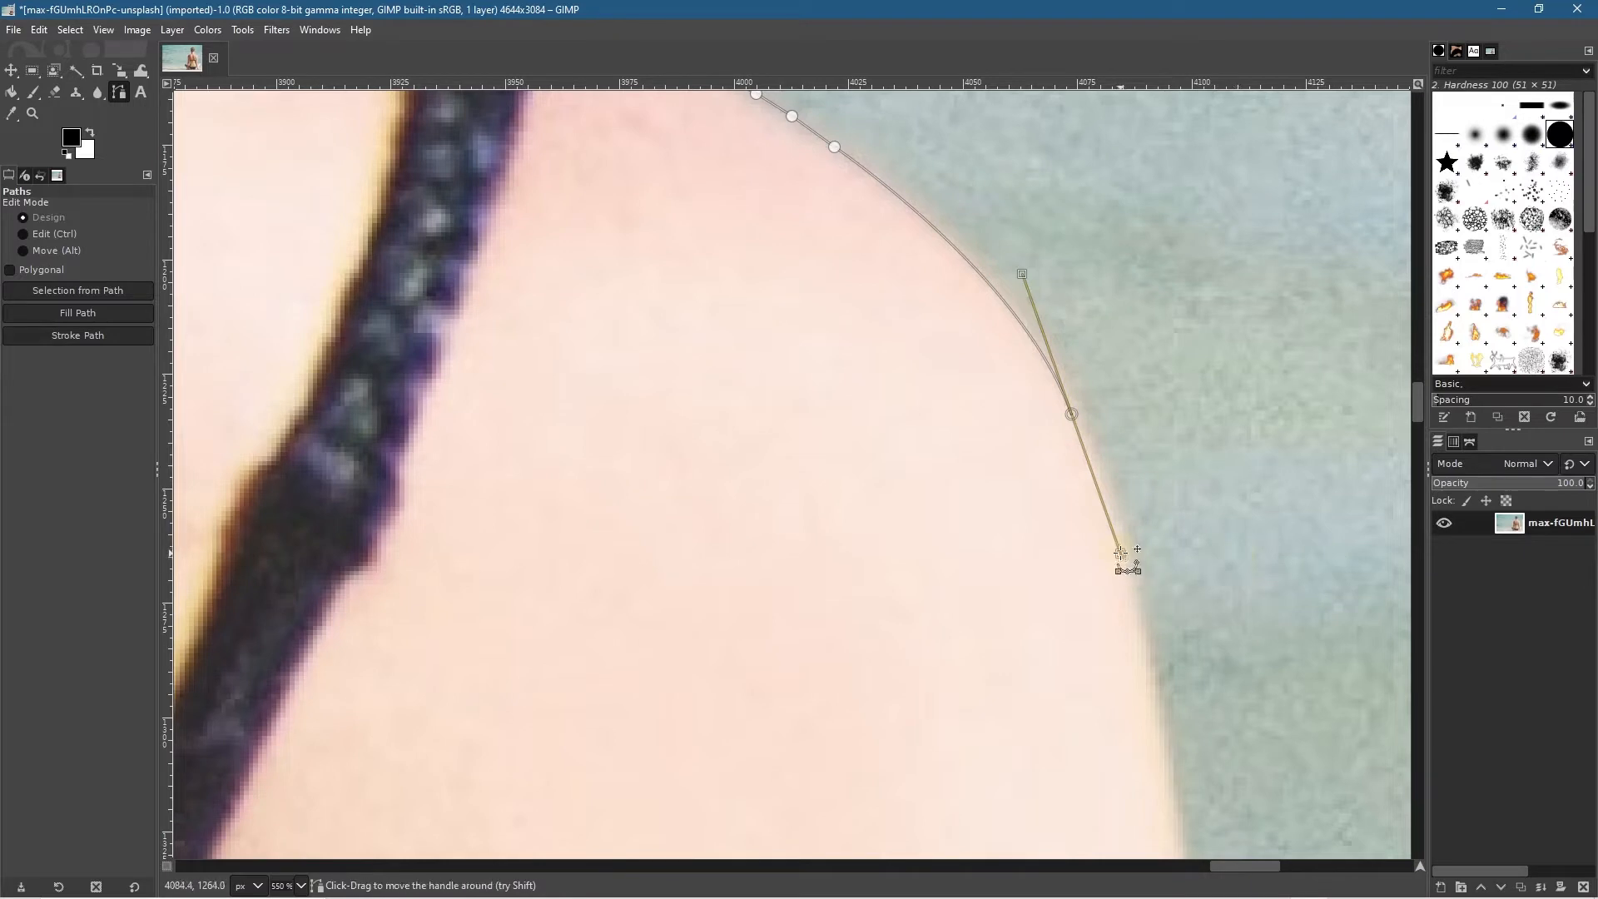
pyautogui.moveTo(1120, 552); pyautogui.dragTo(1084, 446)
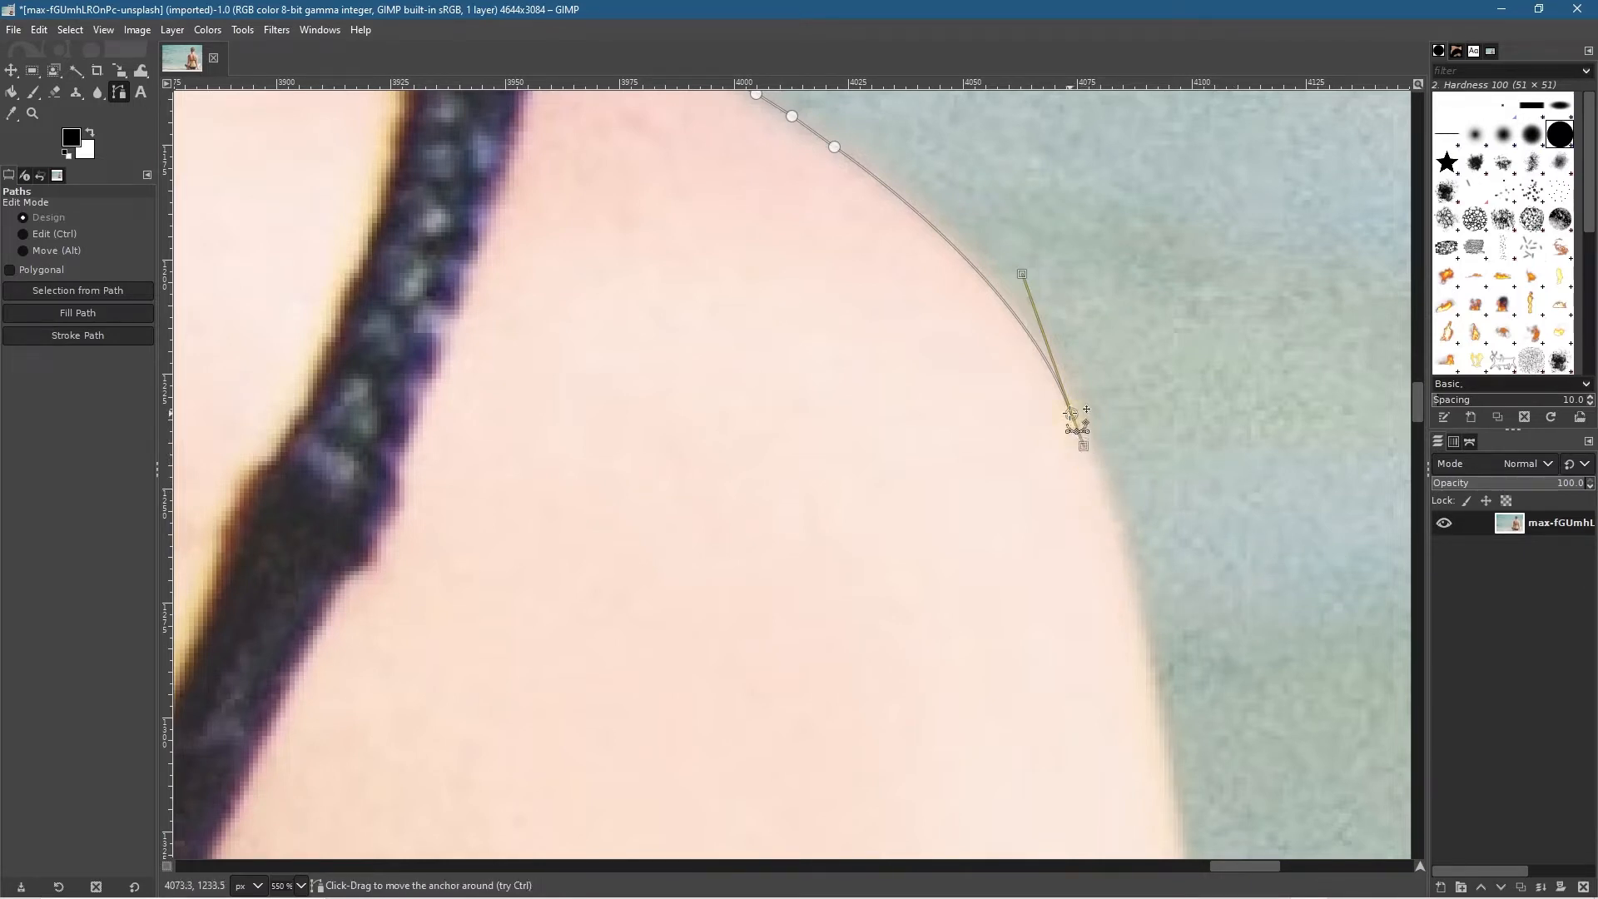
# Step: Try extending the path below the shoulder curve with straight segments and shifting the curve's end anchor outward
pyautogui.click(1095, 477)
pyautogui.click(1106, 515)
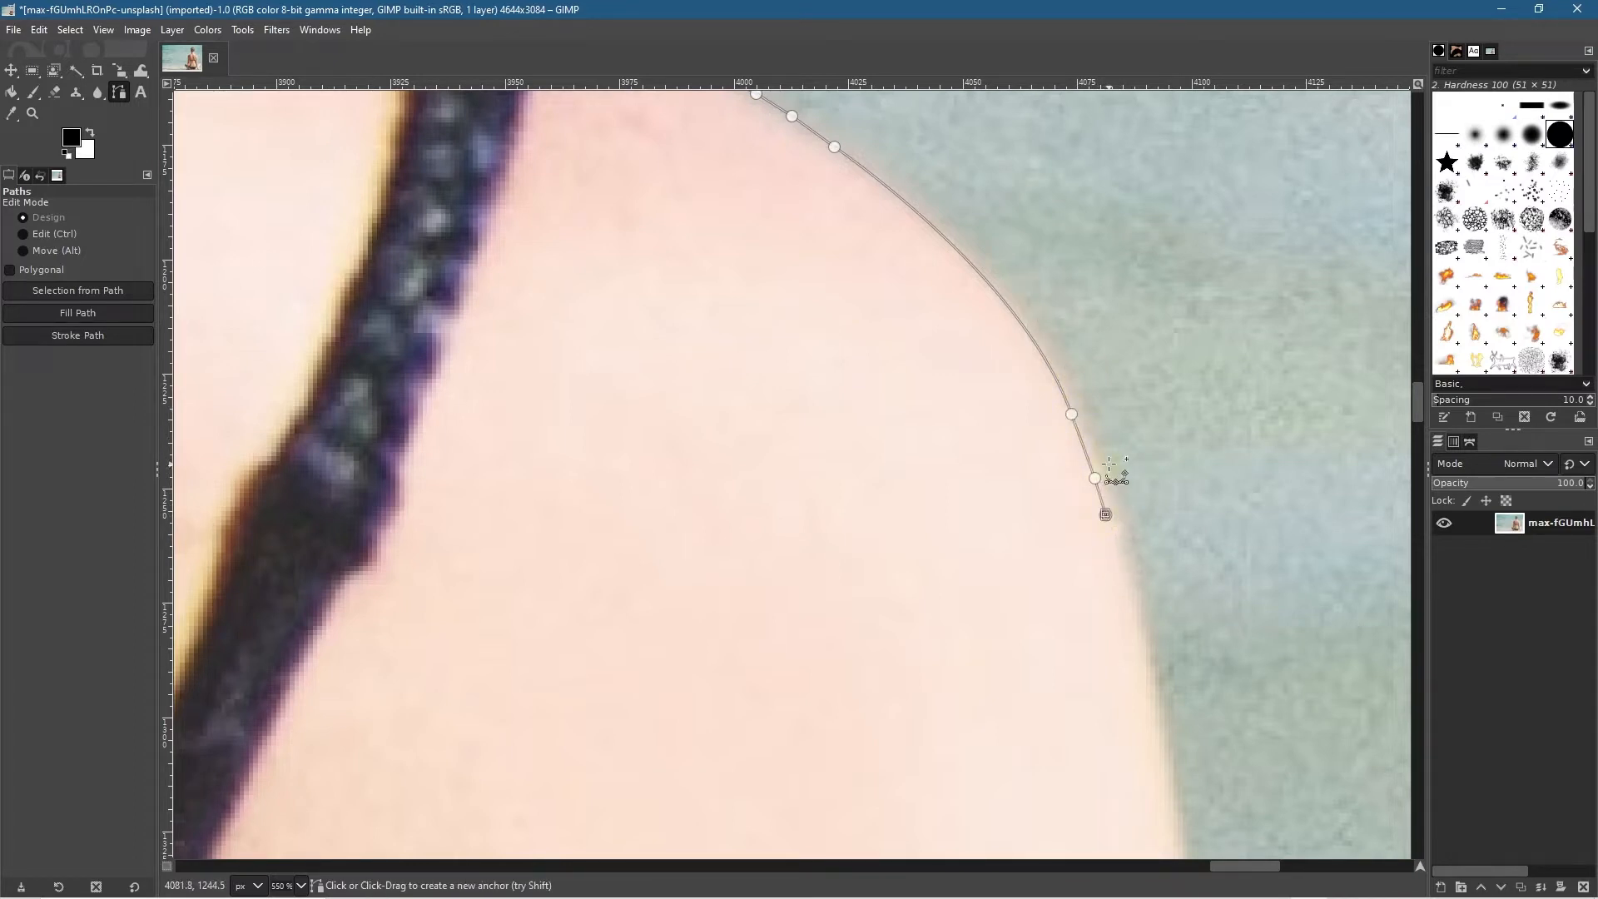
pyautogui.press('ctrl')
pyautogui.scroll(2, 1068, 425)
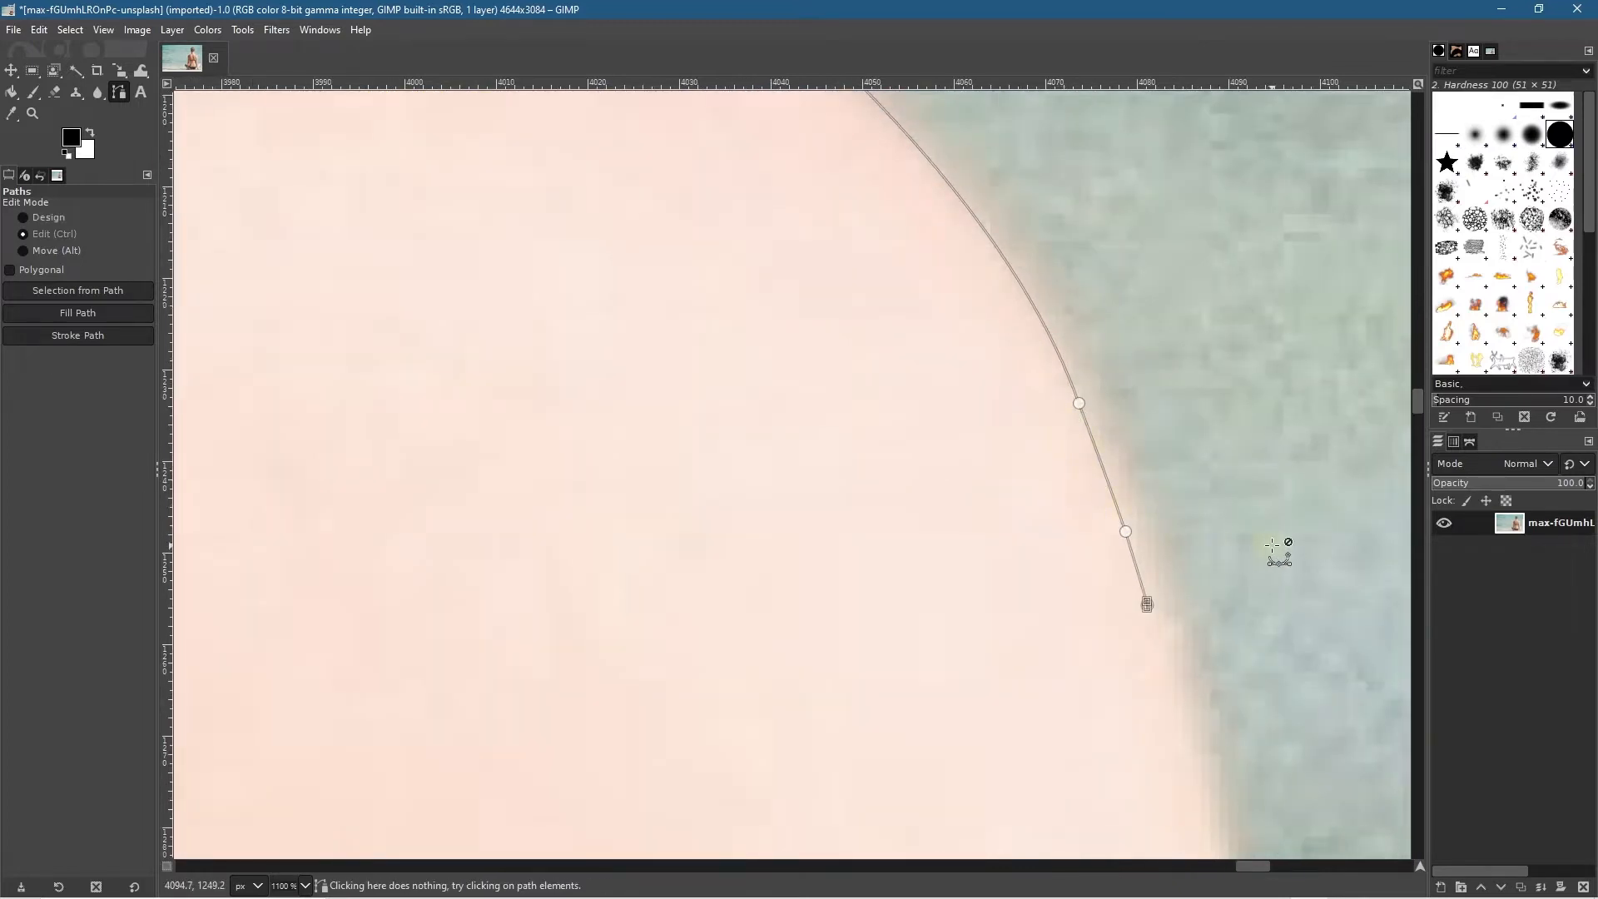
pyautogui.press('BackSpace')
pyautogui.click(1079, 403)
pyautogui.moveTo(1080, 403); pyautogui.dragTo(1100, 415)
pyautogui.scroll(-2, 1165, 499)
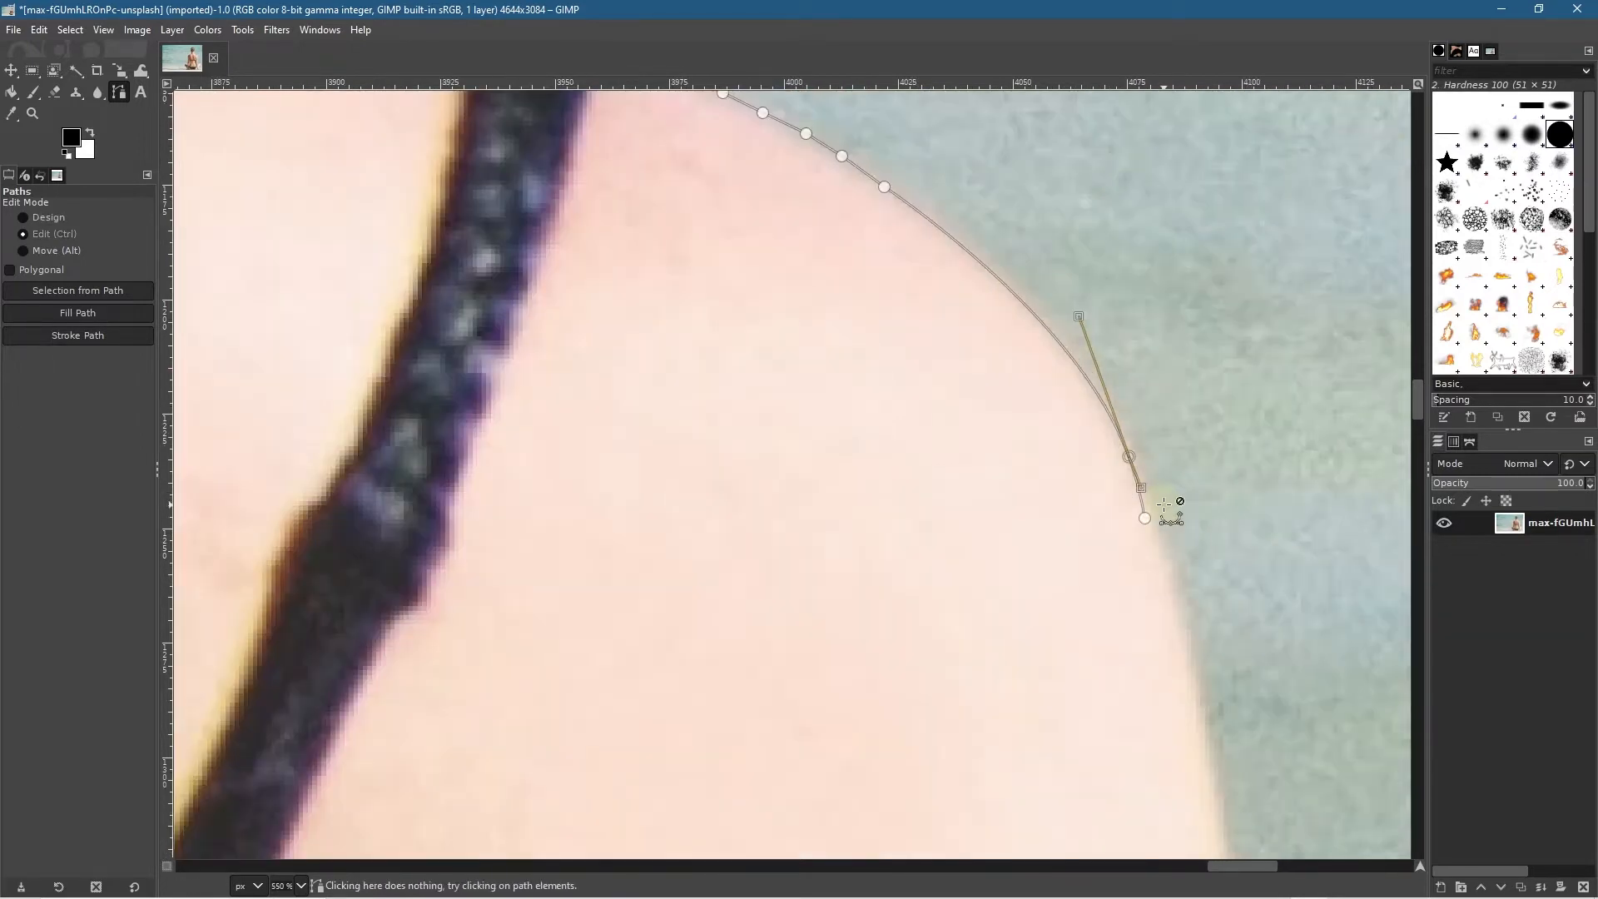
# Step: Try moving the path's last anchor outward onto the skin edge below the shoulder curve
pyautogui.scroll(5, 1158, 512)
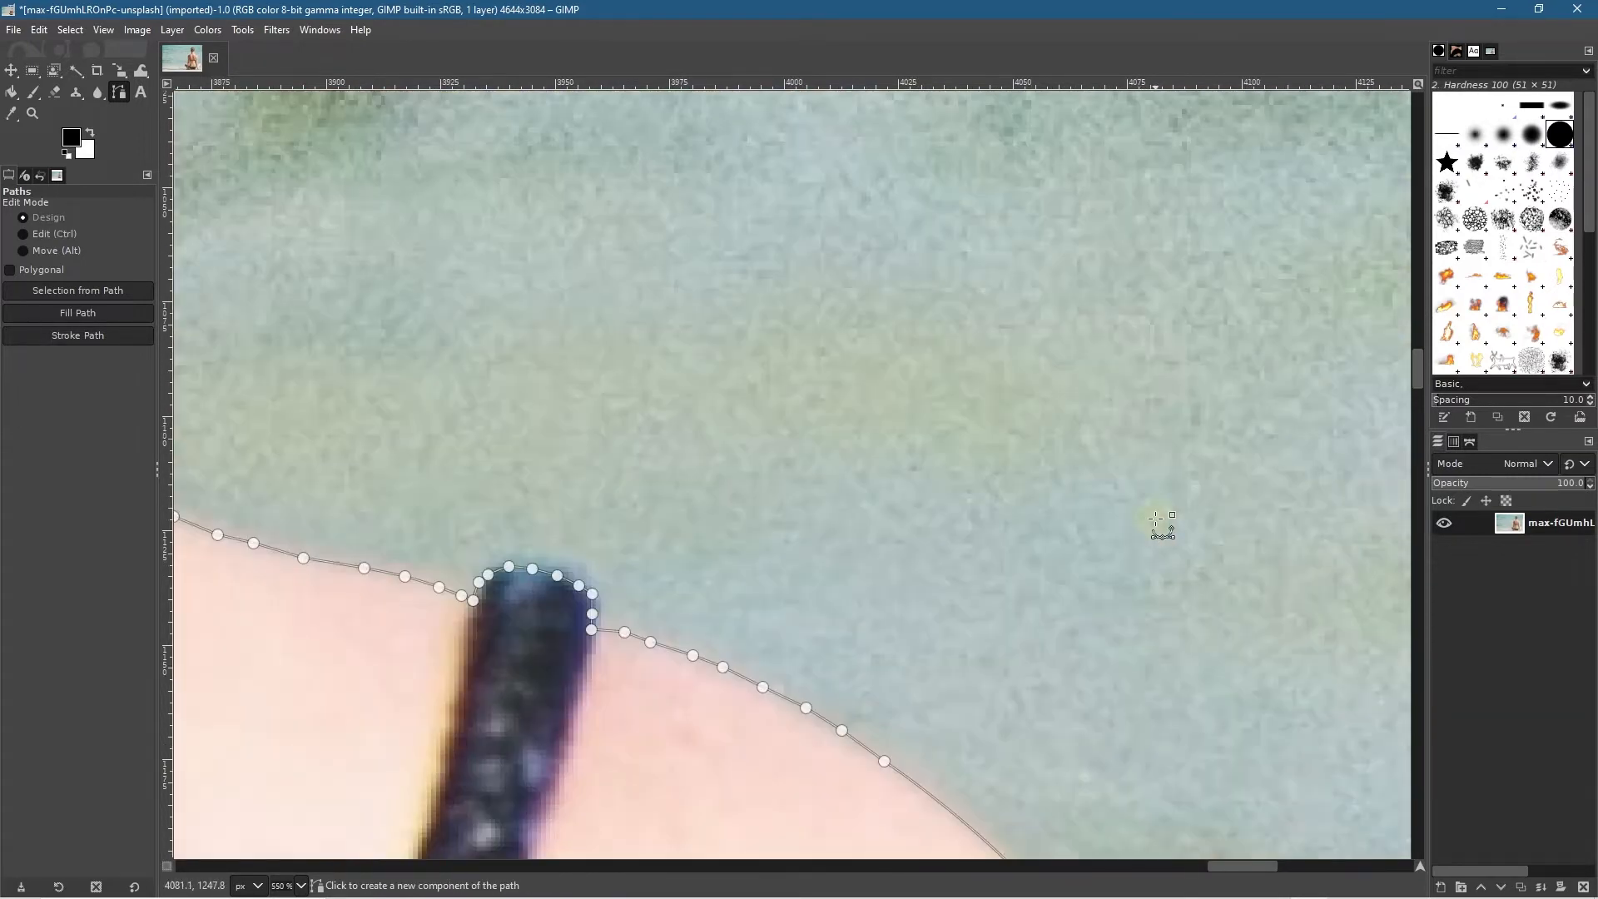
pyautogui.scroll(-6, 1159, 518)
pyautogui.scroll(1, 1161, 514)
pyautogui.scroll(2, 1161, 516)
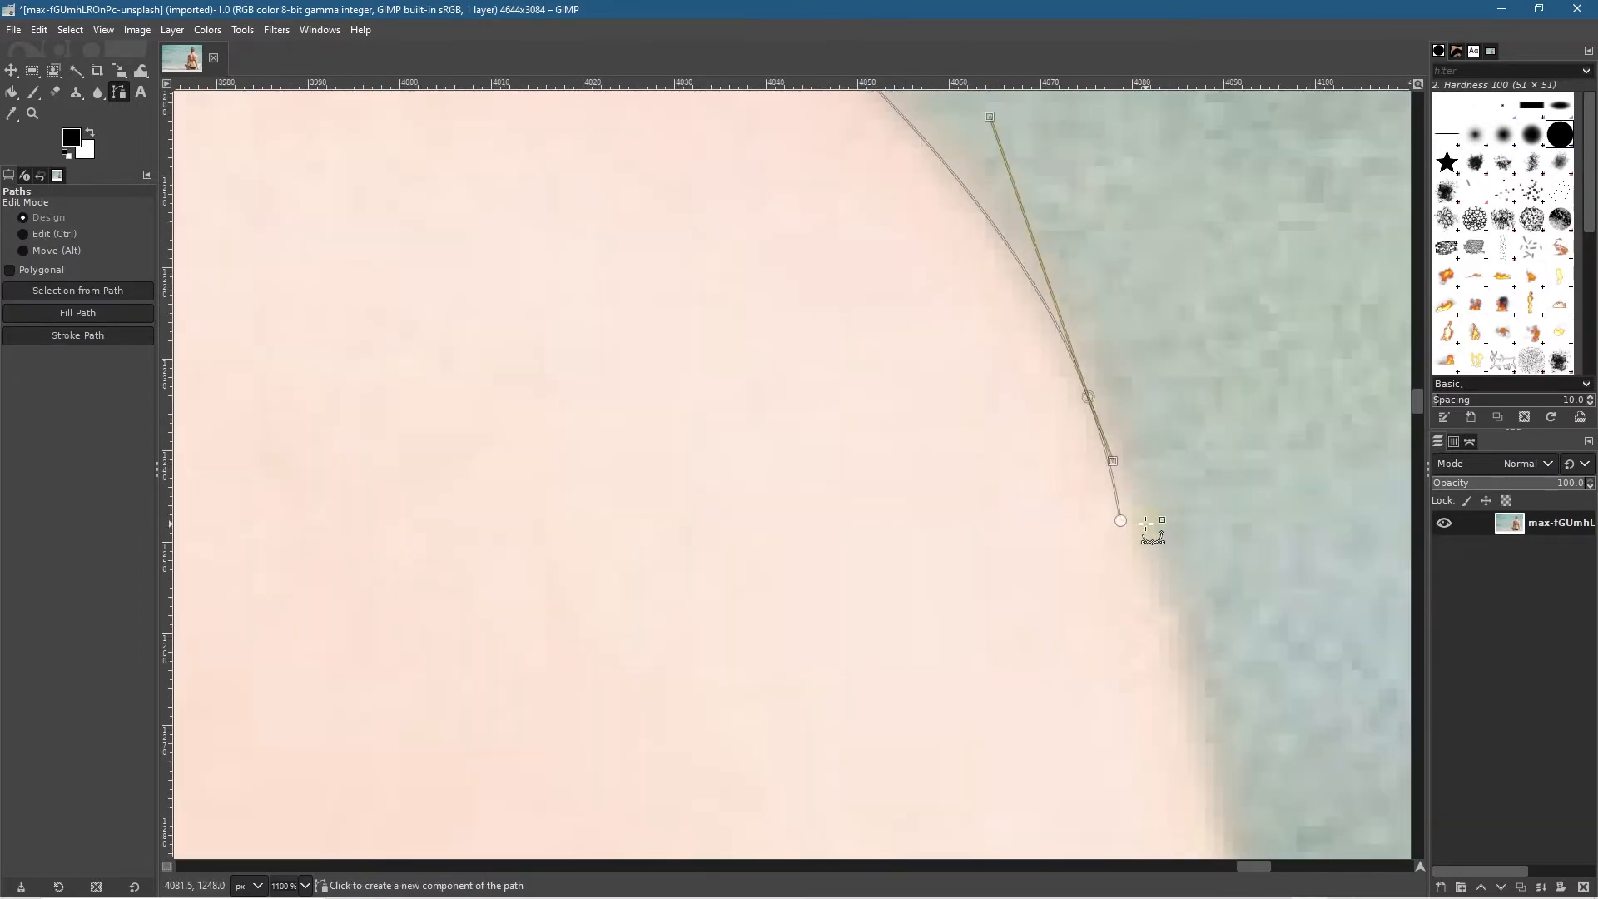
pyautogui.click(1119, 519)
pyautogui.moveTo(1119, 519); pyautogui.dragTo(1131, 527)
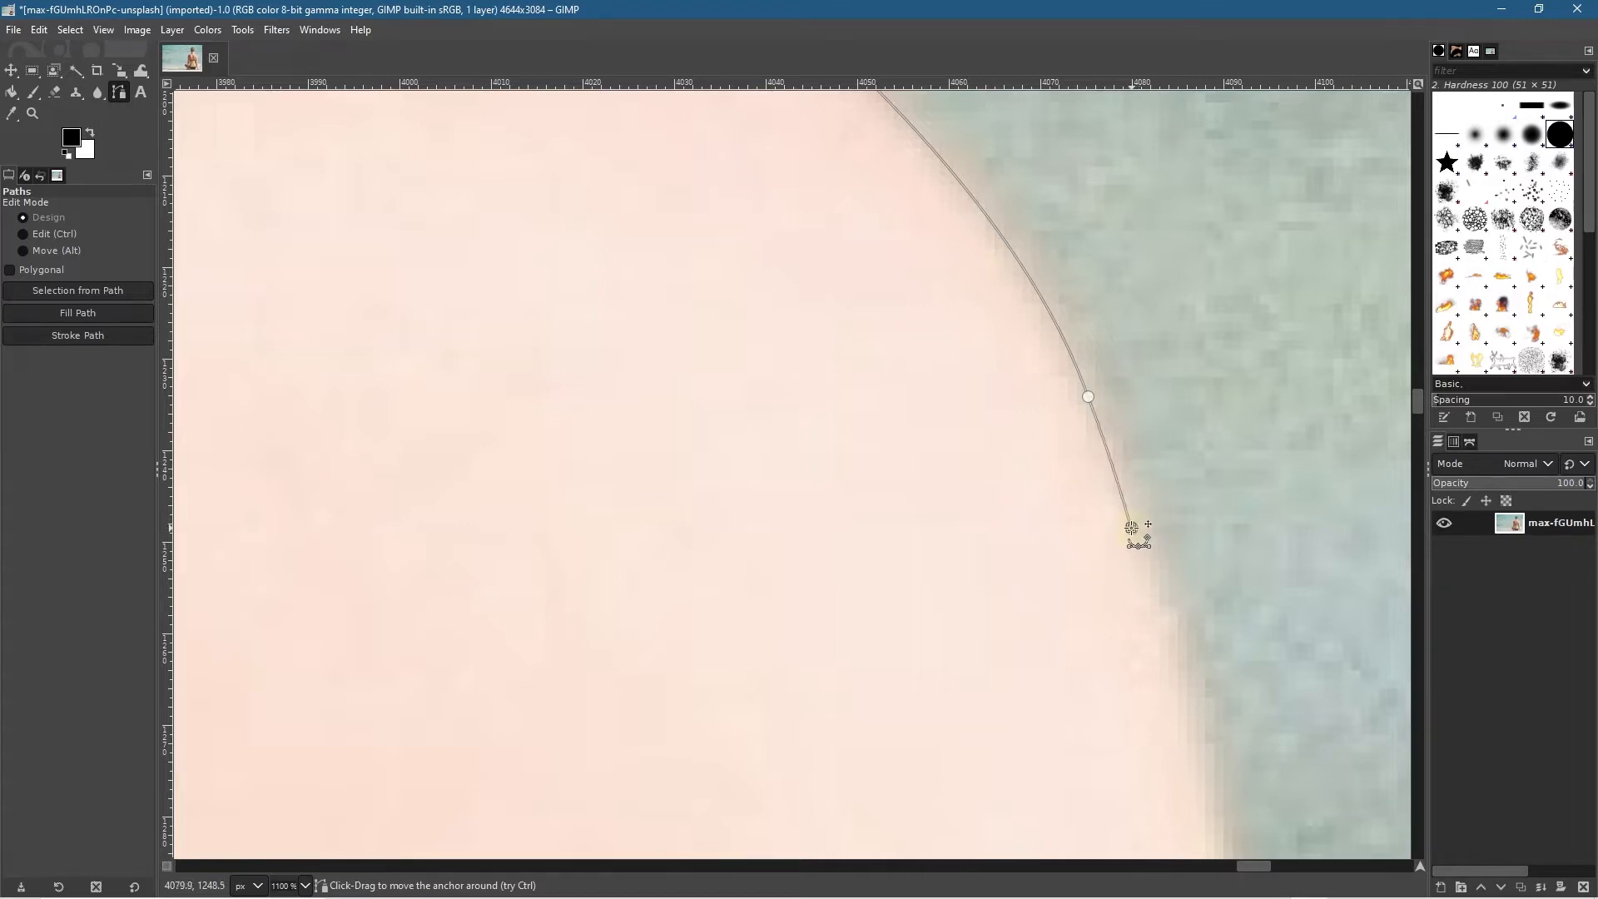
# Step: Try tracing the outer edge of the upper arm downward with closely spaced anchors
pyautogui.click(1148, 578)
pyautogui.click(1161, 609)
pyautogui.click(1181, 656)
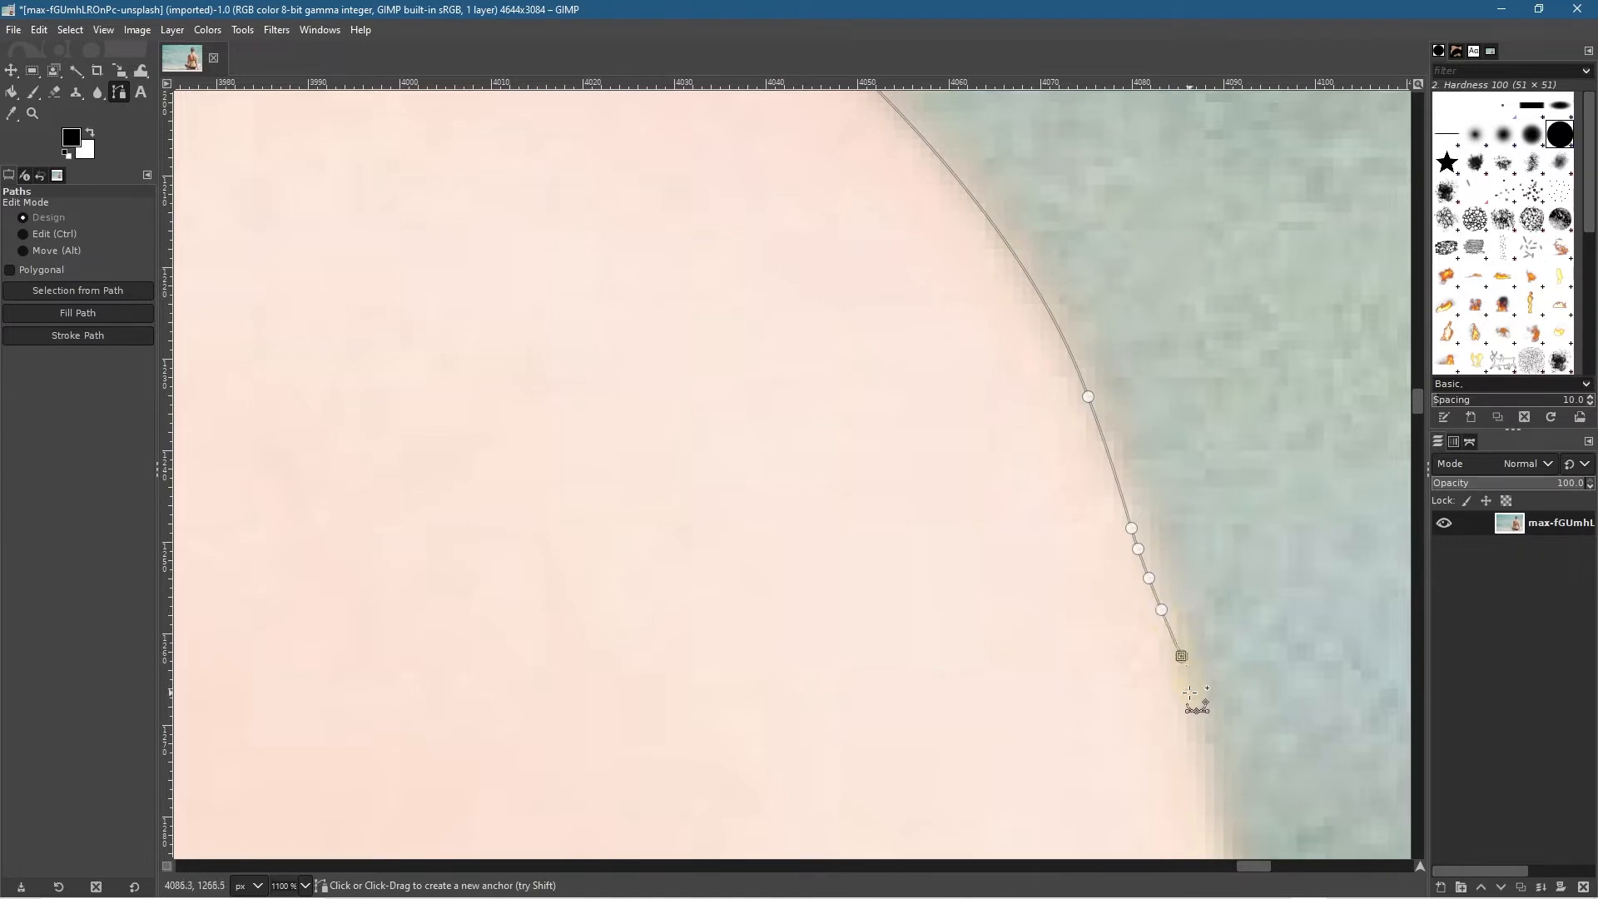
pyautogui.moveTo(1193, 658); pyautogui.dragTo(1176, 659)
pyautogui.click(1183, 688)
pyautogui.click(1200, 775)
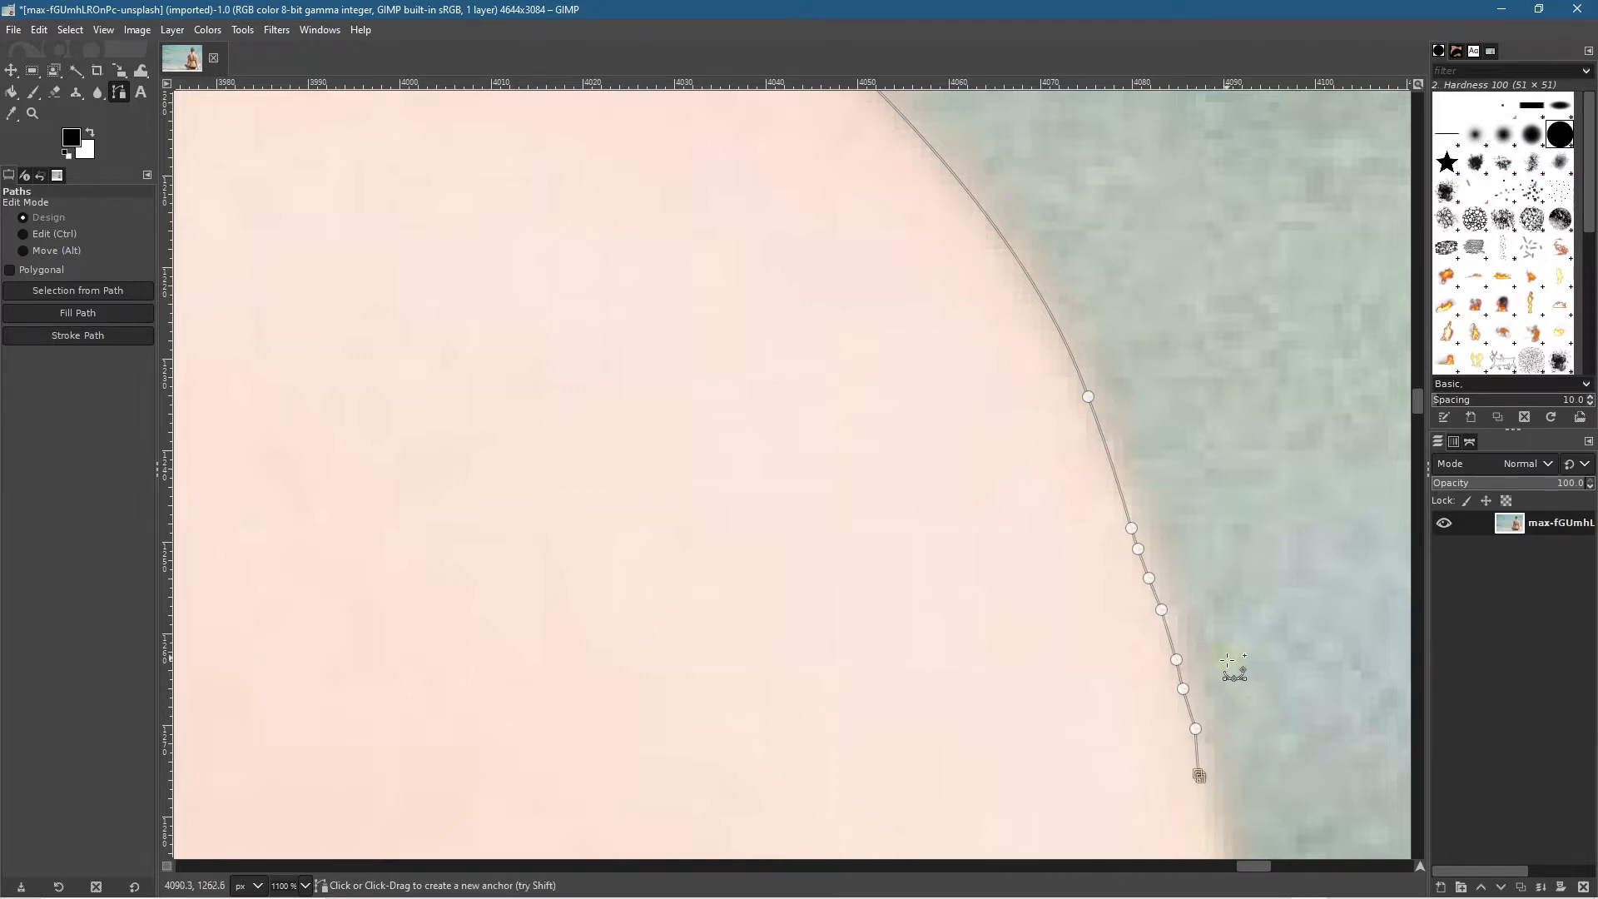
pyautogui.scroll(-3, 1237, 666)
pyautogui.moveTo(1204, 598); pyautogui.dragTo(1135, 417)
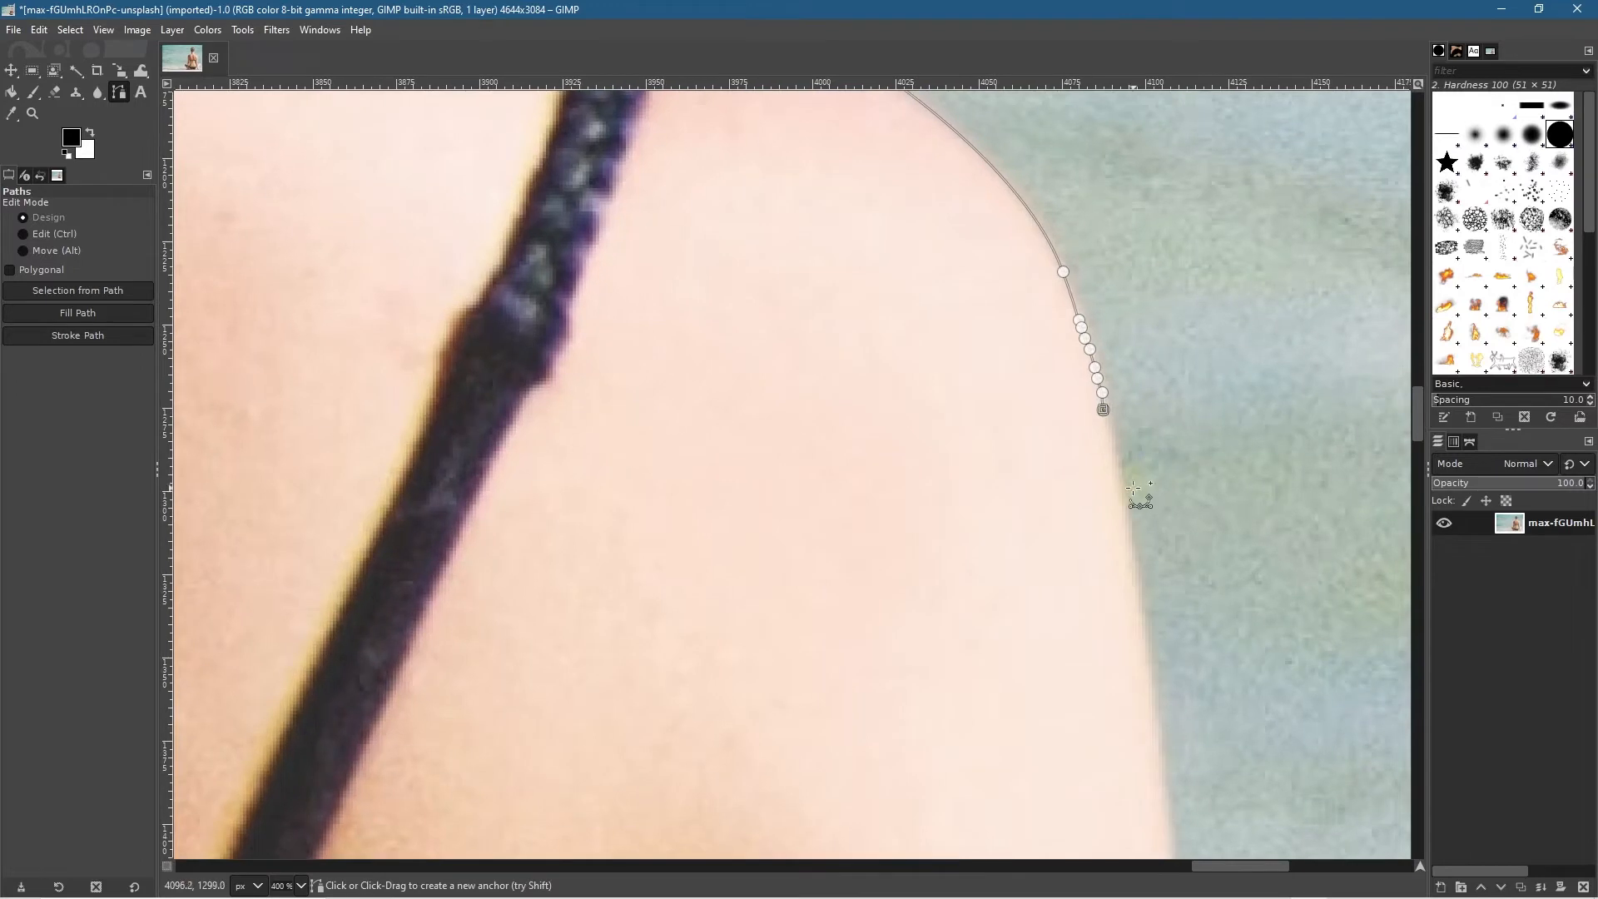
# Step: Try shifting the anchors on the upper arm outward, closer to the skin edge
pyautogui.scroll(3, 1114, 427)
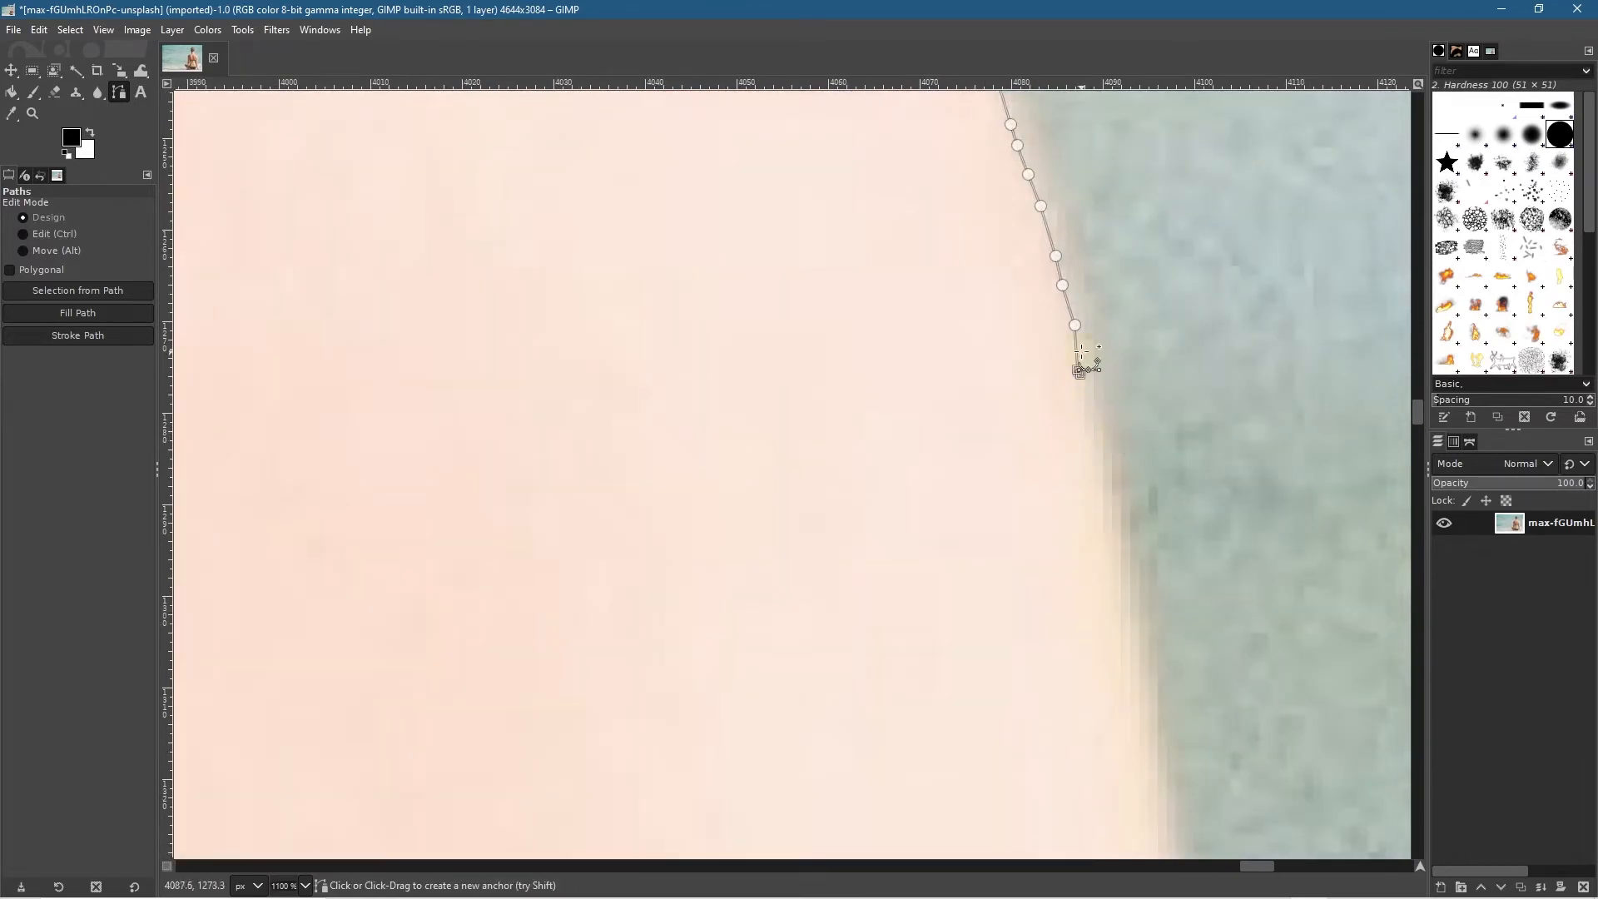
pyautogui.moveTo(1074, 324); pyautogui.dragTo(1081, 327)
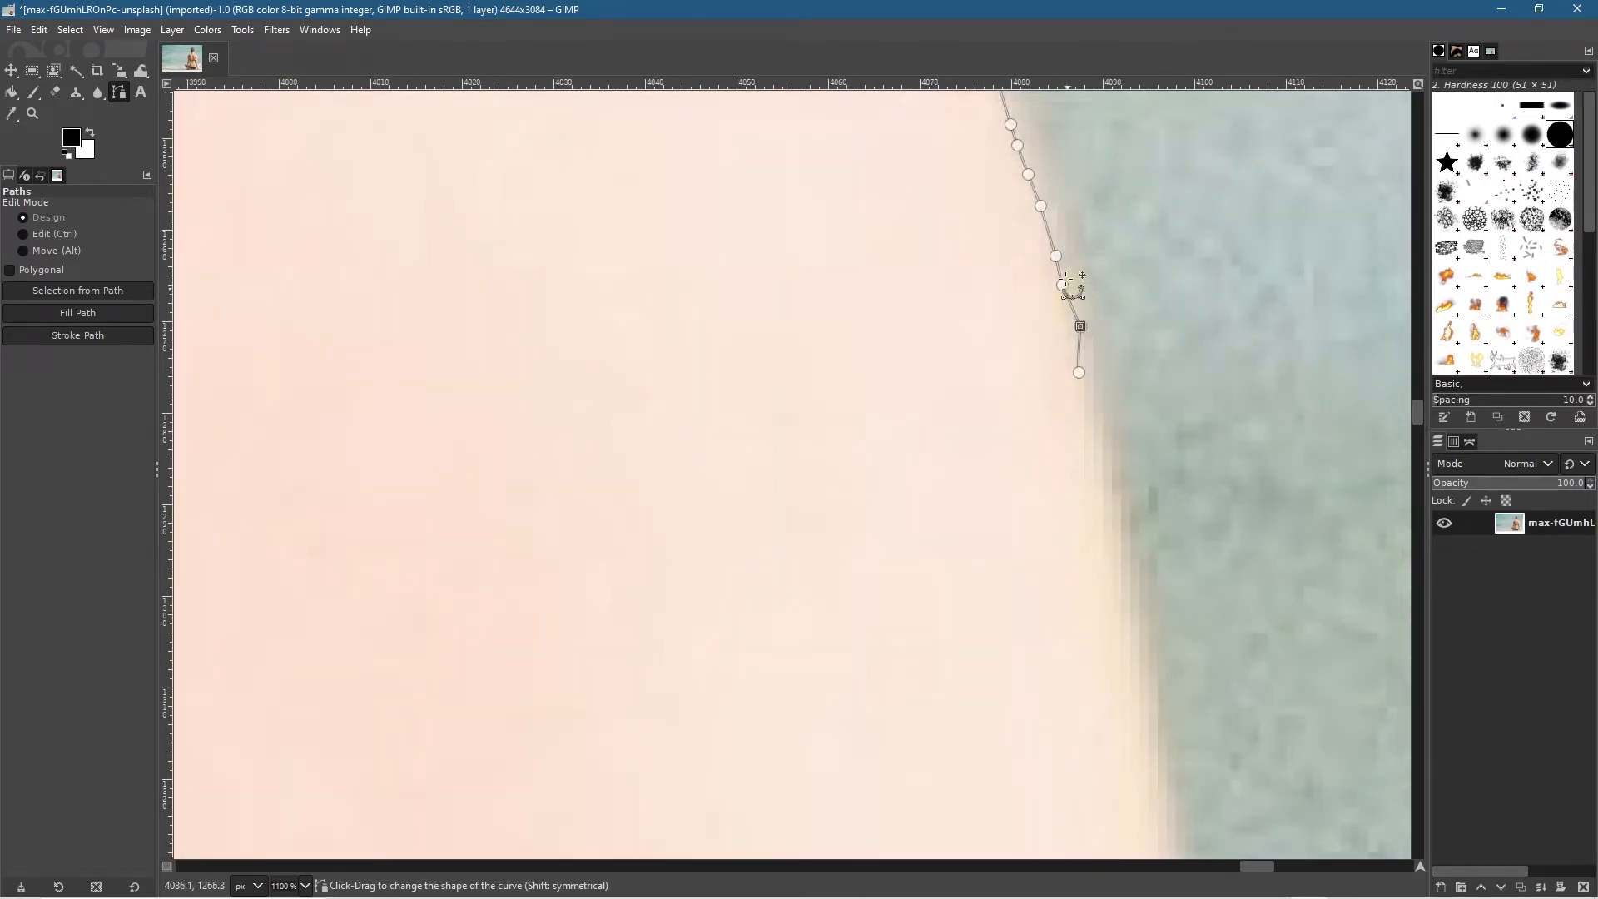
pyautogui.hotkey('ctrl', 'z')
pyautogui.moveTo(1063, 284); pyautogui.dragTo(1068, 282)
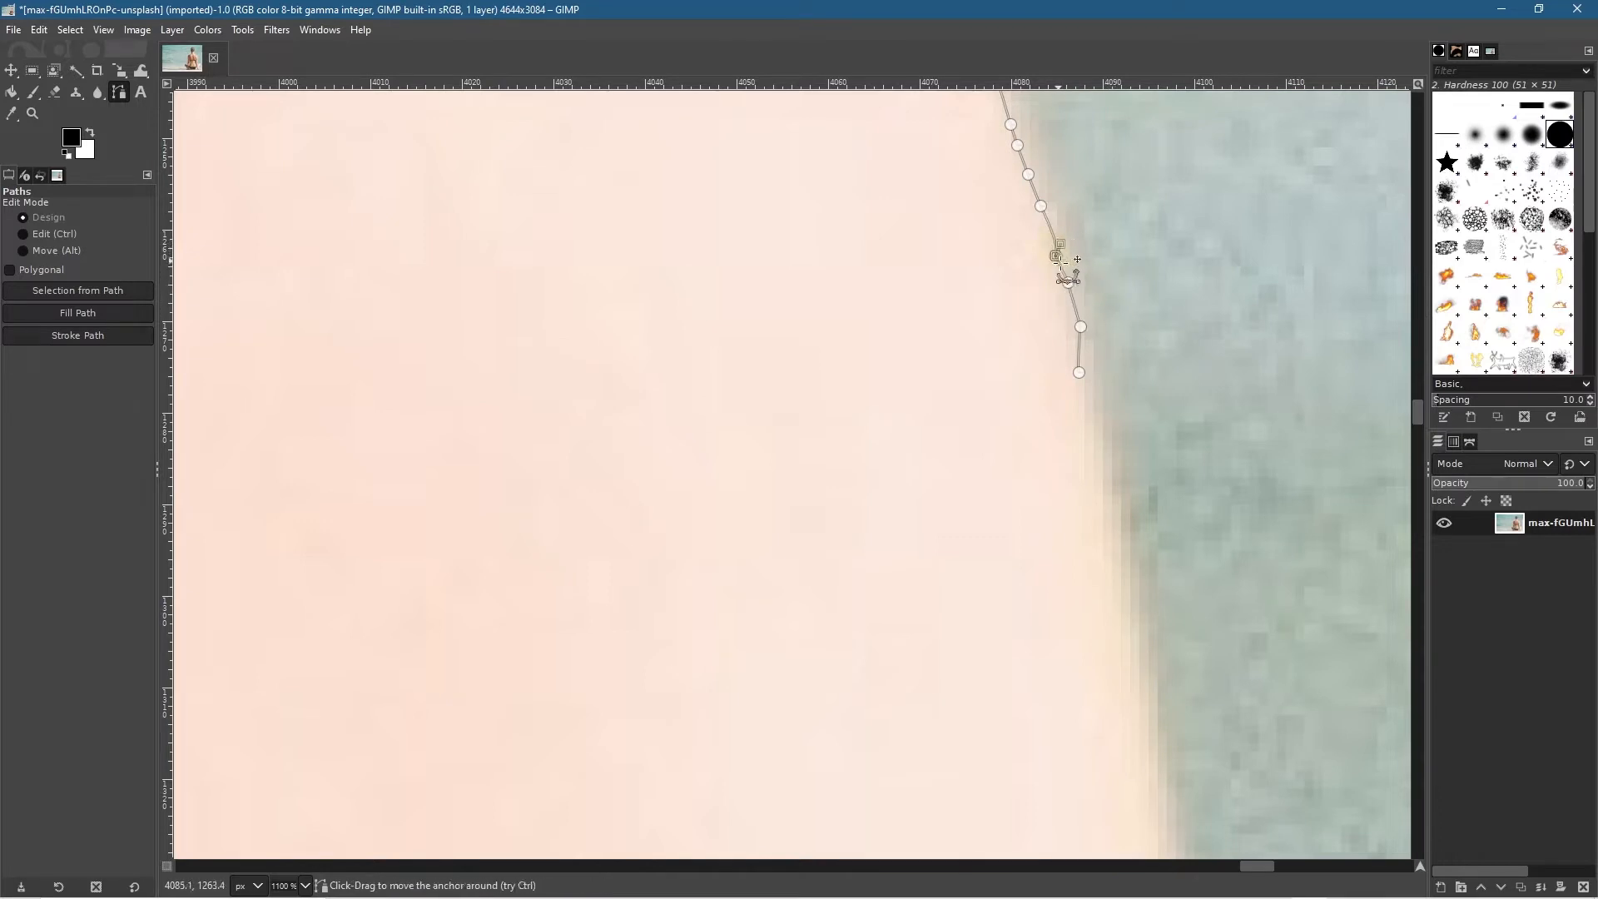
pyautogui.moveTo(1056, 253); pyautogui.dragTo(1048, 195)
pyautogui.hotkey('ctrl', 'z')
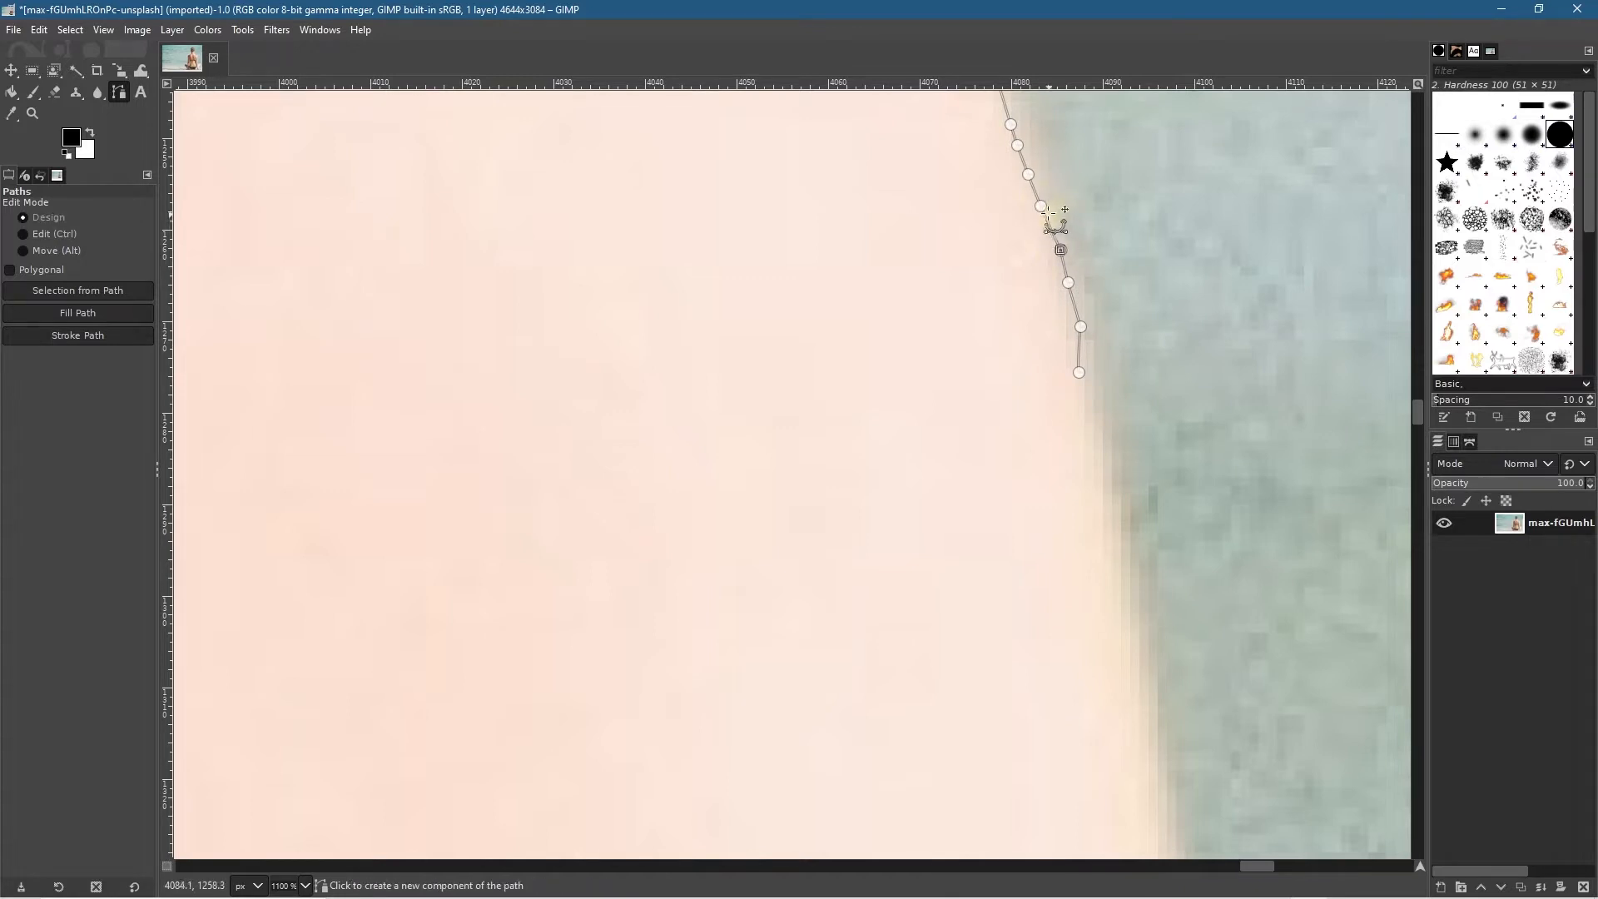
pyautogui.moveTo(1042, 204); pyautogui.dragTo(1051, 207)
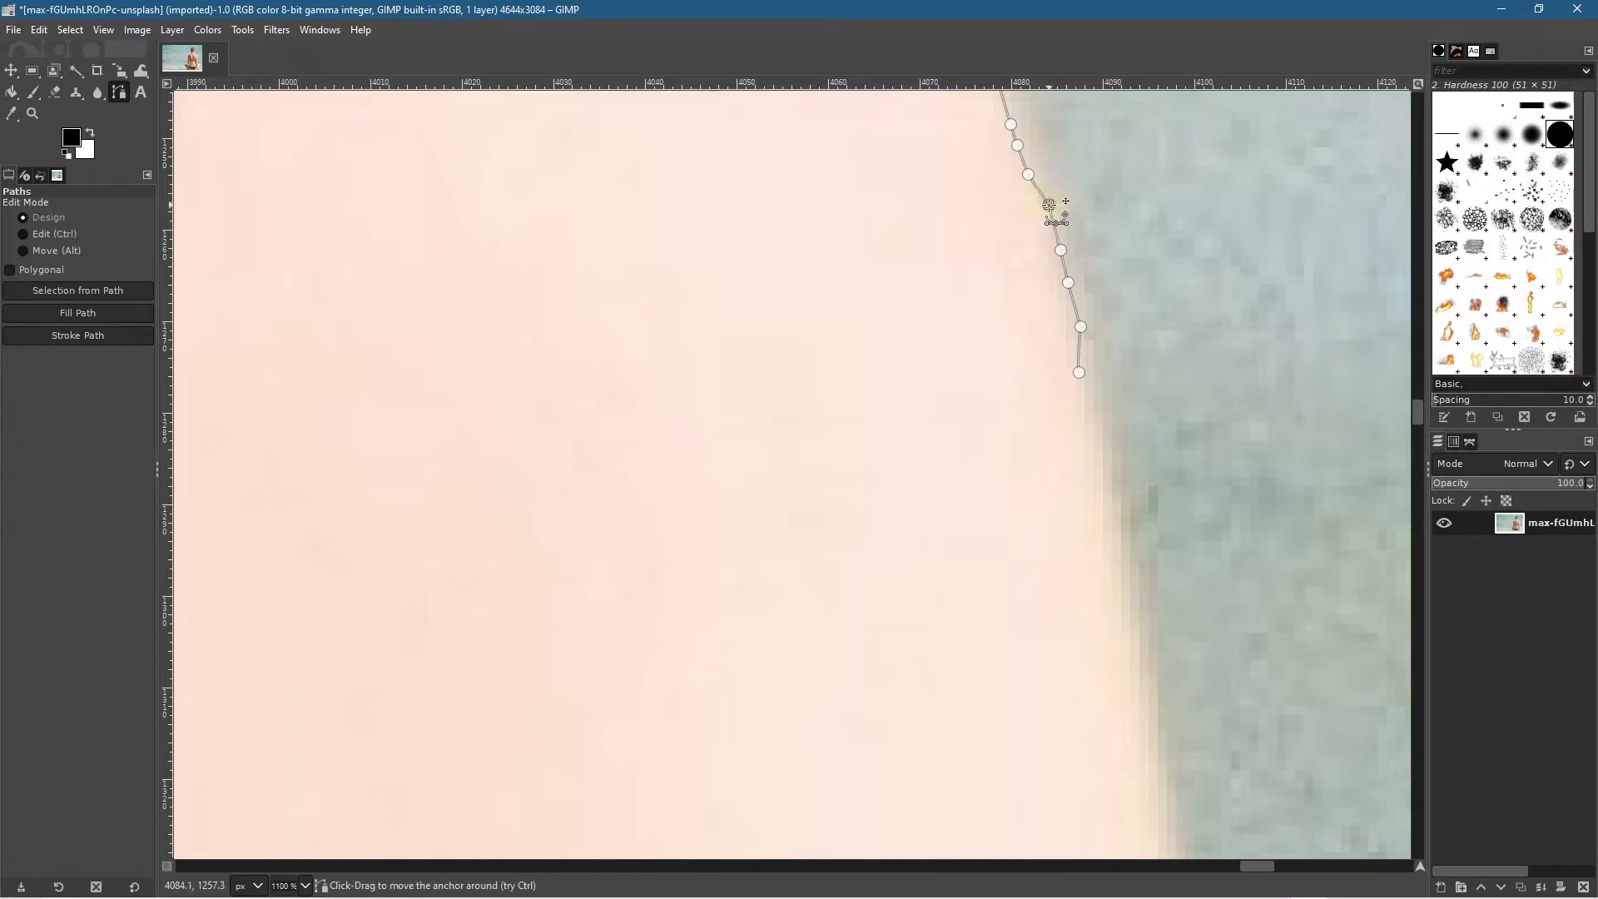
pyautogui.scroll(5, 1153, 188)
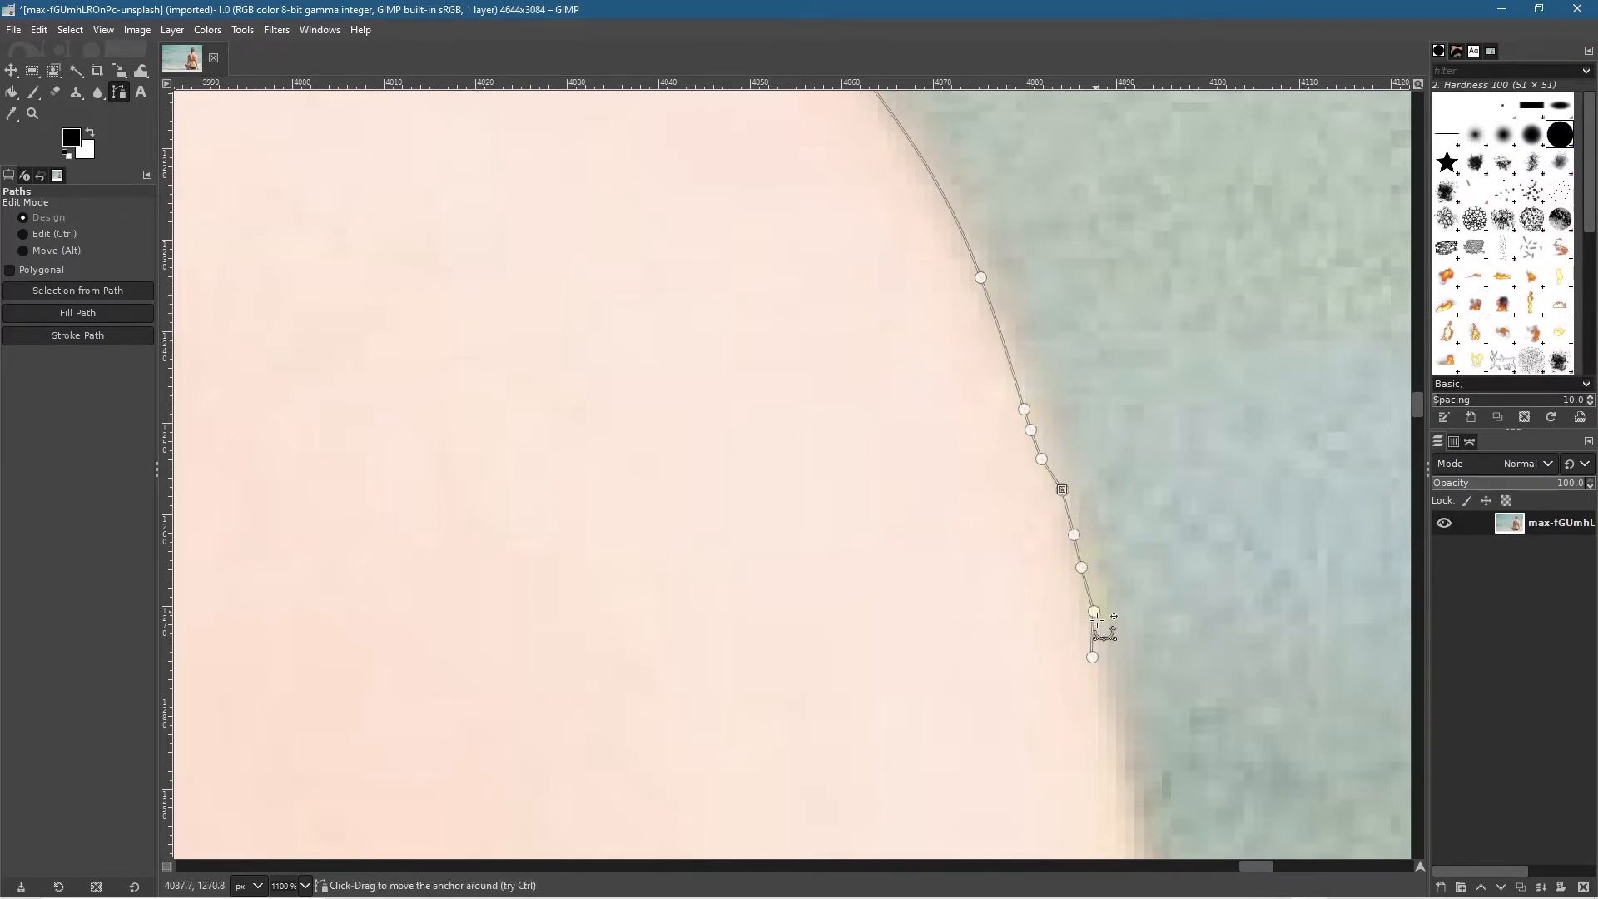
# Step: Undo the upper arm anchors and adjustments back to the end of the shoulder curve
pyautogui.hotkey('ctrl', 'z')
pyautogui.hotkey('ctrl', 'z')
pyautogui.hotkey('ctrl', 'z')
pyautogui.hotkey('ctrl', 'z')
pyautogui.hotkey('ctrl', 'z')
pyautogui.hotkey('ctrl', 'z')
pyautogui.hotkey('ctrl', 'z')
pyautogui.hotkey('ctrl', 'z')
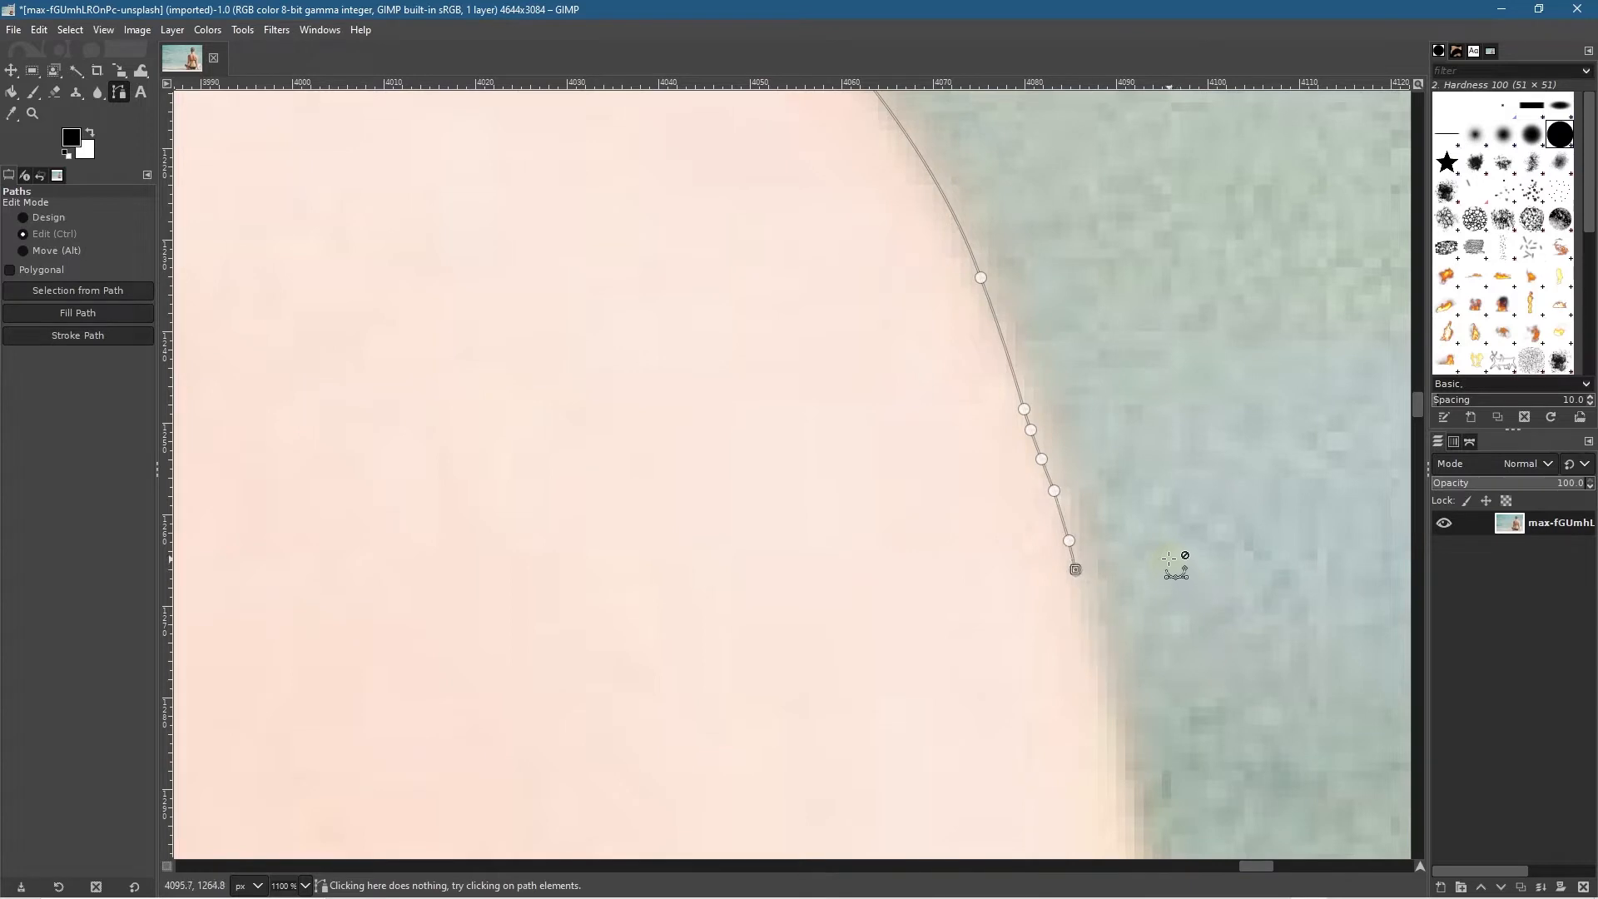
pyautogui.hotkey('ctrl', 'z')
pyautogui.hotkey('ctrl', 'z')
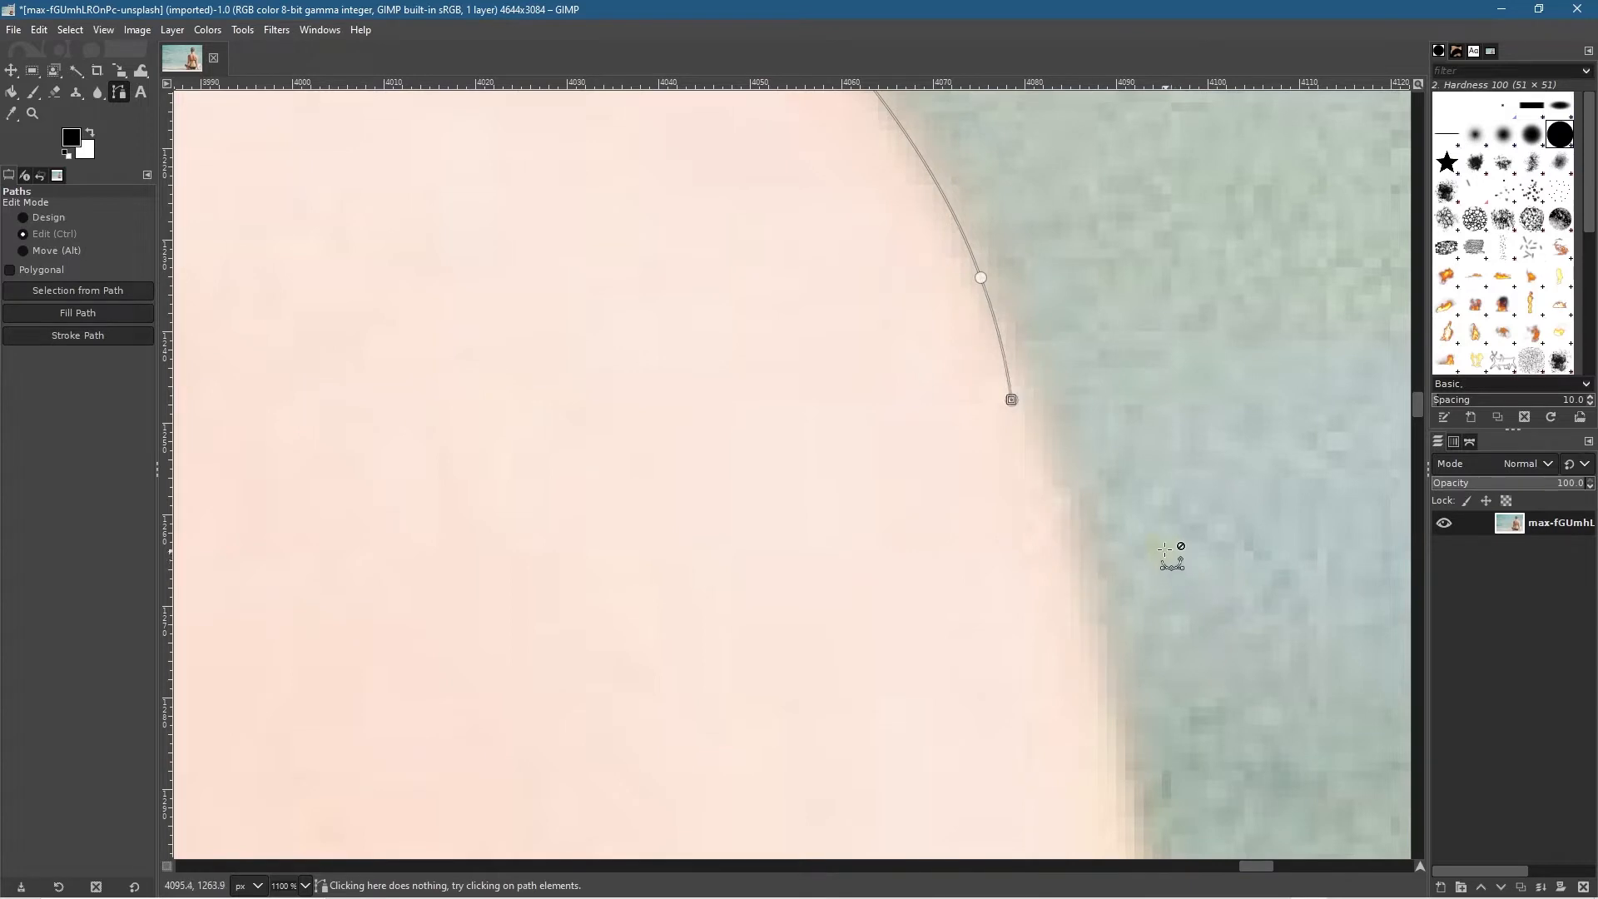
pyautogui.hotkey('ctrl', 'z')
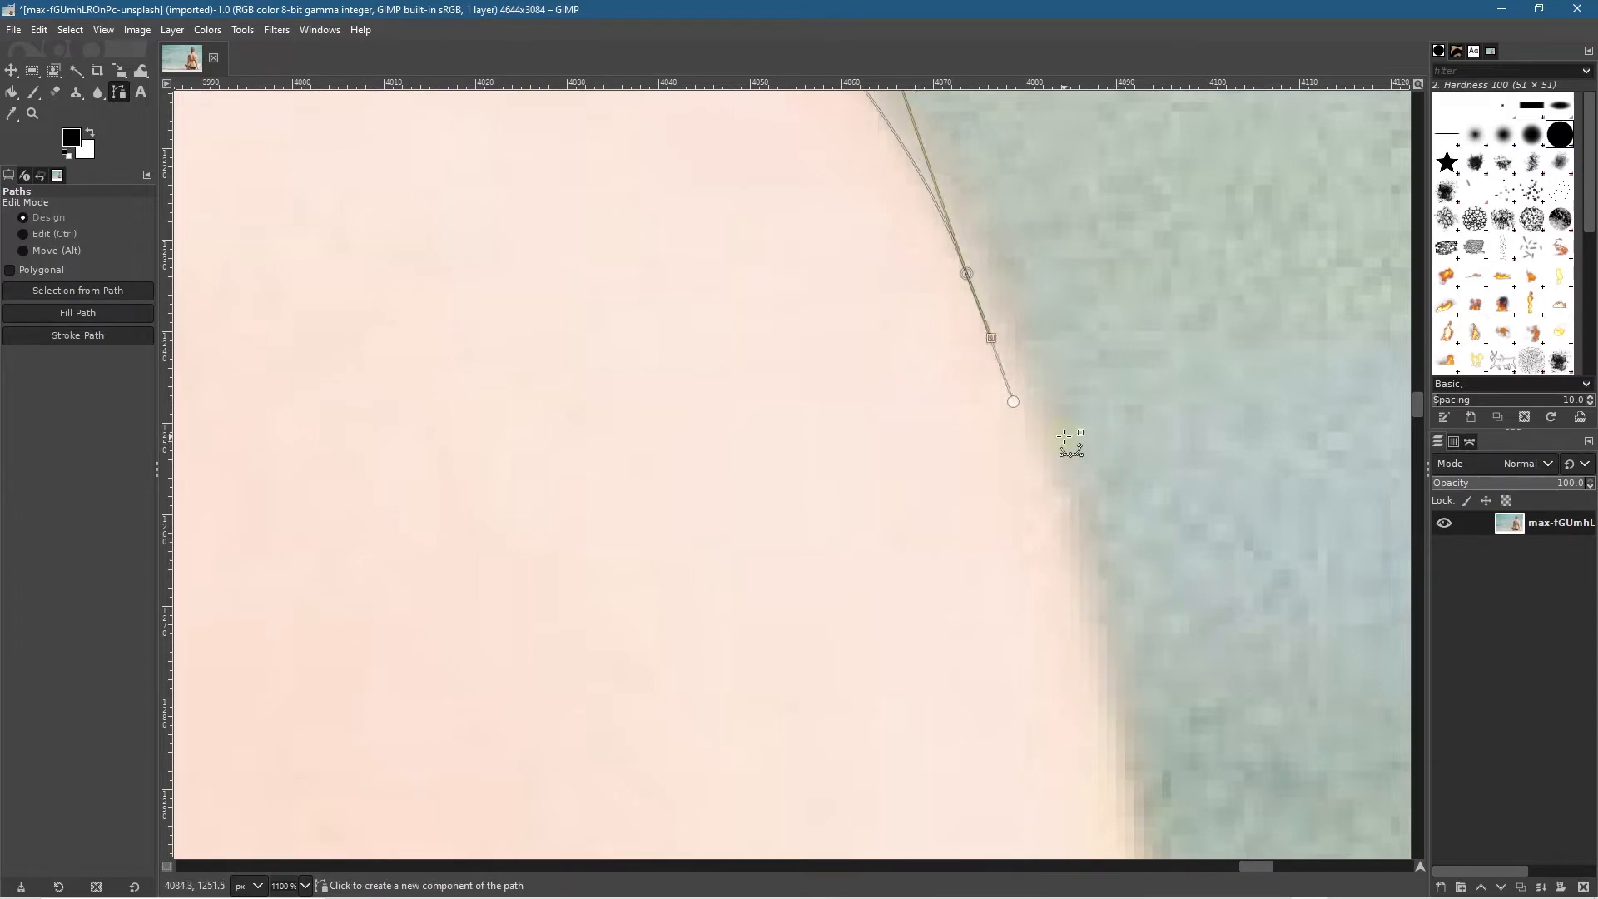
pyautogui.hotkey('ctrl', 'z')
pyautogui.hotkey('ctrl', 'z')
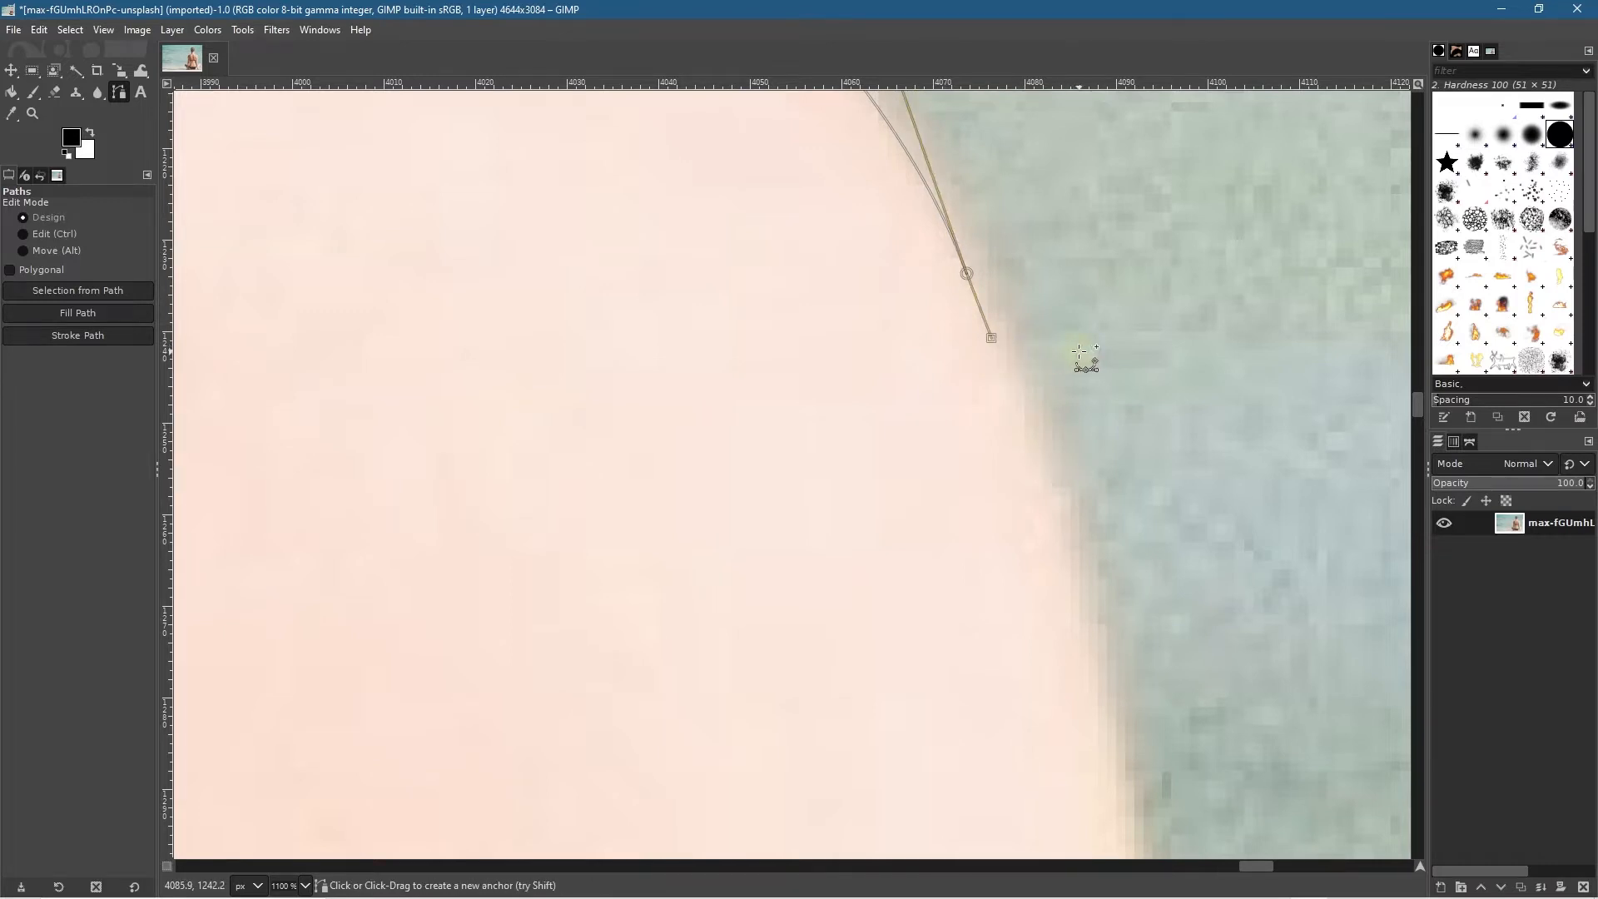
pyautogui.scroll(3, 1077, 346)
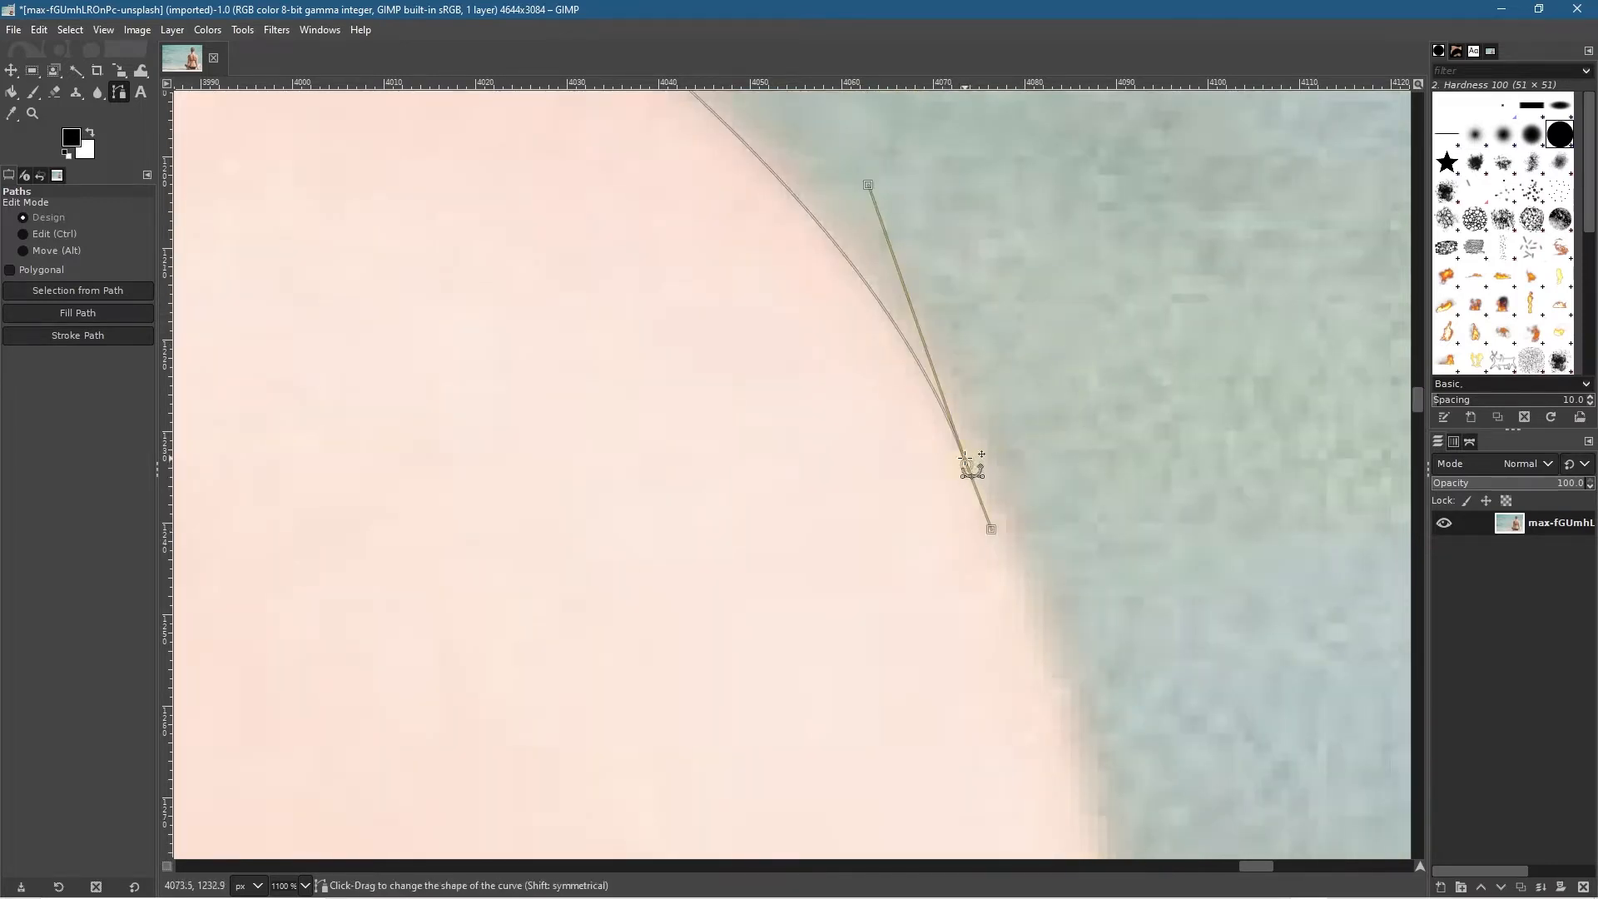
pyautogui.moveTo(968, 465); pyautogui.dragTo(985, 478)
pyautogui.moveTo(1009, 545); pyautogui.dragTo(1074, 560)
pyautogui.hotkey('ctrl', 'z')
pyautogui.hotkey('ctrl', 'z')
# Step: Fit the shoulder curve to the skin edge with its upper handle and end anchor, and add an anchor below it
pyautogui.moveTo(872, 181); pyautogui.dragTo(916, 198)
pyautogui.hotkey('ctrl', 'z')
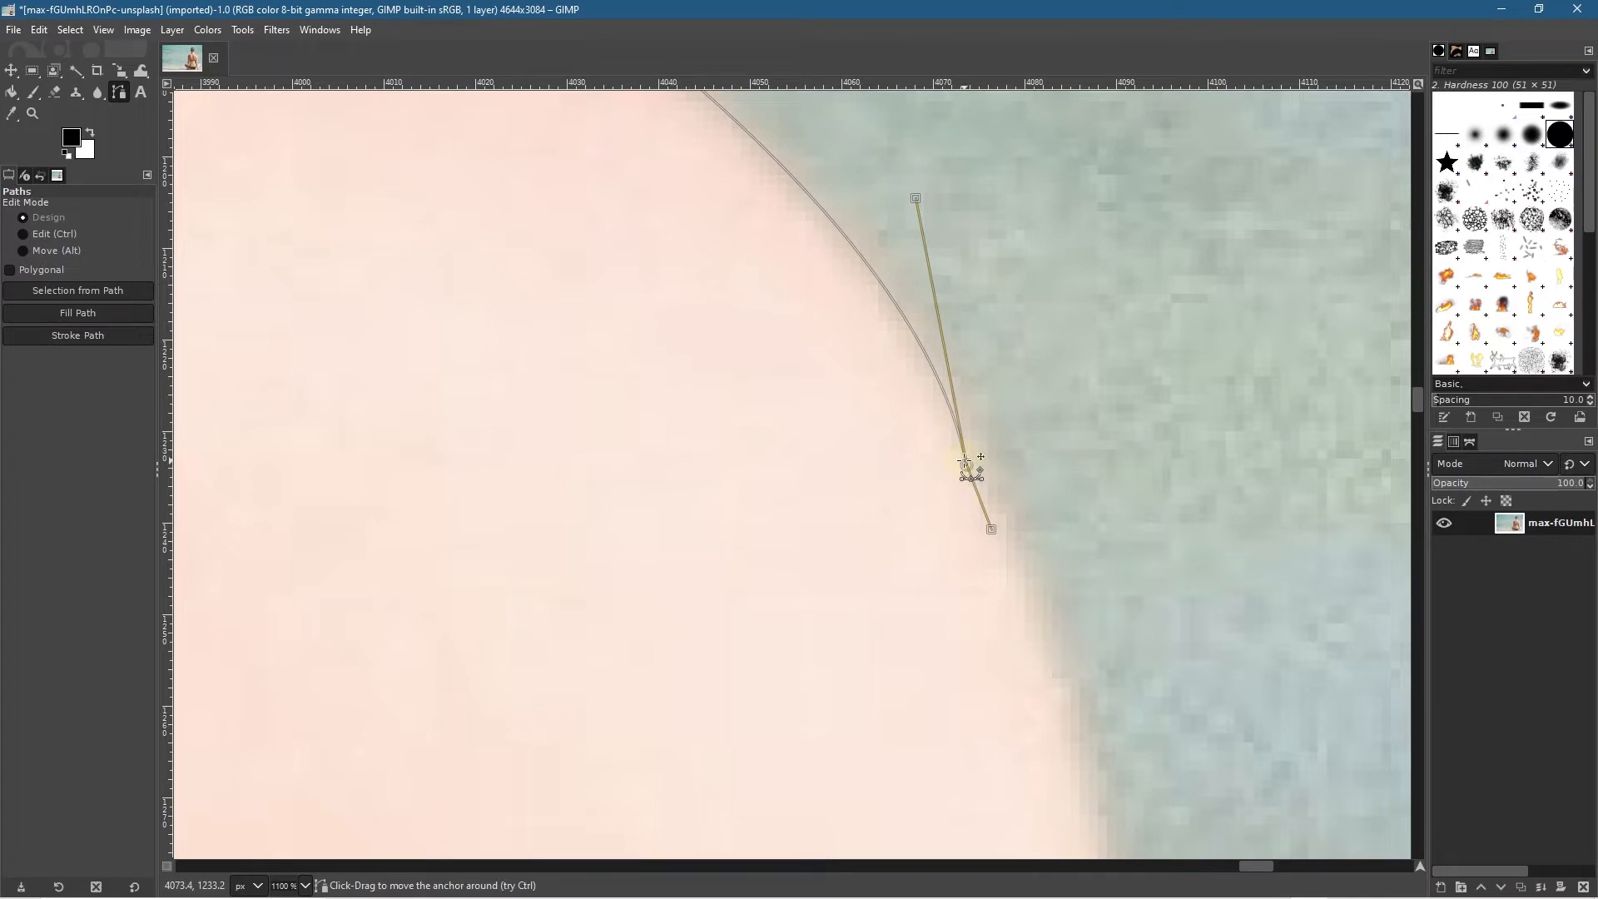
pyautogui.moveTo(969, 465); pyautogui.dragTo(980, 468)
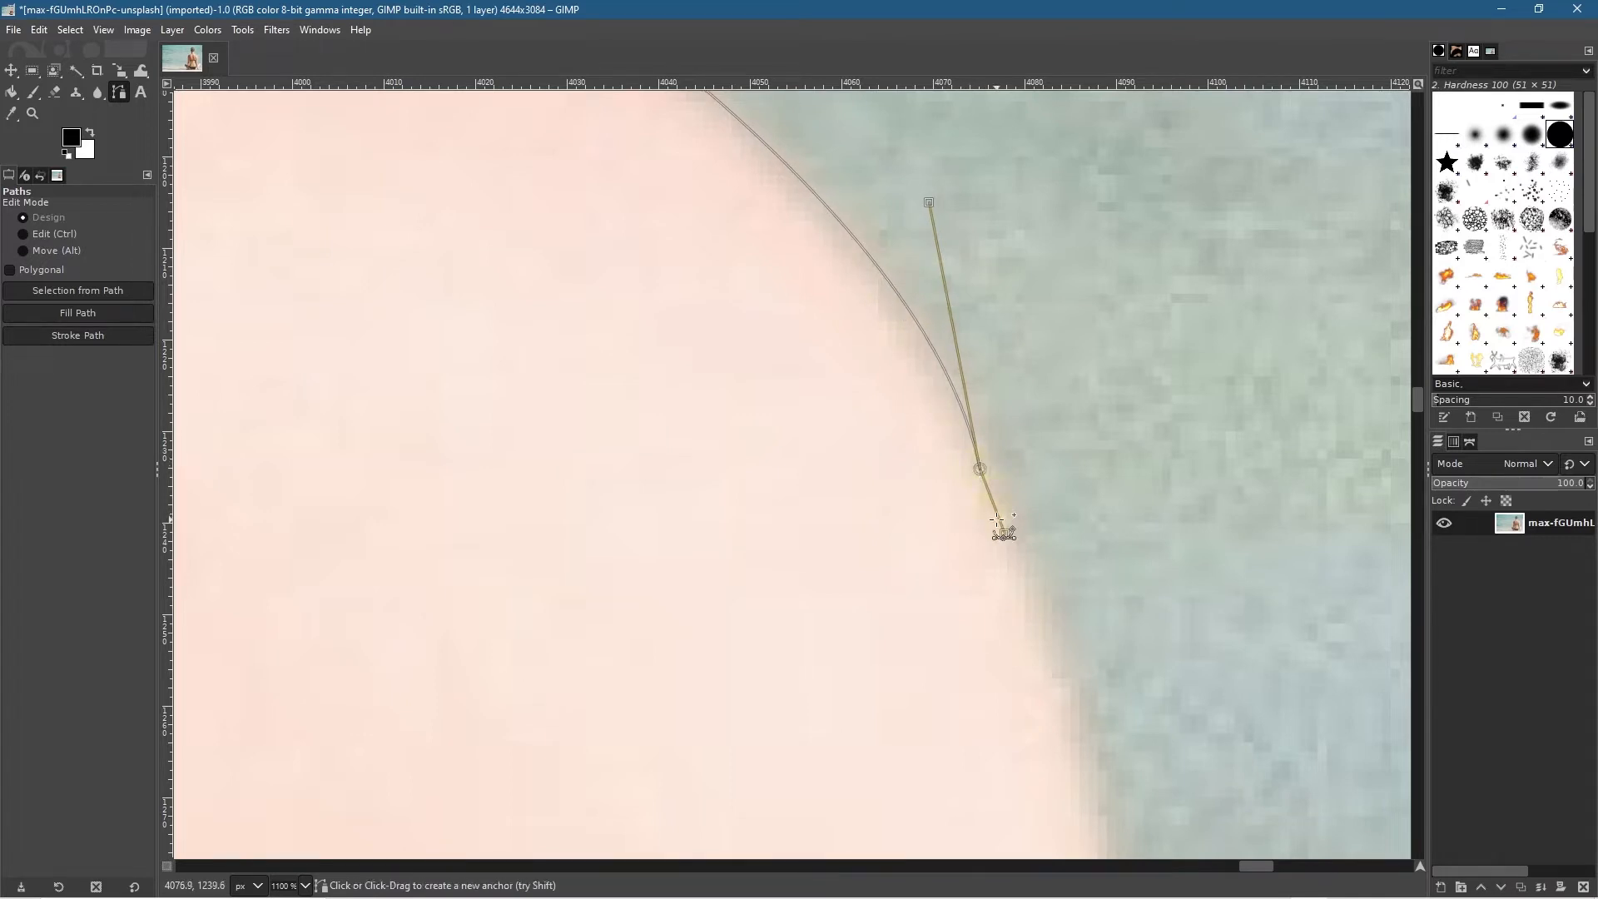
pyautogui.moveTo(1005, 532); pyautogui.dragTo(1011, 563)
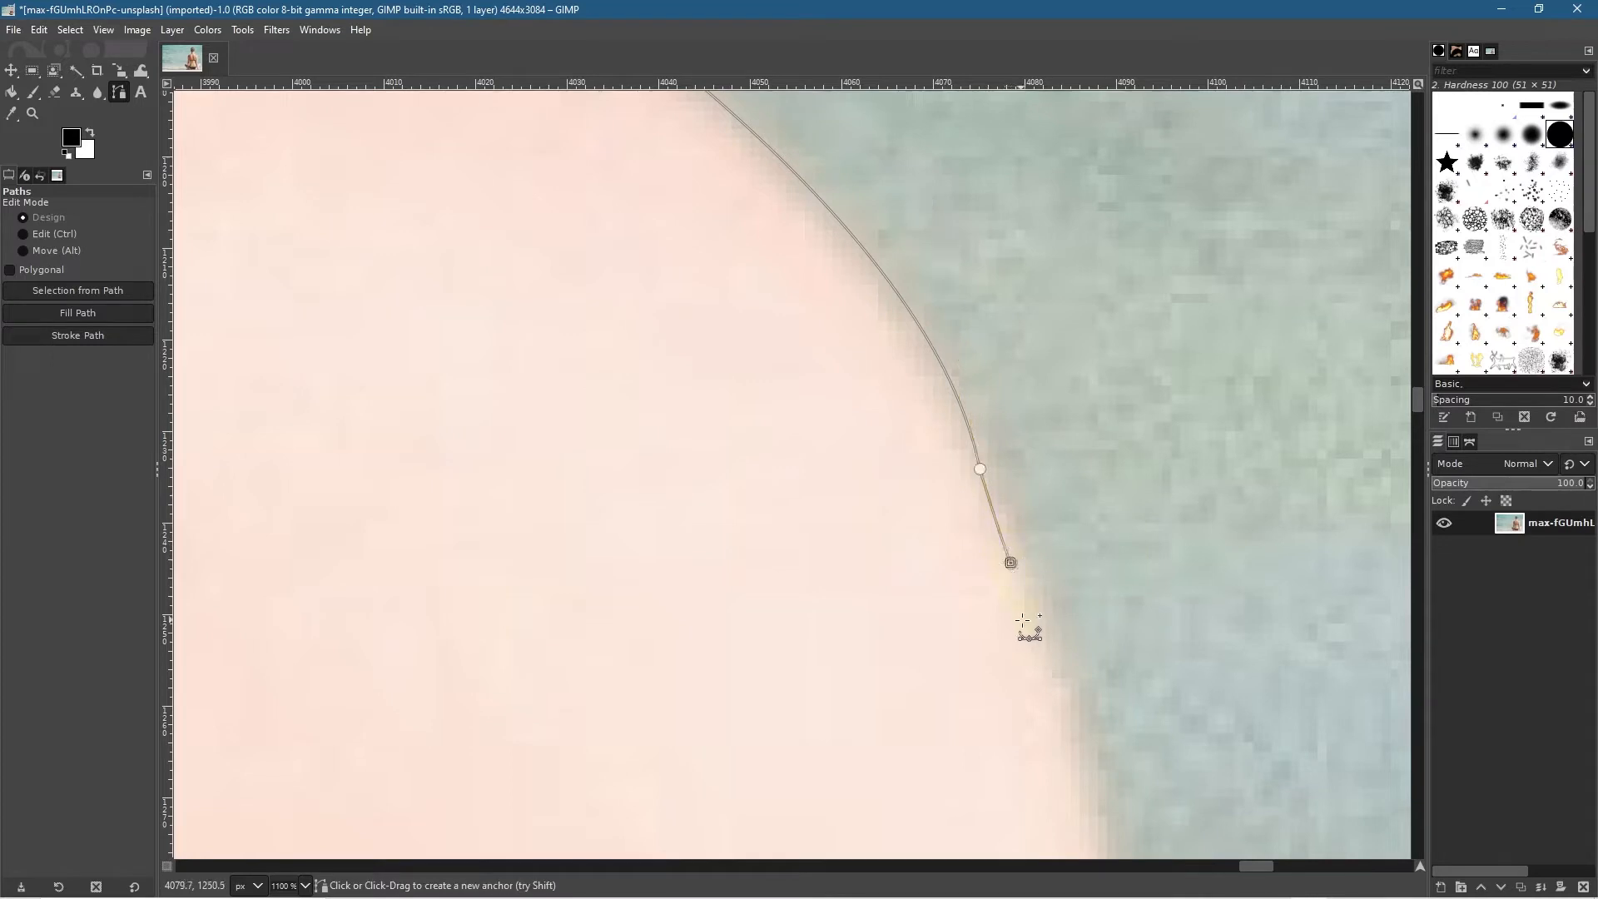
# Step: Add five closely spaced path anchors down the skin edge just below the shoulder curve
pyautogui.click(1027, 620)
pyautogui.click(1041, 657)
pyautogui.click(1055, 712)
pyautogui.click(1071, 752)
pyautogui.click(1078, 801)
# Step: Continue the path down the upper arm's outer edge with six more closely spaced anchors
pyautogui.scroll(-5, 1110, 345)
pyautogui.hscroll(1, 1149, 538)
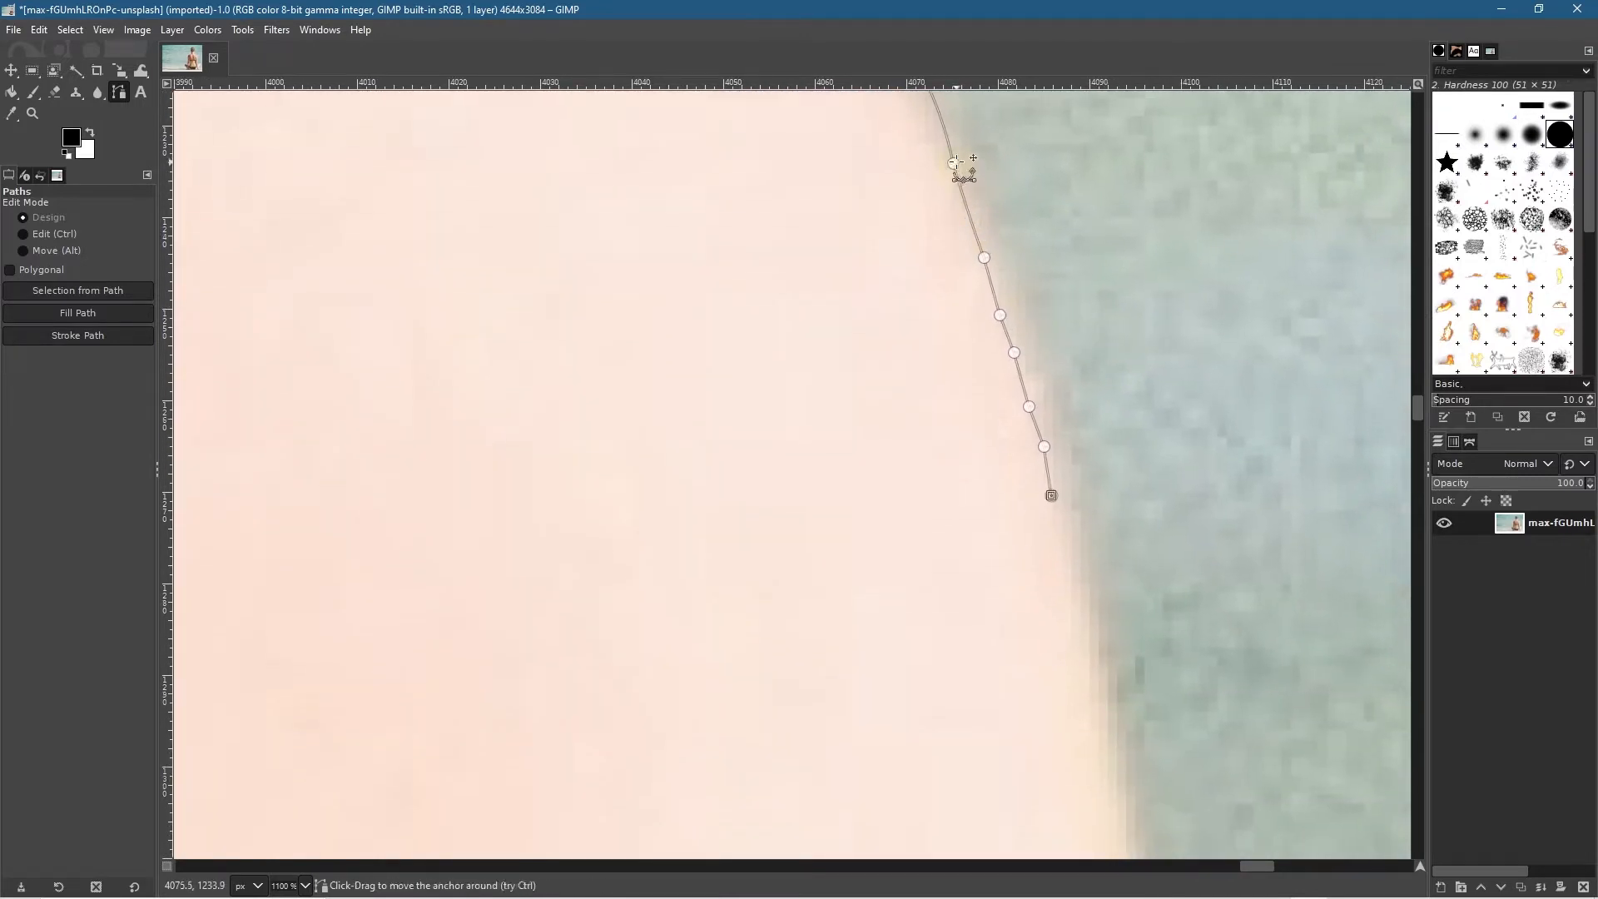
pyautogui.click(1069, 546)
pyautogui.click(1073, 596)
pyautogui.click(1090, 653)
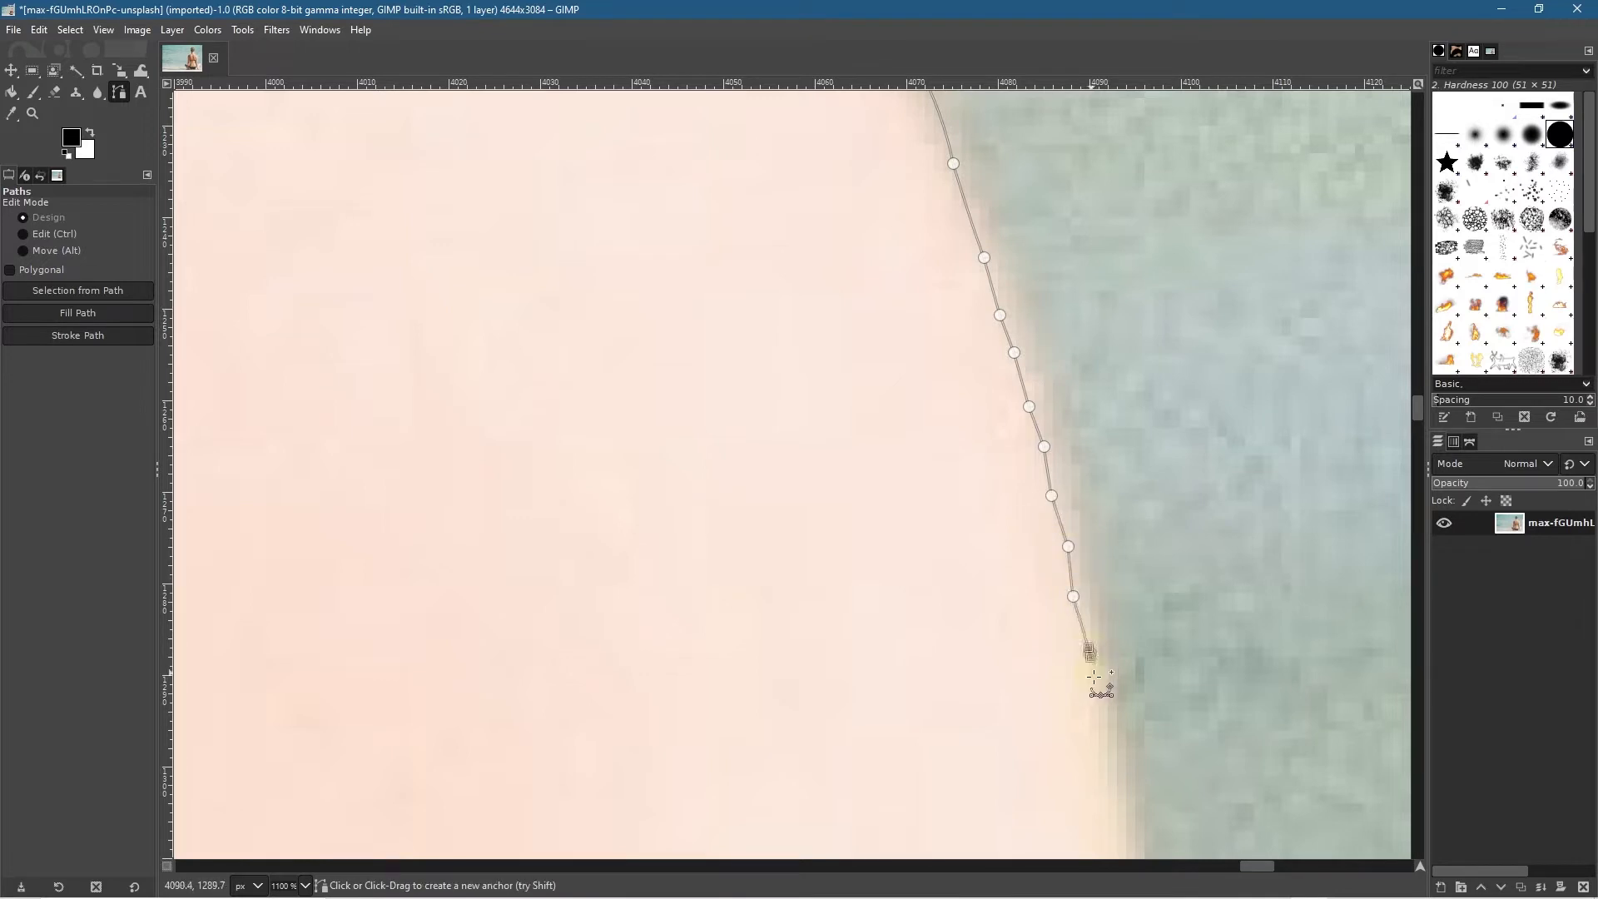
pyautogui.click(1100, 708)
pyautogui.click(1107, 759)
pyautogui.click(1110, 813)
# Step: Remove the stray last anchor and extend the path five anchors further down the upper arm's edge
pyautogui.moveTo(1217, 762); pyautogui.dragTo(1165, 283)
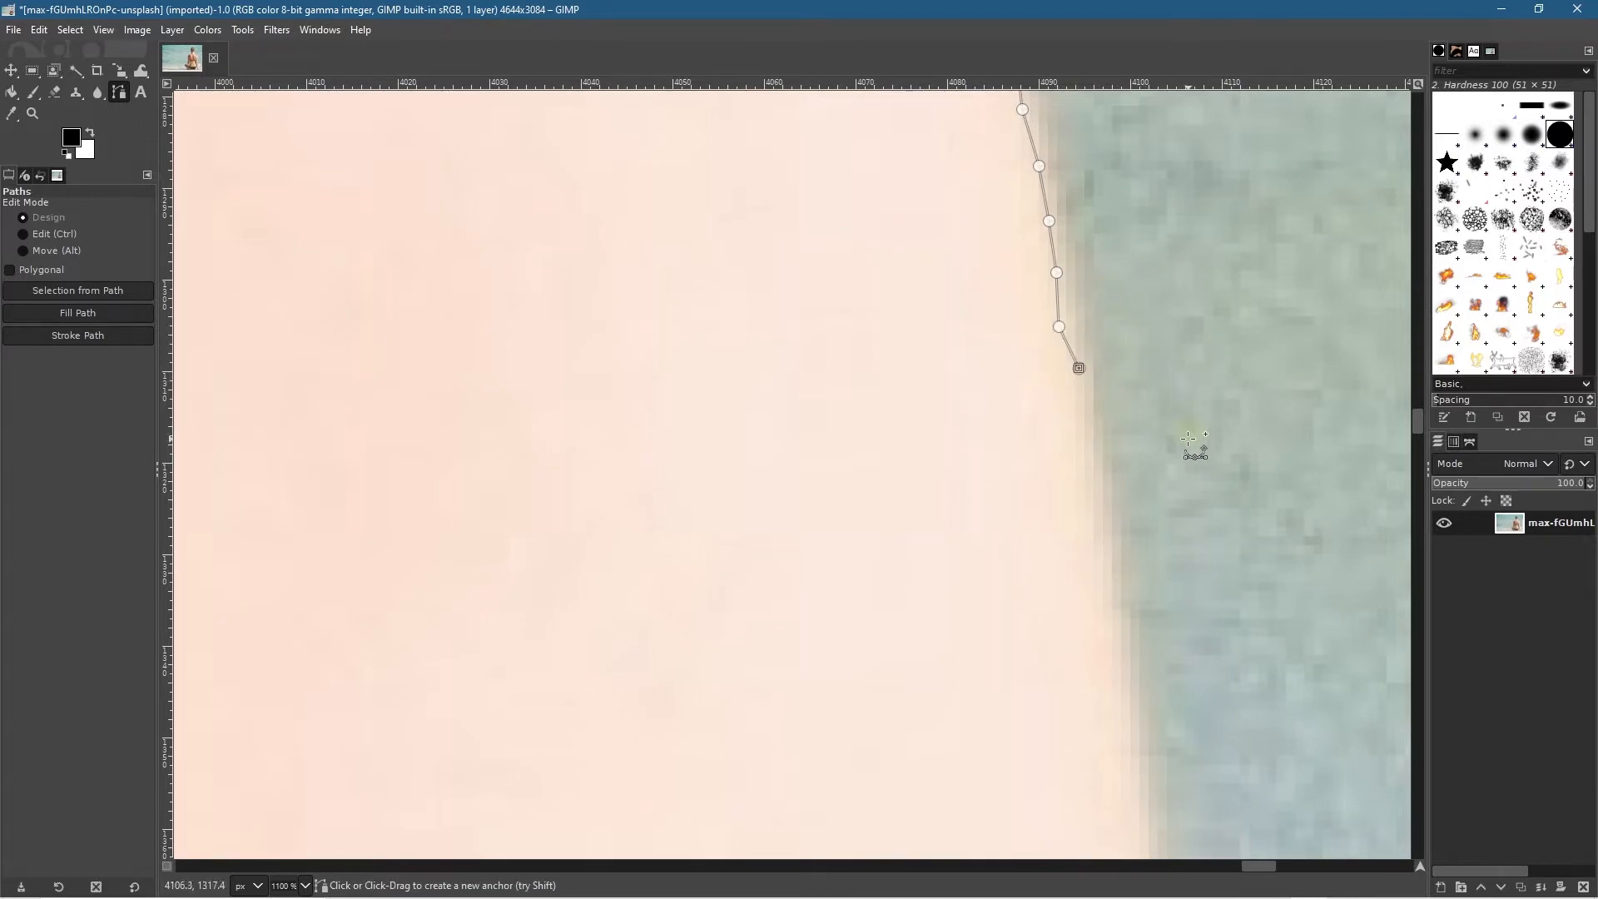
pyautogui.press('BackSpace')
pyautogui.scroll(-6, 1182, 423)
pyautogui.scroll(4, 1182, 420)
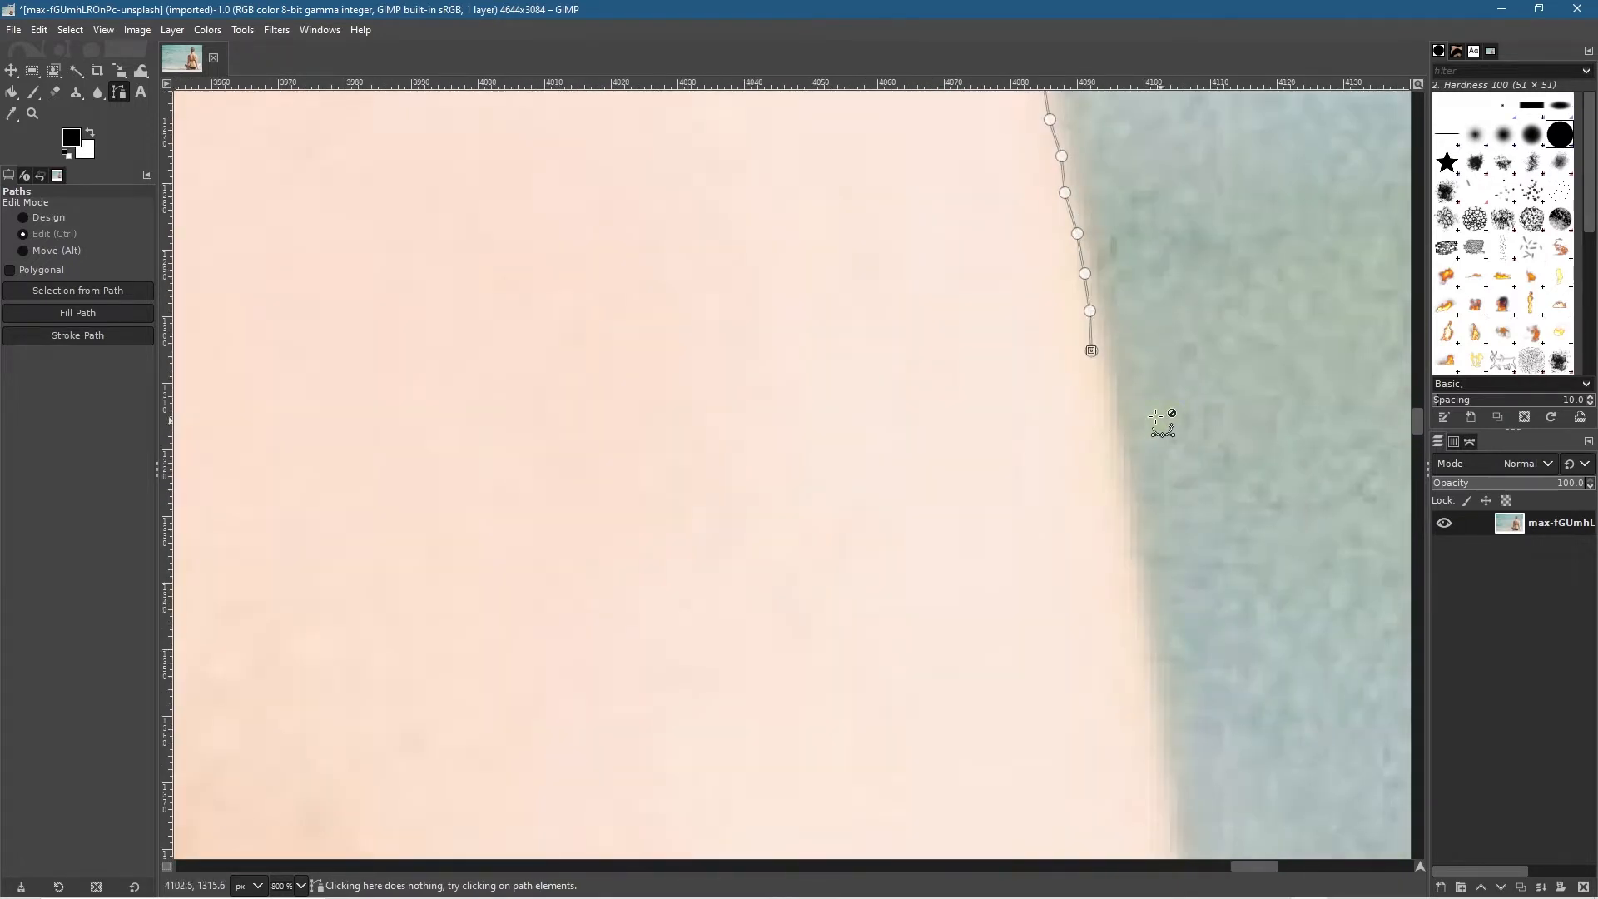
pyautogui.click(1098, 363)
pyautogui.click(1107, 404)
pyautogui.click(1115, 445)
pyautogui.click(1120, 487)
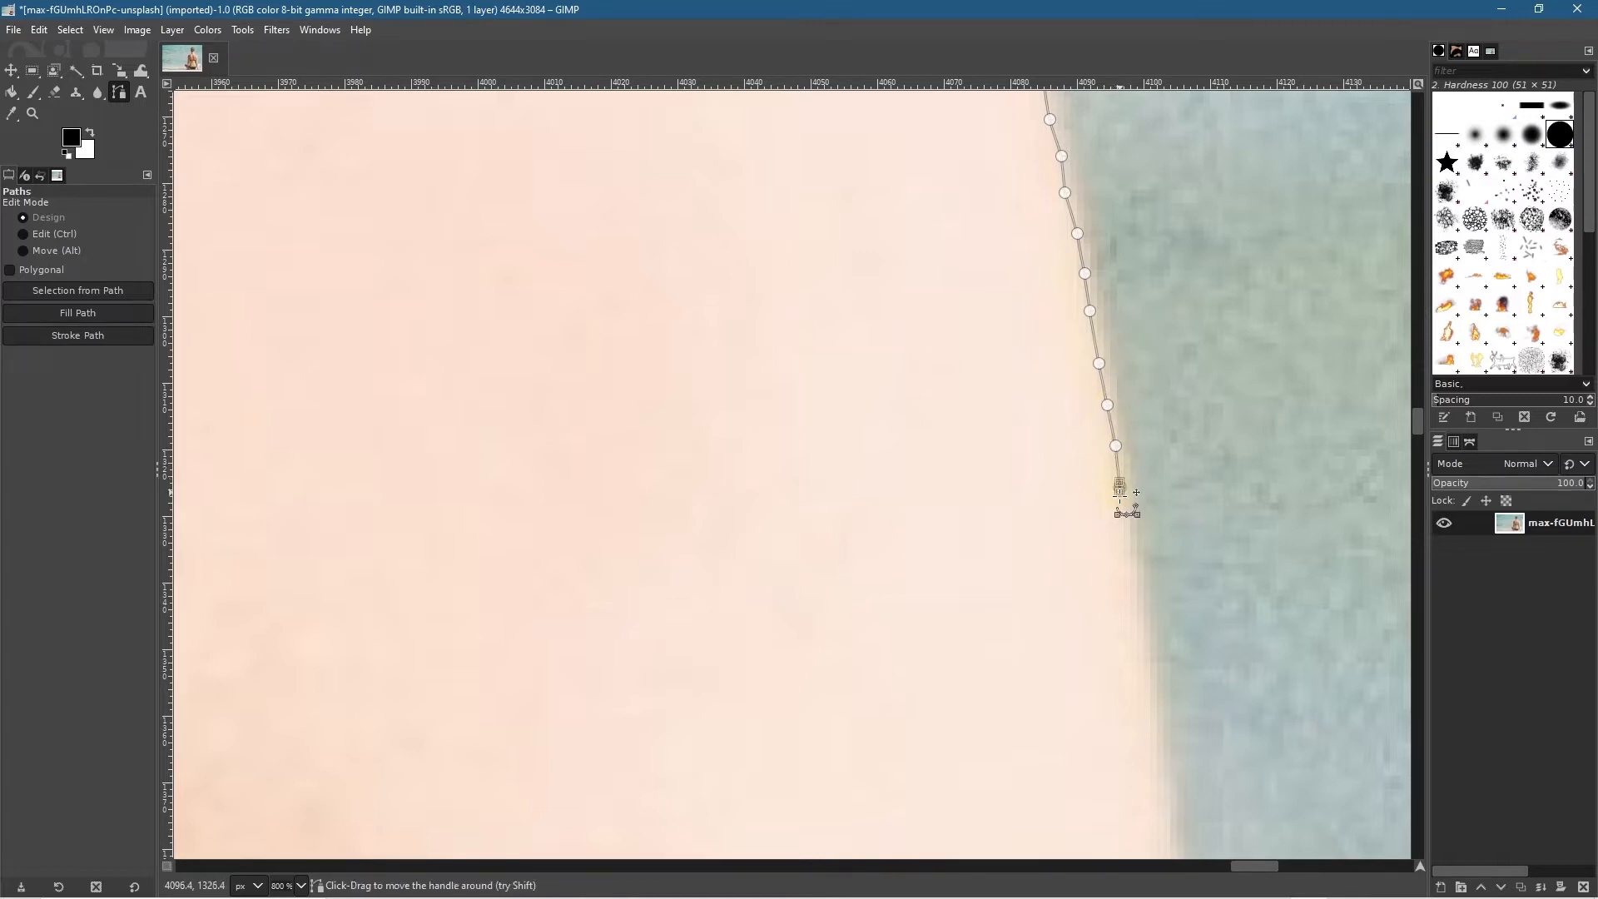
pyautogui.click(1129, 536)
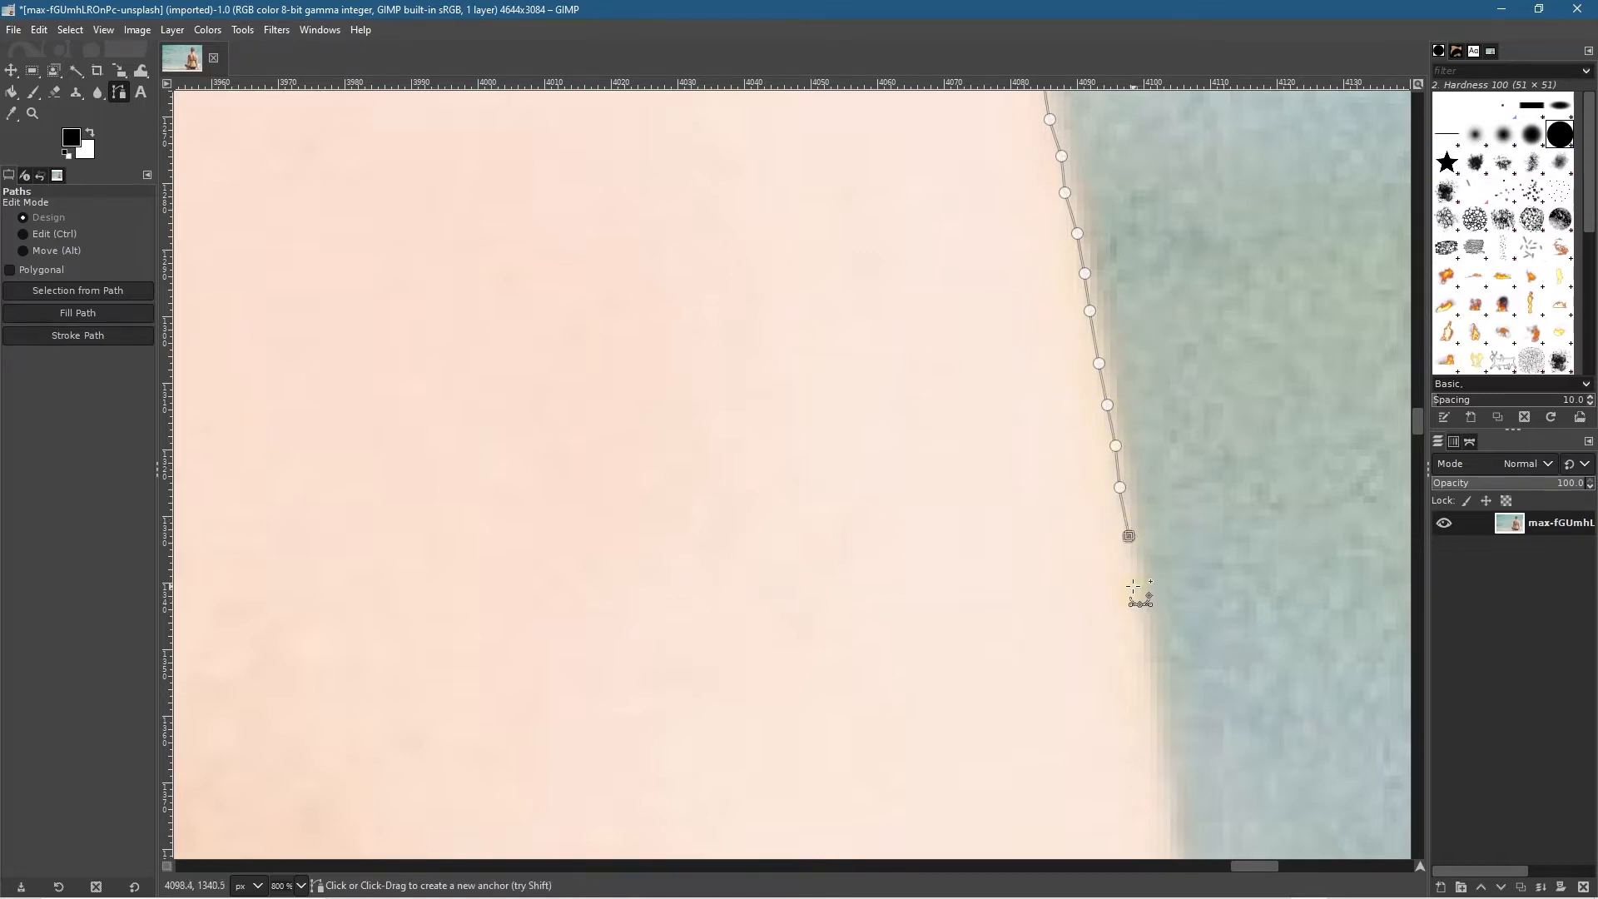
# Step: Follow the nearly straight stretch of the upper arm's outer edge with seven evenly spaced anchors
pyautogui.click(1132, 576)
pyautogui.click(1137, 614)
pyautogui.click(1143, 652)
pyautogui.click(1150, 695)
pyautogui.click(1153, 738)
pyautogui.click(1156, 780)
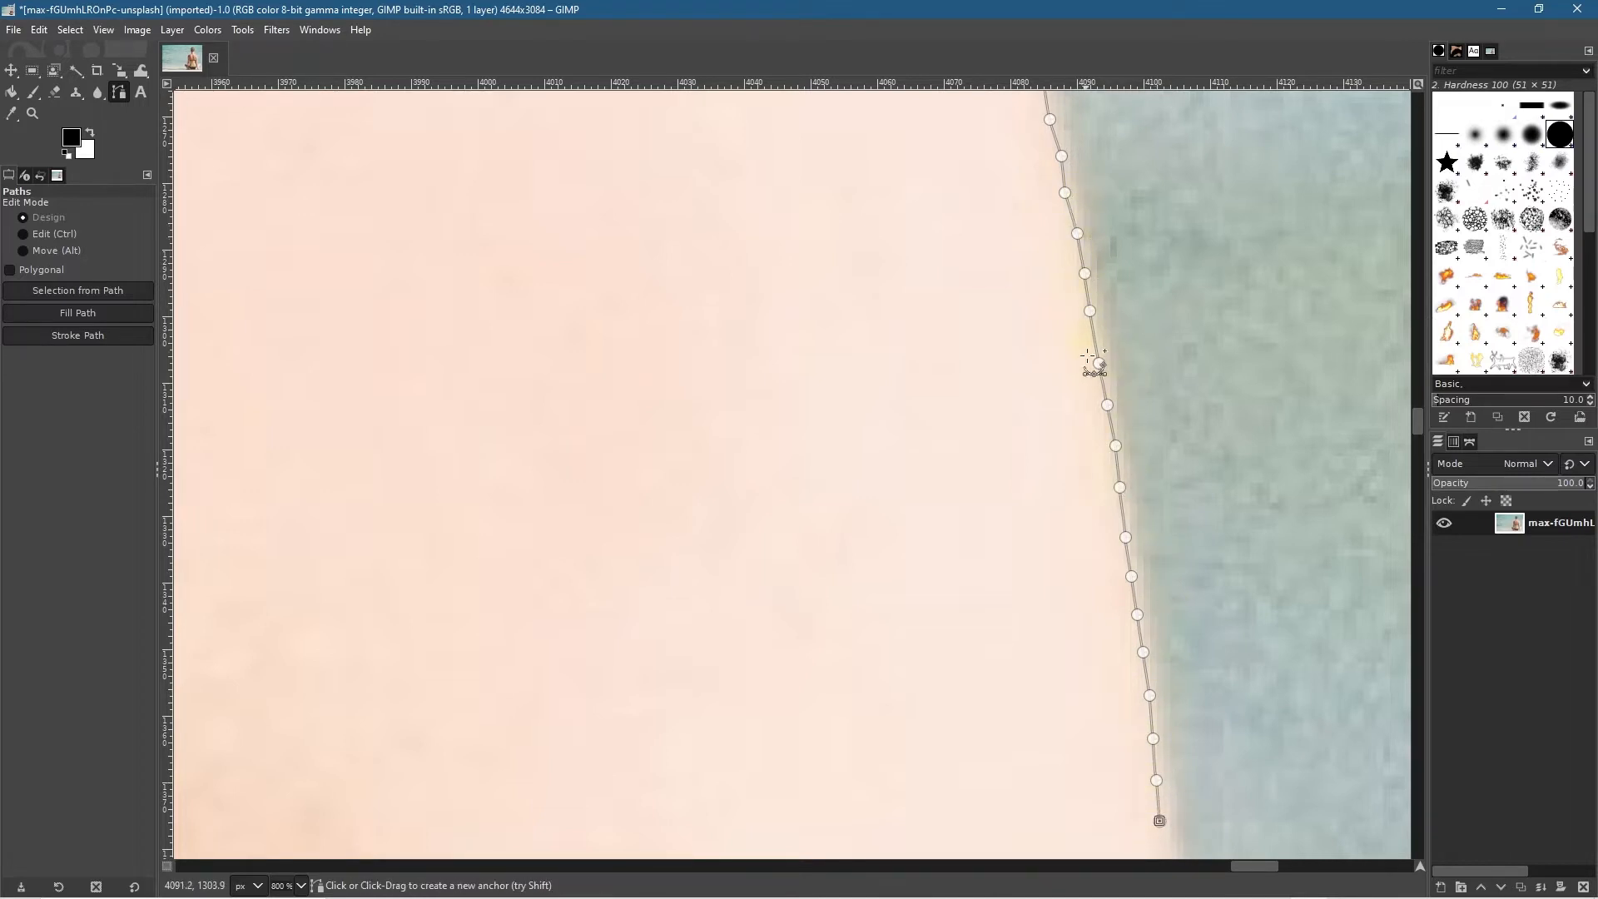
# Step: Trace further down the upper arm toward armpit level, repositioning anchors that stray from the skin edge
pyautogui.moveTo(1224, 625); pyautogui.dragTo(1204, 251)
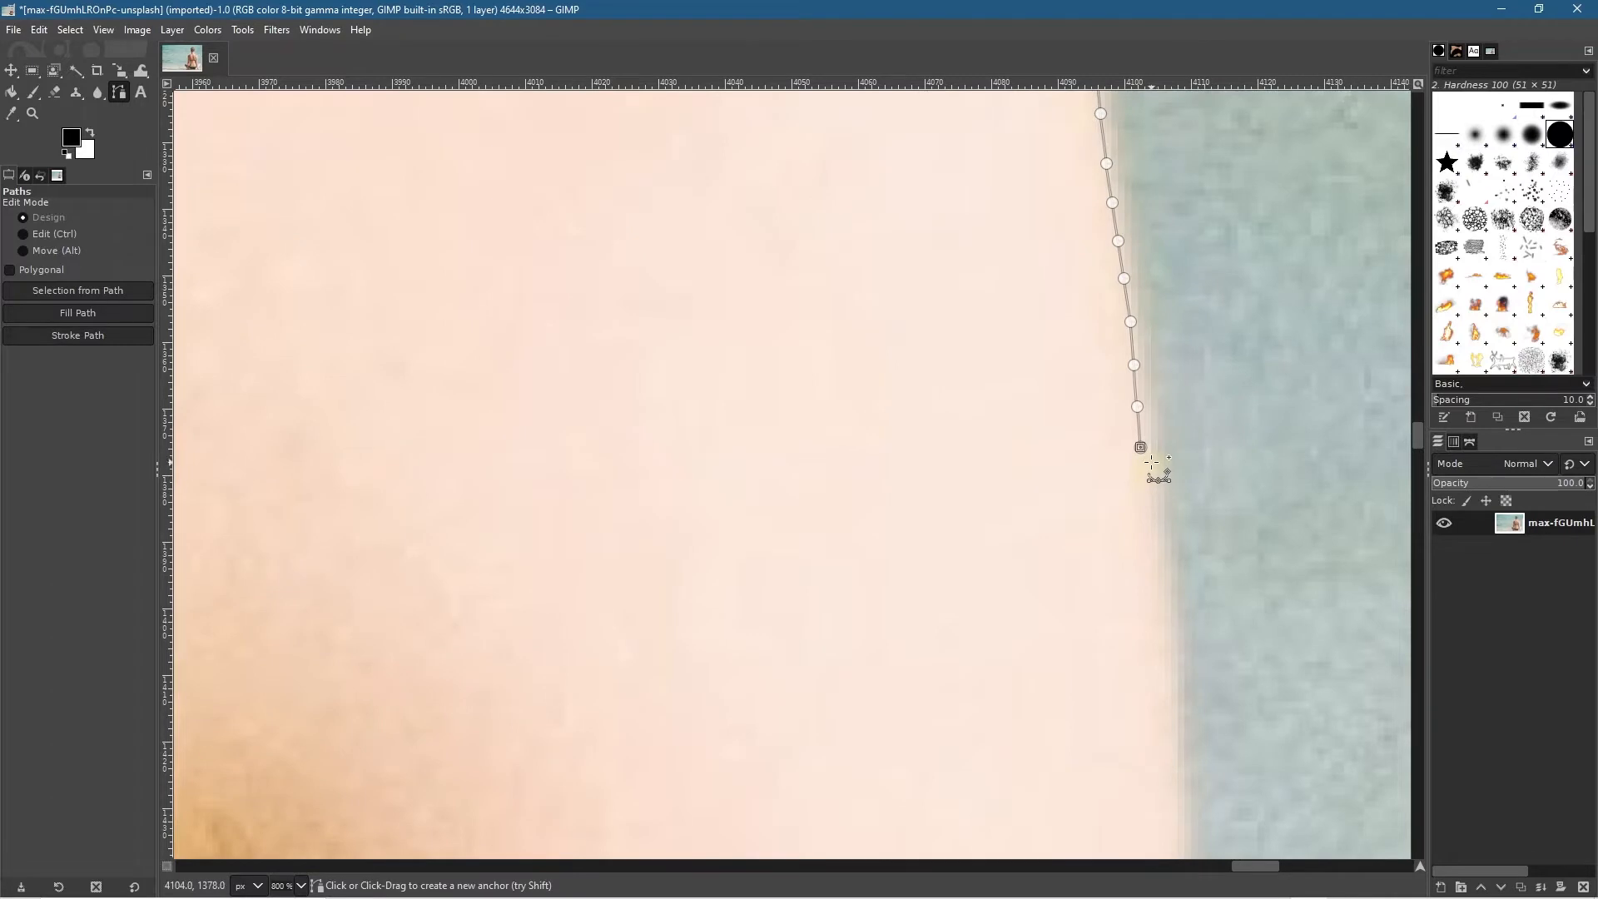
pyautogui.click(1147, 494)
pyautogui.click(1159, 527)
pyautogui.moveTo(1155, 540); pyautogui.dragTo(1153, 539)
pyautogui.click(1161, 590)
pyautogui.click(1165, 622)
pyautogui.click(1171, 656)
pyautogui.moveTo(1171, 659)
pyautogui.mouseDown()
pyautogui.moveTo(1205, 673)
pyautogui.moveTo(1173, 673)
pyautogui.mouseUp()
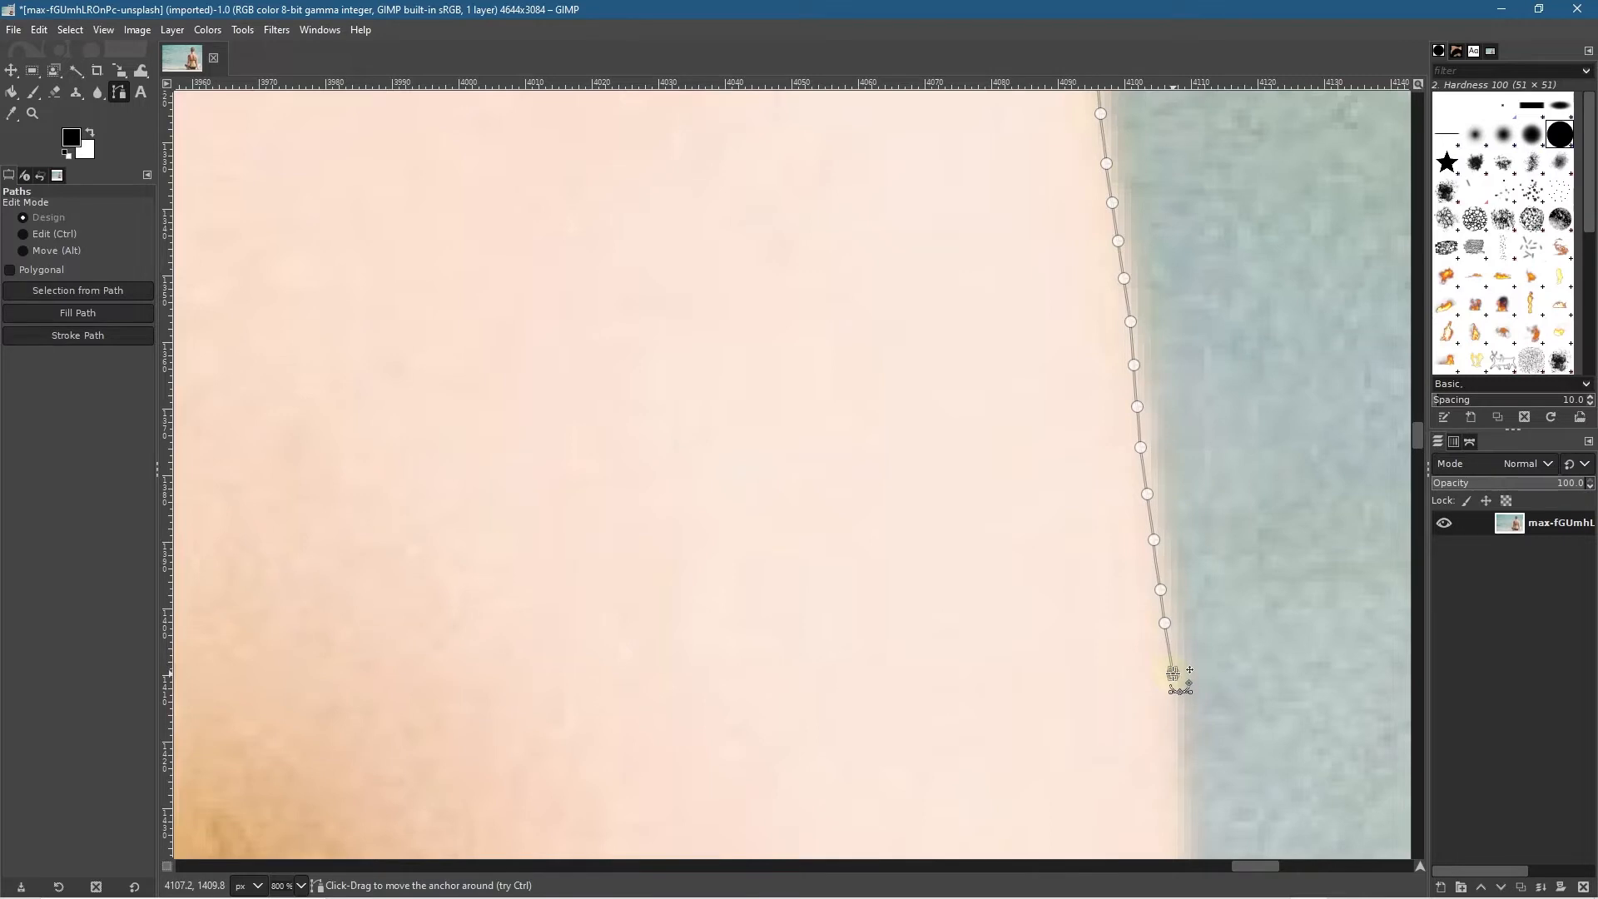
pyautogui.click(1178, 713)
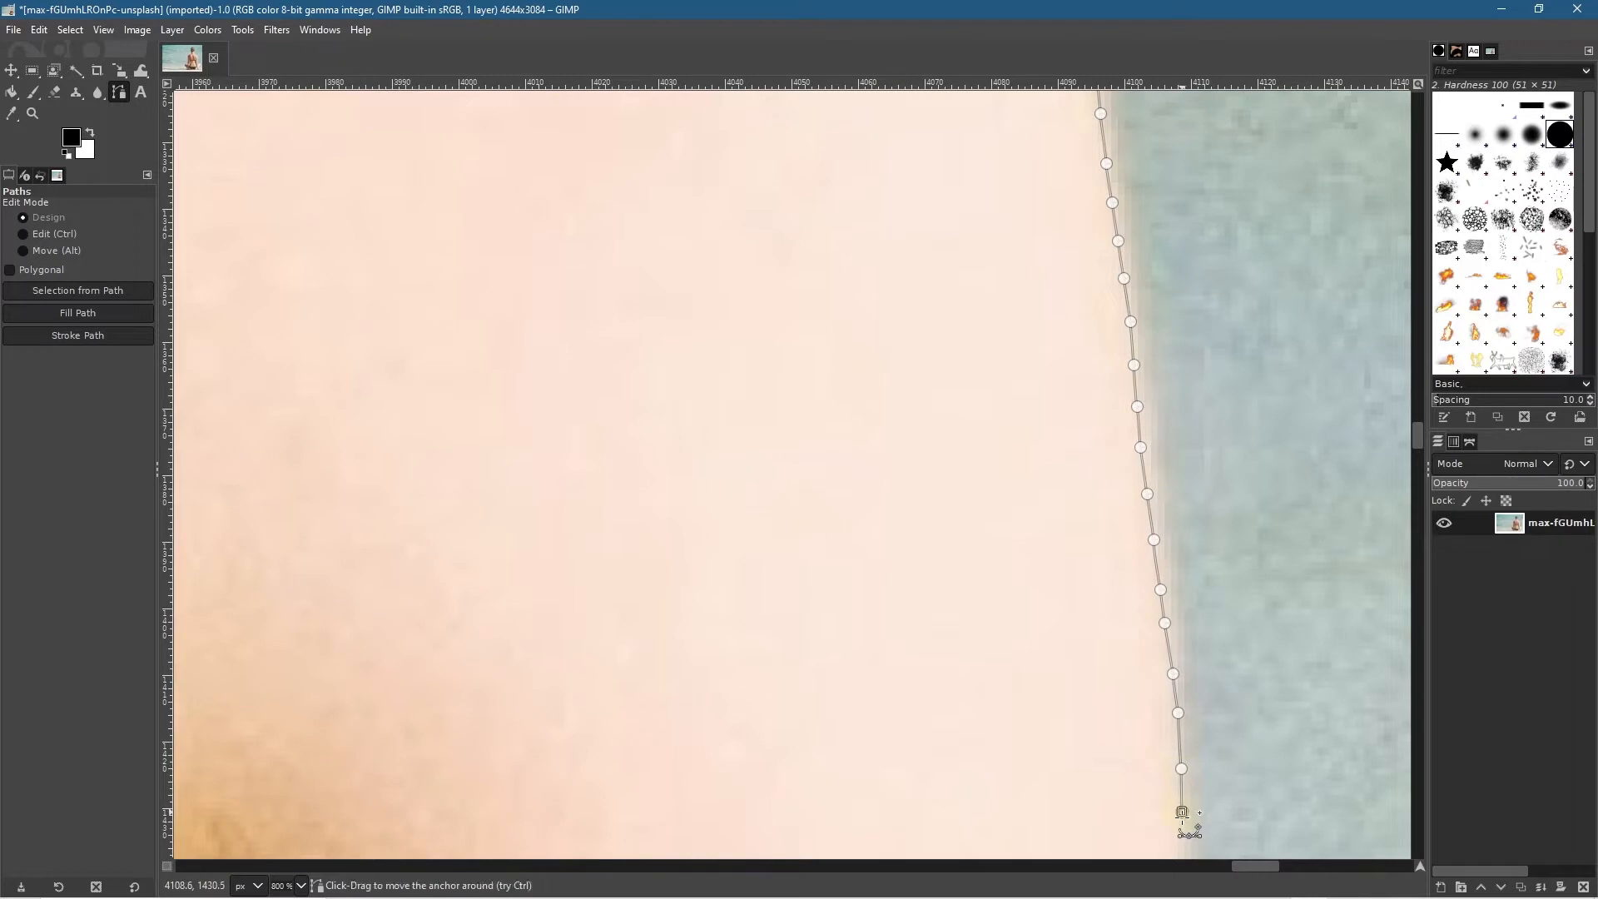
# Step: Add two wider-spaced anchors where the upper arm's edge turns vertical and shift the lower one down the edge
pyautogui.scroll(-5, 1184, 814)
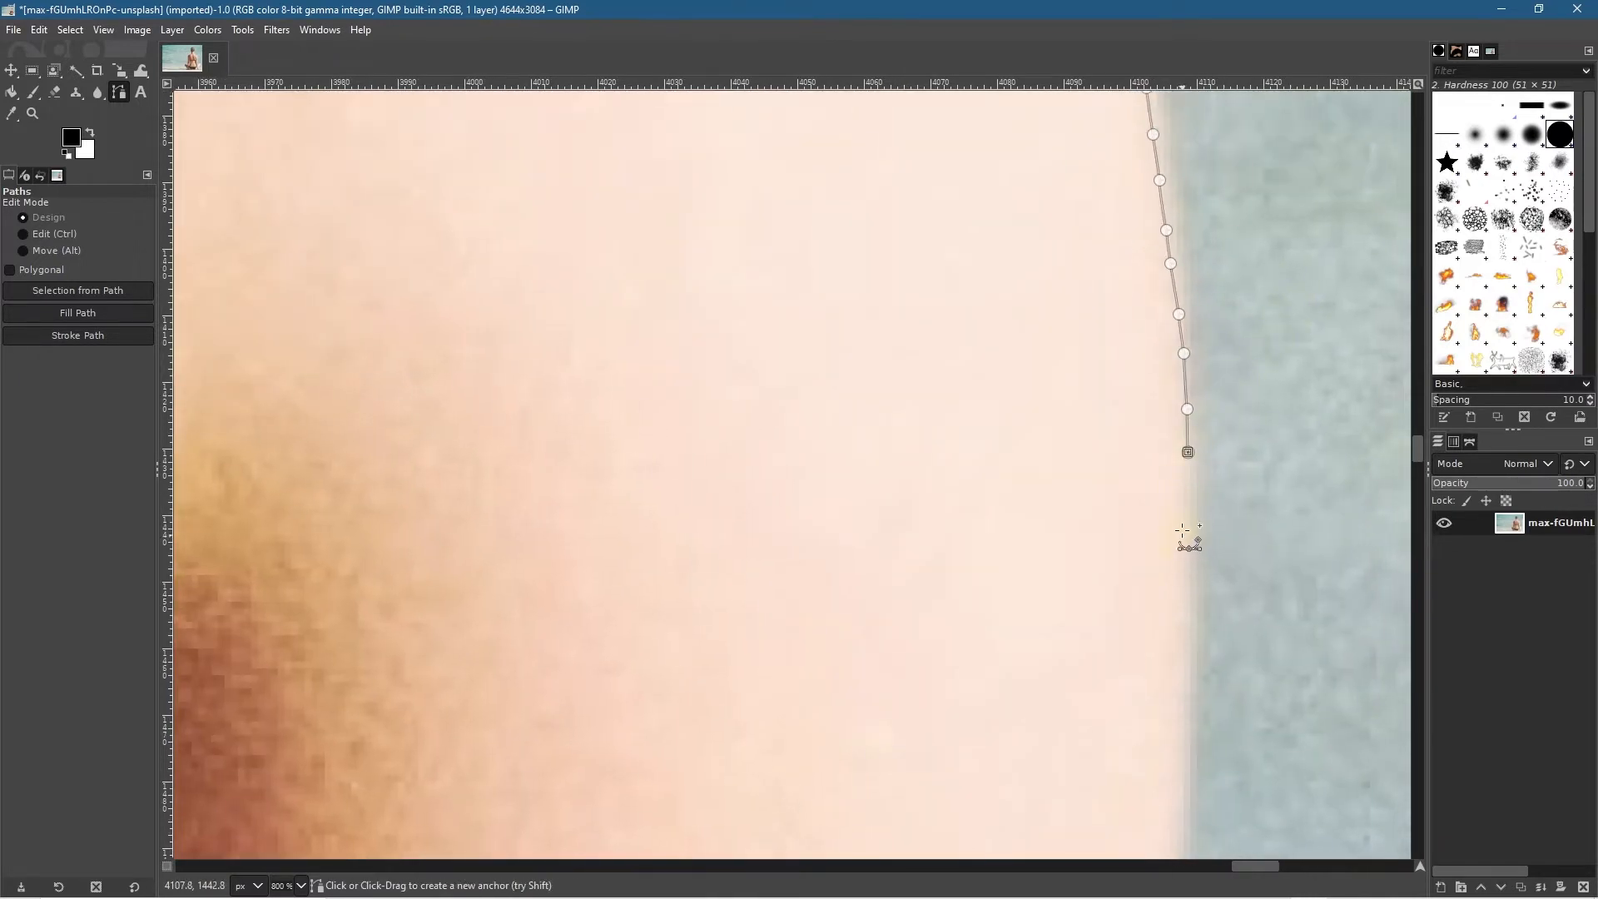
pyautogui.click(1191, 527)
pyautogui.click(1186, 594)
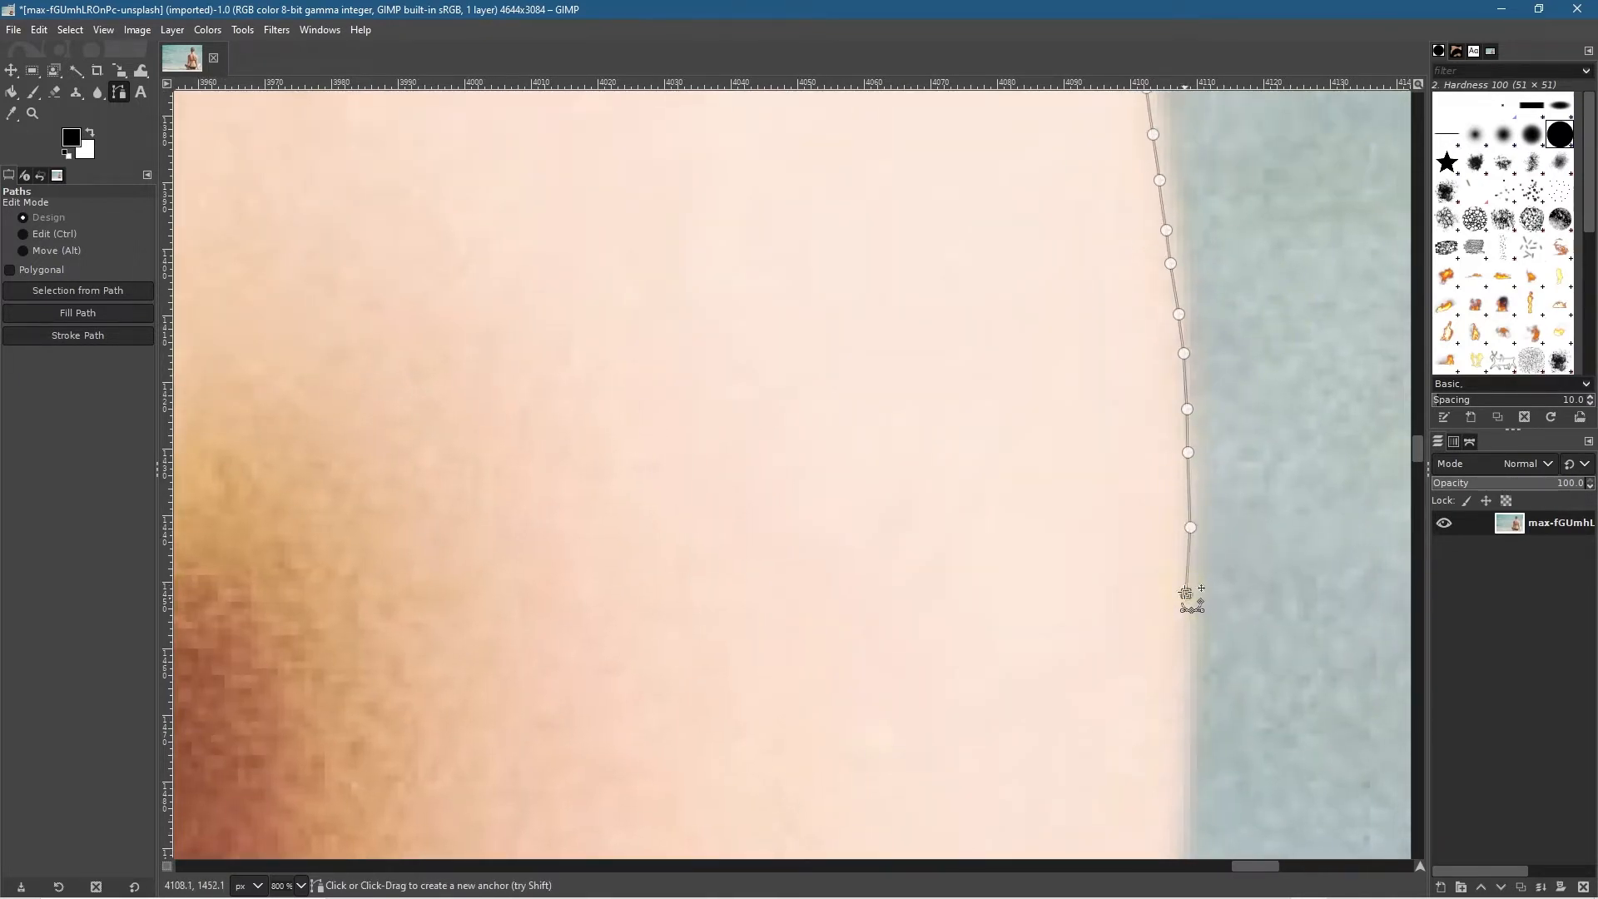
pyautogui.moveTo(1186, 594); pyautogui.dragTo(1188, 604)
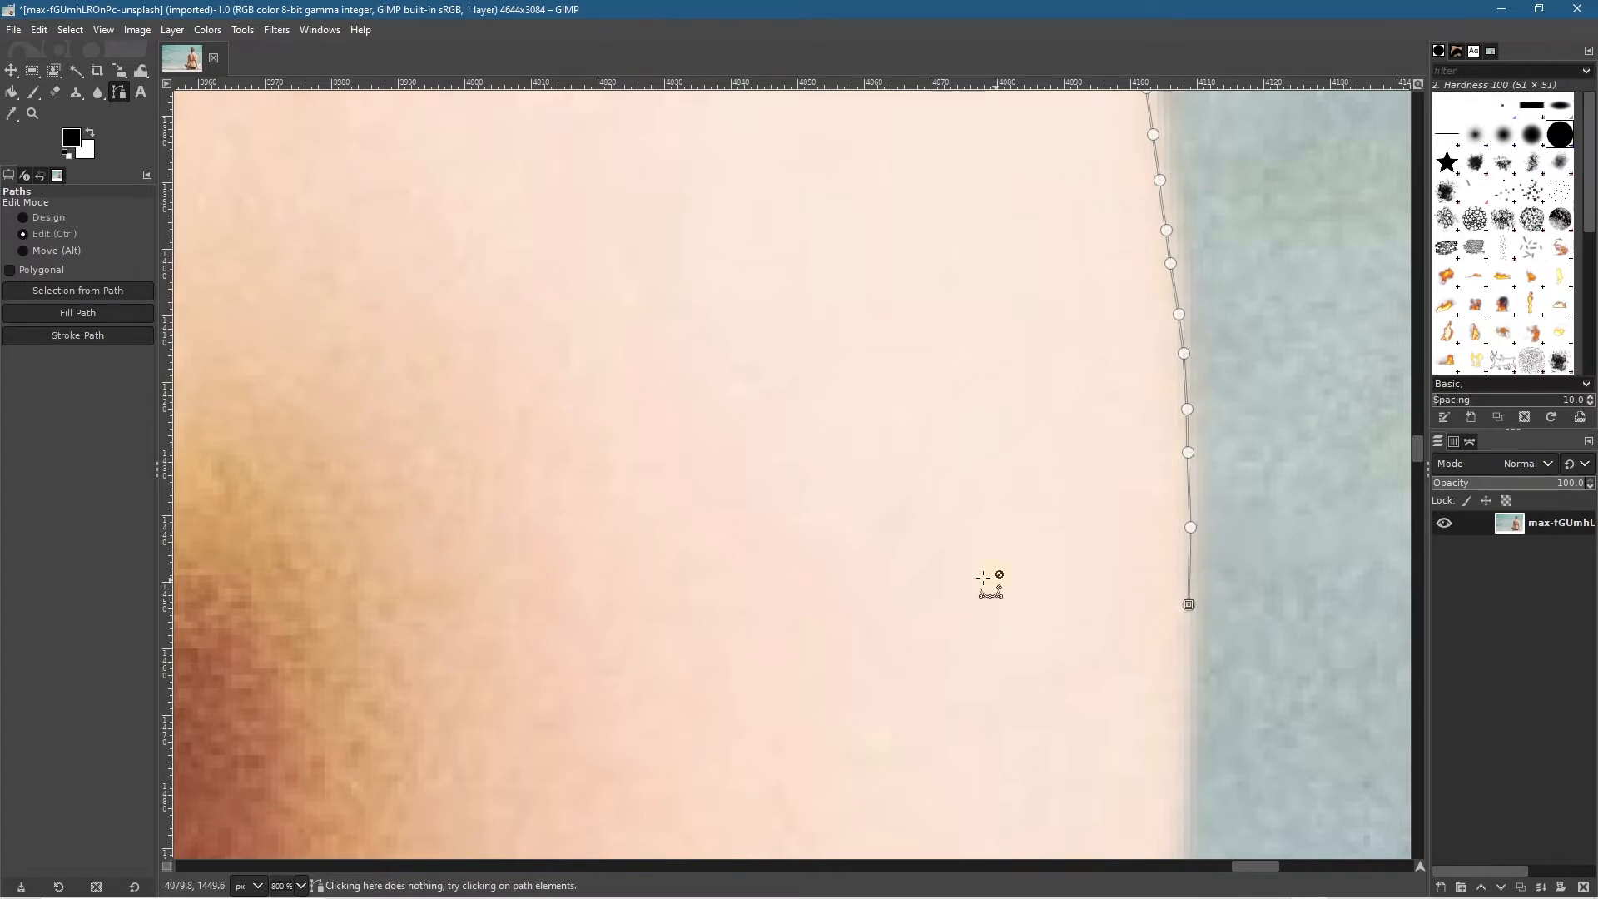
# Step: Trace the outer arm edge below armpit level with seven anchors, following its slight inward slope
pyautogui.scroll(-5, 989, 580)
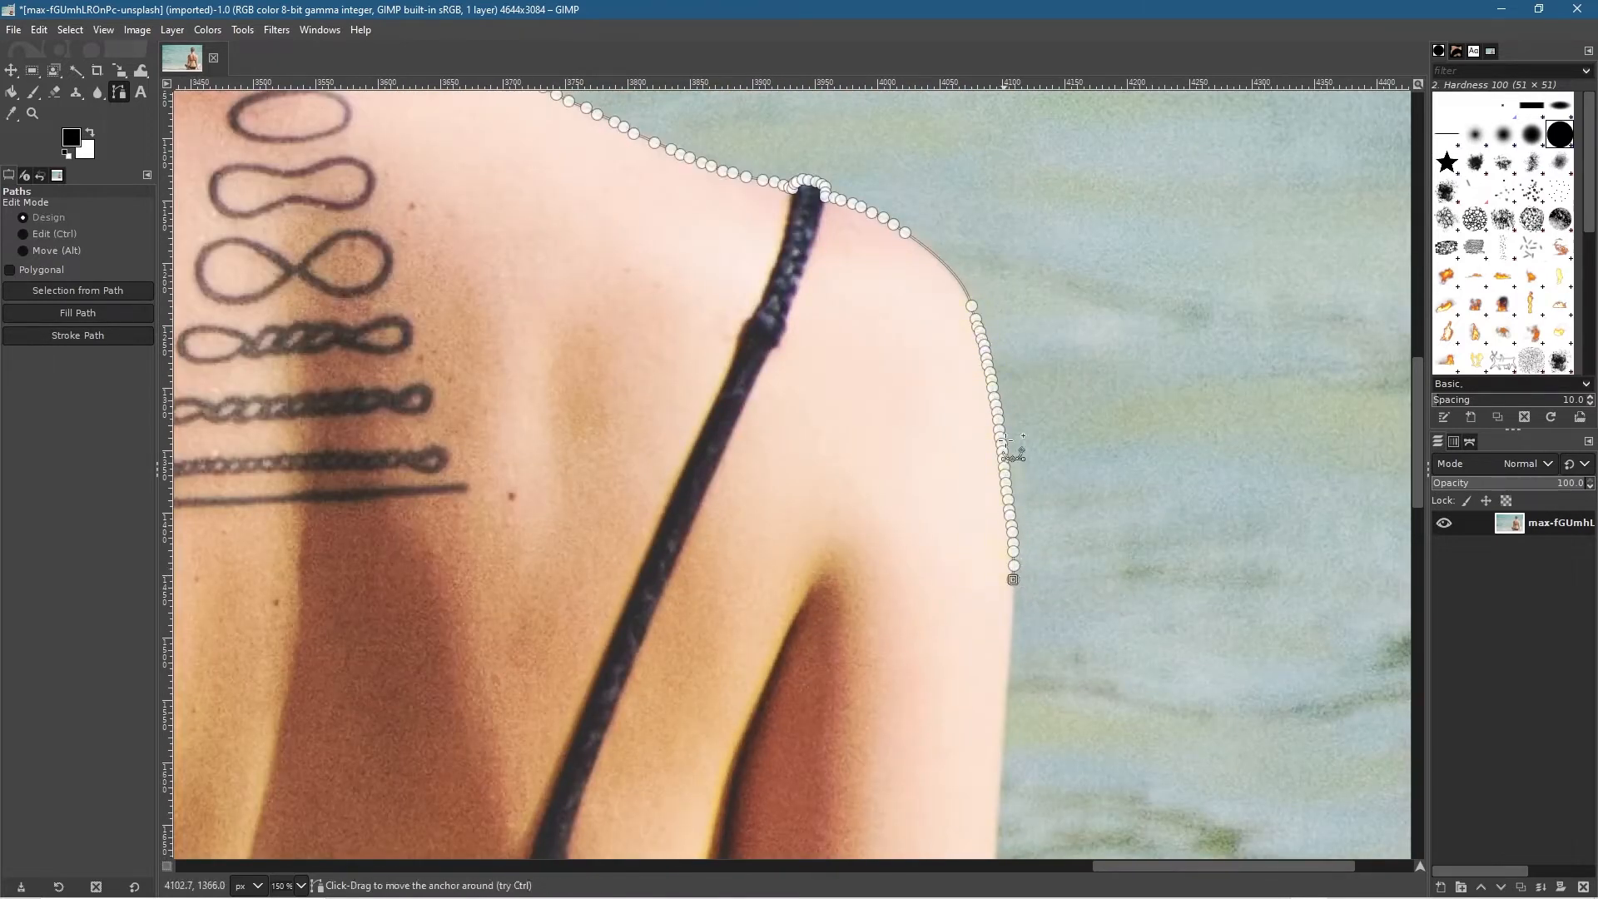
pyautogui.scroll(5, 1018, 645)
pyautogui.scroll(1, 1018, 637)
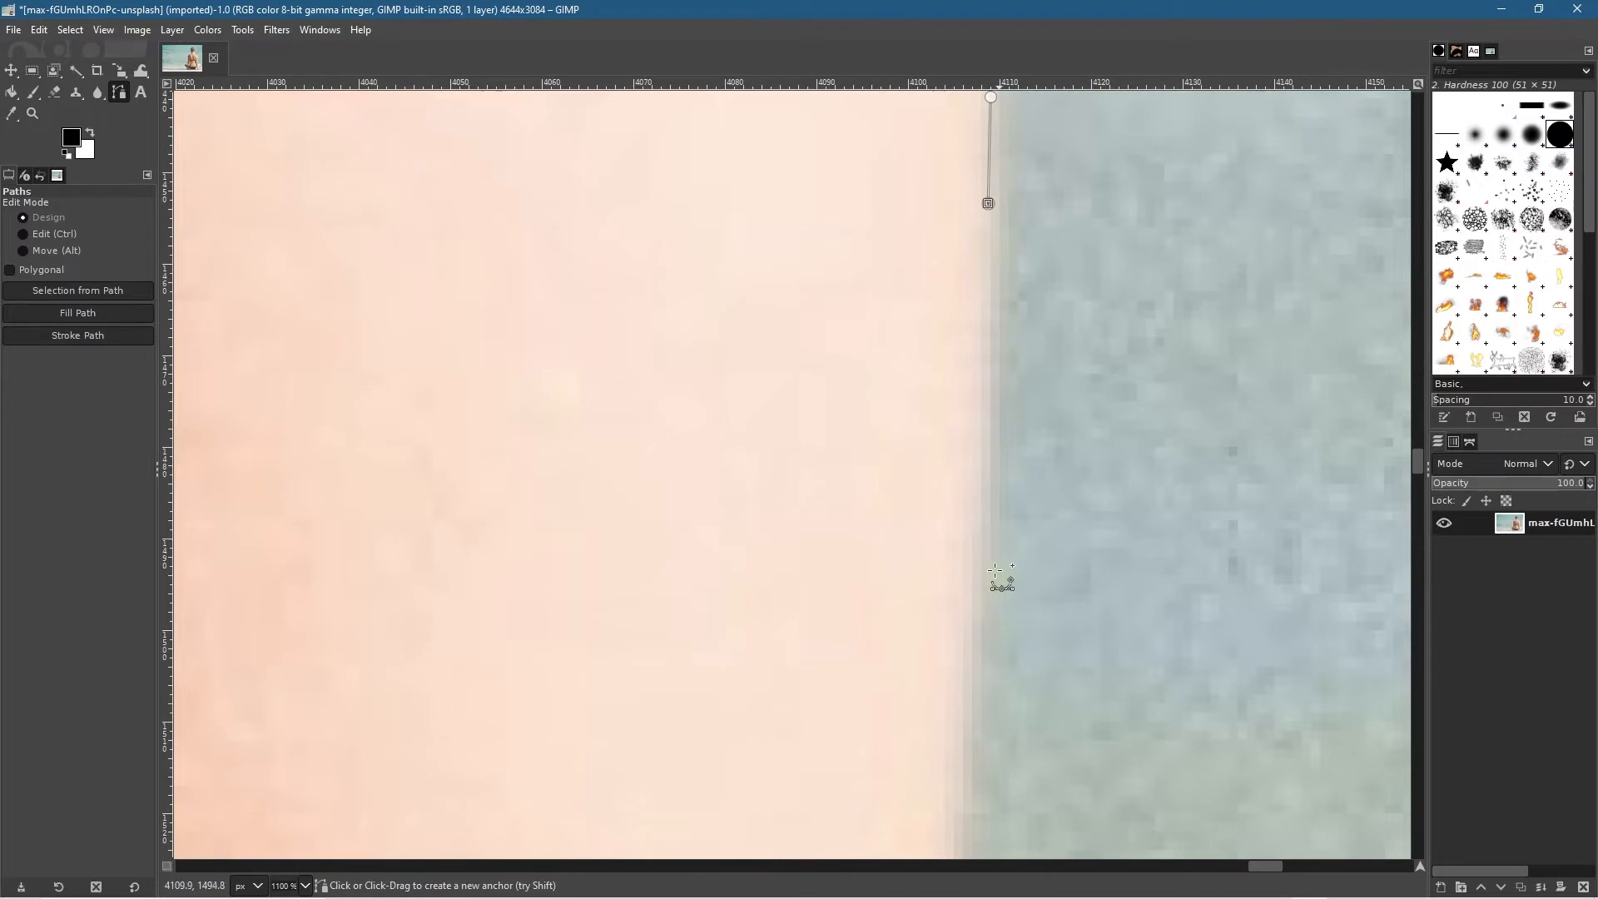
pyautogui.click(990, 271)
pyautogui.click(984, 372)
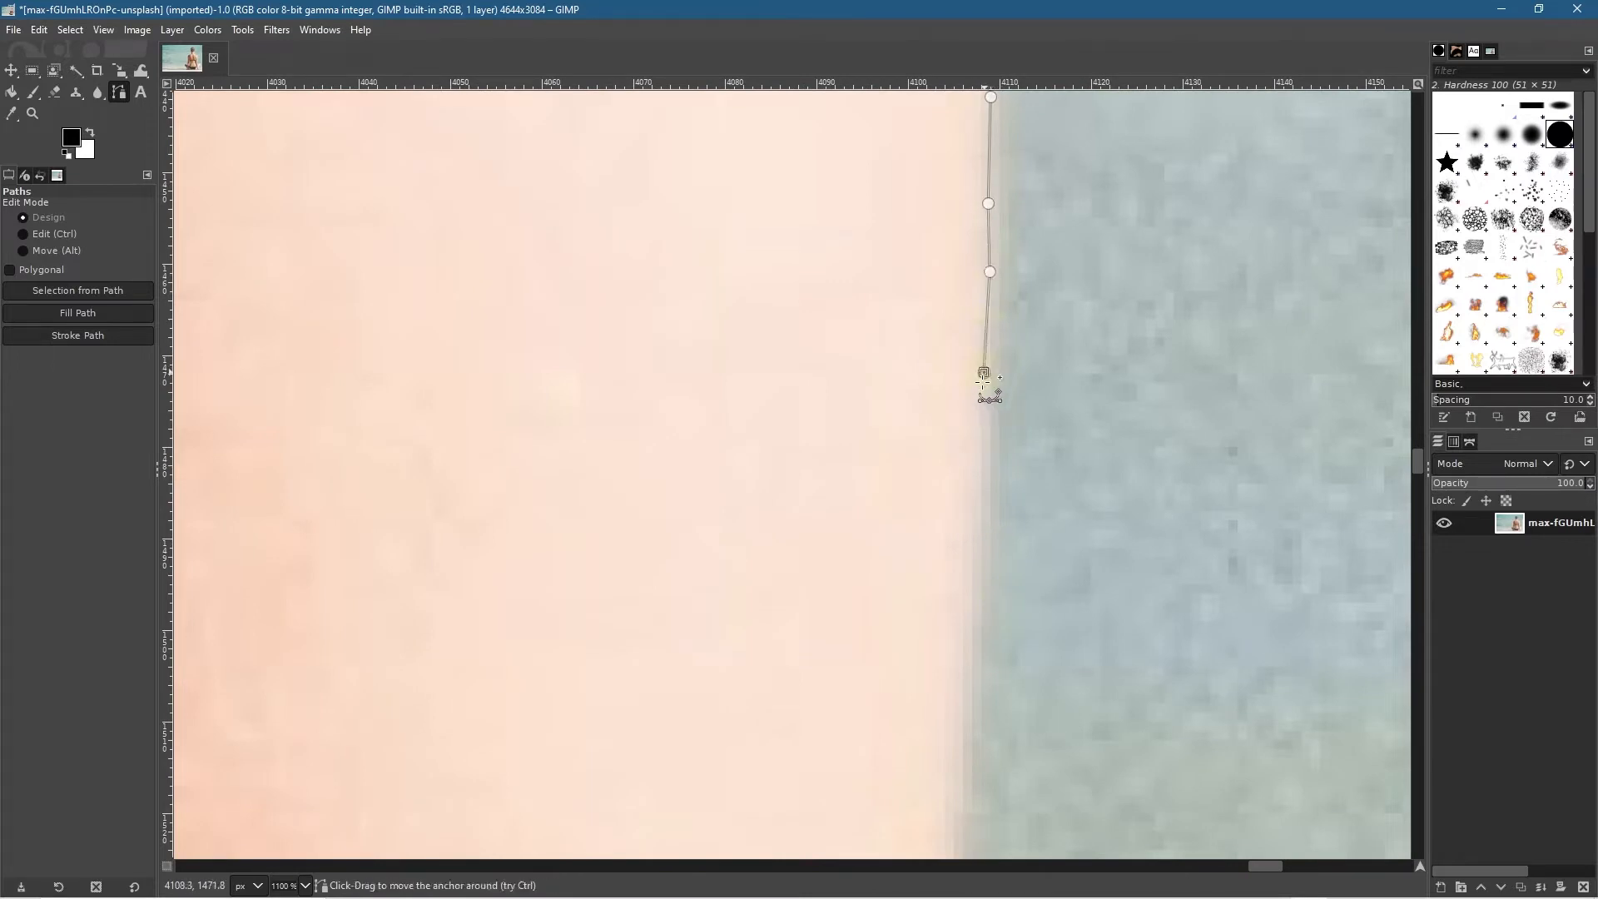
pyautogui.click(975, 473)
pyautogui.click(967, 557)
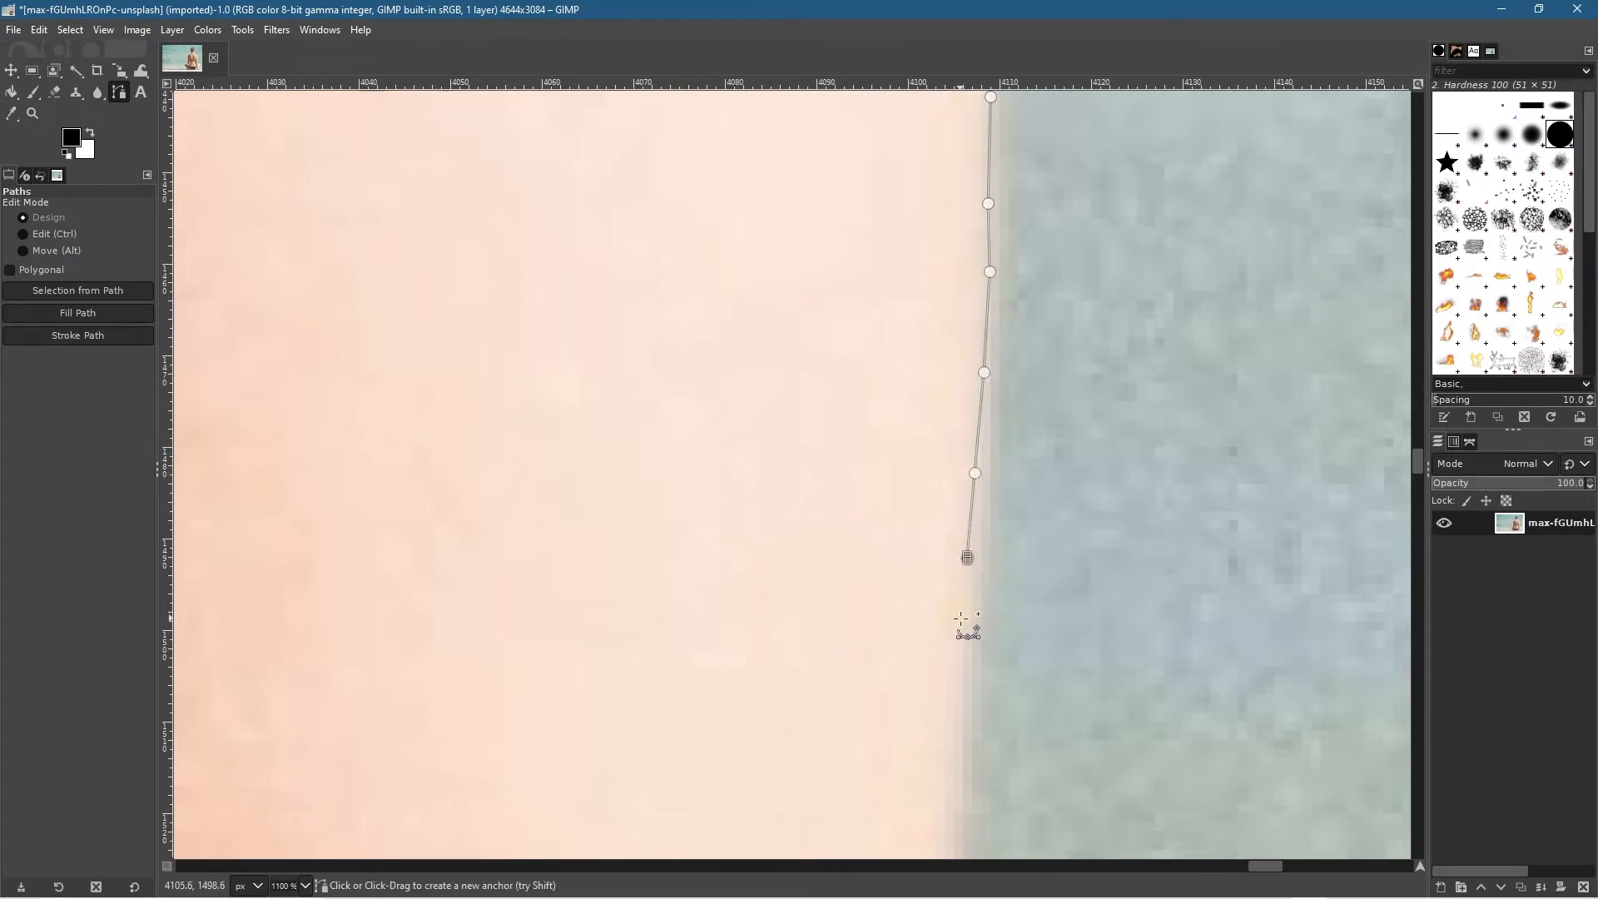
pyautogui.click(966, 629)
pyautogui.click(960, 716)
pyautogui.click(957, 778)
# Step: Extend the path five anchors further down the inward-sloping edge of the upper arm
pyautogui.moveTo(1024, 724); pyautogui.dragTo(1119, 296)
pyautogui.click(1048, 483)
pyautogui.click(1047, 556)
pyautogui.click(1040, 636)
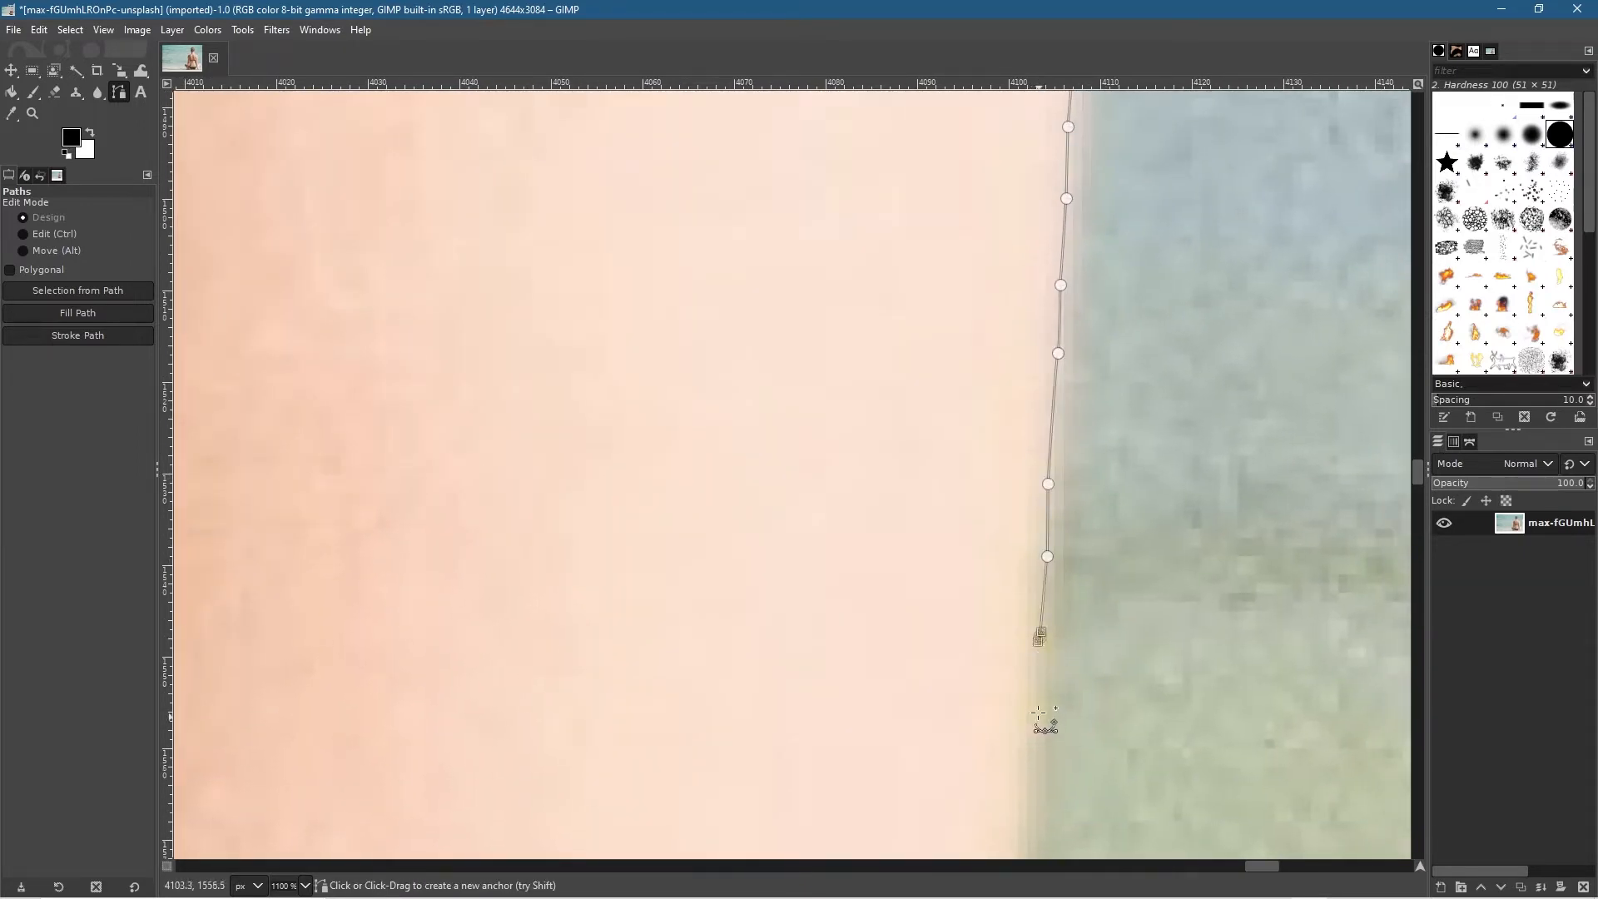
pyautogui.click(1032, 735)
pyautogui.click(1025, 796)
# Step: Nudge the last anchor back onto the skin edge and add six more anchors down the arm
pyautogui.moveTo(1098, 640); pyautogui.dragTo(1201, 185)
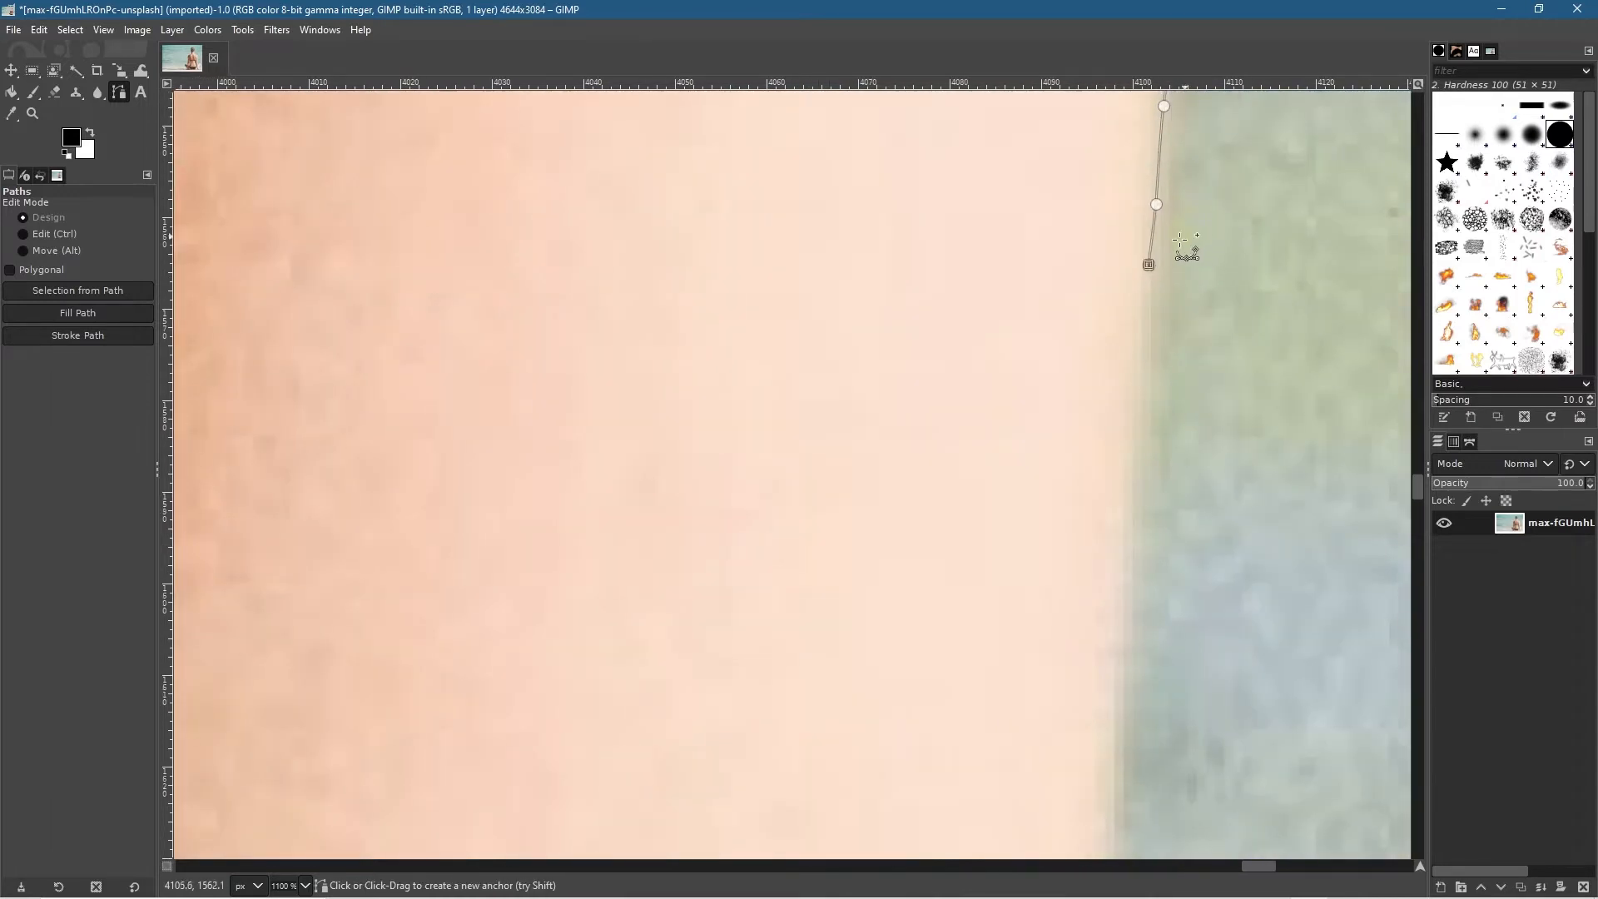
pyautogui.moveTo(1143, 267); pyautogui.dragTo(1150, 277)
pyautogui.hotkey('ctrl', 'z')
pyautogui.click(1130, 500)
pyautogui.click(1126, 566)
pyautogui.click(1117, 651)
pyautogui.moveTo(1117, 652); pyautogui.dragTo(1120, 656)
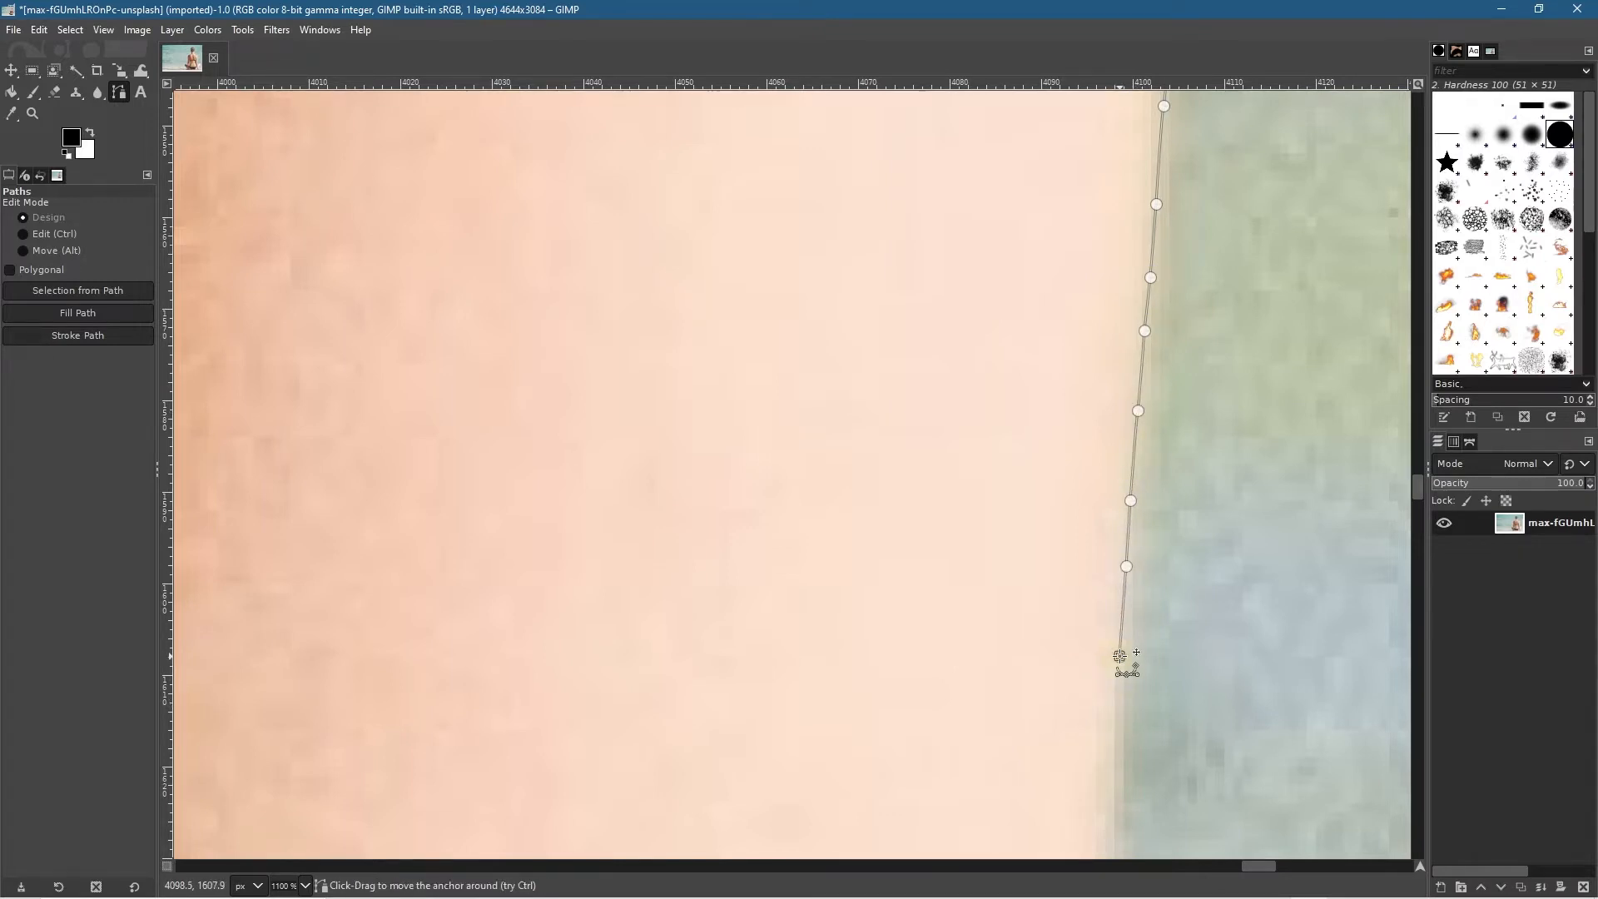
pyautogui.click(1117, 710)
# Step: Trace the arm's outer edge down to the level of the bikini band with six more widely spaced anchors
pyautogui.scroll(-6, 1216, 742)
pyautogui.moveTo(1214, 742); pyautogui.dragTo(1153, 346)
pyautogui.click(1145, 392)
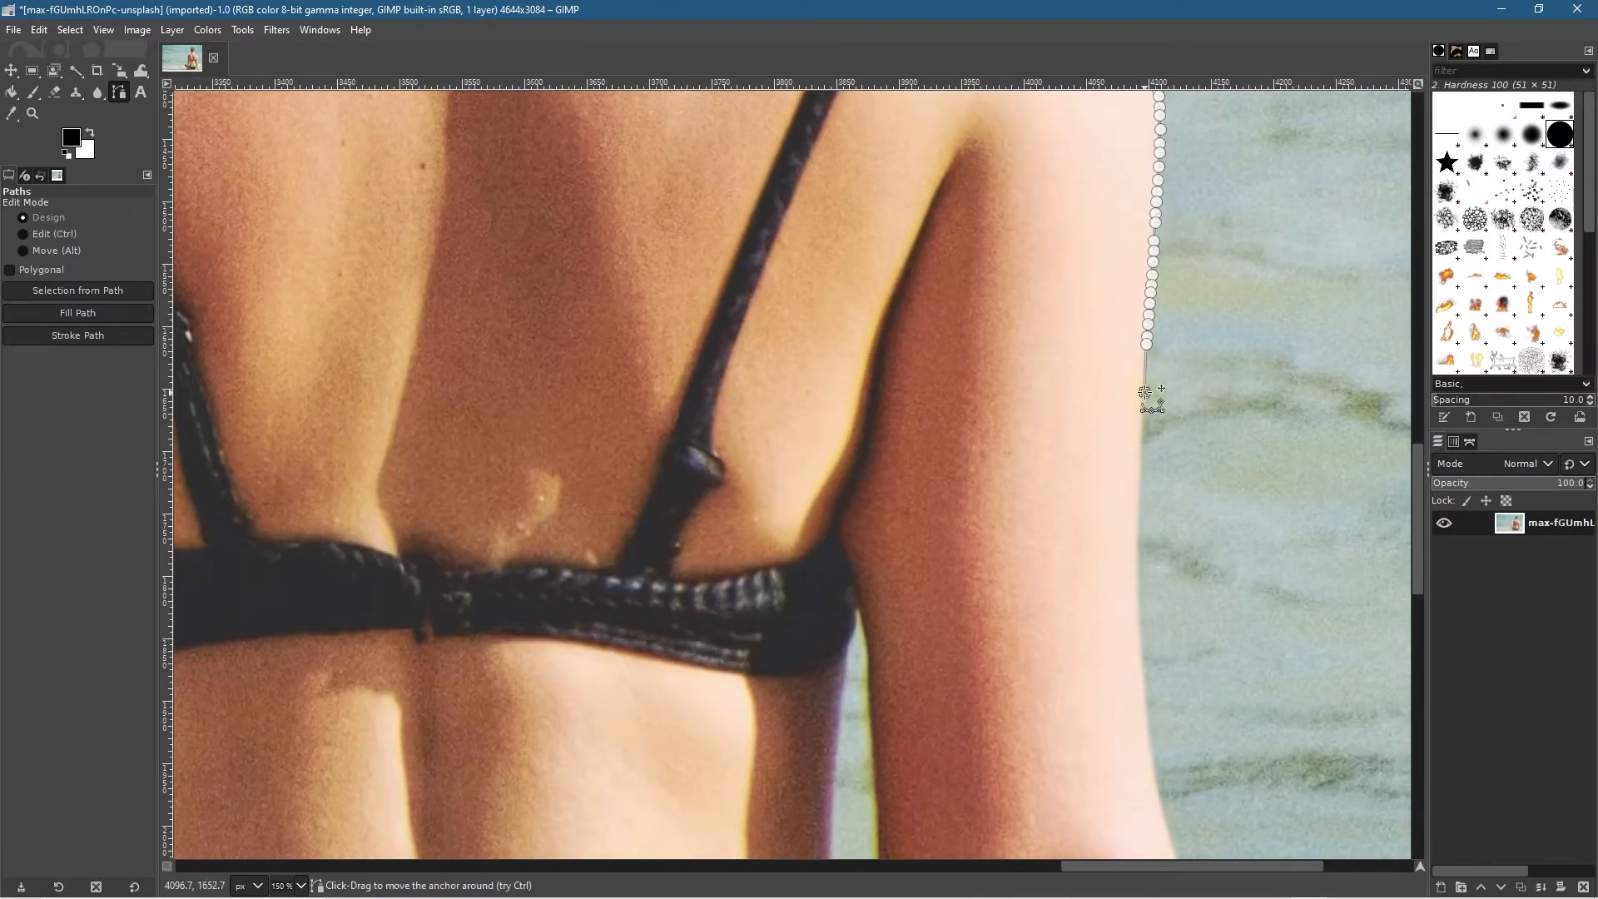
pyautogui.click(1143, 430)
pyautogui.click(1140, 463)
pyautogui.click(1140, 497)
pyautogui.click(1139, 526)
pyautogui.click(1137, 547)
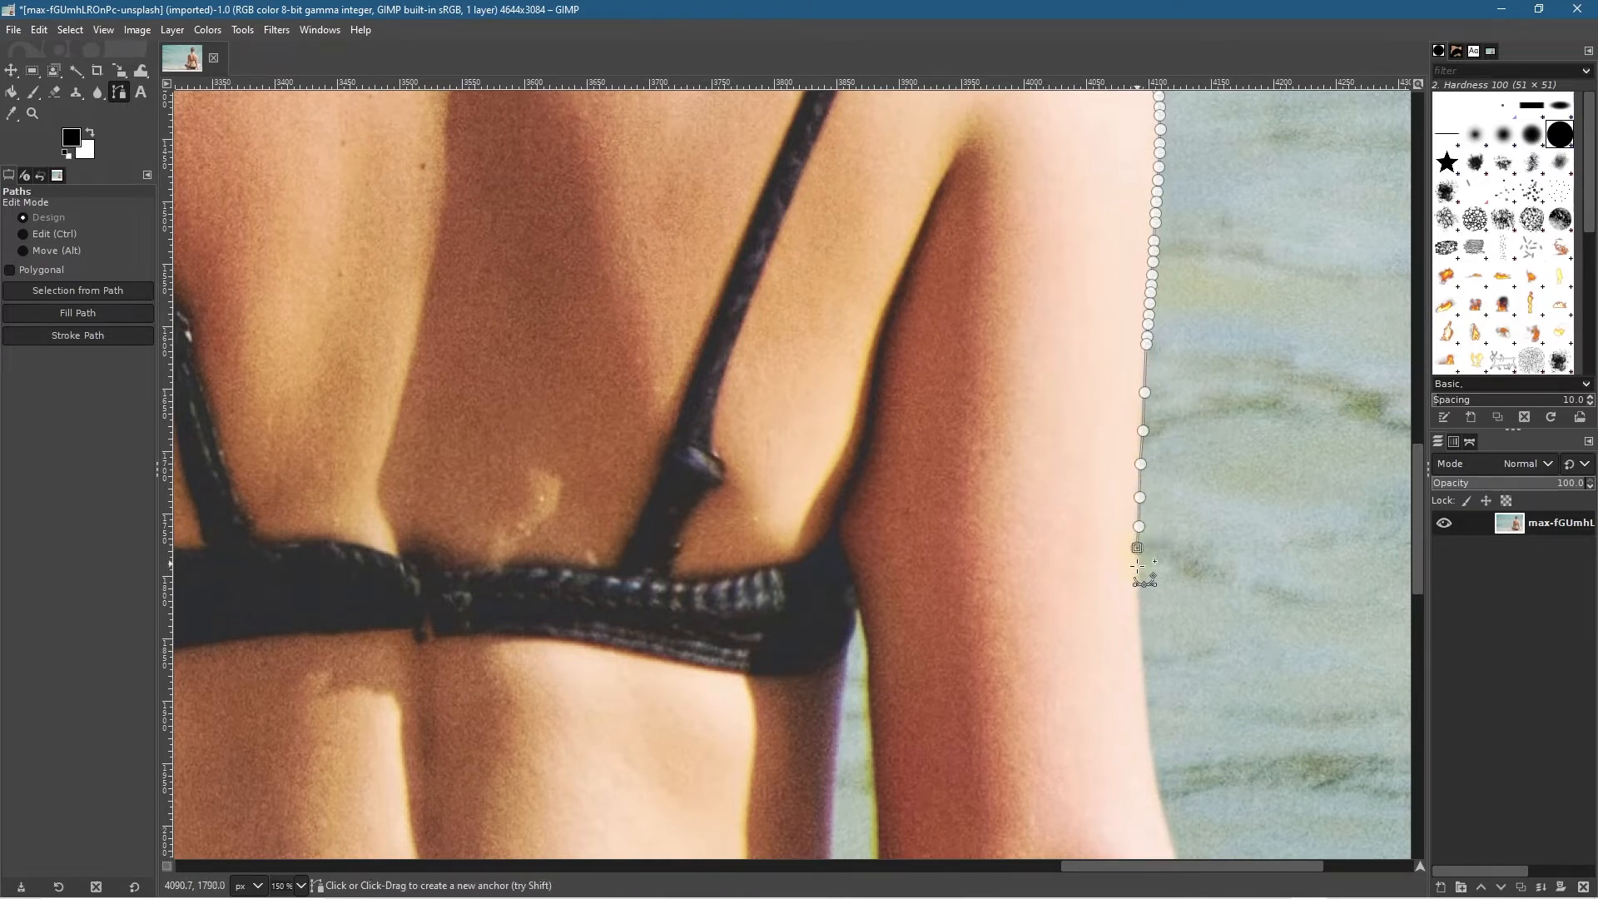
# Step: Add four anchors along the outer arm edge beside the bikini band
pyautogui.click(1136, 573)
pyautogui.click(1138, 601)
pyautogui.click(1139, 630)
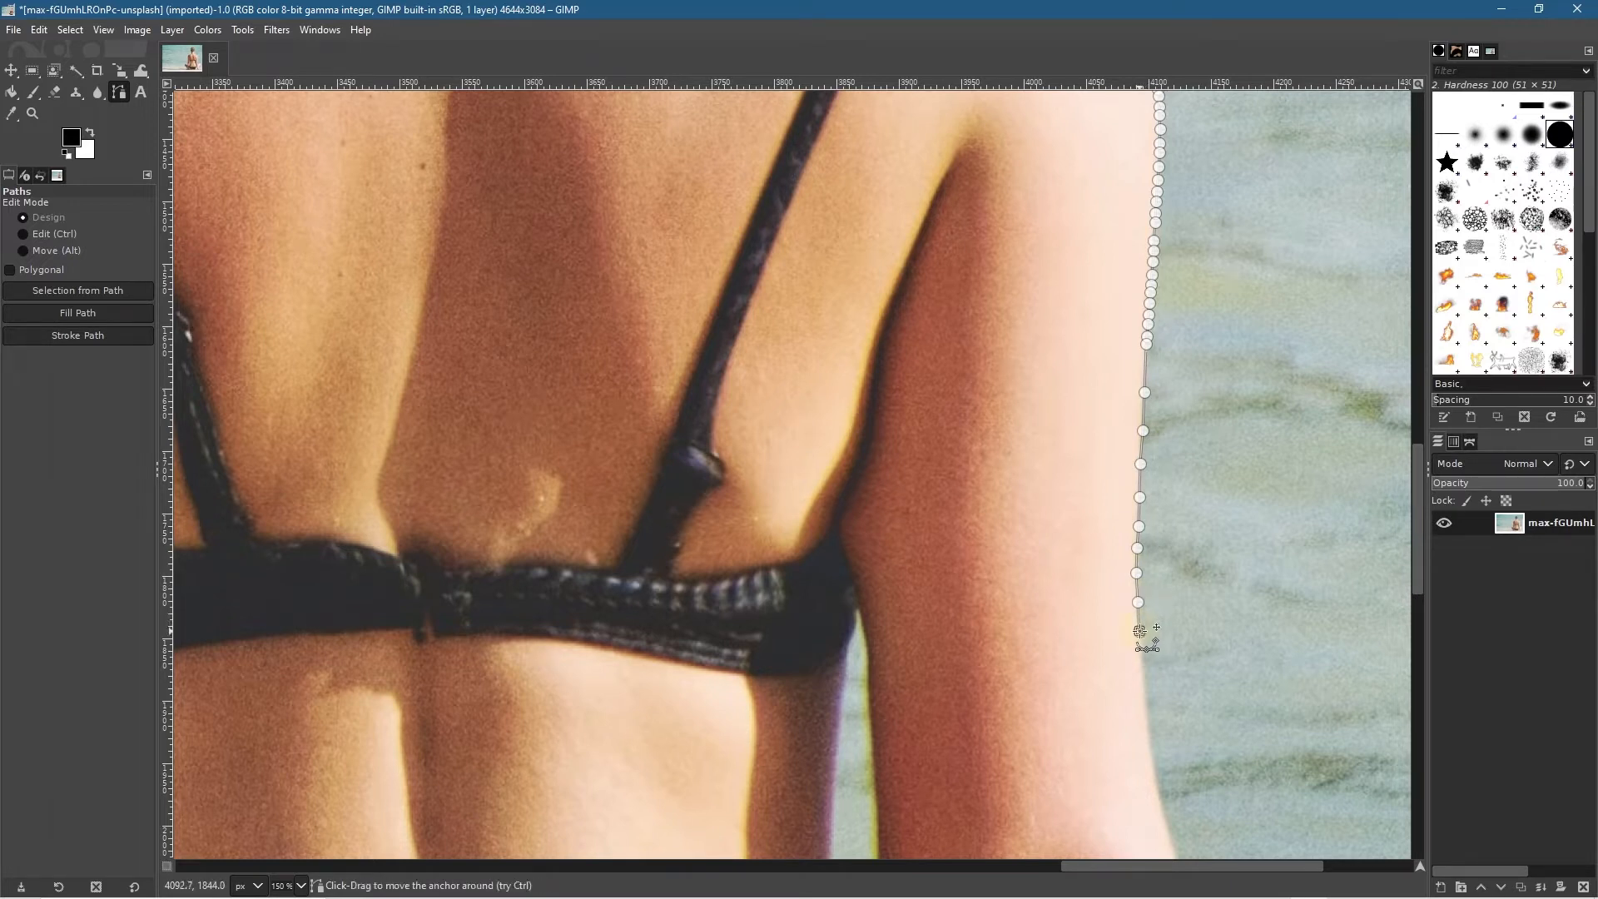
pyautogui.click(1143, 664)
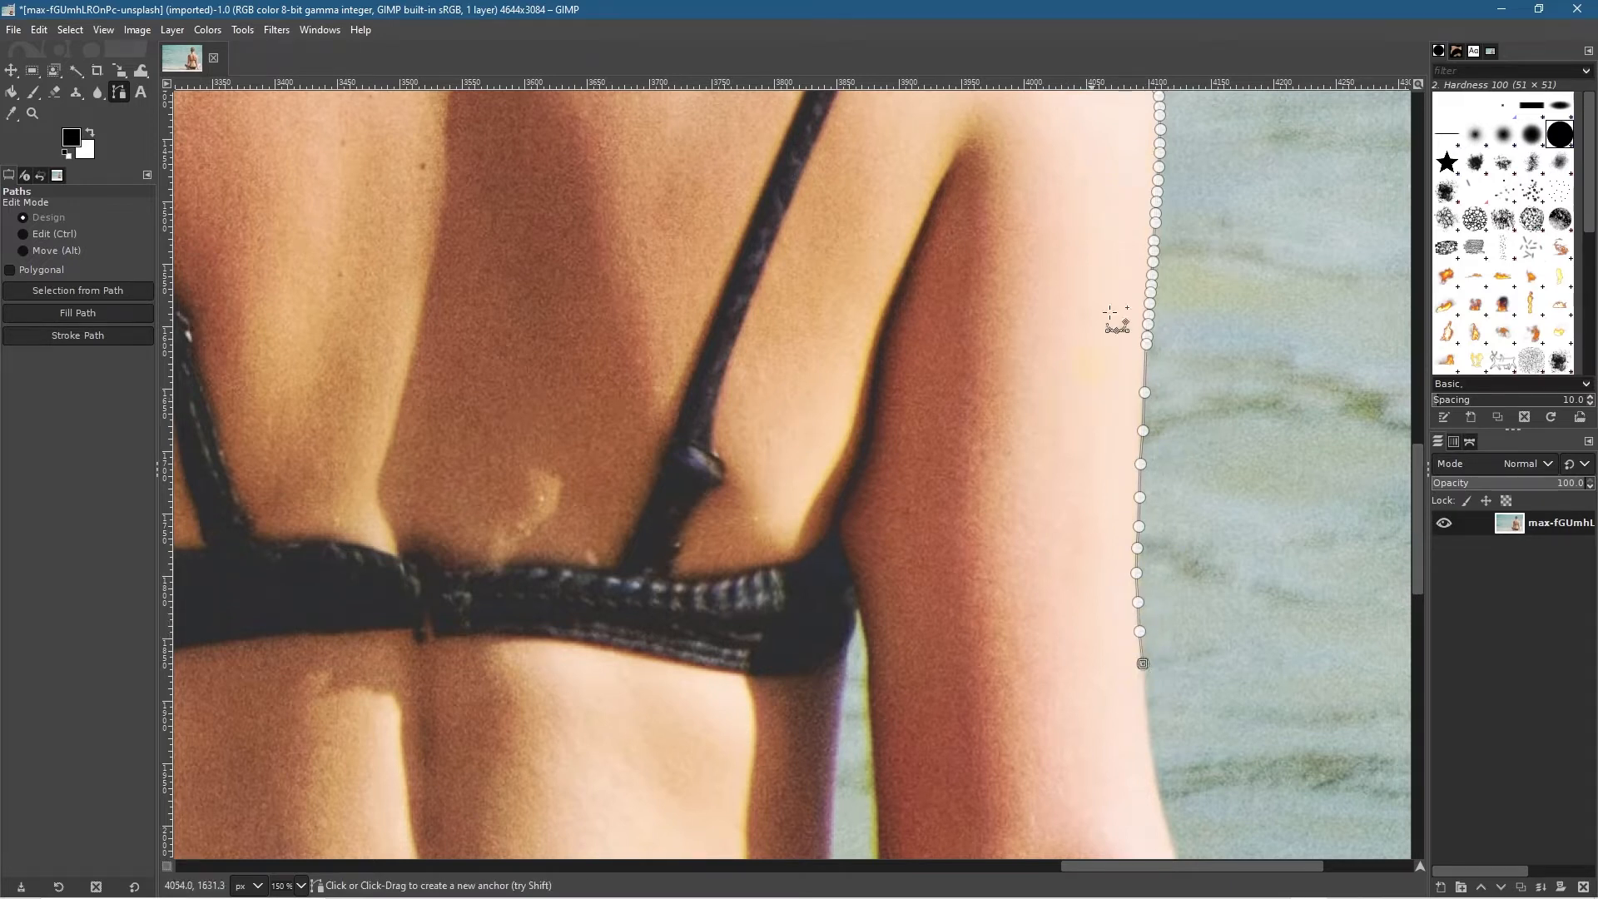
# Step: Trace the outward-curving arm edge from the bikini band toward the elbow with seven anchors
pyautogui.keyDown('ctrl'); pyautogui.scroll(3, 1253, 691); pyautogui.keyUp('ctrl')
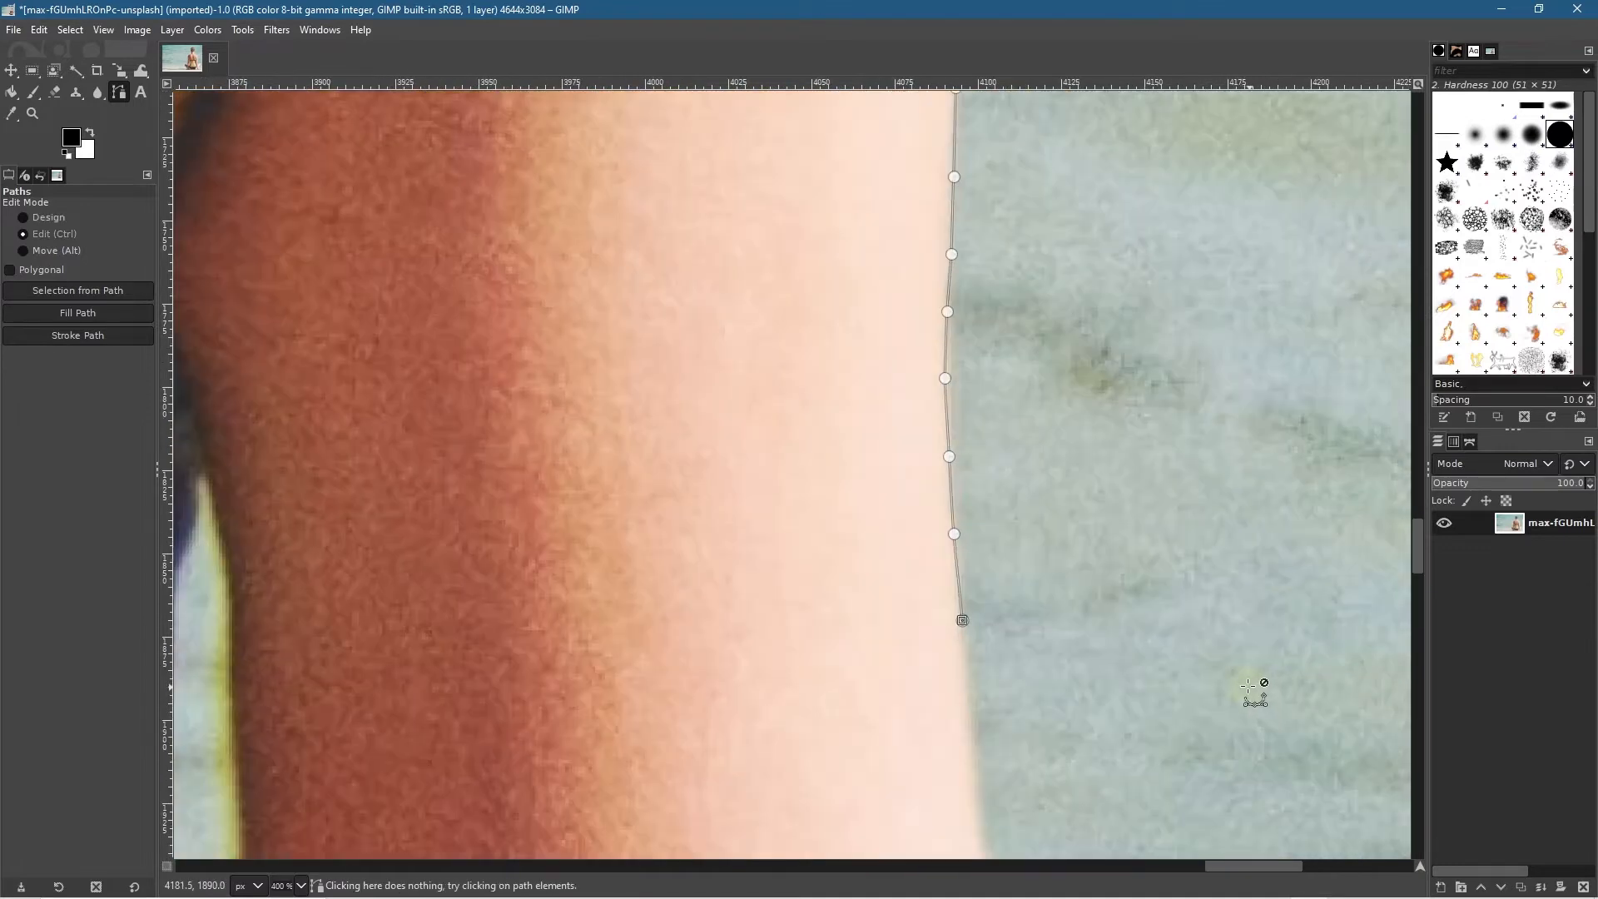
pyautogui.keyDown('ctrl'); pyautogui.scroll(1, 1252, 691); pyautogui.keyUp('ctrl')
pyautogui.scroll(-5, 910, 703)
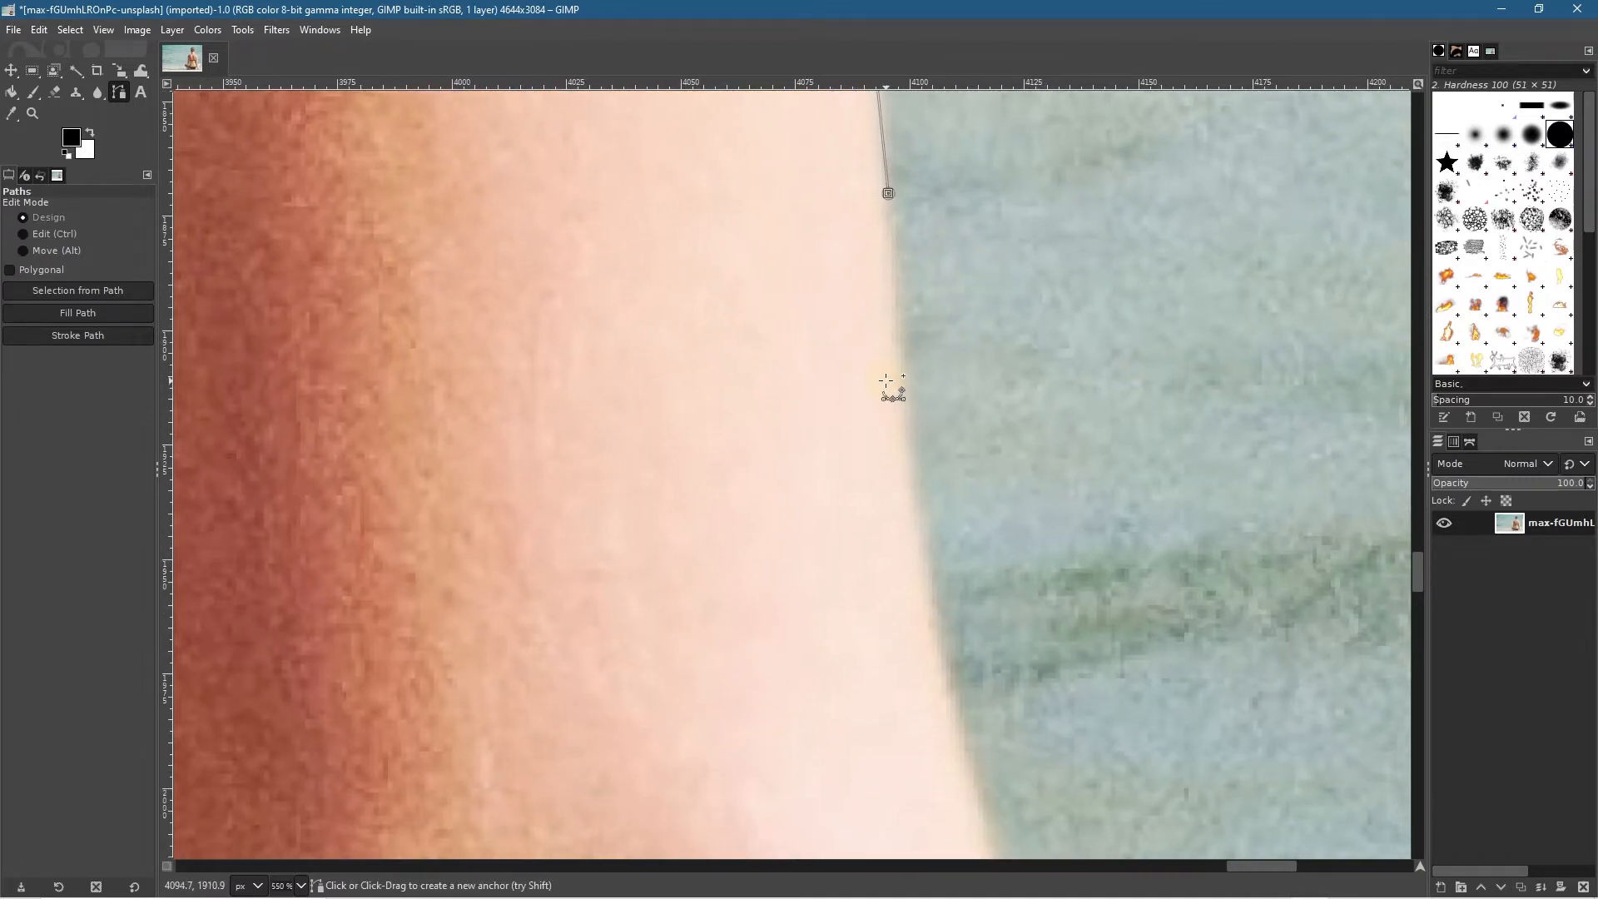
pyautogui.click(900, 384)
pyautogui.click(908, 479)
pyautogui.click(915, 543)
pyautogui.click(919, 604)
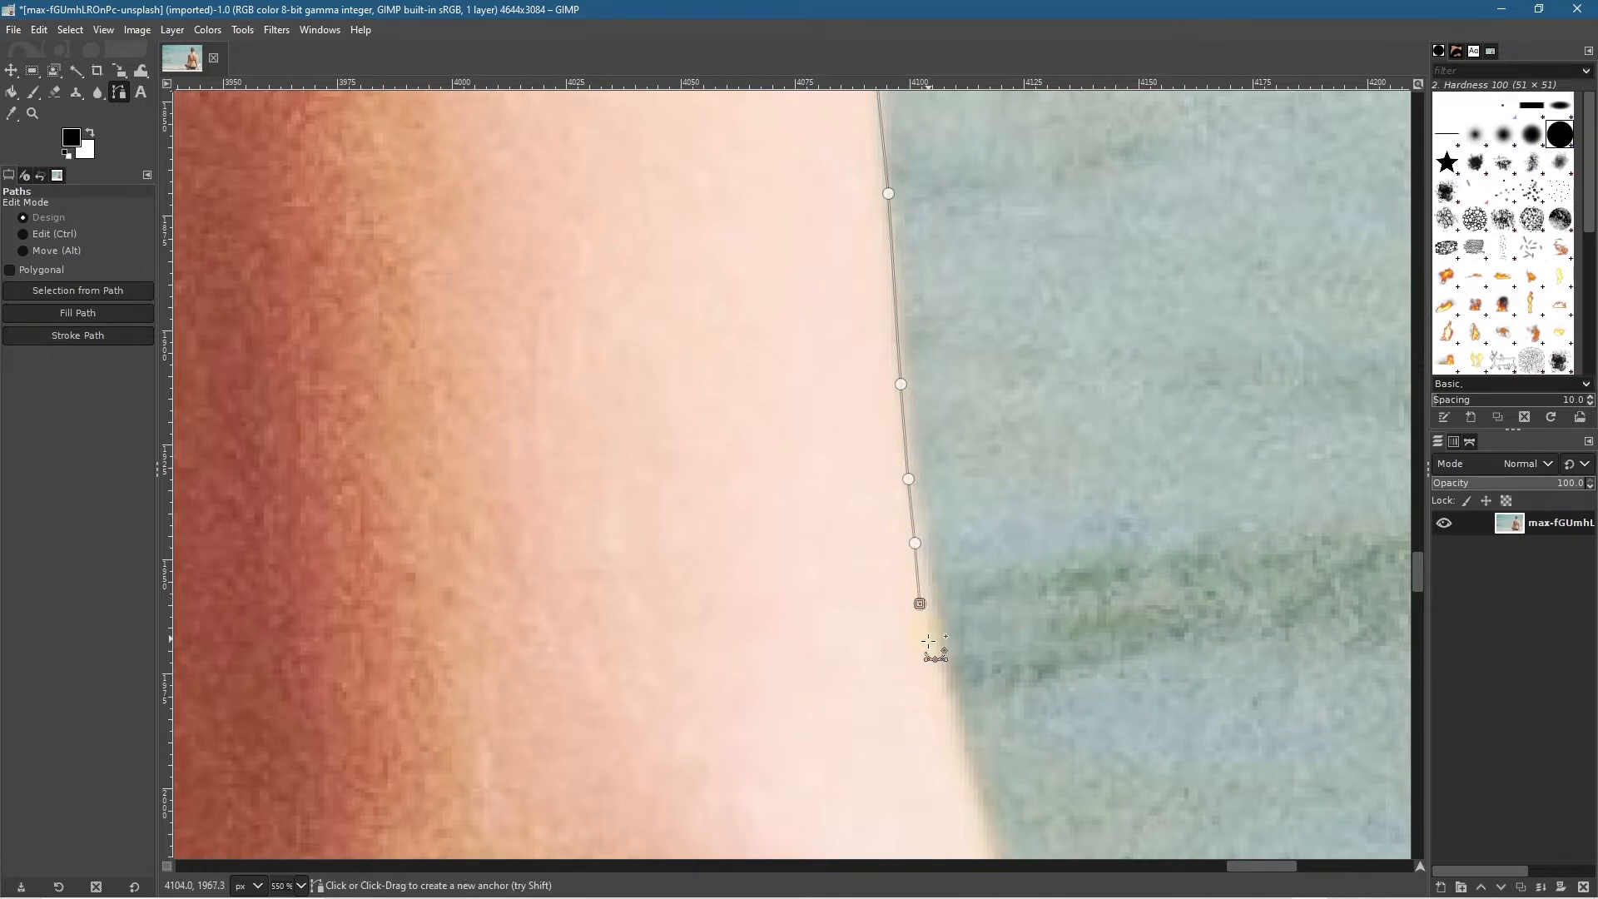
pyautogui.click(932, 655)
pyautogui.click(948, 718)
pyautogui.click(962, 771)
# Step: Add six anchors along the outer arm edge beside the elbow hollow
pyautogui.scroll(-5, 982, 820)
pyautogui.click(975, 348)
pyautogui.click(994, 410)
pyautogui.click(1012, 479)
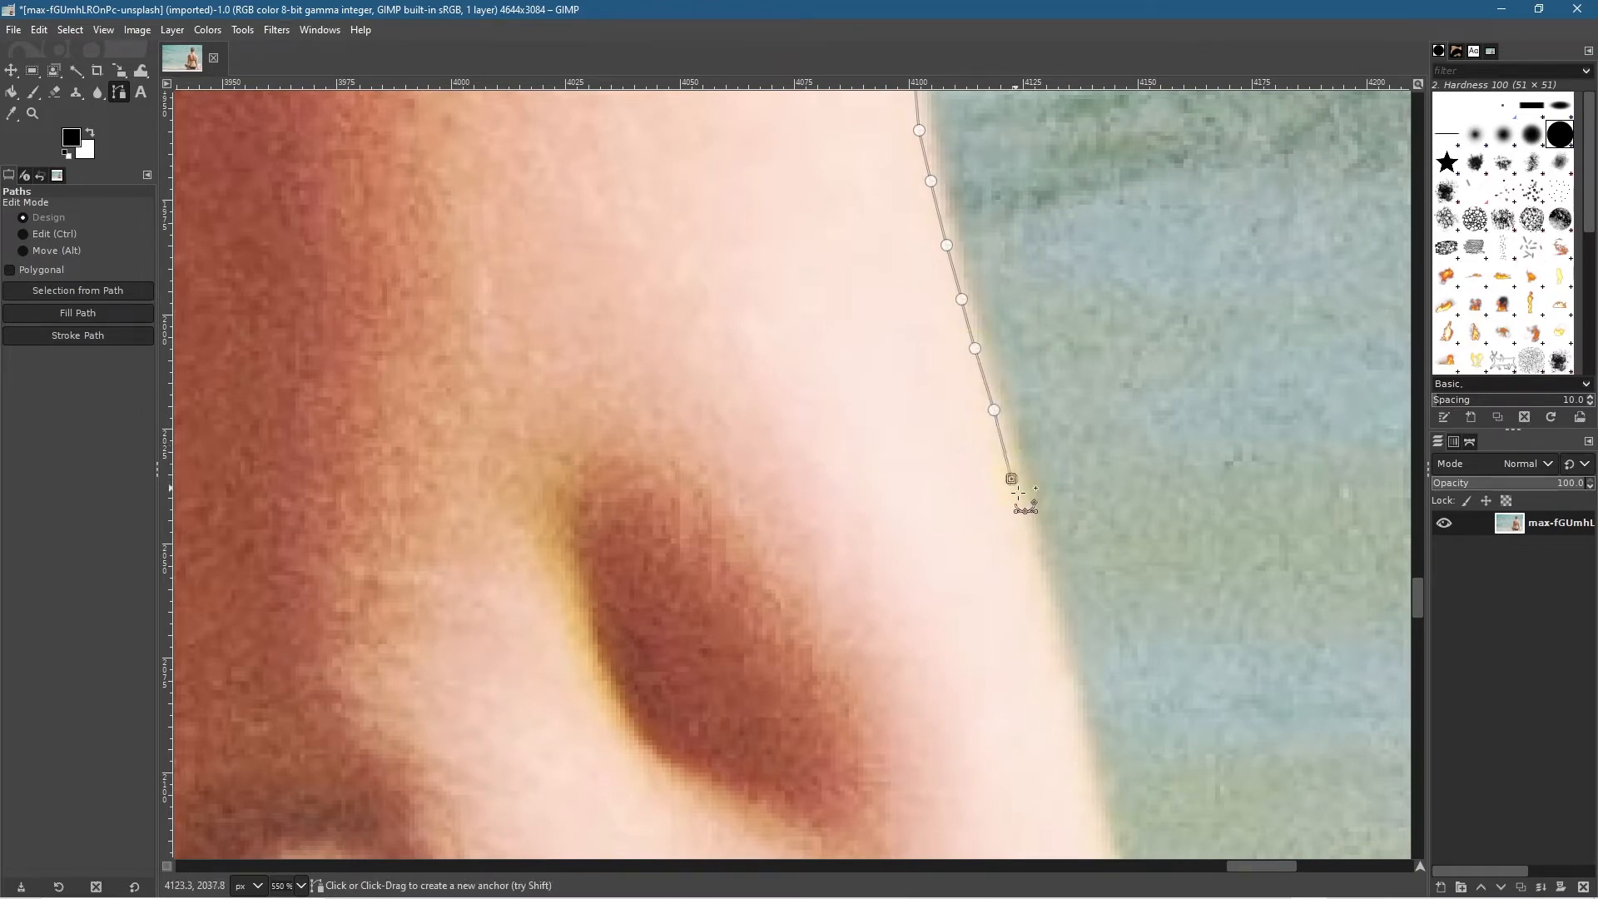
pyautogui.click(1028, 524)
pyautogui.click(1043, 585)
pyautogui.click(1059, 632)
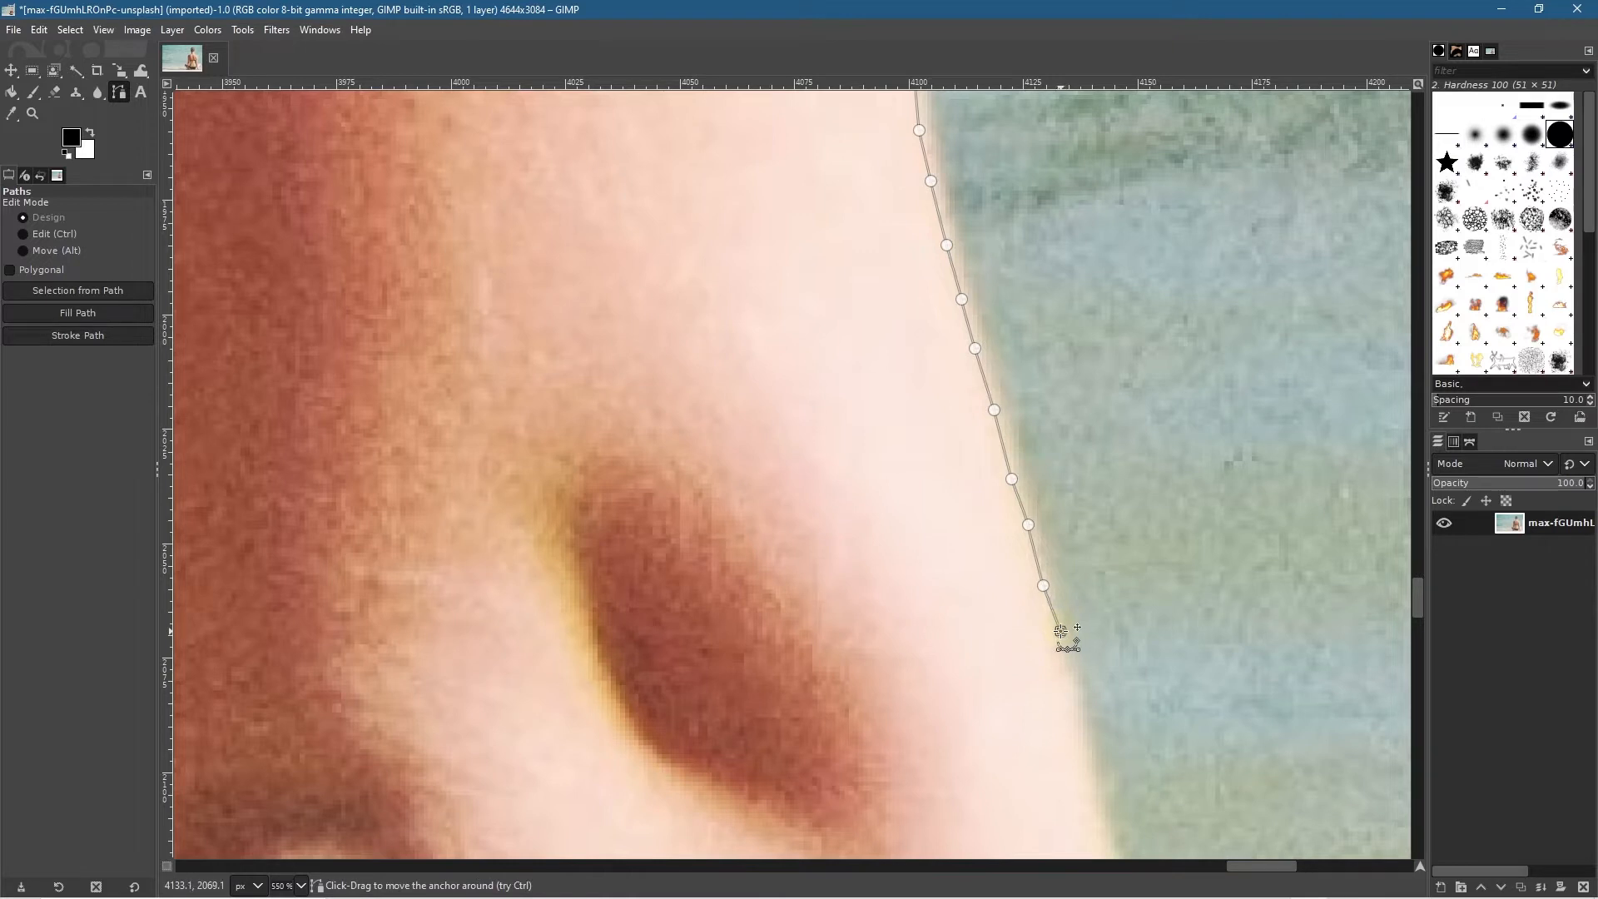
# Step: Round the outer edge of the elbow with seven anchors, ending near where the bent leg meets the arm
pyautogui.click(1073, 674)
pyautogui.click(1080, 722)
pyautogui.click(1094, 762)
pyautogui.moveTo(1105, 792); pyautogui.dragTo(1179, 314)
pyautogui.click(1182, 342)
pyautogui.click(1189, 390)
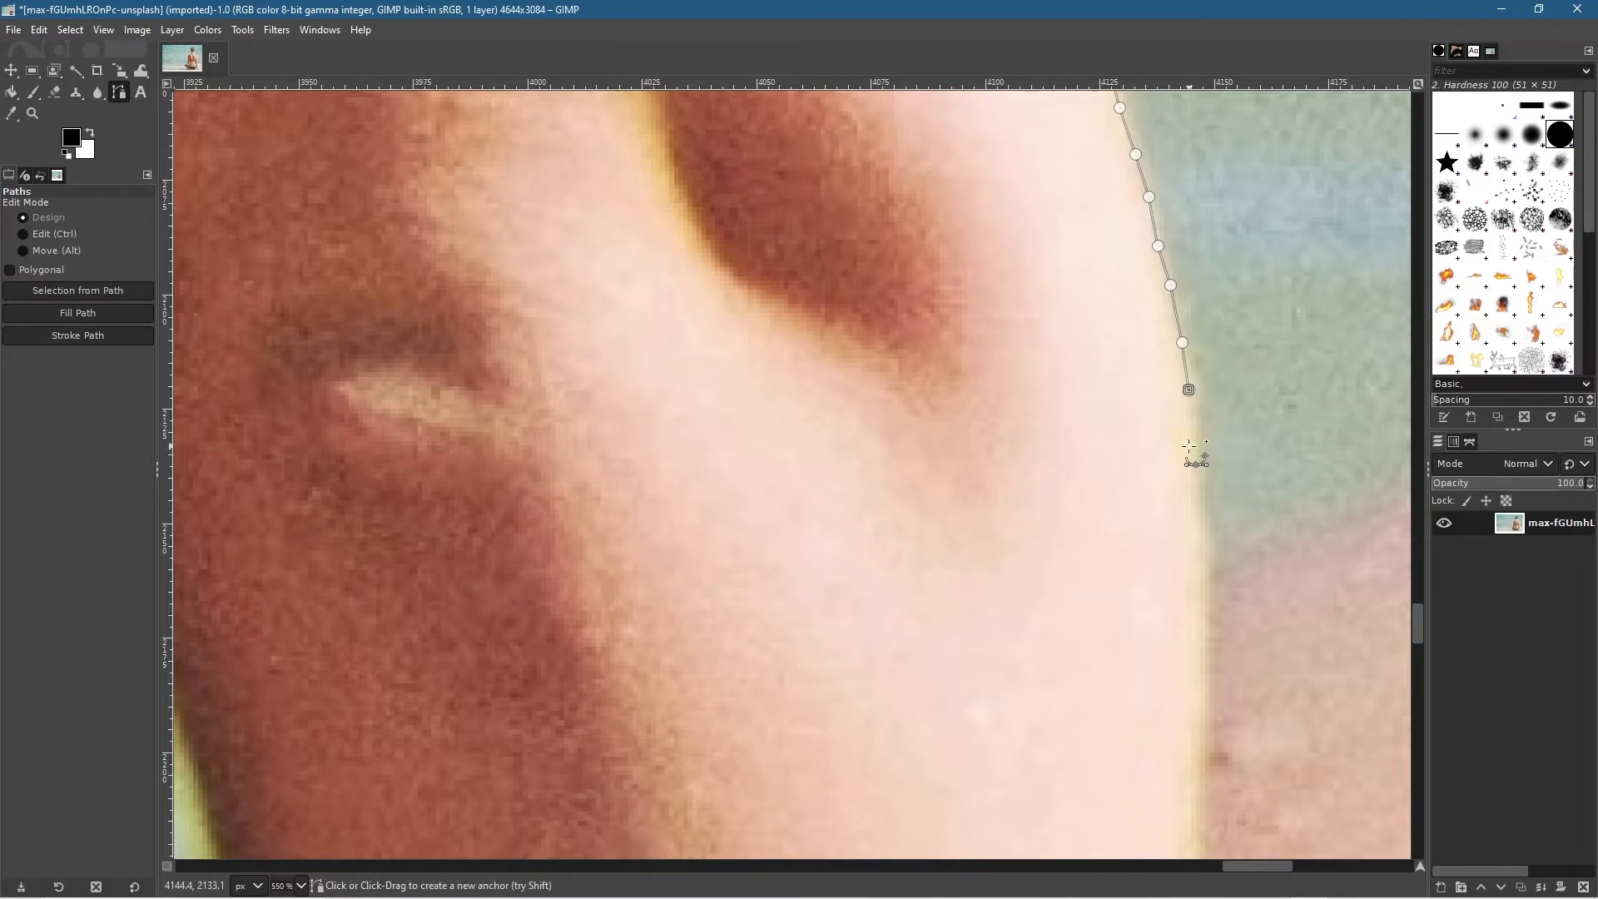
pyautogui.click(1194, 446)
pyautogui.click(1196, 498)
# Step: Turn the path onto the bent leg with three anchors along its upper edge and shift the corner anchors down to the skin
pyautogui.moveTo(1251, 497); pyautogui.dragTo(844, 389)
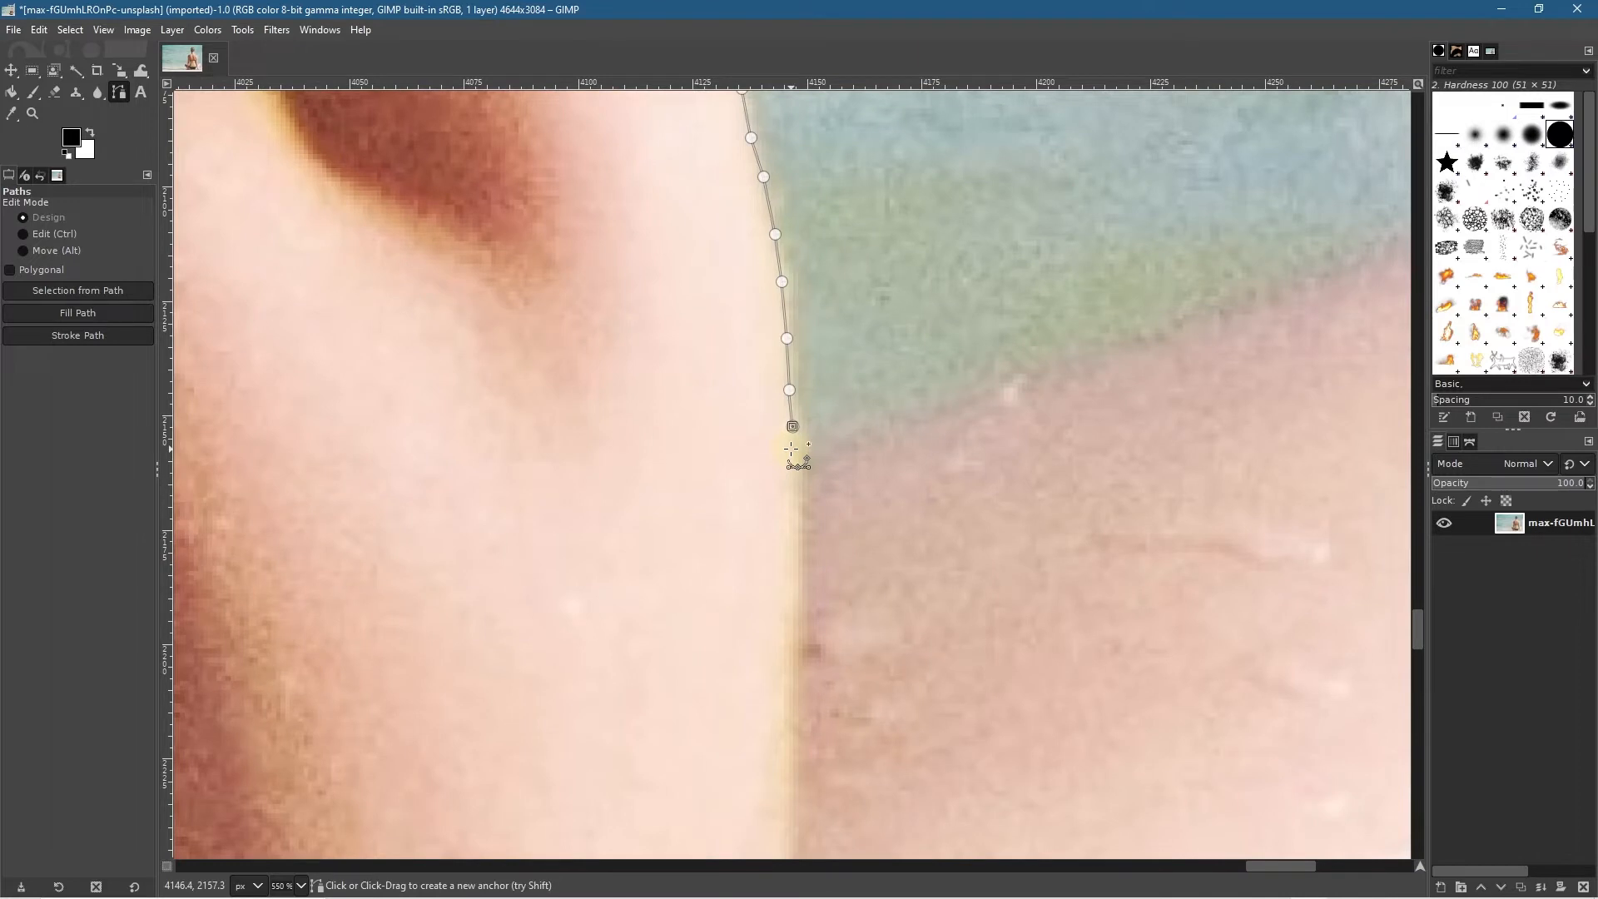
pyautogui.click(815, 423)
pyautogui.click(861, 412)
pyautogui.click(917, 409)
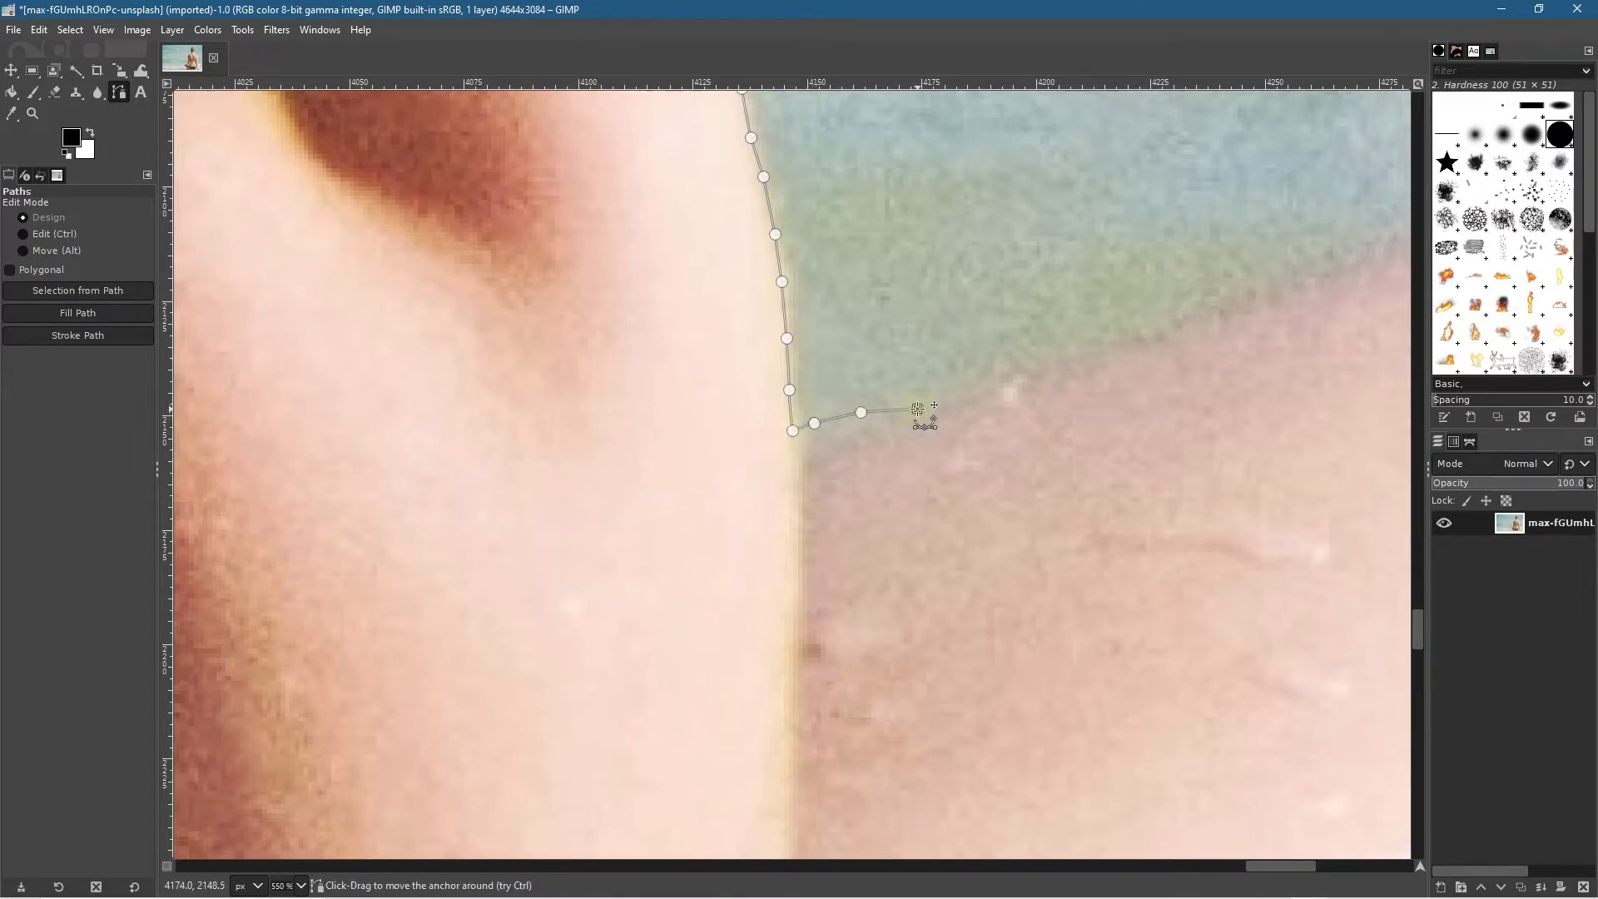
pyautogui.moveTo(817, 426); pyautogui.dragTo(795, 443)
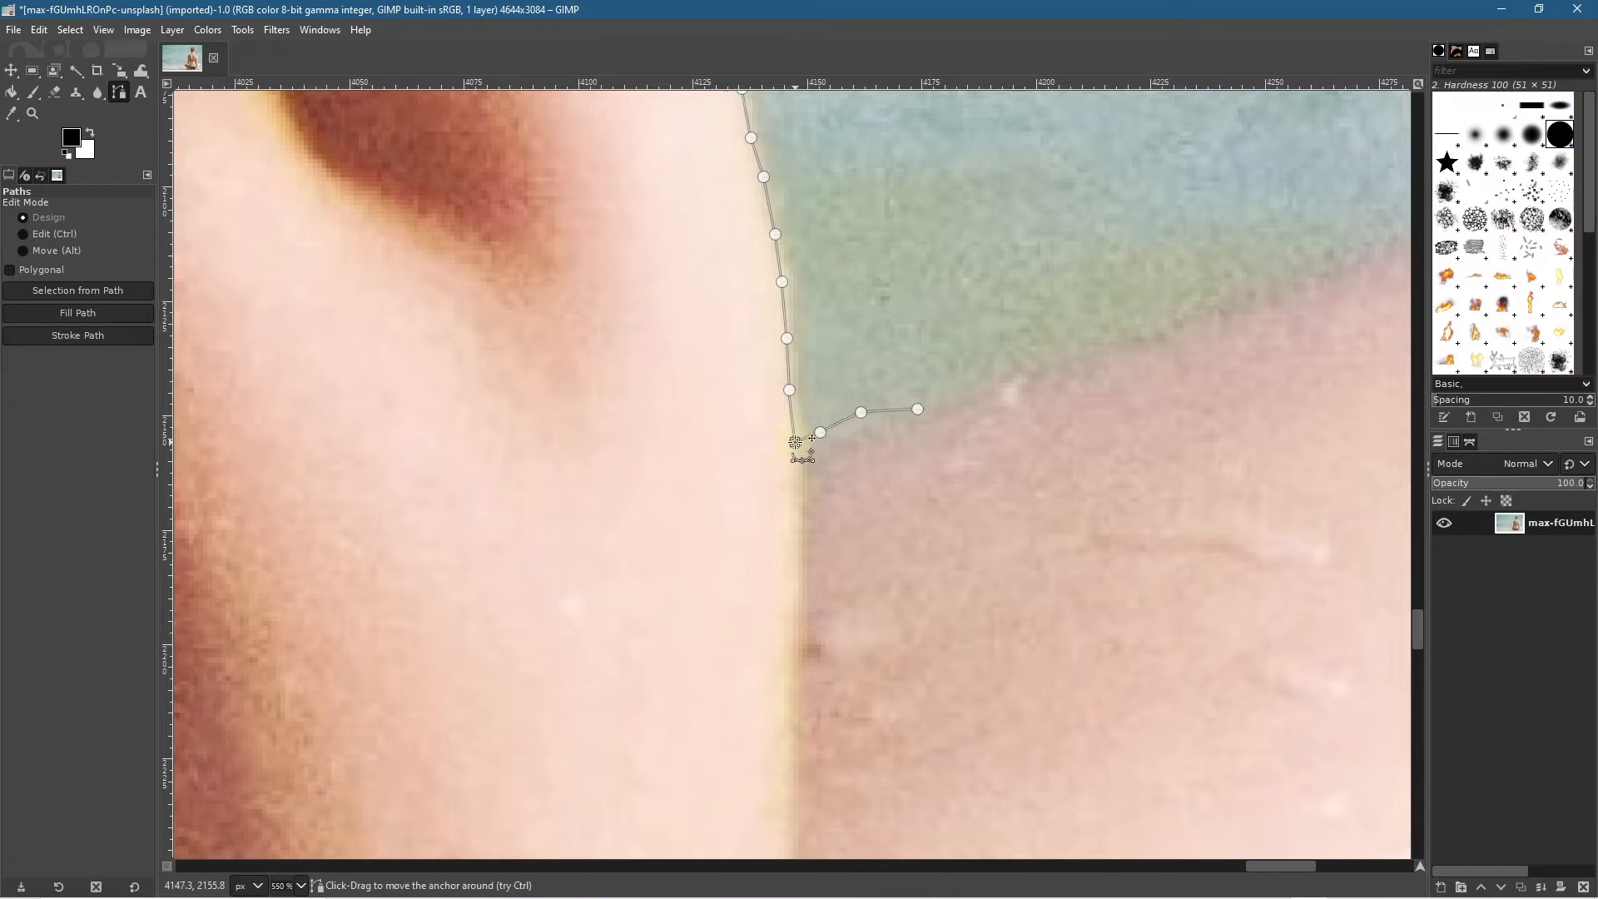
# Step: Save the project as cutout-01.xcf in the tutorial's folder
pyautogui.scroll(-6, 1061, 520)
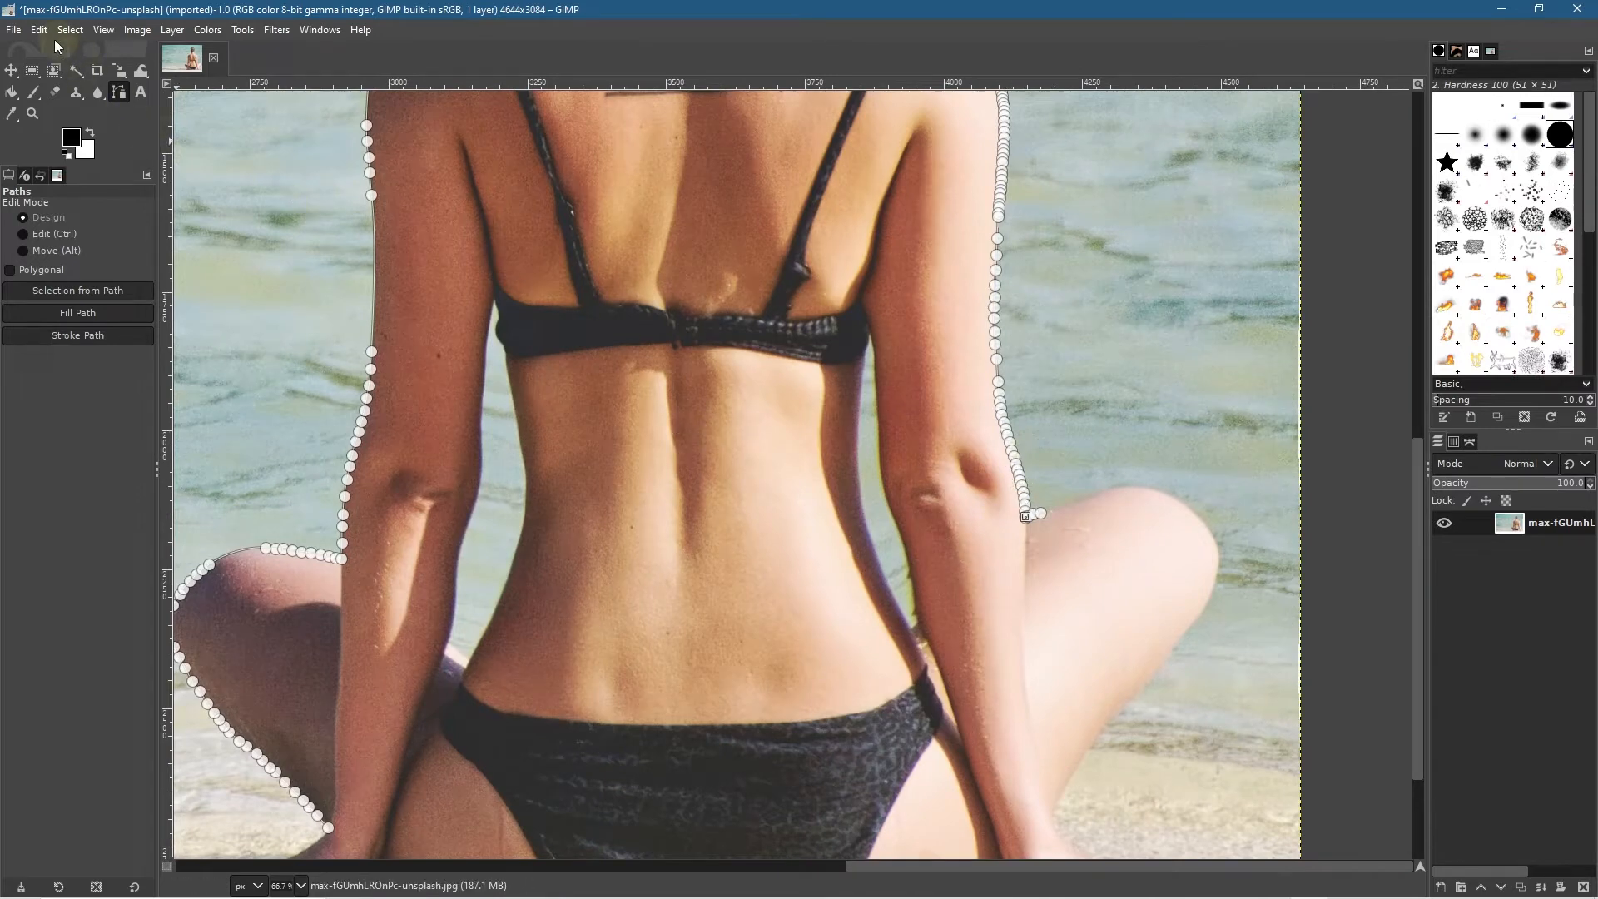
pyautogui.click(13, 30)
pyautogui.click(63, 213)
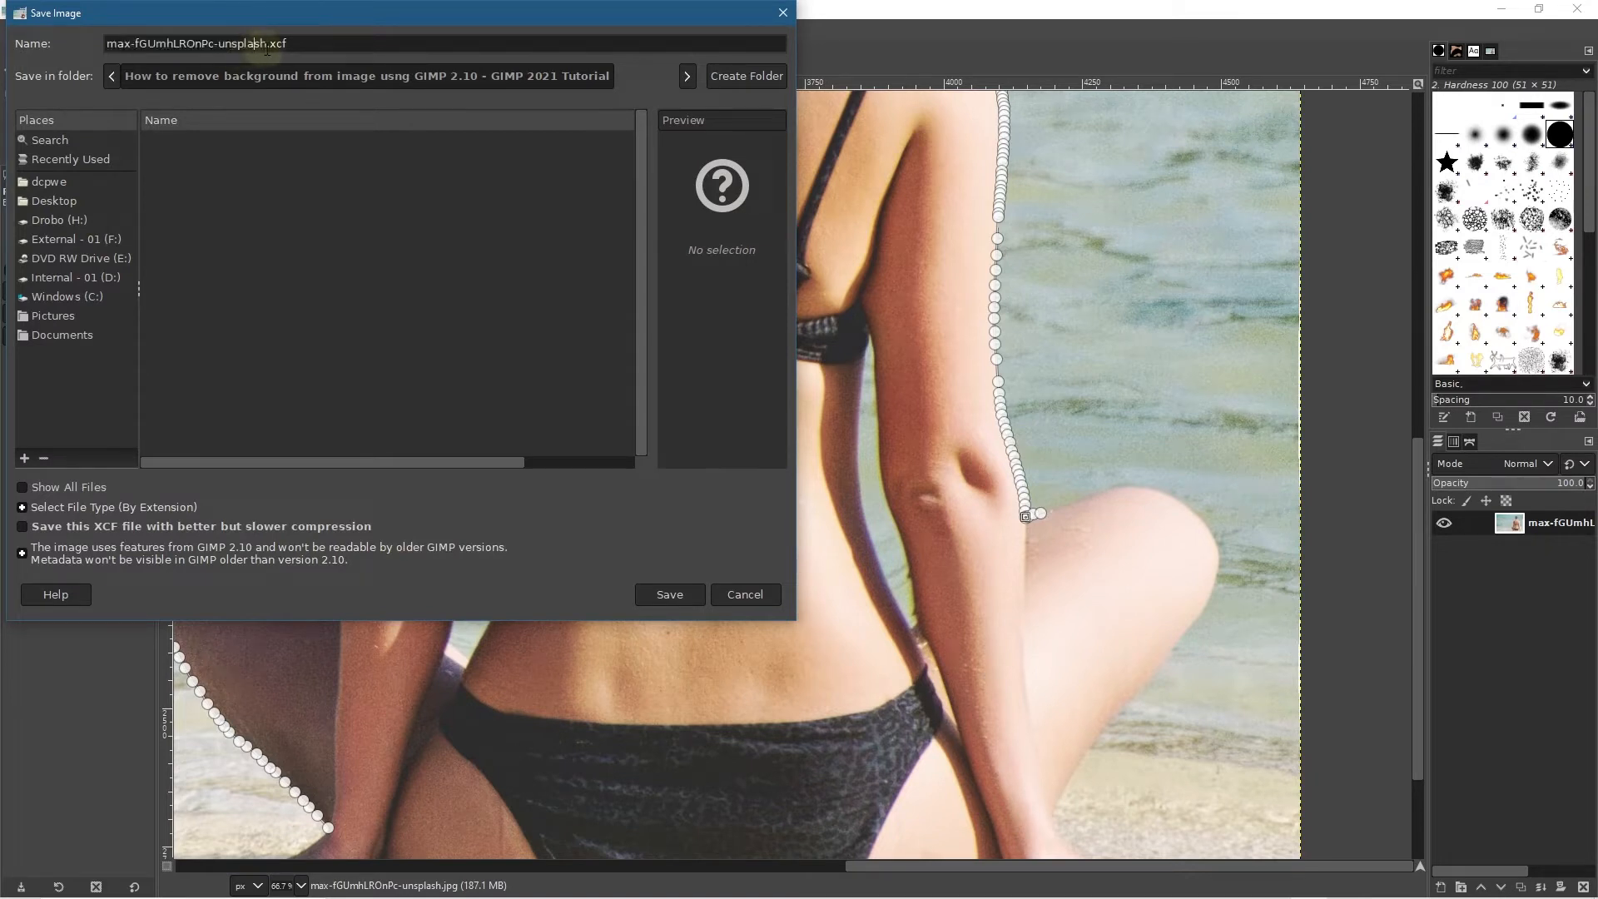
pyautogui.write('mod')
pyautogui.press('BackSpace')
pyautogui.press('BackSpace')
pyautogui.press('BackSpace')
pyautogui.write('cutout-0')
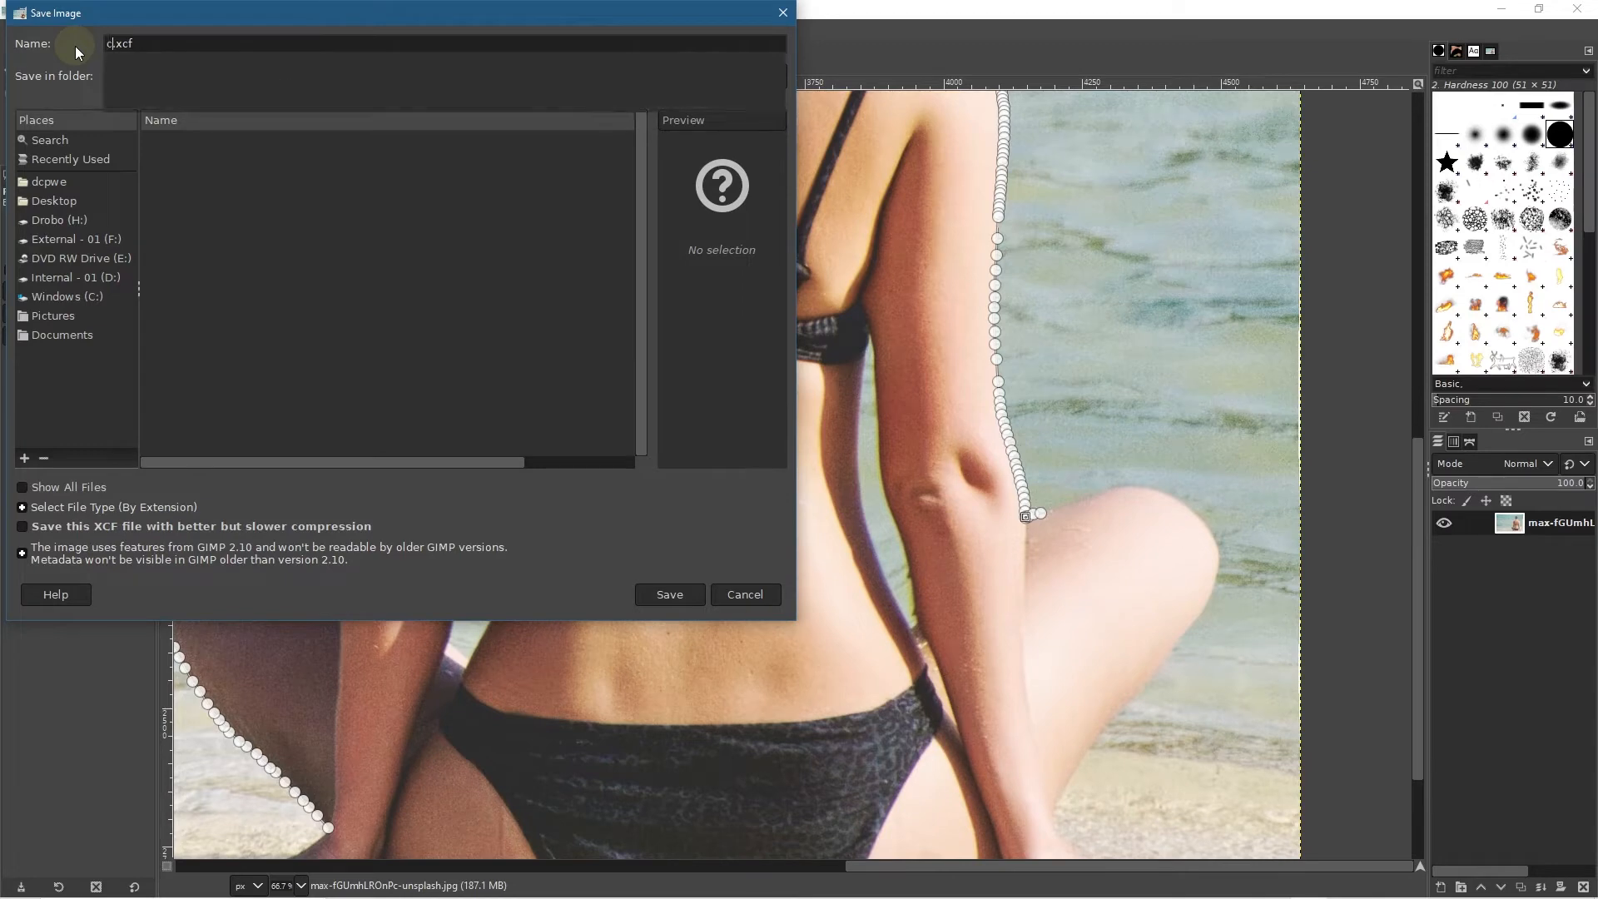
pyautogui.write('1')
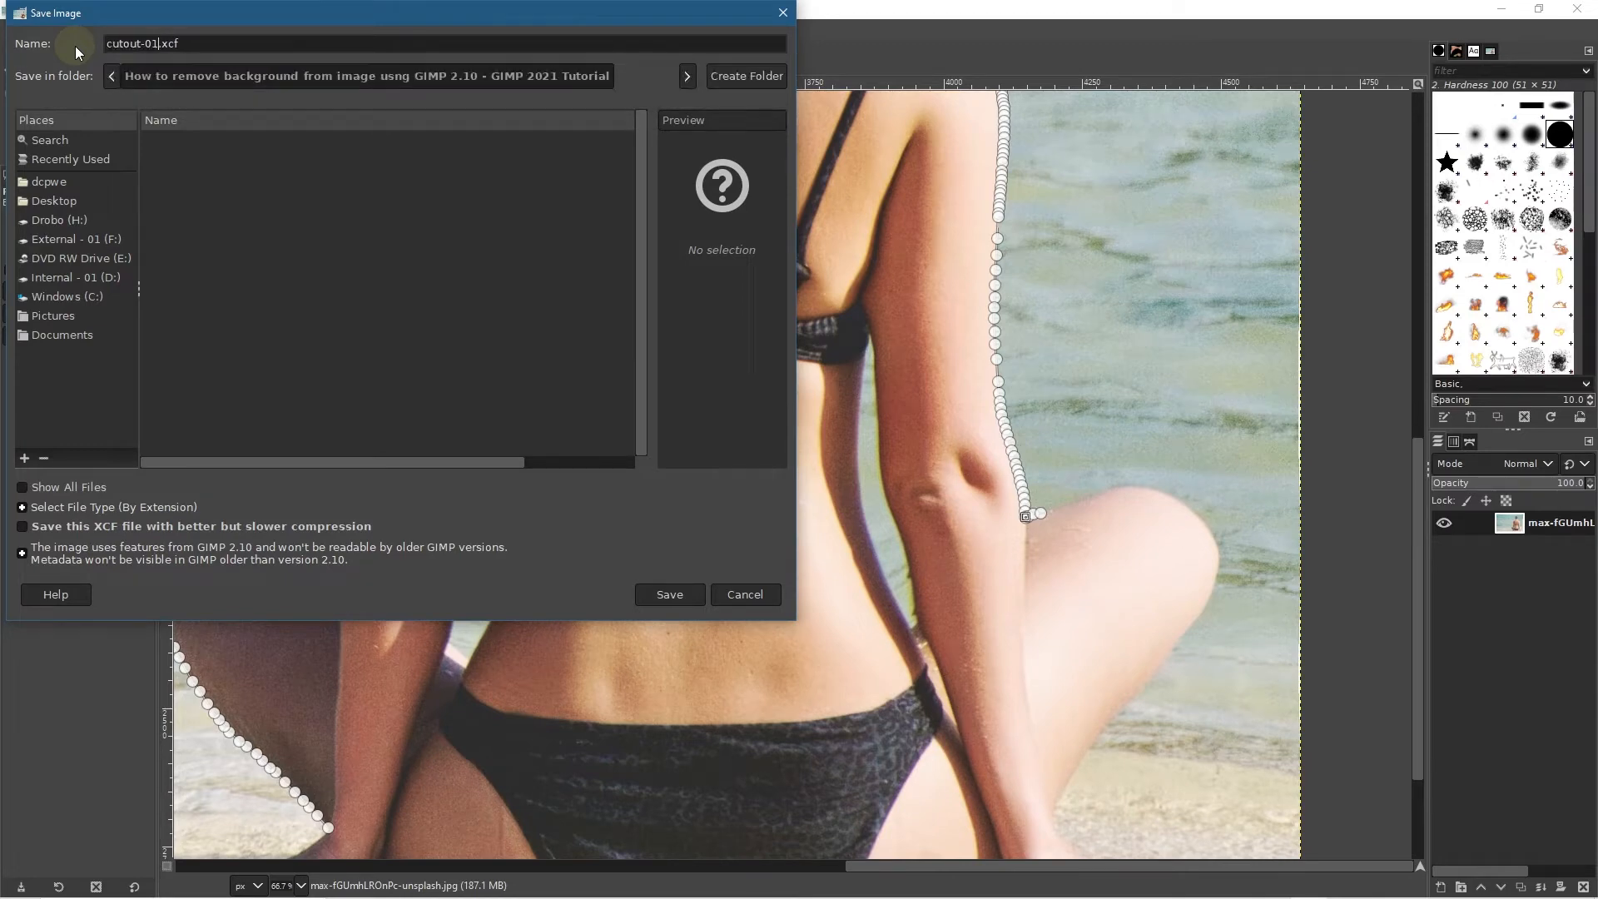
pyautogui.click(671, 594)
pyautogui.scroll(4, 1082, 512)
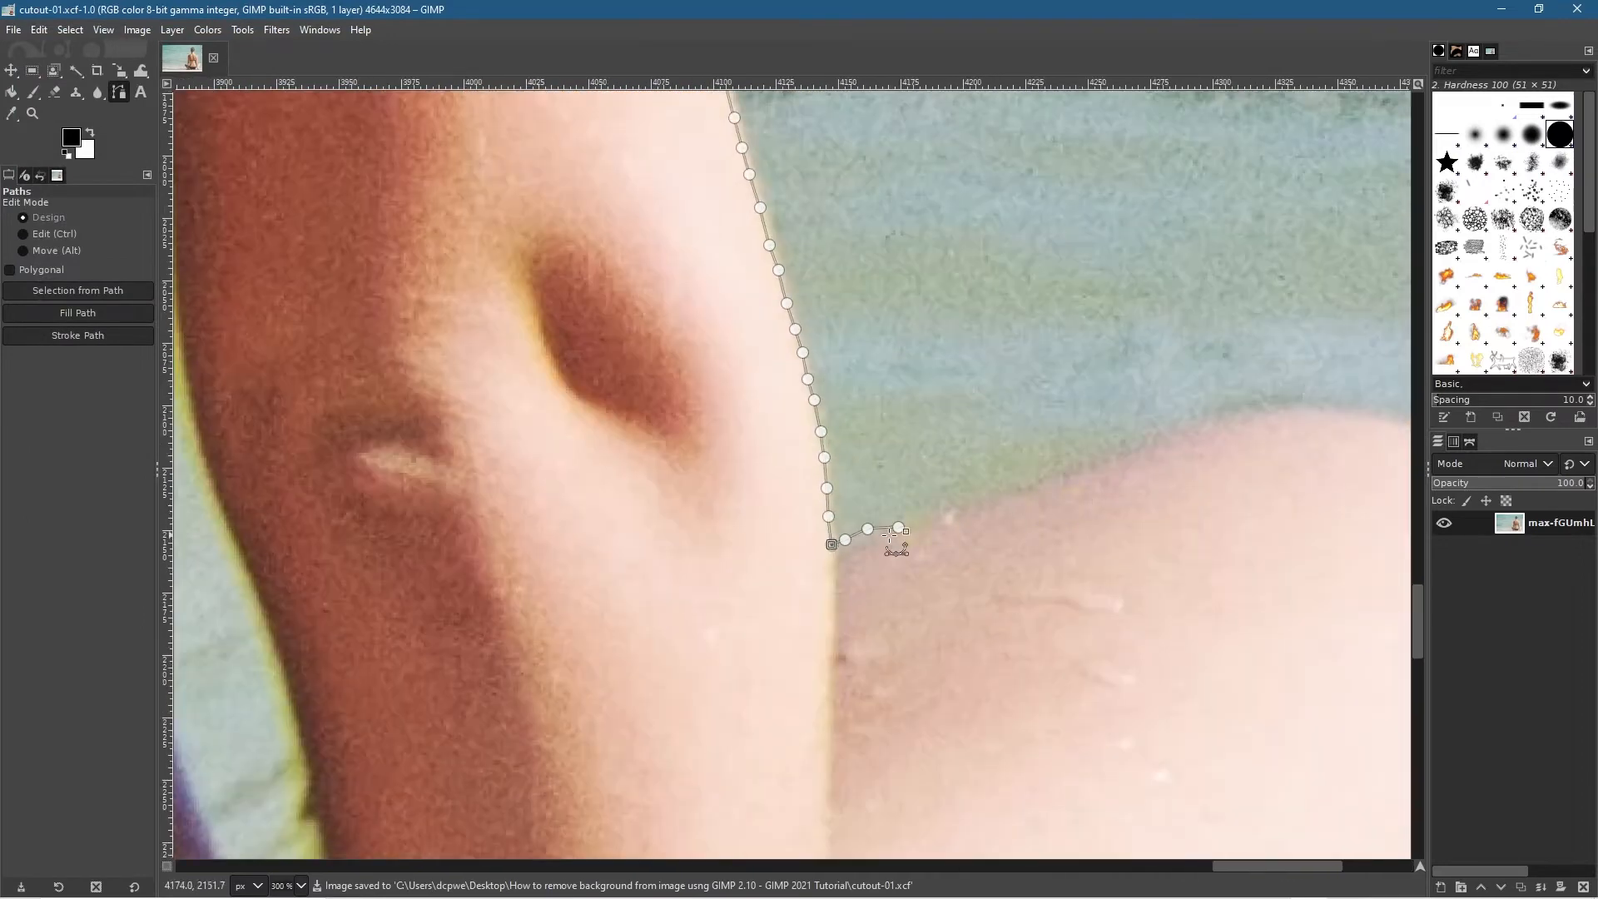
pyautogui.click(1471, 442)
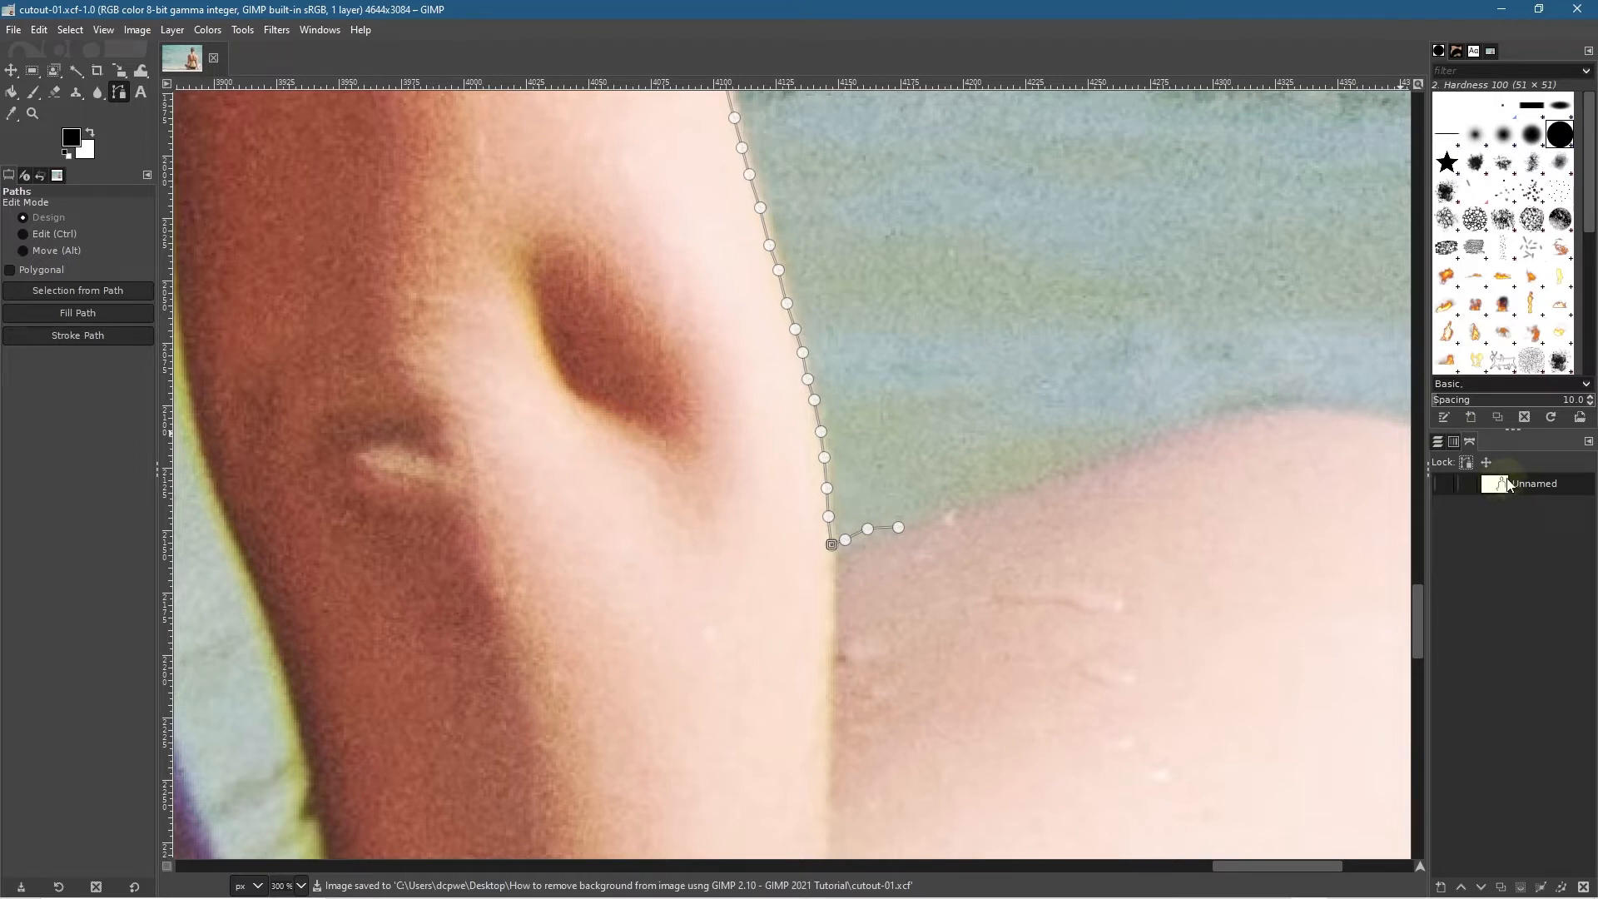
pyautogui.click(1438, 442)
pyautogui.click(933, 512)
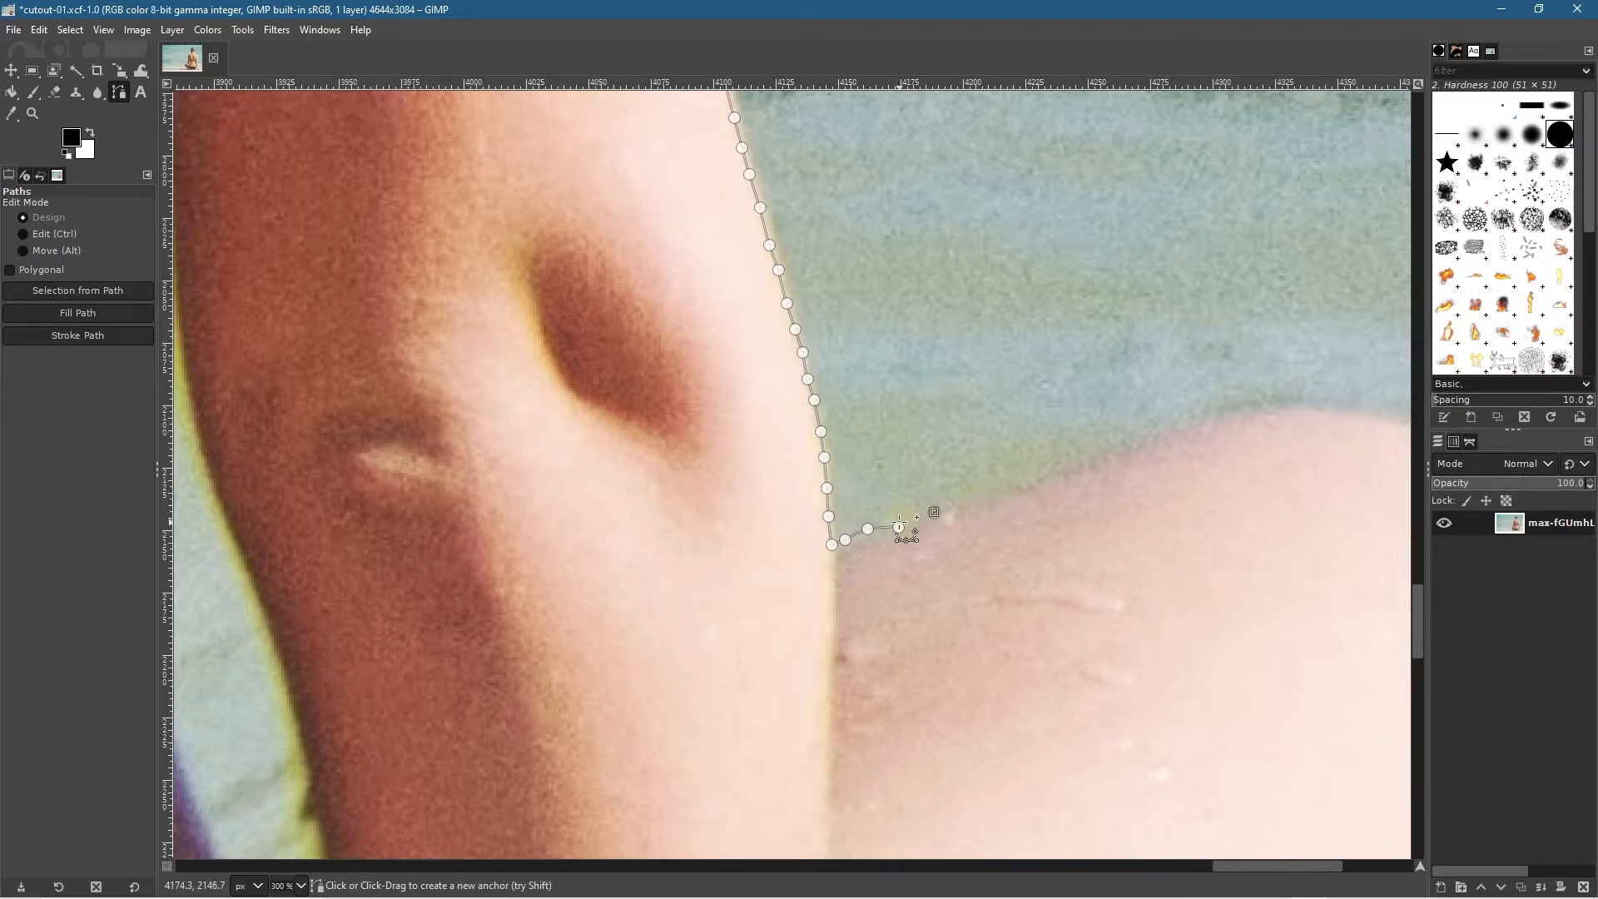
pyautogui.hotkey('ctrl', 'z')
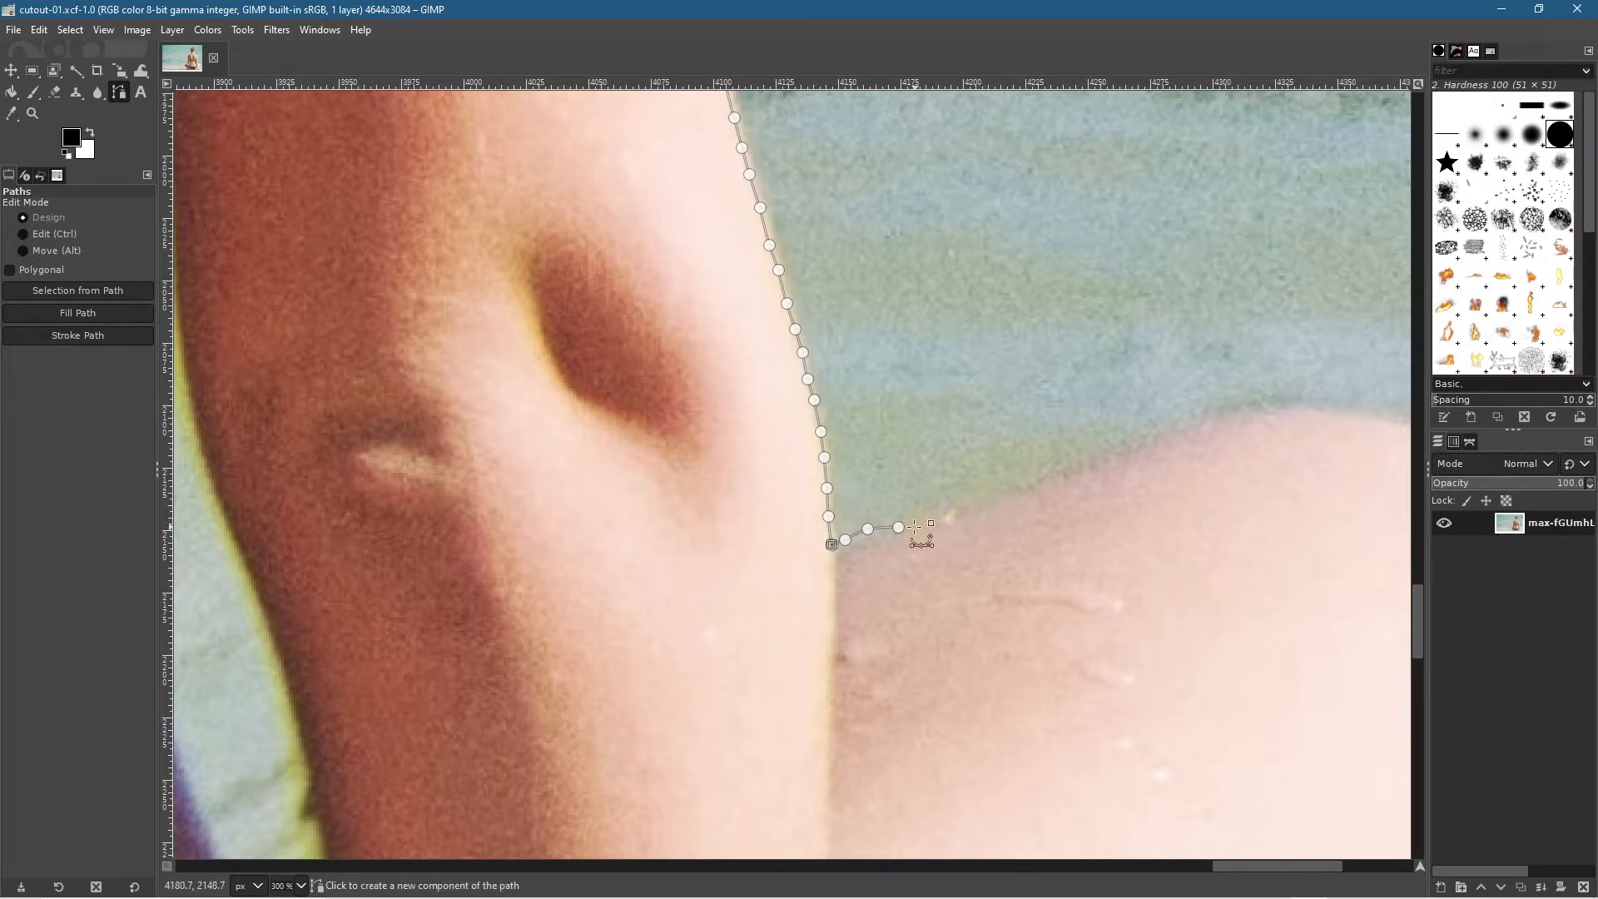
# Step: Reactivate the path's end anchor on the bent leg and continue the path with one anchor just beyond it
pyautogui.click(899, 527)
pyautogui.click(948, 514)
pyautogui.hotkey('ctrl', 'z')
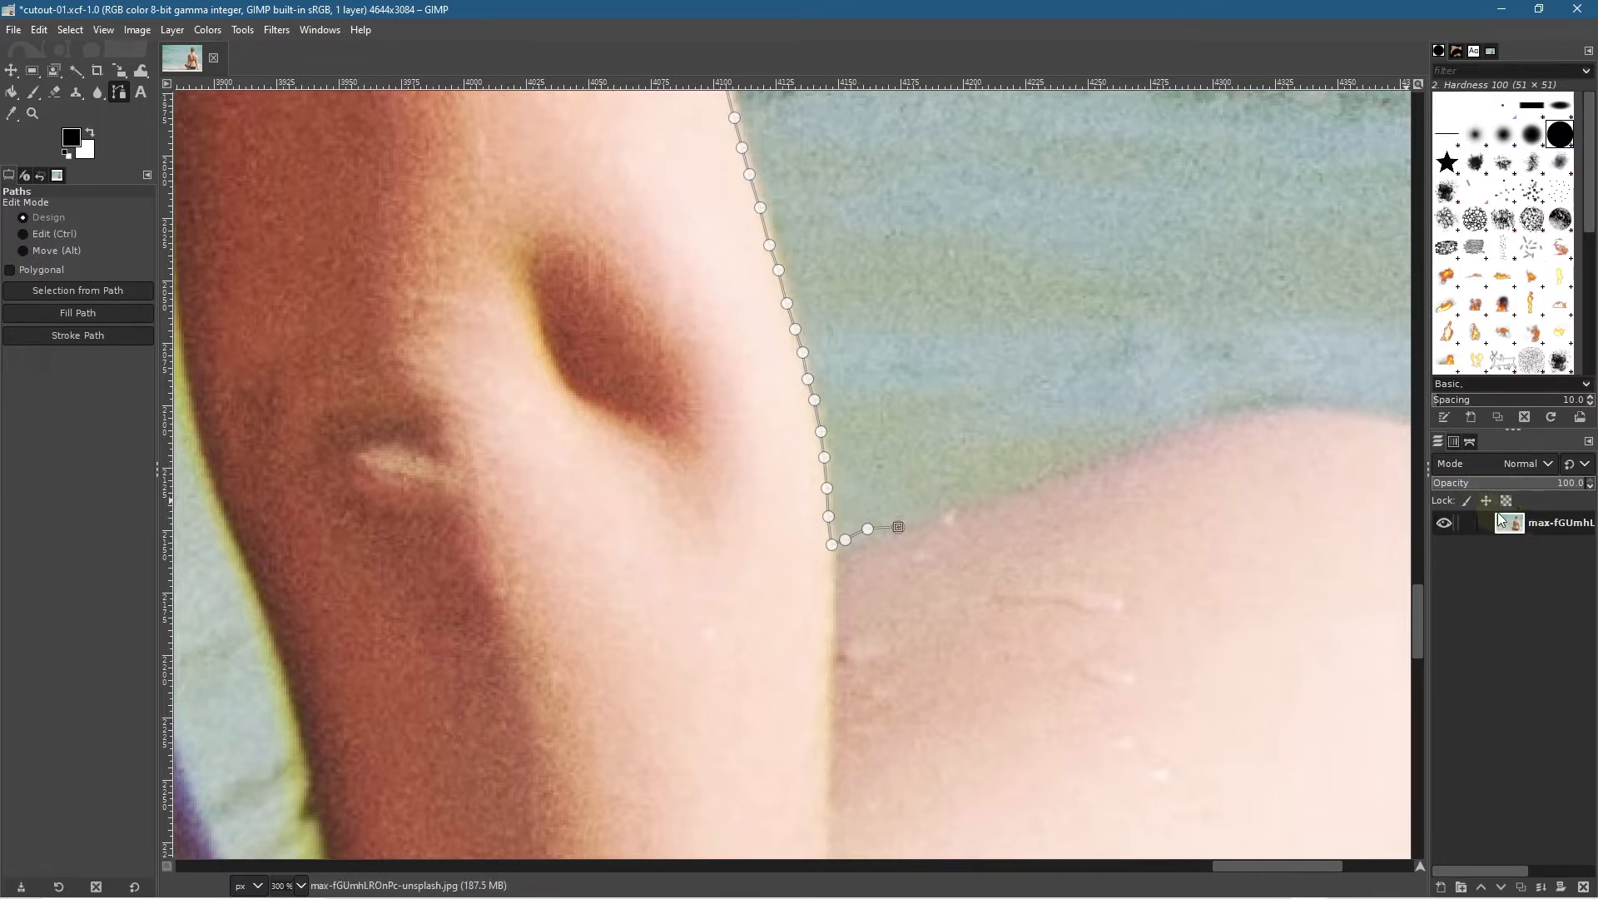
pyautogui.click(1470, 443)
pyautogui.click(1493, 492)
pyautogui.click(1438, 443)
pyautogui.click(938, 504)
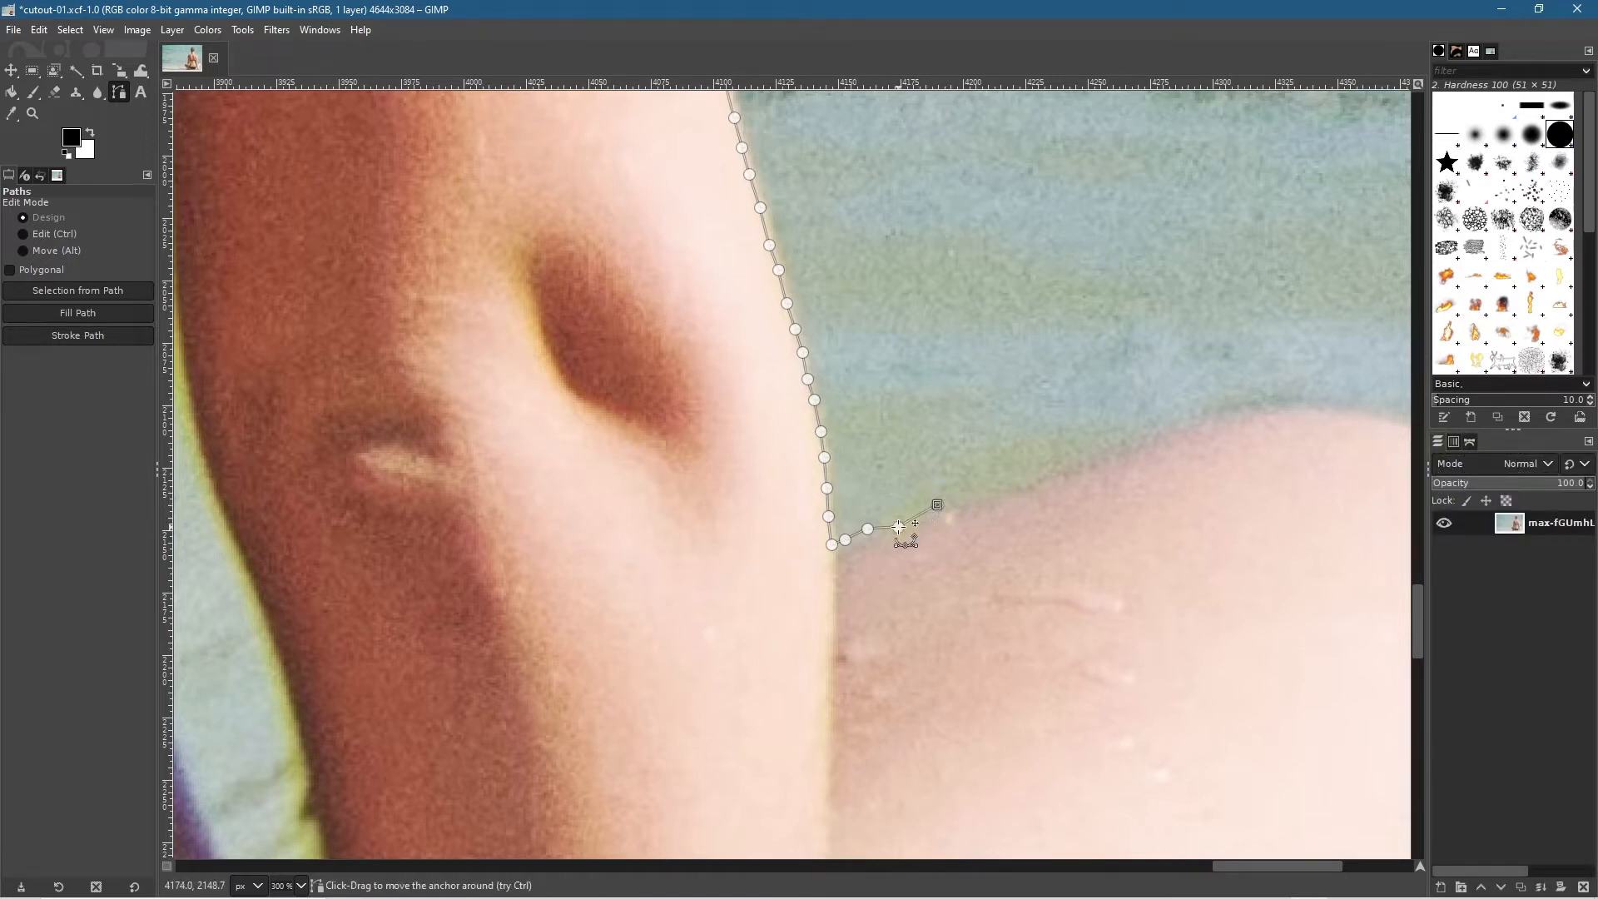
# Step: Trace the rising upper edge of the bent leg toward the knee with six anchors
pyautogui.click(964, 502)
pyautogui.click(1004, 494)
pyautogui.click(1030, 487)
pyautogui.click(1070, 471)
pyautogui.click(1119, 452)
pyautogui.click(1176, 431)
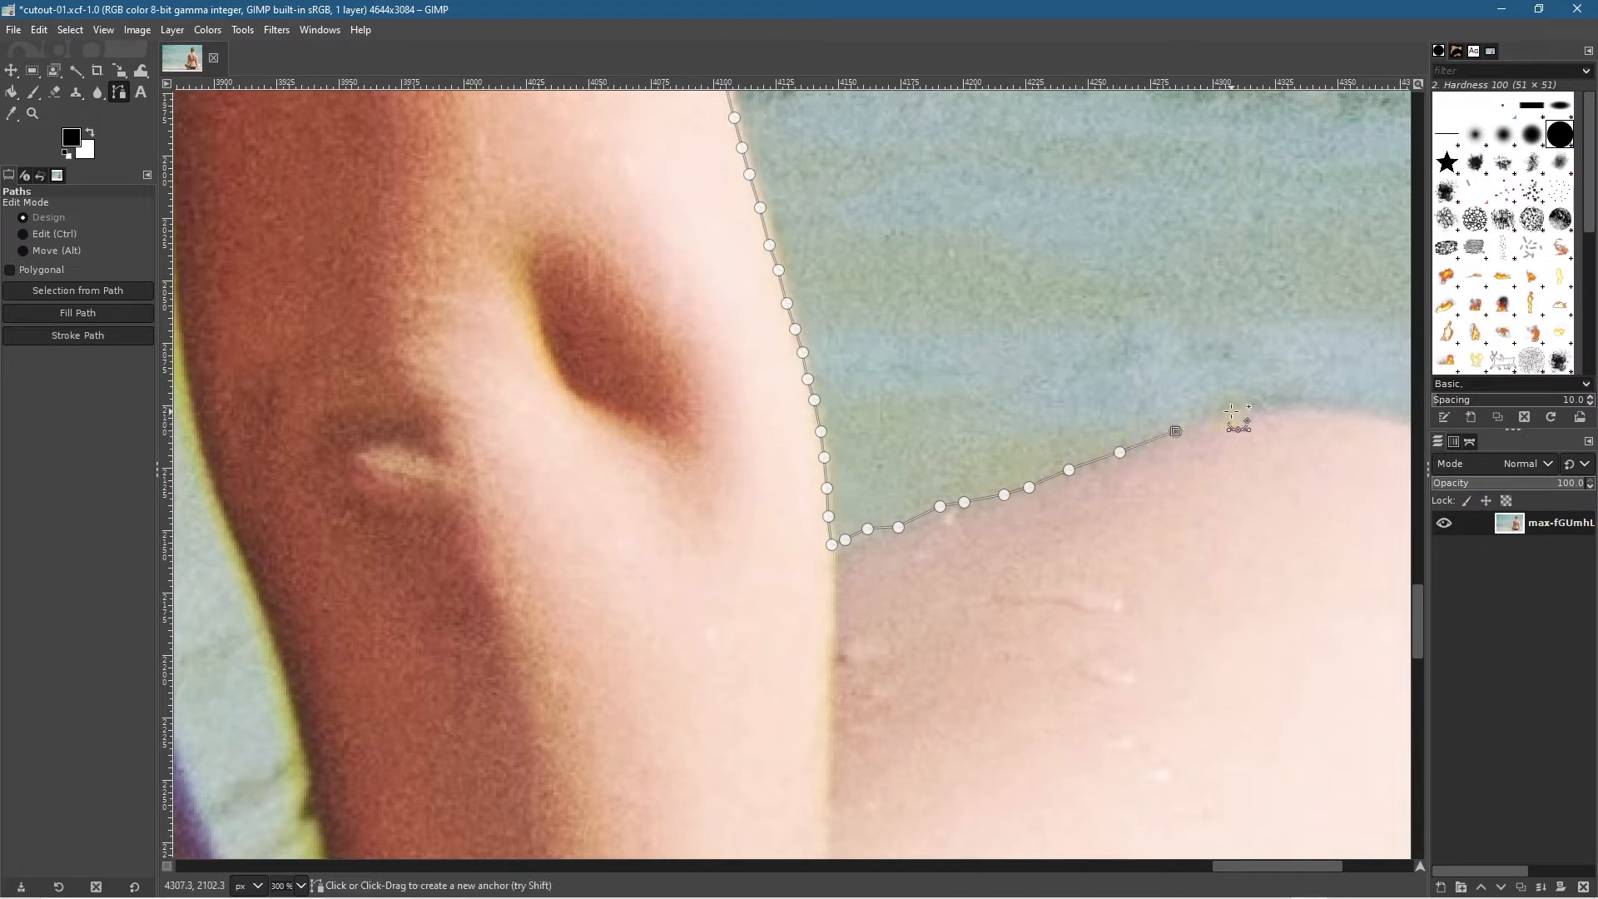
# Step: Round the knee with three curved anchors, shortening their outgoing handles to release the curve for the following segment
pyautogui.hscroll(5, 1178, 482)
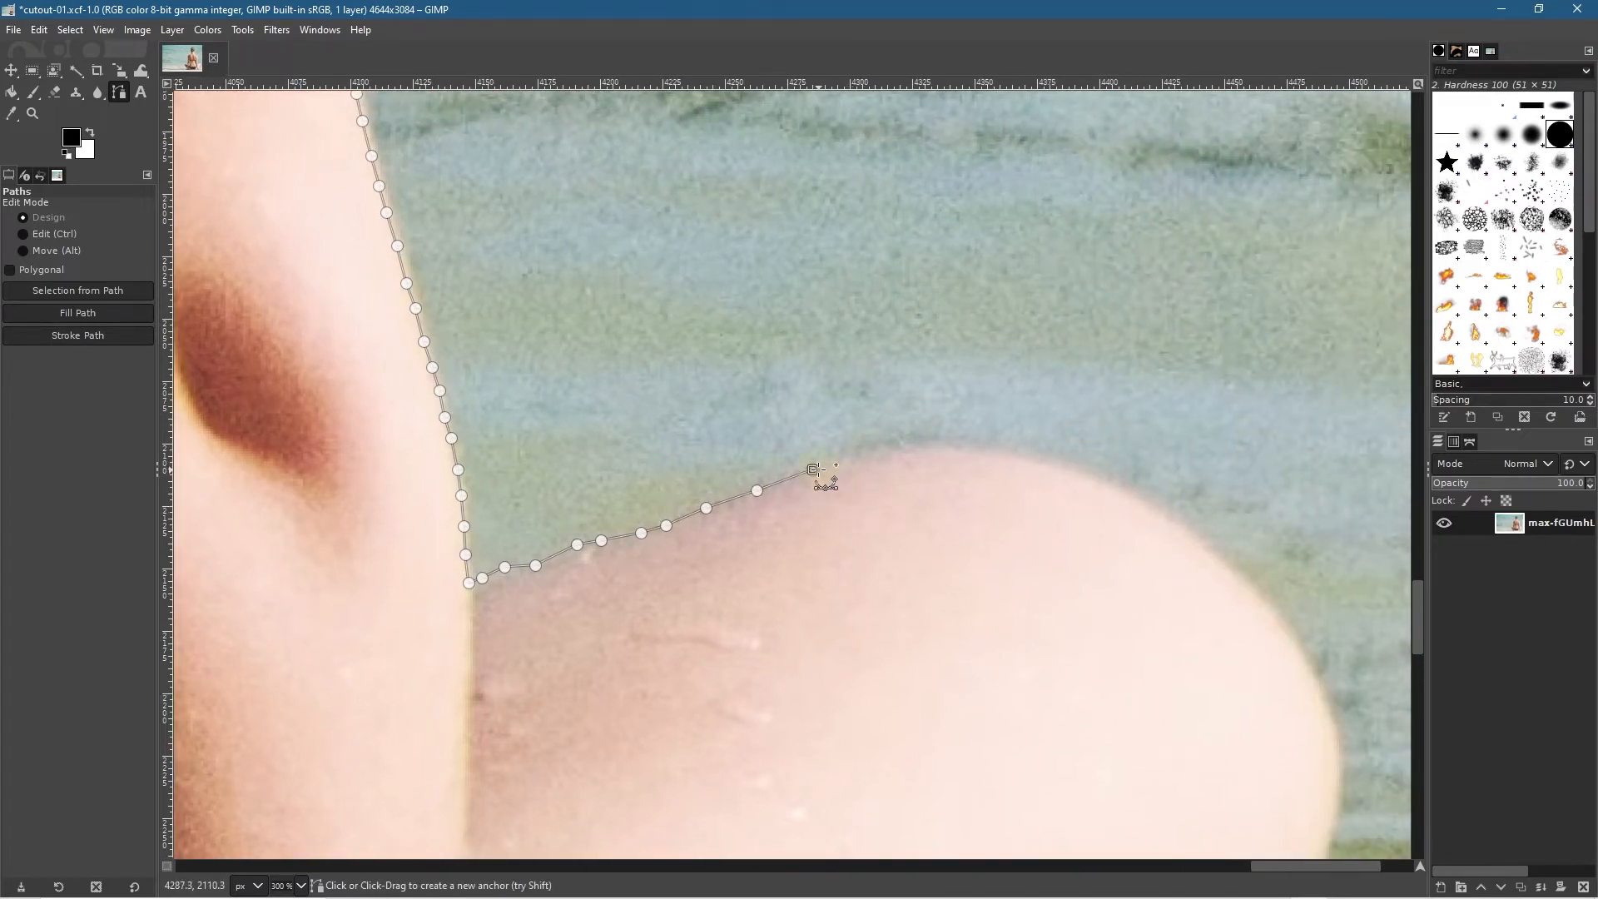
pyautogui.moveTo(1066, 467)
pyautogui.mouseDown()
pyautogui.moveTo(1214, 543)
pyautogui.moveTo(1223, 530)
pyautogui.moveTo(1216, 510)
pyautogui.moveTo(1084, 472)
pyautogui.mouseUp()
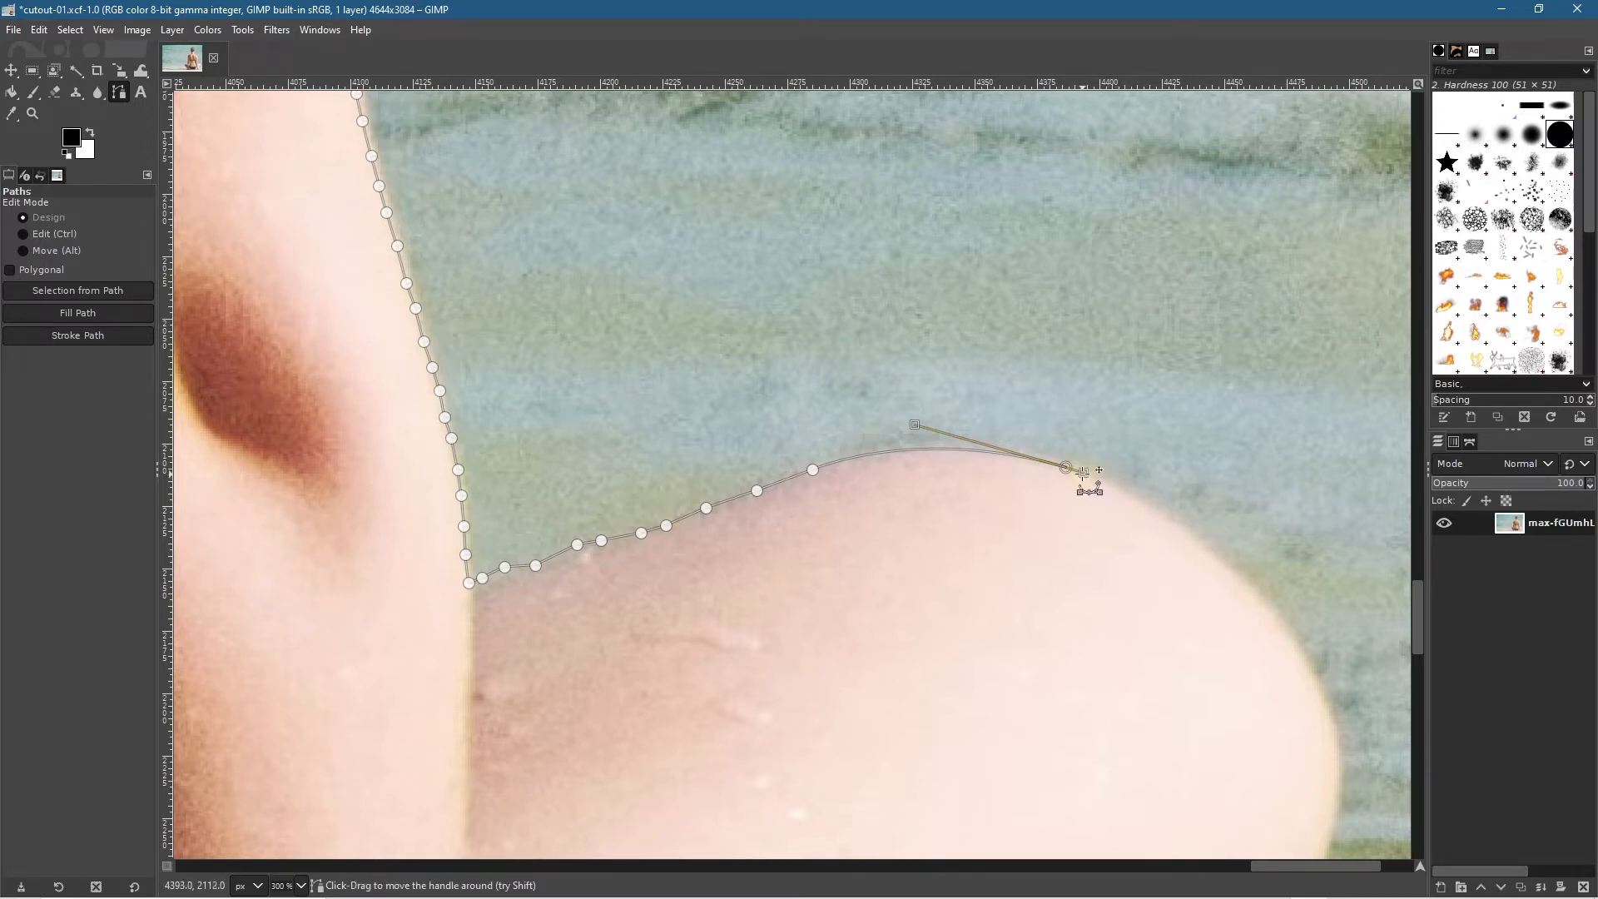
pyautogui.moveTo(1286, 626); pyautogui.dragTo(1092, 466)
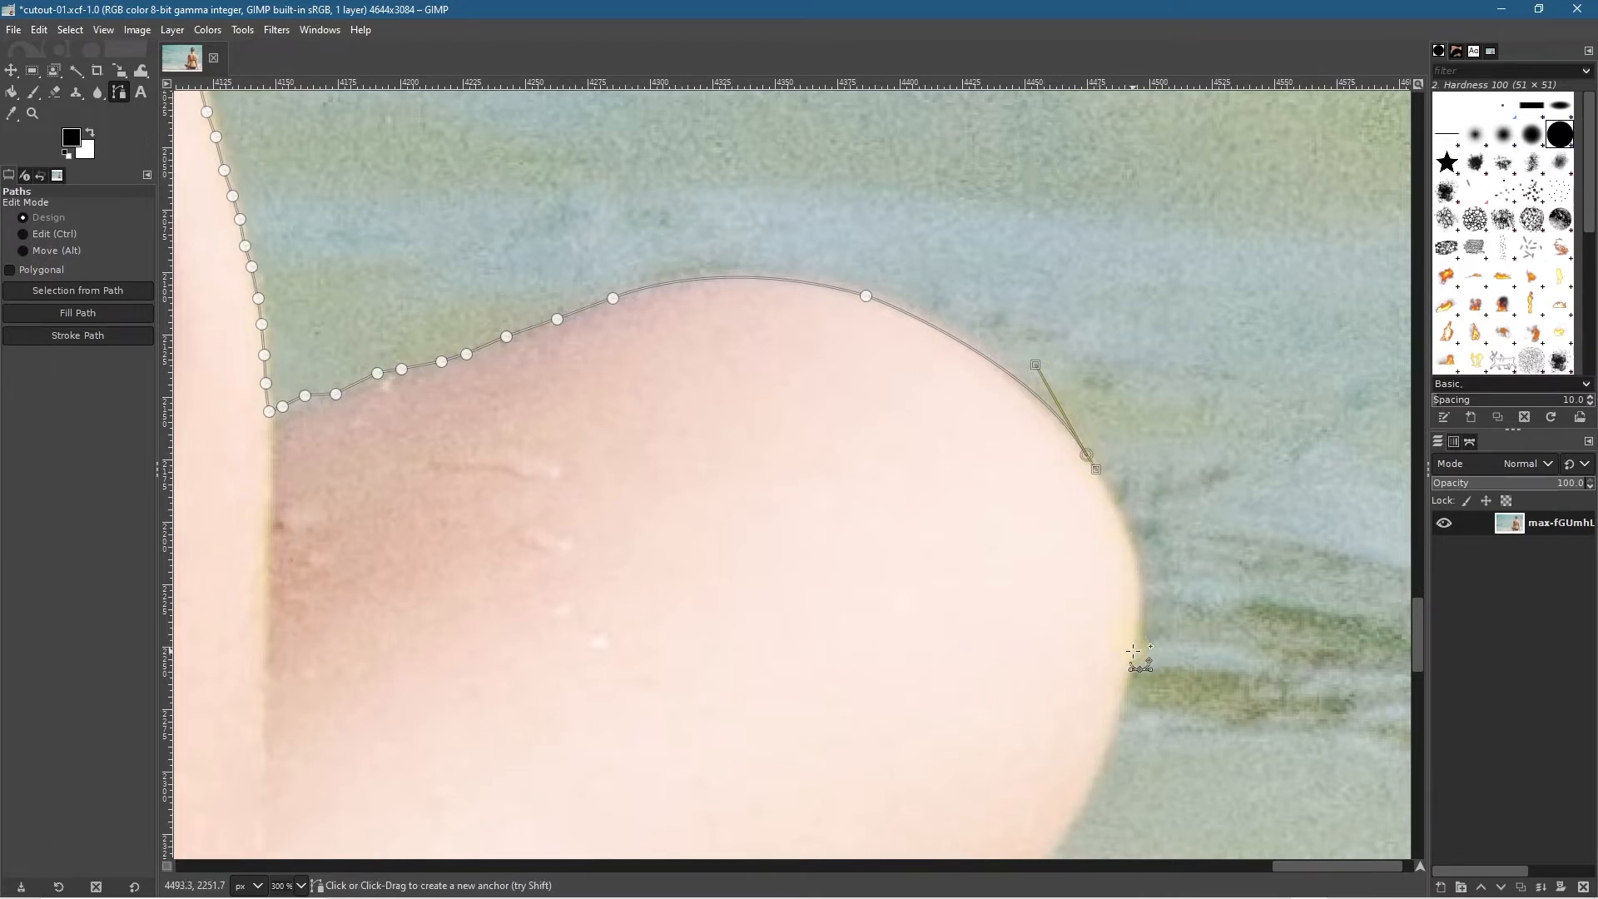
pyautogui.moveTo(1132, 653); pyautogui.dragTo(1091, 727)
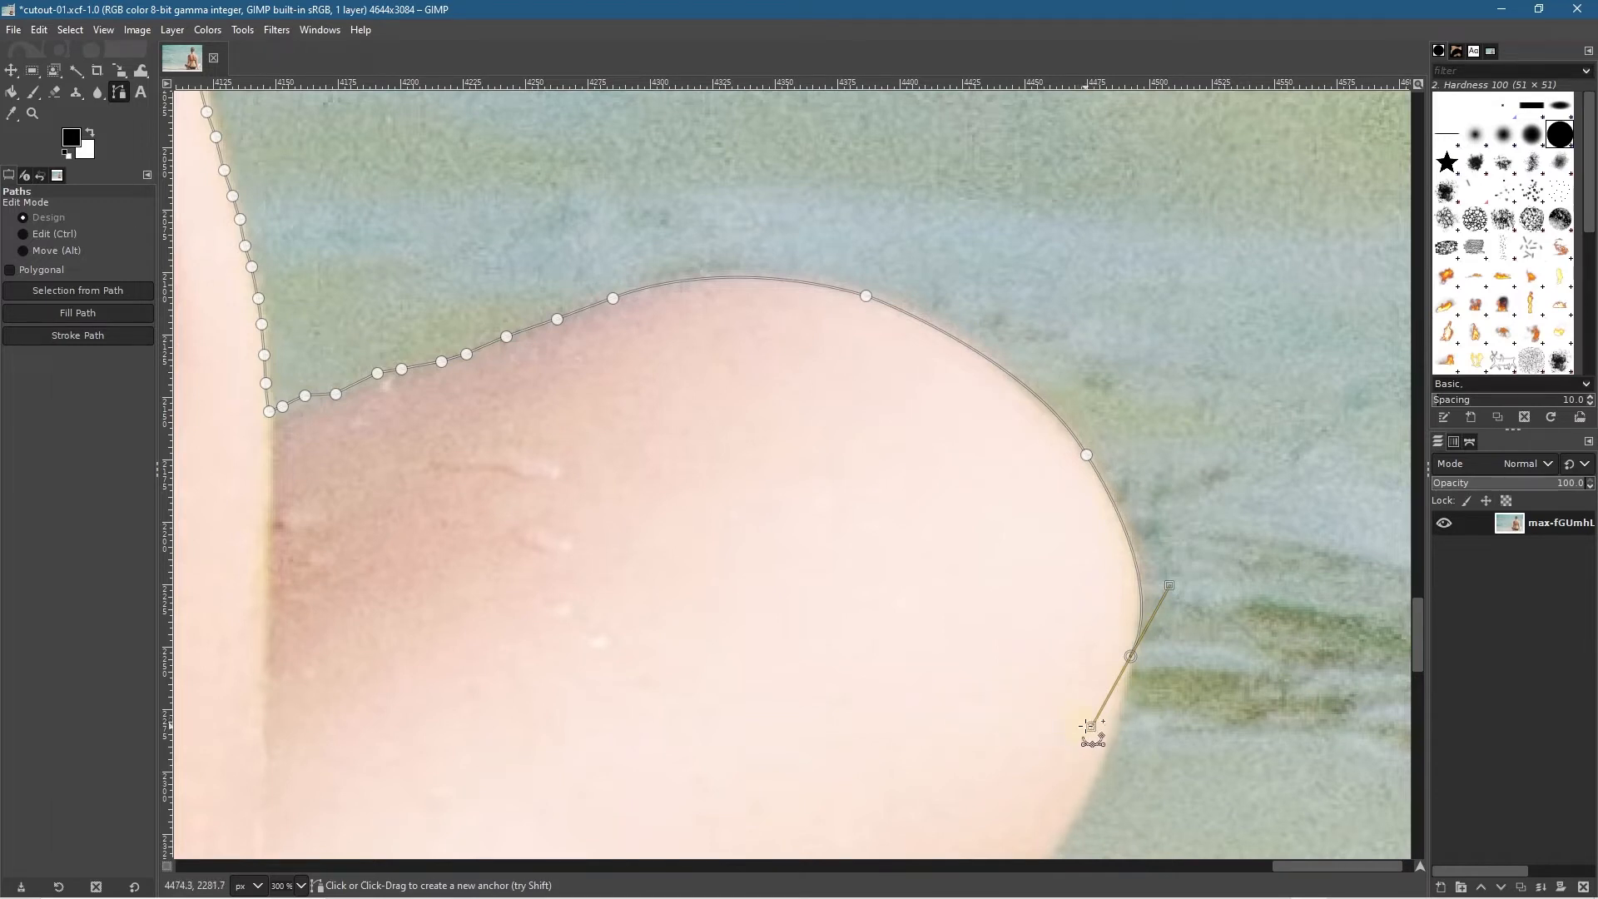
pyautogui.moveTo(1094, 730); pyautogui.dragTo(1125, 679)
# Step: Trace the underside of the knee and the start of the lower leg edge with eight anchors
pyautogui.moveTo(1113, 722); pyautogui.dragTo(1207, 433)
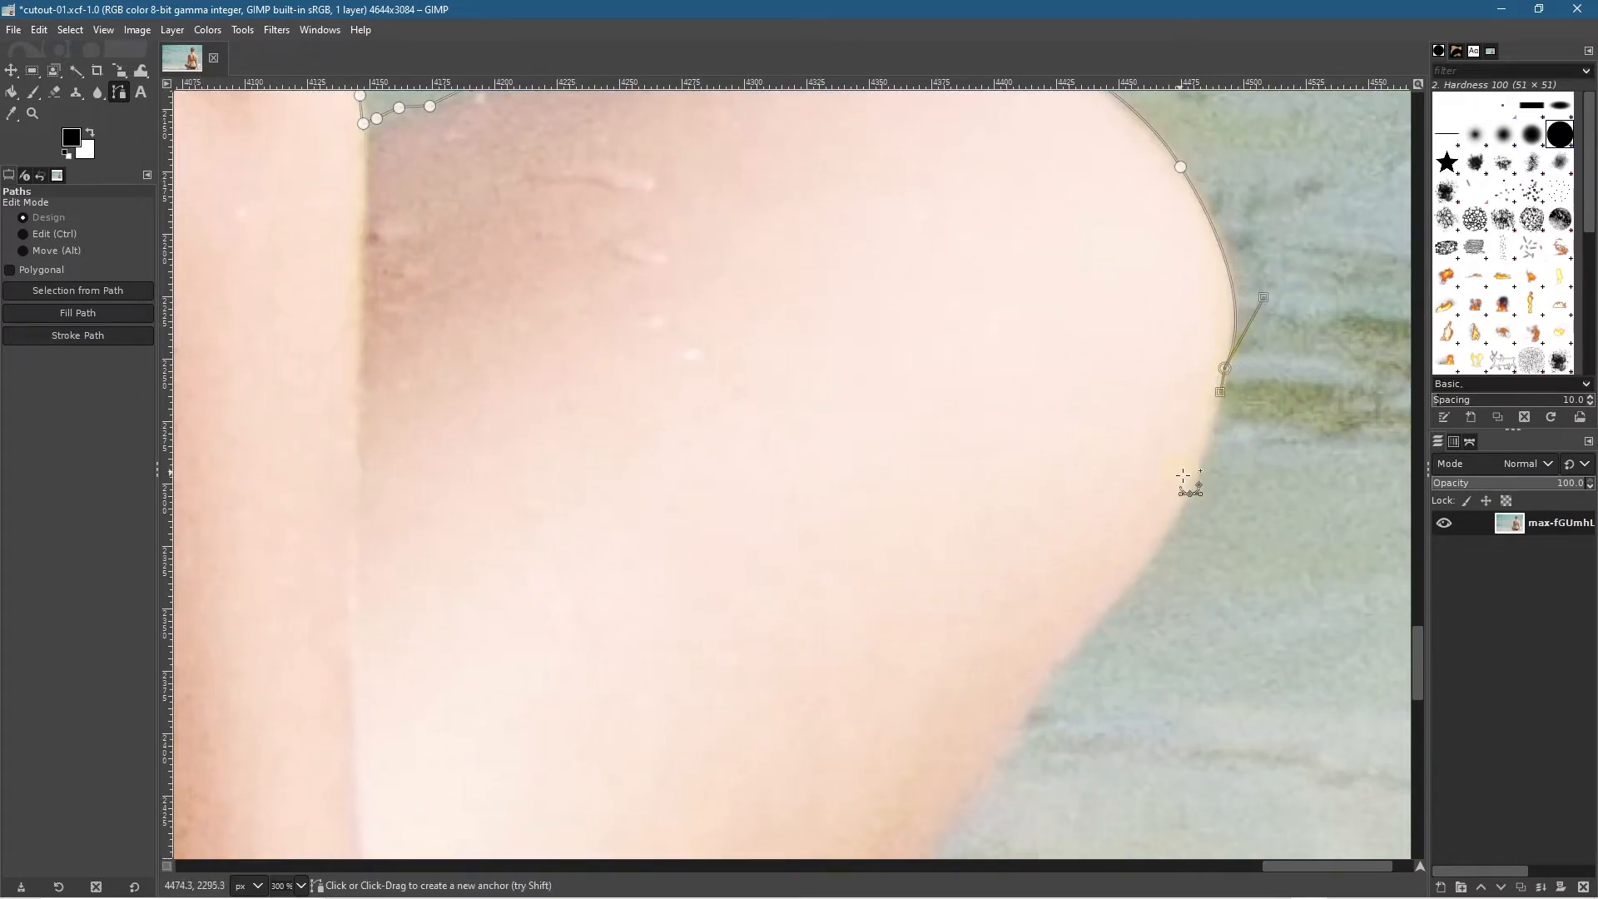
pyautogui.click(1208, 435)
pyautogui.click(1197, 476)
pyautogui.click(1176, 516)
pyautogui.click(1155, 550)
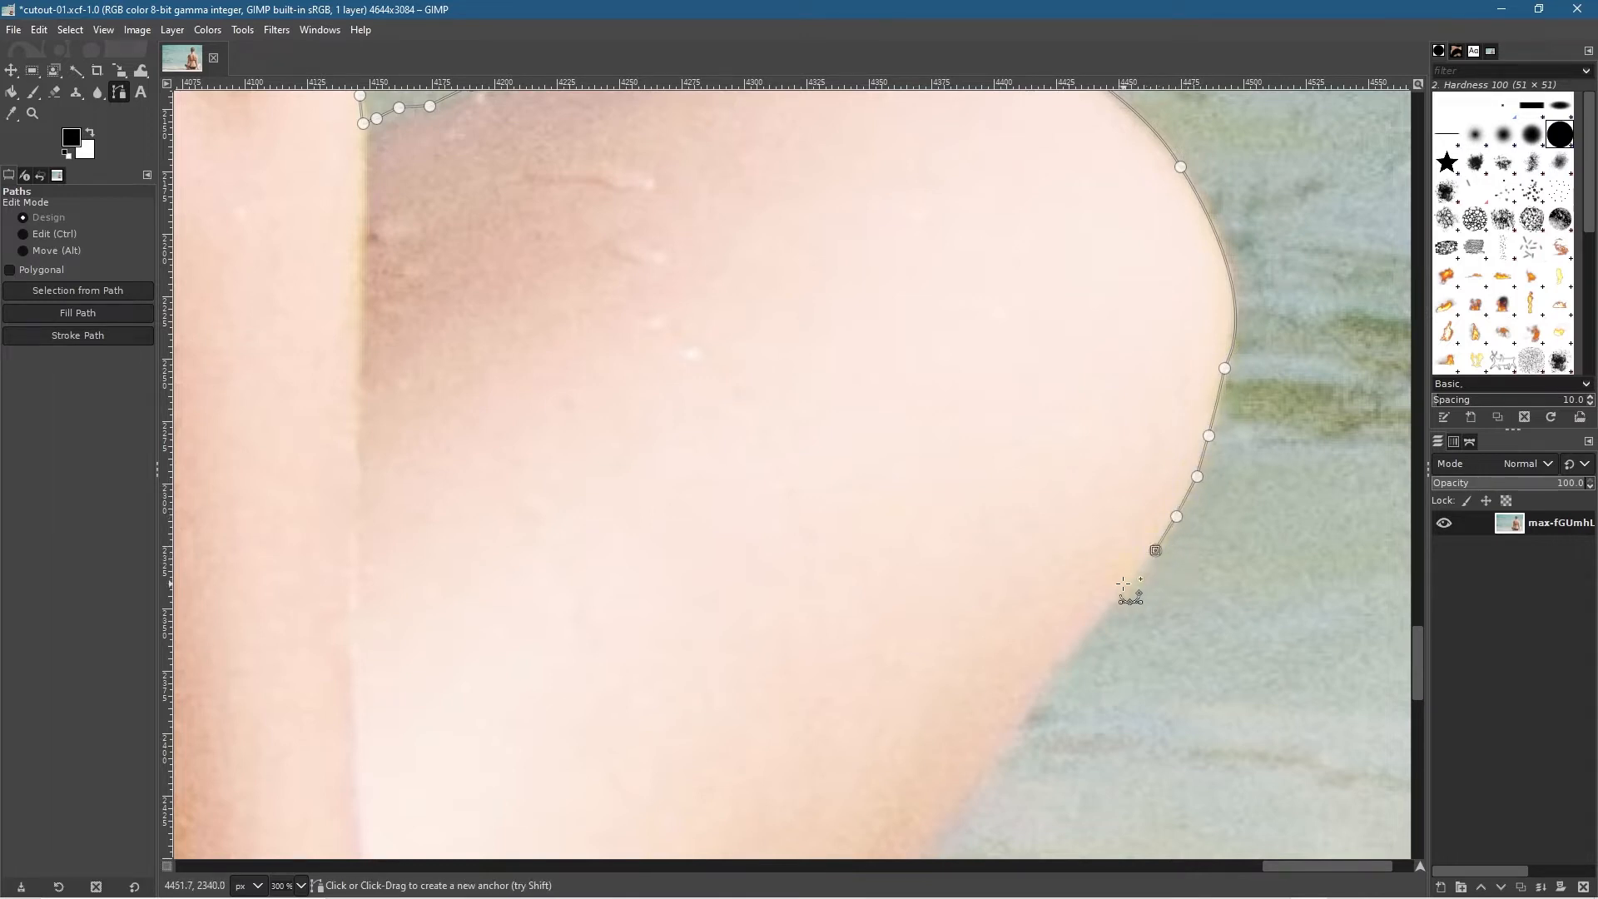
pyautogui.moveTo(1123, 584); pyautogui.dragTo(1122, 595)
pyautogui.click(1101, 617)
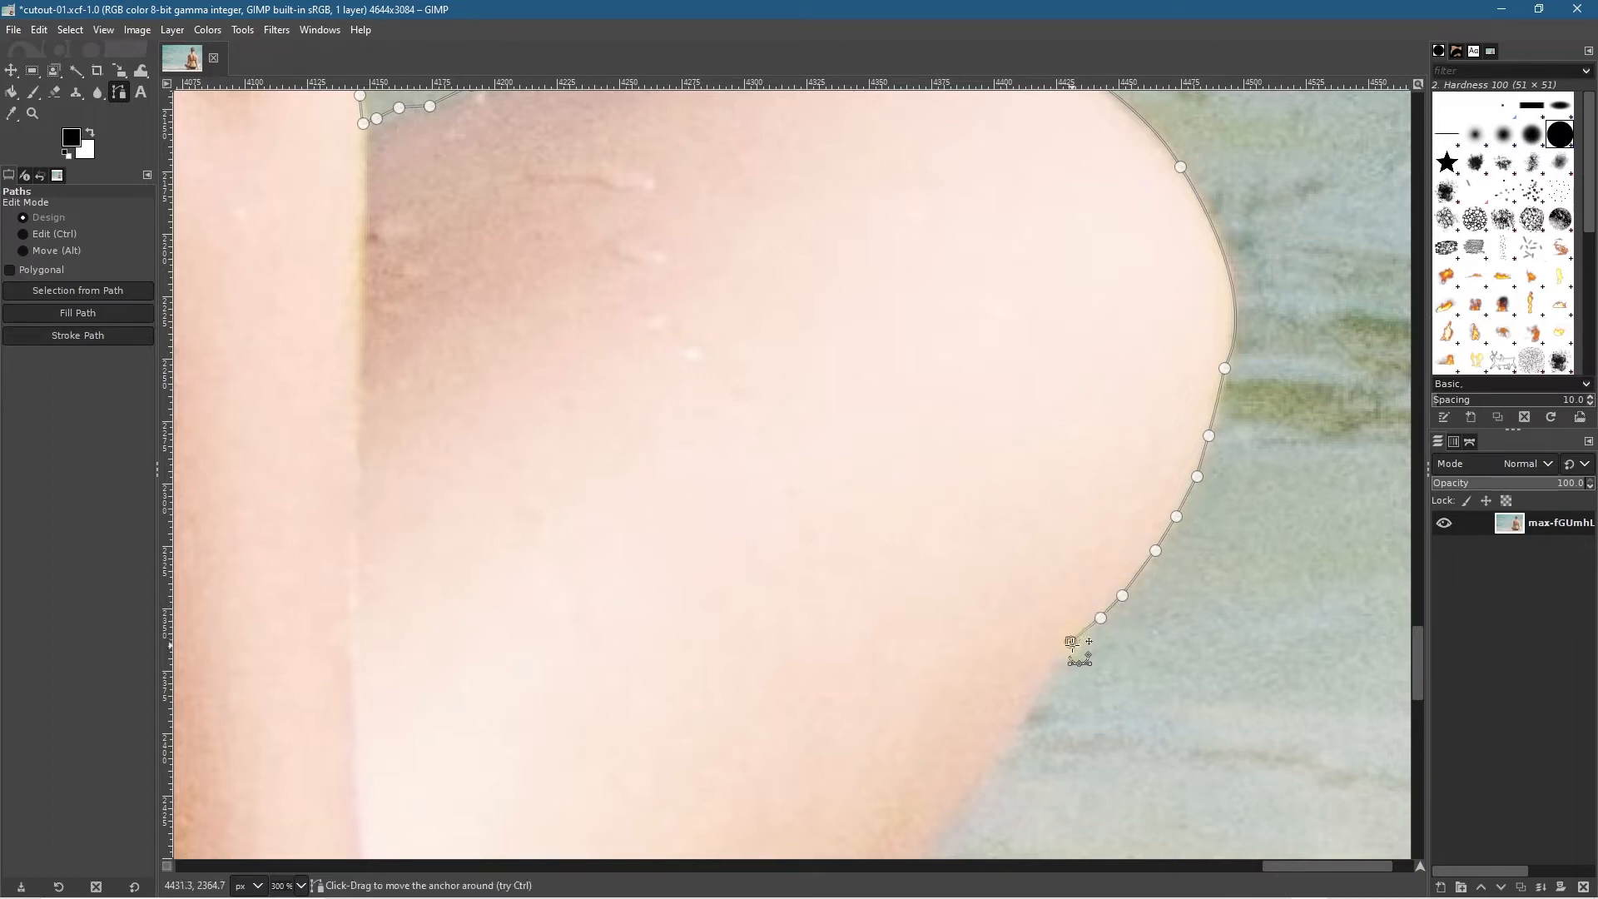
pyautogui.moveTo(1069, 644); pyautogui.dragTo(1067, 652)
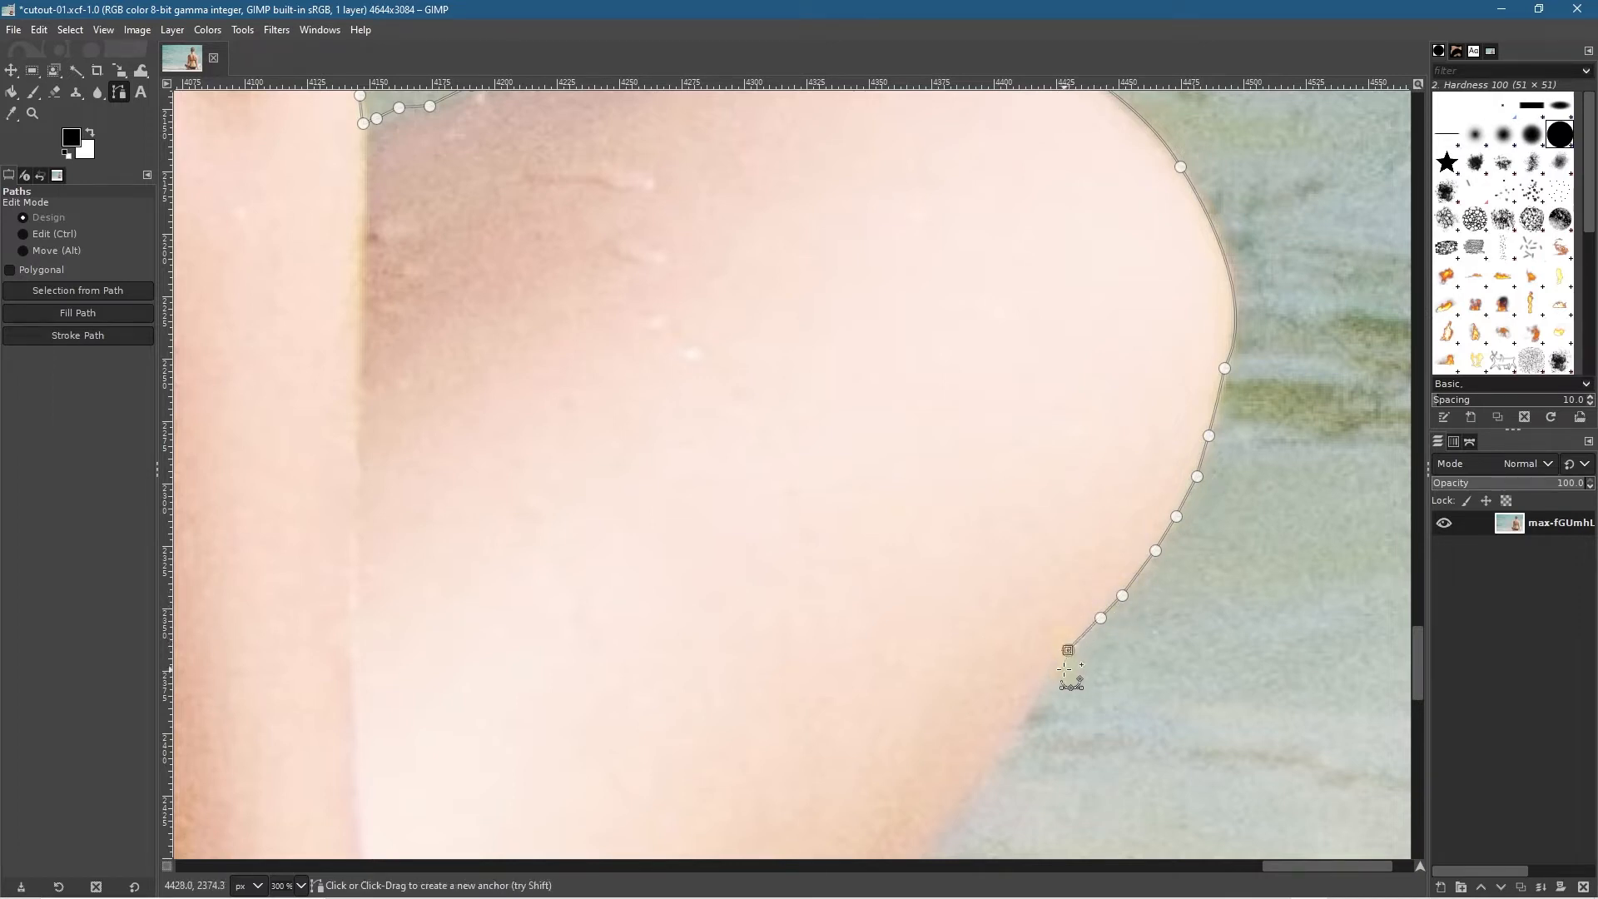
pyautogui.click(1050, 676)
# Step: Continue the path down the outer edge of the lower leg with eight anchors, ending beside the waterline
pyautogui.scroll(-5, 1124, 333)
pyautogui.hscroll(-2, 1123, 333)
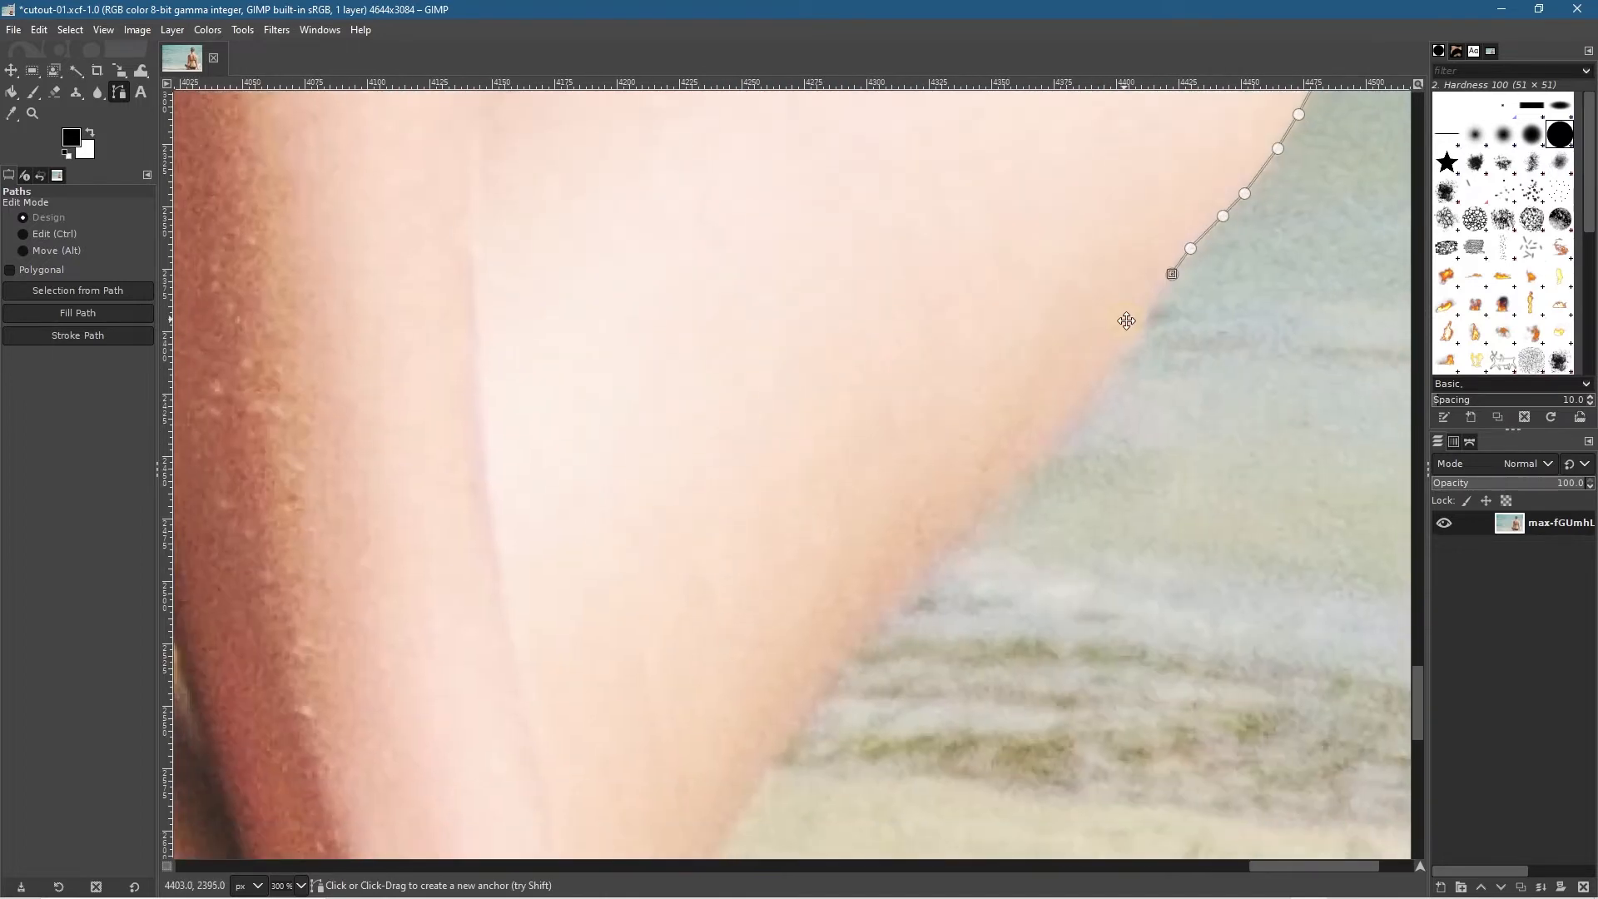
pyautogui.click(1139, 341)
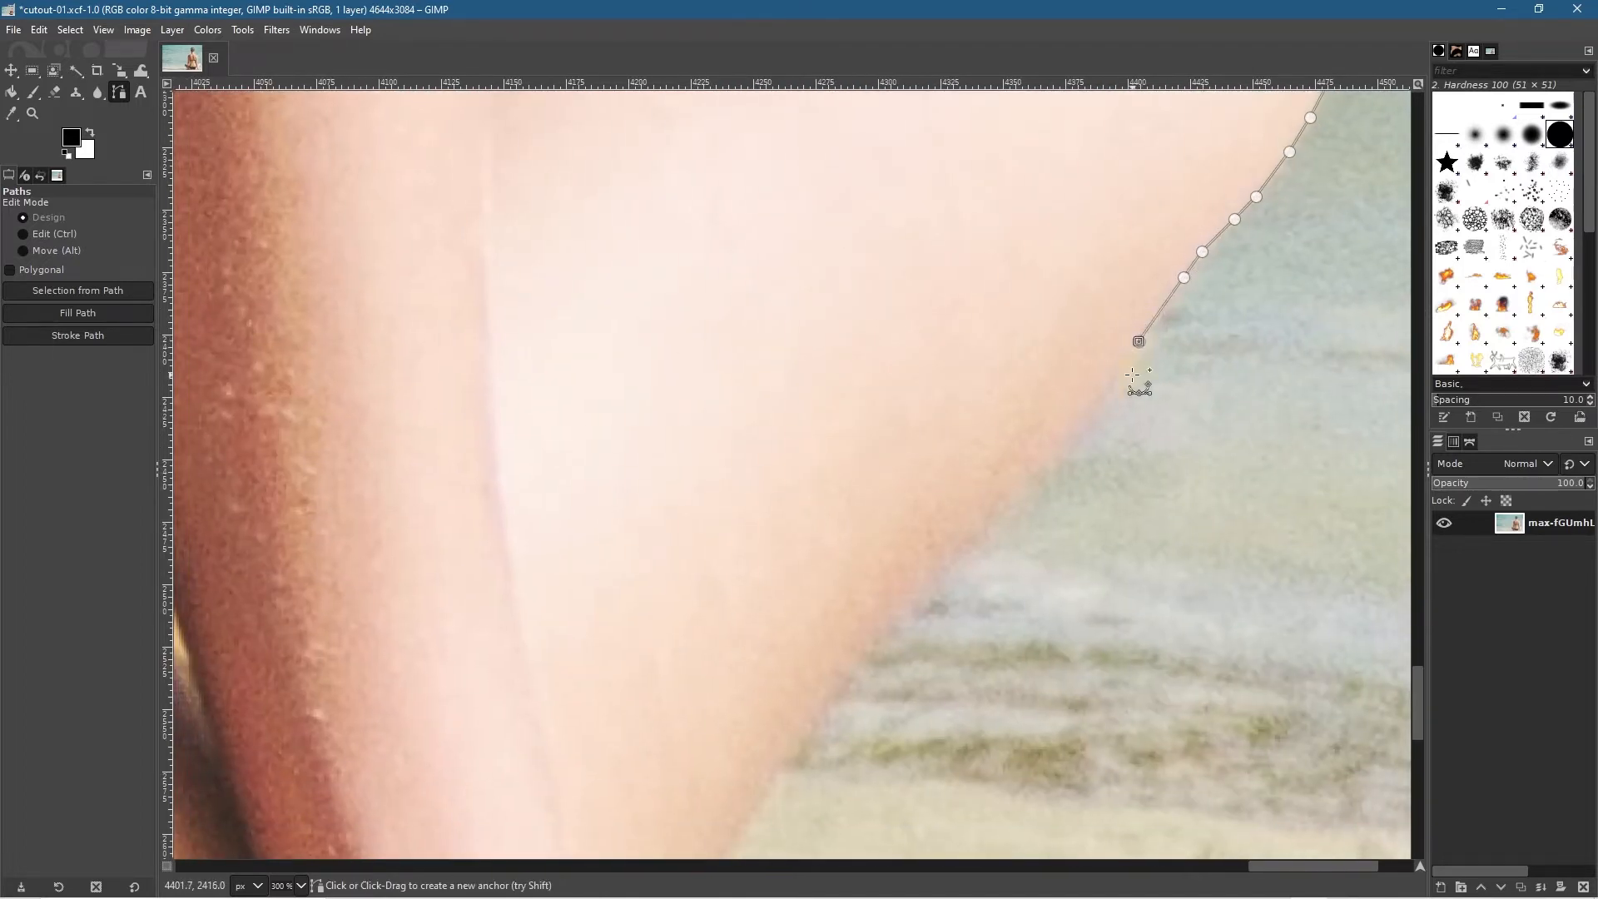
pyautogui.click(1116, 376)
pyautogui.click(1079, 421)
pyautogui.click(1037, 472)
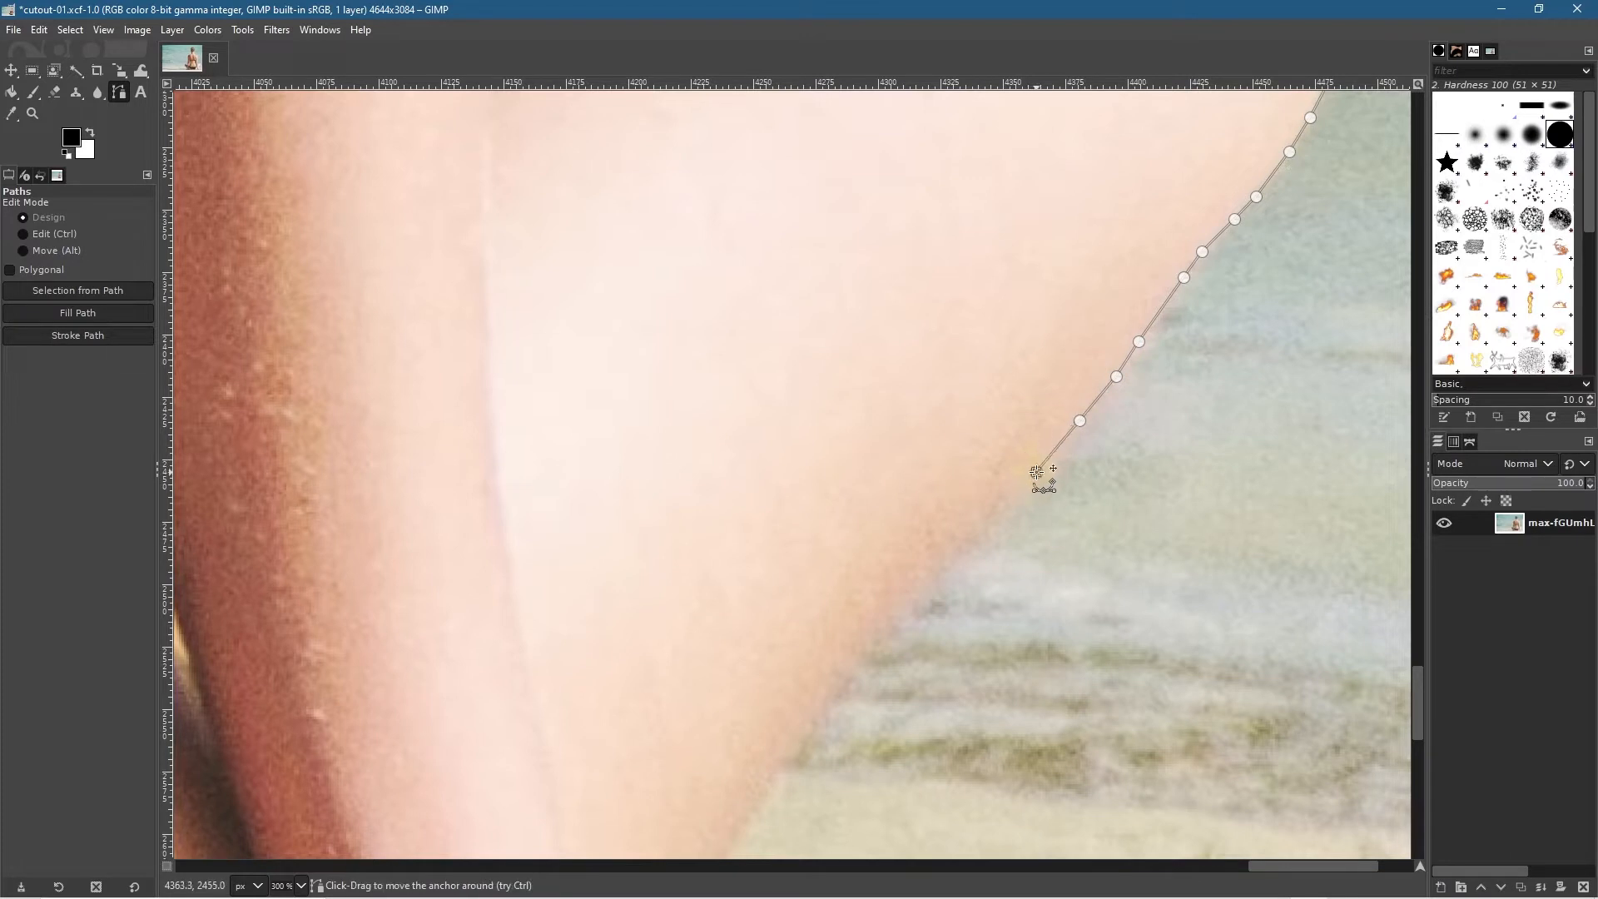
pyautogui.click(1018, 502)
pyautogui.click(993, 519)
pyautogui.click(967, 547)
pyautogui.click(936, 581)
# Step: Extend the path past the waterline with one corner anchor and one curved anchor, then shorten the curved anchor's outgoing handle
pyautogui.press('1')
pyautogui.moveTo(889, 647); pyautogui.dragTo(1028, 479)
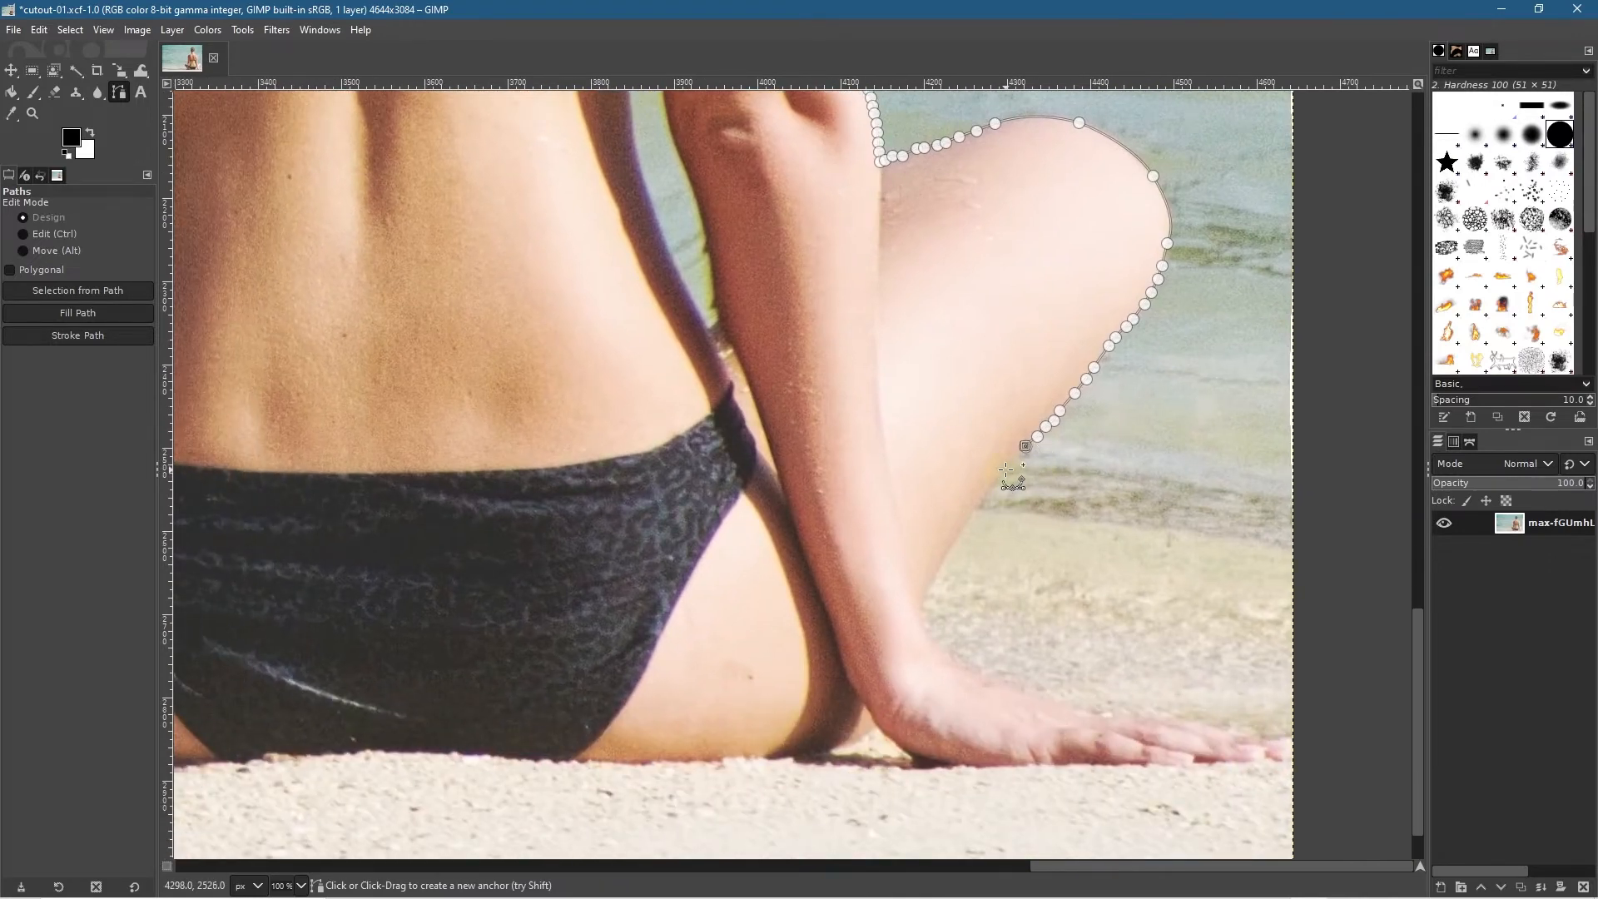
pyautogui.press('2')
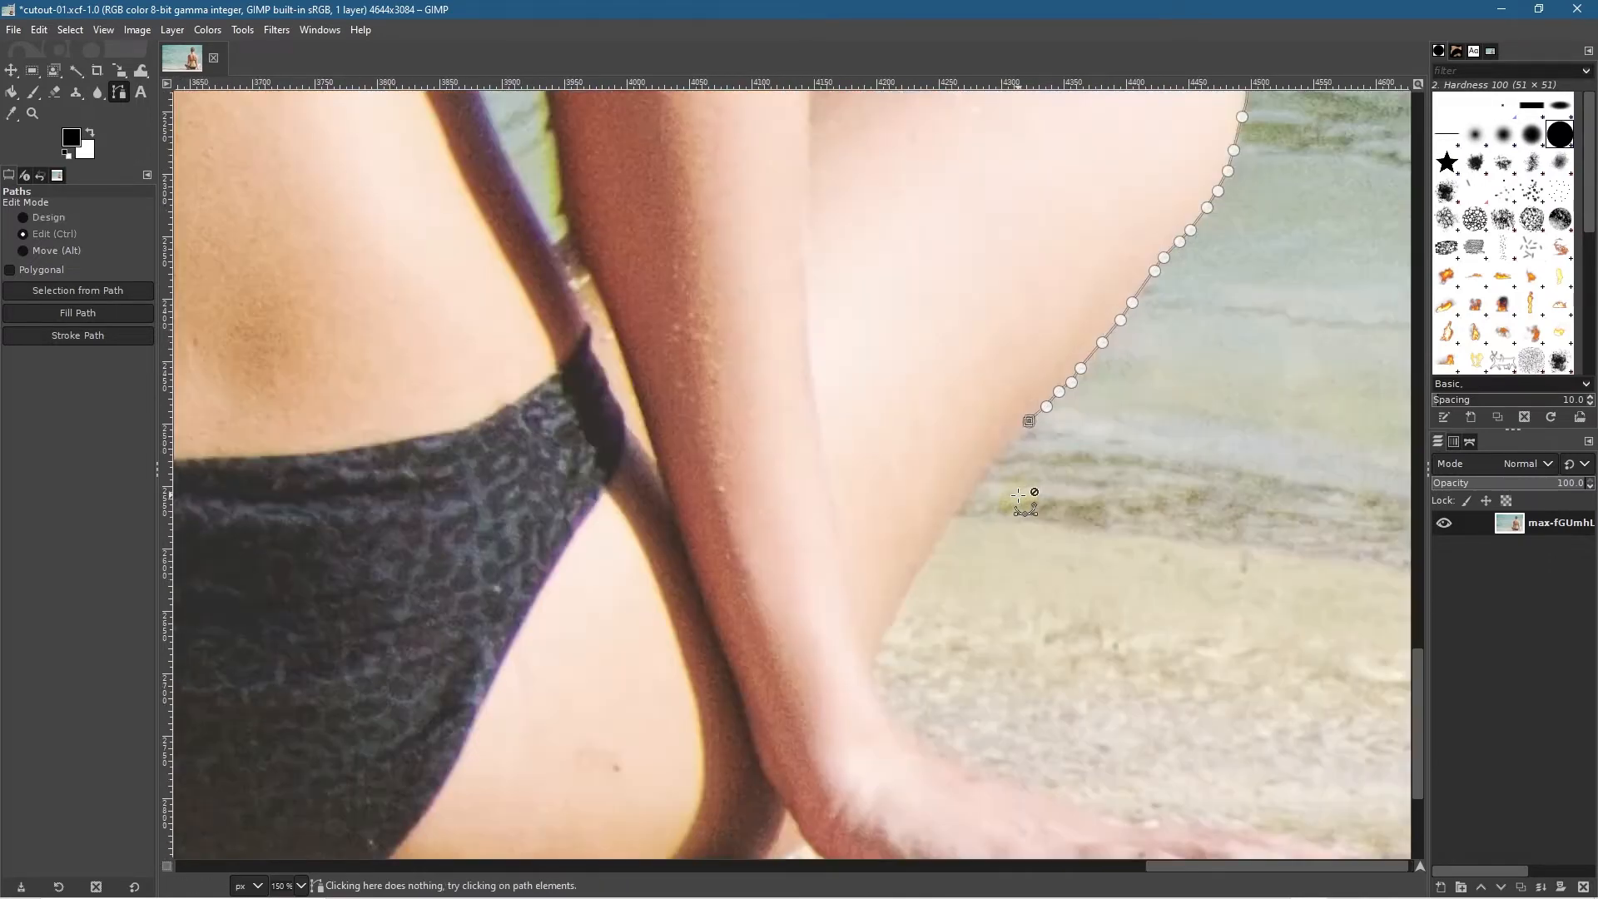
pyautogui.click(1008, 423)
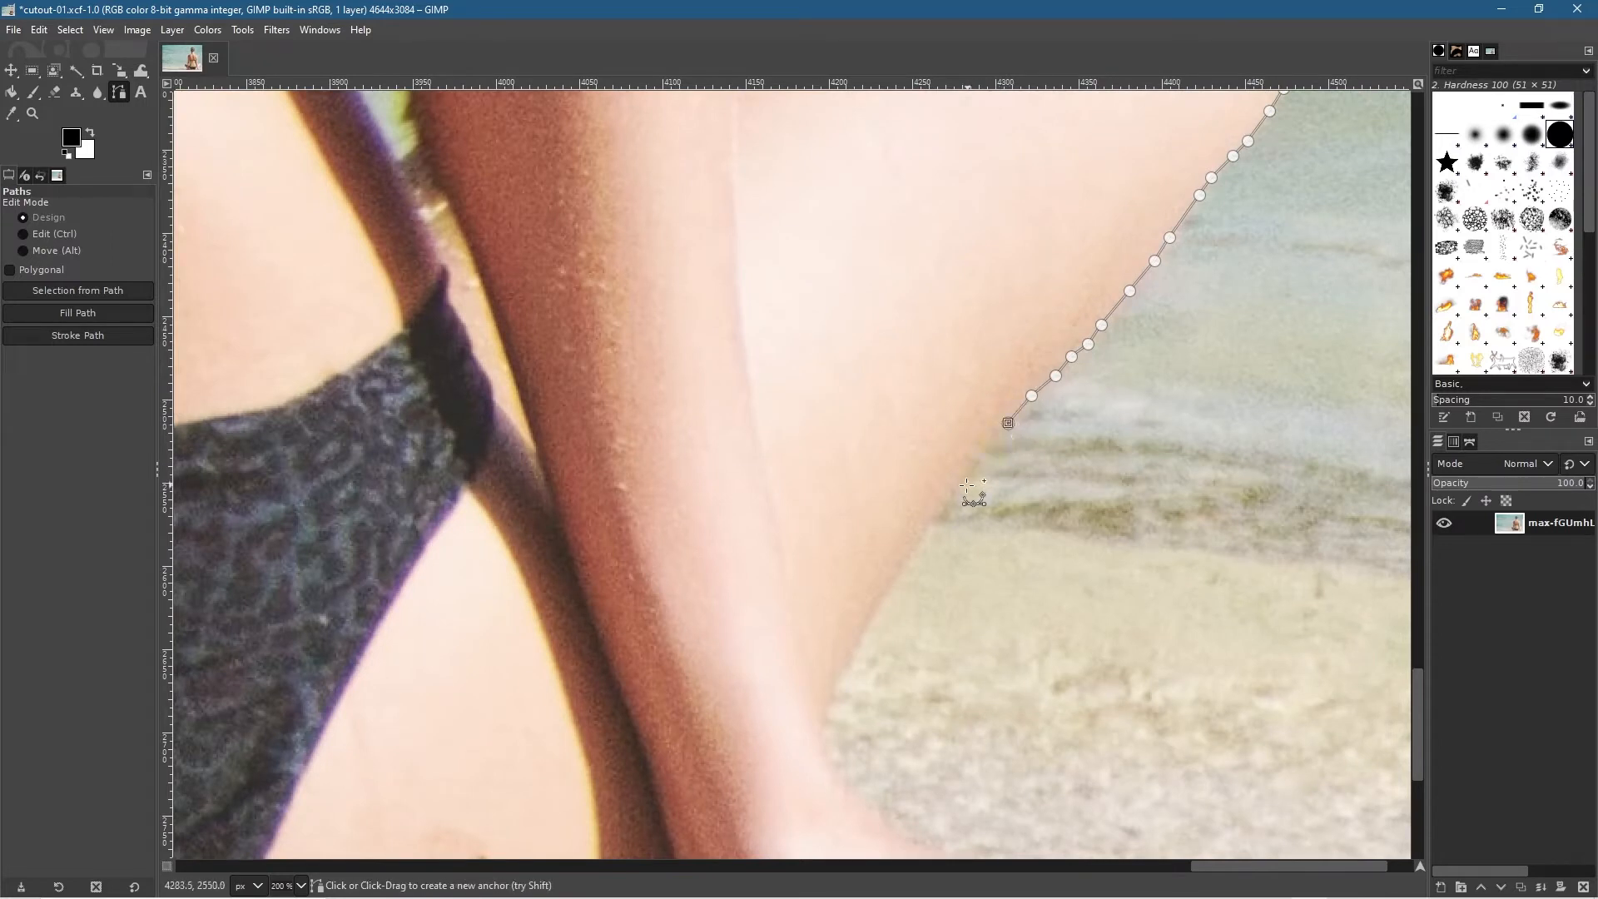
pyautogui.moveTo(869, 625); pyautogui.dragTo(859, 673)
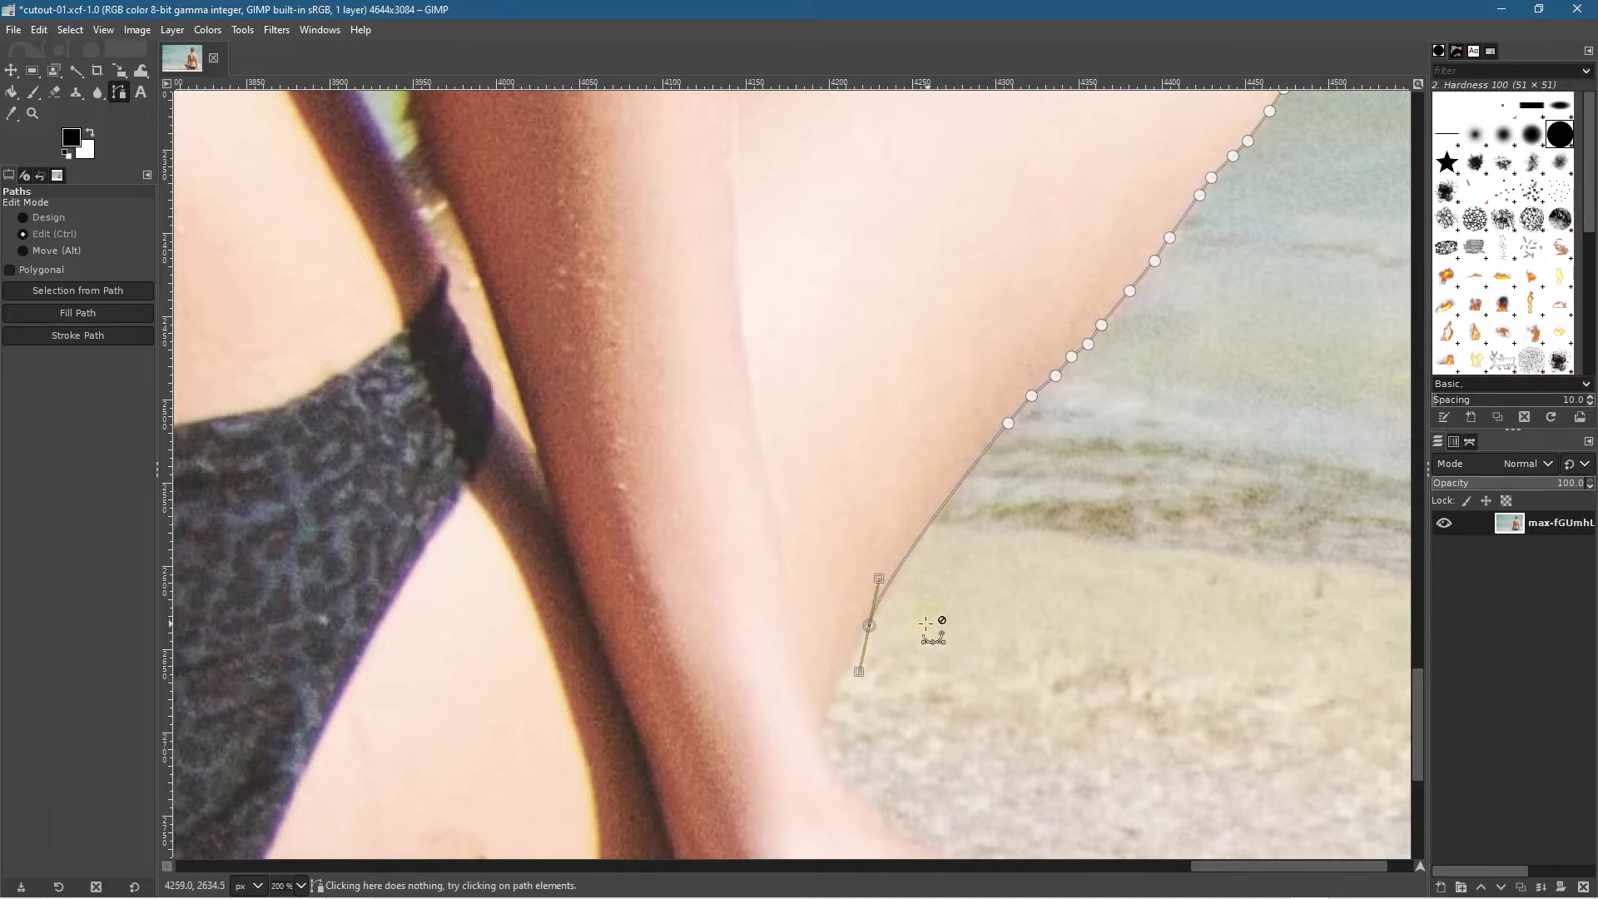
pyautogui.keyDown('ctrl'); pyautogui.scroll(3, 908, 641); pyautogui.keyUp('ctrl')
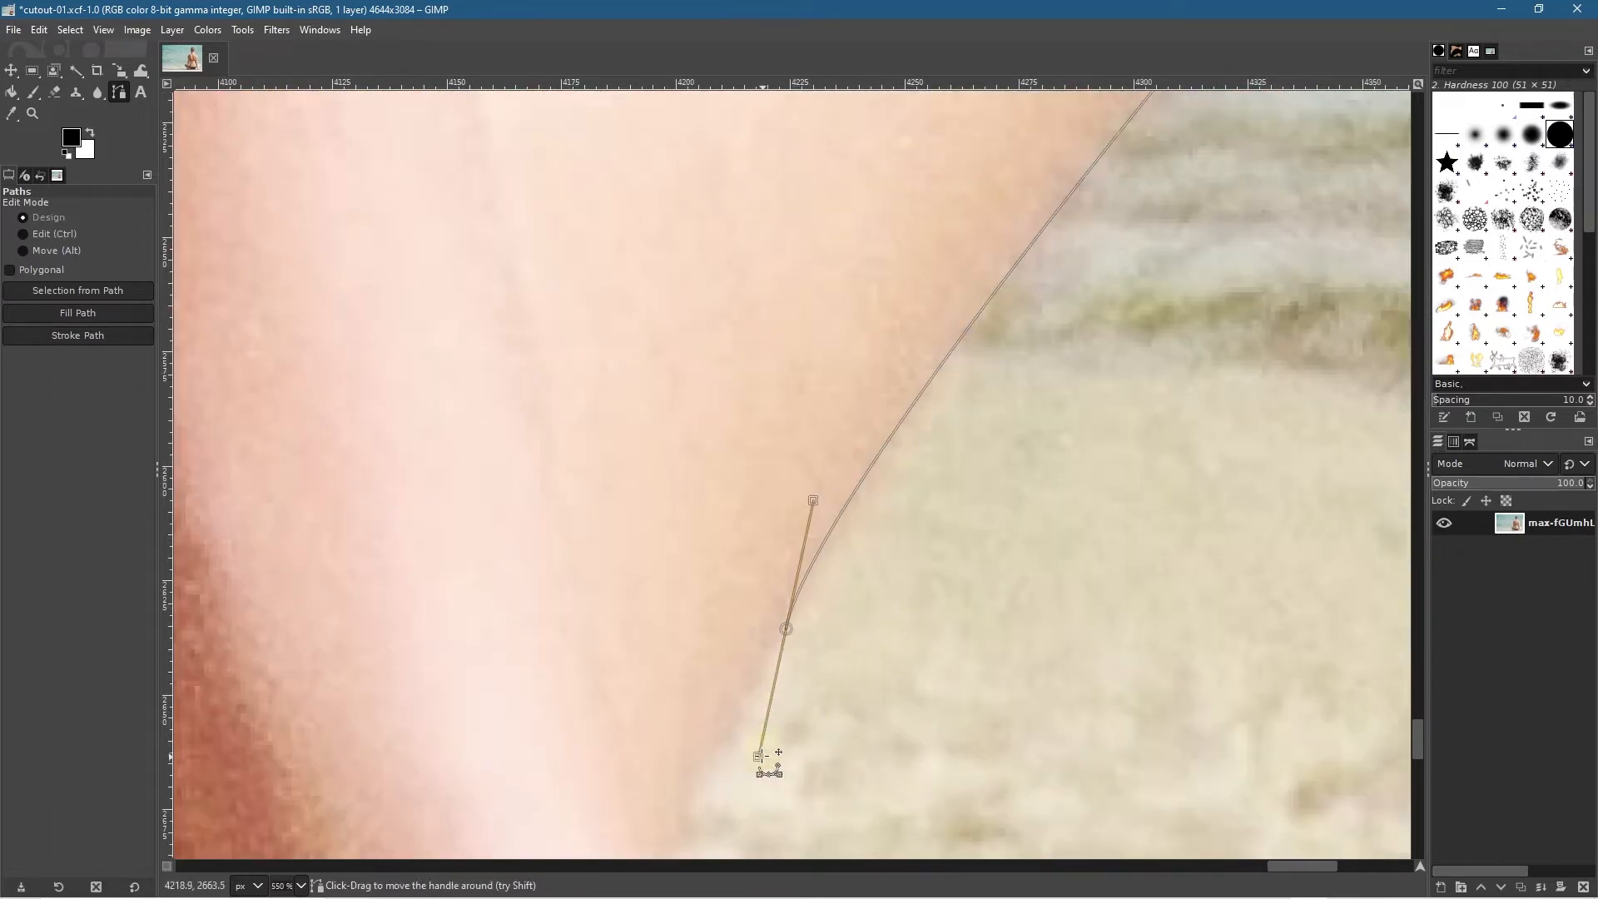
pyautogui.moveTo(758, 755); pyautogui.dragTo(775, 655)
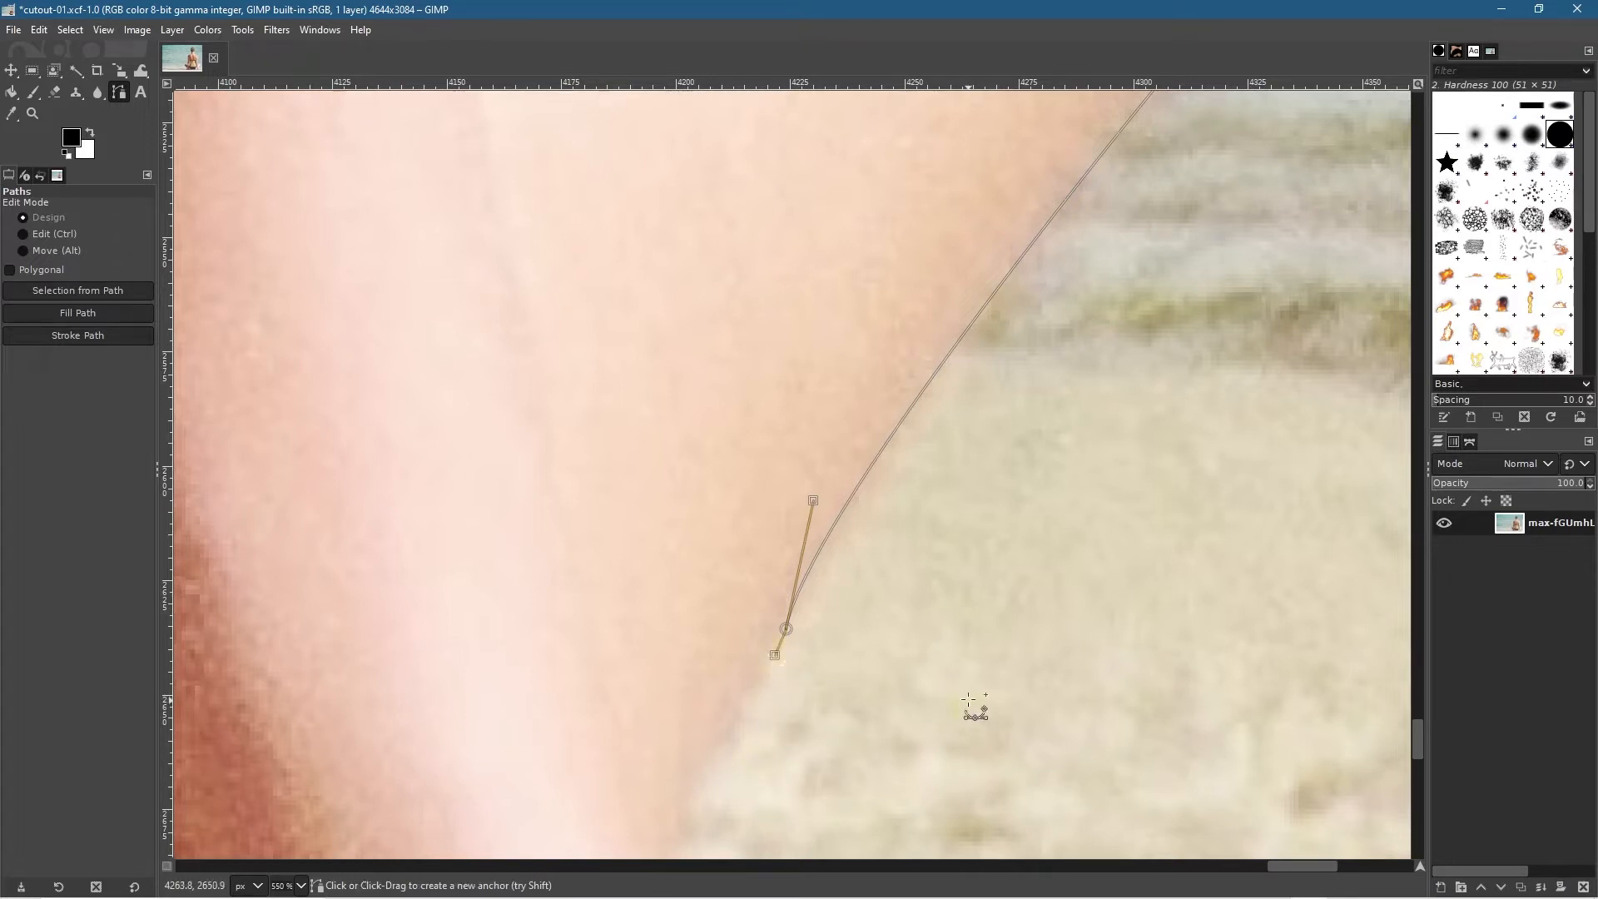
# Step: Trace the leg edge against the sand with four anchors, stopping just above the wrist
pyautogui.scroll(-3, 949, 678)
pyautogui.scroll(2, 890, 687)
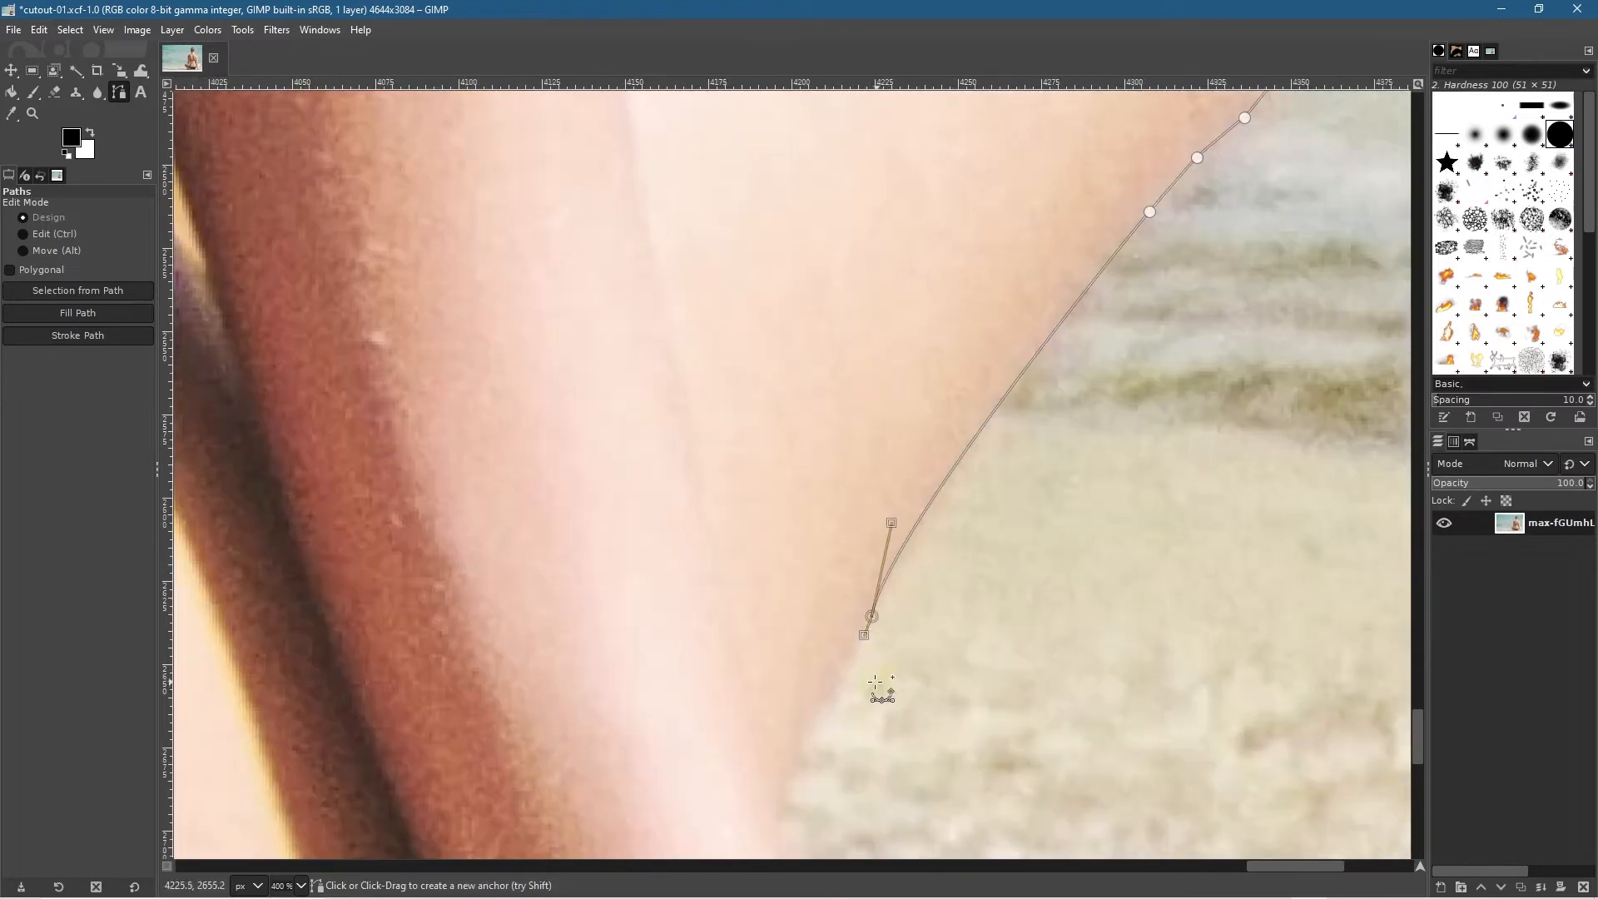
pyautogui.click(849, 663)
pyautogui.click(827, 702)
pyautogui.click(808, 730)
pyautogui.click(795, 763)
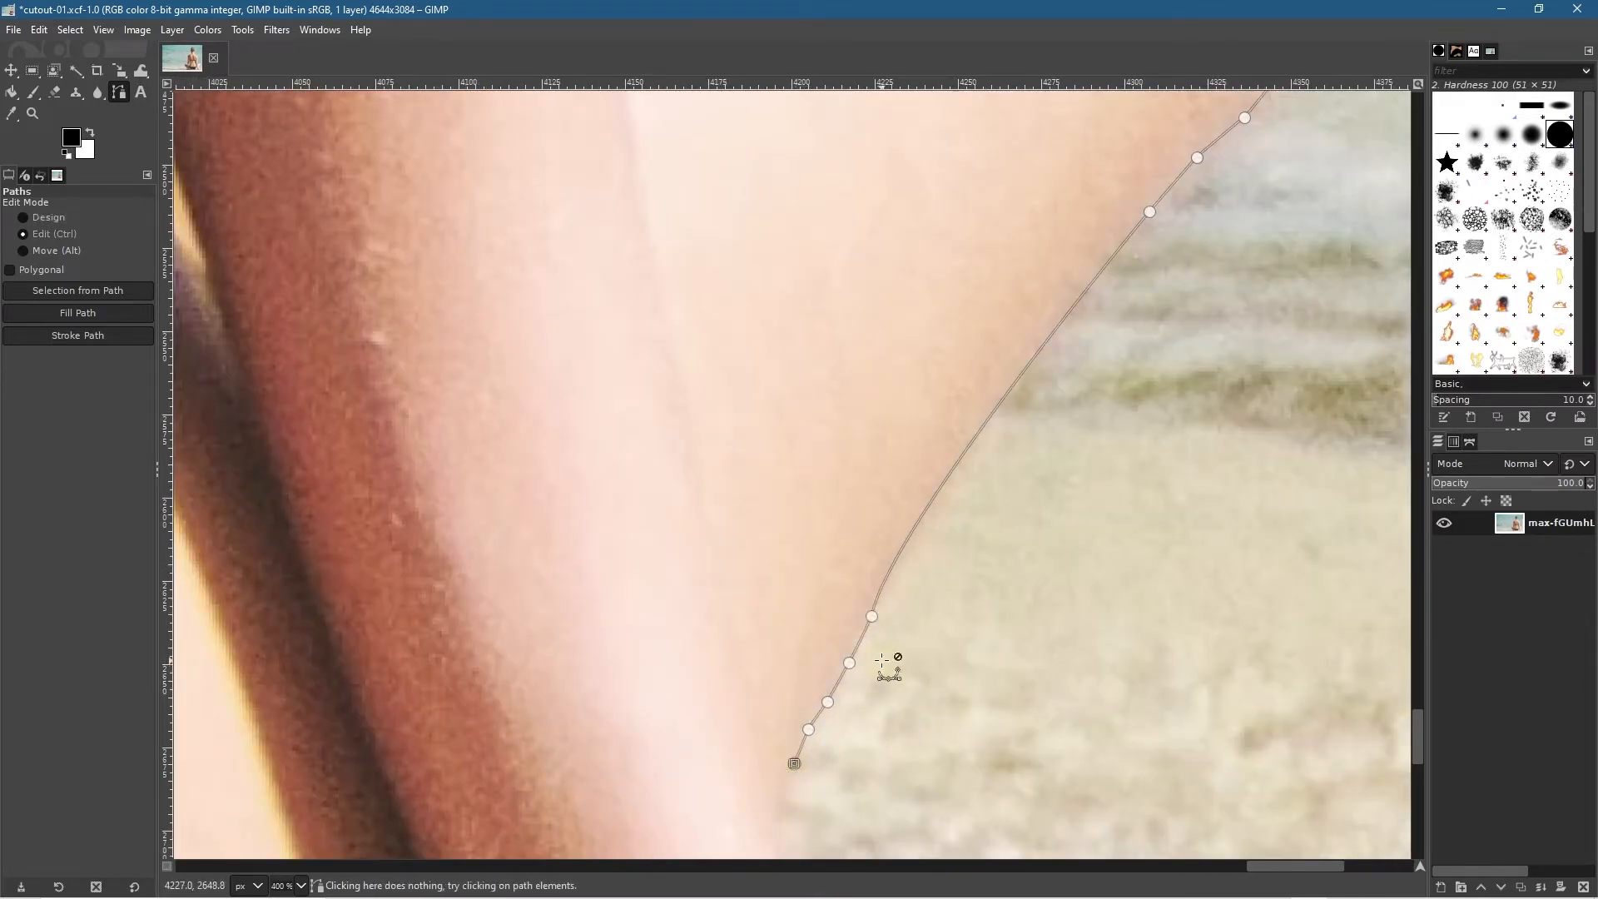
# Step: Round the hollow where the leg meets the wrist with one curved anchor and shorten its outgoing handle
pyautogui.scroll(-2, 889, 662)
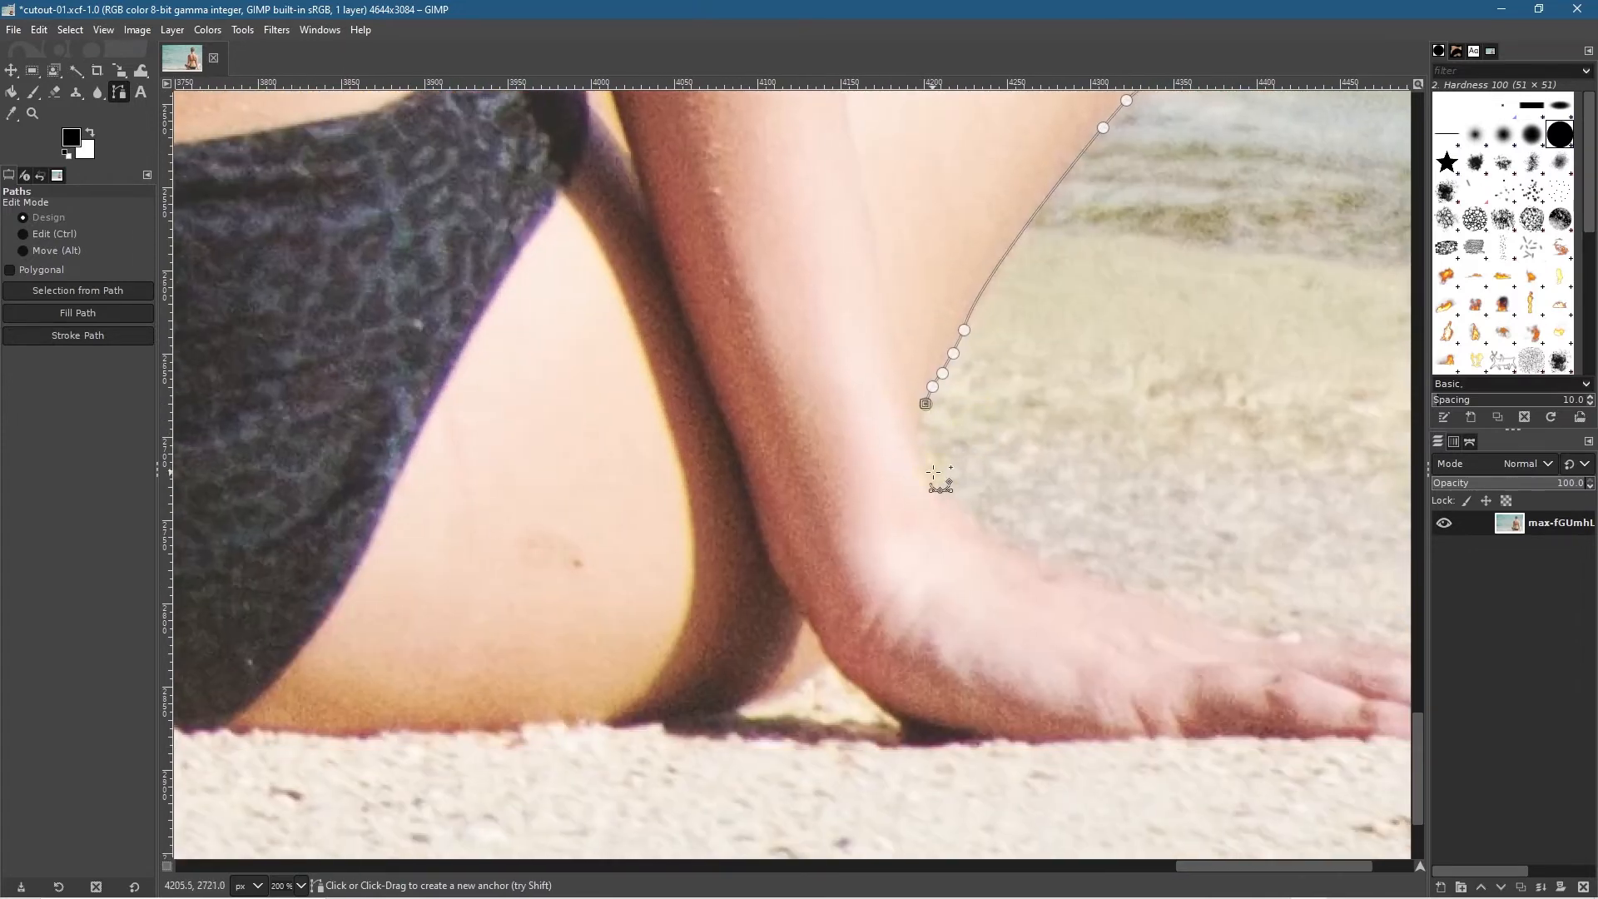
pyautogui.scroll(2, 933, 458)
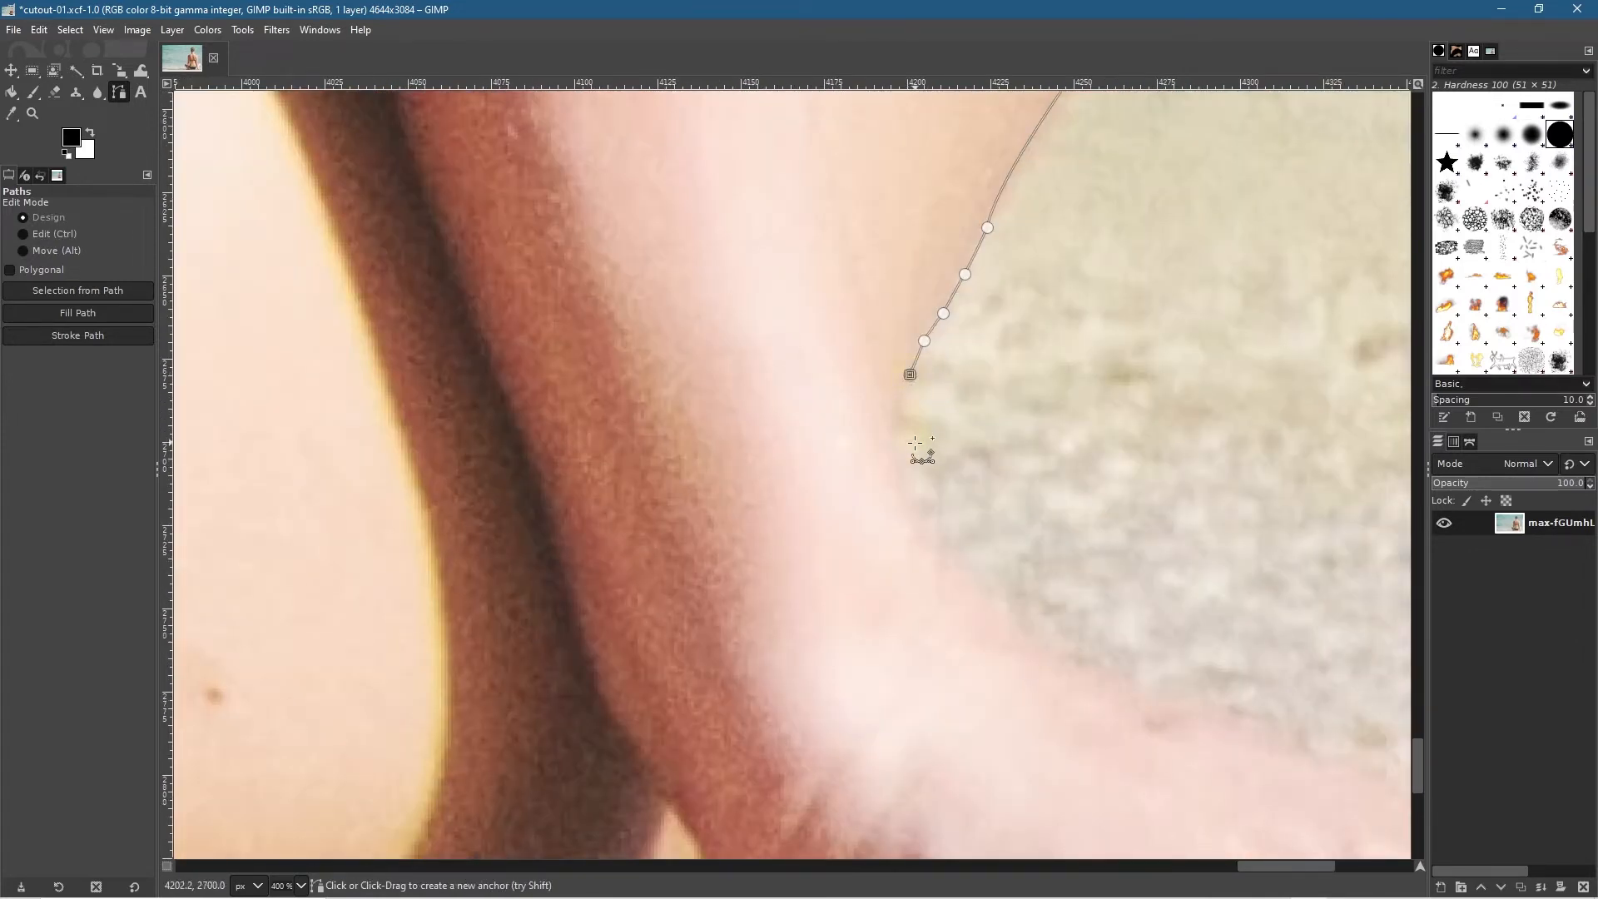
pyautogui.moveTo(917, 502); pyautogui.dragTo(961, 541)
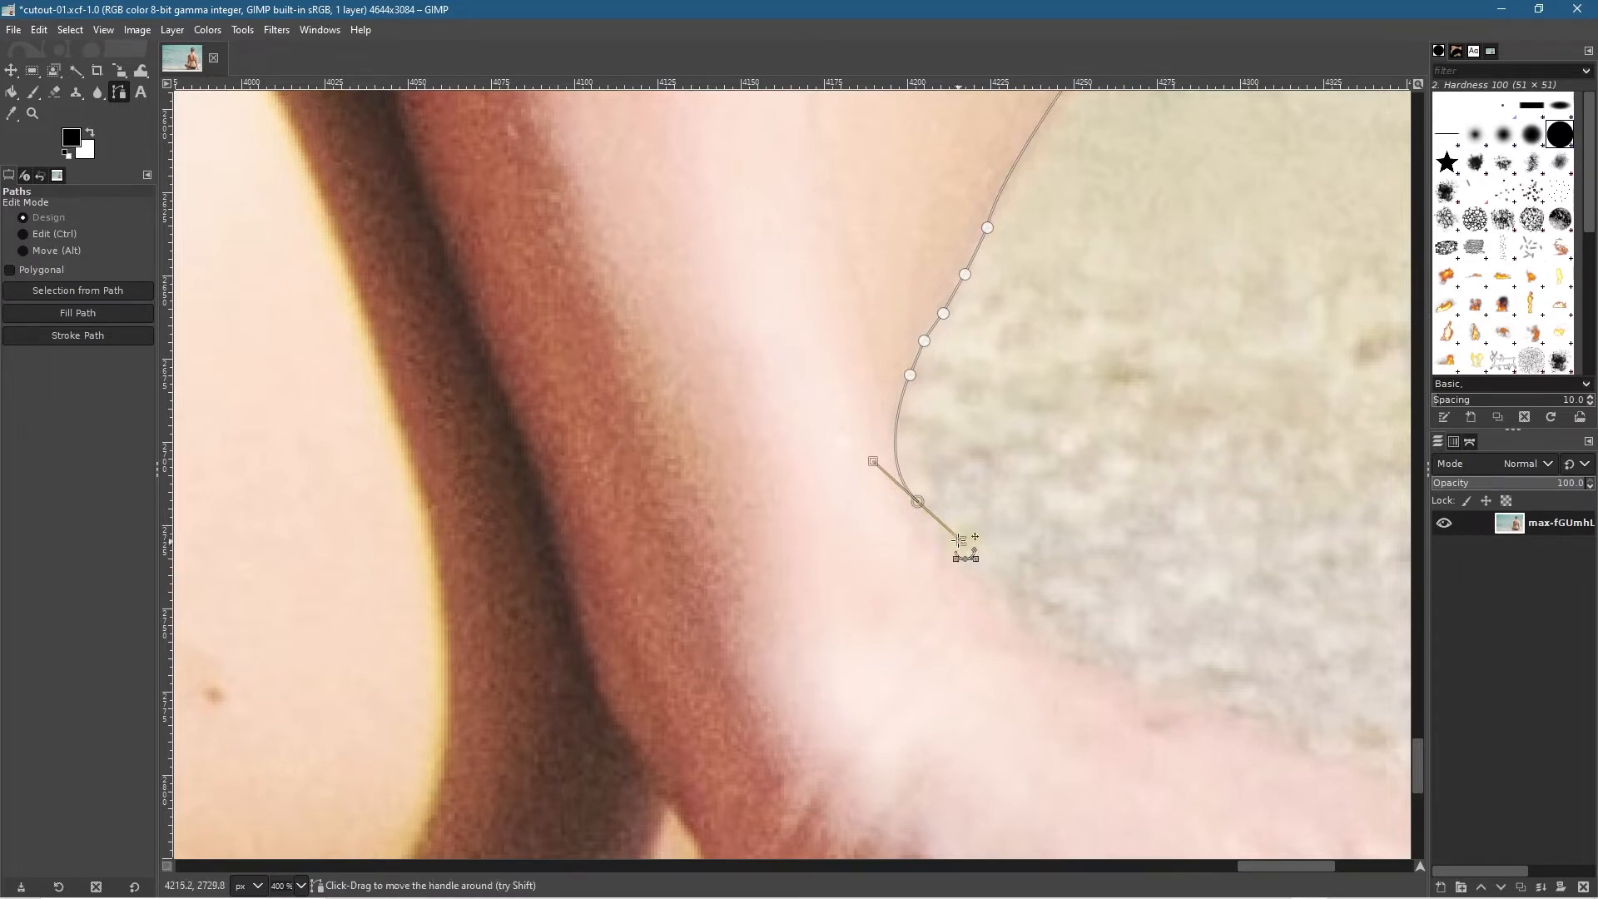
pyautogui.moveTo(961, 541); pyautogui.dragTo(929, 520)
# Step: Trace the upper edge of the wrist onto the back of the hand with nine anchors
pyautogui.click(949, 543)
pyautogui.click(969, 569)
pyautogui.click(994, 589)
pyautogui.click(1008, 604)
pyautogui.click(1031, 622)
pyautogui.click(1051, 640)
pyautogui.click(1063, 655)
pyautogui.click(1098, 668)
pyautogui.click(1127, 683)
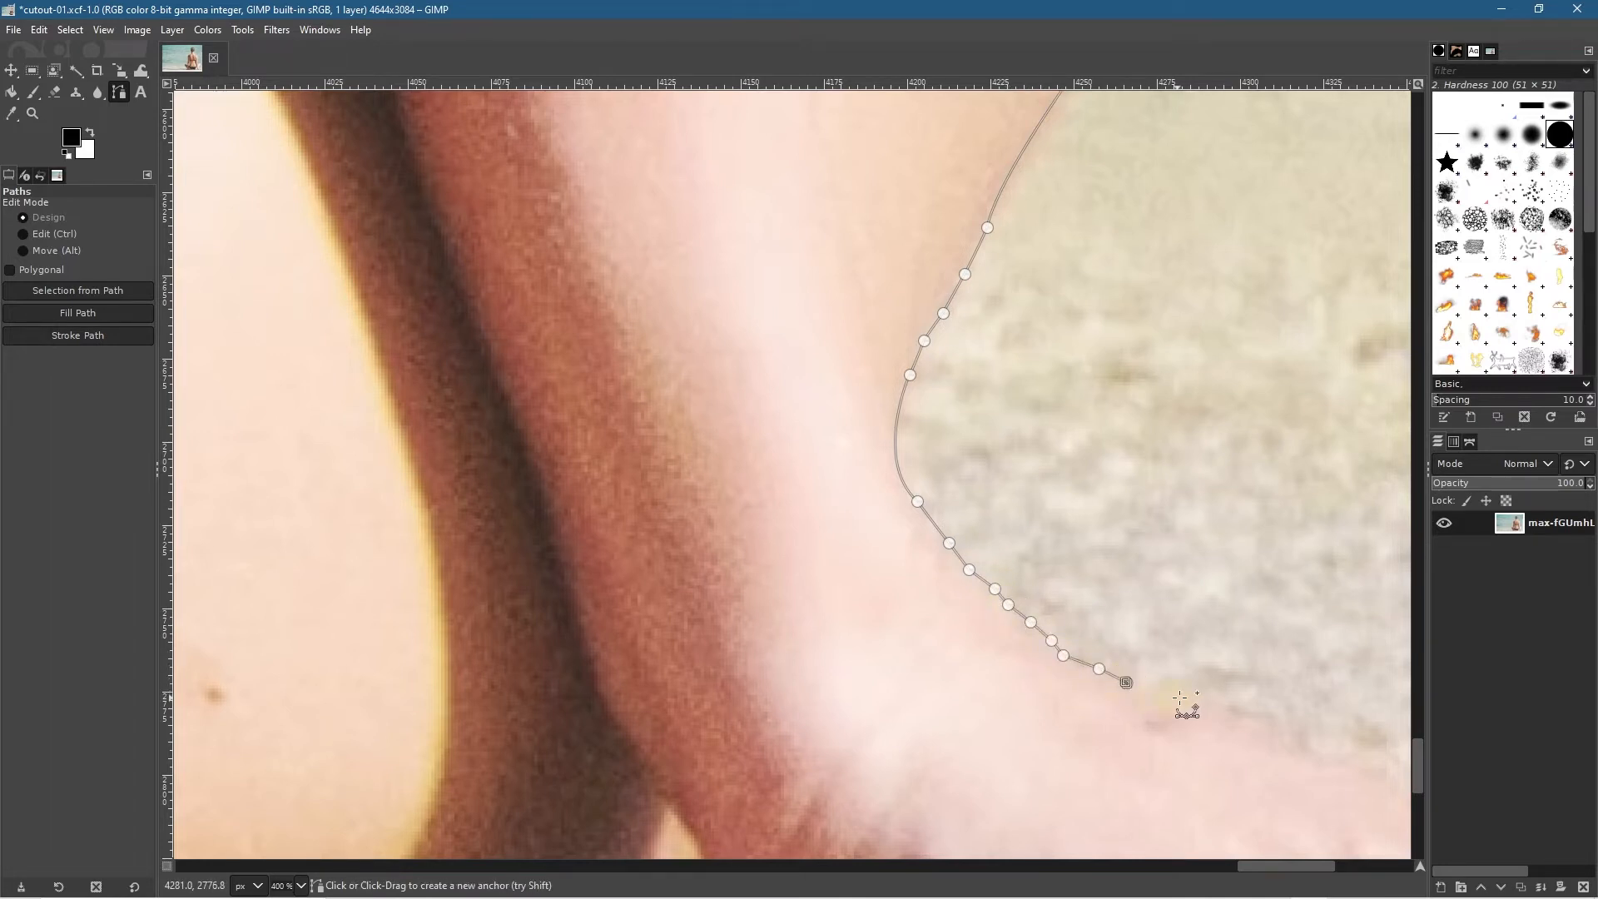
pyautogui.moveTo(1173, 678); pyautogui.dragTo(815, 455)
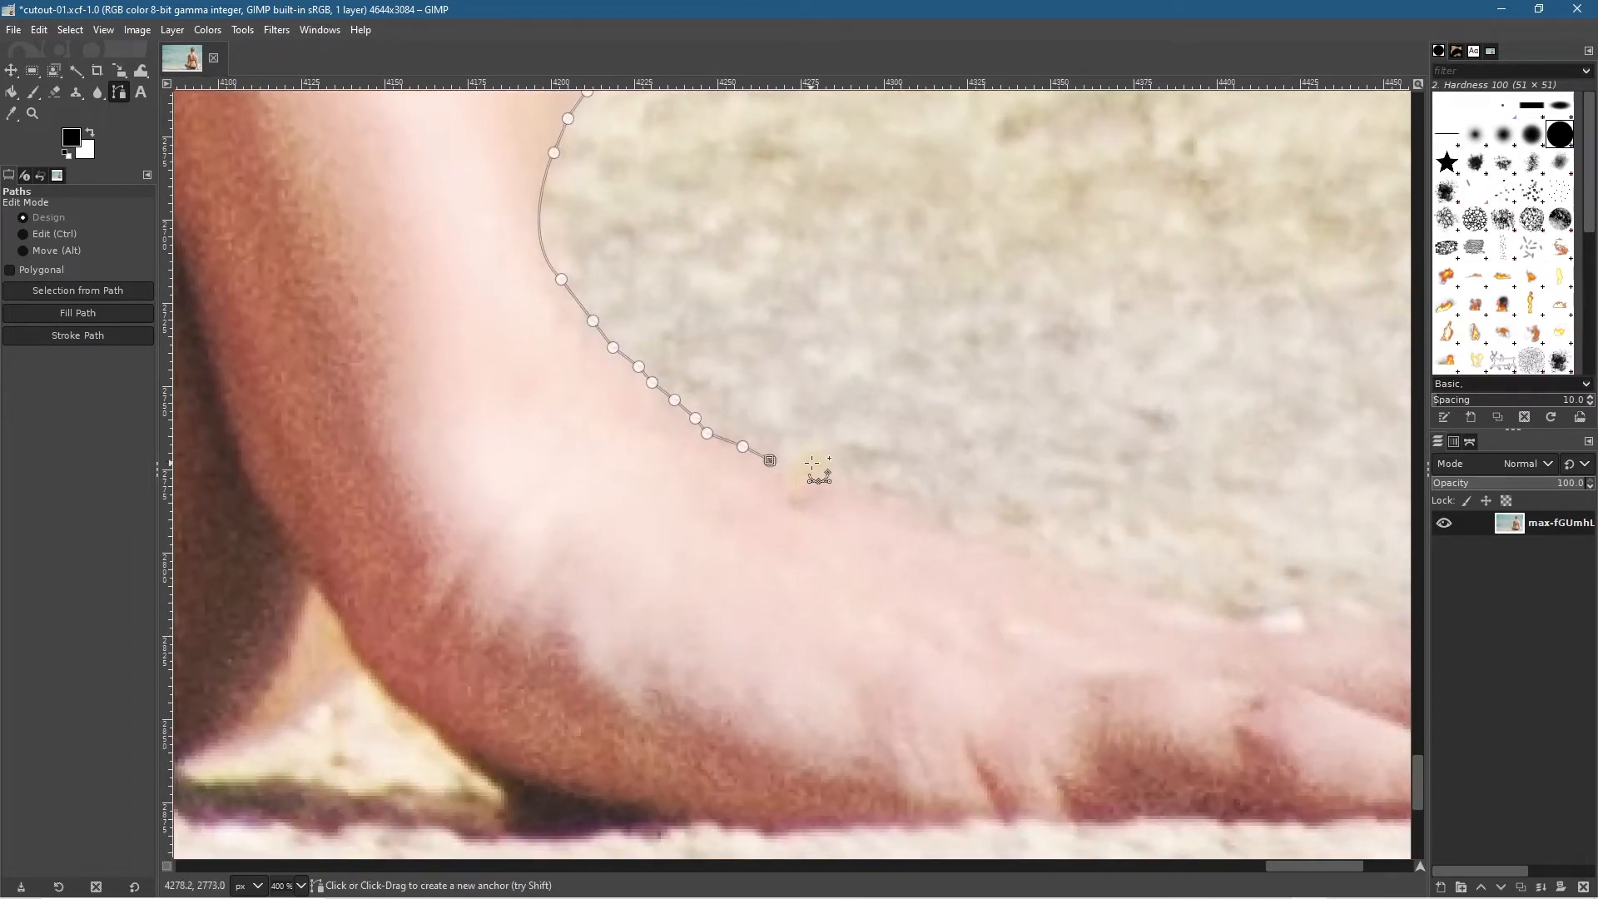
# Step: Continue the path along the back of the hand toward the knuckles, moving the first new anchor down onto the skin edge
pyautogui.click(811, 463)
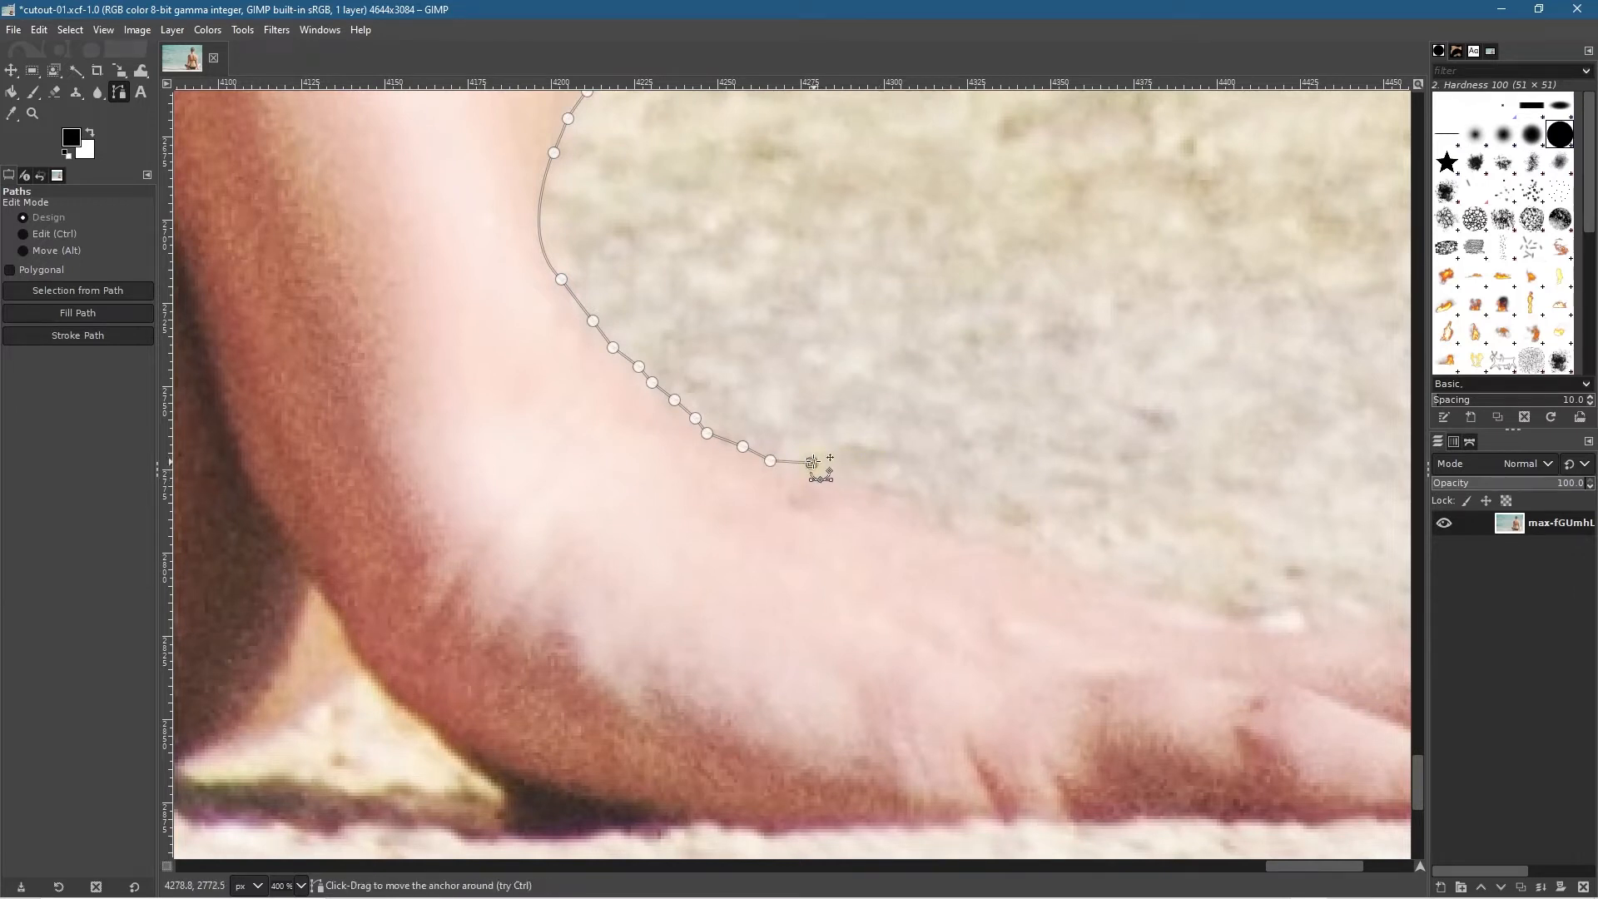
pyautogui.moveTo(812, 467); pyautogui.dragTo(813, 473)
pyautogui.click(843, 482)
pyautogui.click(874, 490)
pyautogui.click(924, 494)
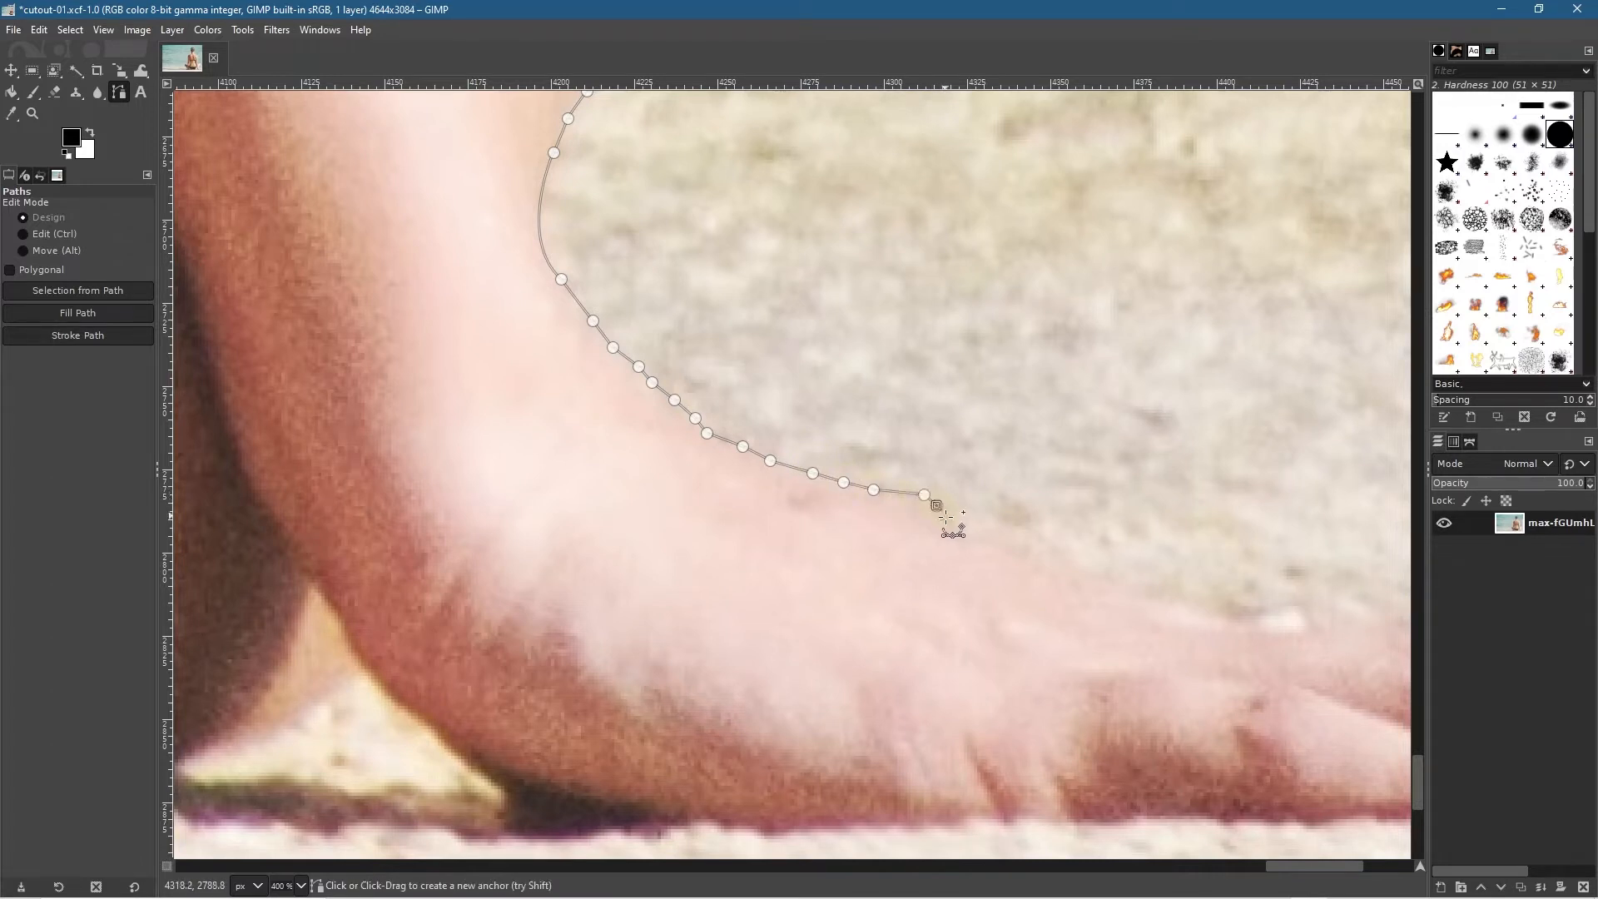
# Step: Trace the downward slope over the knuckles with closely spaced anchors, moving one anchor down to meet the skin edge
pyautogui.click(973, 522)
pyautogui.click(998, 523)
pyautogui.click(1015, 532)
pyautogui.click(1065, 555)
pyautogui.click(1134, 578)
pyautogui.moveTo(1136, 579); pyautogui.dragTo(1139, 587)
pyautogui.click(1172, 592)
pyautogui.click(1211, 601)
pyautogui.click(1243, 607)
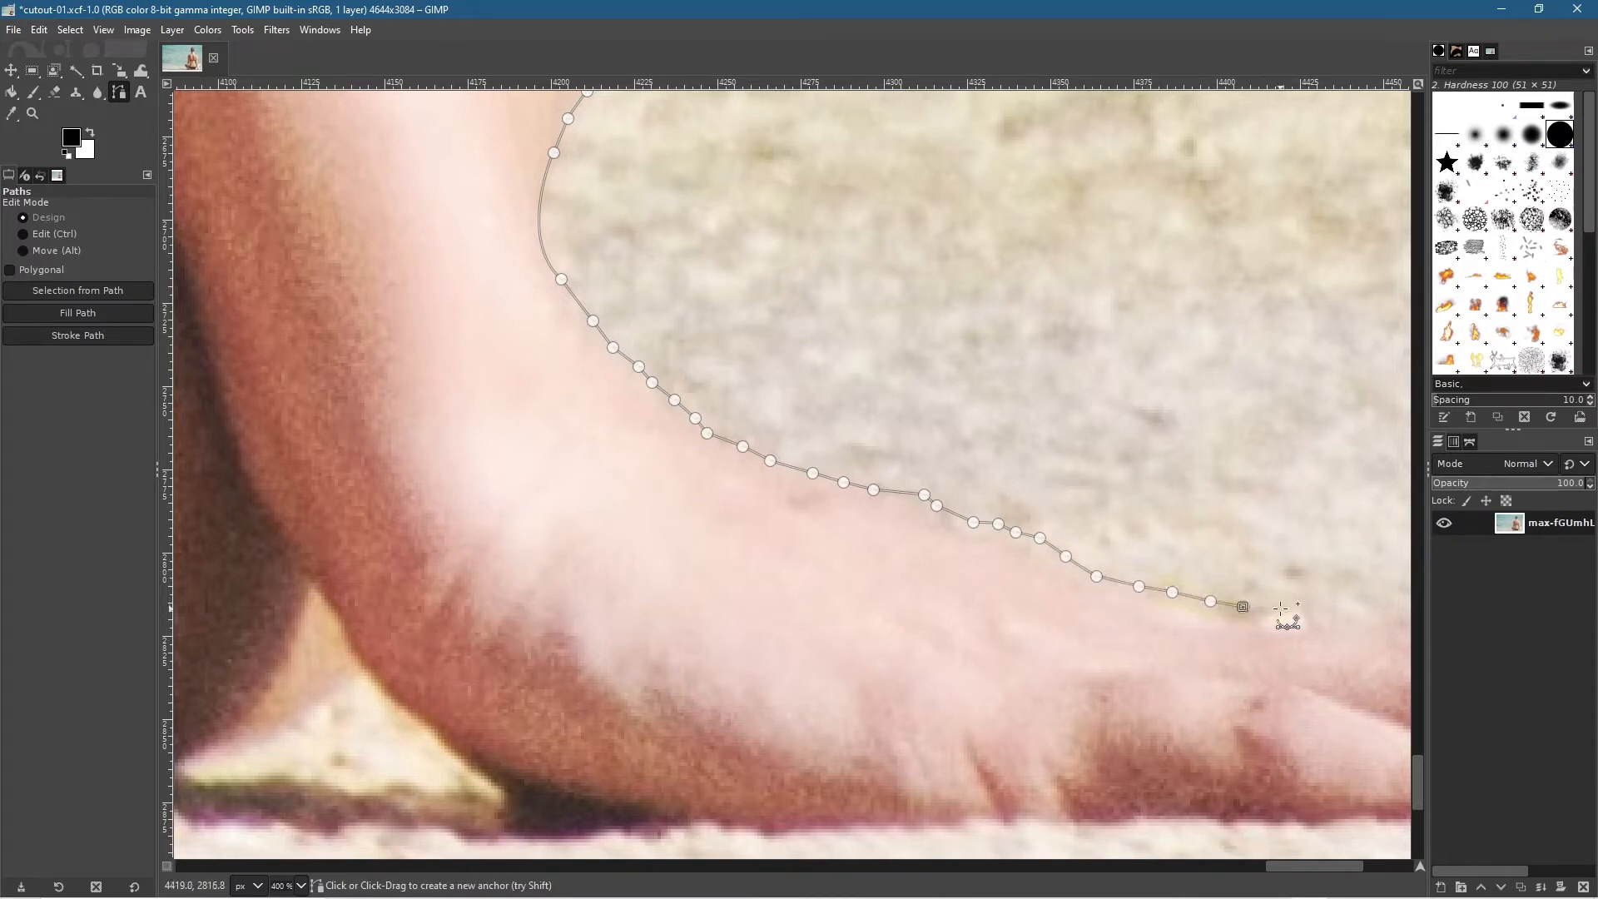
# Step: Add anchors over the small bright bump beyond the knuckles and undo the final one
pyautogui.click(1285, 601)
pyautogui.moveTo(1309, 598); pyautogui.dragTo(983, 554)
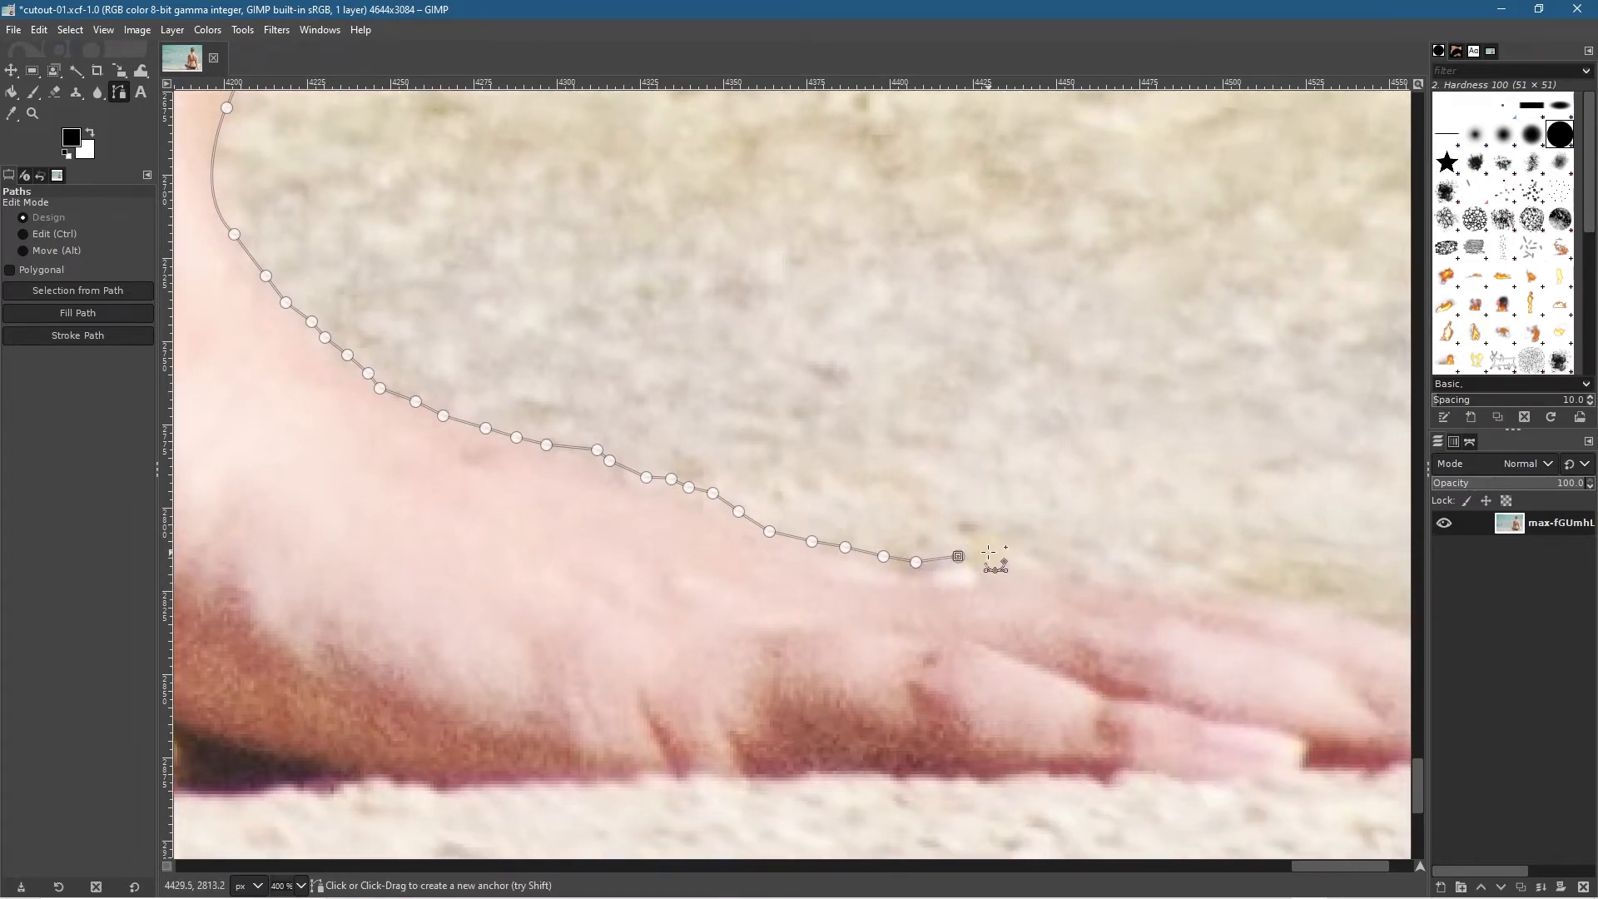
pyautogui.click(972, 552)
pyautogui.click(1004, 554)
pyautogui.scroll(-2, 988, 540)
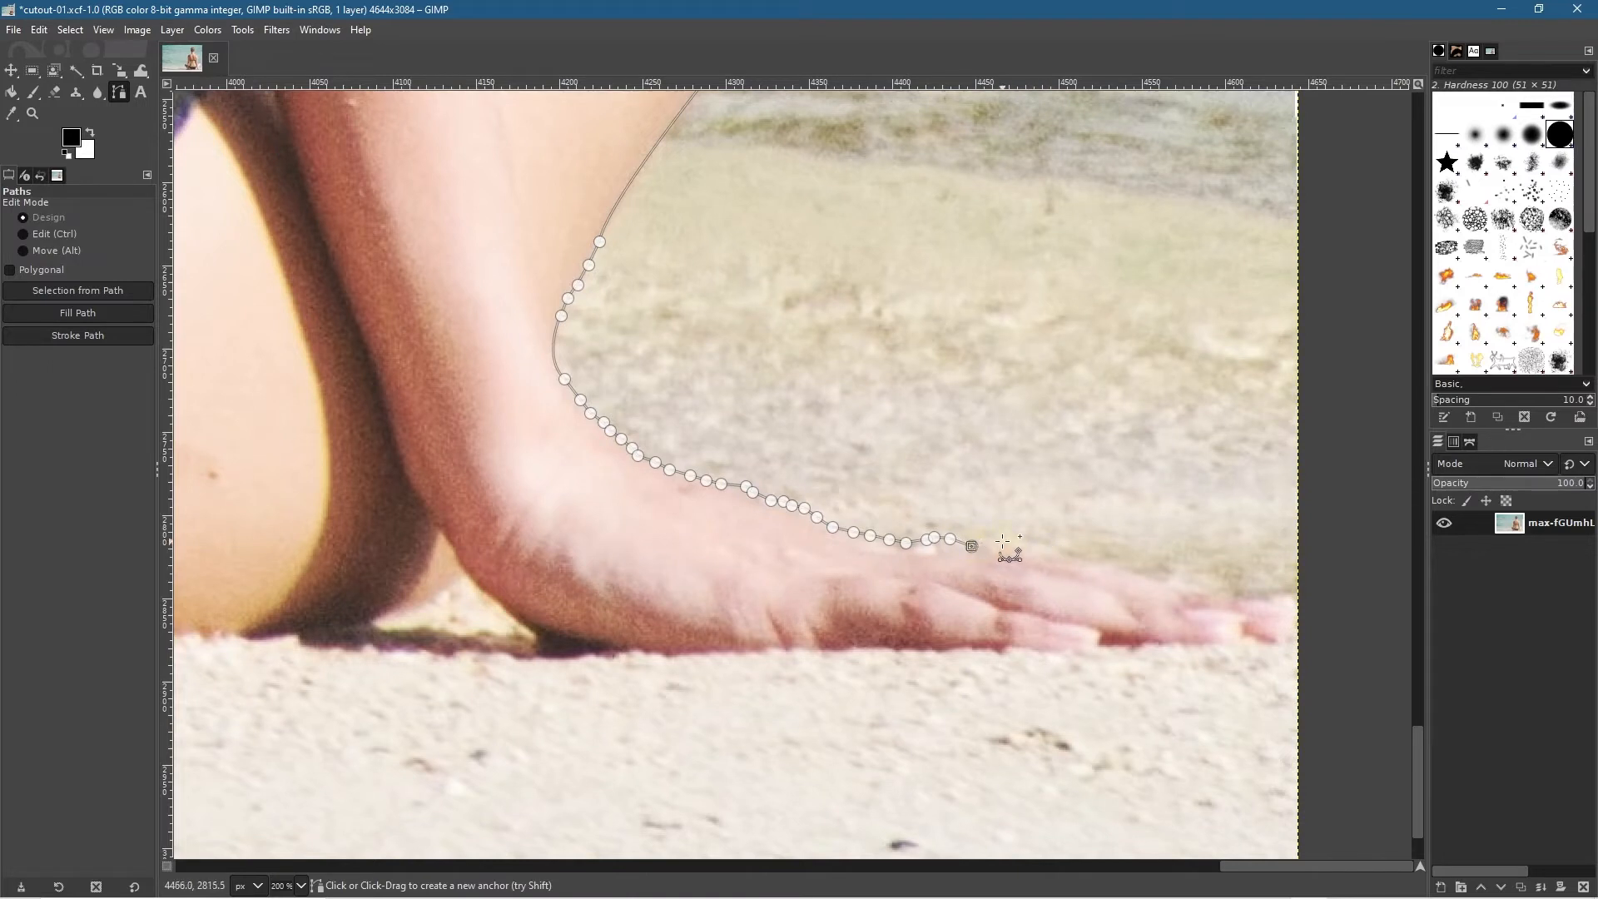
pyautogui.scroll(1, 1088, 600)
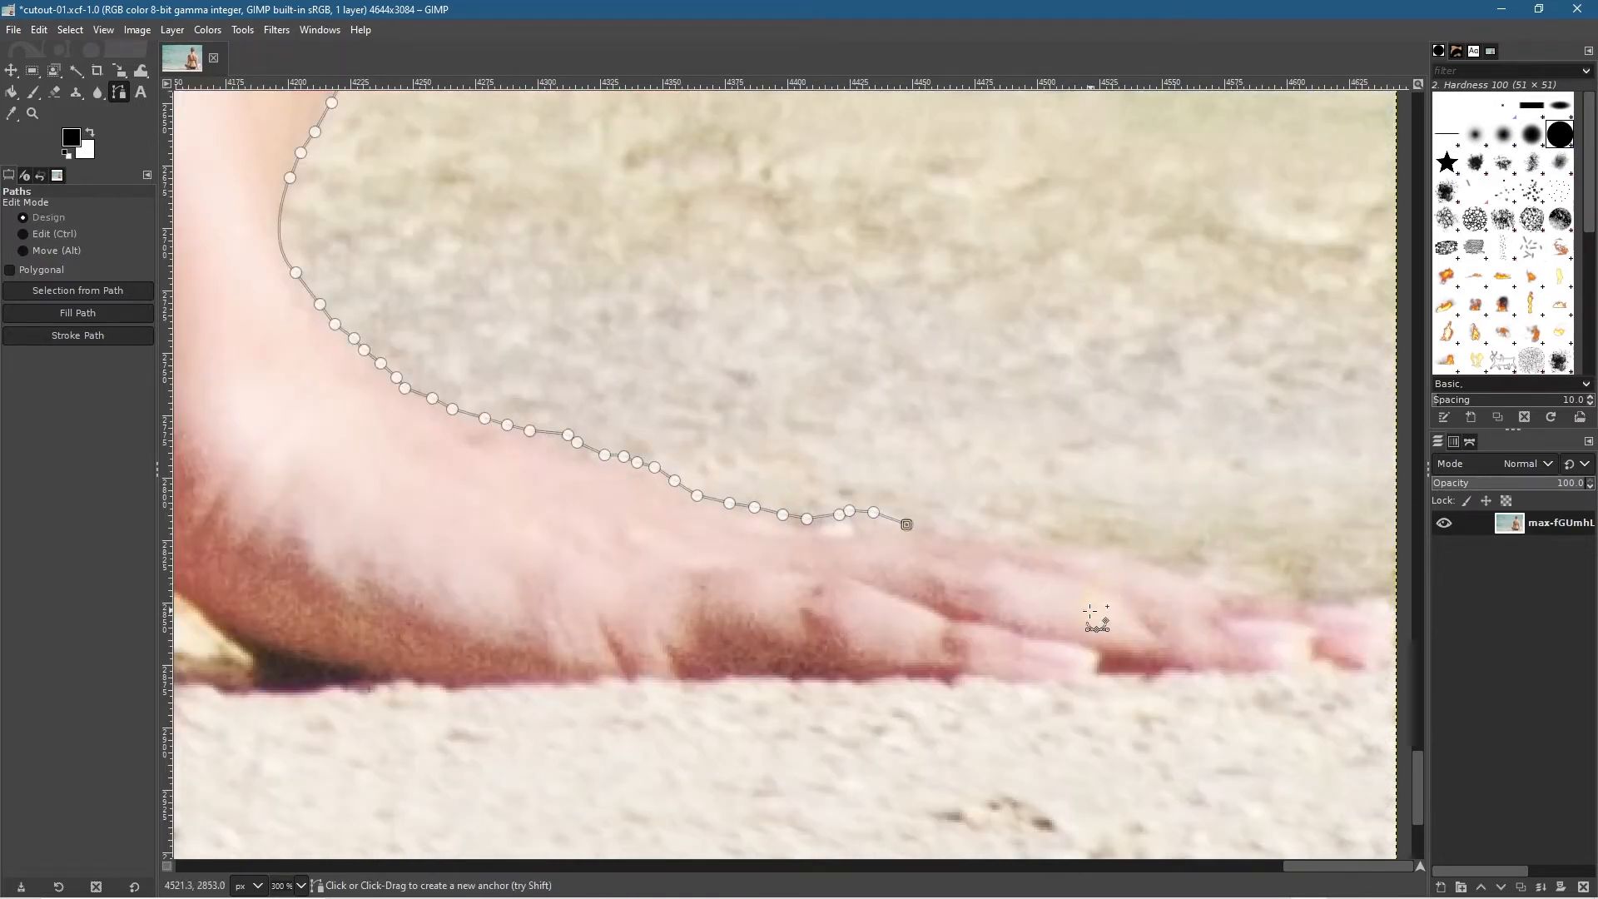
pyautogui.hotkey('ctrl', 'z')
# Step: Trace the upper edge of the hand from the bright bump onto the fingers with six anchors
pyautogui.click(889, 515)
pyautogui.click(920, 517)
pyautogui.click(947, 516)
pyautogui.click(971, 523)
pyautogui.click(1009, 529)
pyautogui.click(1032, 538)
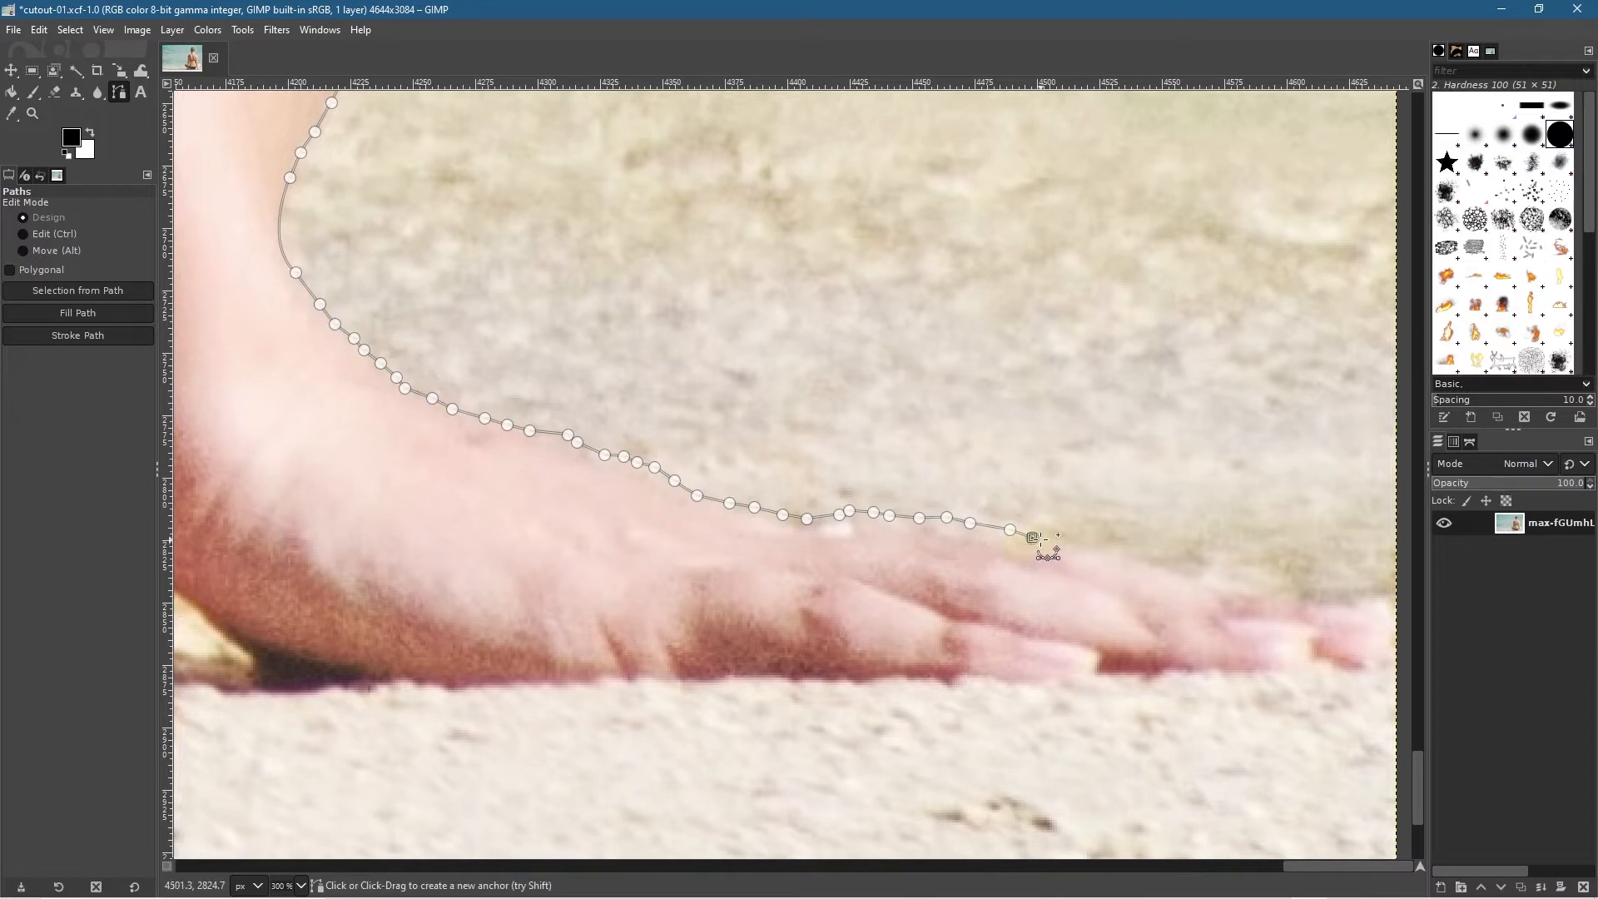
# Step: Follow the upper edge of the fingers with anchors as far as the outermost finger's nail
pyautogui.click(1048, 540)
pyautogui.click(1084, 551)
pyautogui.click(1138, 563)
pyautogui.click(1161, 568)
pyautogui.click(1181, 576)
pyautogui.click(1230, 590)
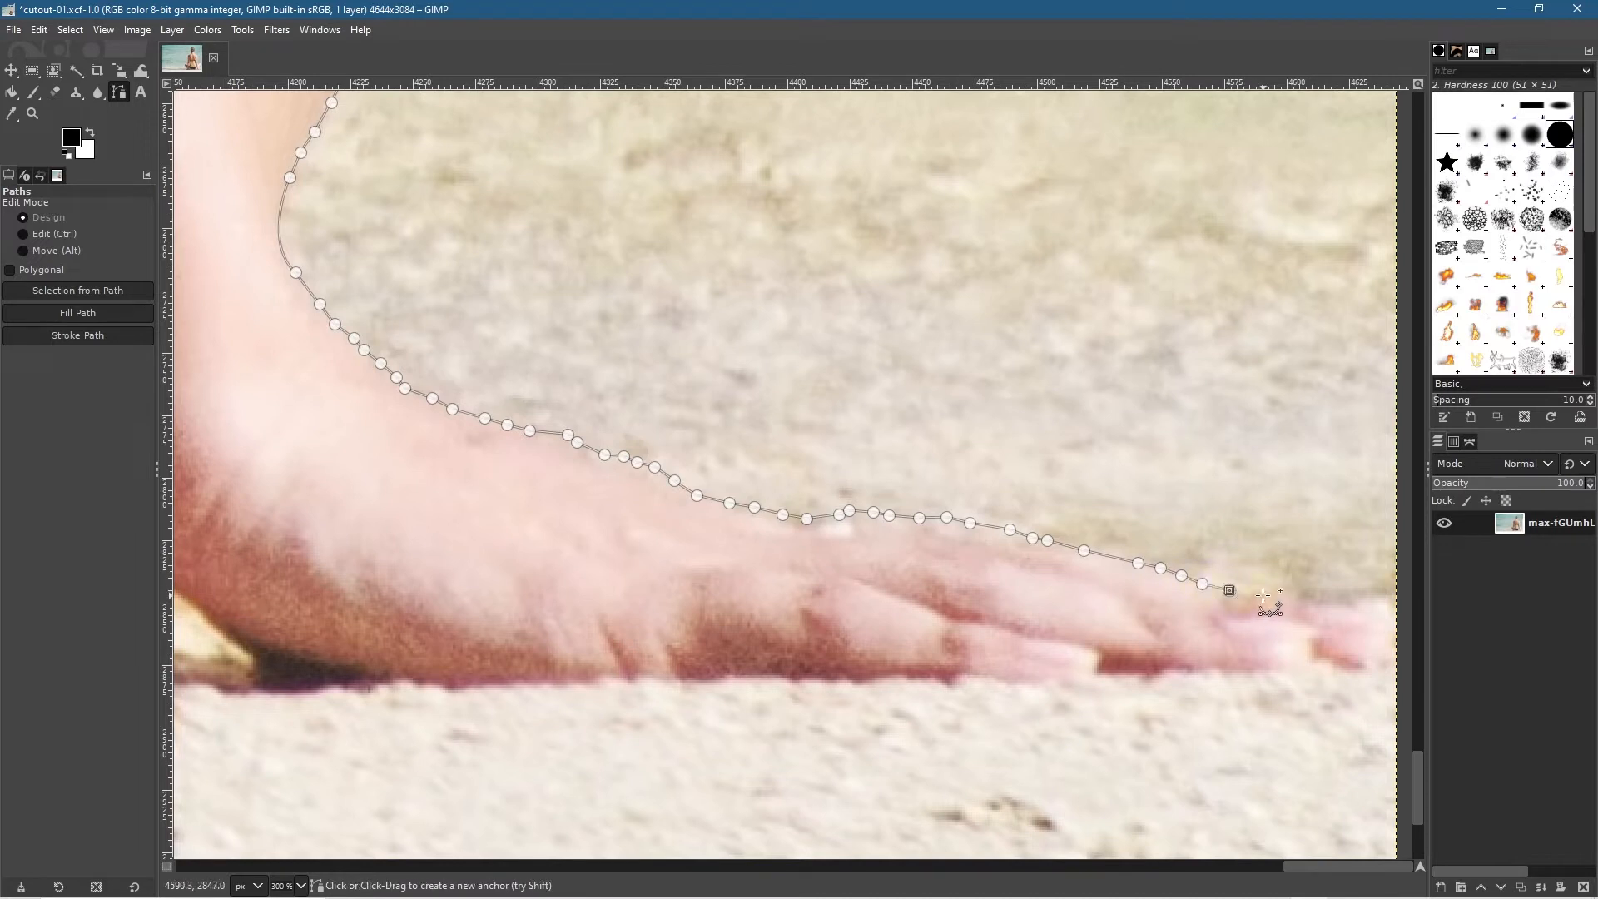
pyautogui.click(1259, 594)
pyautogui.click(1319, 606)
# Step: Round the outermost fingertip beside the image border with seven anchors, ending on its underside
pyautogui.moveTo(1262, 610); pyautogui.dragTo(1047, 564)
pyautogui.click(1135, 562)
pyautogui.click(1157, 563)
pyautogui.click(1171, 569)
pyautogui.click(1175, 584)
pyautogui.click(1179, 598)
pyautogui.click(1174, 612)
pyautogui.click(1162, 622)
# Step: Trace back beneath the outermost finger, around the notch beside the neighbouring nail, and along that finger's lower edge on the sand
pyautogui.click(1135, 614)
pyautogui.click(1113, 607)
pyautogui.click(1096, 605)
pyautogui.click(1096, 615)
pyautogui.click(1081, 622)
pyautogui.click(1042, 622)
pyautogui.click(1001, 626)
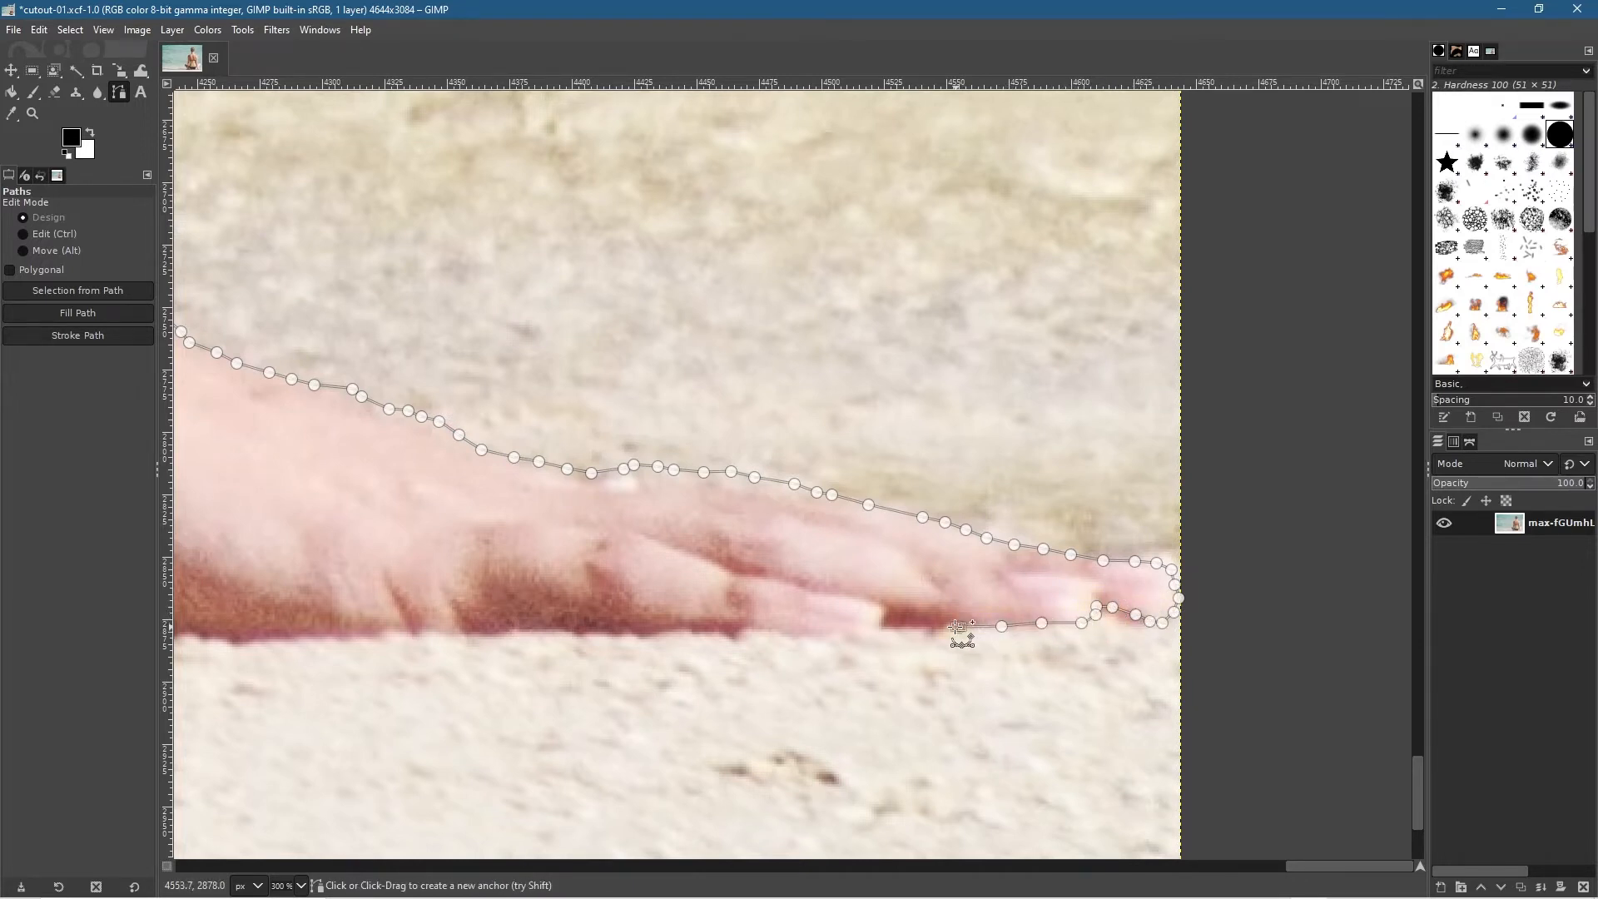
# Step: Review the traced lower body, view beach-1751455_1920.jpg from the project folder in Photos, and return to GIMP
pyautogui.moveTo(733, 706); pyautogui.dragTo(1080, 518)
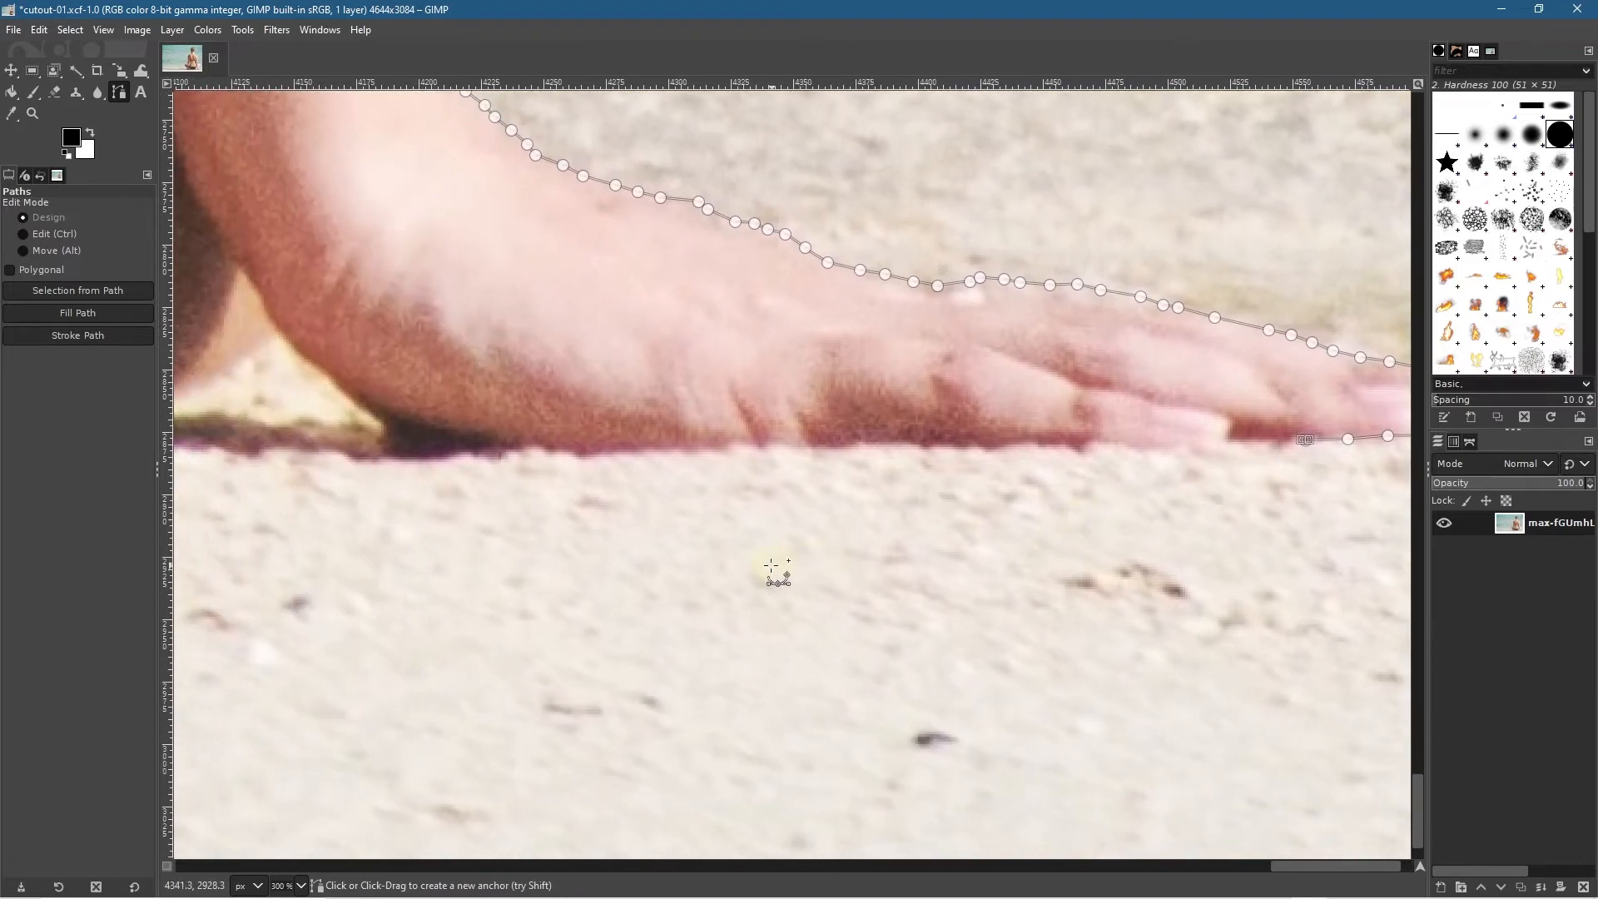
pyautogui.scroll(-4, 772, 567)
pyautogui.hscroll(-5, 749, 574)
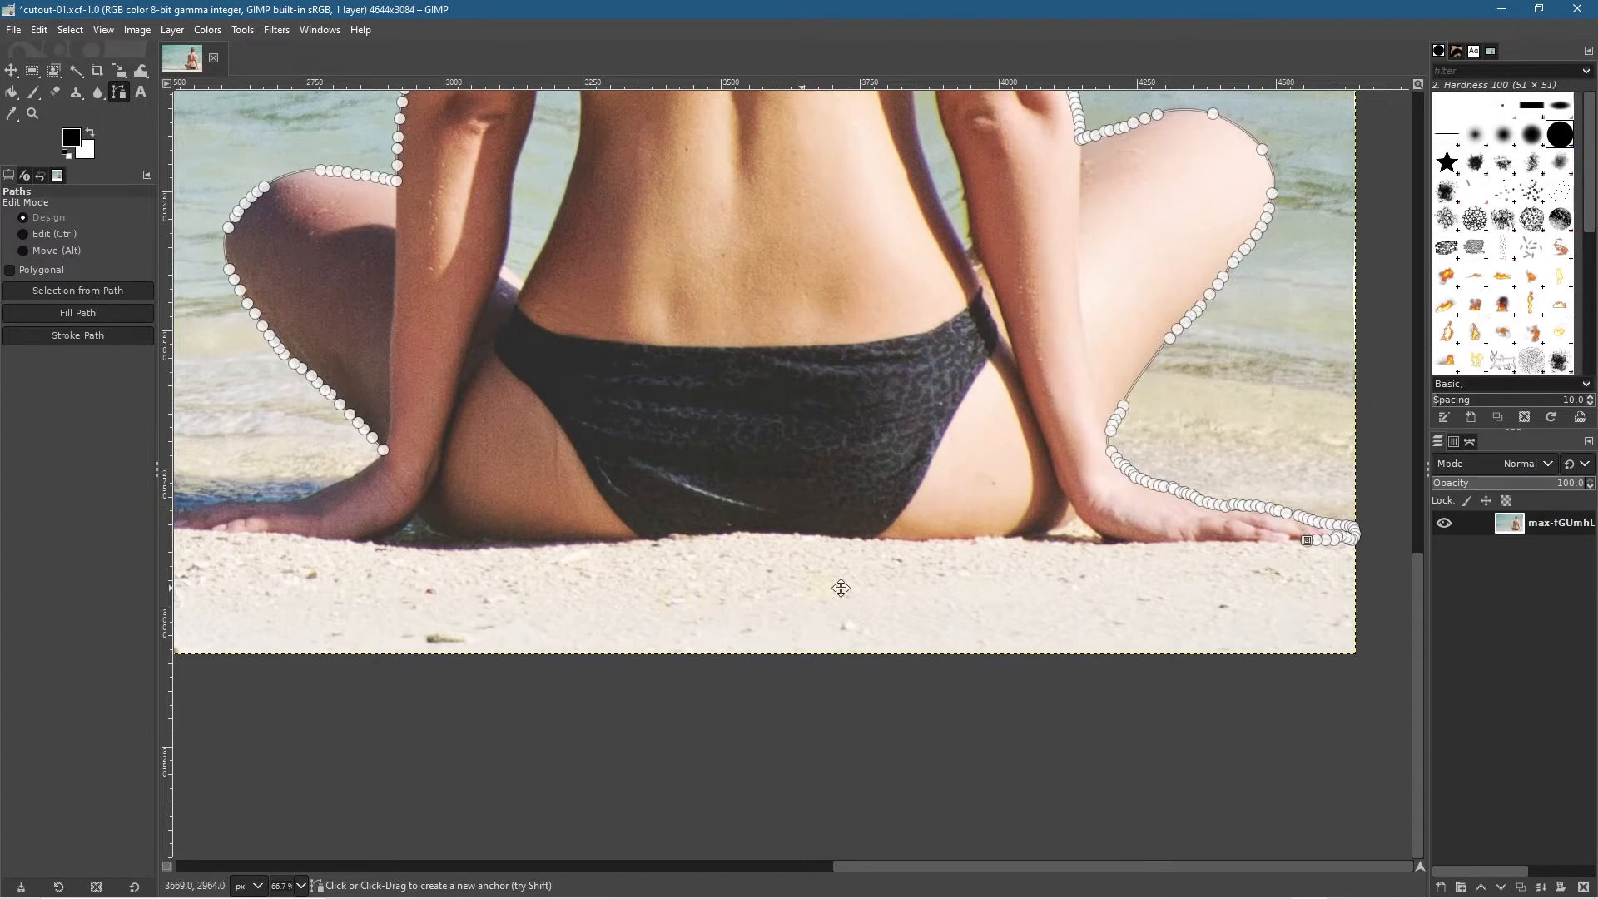
pyautogui.hscroll(-3, 854, 574)
pyautogui.scroll(-2, 816, 483)
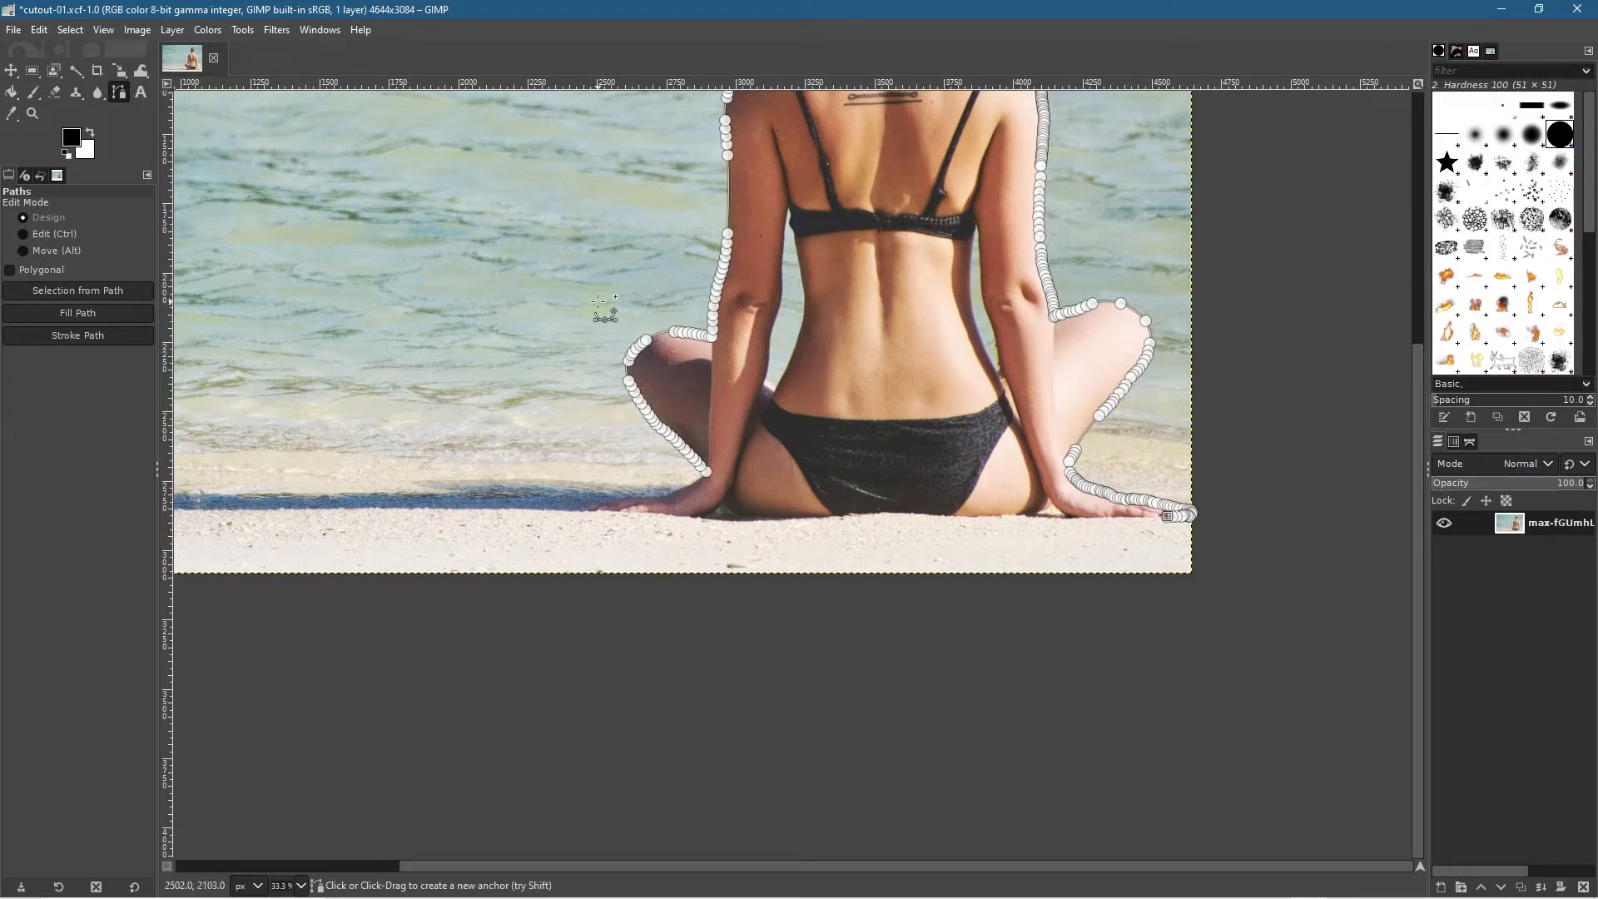
pyautogui.hotkey('alt', 'Tab')
pyautogui.click(1124, 285)
pyautogui.doubleClick(1124, 284)
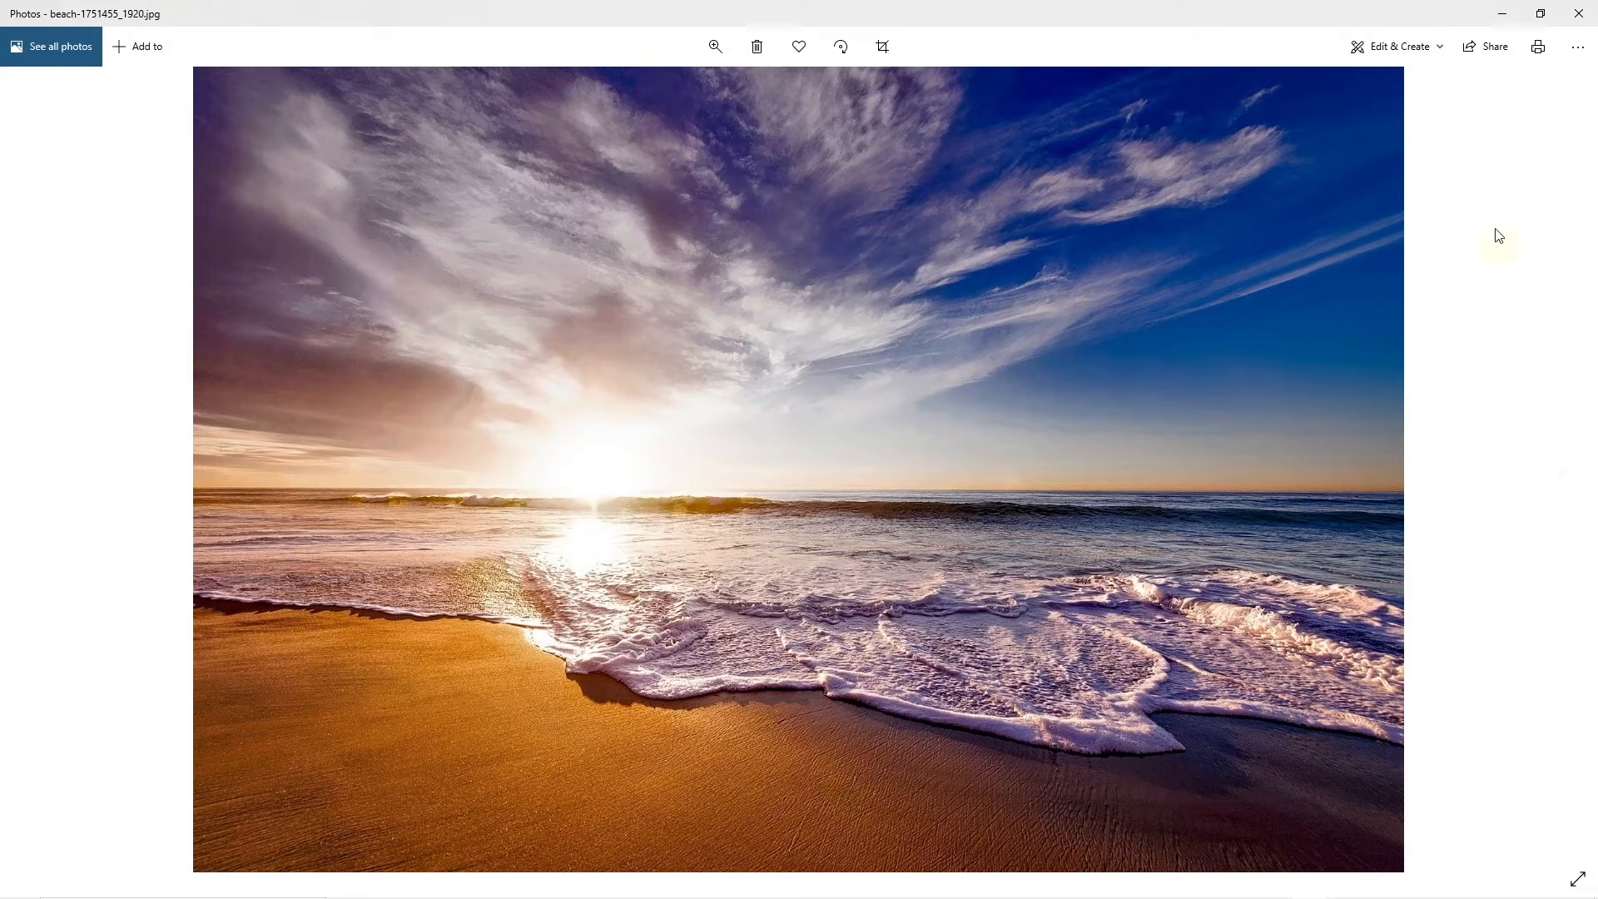
pyautogui.click(1503, 13)
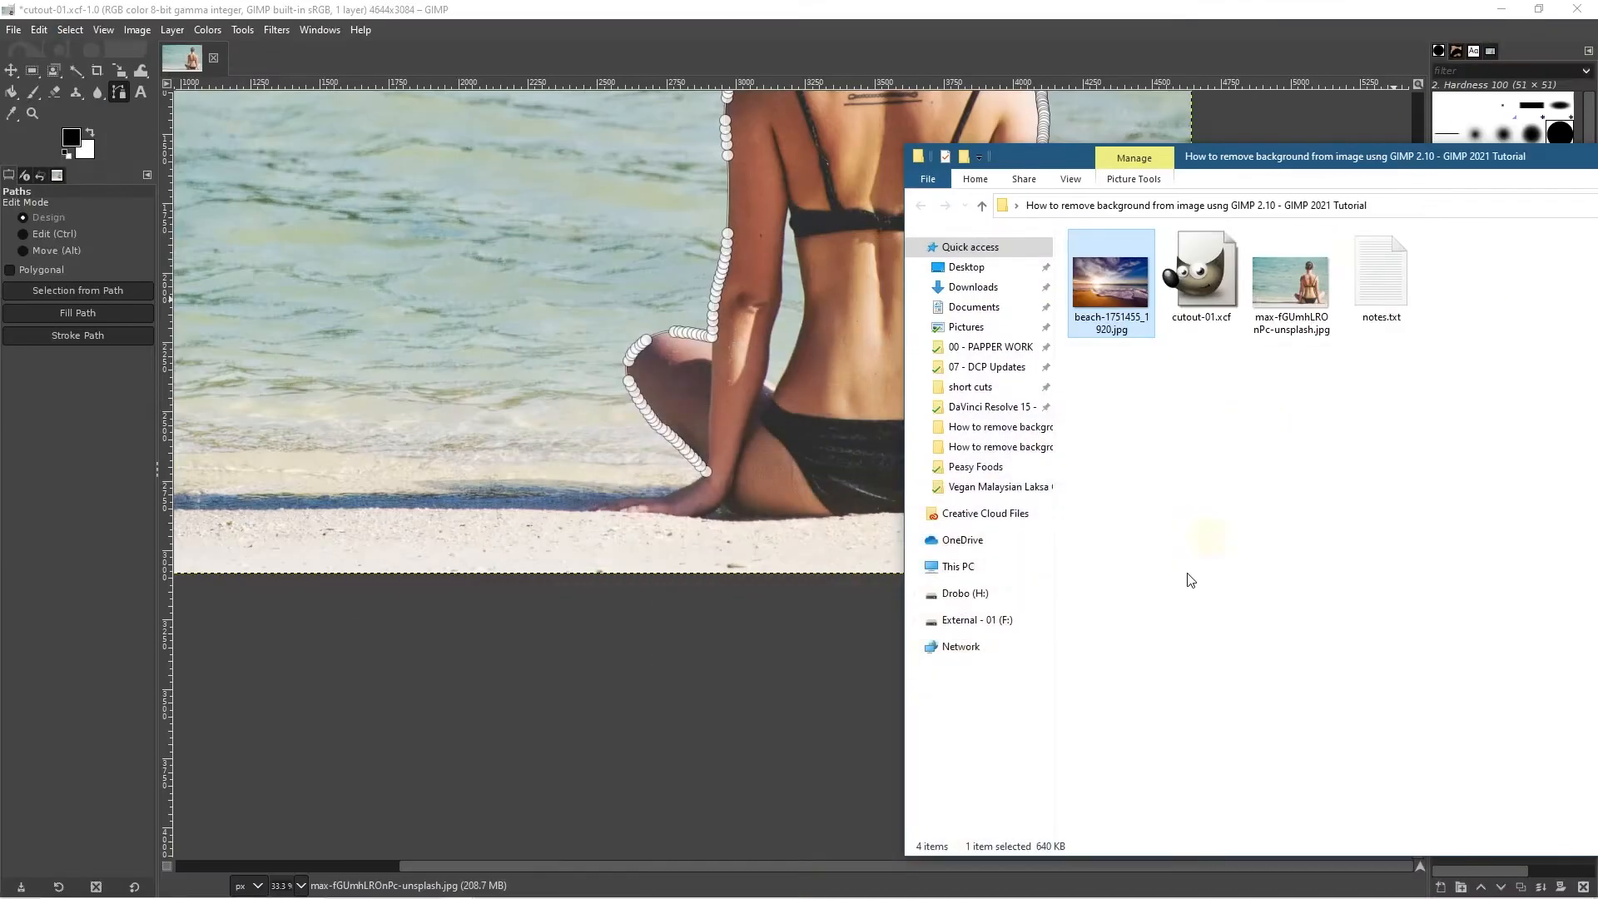
pyautogui.click(961, 8)
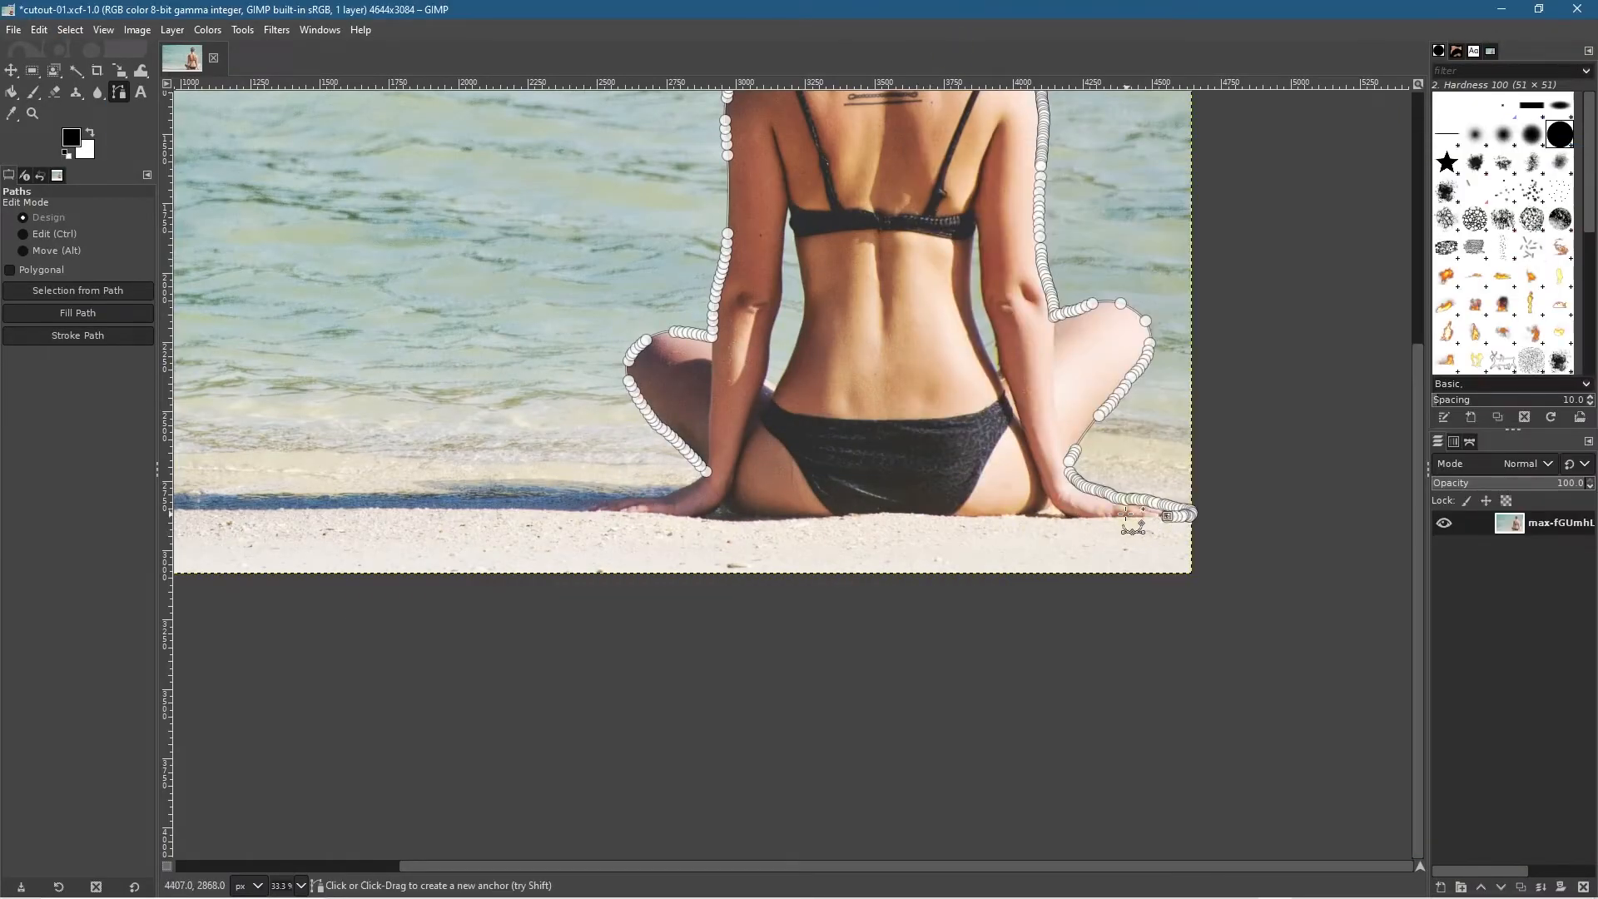
# Step: Run the path loosely through the sand below the hand with six widely spaced anchors, heading toward the wrist
pyautogui.scroll(6, 1111, 534)
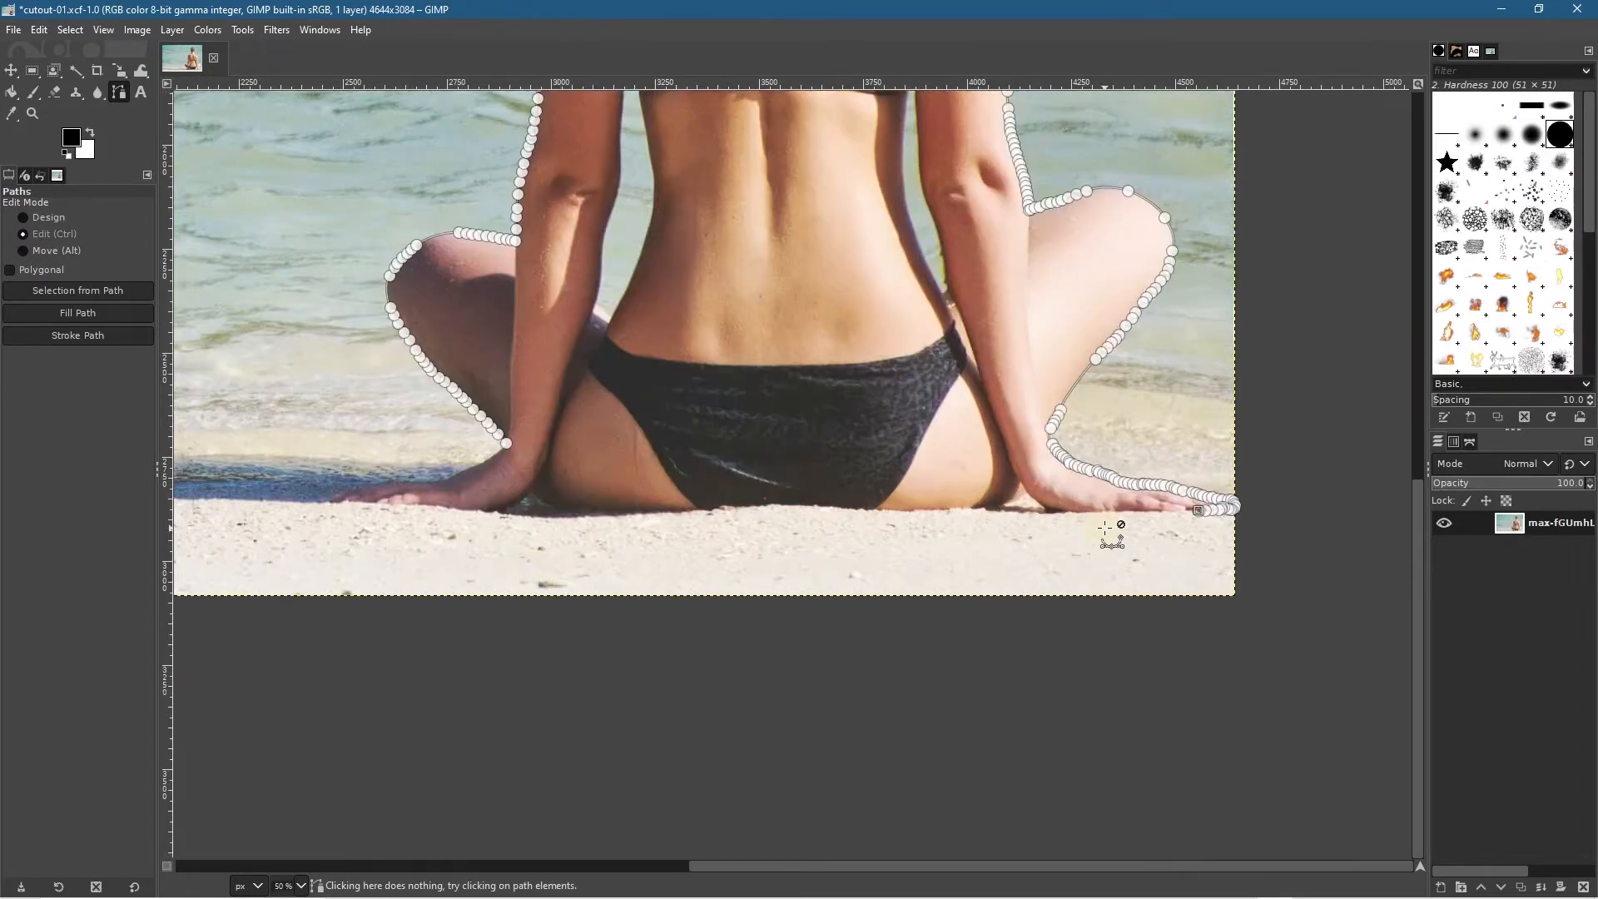
pyautogui.moveTo(1157, 510); pyautogui.dragTo(708, 595)
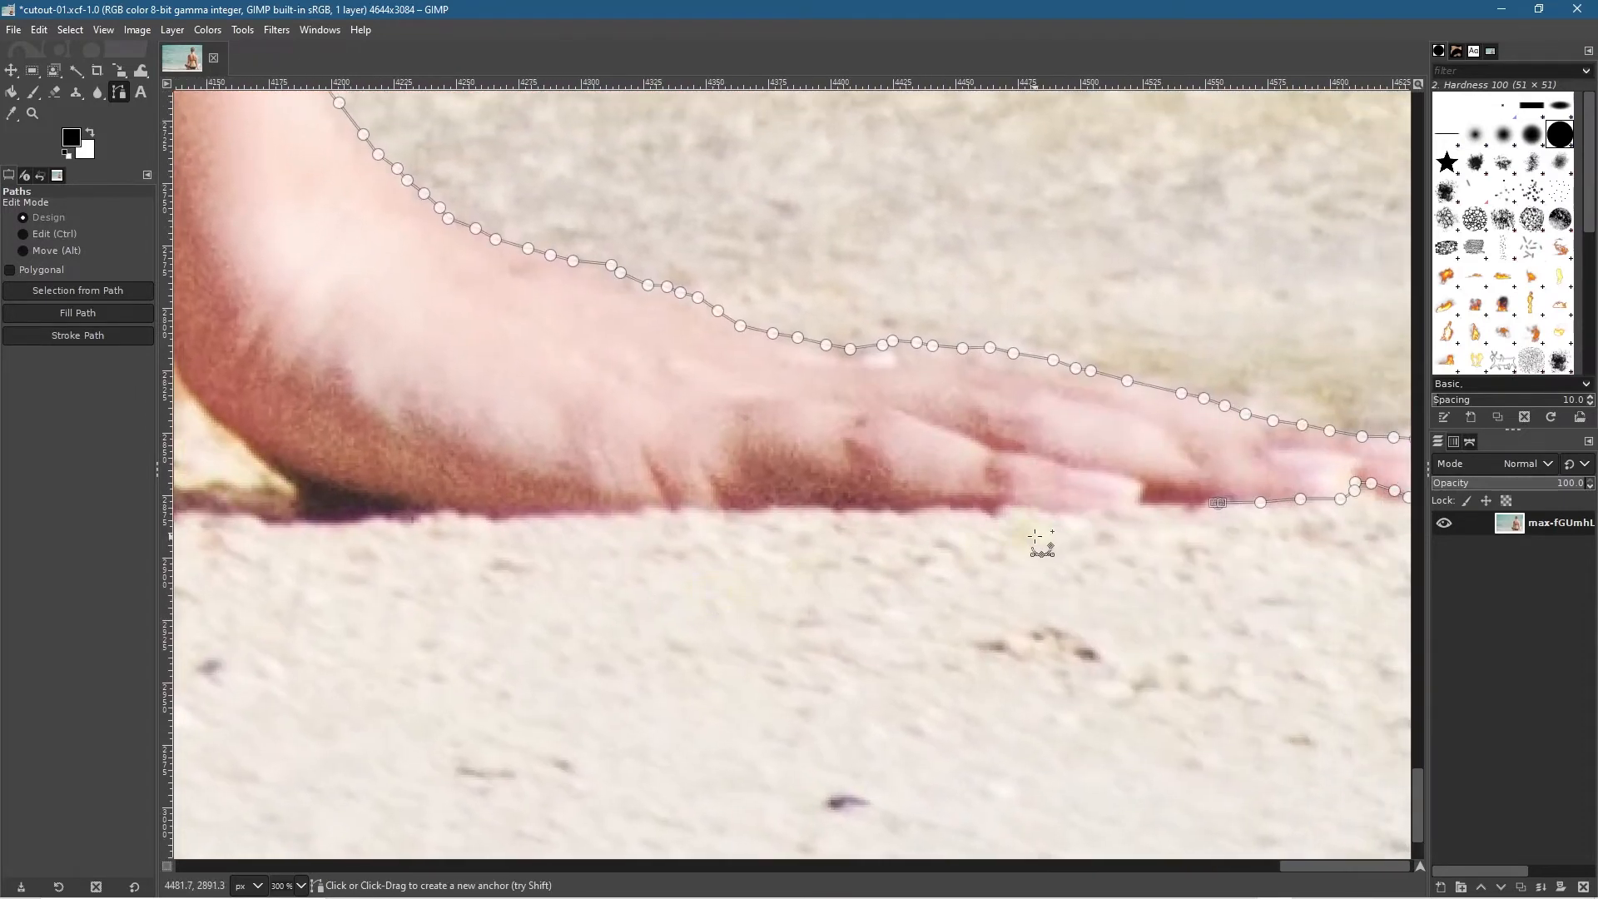
pyautogui.click(1119, 502)
pyautogui.moveTo(1118, 503); pyautogui.dragTo(1115, 513)
pyautogui.click(1022, 526)
pyautogui.click(930, 526)
pyautogui.click(834, 532)
pyautogui.click(721, 539)
pyautogui.click(595, 540)
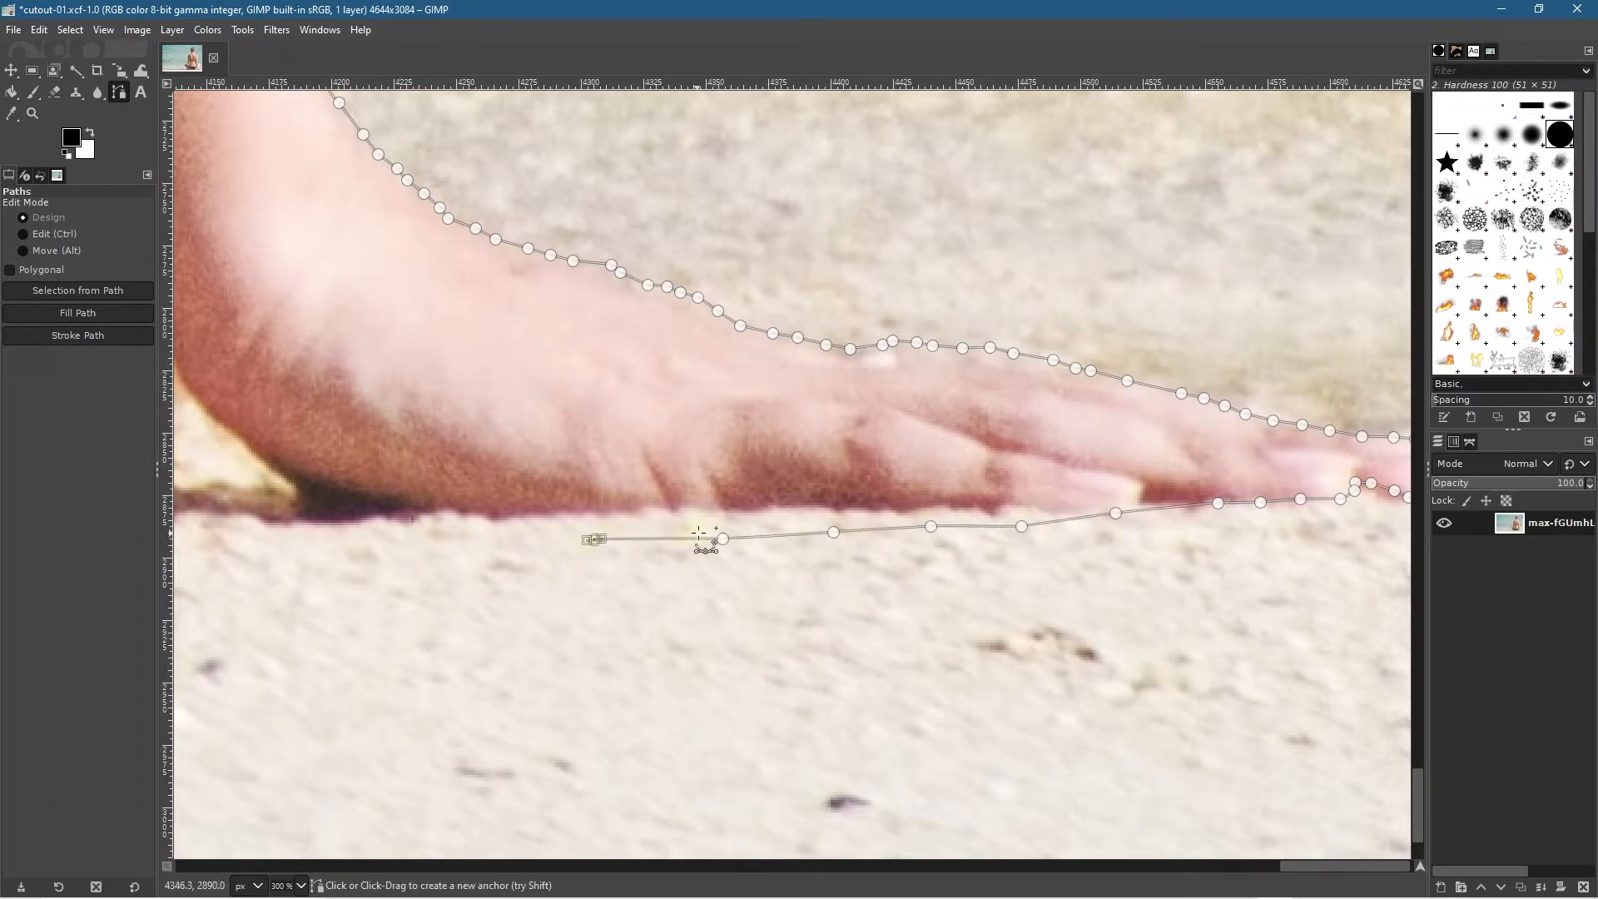
# Step: Continue the path along the sand just below the right hand, from the fingers toward the heel of the hand
pyautogui.click(490, 536)
pyautogui.click(407, 531)
pyautogui.moveTo(282, 563); pyautogui.dragTo(832, 539)
pyautogui.click(913, 504)
pyautogui.click(852, 504)
# Step: Trace path anchors up and over the small gap between the right hand and the hip, ending back at the sand
pyautogui.click(813, 481)
pyautogui.click(747, 446)
pyautogui.click(712, 402)
pyautogui.click(664, 426)
pyautogui.click(609, 465)
pyautogui.click(492, 493)
# Step: Extend the path along the sand line beneath the woman's right-hand thigh and hip toward the bikini bottom
pyautogui.moveTo(640, 513); pyautogui.dragTo(1120, 514)
pyautogui.click(1100, 485)
pyautogui.click(885, 500)
pyautogui.click(720, 506)
pyautogui.click(402, 493)
# Step: Continue the path just below the black bikini bottom on the sand, replacing the misplaced anchor with one closer to the fabric
pyautogui.moveTo(200, 502); pyautogui.dragTo(1055, 509)
pyautogui.click(1107, 487)
pyautogui.click(930, 493)
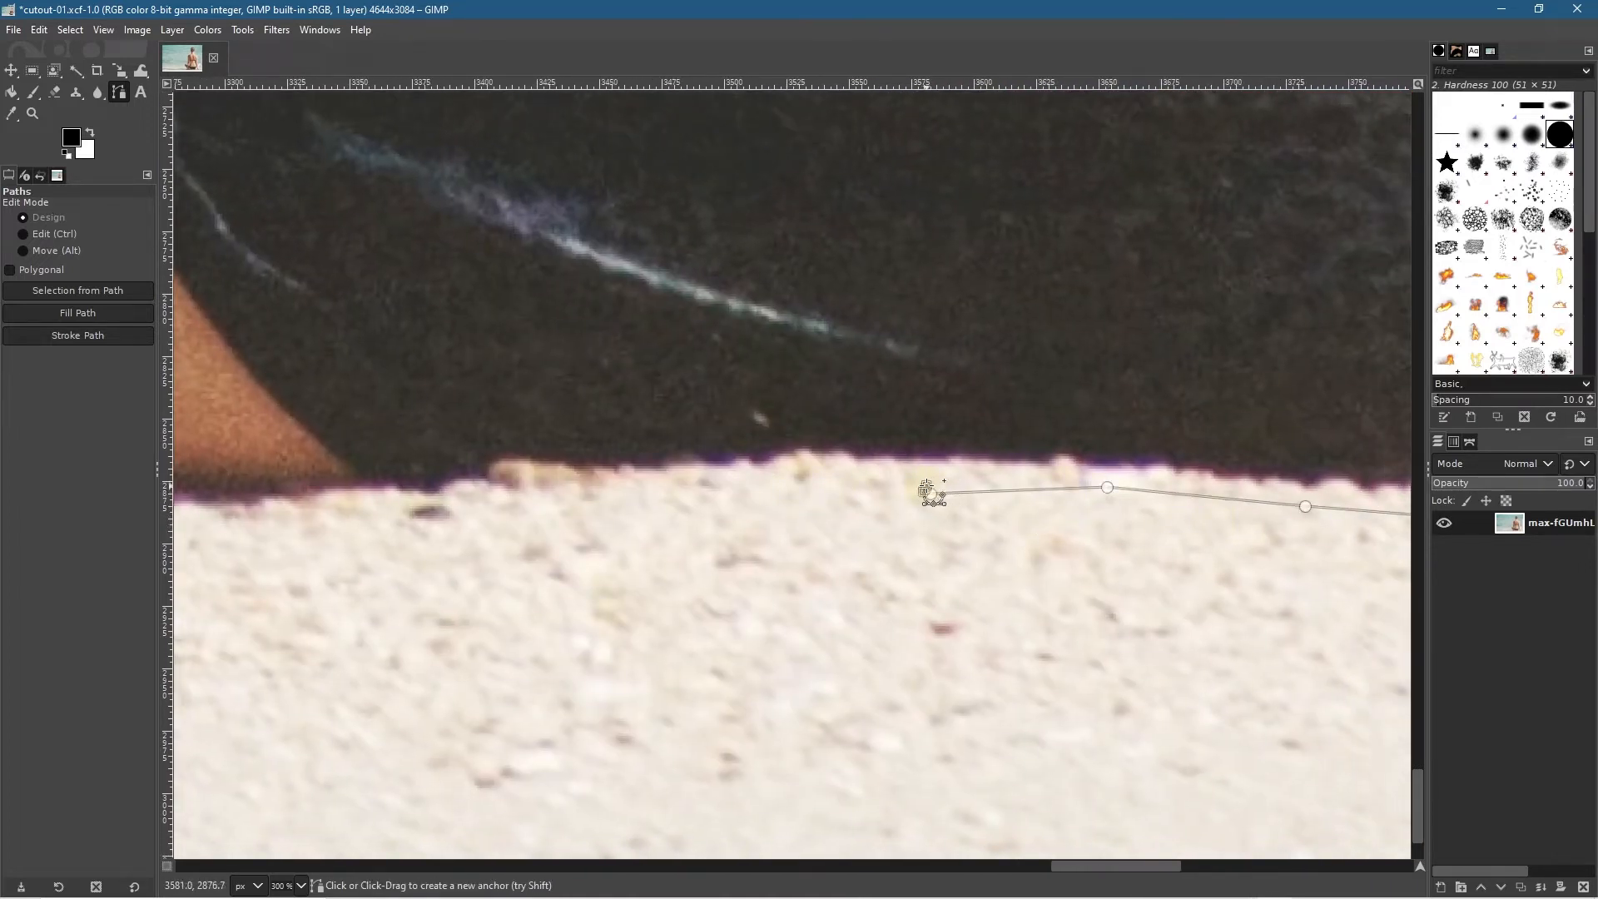
pyautogui.hotkey('ctrl', 'z')
pyautogui.click(925, 477)
pyautogui.click(835, 481)
pyautogui.click(680, 484)
pyautogui.click(516, 493)
pyautogui.click(343, 524)
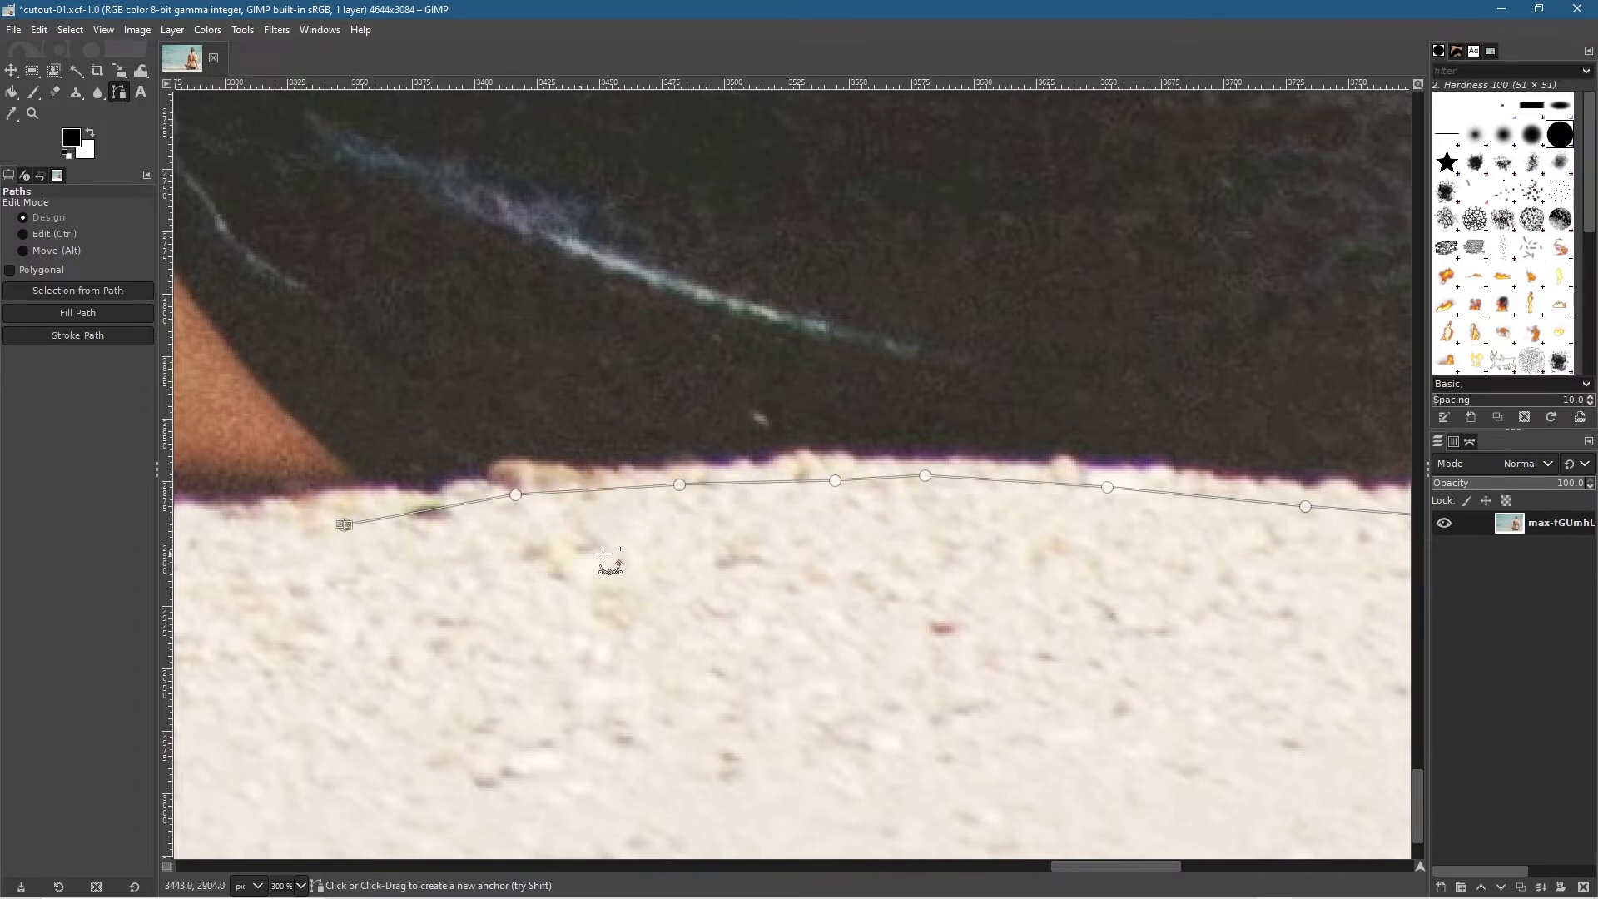
# Step: Replace the last anchor with one closer to the body and extend the path beneath the left-hand buttock
pyautogui.moveTo(603, 556); pyautogui.dragTo(1040, 527)
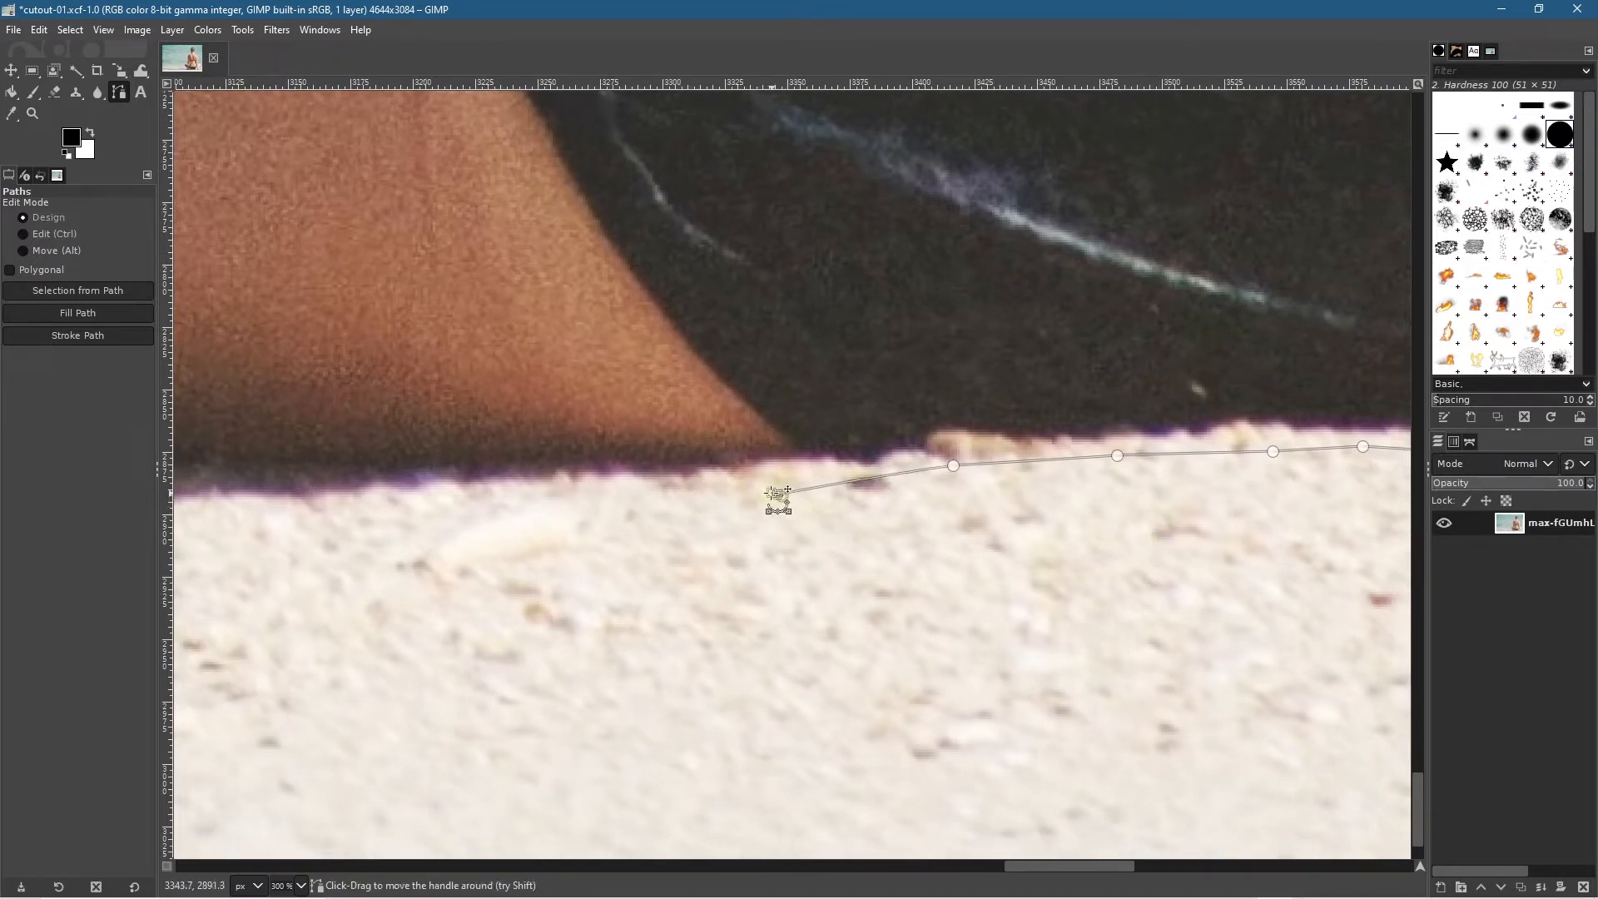
pyautogui.press('BackSpace')
pyautogui.click(764, 479)
pyautogui.click(618, 488)
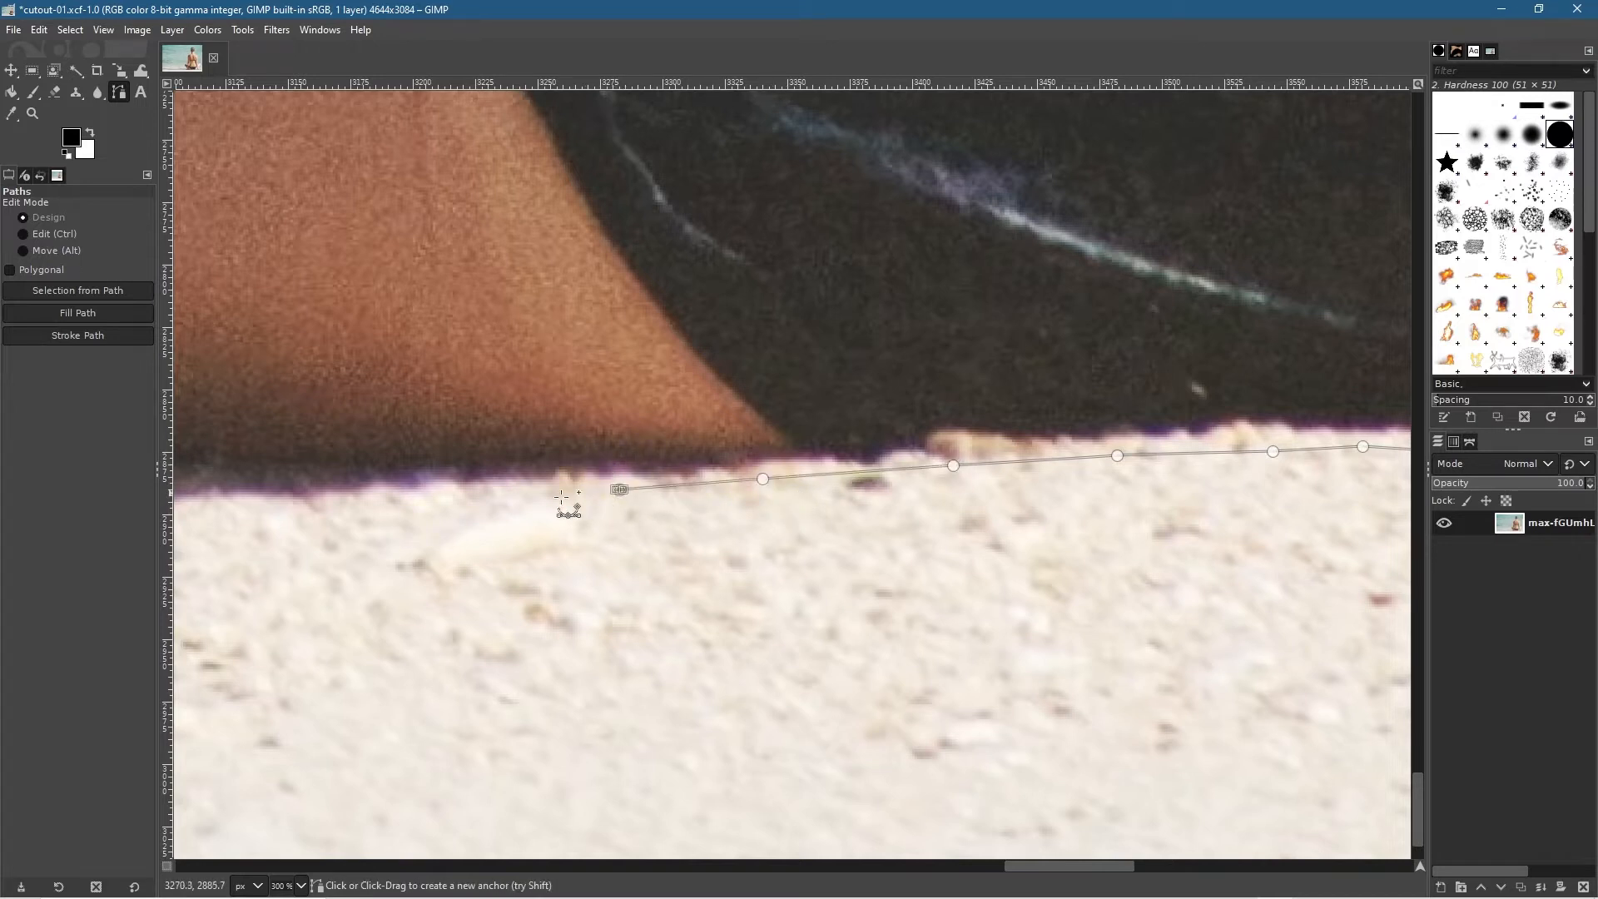
pyautogui.click(473, 497)
pyautogui.click(354, 504)
# Step: Carry the path along the shadowed sand edge from the left-hand buttock toward the gap beside the left hand
pyautogui.moveTo(179, 526); pyautogui.dragTo(1308, 527)
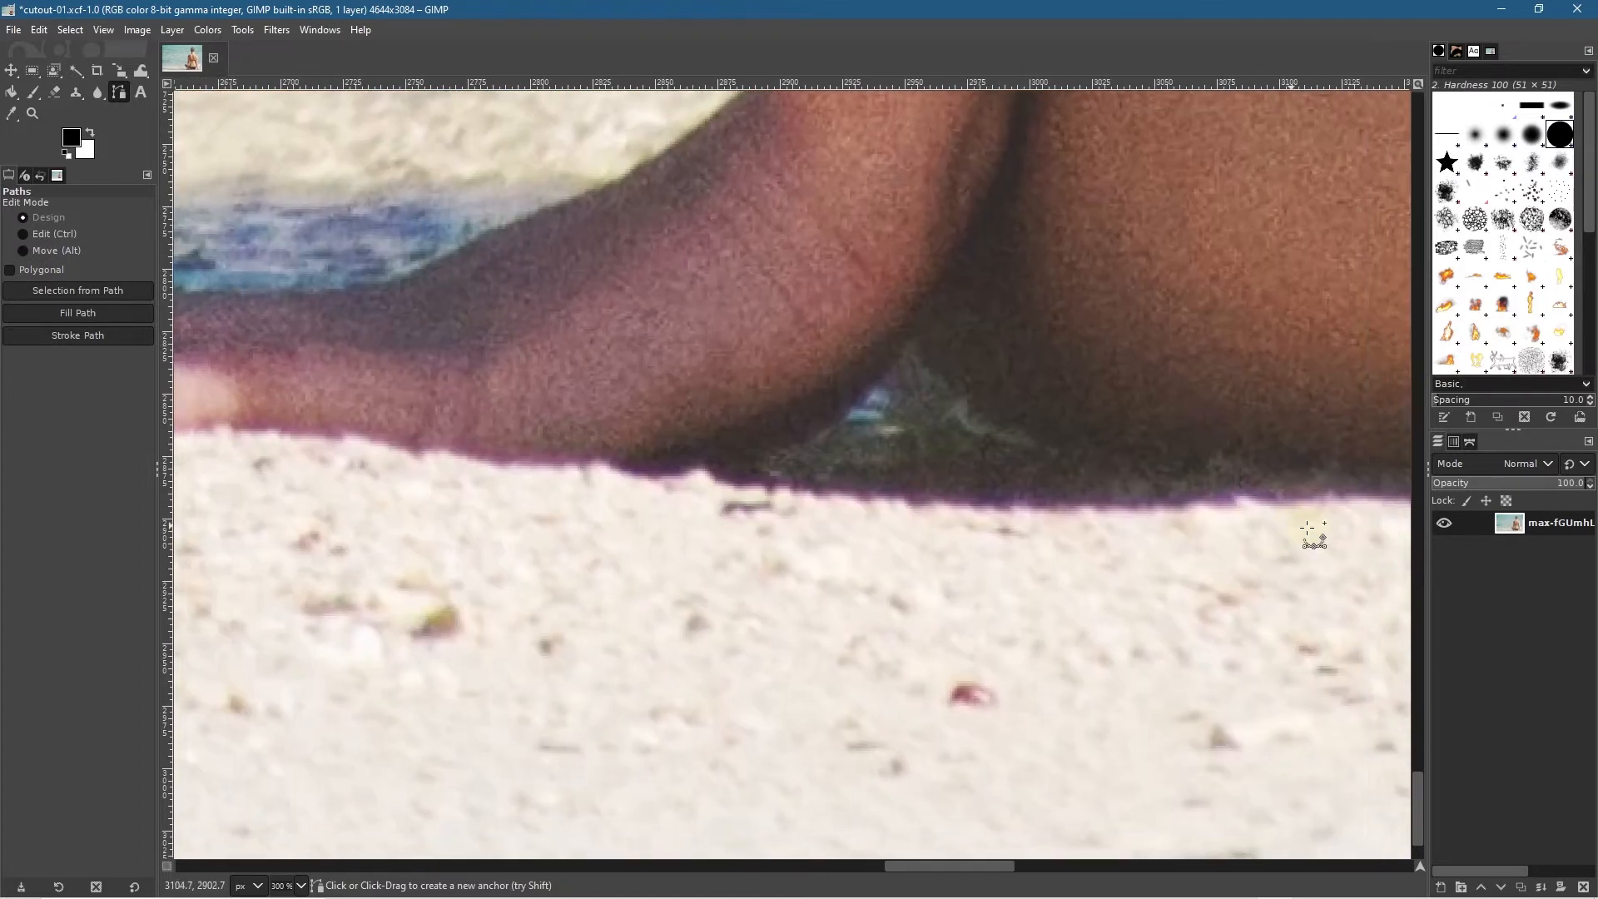
pyautogui.hscroll(3, 1322, 507)
pyautogui.click(1136, 512)
pyautogui.click(1029, 512)
pyautogui.click(919, 511)
# Step: Trace path anchors over the small dark gap between the hip and the left hand, returning to the sand line
pyautogui.click(781, 501)
pyautogui.click(713, 477)
pyautogui.click(661, 453)
pyautogui.click(623, 439)
pyautogui.click(566, 461)
pyautogui.click(500, 491)
# Step: Run the path along the sand beneath the left hand from the wrist to the fingers, nudging one anchor nearer the palm
pyautogui.hscroll(-7, 433, 517)
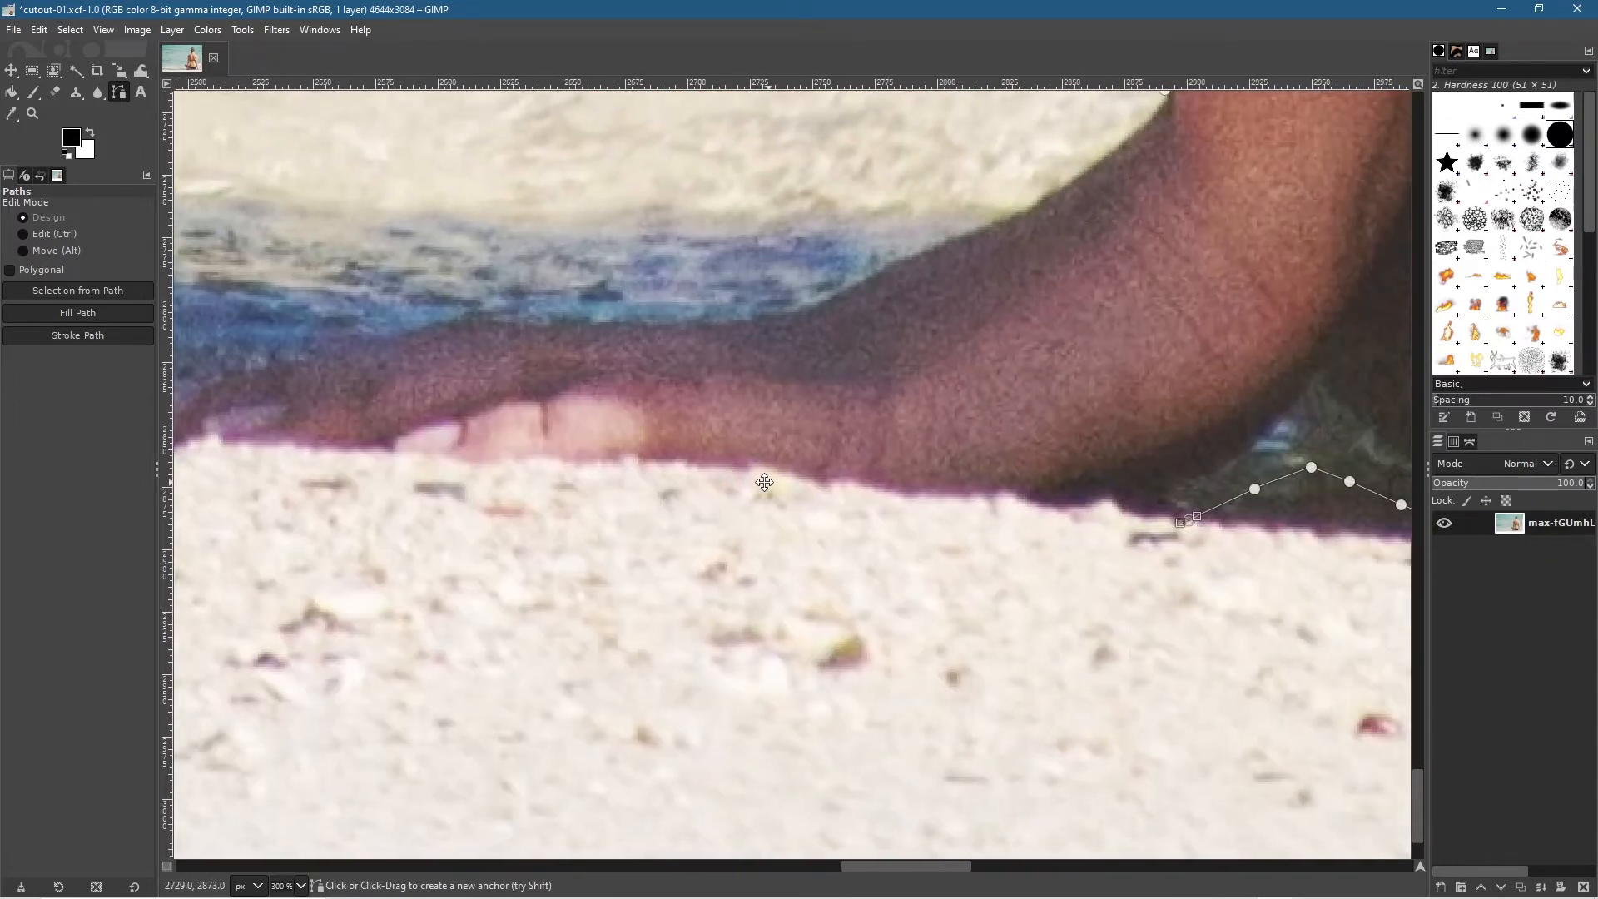
pyautogui.click(1079, 520)
pyautogui.click(906, 527)
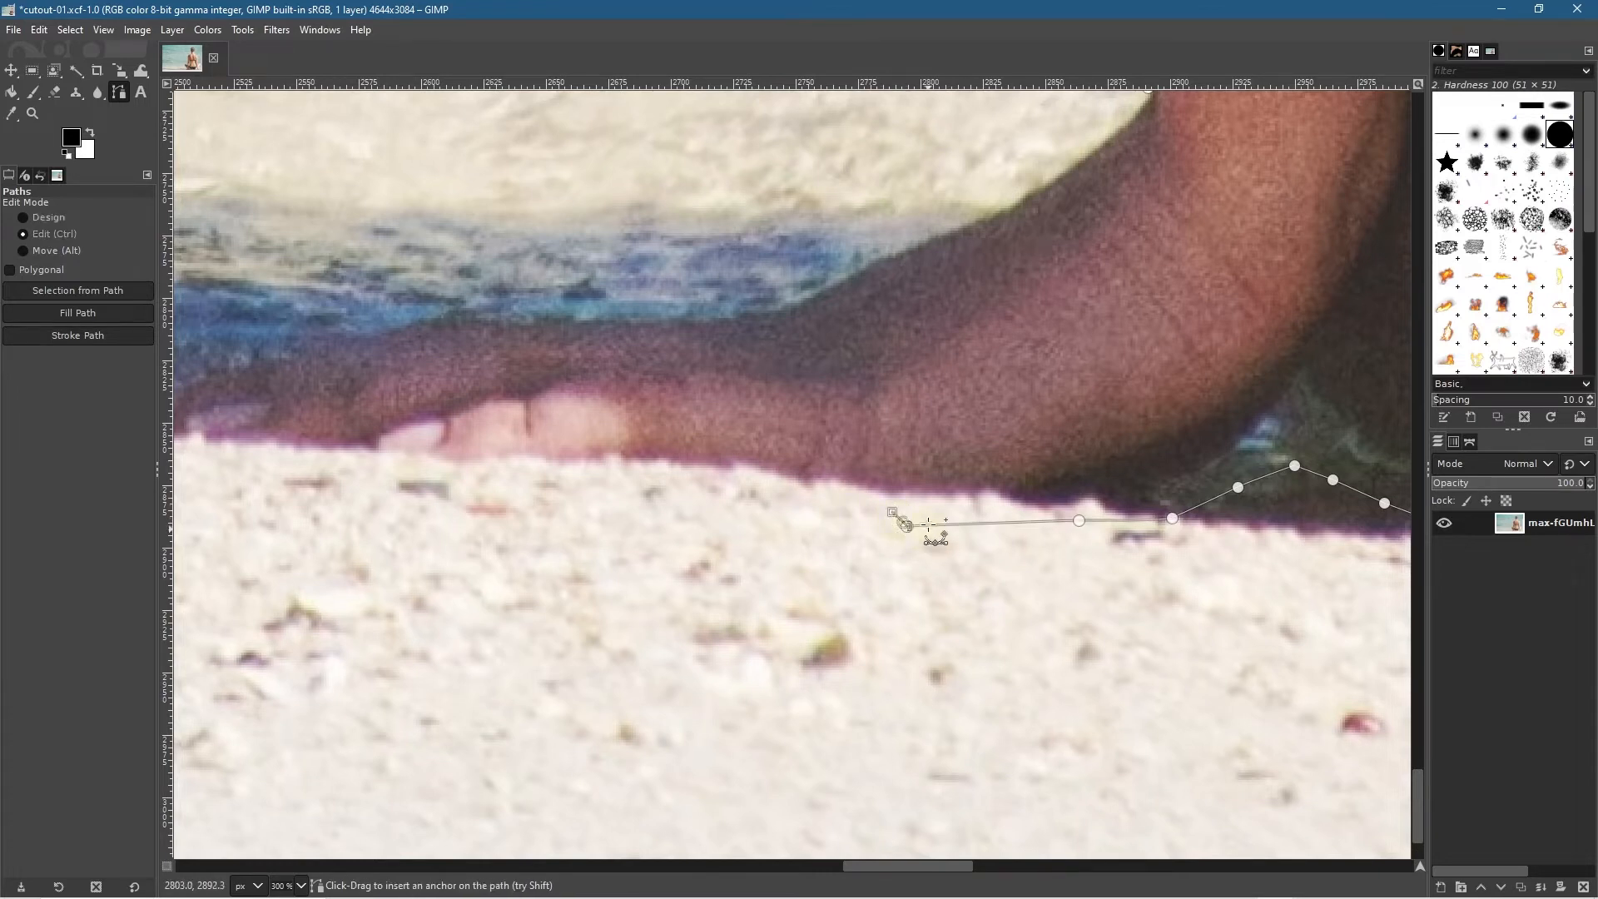
pyautogui.moveTo(907, 526); pyautogui.dragTo(902, 516)
pyautogui.click(797, 505)
pyautogui.click(689, 500)
pyautogui.click(525, 485)
pyautogui.click(423, 482)
pyautogui.click(328, 474)
pyautogui.click(263, 459)
# Step: Curve the path around the outermost fingertip of the left hand and onto its upper edge
pyautogui.moveTo(197, 457); pyautogui.dragTo(737, 525)
pyautogui.click(814, 512)
pyautogui.click(719, 522)
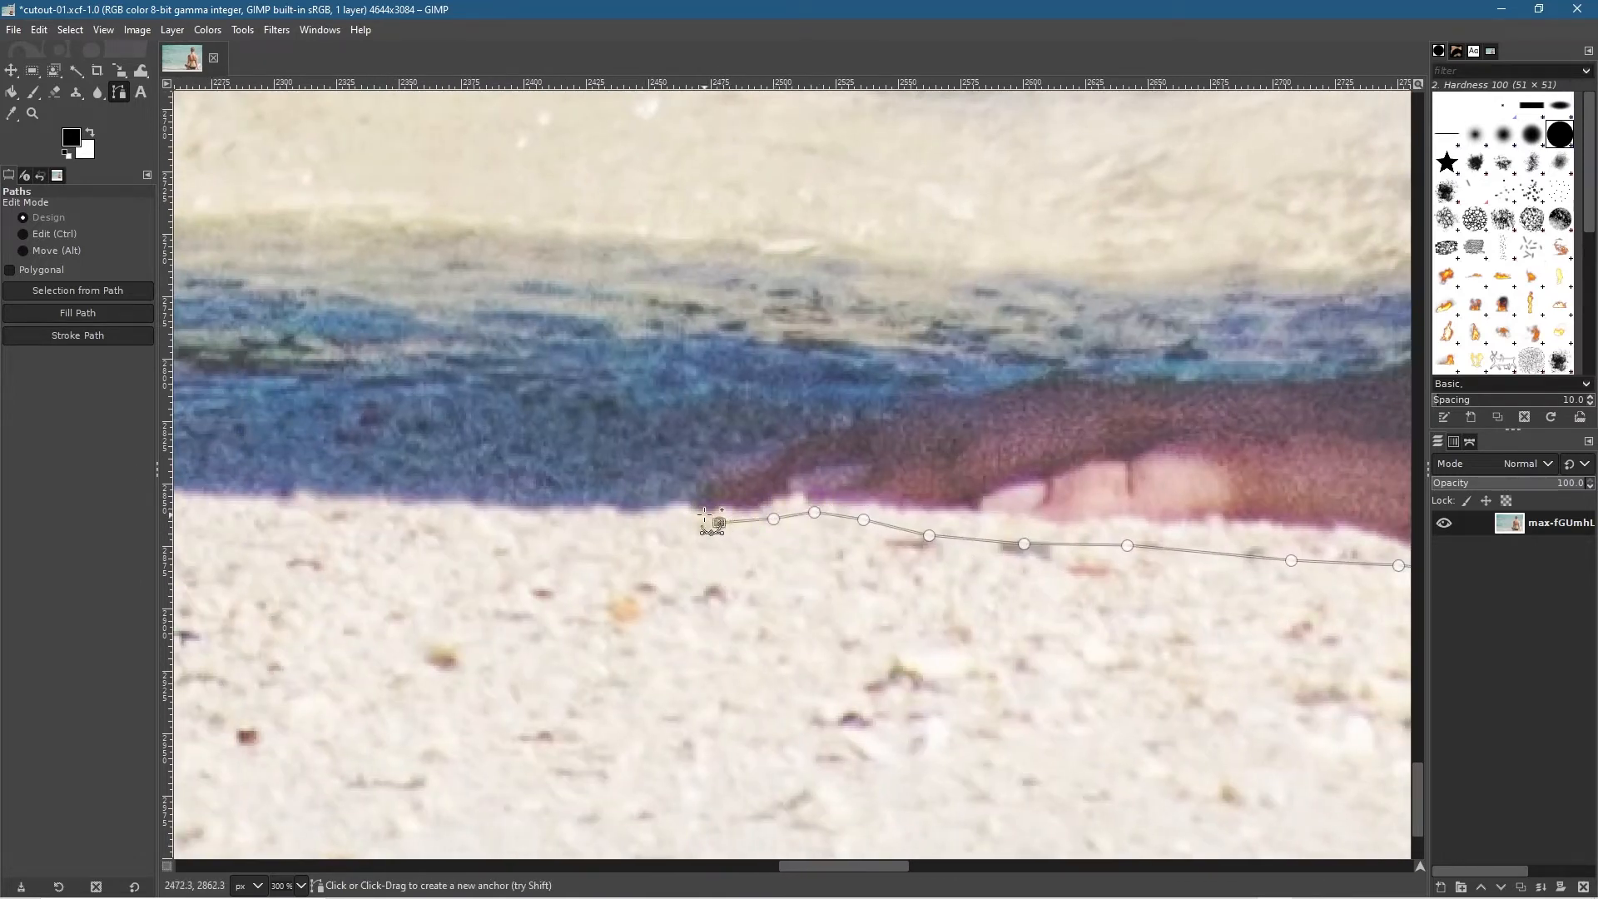
pyautogui.click(697, 513)
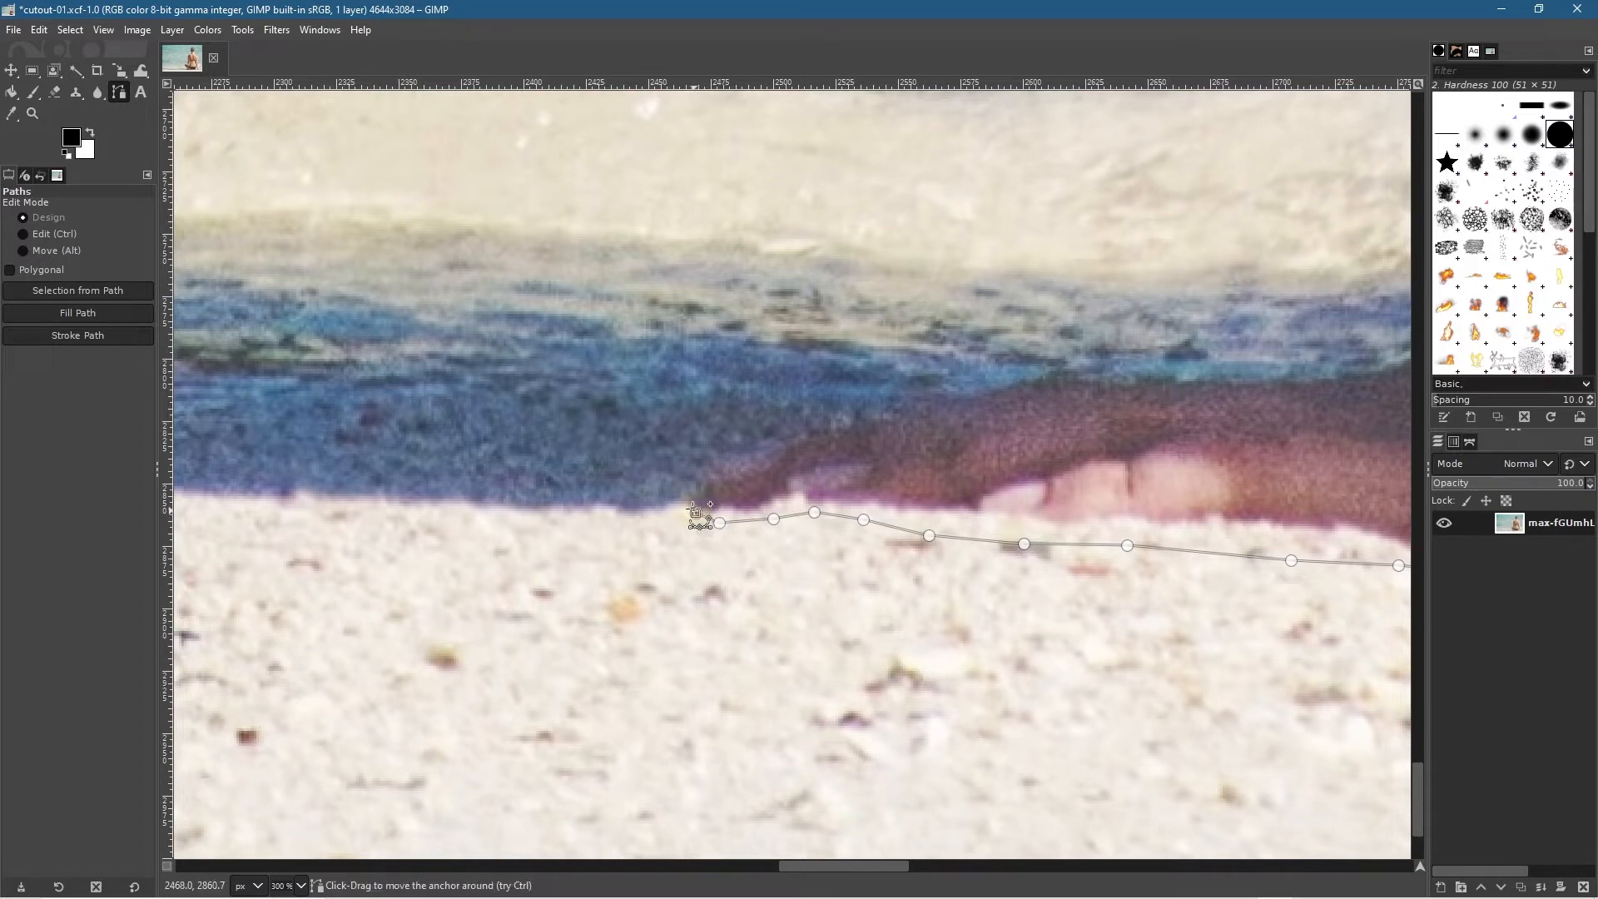
pyautogui.click(699, 482)
pyautogui.click(737, 464)
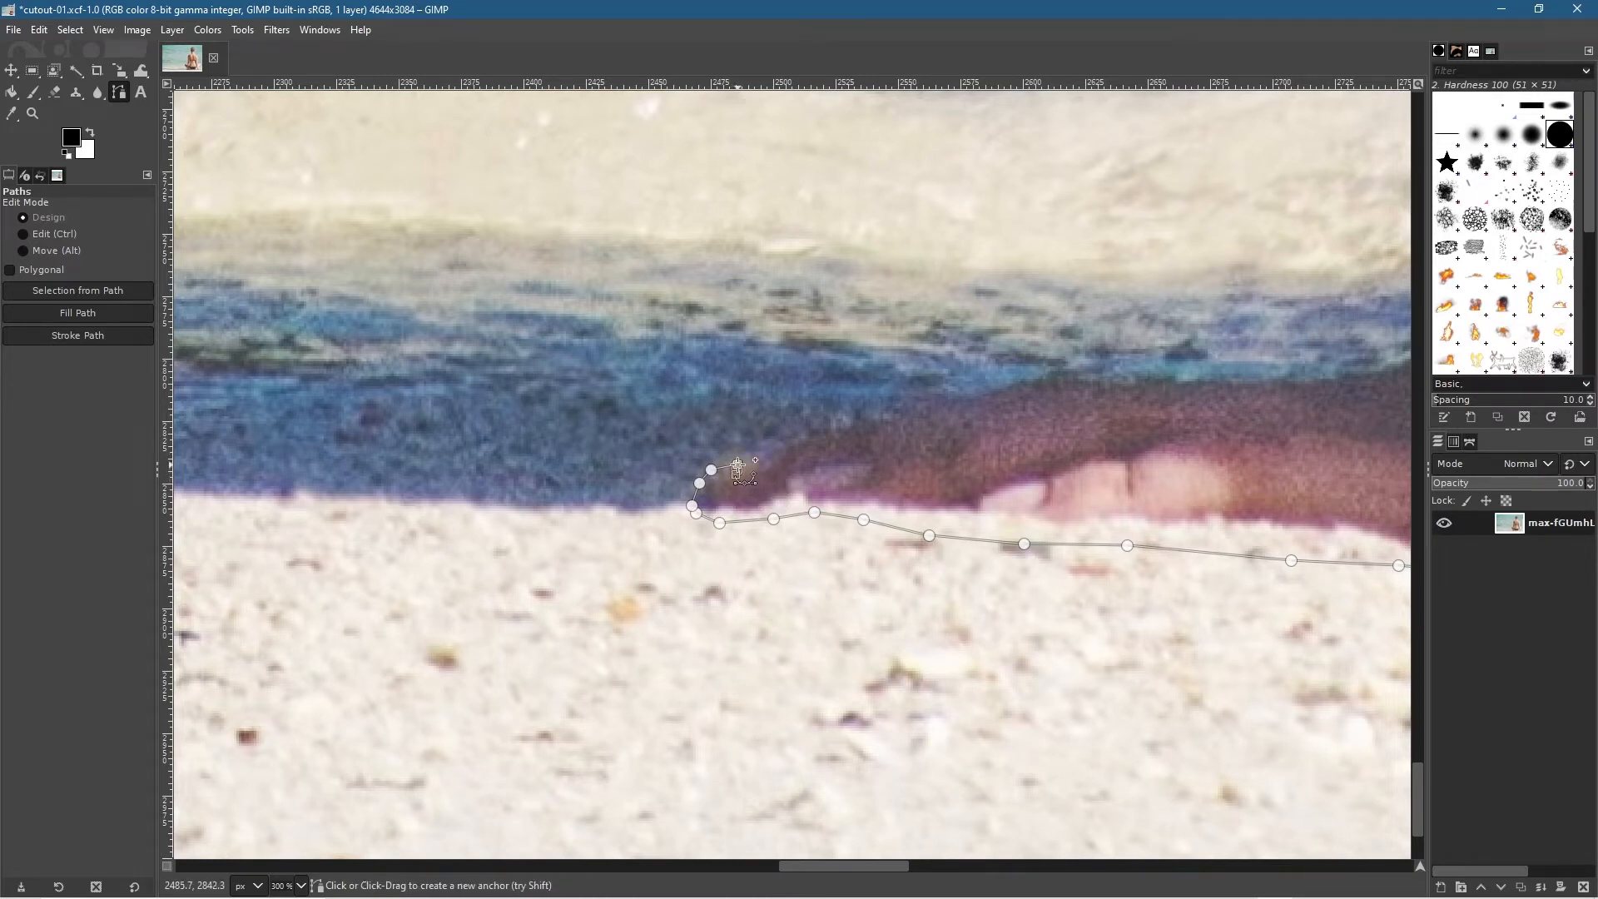
pyautogui.moveTo(740, 464); pyautogui.dragTo(741, 458)
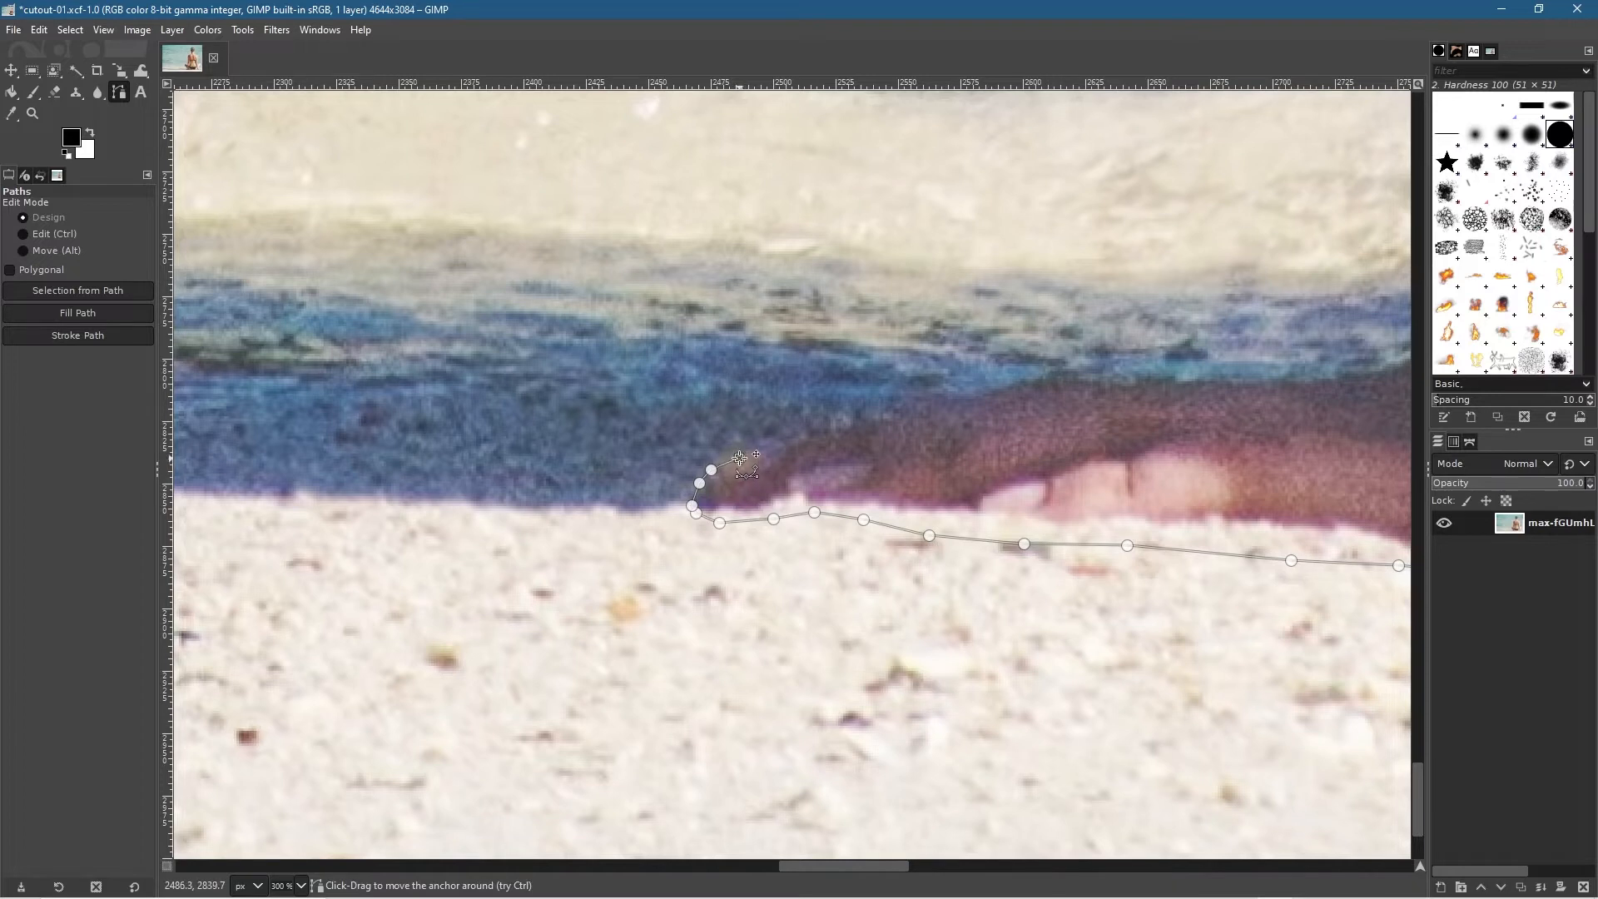
# Step: Trace the upper edge of the left hand's outer finger with closely spaced path anchors
pyautogui.click(758, 451)
pyautogui.click(781, 442)
pyautogui.click(803, 439)
pyautogui.click(843, 430)
pyautogui.click(878, 426)
pyautogui.click(909, 423)
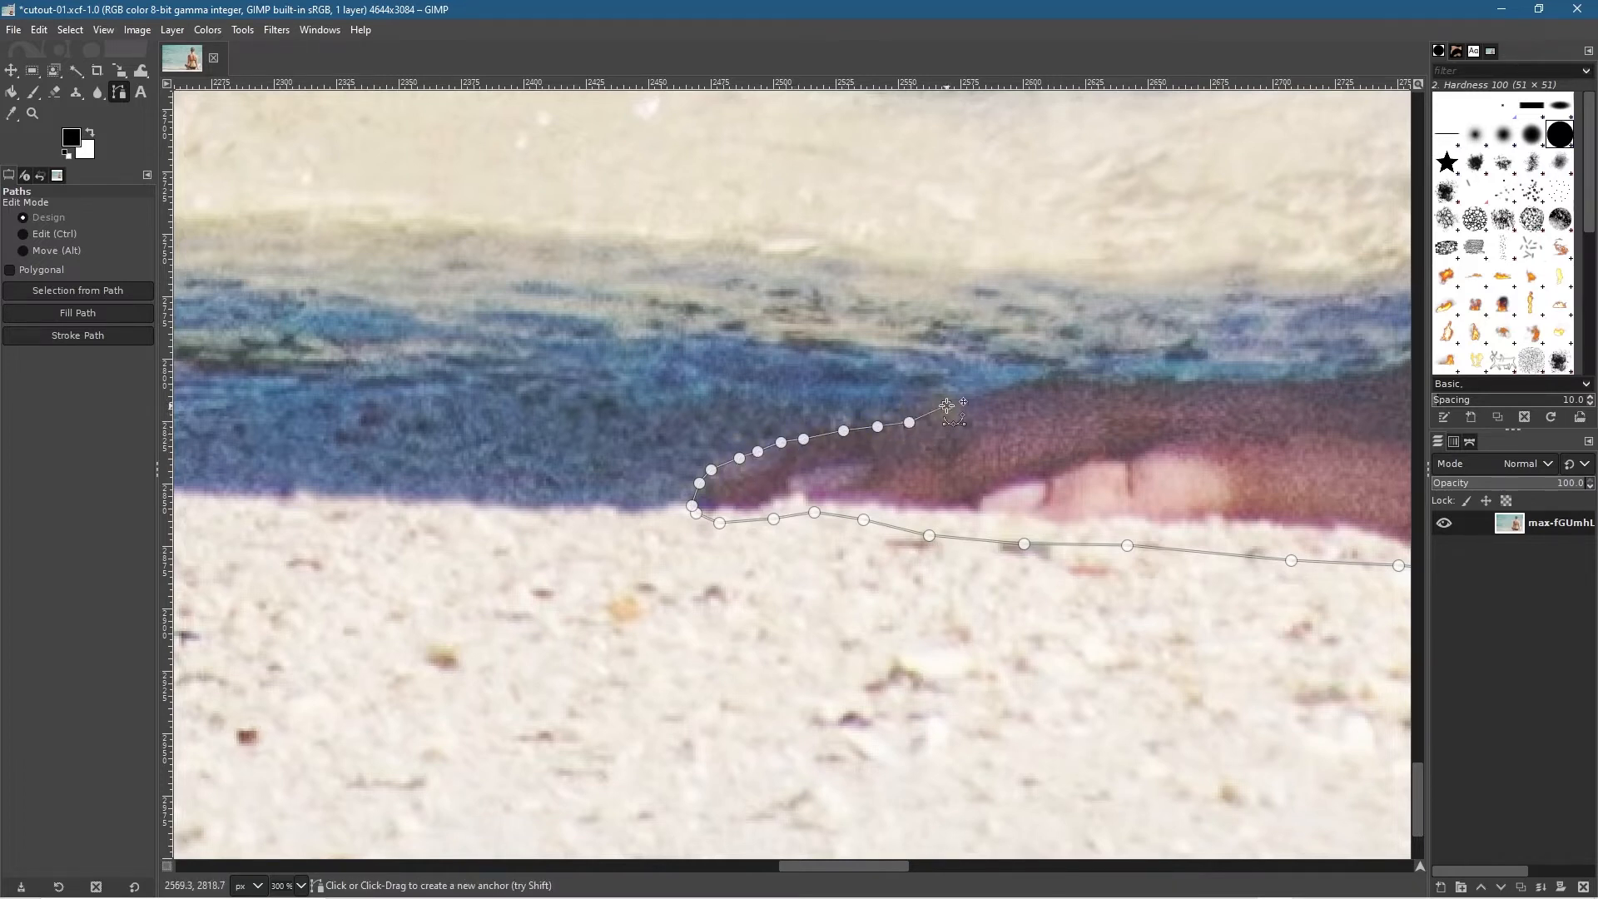
# Step: Continue the path up over the left hand's knuckles and along the flat top of the fingers
pyautogui.click(946, 405)
pyautogui.click(971, 401)
pyautogui.click(1000, 389)
pyautogui.click(1029, 381)
pyautogui.click(1073, 380)
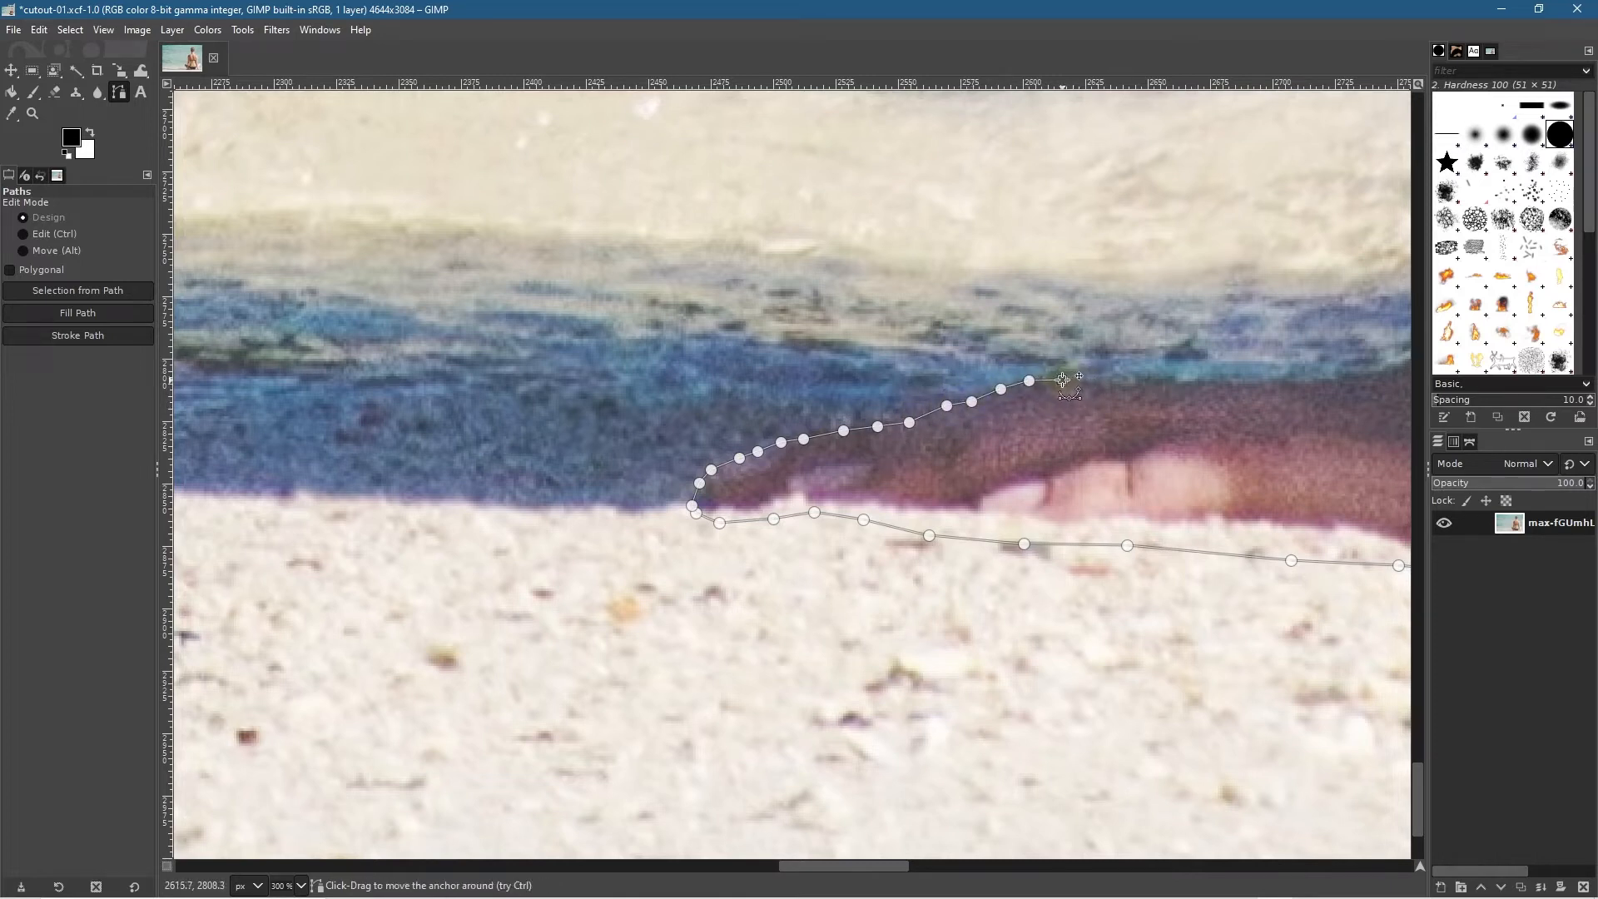
pyautogui.click(1057, 374)
pyautogui.click(1078, 379)
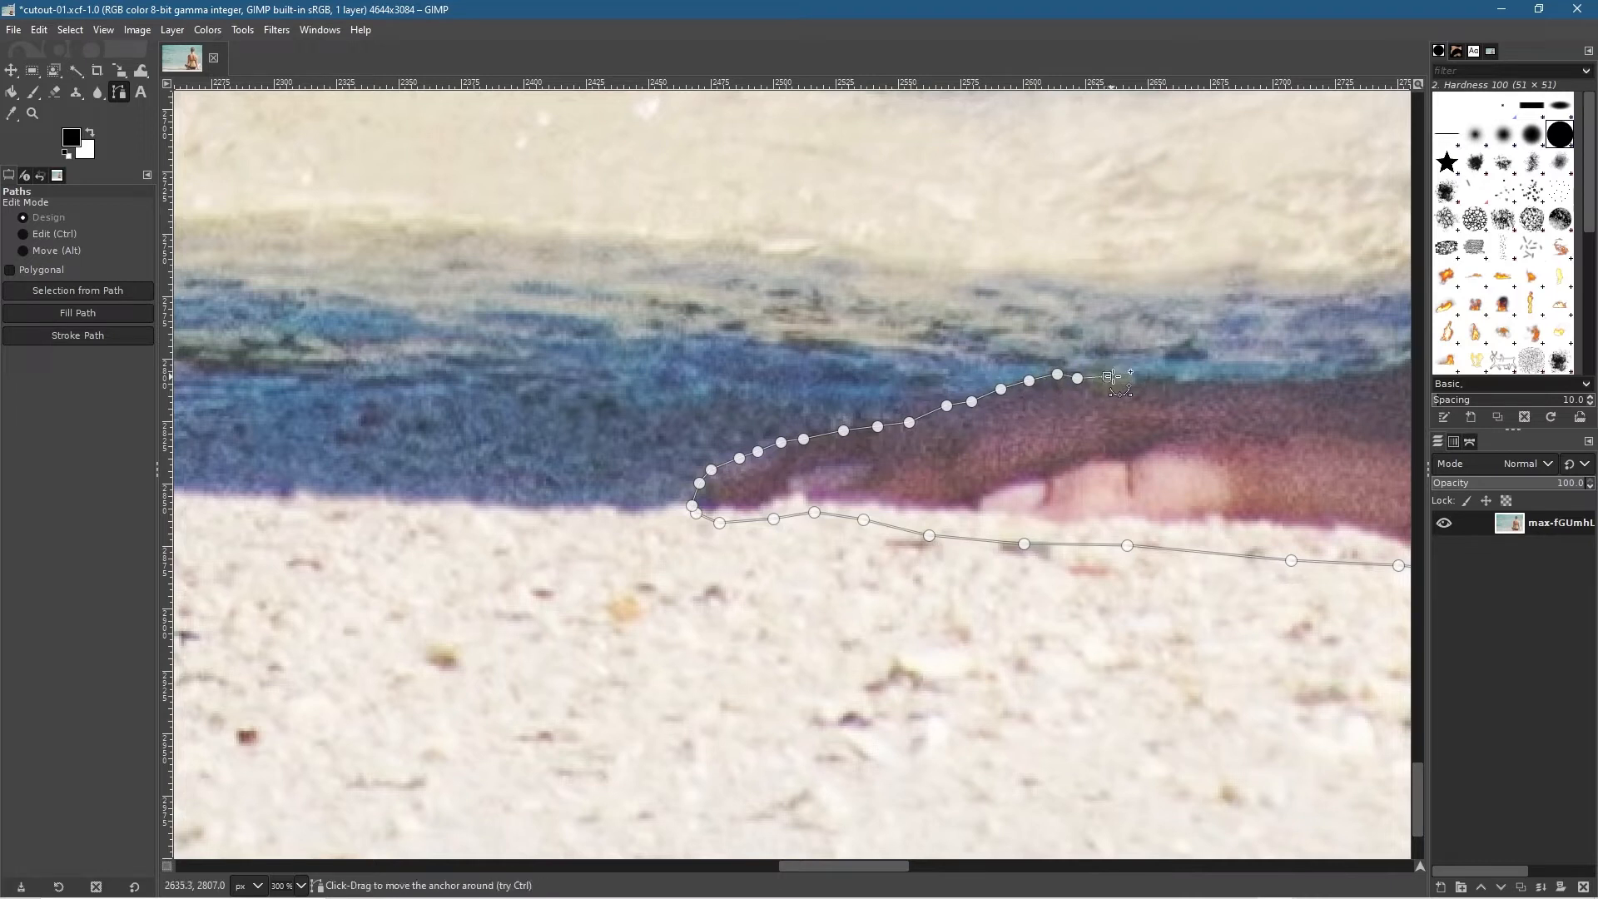
pyautogui.click(1132, 377)
pyautogui.click(1178, 376)
# Step: Place path anchors along the back of the left hand up to where it starts rising toward the wrist
pyautogui.hscroll(5, 981, 374)
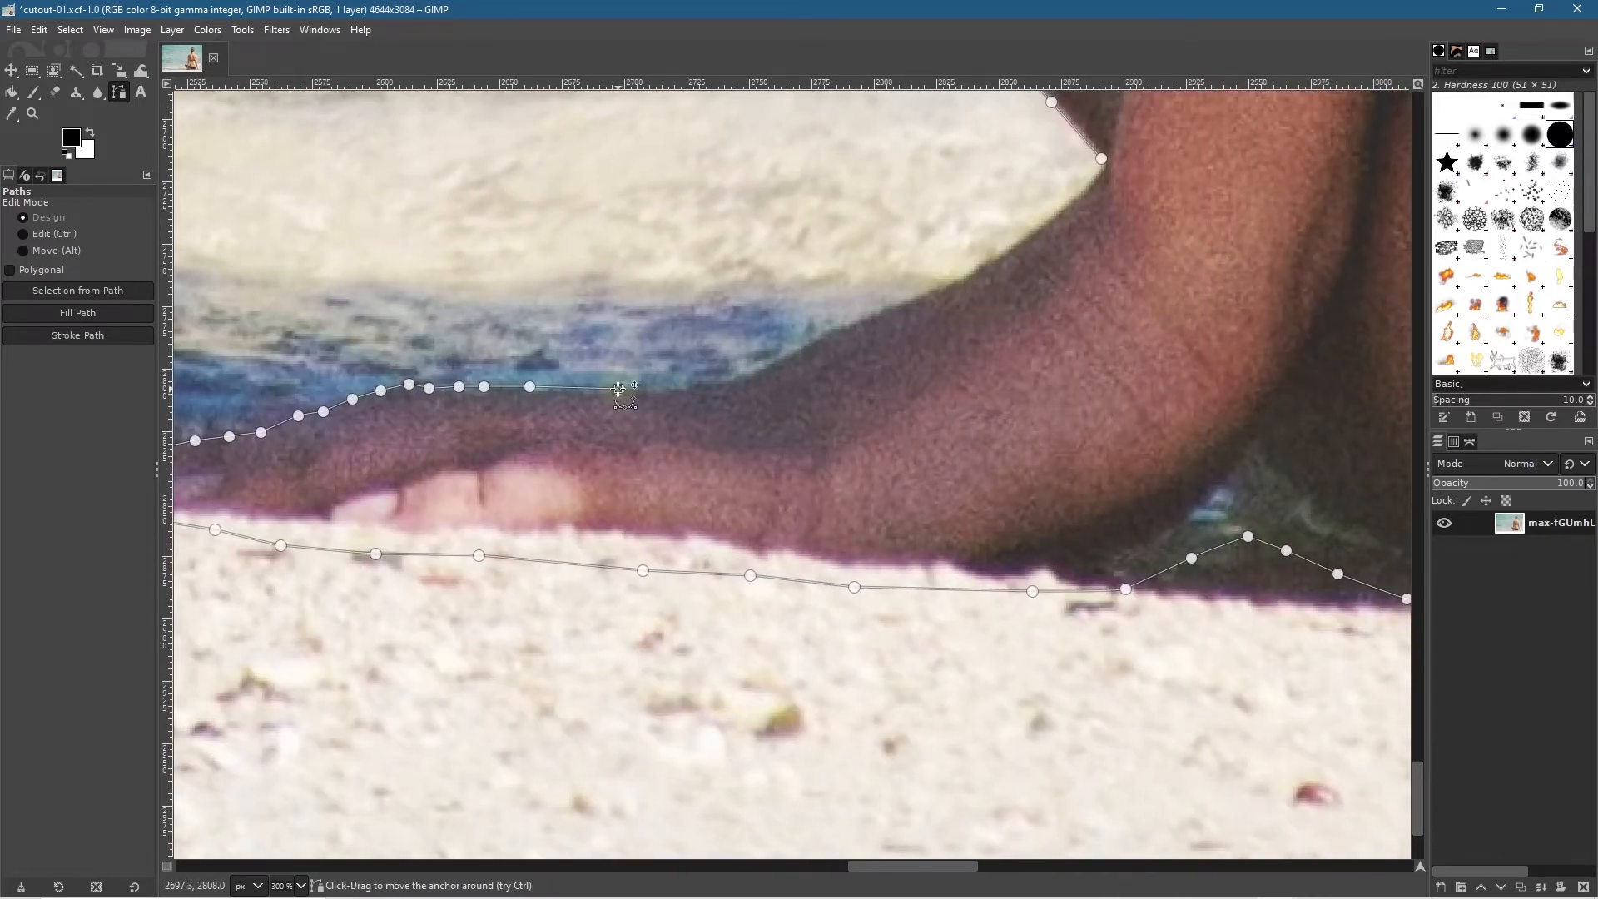
pyautogui.click(679, 386)
pyautogui.click(715, 383)
pyautogui.click(736, 378)
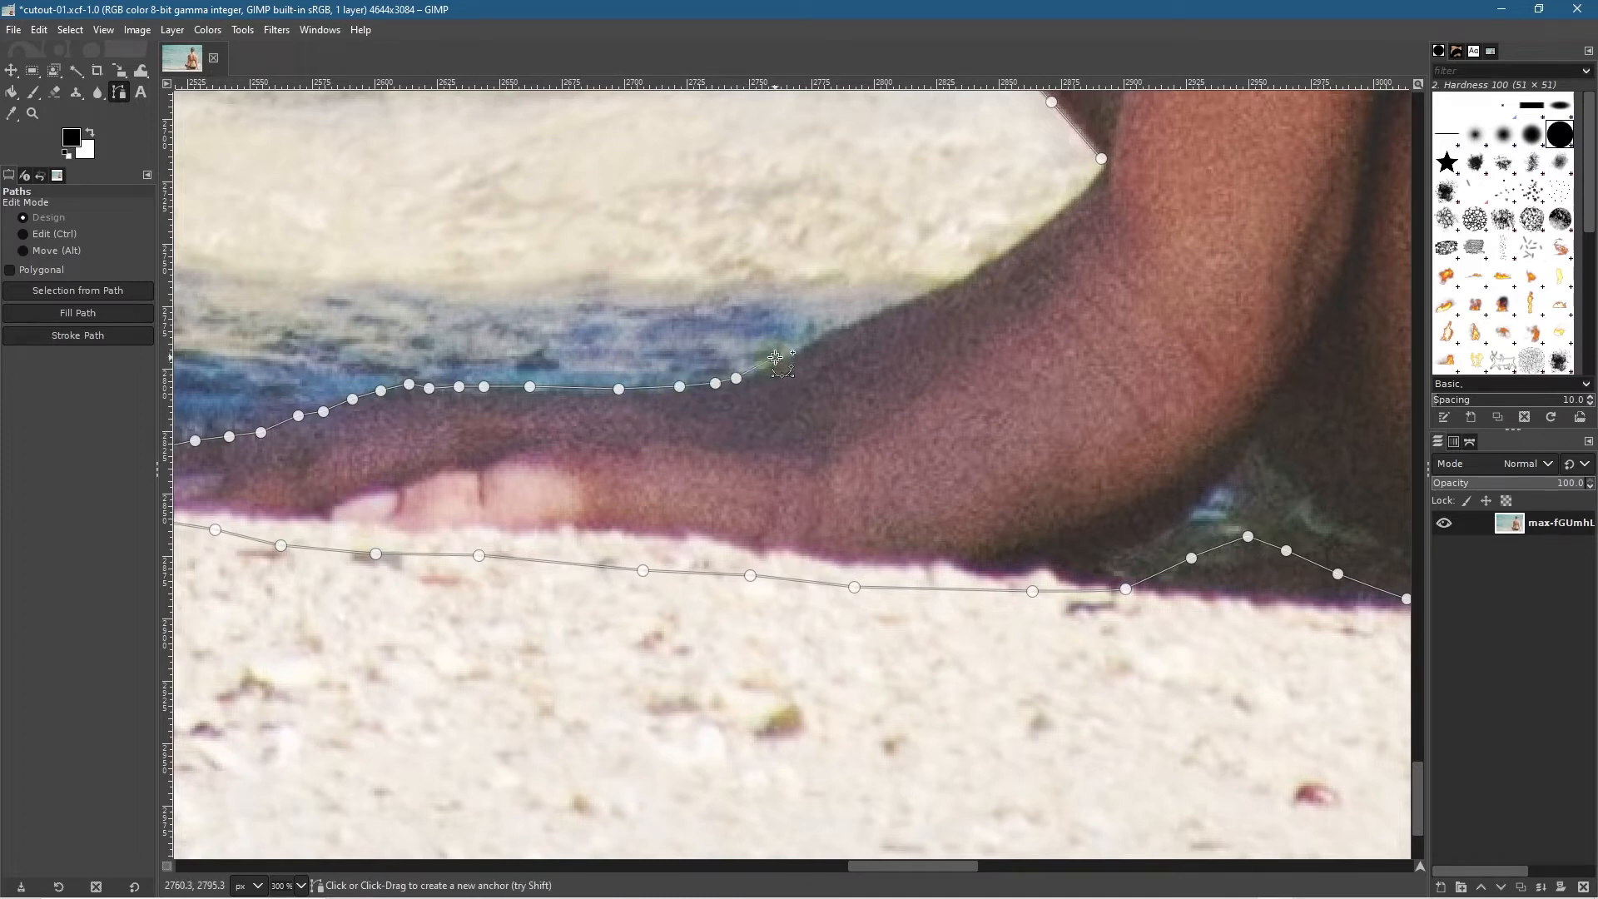
pyautogui.click(799, 346)
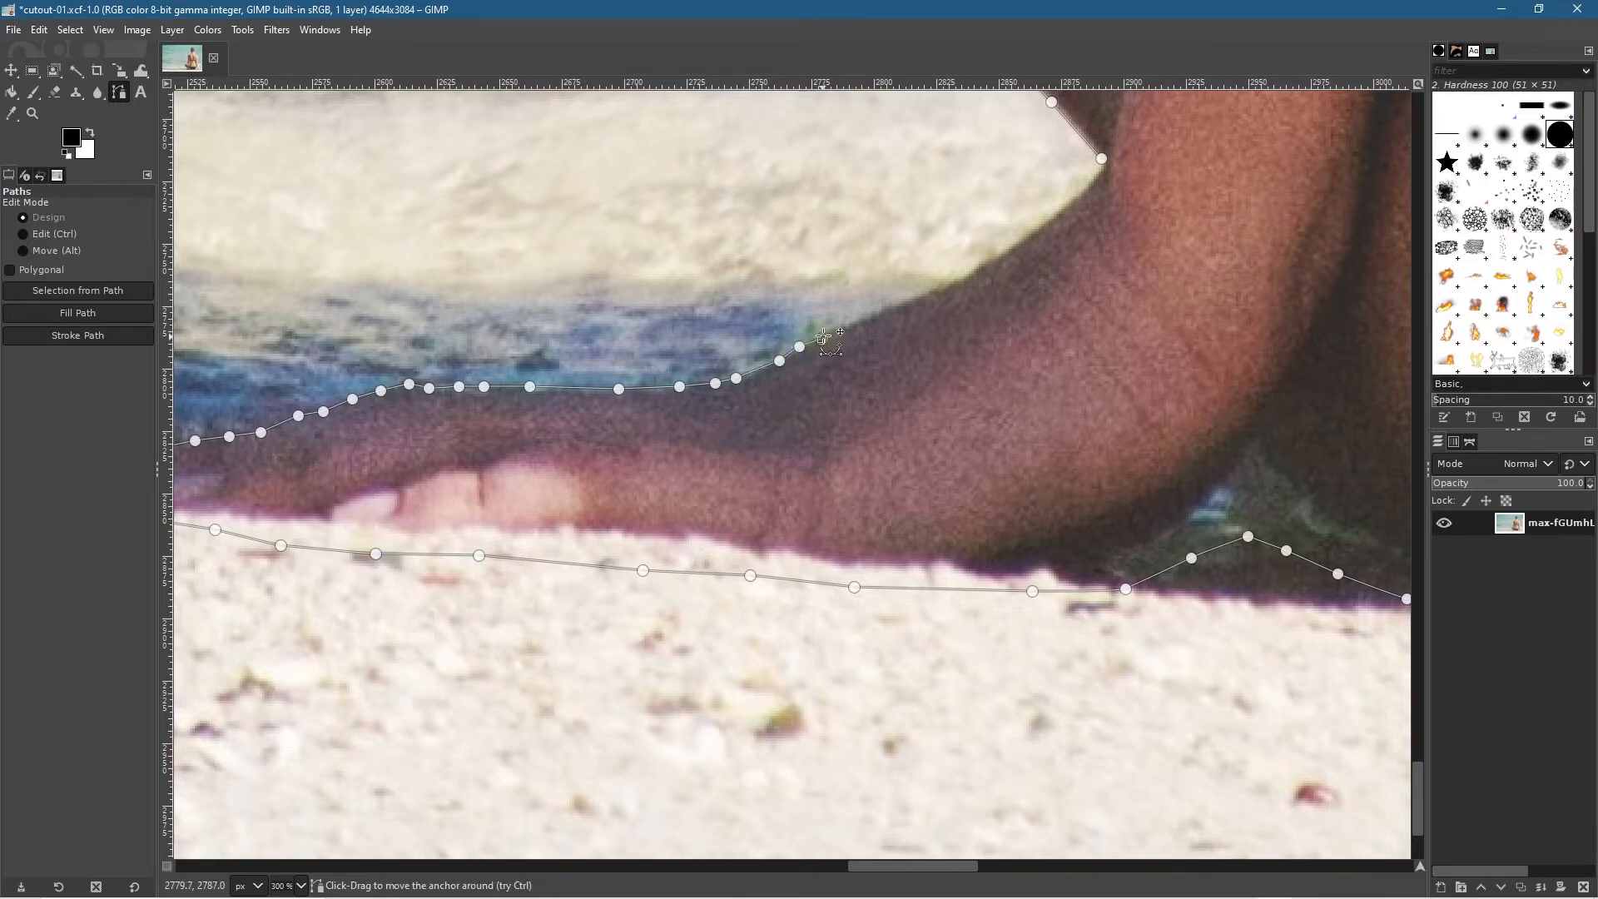
pyautogui.click(822, 338)
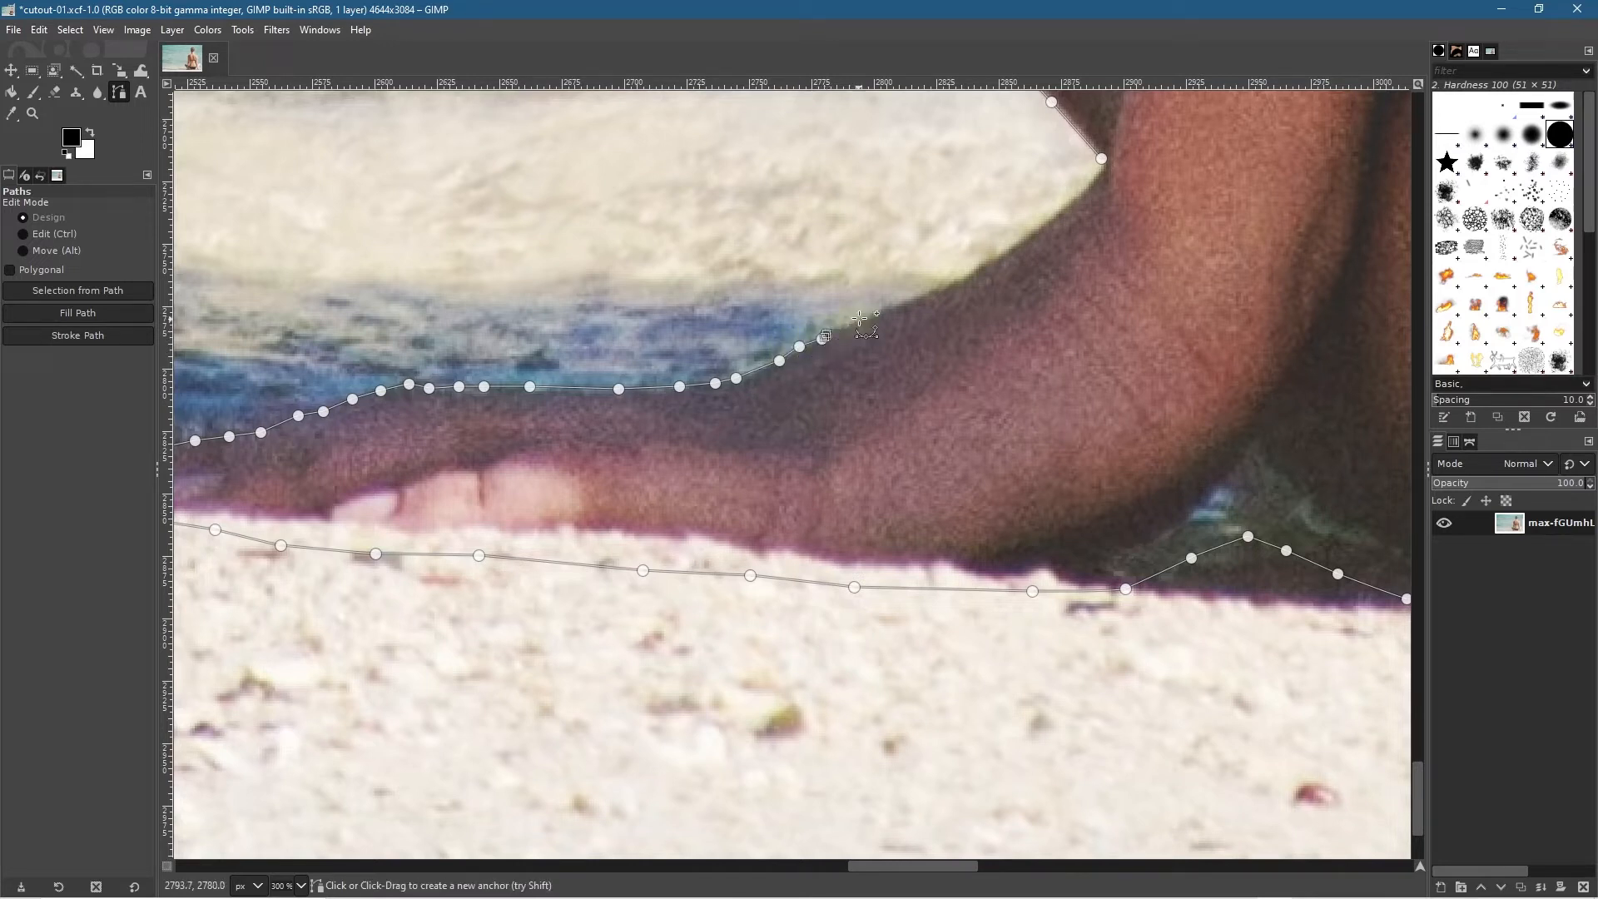
# Step: Extend the path along the rising upper edge of the left hand toward the wrist
pyautogui.scroll(5, 850, 349)
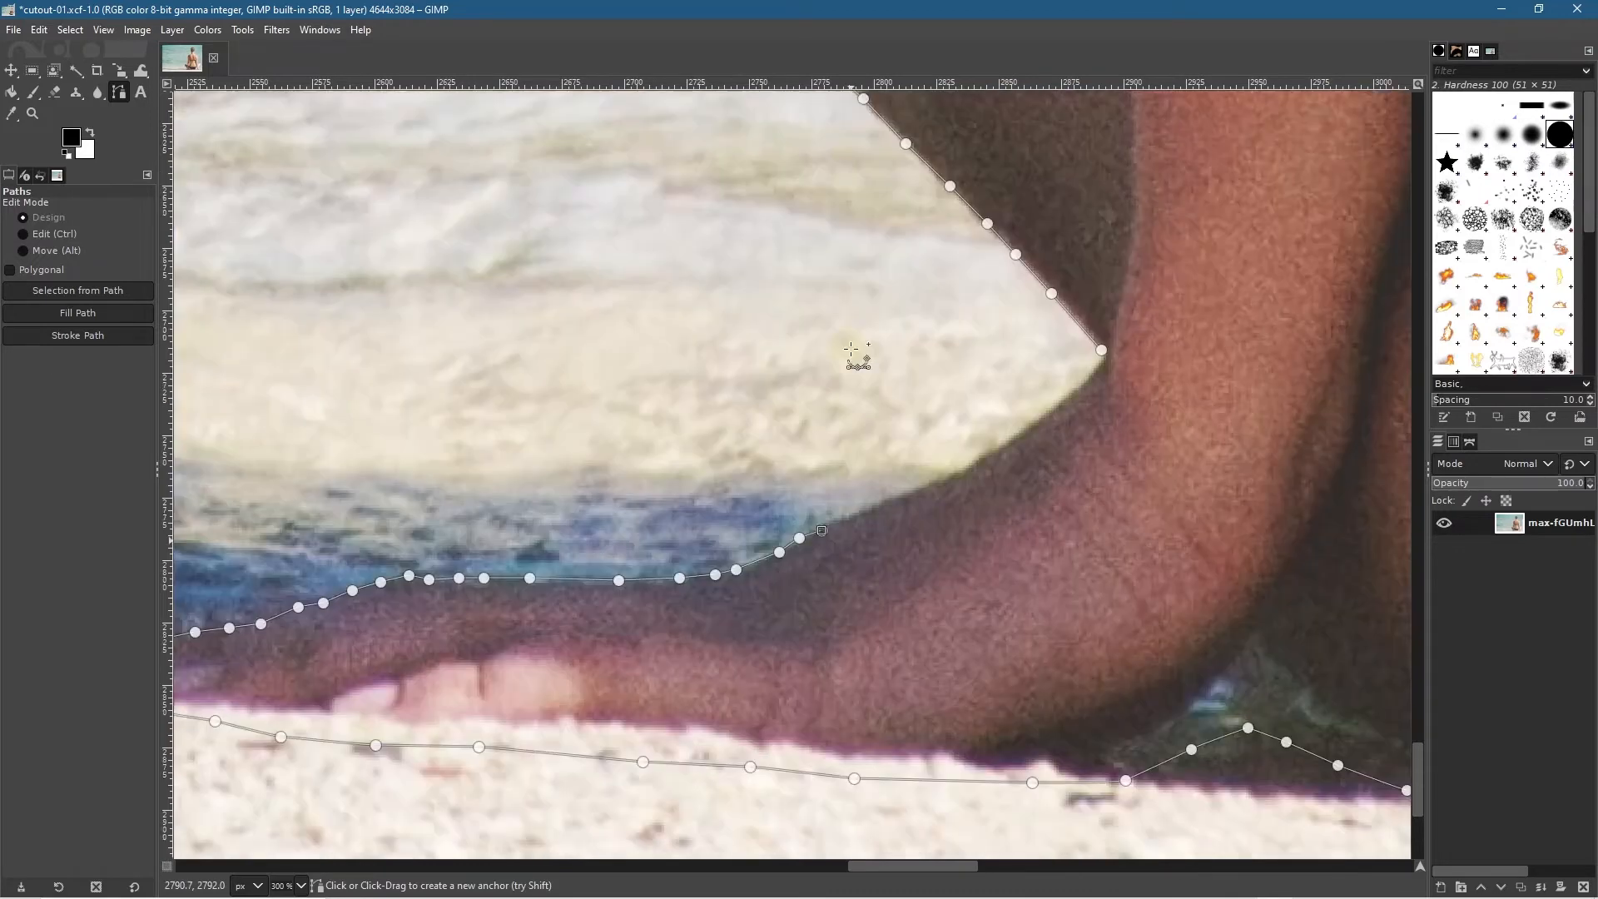
pyautogui.press('super')
pyautogui.click(955, 56)
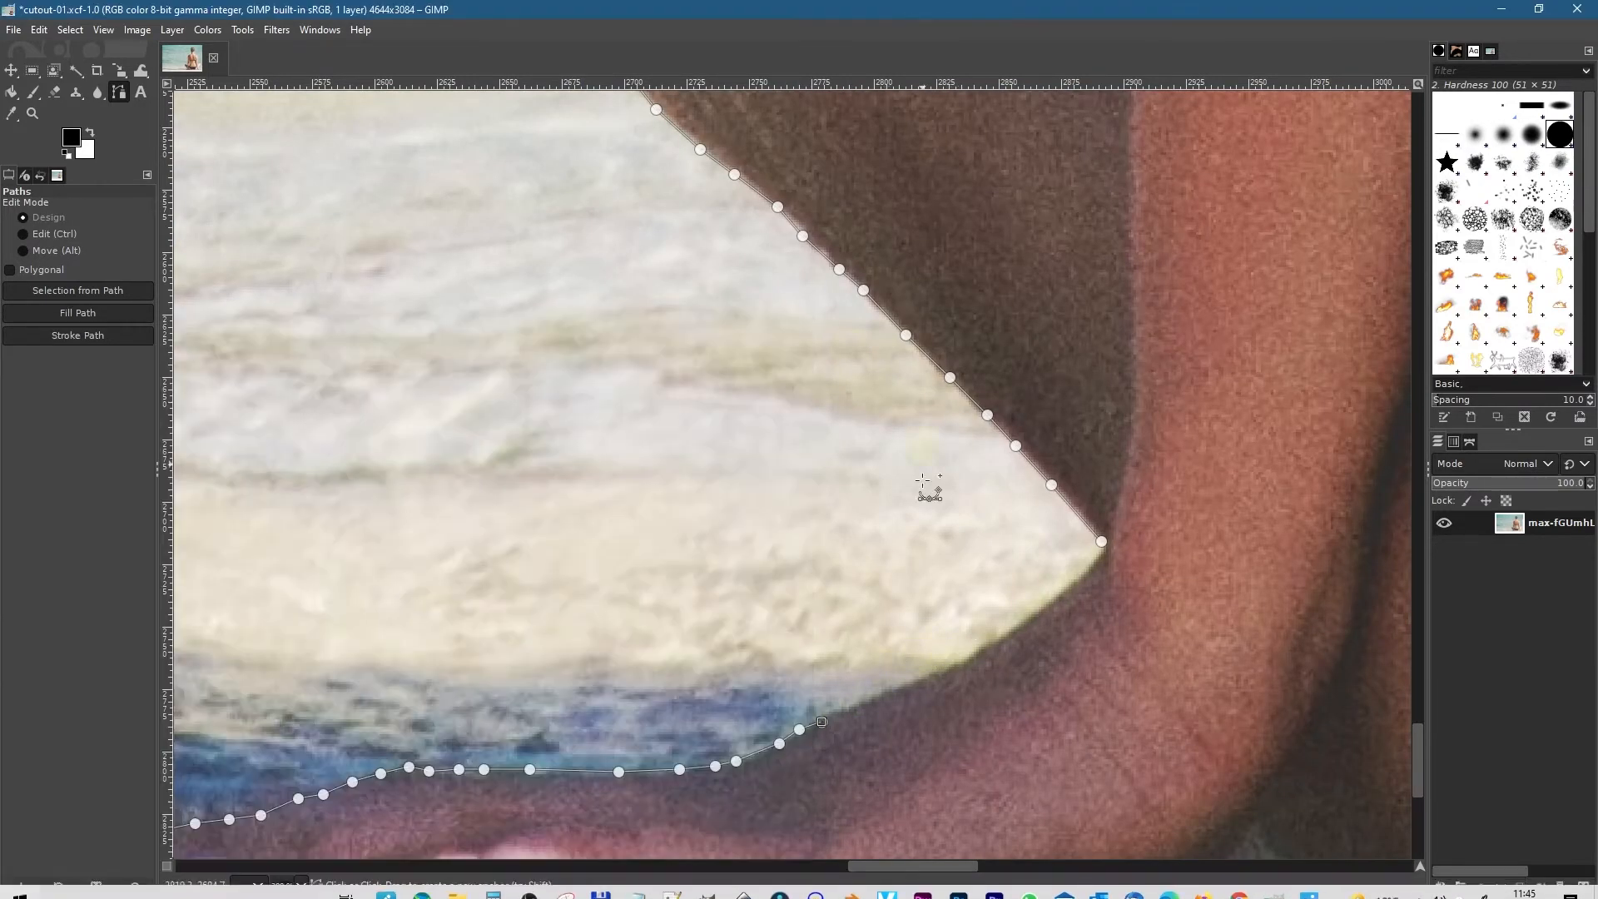
pyautogui.scroll(2, 921, 601)
pyautogui.moveTo(917, 599); pyautogui.dragTo(910, 354)
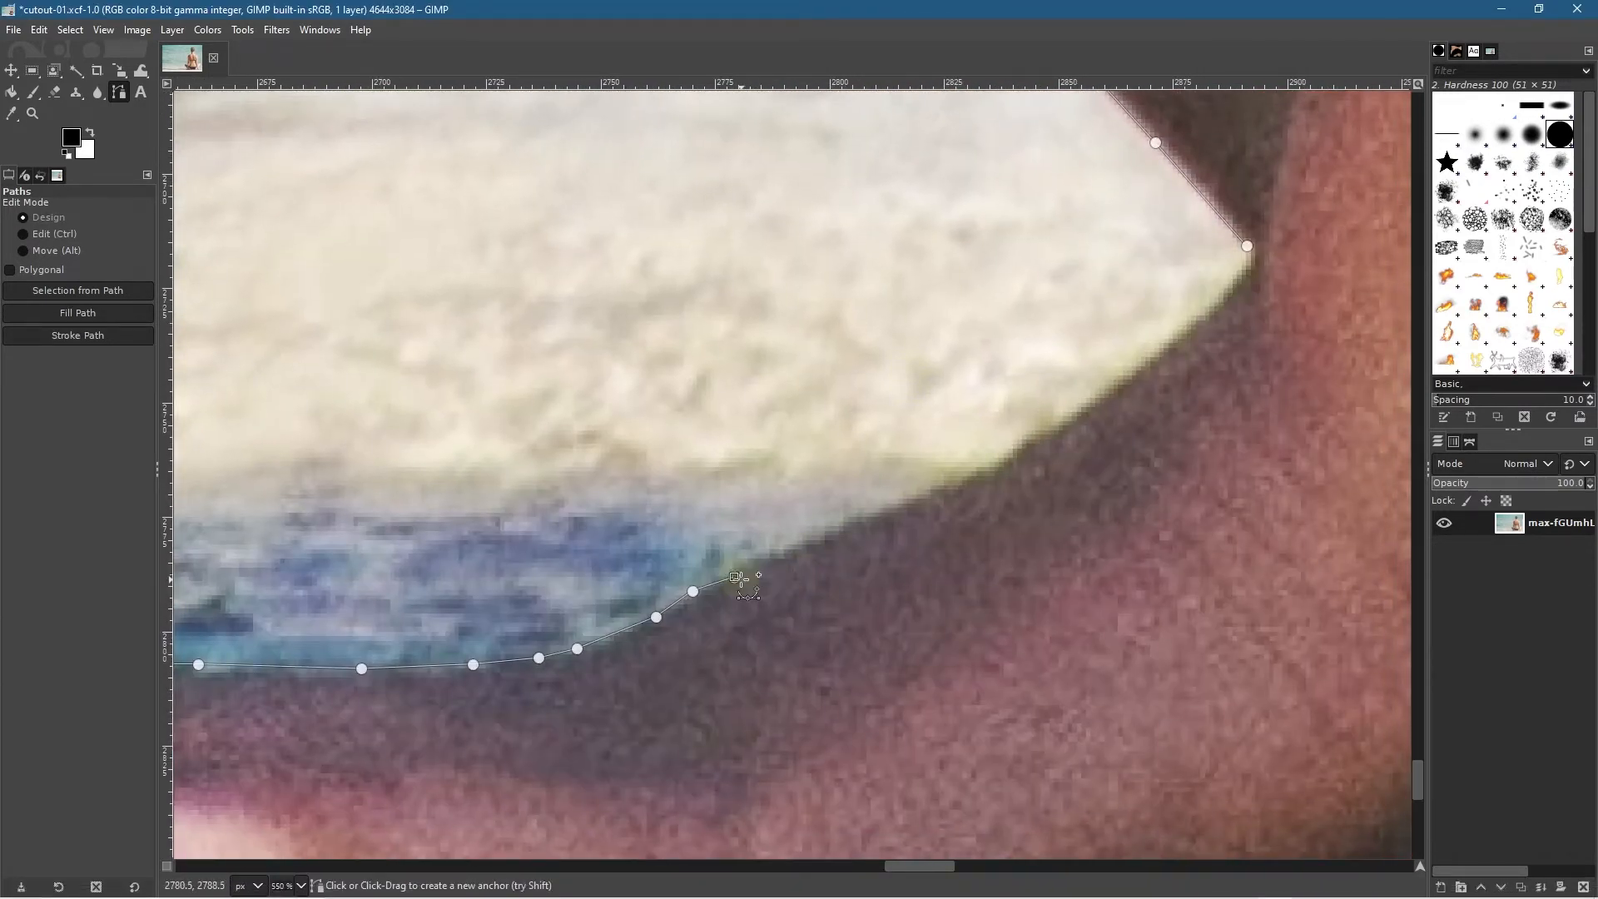
pyautogui.click(763, 558)
pyautogui.click(854, 521)
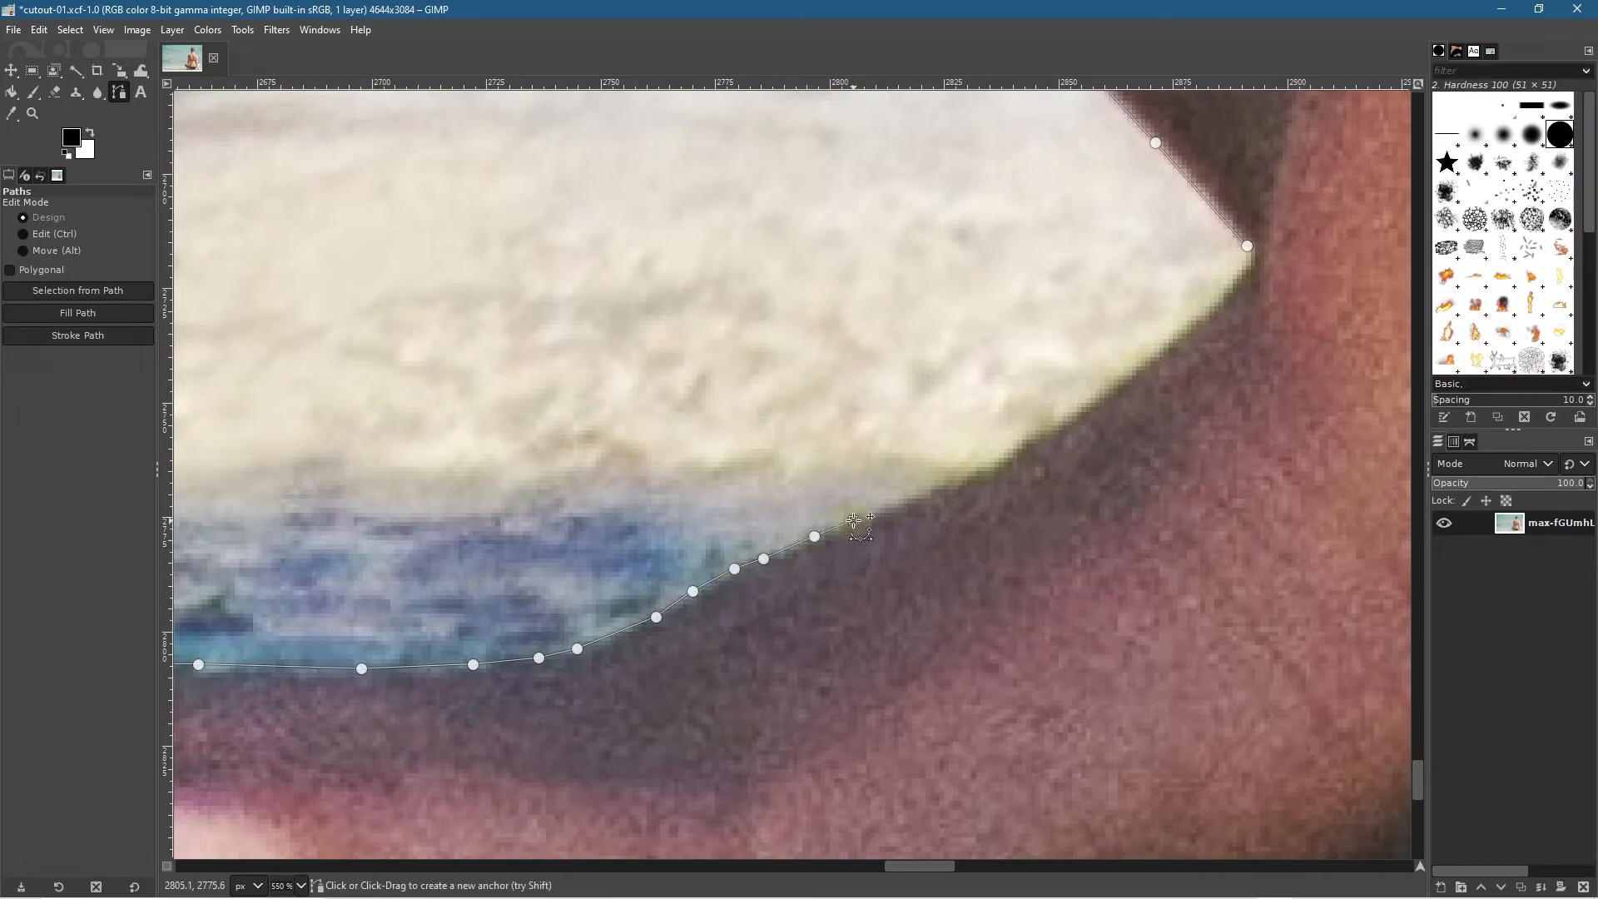
pyautogui.click(892, 508)
pyautogui.click(938, 493)
pyautogui.click(992, 469)
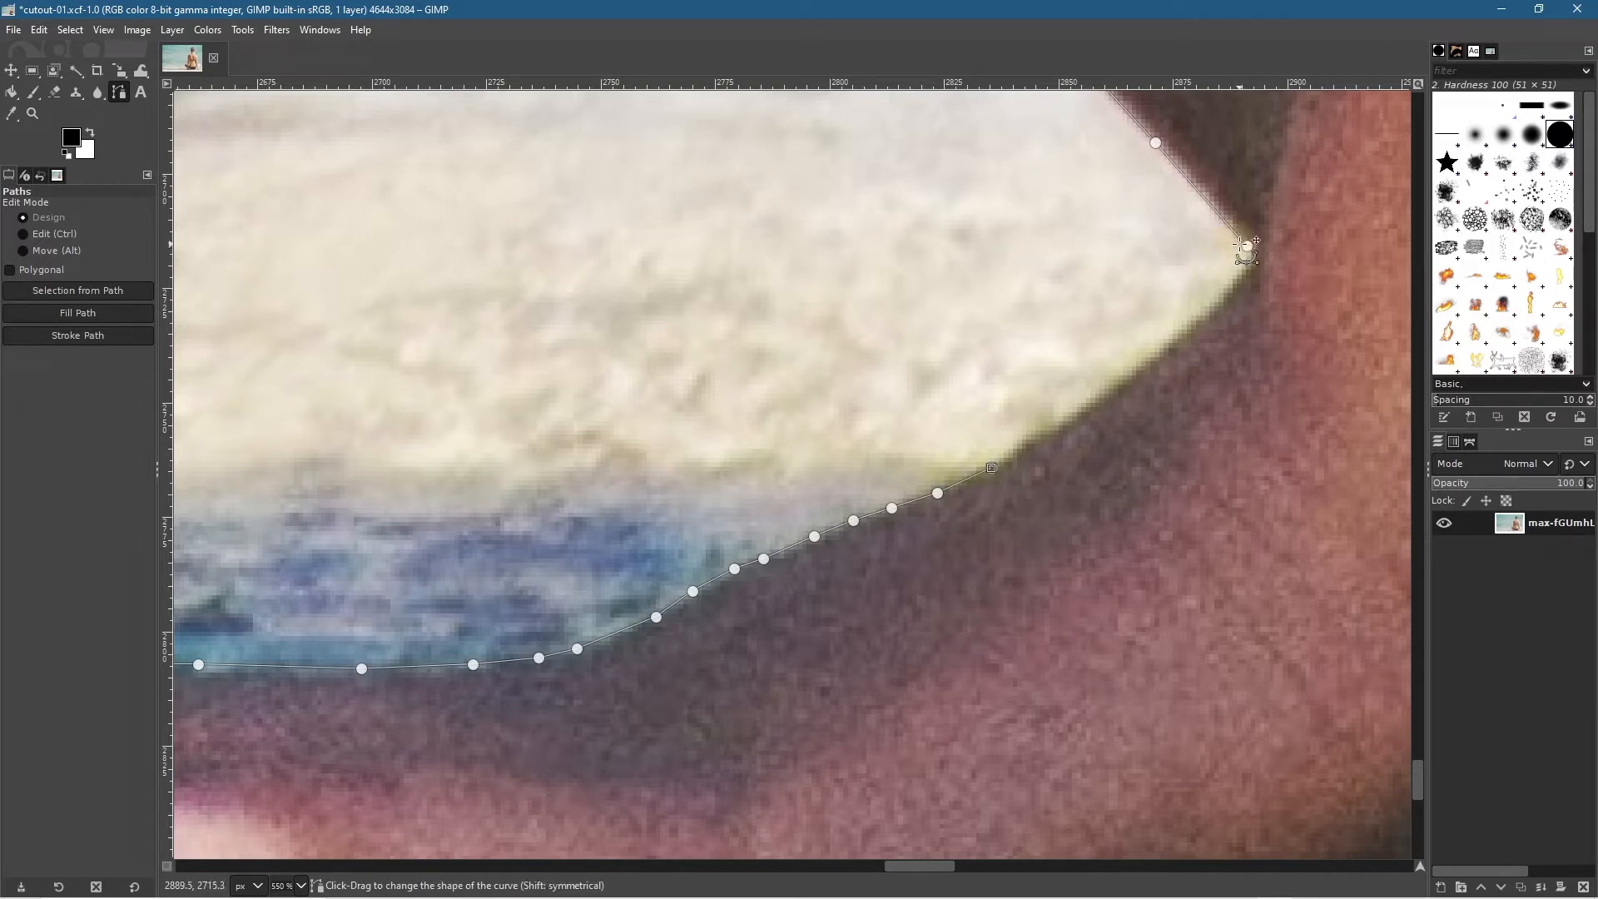
# Step: Trace the remaining wrist edge up to the leg and close the path on its starting anchor
pyautogui.click(1034, 439)
pyautogui.click(1061, 425)
pyautogui.click(1104, 395)
pyautogui.click(1148, 363)
pyautogui.click(1188, 333)
pyautogui.click(1223, 296)
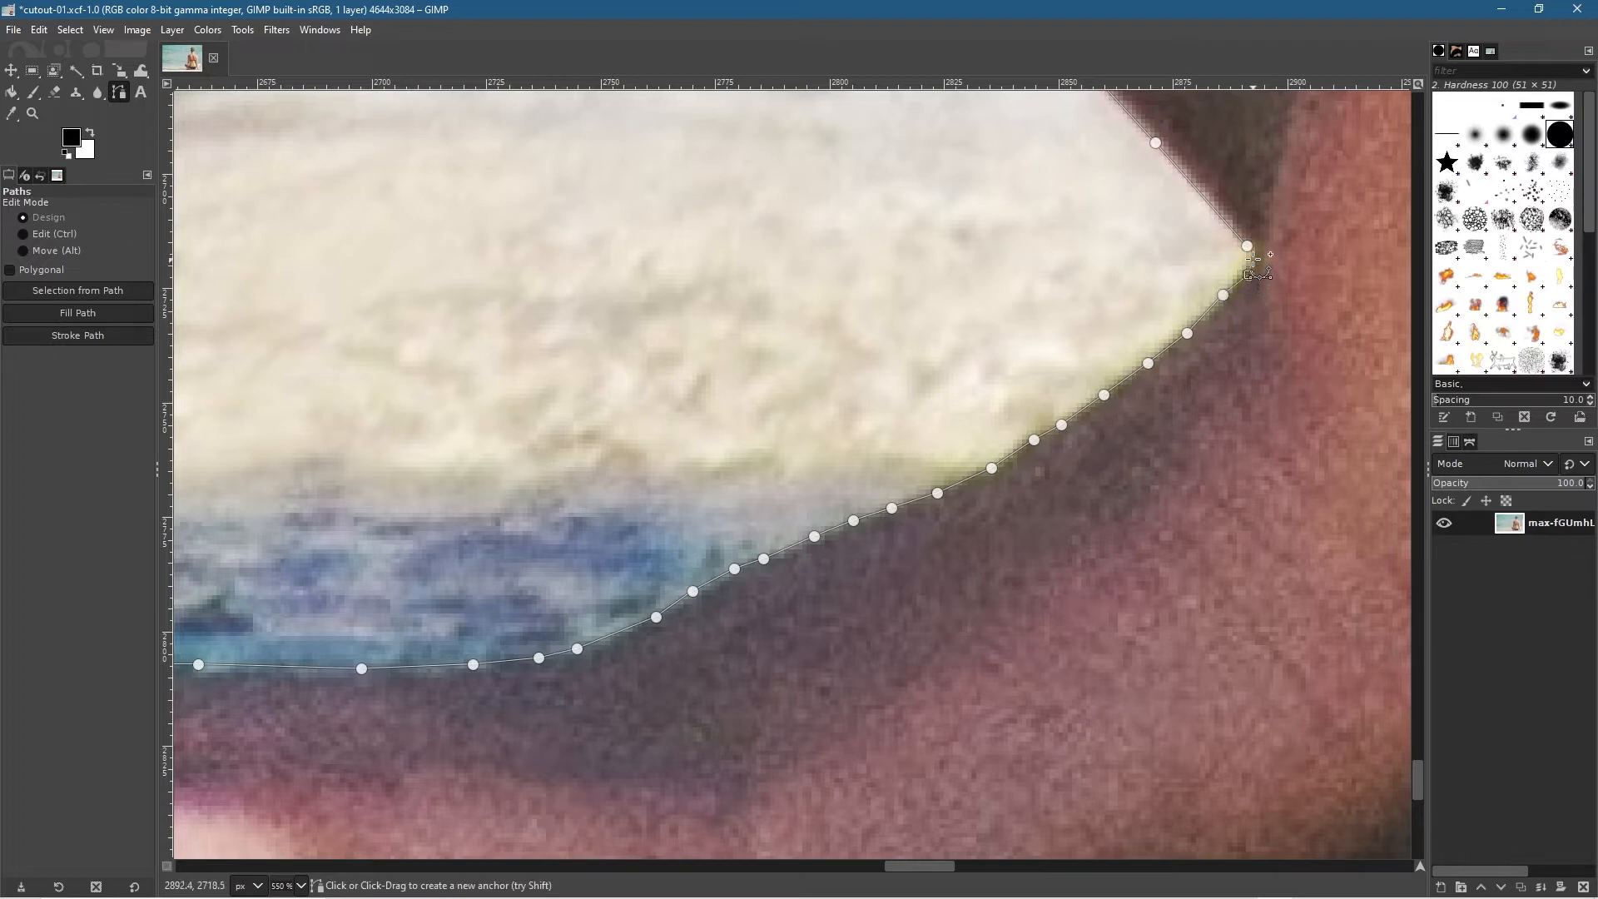
pyautogui.keyDown('ctrl'); pyautogui.click(1248, 245); pyautogui.keyUp('ctrl')
# Step: Save the image with its completed outline path to the existing cutout-01.xcf file
pyautogui.scroll(-6, 1095, 503)
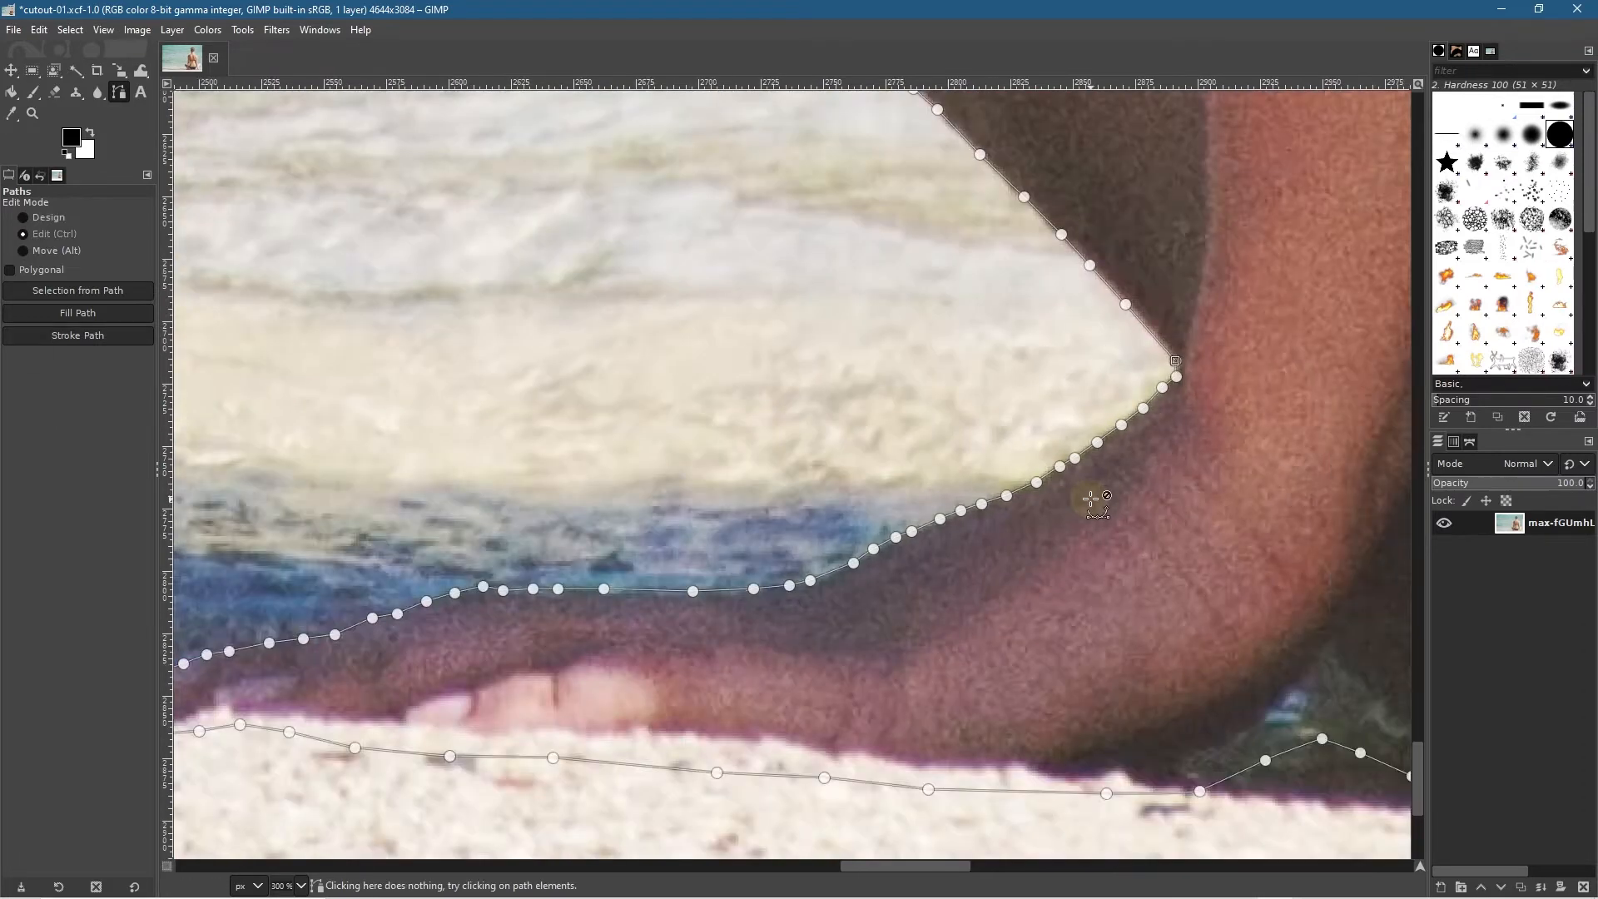
pyautogui.scroll(-3, 1096, 503)
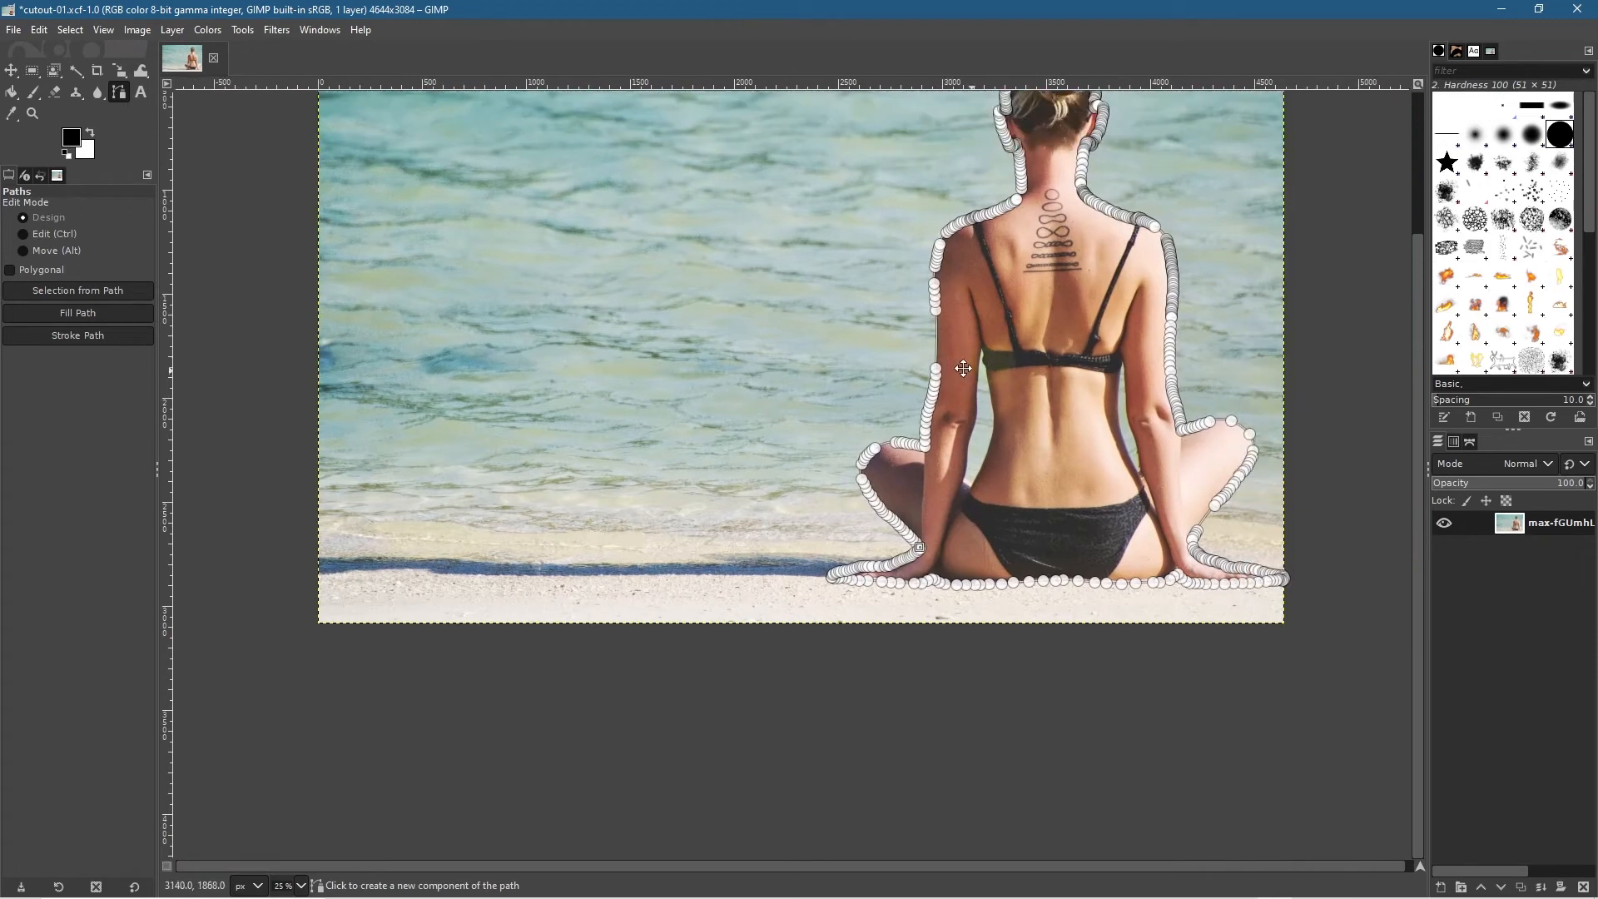
pyautogui.moveTo(963, 368); pyautogui.dragTo(826, 395)
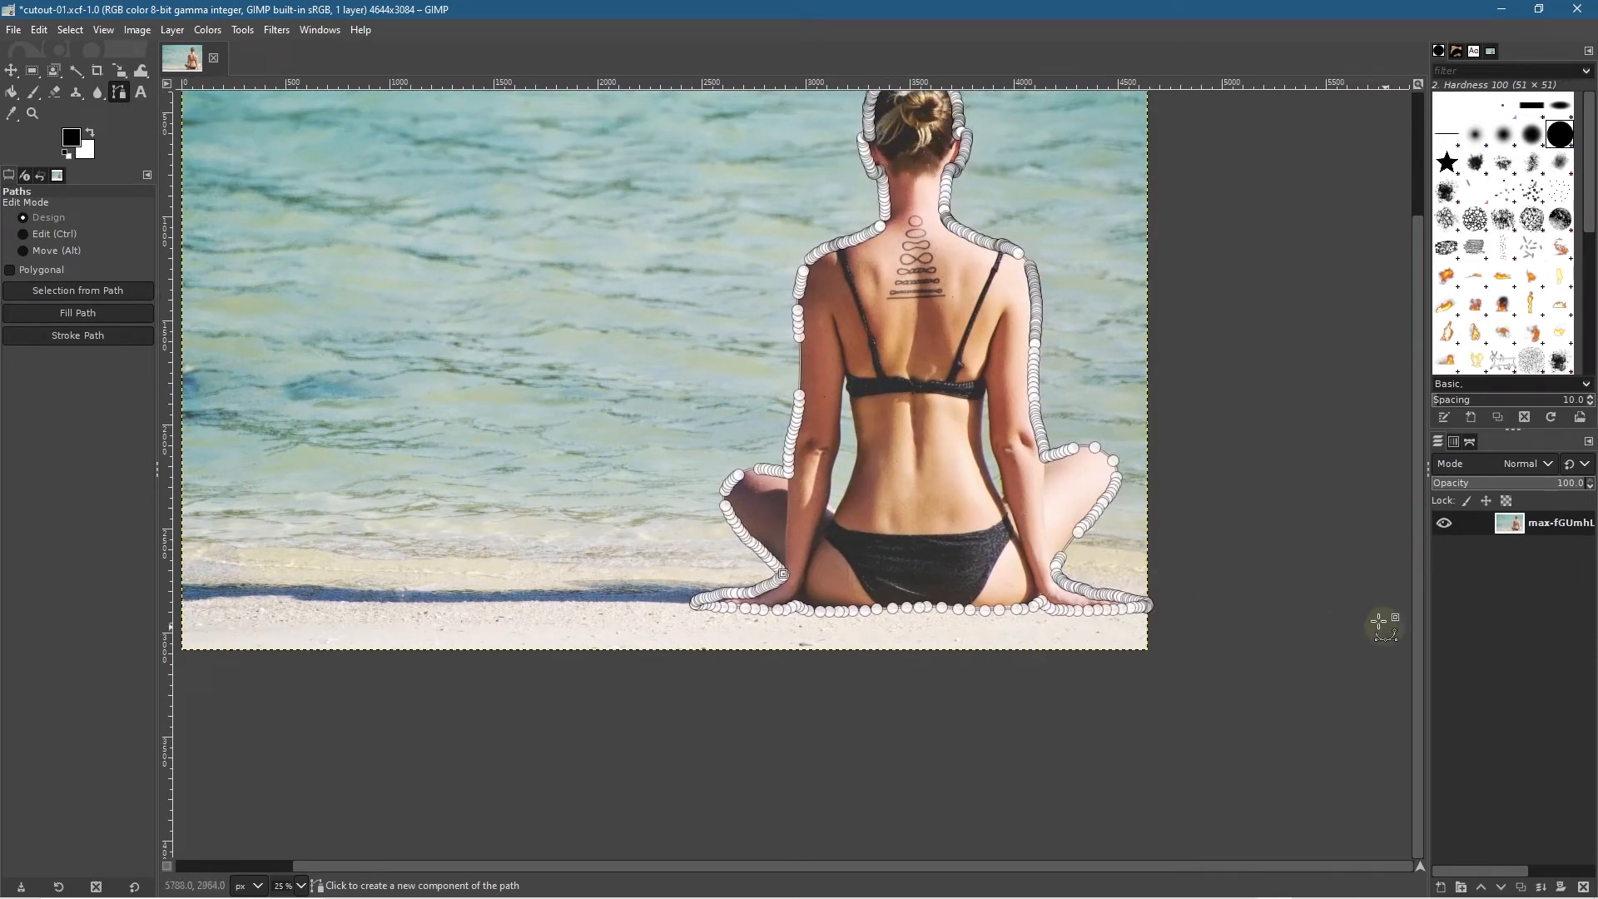
pyautogui.click(13, 29)
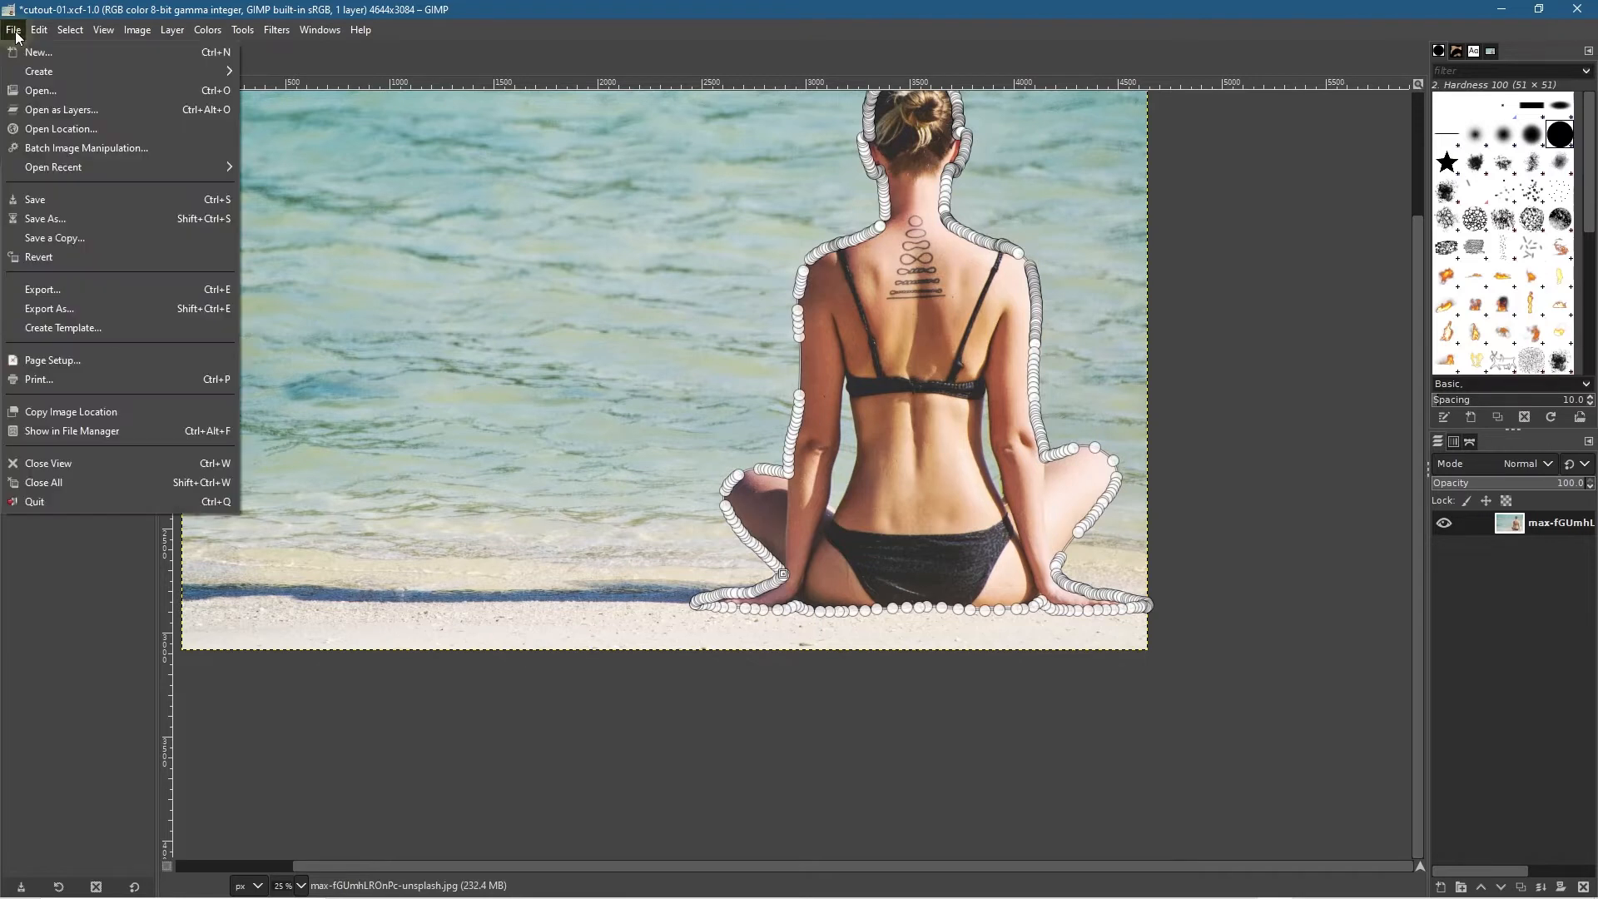
pyautogui.click(43, 192)
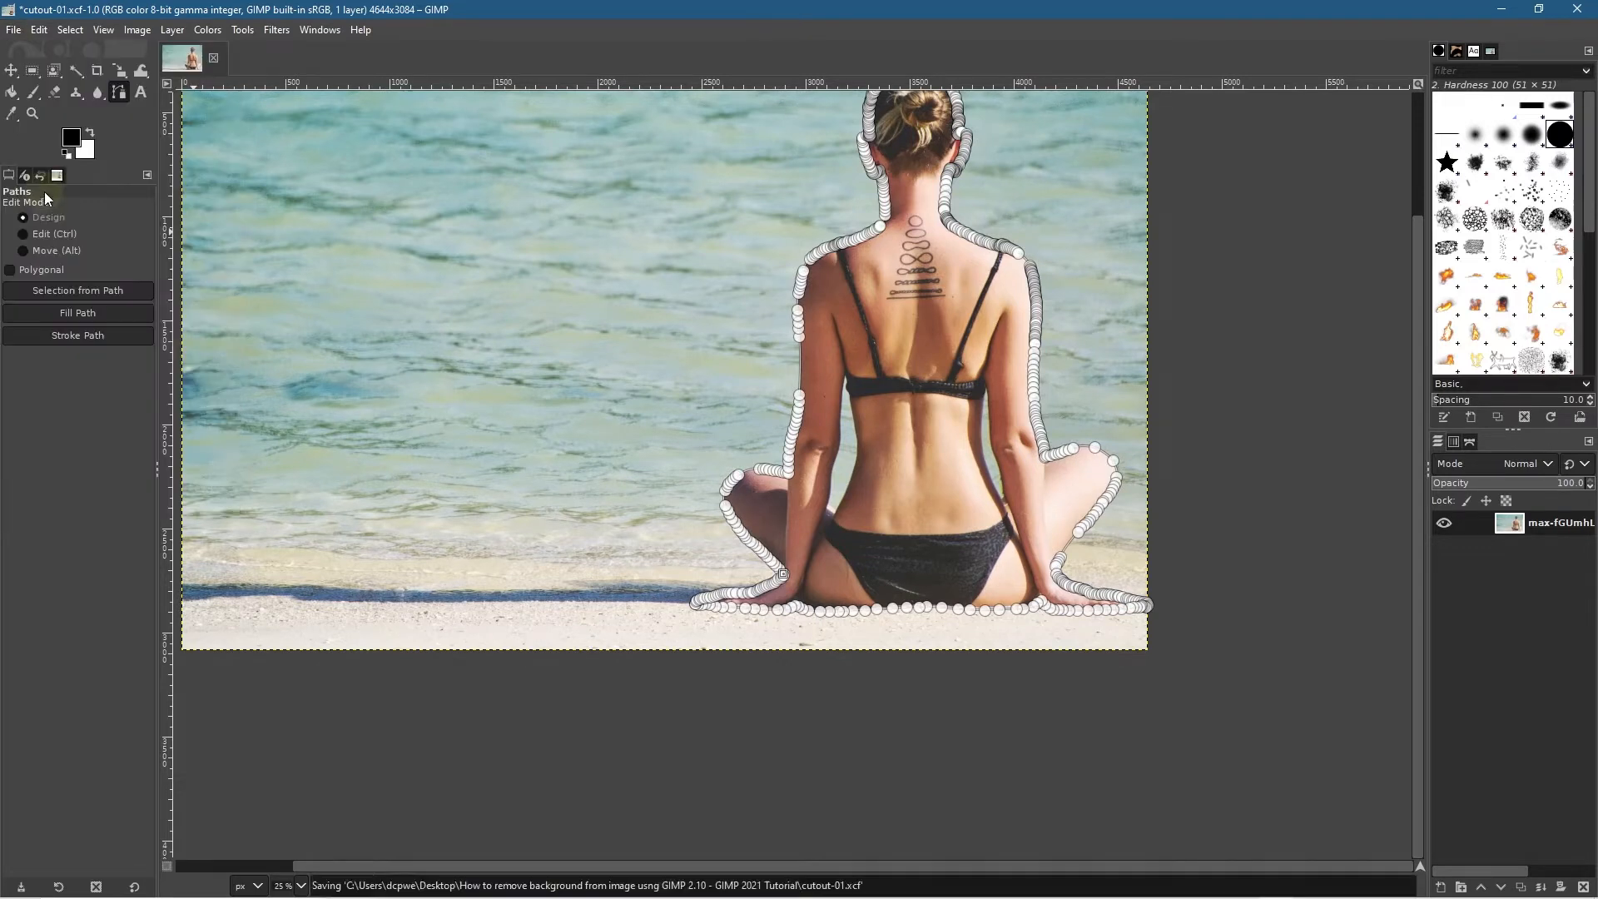
# Step: Add a new transparent layer above the photo layer
pyautogui.click(1443, 891)
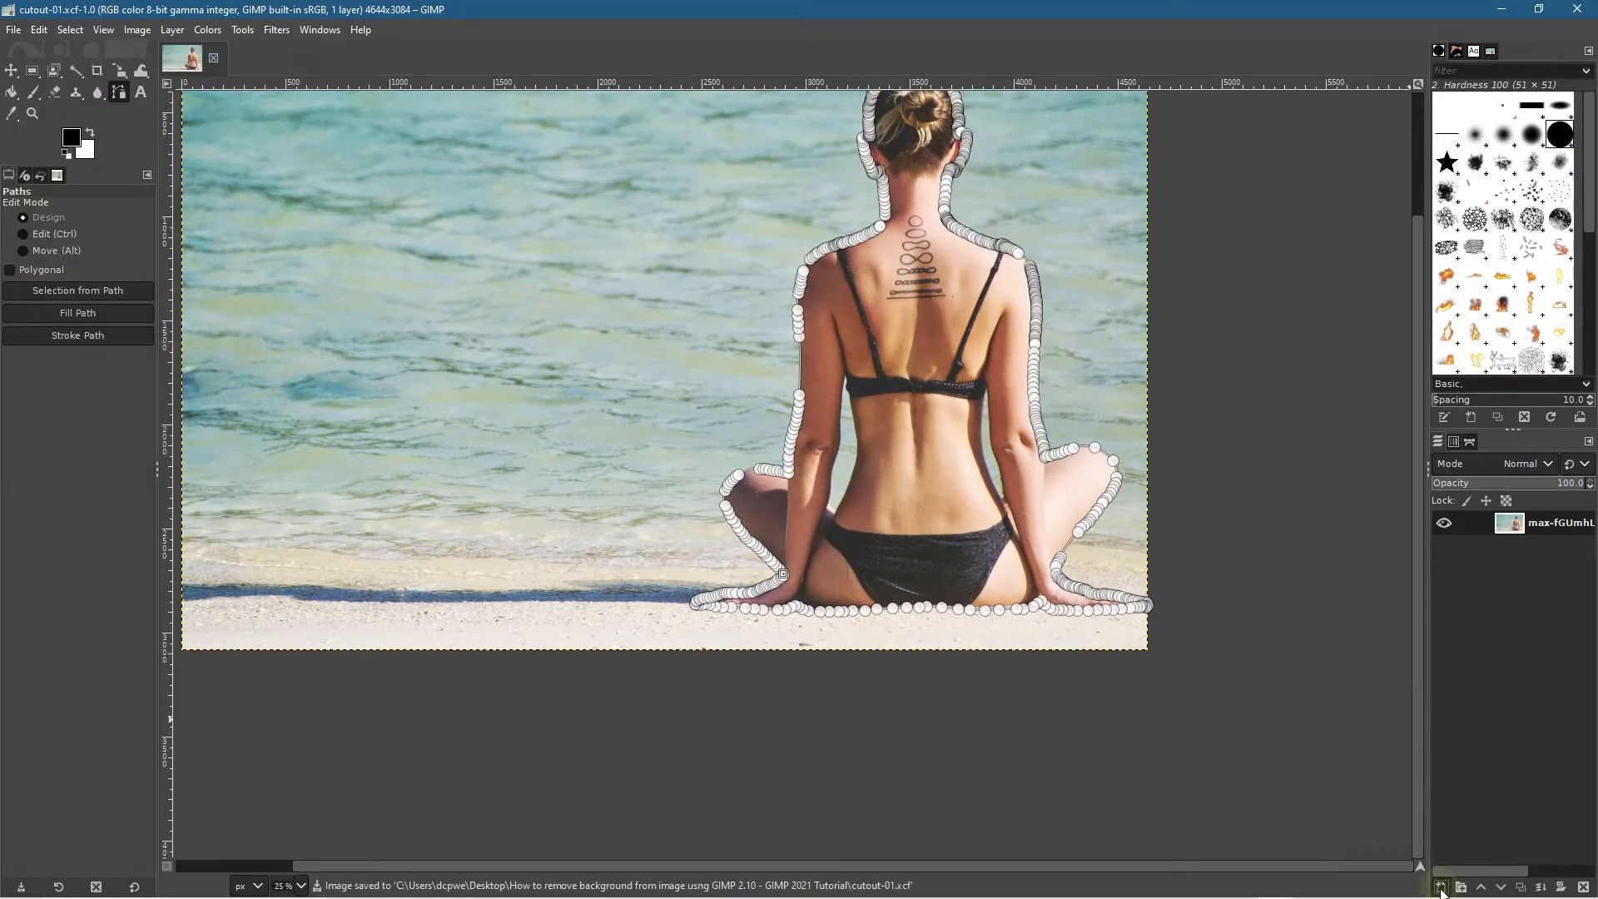
pyautogui.click(1572, 881)
pyautogui.click(1443, 889)
pyautogui.click(1251, 831)
pyautogui.click(1252, 831)
pyautogui.click(1468, 871)
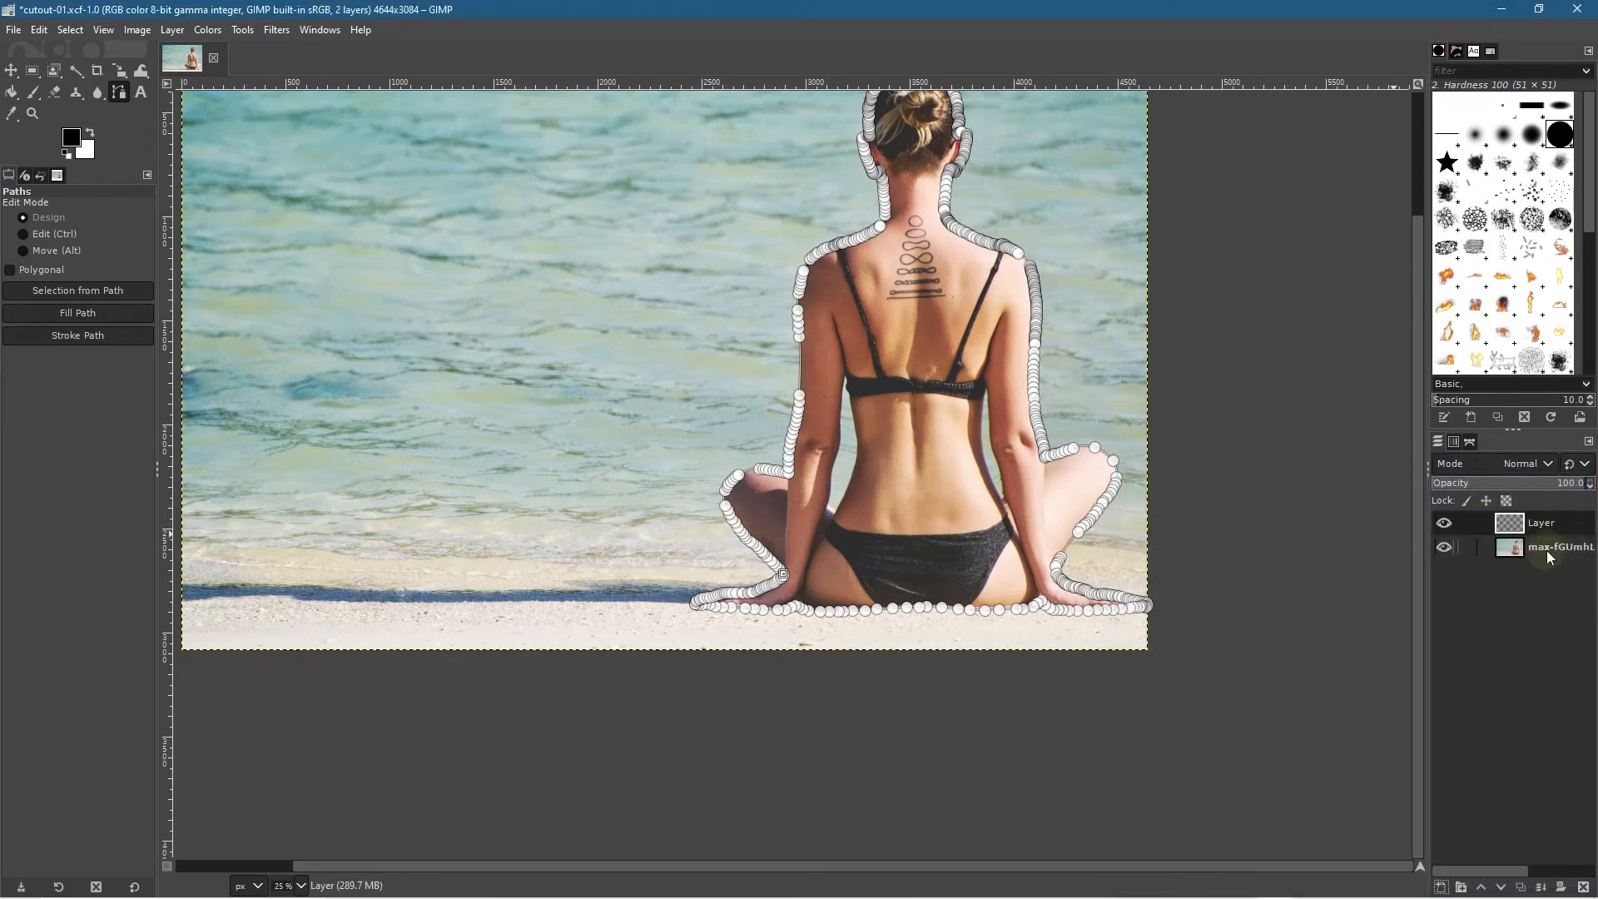
# Step: Copy the whole photo layer and paste it over the new transparent layer as a floating selection
pyautogui.click(1546, 551)
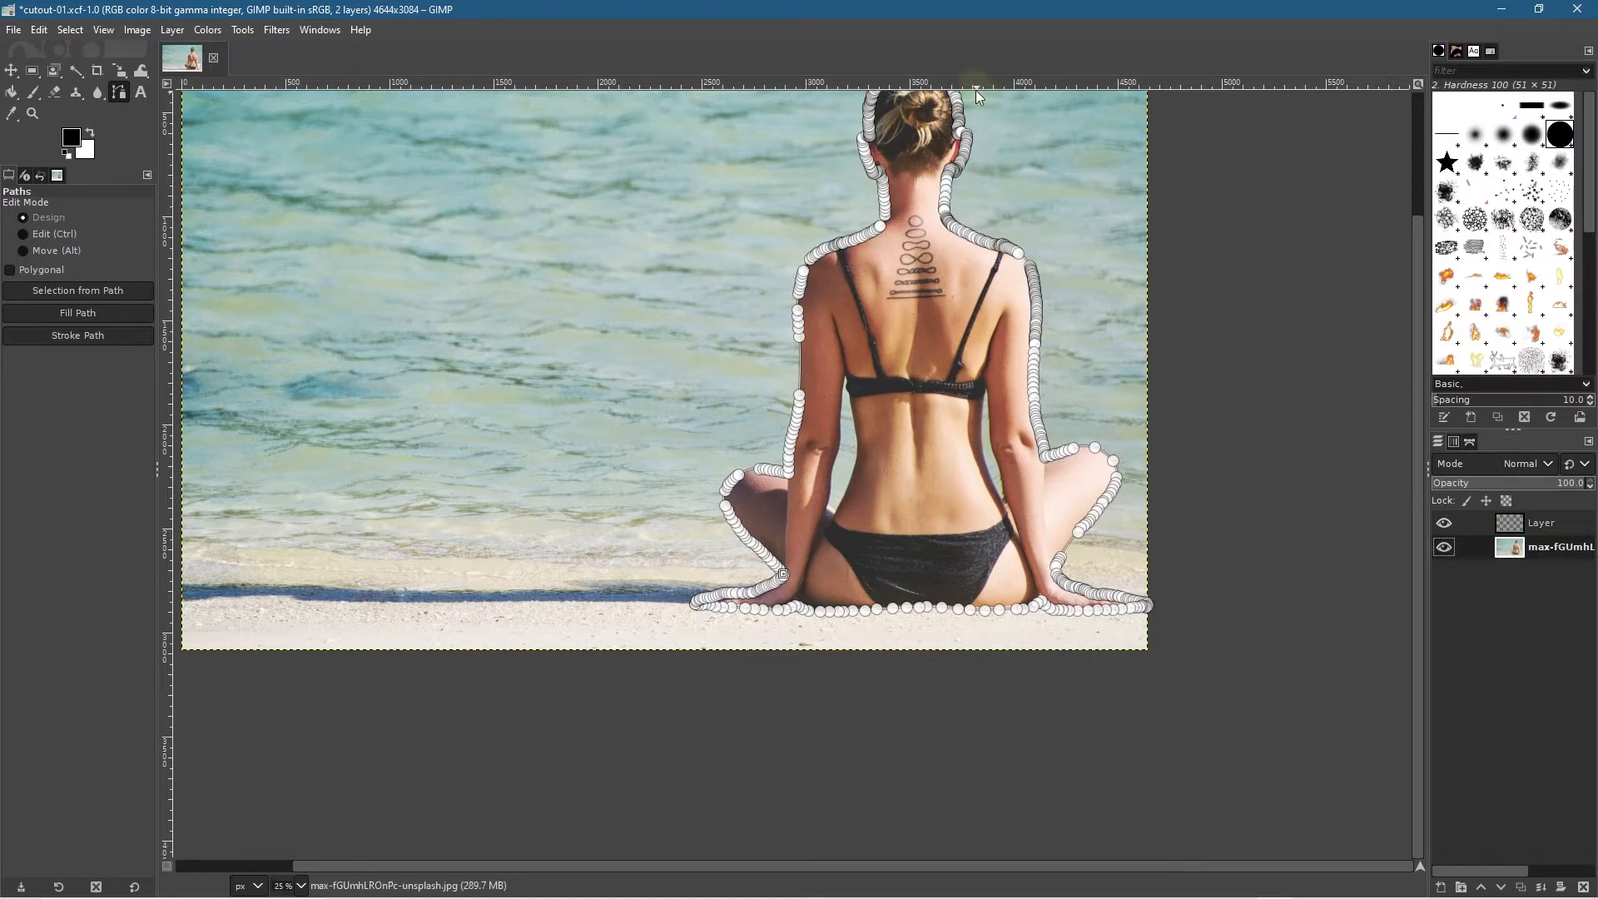
pyautogui.hotkey('ctrl', 'c')
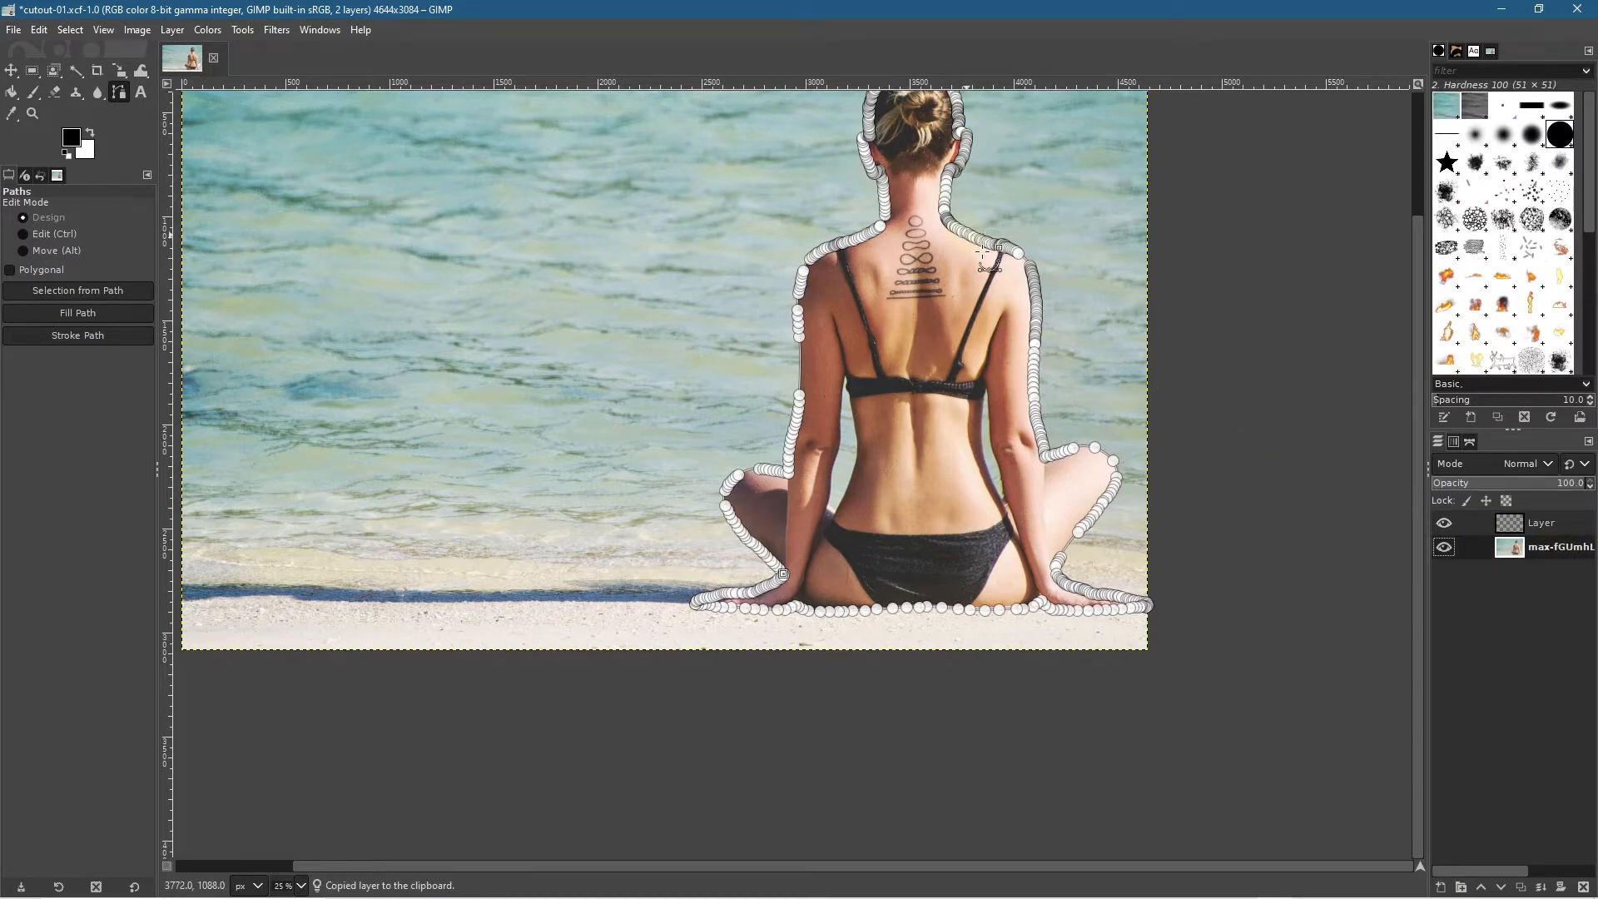
pyautogui.click(1490, 522)
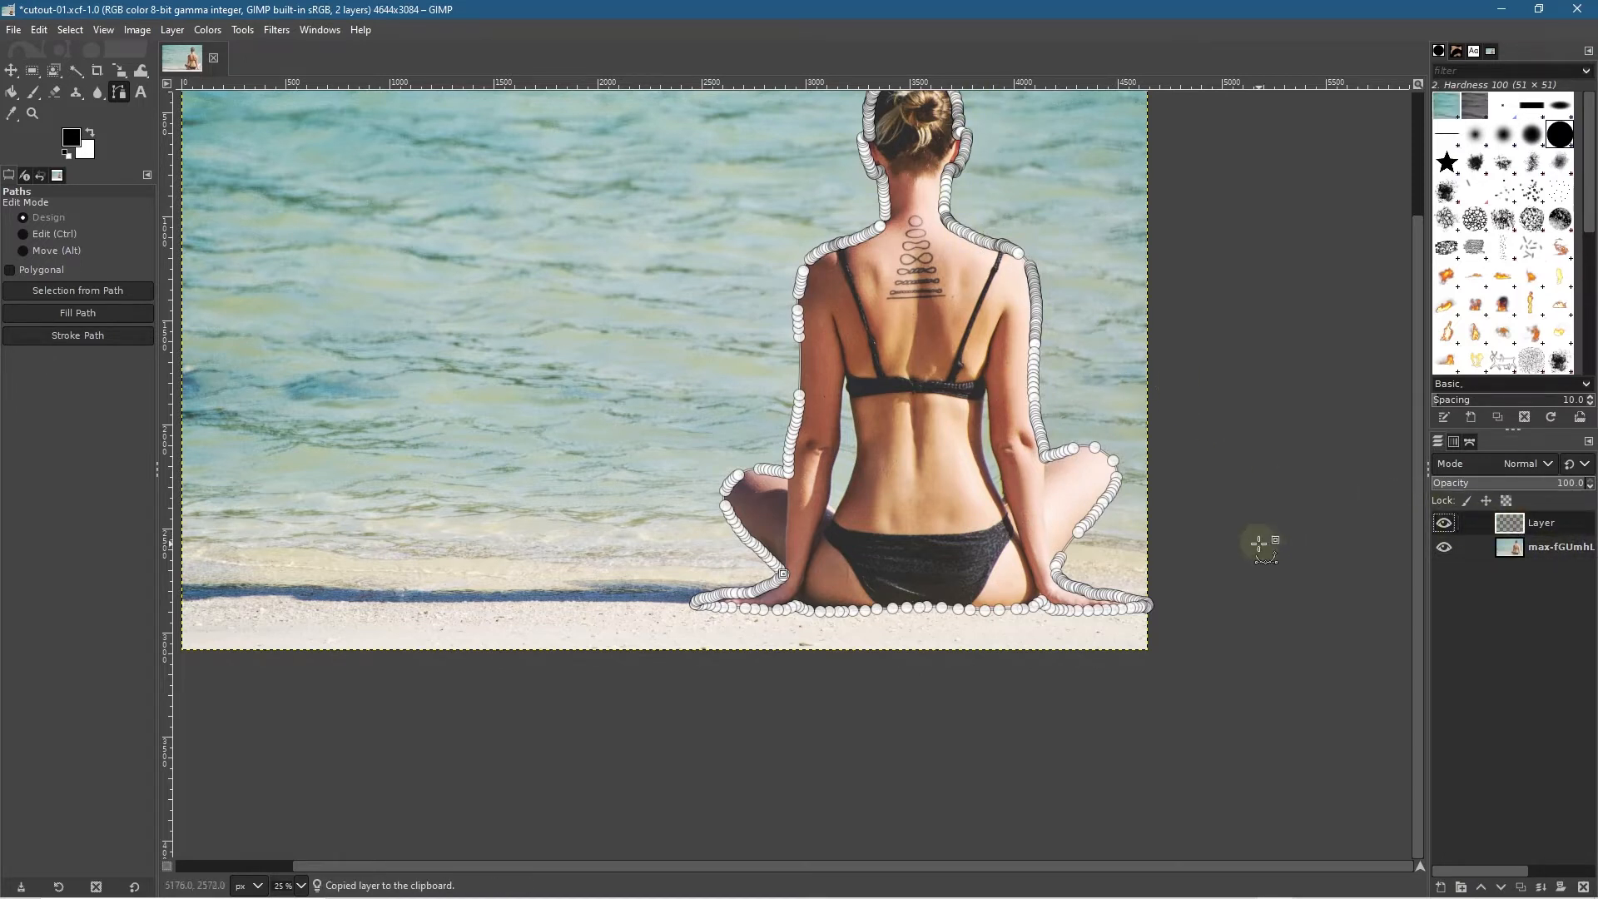
pyautogui.hotkey('ctrl', 'v')
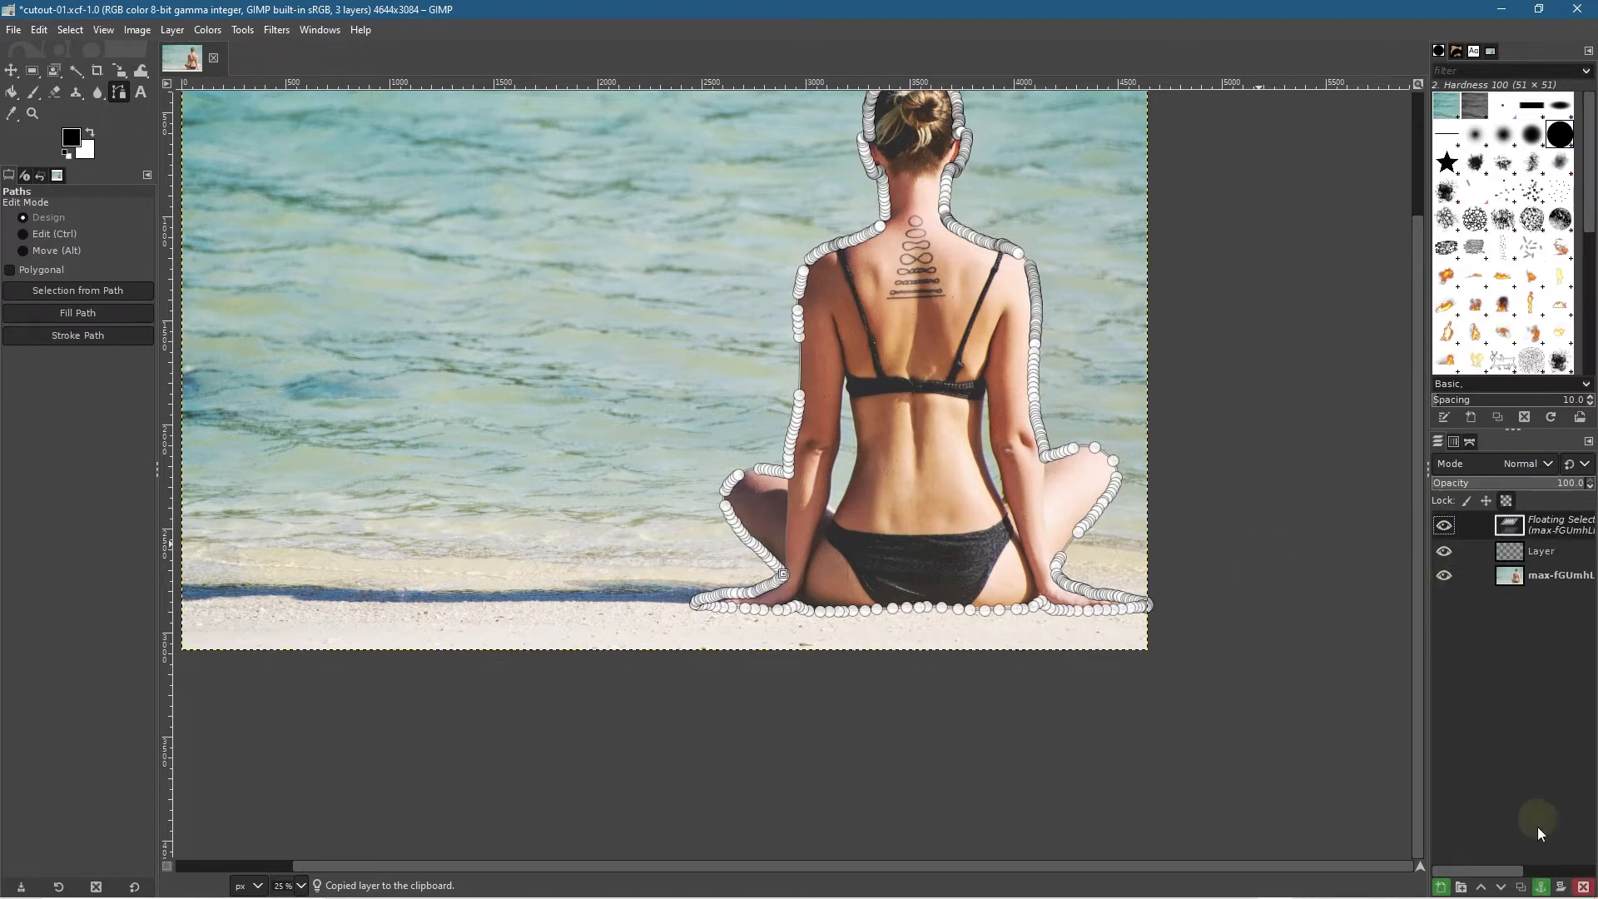
# Step: Anchor the pasted photo copy, and undo both the anchoring and the paste so the new layer is empty again
pyautogui.click(1541, 888)
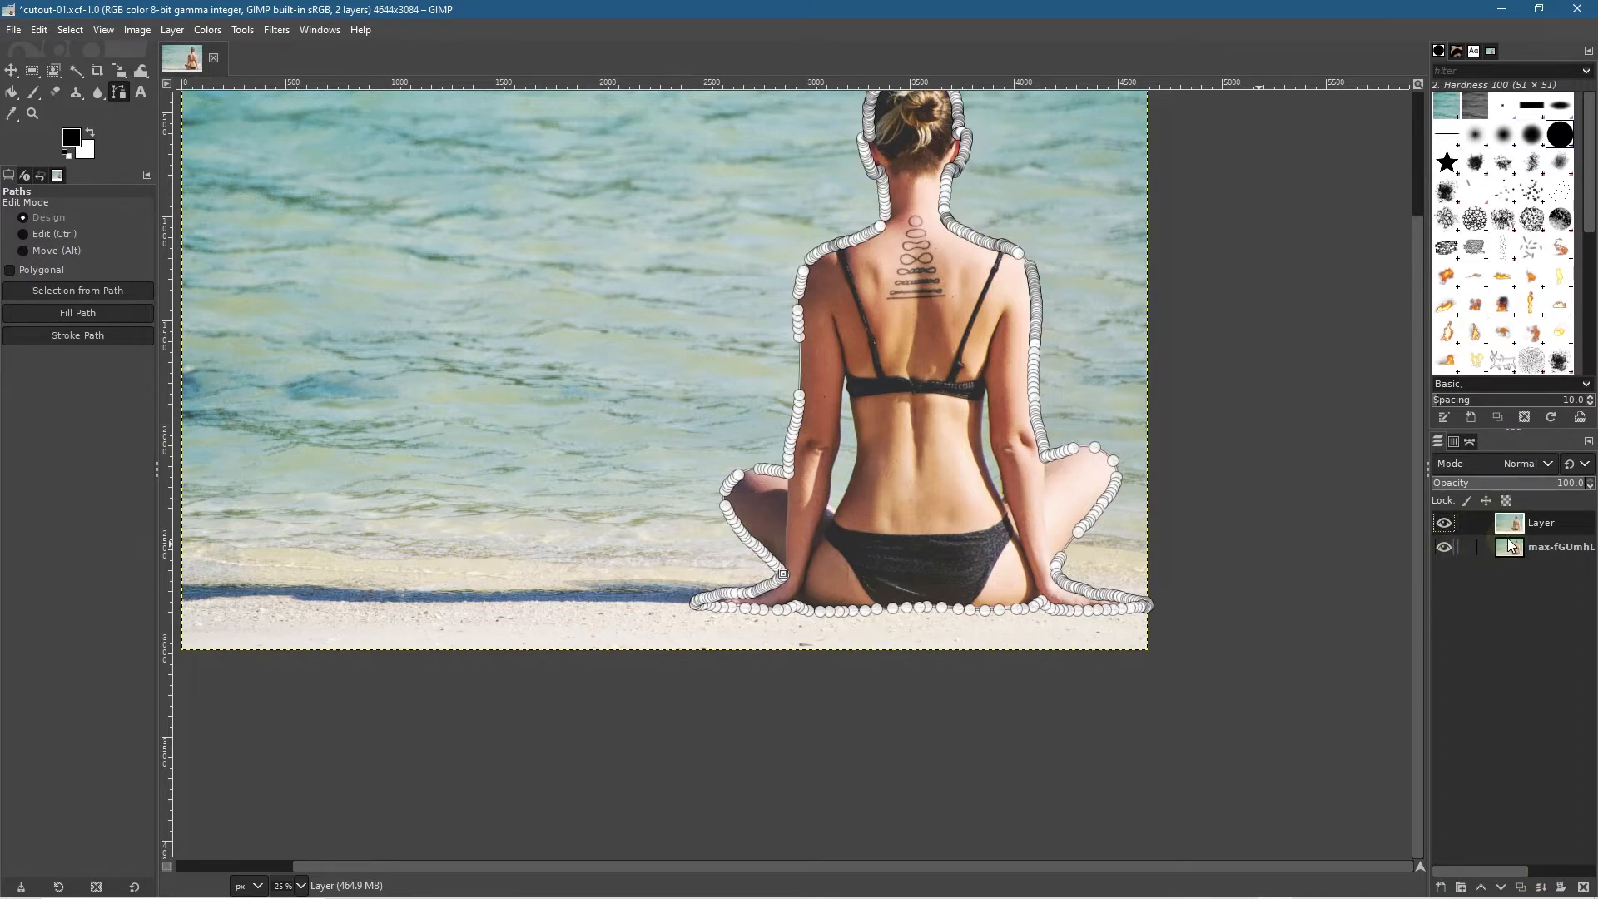
pyautogui.hotkey('ctrl', 'z')
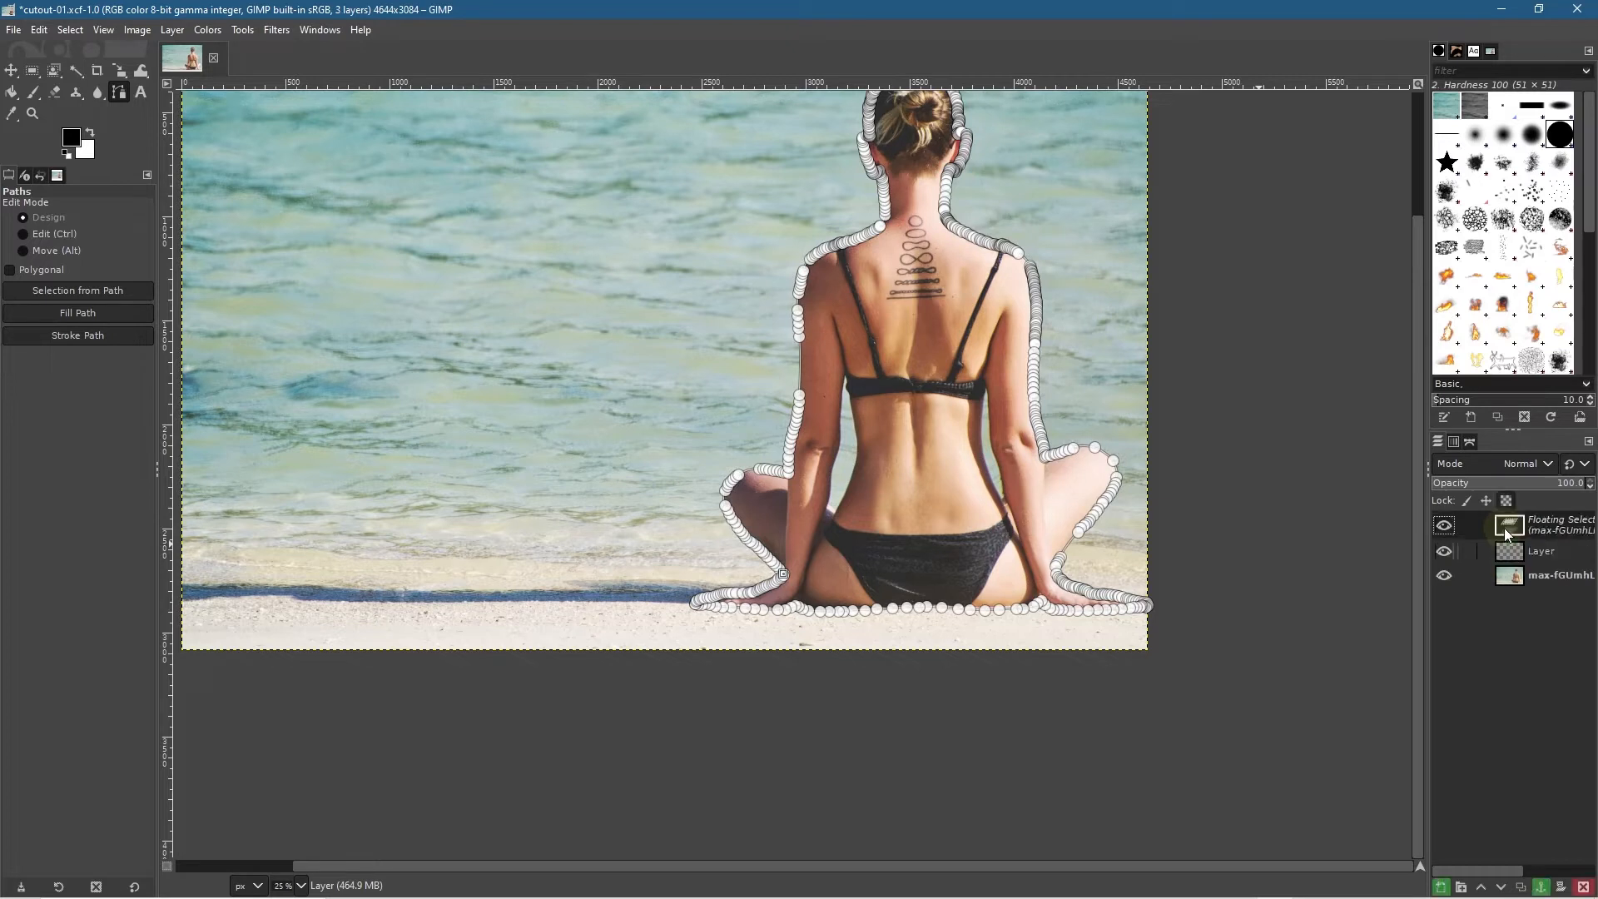
pyautogui.hotkey('ctrl', 'h')
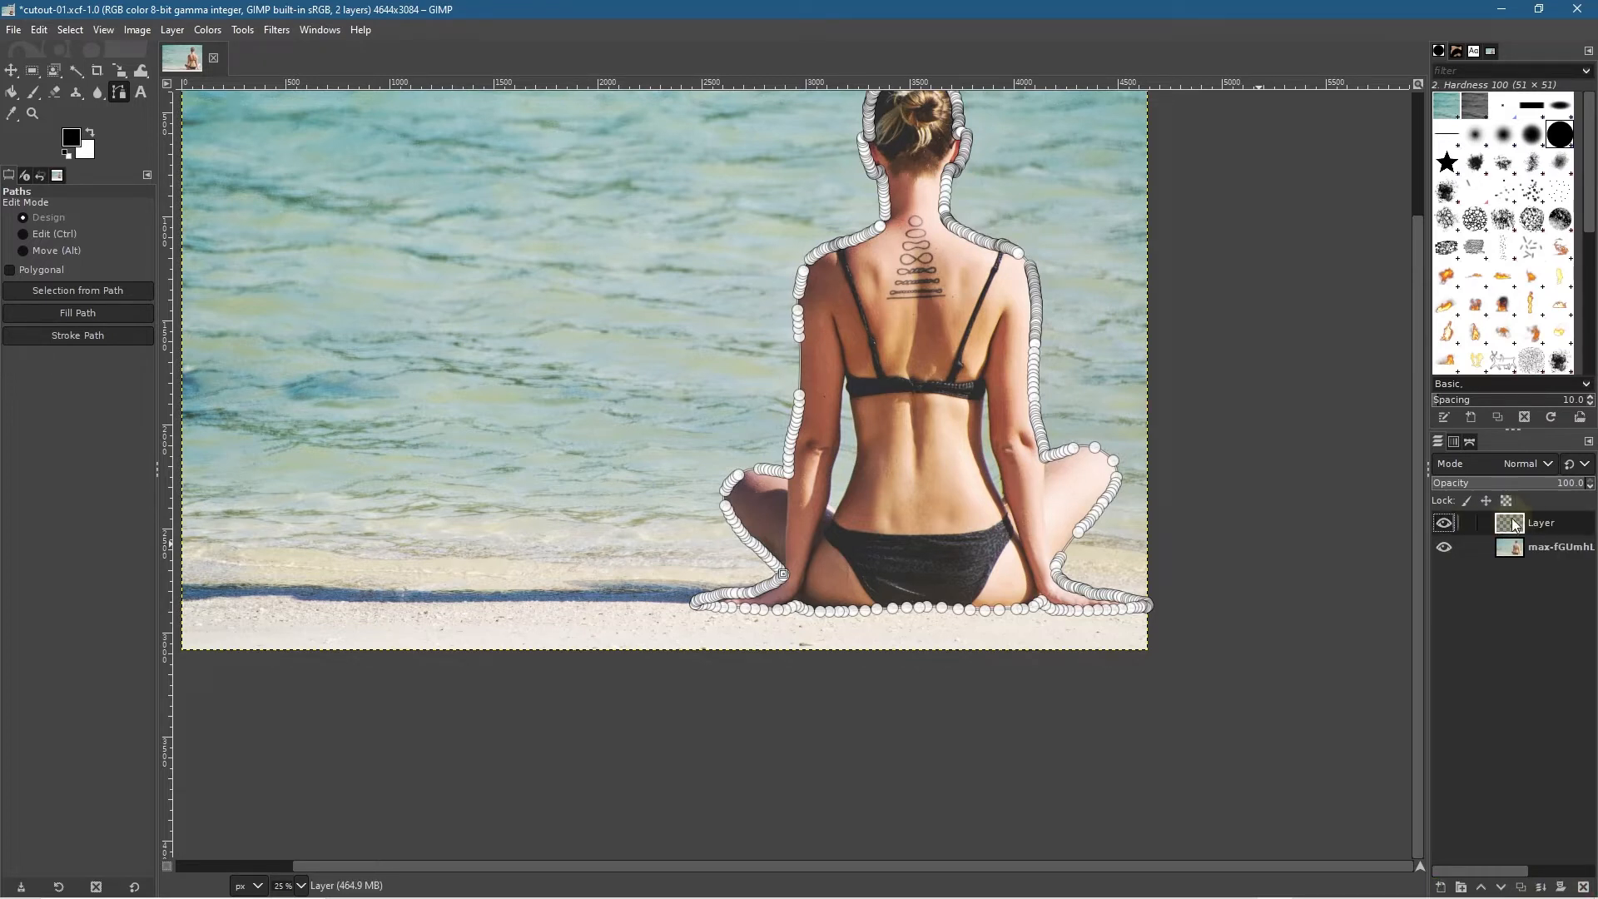
pyautogui.click(1469, 442)
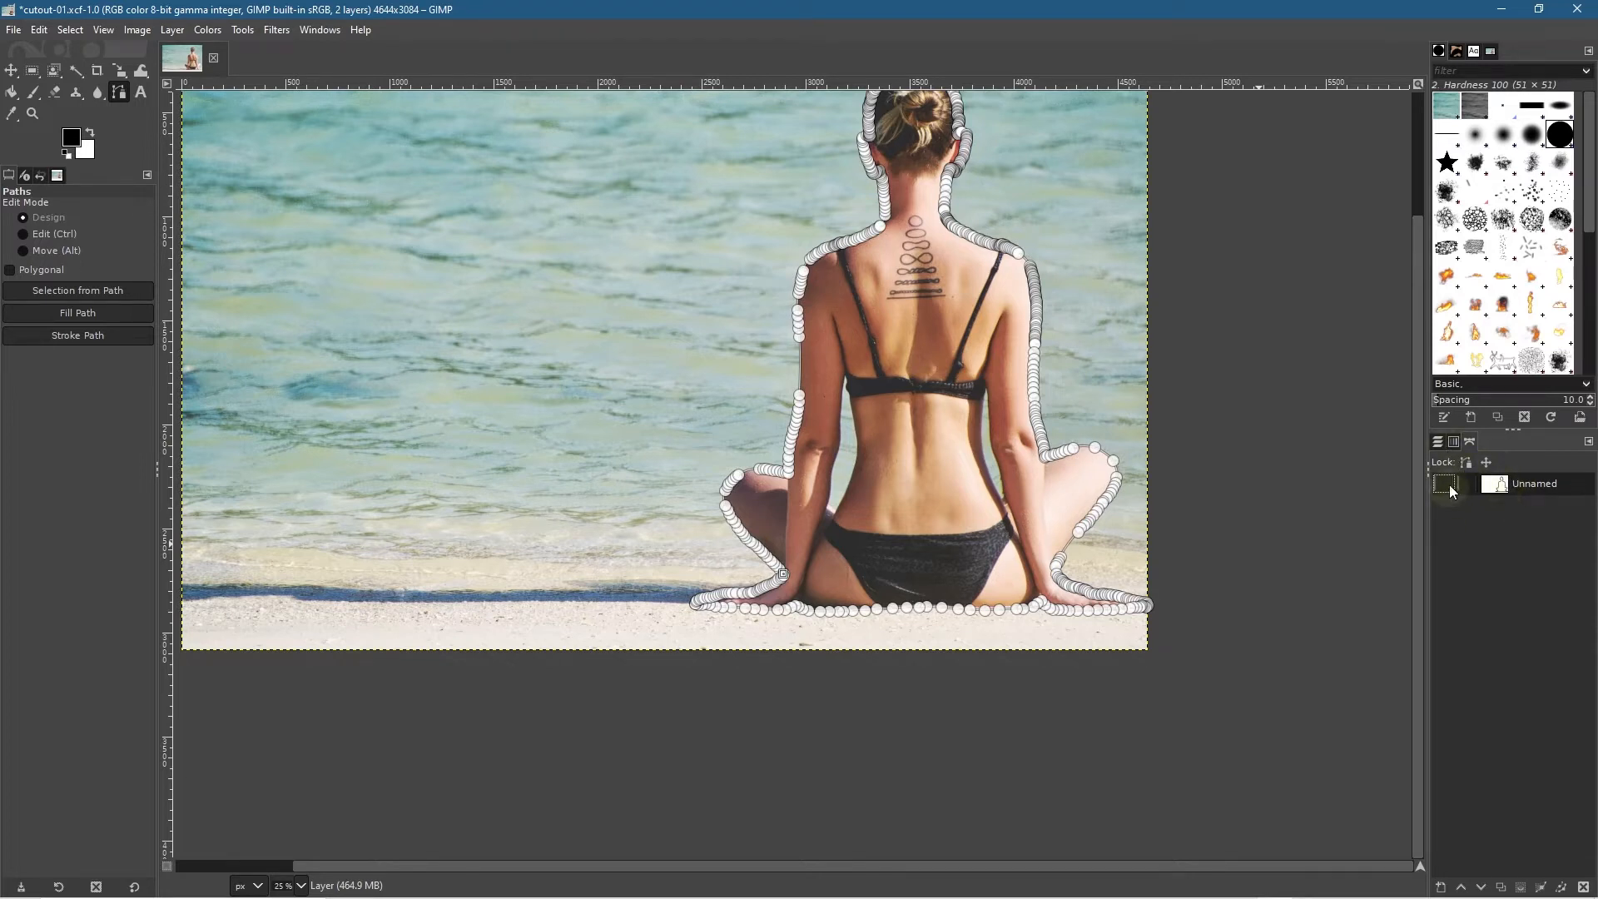
pyautogui.hotkey('ctrl', 'c')
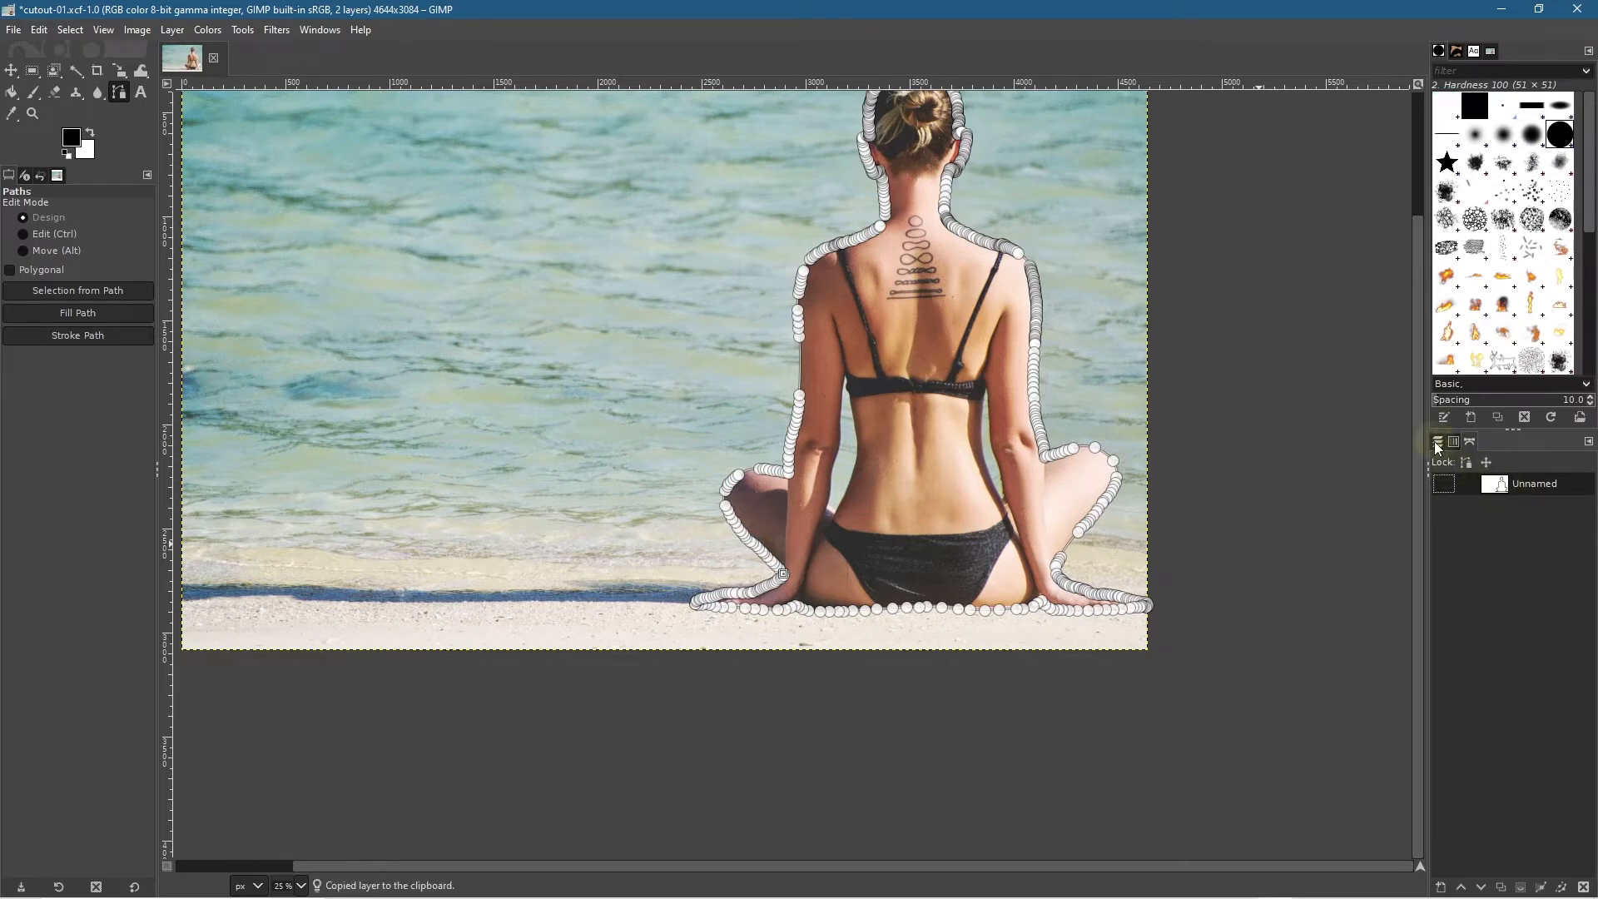
pyautogui.click(1438, 444)
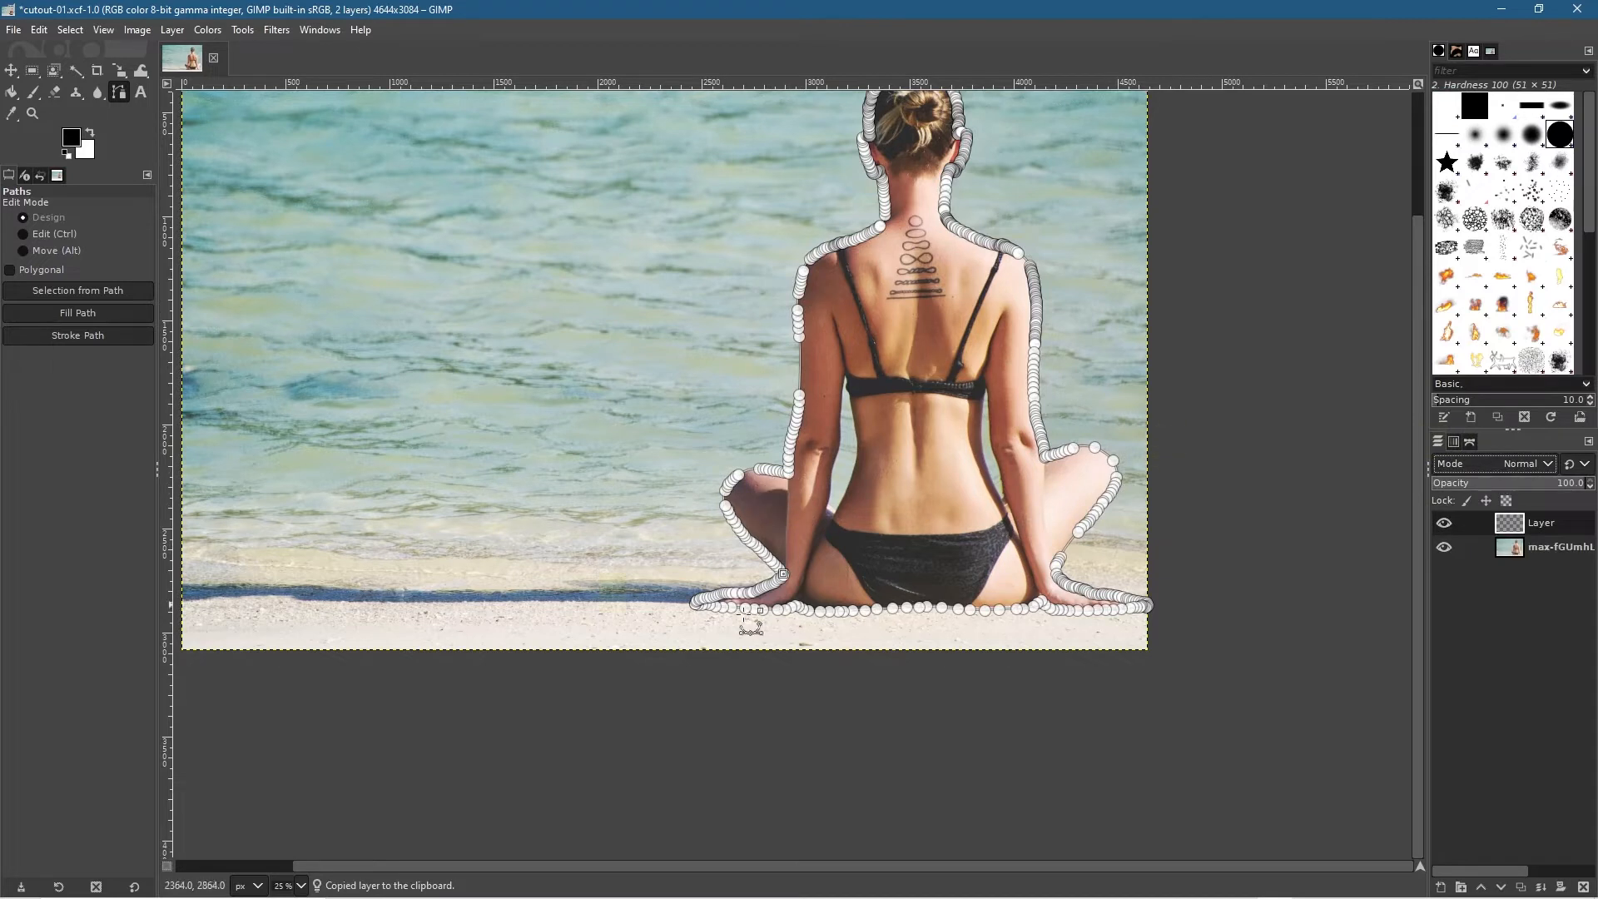
pyautogui.click(1556, 547)
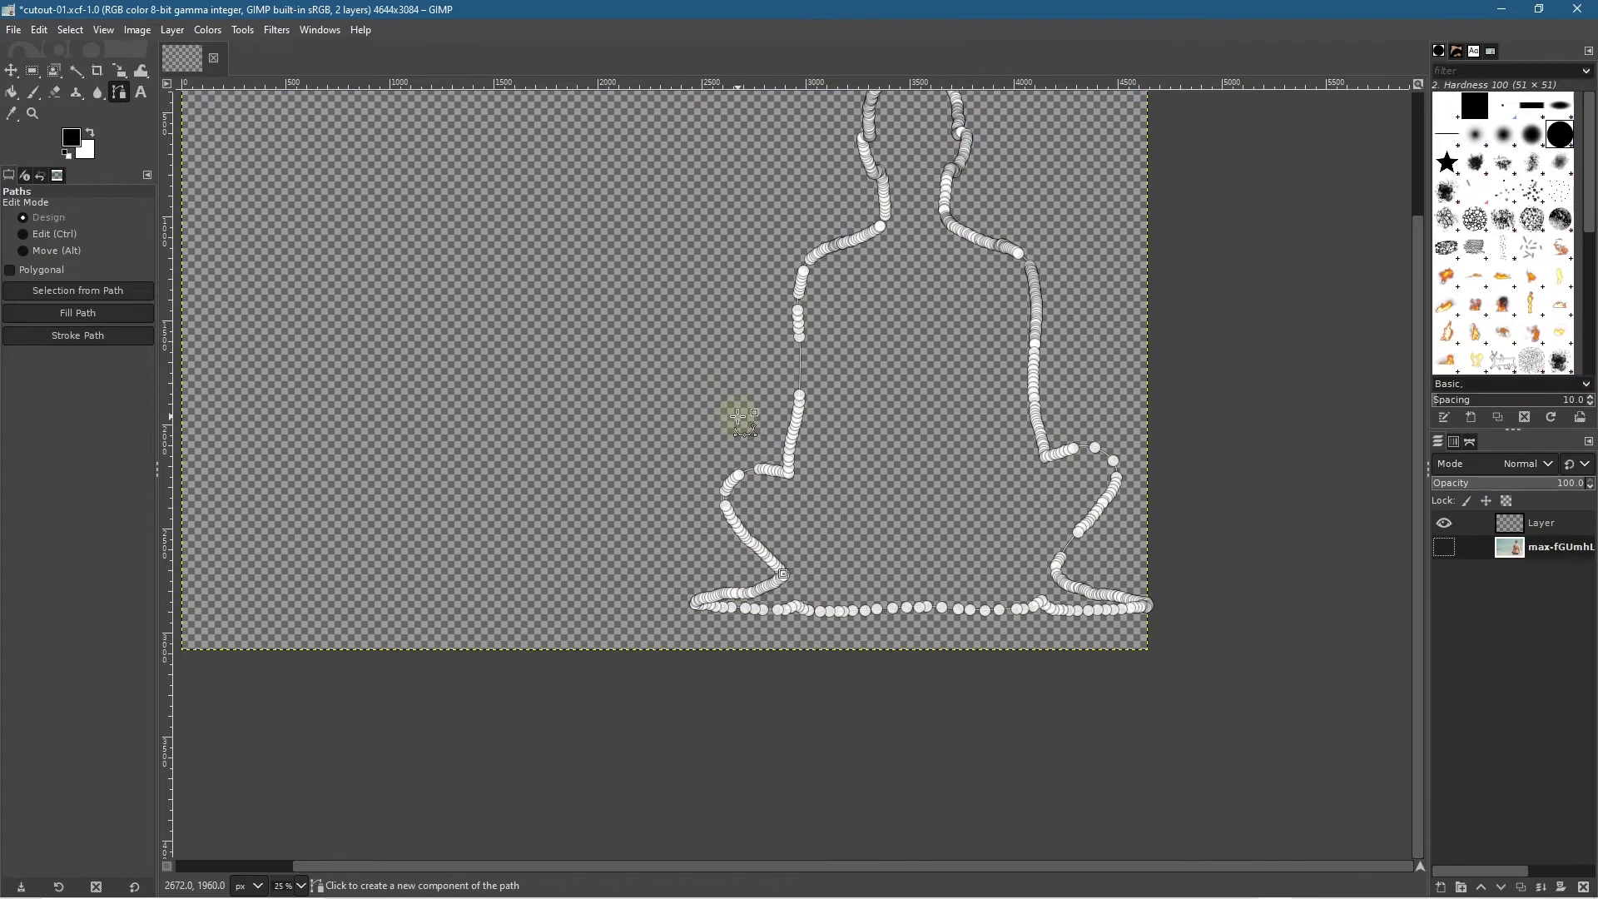
pyautogui.hotkey('ctrl', 'z')
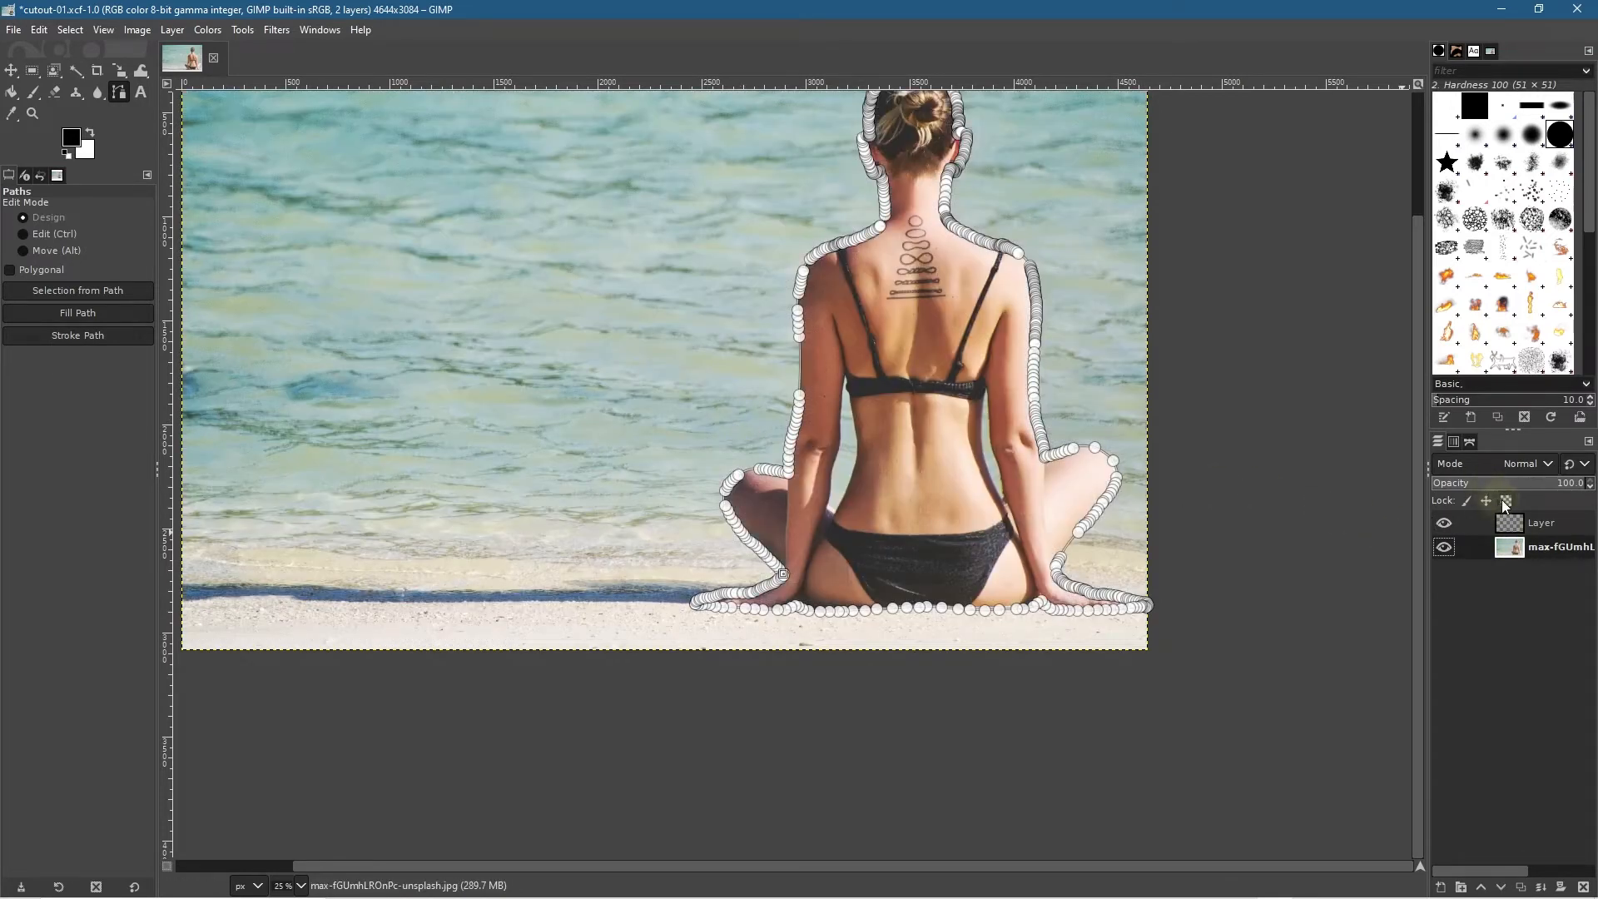
# Step: Convert the closed outline path into a selection at the notch where the leg meets the wrist
pyautogui.click(1470, 442)
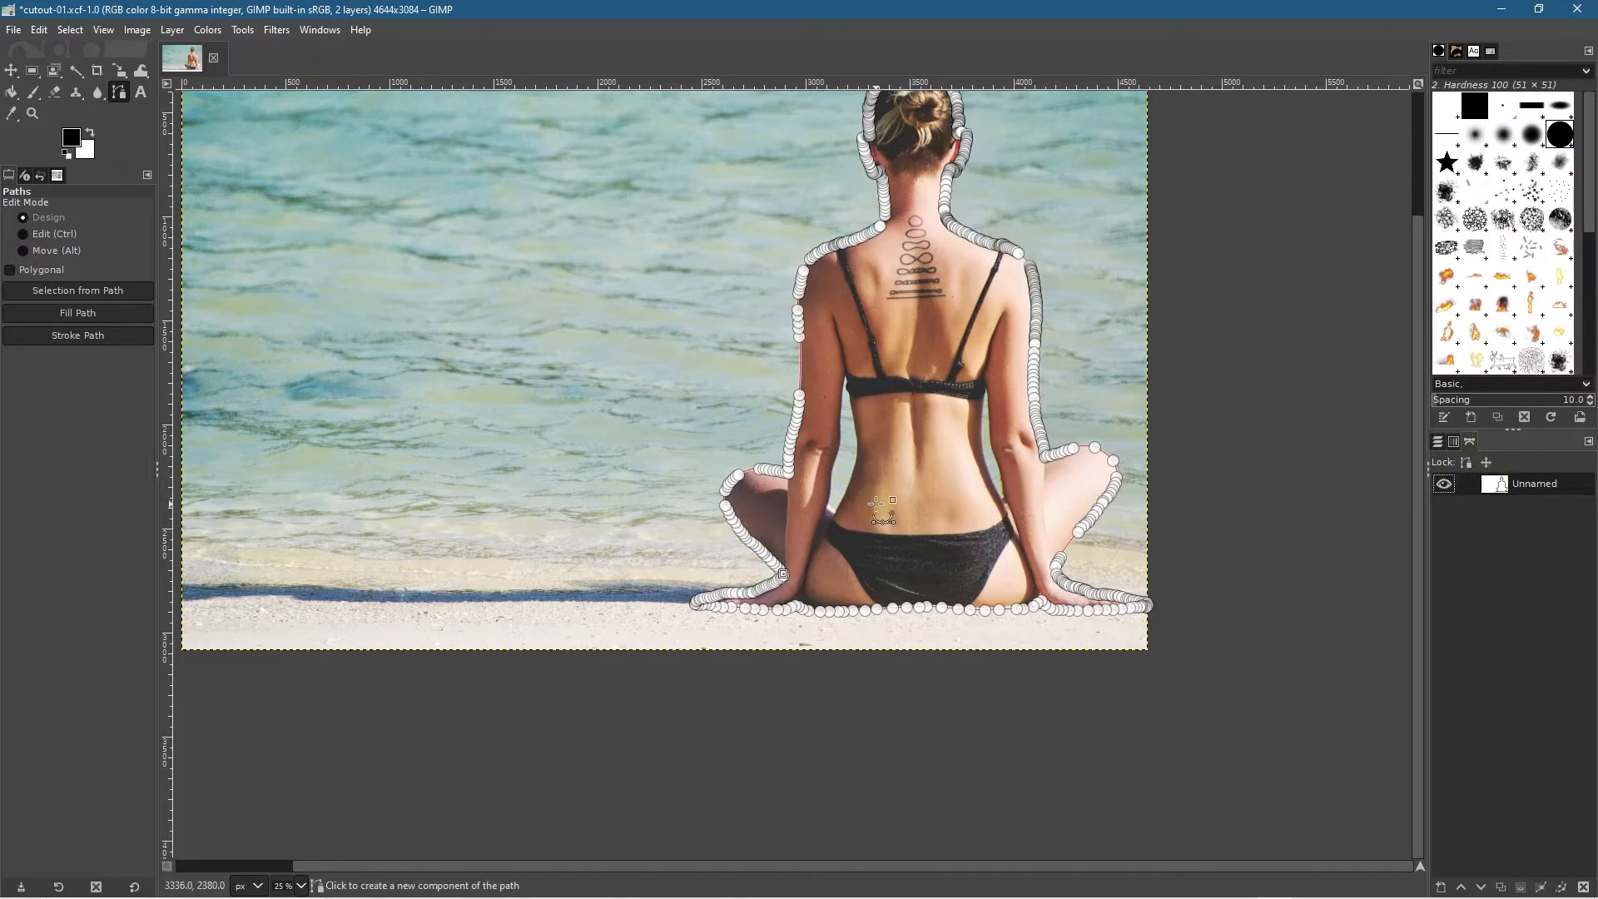
pyautogui.scroll(3, 768, 575)
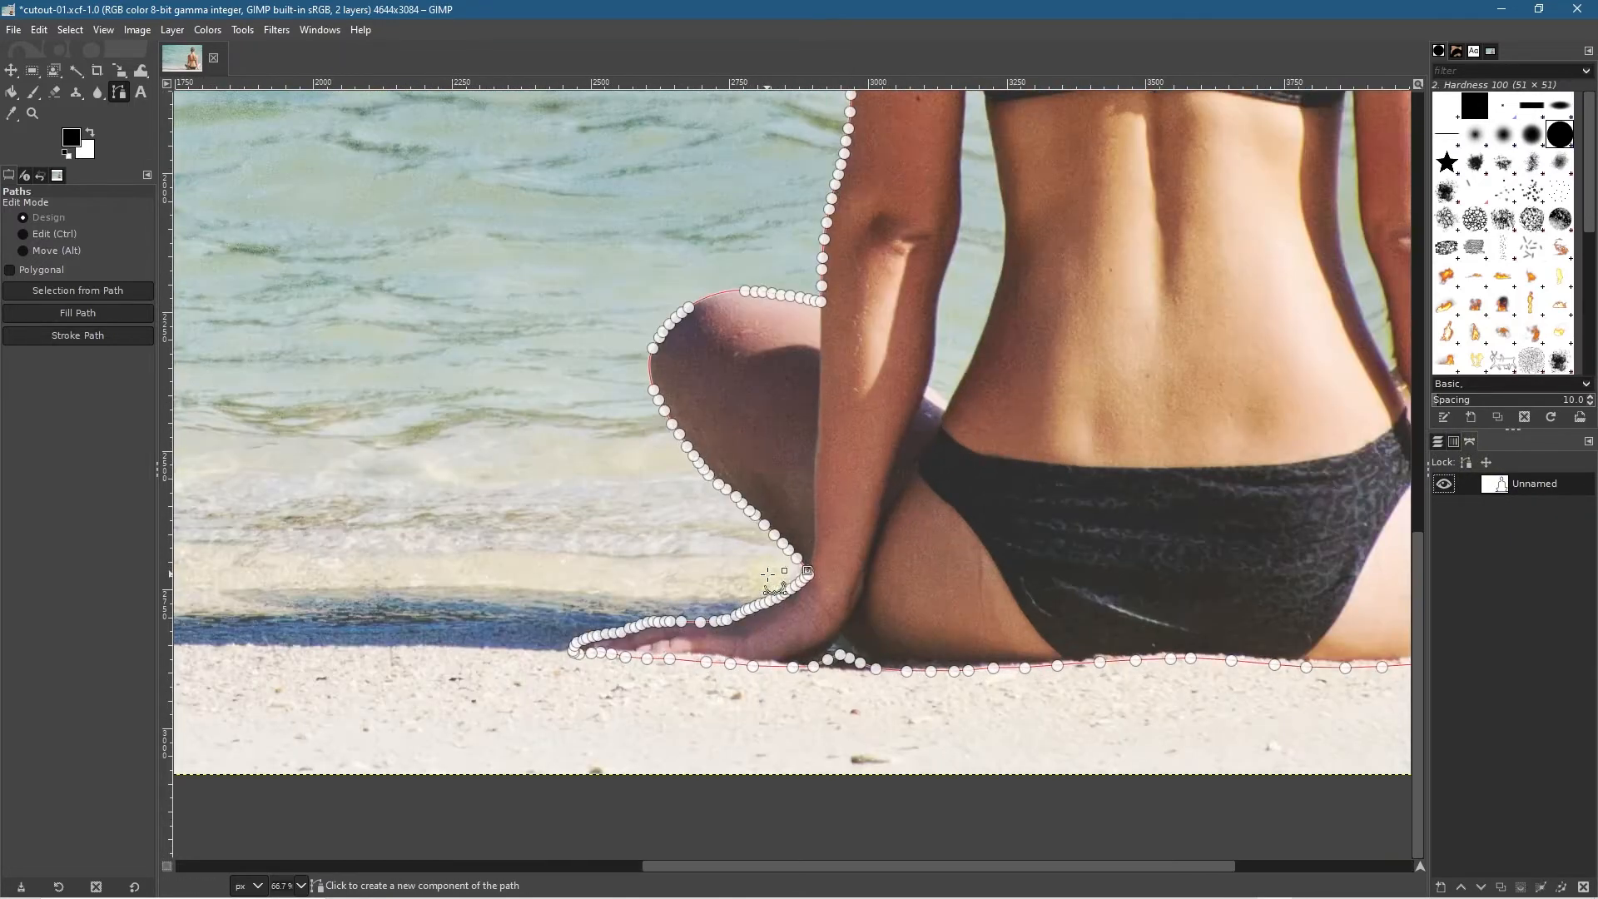
pyautogui.scroll(6, 768, 574)
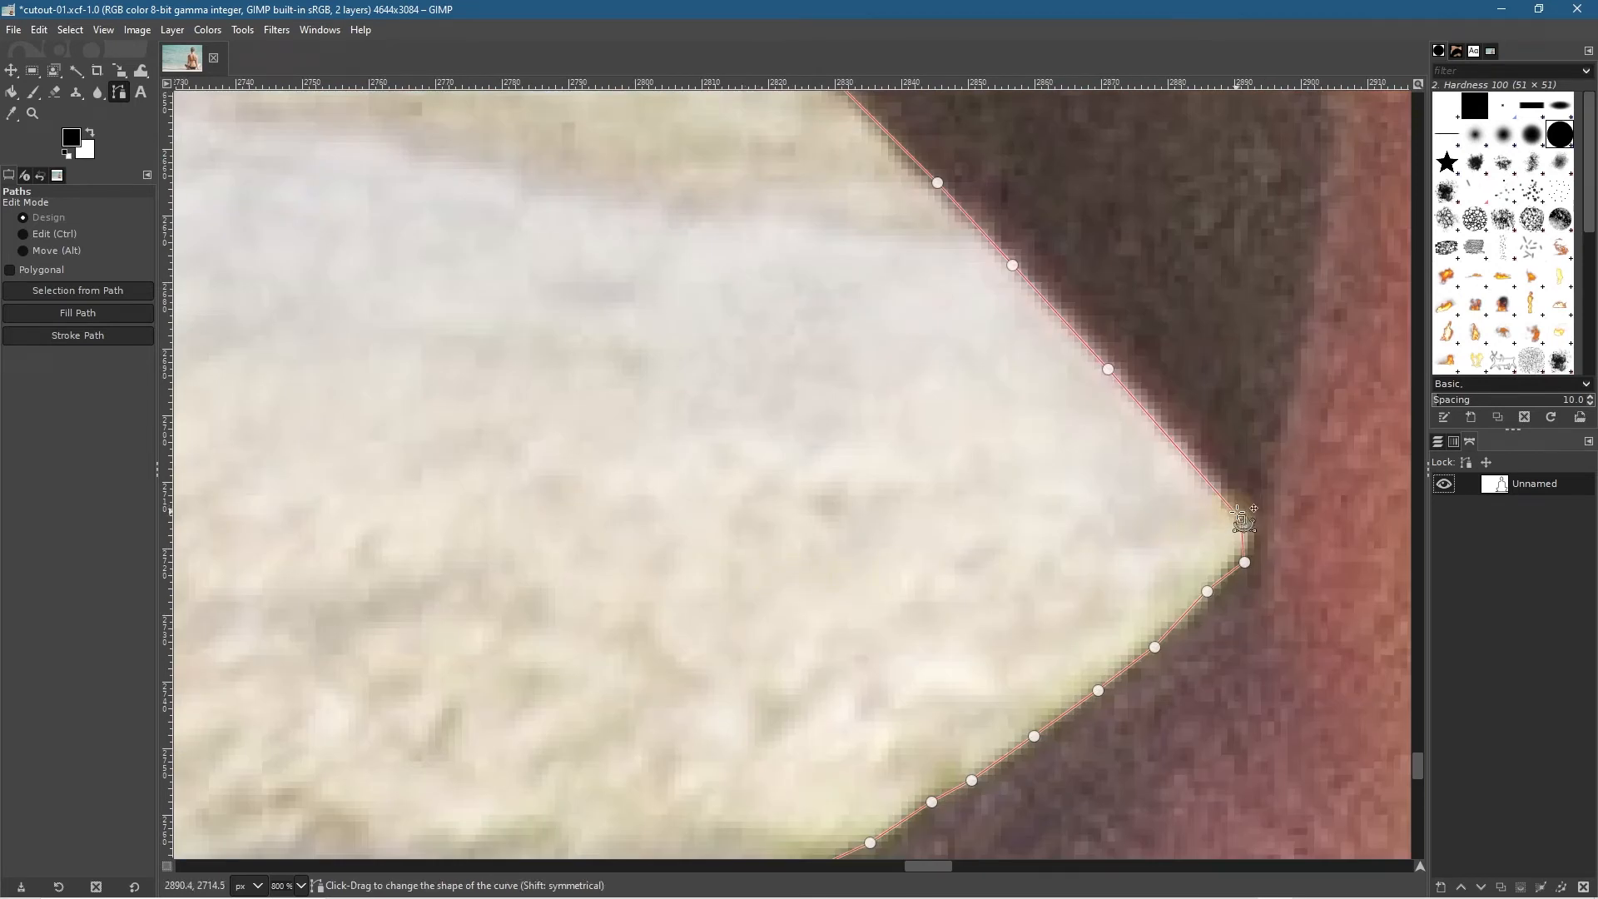
pyautogui.moveTo(1246, 518)
pyautogui.mouseDown()
pyautogui.moveTo(1217, 529)
pyautogui.moveTo(1242, 511)
pyautogui.mouseUp()
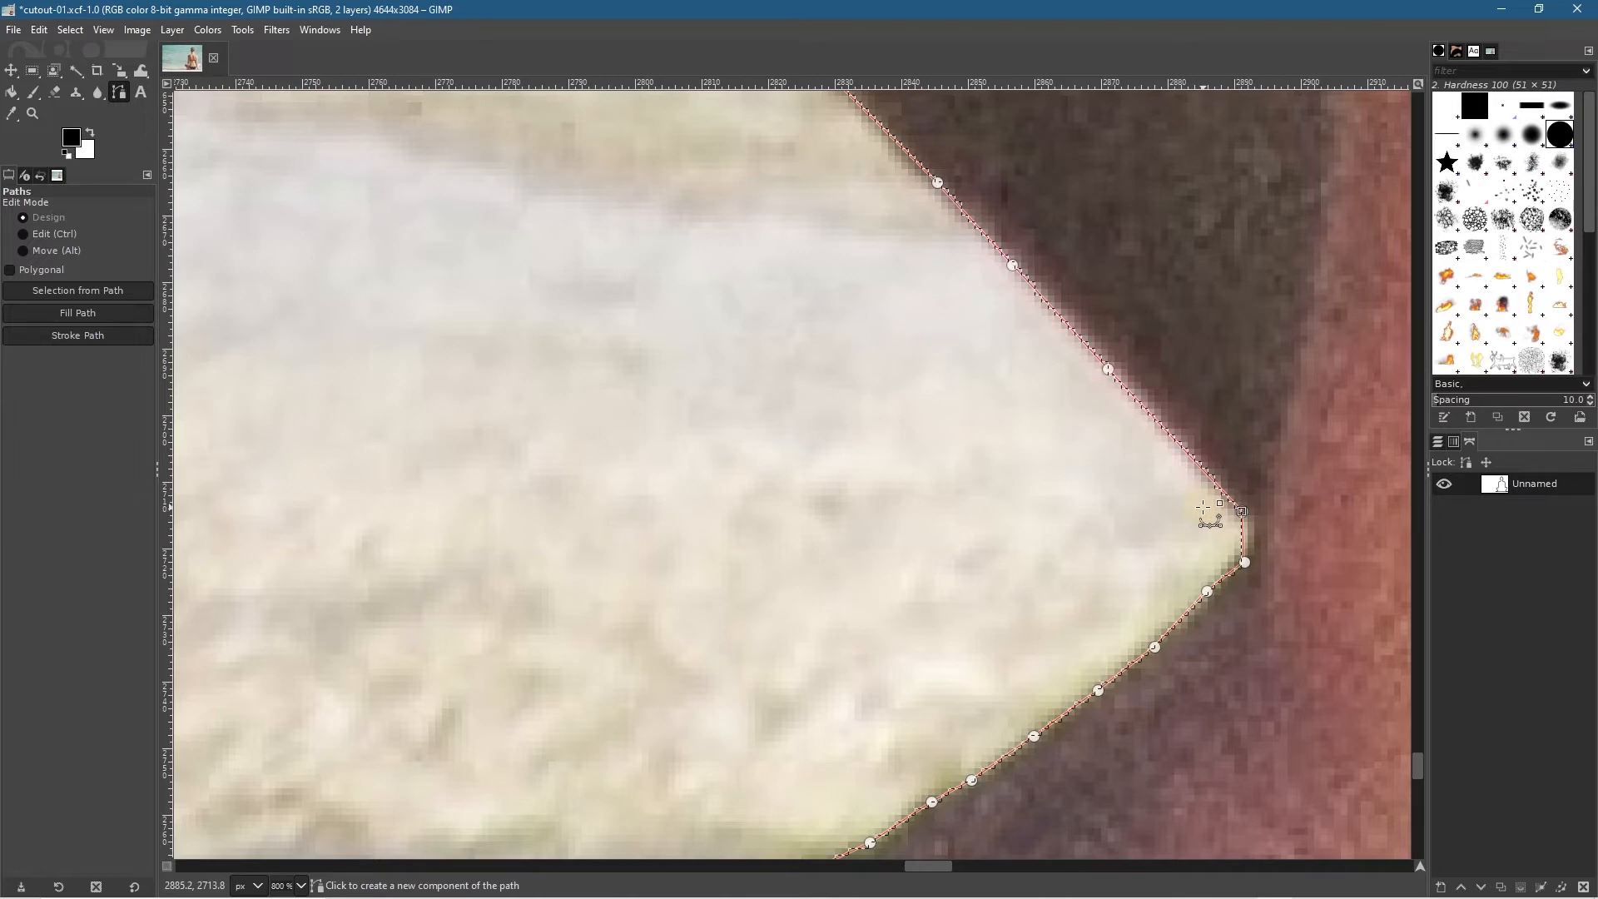
pyautogui.moveTo(1244, 513); pyautogui.dragTo(1244, 512)
pyautogui.scroll(-8, 1188, 532)
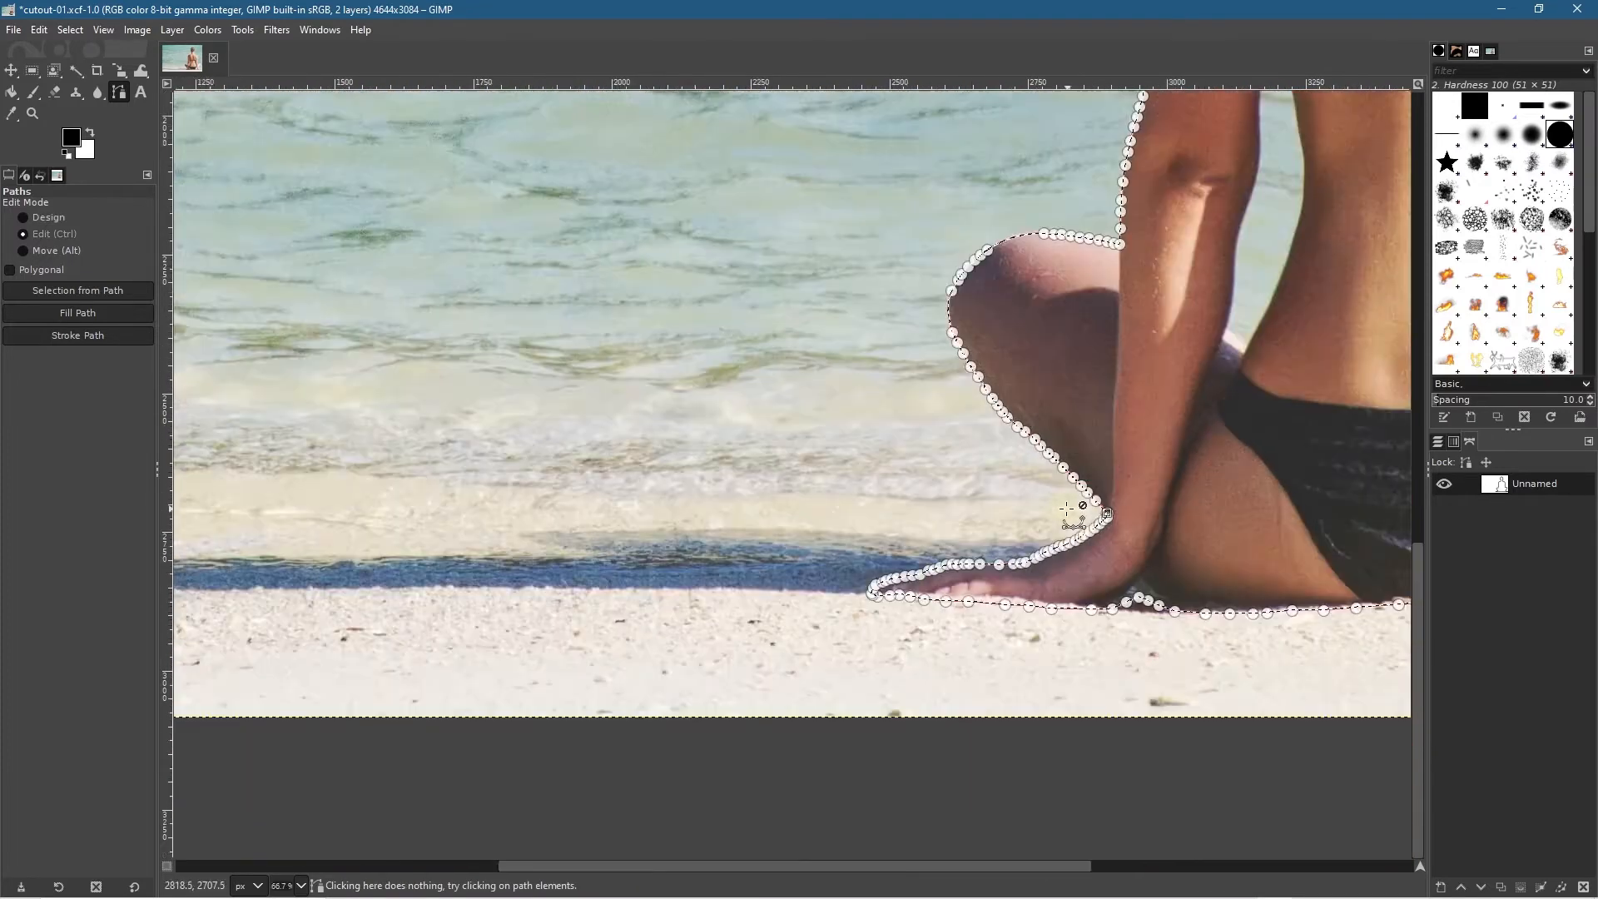
pyautogui.scroll(-2, 1066, 508)
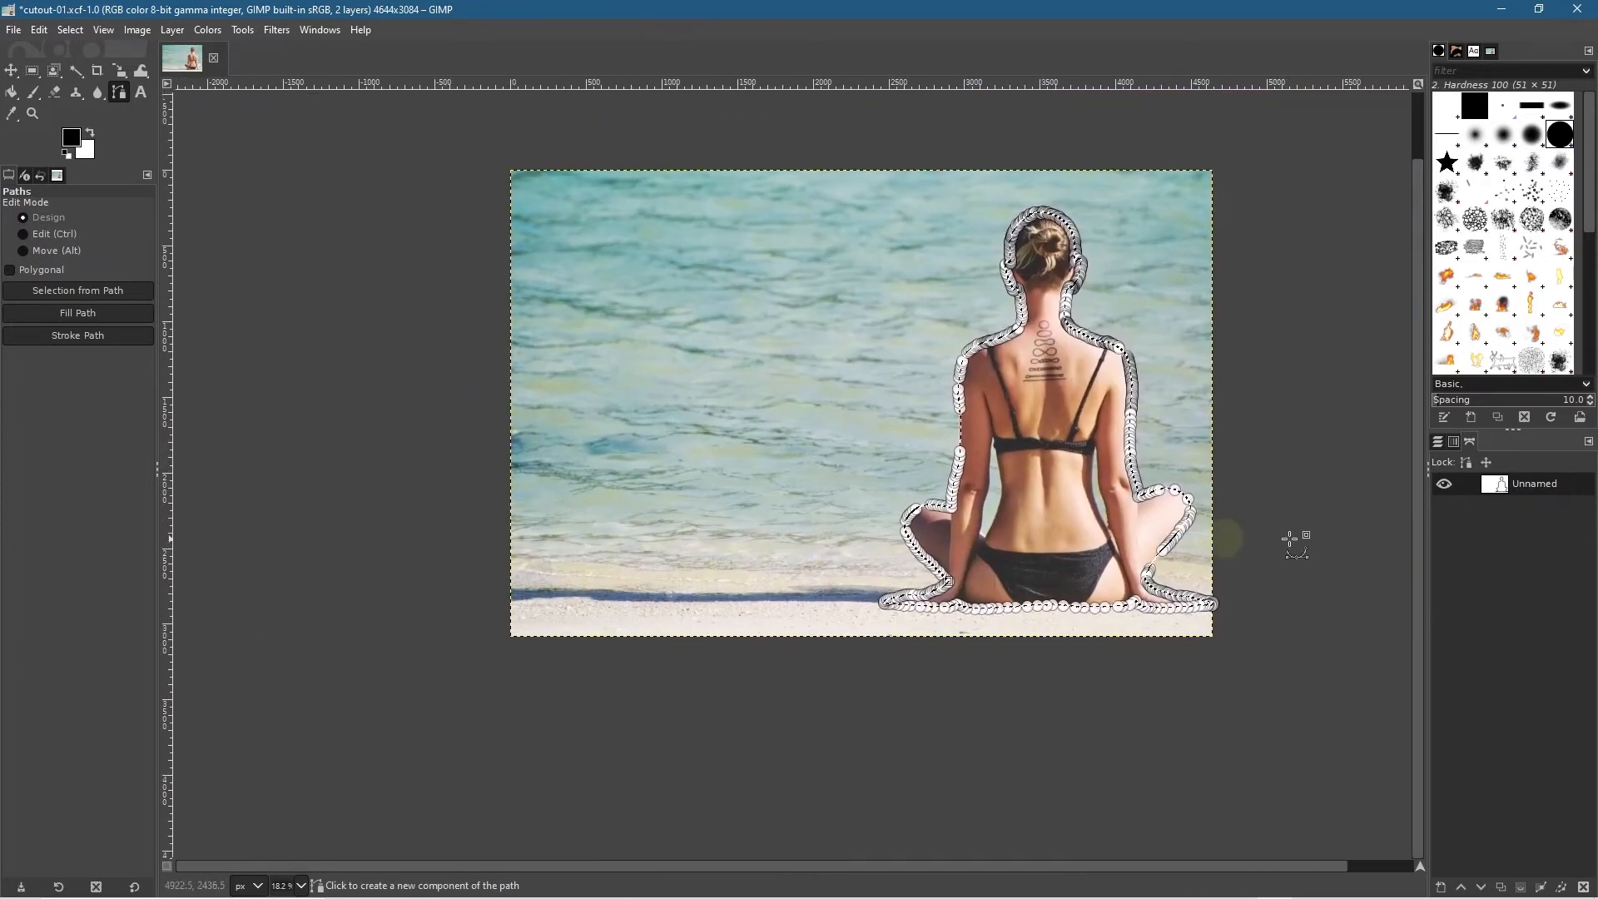
# Step: Try to copy the selected area onto the transparent layer, checking the result with the photo layer hidden
pyautogui.click(1439, 443)
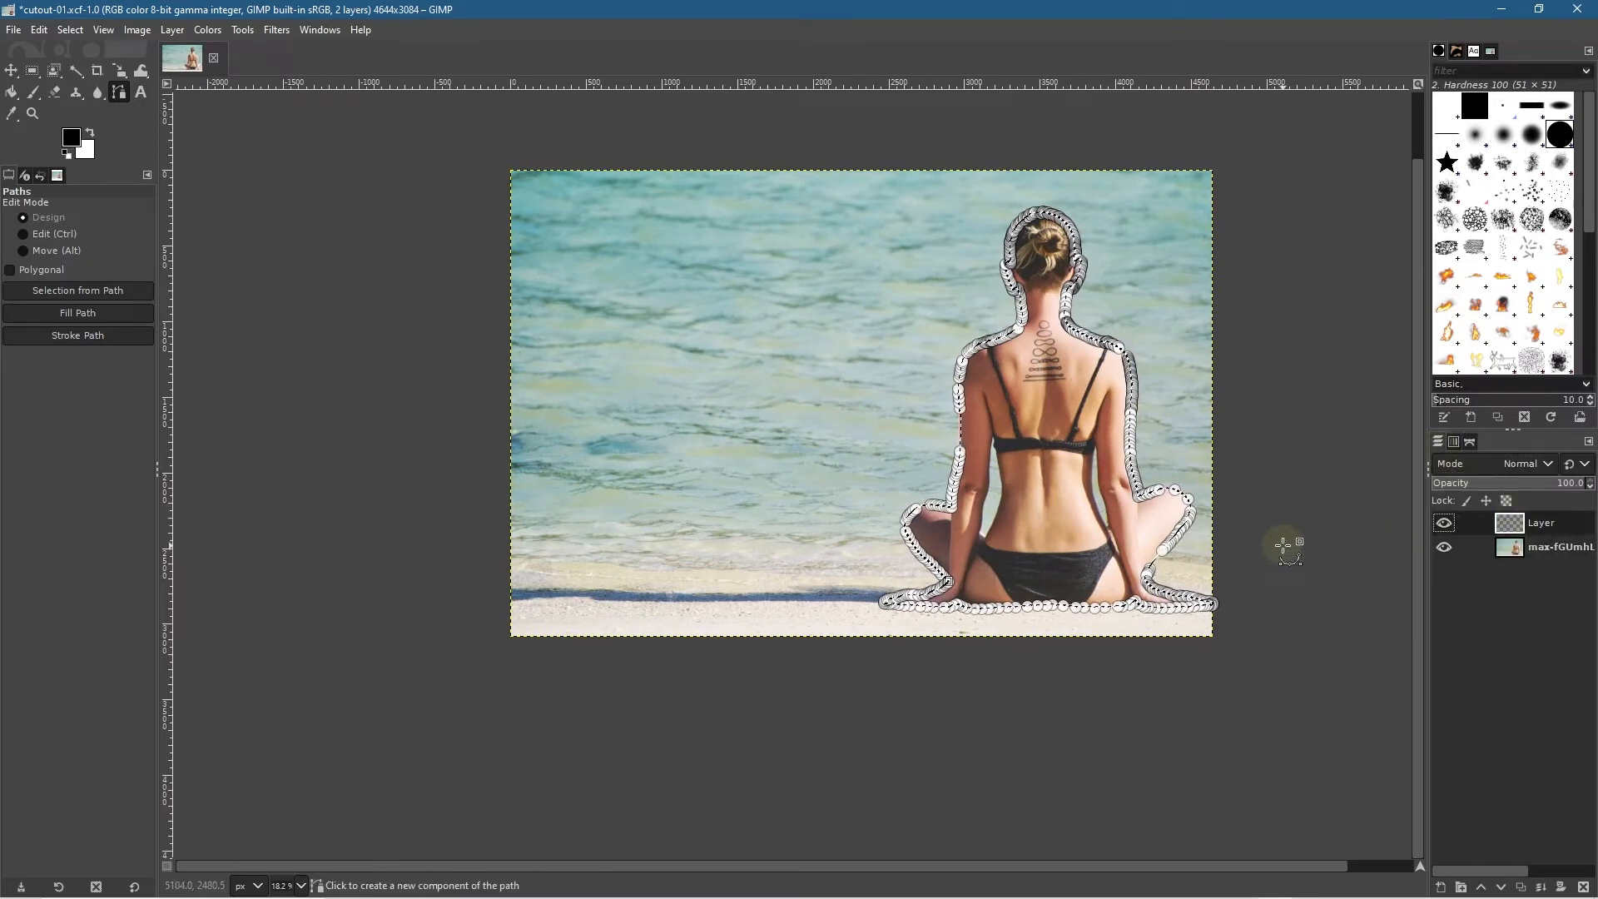
pyautogui.hotkey('ctrl', 'c')
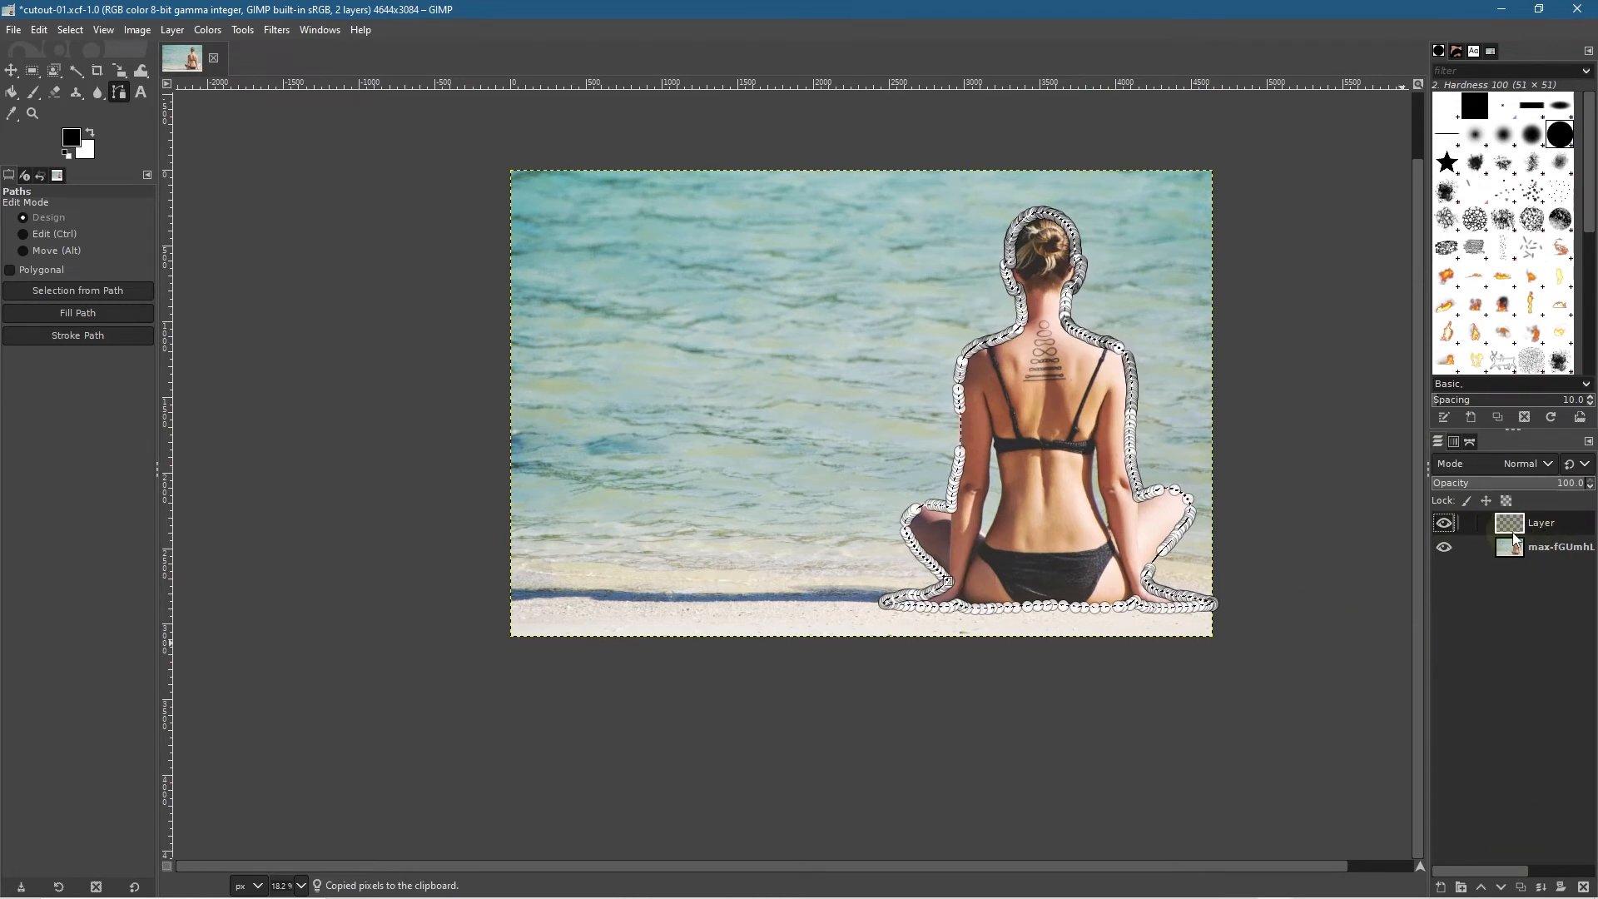
pyautogui.hotkey('ctrl', 'v')
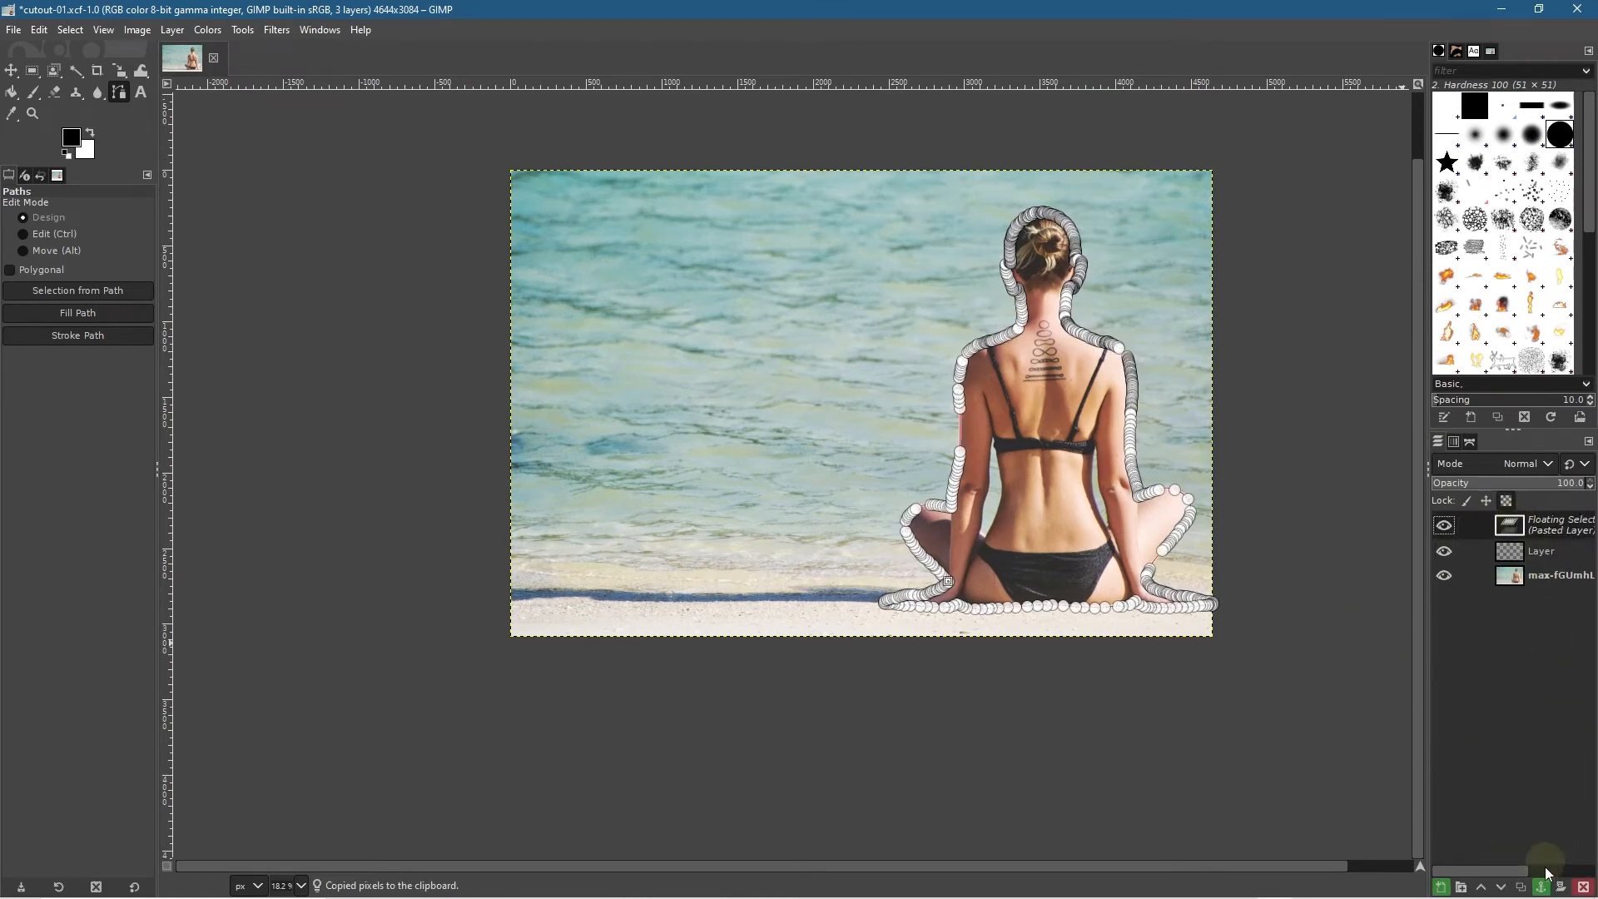
pyautogui.click(1542, 888)
pyautogui.click(1445, 549)
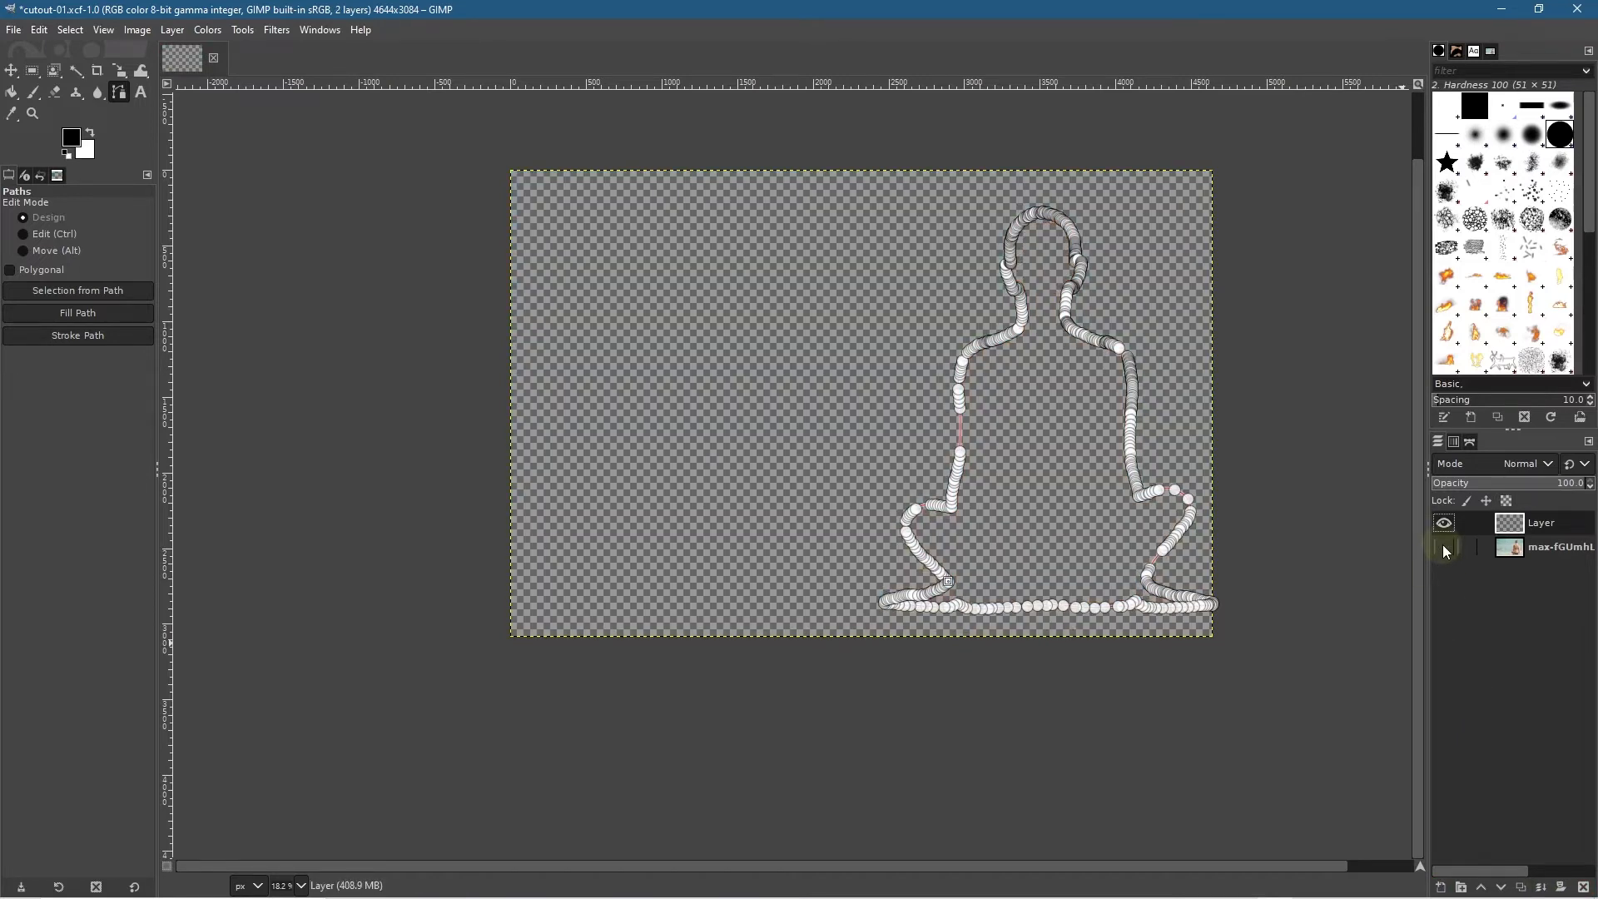
pyautogui.click(1446, 549)
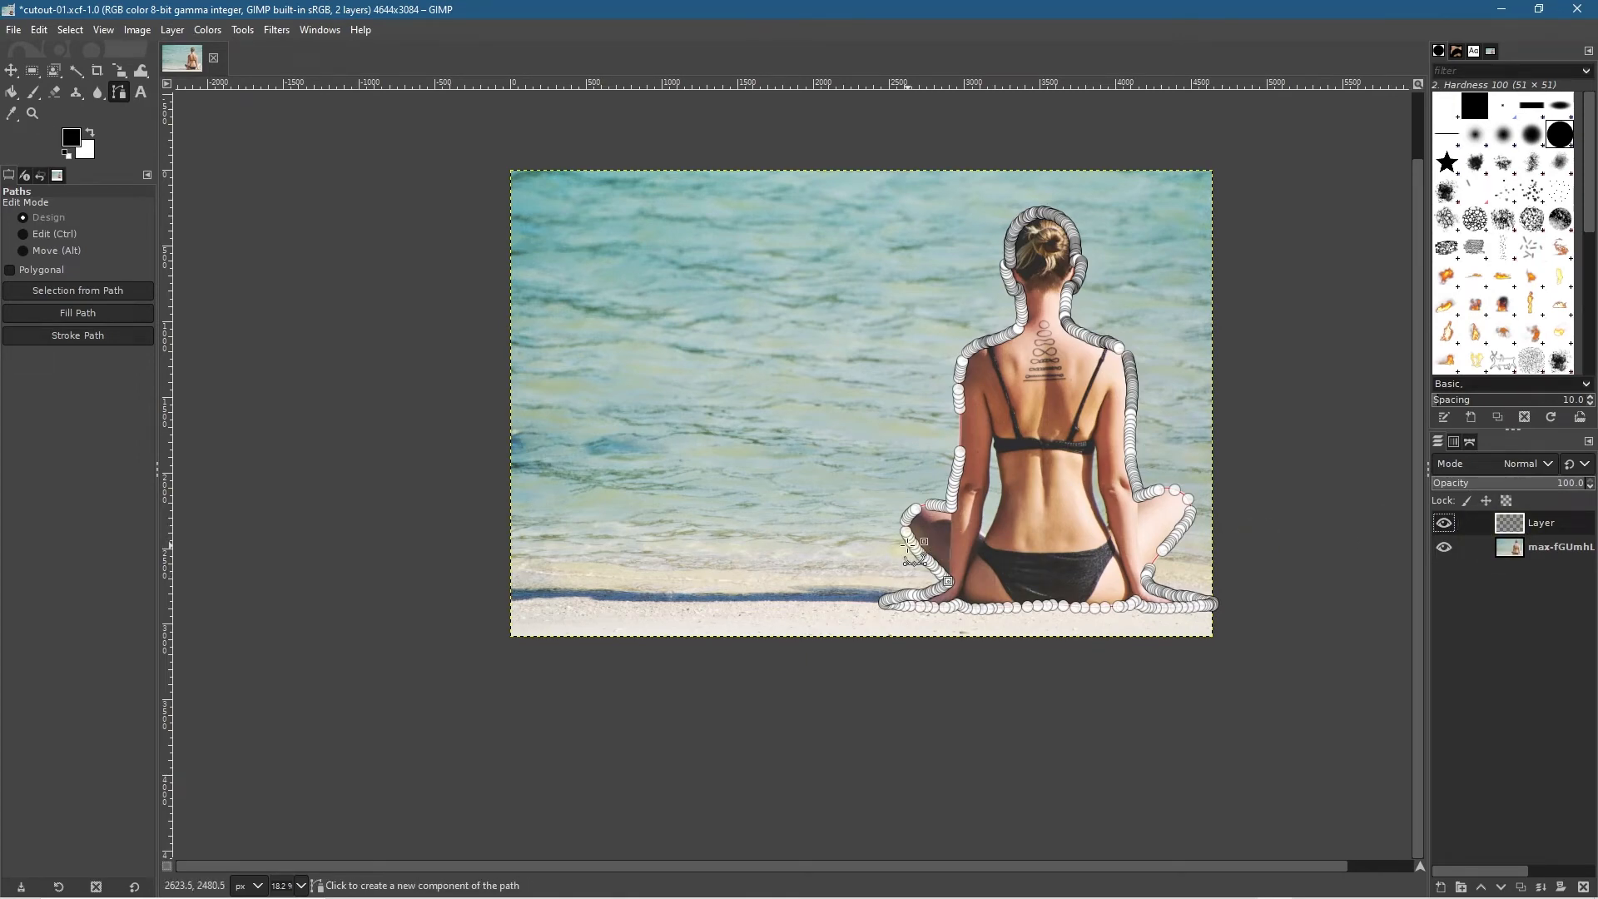
# Step: With the photo layer active, convert the outline path into a selection and copy the selected woman
pyautogui.scroll(4, 913, 549)
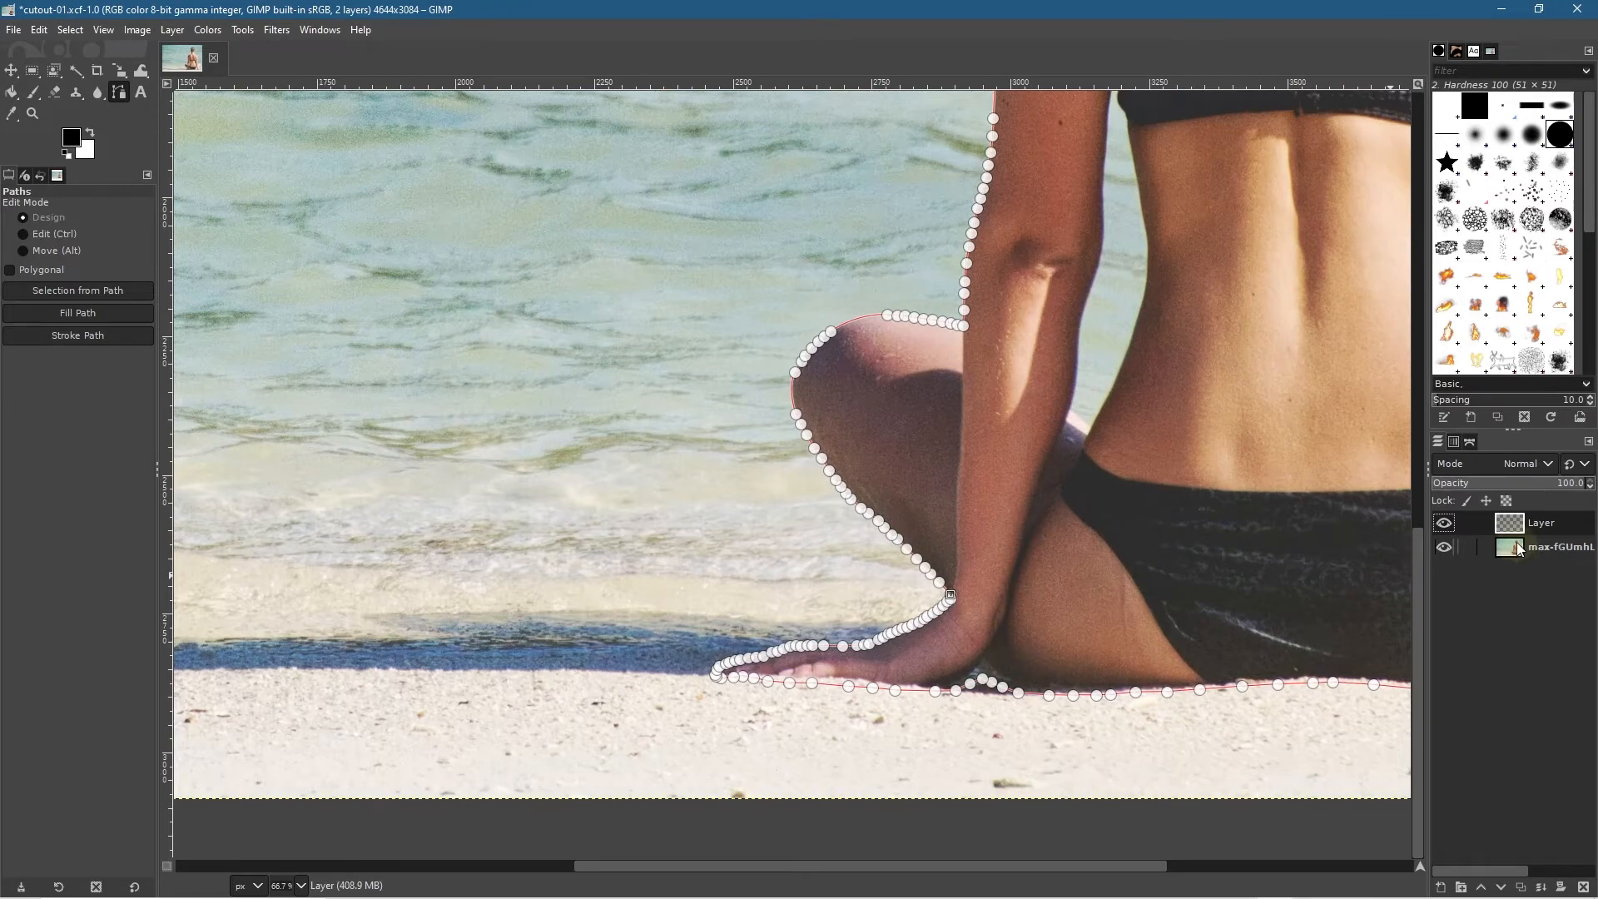
pyautogui.scroll(2, 920, 545)
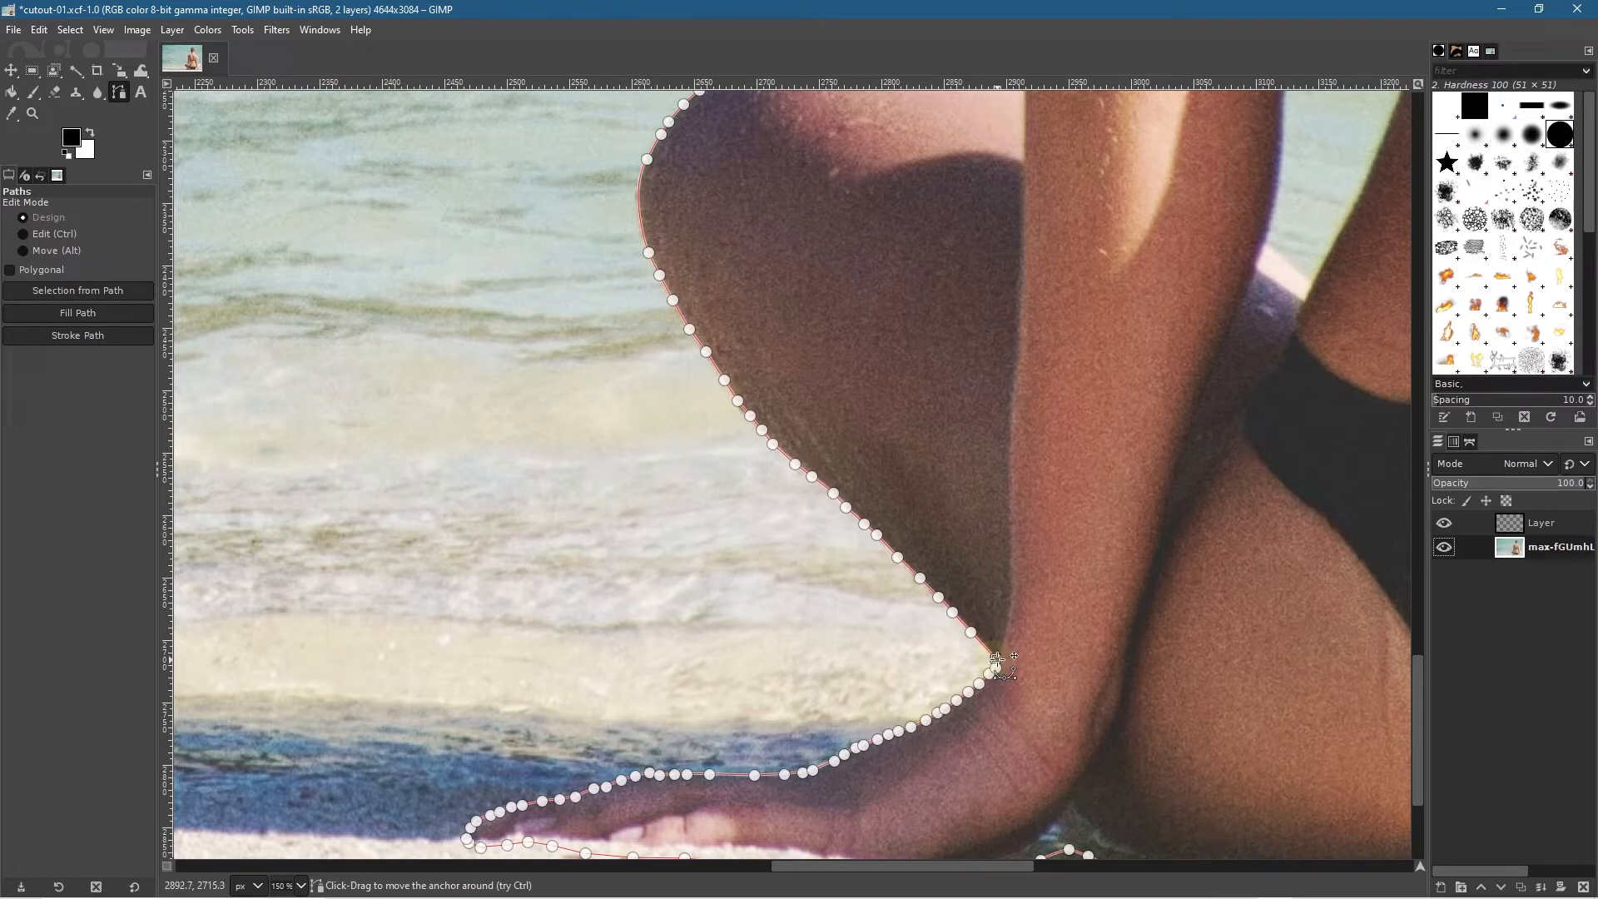
pyautogui.press('Return')
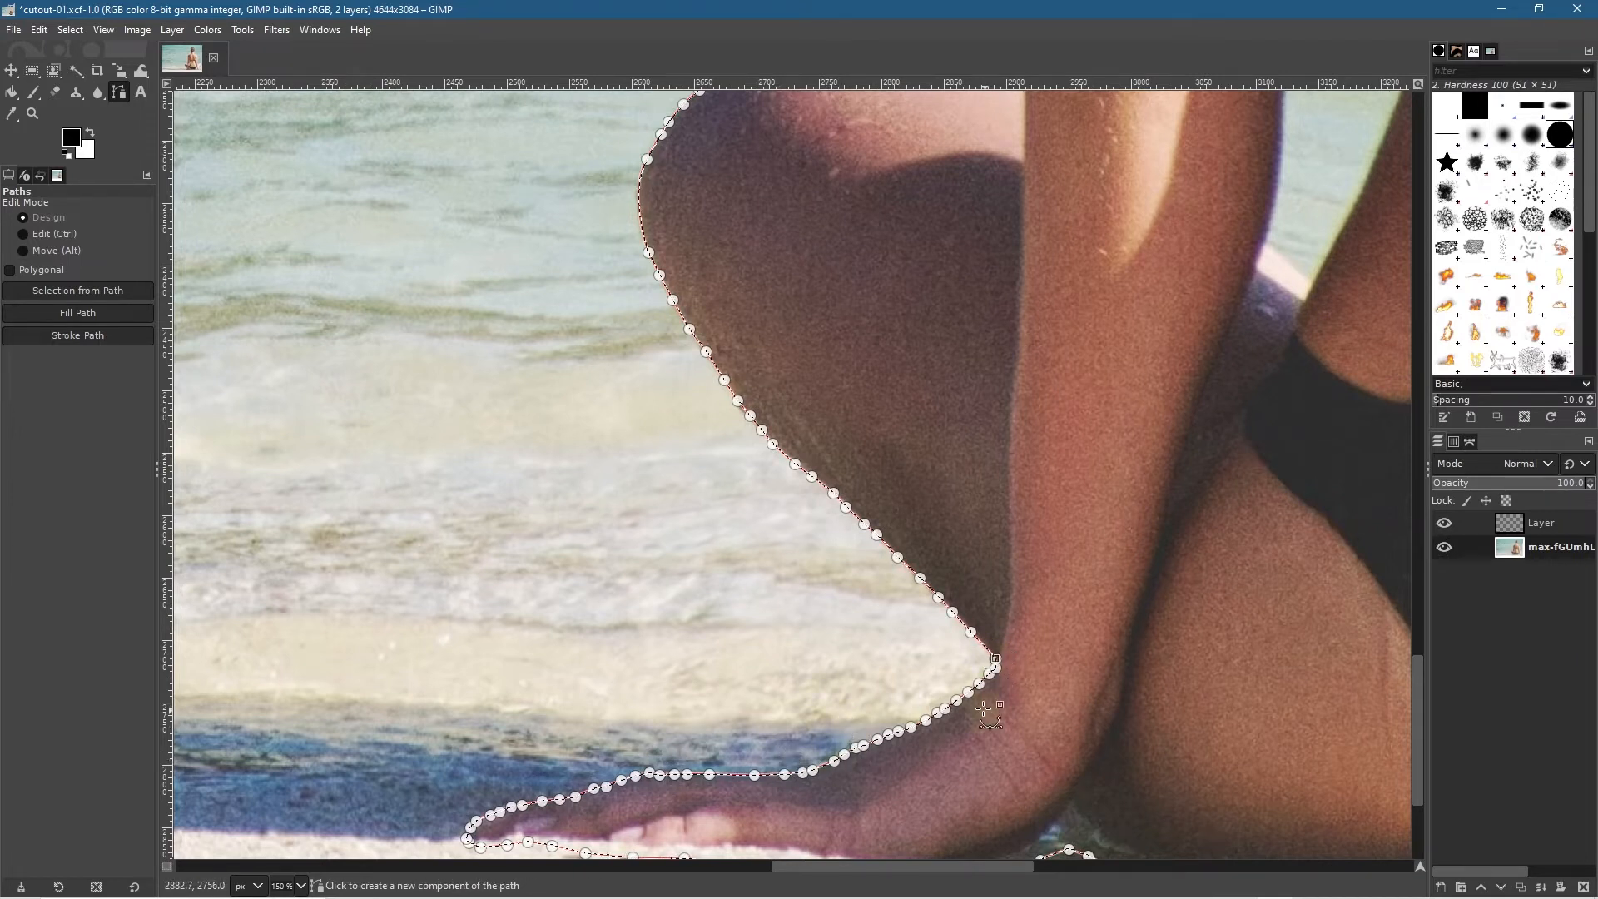
pyautogui.click(39, 29)
pyautogui.moveTo(70, 29)
pyautogui.click(83, 138)
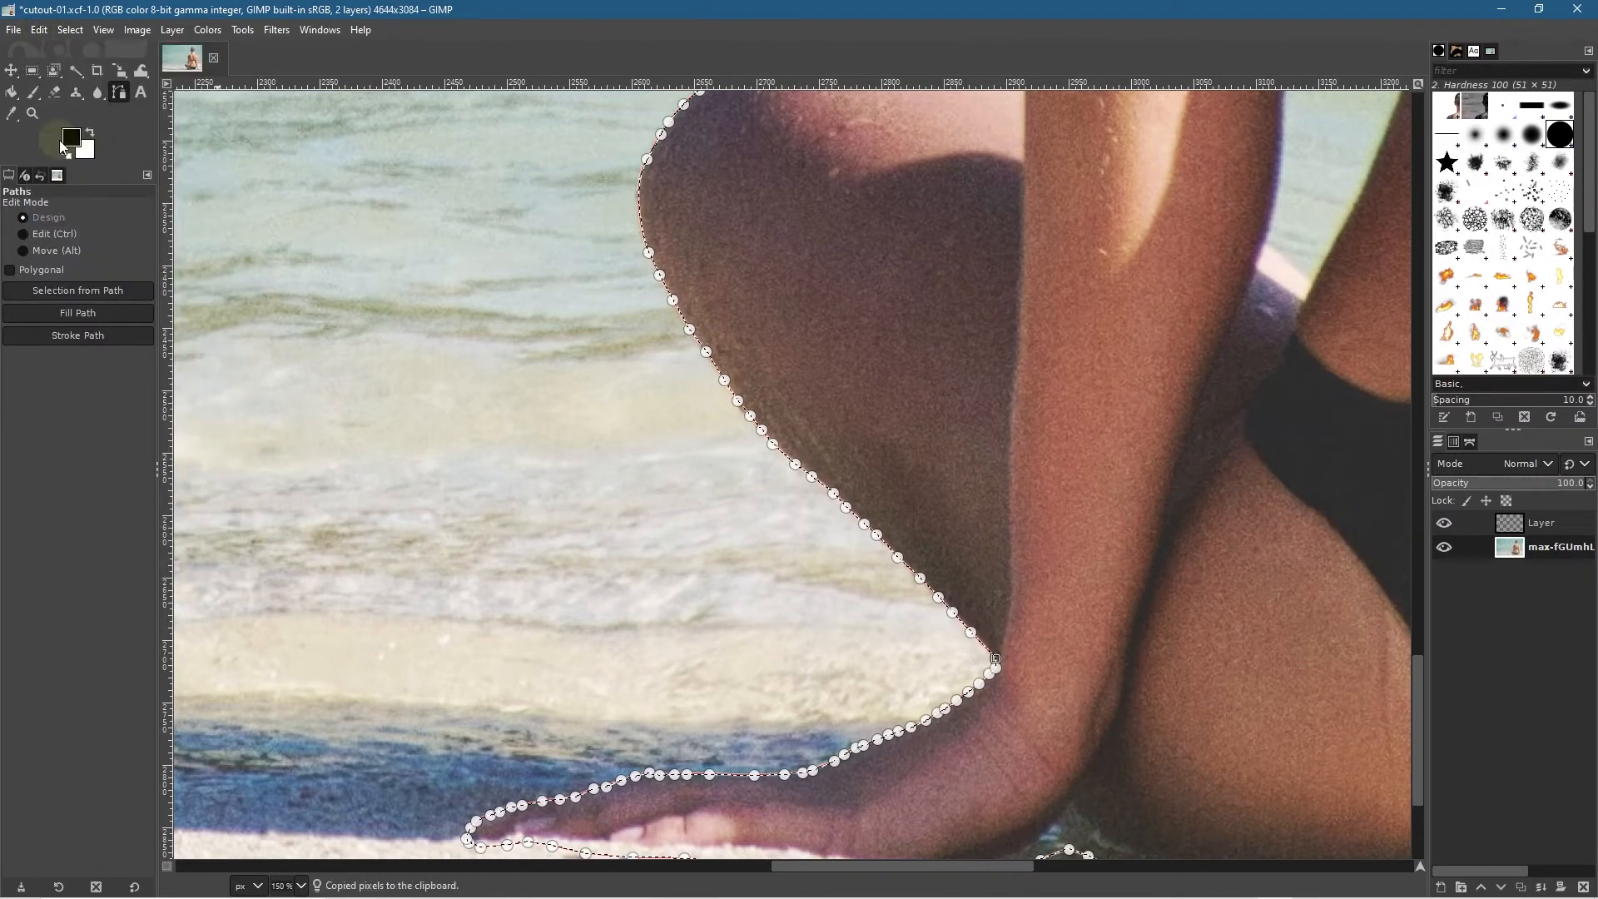
# Step: Paste and anchor the copied woman on the transparent layer, and hide the original photo layer
pyautogui.click(1515, 520)
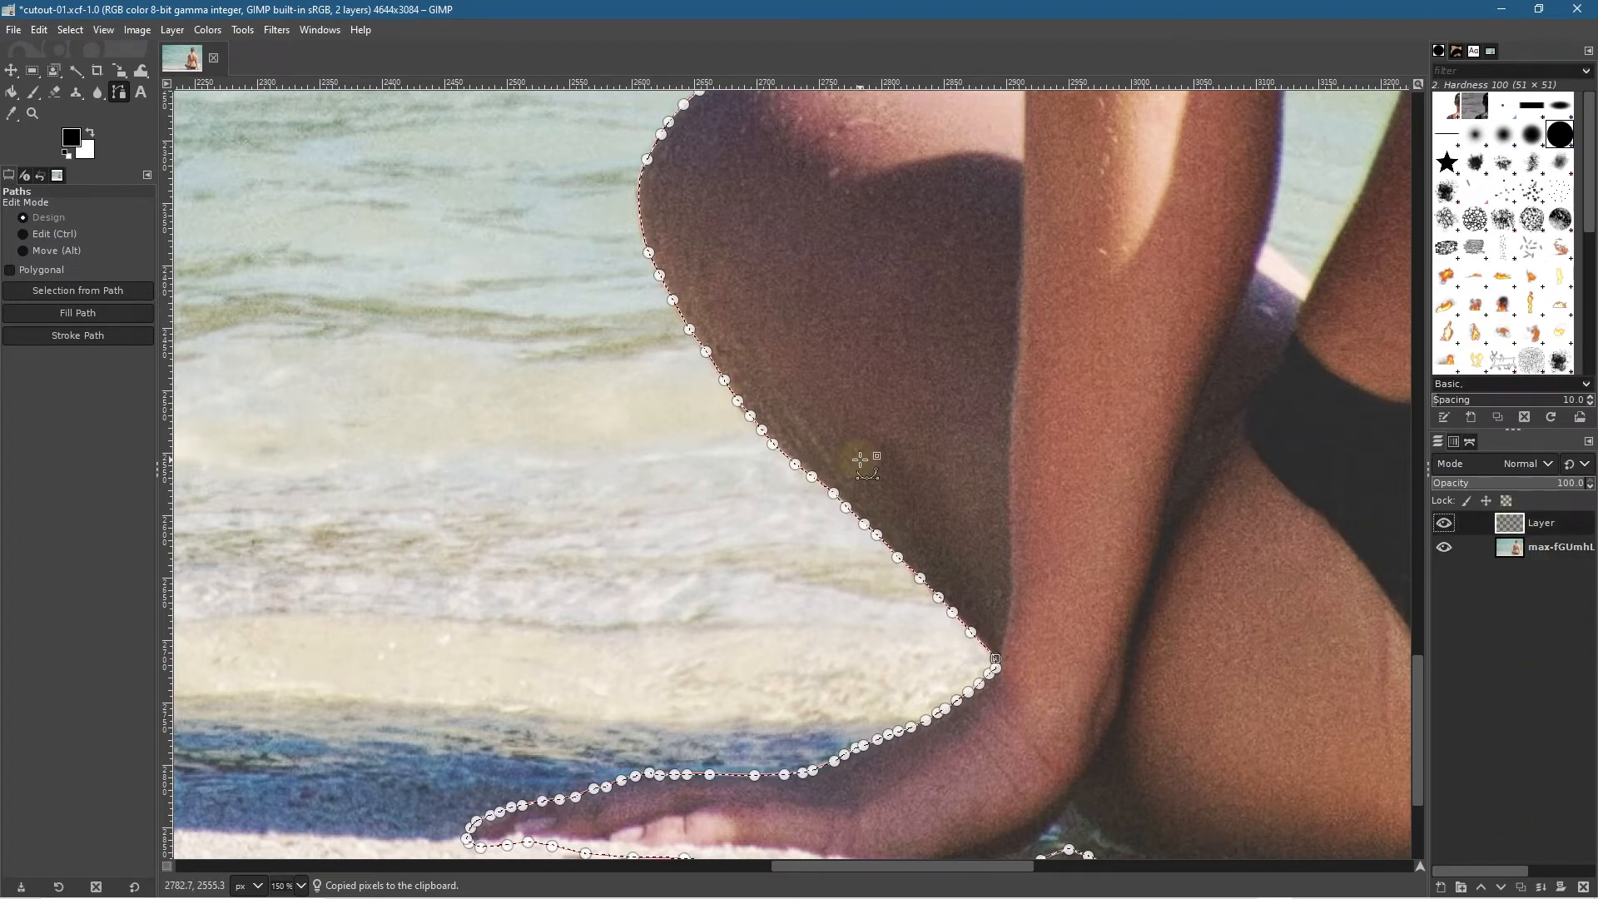
pyautogui.hotkey('ctrl', 'v')
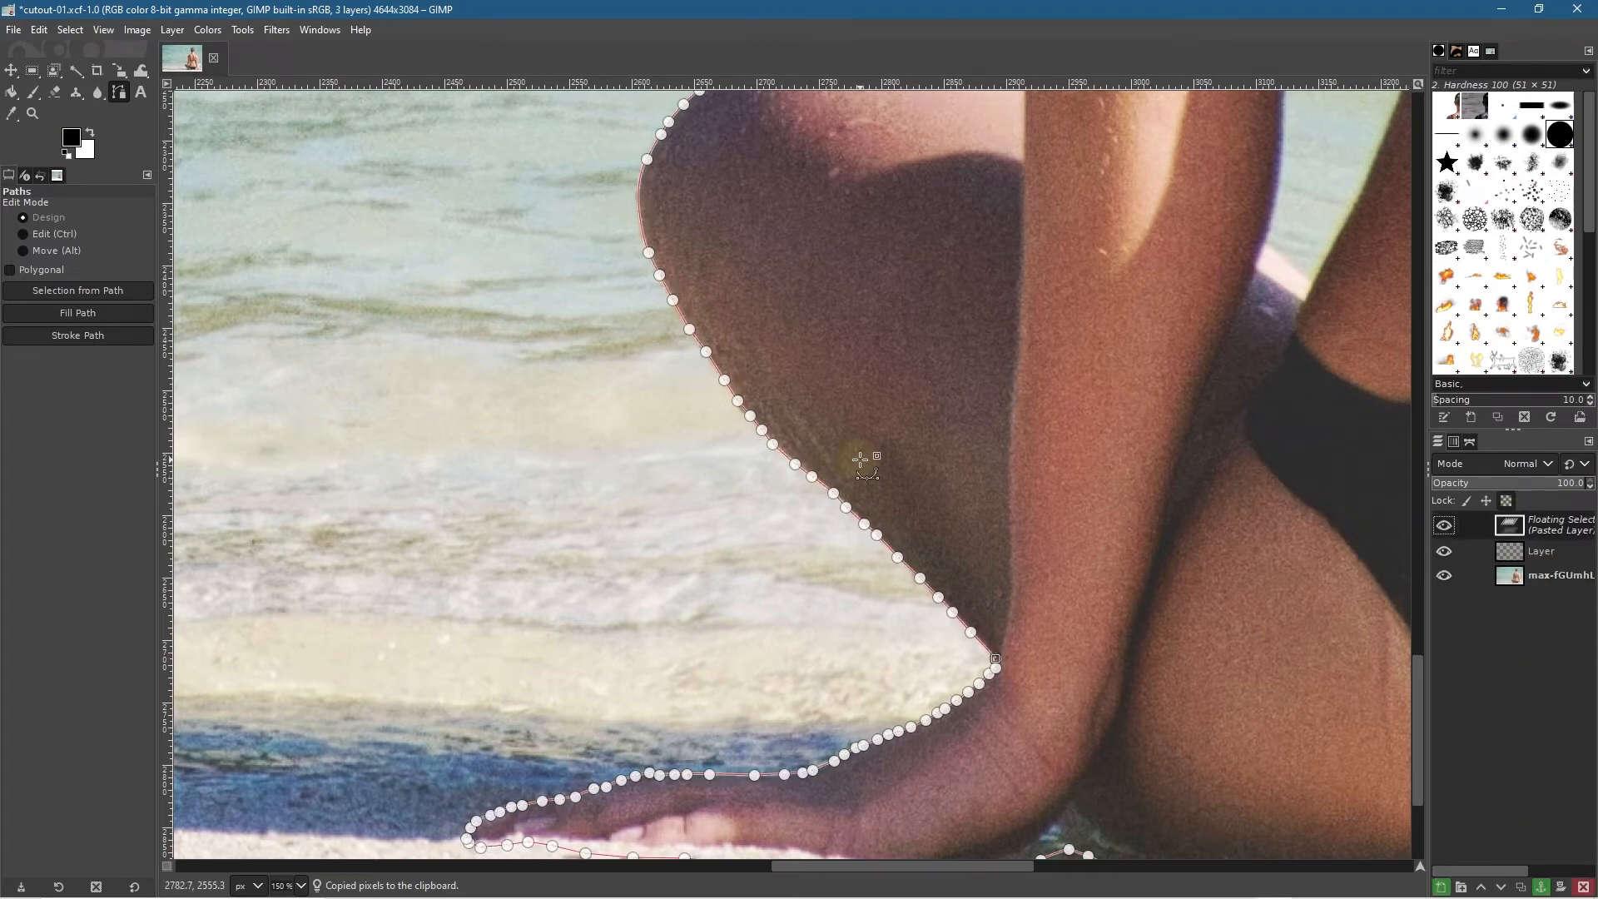
pyautogui.click(1541, 887)
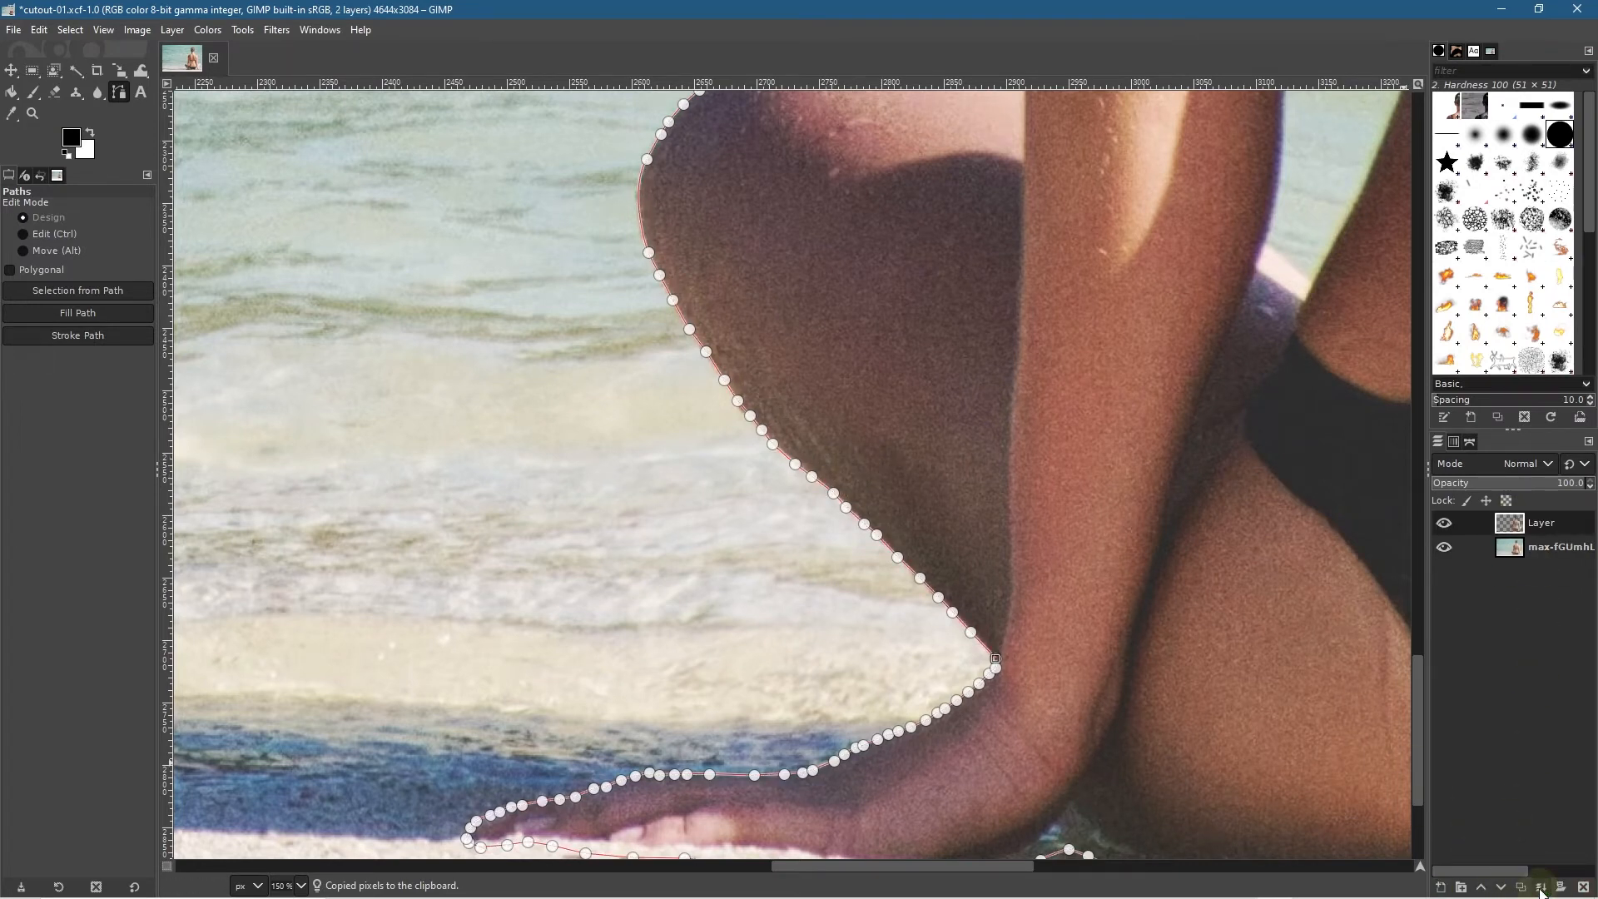
pyautogui.click(1442, 888)
pyautogui.click(1545, 874)
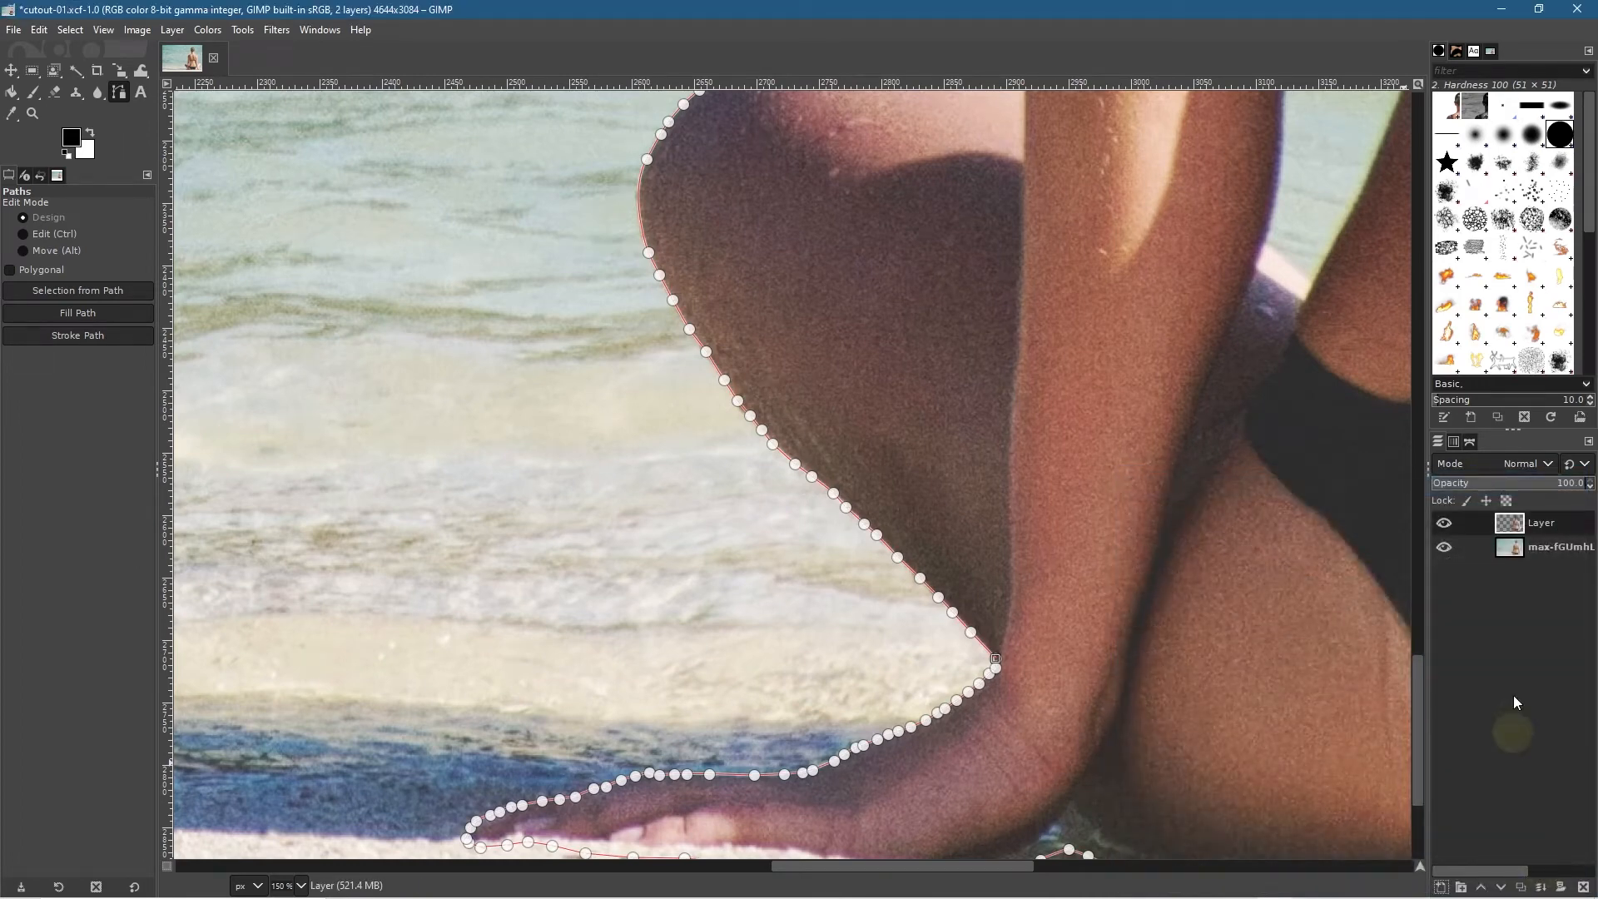
pyautogui.click(1444, 547)
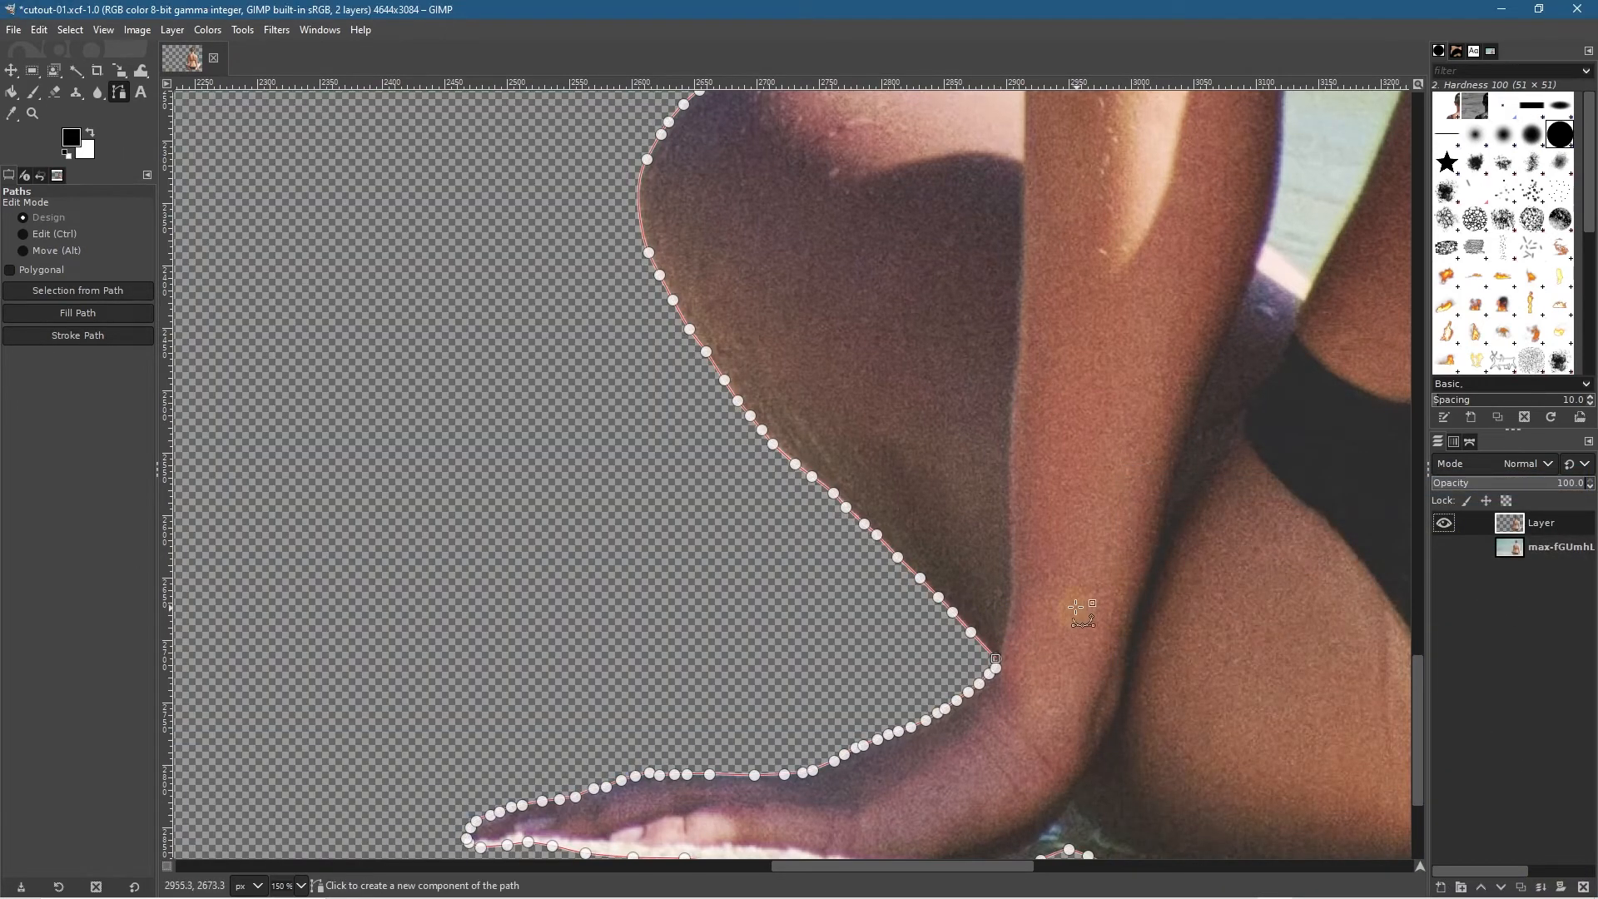
# Step: Toggle the cutout layer's visibility to check the extracted woman against the transparent background
pyautogui.scroll(-6, 1076, 608)
pyautogui.press('space')
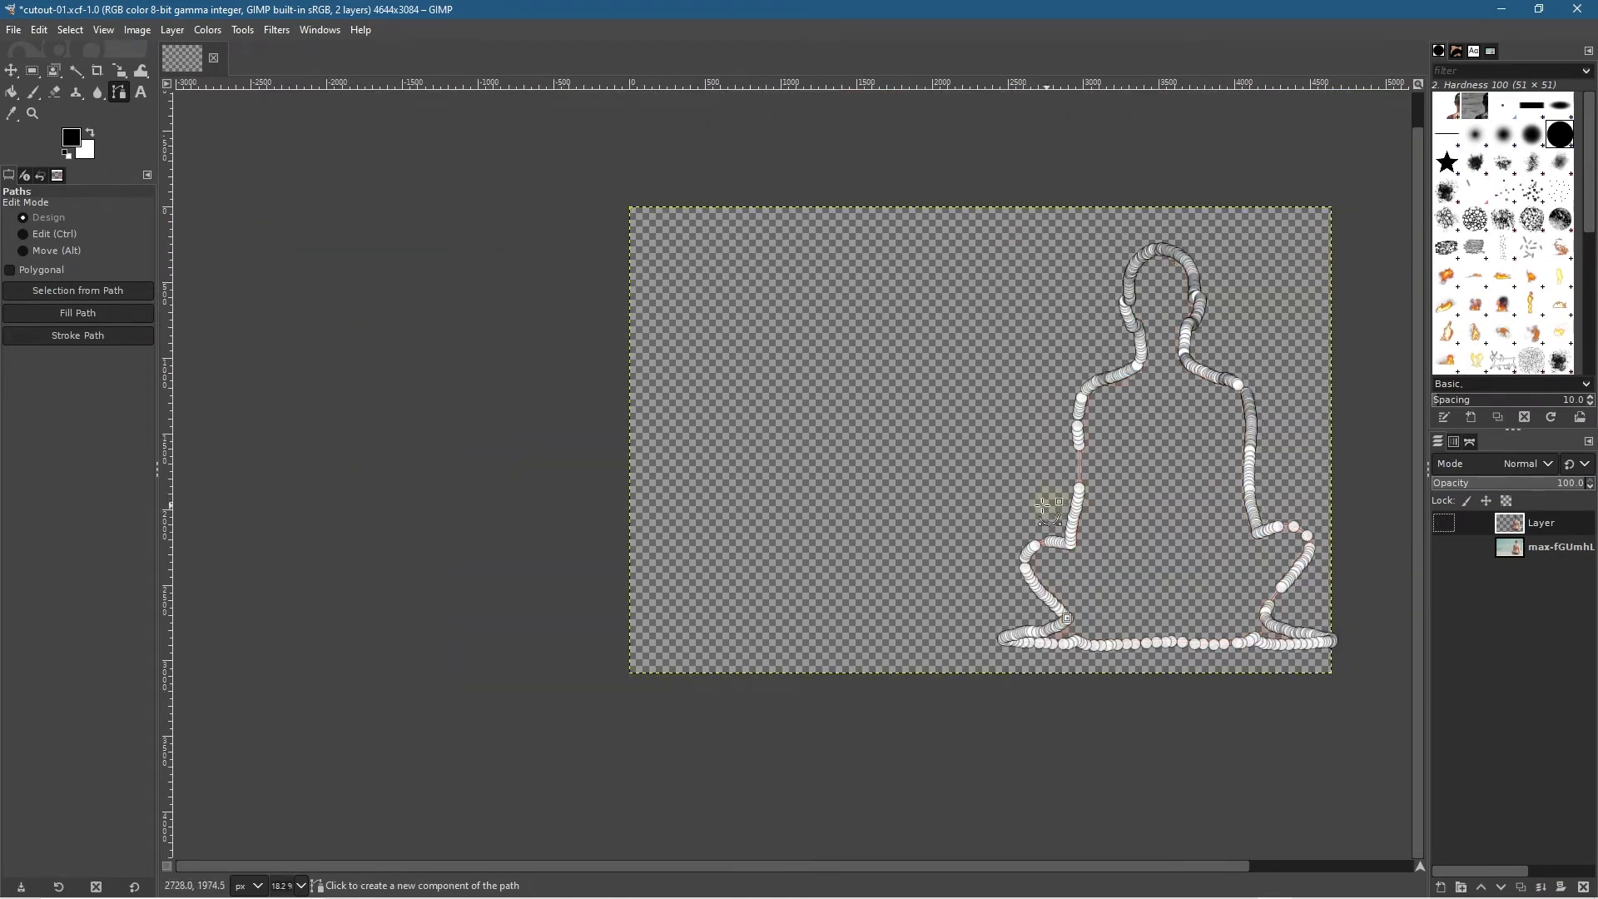
pyautogui.press('space')
pyautogui.press('space')
pyautogui.press('space')
pyautogui.press('space')
pyautogui.press('space')
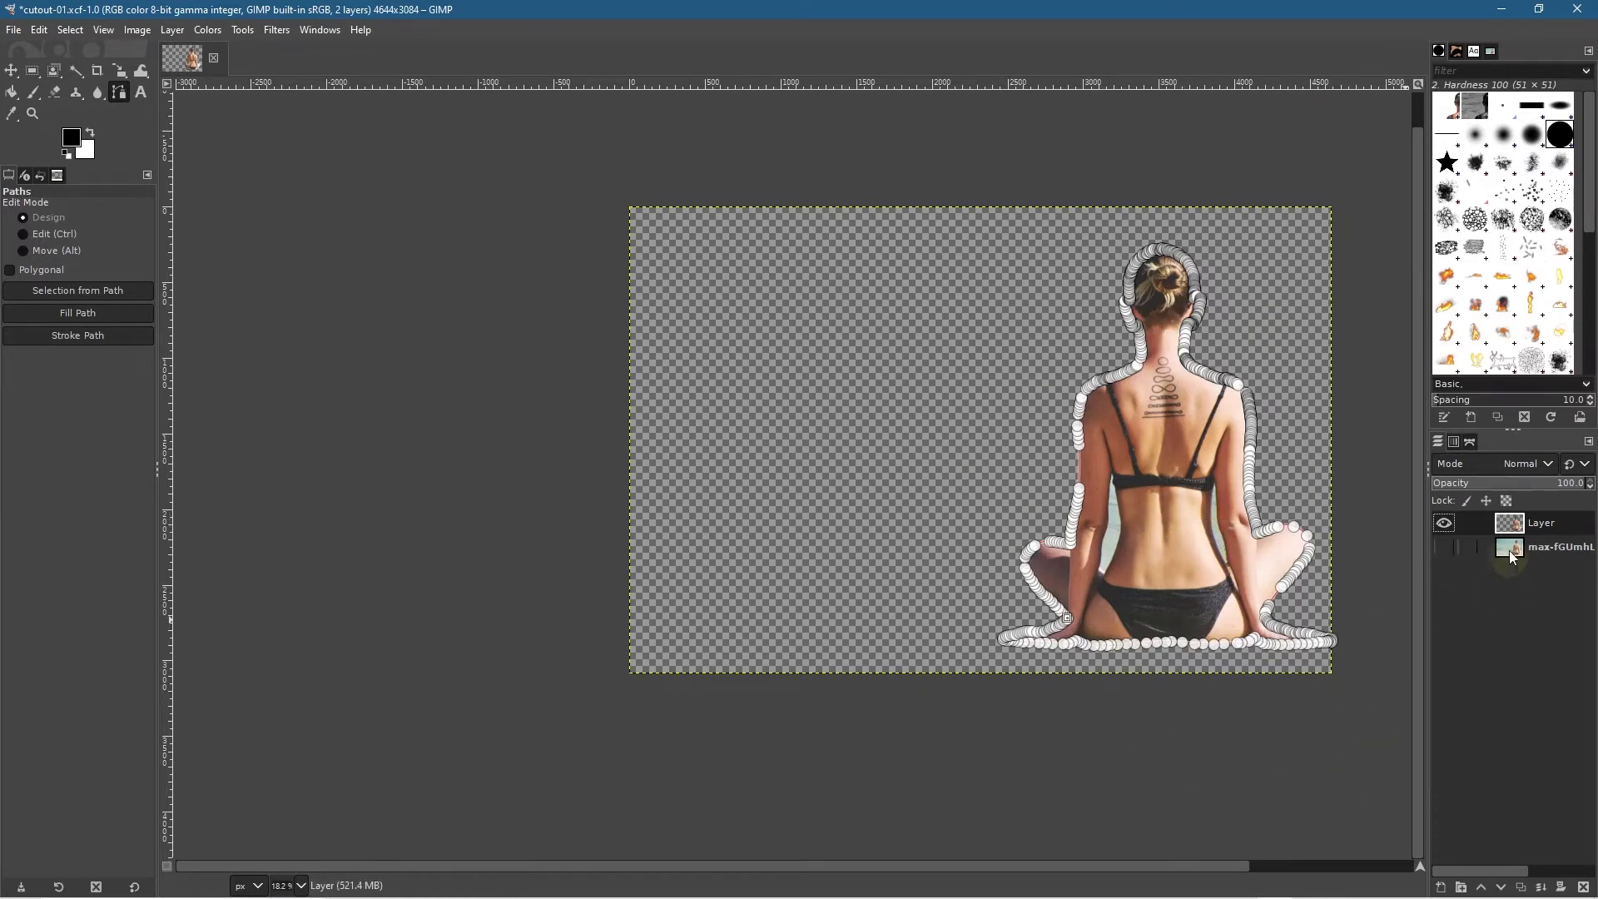
# Step: Lock the cutout layer's alpha channel and switch to the Move tool
pyautogui.click(1507, 500)
pyautogui.click(9, 74)
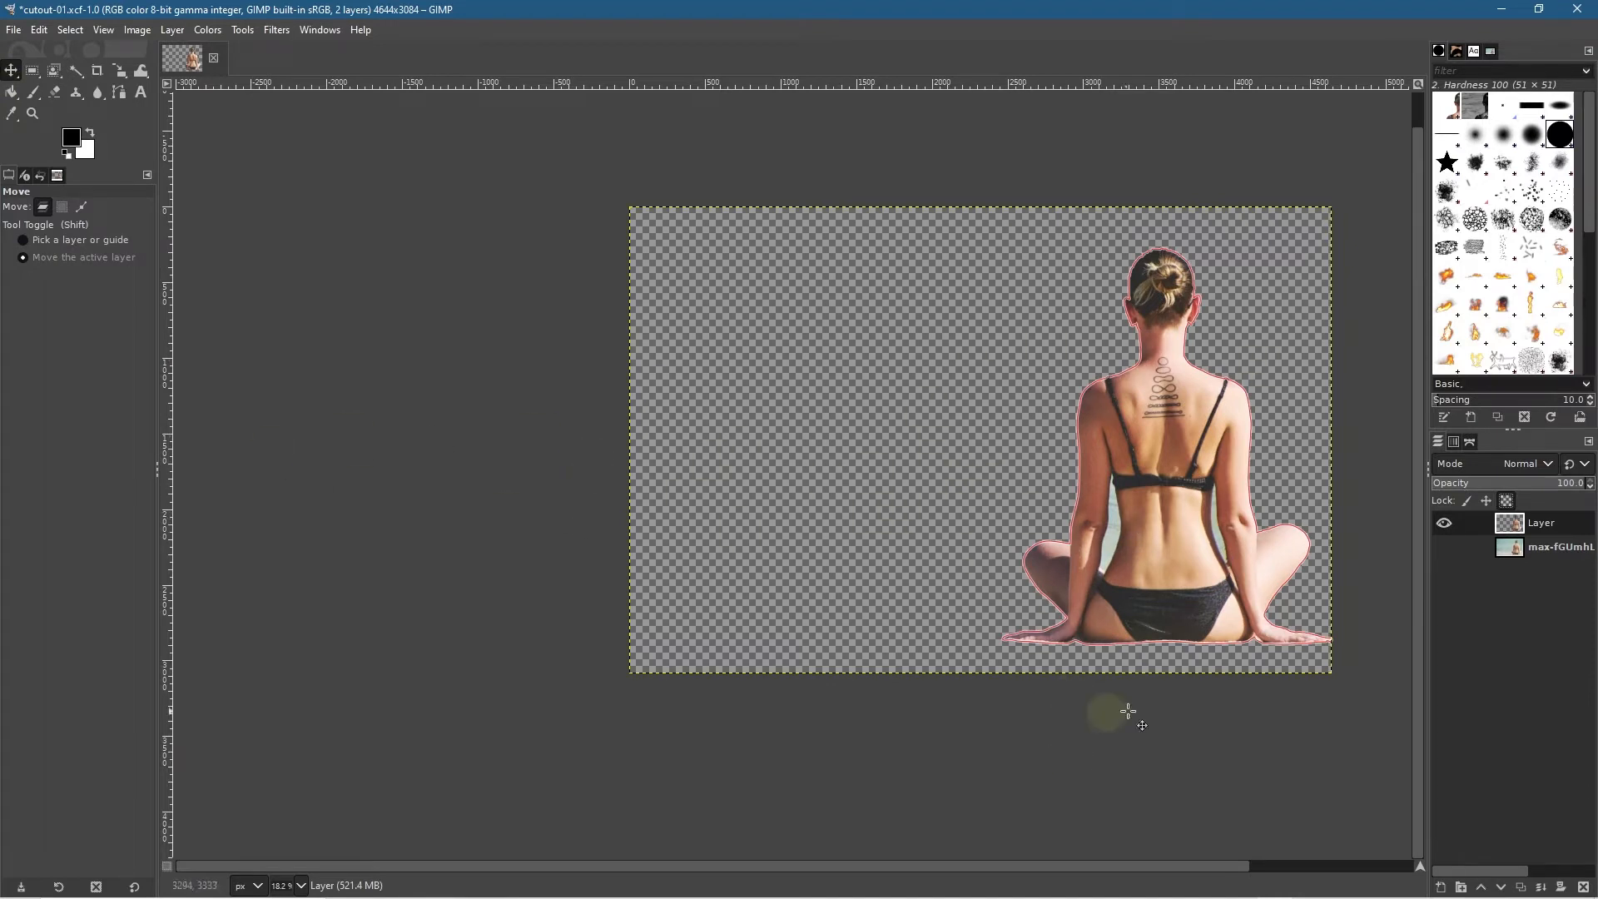
# Step: Hide the woman's outline path and save the image to the existing cutout-01.xcf file
pyautogui.click(1471, 442)
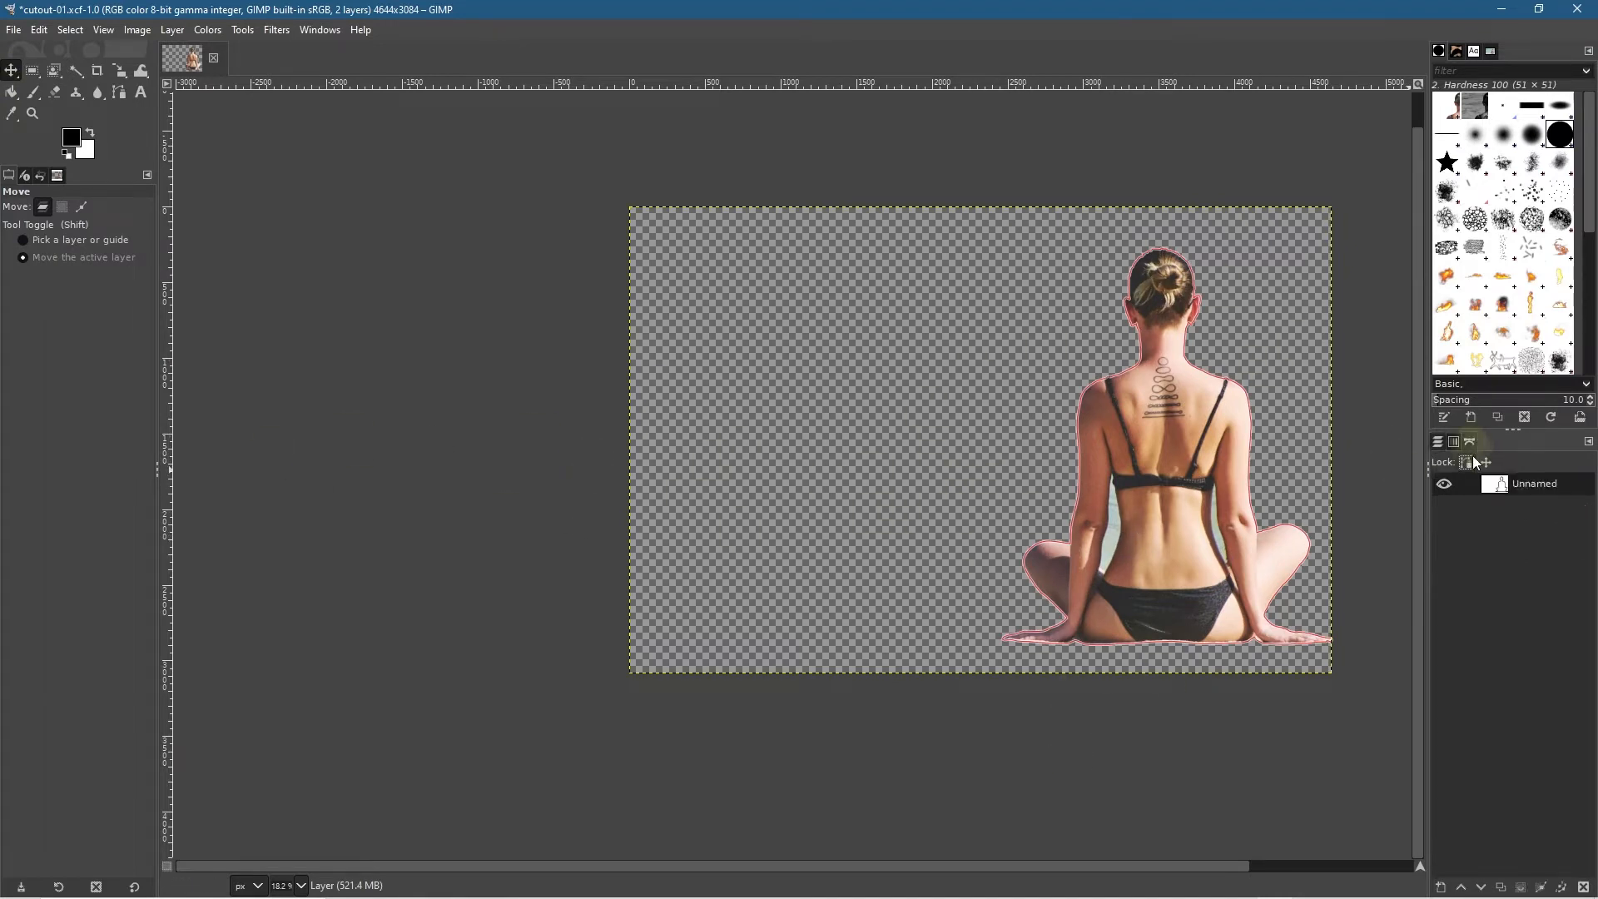
pyautogui.click(1445, 489)
pyautogui.click(1445, 488)
pyautogui.click(1445, 489)
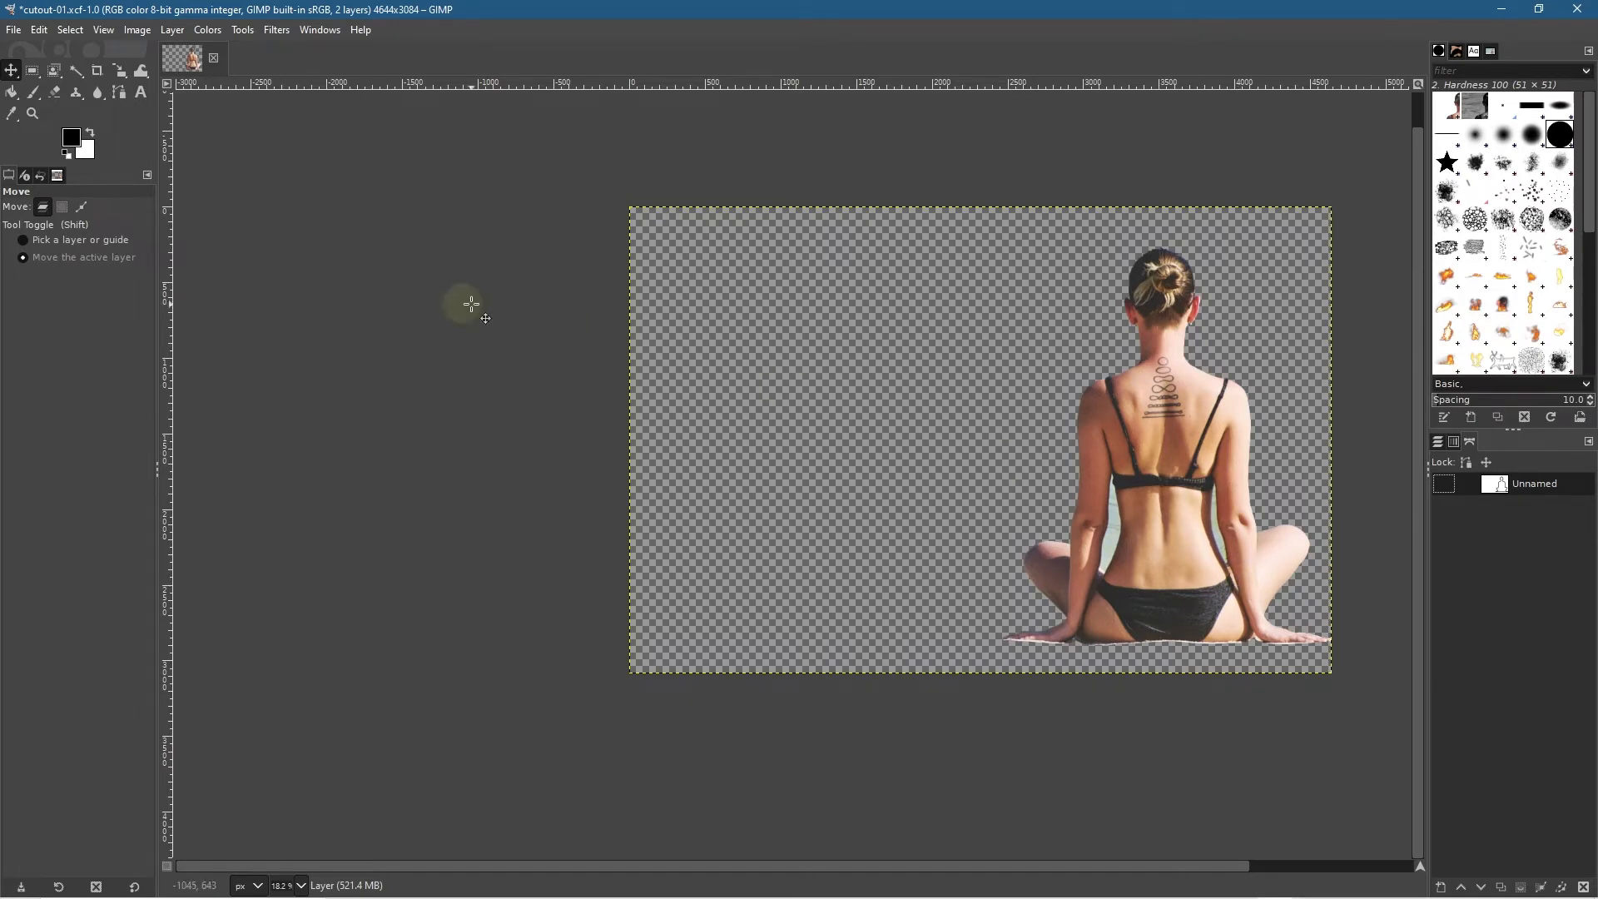
pyautogui.click(14, 30)
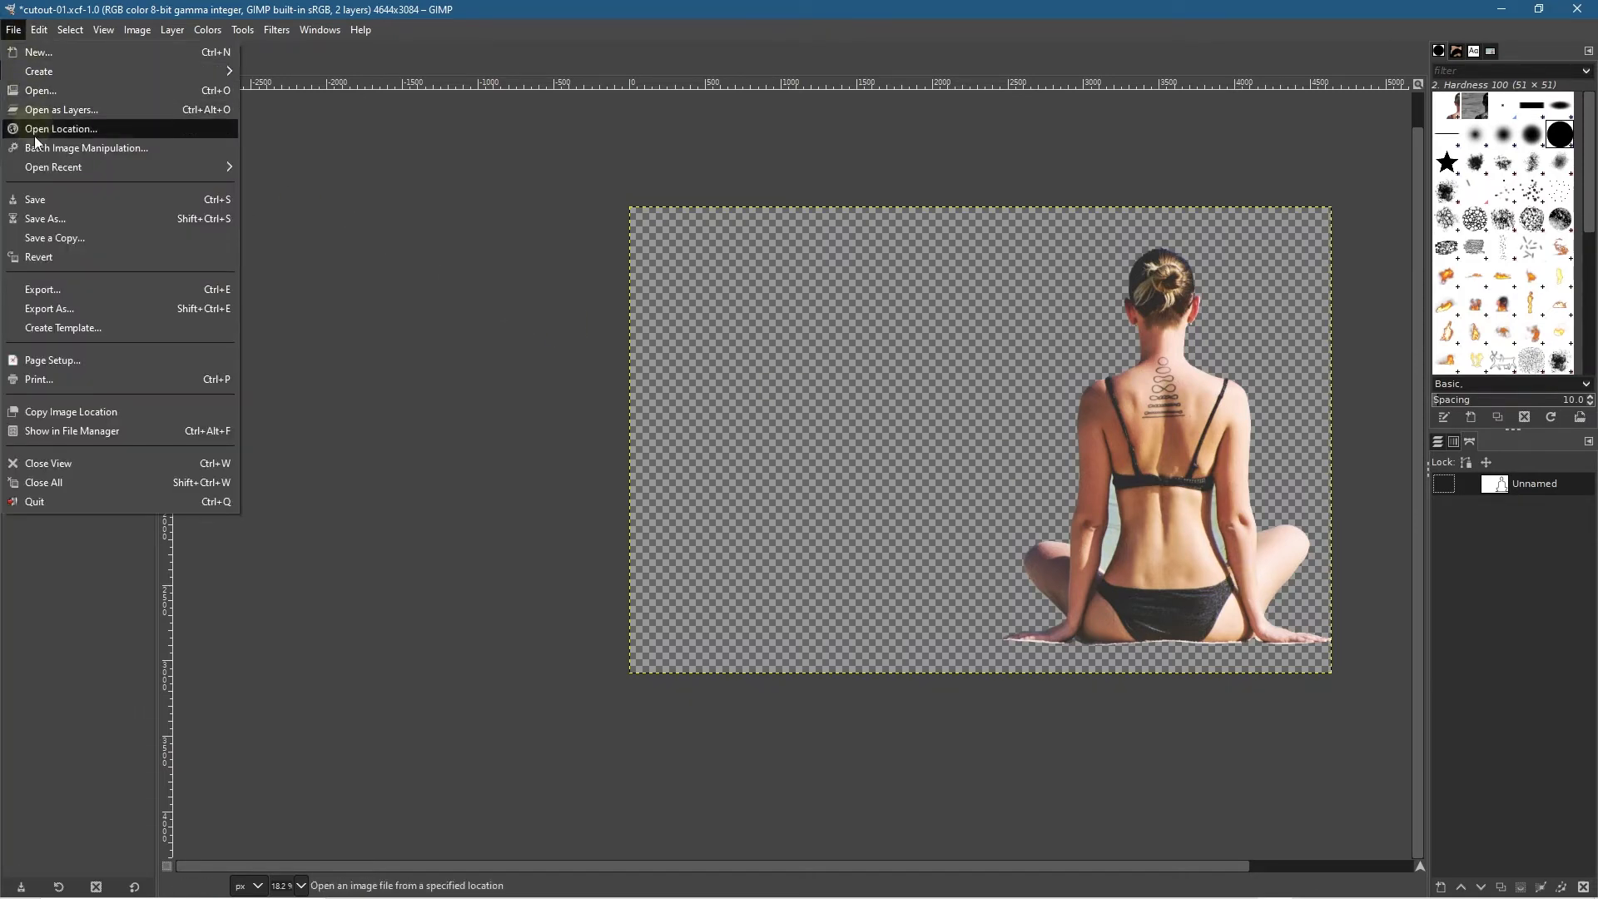
pyautogui.click(47, 199)
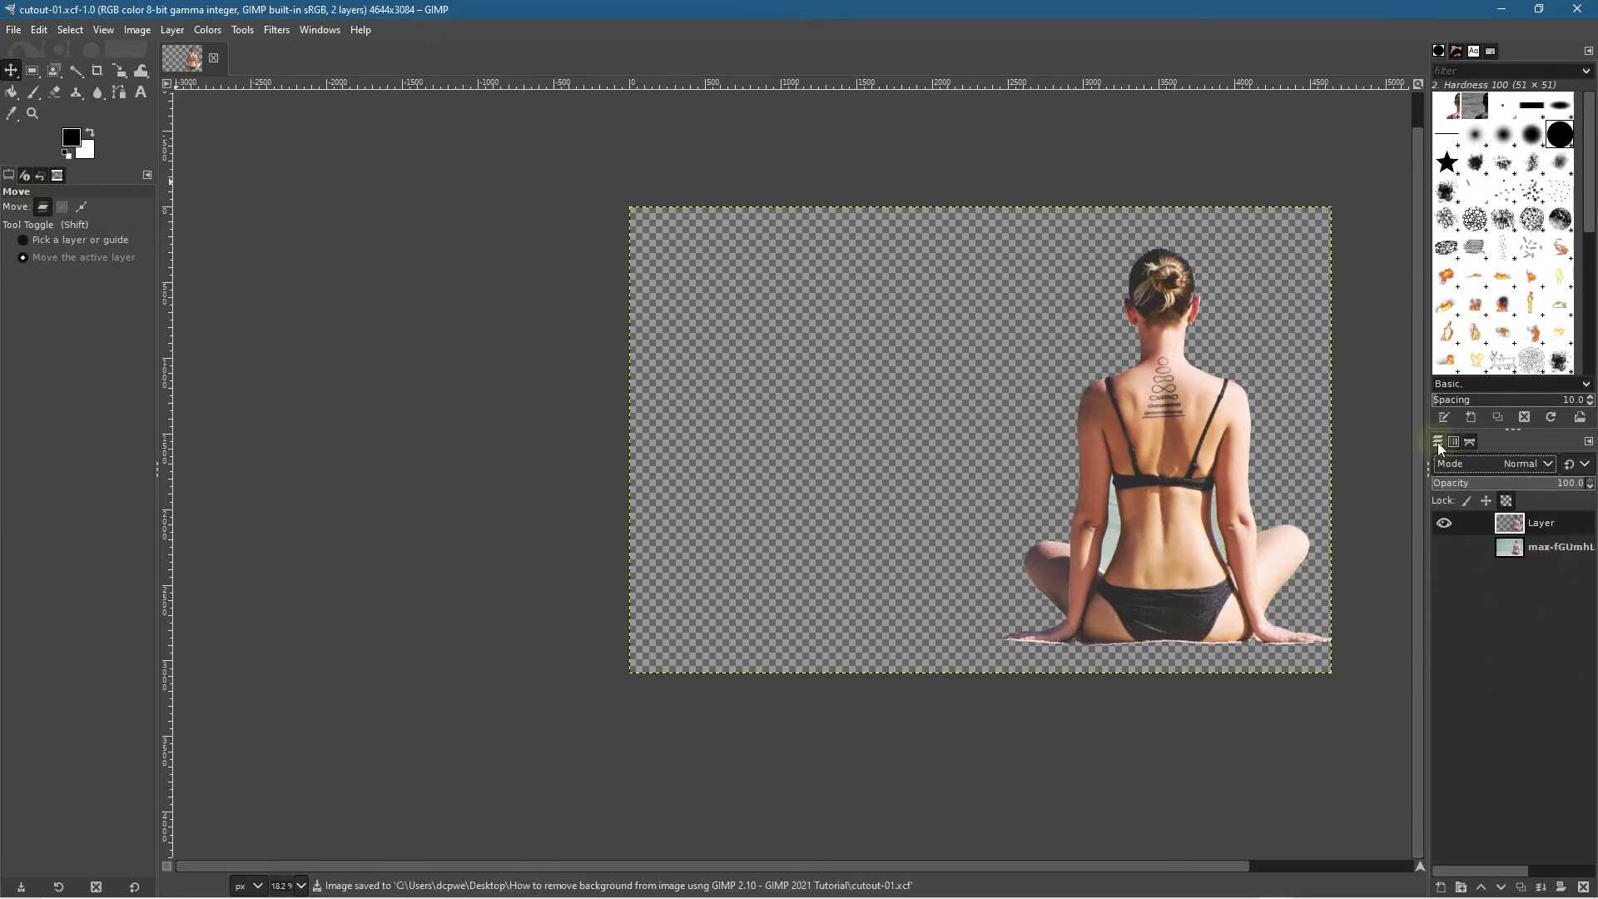
# Step: Delete the cutout layer and show the original beach photo layer again
pyautogui.rightClick(1526, 524)
pyautogui.click(1553, 523)
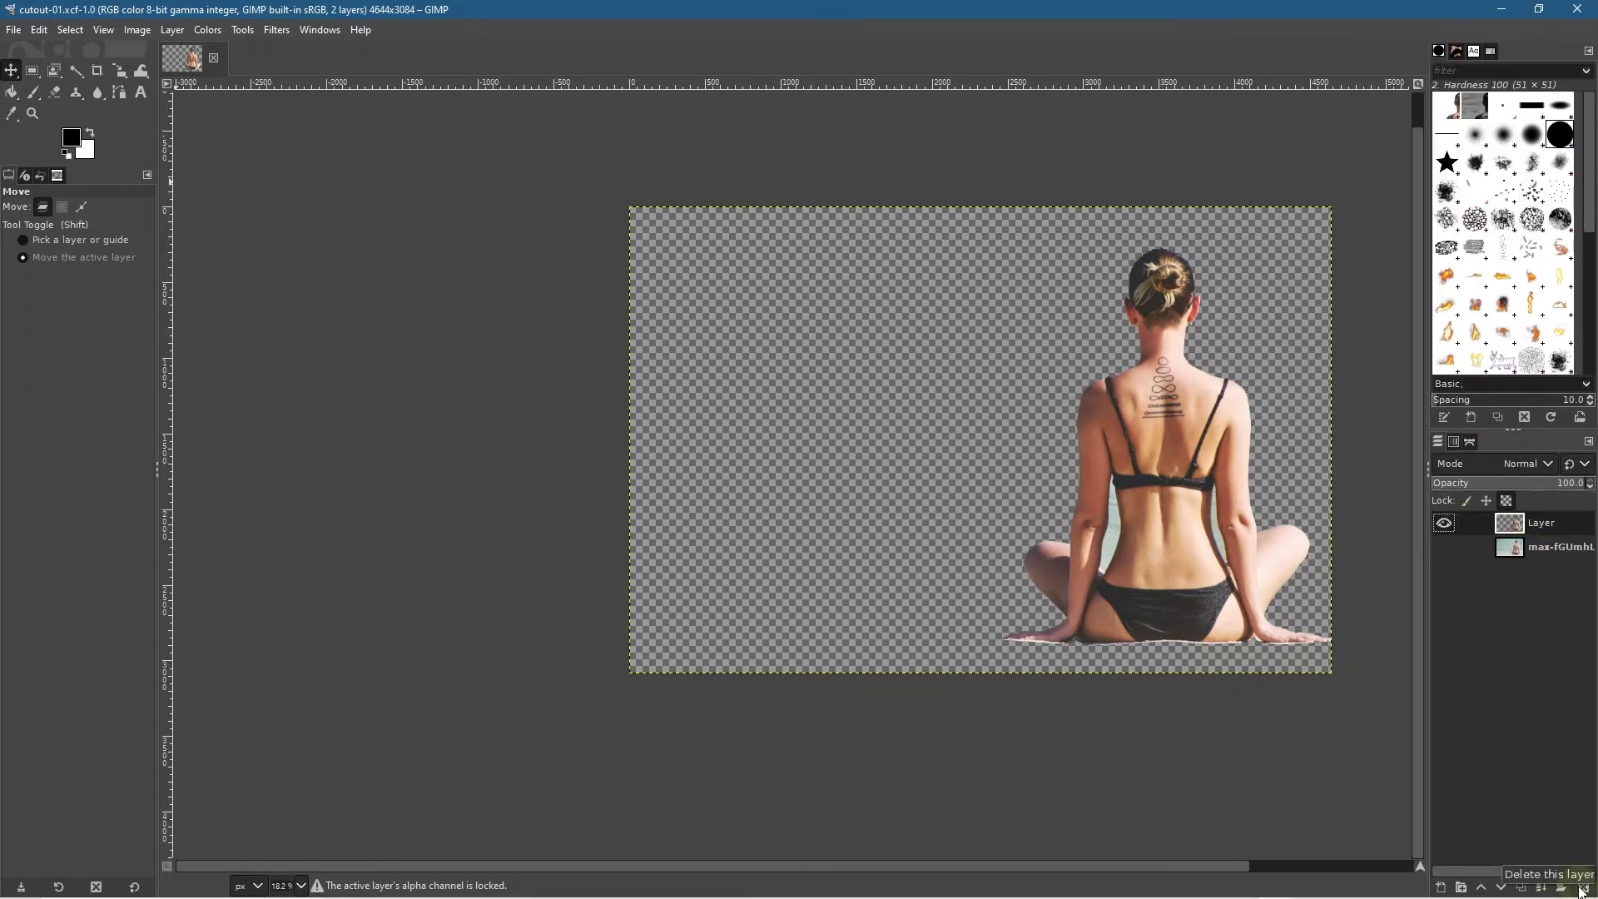
pyautogui.click(1584, 889)
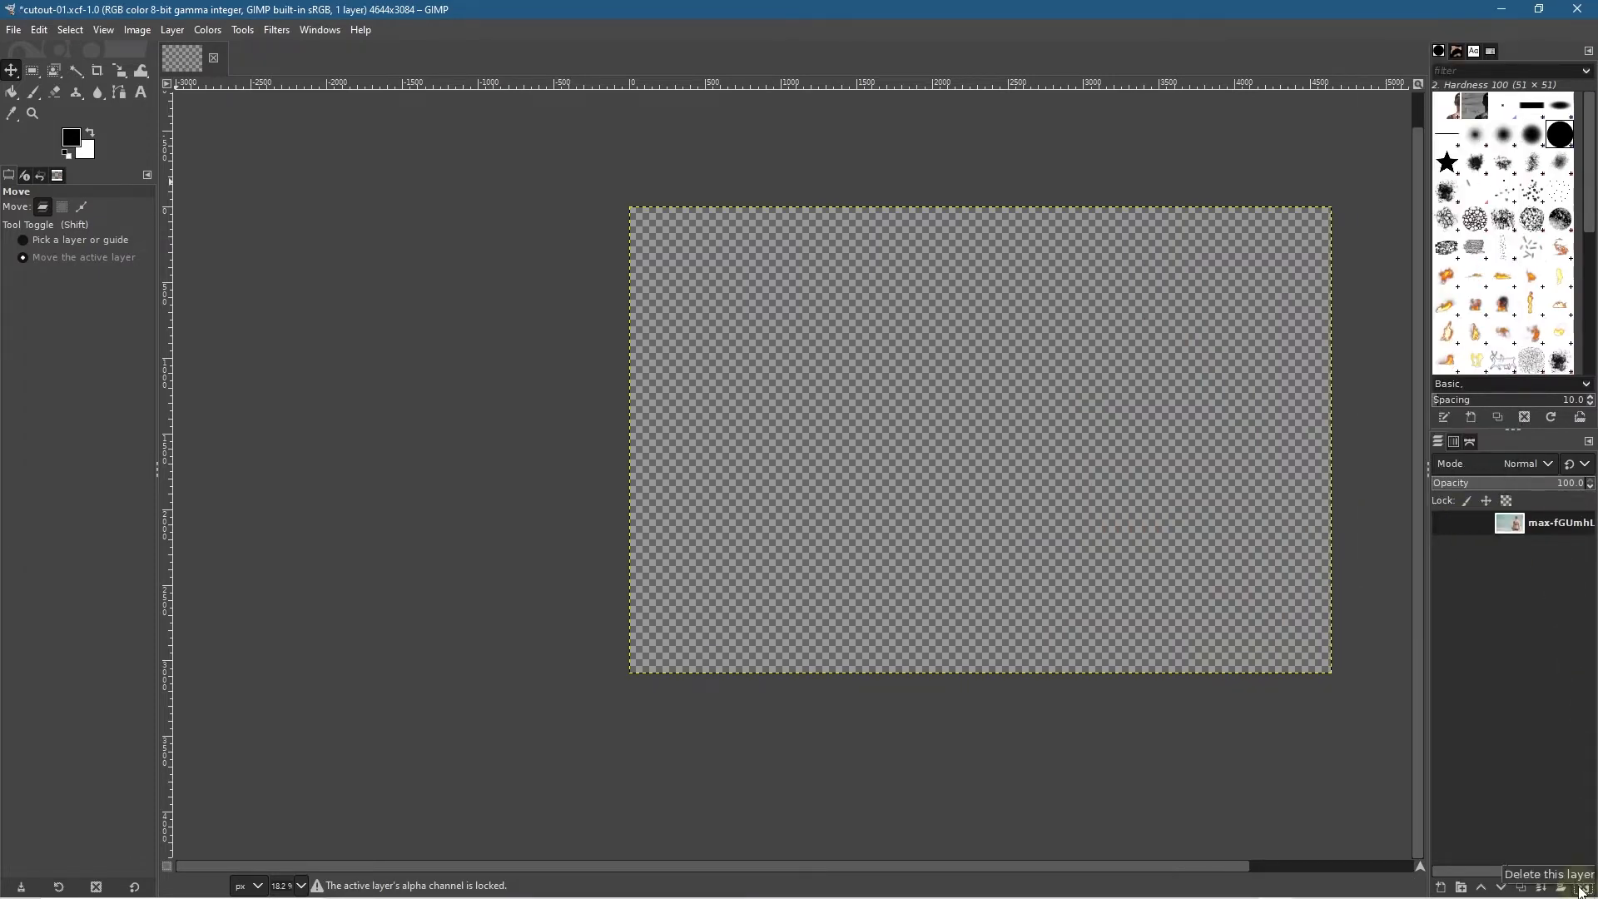
pyautogui.click(1446, 523)
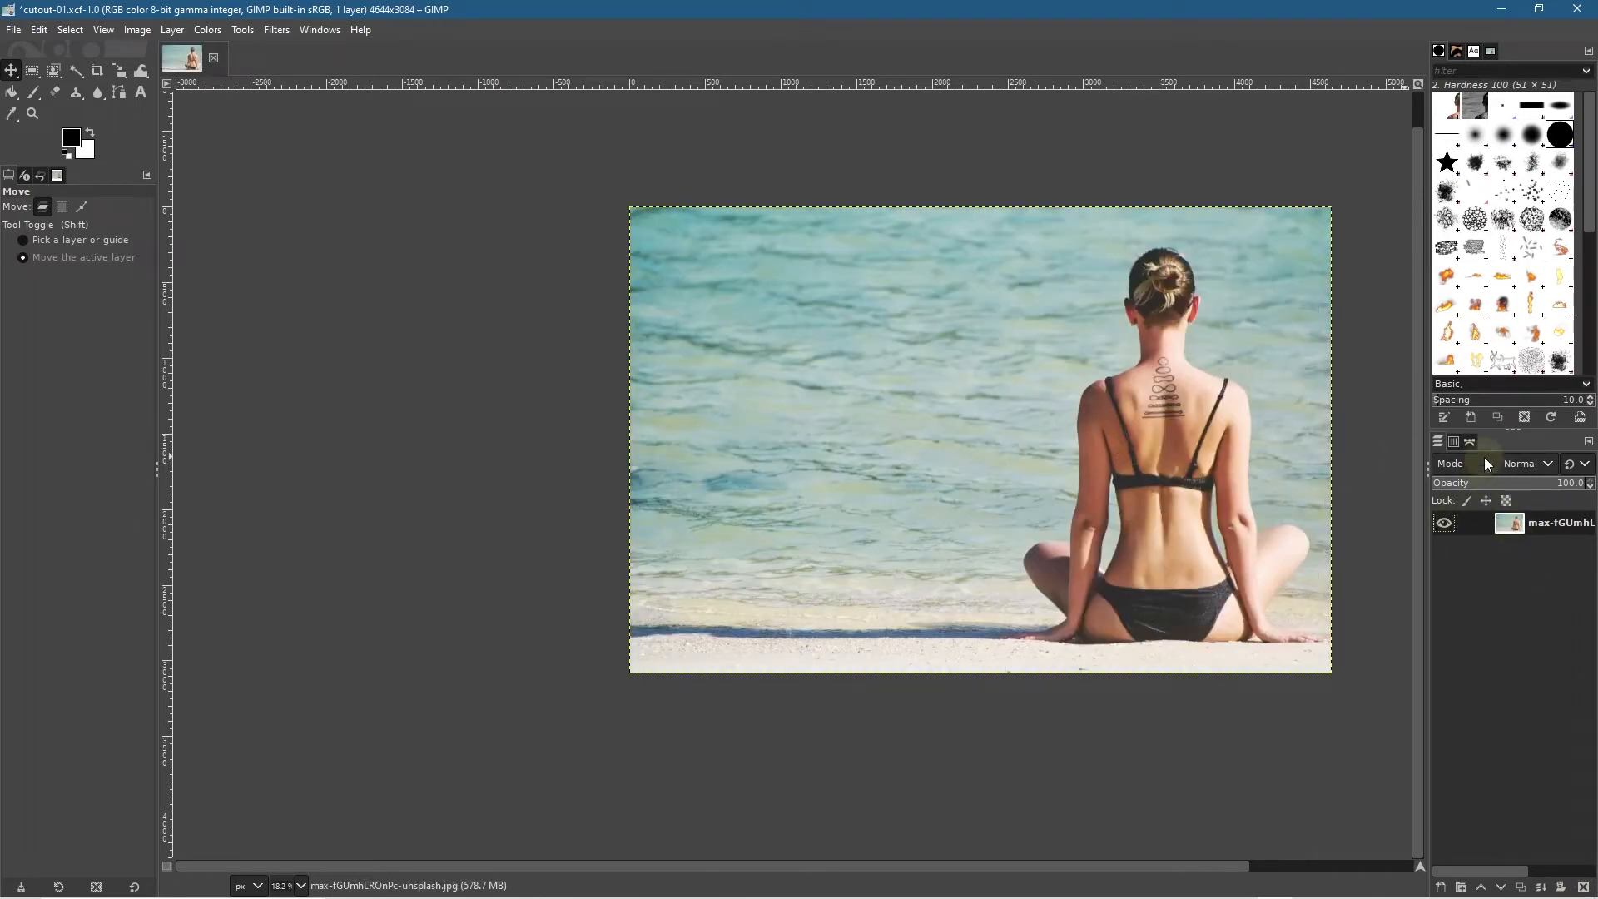
# Step: Show the woman's outline path and make it active for editing with the Paths tool
pyautogui.click(1470, 443)
pyautogui.click(1444, 484)
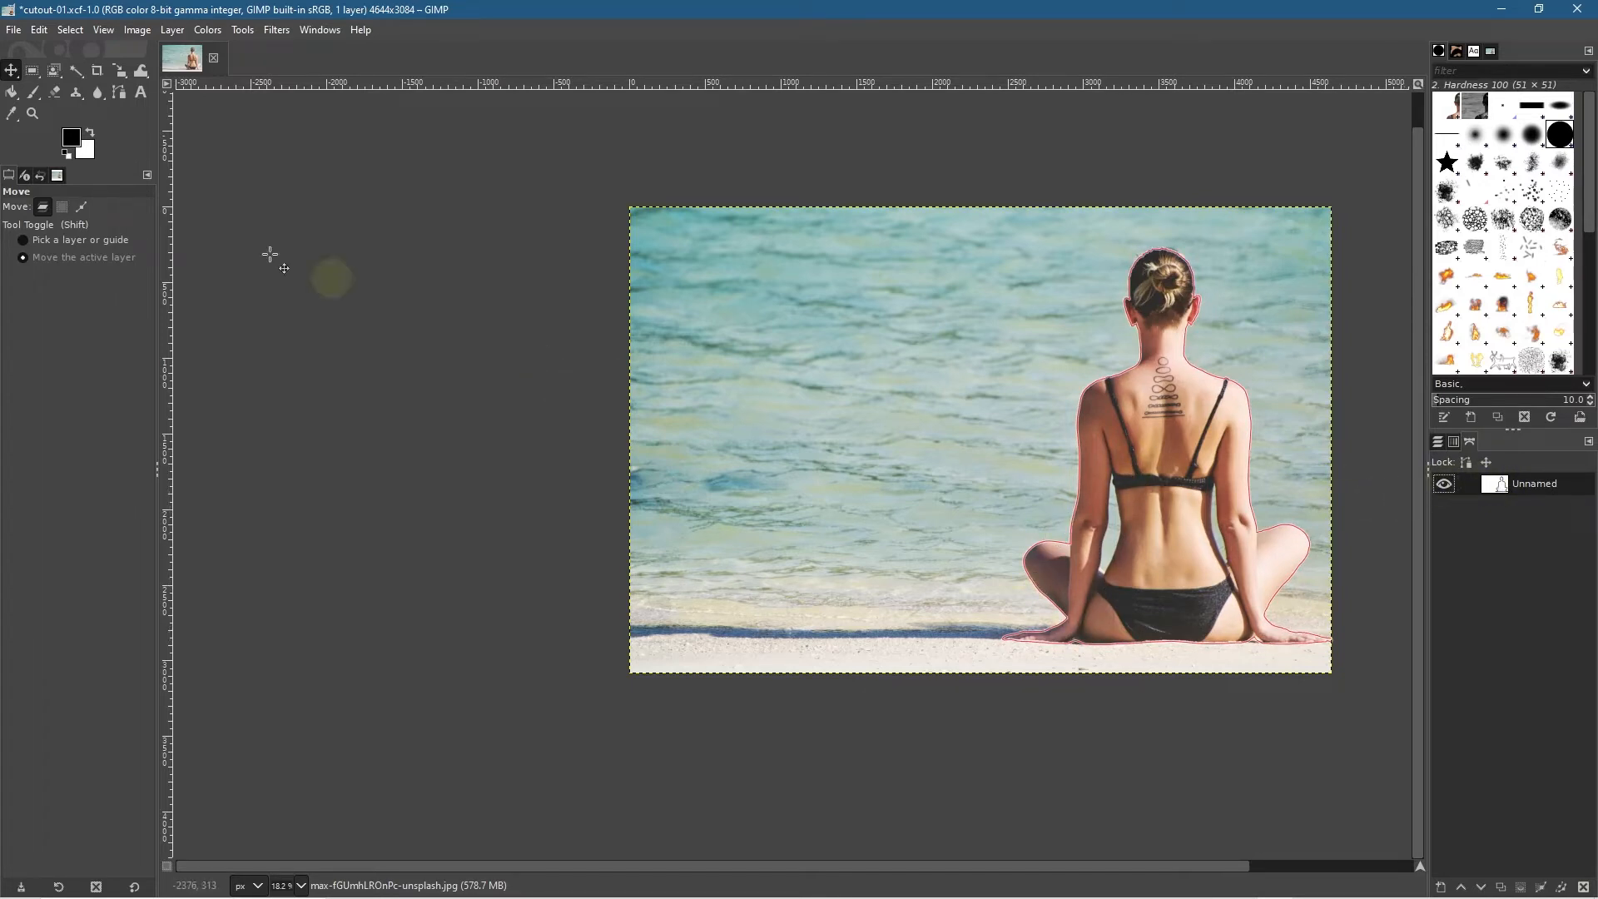
pyautogui.click(120, 94)
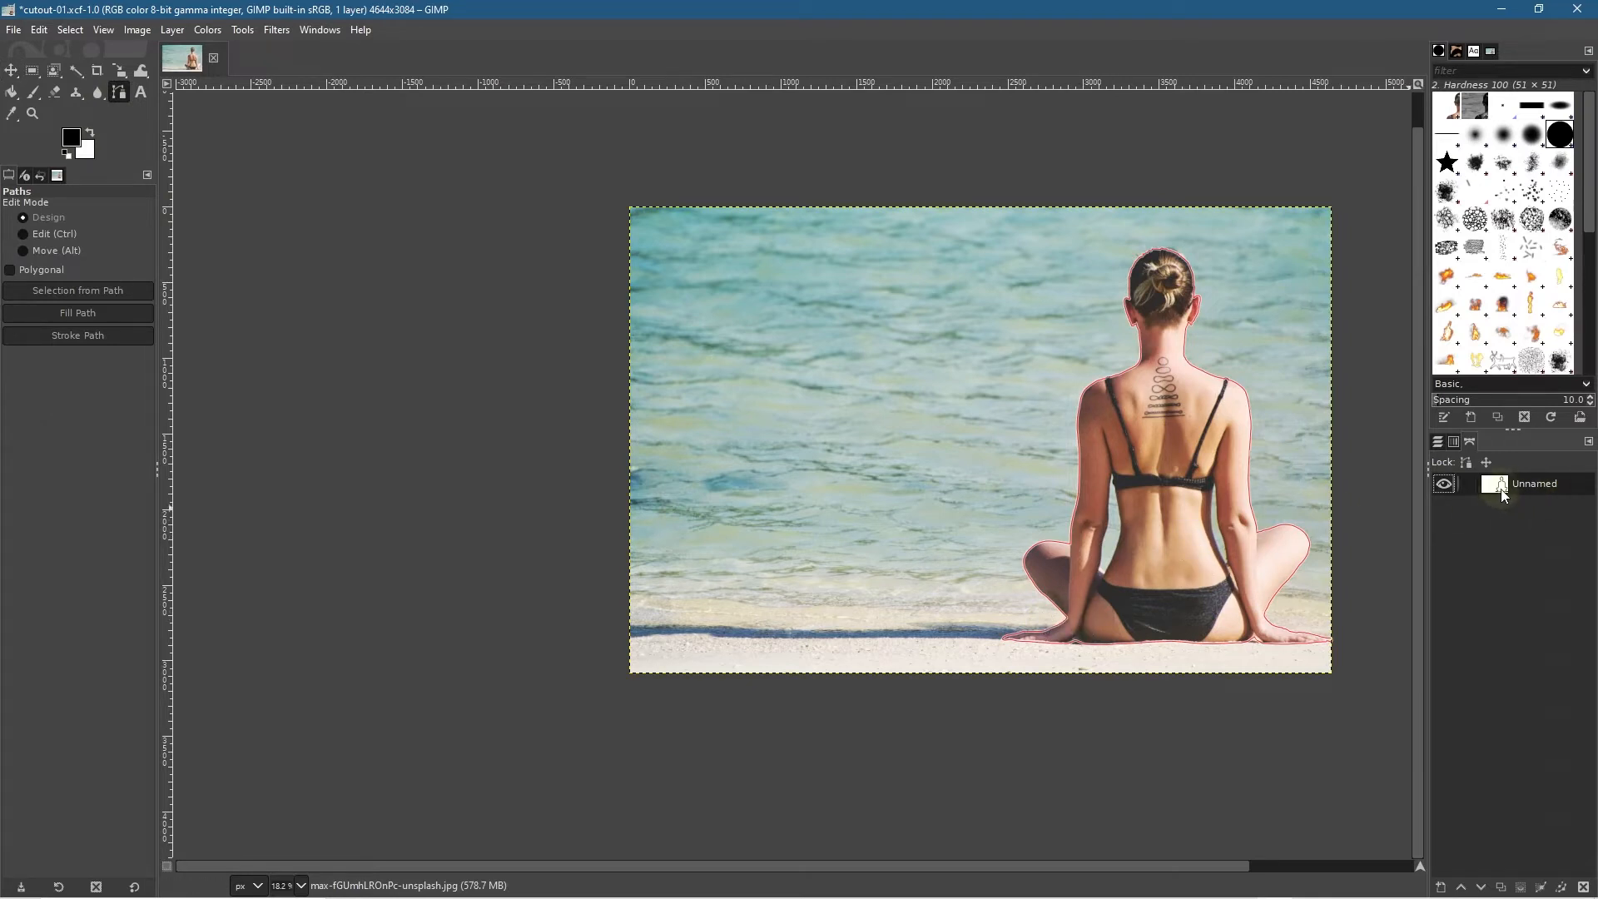
pyautogui.click(1505, 496)
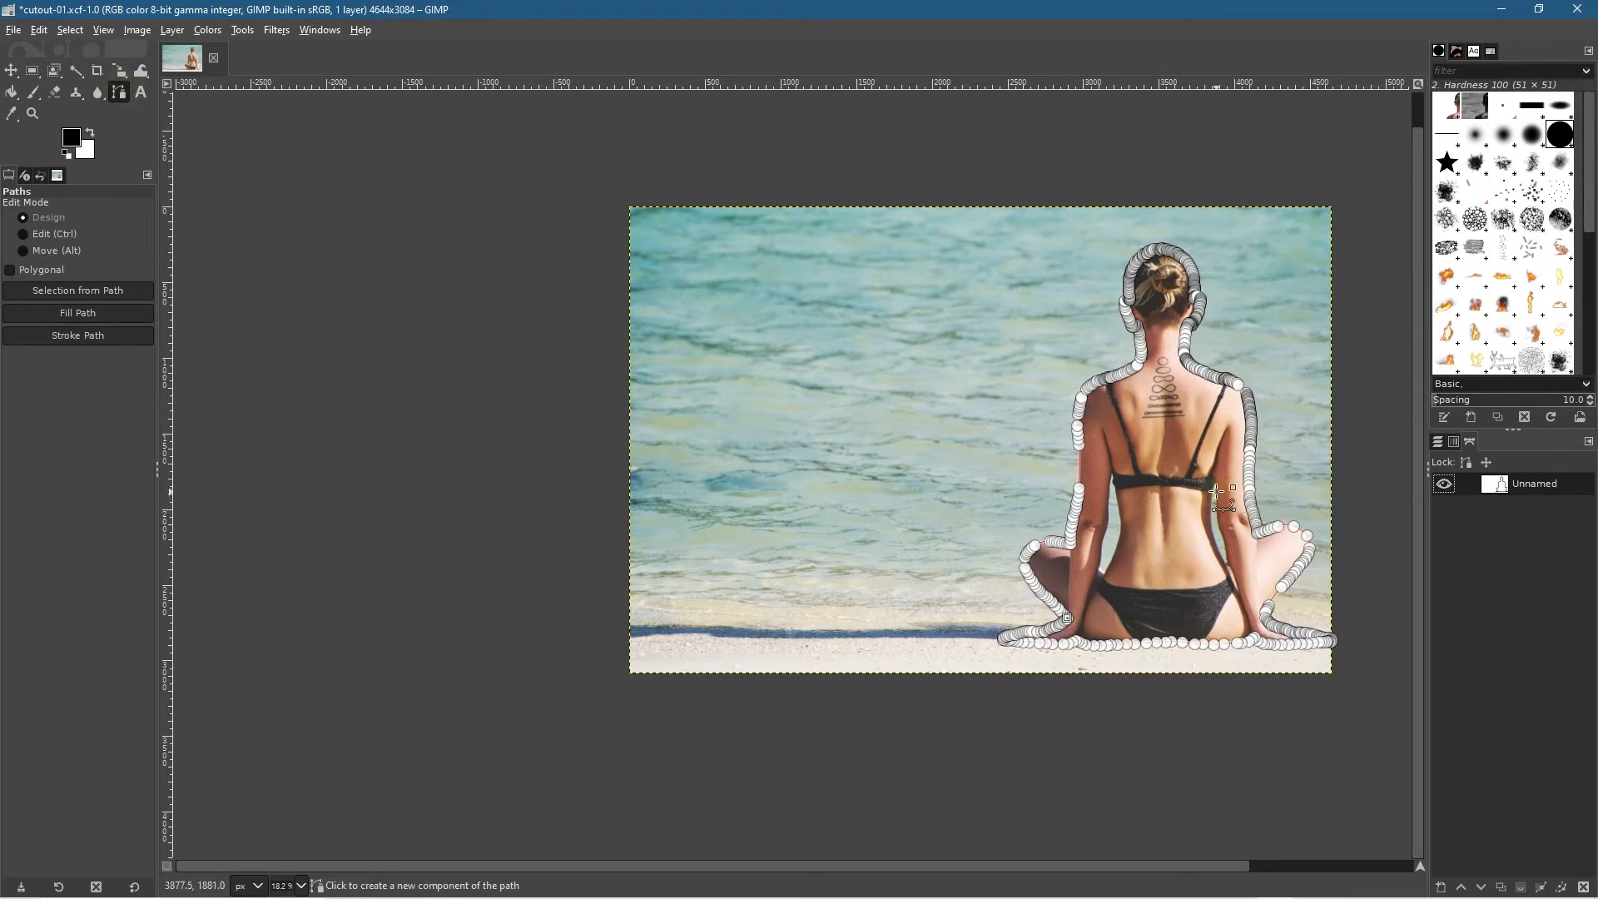
# Step: Convert the woman's closed outline path into a selection and copy the selected pixels from the photo layer
pyautogui.press('space')
pyautogui.moveTo(1171, 516); pyautogui.dragTo(942, 548)
pyautogui.keyDown('ctrl'); pyautogui.scroll(3, 949, 606); pyautogui.keyUp('ctrl')
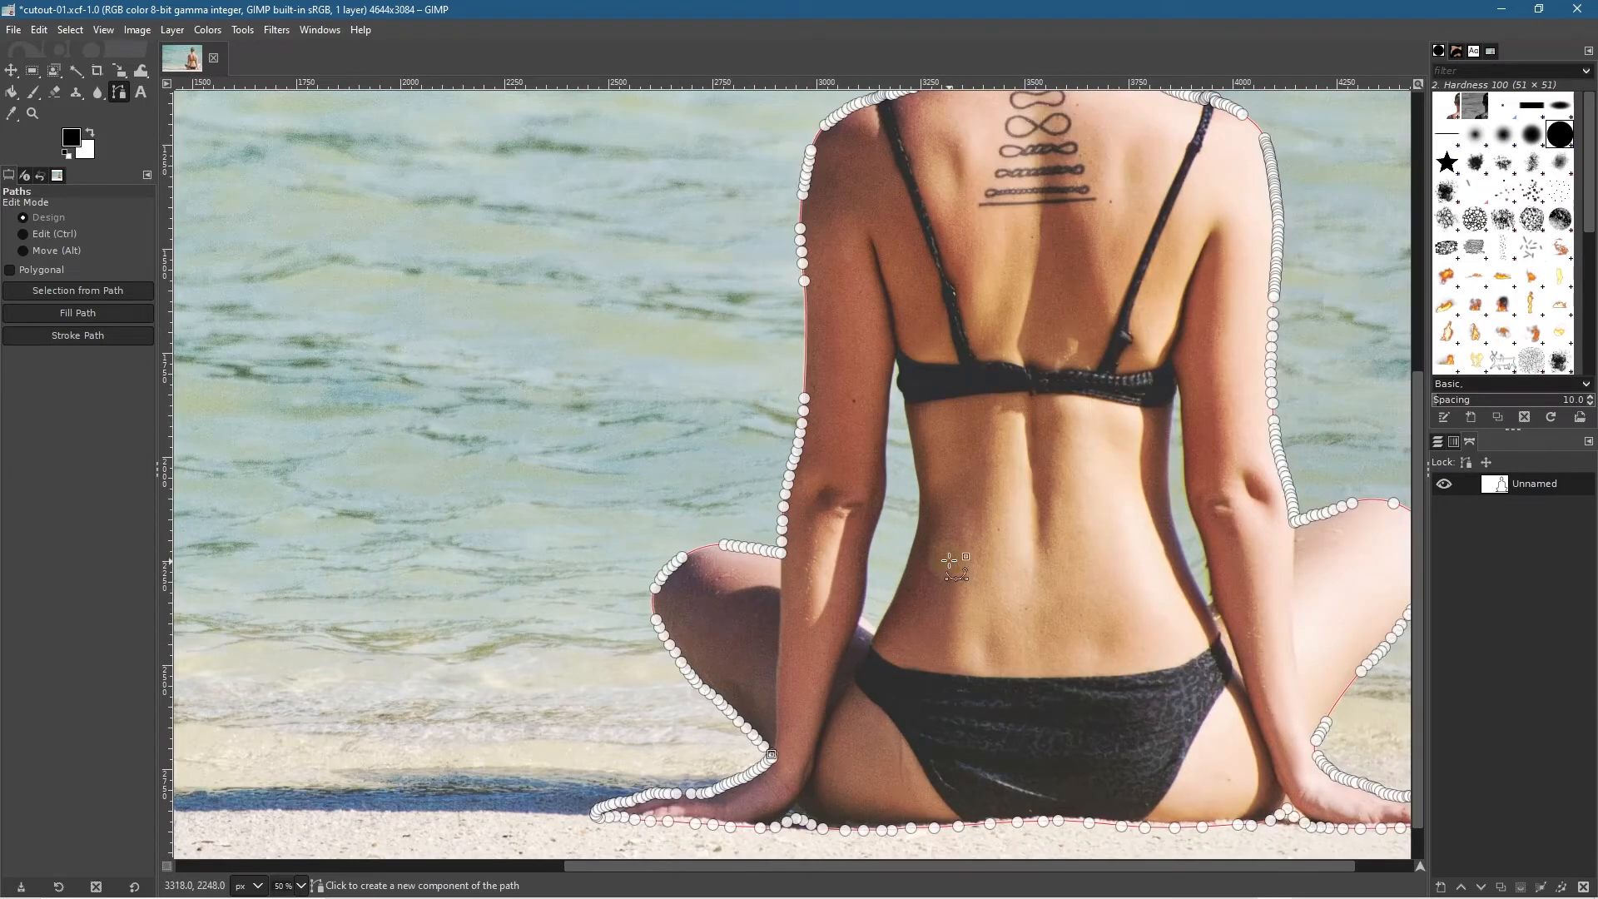
pyautogui.keyDown('ctrl'); pyautogui.scroll(2, 770, 759); pyautogui.keyUp('ctrl')
pyautogui.keyDown('ctrl'); pyautogui.scroll(1, 768, 759); pyautogui.keyUp('ctrl')
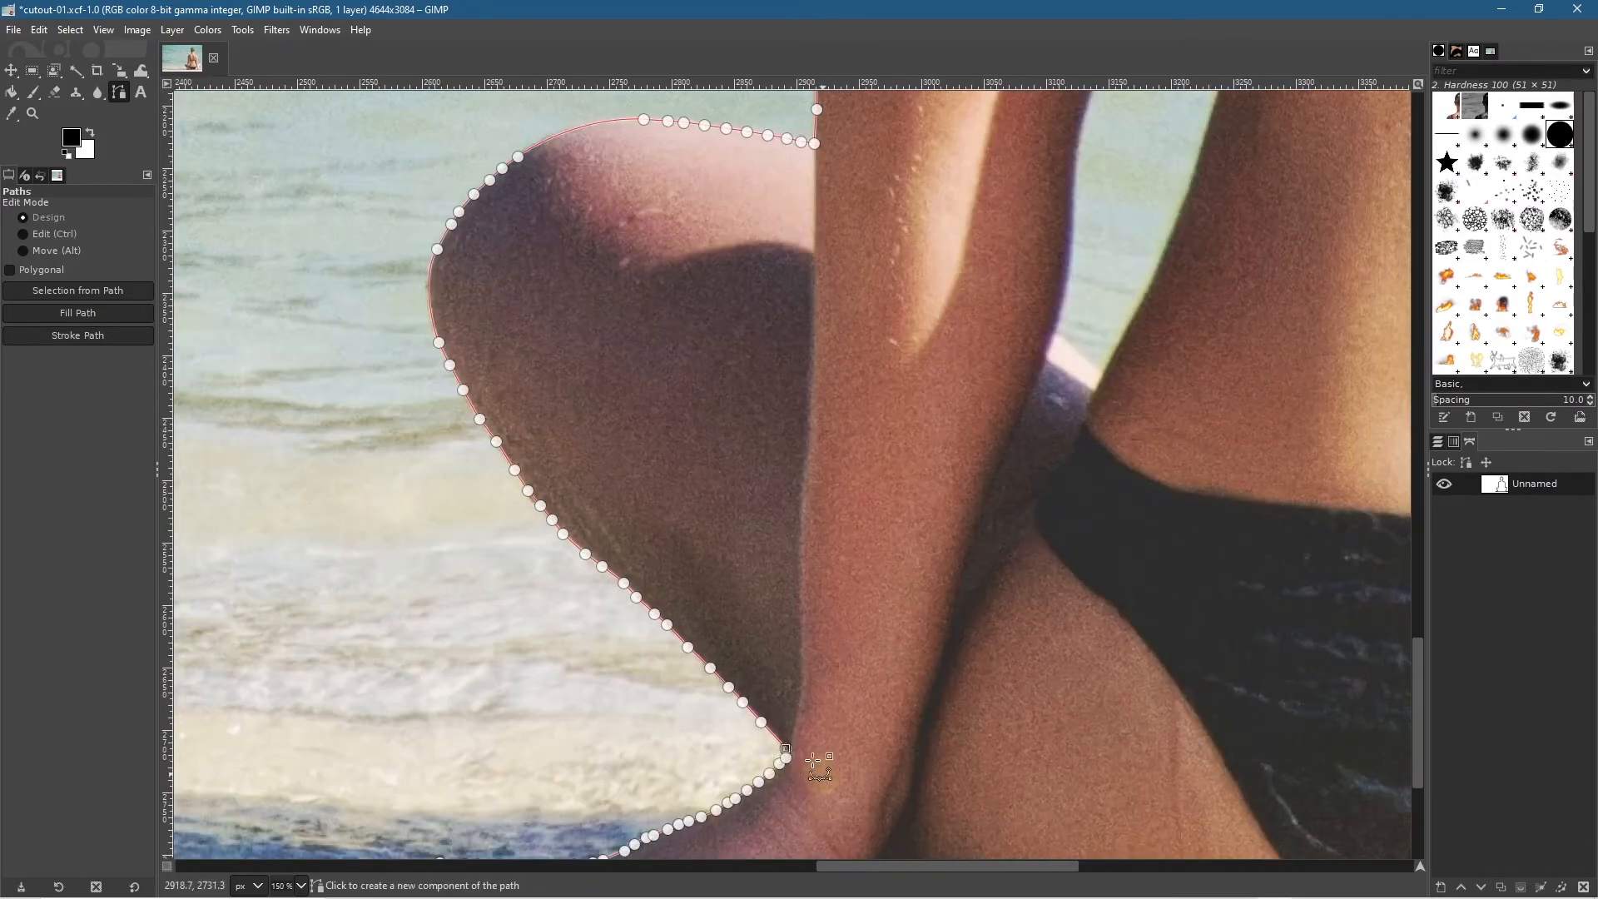
pyautogui.click(787, 748)
pyautogui.press('ctrl')
pyautogui.hotkey('ctrl', 'c')
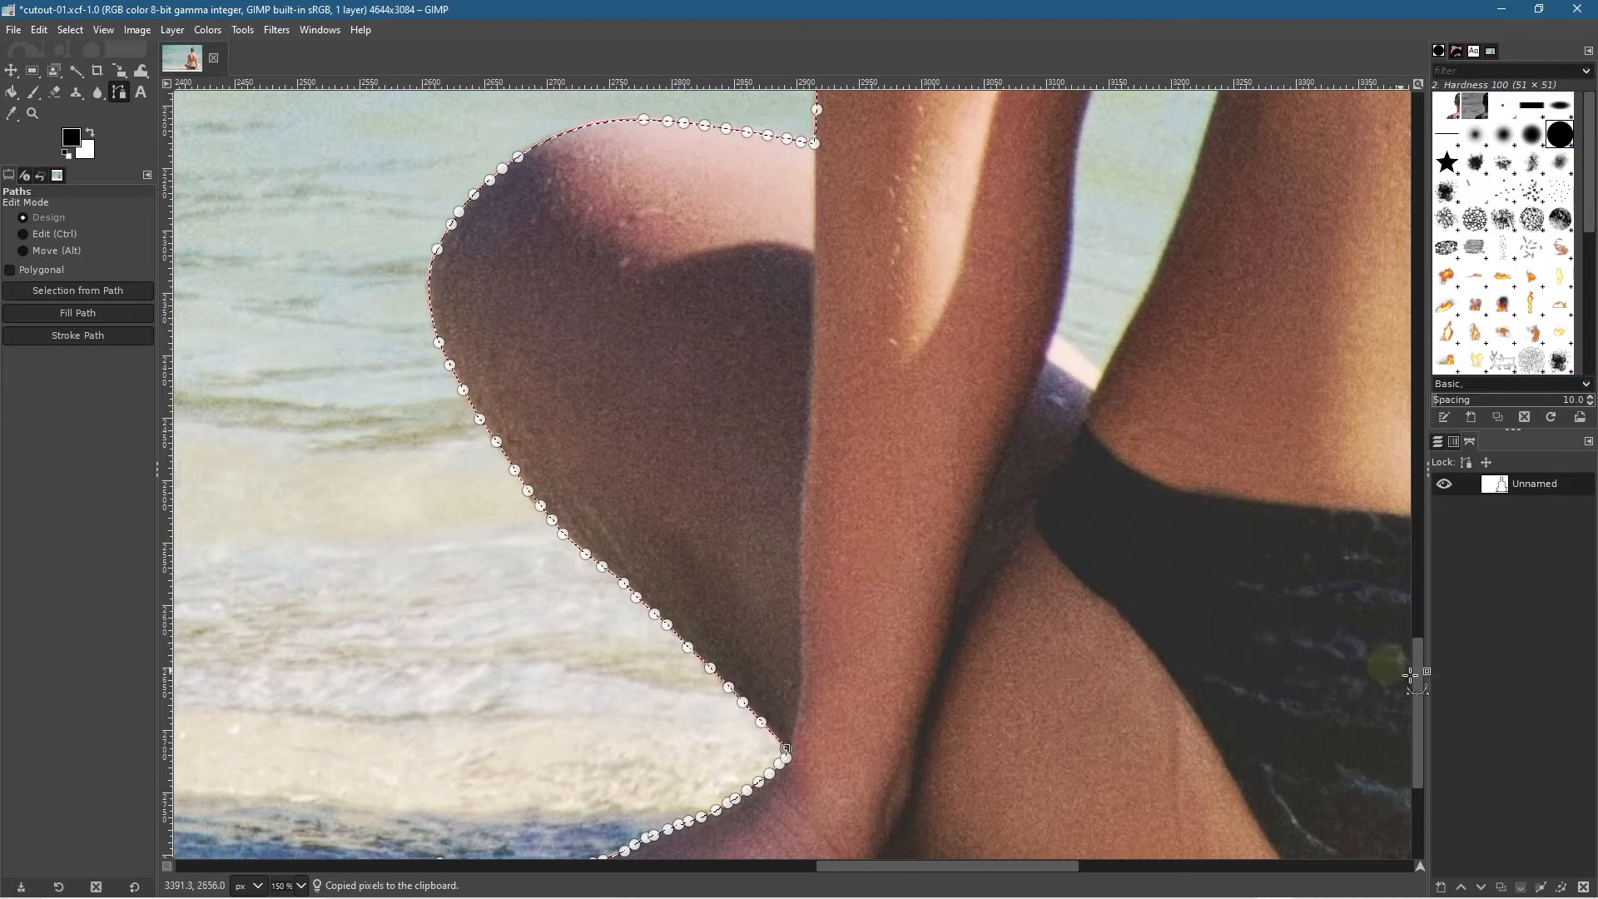
# Step: Add a new 4644 × 3084 px layer filled with transparency above the photo layer
pyautogui.click(1441, 890)
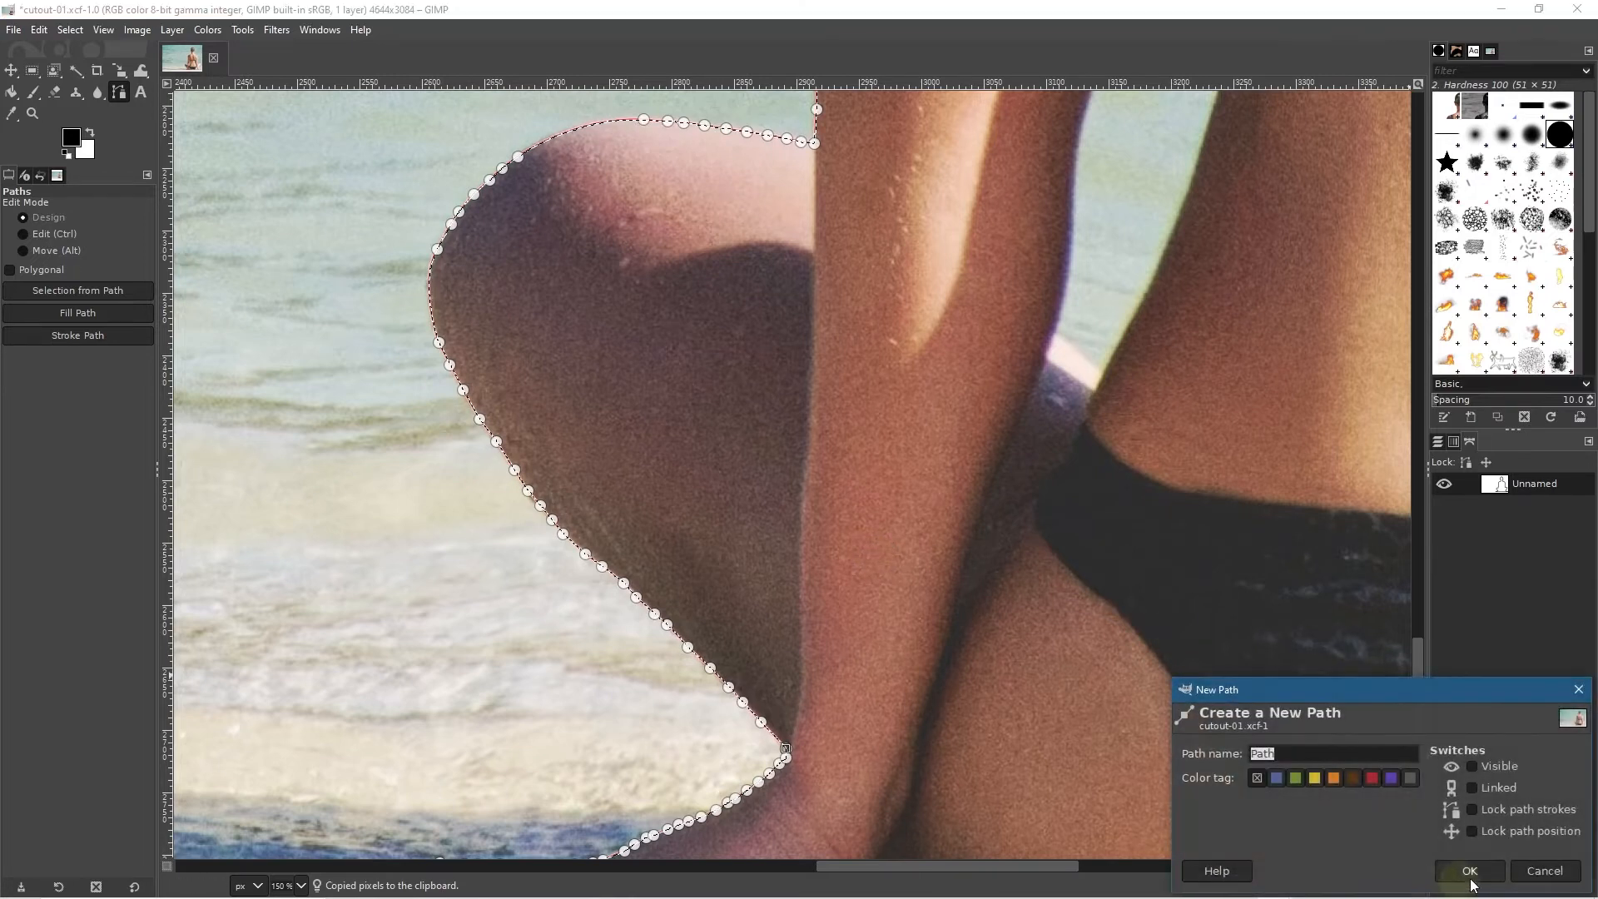
pyautogui.click(1547, 873)
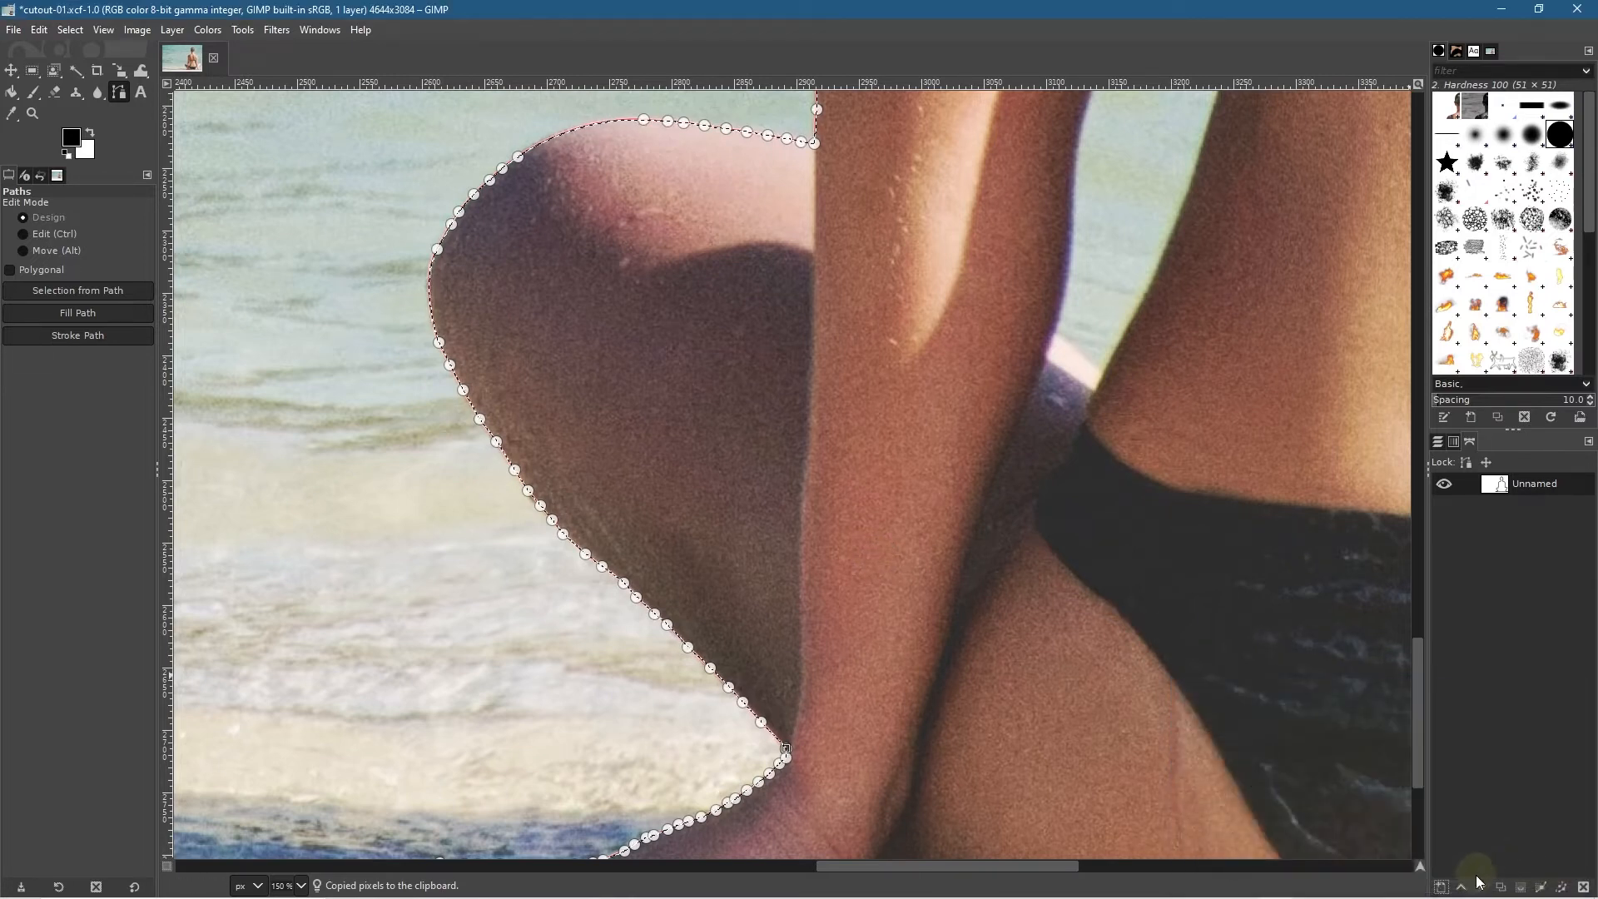
pyautogui.click(1438, 442)
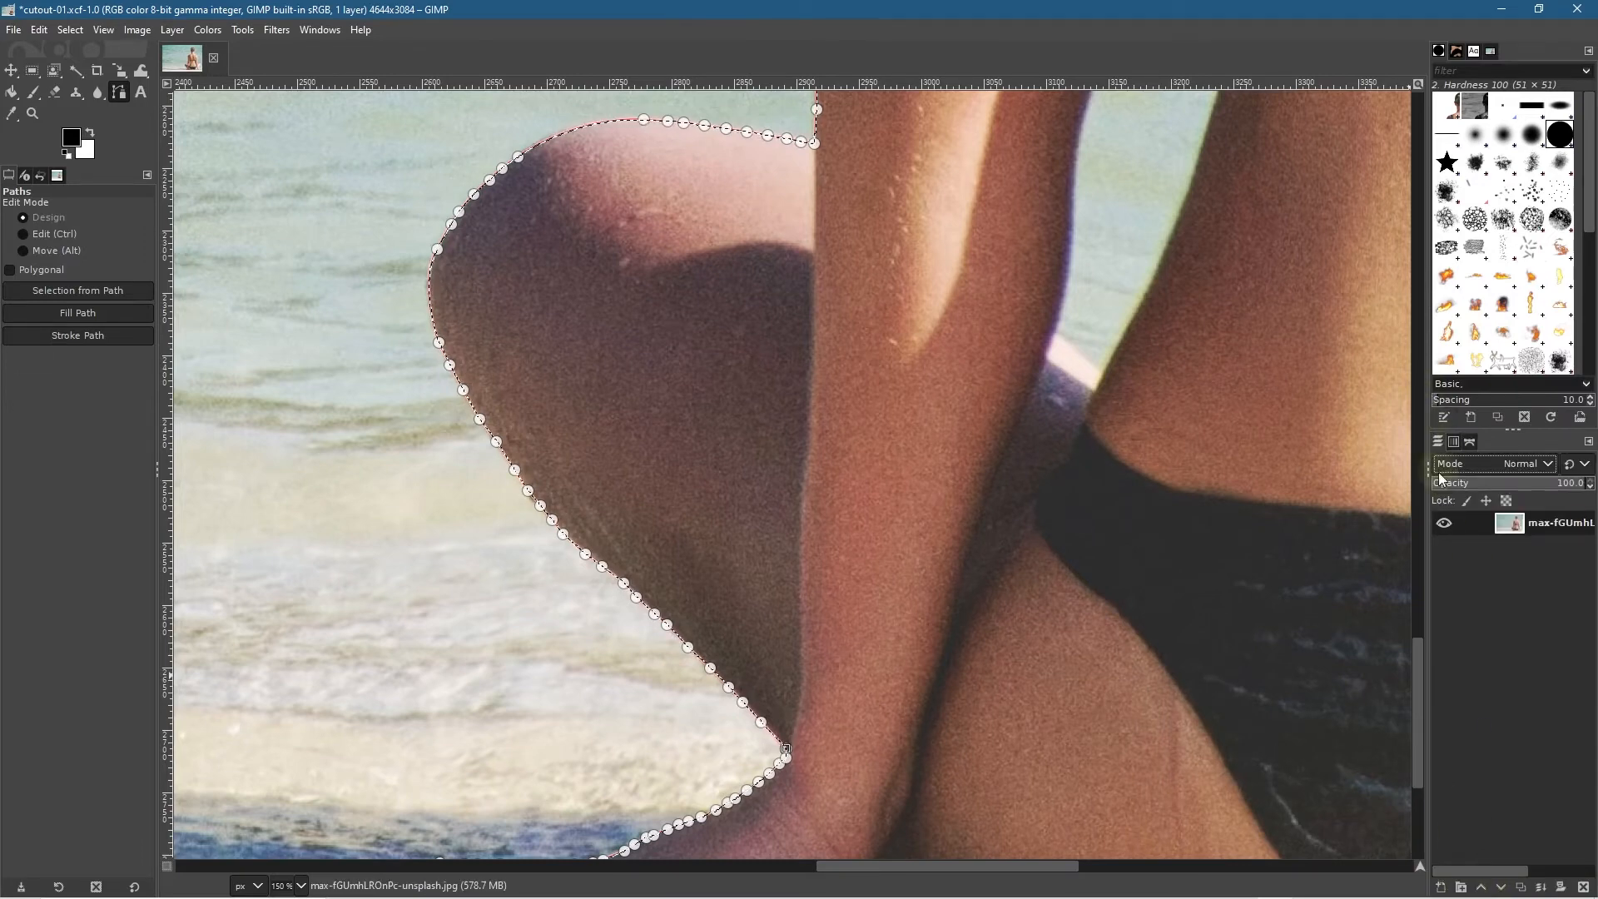
pyautogui.click(1441, 887)
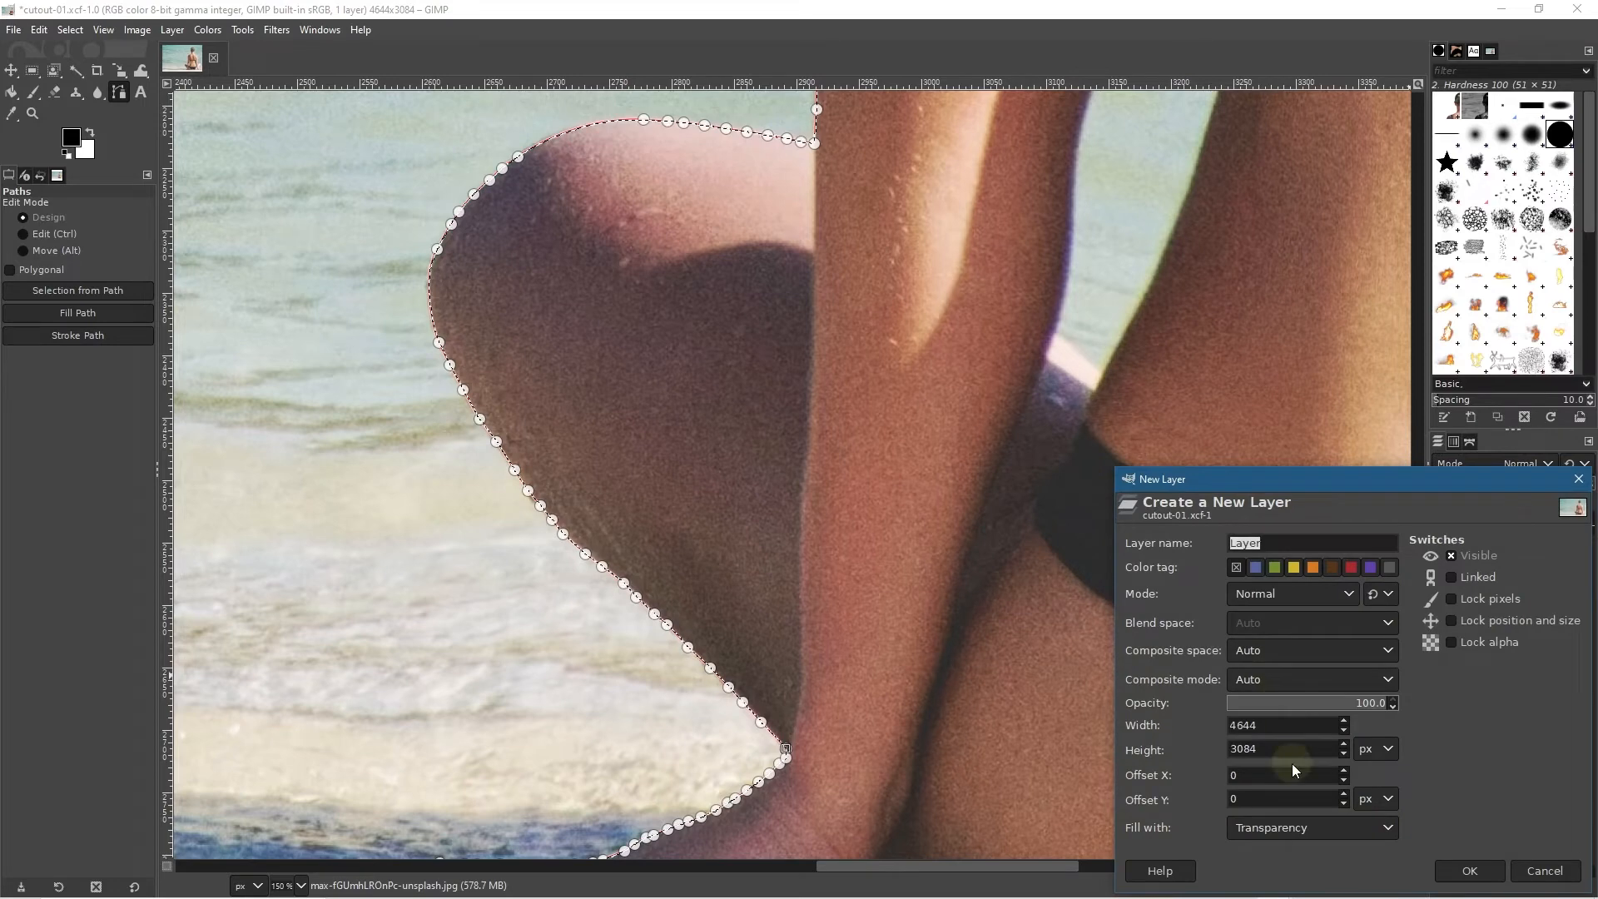
pyautogui.click(1469, 871)
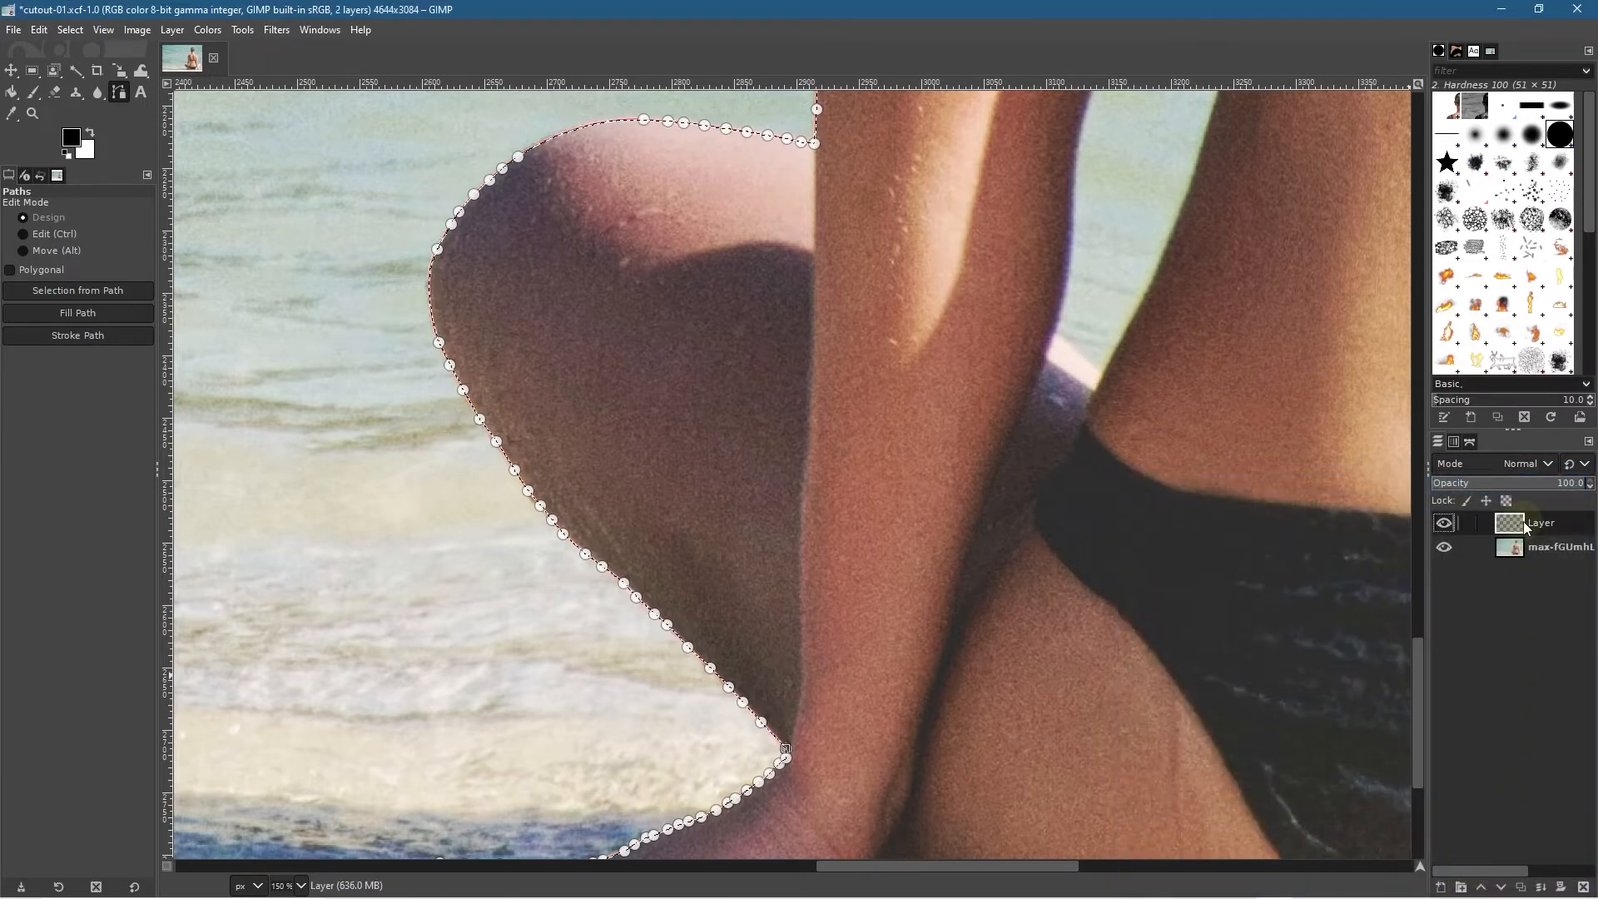
# Step: Paste the copied woman, anchor her onto the new transparent layer, and hide the original photo layer
pyautogui.hotkey('ctrl', 'v')
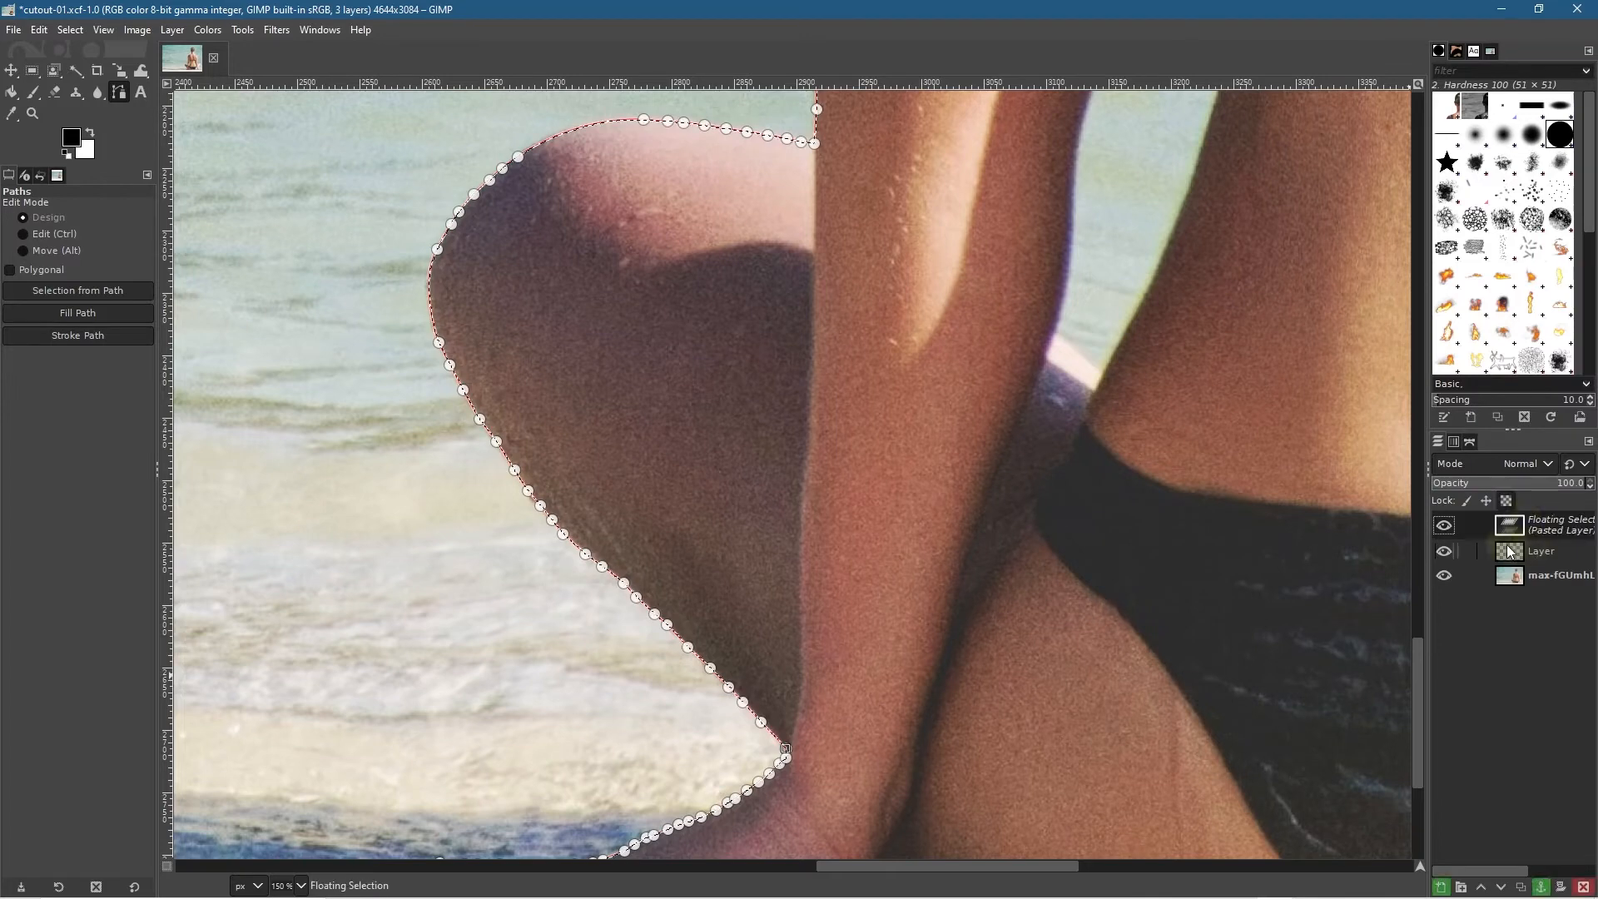
pyautogui.click(1541, 888)
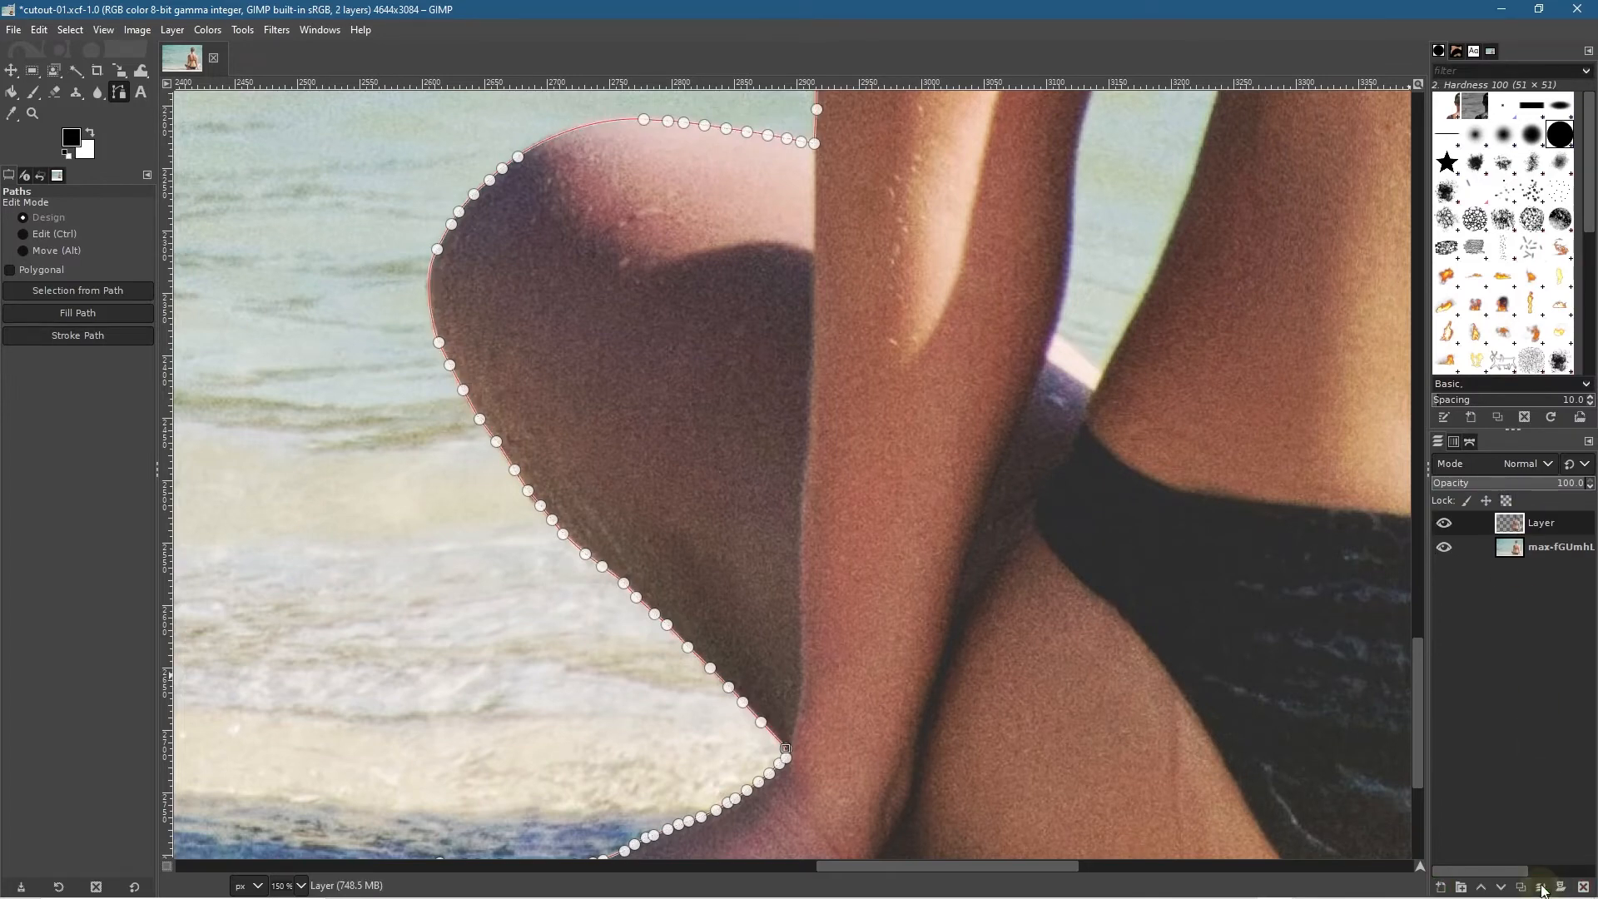
pyautogui.click(1445, 547)
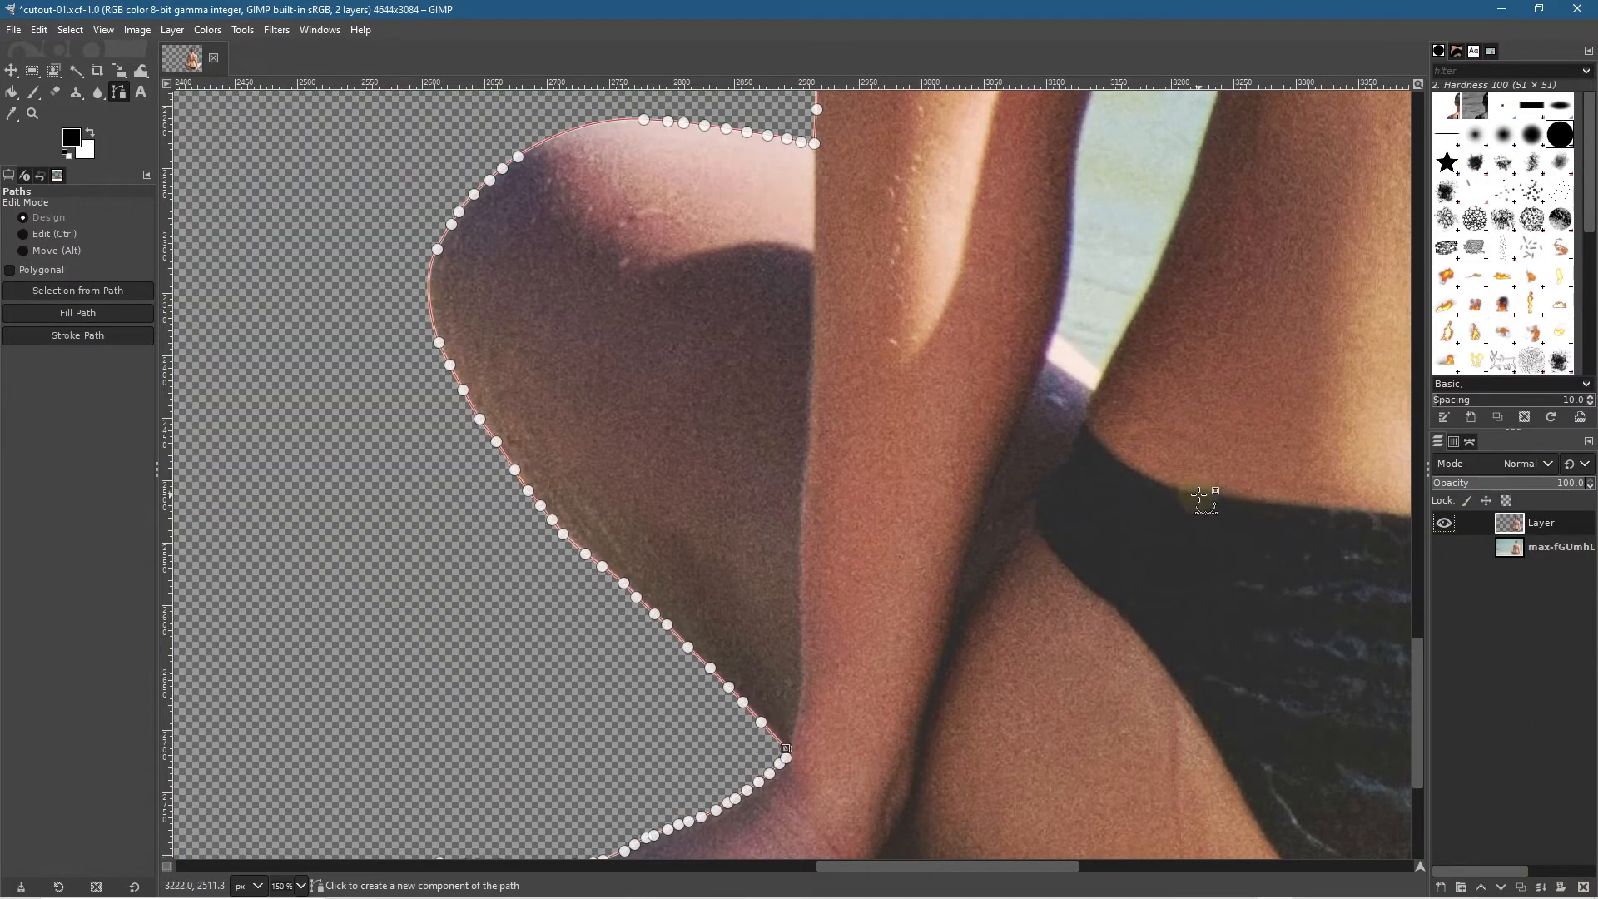
# Step: Switch to the Move tool and hide the woman's outline path
pyautogui.click(11, 72)
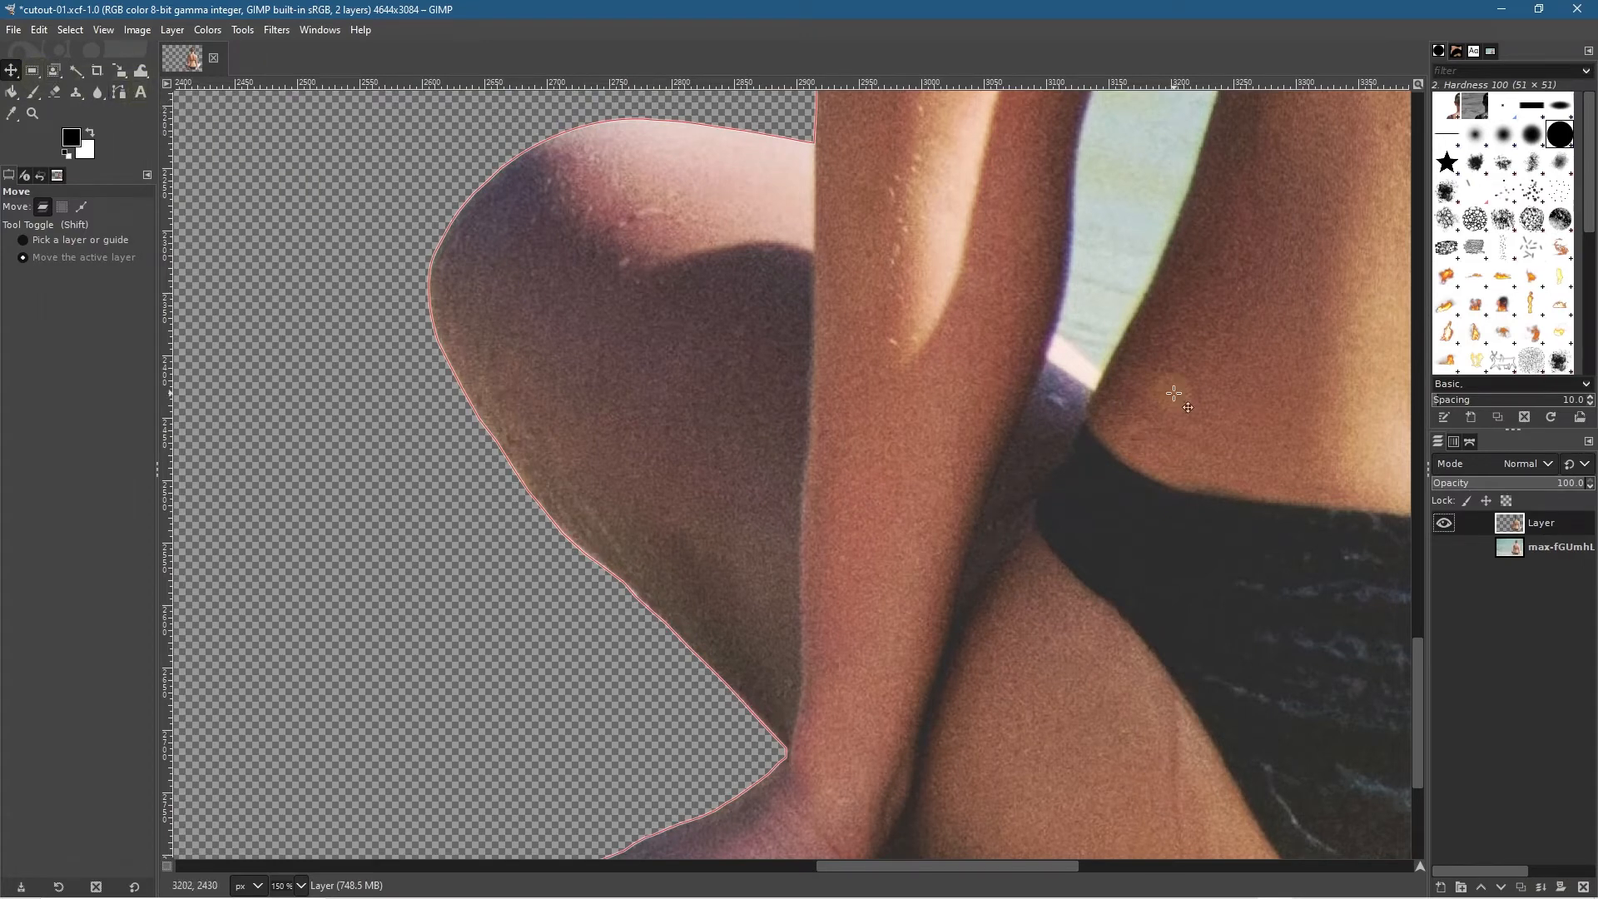
pyautogui.click(1471, 442)
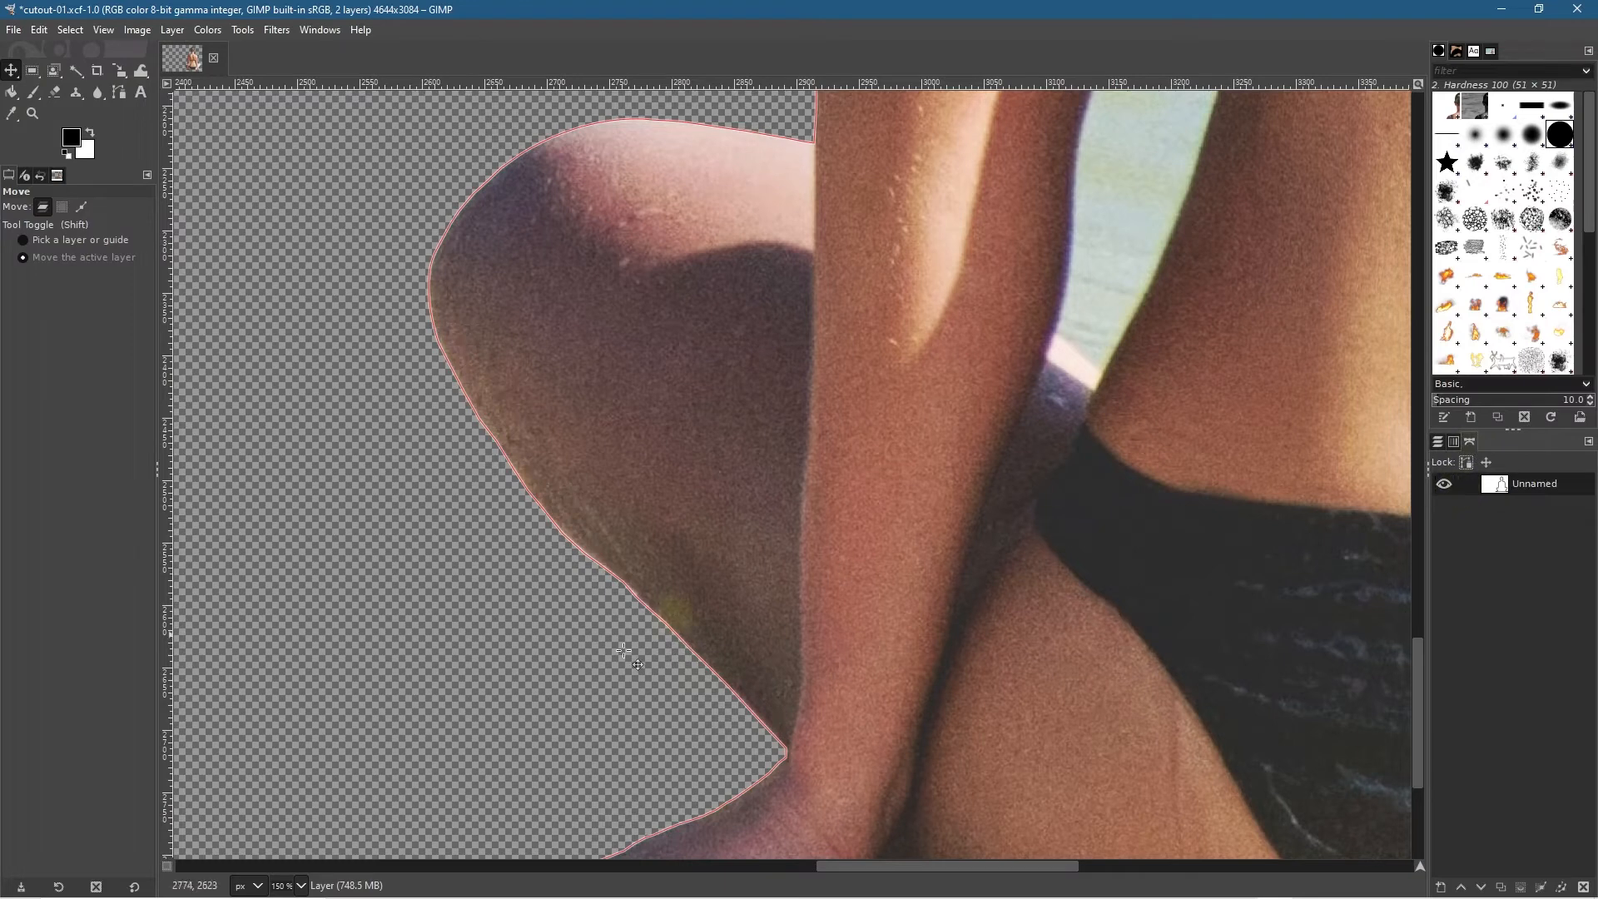
pyautogui.click(1444, 486)
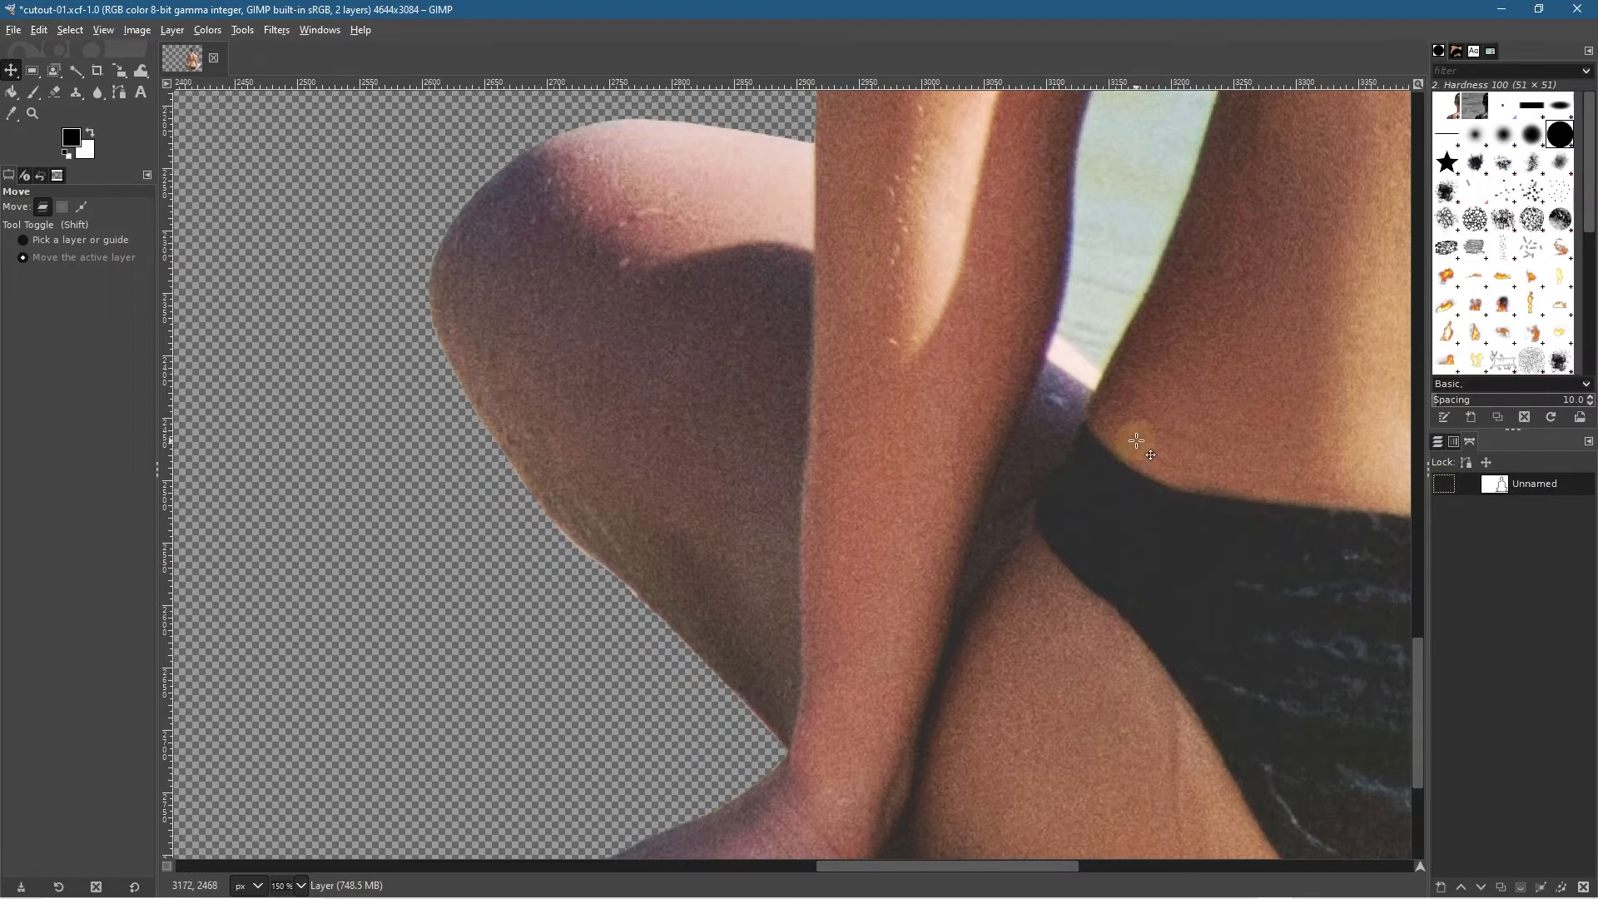
# Step: Create a new empty path with the default name Path and activate the Paths tool
pyautogui.scroll(-4, 1136, 441)
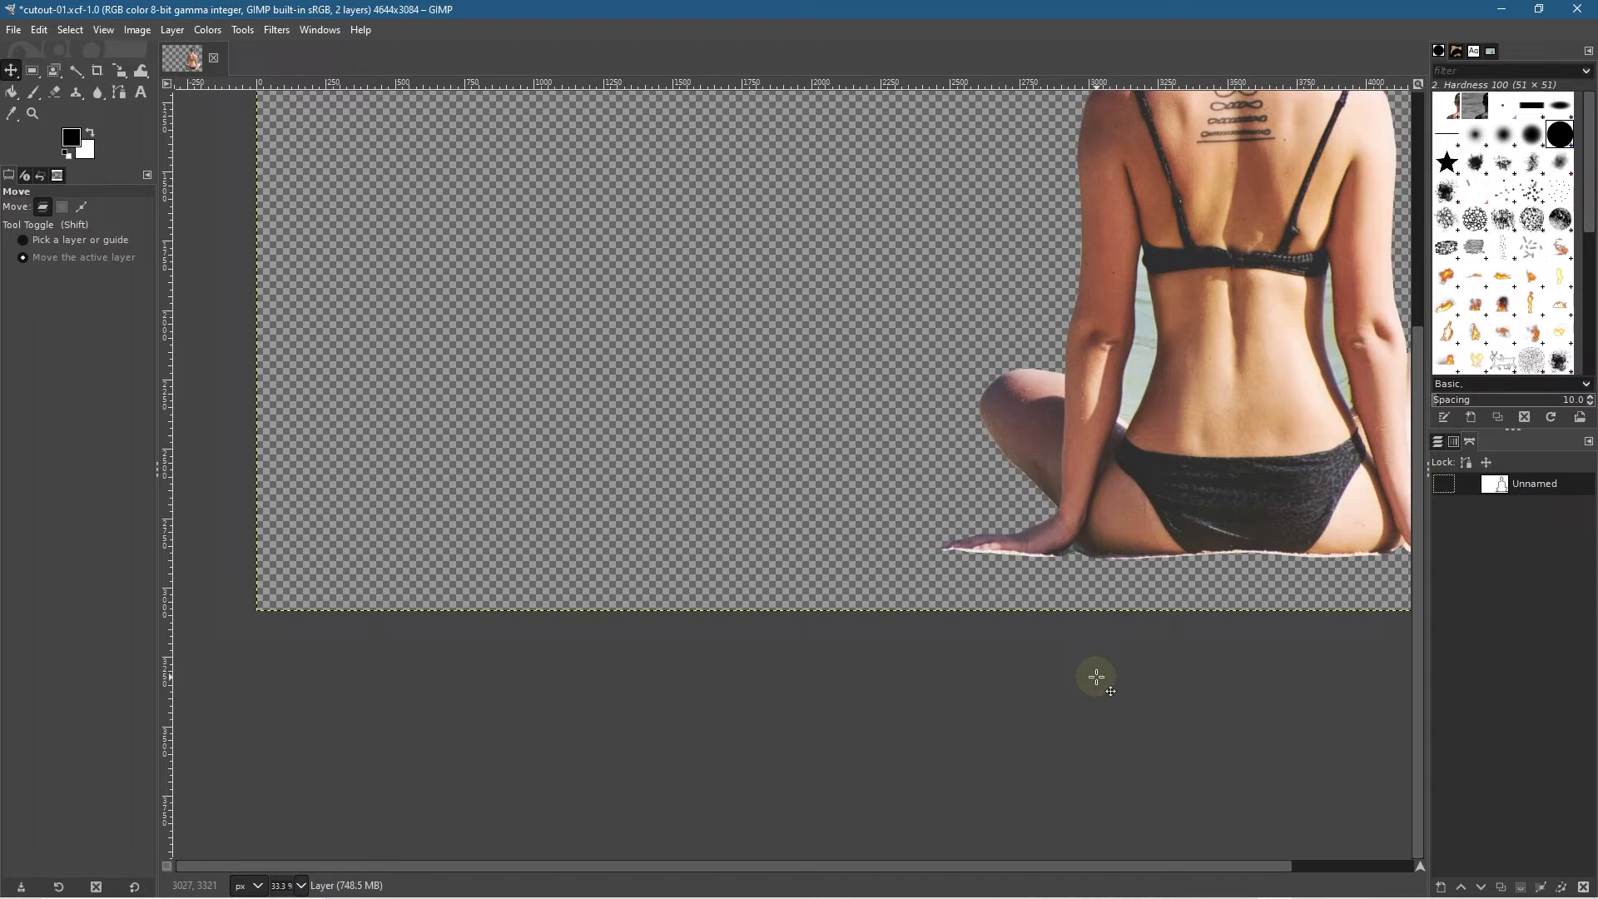
pyautogui.moveTo(1097, 676); pyautogui.dragTo(732, 885)
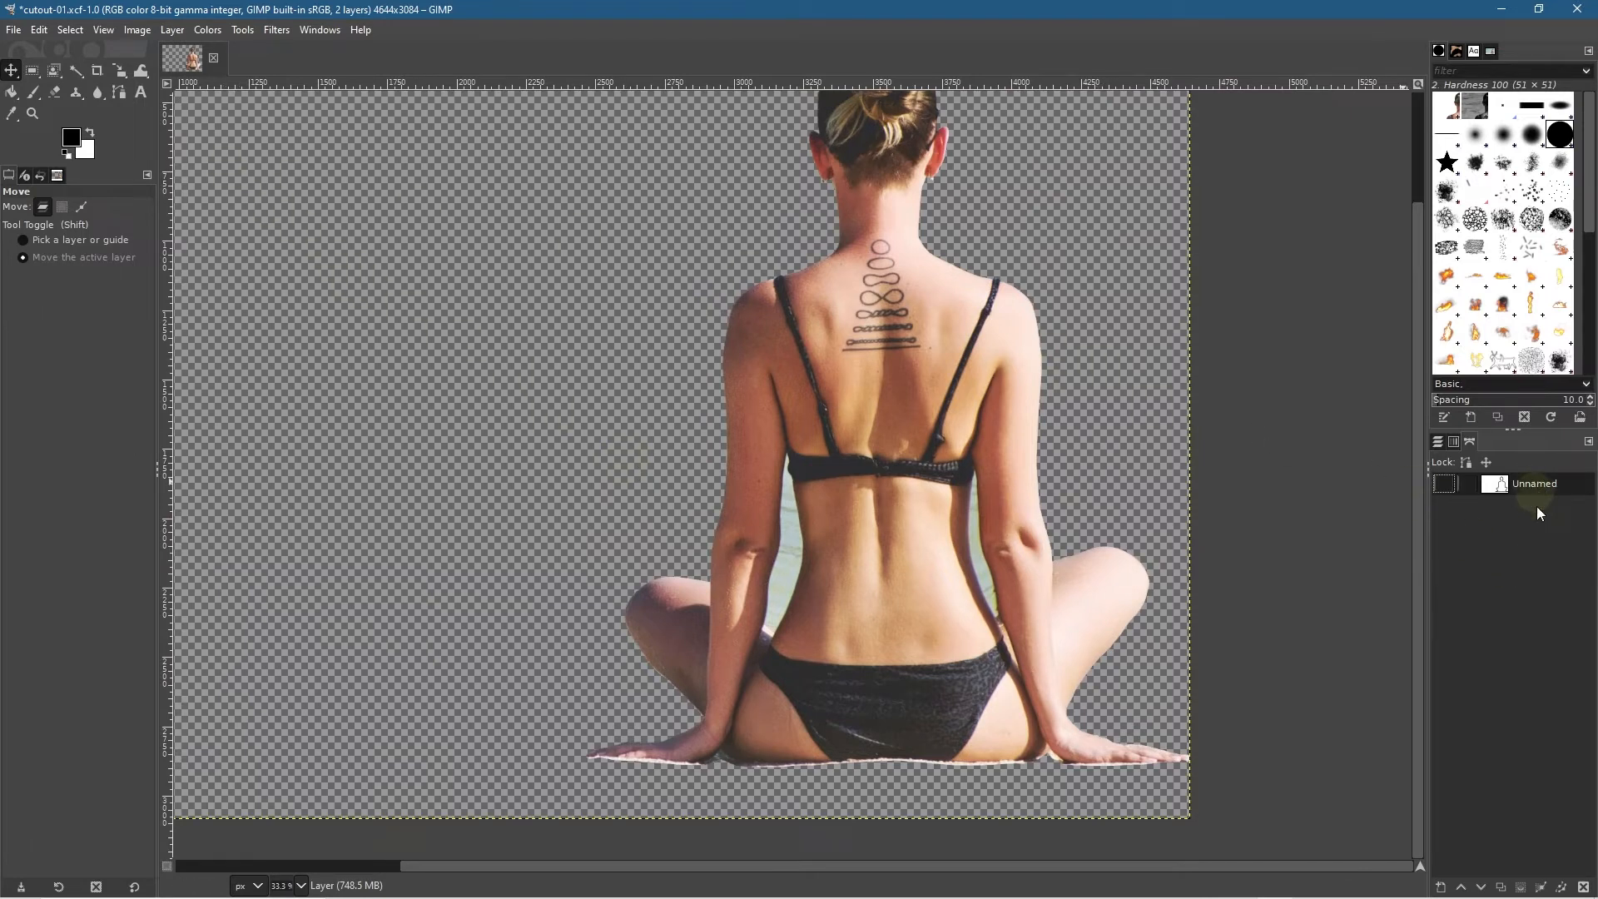
pyautogui.click(1443, 889)
pyautogui.click(1469, 874)
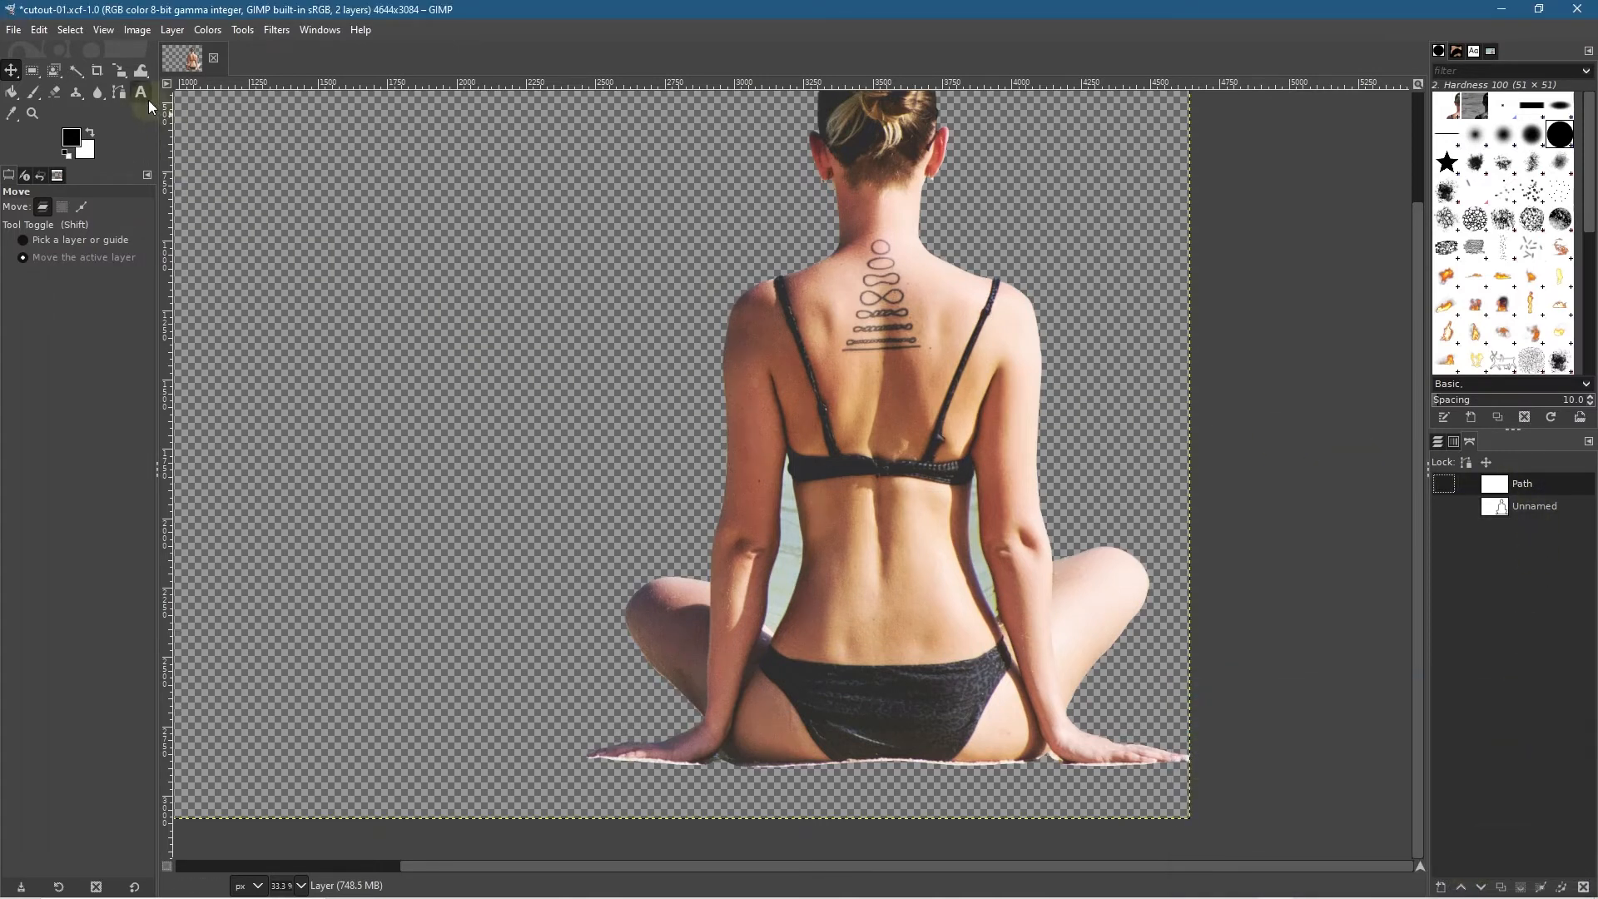
pyautogui.click(121, 93)
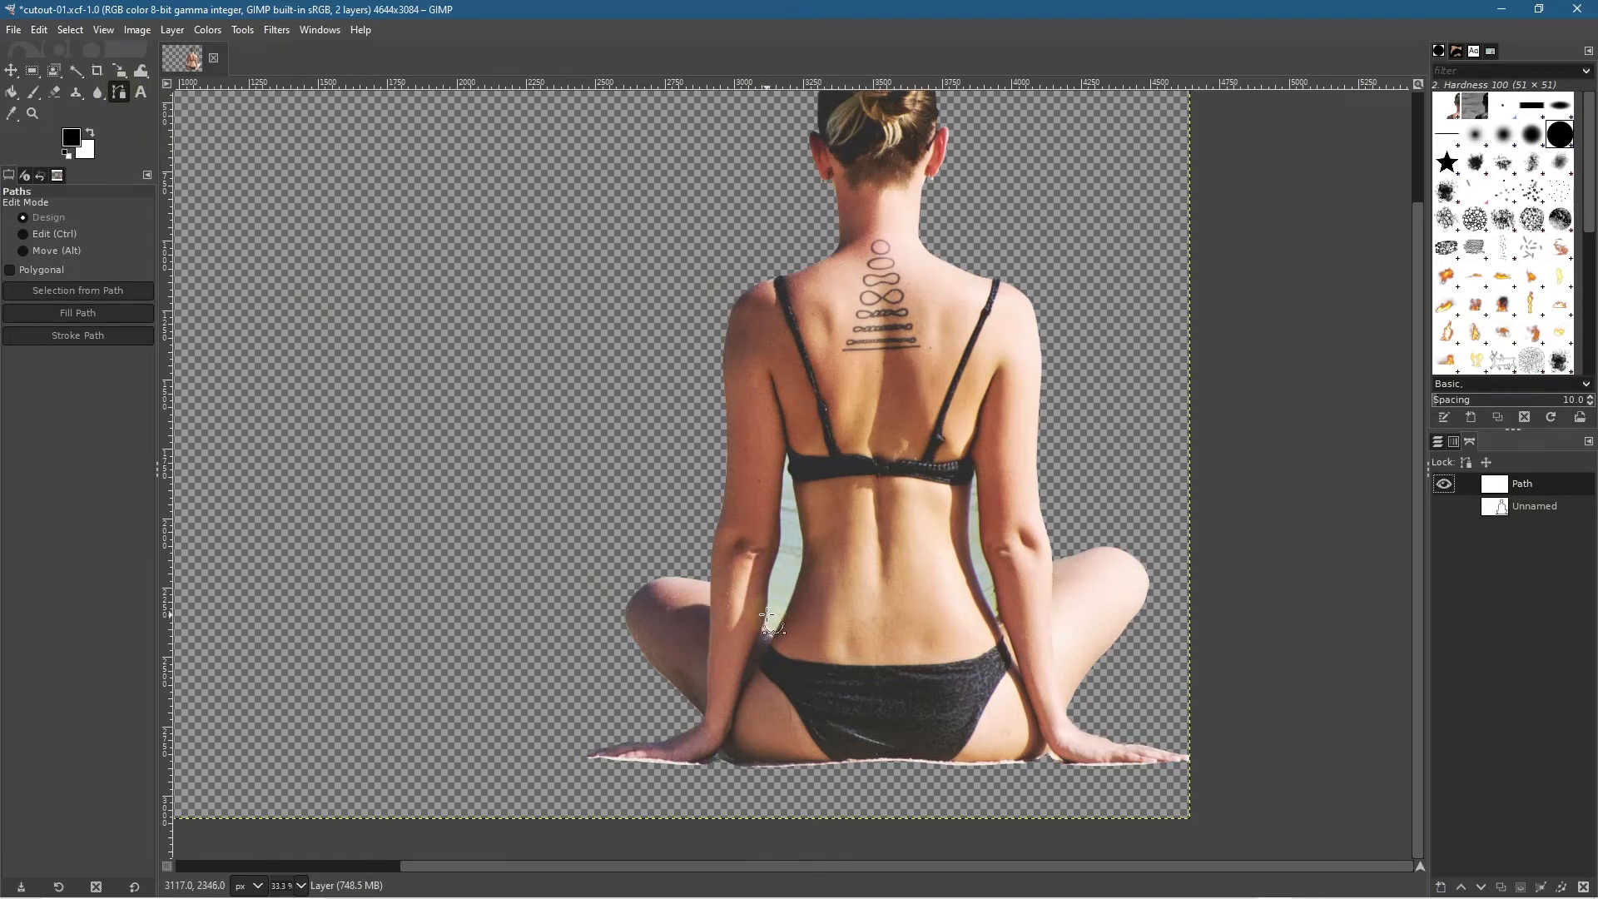
# Step: Start a path around the gap between the left arm and waist, placing anchors up the inner forearm edge from the thigh
pyautogui.scroll(3, 767, 616)
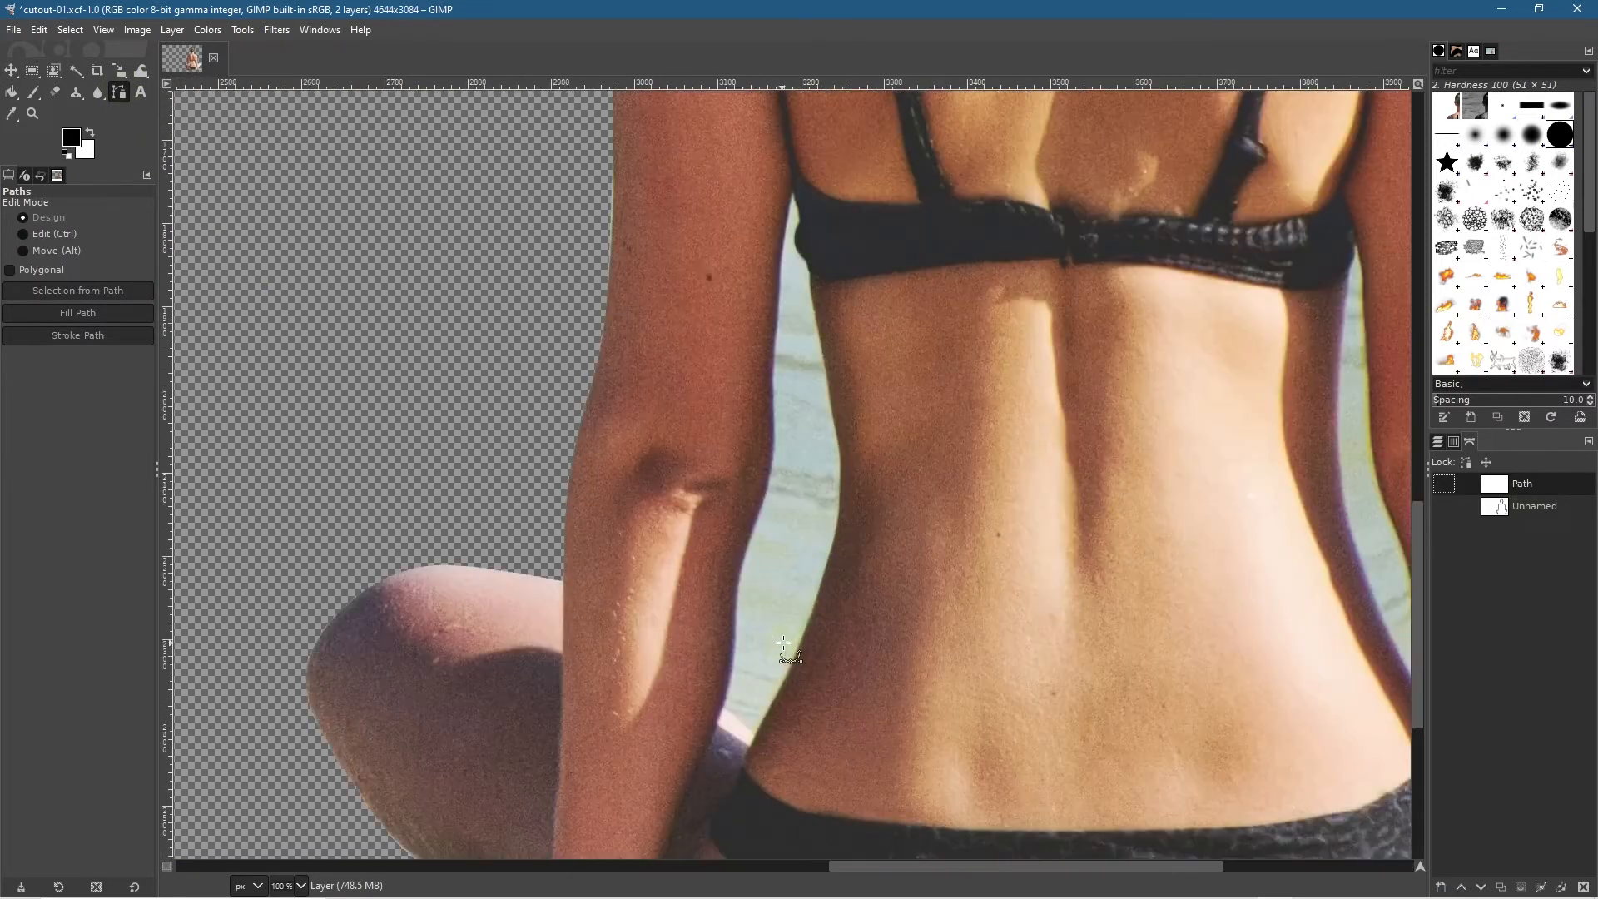
pyautogui.scroll(3, 724, 711)
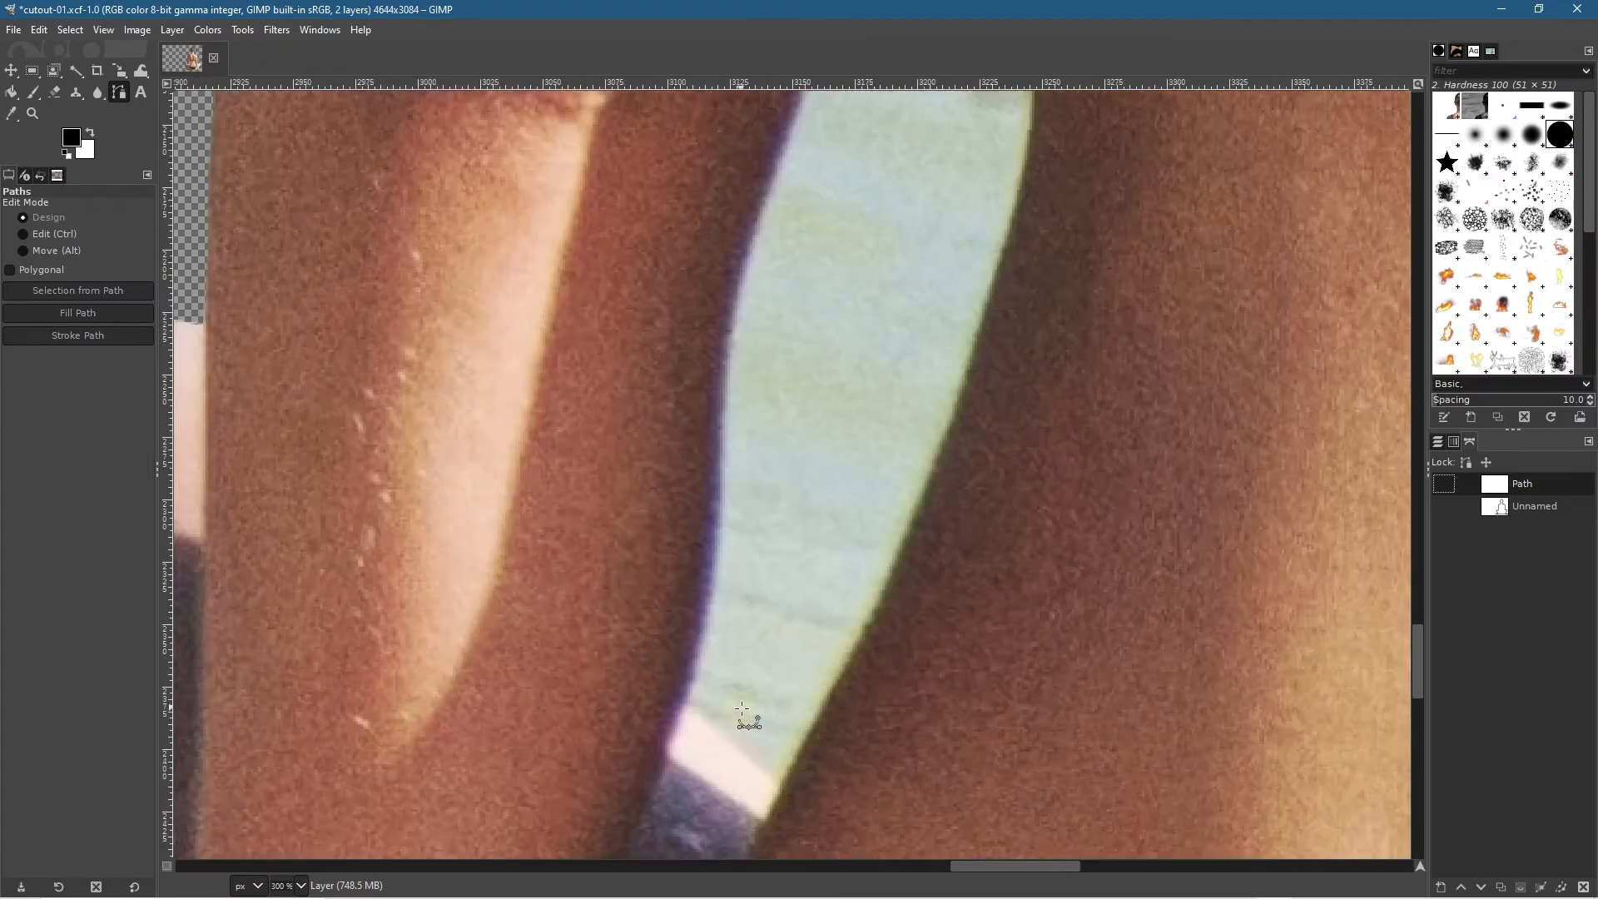
pyautogui.click(691, 703)
pyautogui.click(701, 659)
pyautogui.click(712, 612)
pyautogui.click(718, 557)
pyautogui.click(724, 488)
pyautogui.click(720, 429)
pyautogui.click(725, 358)
pyautogui.click(739, 312)
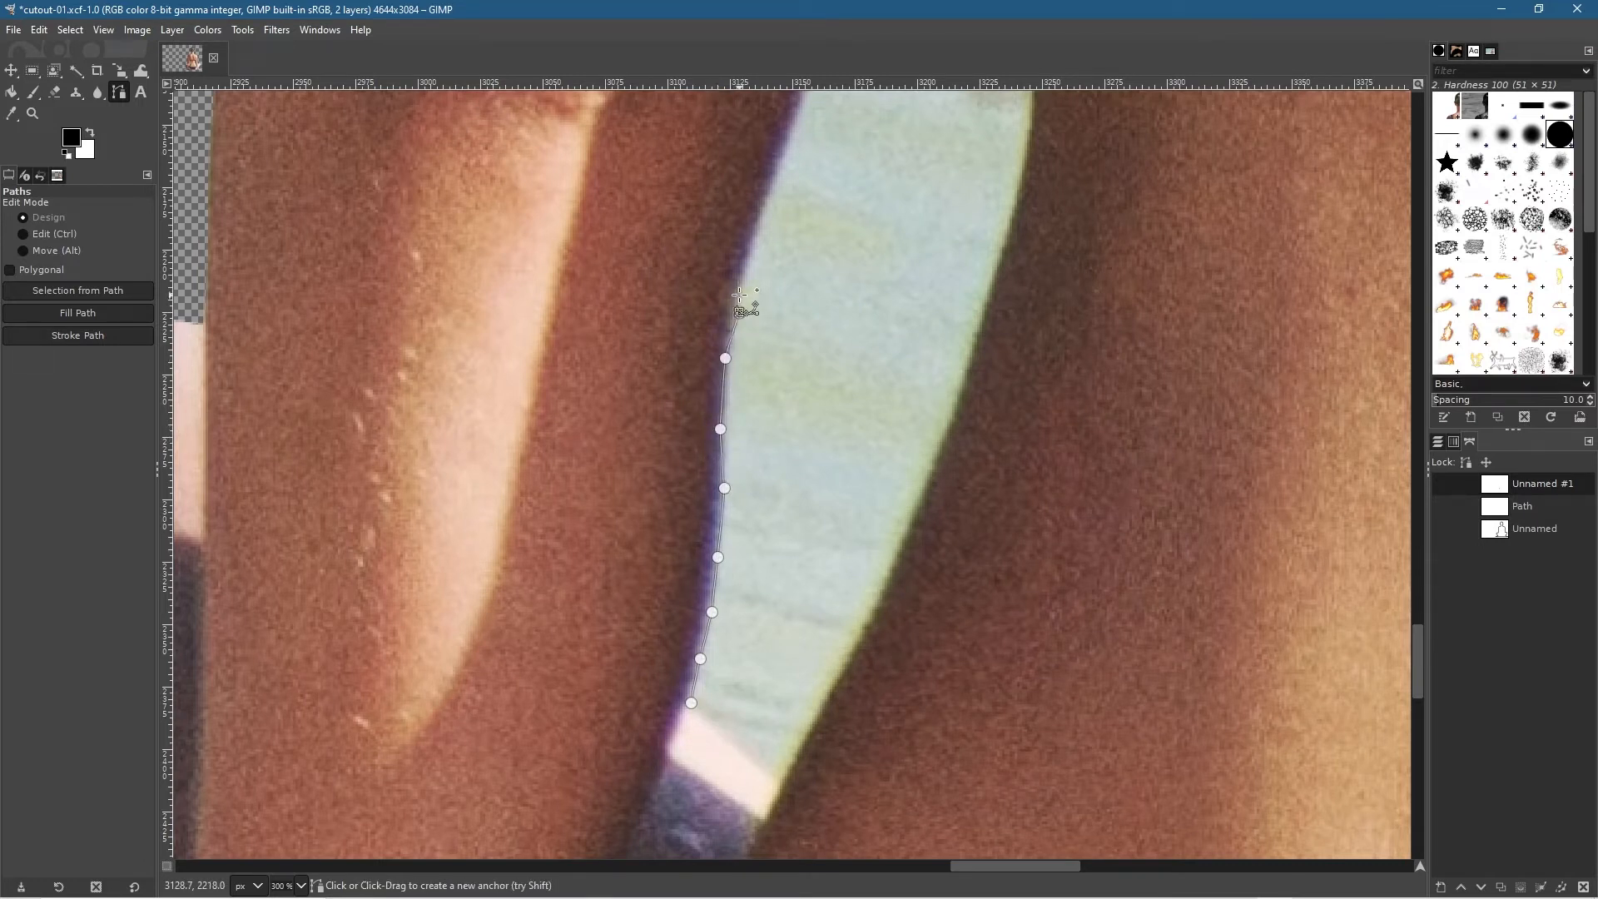
pyautogui.click(755, 250)
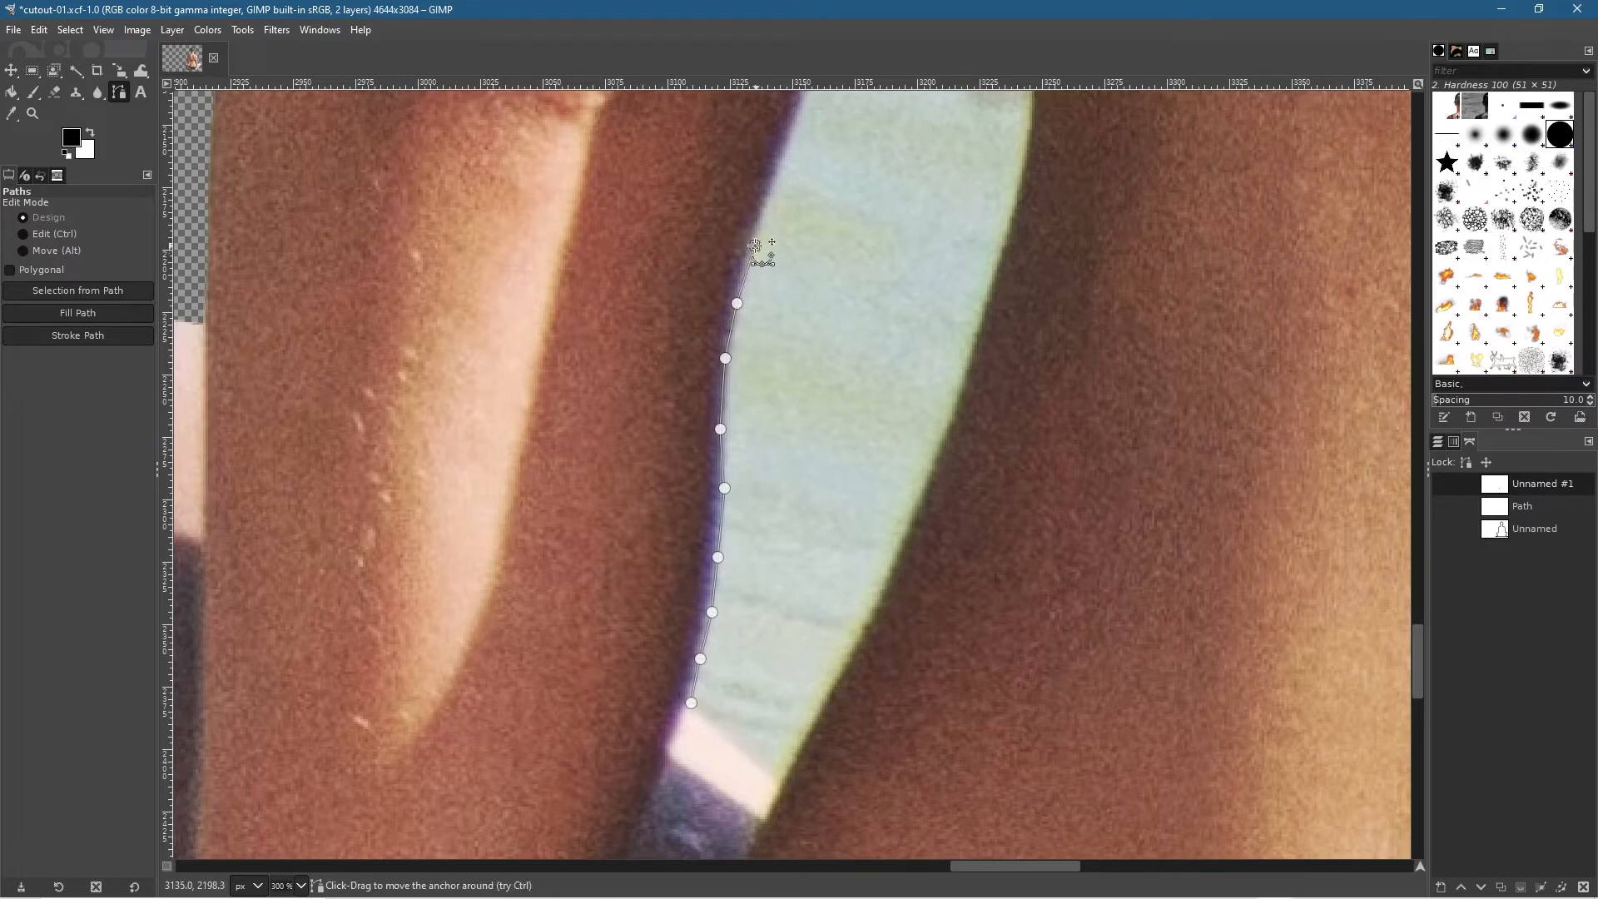
# Step: Continue the gap path with anchors along the arm's inner edge, up past the left elbow
pyautogui.scroll(5, 767, 242)
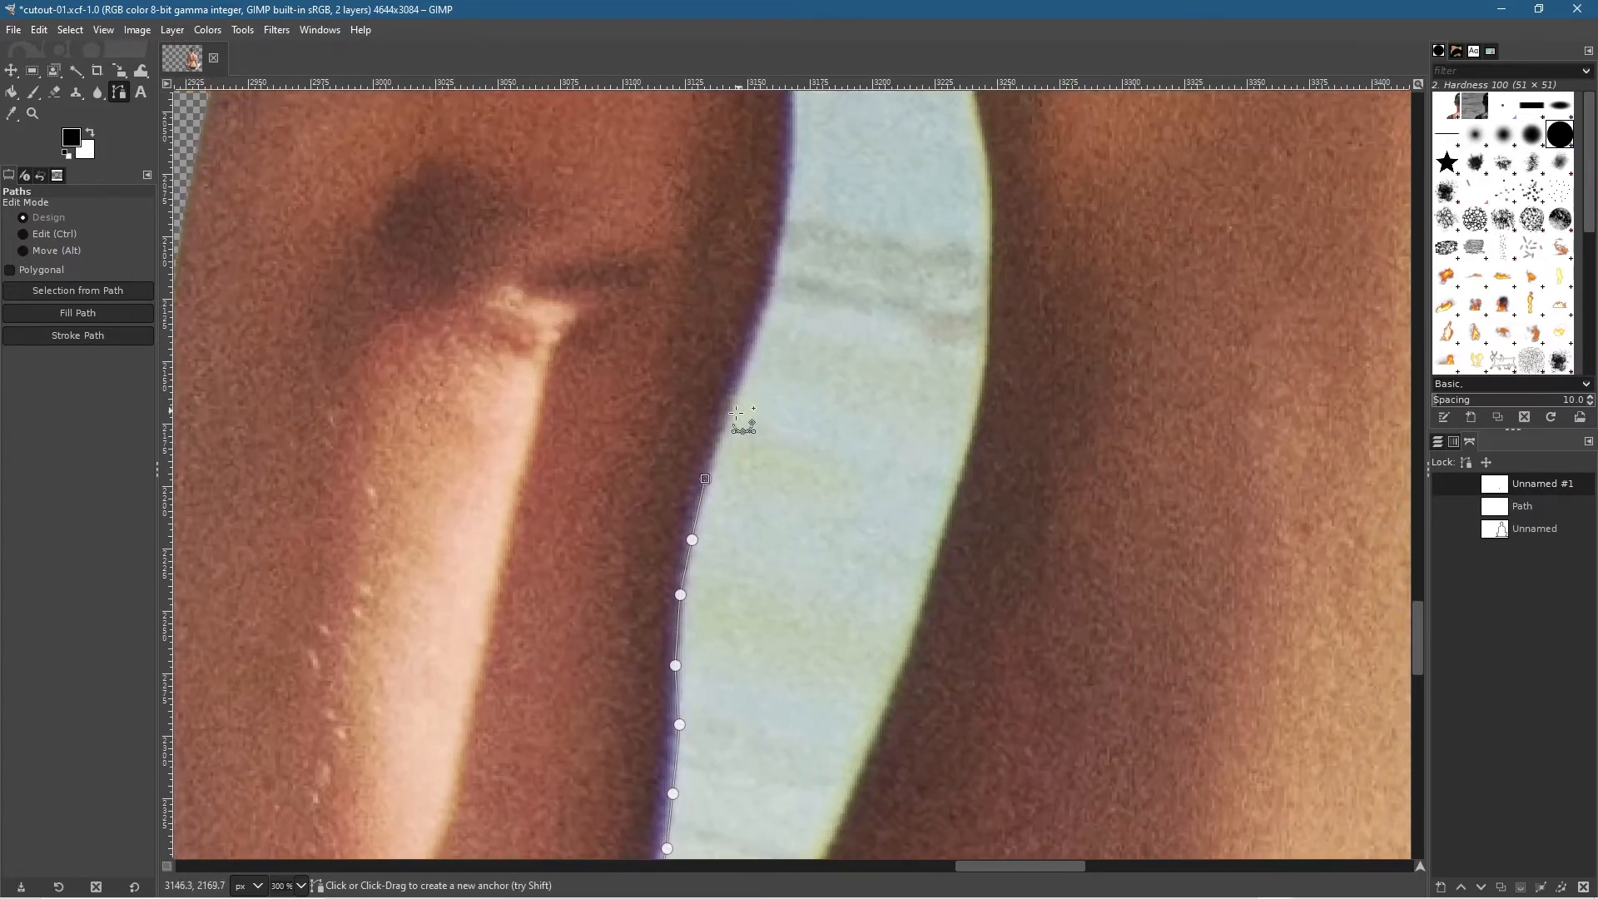
pyautogui.click(729, 415)
pyautogui.click(758, 333)
pyautogui.click(776, 268)
pyautogui.click(789, 194)
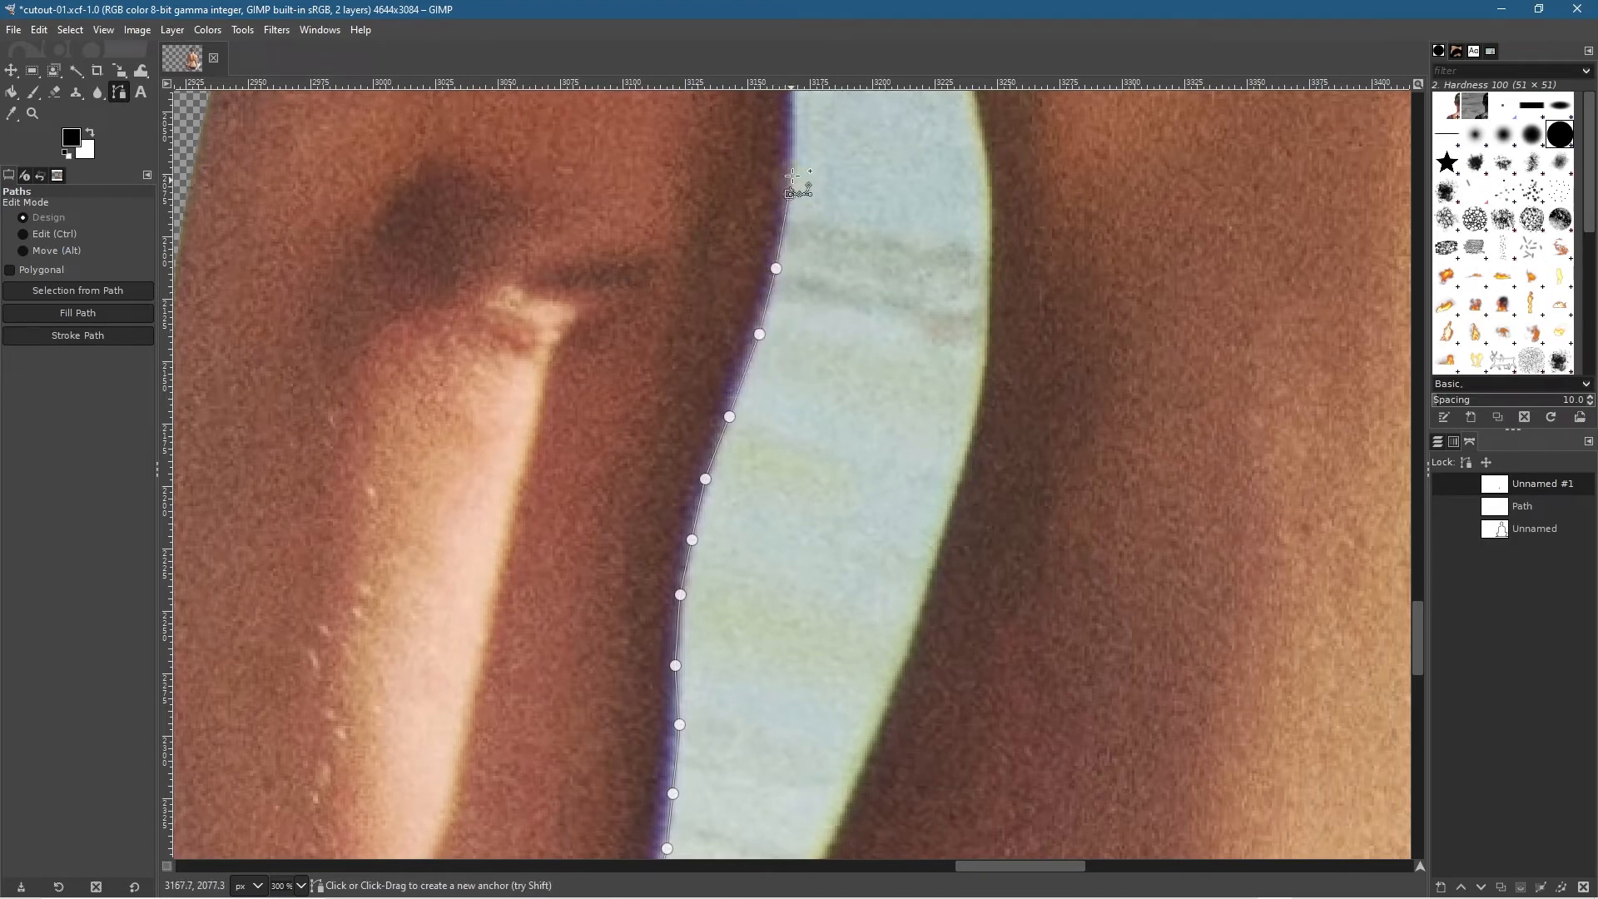
pyautogui.moveTo(791, 146); pyautogui.dragTo(742, 418)
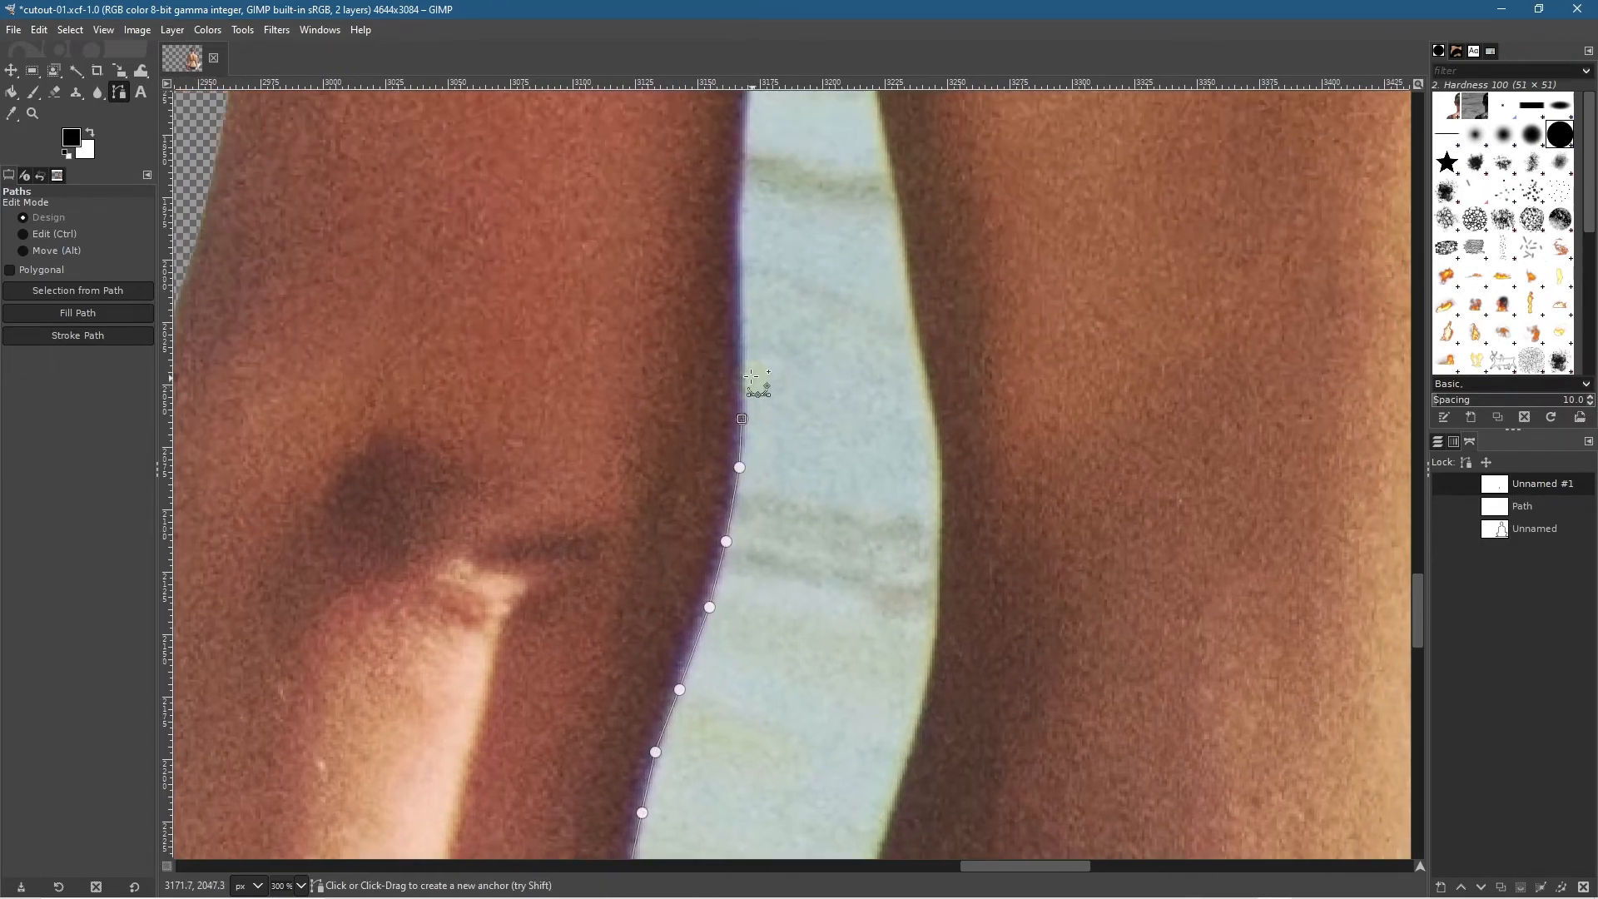
pyautogui.click(741, 278)
pyautogui.click(740, 221)
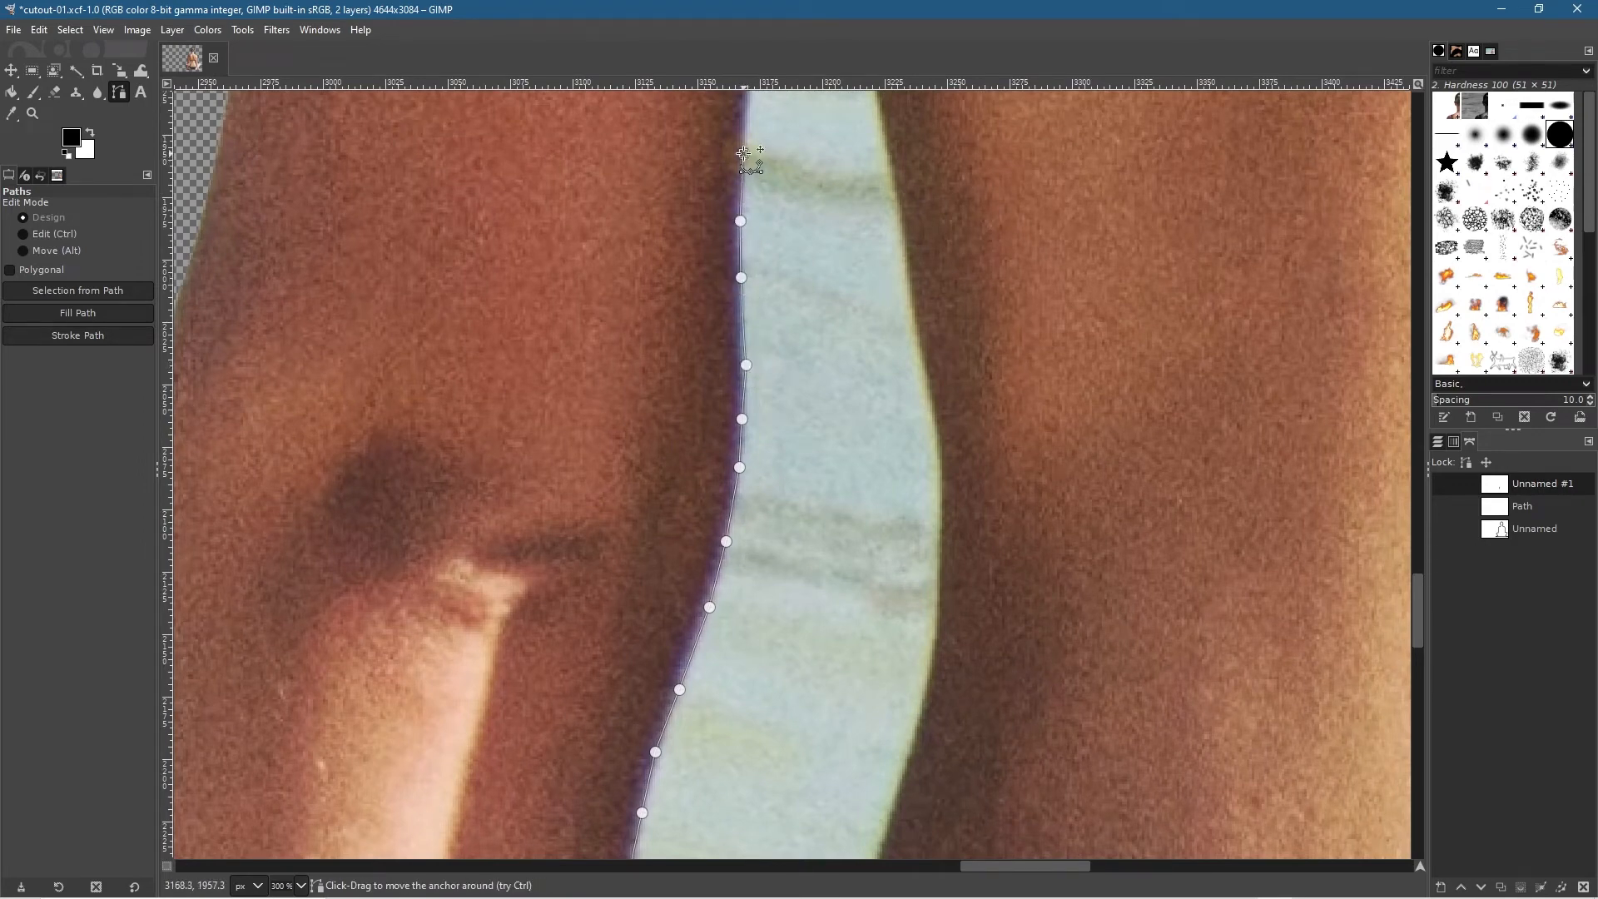
# Step: Extend the gap path along the inner edge of the left upper arm to the height of the bikini band
pyautogui.moveTo(748, 156); pyautogui.dragTo(699, 395)
pyautogui.click(700, 383)
pyautogui.click(705, 321)
pyautogui.click(710, 252)
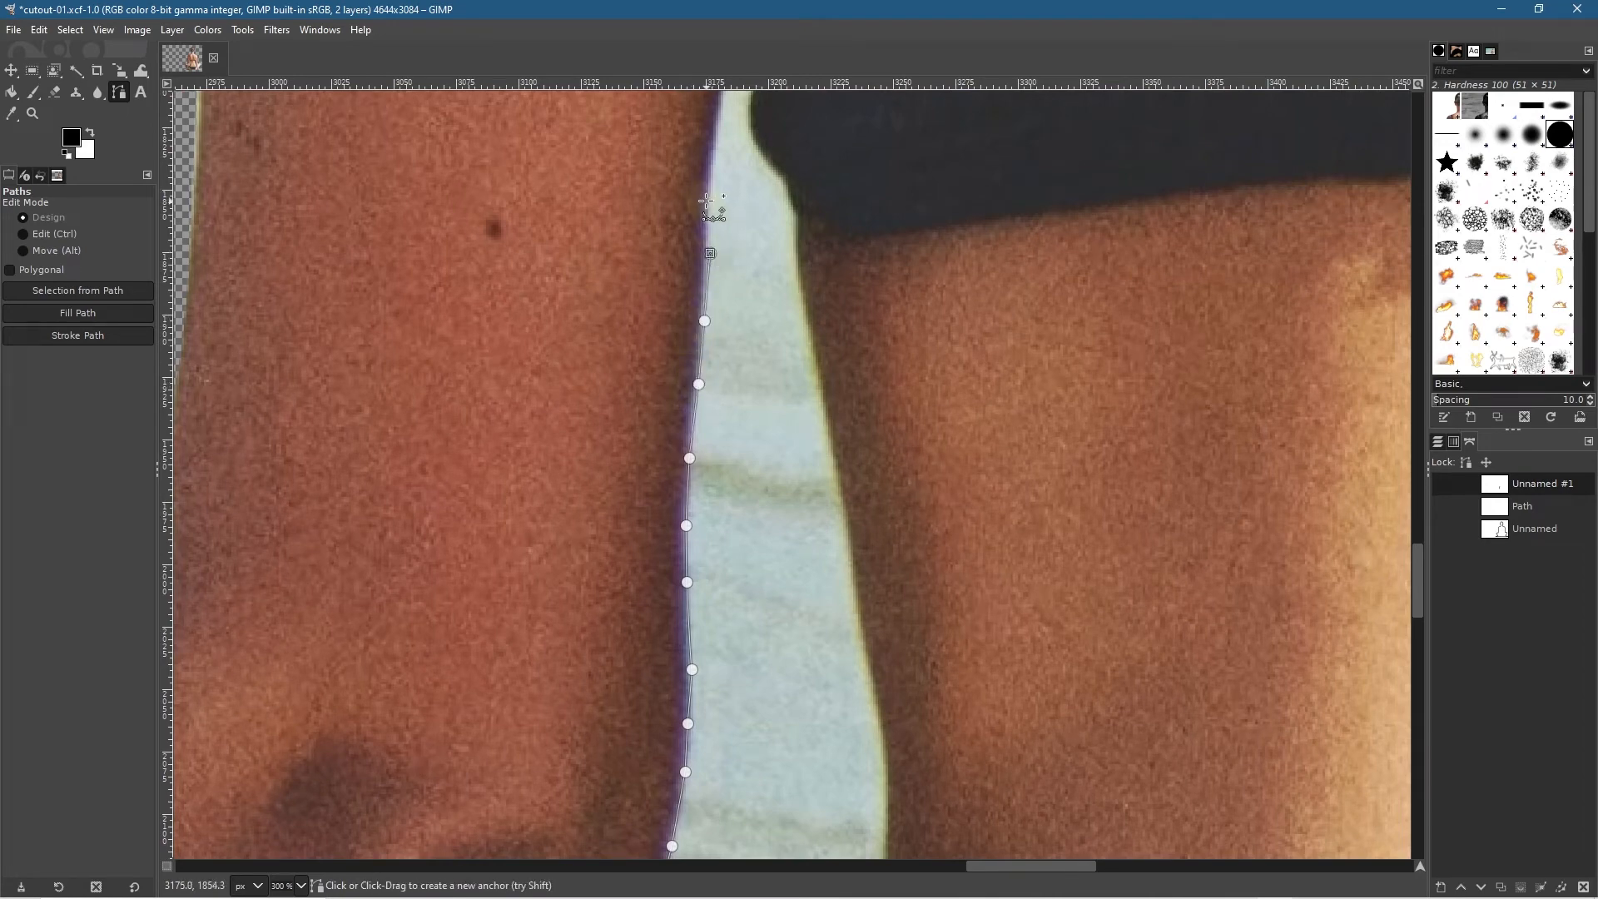
pyautogui.click(706, 200)
pyautogui.click(715, 142)
pyautogui.moveTo(715, 138); pyautogui.dragTo(618, 447)
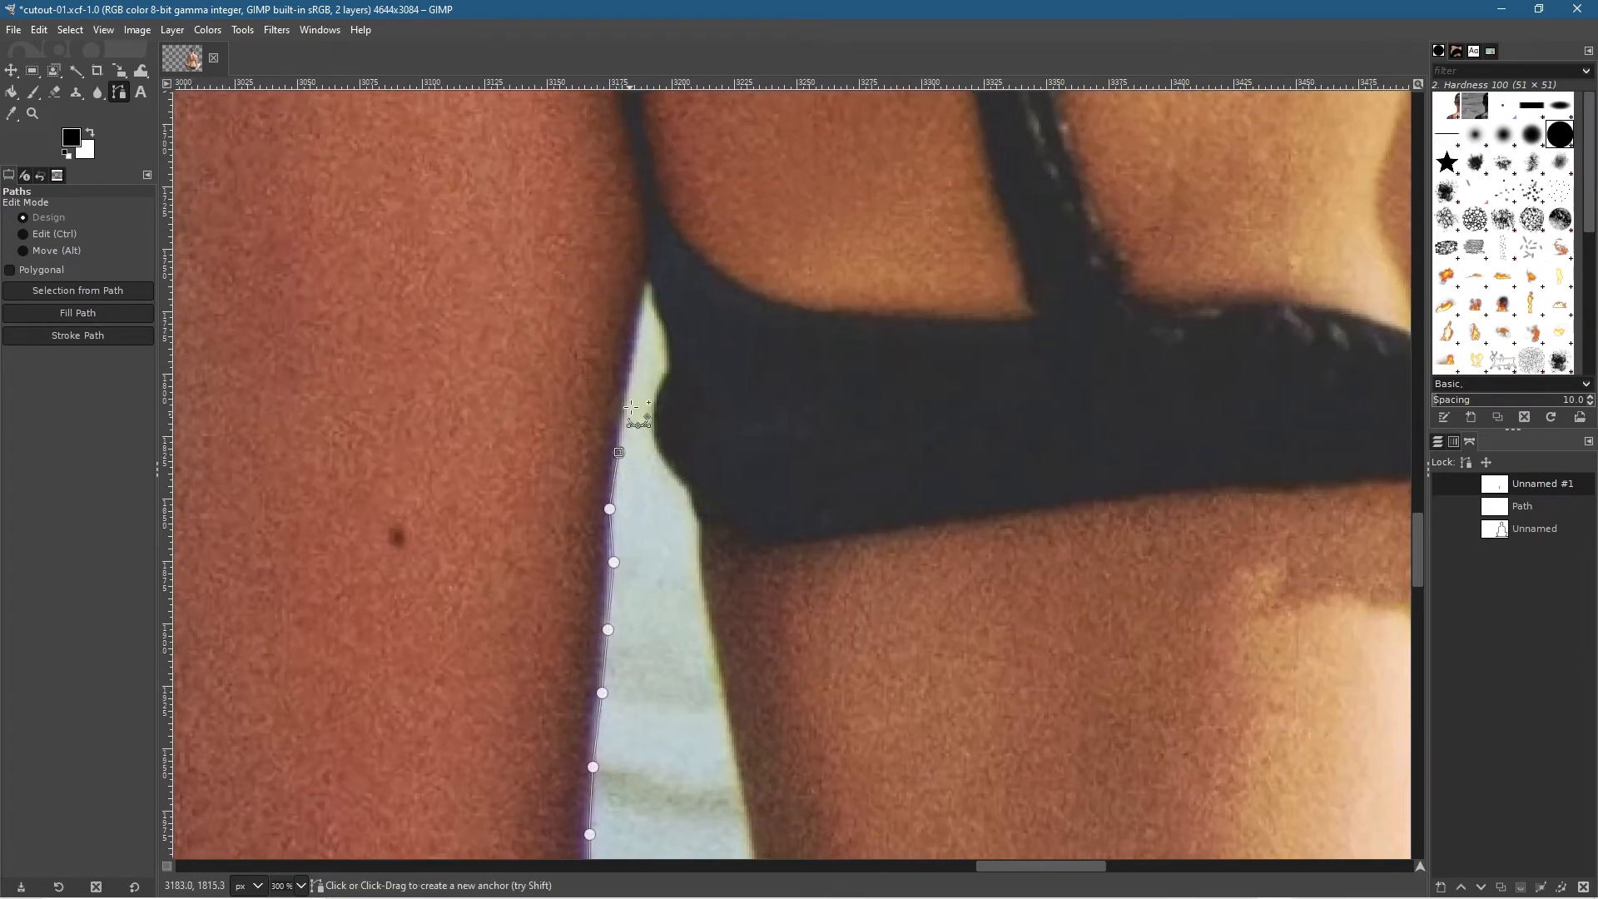
# Step: Extend the gap path up the arm's edge to the gap's upper tip and start down the bikini band's side
pyautogui.click(627, 386)
pyautogui.click(635, 337)
pyautogui.click(644, 295)
pyautogui.click(650, 284)
pyautogui.click(657, 298)
pyautogui.click(665, 323)
pyautogui.click(667, 344)
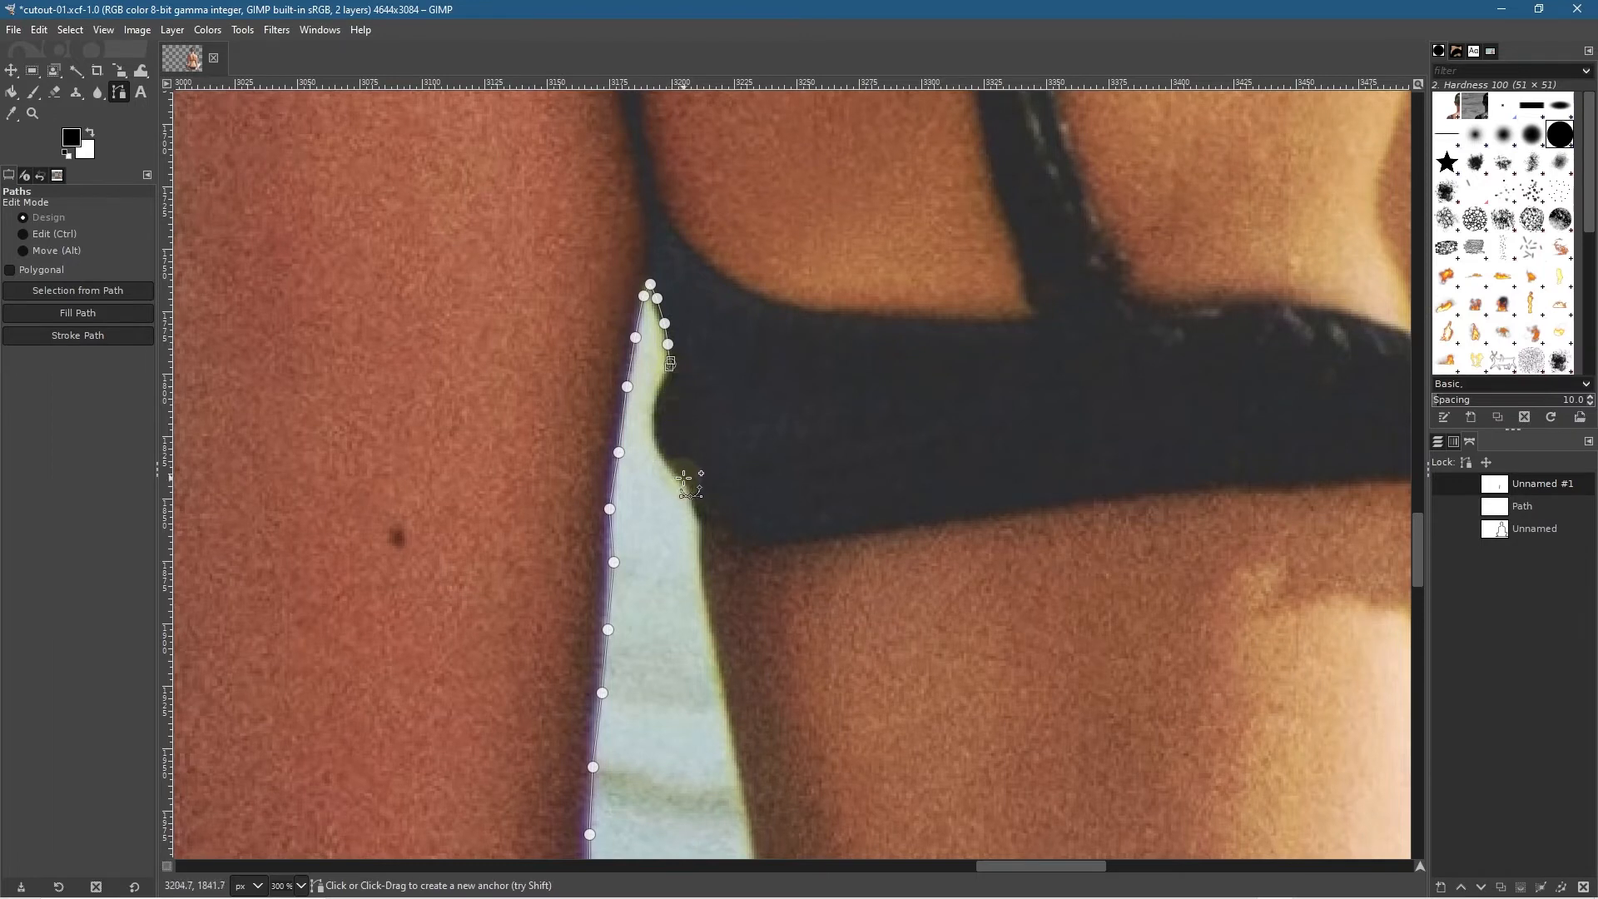
# Step: Curve the gap path around the bikini band's bulge and place anchors along the torso edge just below it
pyautogui.moveTo(685, 479)
pyautogui.mouseDown()
pyautogui.moveTo(749, 481)
pyautogui.moveTo(741, 523)
pyautogui.moveTo(690, 507)
pyautogui.mouseUp()
pyautogui.click(696, 517)
pyautogui.click(702, 539)
pyautogui.click(701, 563)
pyautogui.click(706, 597)
pyautogui.click(713, 636)
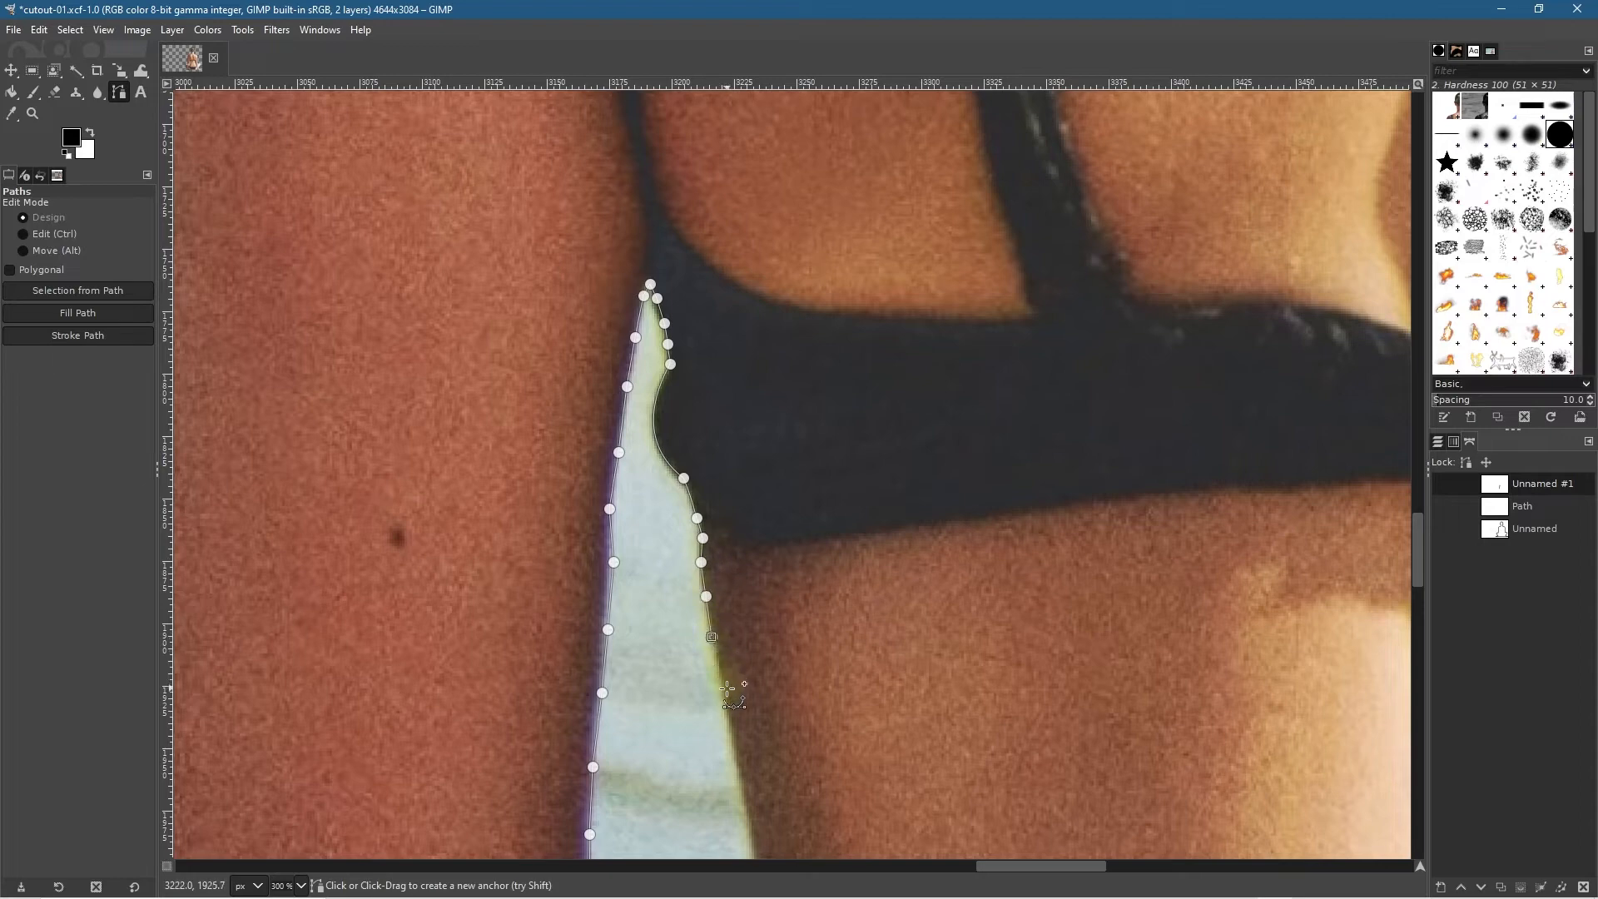
pyautogui.click(723, 692)
# Step: Continue the gap path down the torso's side toward the waist with closely spaced anchors
pyautogui.scroll(-5, 767, 717)
pyautogui.click(767, 435)
pyautogui.click(777, 493)
pyautogui.click(784, 533)
pyautogui.click(789, 580)
pyautogui.click(796, 619)
pyautogui.click(804, 653)
pyautogui.click(813, 685)
pyautogui.click(818, 735)
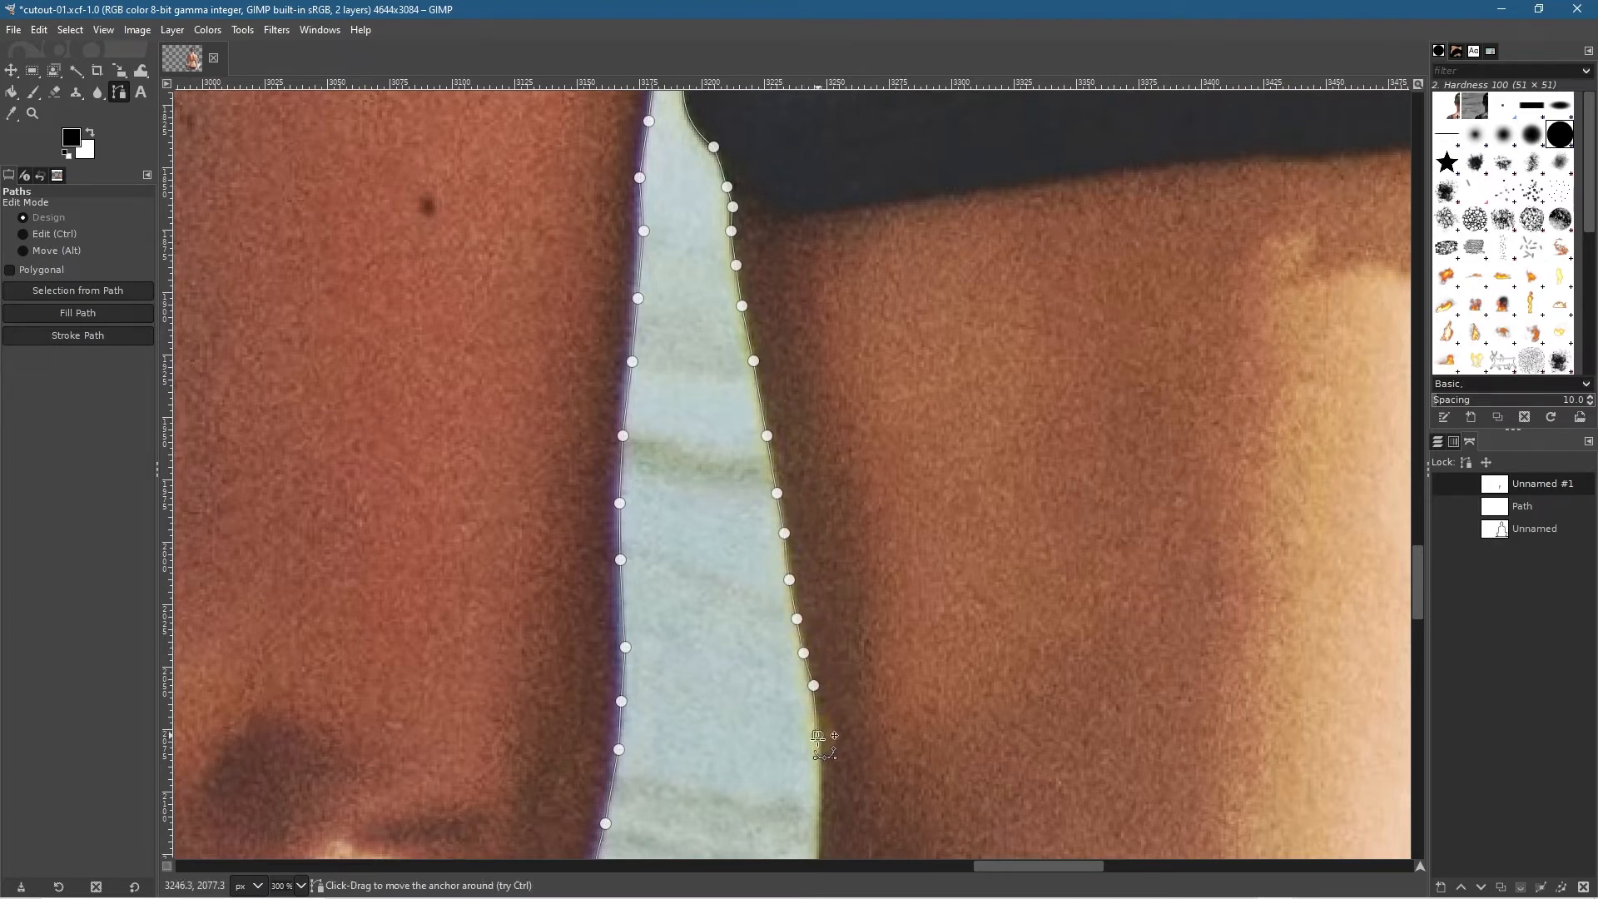
pyautogui.click(820, 782)
# Step: Carry the gap path around the waist's inward bend at elbow height and adjust the last anchor onto the skin edge
pyautogui.scroll(-5, 863, 756)
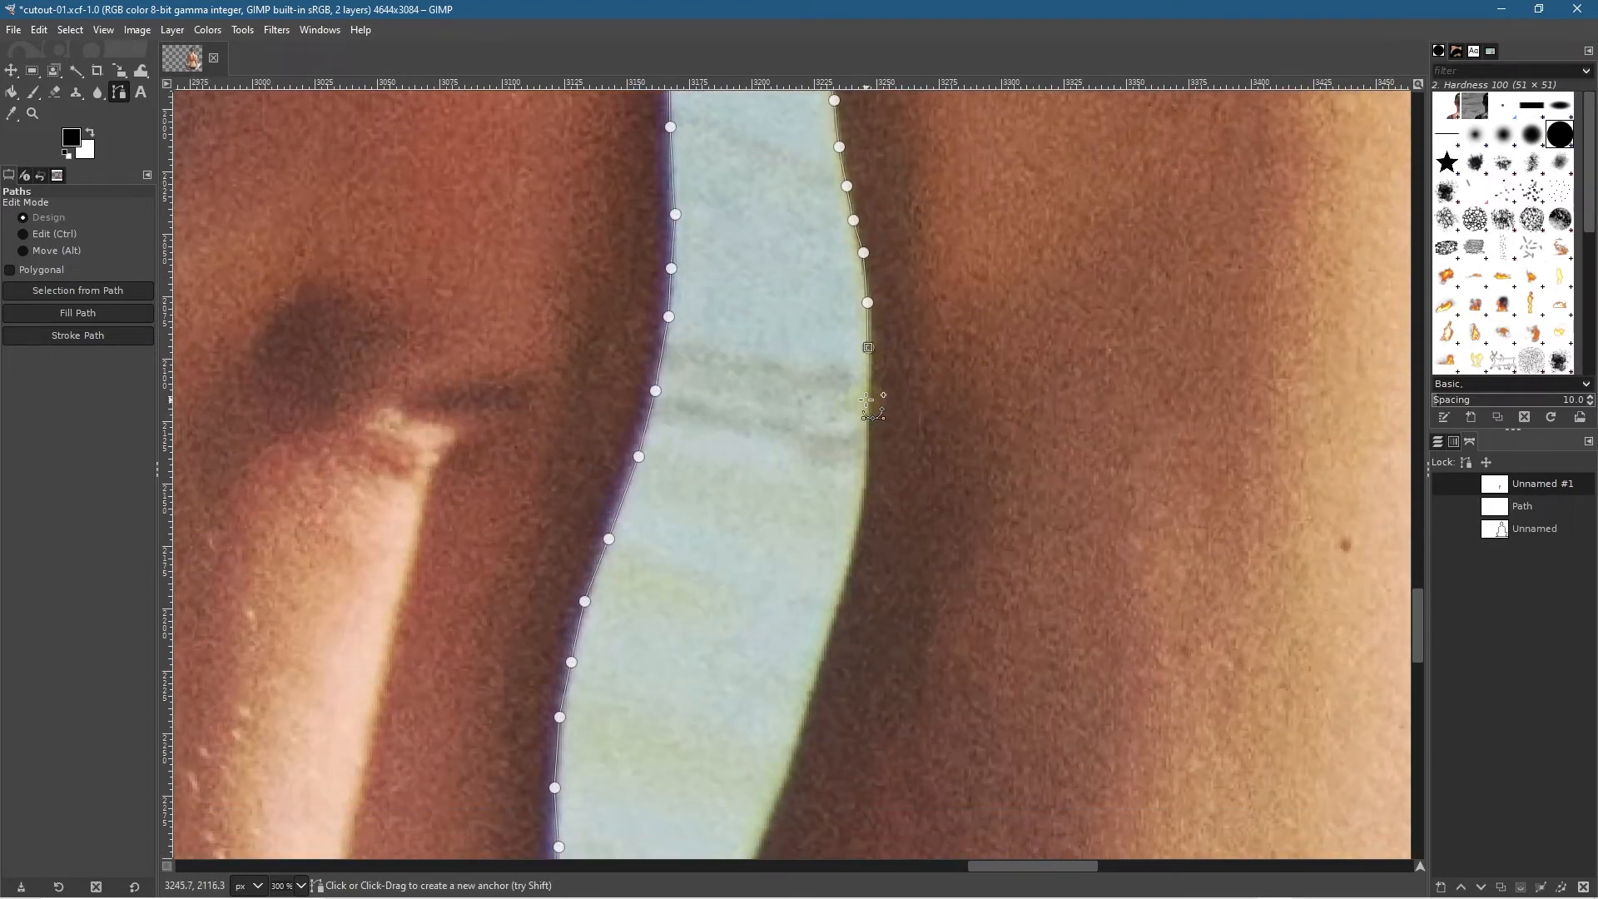
pyautogui.click(869, 400)
pyautogui.click(867, 458)
pyautogui.click(867, 485)
pyautogui.click(858, 542)
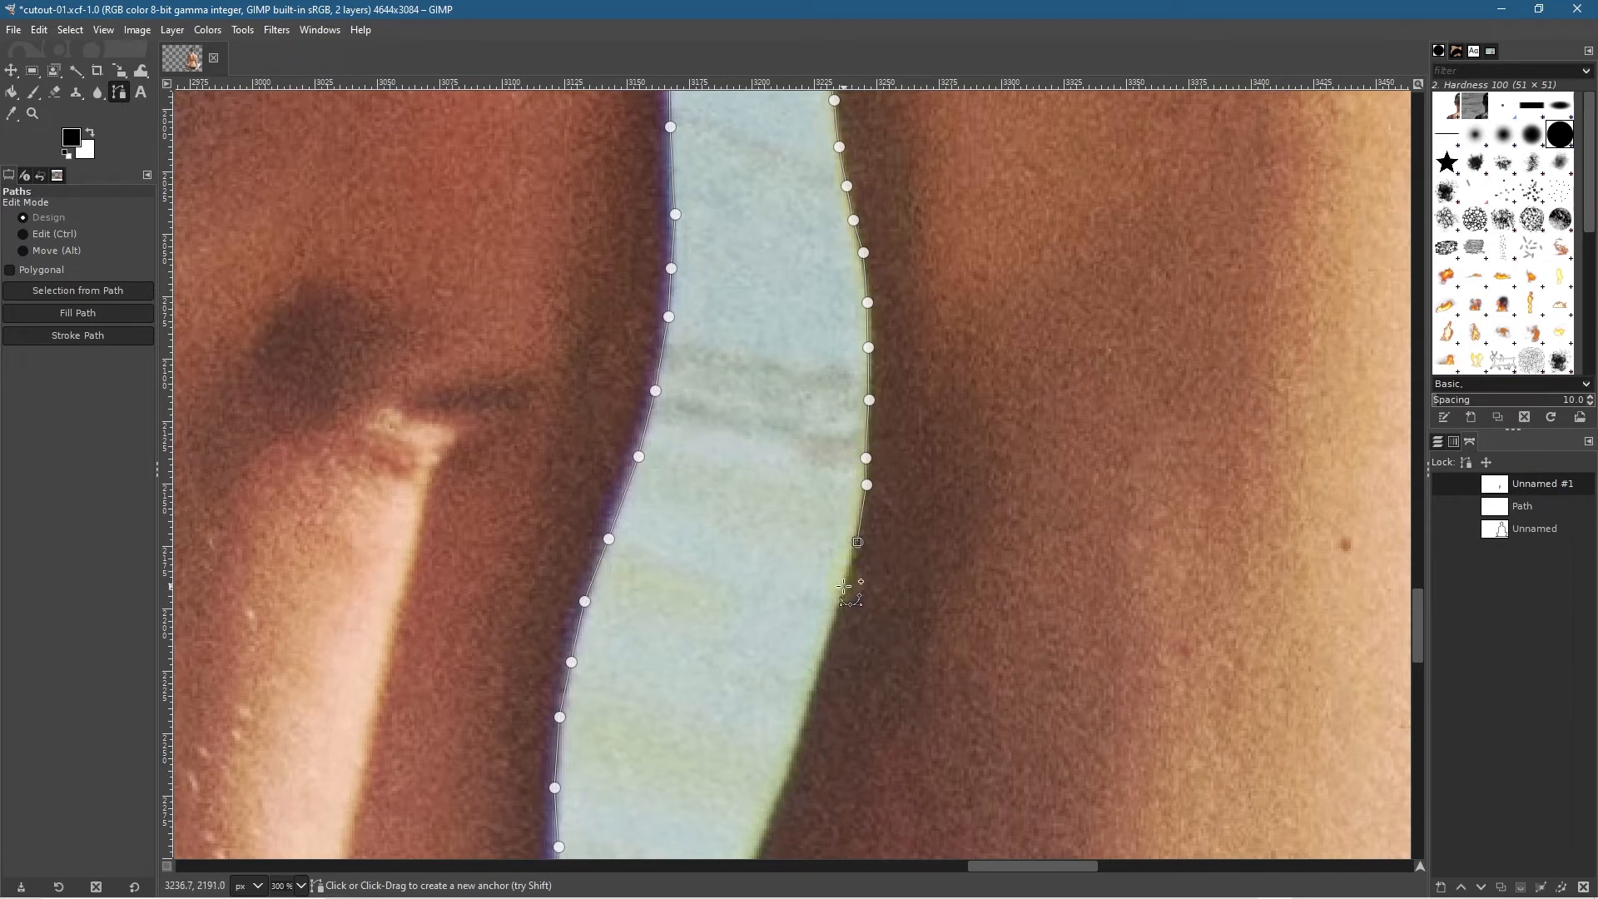
pyautogui.click(837, 596)
pyautogui.scroll(-1, 836, 596)
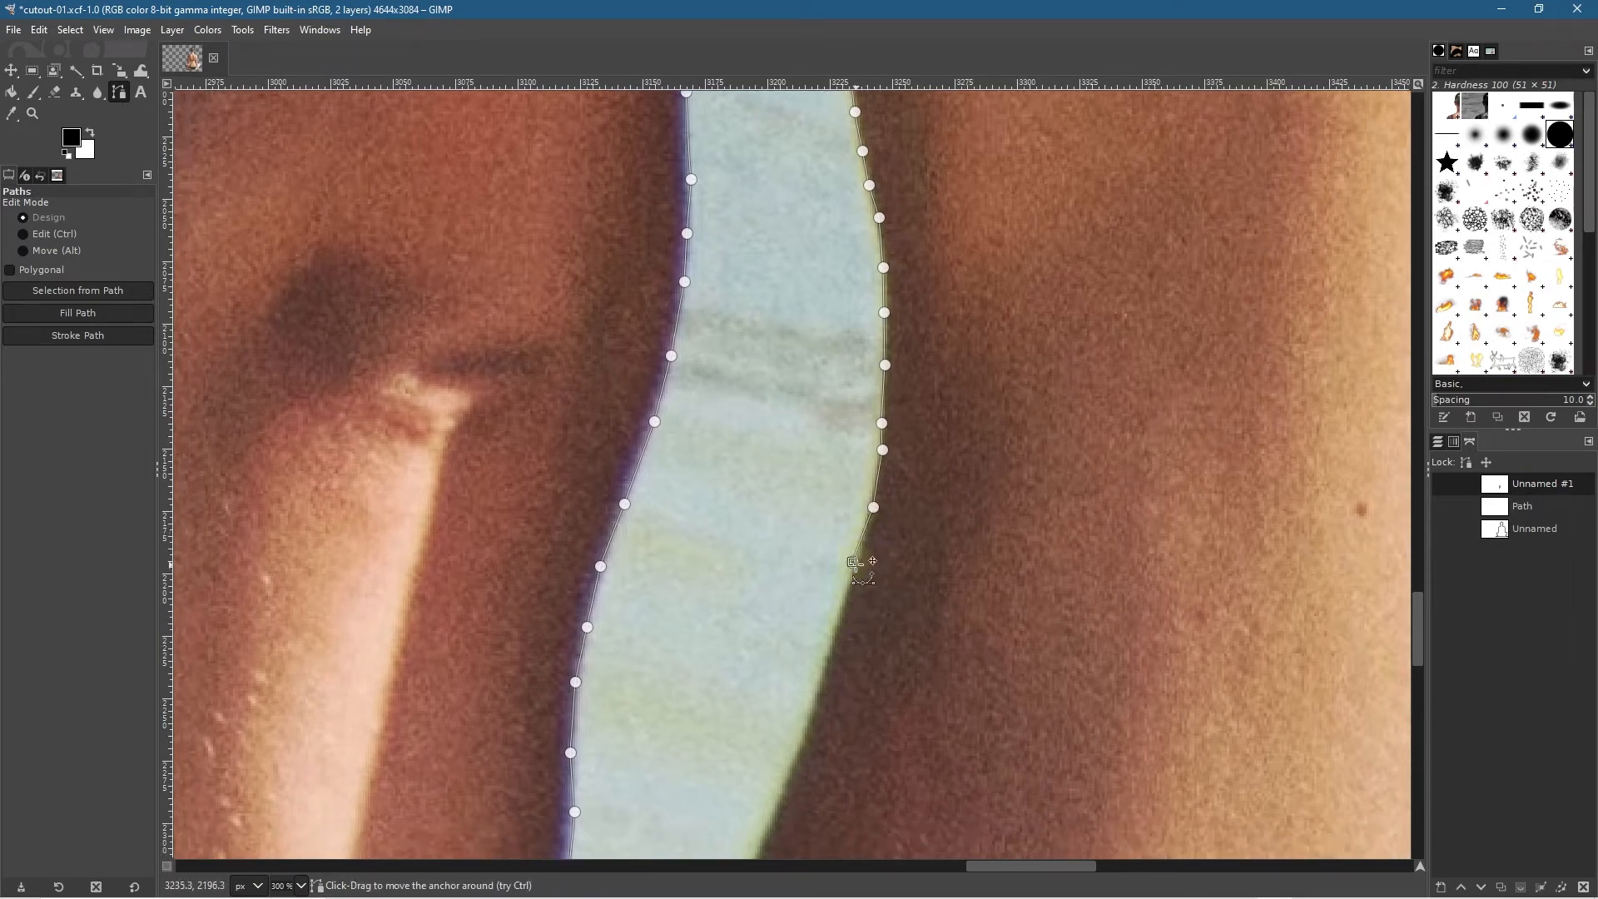
pyautogui.moveTo(853, 562); pyautogui.dragTo(864, 571)
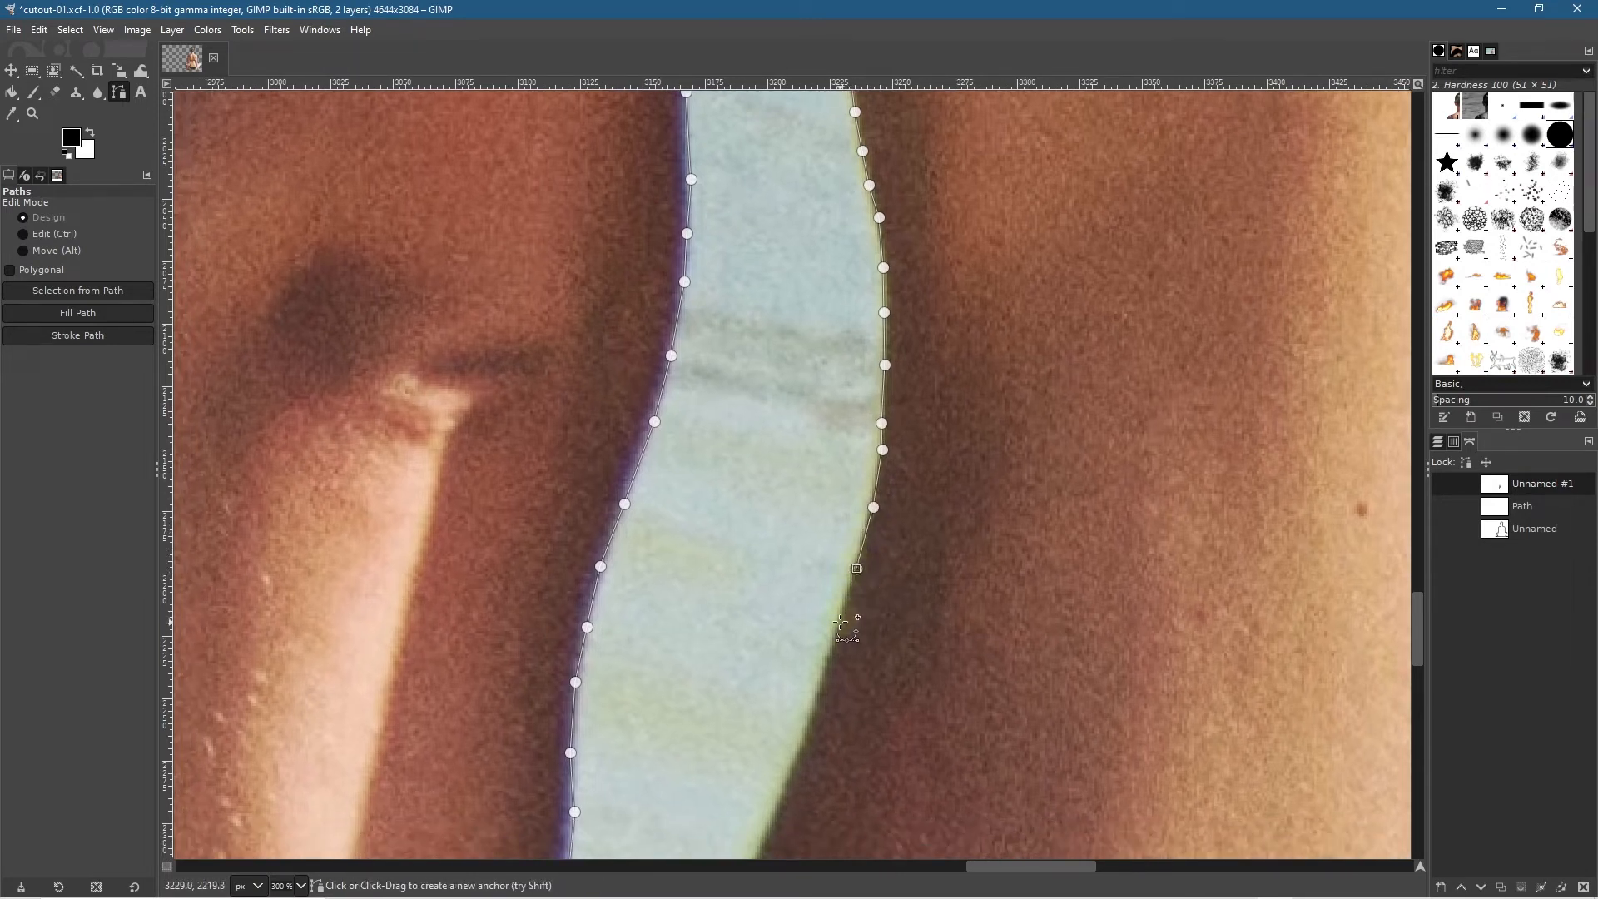
# Step: Extend the gap path down the slanting edge from the waist toward the hip
pyautogui.click(815, 708)
pyautogui.moveTo(813, 716); pyautogui.dragTo(995, 258)
pyautogui.click(983, 286)
pyautogui.click(971, 324)
pyautogui.click(951, 365)
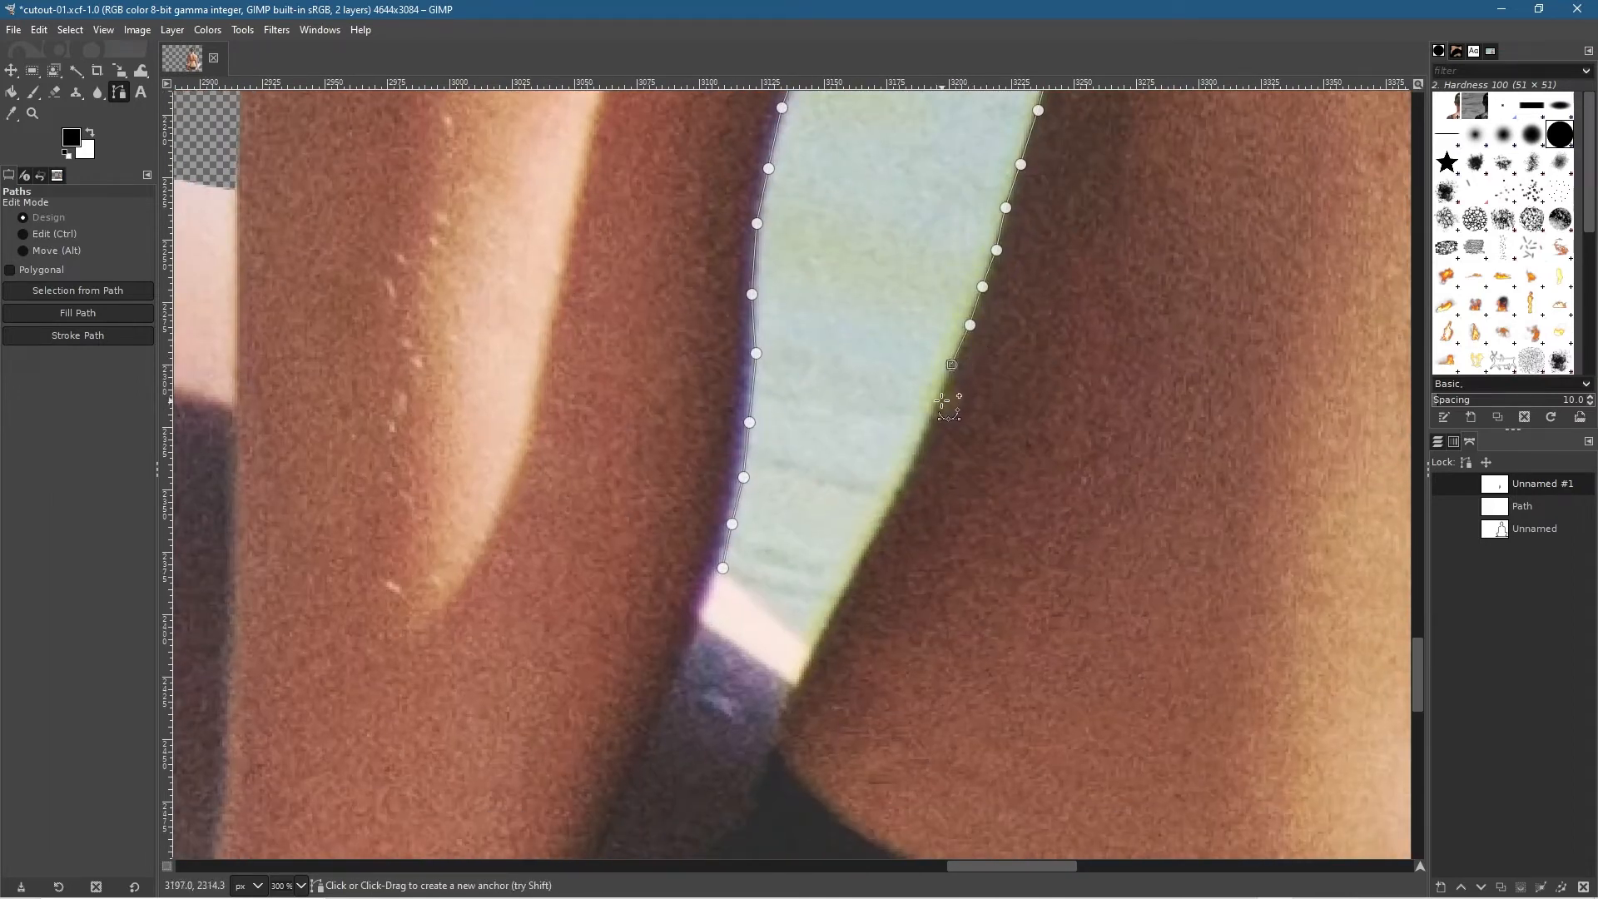
pyautogui.click(936, 409)
pyautogui.click(914, 452)
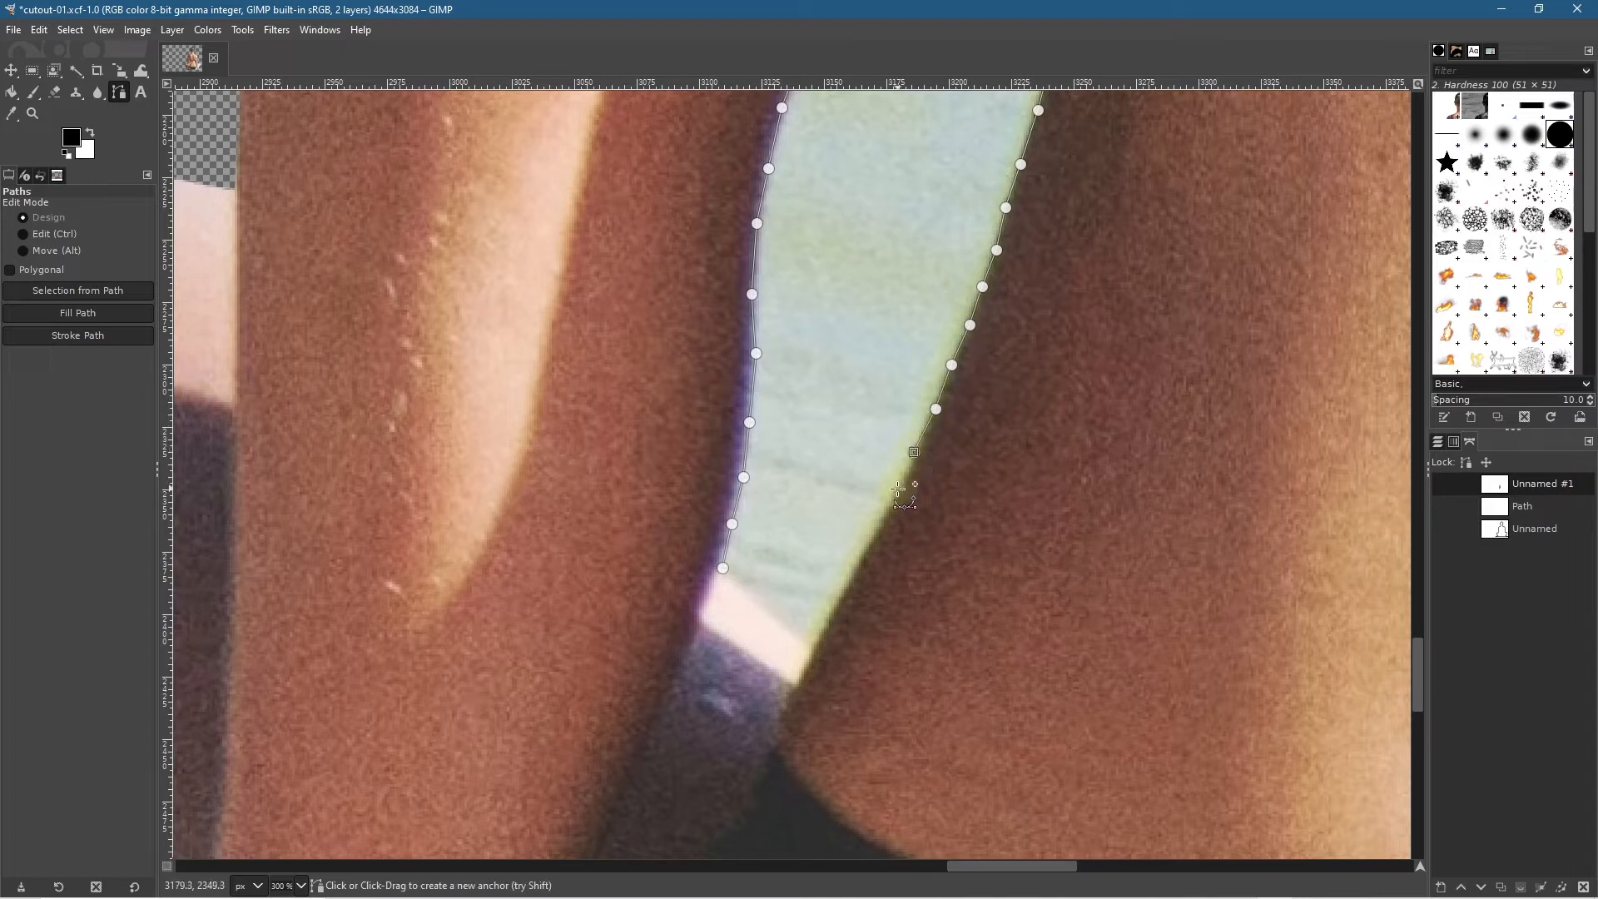
# Step: Bring the gap path down to the towel, run it across the towel's upper edge, and close it at the first anchor
pyautogui.click(896, 489)
pyautogui.click(897, 483)
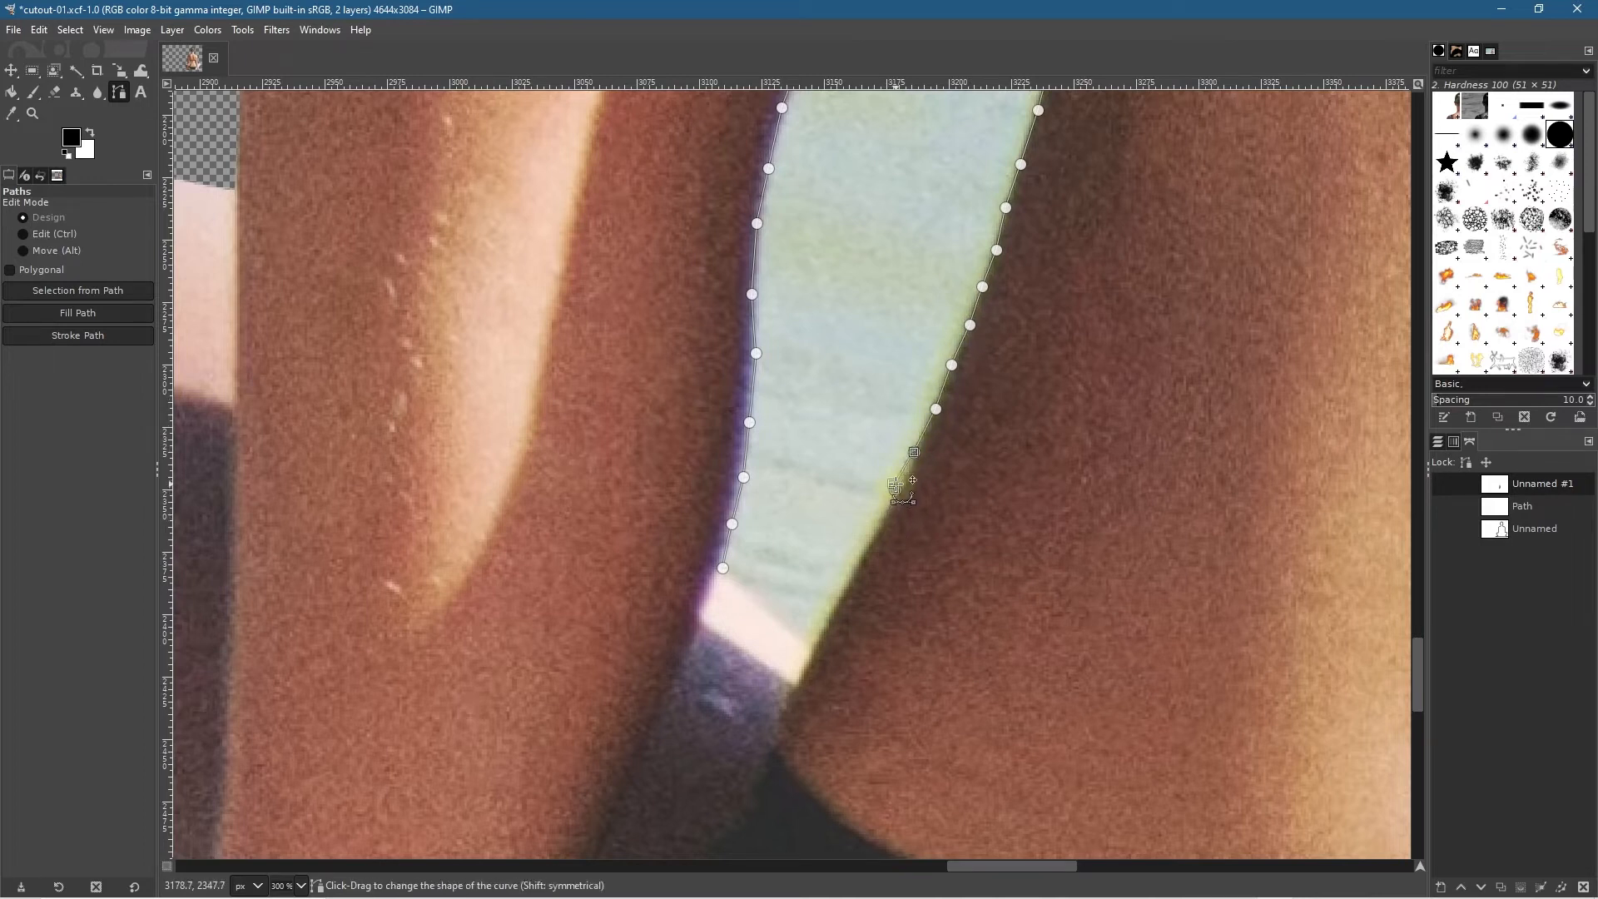
pyautogui.click(896, 490)
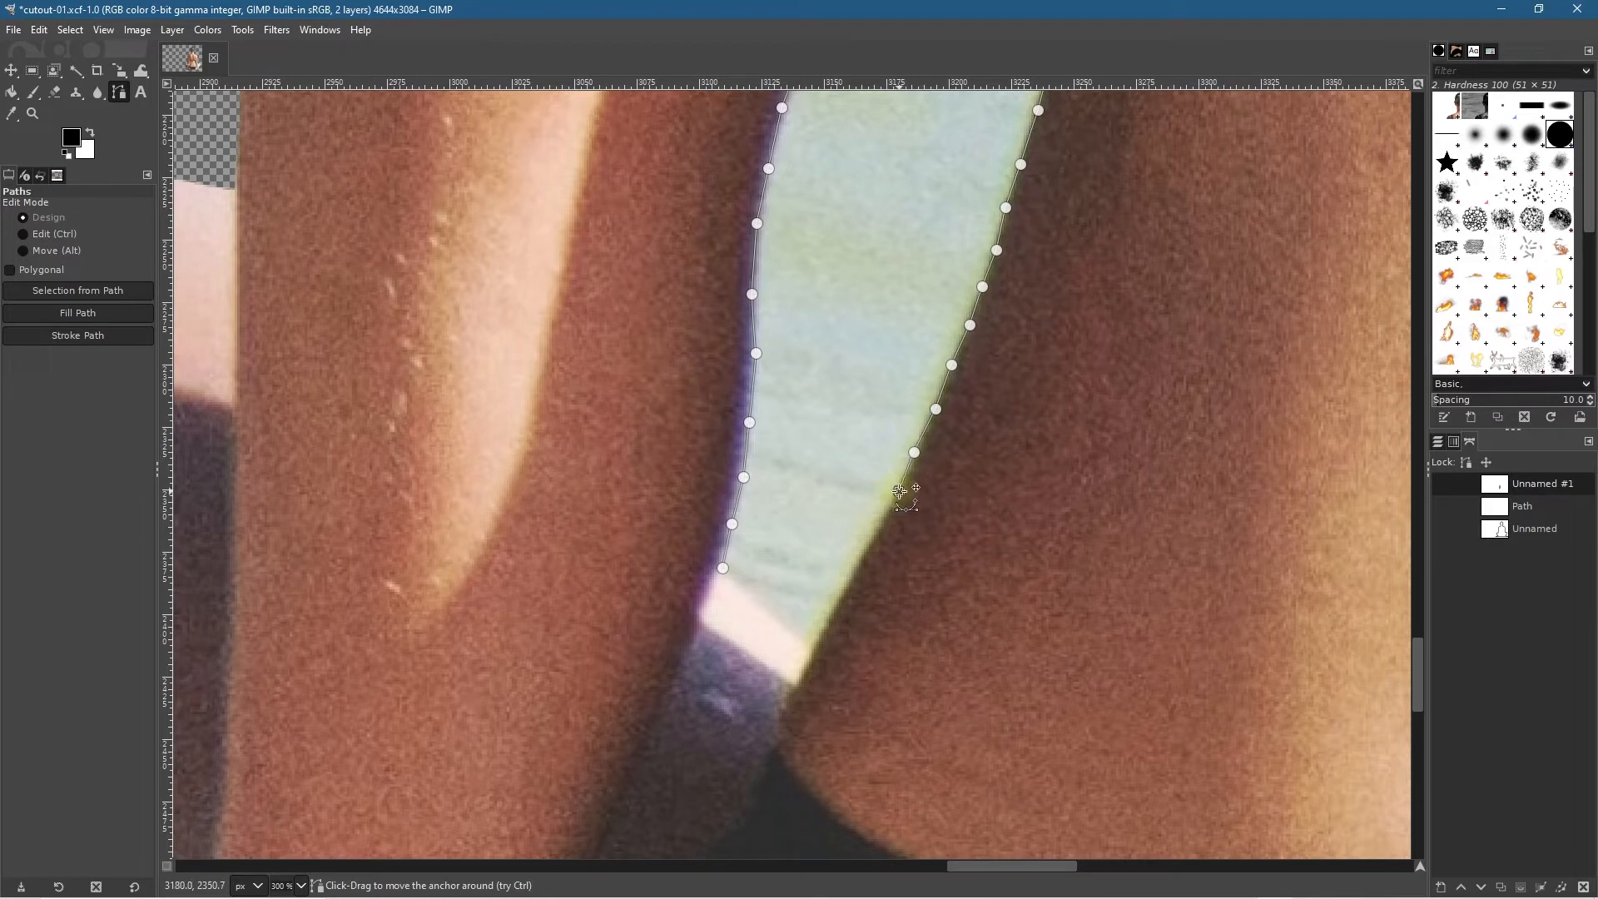
pyautogui.click(873, 536)
pyautogui.click(855, 569)
pyautogui.click(840, 599)
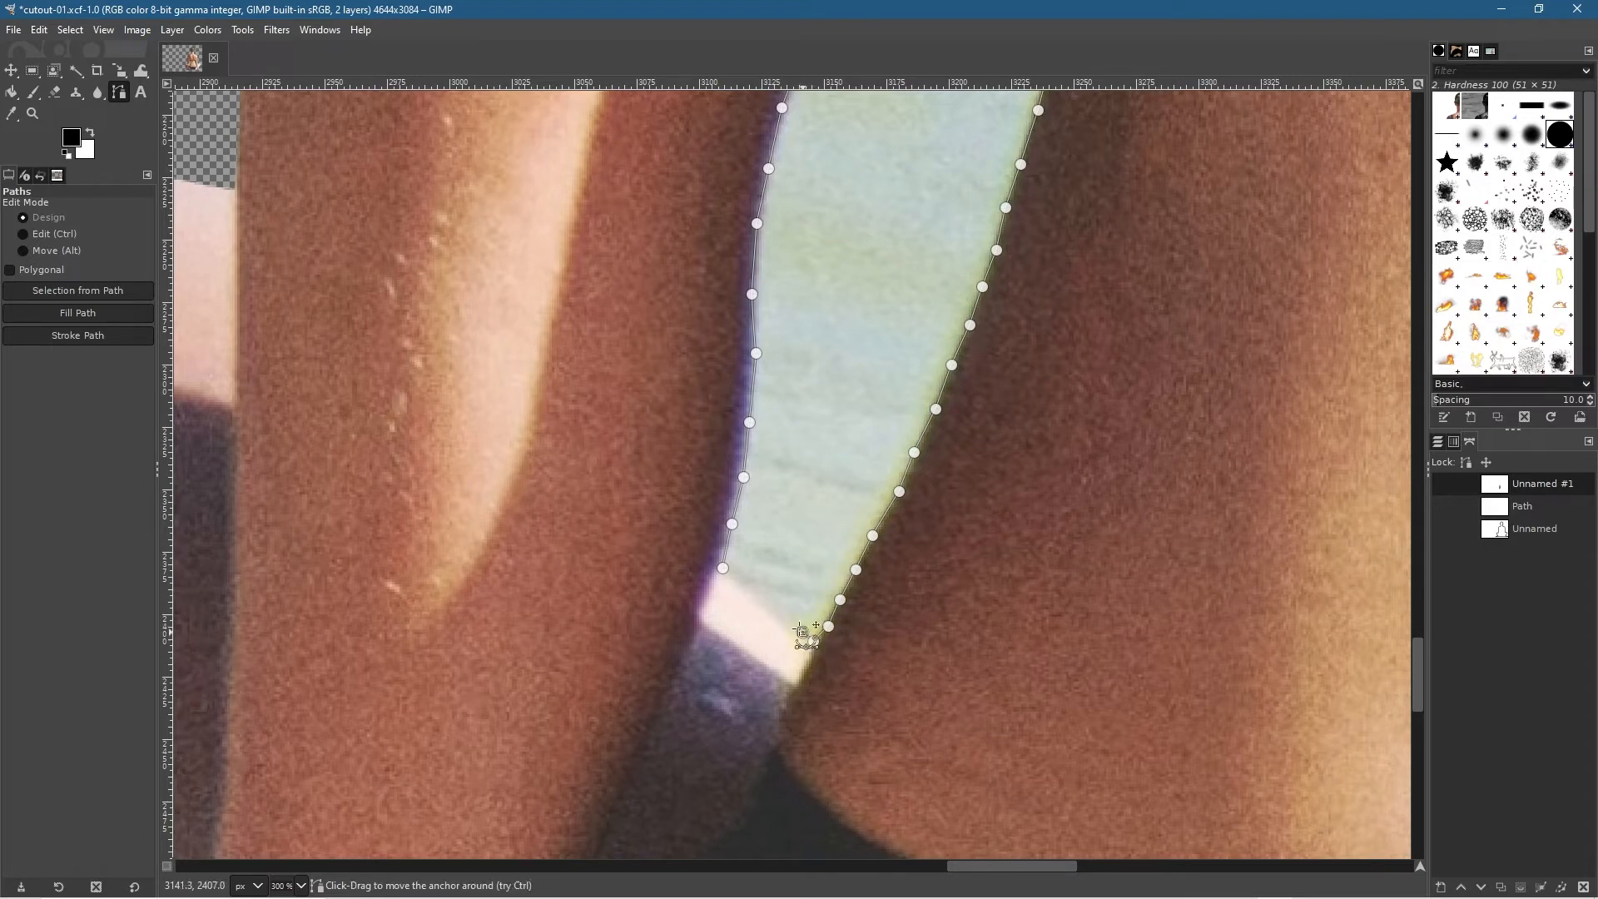
pyautogui.press('ctrl')
pyautogui.keyDown('ctrl'); pyautogui.click(723, 569); pyautogui.keyUp('ctrl')
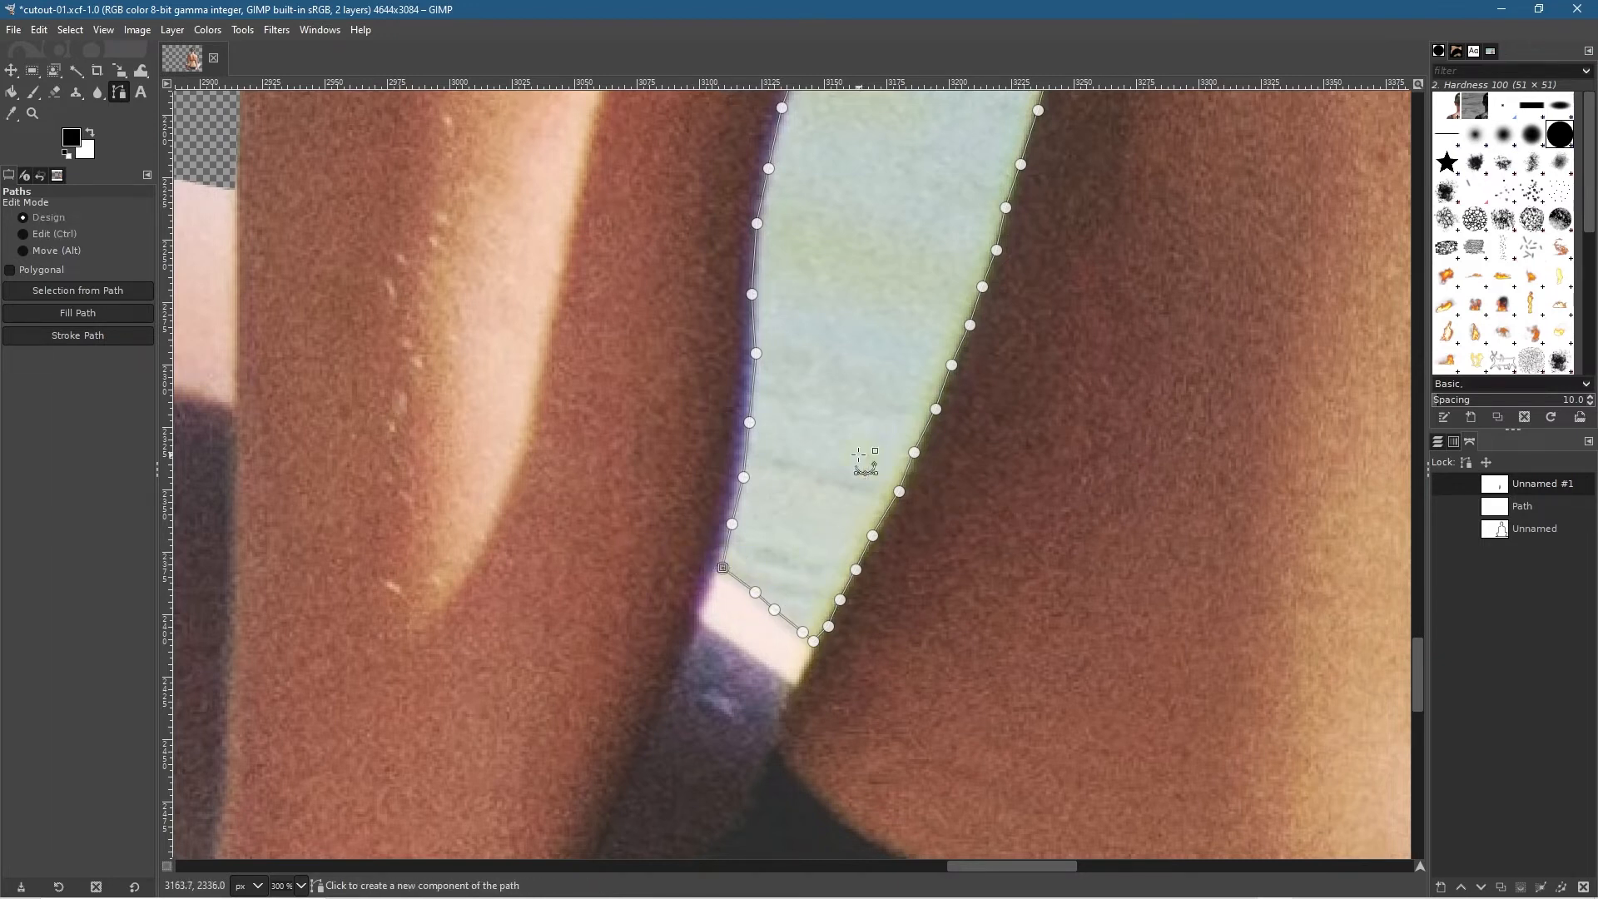
# Step: Convert the closed gap path to a selection, cut the background inside it, and clear the selection
pyautogui.hotkey('shift', 'v')
pyautogui.click(39, 30)
pyautogui.click(70, 128)
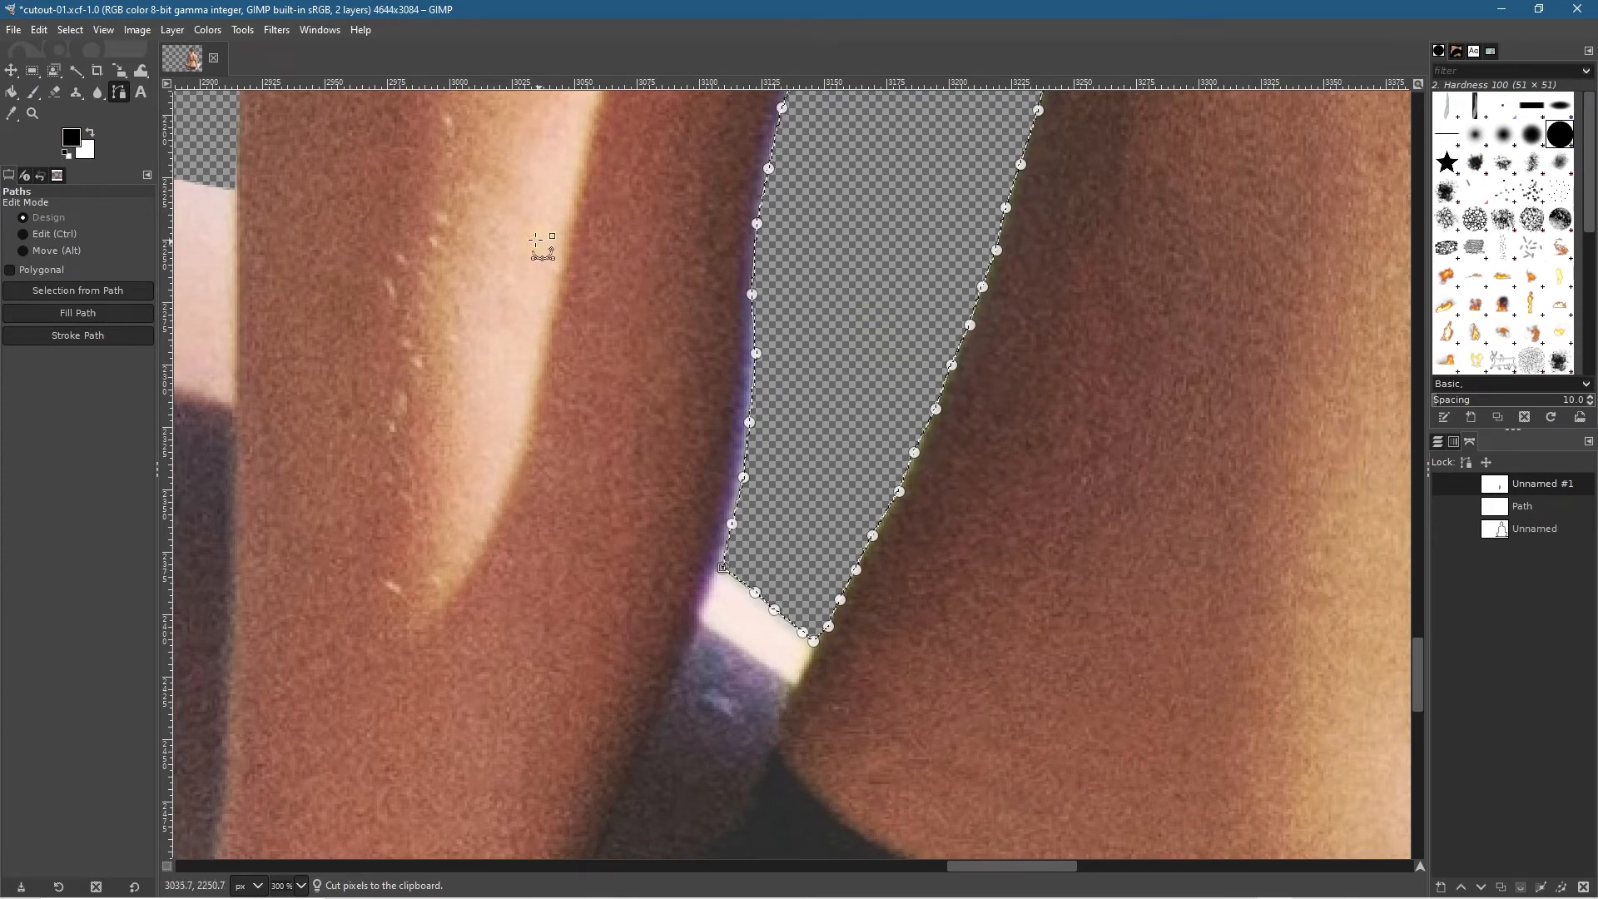
pyautogui.click(12, 74)
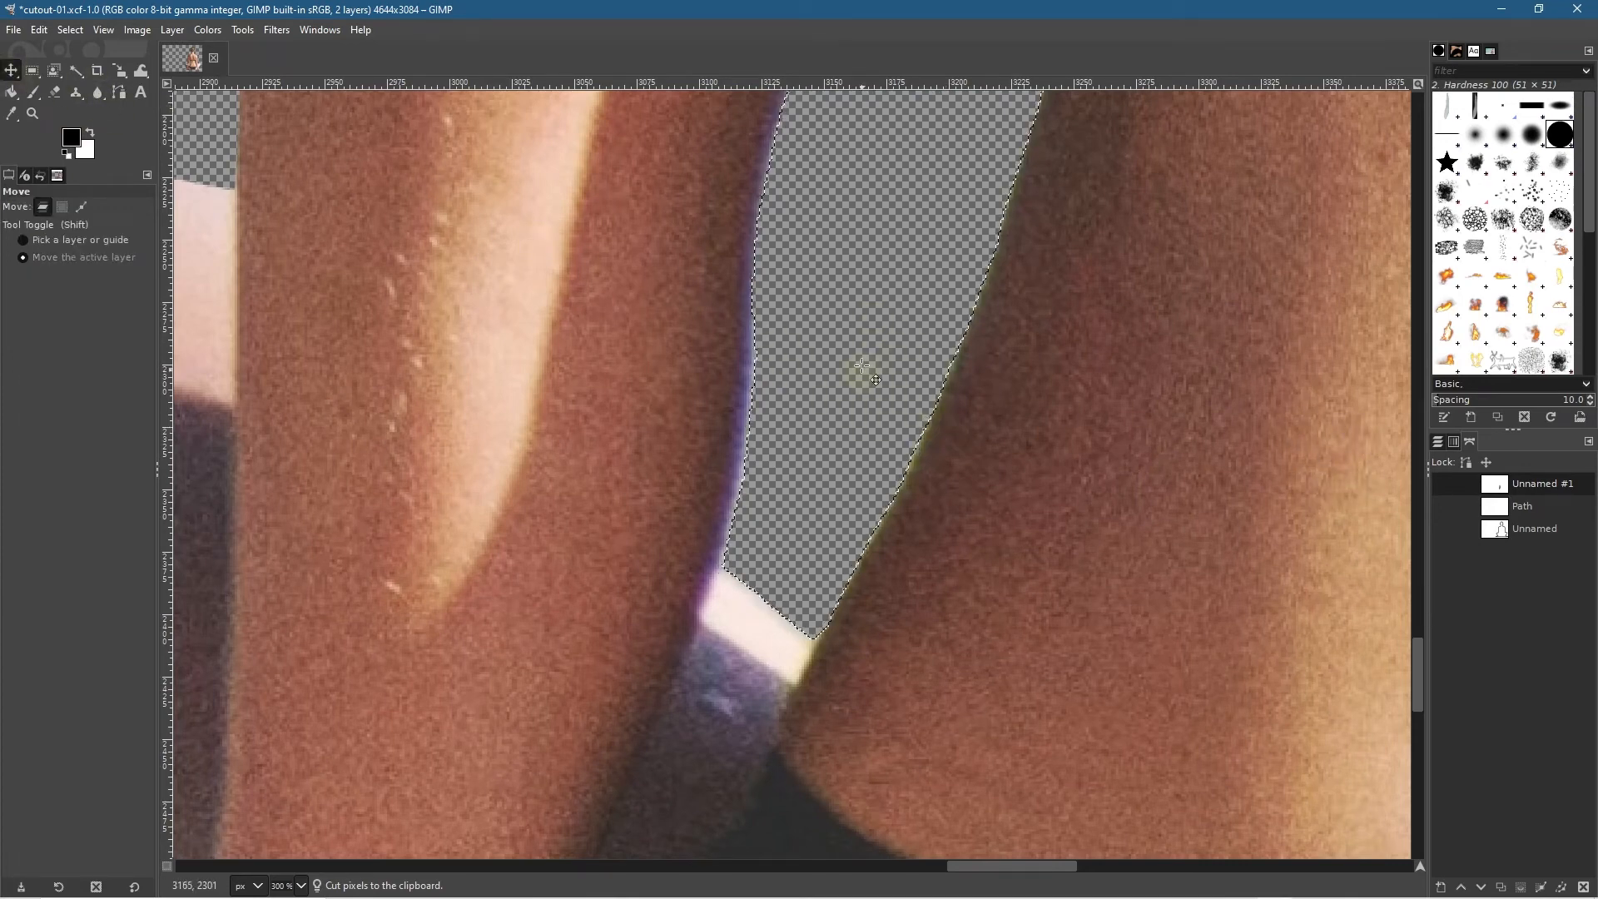
pyautogui.click(80, 32)
pyautogui.click(88, 71)
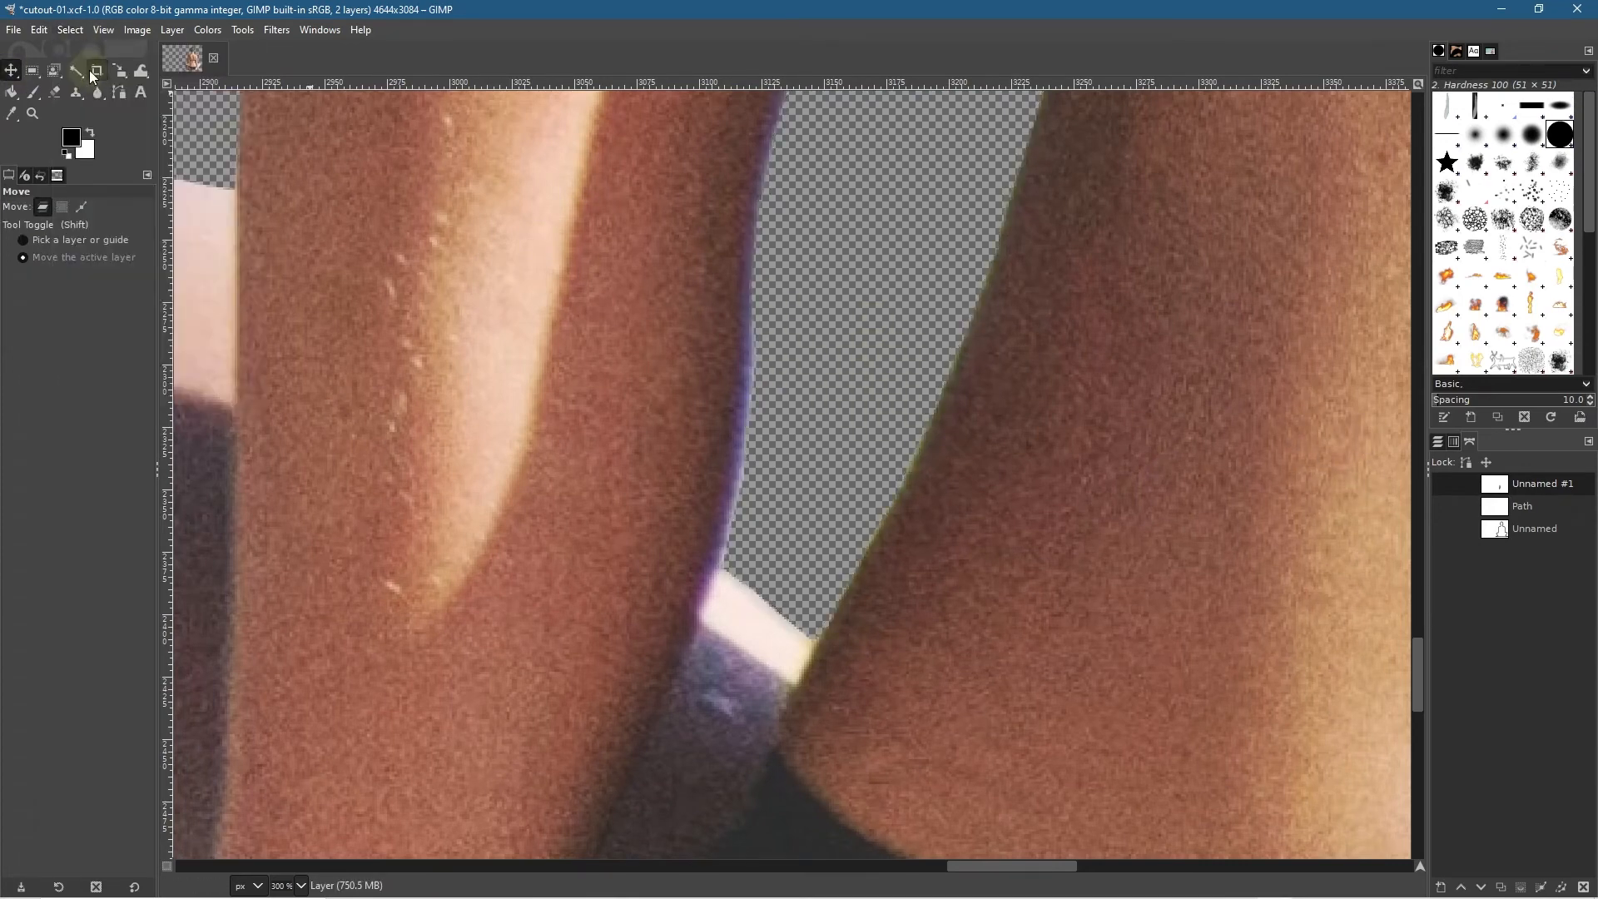
pyautogui.hotkey('shift', 'ctrl', 'j')
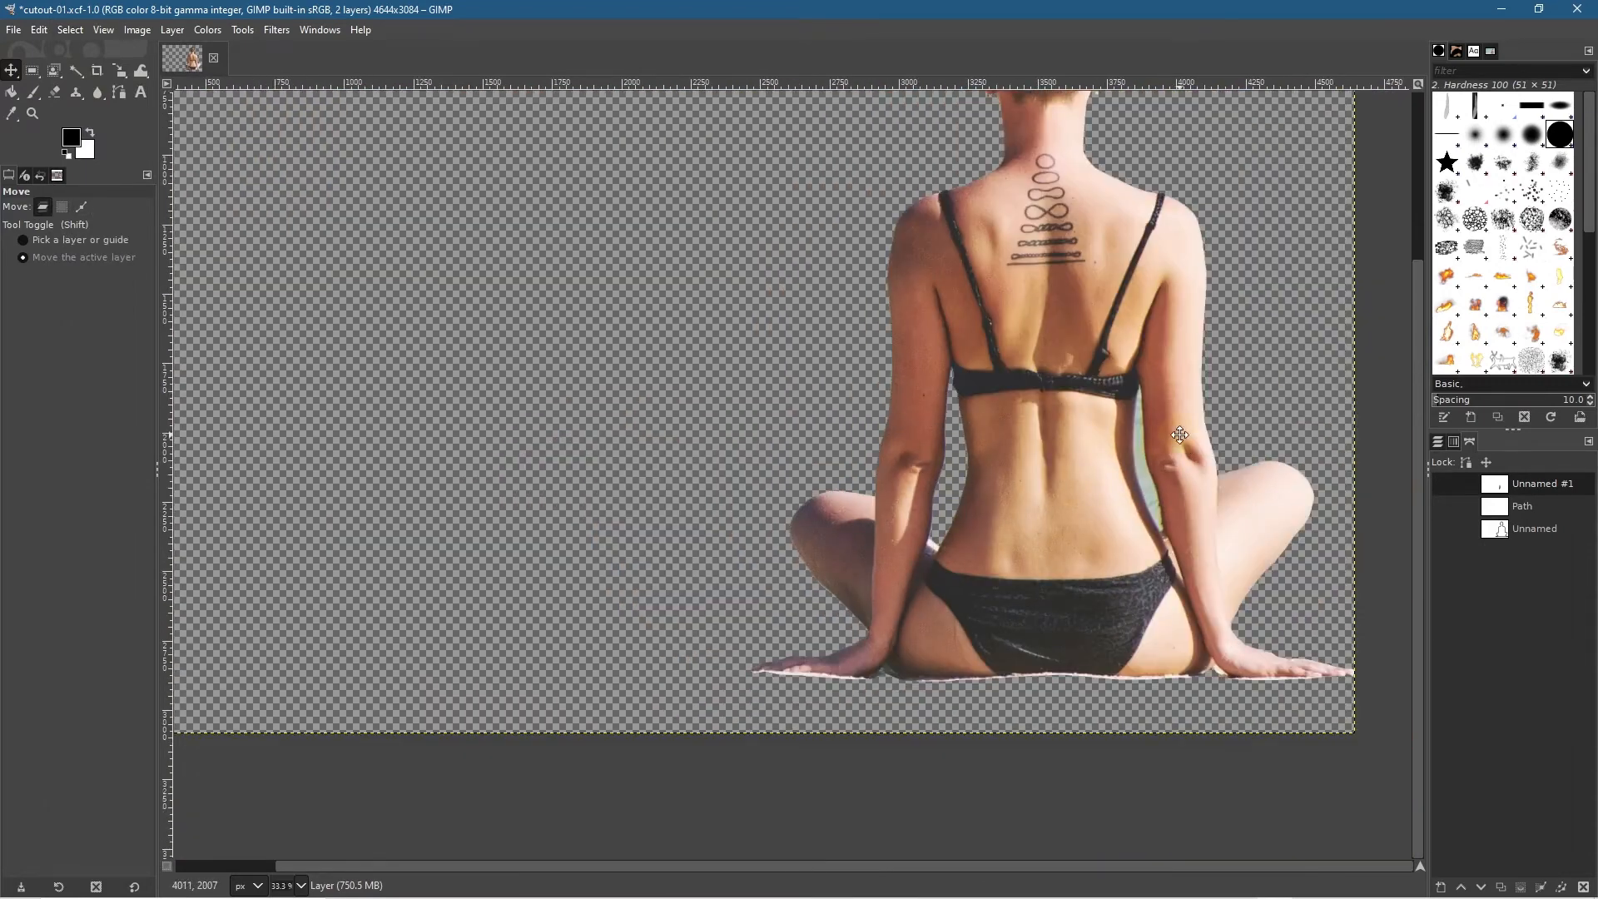
# Step: Create another visible empty path with the default name Path and activate the Paths tool for the right arm gap
pyautogui.hscroll(5, 1180, 434)
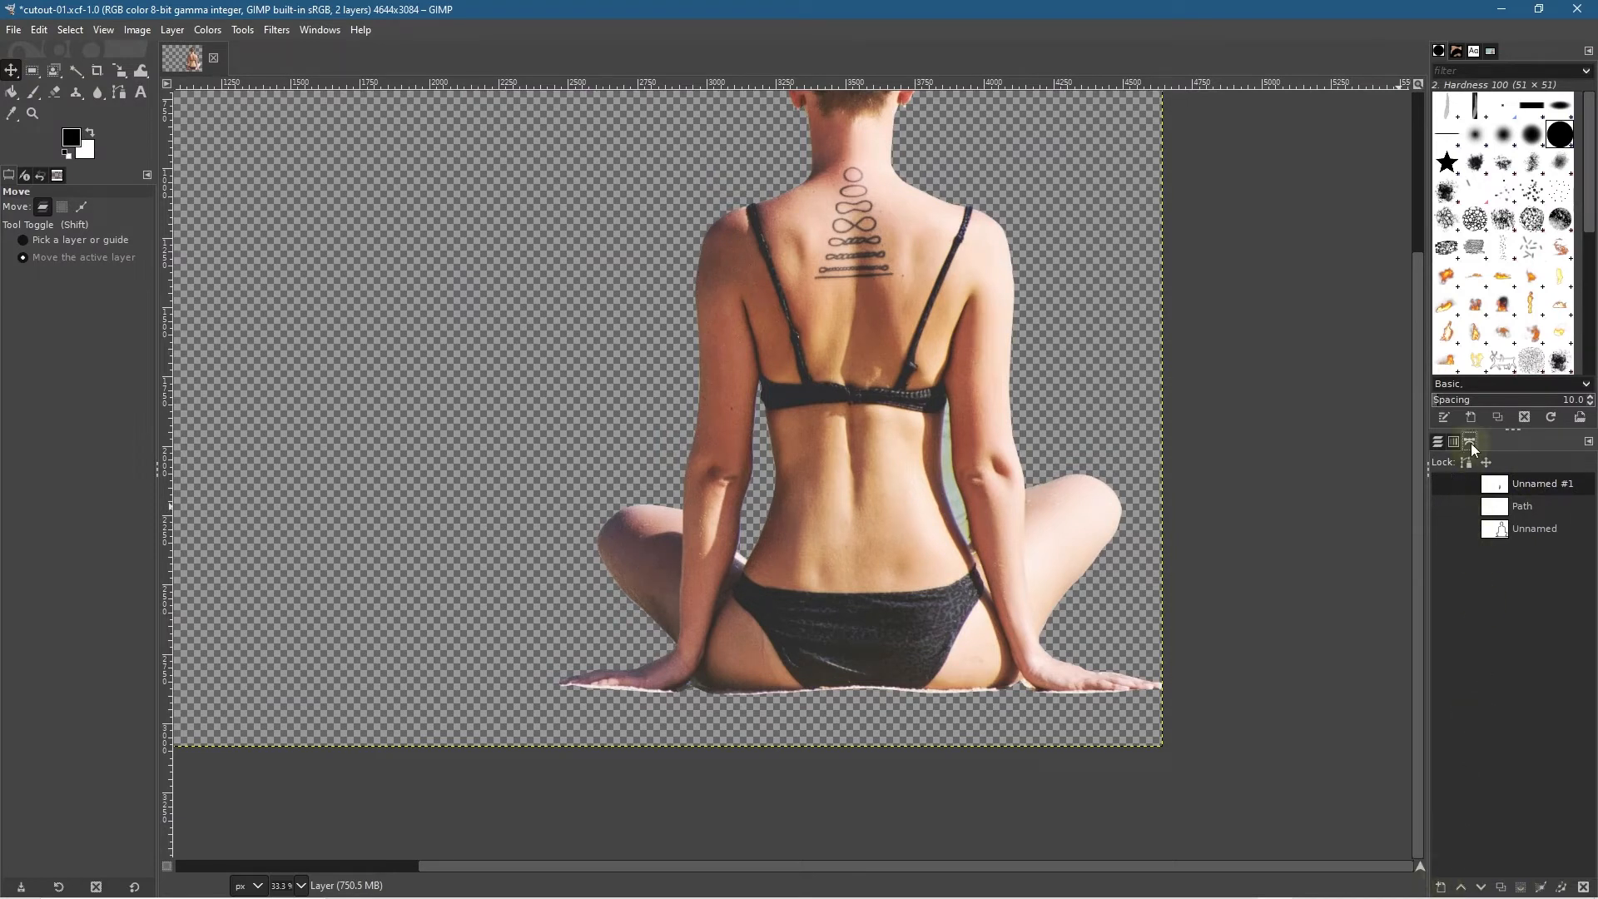
pyautogui.click(1441, 888)
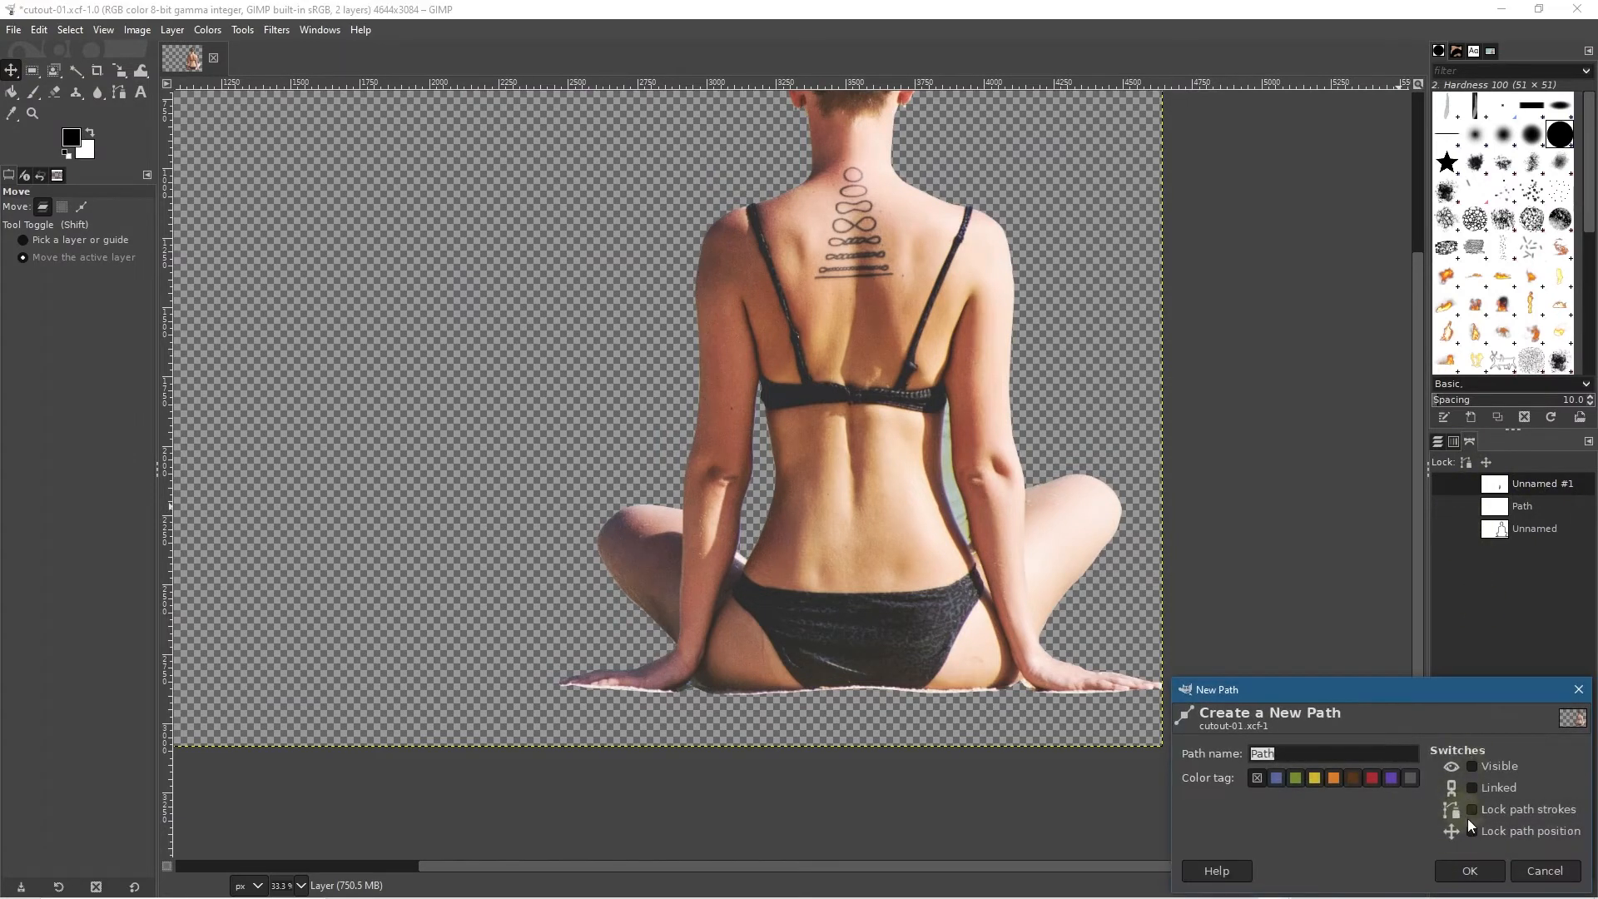
pyautogui.click(1470, 870)
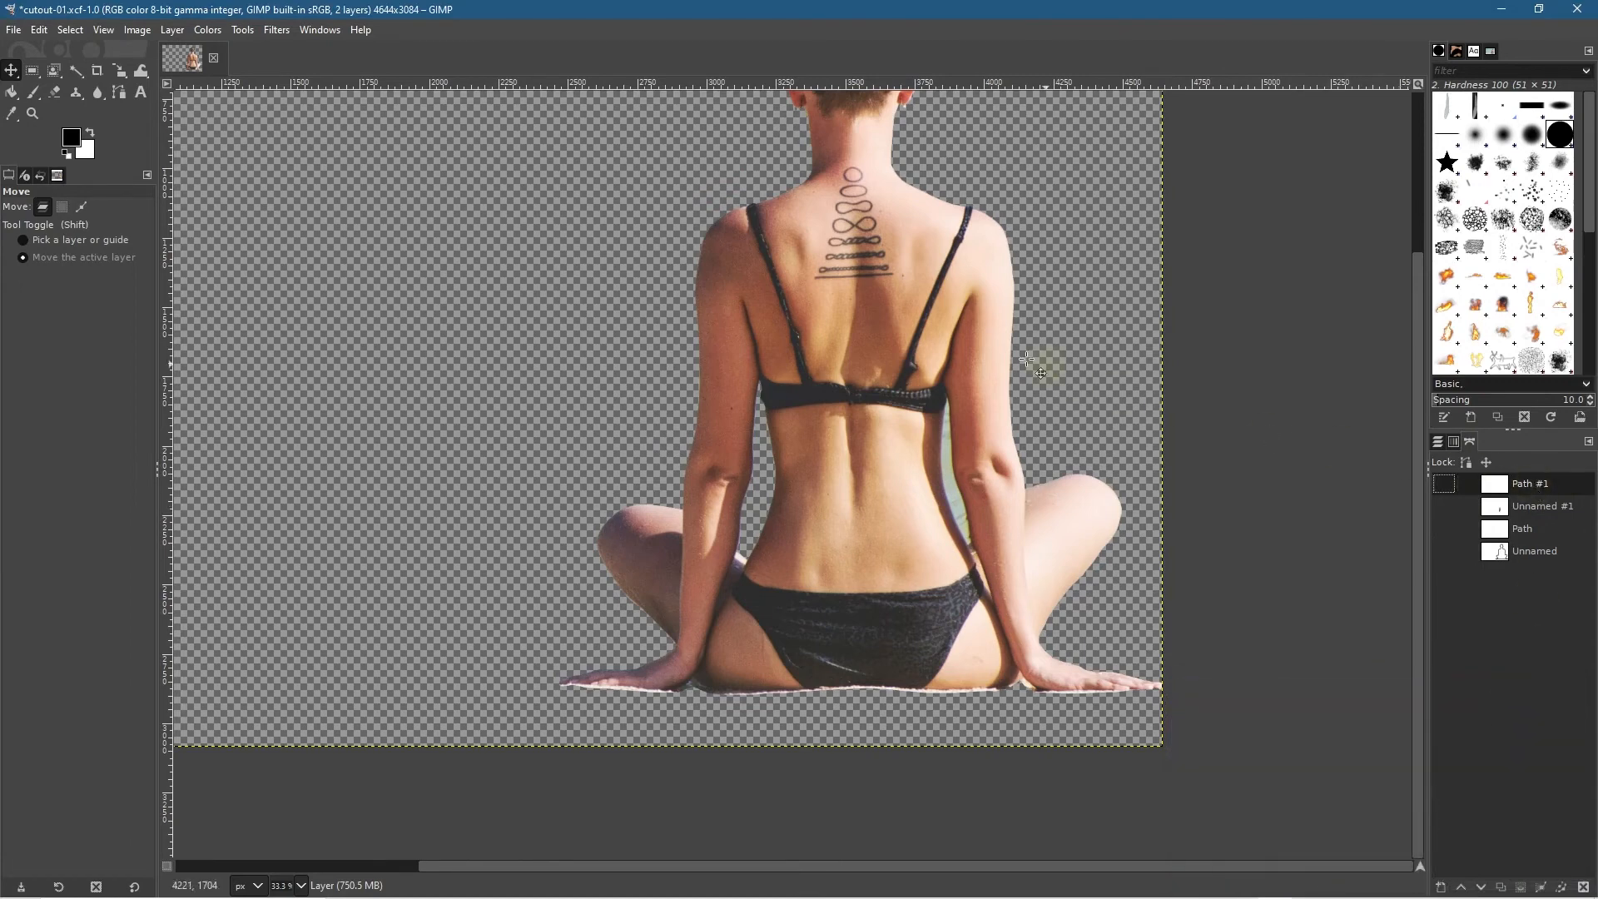
pyautogui.scroll(4, 945, 414)
pyautogui.press('space')
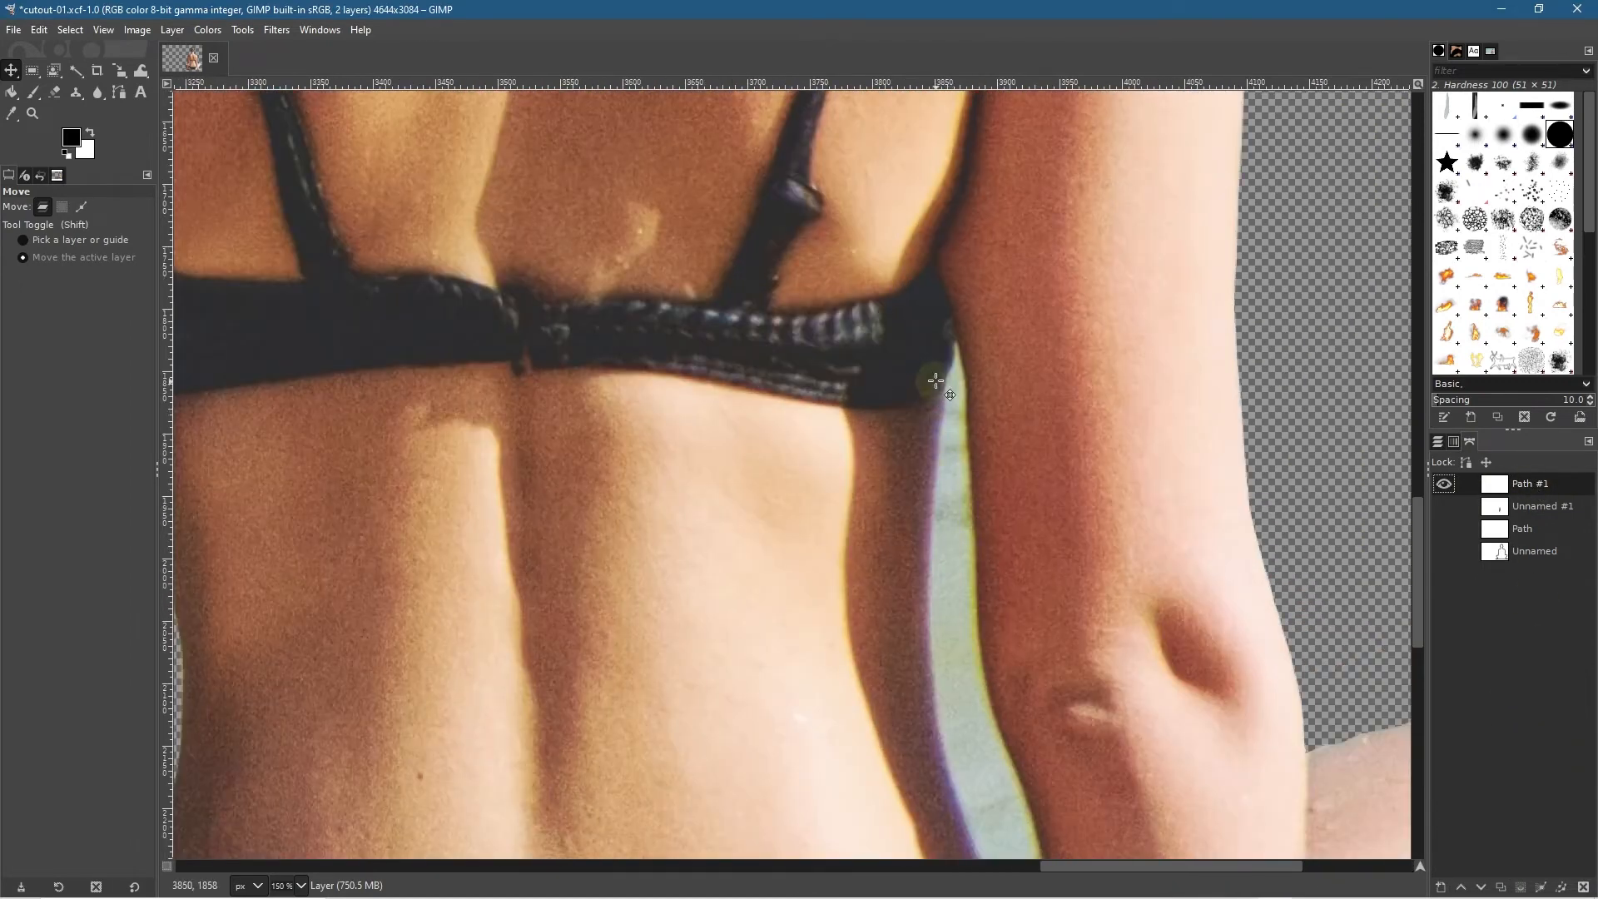
pyautogui.press('space')
pyautogui.click(118, 94)
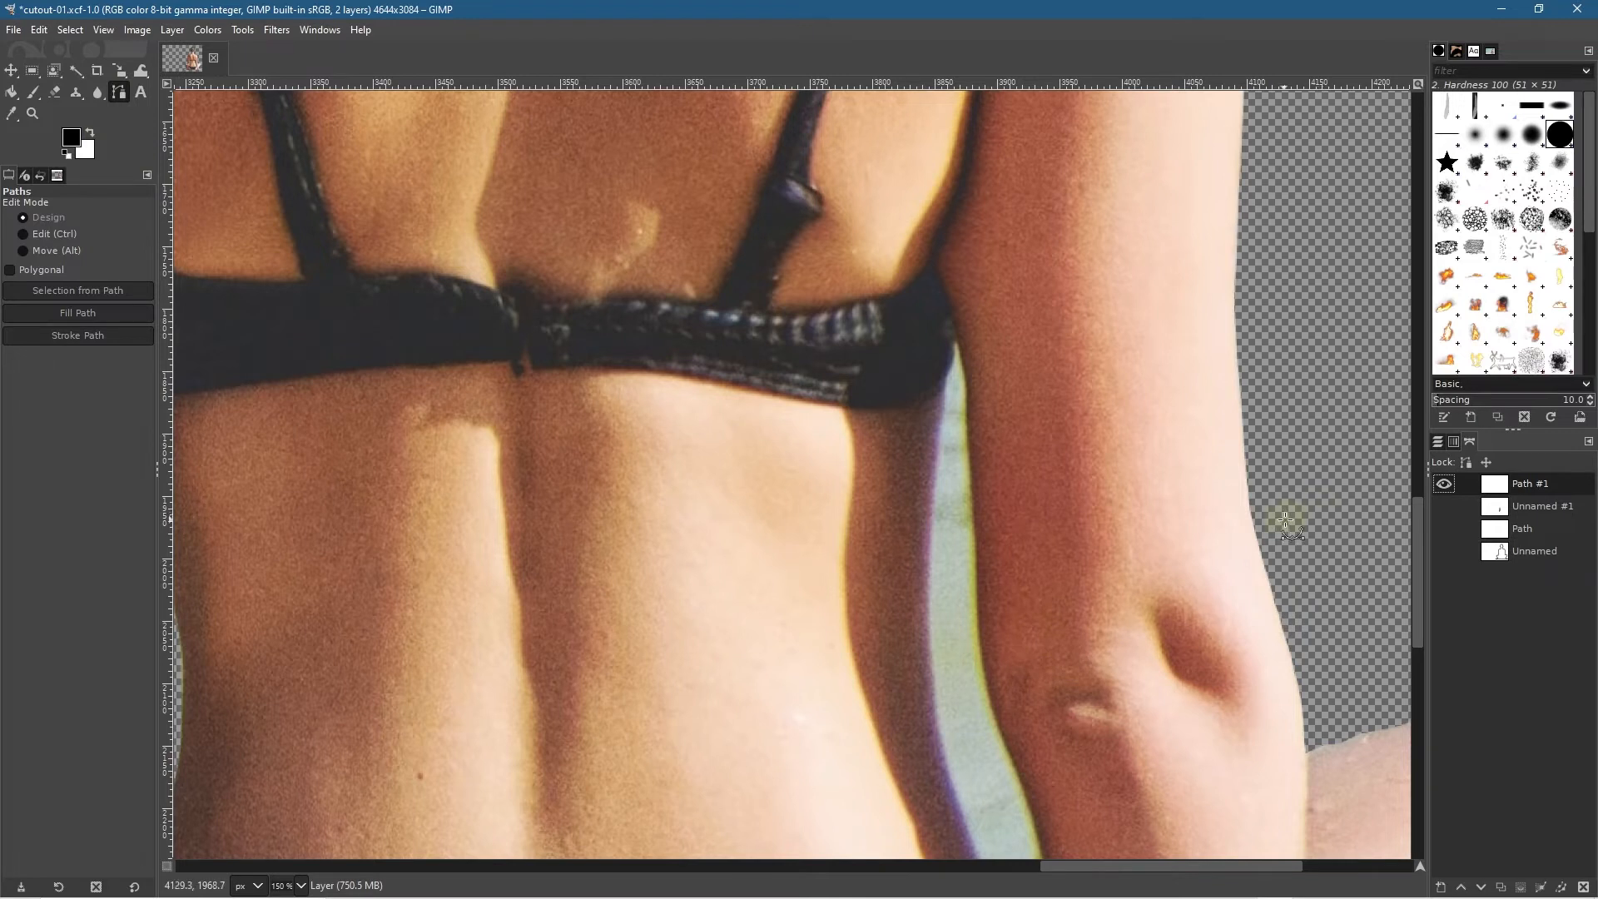
pyautogui.click(1444, 484)
pyautogui.click(11, 70)
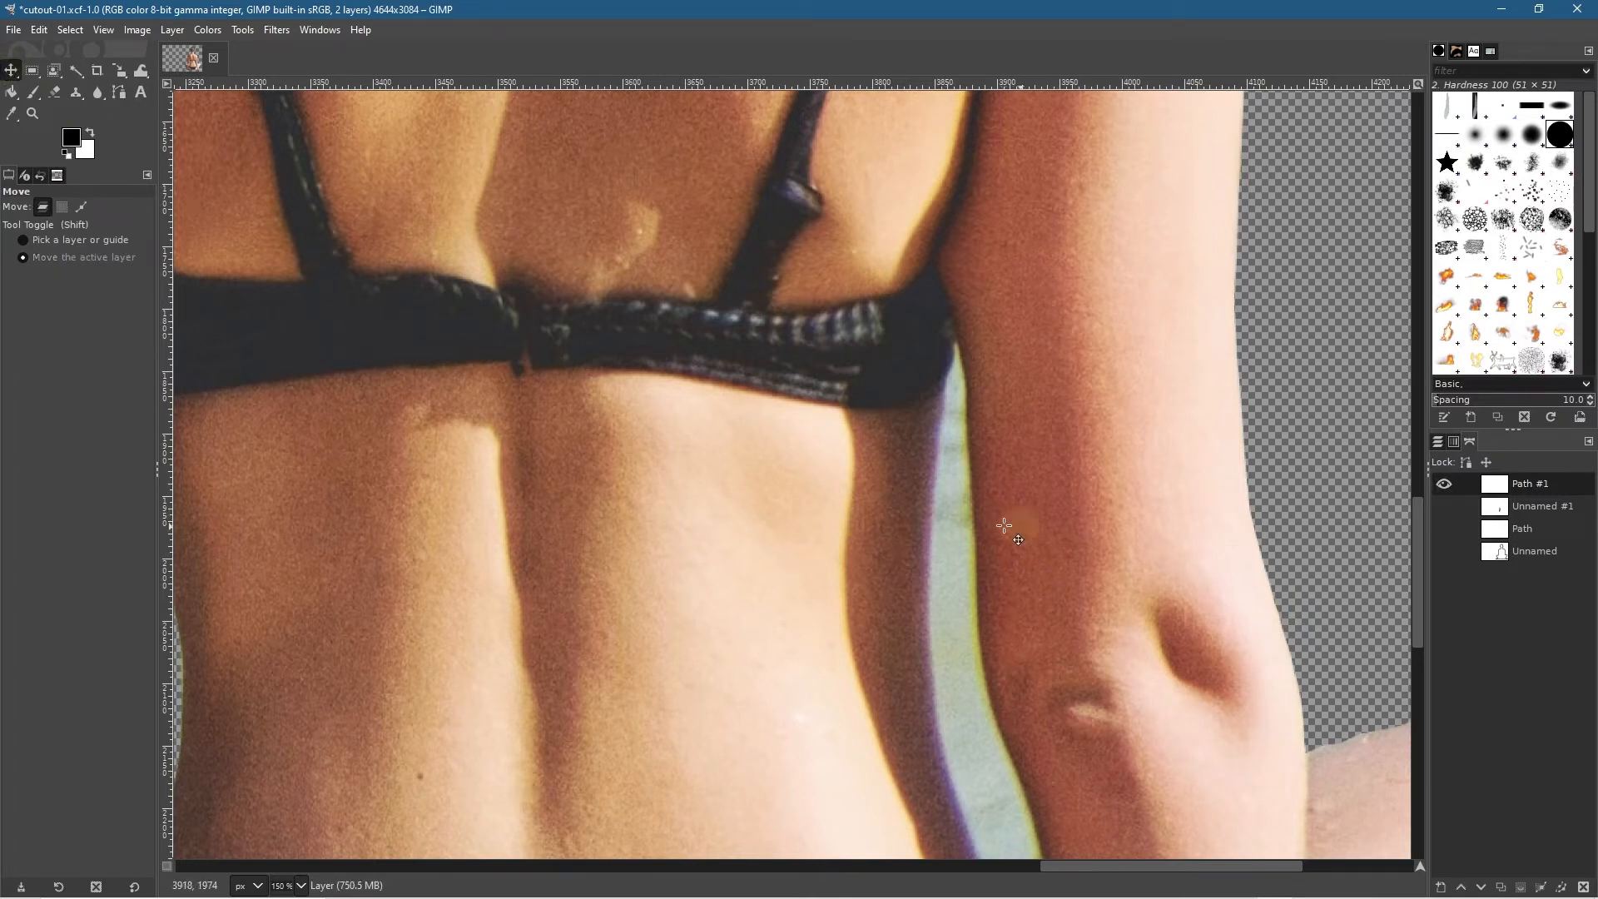
pyautogui.click(118, 93)
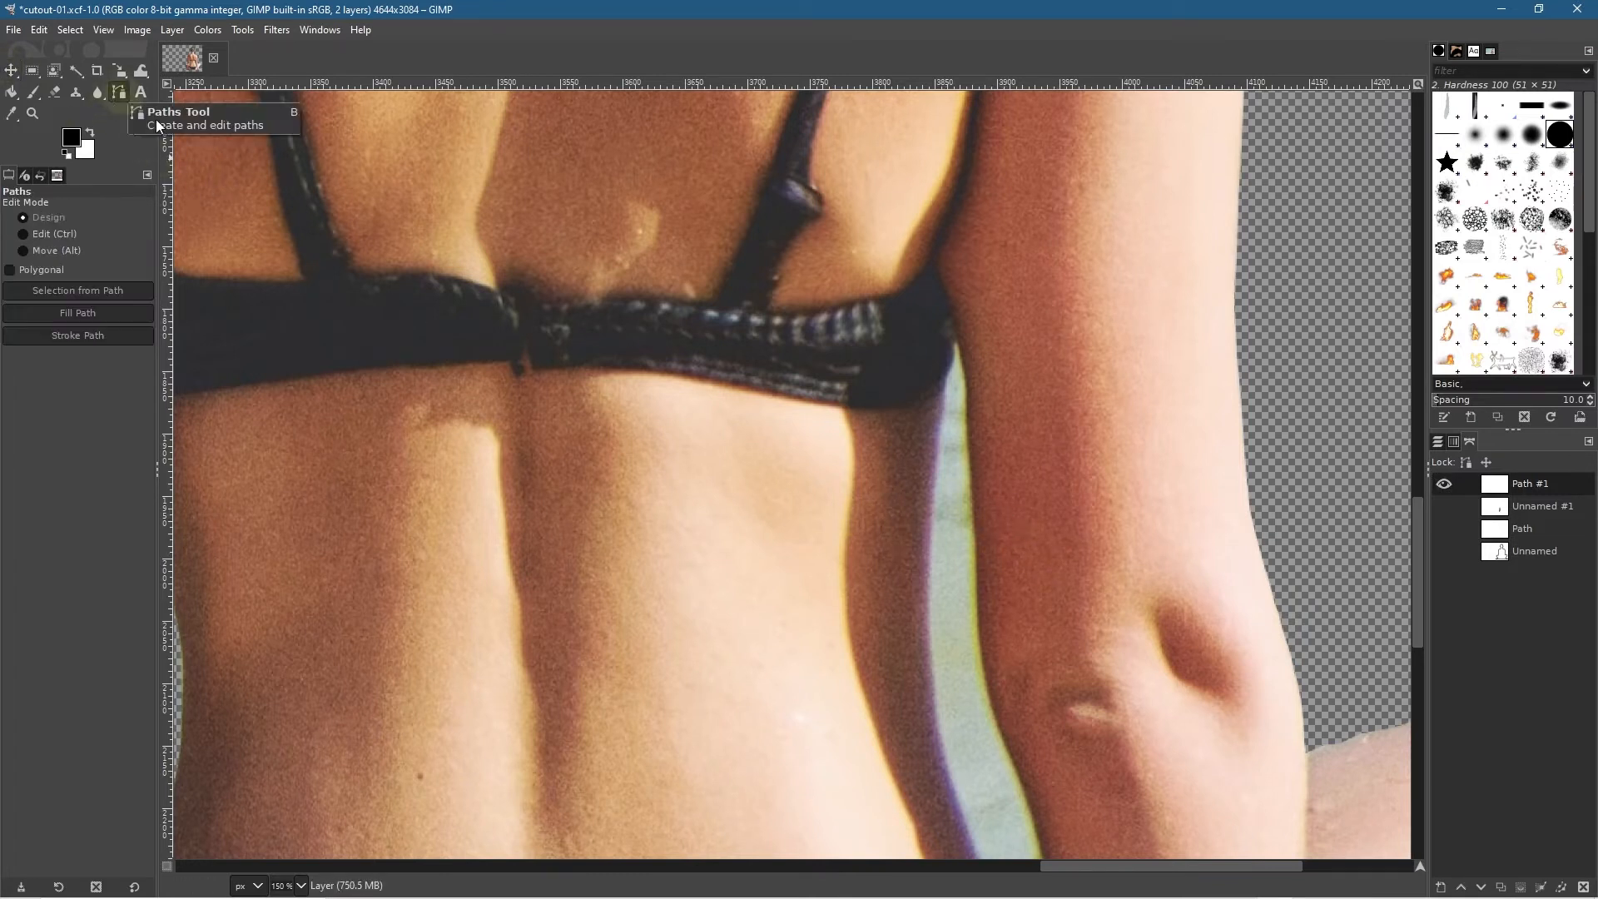
# Step: Examine the background gap between the right arm and torso from the bikini band down to the hip
pyautogui.moveTo(956, 603); pyautogui.dragTo(840, 433)
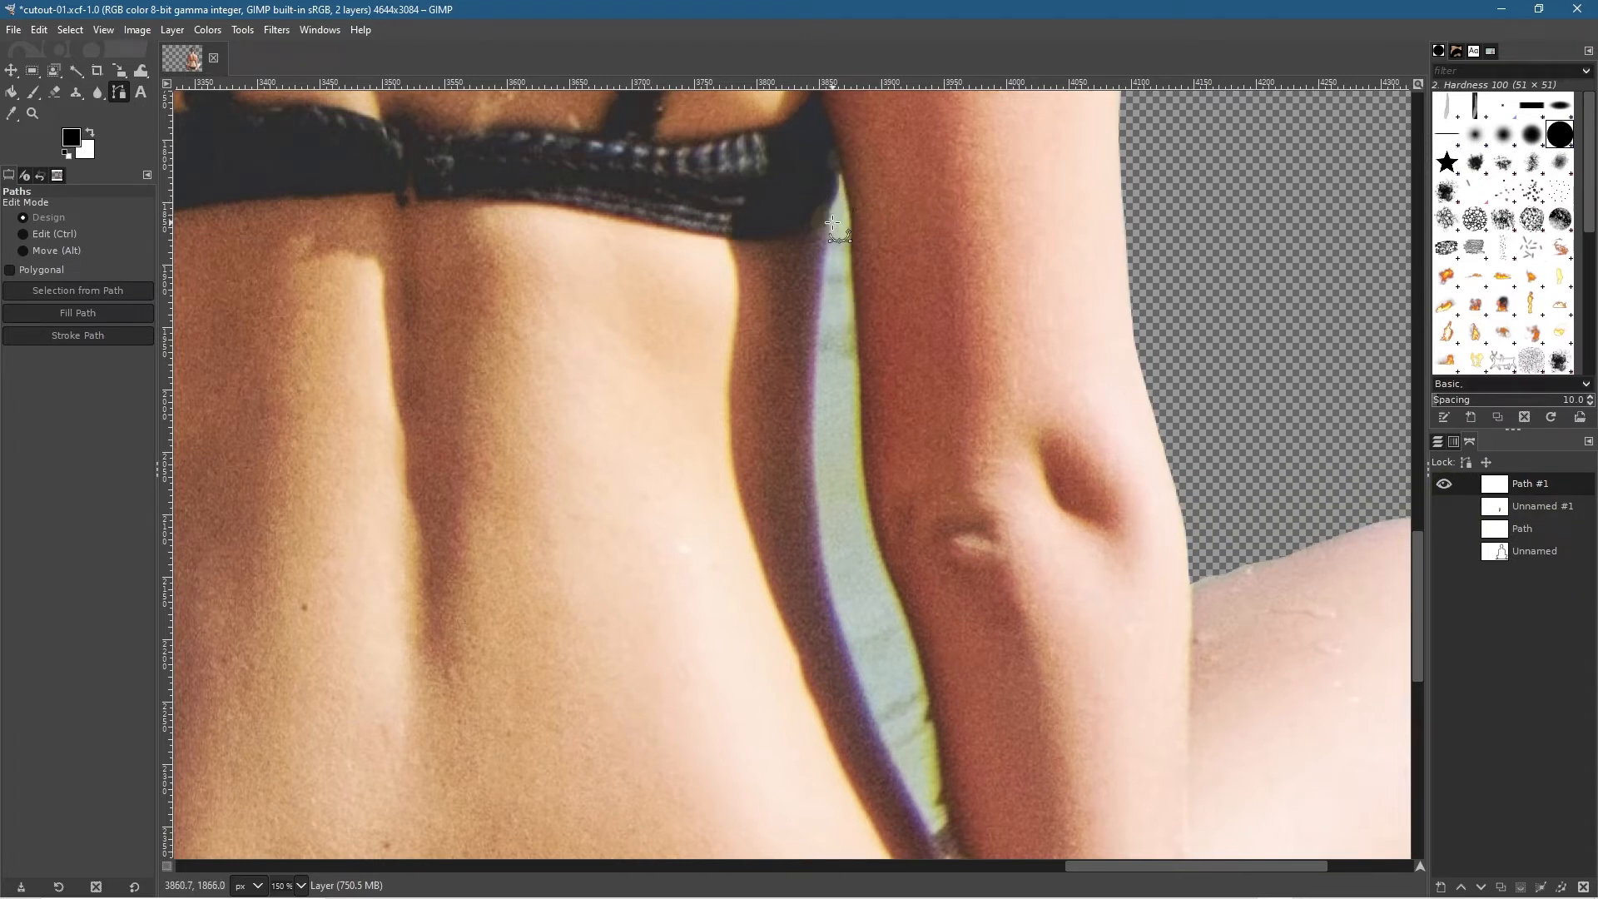
pyautogui.scroll(3, 839, 177)
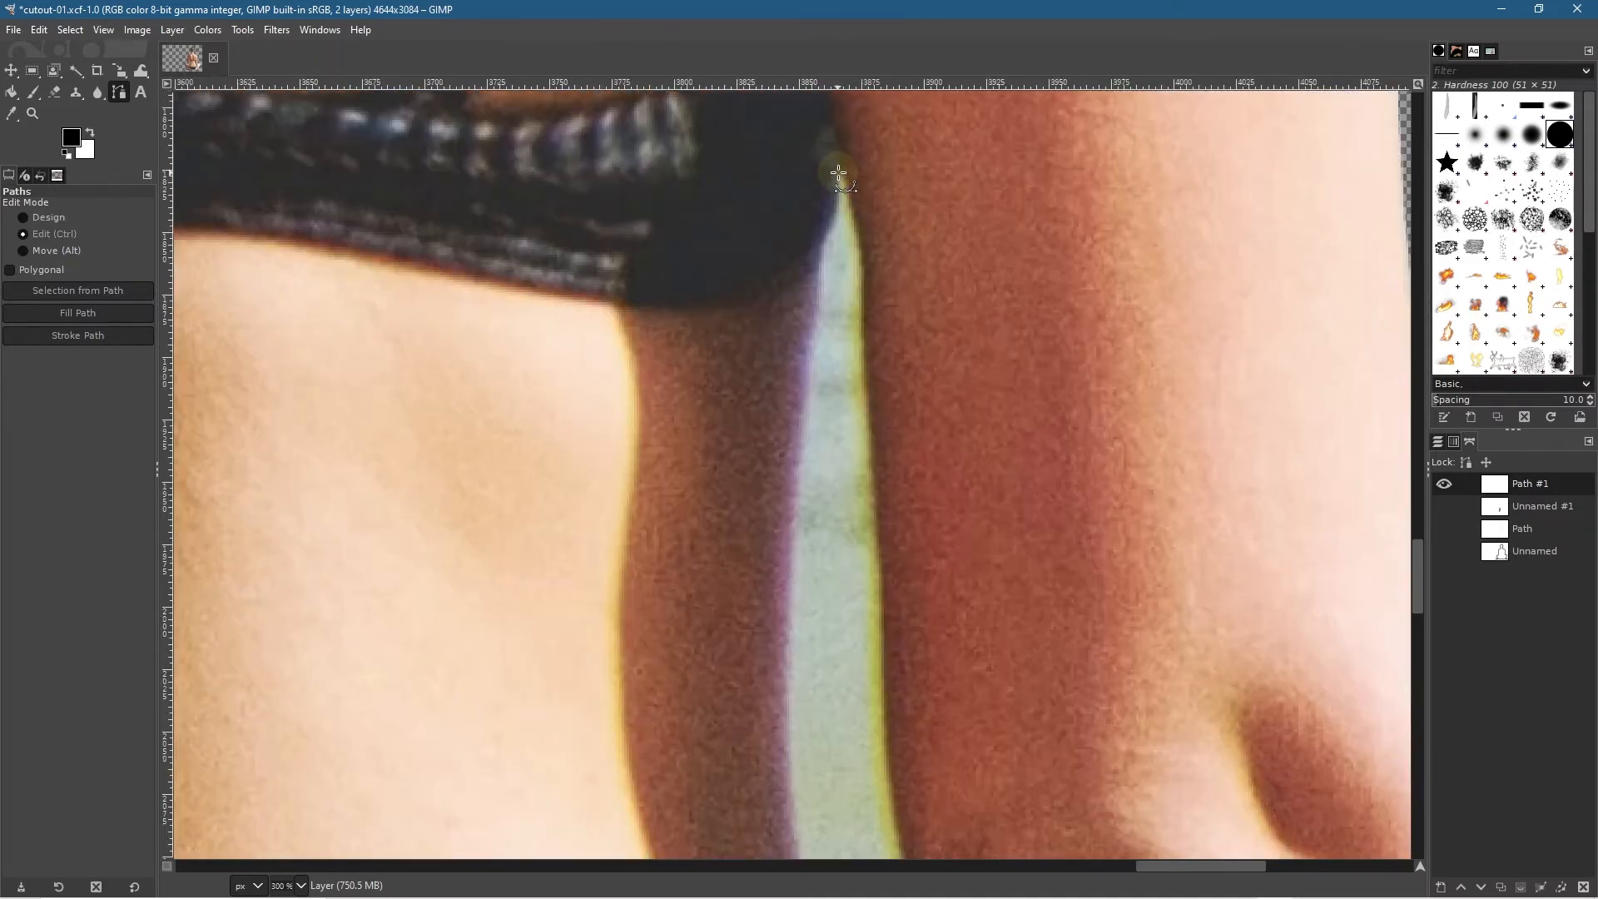
pyautogui.moveTo(900, 625); pyautogui.dragTo(857, 154)
pyautogui.moveTo(964, 647); pyautogui.dragTo(932, 67)
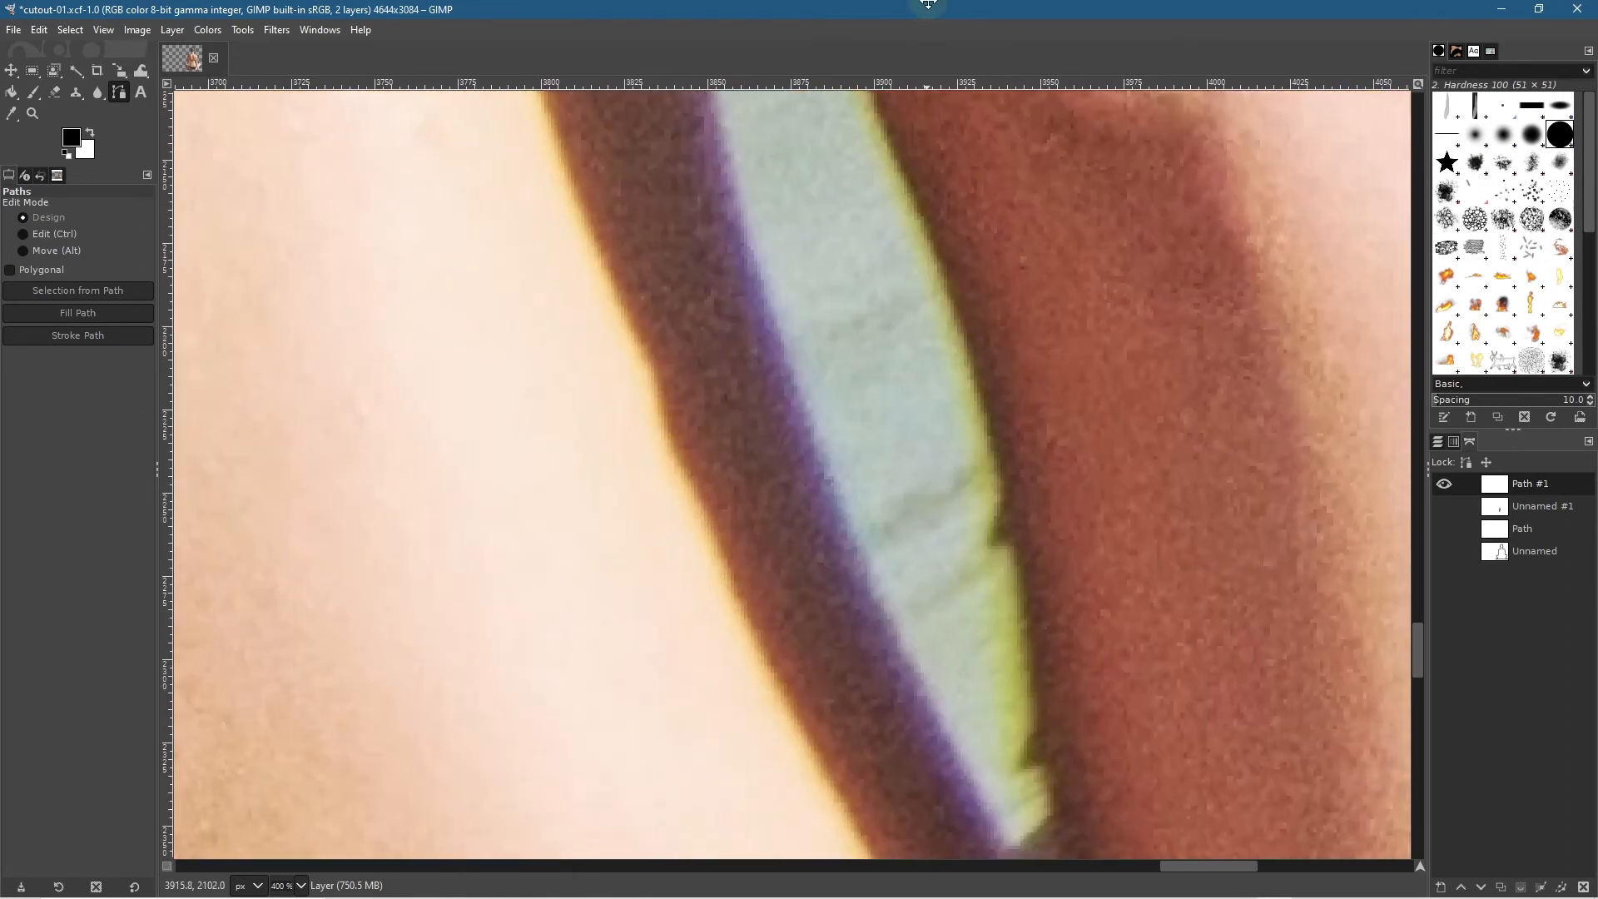
pyautogui.moveTo(1033, 716); pyautogui.dragTo(763, 86)
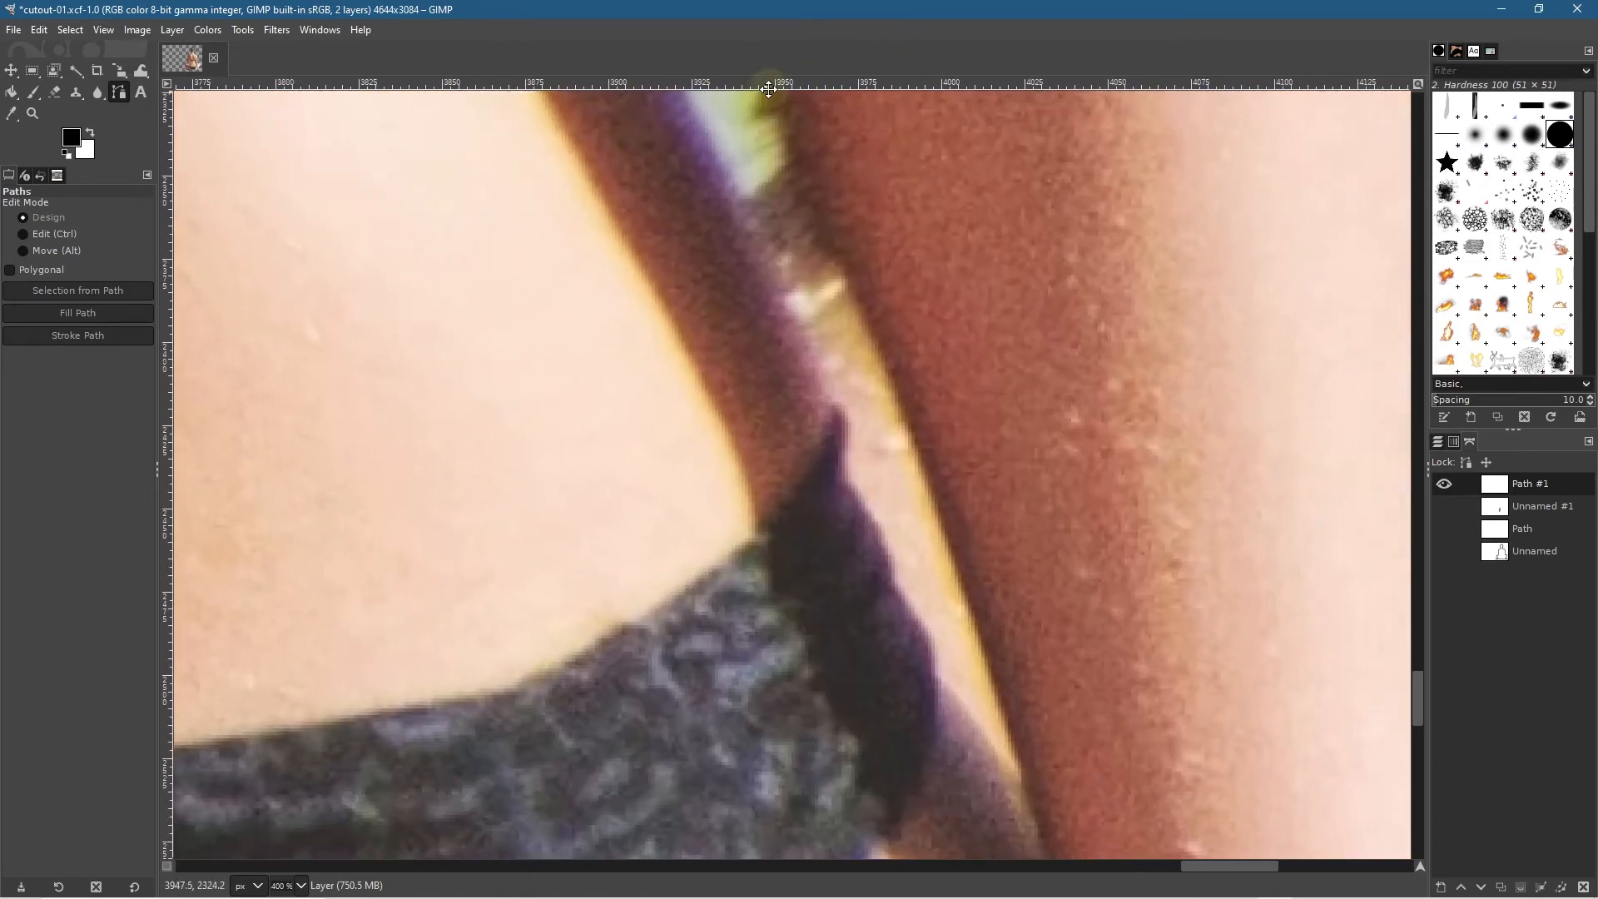
pyautogui.moveTo(926, 473); pyautogui.dragTo(871, 341)
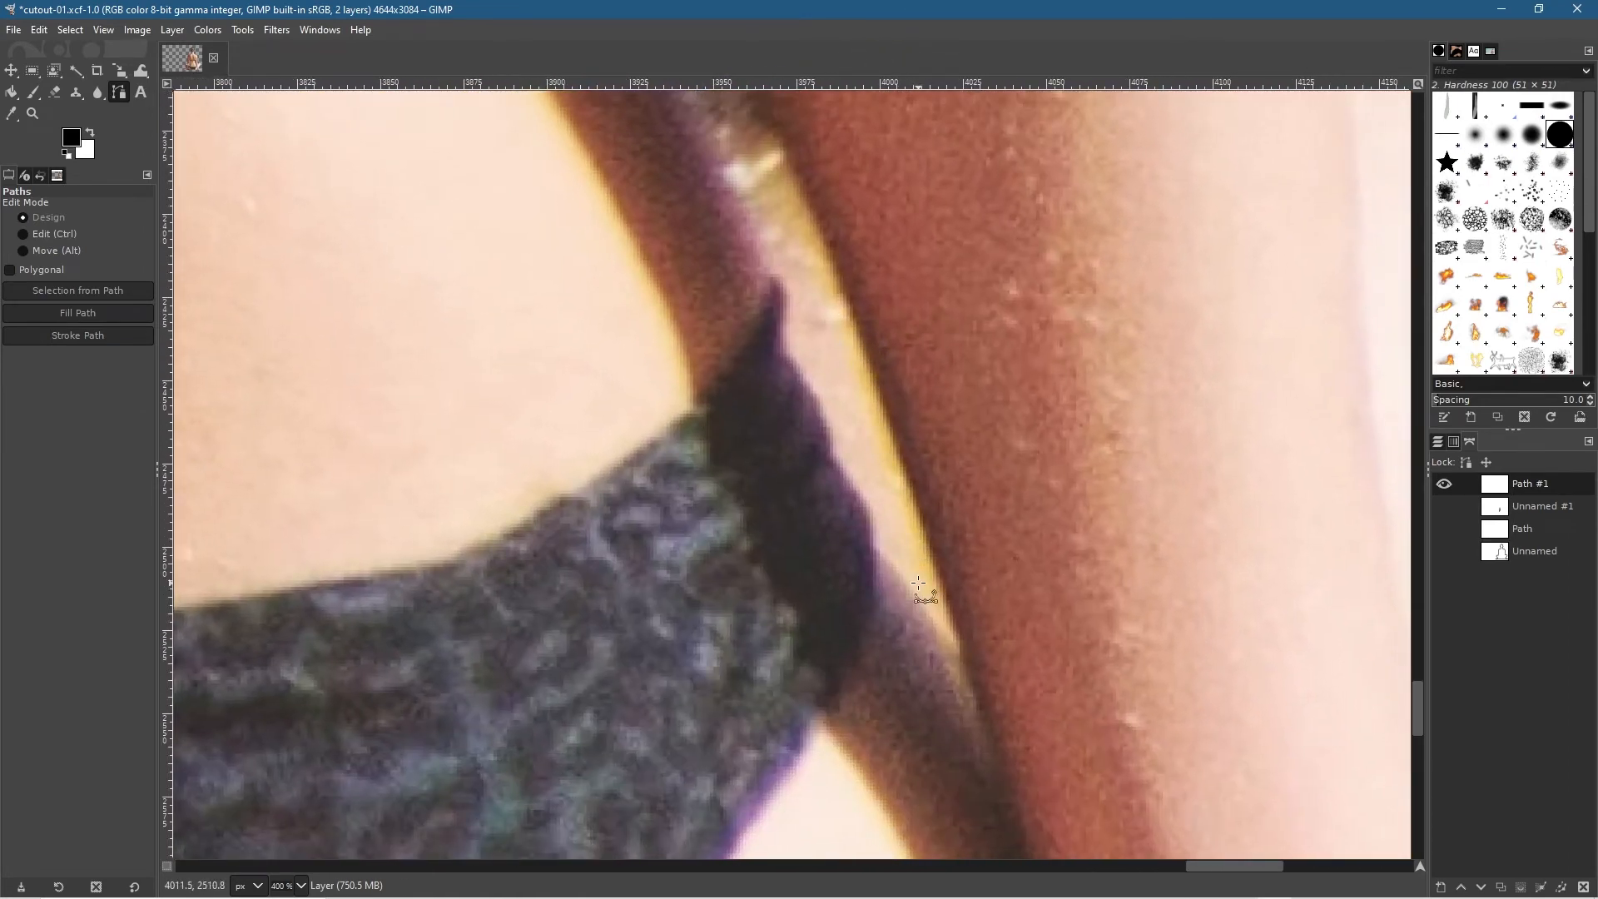
pyautogui.scroll(-8, 921, 575)
pyautogui.scroll(5, 930, 533)
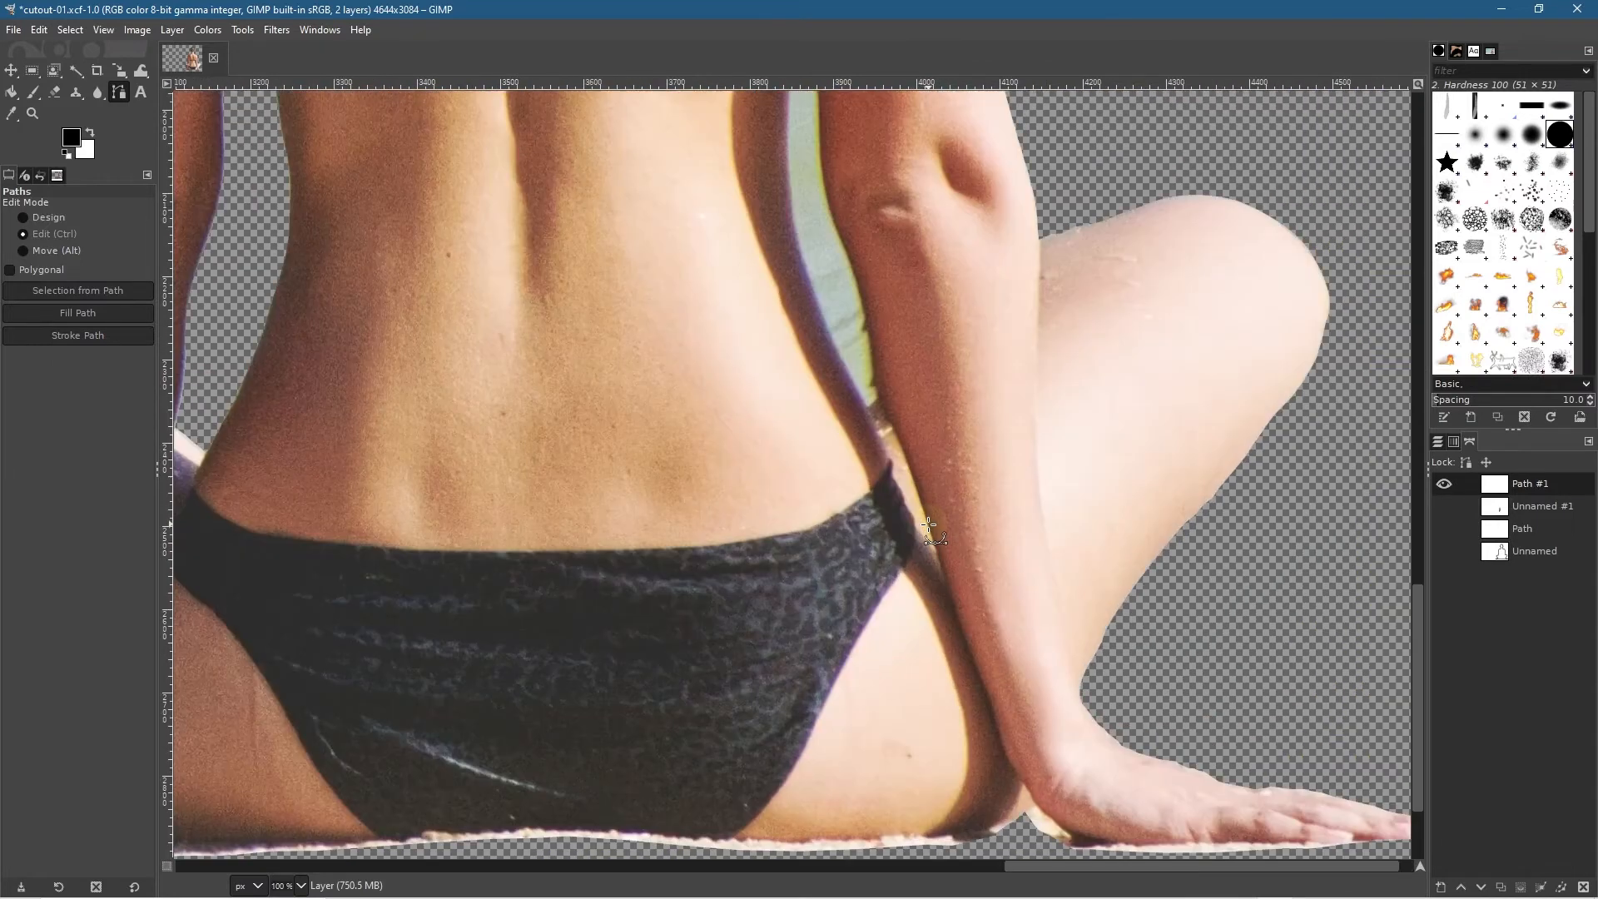
pyautogui.scroll(3, 928, 526)
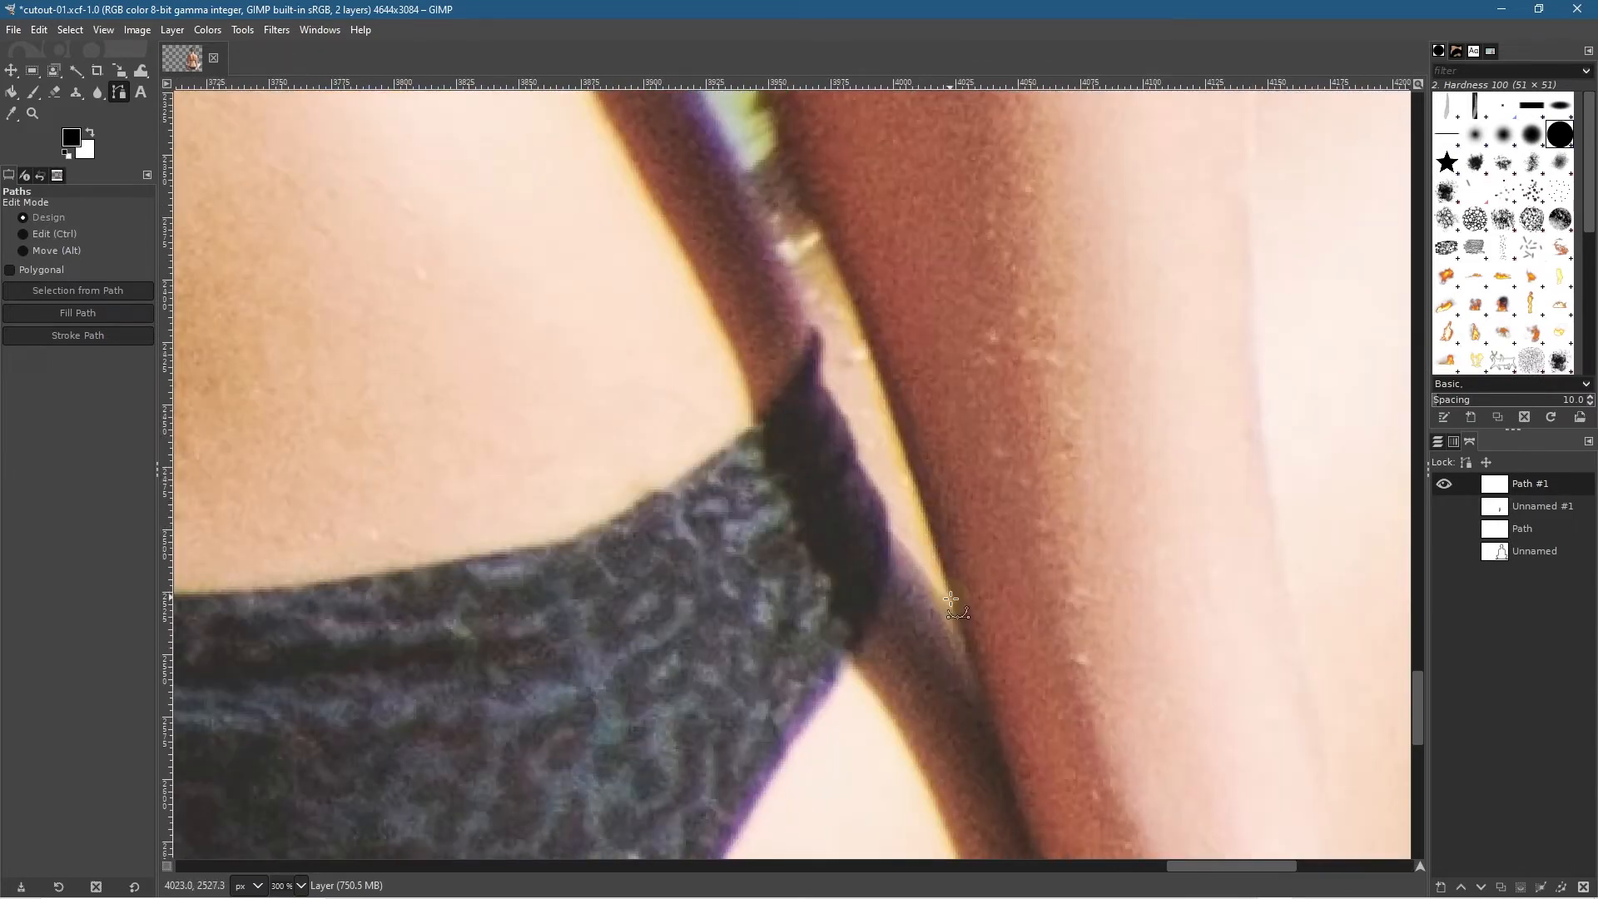
# Step: Start a path at the lower tip of the right arm gap and place anchors up the bikini bottom's side edge
pyautogui.click(956, 575)
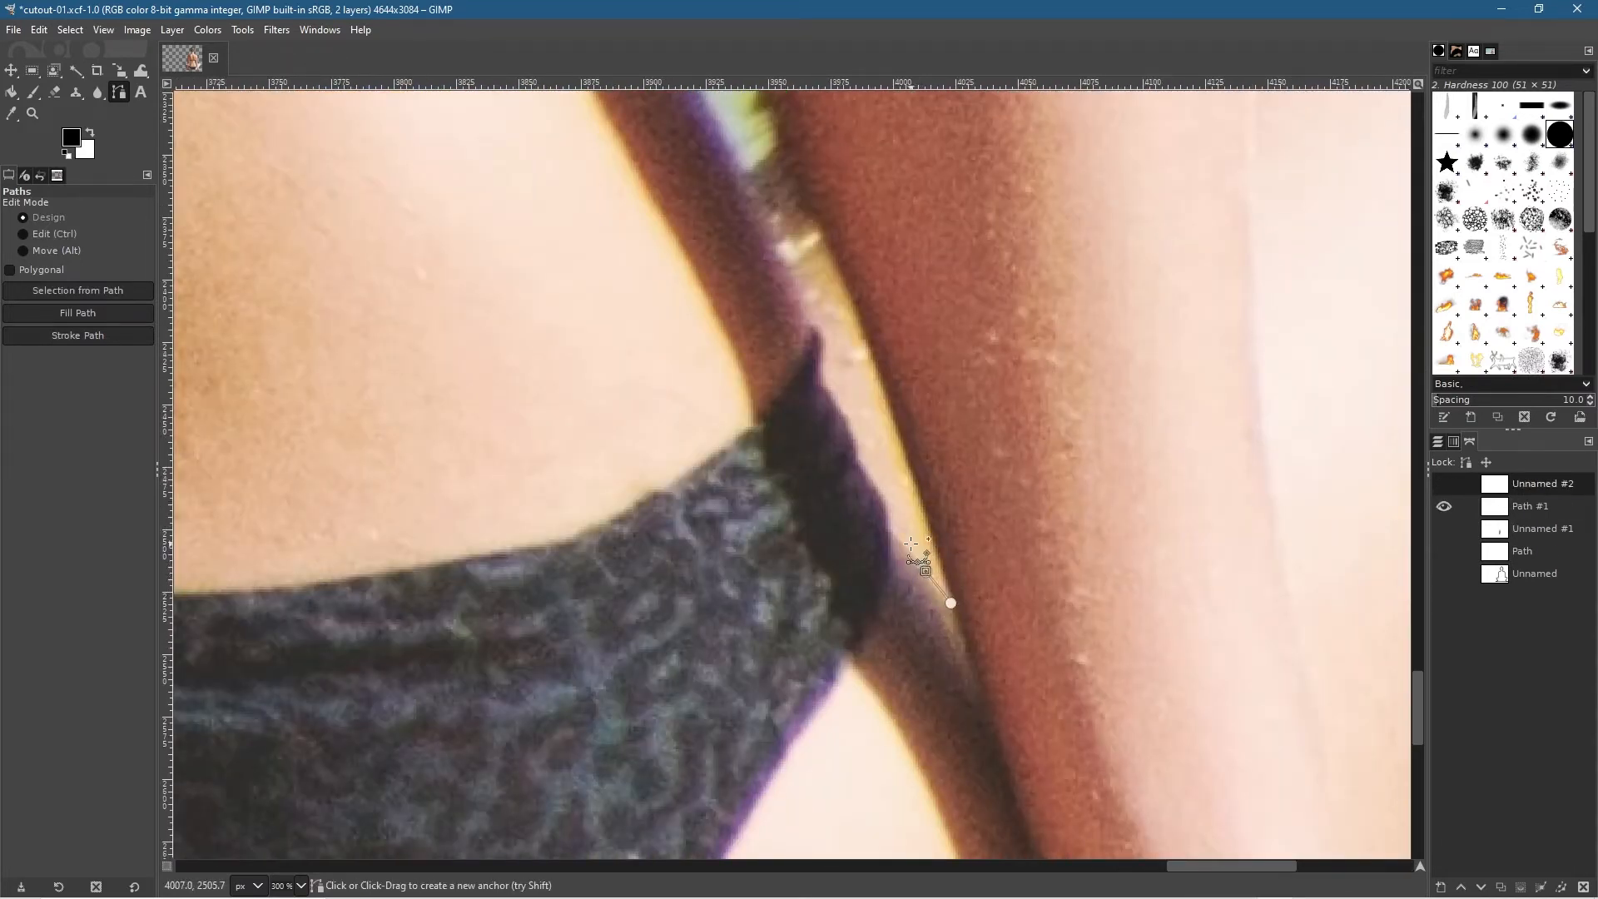
pyautogui.click(891, 527)
pyautogui.click(888, 502)
pyautogui.click(856, 444)
pyautogui.click(850, 425)
pyautogui.click(840, 402)
pyautogui.click(825, 390)
pyautogui.click(820, 373)
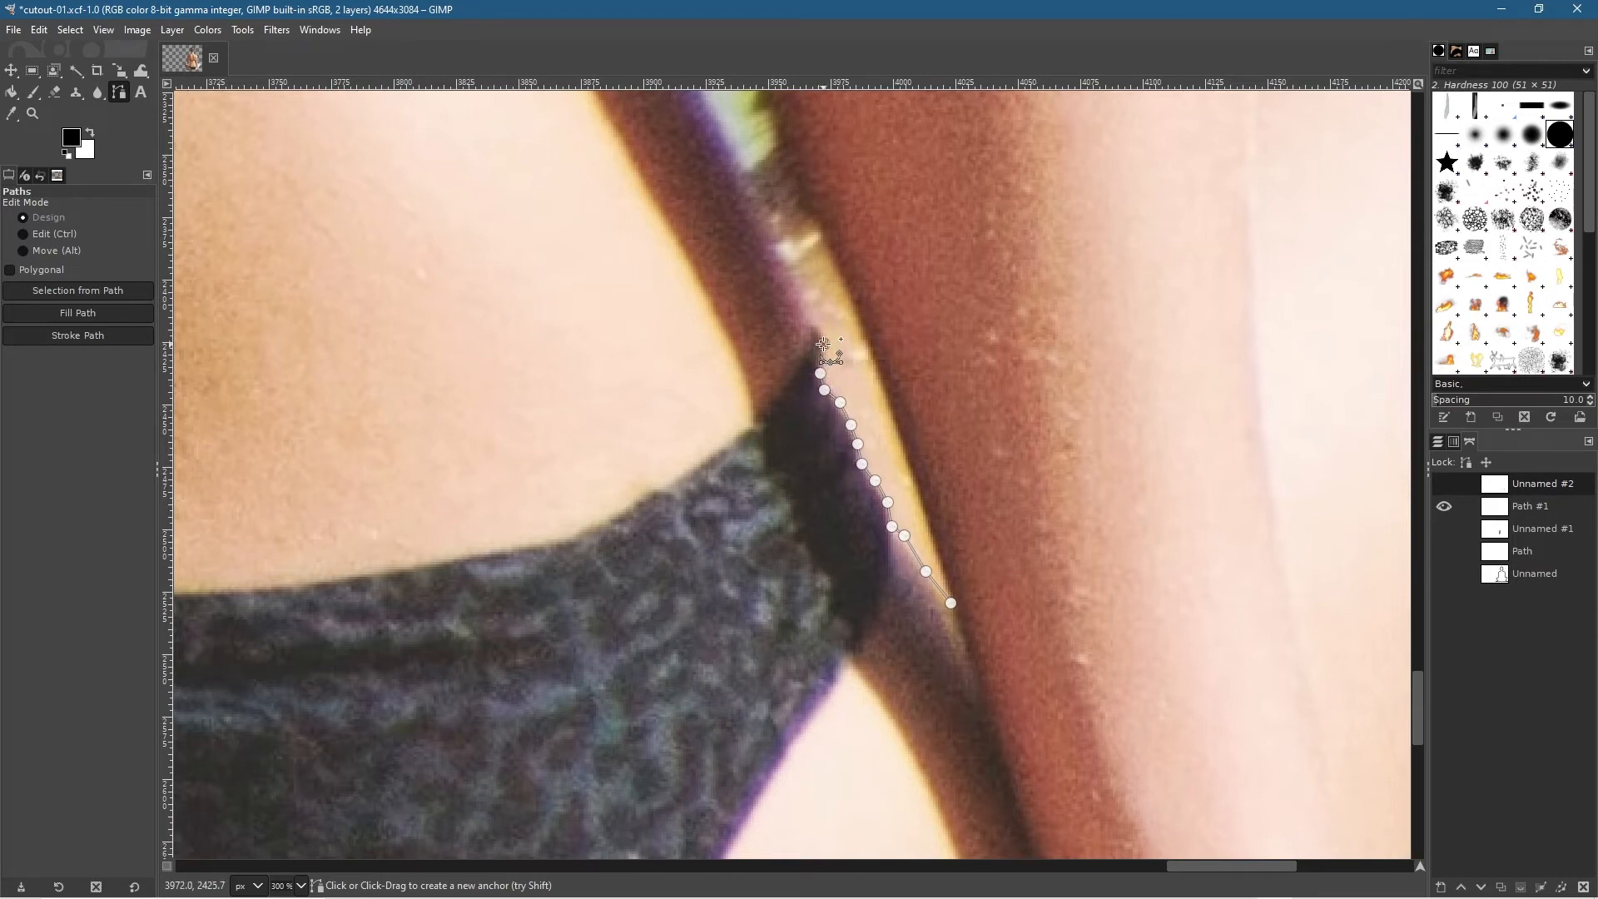
# Step: Continue the right gap path from the bikini bottom's upper corner up the lower waist edge
pyautogui.click(820, 324)
pyautogui.click(798, 294)
pyautogui.click(779, 261)
pyautogui.click(770, 237)
pyautogui.click(749, 200)
pyautogui.click(734, 162)
pyautogui.click(707, 121)
# Step: Continue the right gap path with anchors up the lower waist edge toward the narrowing of the waist
pyautogui.scroll(10, 843, 673)
pyautogui.hscroll(-2, 844, 673)
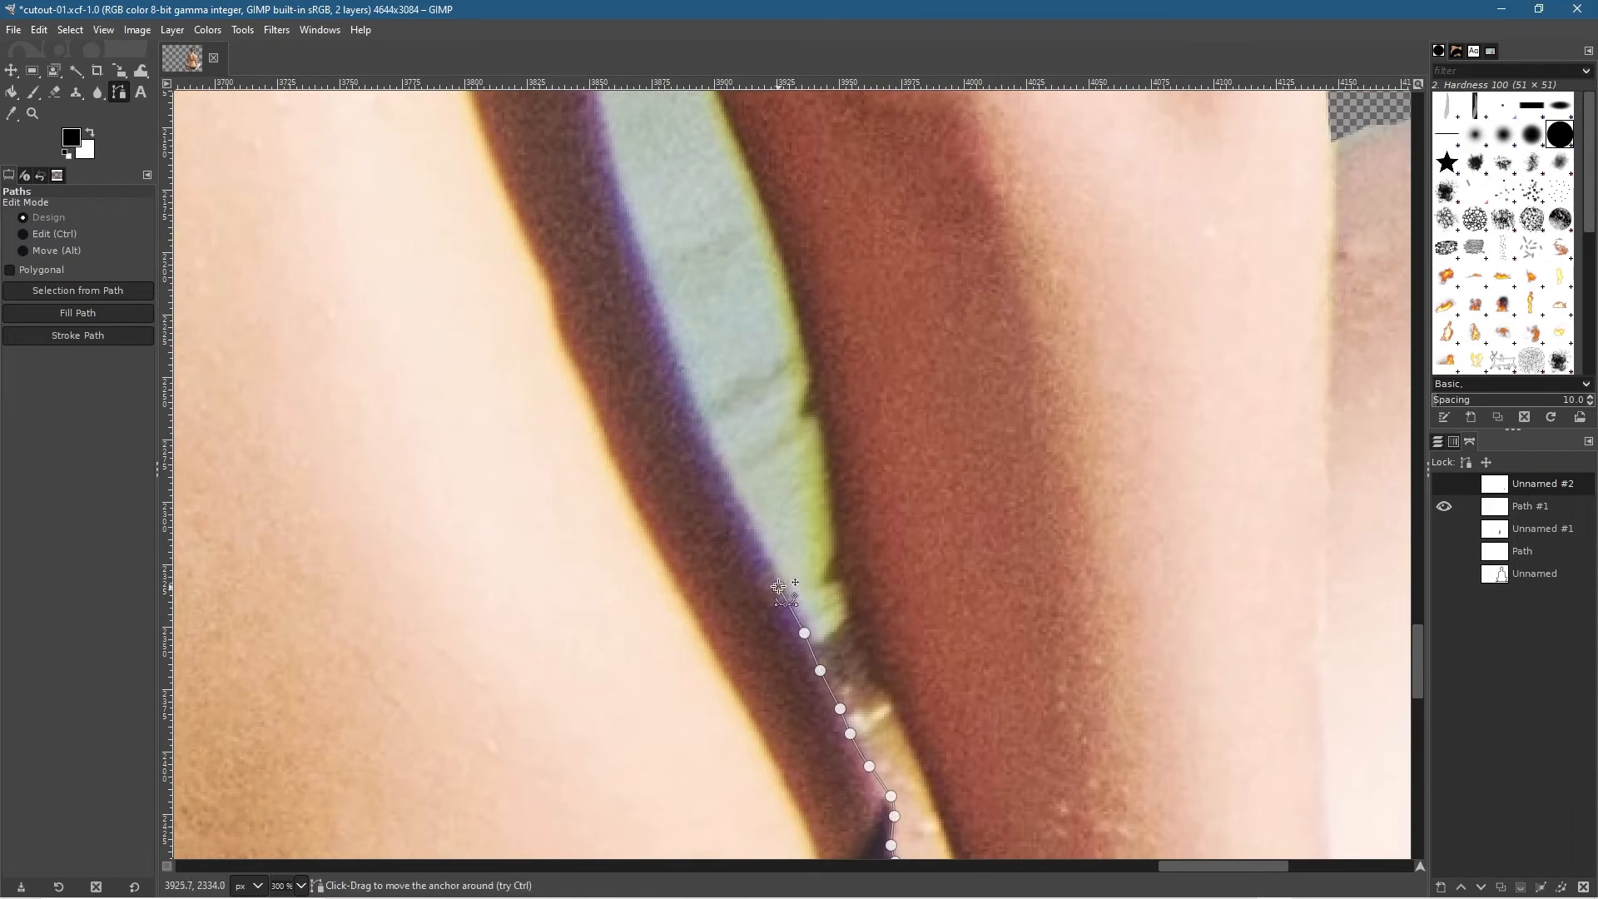
pyautogui.click(761, 539)
pyautogui.click(735, 488)
pyautogui.click(714, 442)
pyautogui.click(693, 398)
pyautogui.click(683, 353)
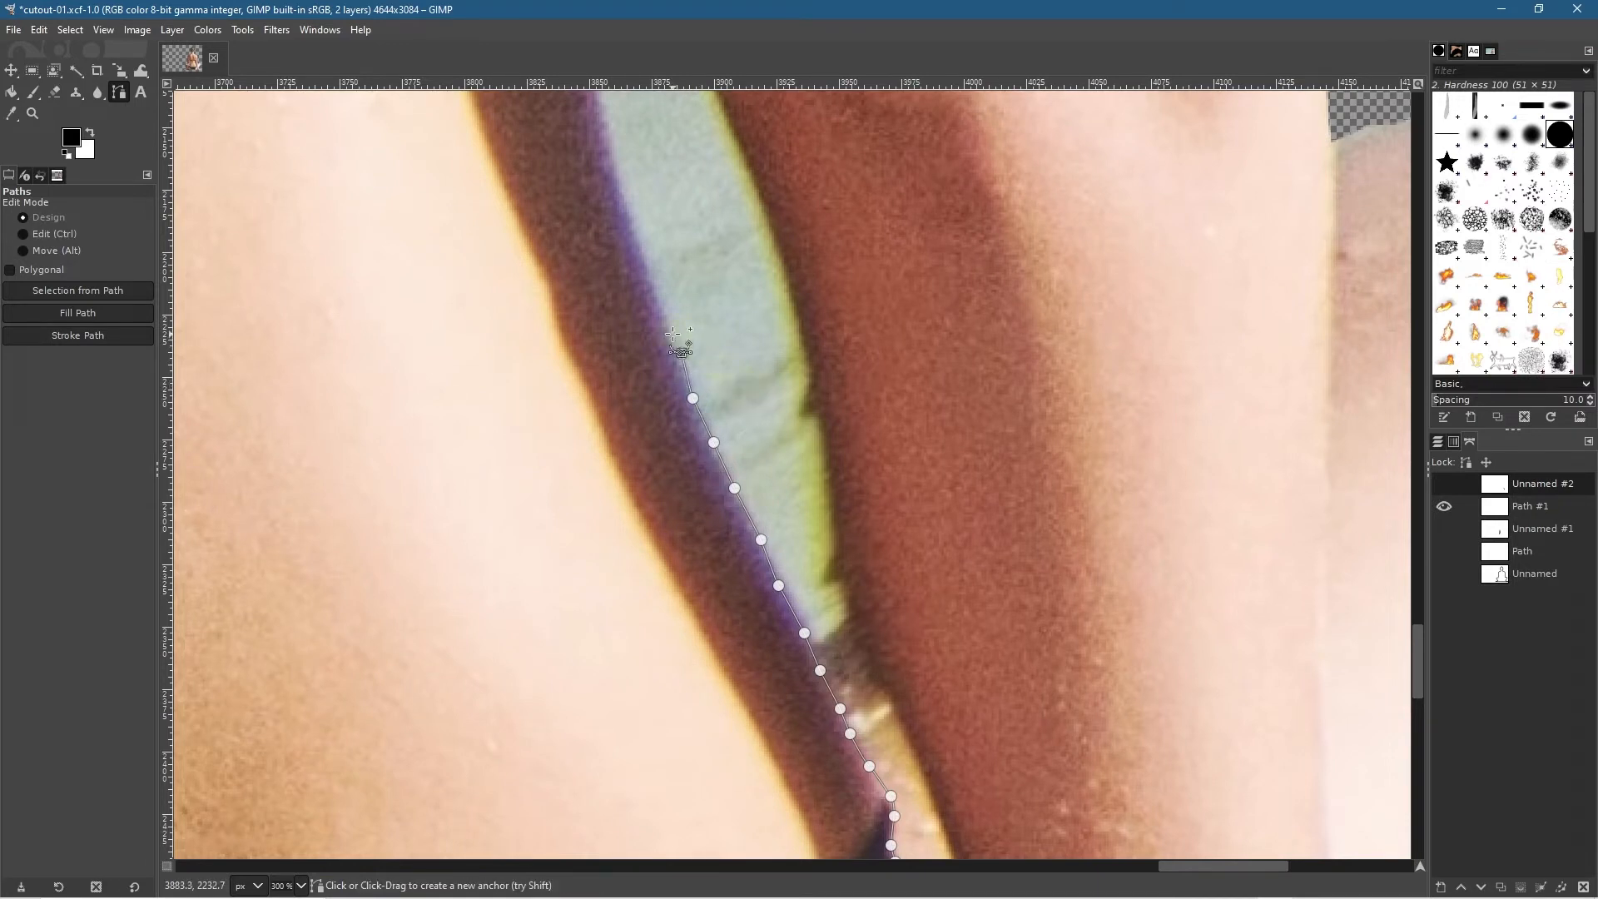
pyautogui.click(654, 291)
pyautogui.click(631, 218)
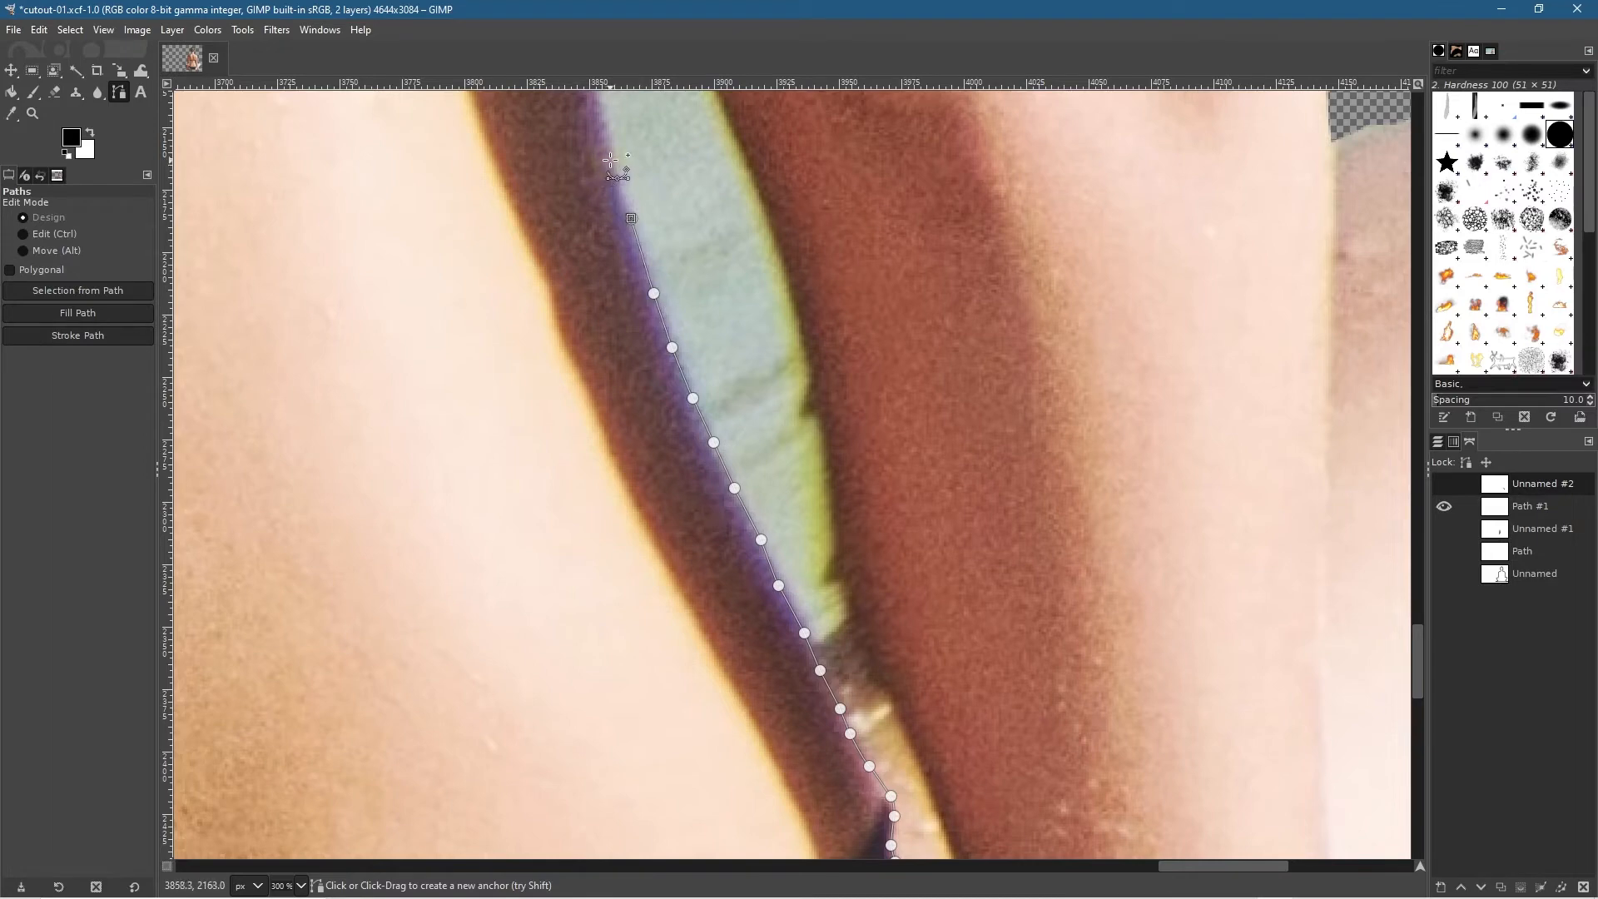
# Step: Extend the right gap path along the concave waist edge beside the inner elbow
pyautogui.scroll(8, 616, 249)
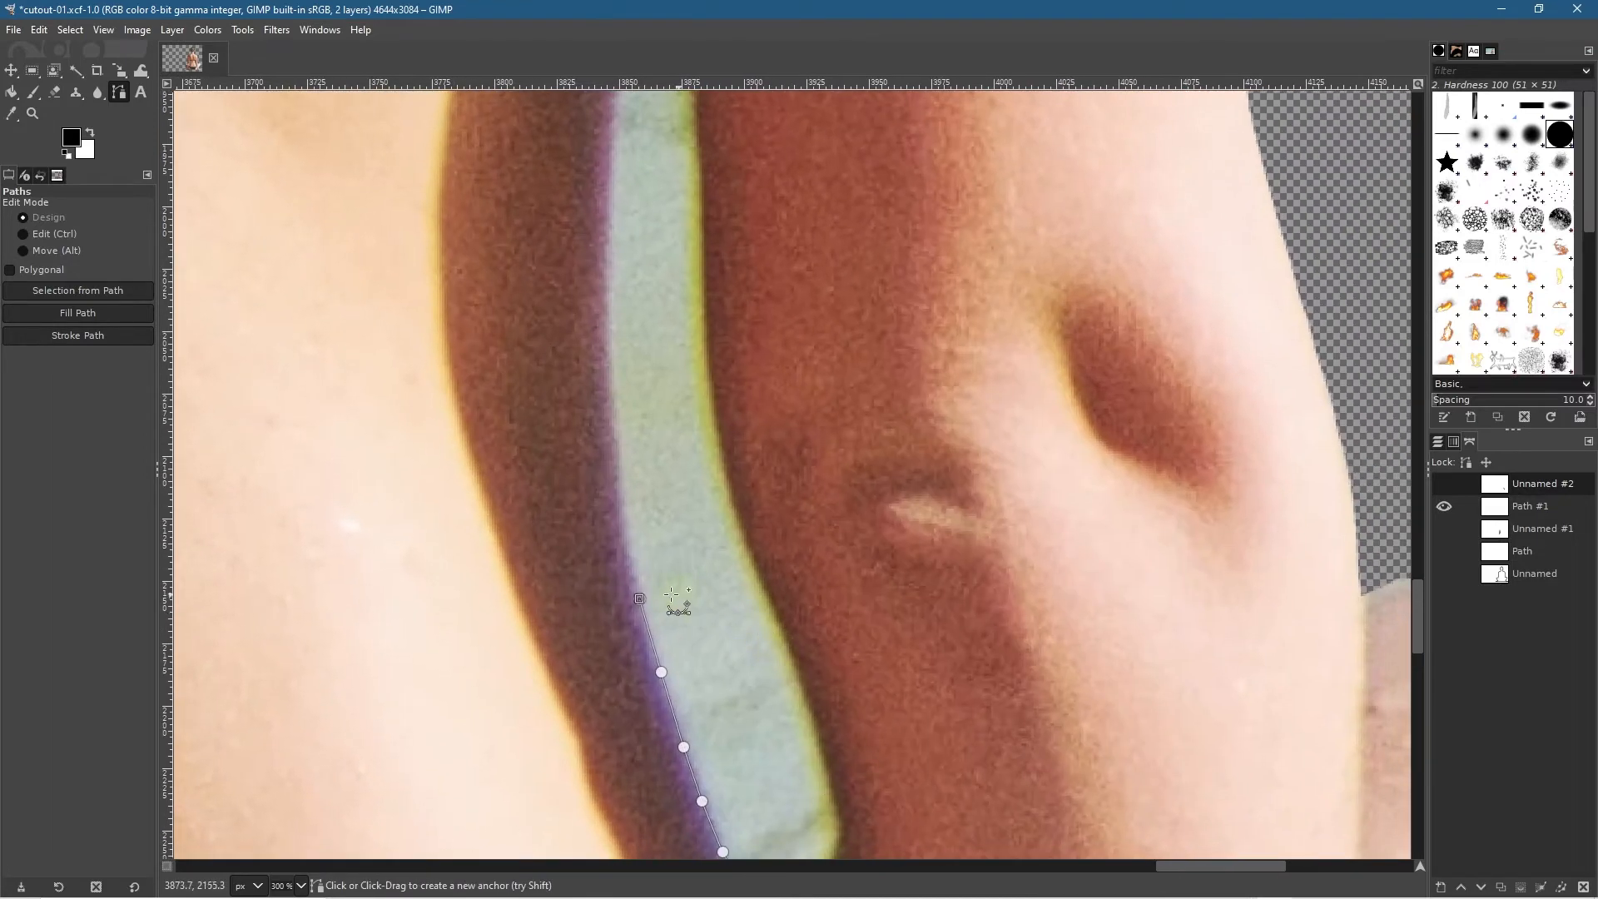
pyautogui.click(630, 555)
pyautogui.click(617, 498)
pyautogui.click(620, 458)
pyautogui.click(614, 413)
pyautogui.click(613, 343)
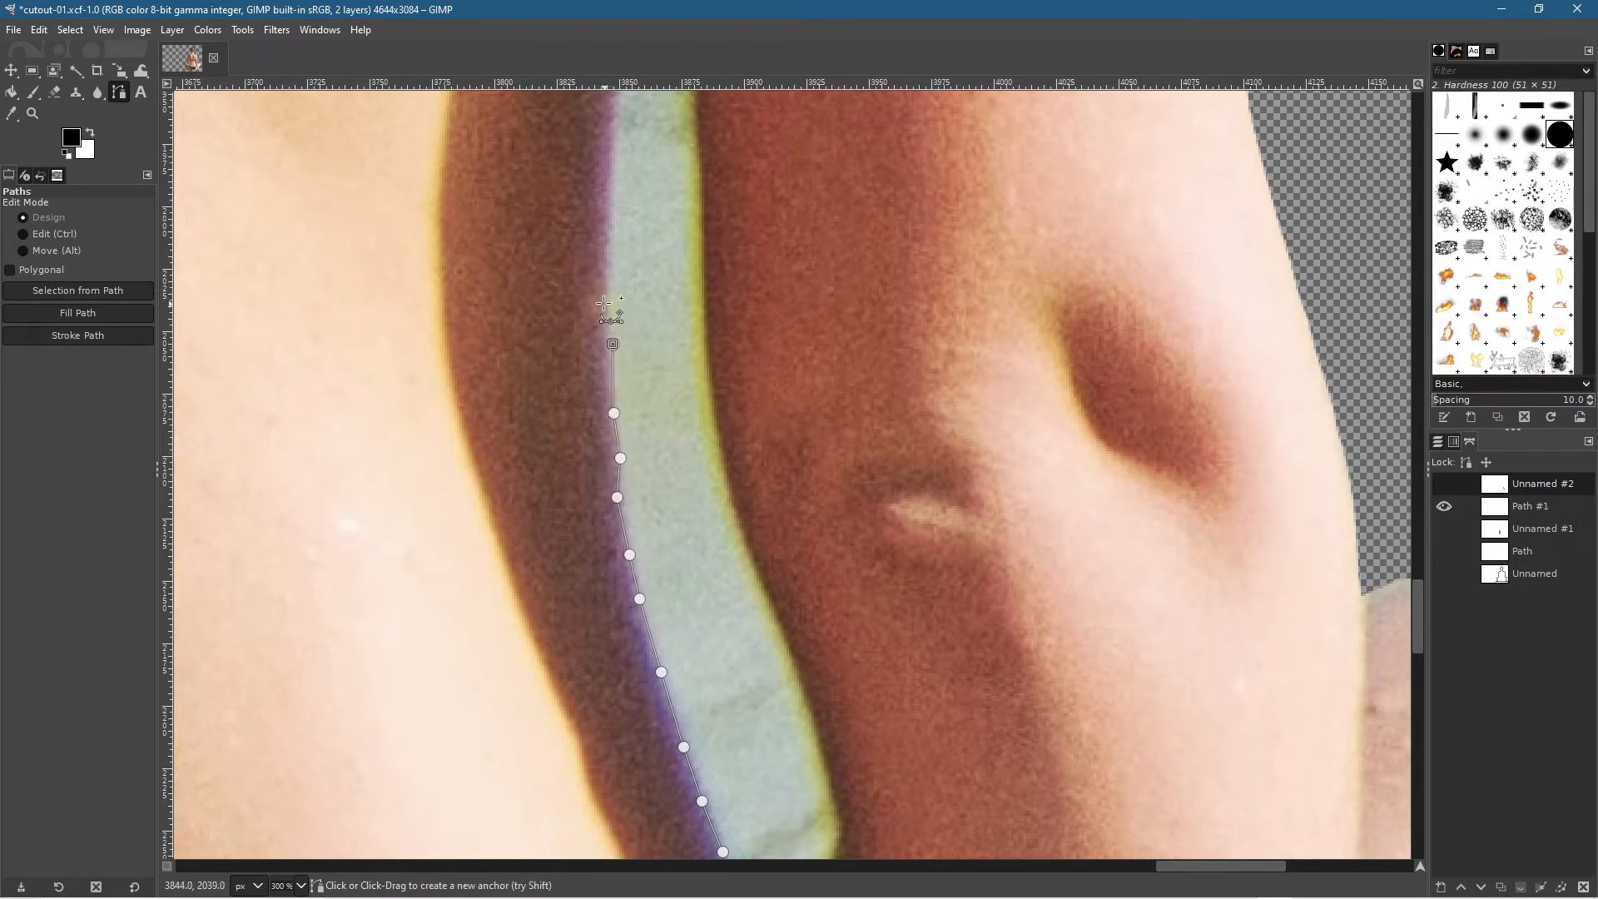
pyautogui.click(608, 285)
pyautogui.click(607, 215)
# Step: Place anchors up the torso edge from the upper waist to the lower corner of the bikini band
pyautogui.scroll(5, 613, 577)
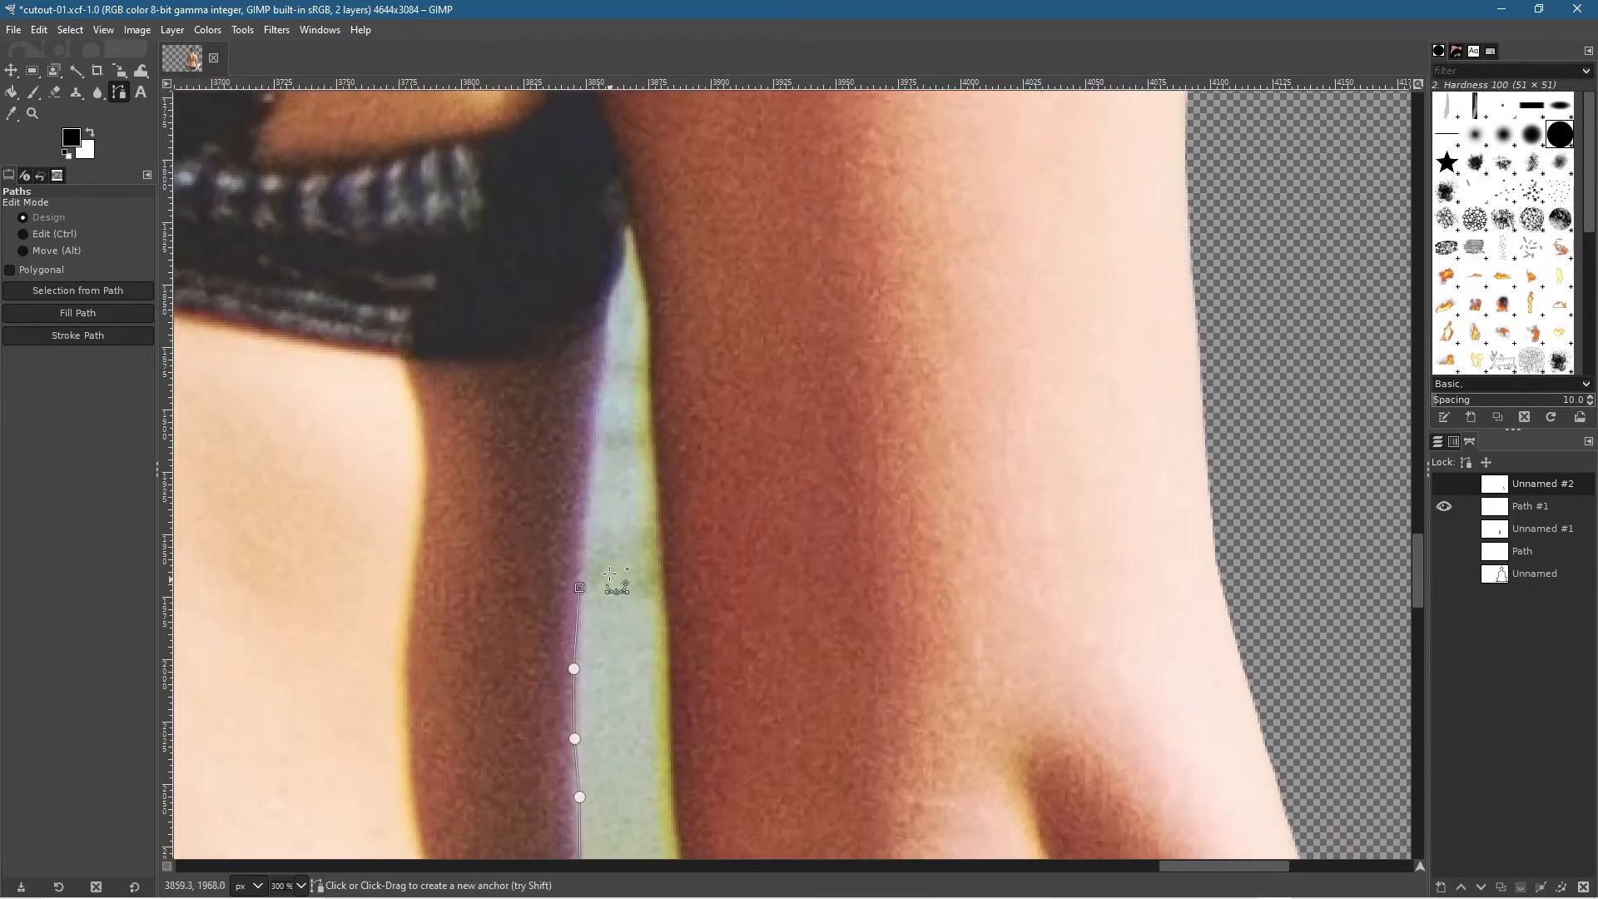
pyautogui.click(586, 533)
pyautogui.click(592, 460)
pyautogui.click(598, 406)
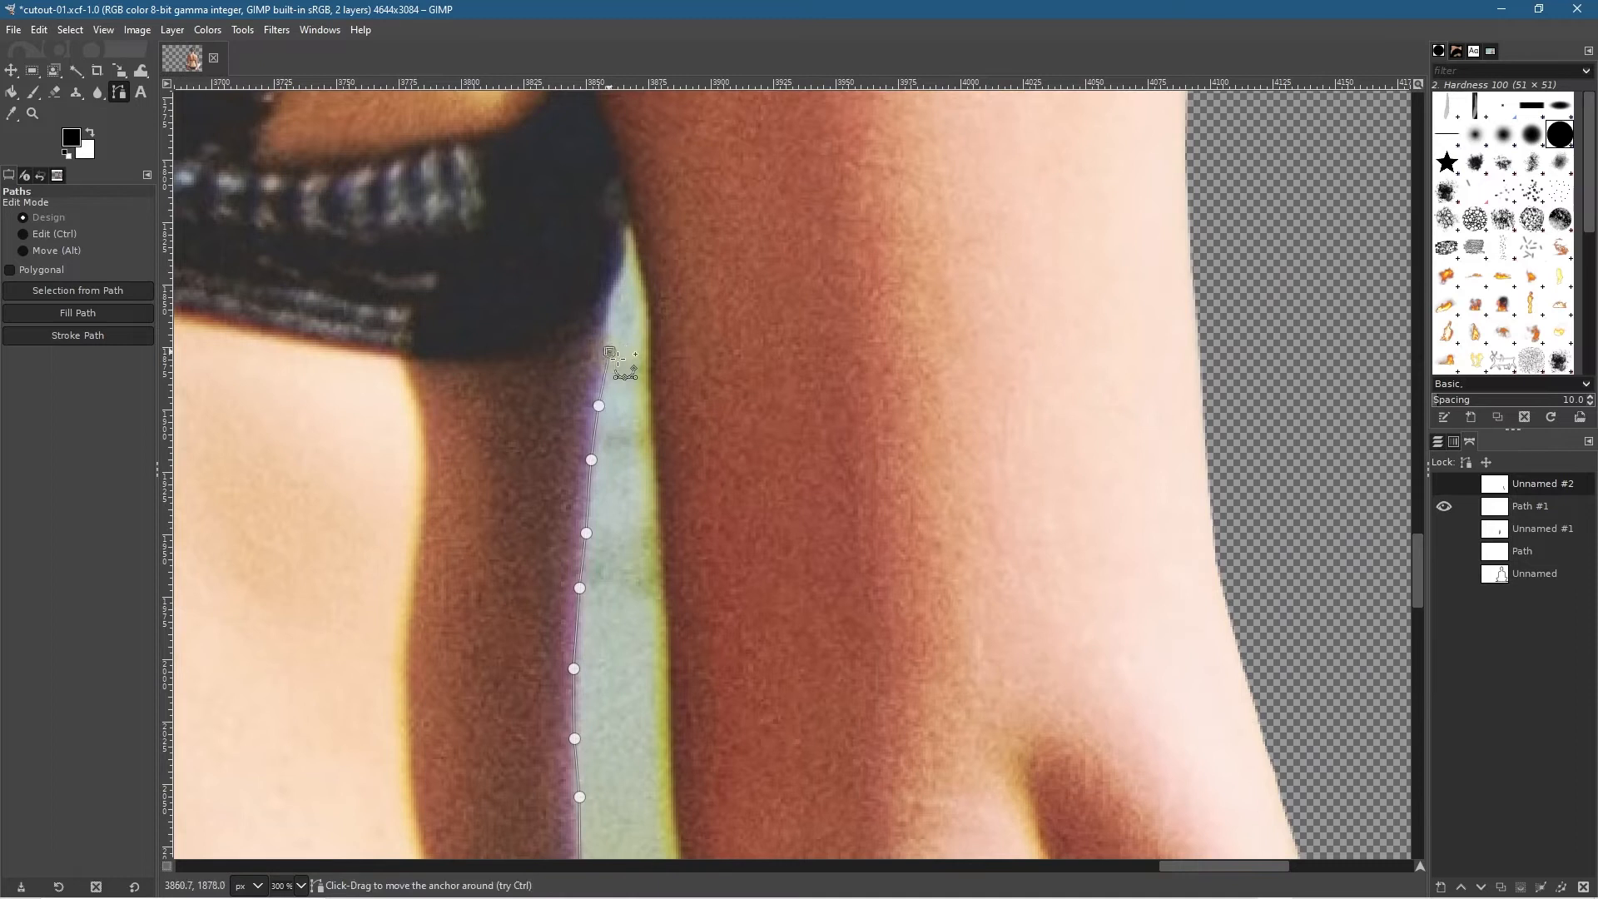
pyautogui.click(610, 350)
pyautogui.click(607, 328)
pyautogui.click(605, 308)
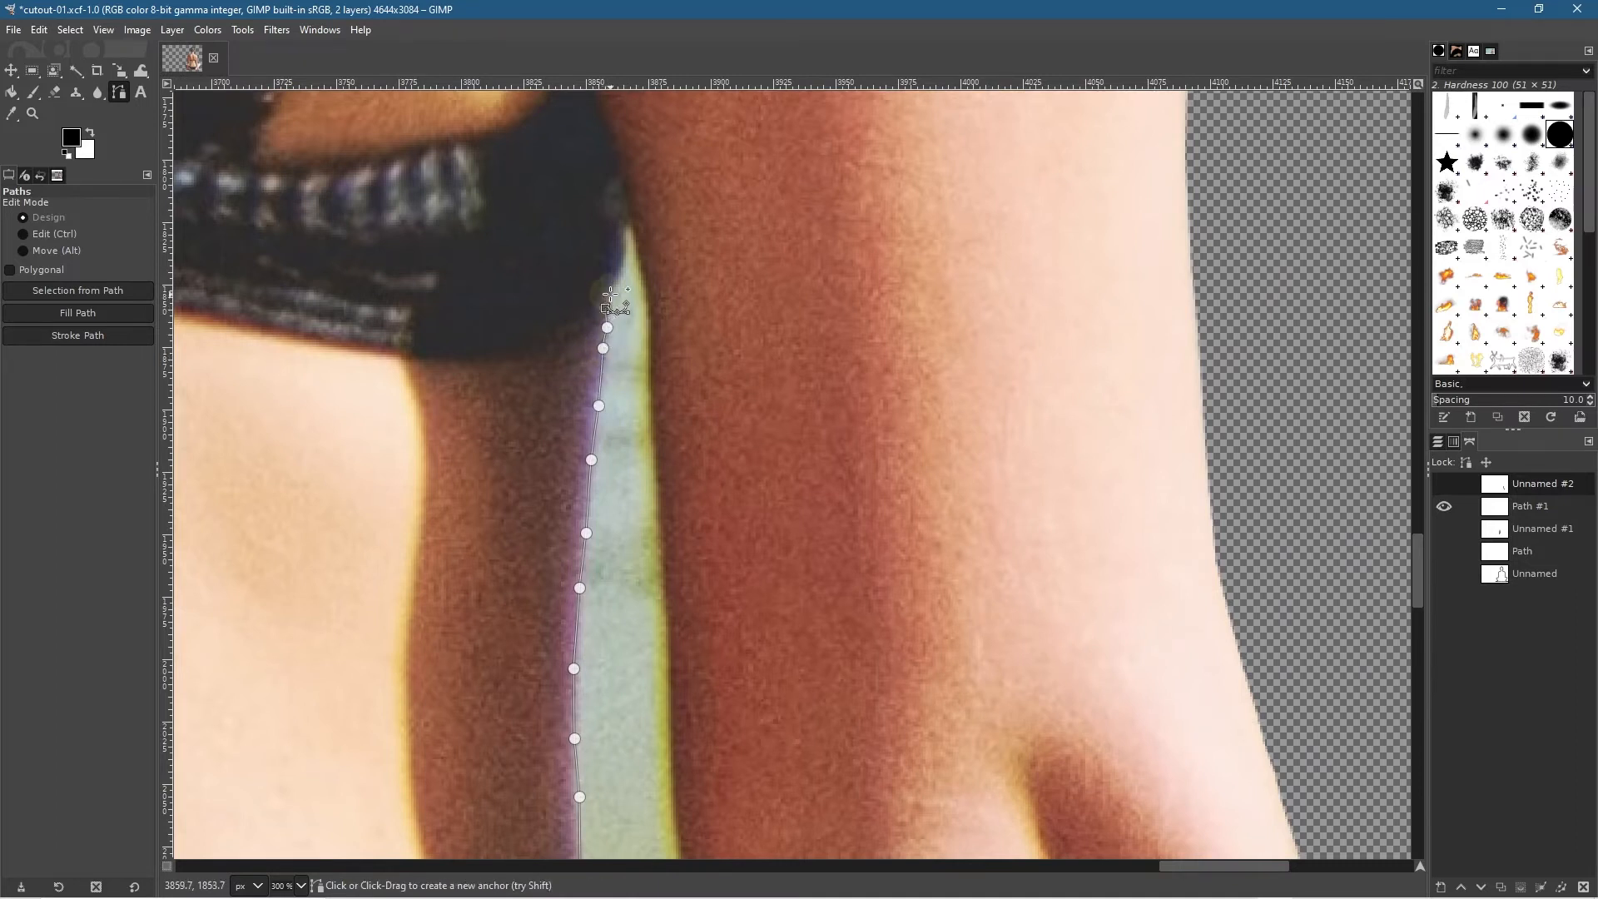
# Step: Trace the bikini band's outer edge with closely spaced anchors to the upper tip of the right arm gap
pyautogui.click(619, 282)
pyautogui.click(625, 269)
pyautogui.click(627, 257)
pyautogui.click(627, 241)
pyautogui.click(627, 231)
pyautogui.click(634, 225)
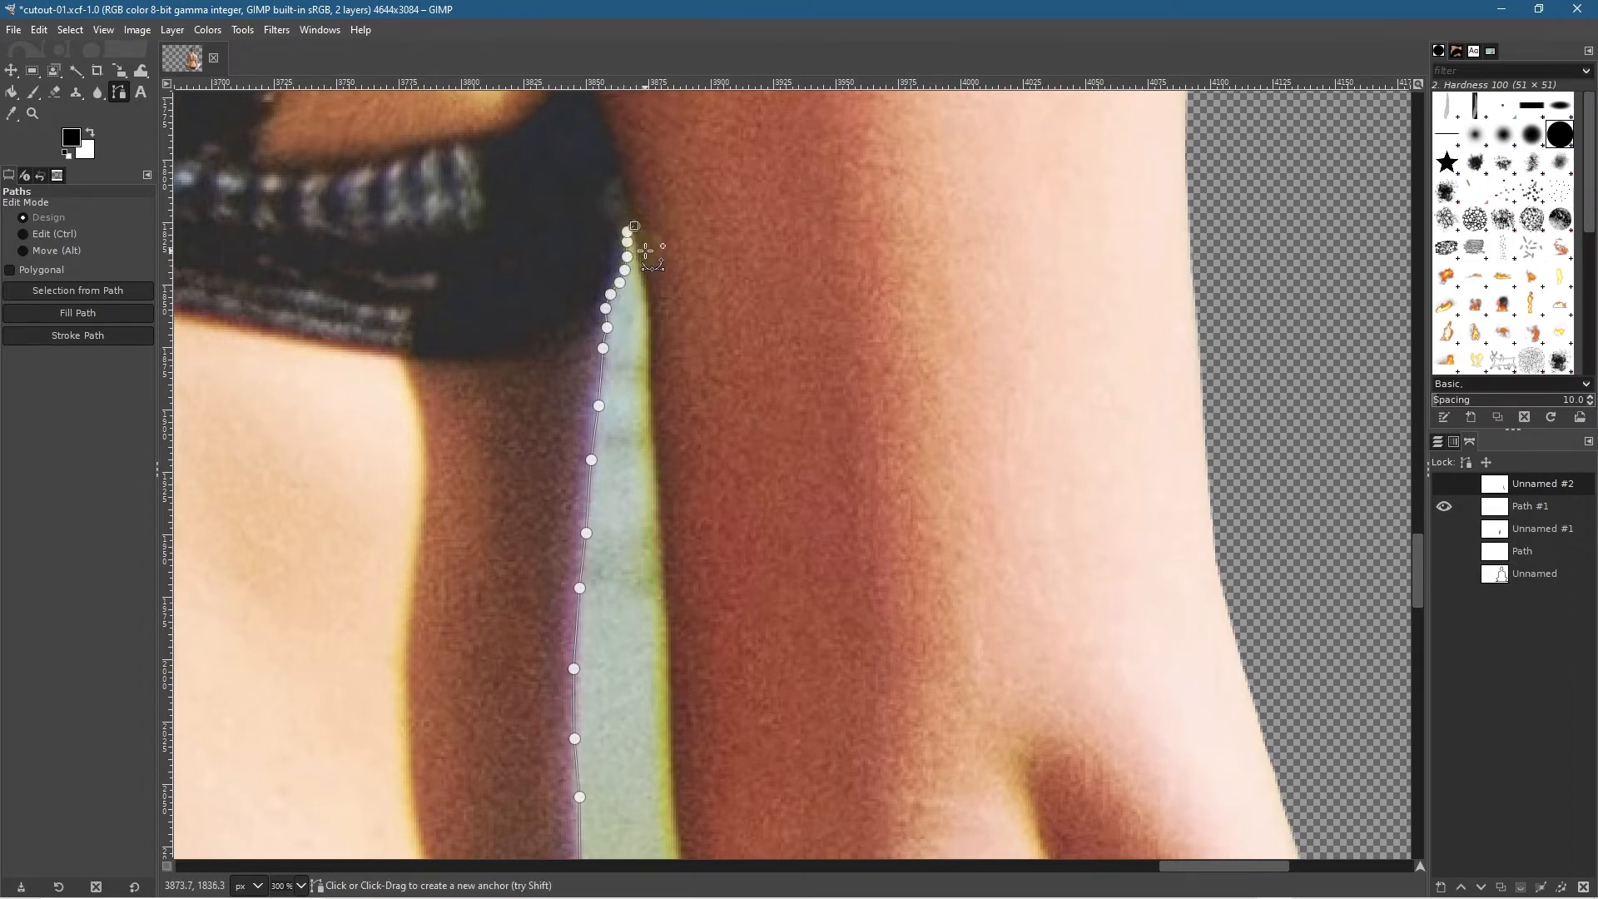
# Step: Turn the path at the gap's upper tip and trace down the upper arm's inner edge, nudging the last anchor onto the edge
pyautogui.click(640, 251)
pyautogui.click(641, 270)
pyautogui.click(649, 295)
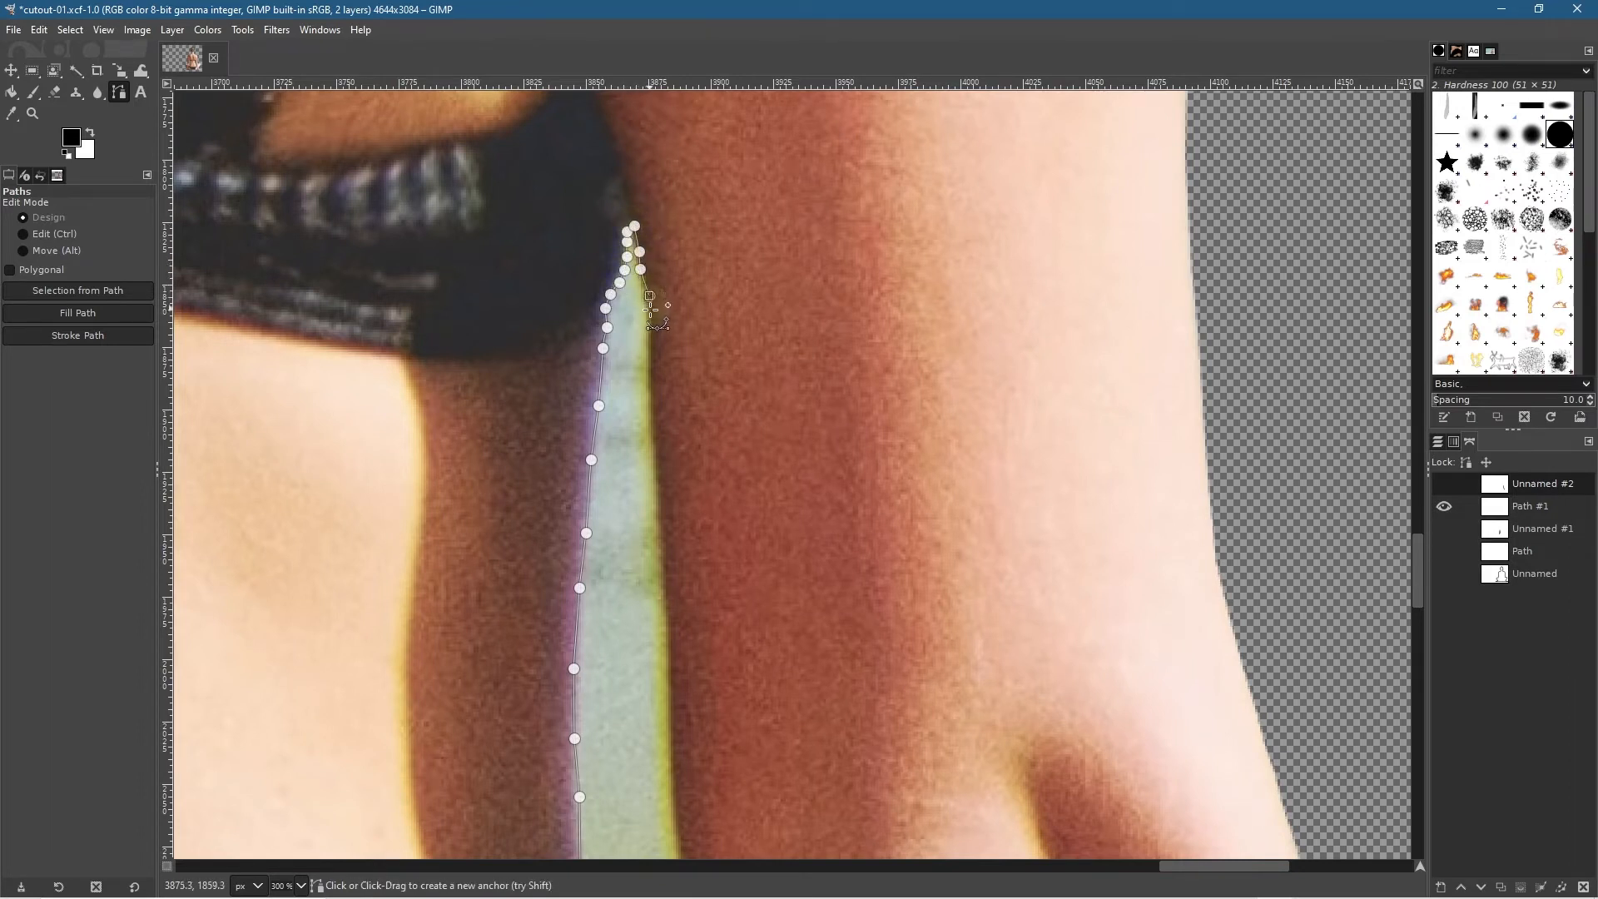
pyautogui.click(647, 304)
pyautogui.click(649, 328)
pyautogui.click(651, 353)
pyautogui.click(650, 380)
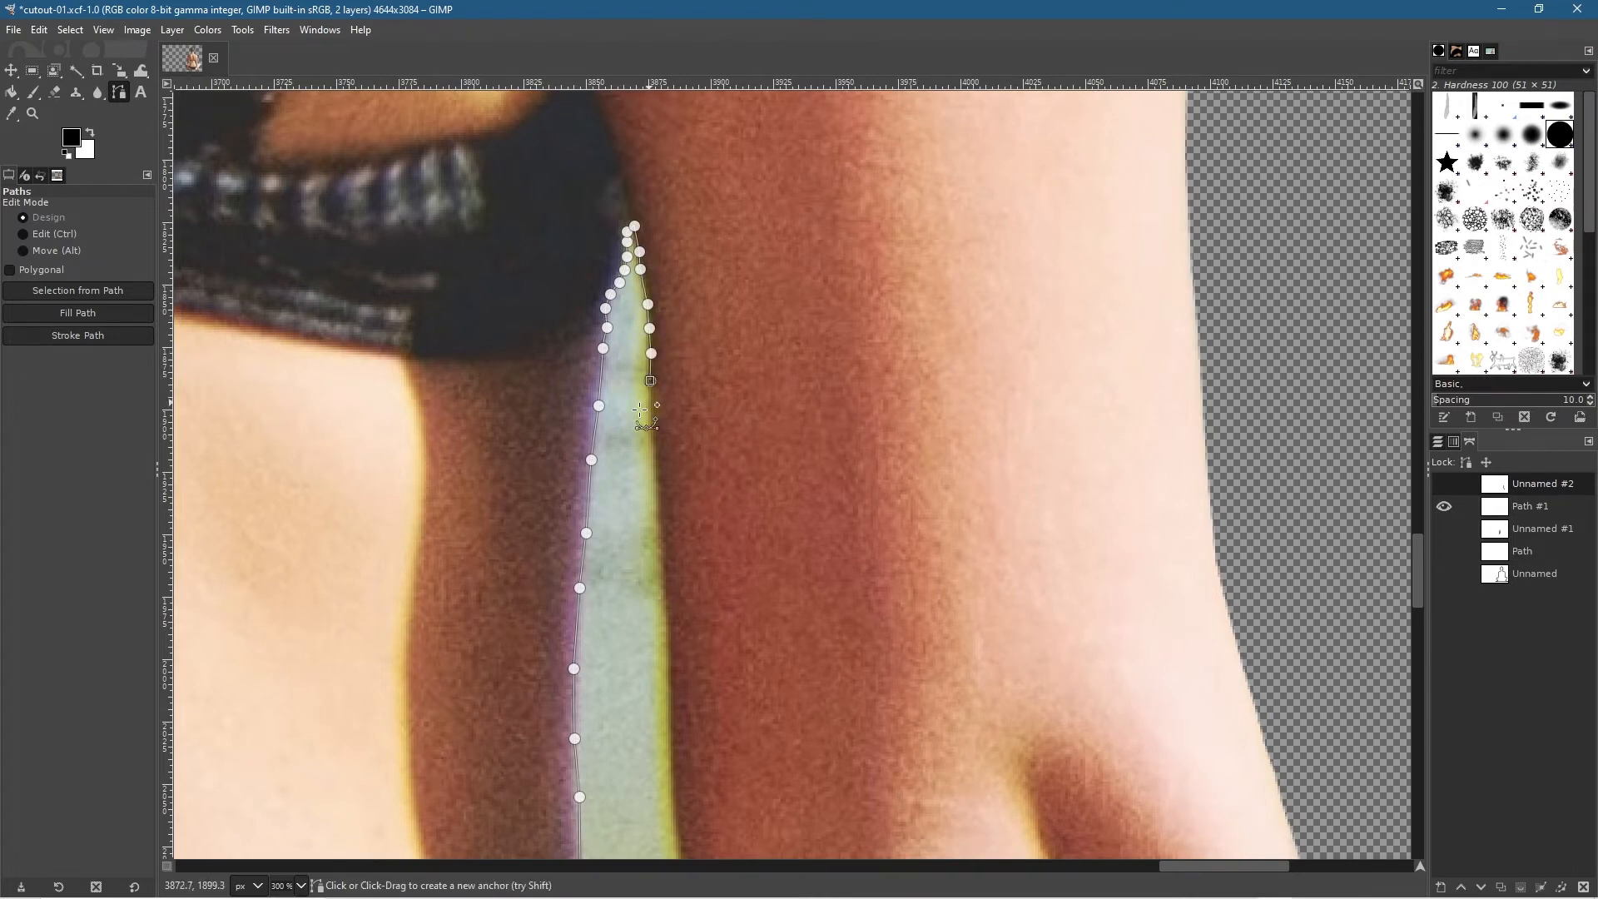
pyautogui.click(651, 420)
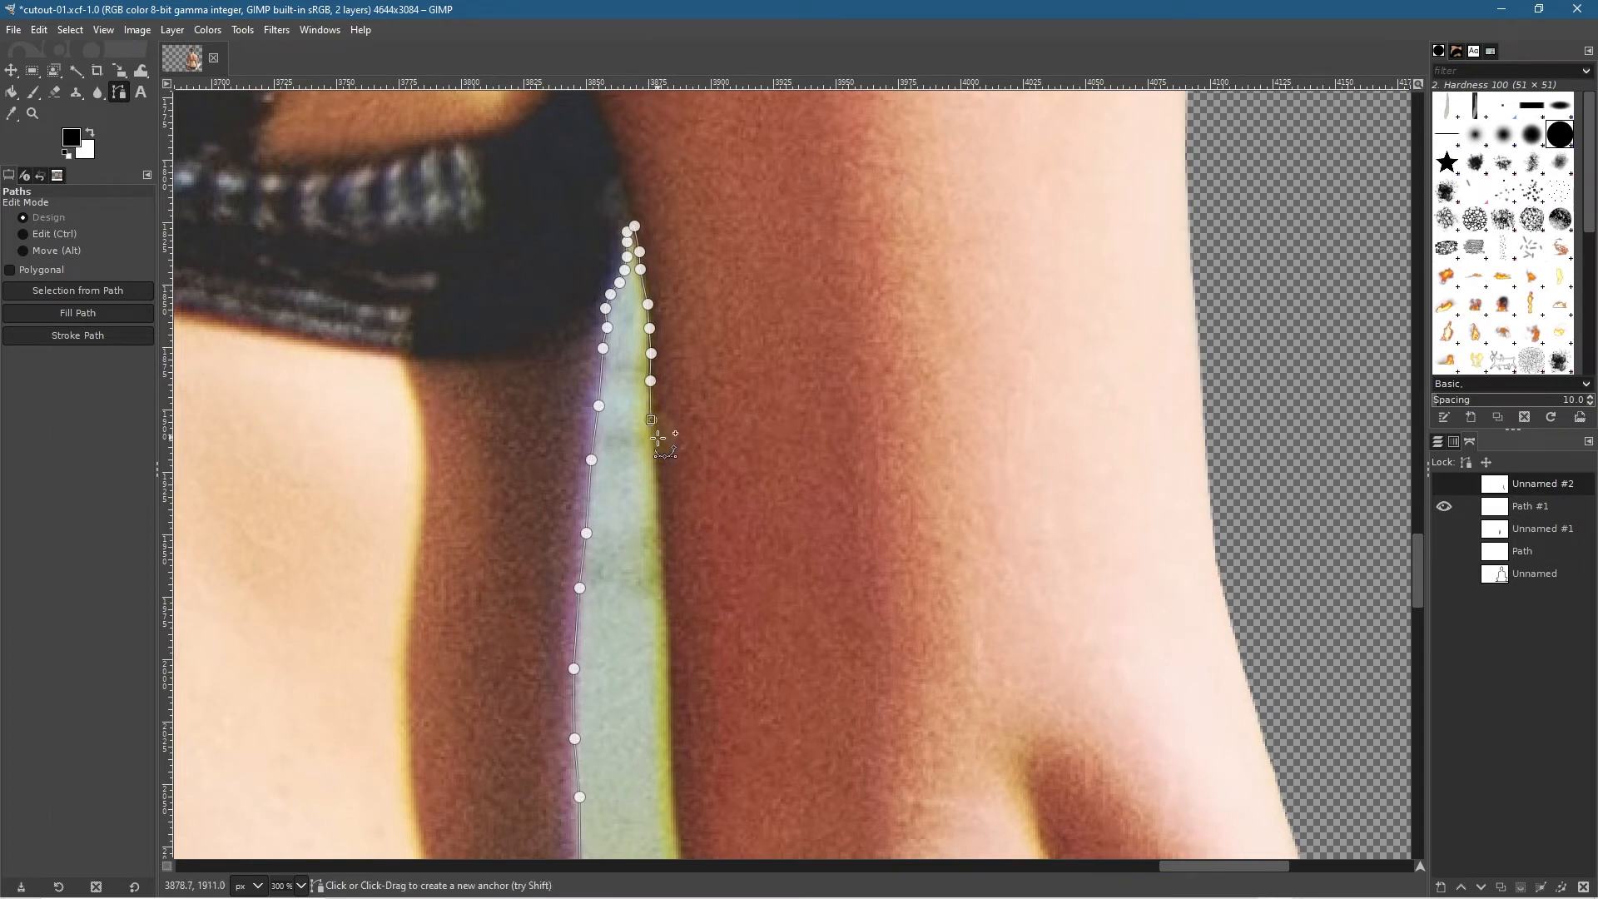
pyautogui.click(658, 448)
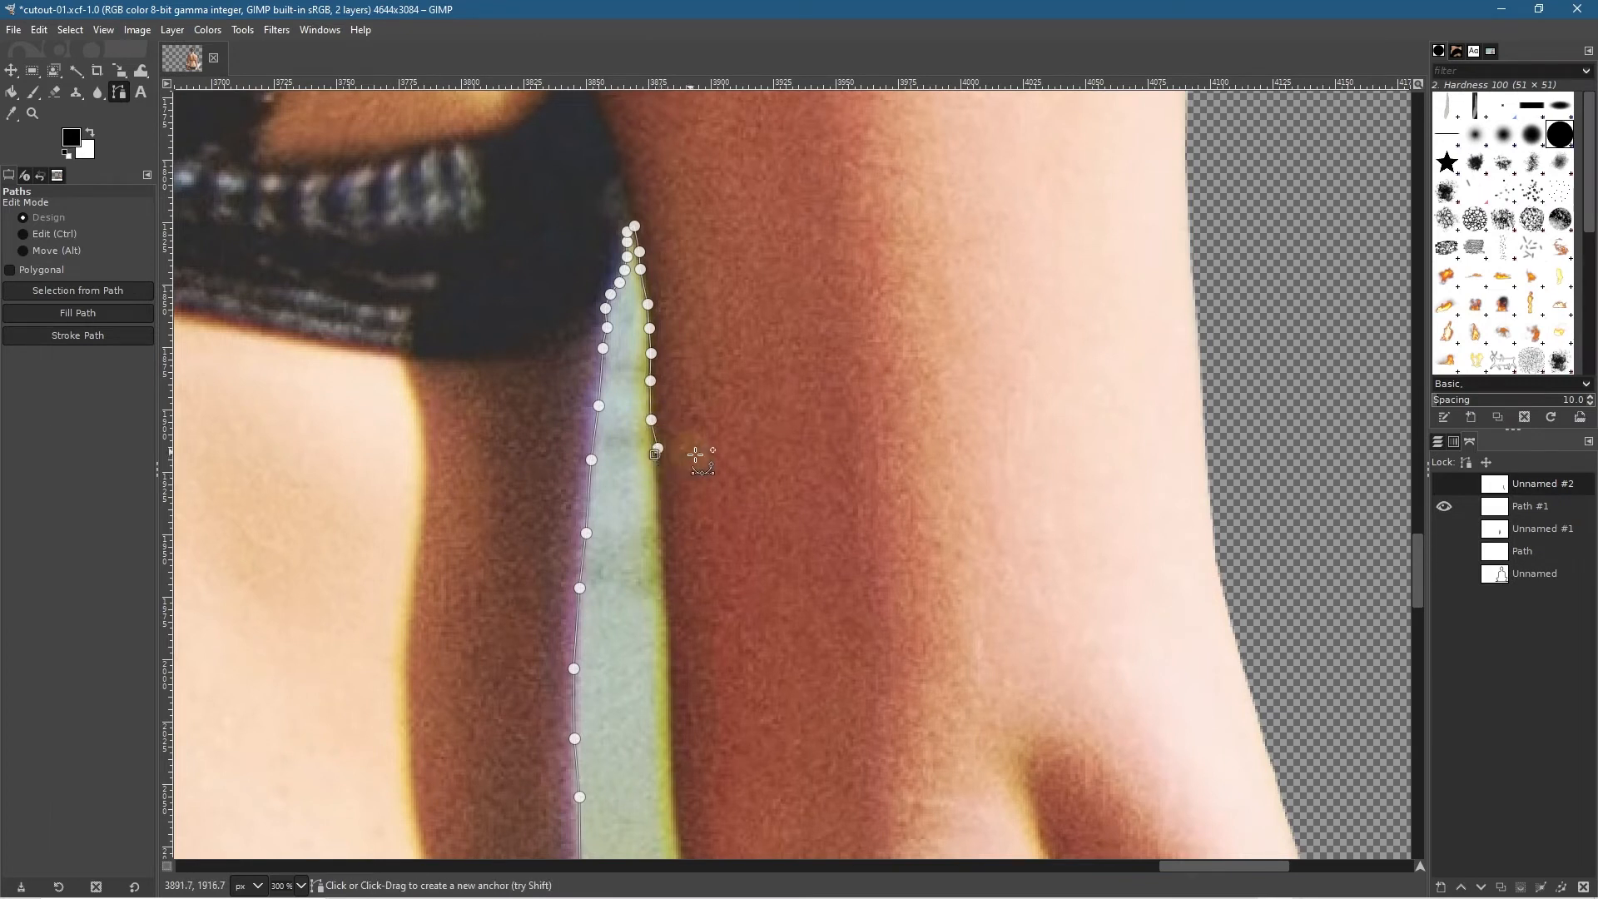
pyautogui.moveTo(658, 449); pyautogui.dragTo(653, 453)
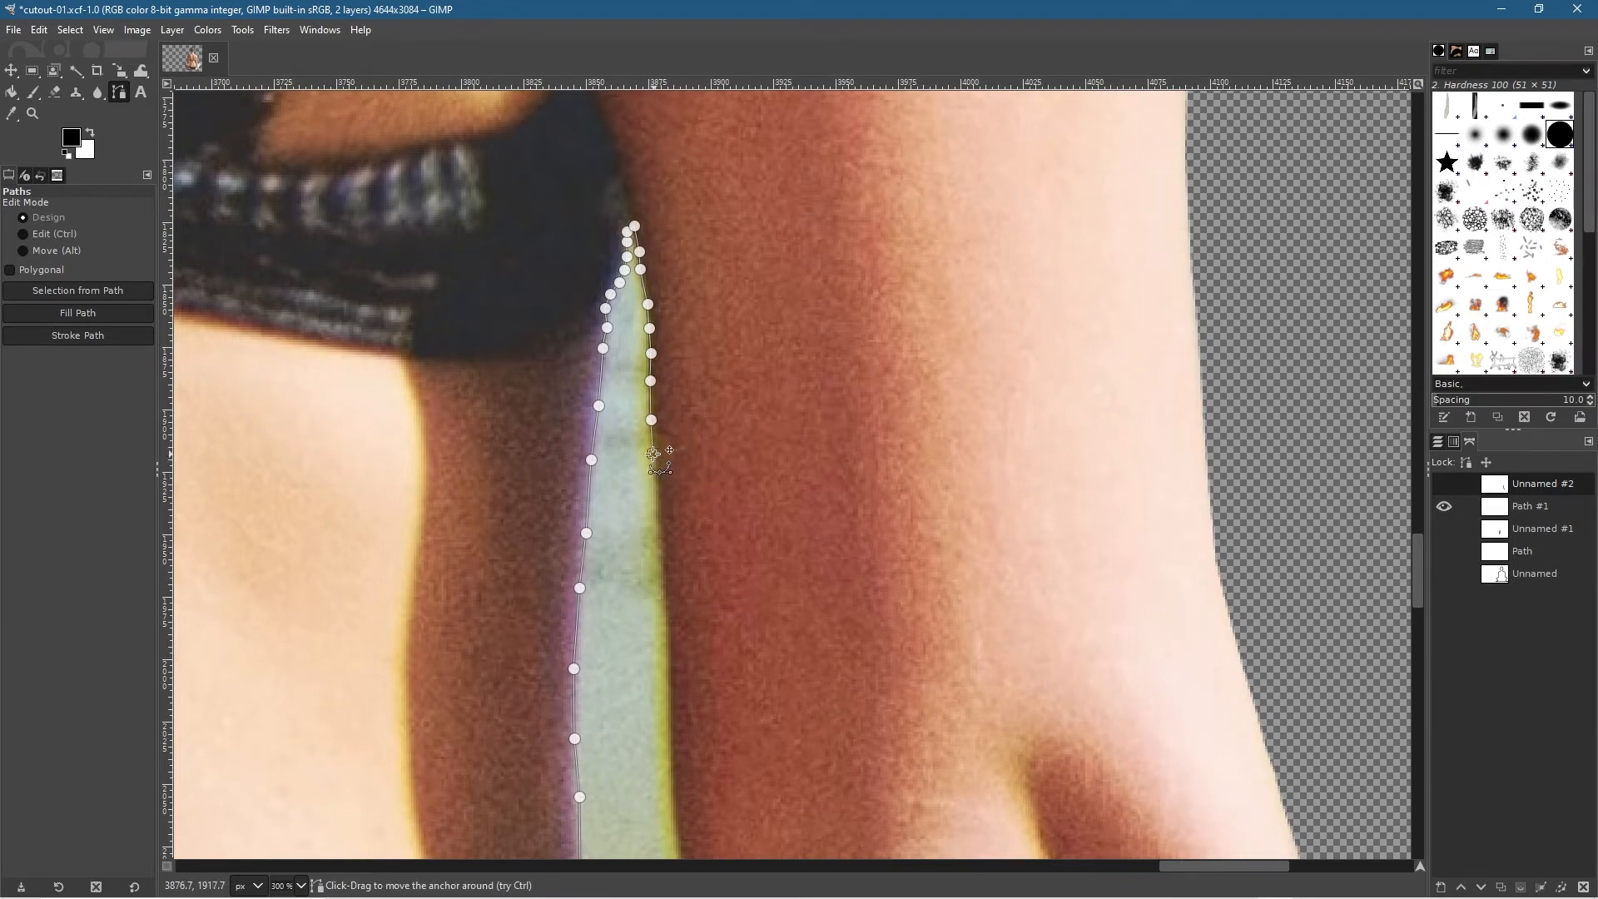
# Step: Continue the right gap path down the straight inner edge of the upper arm toward the elbow
pyautogui.click(658, 504)
pyautogui.click(662, 543)
pyautogui.click(666, 588)
pyautogui.click(665, 621)
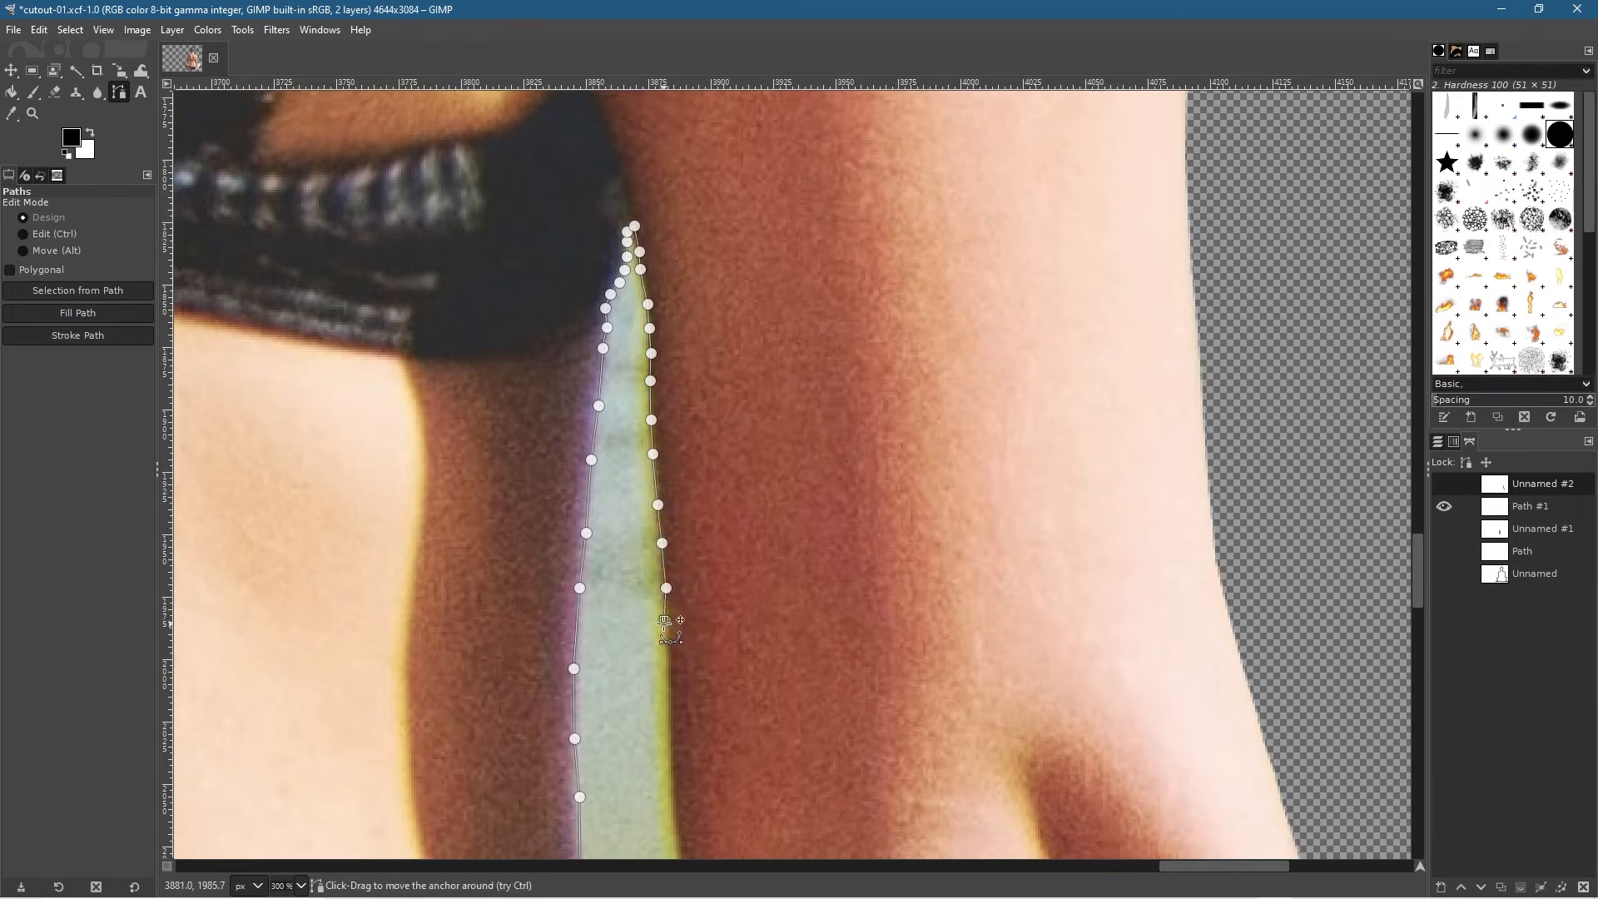
pyautogui.click(667, 652)
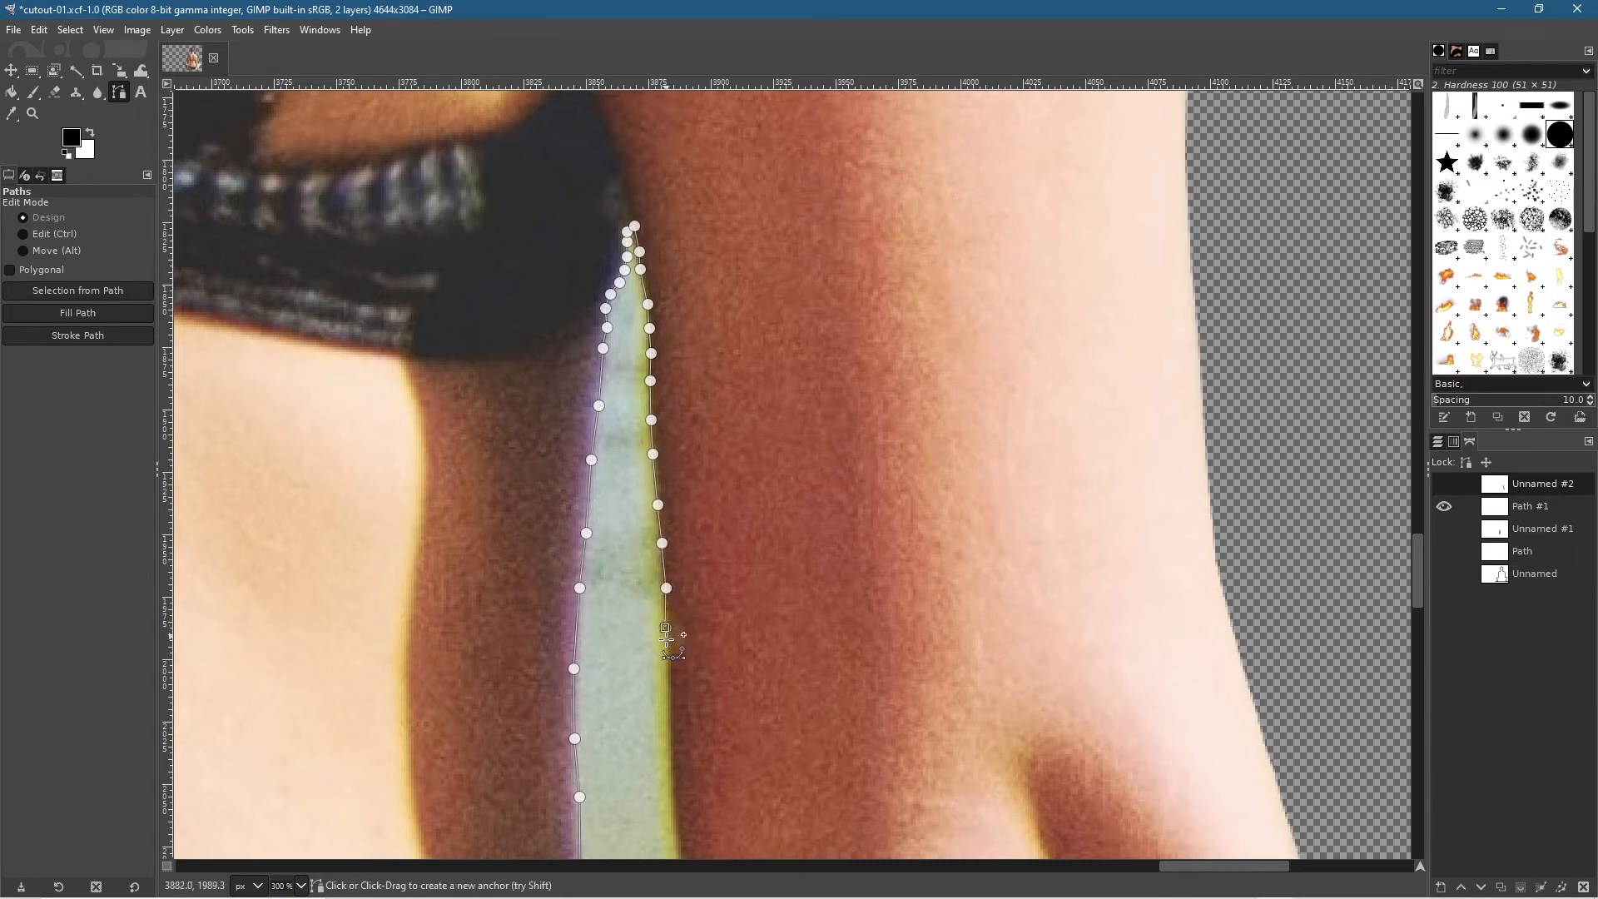
pyautogui.click(669, 681)
pyautogui.click(669, 718)
# Step: Trace the inner elbow with a curved segment and add closely spaced anchors down the start of the forearm
pyautogui.moveTo(702, 723); pyautogui.dragTo(716, 253)
pyautogui.click(684, 300)
pyautogui.click(689, 337)
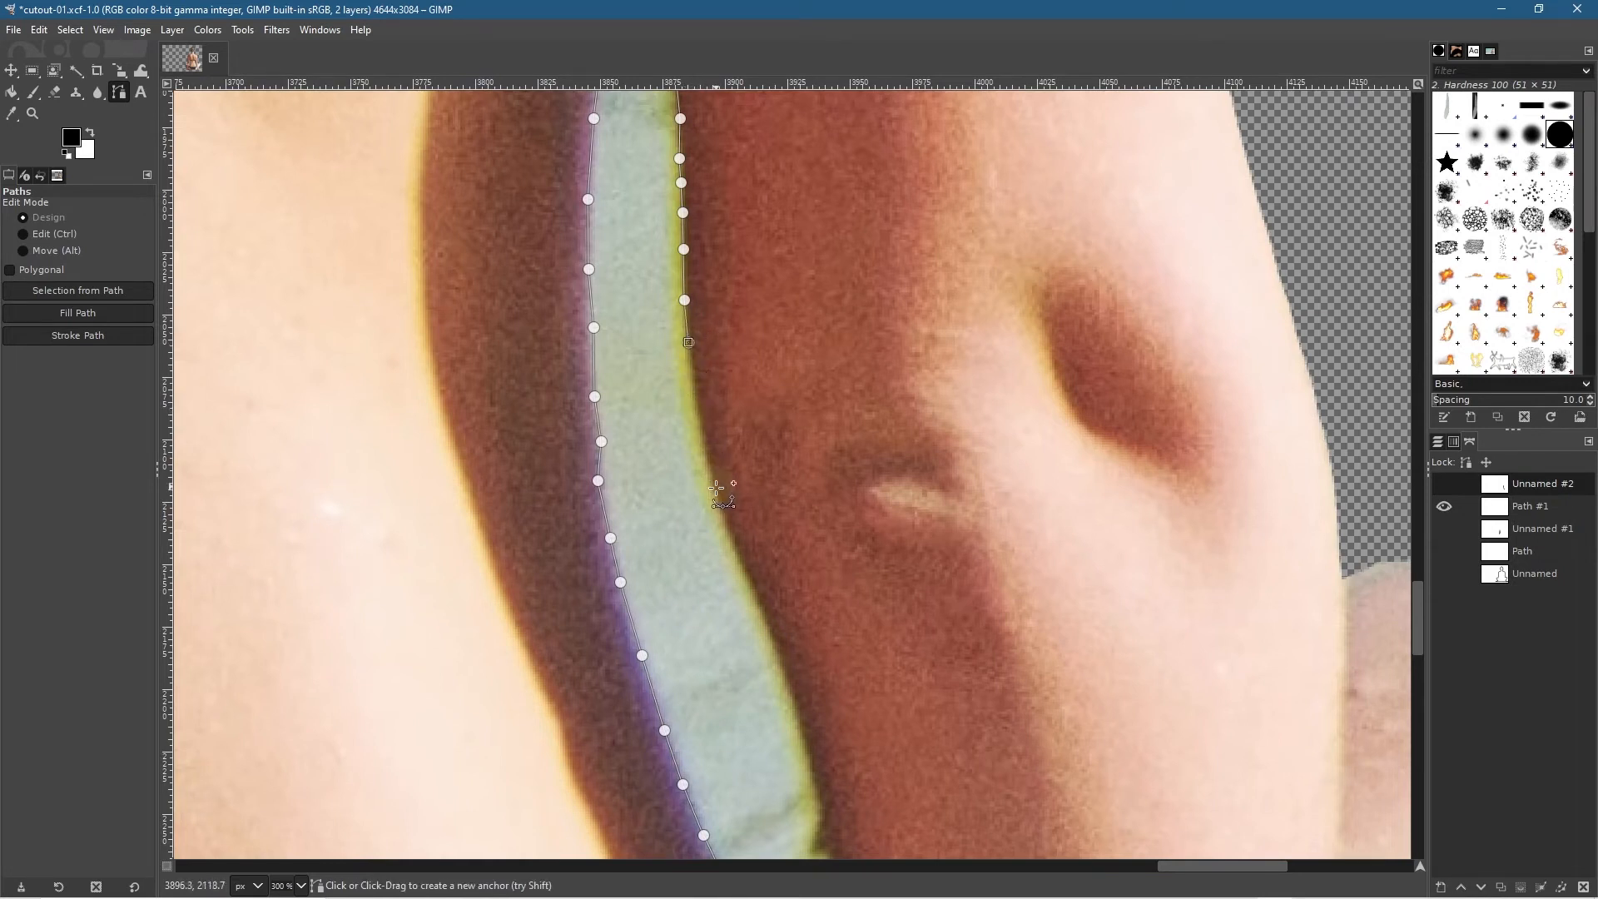
pyautogui.moveTo(730, 528); pyautogui.dragTo(749, 562)
pyautogui.click(749, 574)
pyautogui.click(760, 604)
pyautogui.click(770, 626)
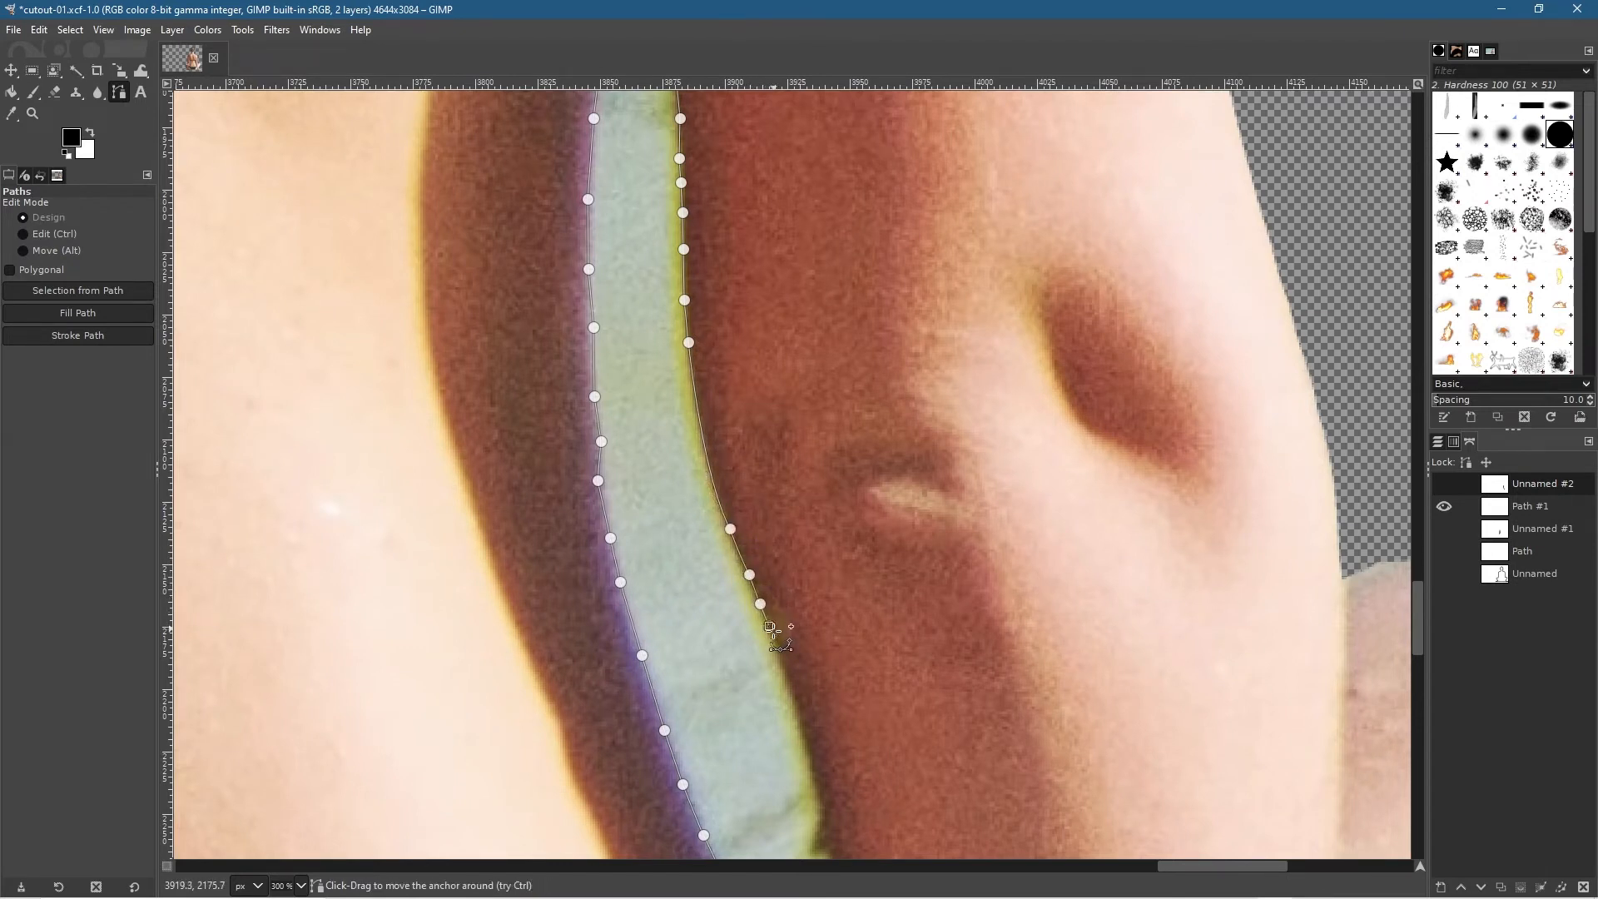
pyautogui.click(780, 655)
pyautogui.click(789, 689)
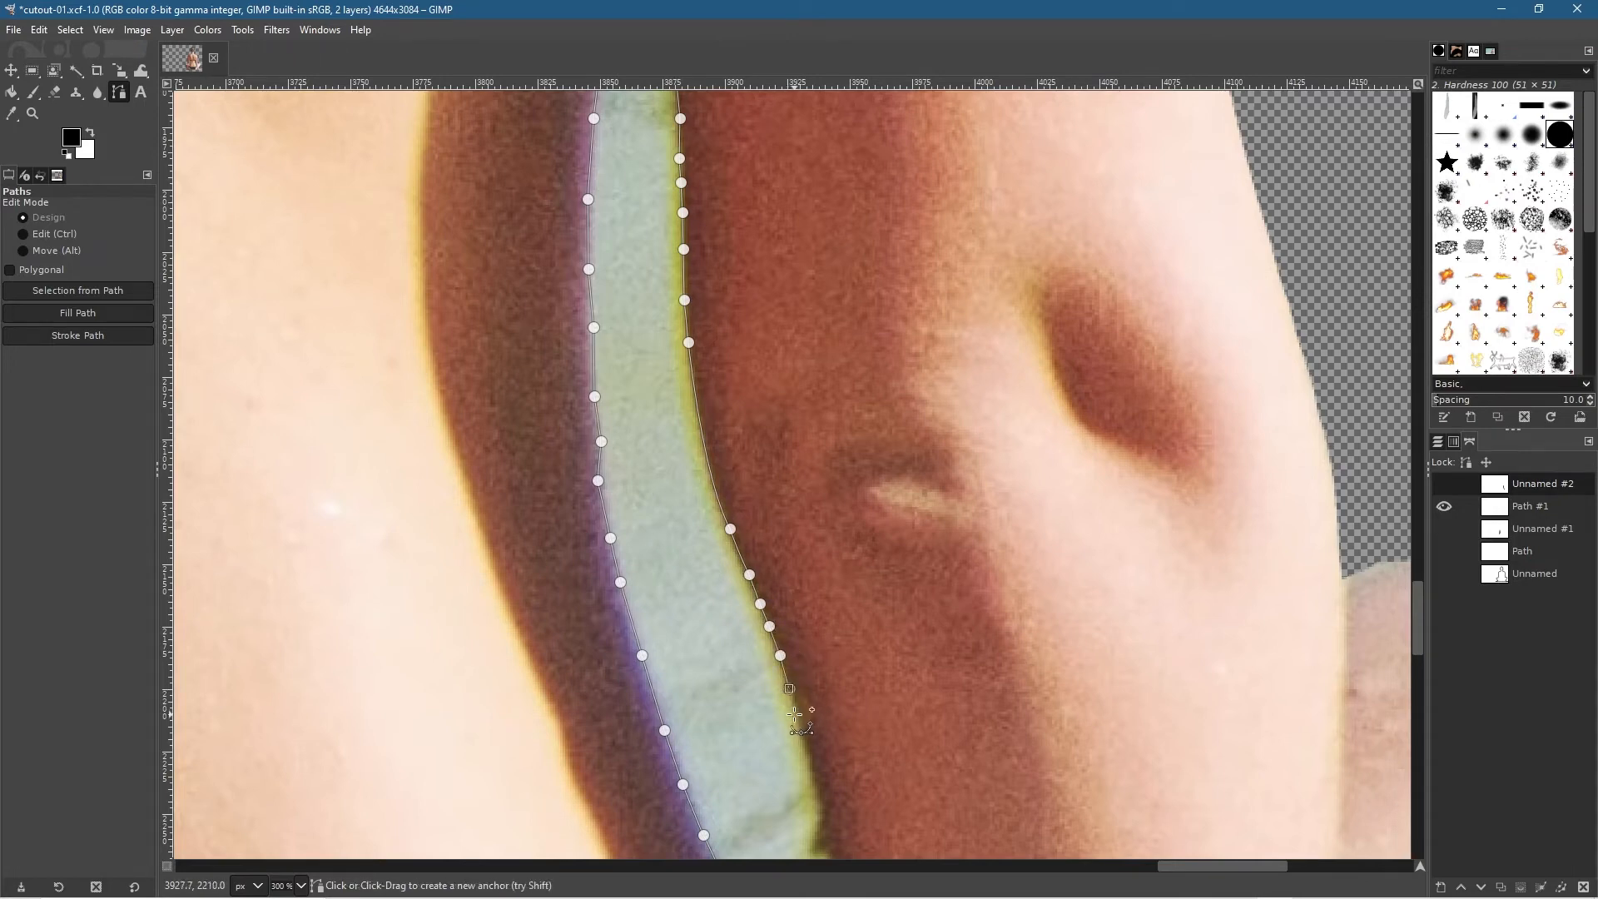
pyautogui.click(798, 714)
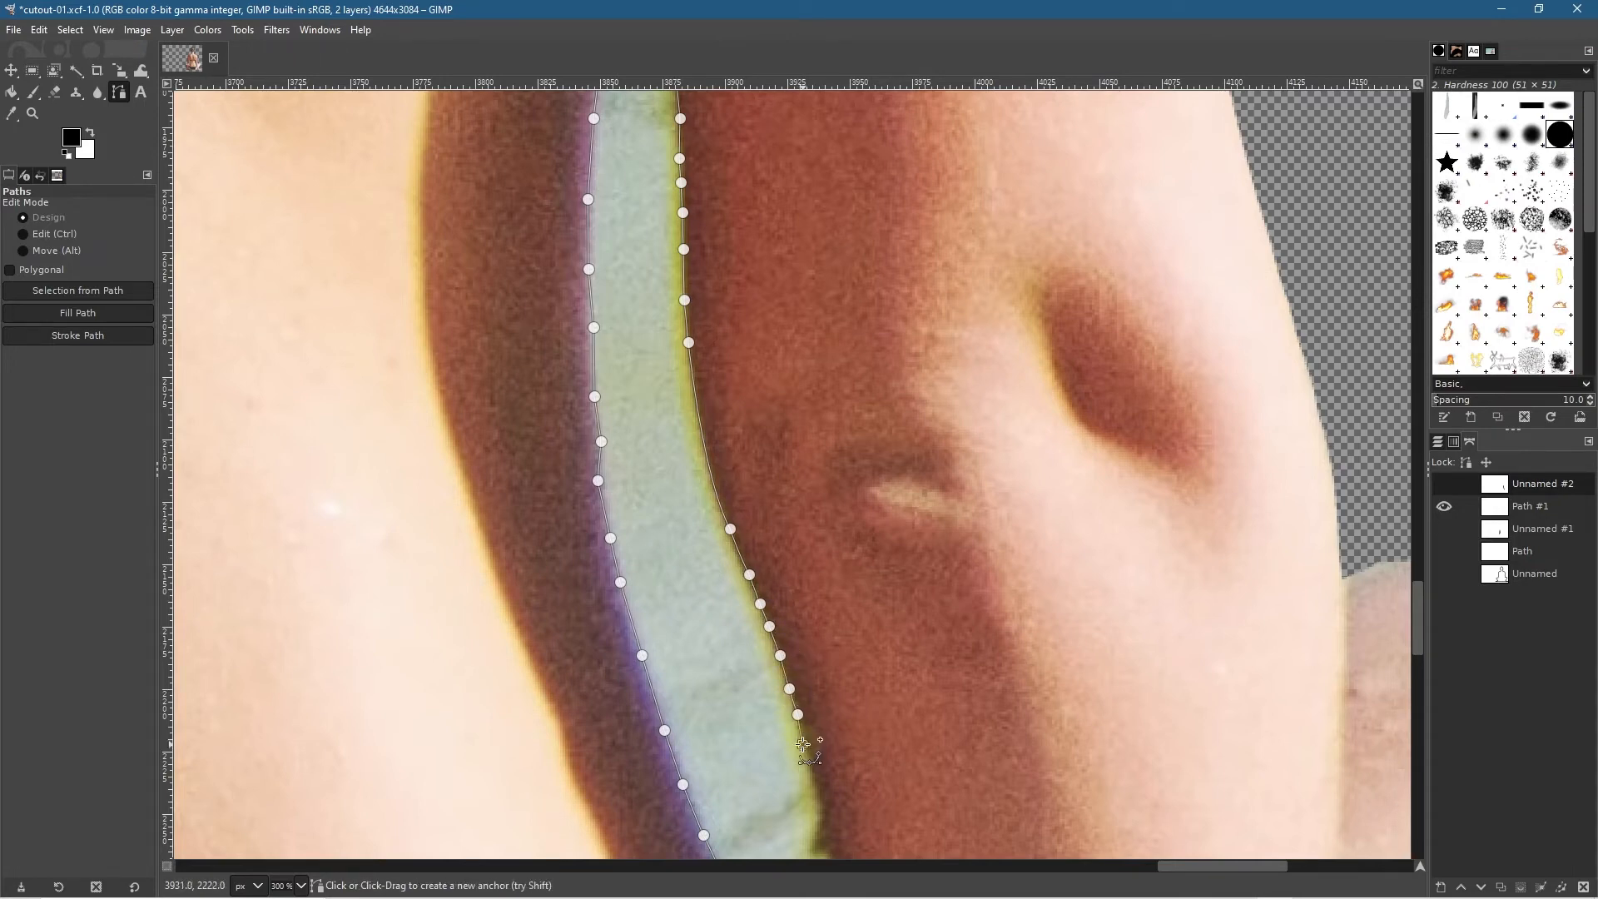
pyautogui.click(804, 744)
# Step: Extend the right gap path down the forearm's inner edge beside the light green background strip
pyautogui.scroll(-5, 846, 518)
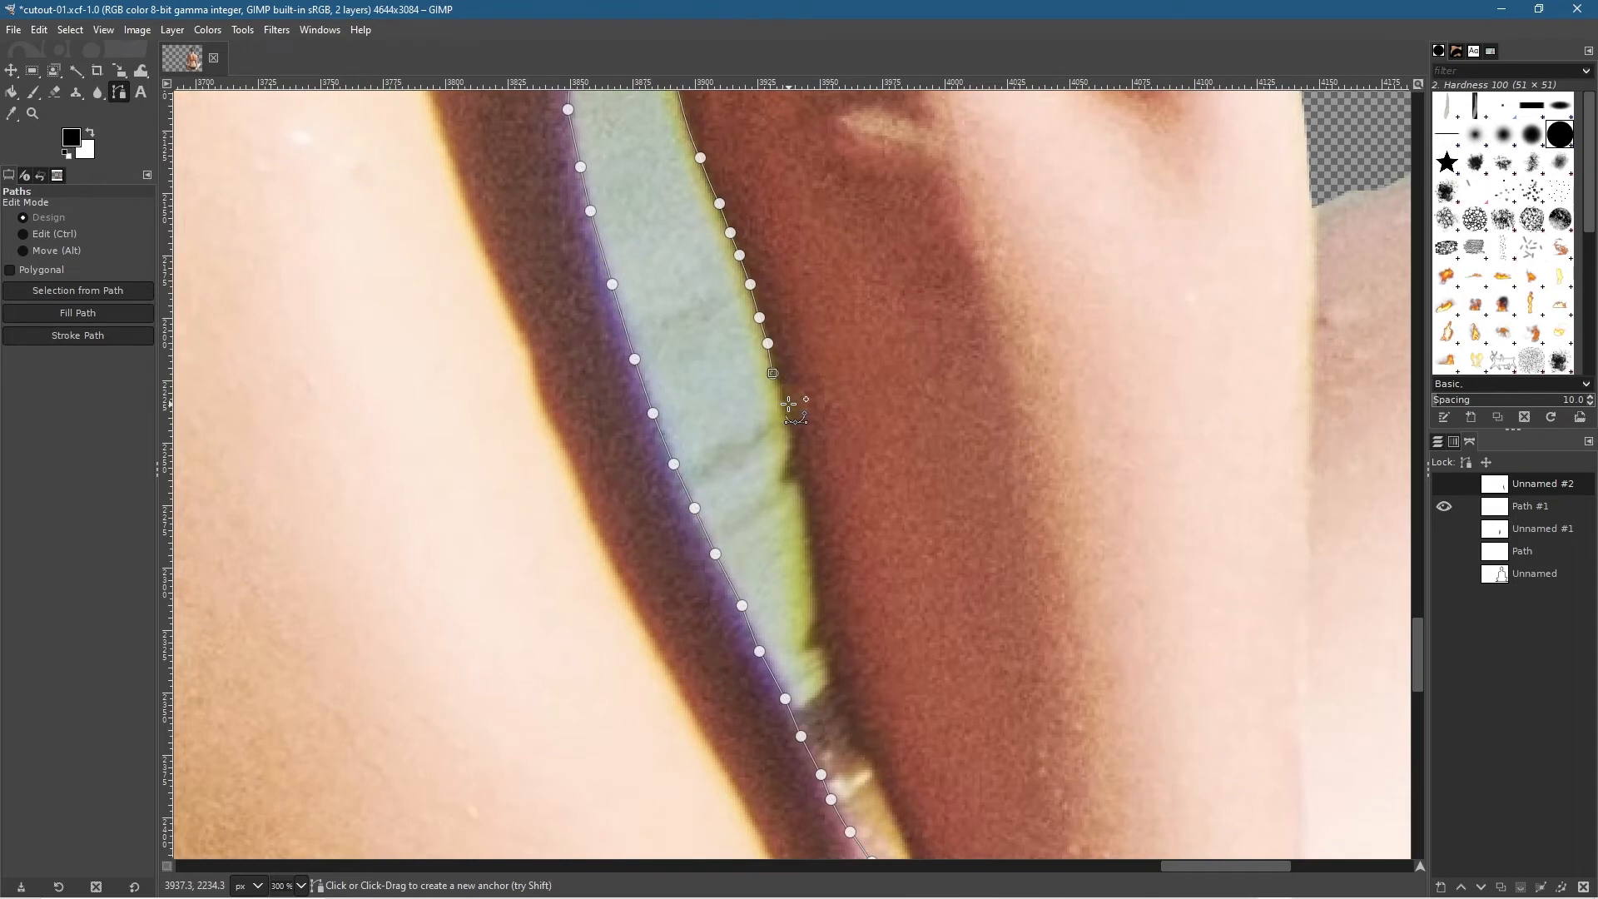
pyautogui.click(783, 402)
pyautogui.click(790, 426)
pyautogui.click(797, 457)
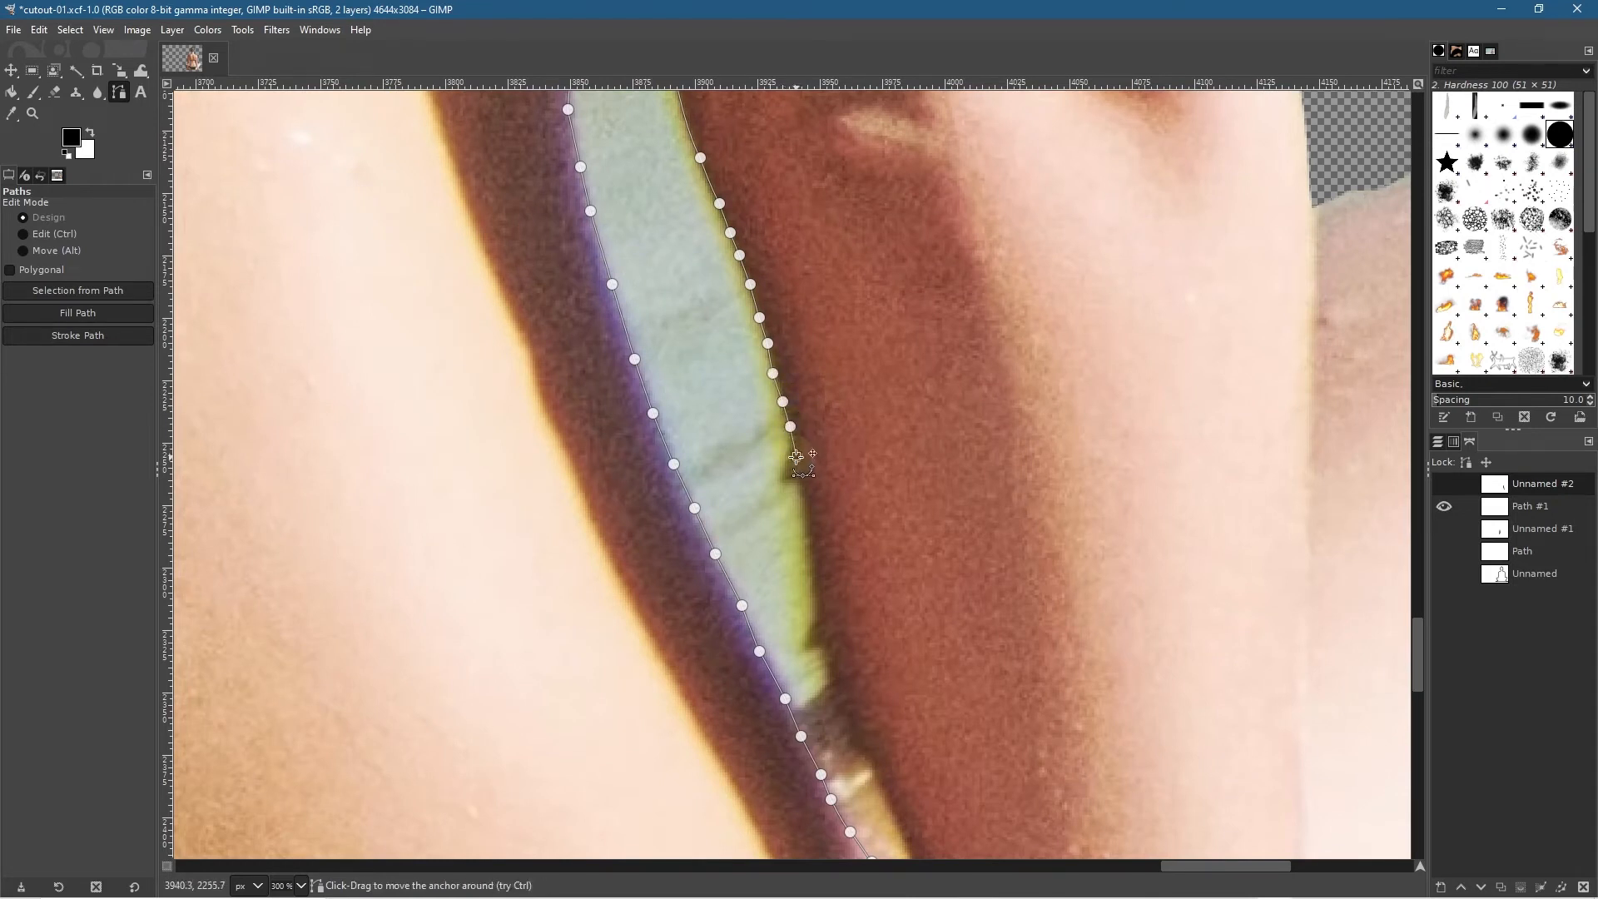
pyautogui.click(798, 481)
pyautogui.click(807, 523)
pyautogui.click(807, 561)
pyautogui.click(812, 594)
pyautogui.click(815, 623)
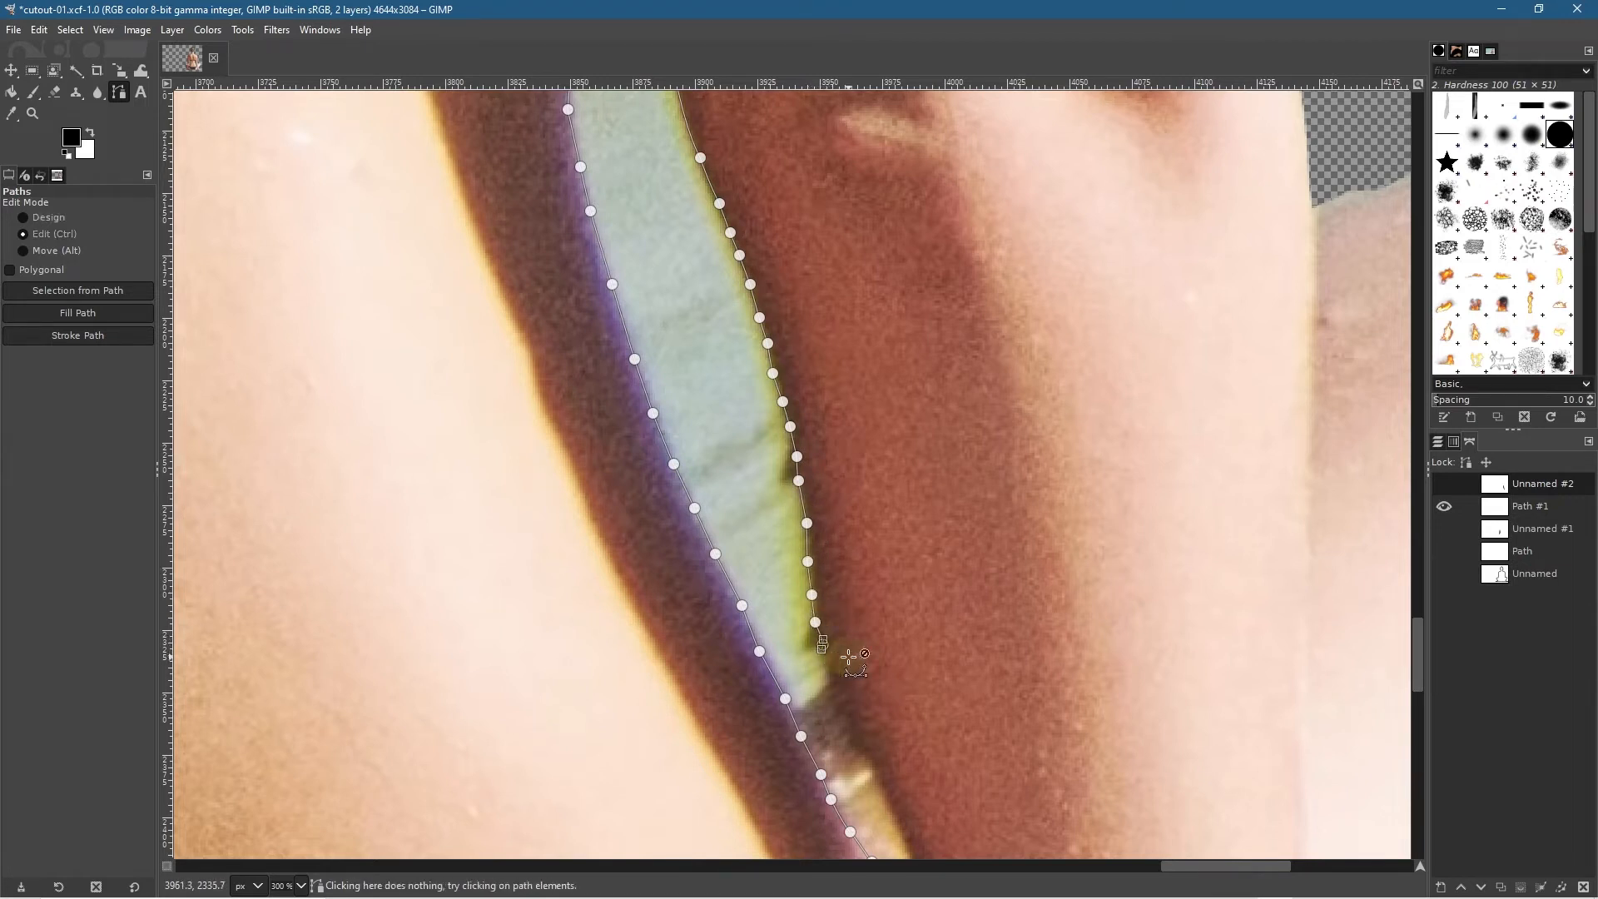
# Step: Continue the anchors down the forearm's inner edge past the gap's narrow section to beside the bikini bottom
pyautogui.click(825, 663)
pyautogui.click(838, 688)
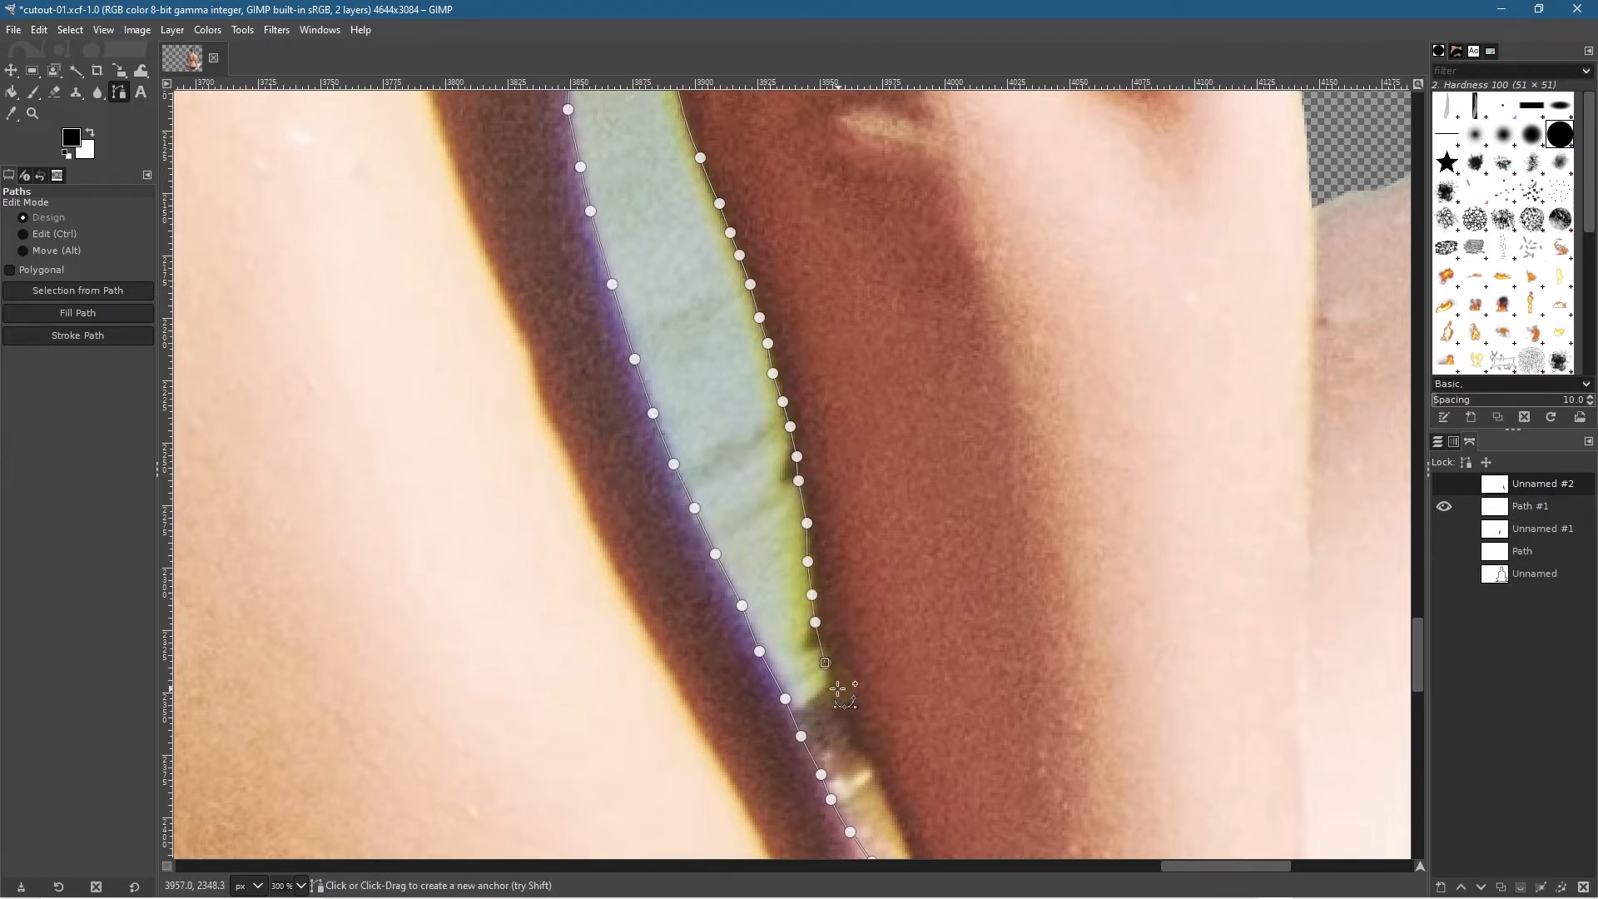
pyautogui.click(851, 721)
pyautogui.click(861, 752)
pyautogui.moveTo(949, 739); pyautogui.dragTo(781, 289)
pyautogui.click(712, 326)
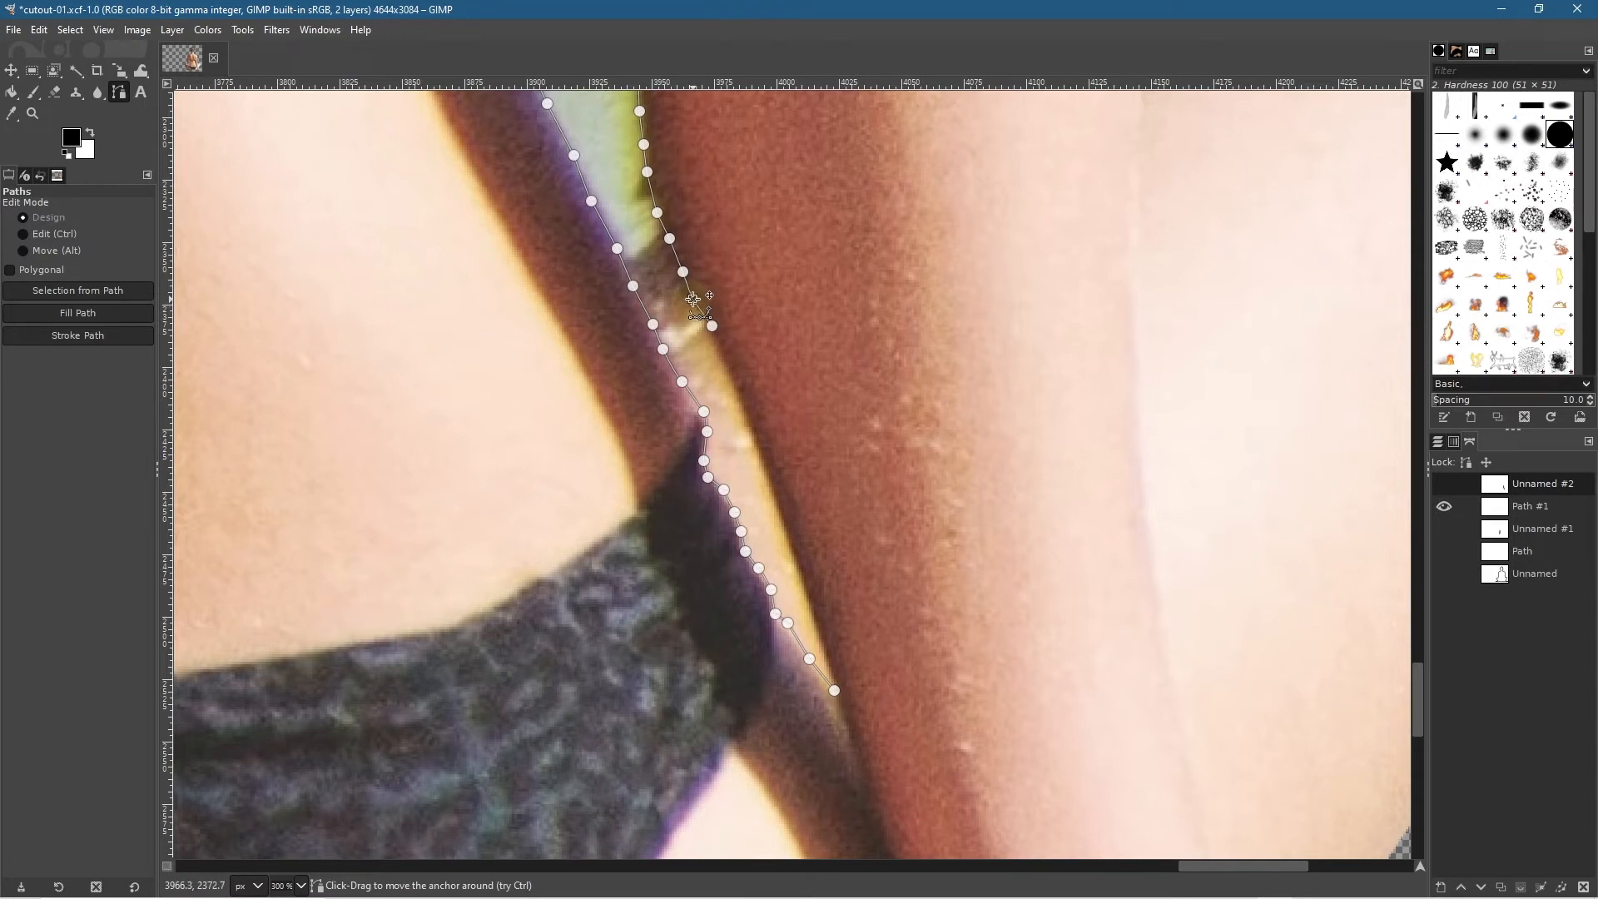
pyautogui.click(721, 356)
pyautogui.click(732, 380)
pyautogui.click(744, 414)
pyautogui.click(757, 447)
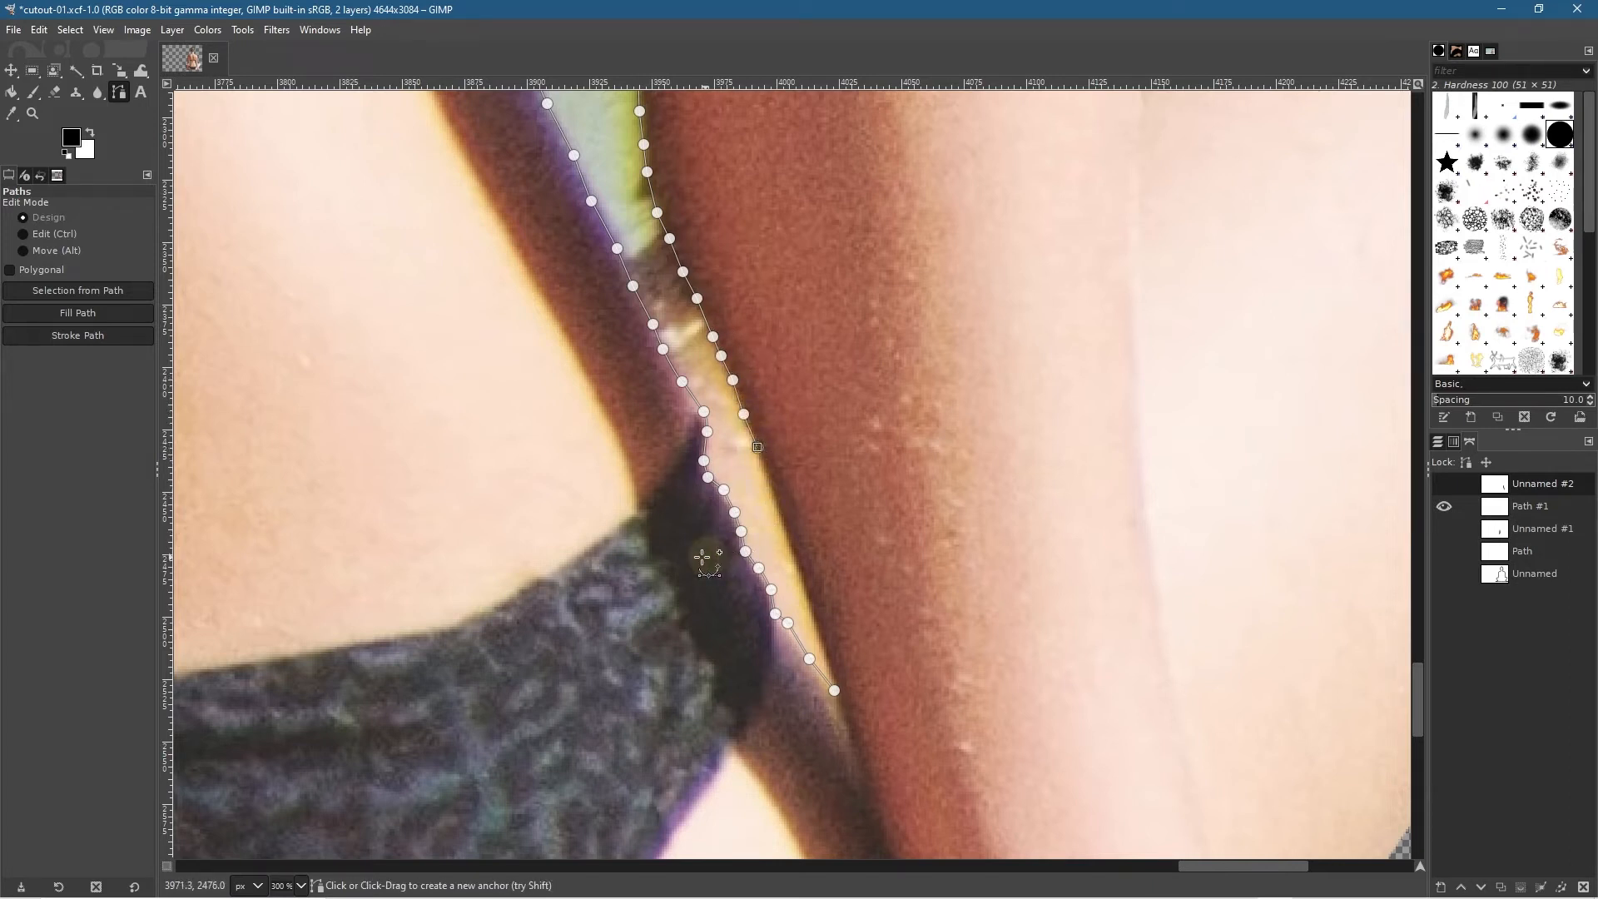
pyautogui.click(769, 484)
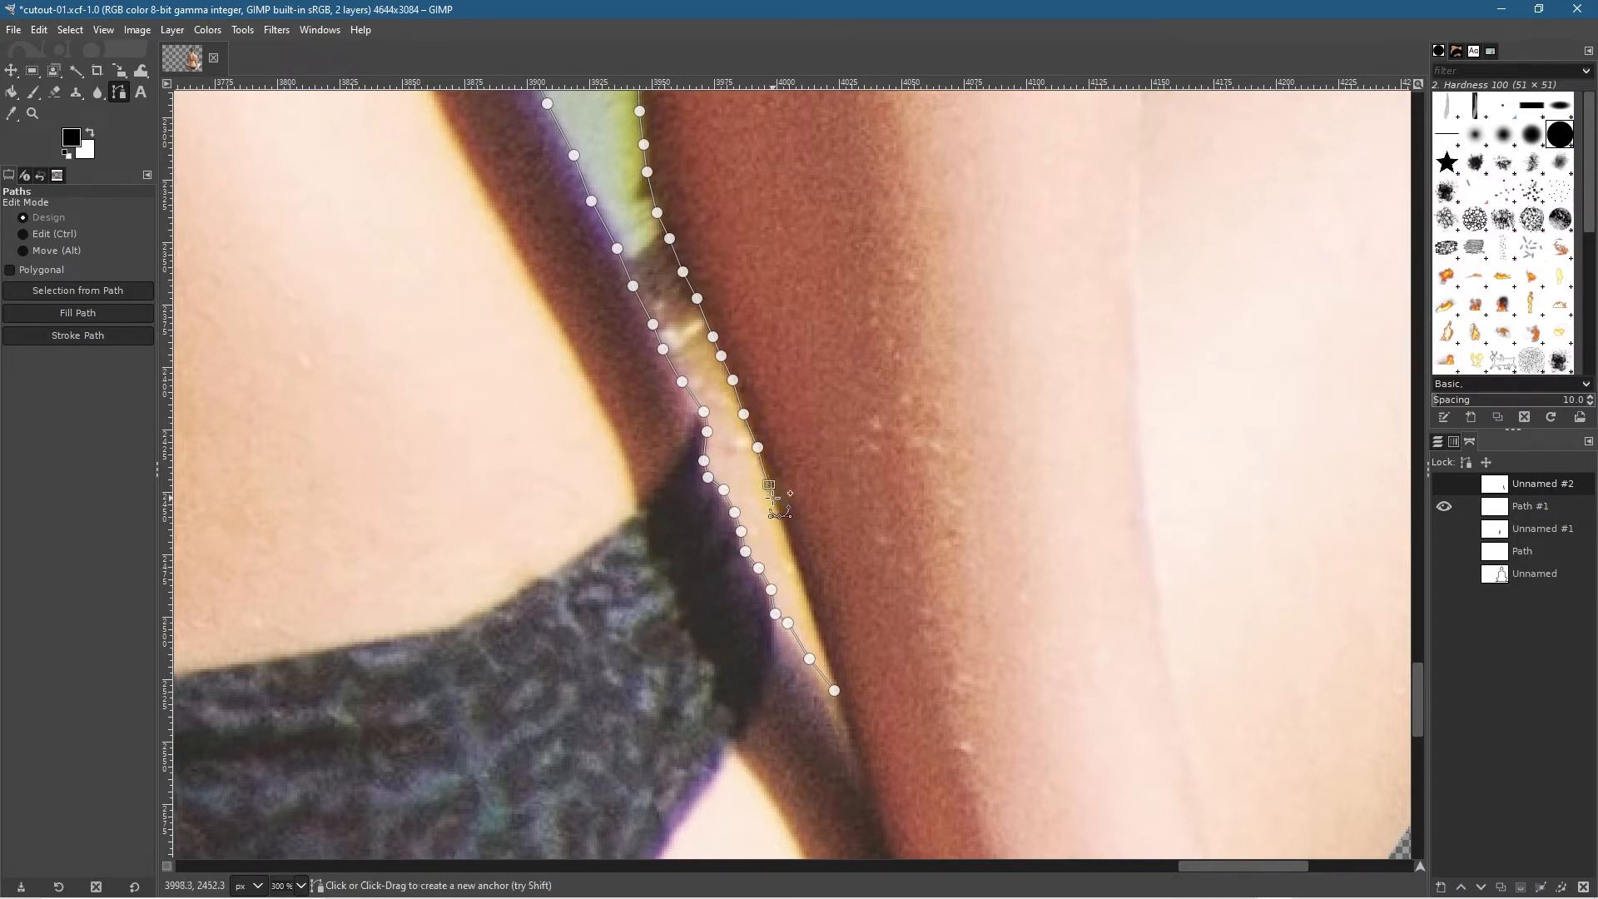
# Step: Place the last forearm edge anchors and close the right gap path at its starting anchor at the lower tip
pyautogui.click(787, 533)
pyautogui.click(797, 566)
pyautogui.click(814, 617)
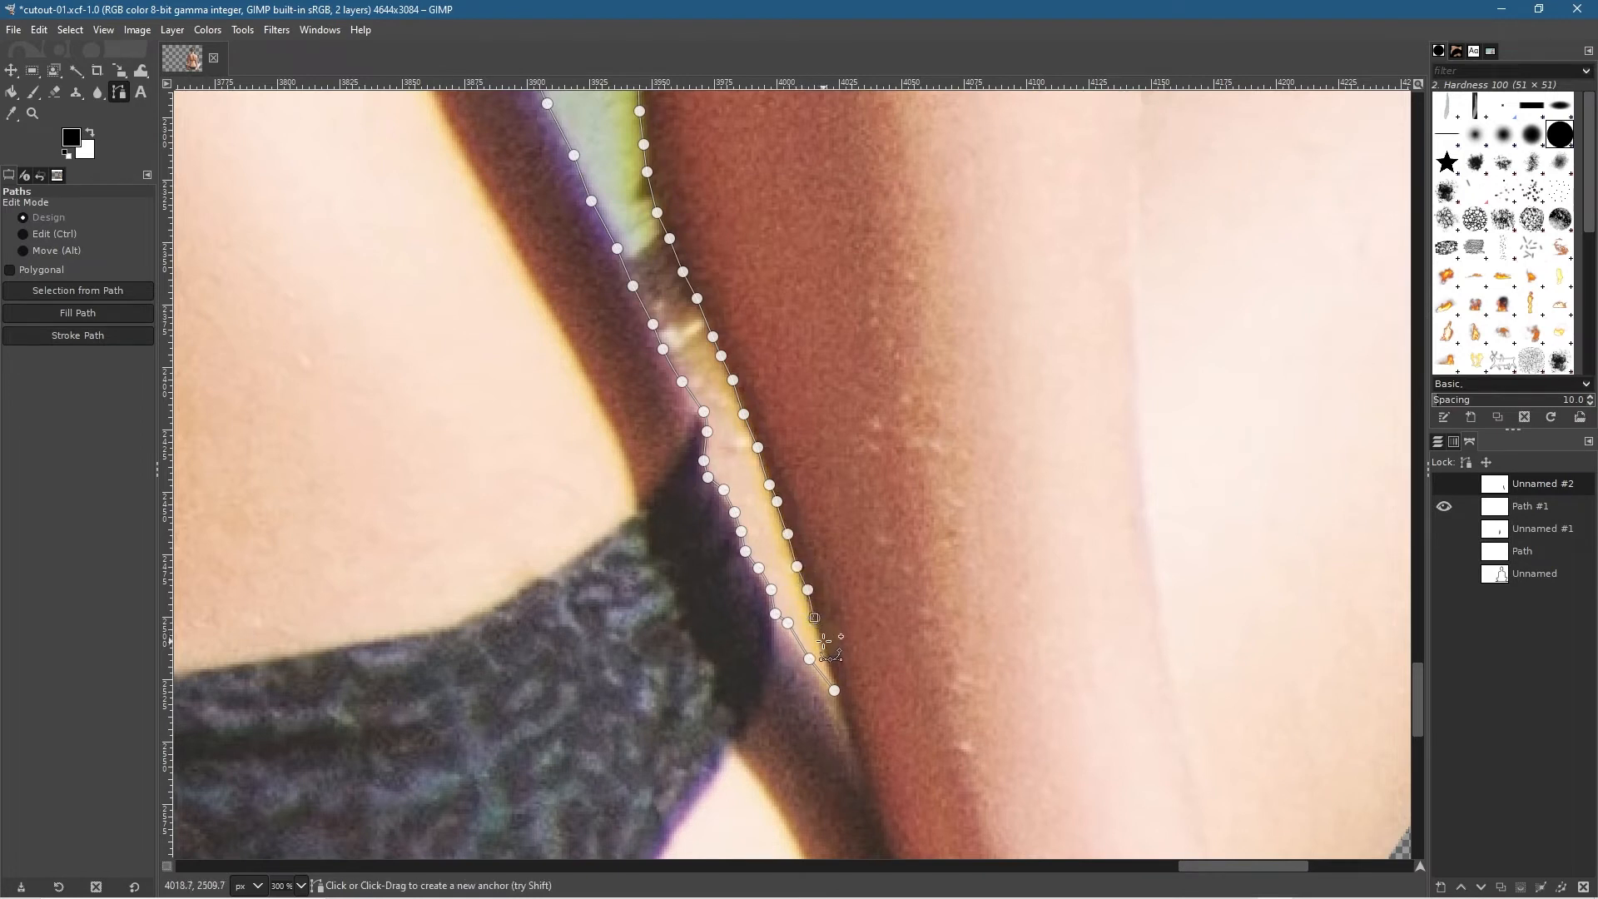
pyautogui.click(824, 643)
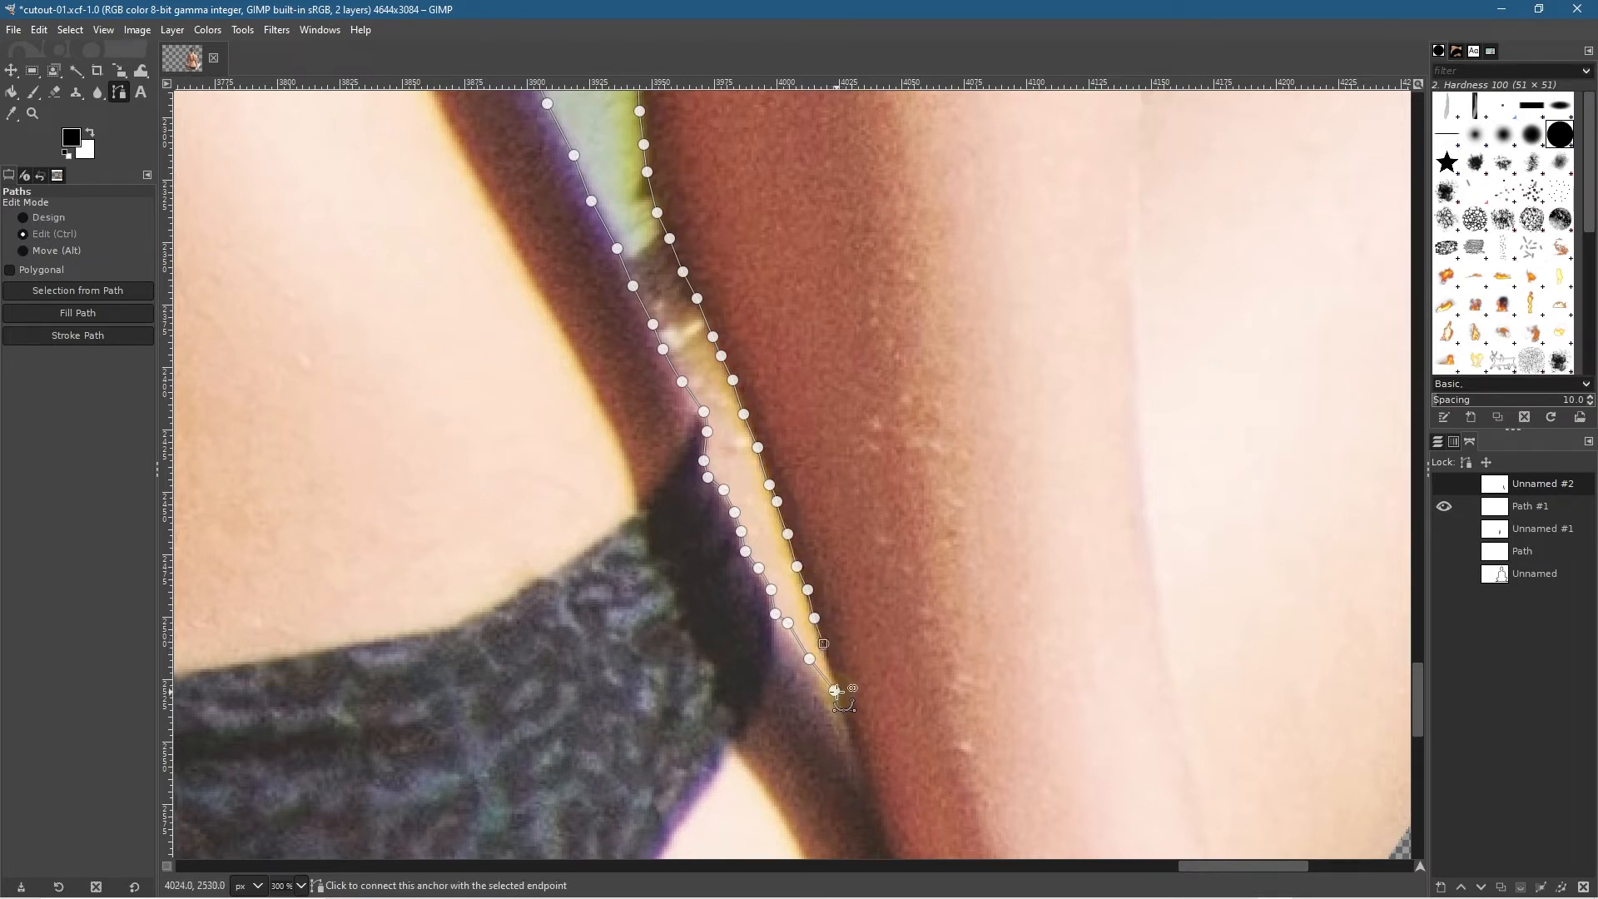
pyautogui.keyDown('ctrl'); pyautogui.click(835, 690); pyautogui.keyUp('ctrl')
# Step: Cut the background out of the right arm gap using a selection from the closed path, and clear the selection
pyautogui.hotkey('shift', 'v')
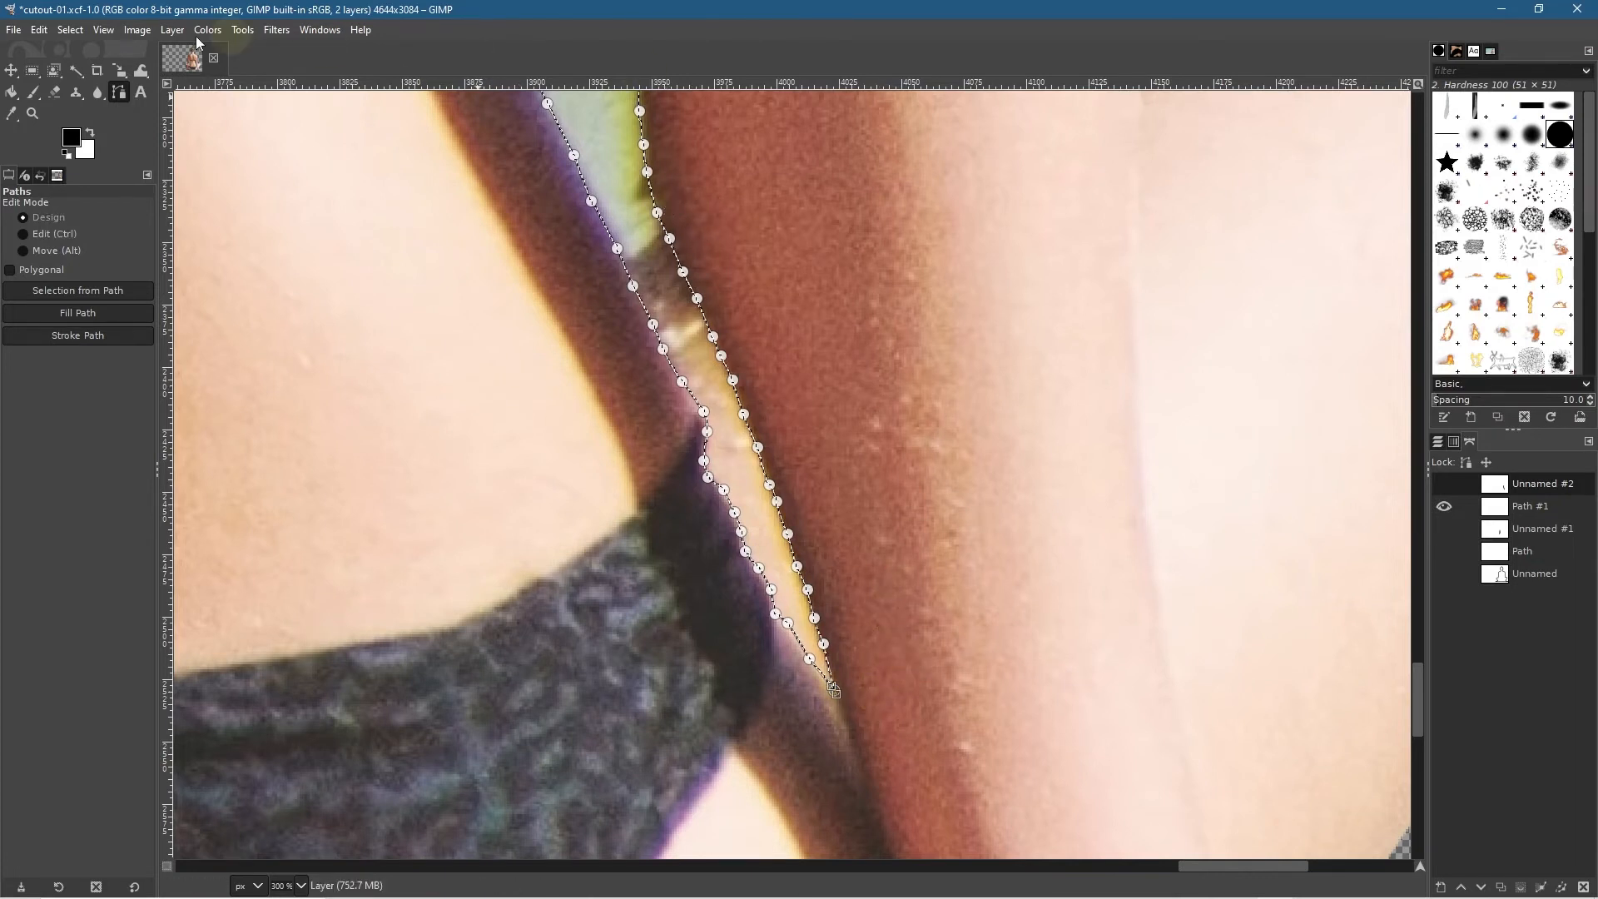
pyautogui.click(39, 29)
pyautogui.click(77, 127)
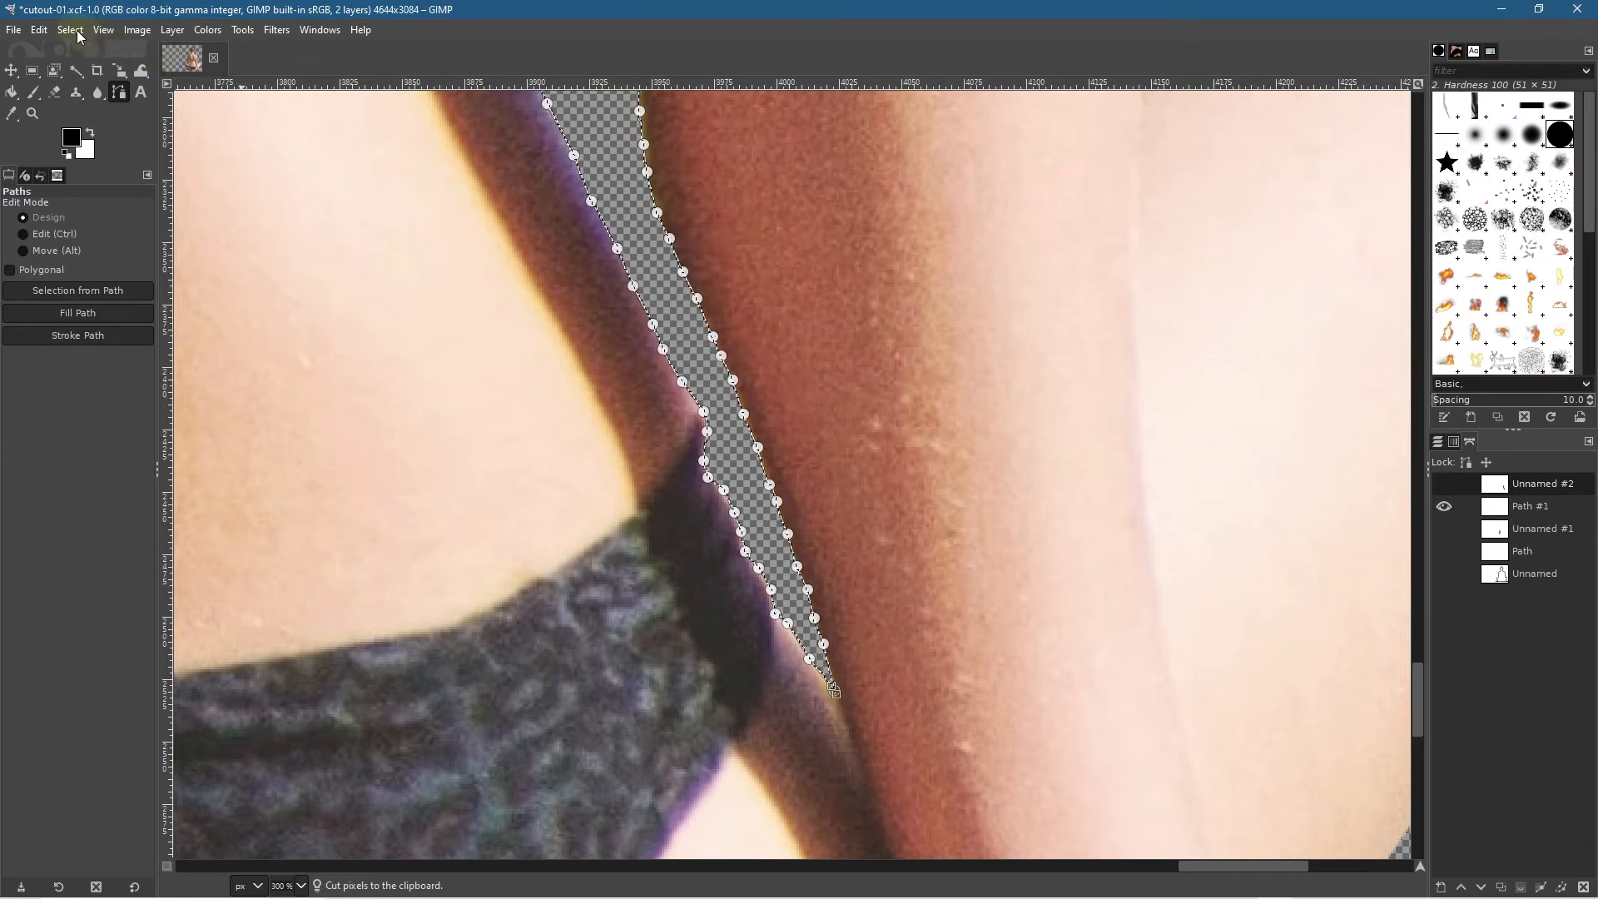
pyautogui.click(79, 29)
pyautogui.click(83, 66)
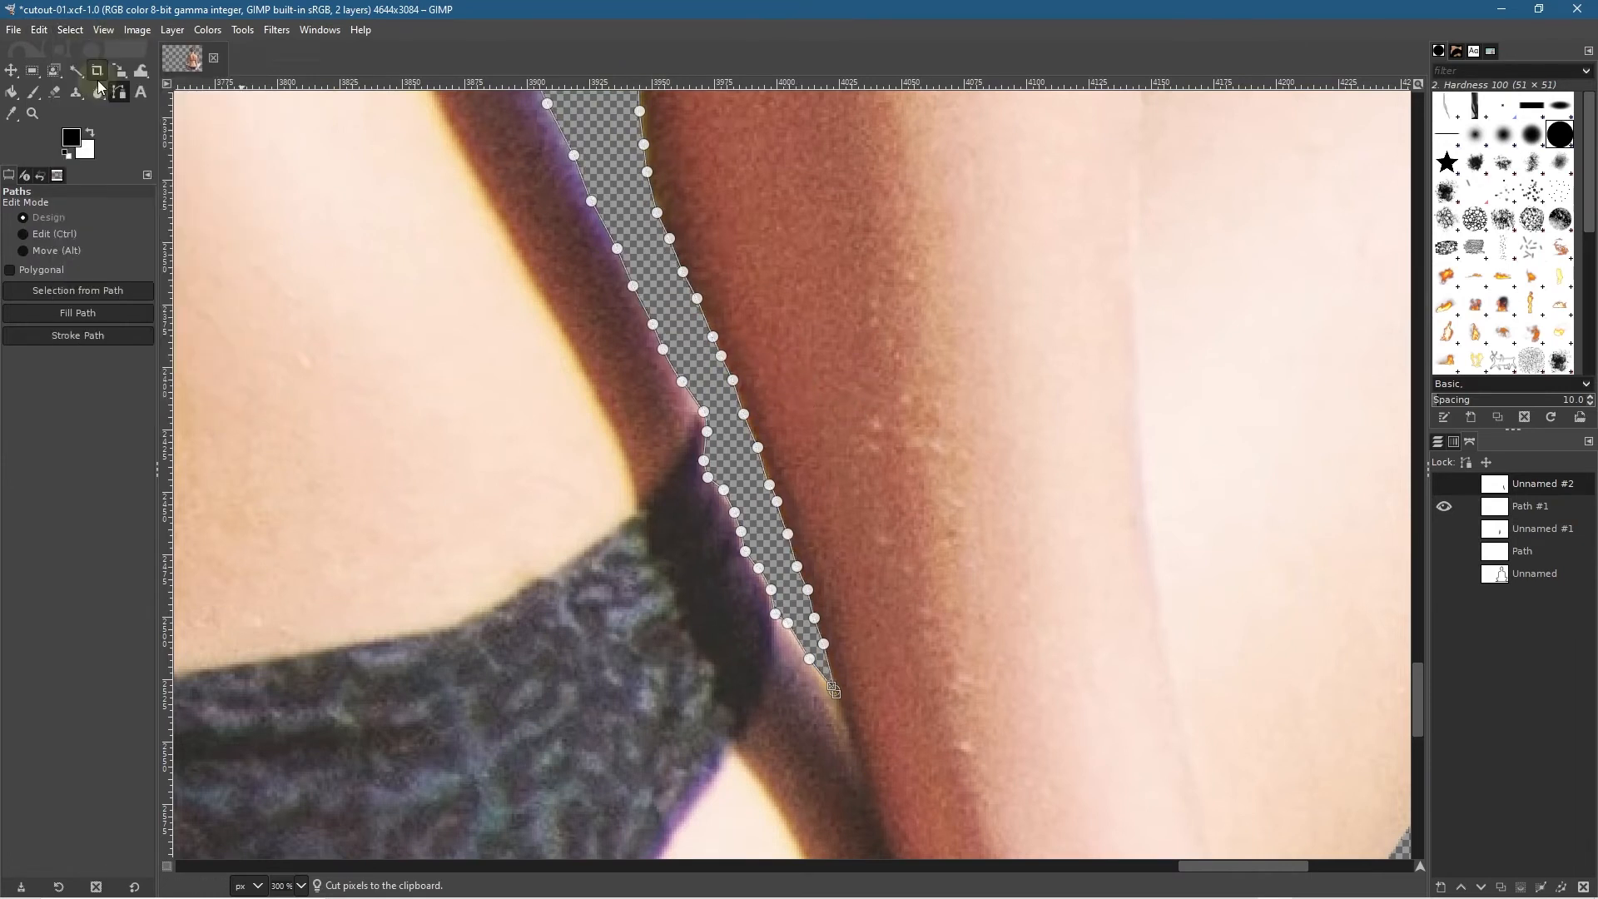
# Step: Activate the Move tool and view the whole cutout of the seated woman
pyautogui.click(11, 75)
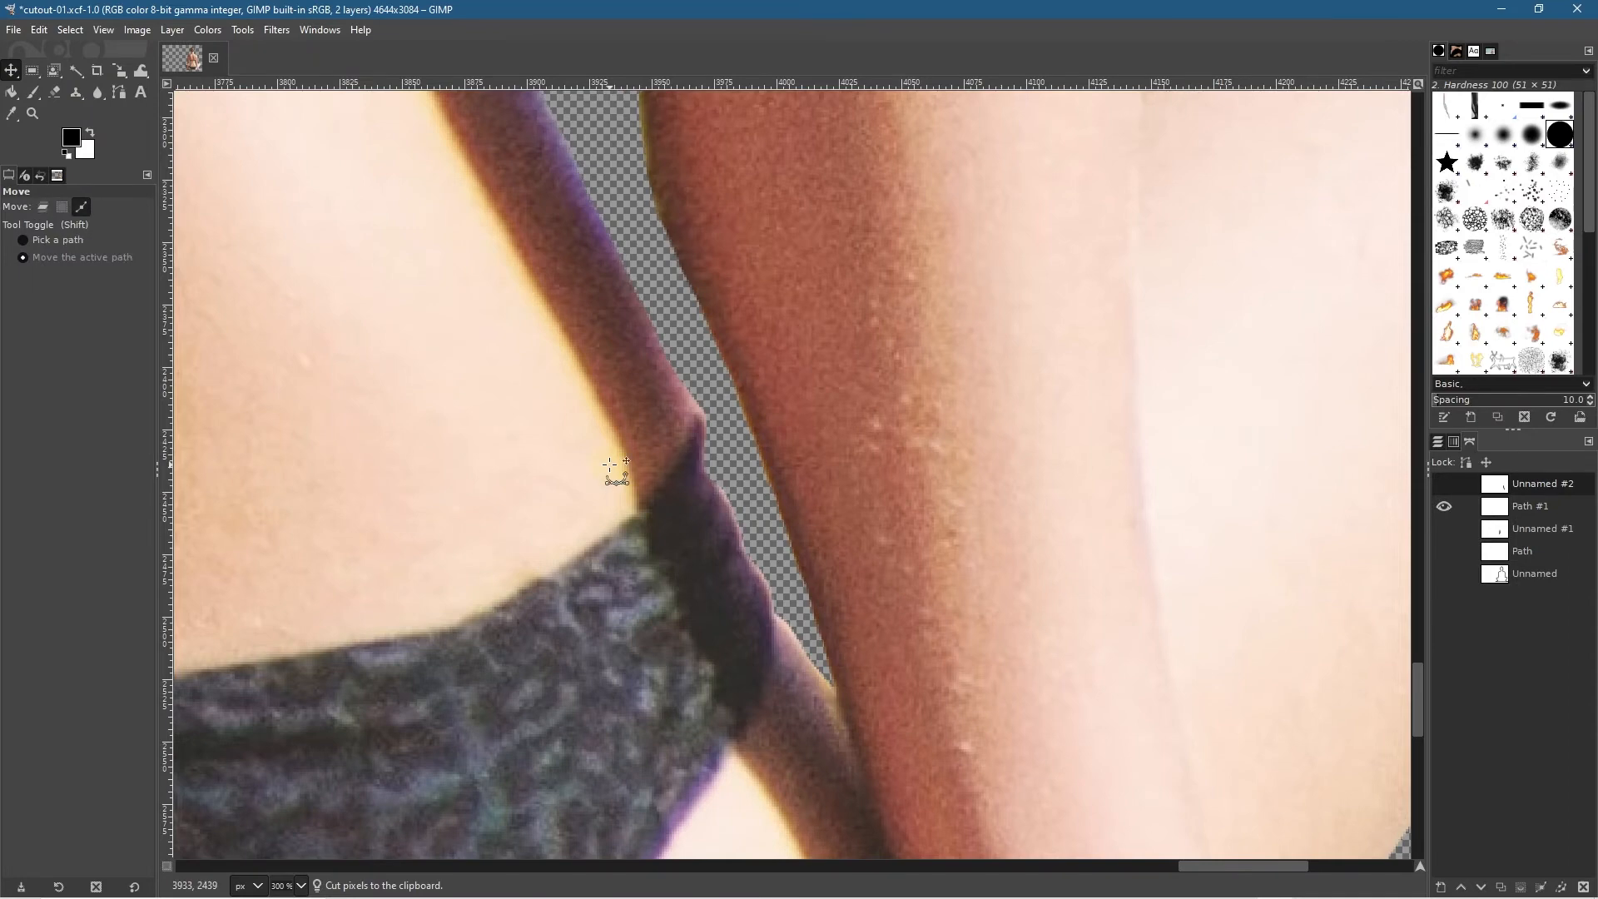
pyautogui.scroll(-5, 610, 464)
pyautogui.scroll(-3, 610, 465)
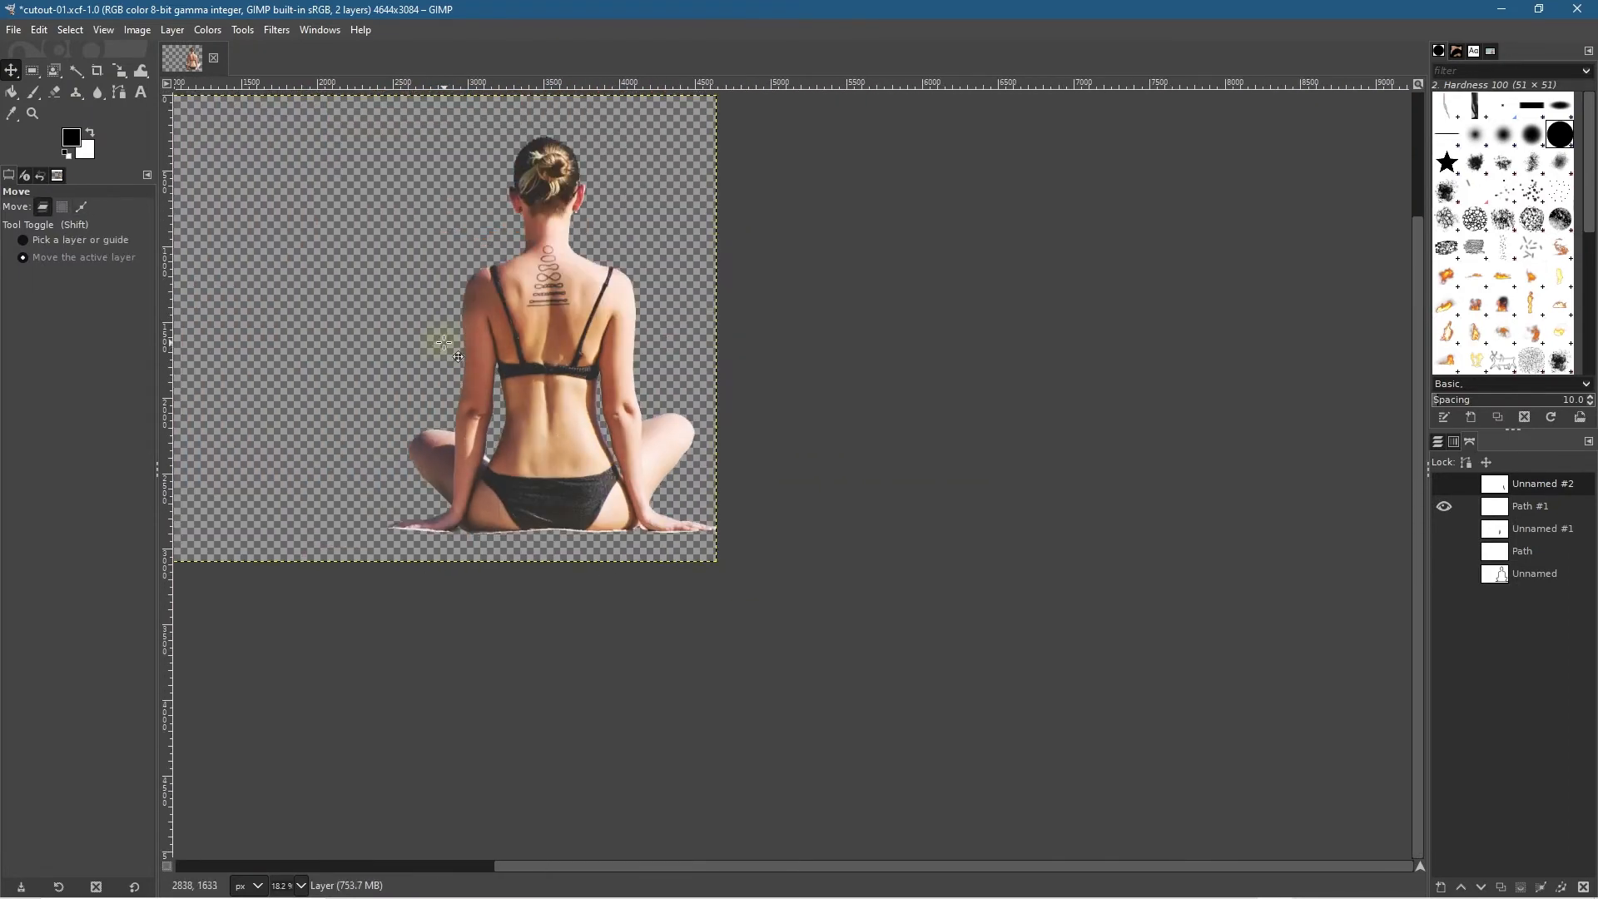
pyautogui.moveTo(327, 286); pyautogui.dragTo(828, 525)
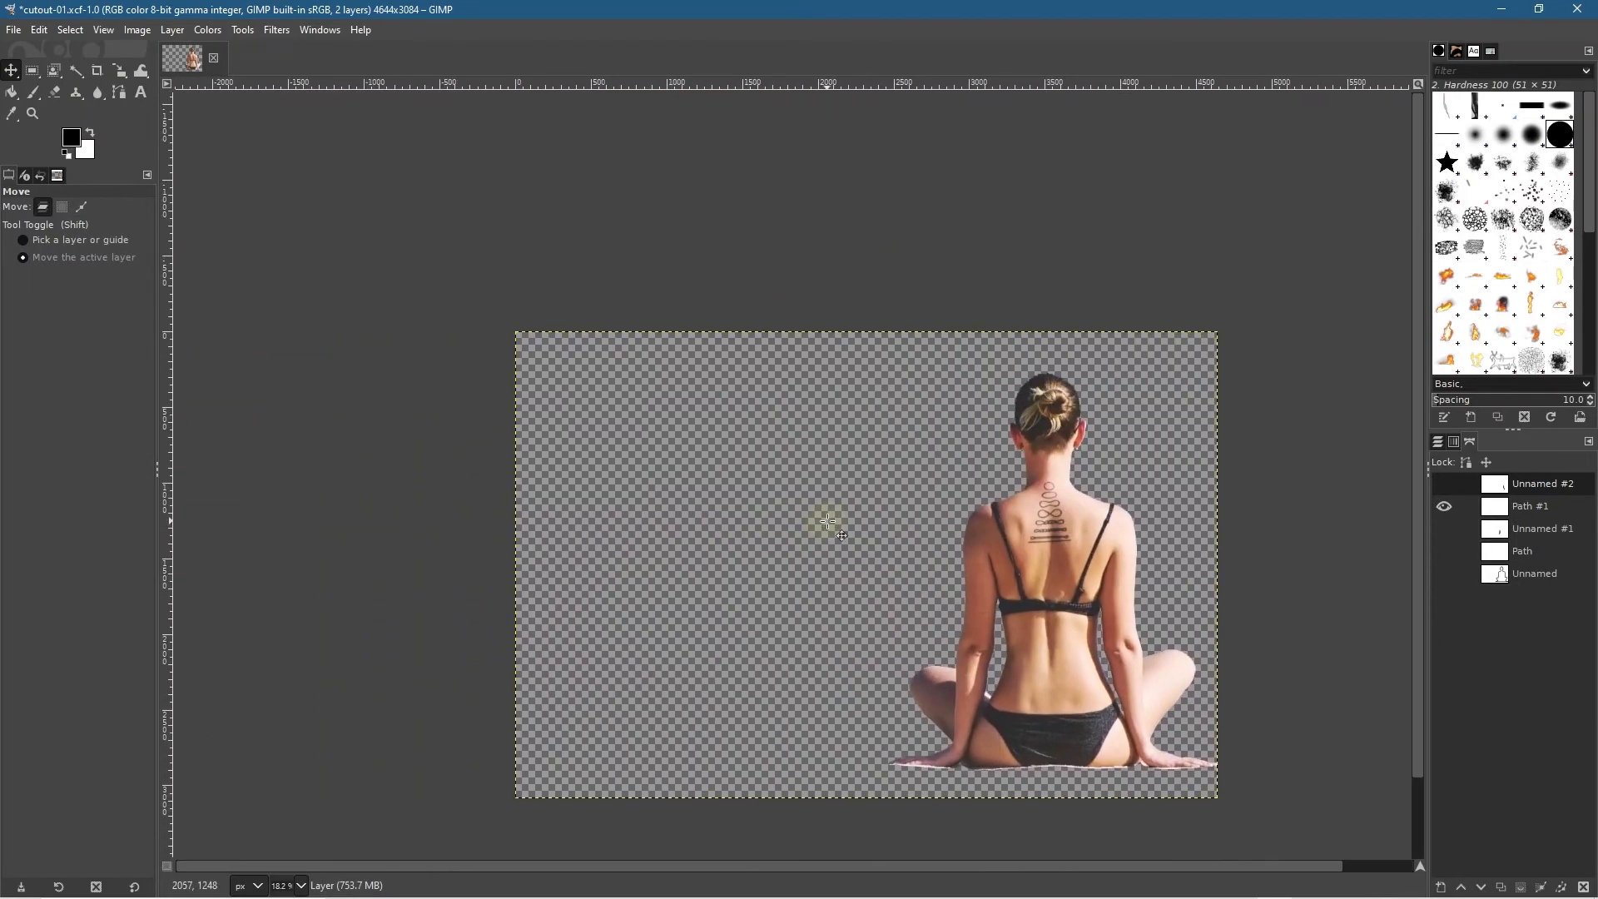
# Step: Compare the woman's cutout with the original beach photo by toggling the visibility of the two layers
pyautogui.click(1438, 443)
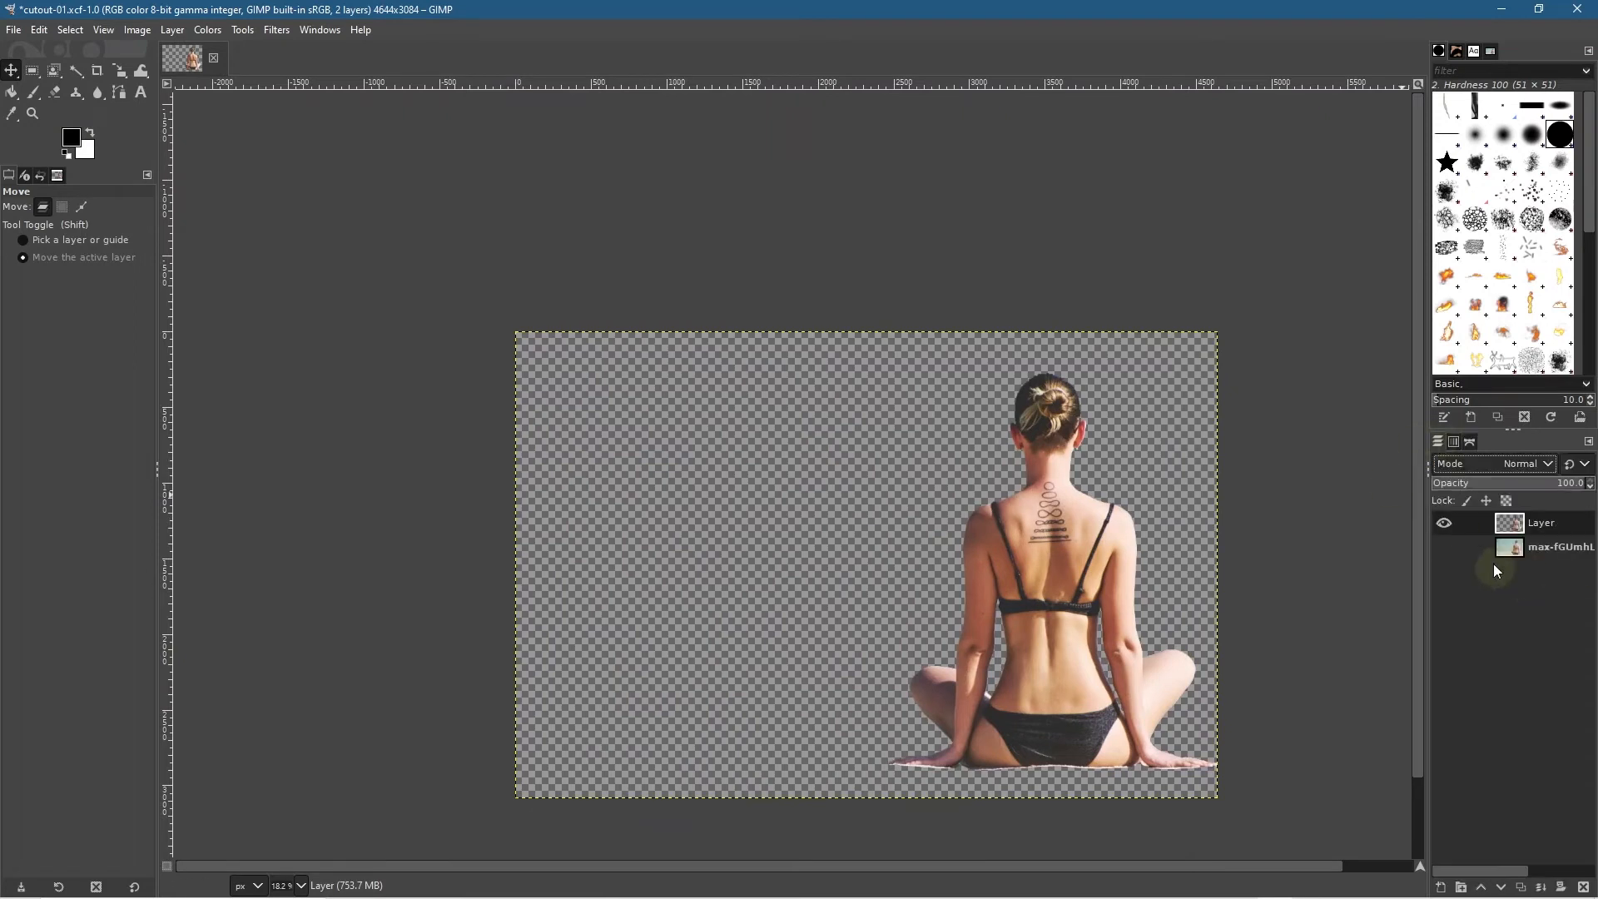
pyautogui.click(1451, 530)
pyautogui.click(1448, 536)
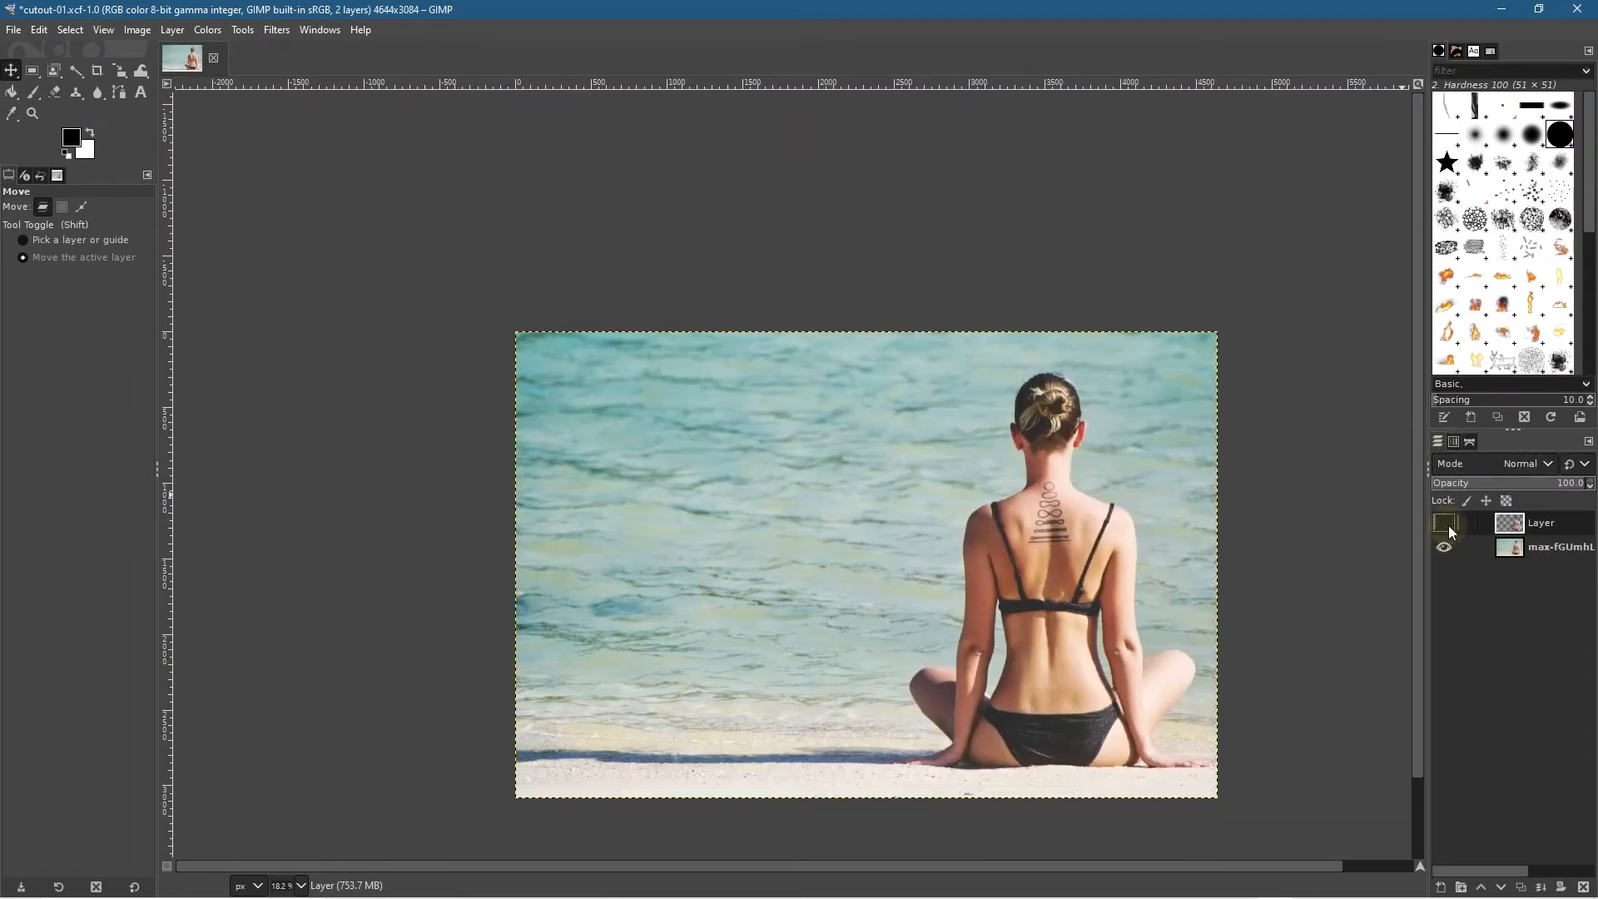
pyautogui.click(1448, 543)
pyautogui.click(1447, 542)
pyautogui.click(1447, 543)
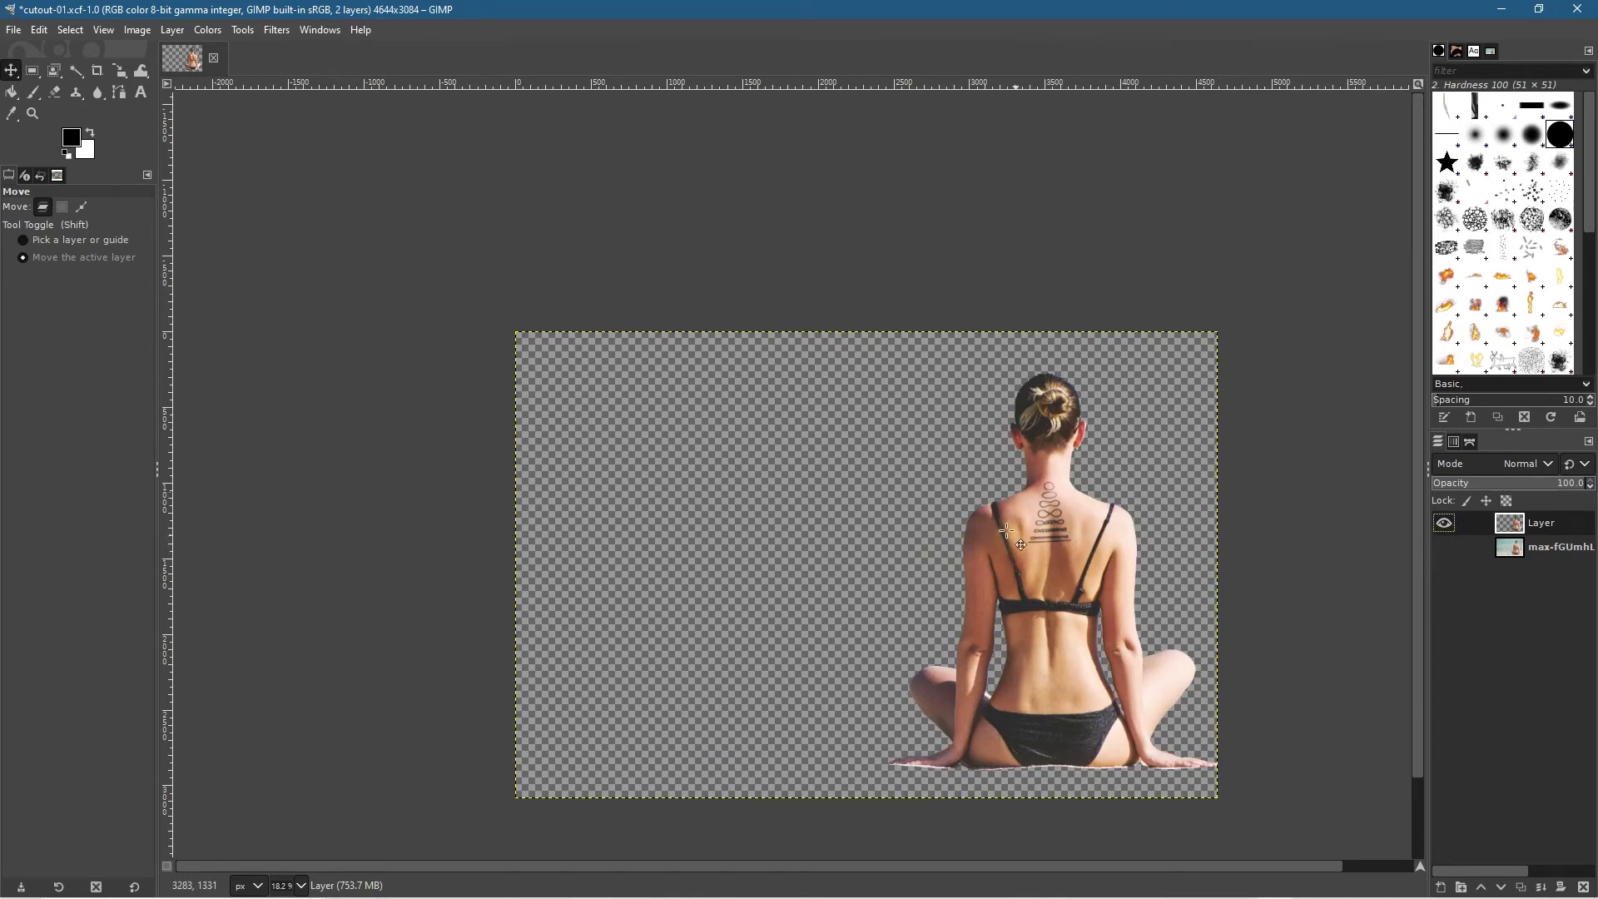
# Step: Show the original photo layer beneath the cutout and save the file cutout-01.xcf
pyautogui.click(1445, 547)
pyautogui.click(17, 32)
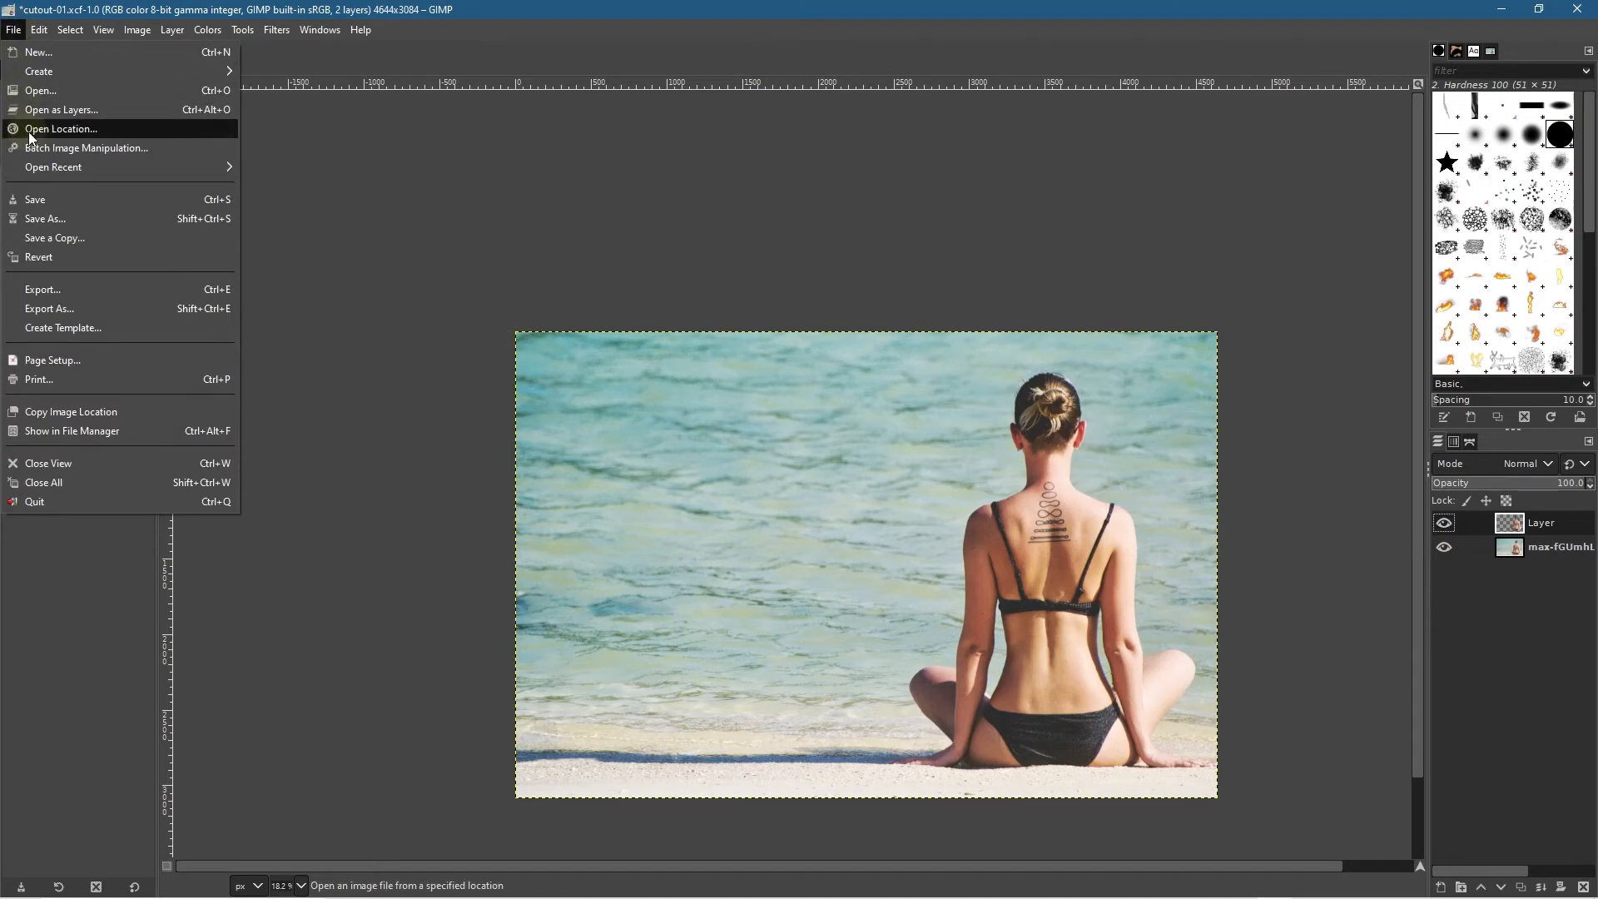
pyautogui.click(40, 197)
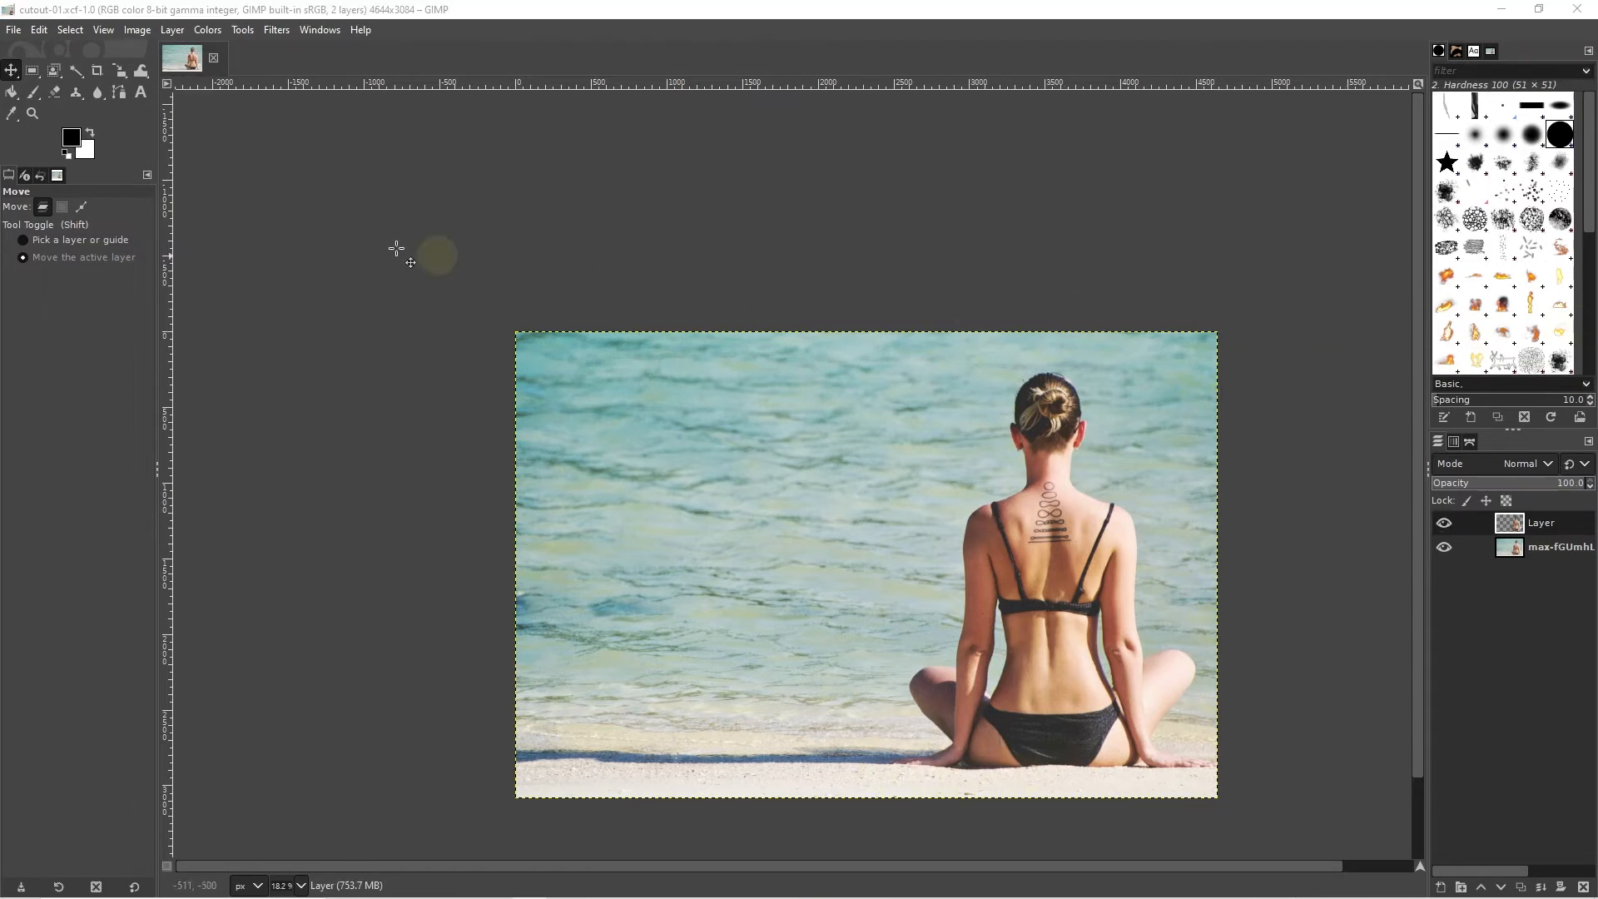
# Step: Create a new image 1920 px wide and 1080 px high, filled with transparency
pyautogui.click(12, 31)
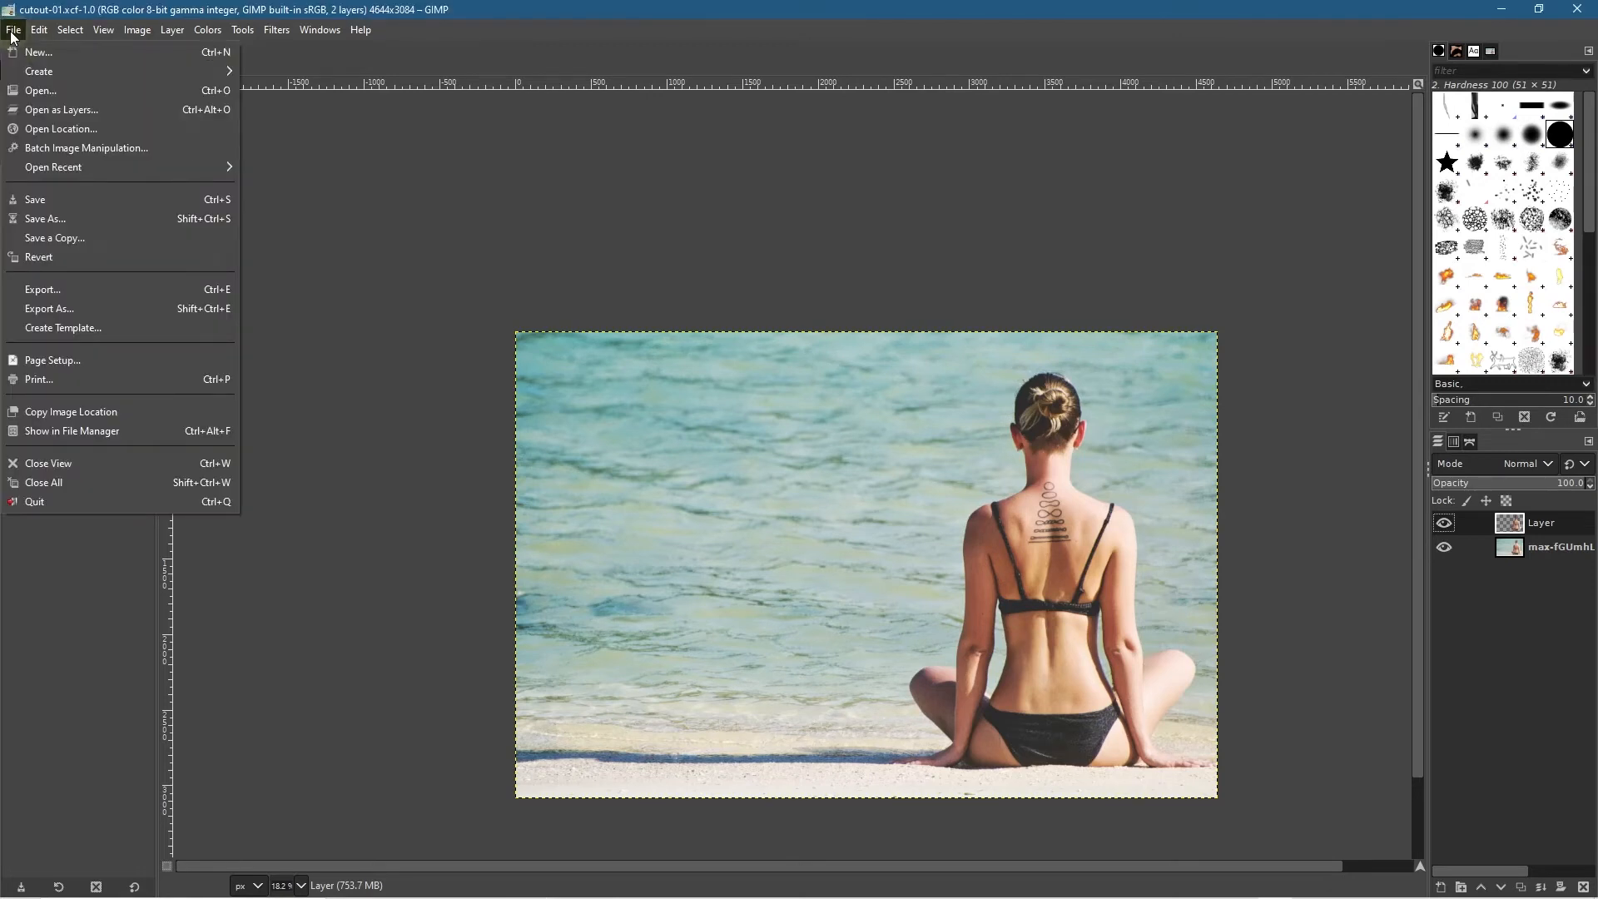
pyautogui.click(27, 54)
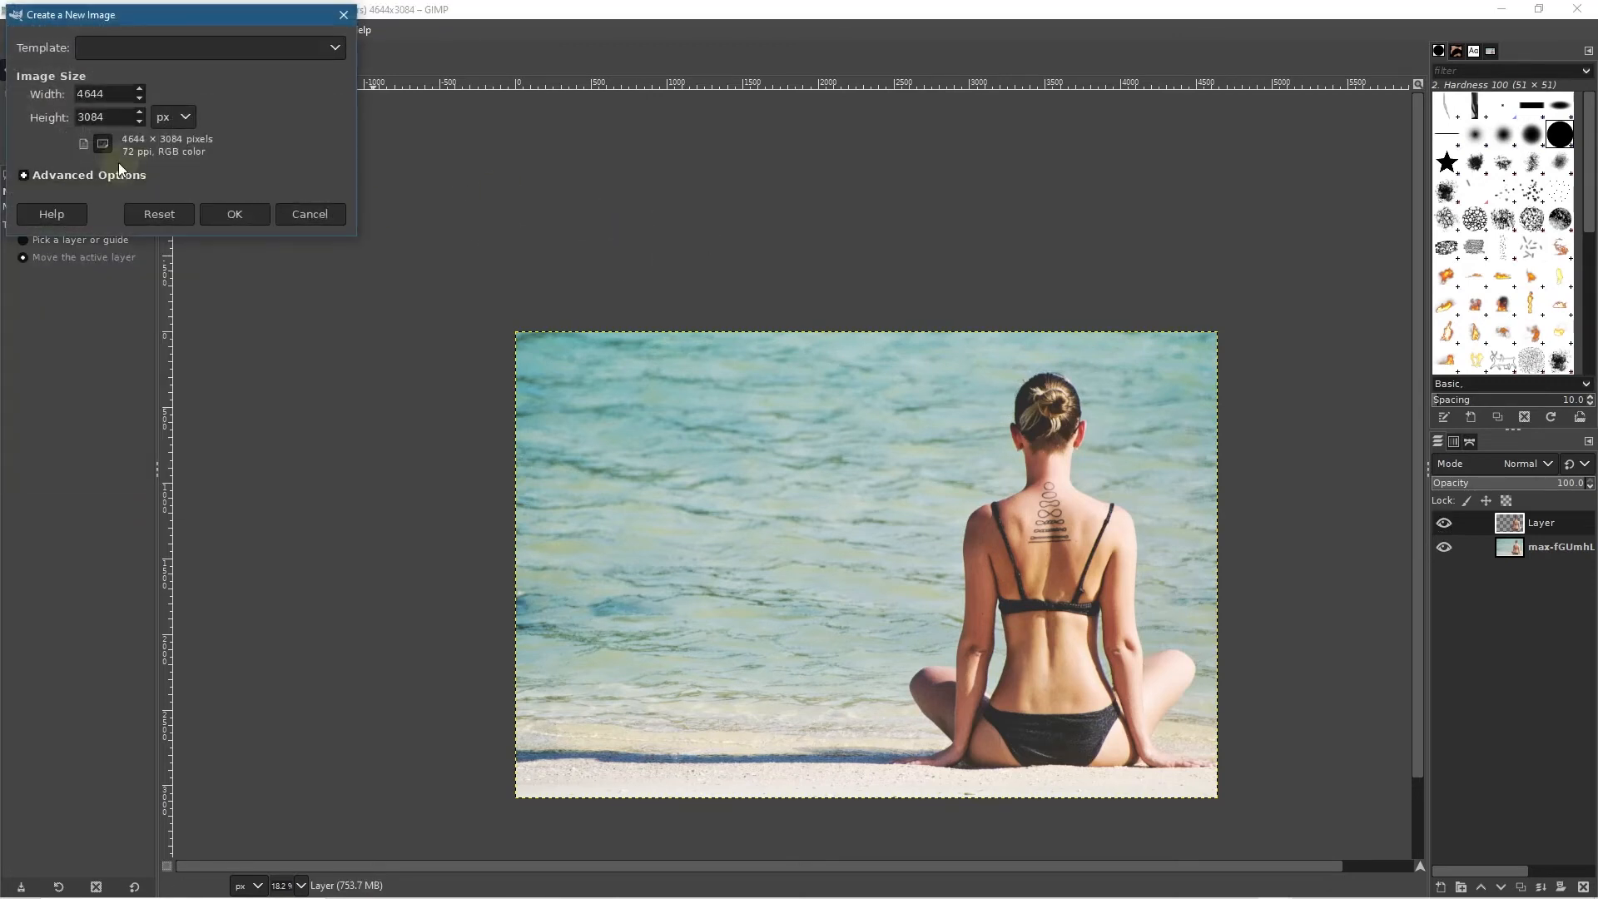
pyautogui.moveTo(103, 93); pyautogui.dragTo(29, 94)
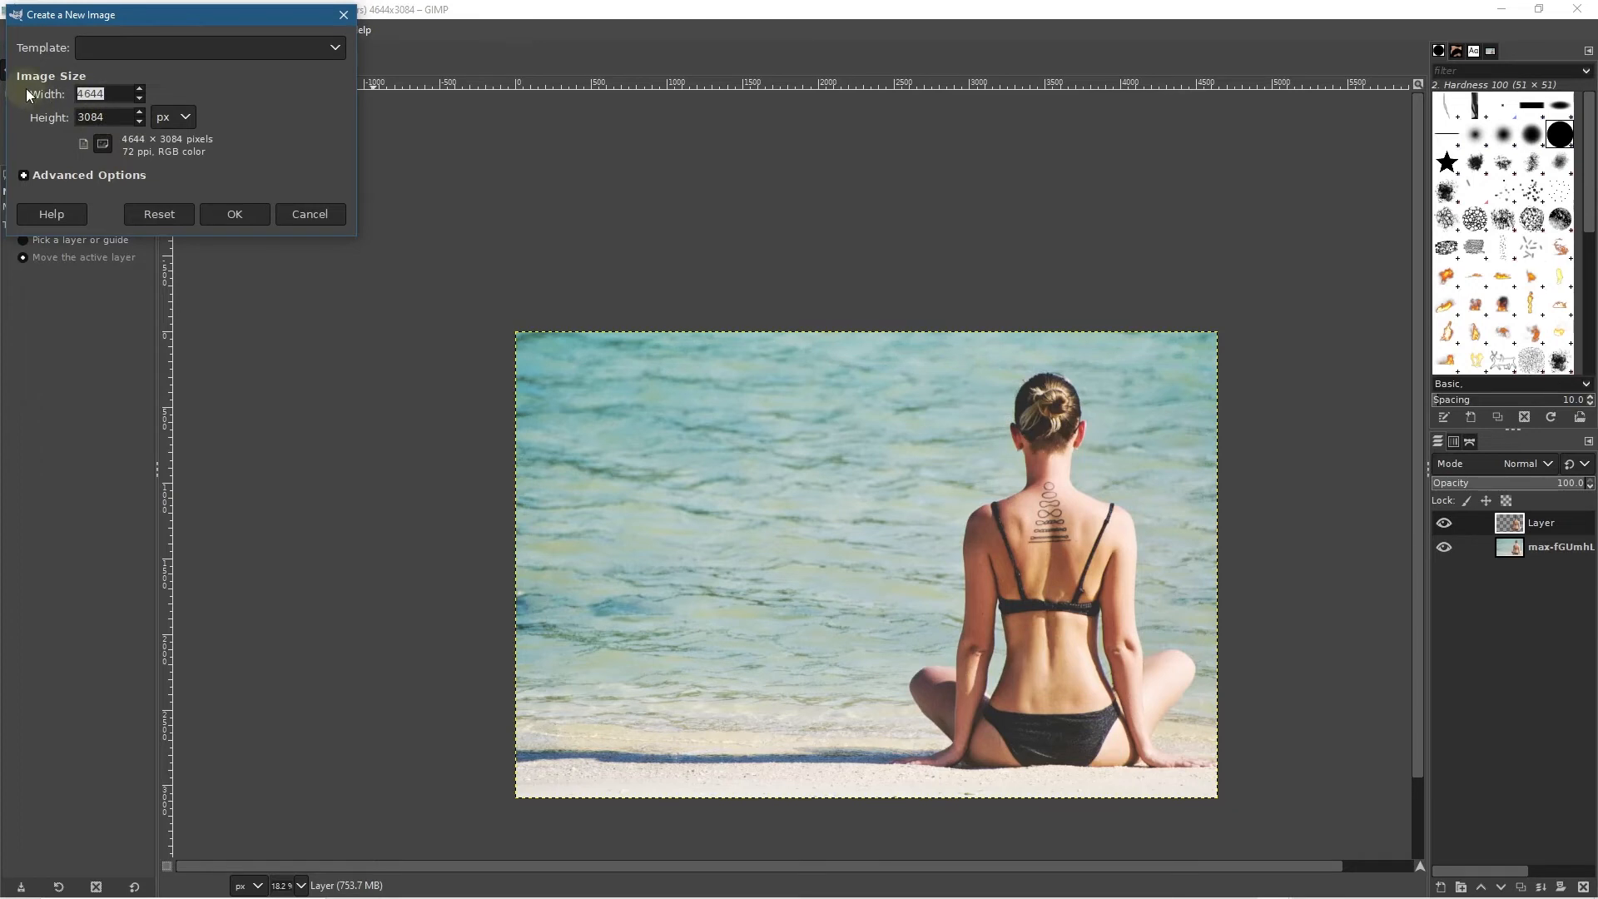
pyautogui.write('1920')
pyautogui.press('Tab')
pyautogui.write('1080')
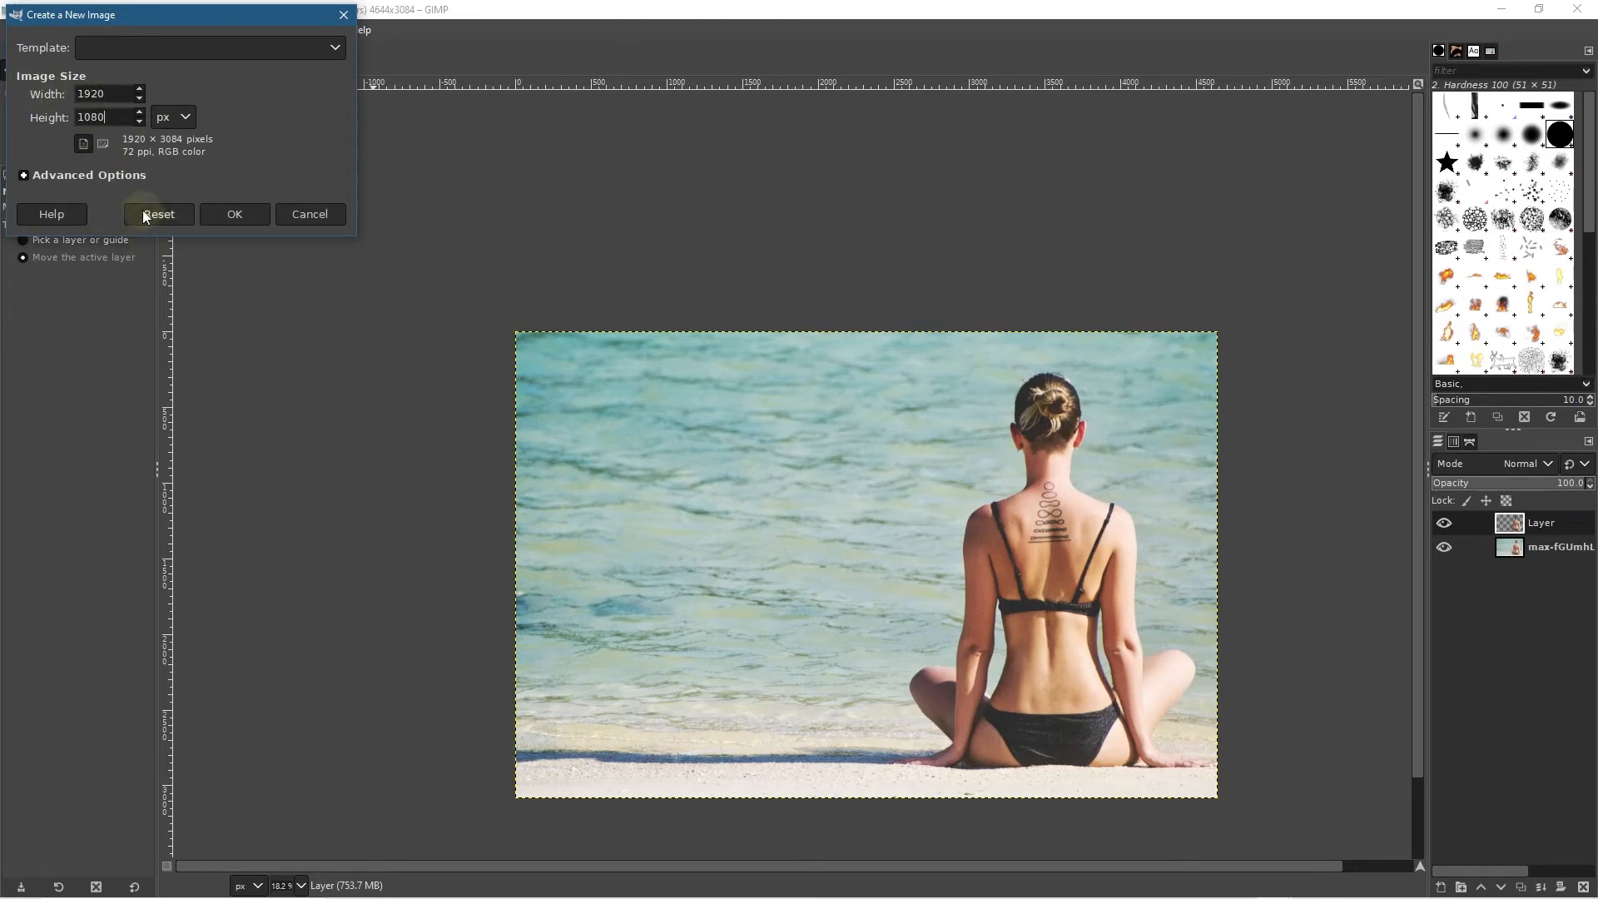
pyautogui.click(25, 175)
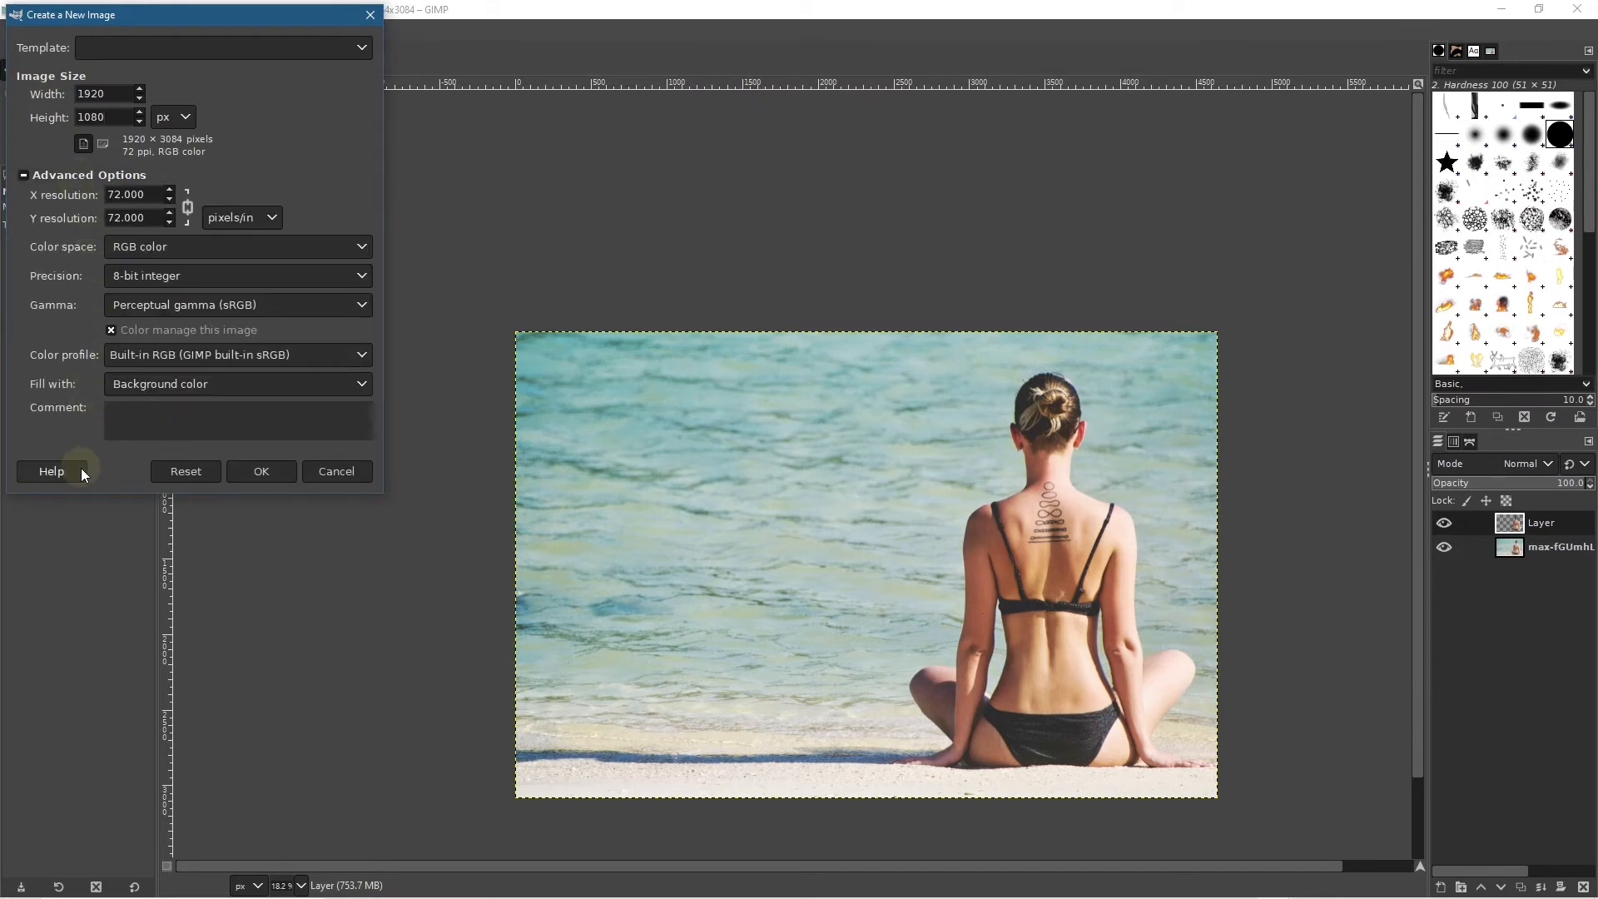
pyautogui.click(153, 382)
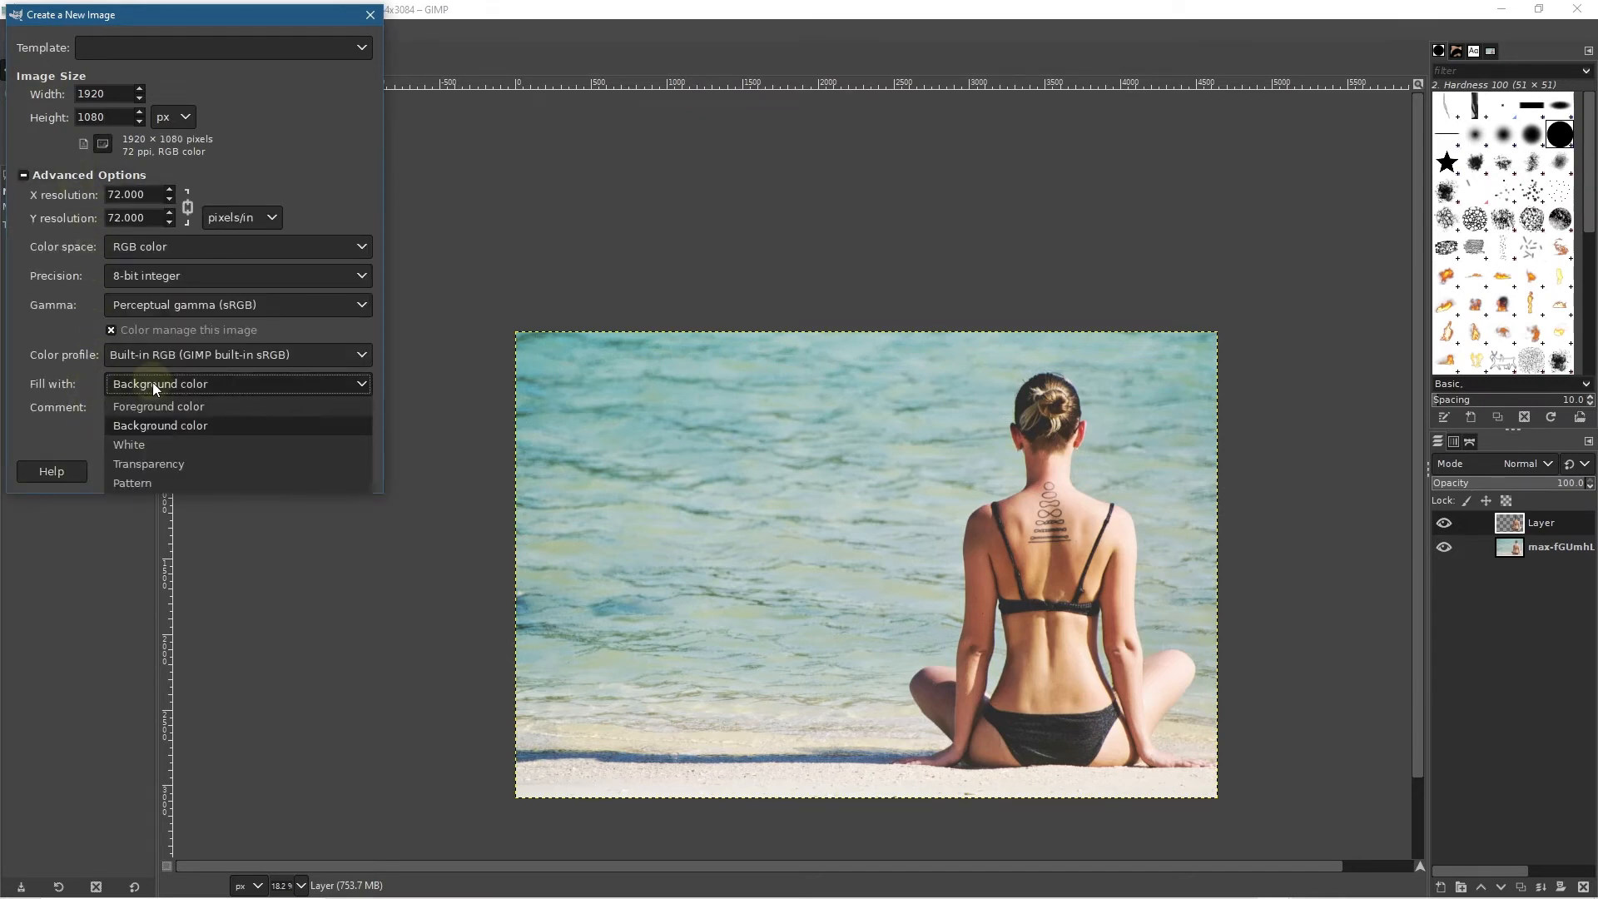
pyautogui.click(146, 463)
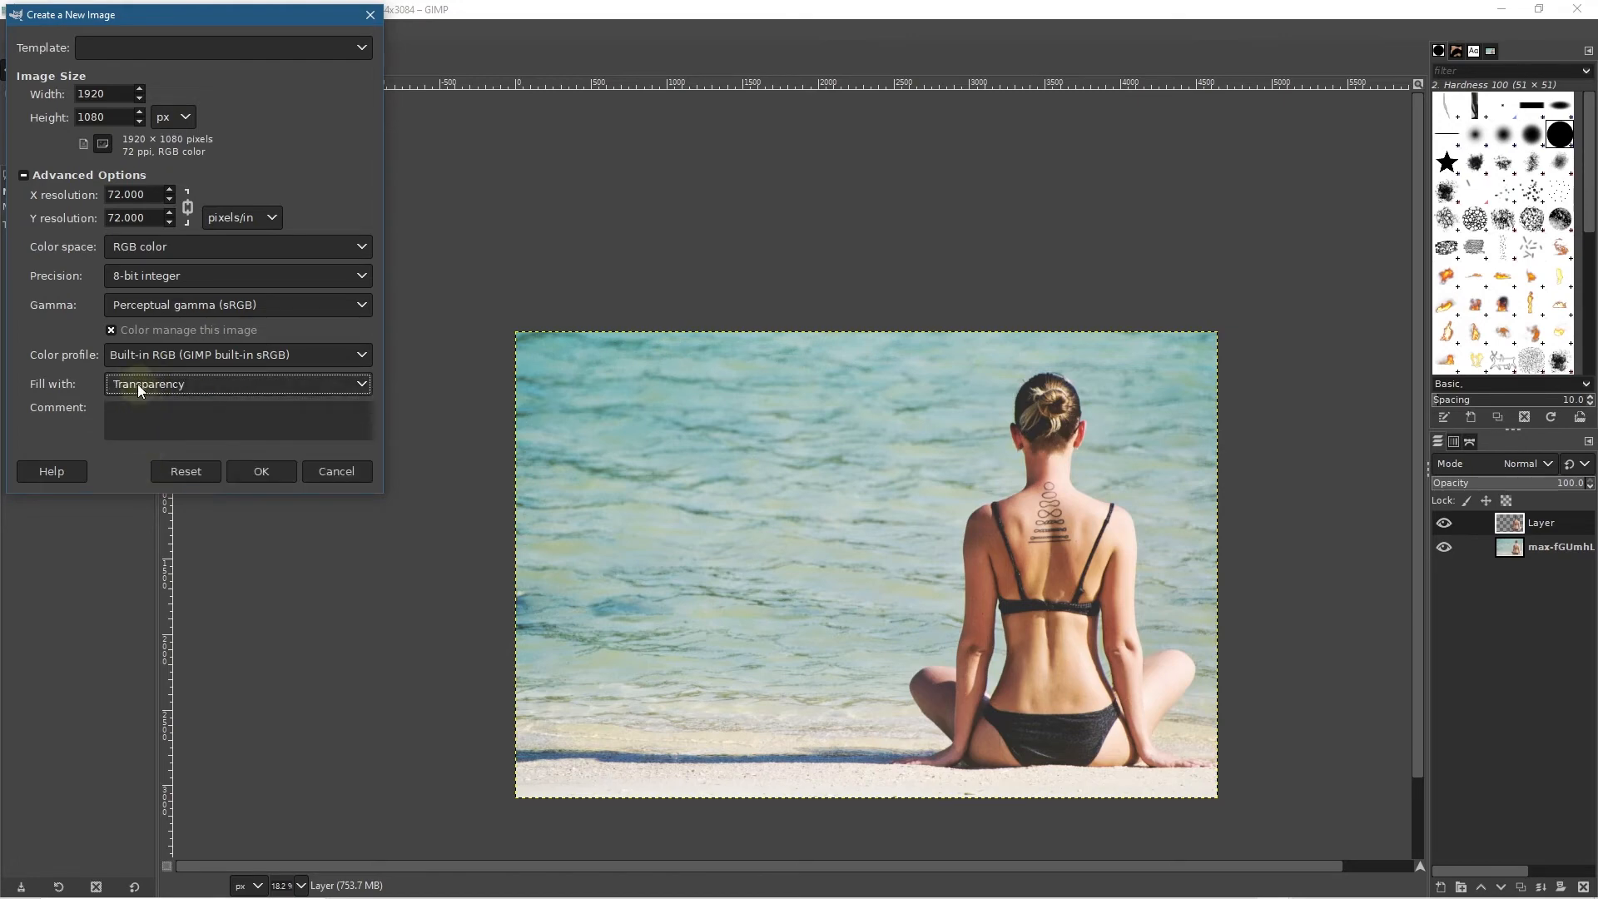
pyautogui.click(265, 471)
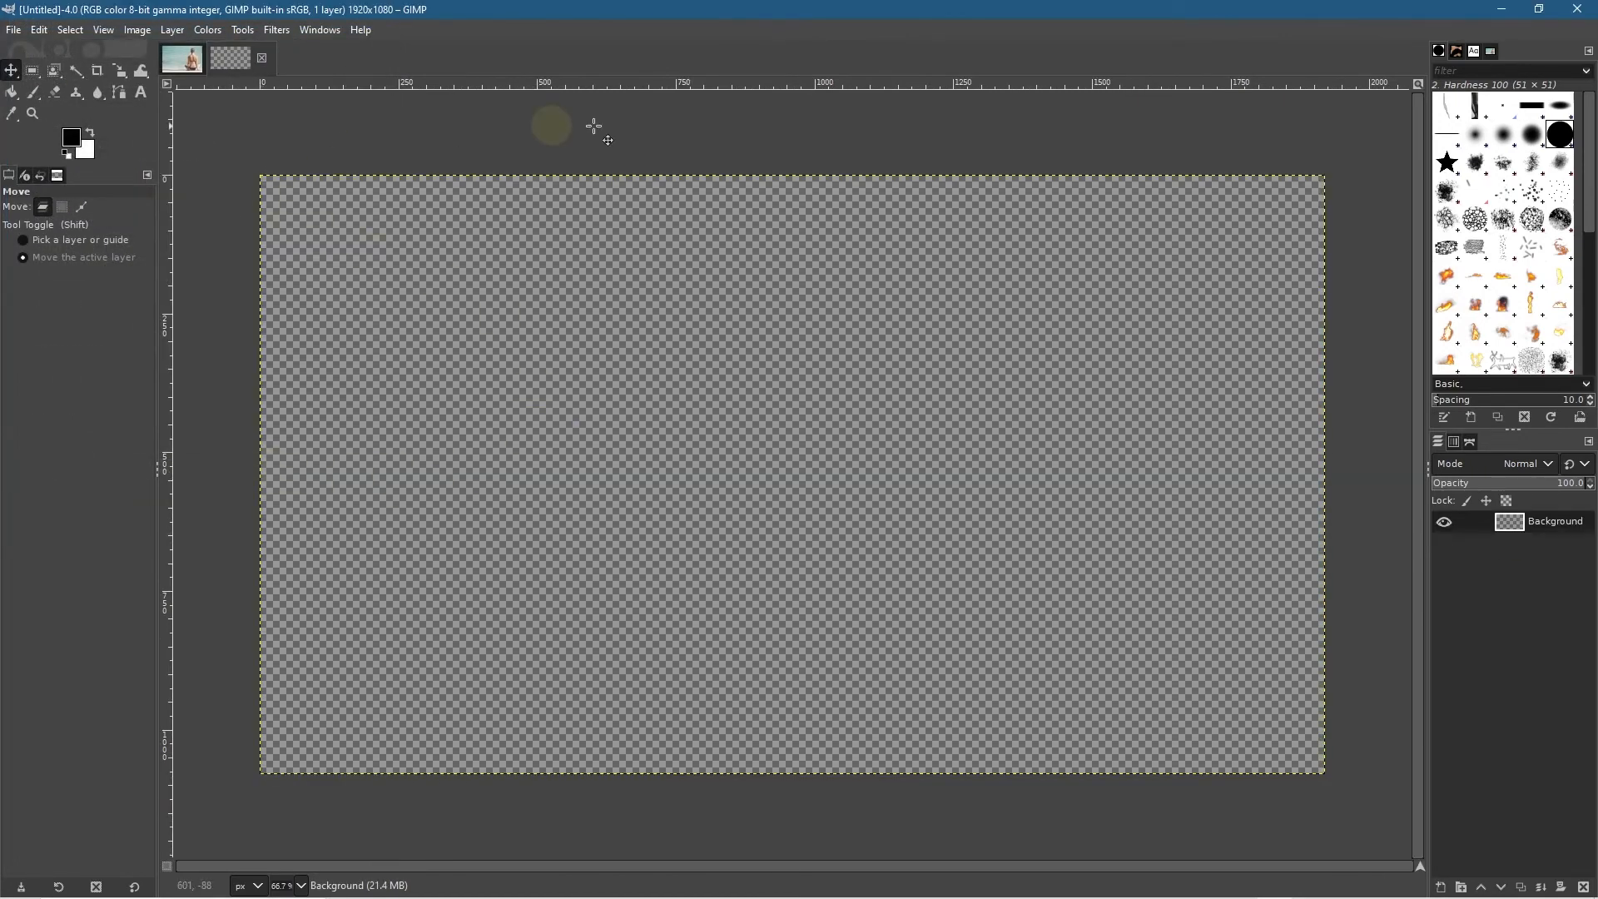
# Step: Switch to the file explorer and bring beach-1751455_1920.jpg into the new image as a layer
pyautogui.hotkey('alt', 'Tab')
pyautogui.click(1099, 287)
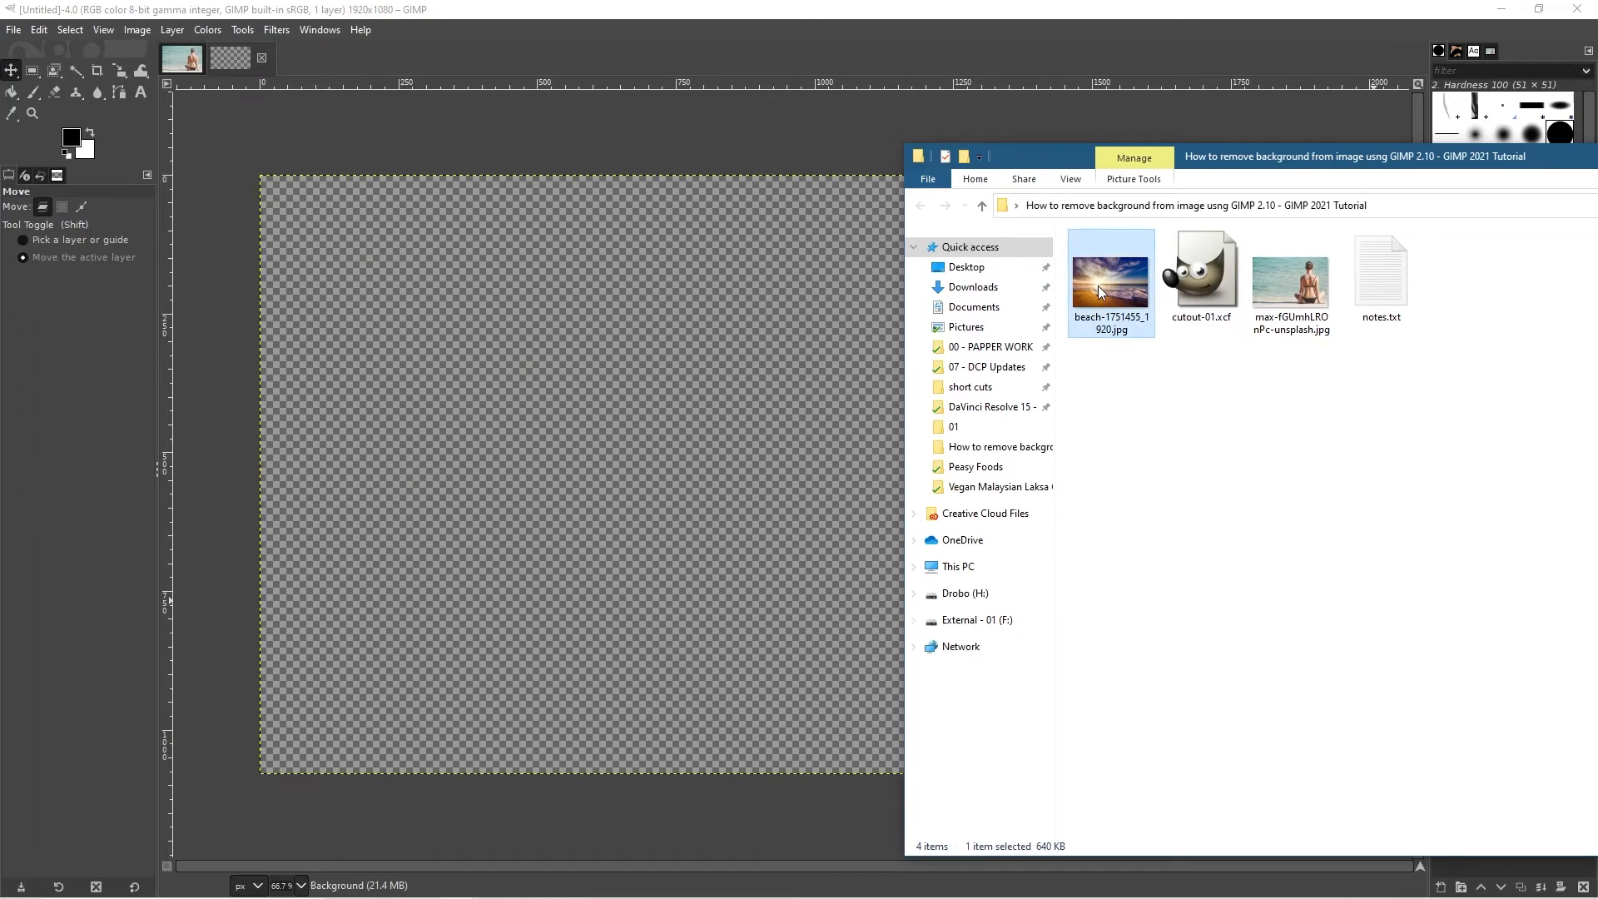
pyautogui.moveTo(602, 407); pyautogui.dragTo(569, 403)
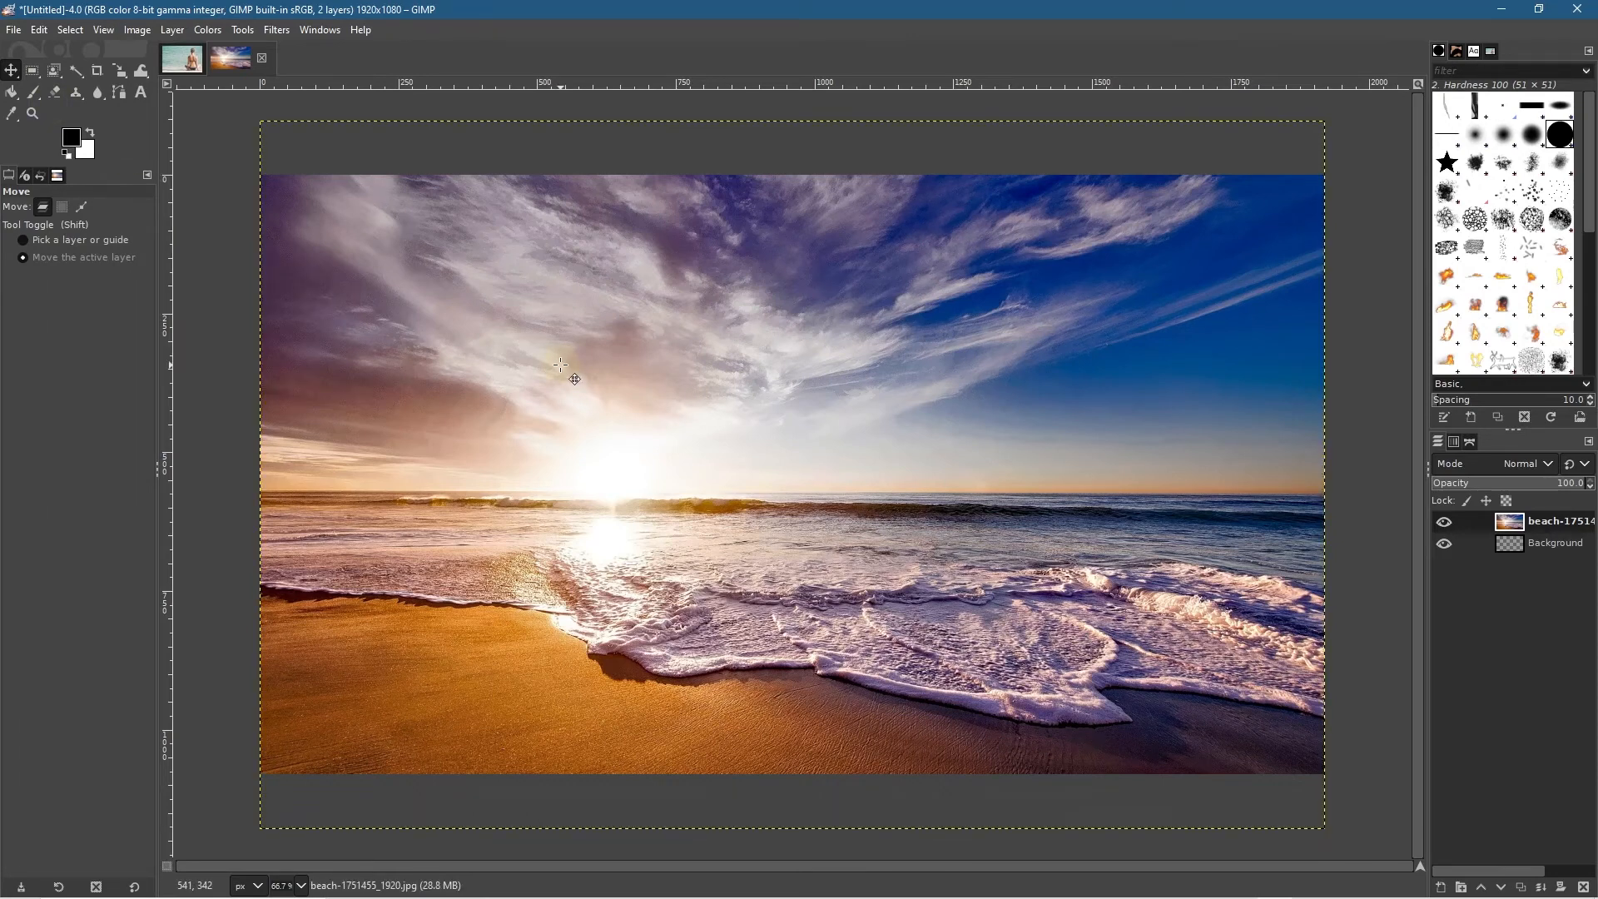
# Step: Nudge the sunset beach layer upward until its lower edge lines up with the canvas's lower edge
pyautogui.hotkey('shift', 'Up')
pyautogui.hotkey('shift', 'Up')
pyautogui.hotkey('shift', 'Up')
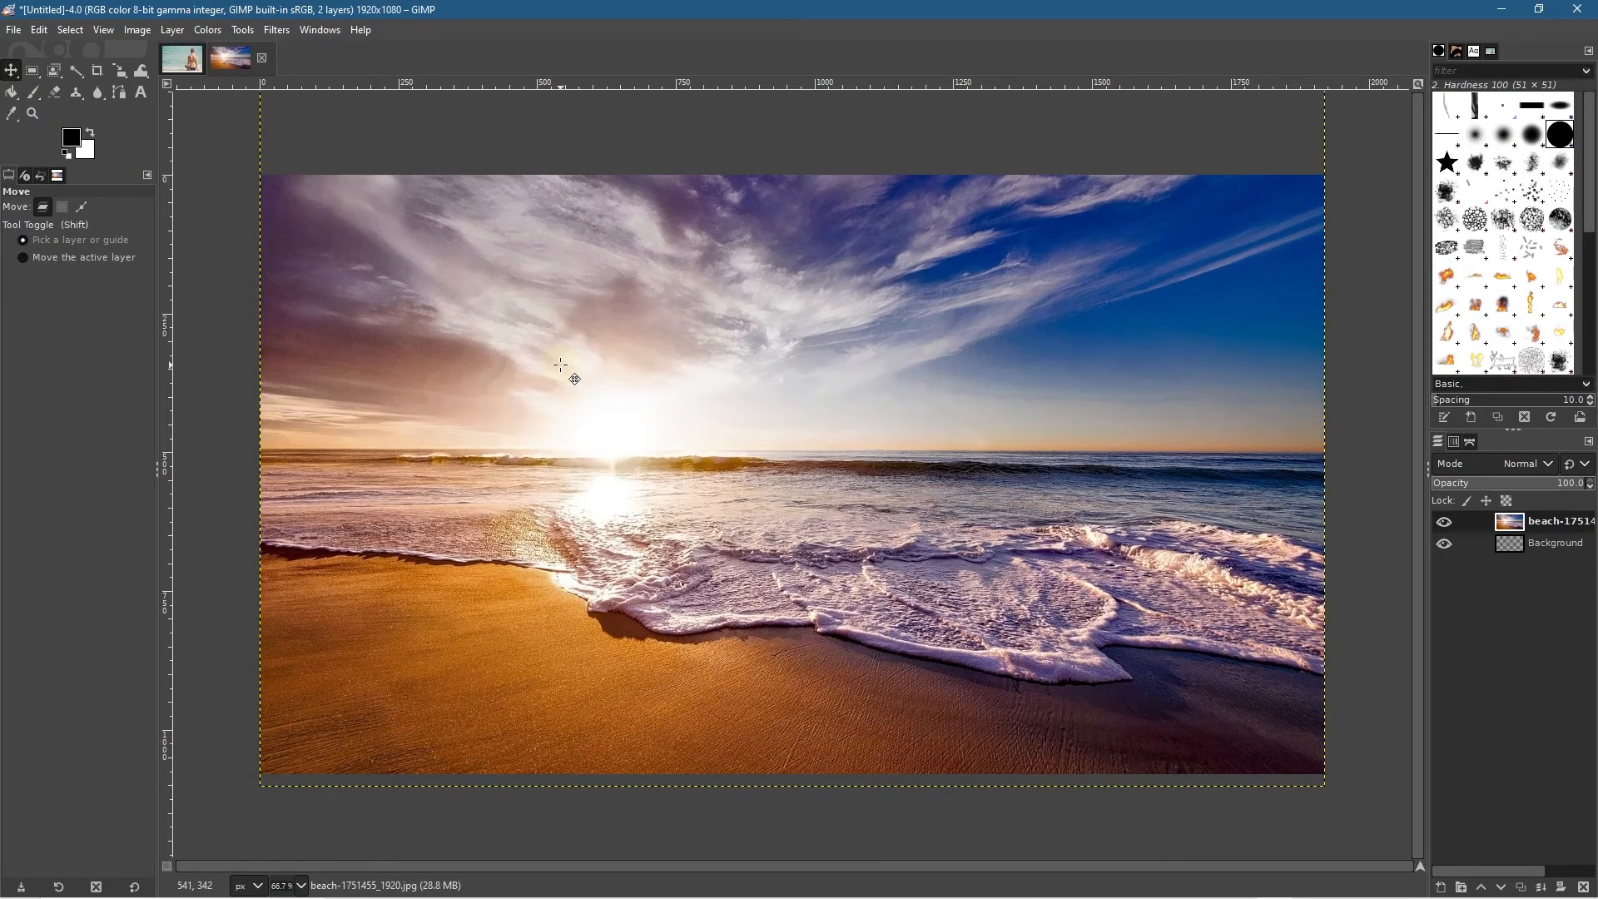
pyautogui.hotkey('shift', 'Up')
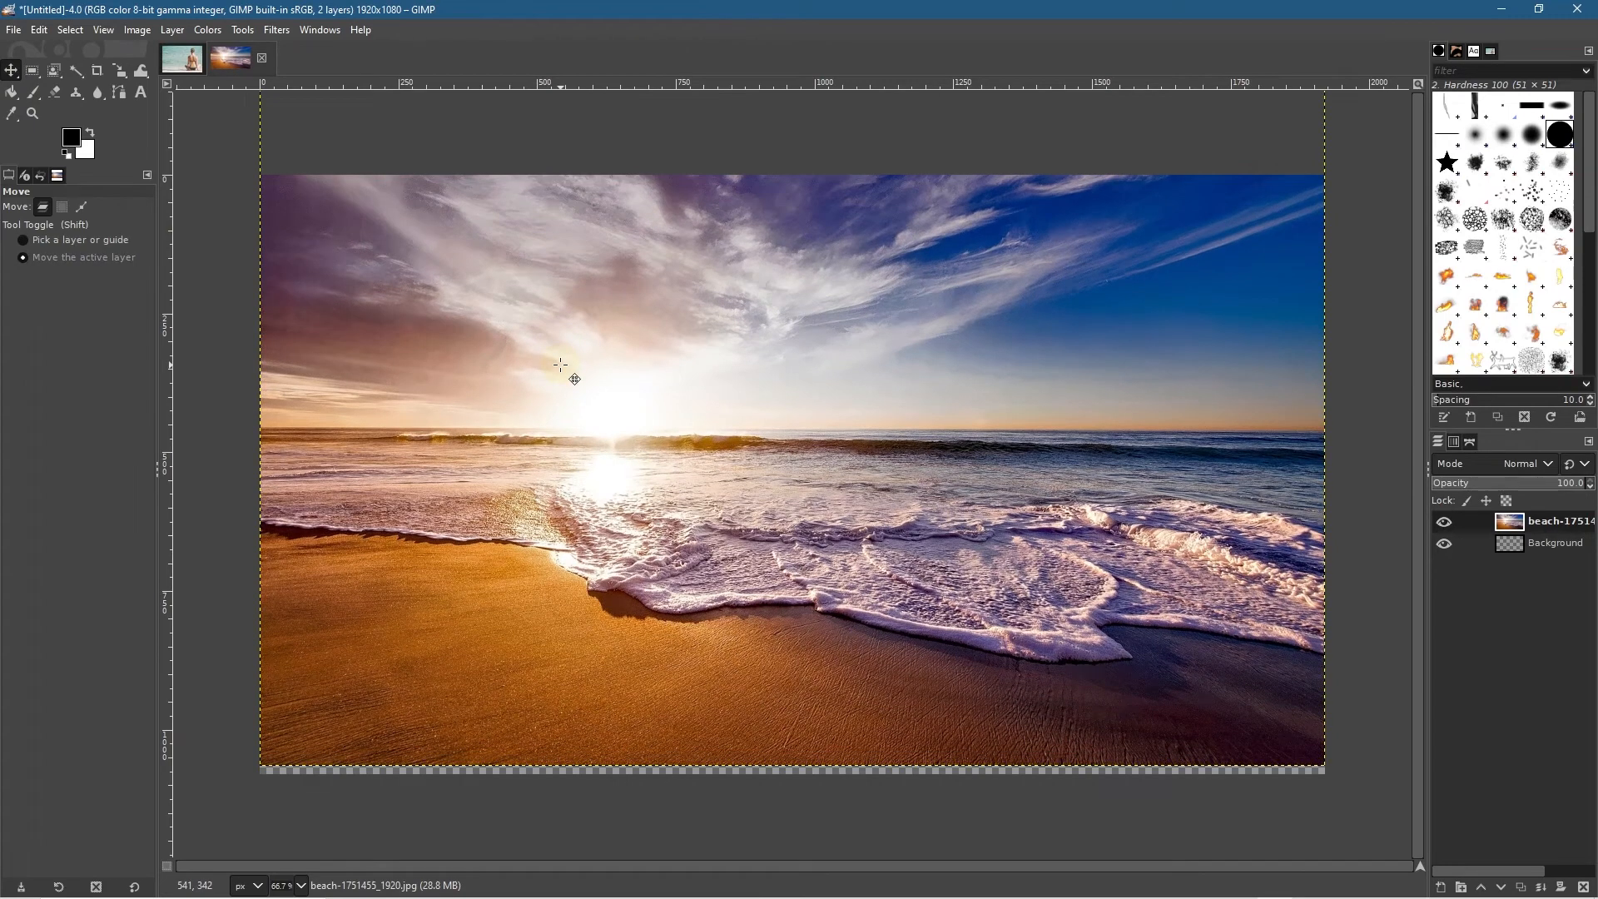
pyautogui.hotkey('shift', 'Down')
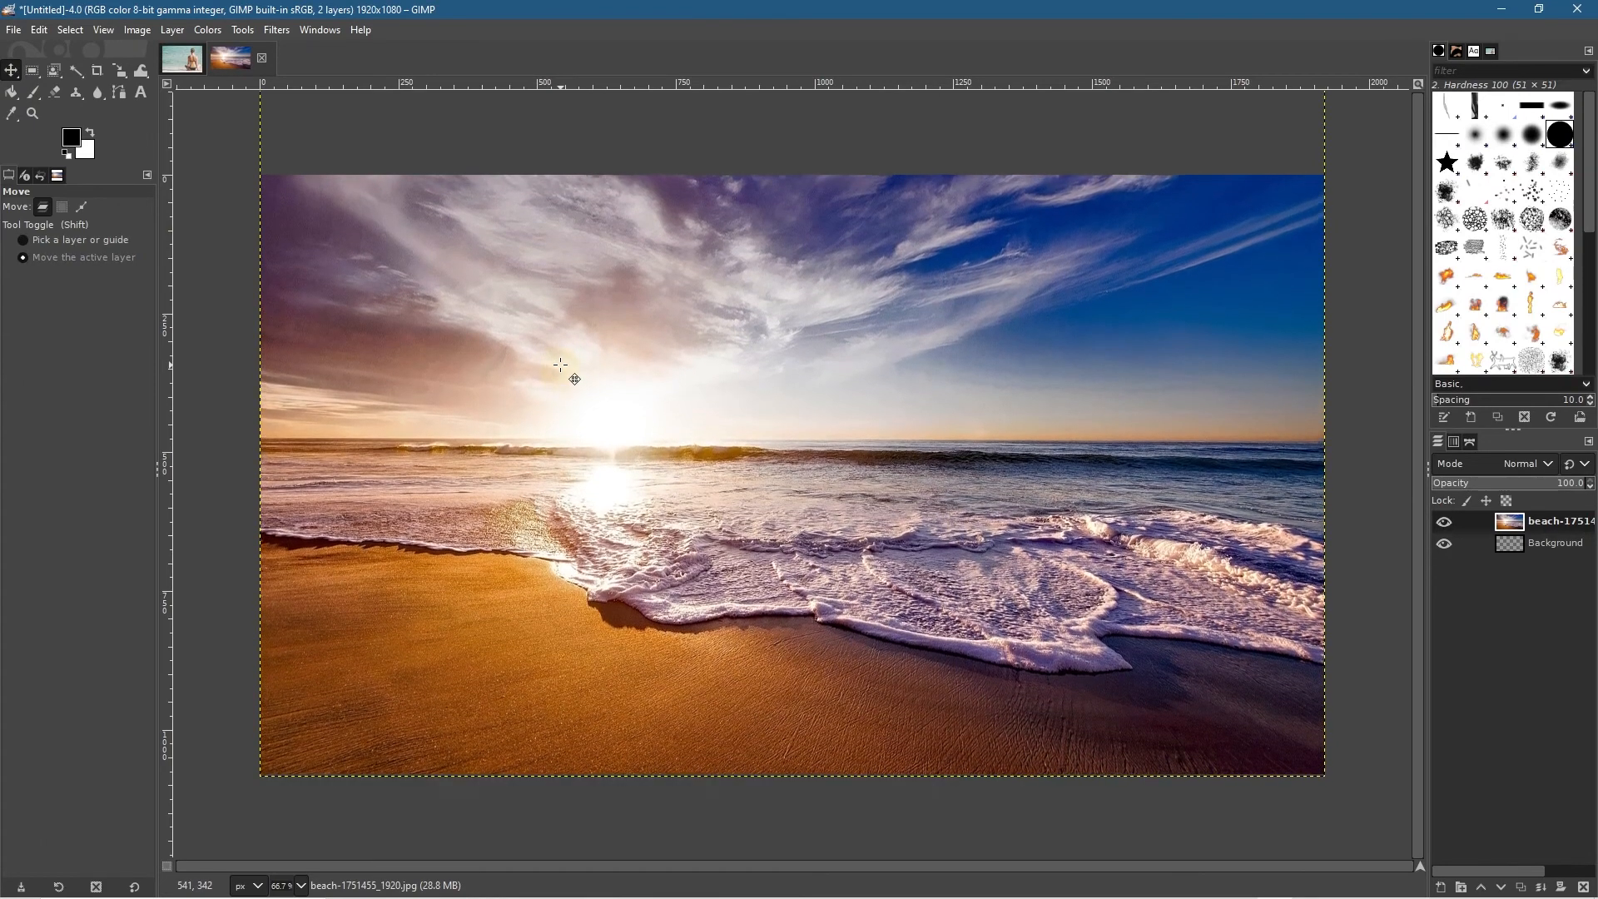
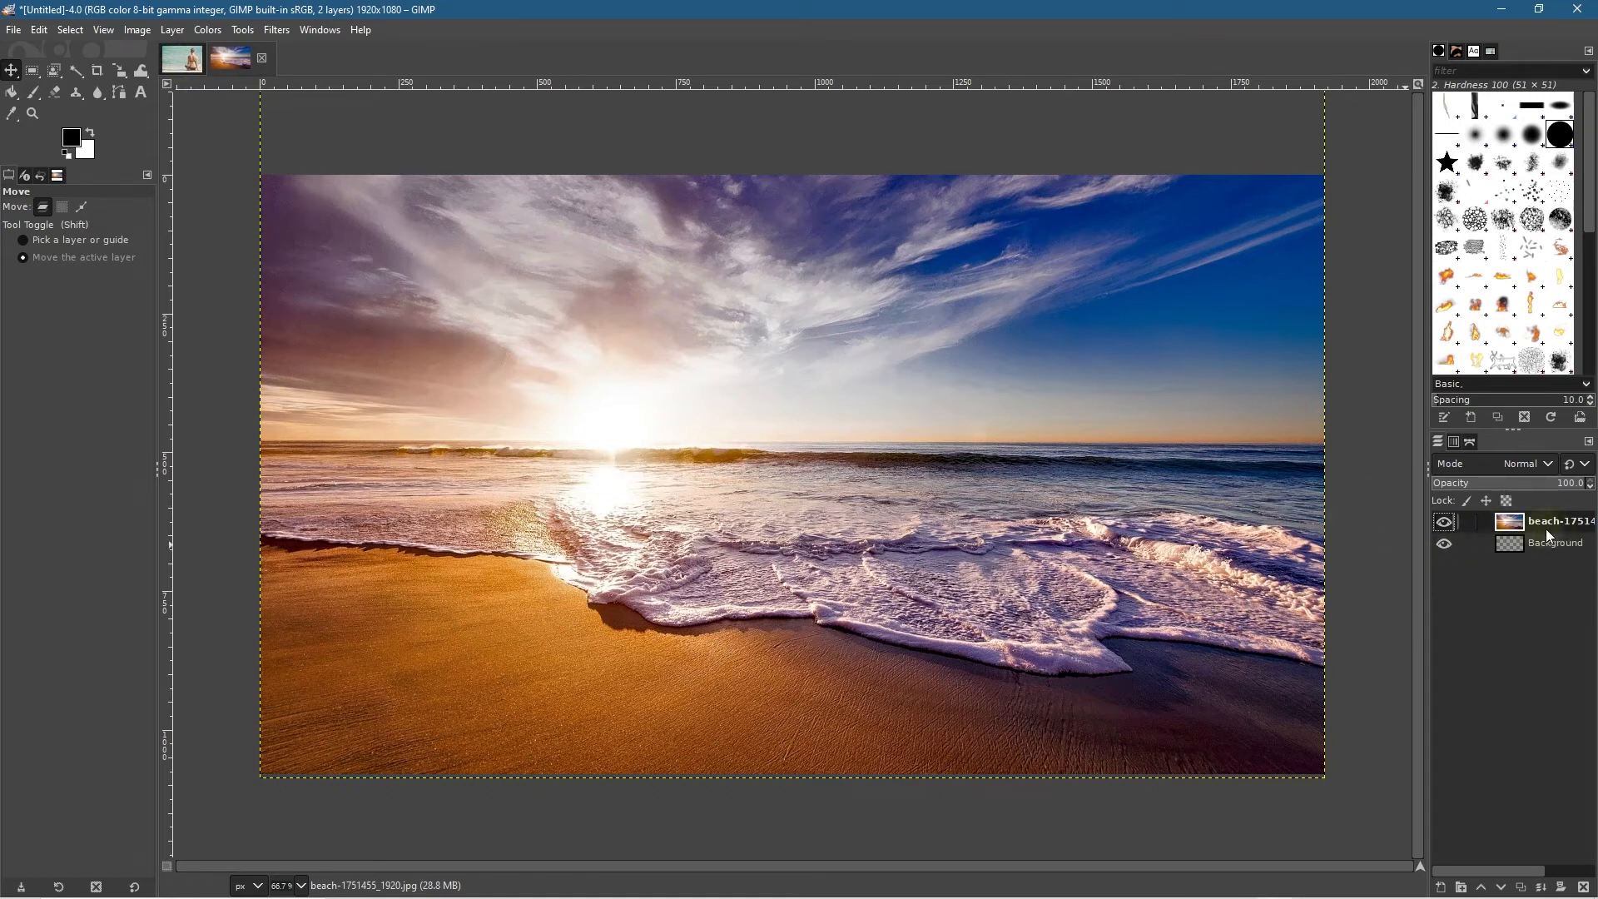
# Step: Add a transparent 1920 × 1080 px layer above the sunset beach layer and select it
pyautogui.click(1444, 889)
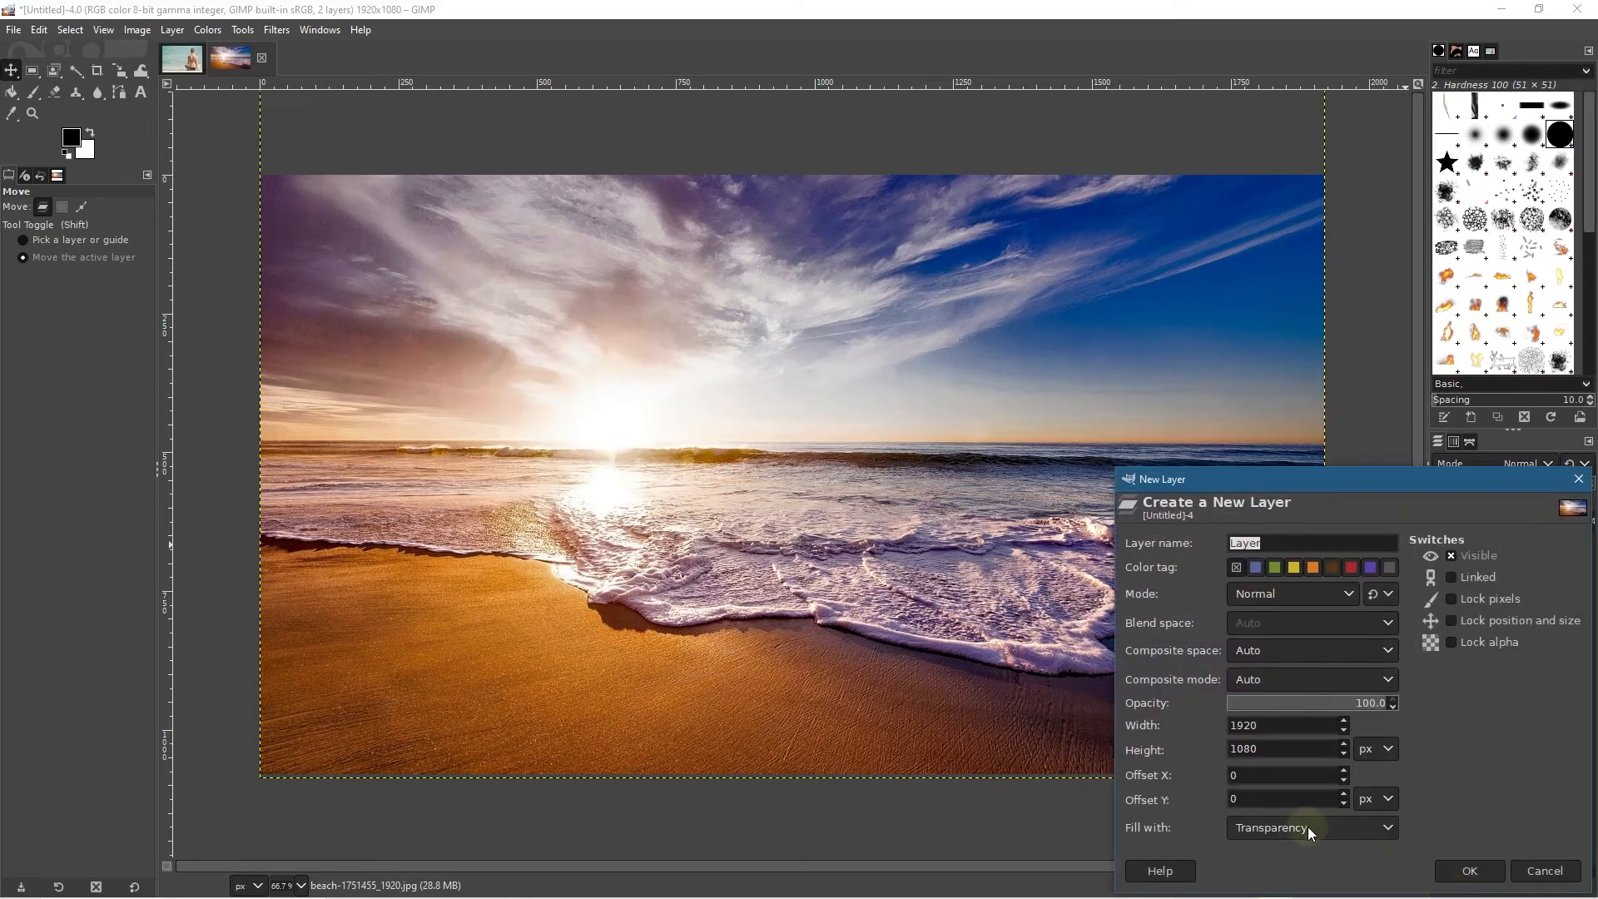
pyautogui.click(1469, 871)
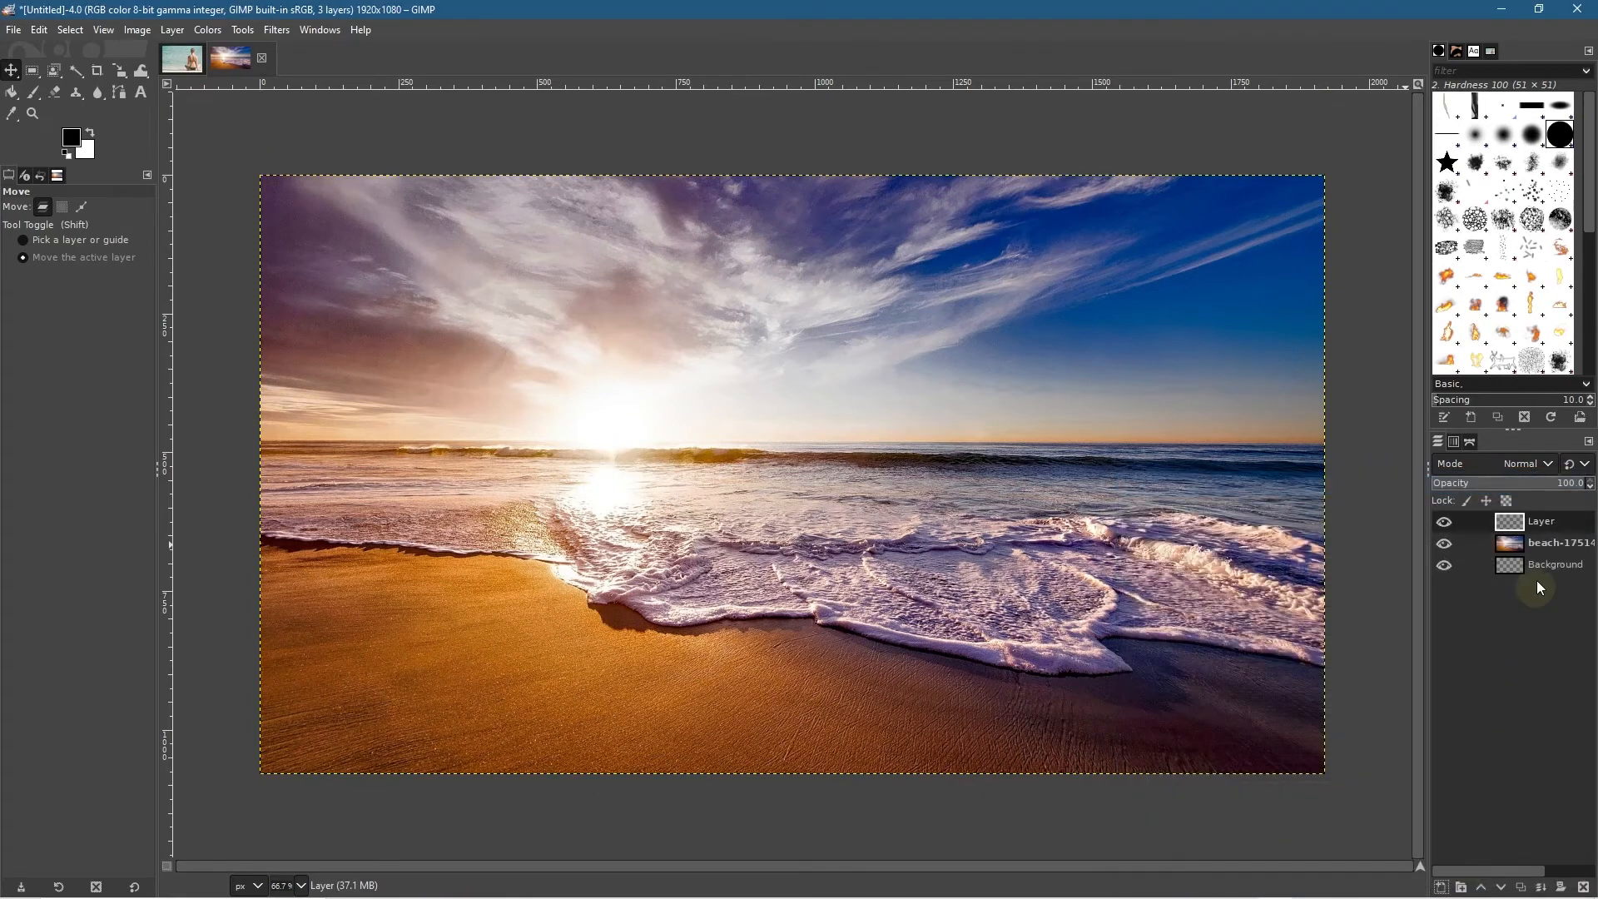
pyautogui.click(1523, 521)
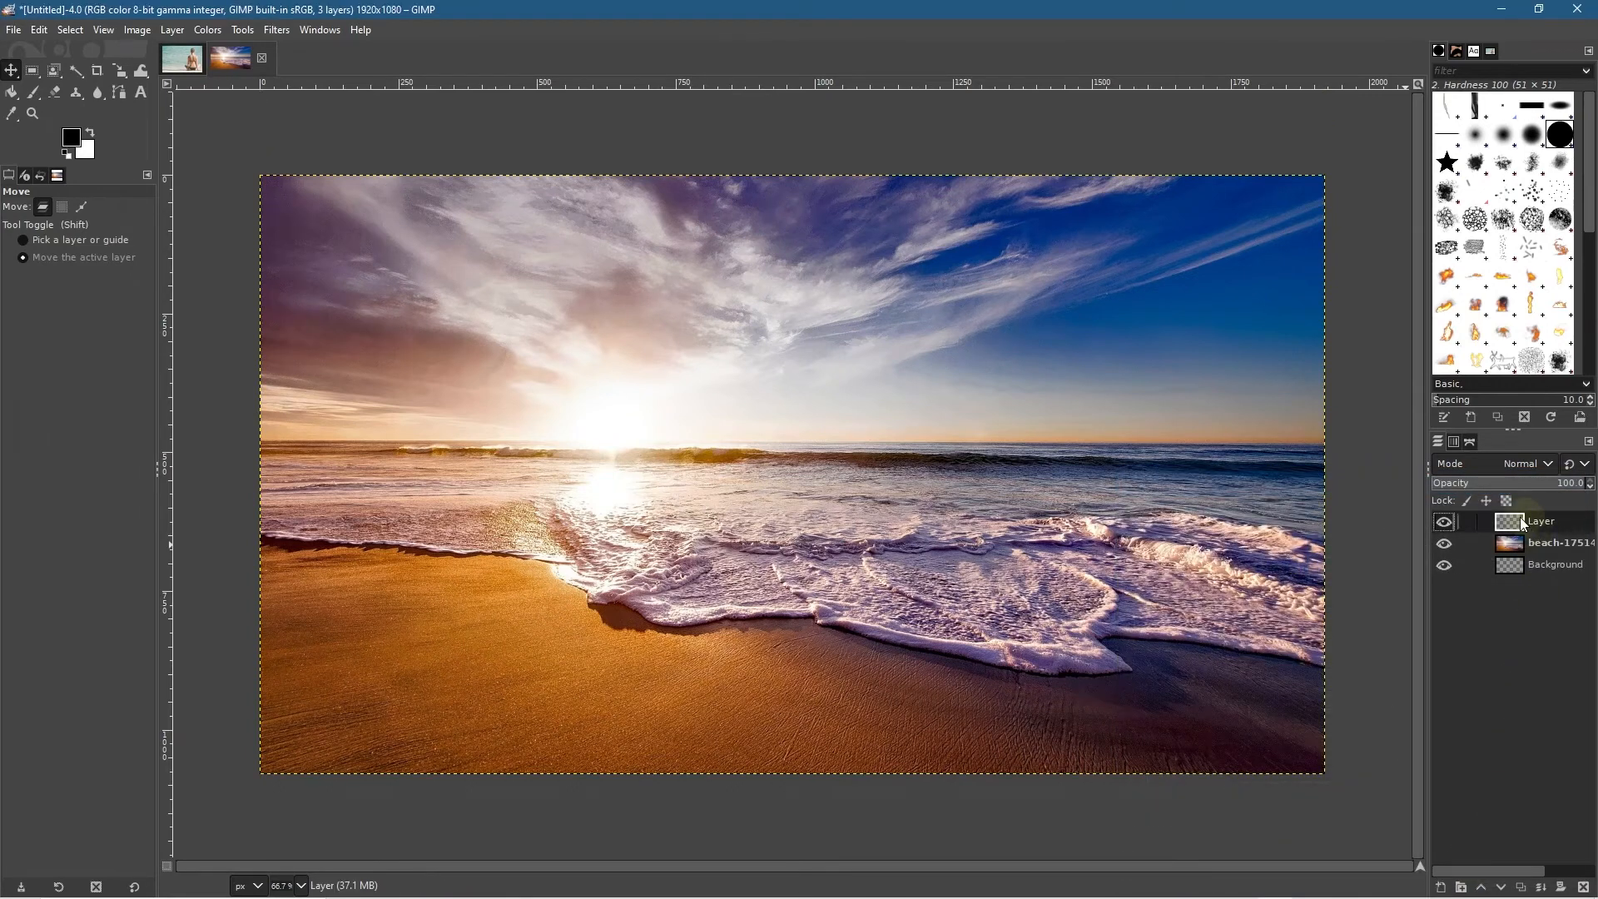
# Step: Hide the original photo layer in the cutout-01.xcf image and save the file
pyautogui.click(186, 58)
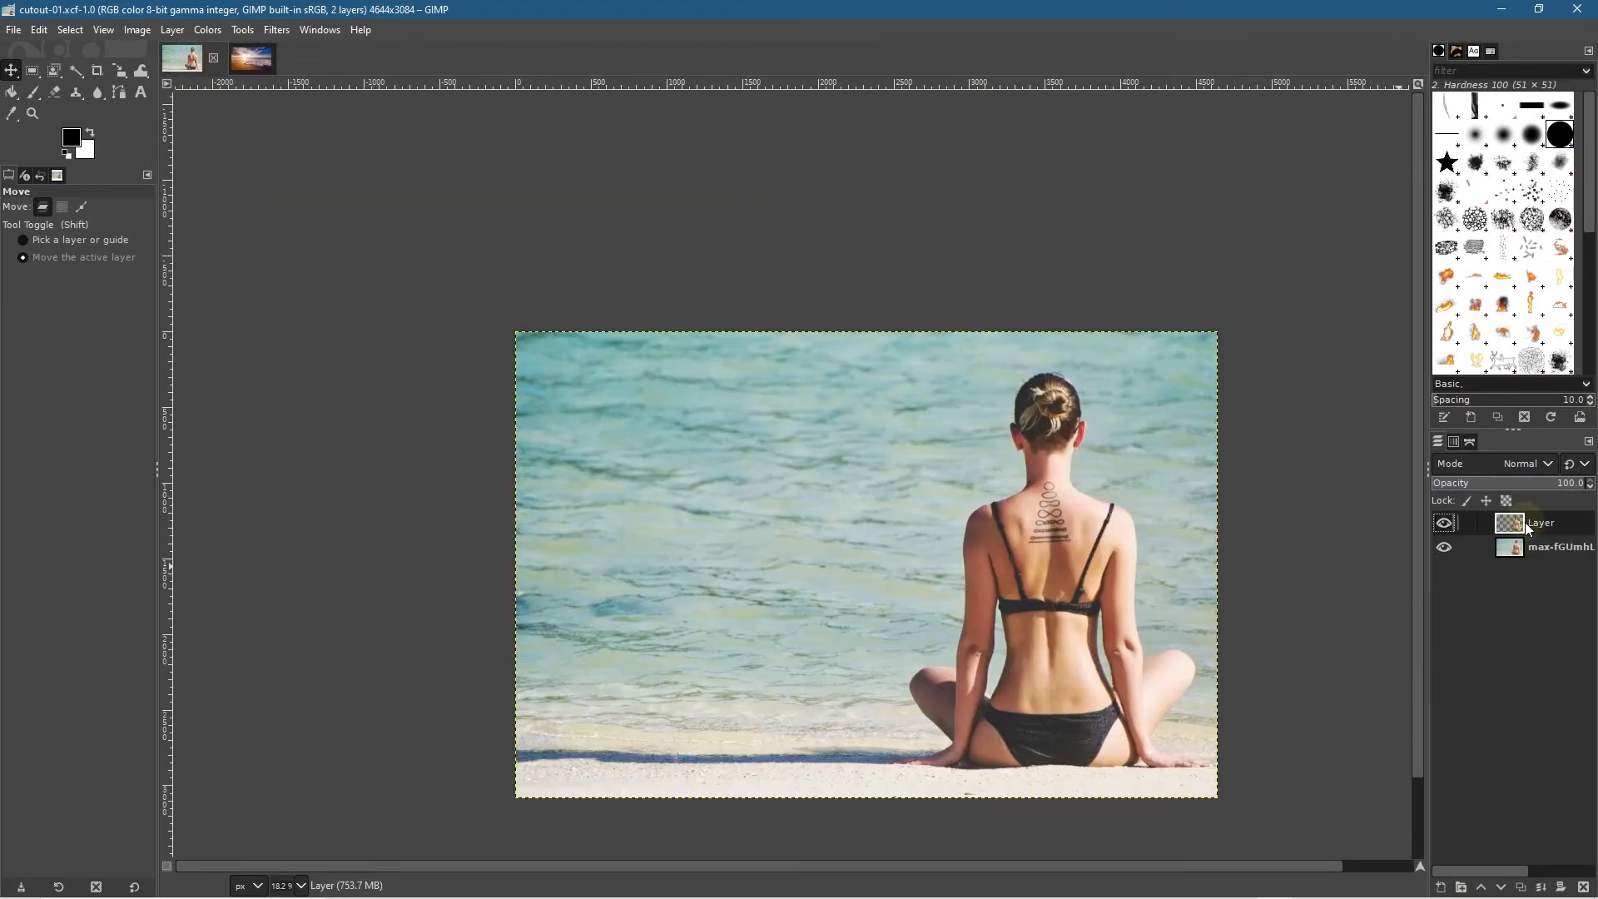
pyautogui.click(1444, 547)
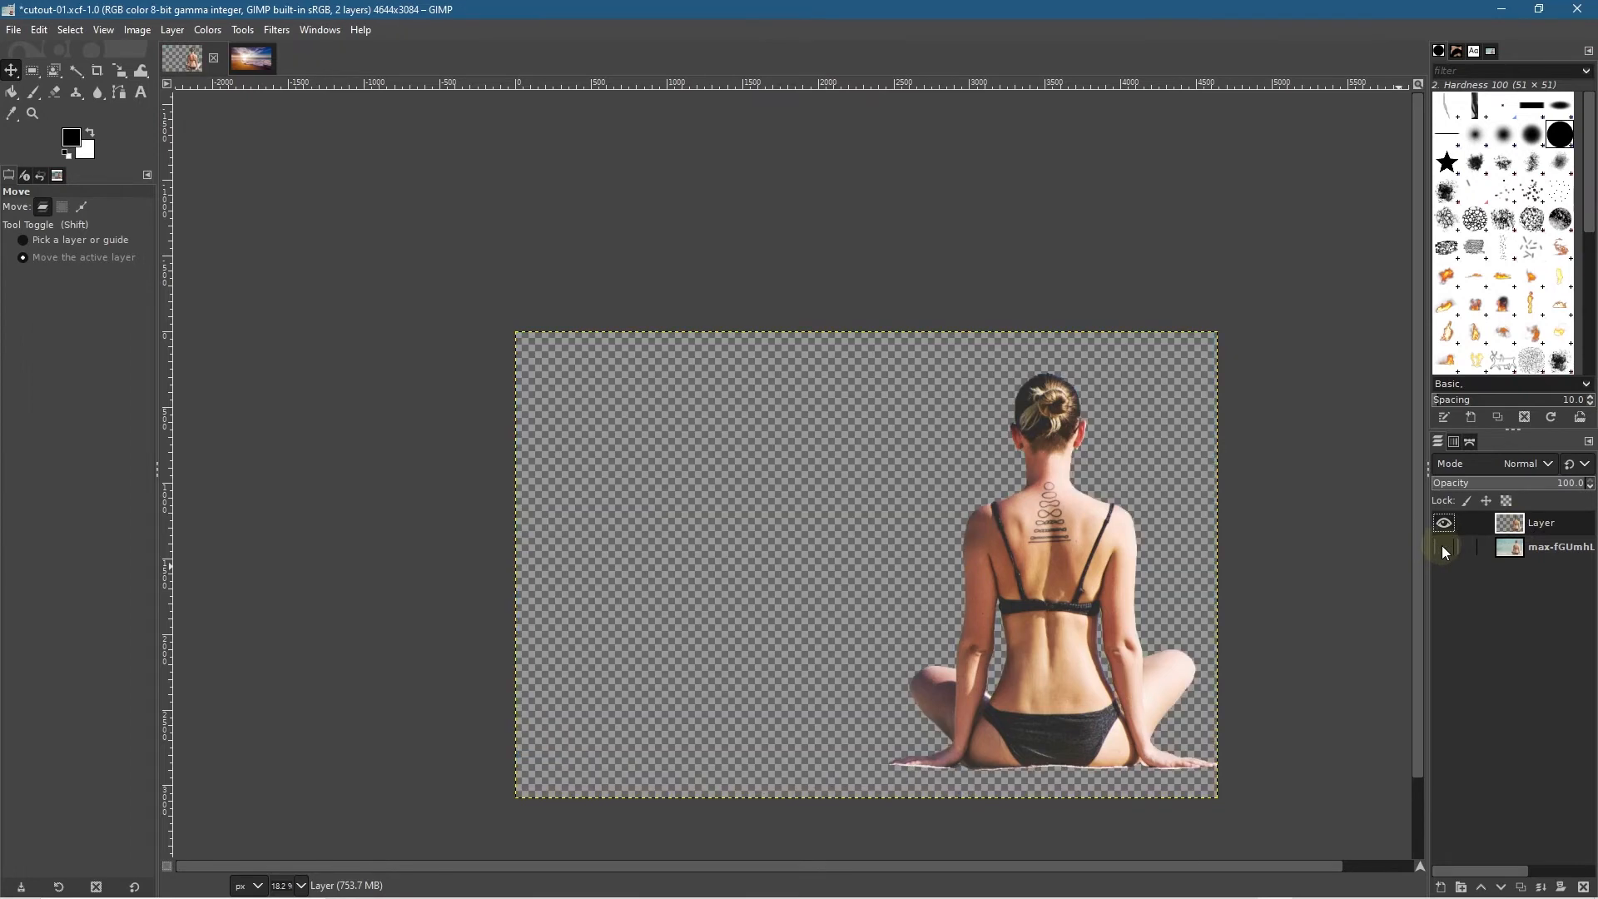
pyautogui.hotkey('ctrl', 's')
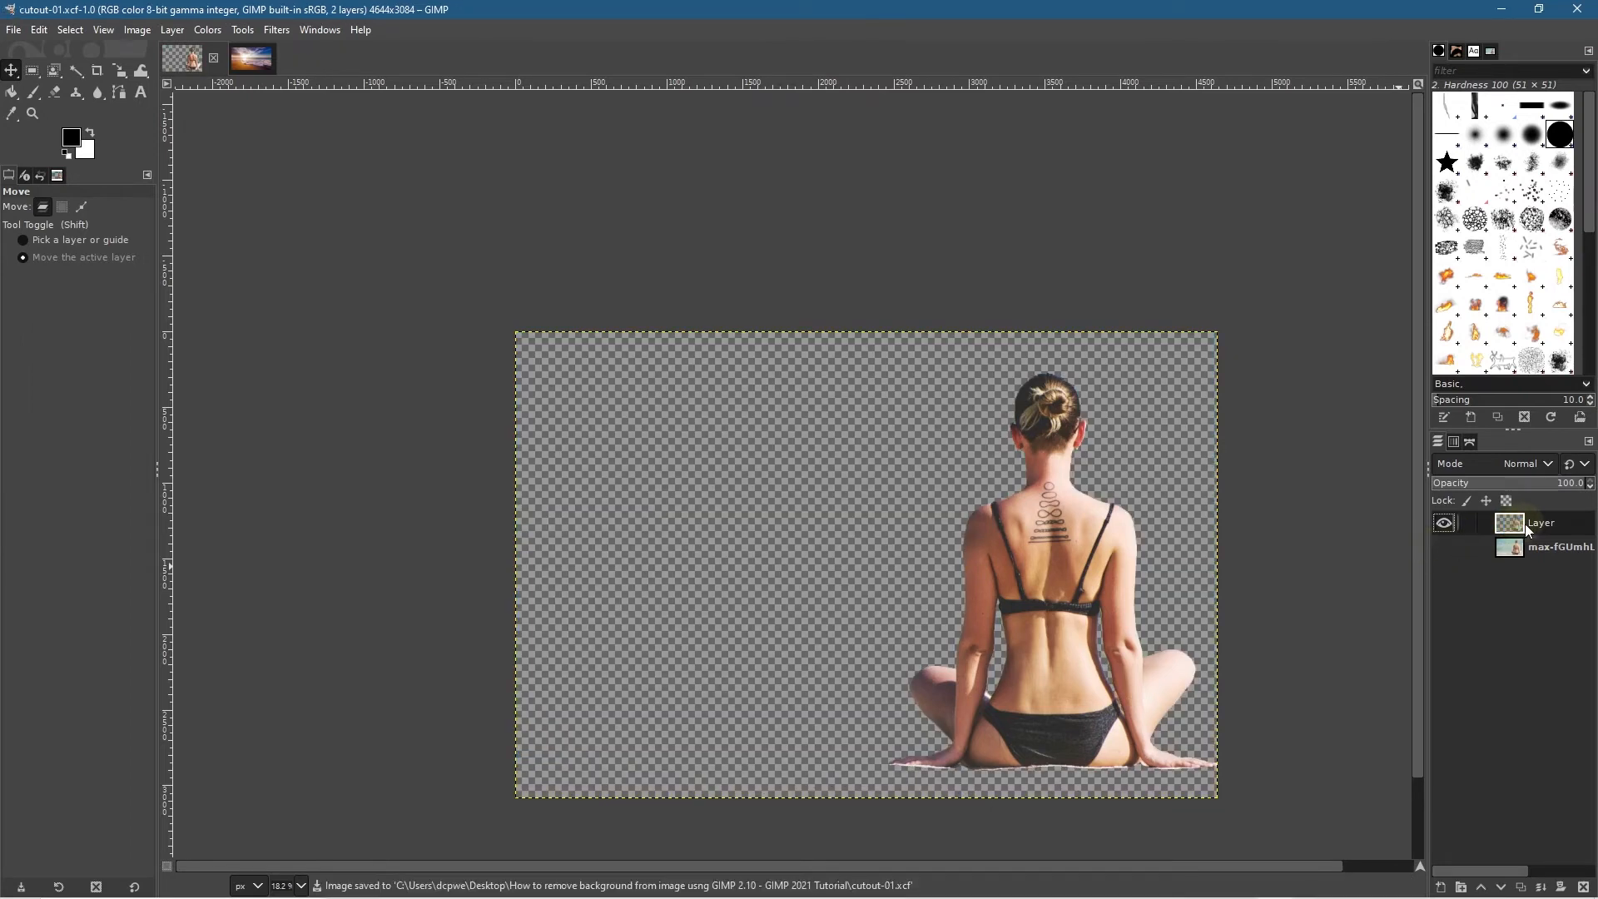
# Step: Copy the cutout layer onto the empty layer of the sunset beach image and move the woman to the canvas centre
pyautogui.hotkey('ctrl', 'c')
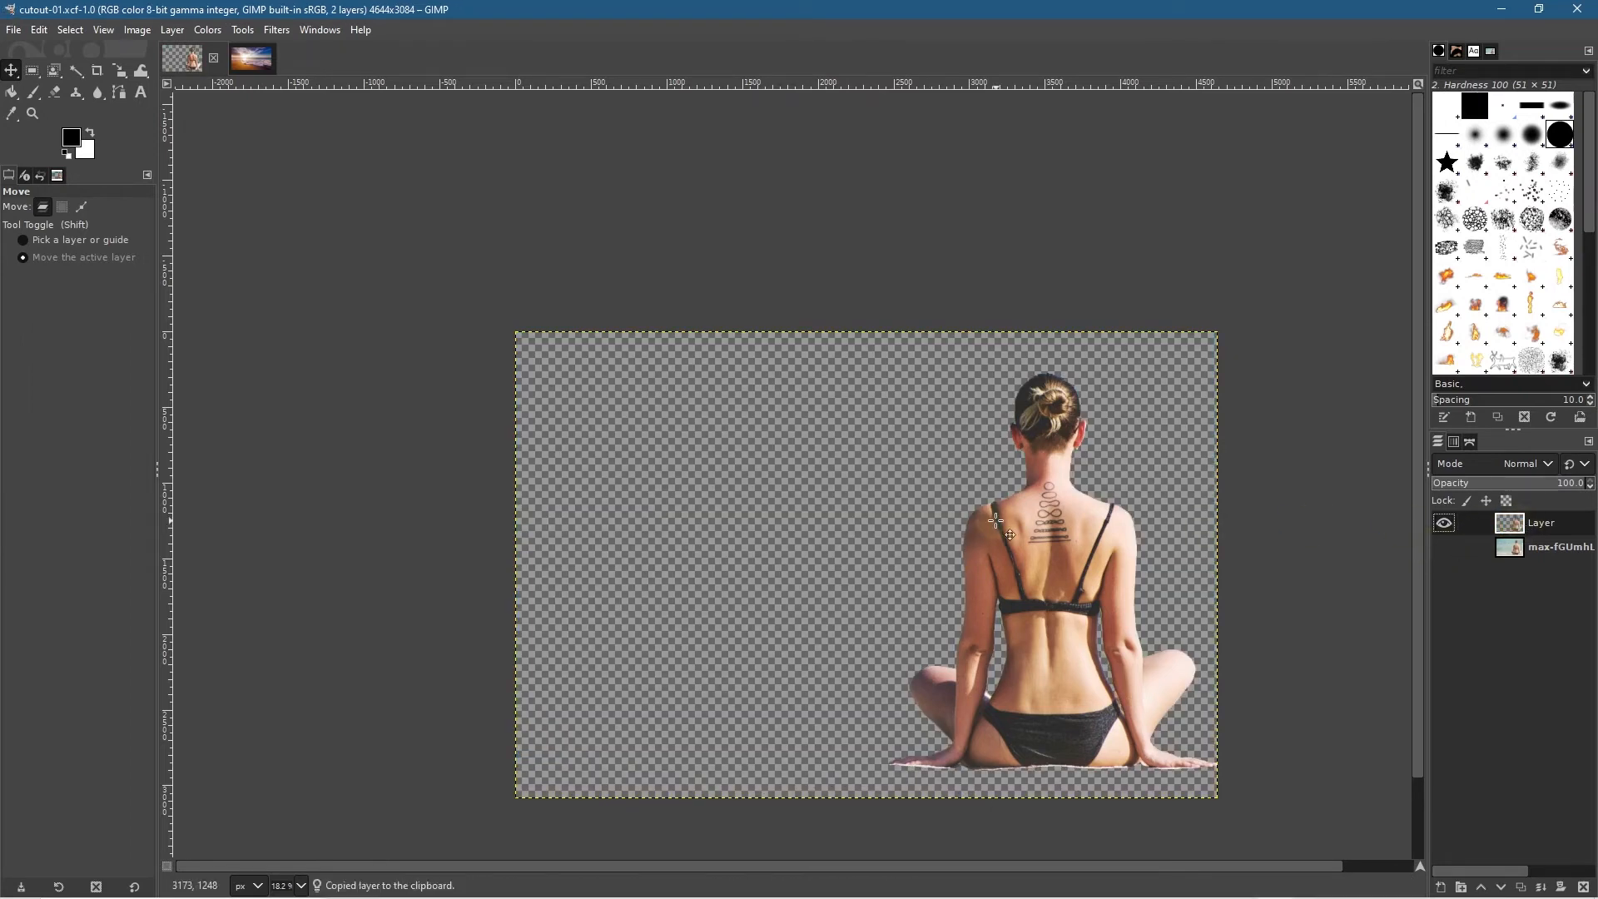
pyautogui.click(251, 64)
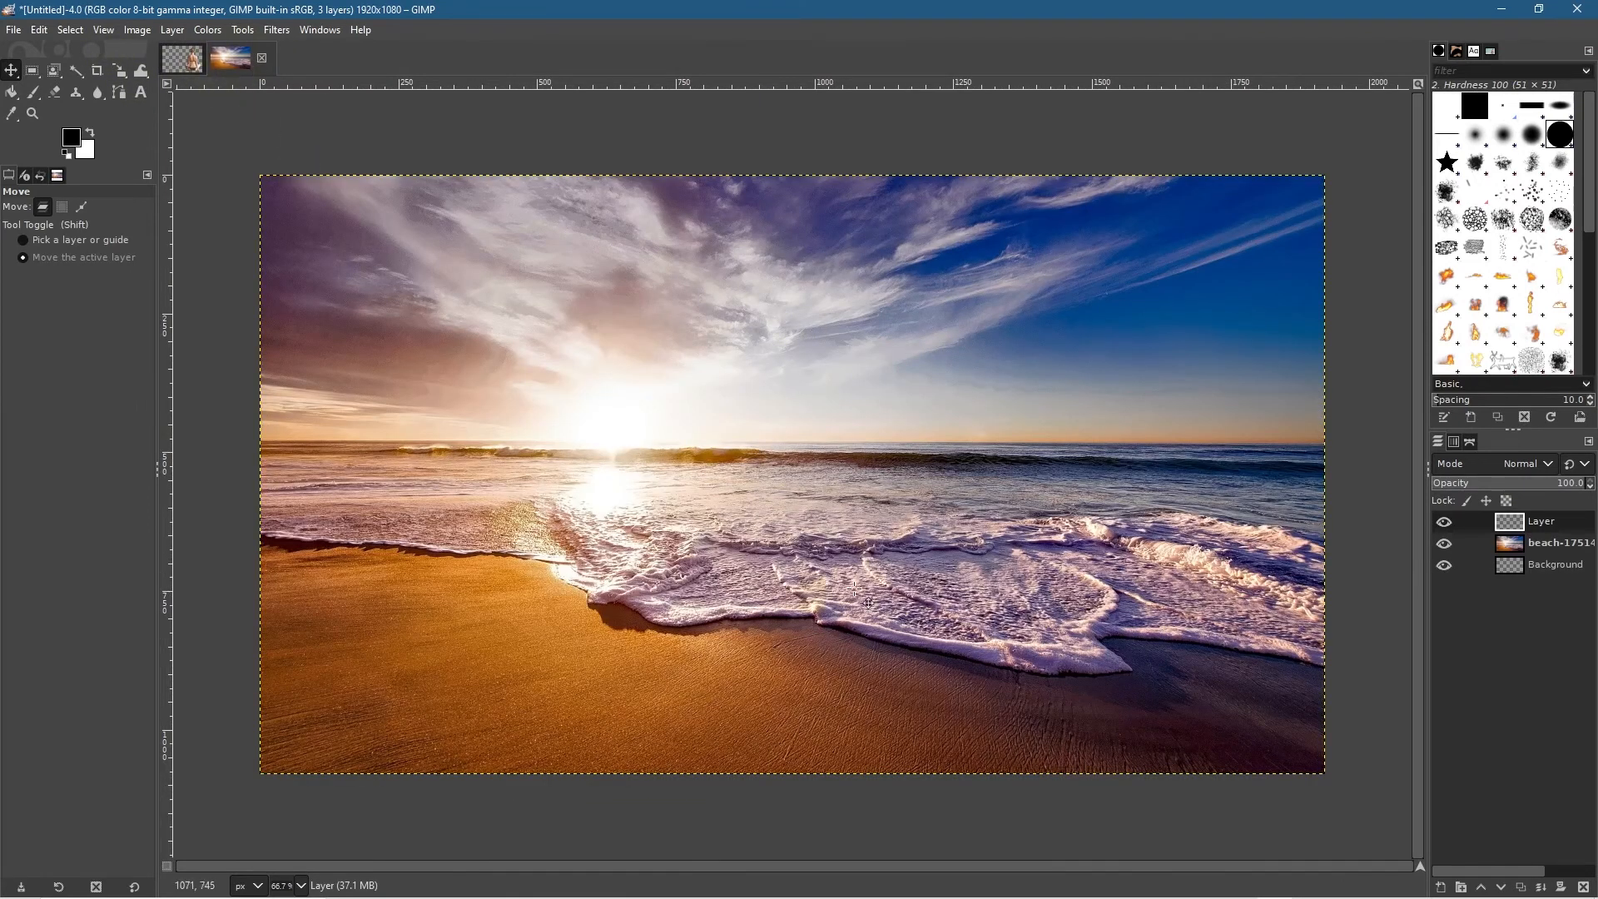
pyautogui.hotkey('ctrl', 'v')
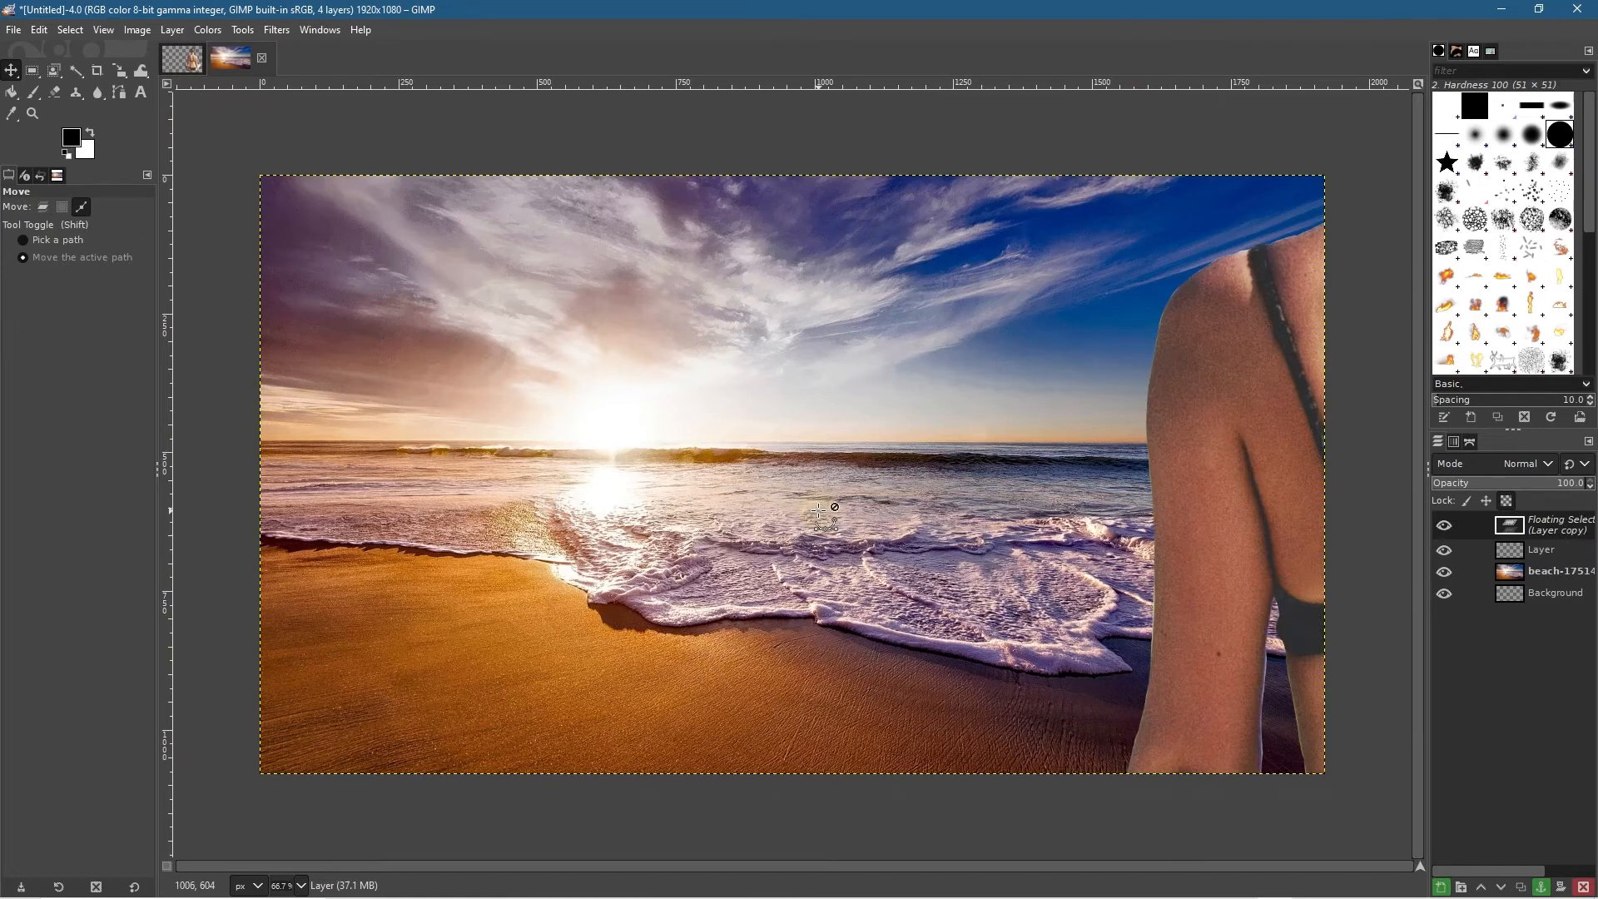
pyautogui.click(1541, 887)
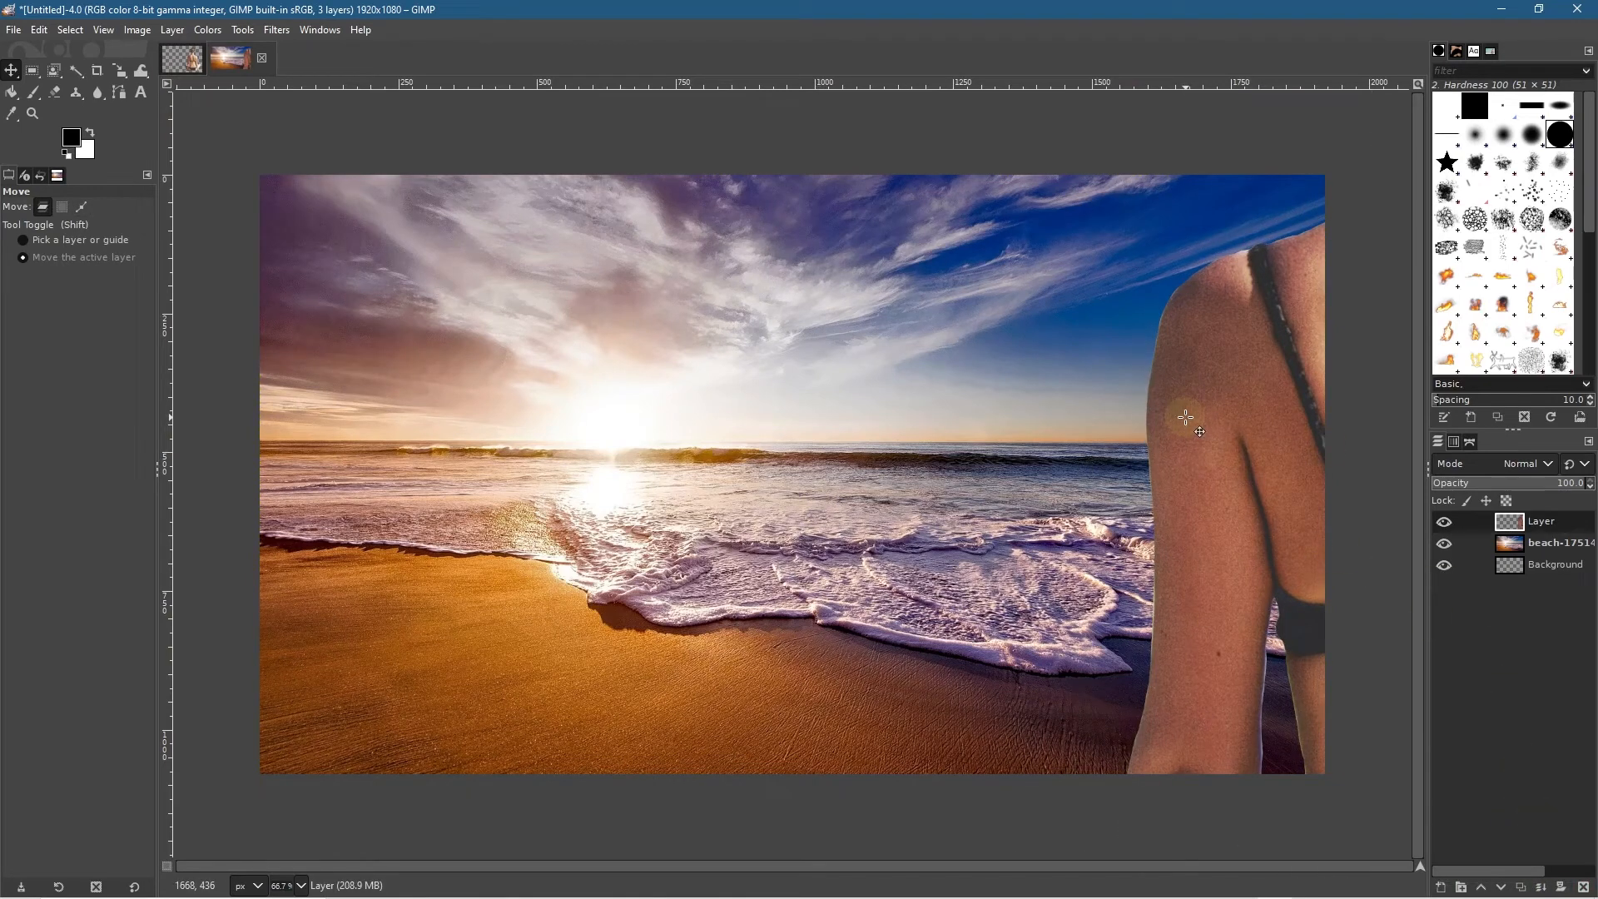
pyautogui.moveTo(1249, 403); pyautogui.dragTo(537, 524)
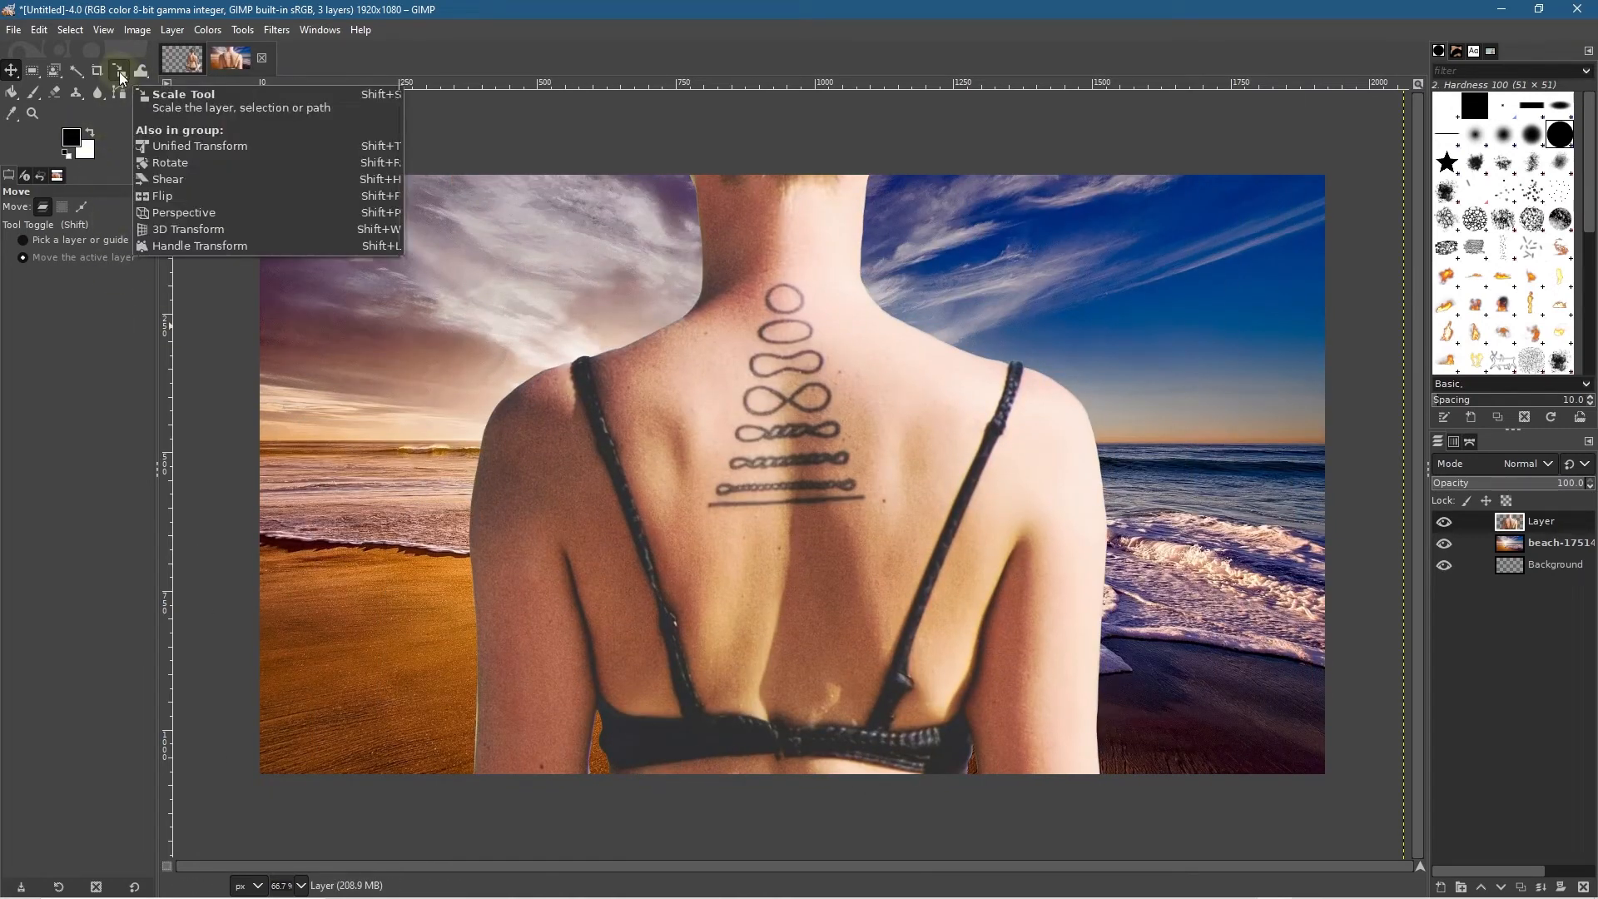
# Step: Scale the woman layer down proportionally to about 1249 × 829 px and place her on the sand at the image's lower left
pyautogui.click(121, 78)
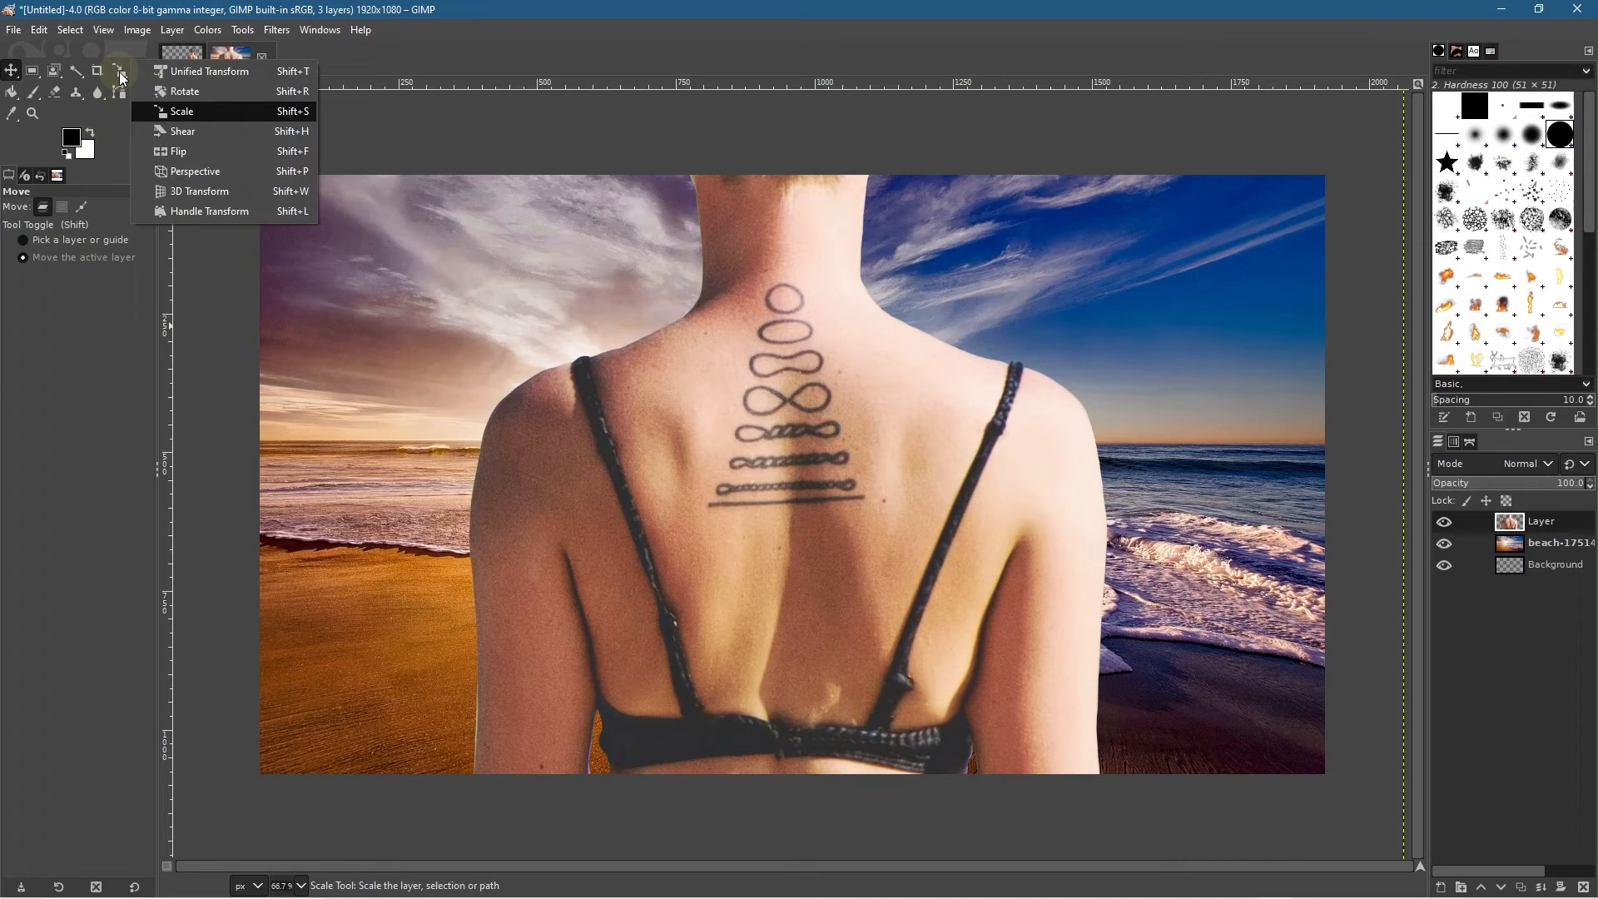
pyautogui.click(192, 111)
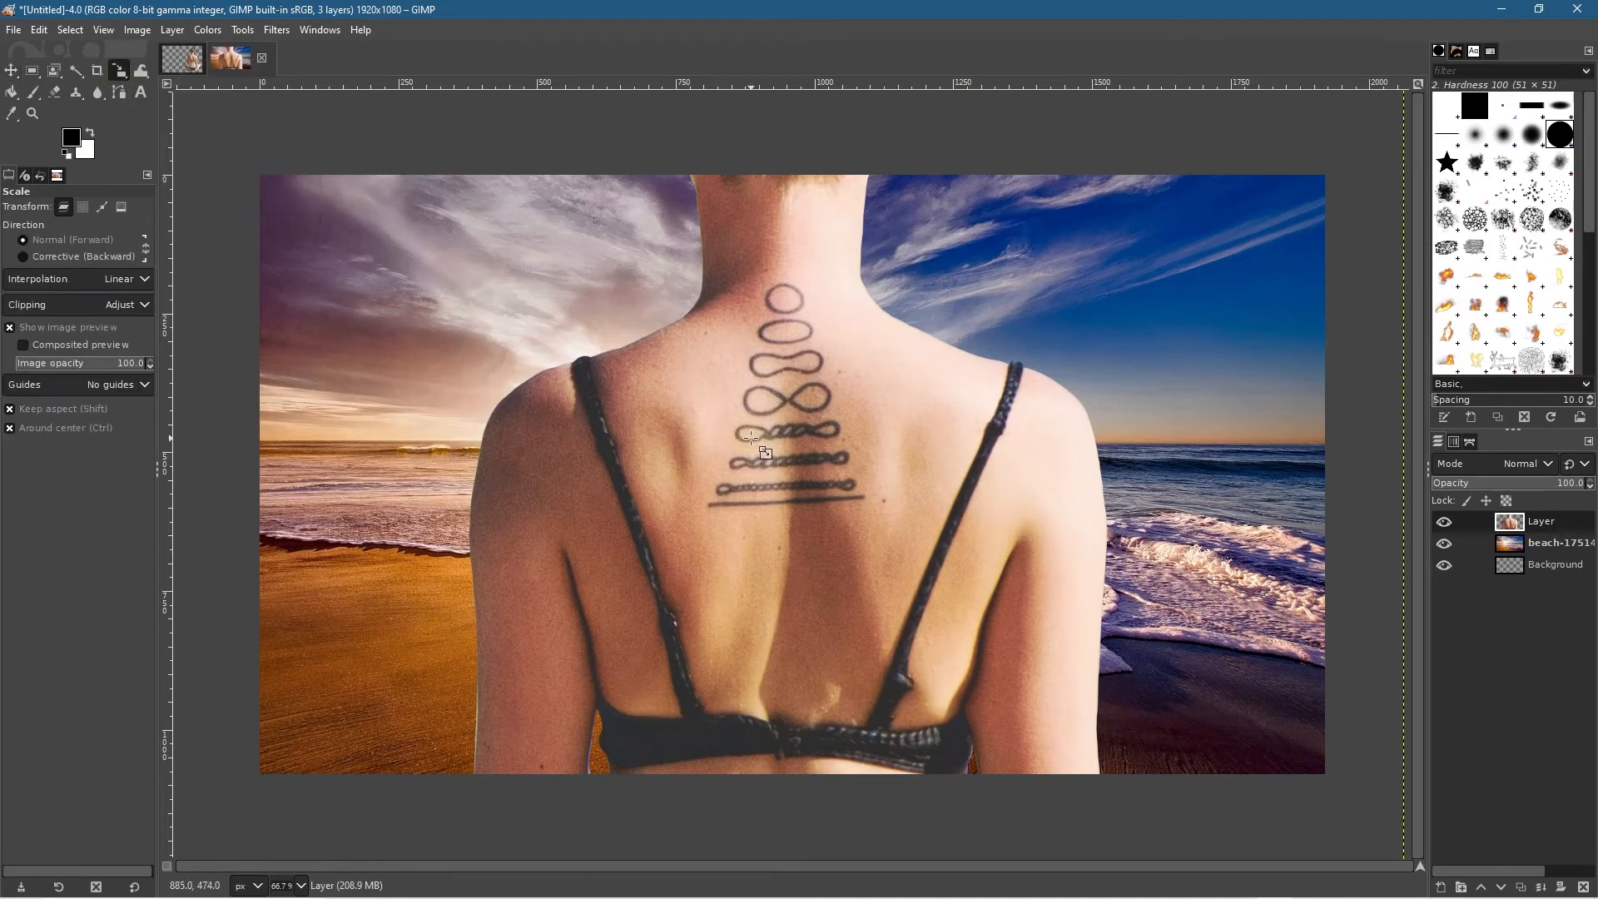
pyautogui.scroll(-4, 750, 432)
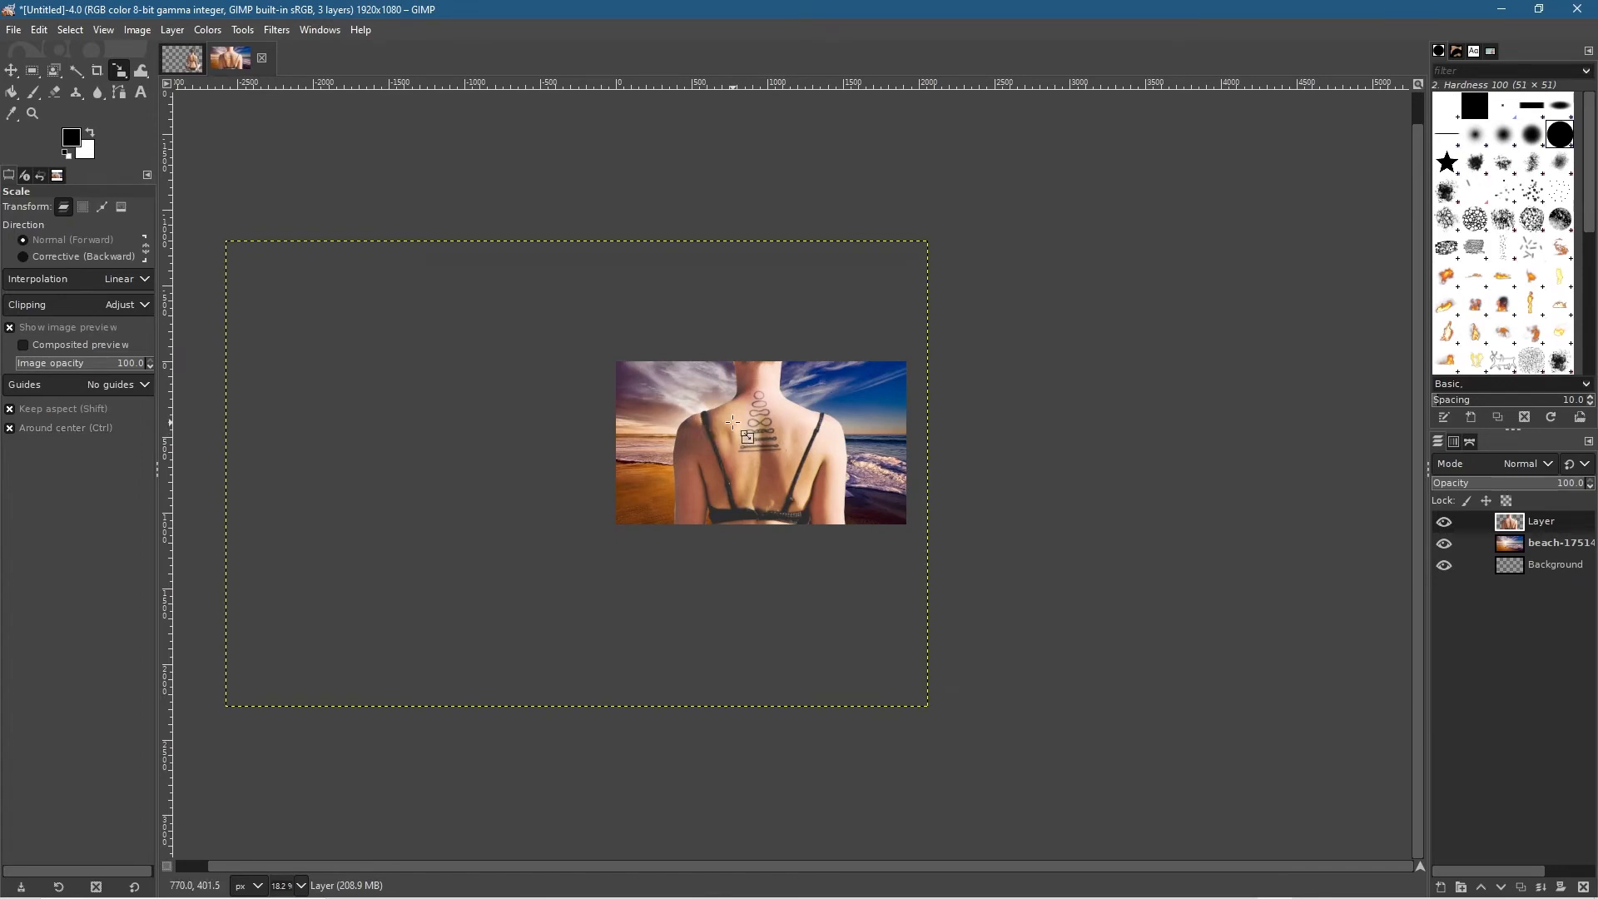
pyautogui.click(733, 422)
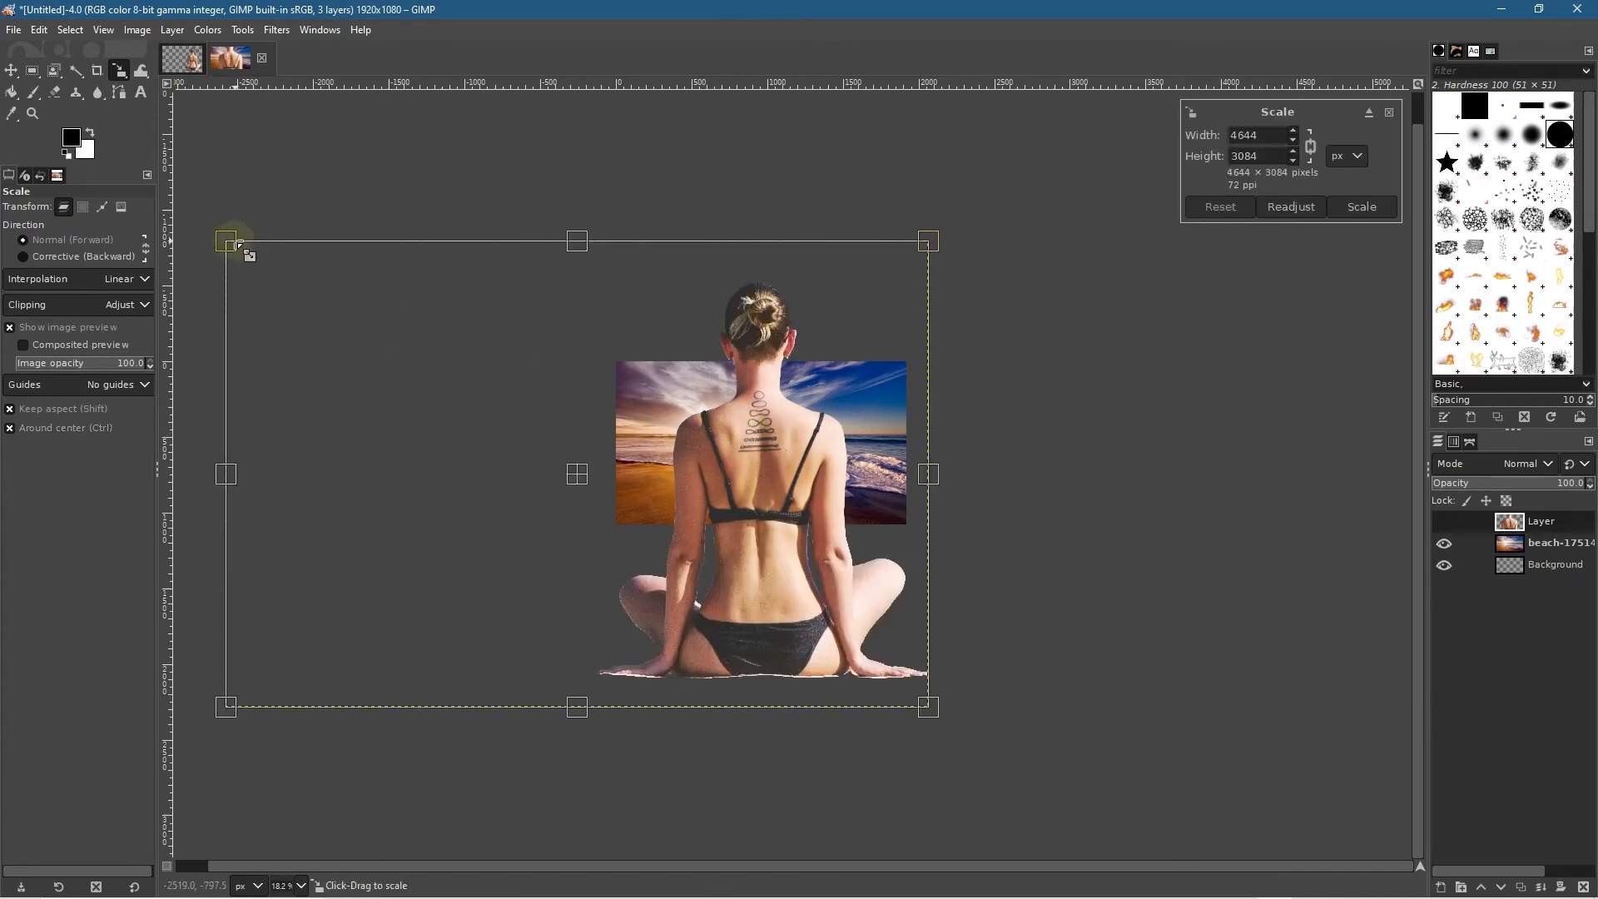
pyautogui.moveTo(223, 243); pyautogui.dragTo(797, 503)
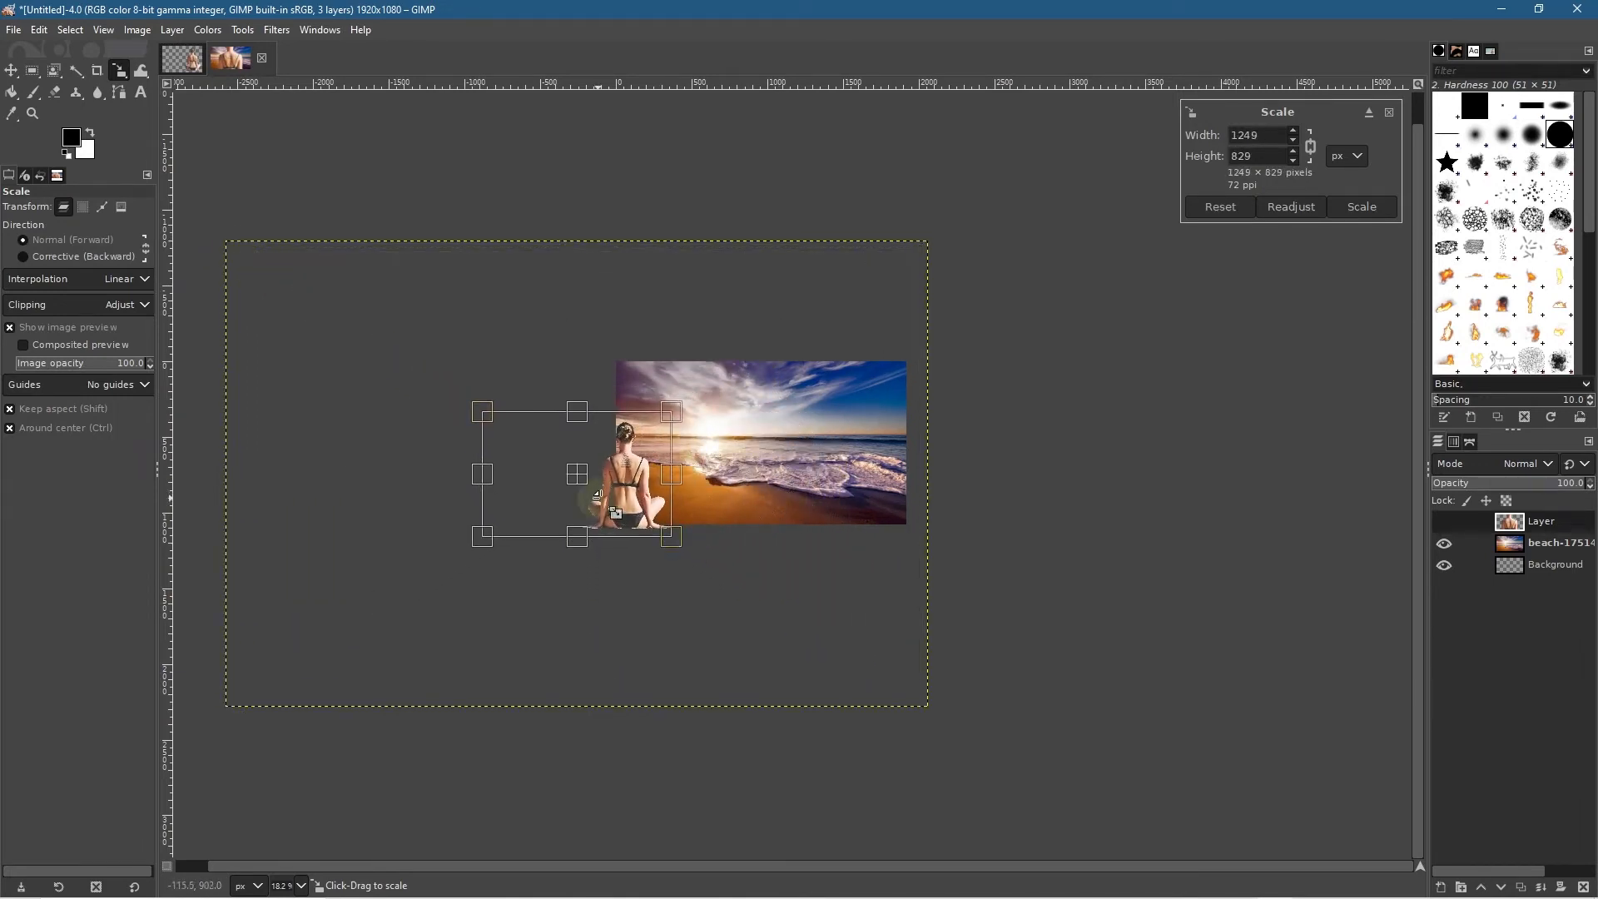
pyautogui.moveTo(595, 493); pyautogui.dragTo(638, 473)
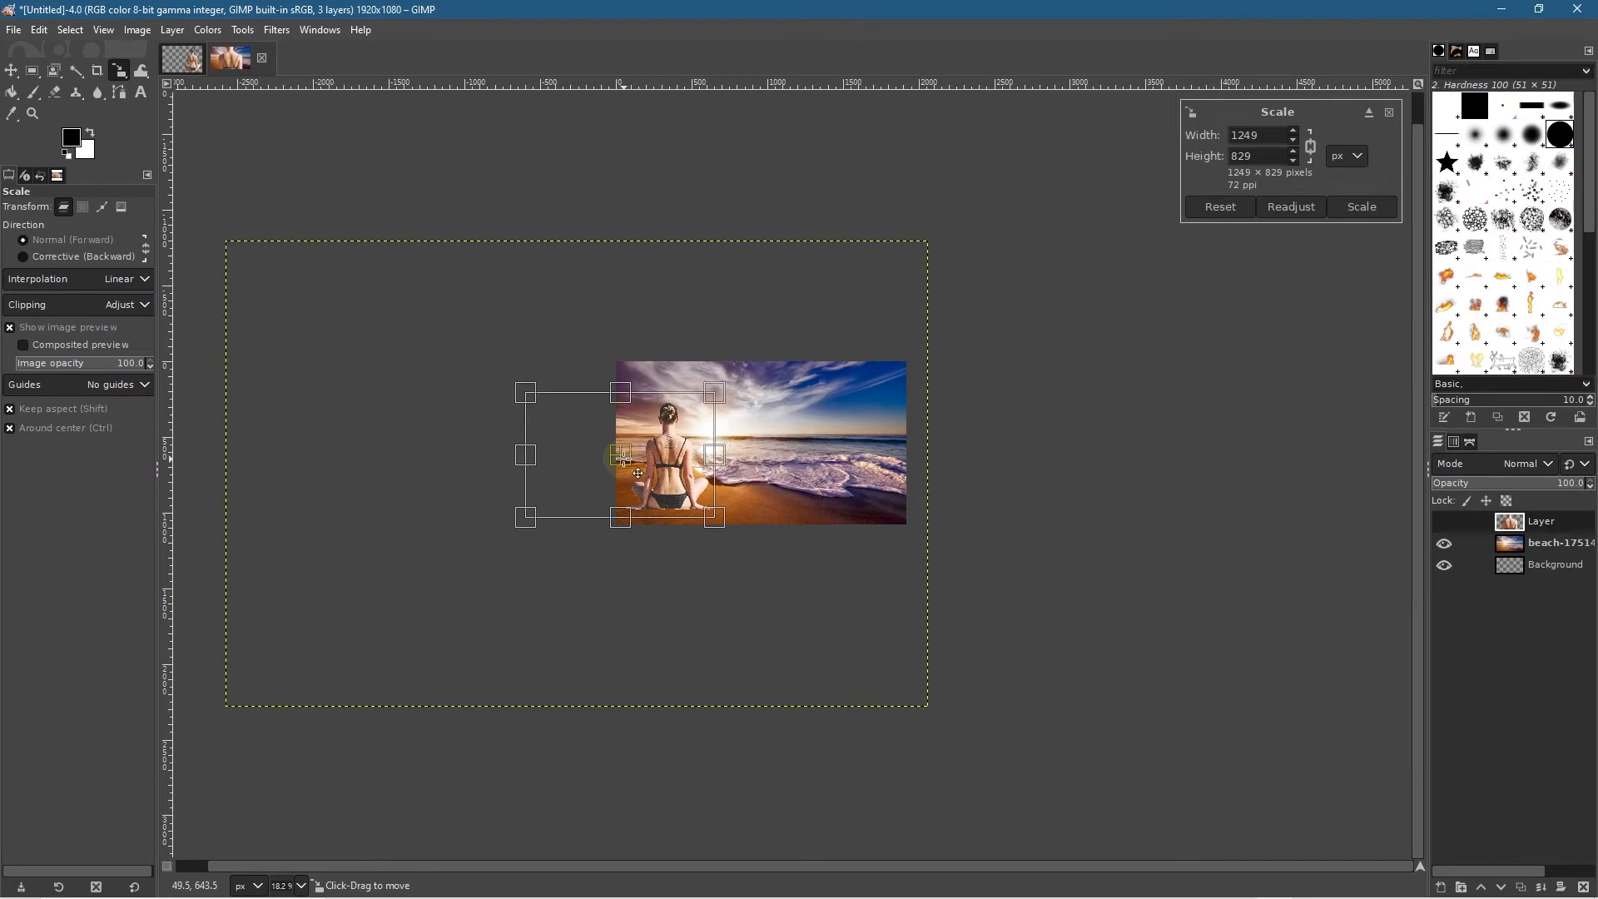
pyautogui.moveTo(638, 473); pyautogui.dragTo(643, 472)
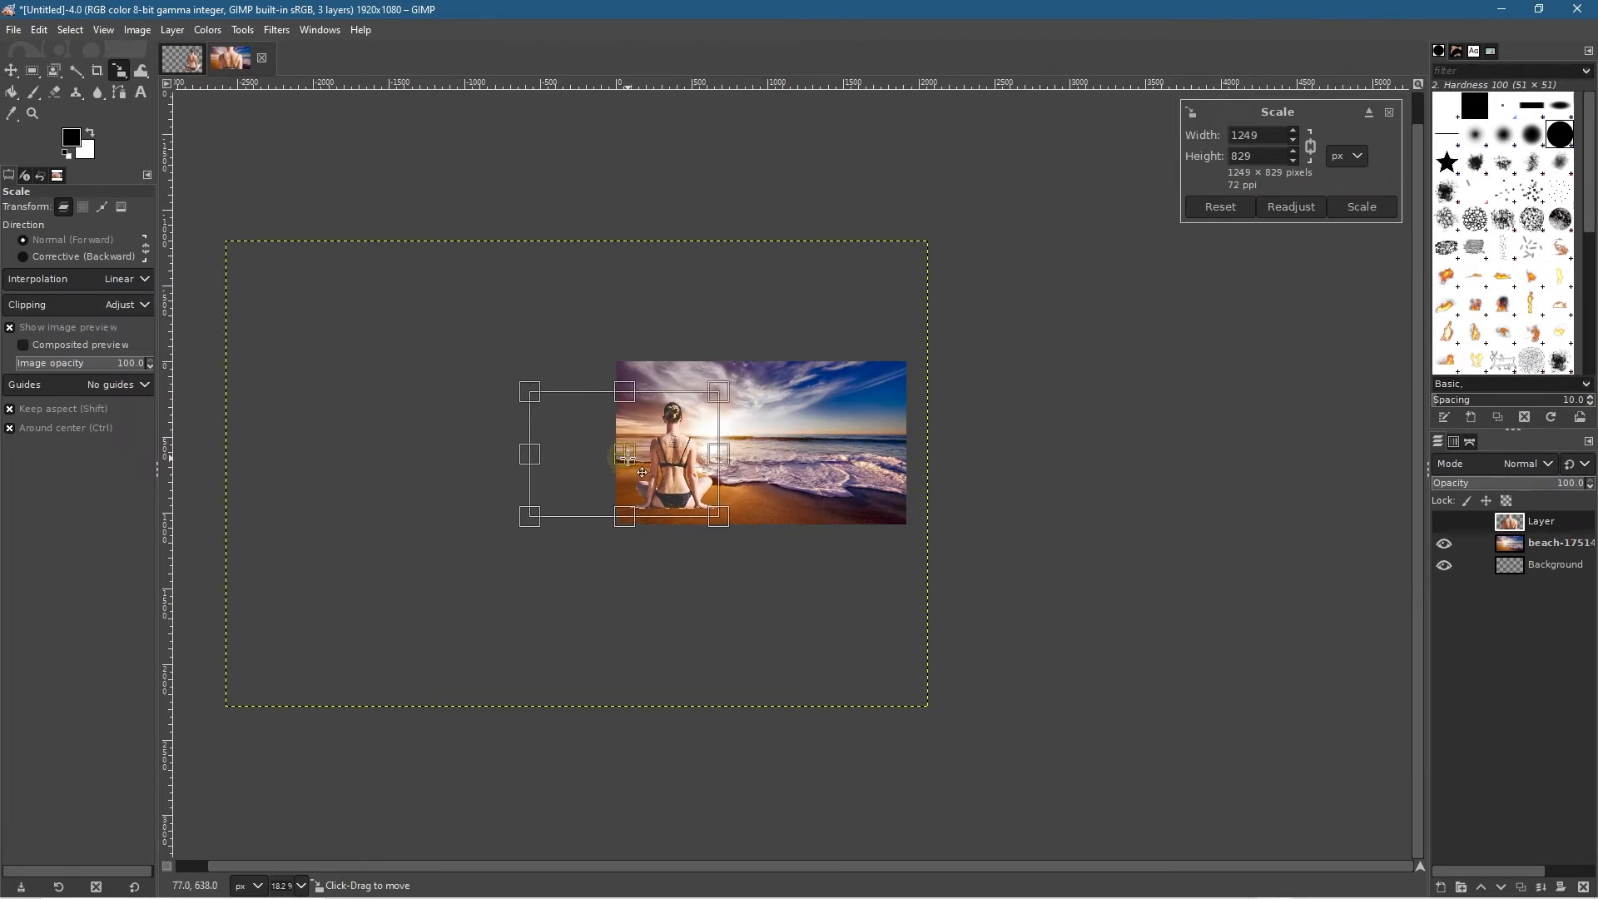
pyautogui.click(1352, 208)
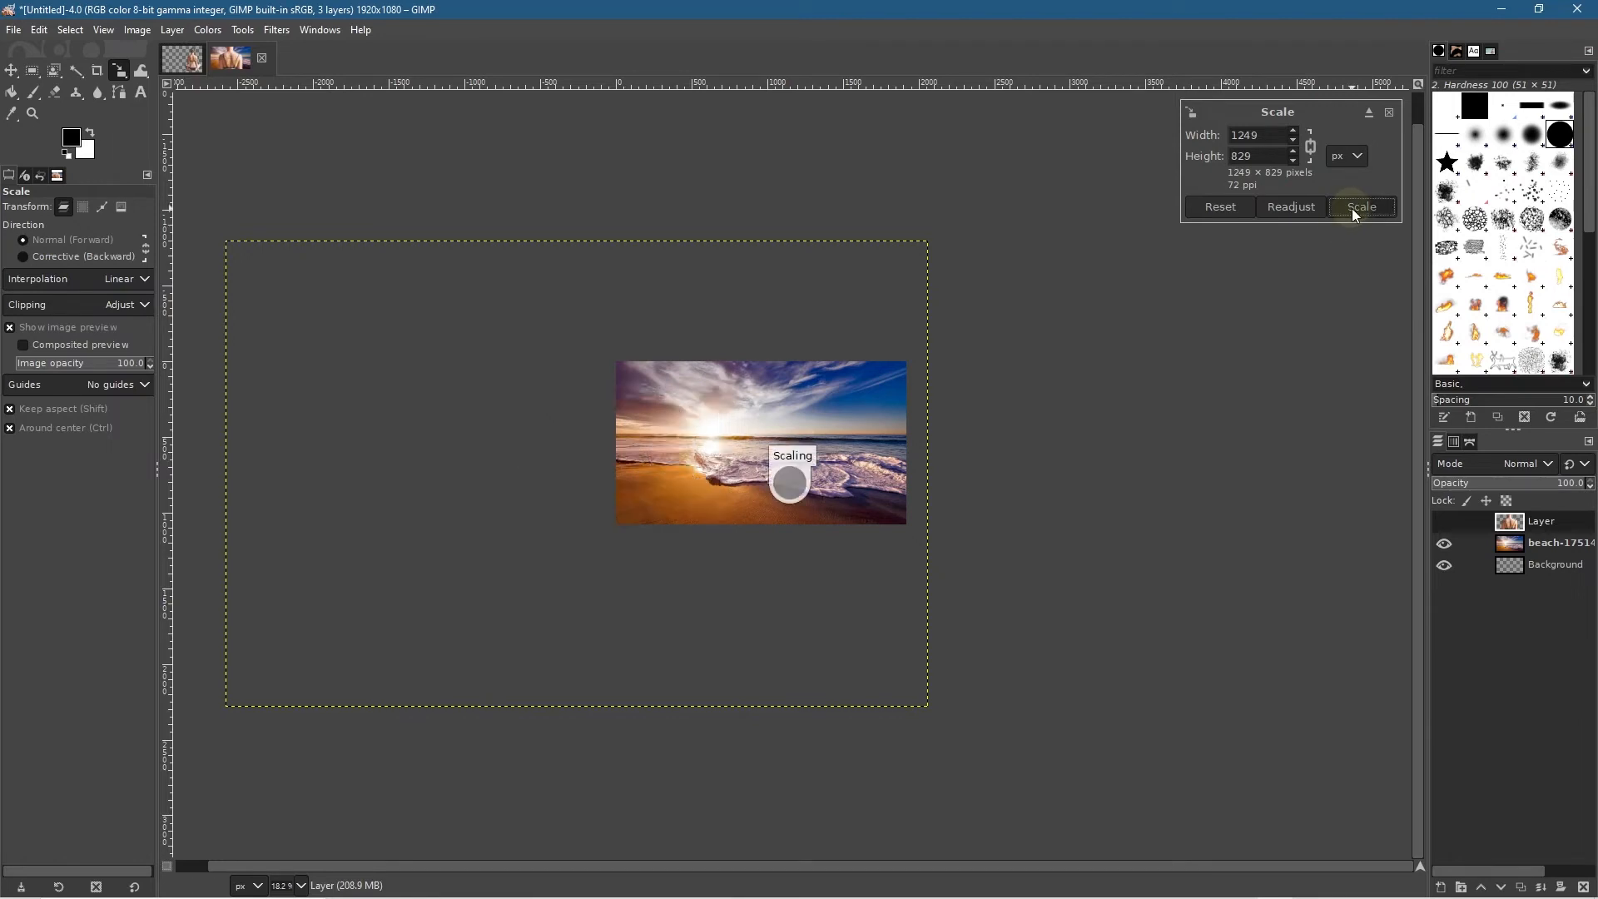
pyautogui.scroll(4, 745, 497)
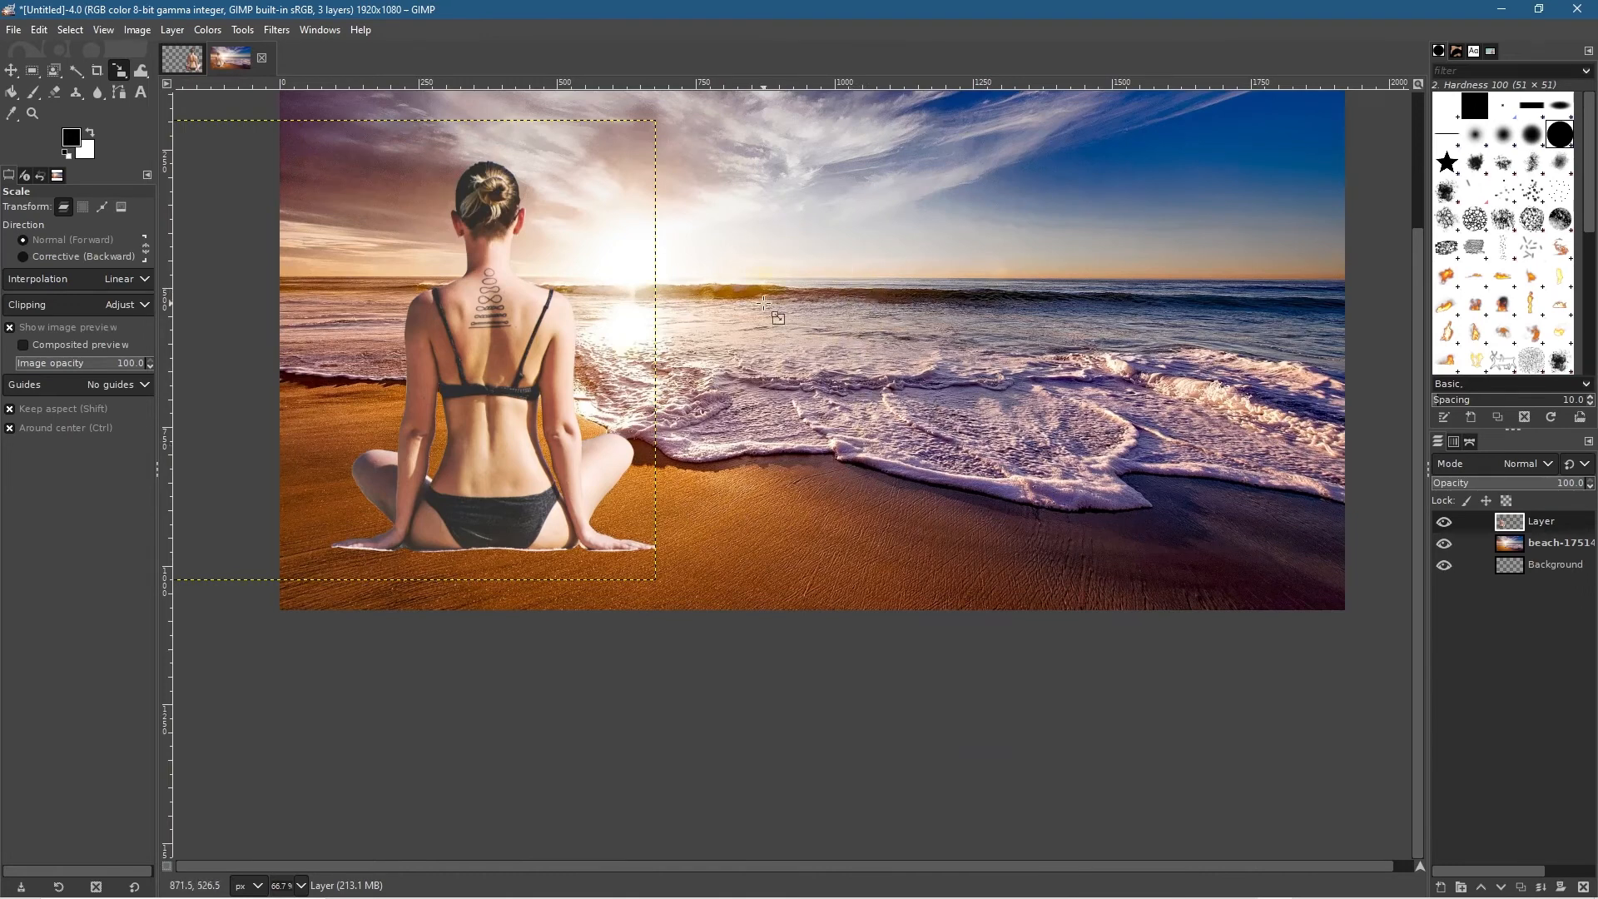
# Step: Flip the sunset beach layer horizontally
pyautogui.click(1514, 543)
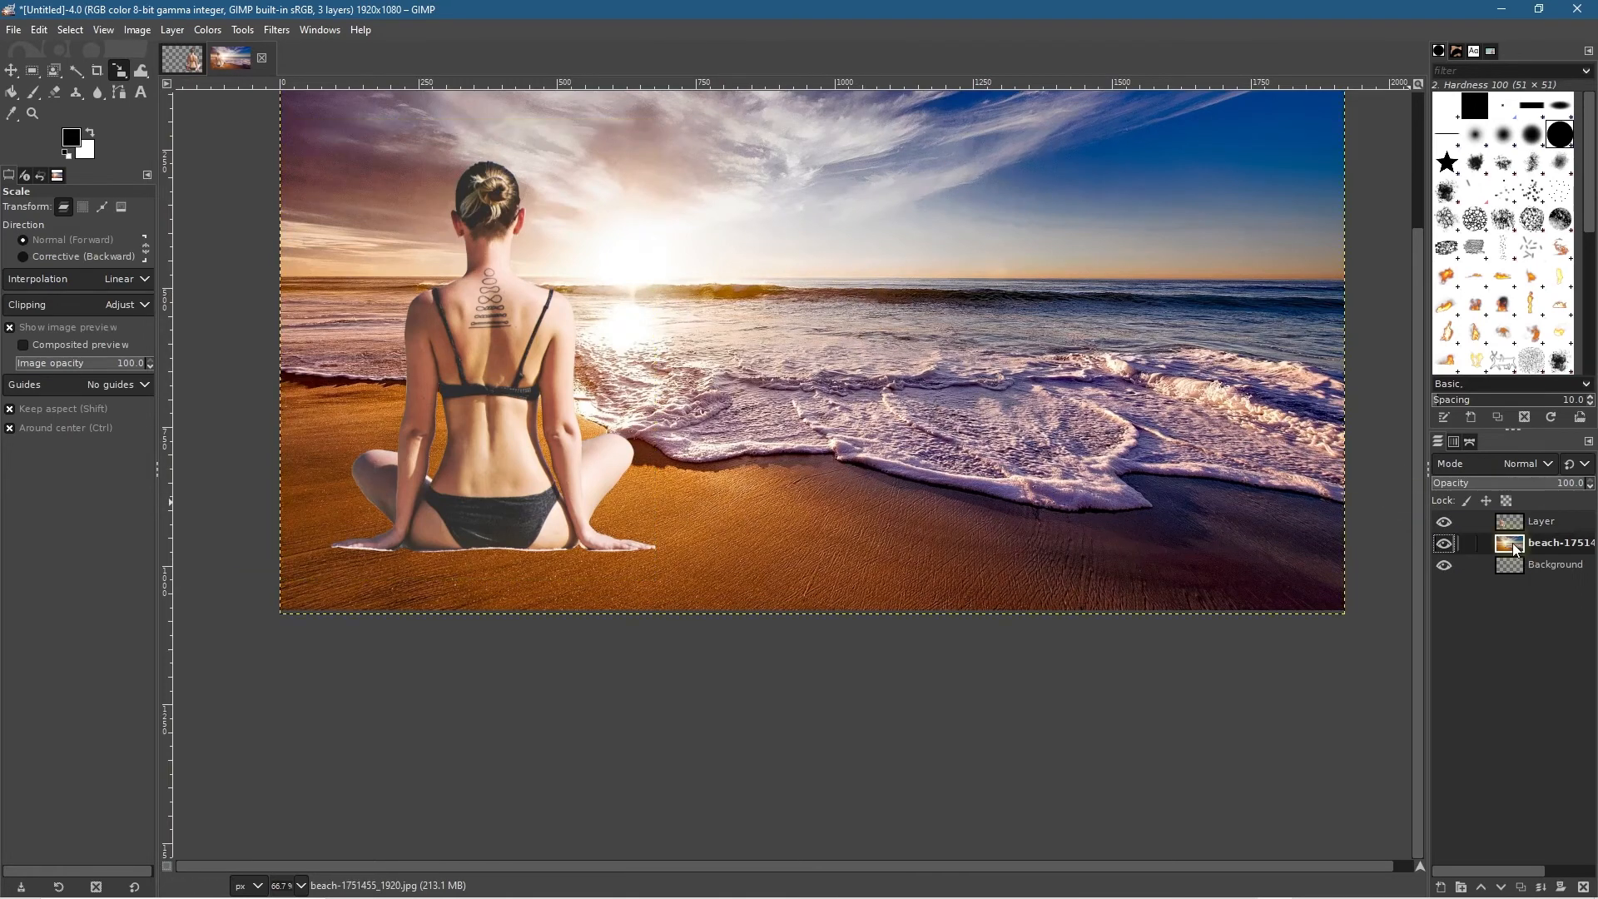
pyautogui.click(122, 72)
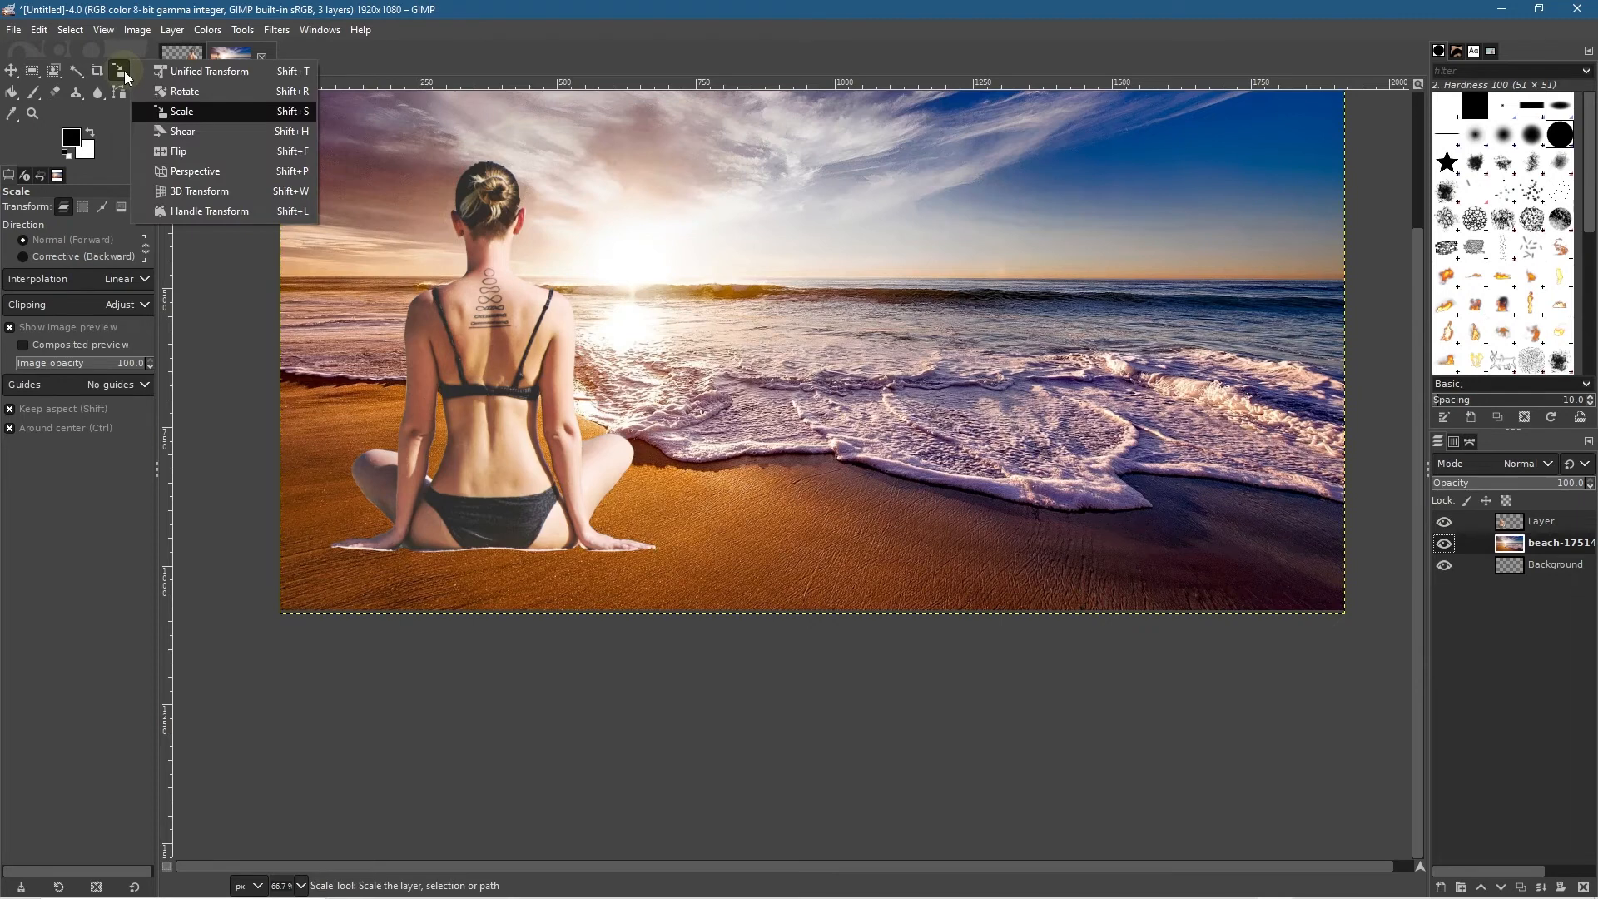
pyautogui.click(171, 154)
pyautogui.click(870, 296)
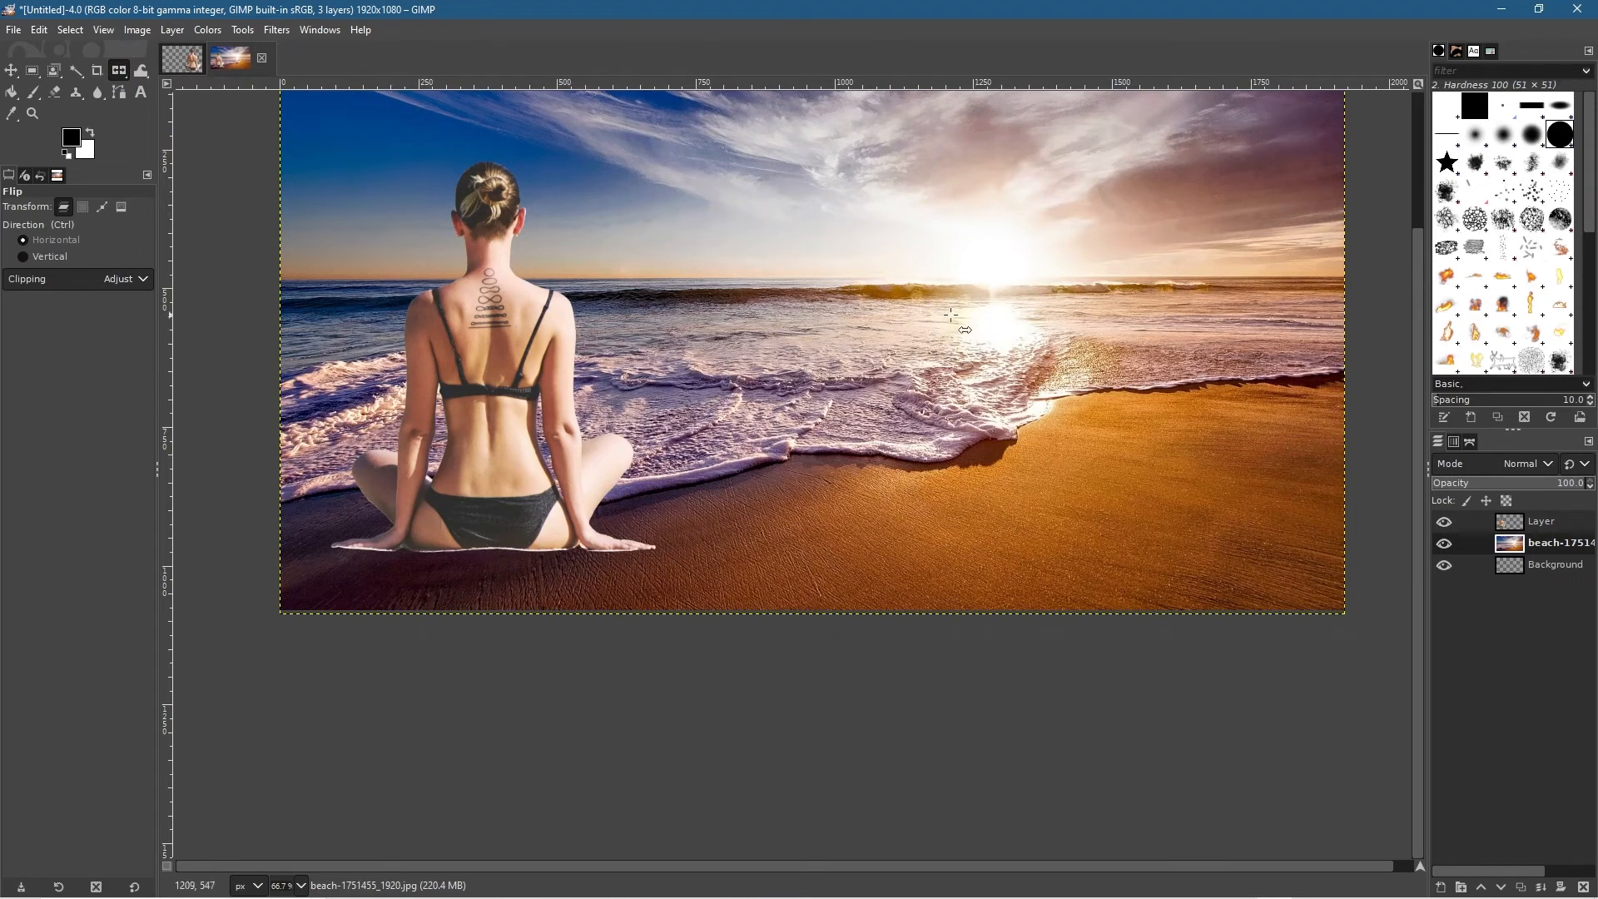
# Step: Move the woman layer across to the golden sand at the image's lower right
pyautogui.scroll(5, 971, 319)
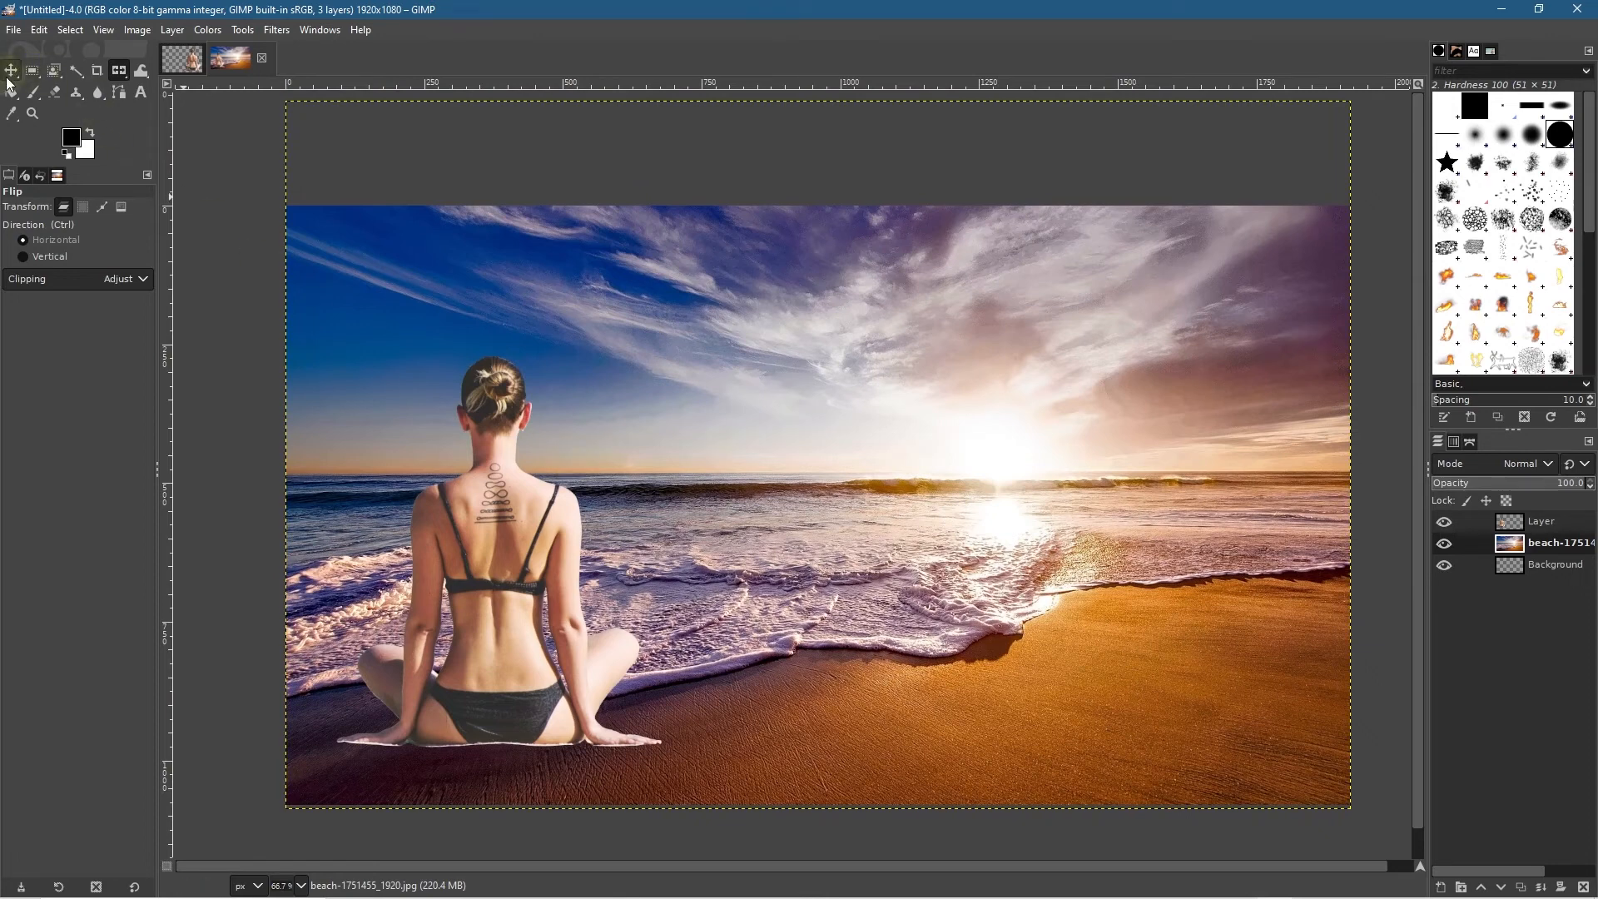
pyautogui.click(12, 71)
pyautogui.click(1536, 522)
pyautogui.moveTo(503, 649); pyautogui.dragTo(1161, 658)
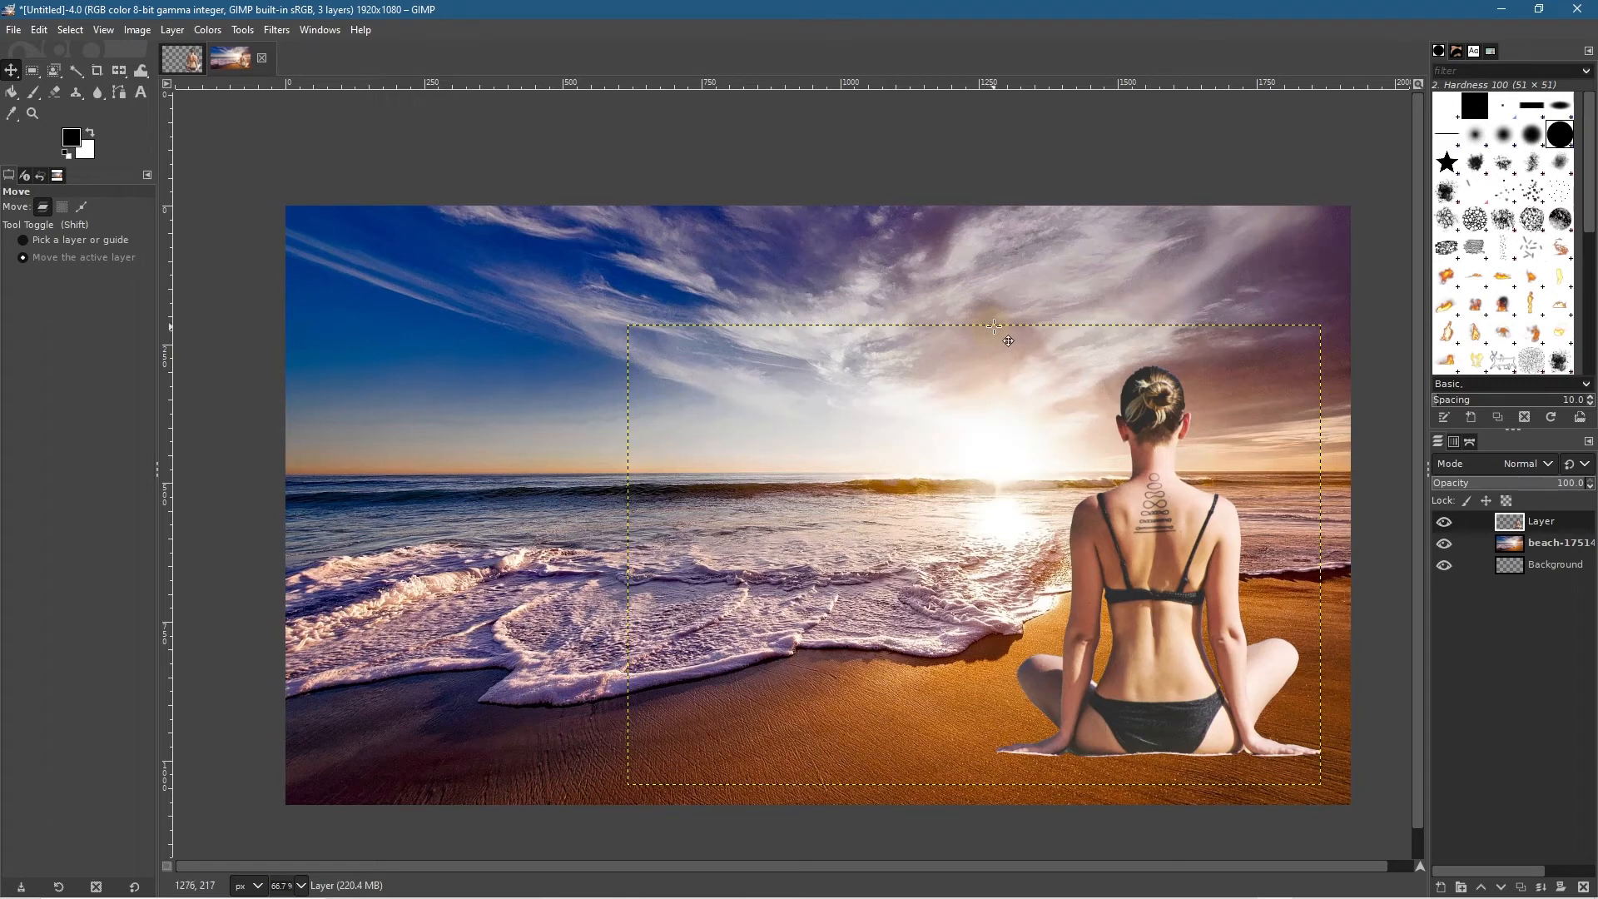
# Step: Crop the woman layer to a rectangular selection of about 674 × 768 px around her, and clear the selection
pyautogui.rightClick(37, 73)
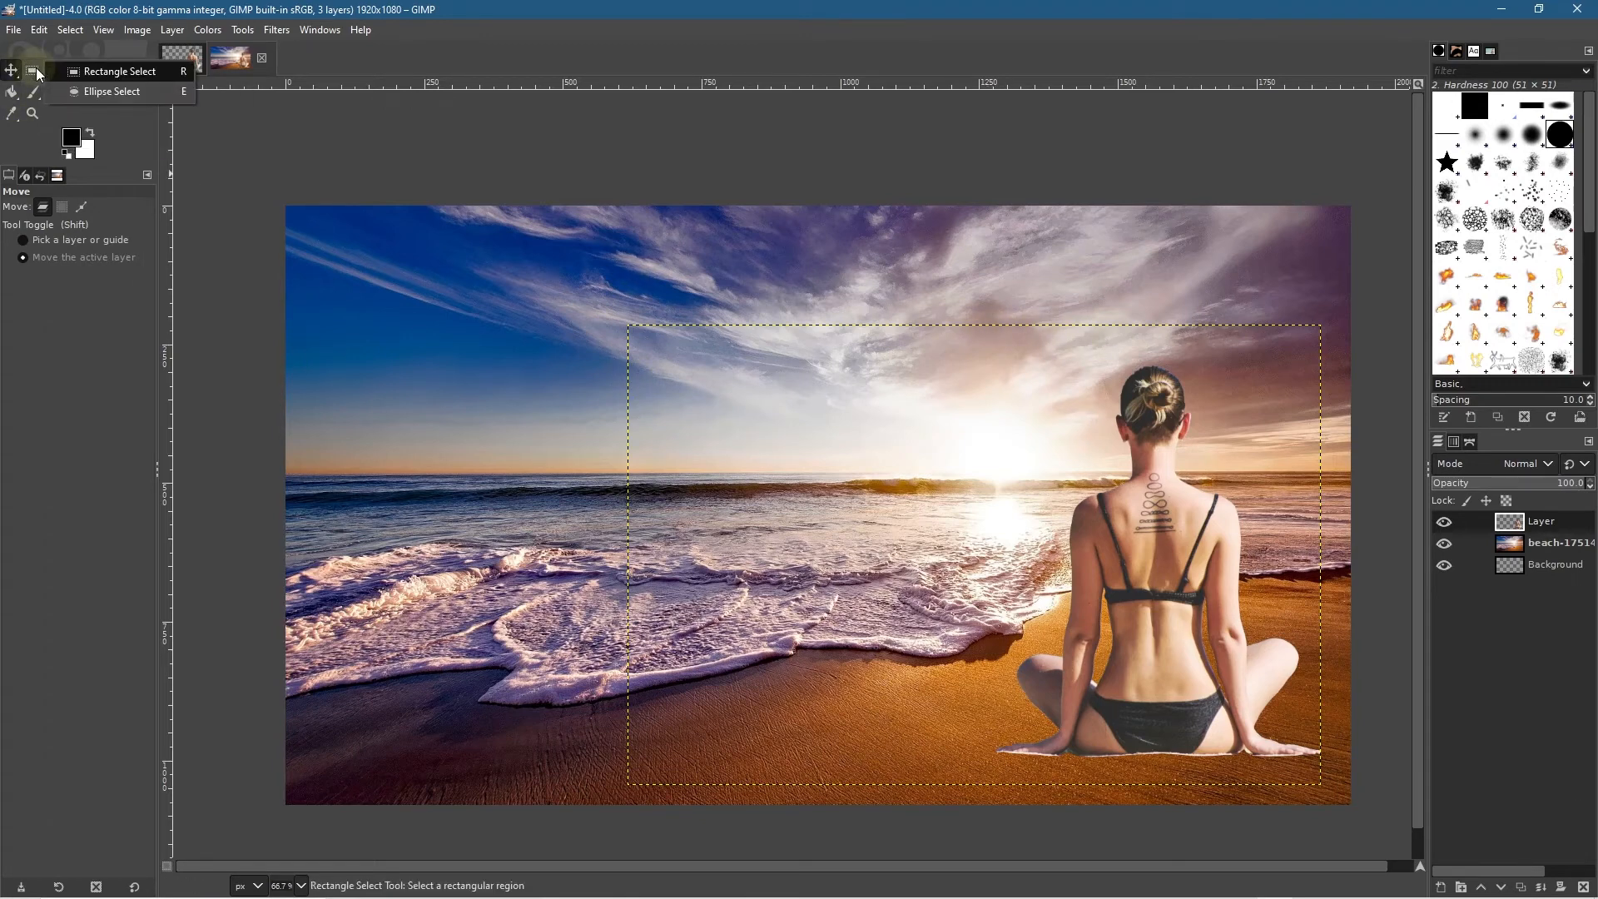
pyautogui.click(83, 78)
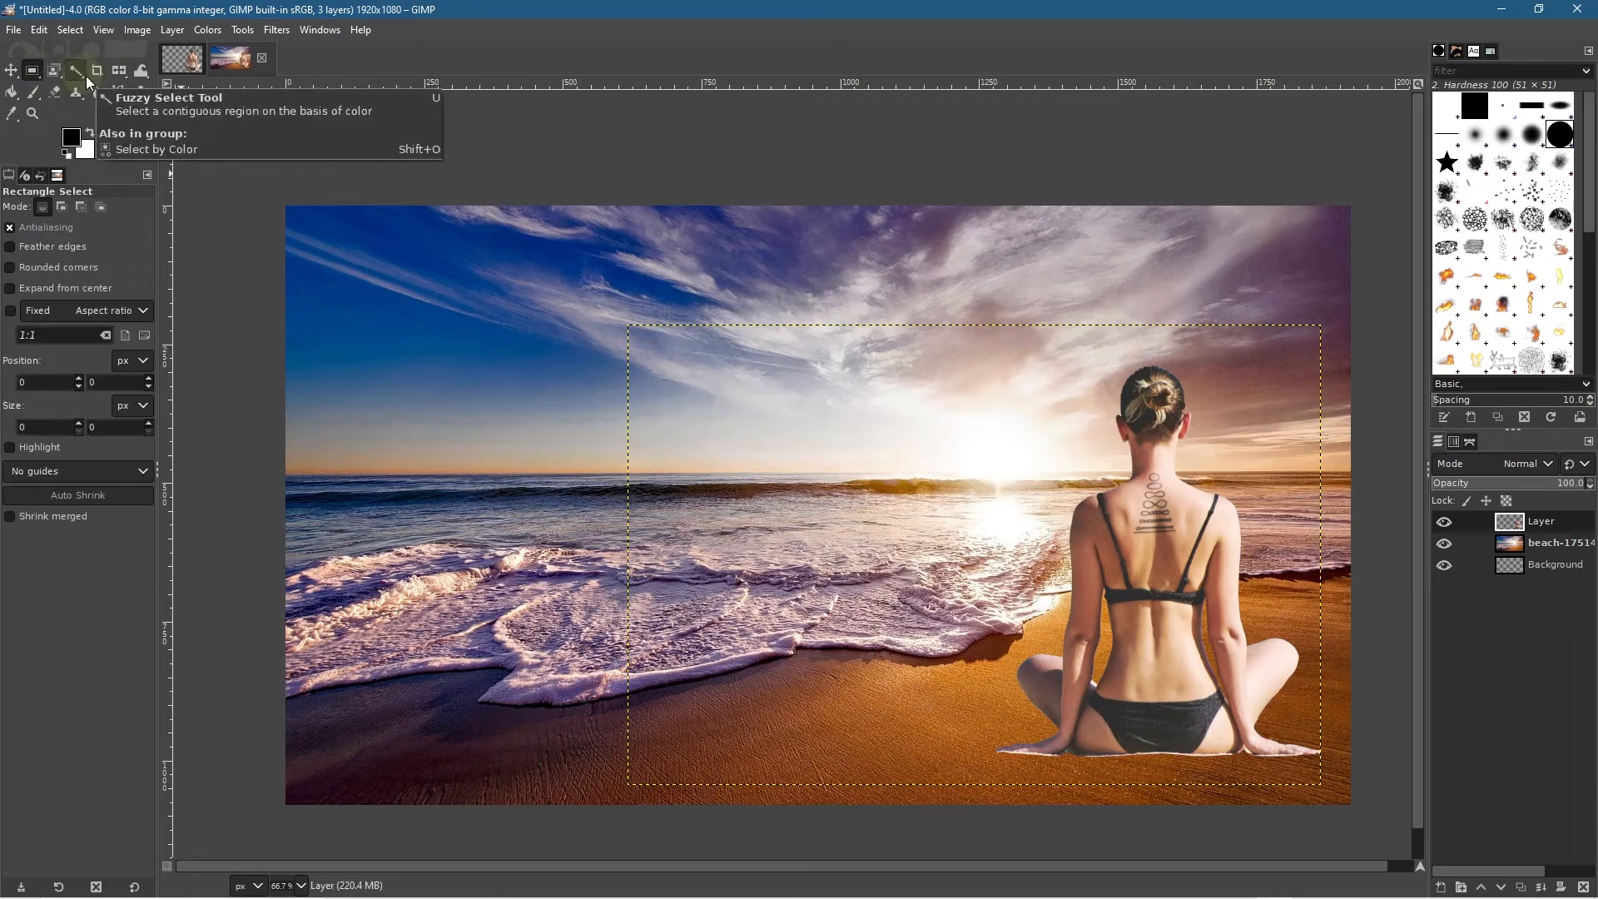
pyautogui.moveTo(973, 347)
pyautogui.mouseDown()
pyautogui.moveTo(1087, 457)
pyautogui.moveTo(1259, 740)
pyautogui.moveTo(1347, 773)
pyautogui.mouseUp()
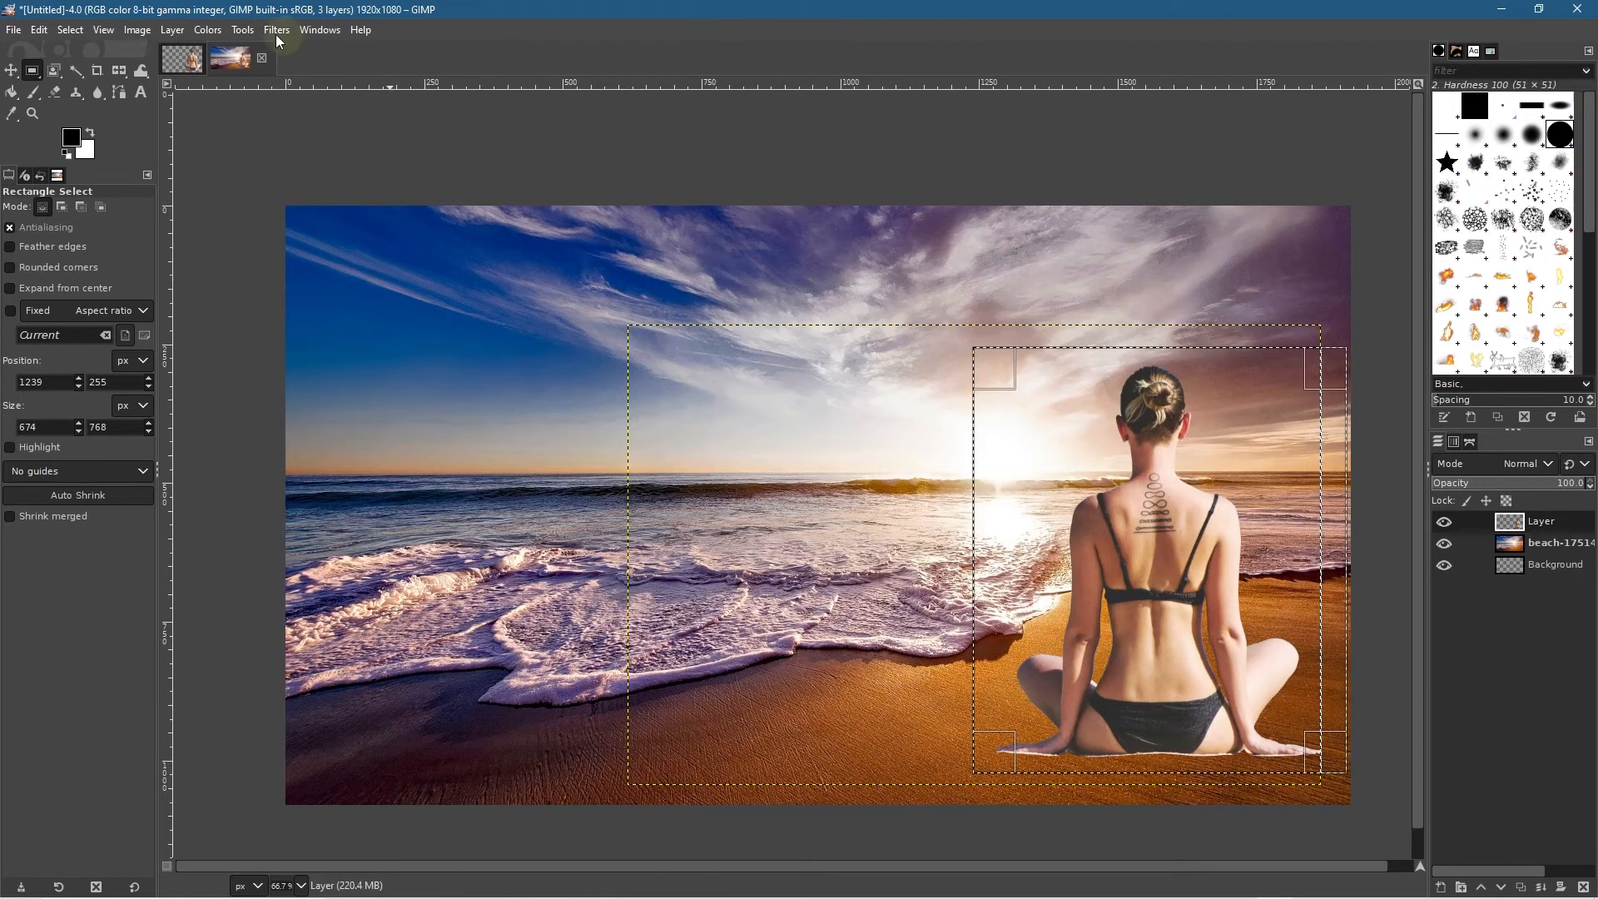
pyautogui.click(172, 30)
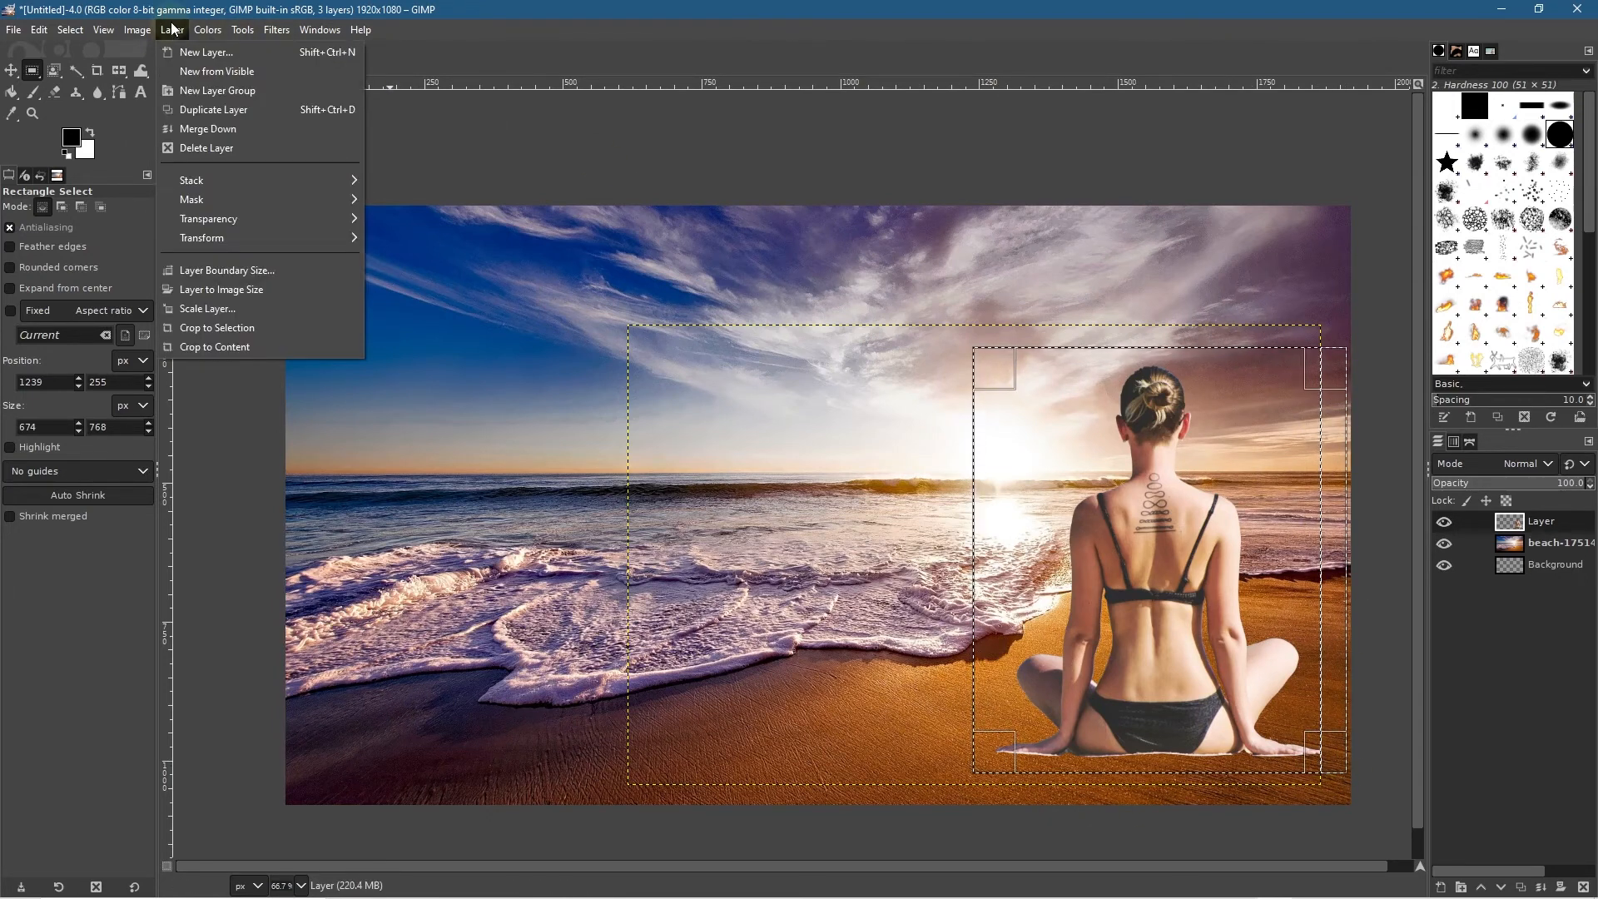
pyautogui.click(209, 333)
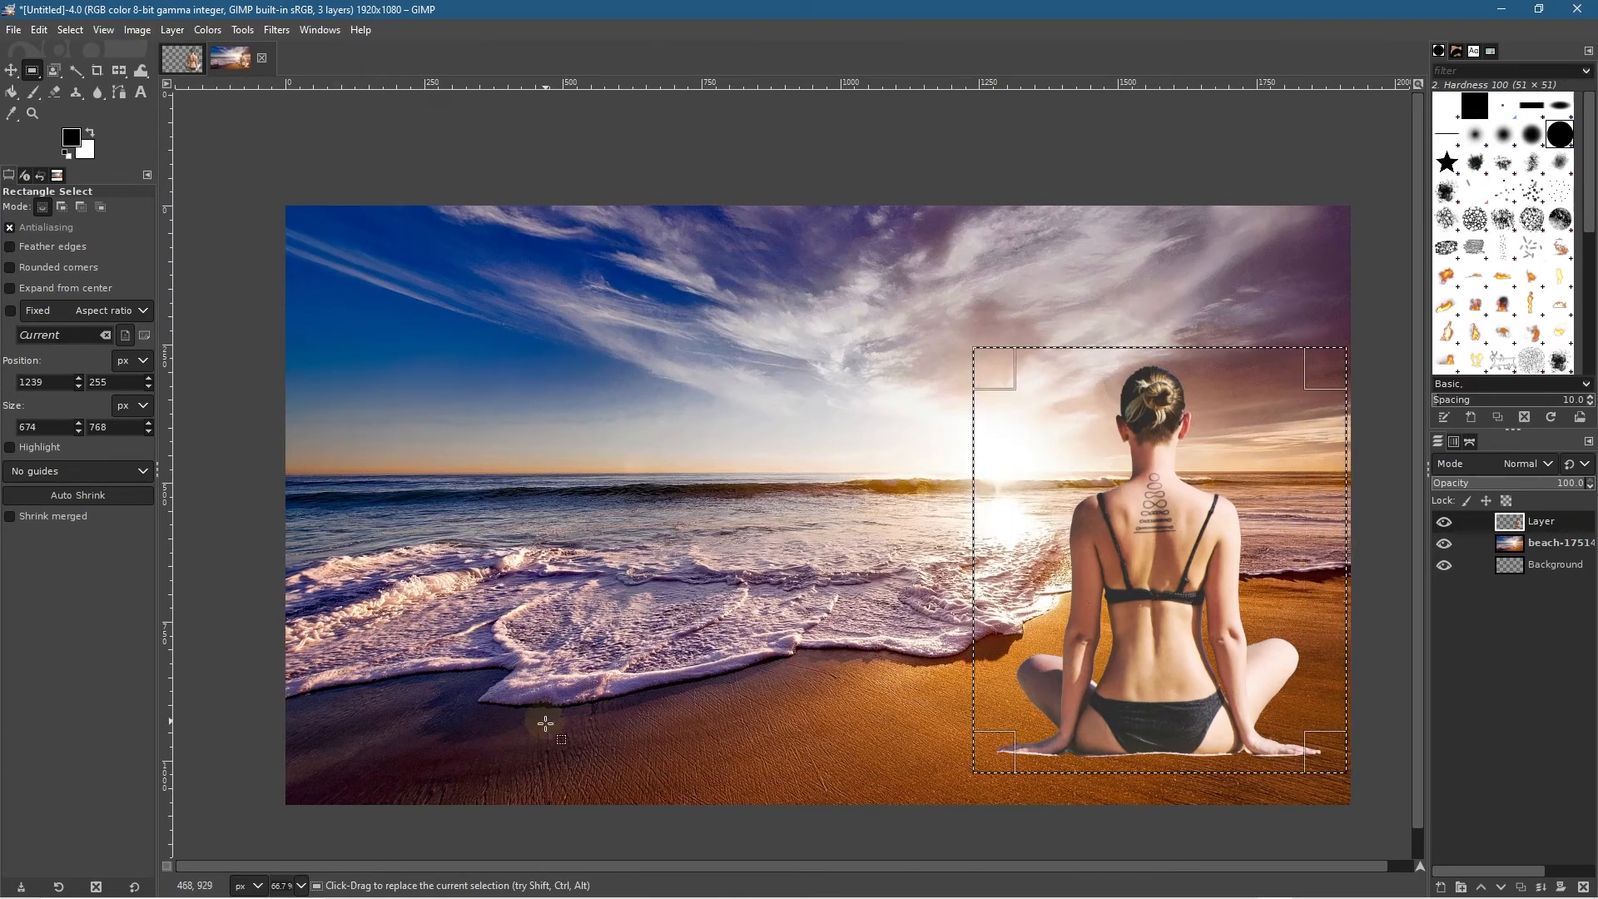
pyautogui.click(11, 72)
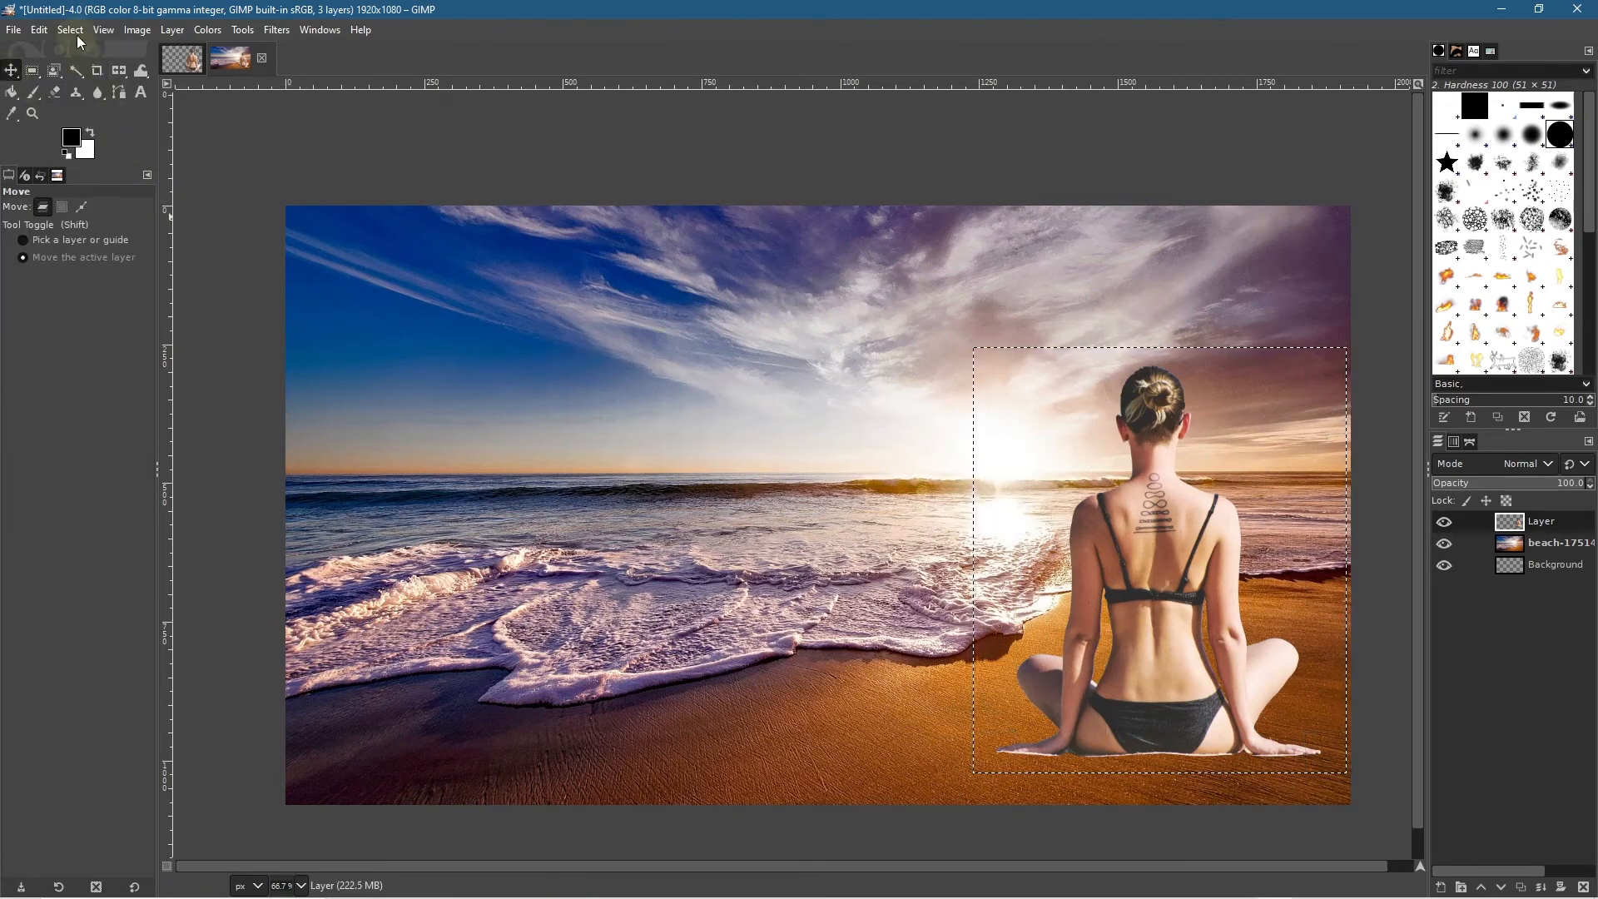
pyautogui.click(76, 34)
pyautogui.click(85, 71)
# Step: Scale the cropped woman layer up proportionally around its centre to about 743 × 847 px
pyautogui.rightClick(122, 72)
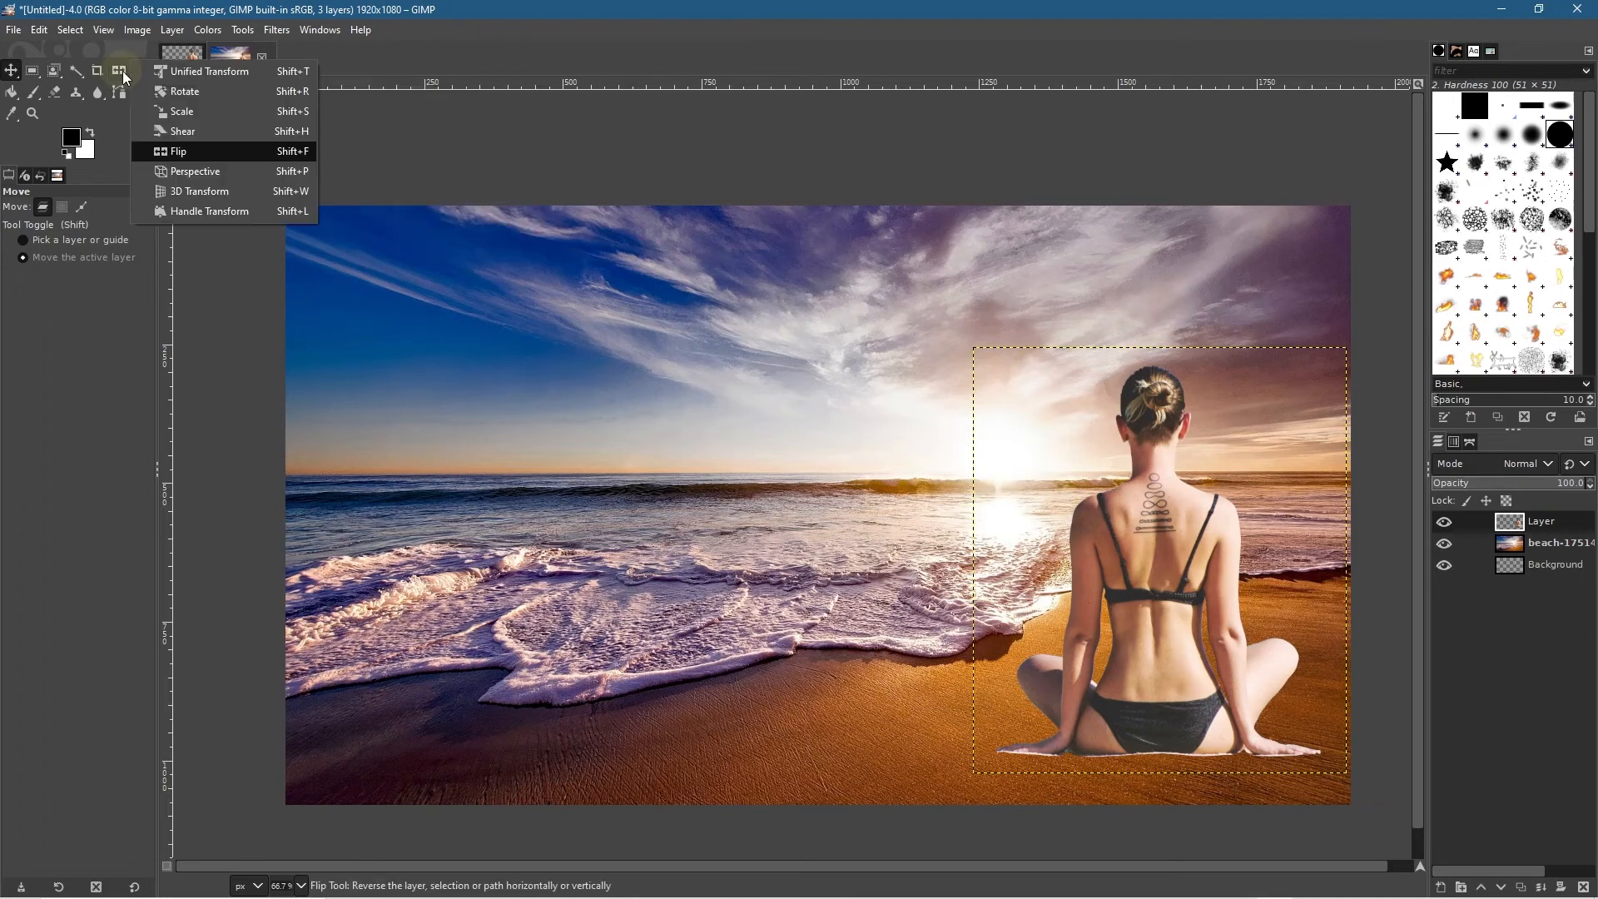
pyautogui.click(185, 111)
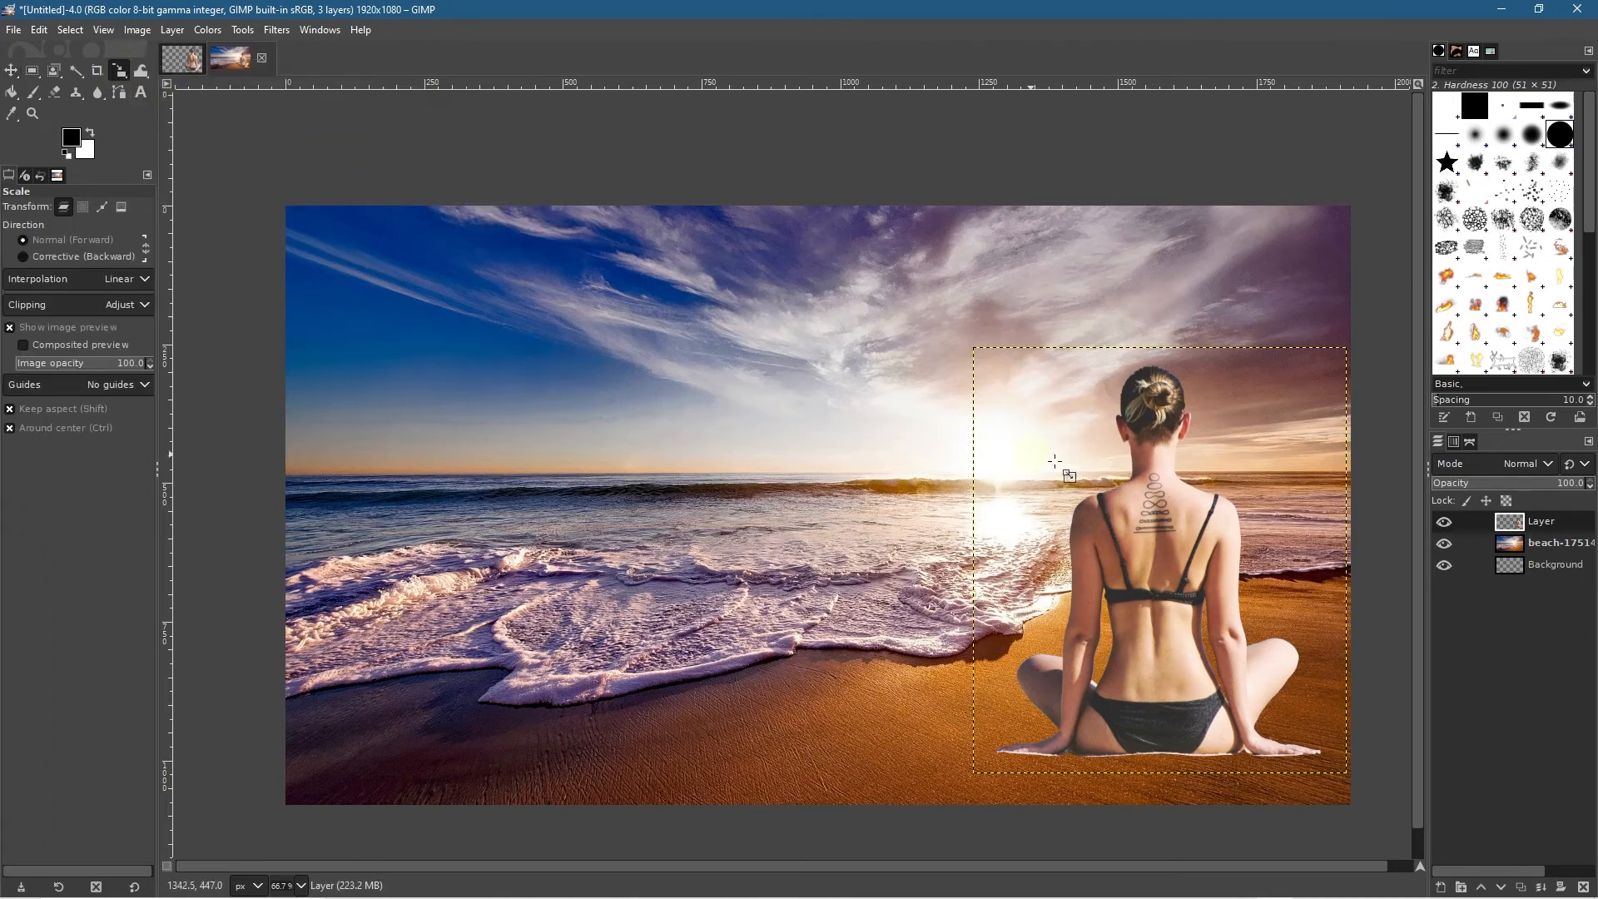
pyautogui.click(1170, 517)
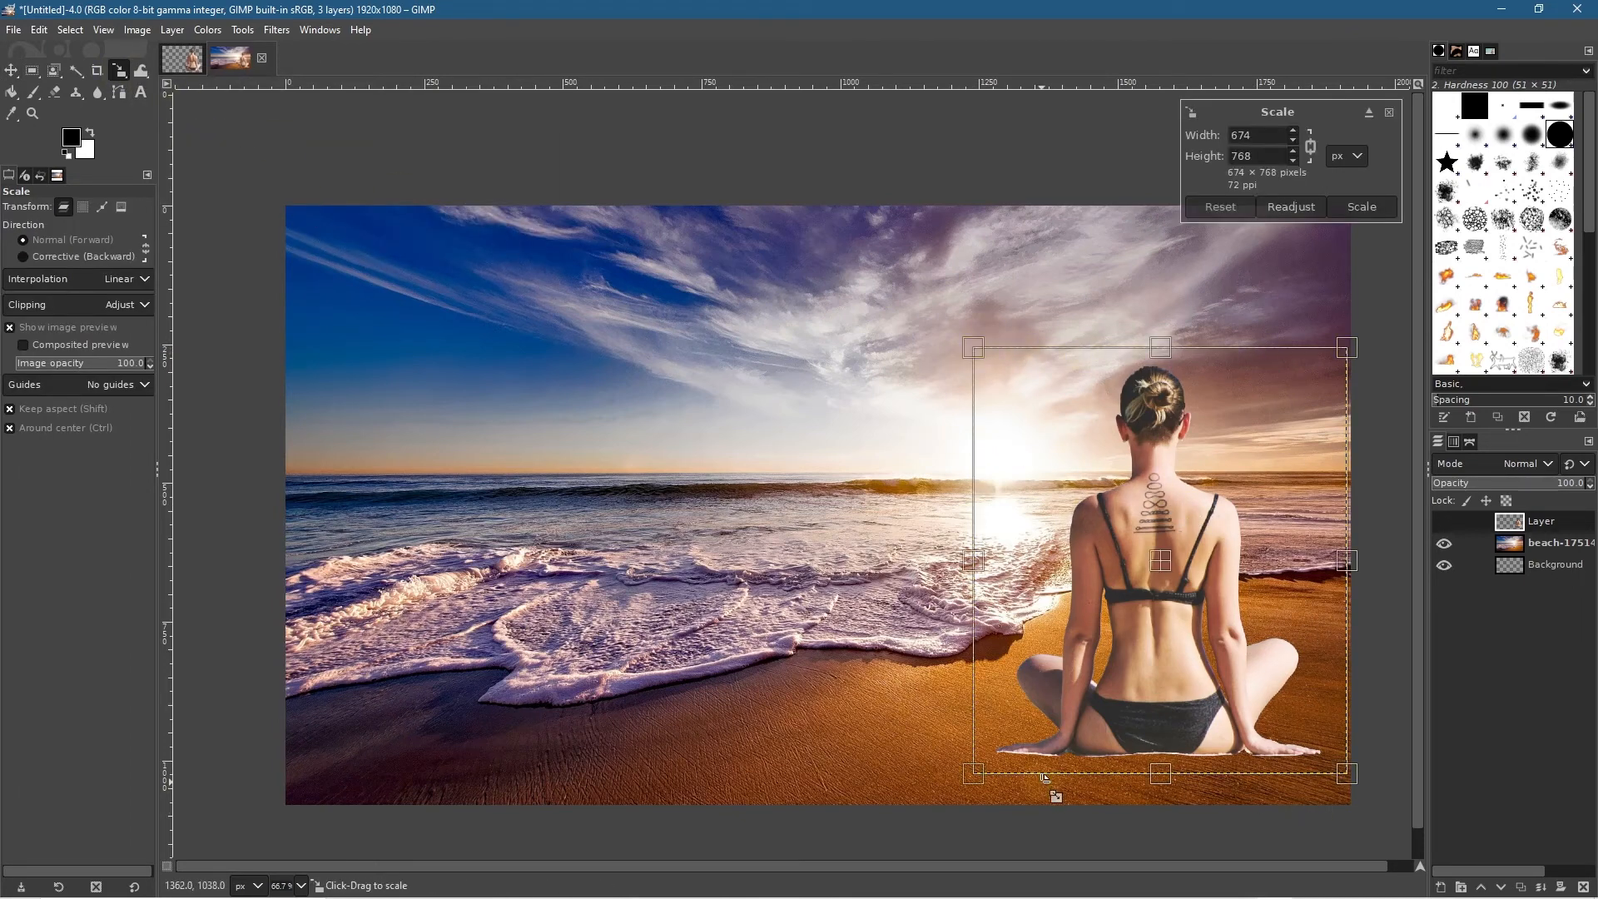
pyautogui.moveTo(973, 348); pyautogui.dragTo(863, 375)
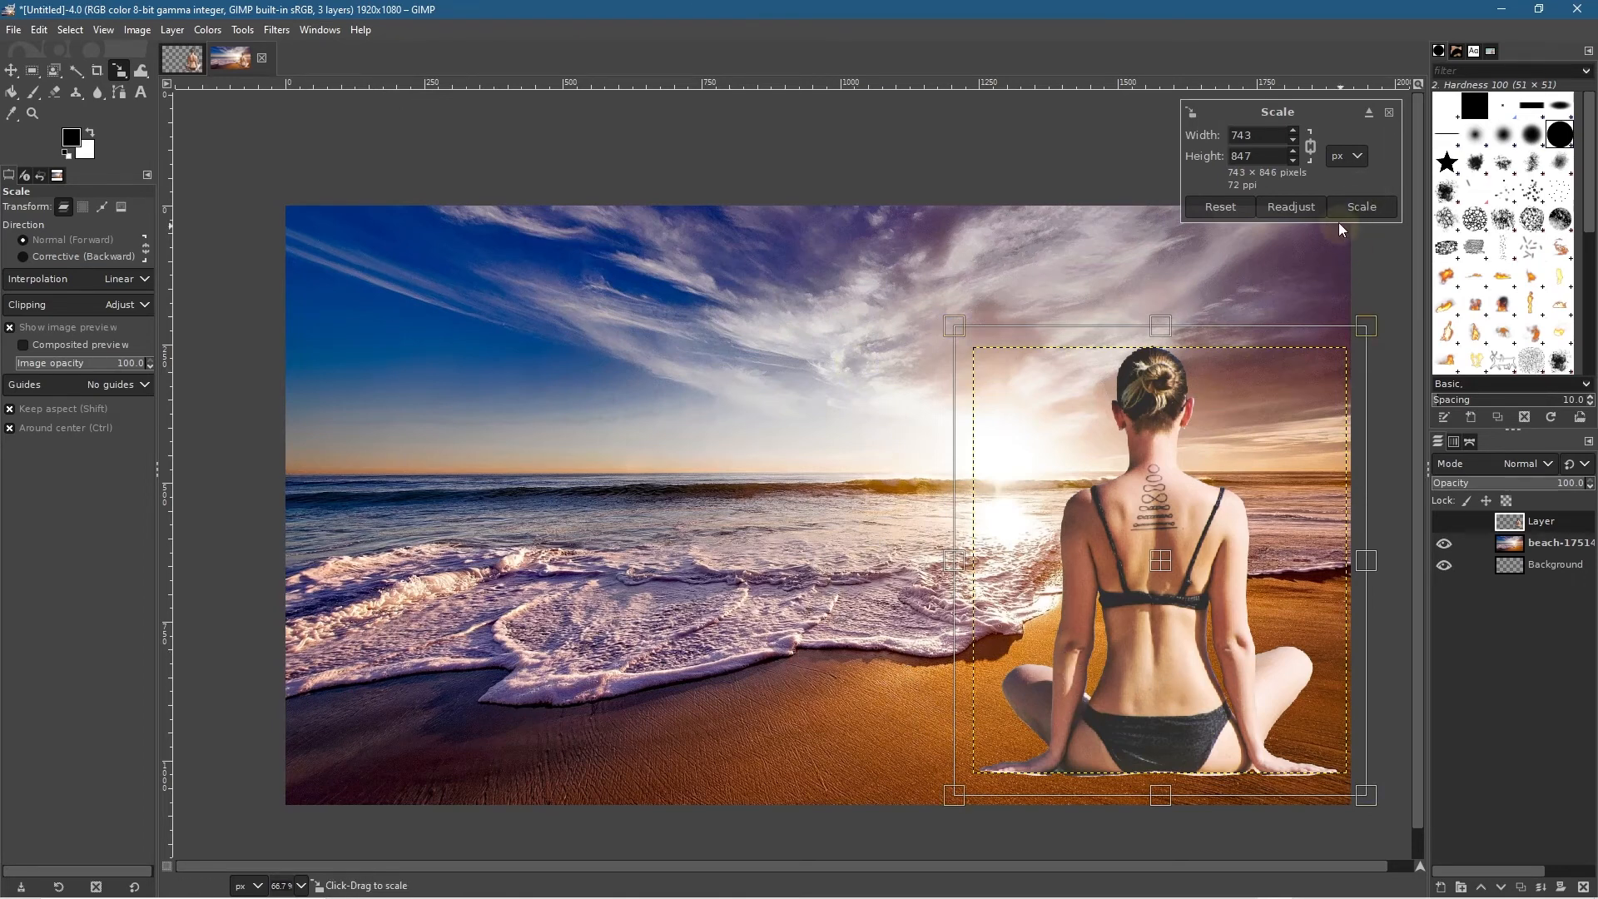
pyautogui.click(1357, 208)
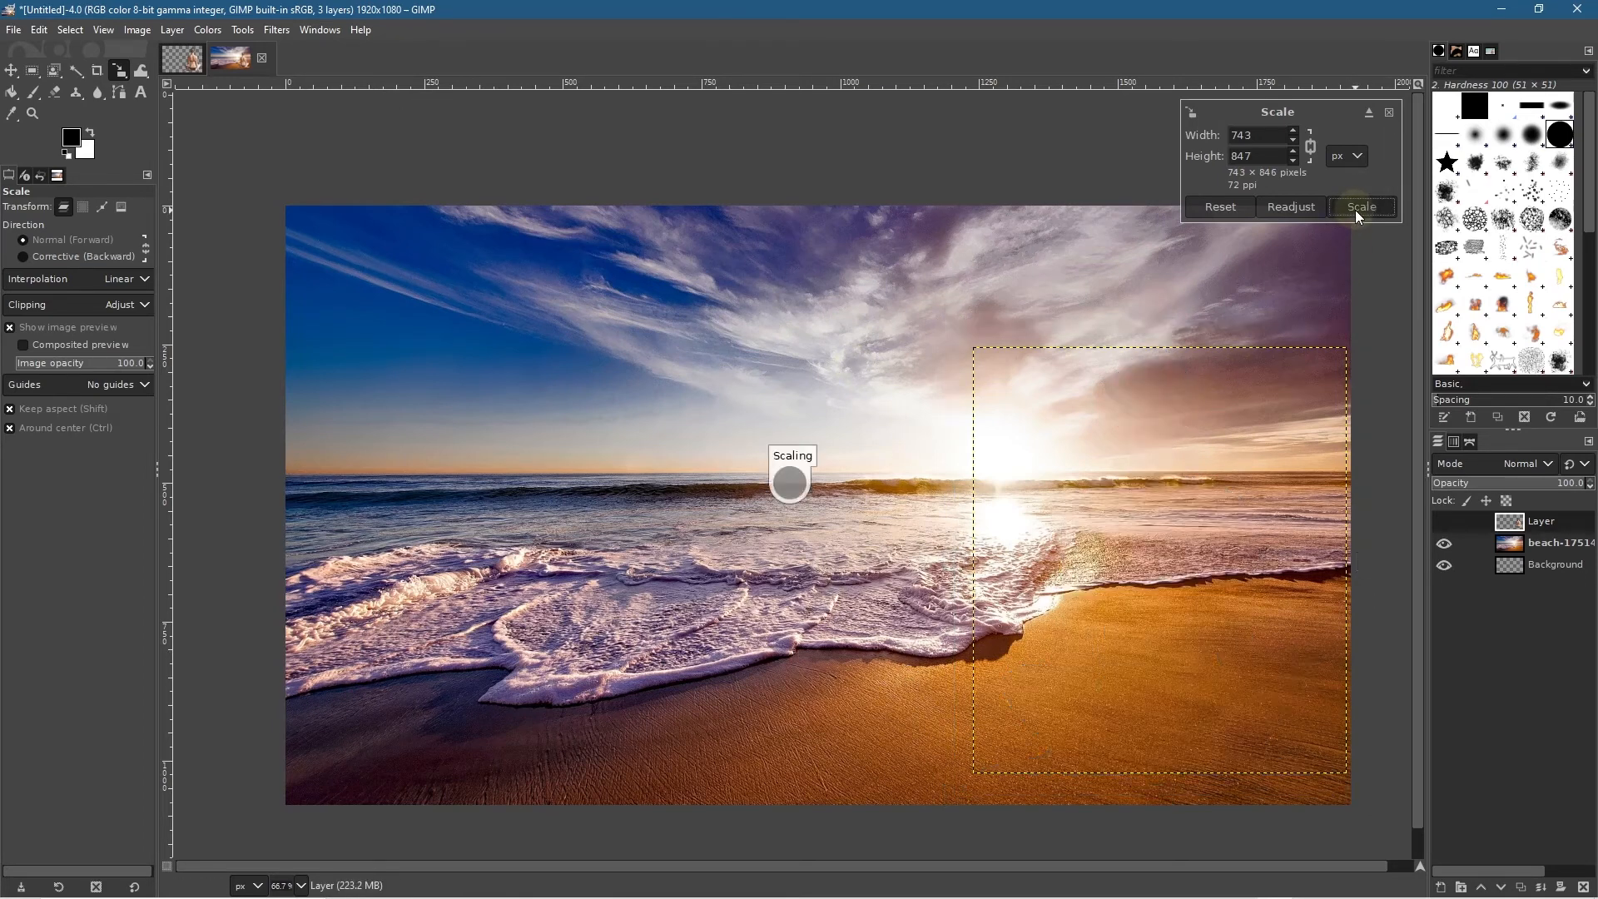
# Step: Save the composite image as background-image-01.xcf in the folder that holds cutout-01.xcf
pyautogui.click(13, 30)
pyautogui.click(46, 204)
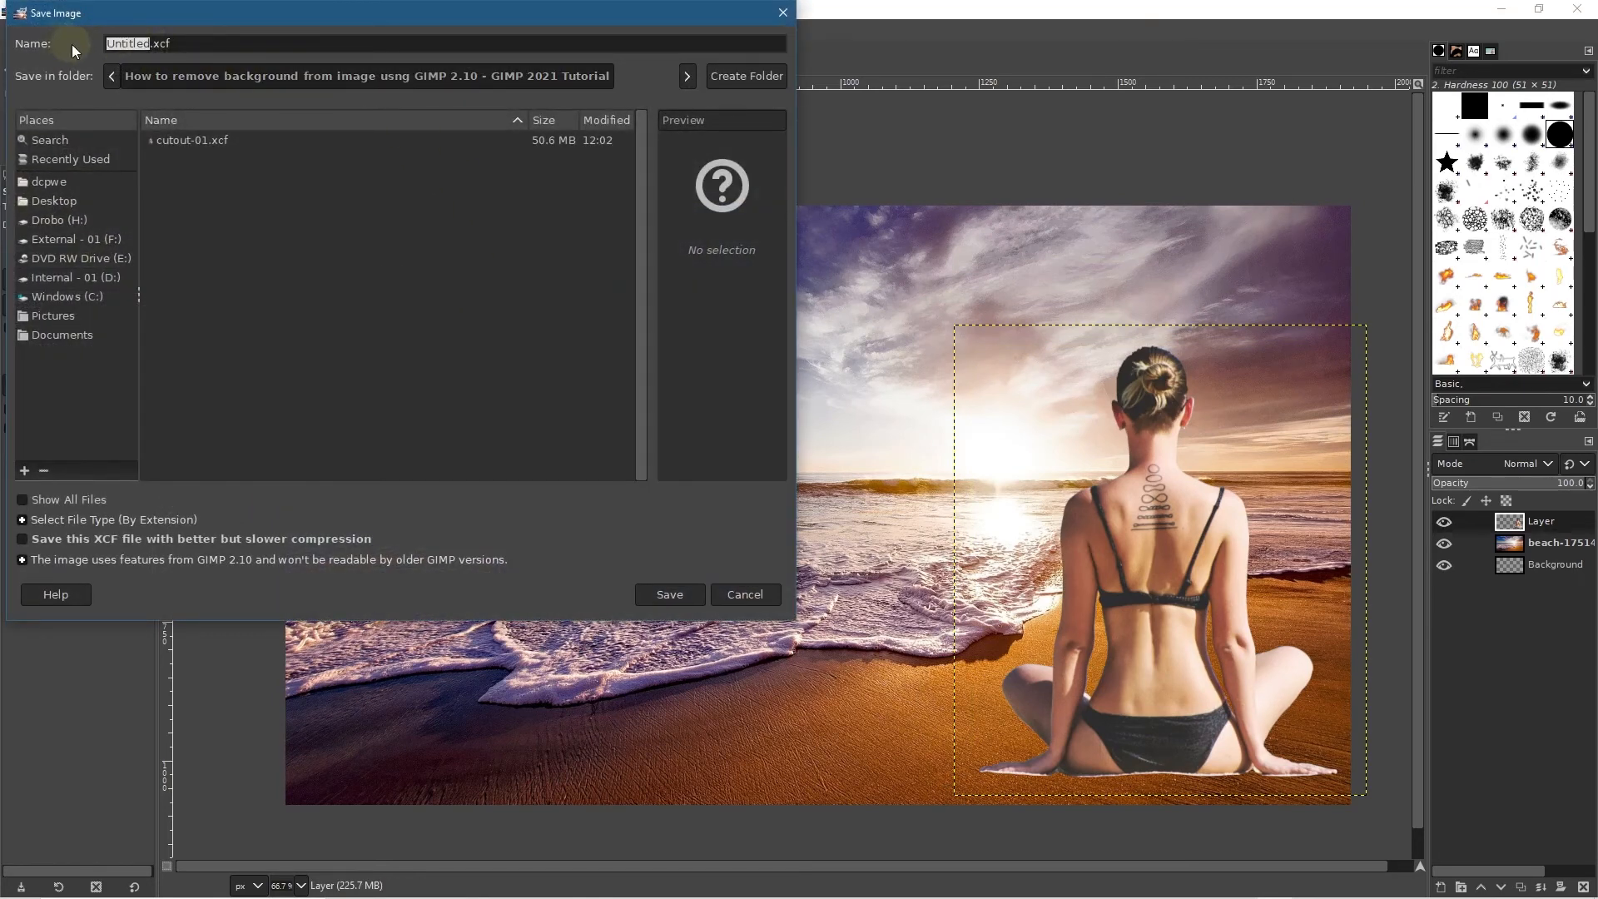
pyautogui.write('background-image-01')
pyautogui.press('Return')
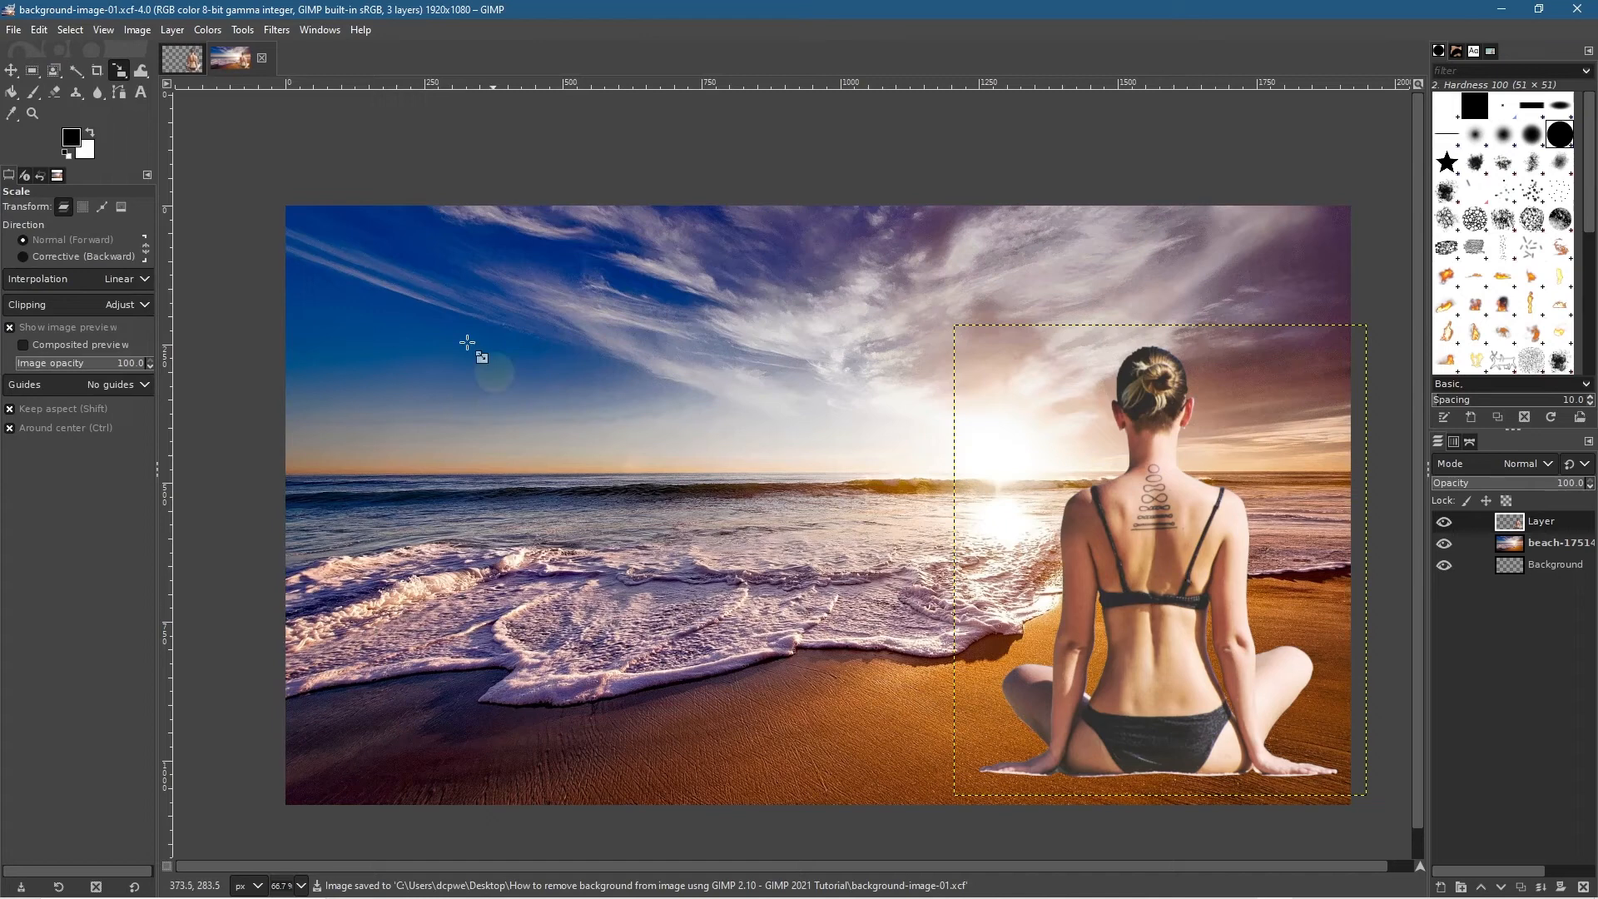
# Step: Duplicate the sunset beach layer and hide the original beach layer
pyautogui.click(11, 70)
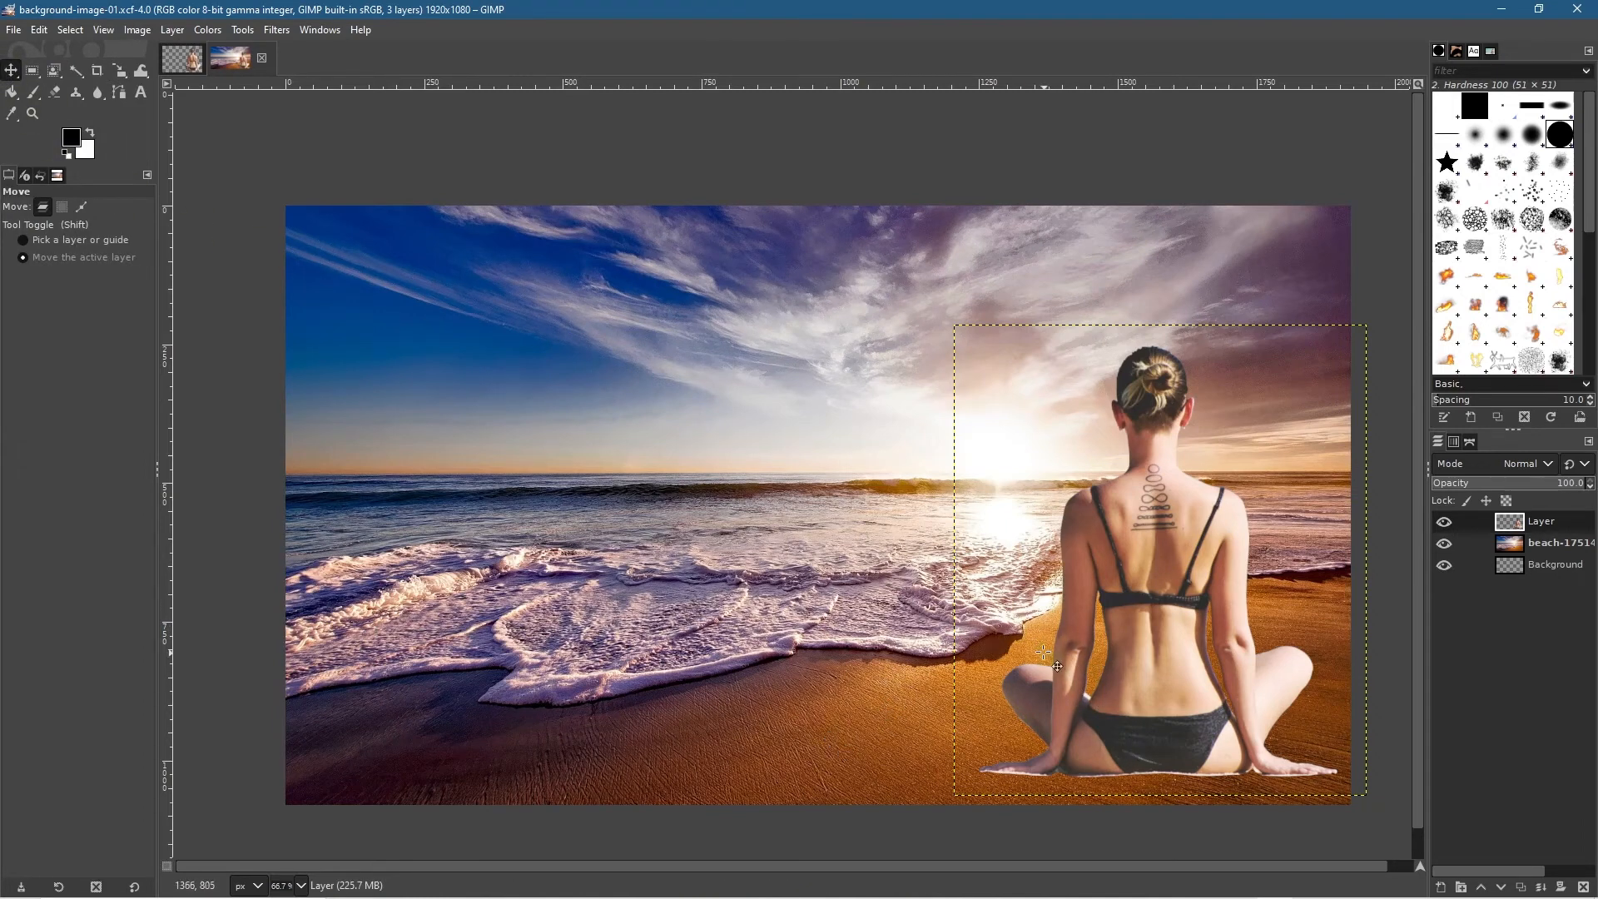
pyautogui.click(1523, 544)
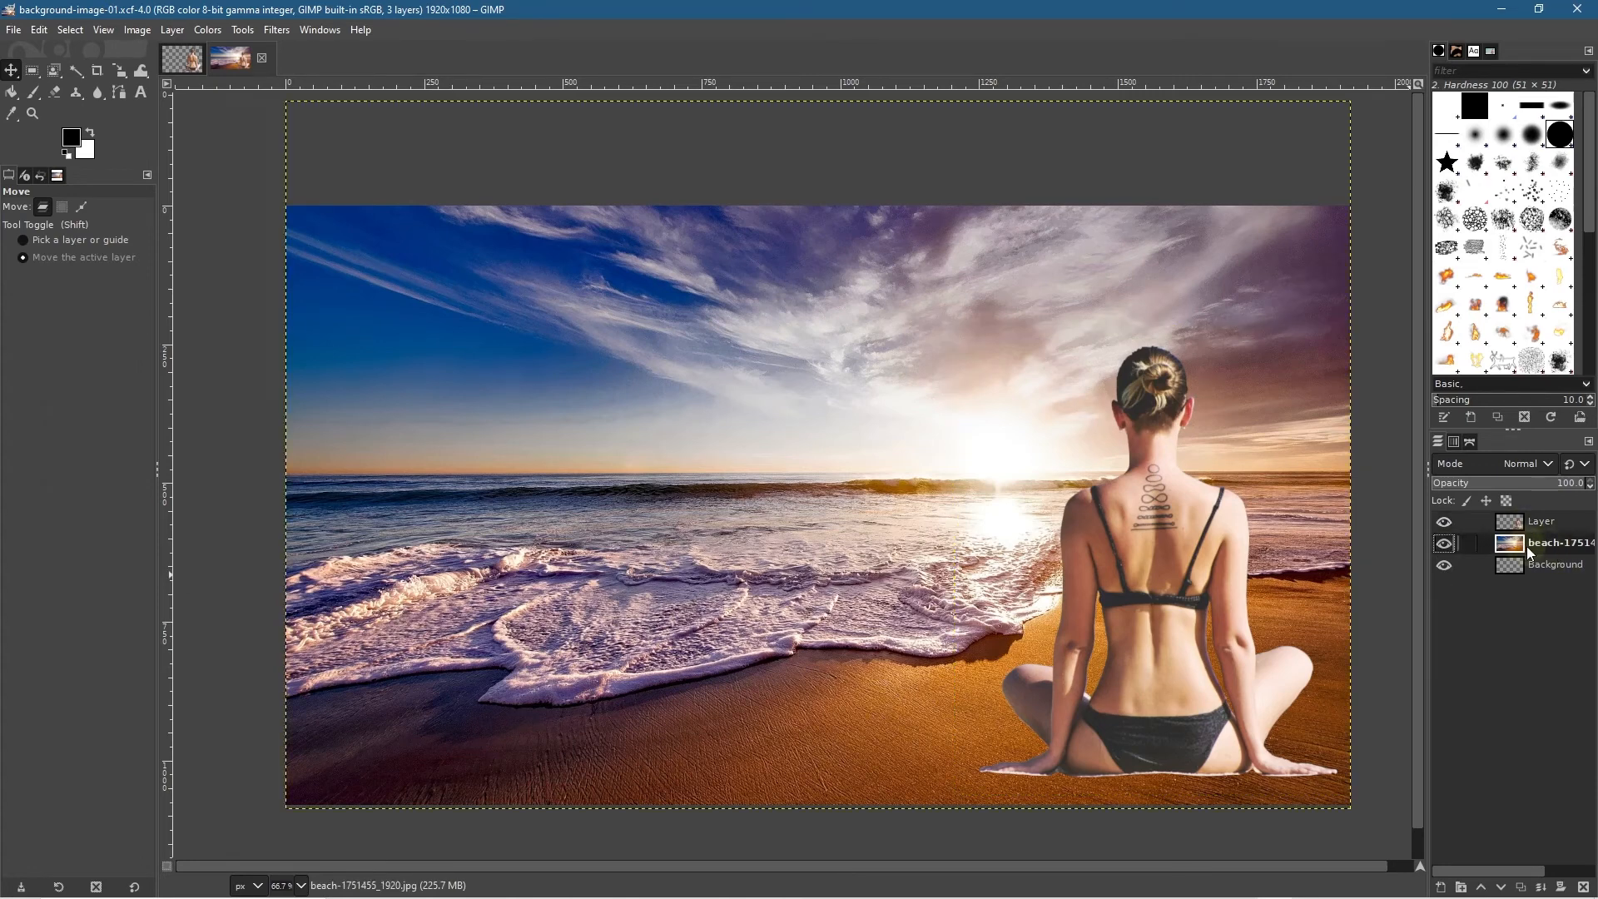
pyautogui.rightClick(1518, 544)
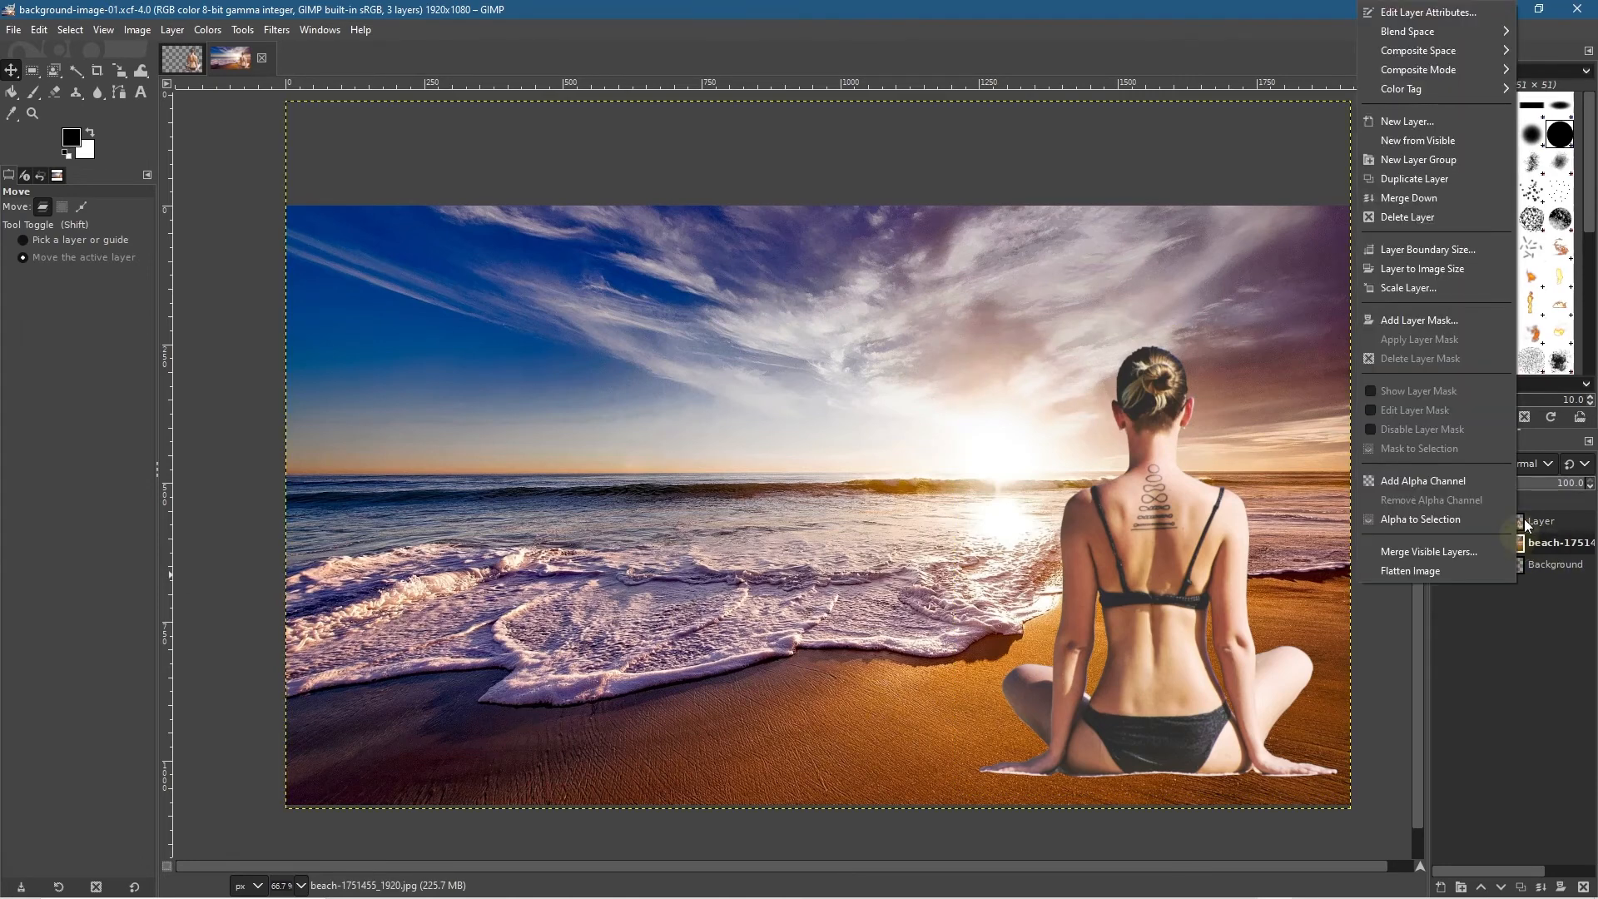
pyautogui.click(1435, 186)
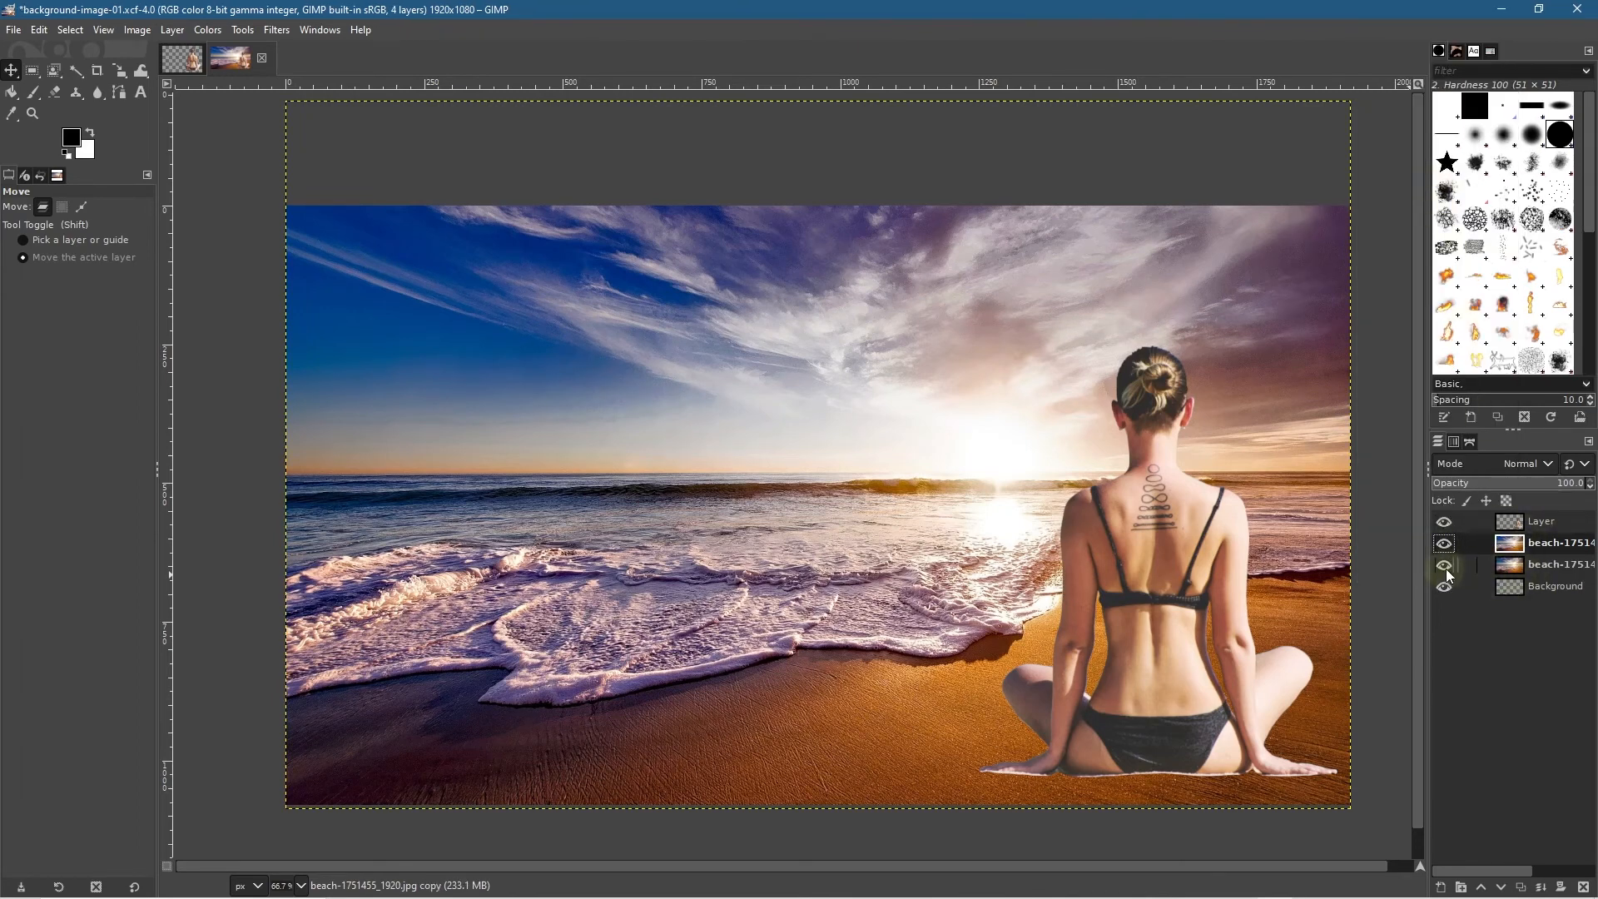
# Step: Duplicate the woman layer and hide the original woman layer
pyautogui.click(1520, 522)
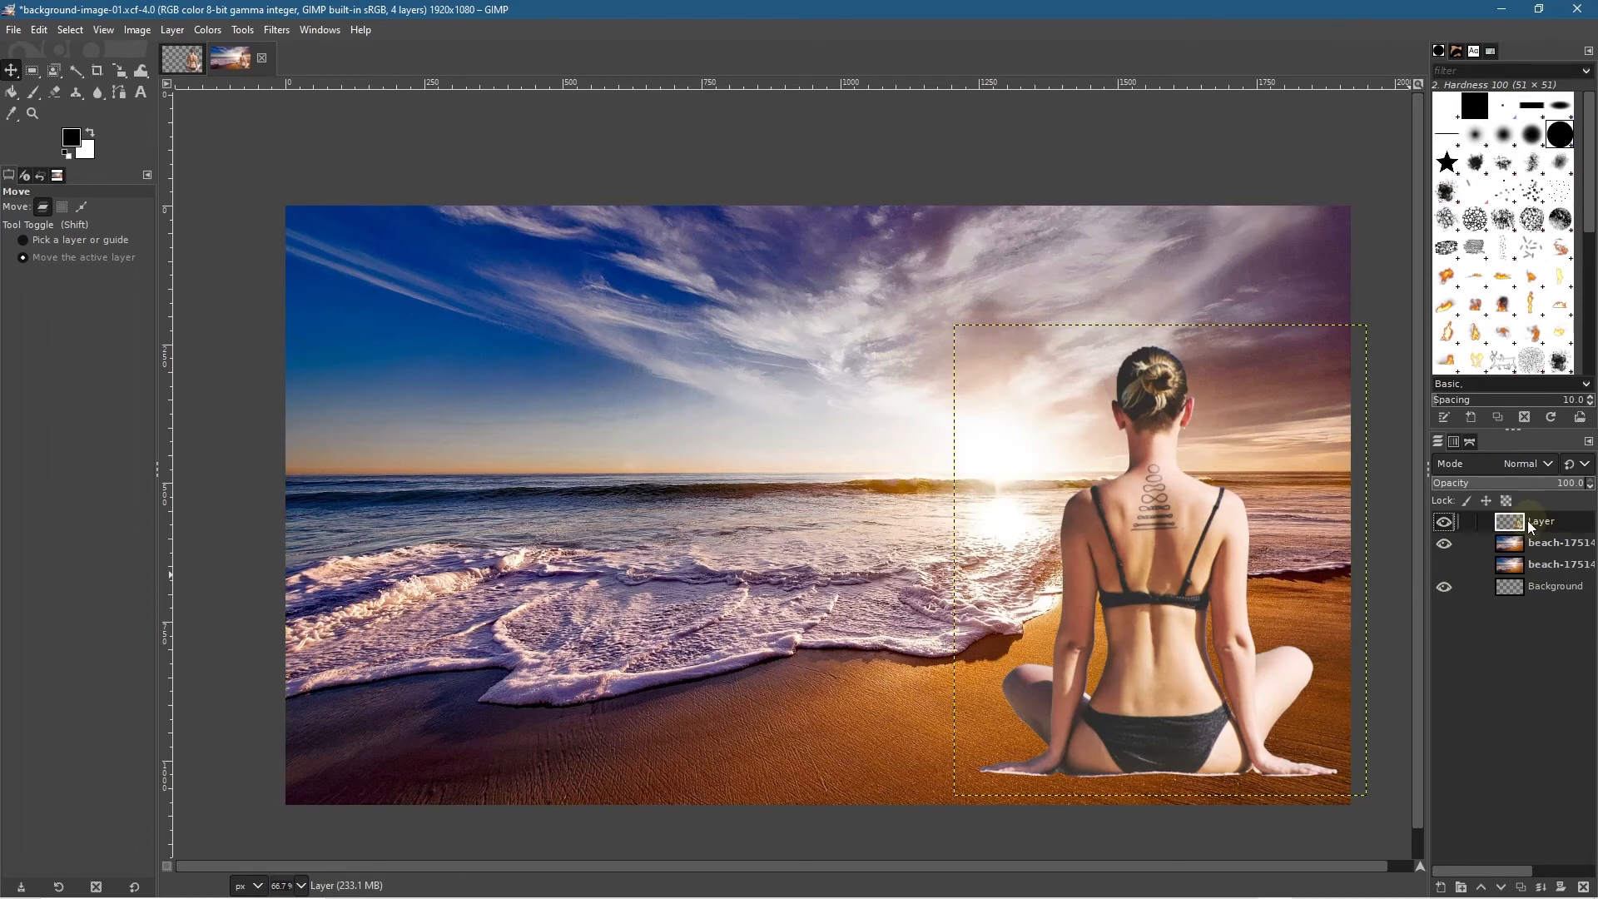
pyautogui.rightClick(1531, 527)
pyautogui.click(1450, 183)
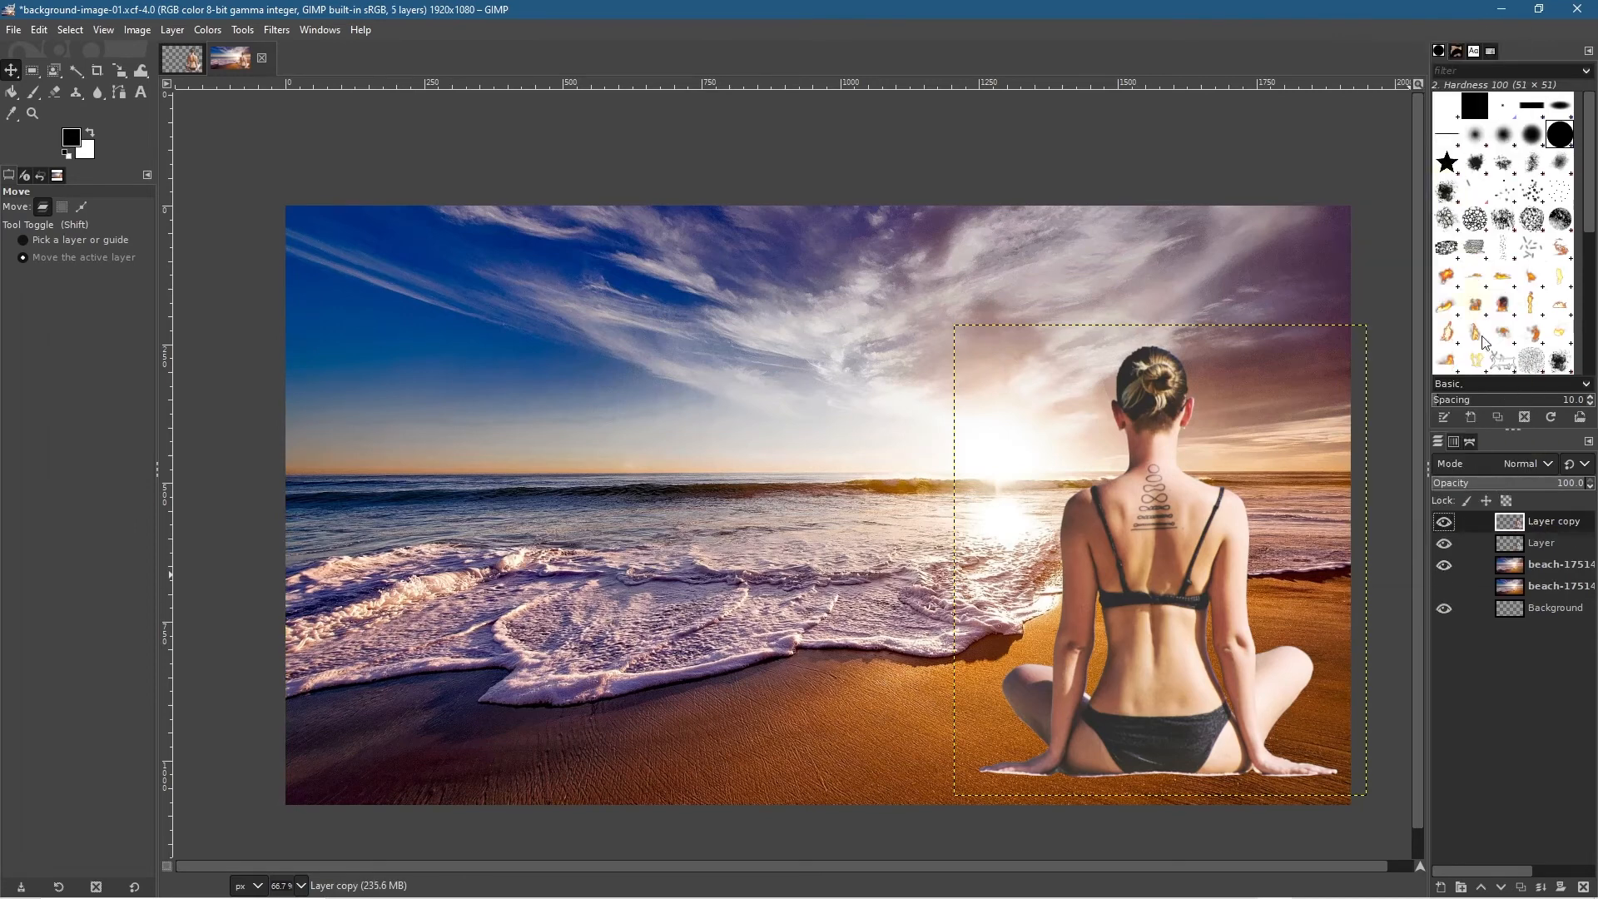
pyautogui.moveTo(1523, 552); pyautogui.dragTo(1504, 580)
pyautogui.click(1522, 533)
# Step: Raise the beach copy in the layer stack so it sits directly beneath the woman copy
pyautogui.click(1529, 564)
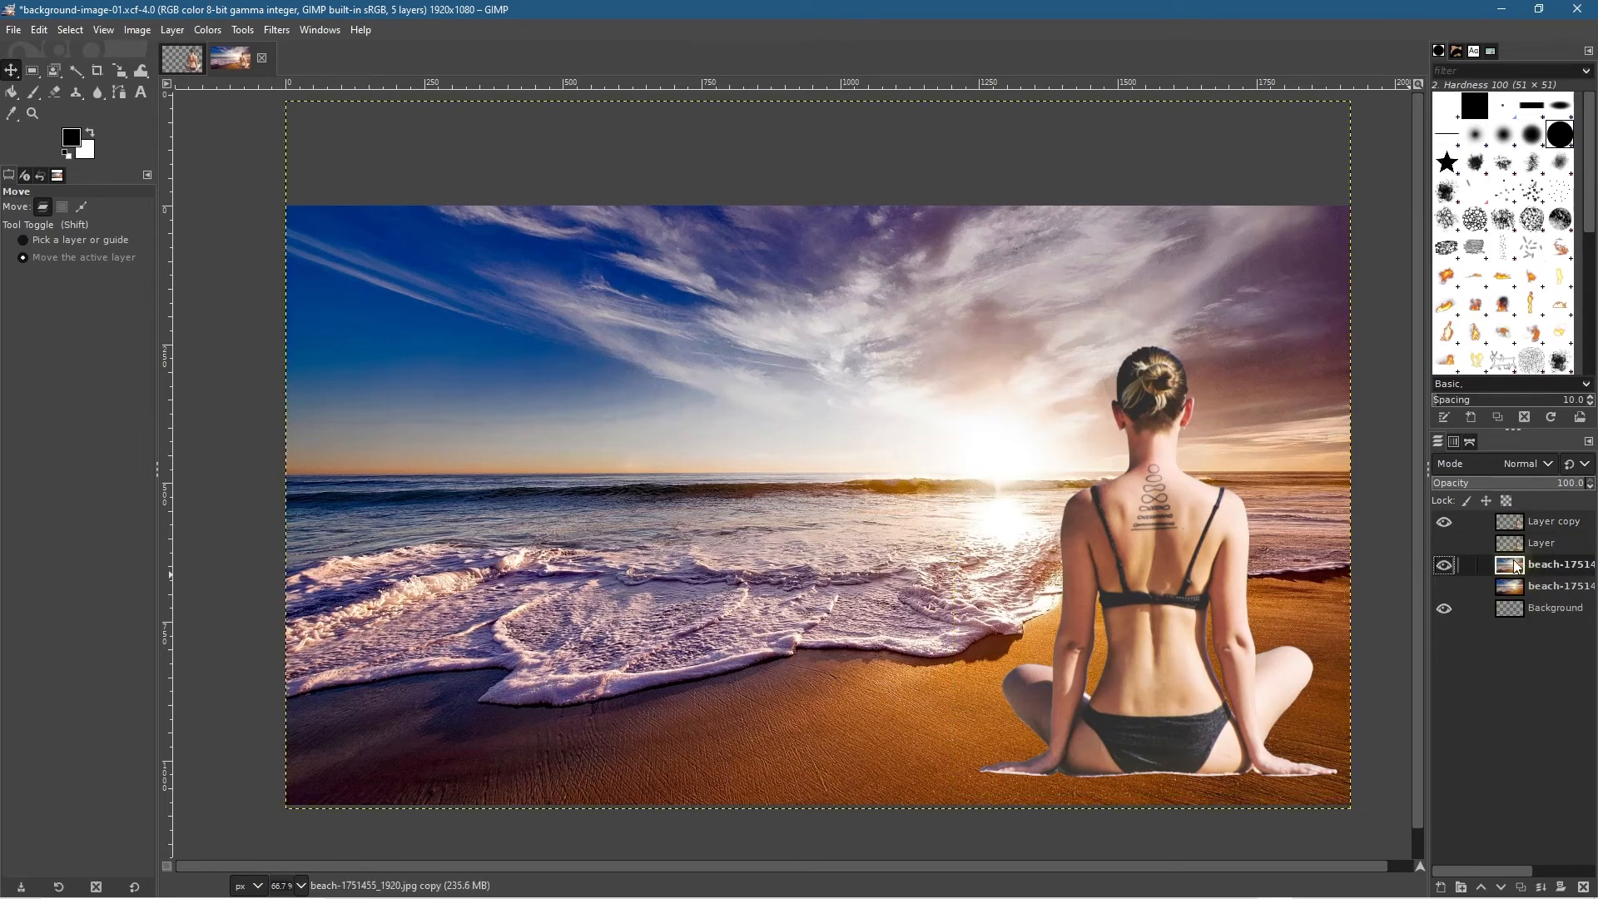
pyautogui.moveTo(1510, 562); pyautogui.dragTo(1469, 572)
pyautogui.click(1484, 891)
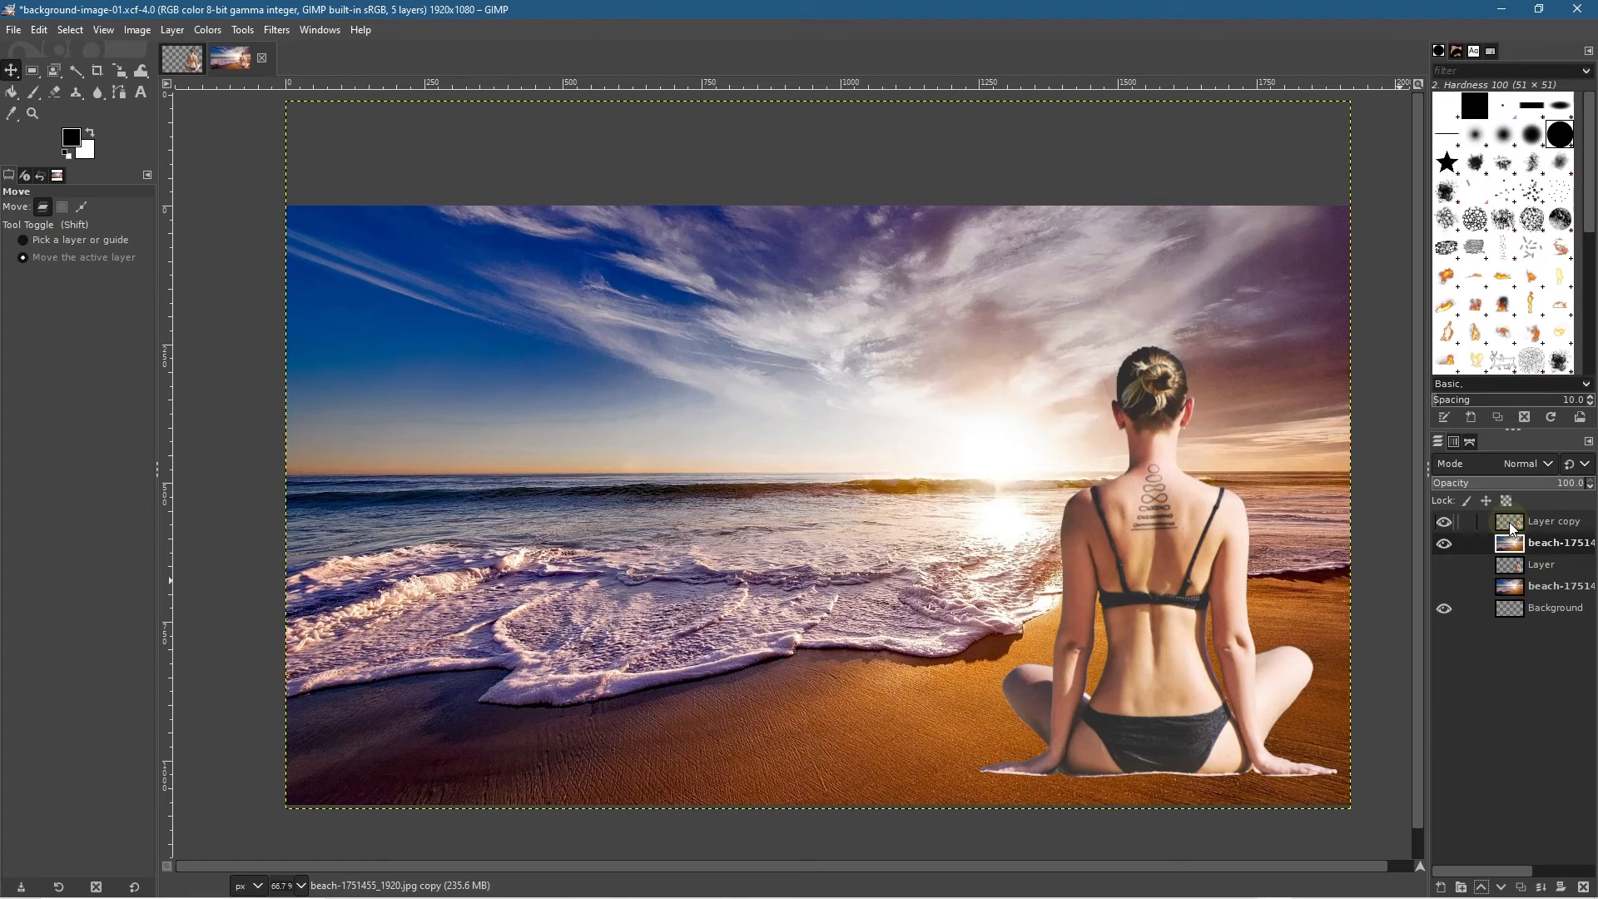
# Step: Merge the woman copy down into the sunset beach copy directly beneath it
pyautogui.keyDown('shift'); pyautogui.click(1510, 526); pyautogui.keyUp('shift')
pyautogui.click(1513, 548)
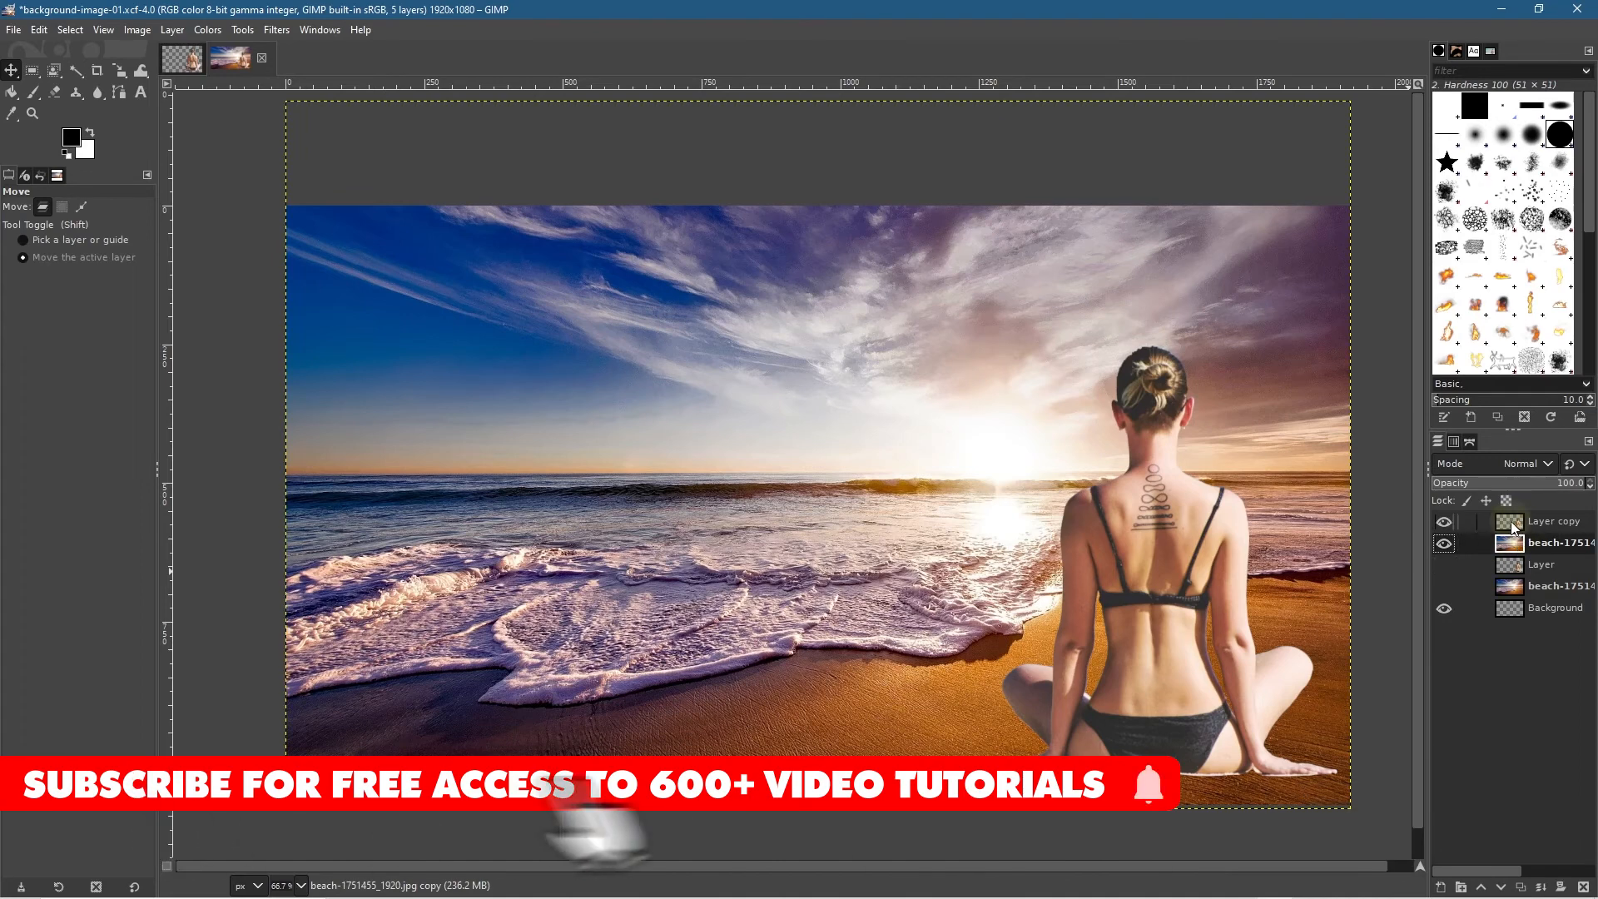
pyautogui.click(1514, 528)
pyautogui.rightClick(1513, 528)
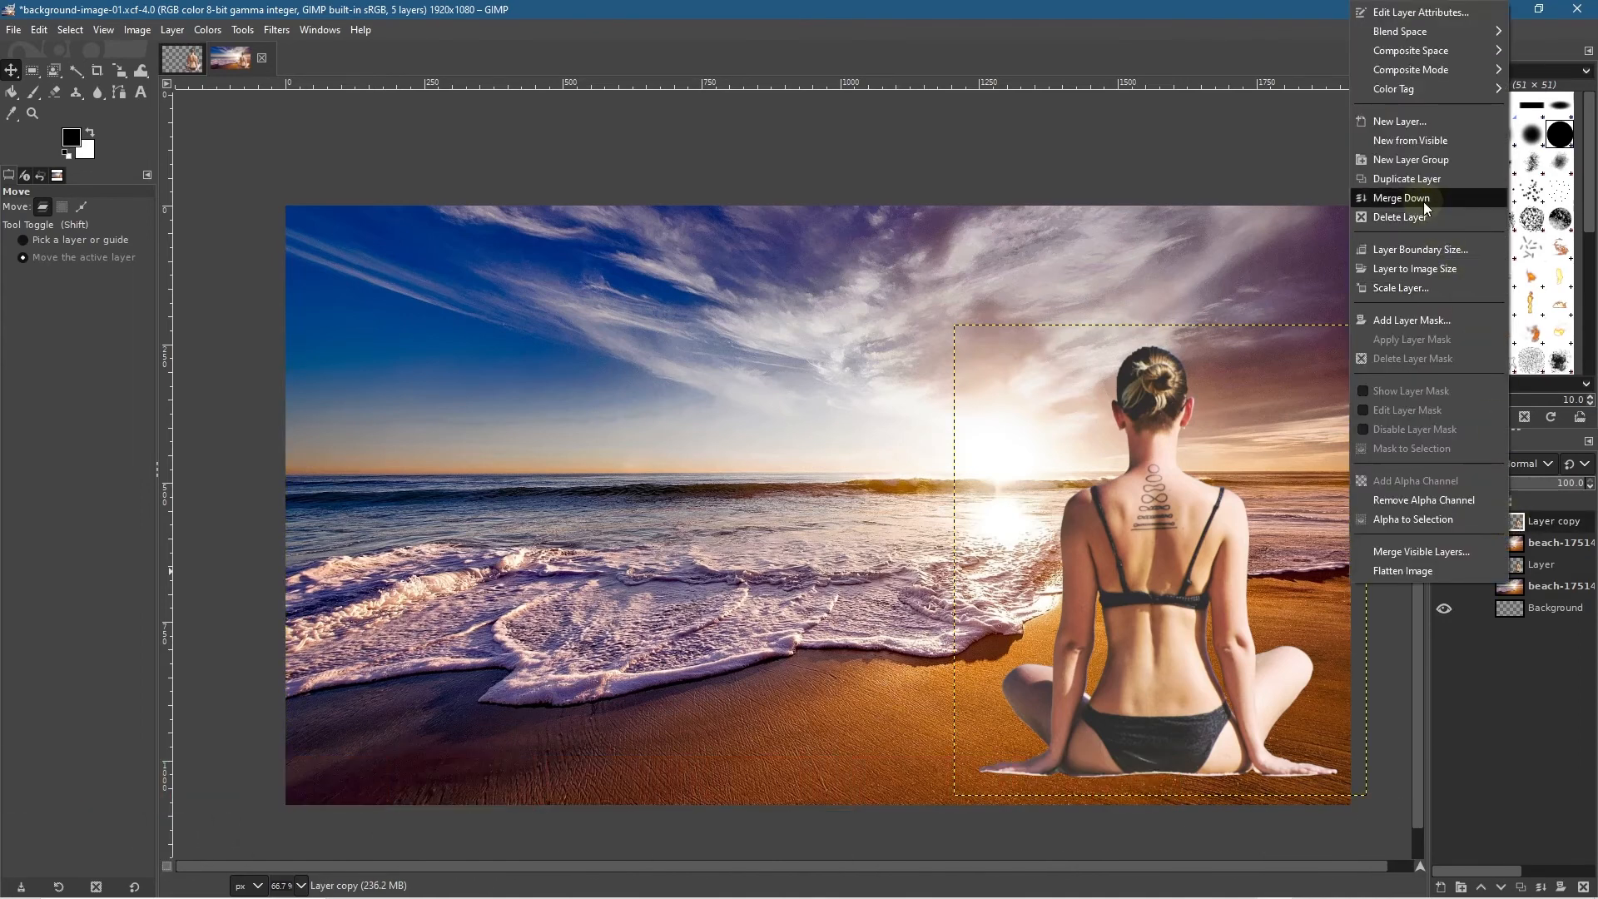
pyautogui.click(1538, 533)
pyautogui.rightClick(1517, 533)
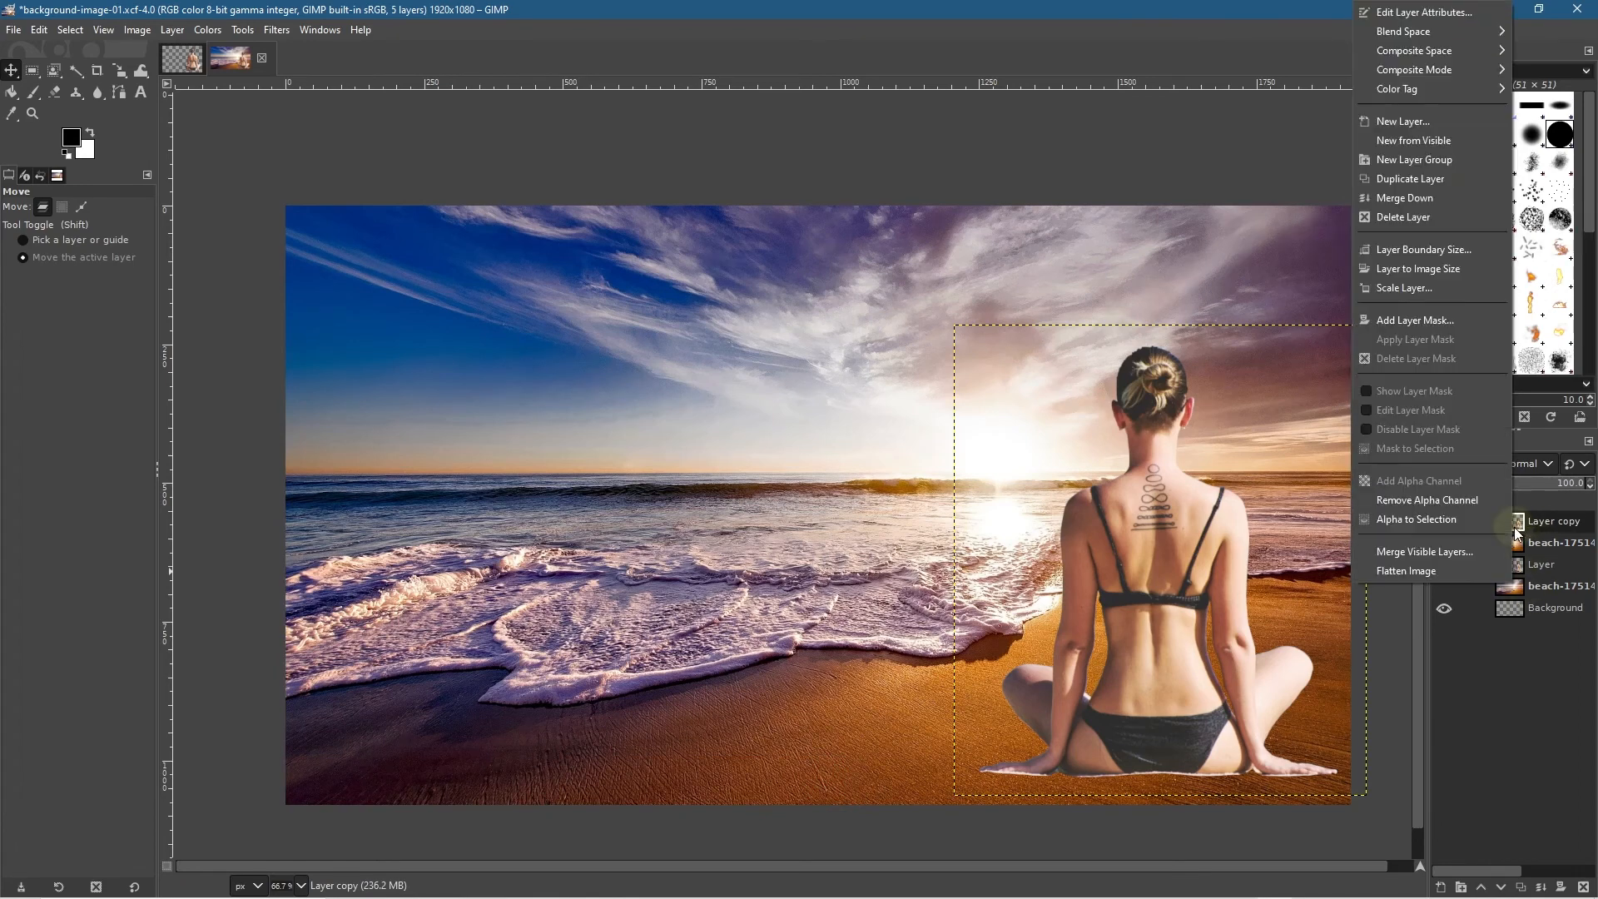
pyautogui.click(1455, 200)
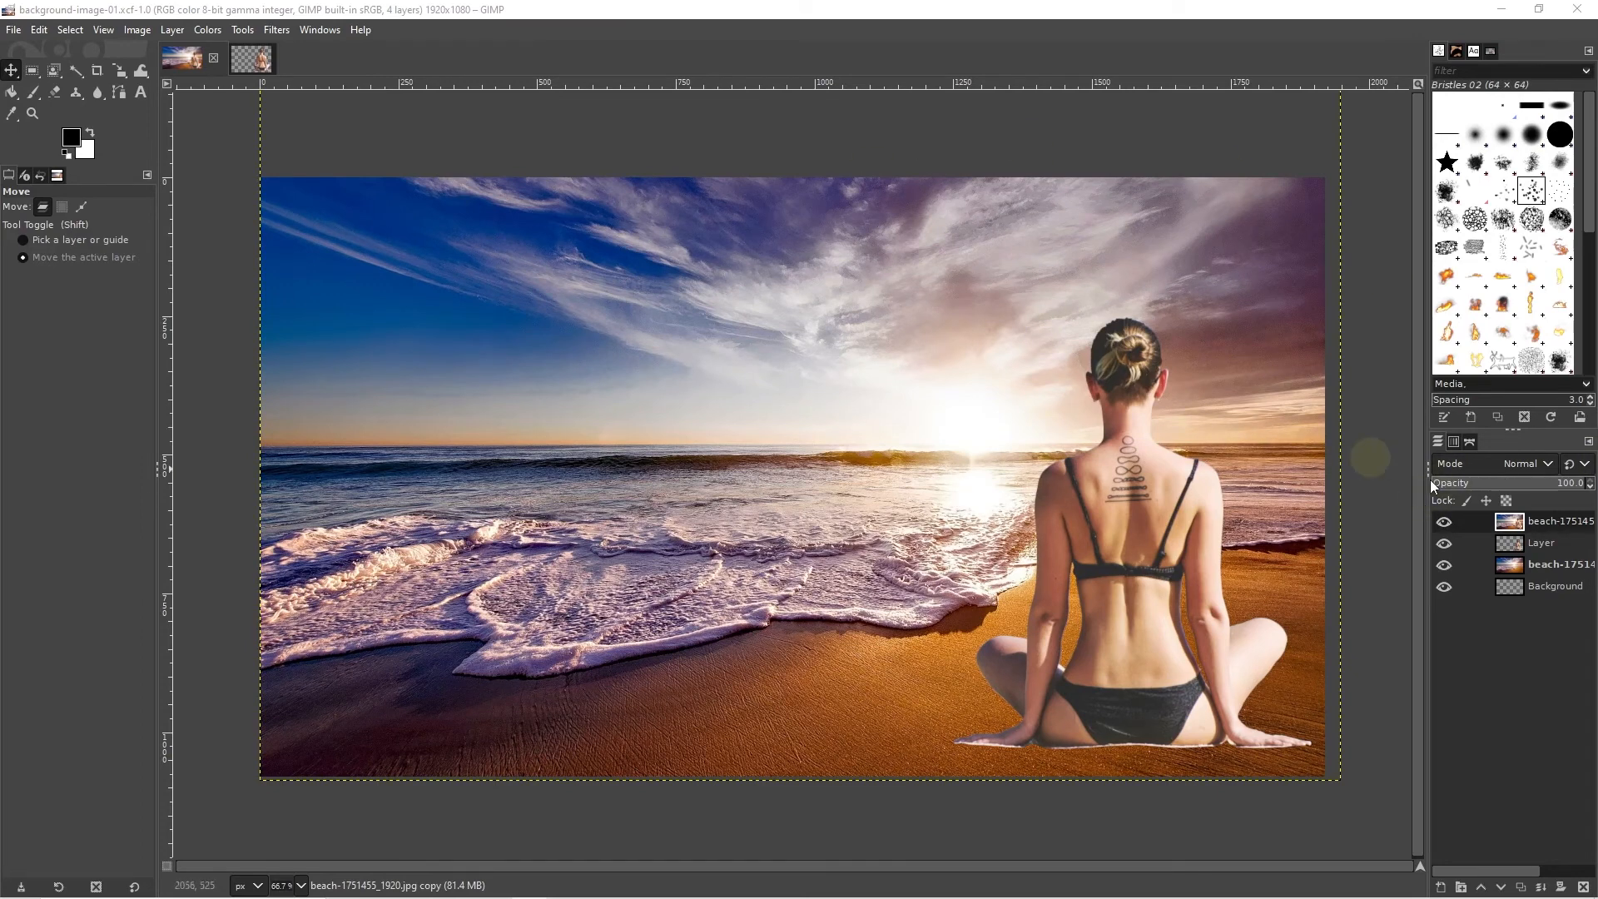
# Step: Set up the Clone tool with the Bristles 02 brush at size 80 and force 80
pyautogui.click(76, 94)
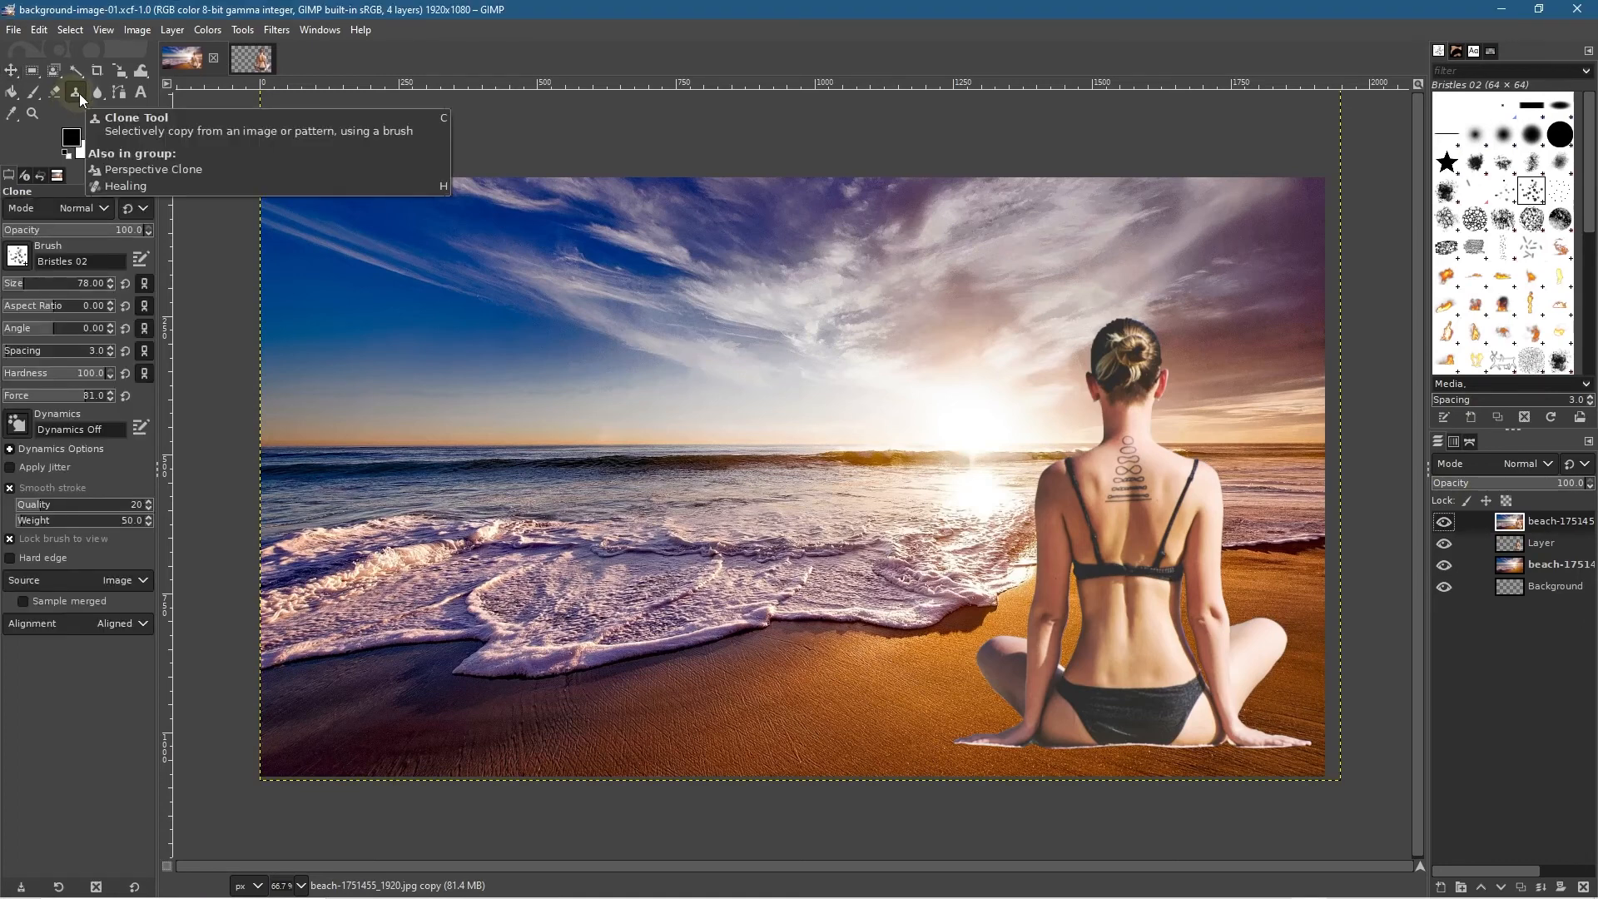
pyautogui.click(18, 257)
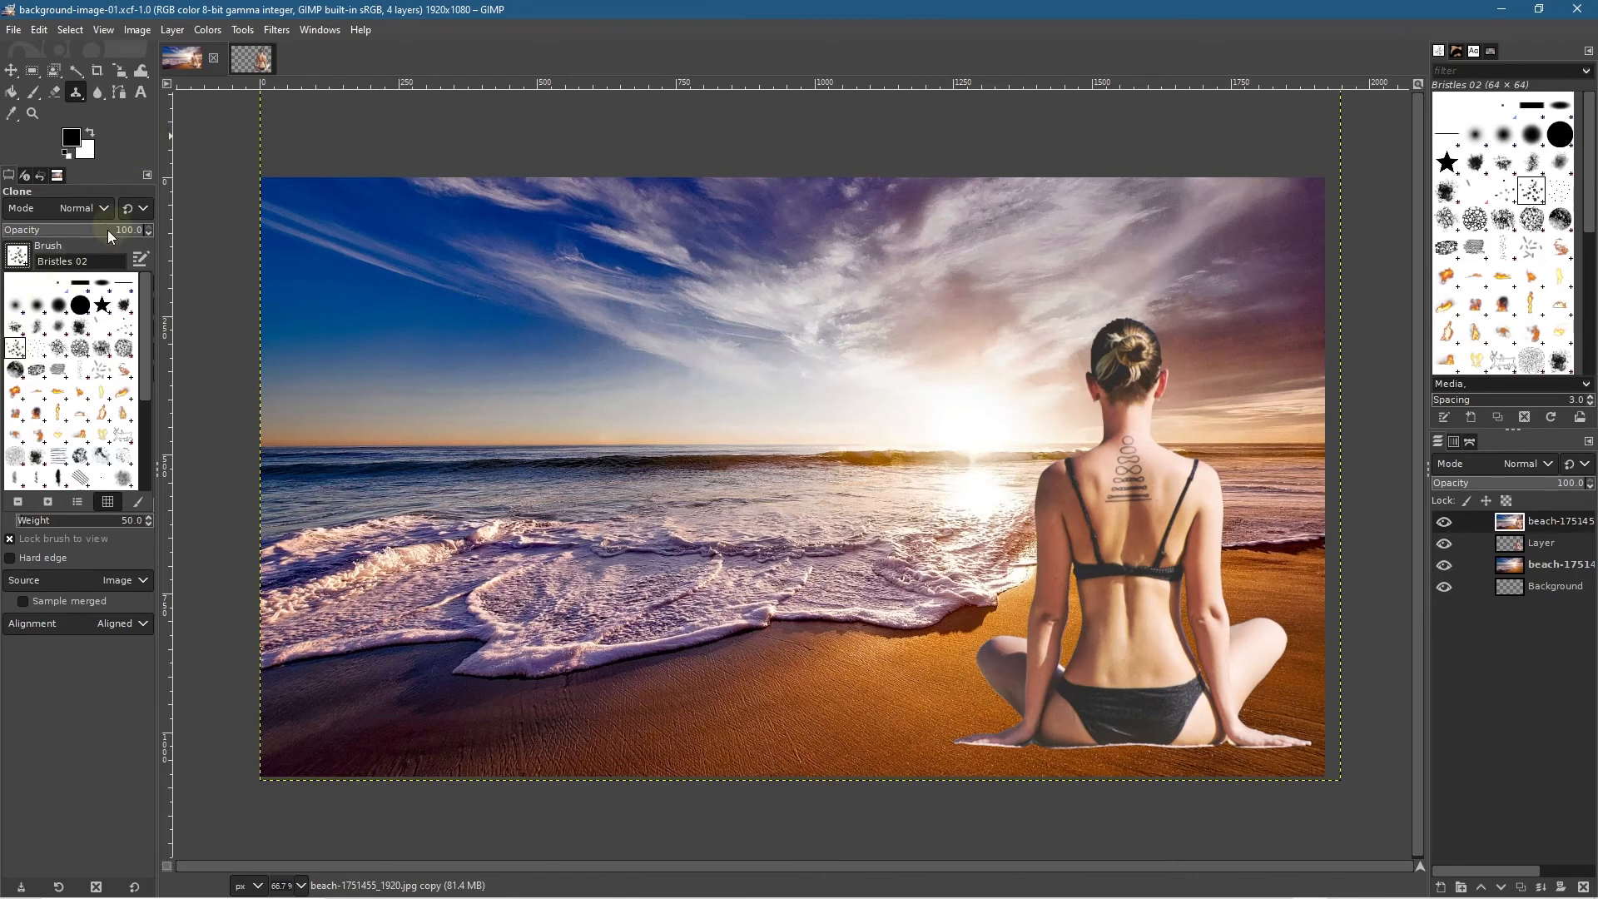
pyautogui.click(25, 254)
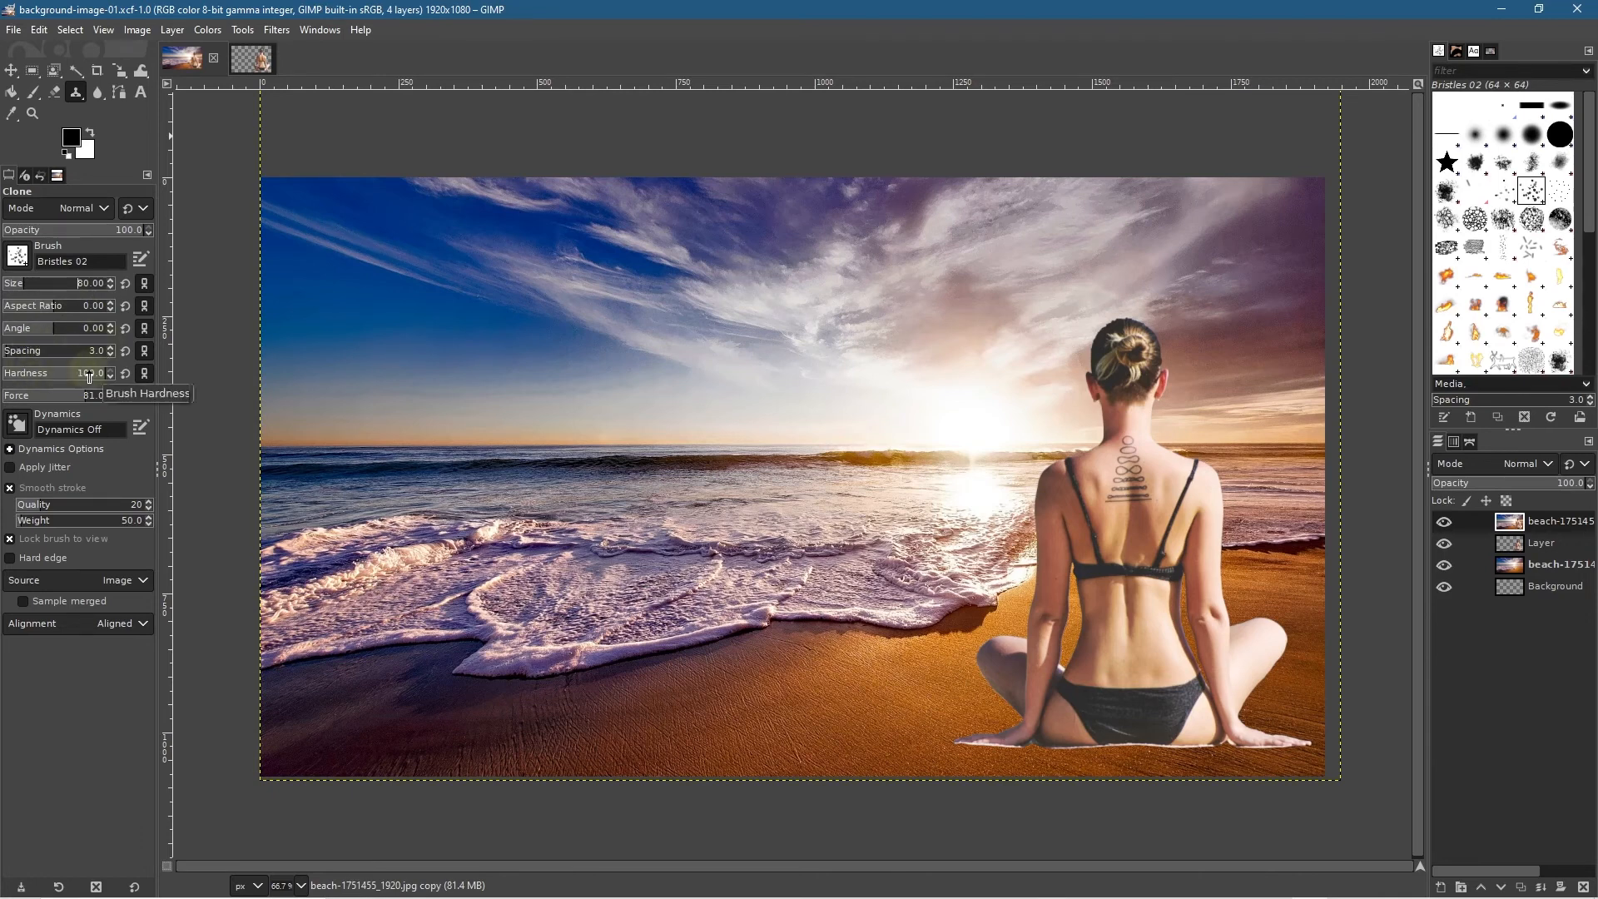
pyautogui.click(110, 398)
pyautogui.click(110, 398)
pyautogui.click(110, 398)
pyautogui.click(110, 398)
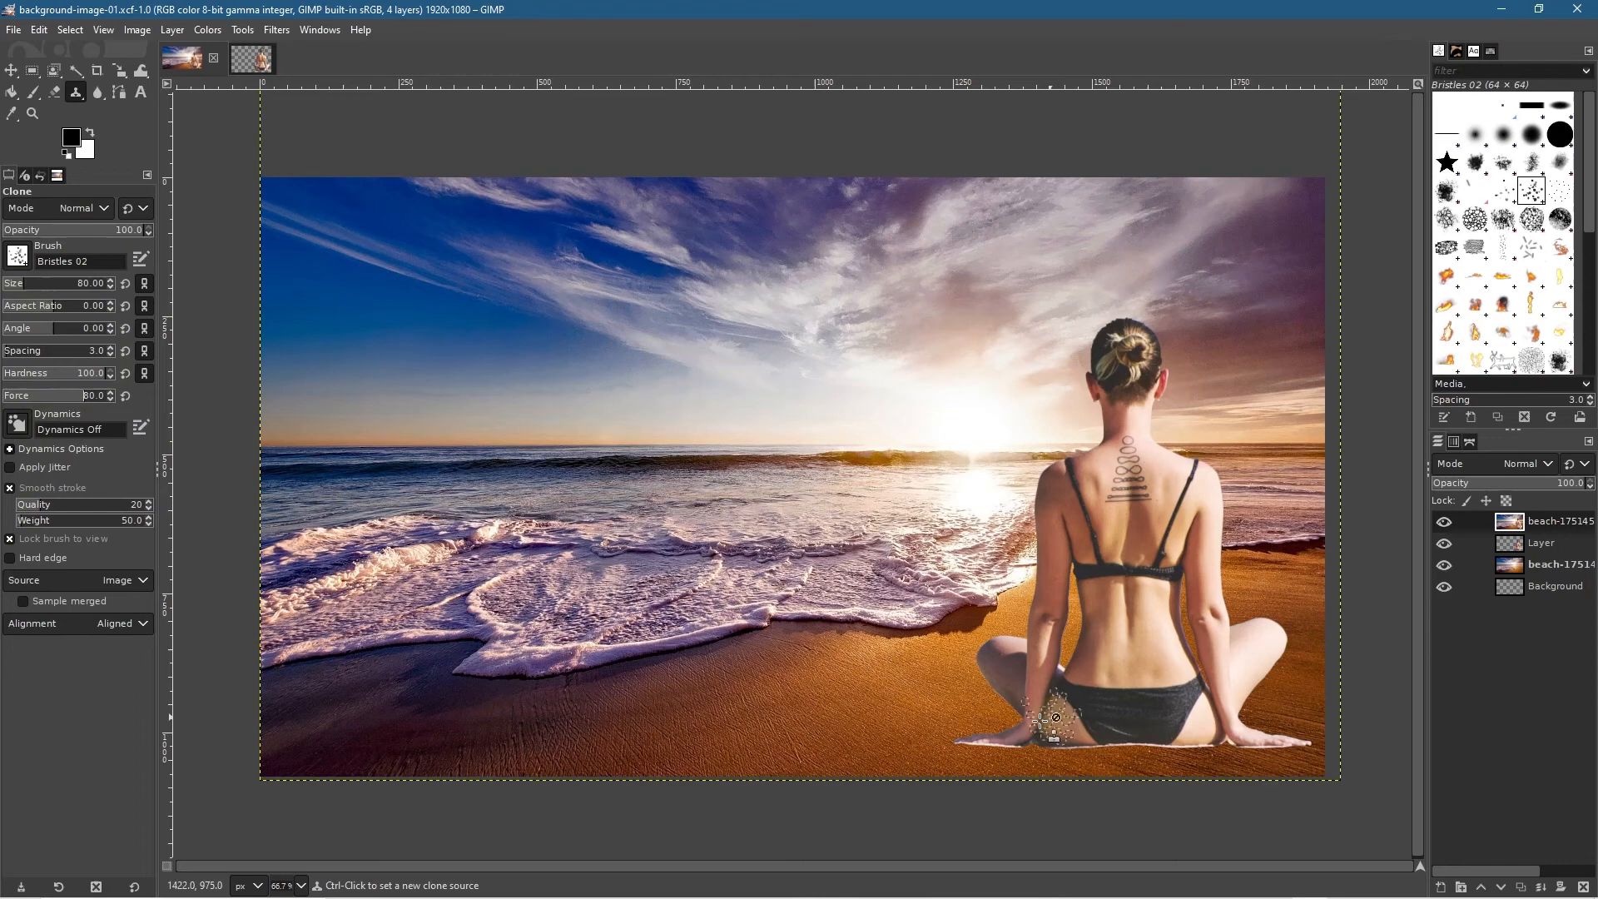
# Step: Try to clone sand from below the woman's left hand over the white fringe under that hand
pyautogui.keyDown('ctrl'); pyautogui.scroll(3, 1053, 726); pyautogui.keyUp('ctrl')
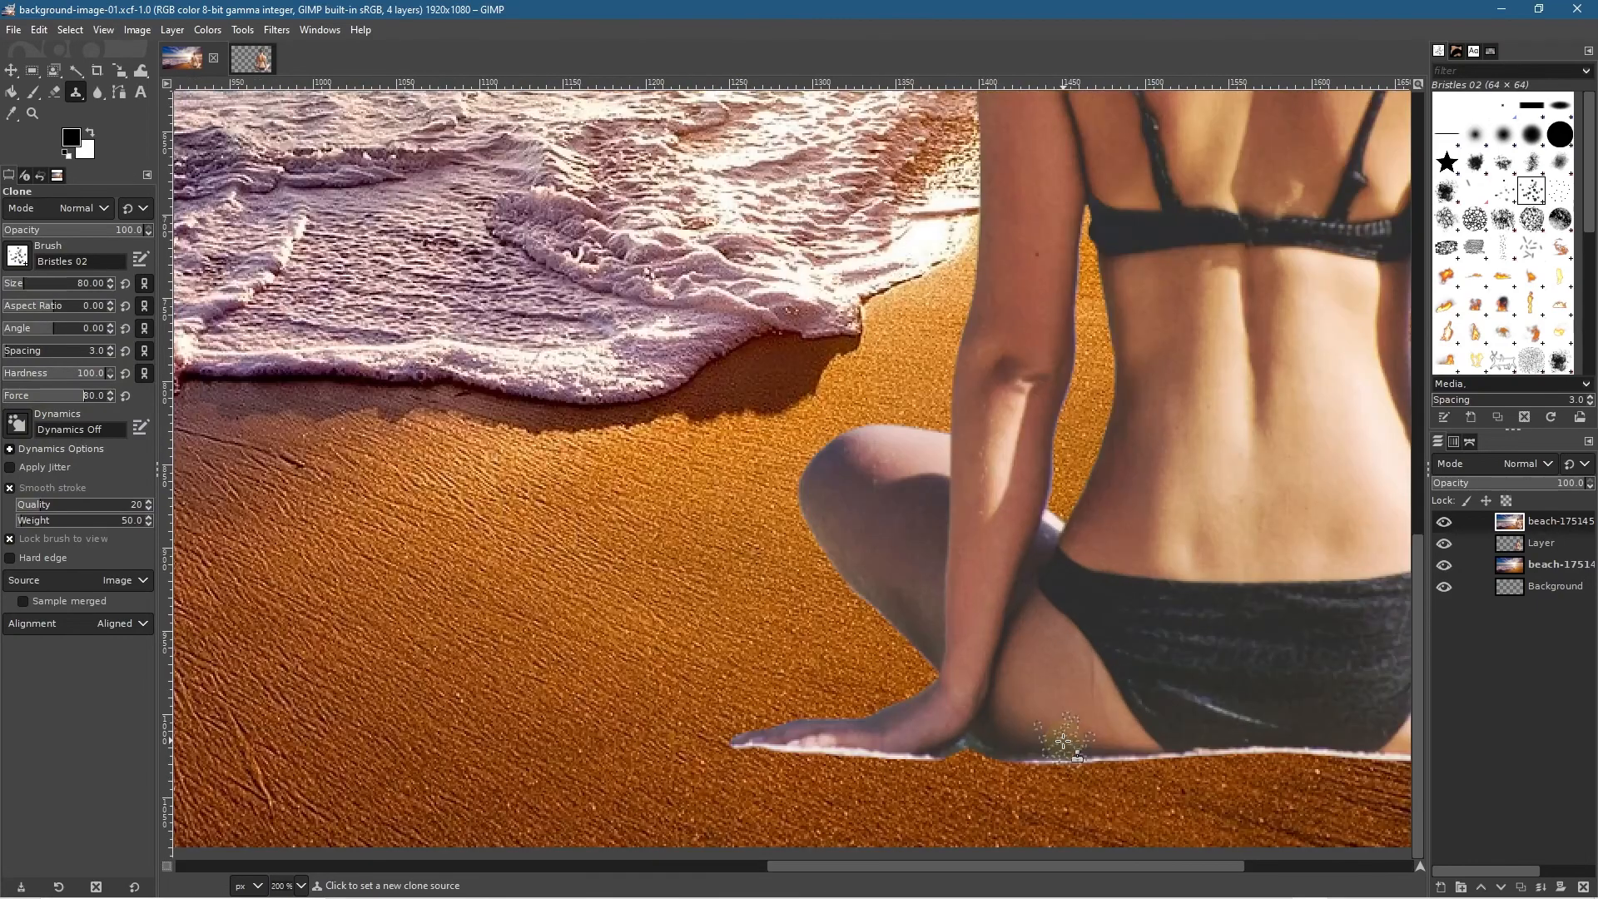
pyautogui.click(966, 721)
pyautogui.moveTo(877, 633); pyautogui.dragTo(594, 413)
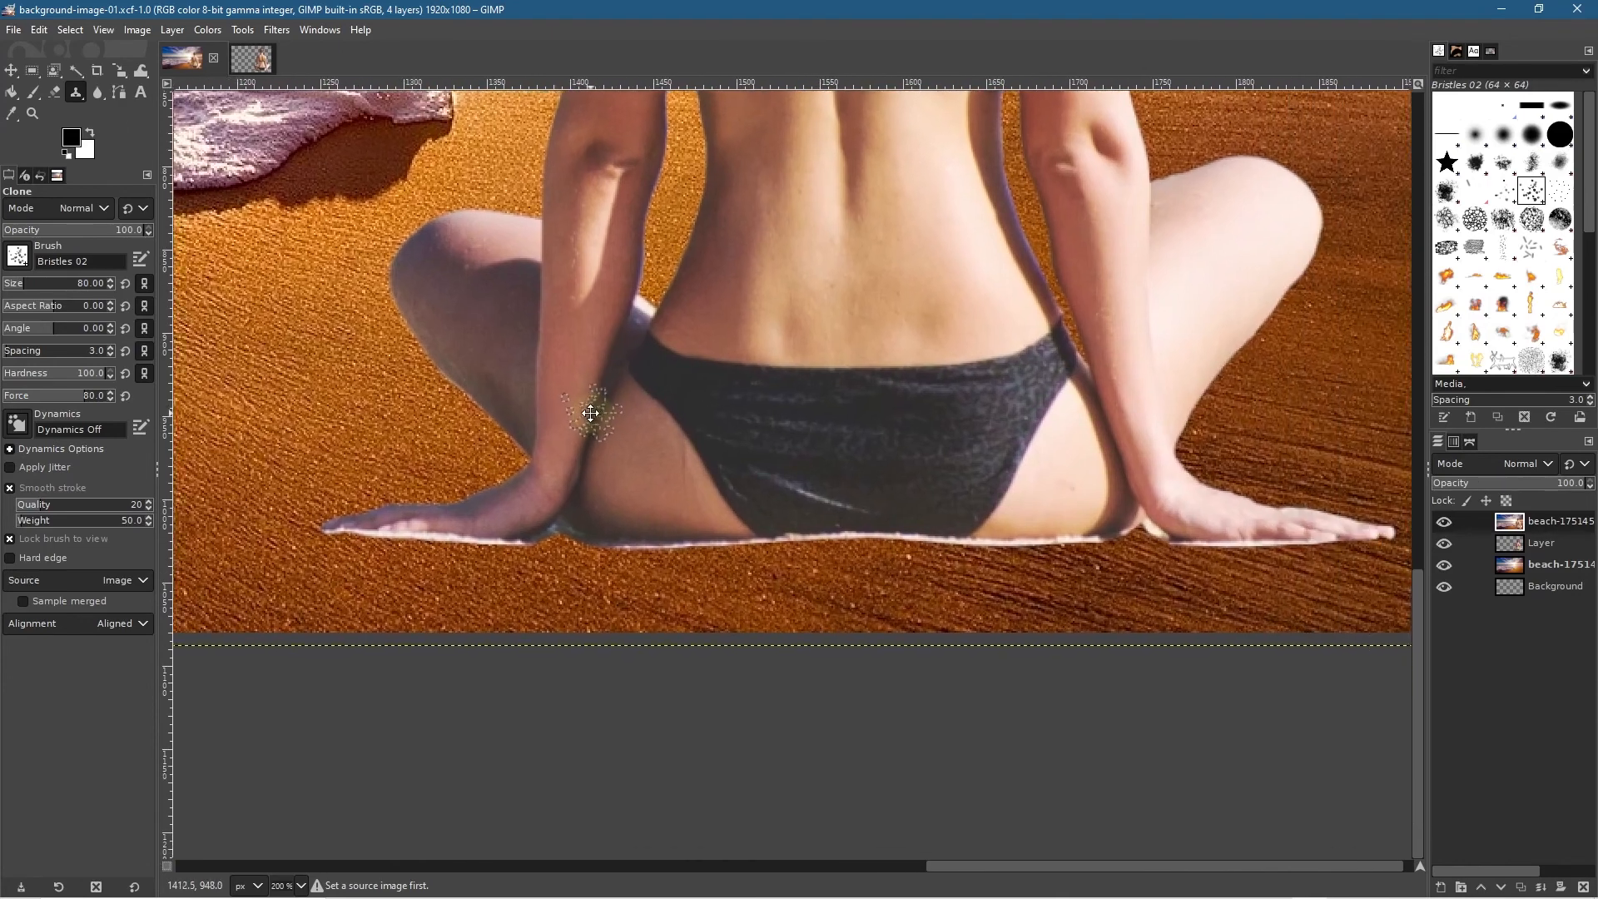
pyautogui.keyDown('ctrl'); pyautogui.scroll(1, 508, 637); pyautogui.keyUp('ctrl')
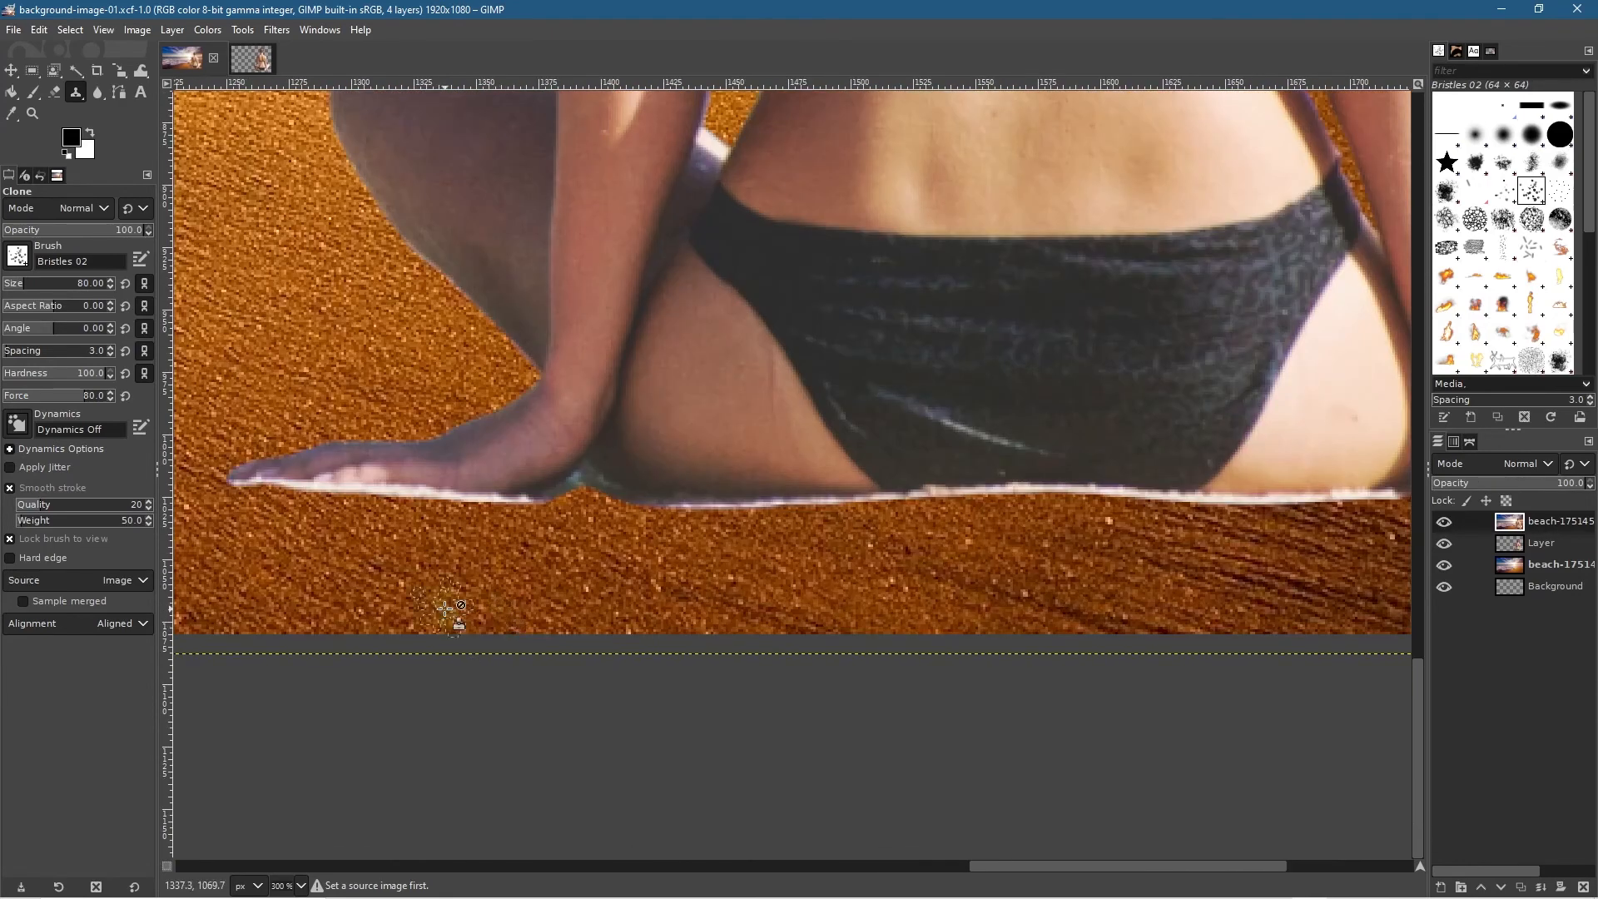
pyautogui.keyDown('ctrl'); pyautogui.scroll(1, 392, 612); pyautogui.keyUp('ctrl')
pyautogui.moveTo(358, 600); pyautogui.dragTo(577, 566)
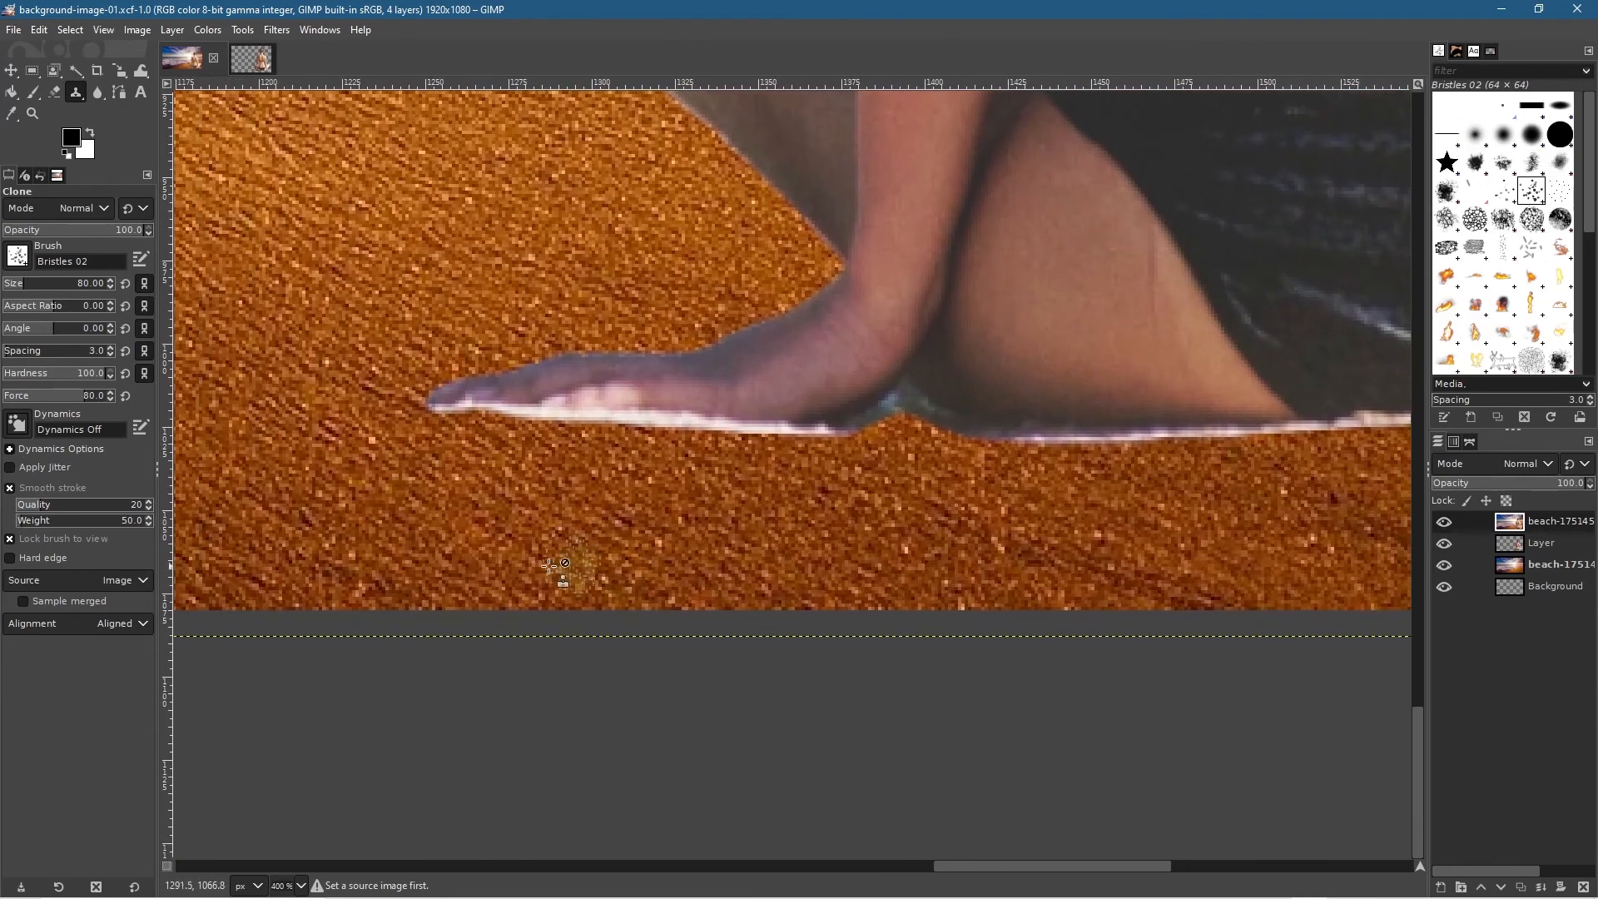
pyautogui.keyDown('ctrl'); pyautogui.click(471, 575); pyautogui.keyUp('ctrl')
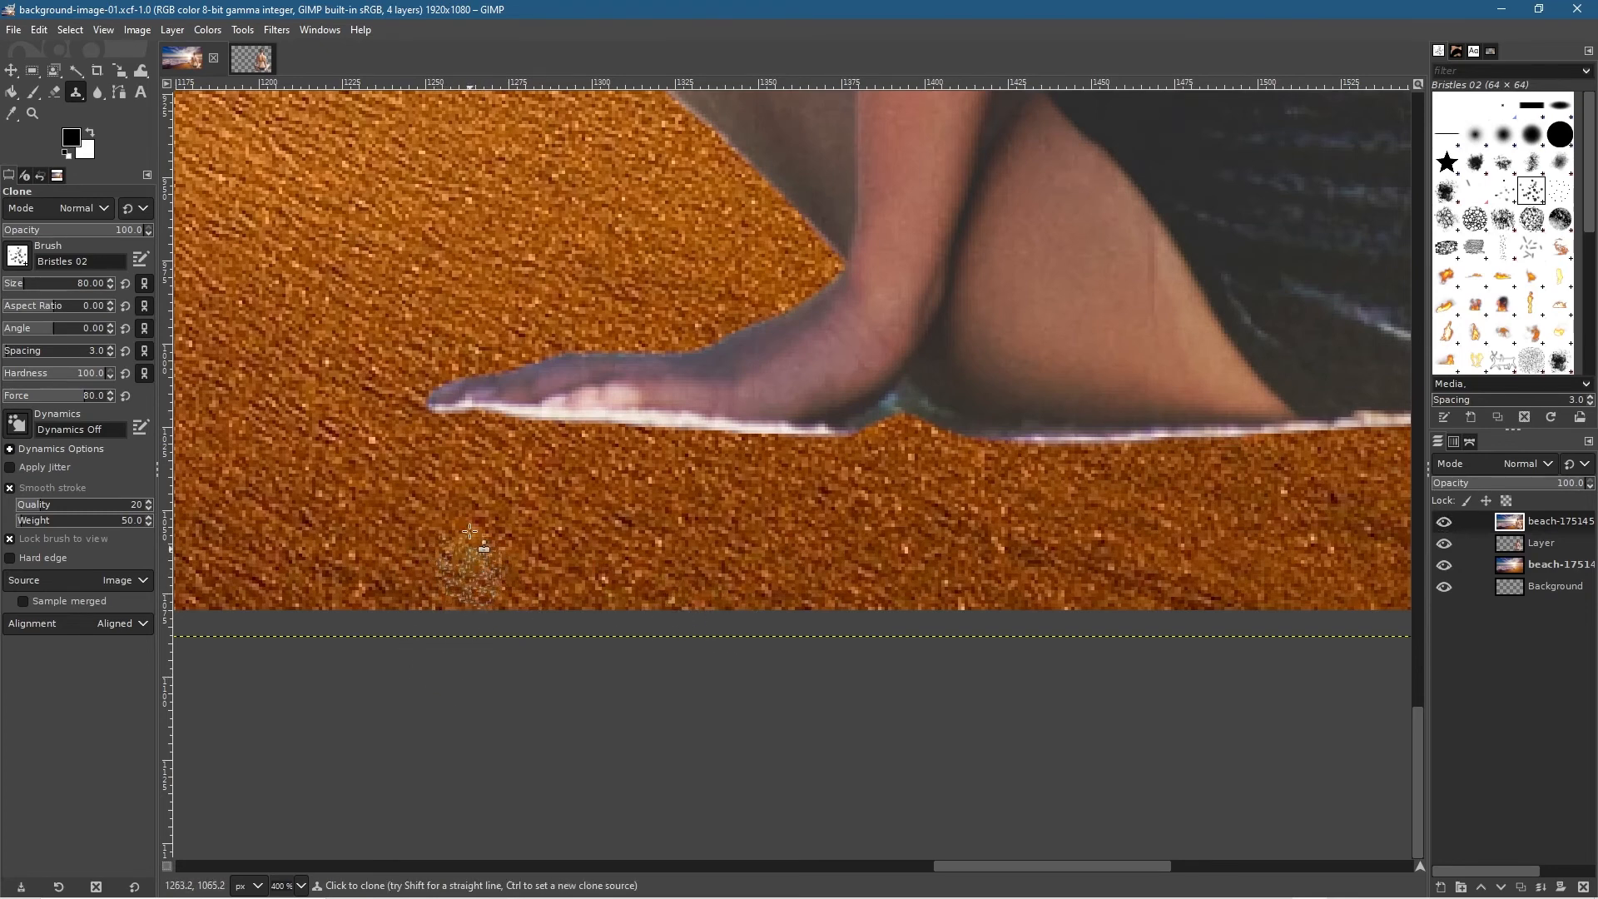
pyautogui.moveTo(444, 437)
pyautogui.mouseDown()
pyautogui.moveTo(809, 451)
pyautogui.moveTo(791, 445)
pyautogui.moveTo(840, 445)
pyautogui.moveTo(711, 447)
pyautogui.moveTo(872, 441)
pyautogui.moveTo(845, 439)
pyautogui.moveTo(882, 437)
pyautogui.moveTo(908, 397)
pyautogui.moveTo(891, 397)
pyautogui.moveTo(833, 429)
pyautogui.moveTo(880, 418)
pyautogui.moveTo(878, 401)
pyautogui.moveTo(956, 452)
pyautogui.moveTo(927, 404)
pyautogui.moveTo(988, 457)
pyautogui.moveTo(943, 442)
pyautogui.mouseUp()
pyautogui.hotkey('ctrl', 'z')
# Step: Sample fresh sand near the image's lower edge and clone it over the white fringe under the woman's left hand, wrist and thigh
pyautogui.press('ctrl')
pyautogui.keyDown('ctrl'); pyautogui.click(467, 580); pyautogui.keyUp('ctrl')
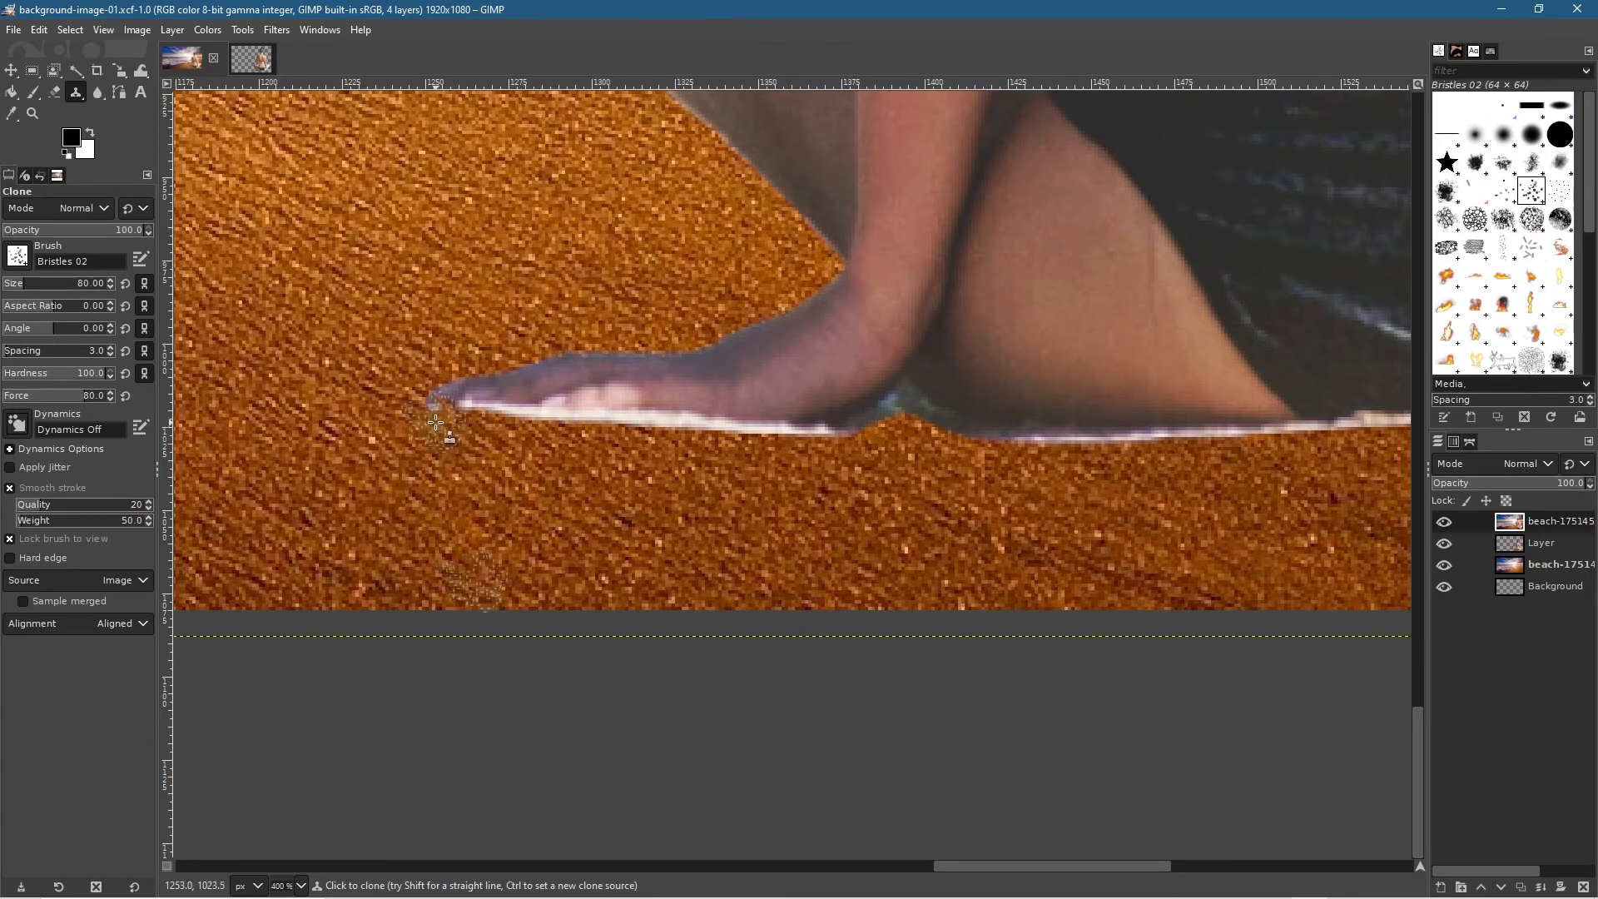
pyautogui.click(434, 434)
pyautogui.hotkey('ctrl', 'z')
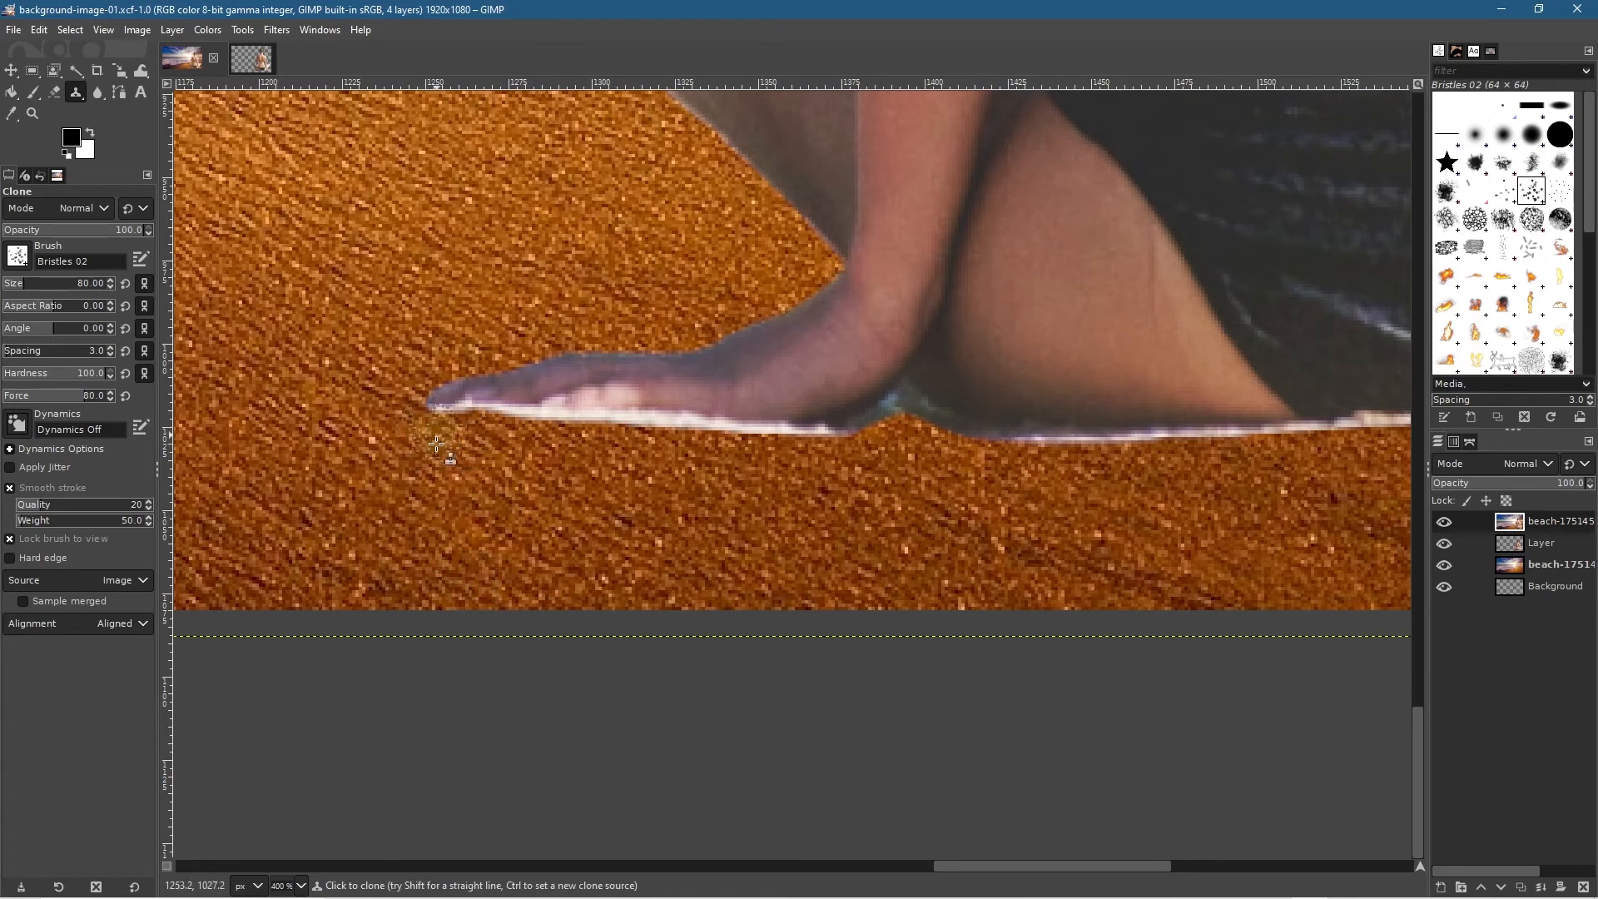
pyautogui.moveTo(431, 435)
pyautogui.mouseDown()
pyautogui.moveTo(525, 425)
pyautogui.moveTo(538, 468)
pyautogui.moveTo(527, 428)
pyautogui.moveTo(601, 432)
pyautogui.moveTo(610, 477)
pyautogui.moveTo(610, 443)
pyautogui.moveTo(624, 442)
pyautogui.moveTo(606, 437)
pyautogui.moveTo(678, 437)
pyautogui.moveTo(691, 516)
pyautogui.mouseUp()
pyautogui.moveTo(670, 433); pyautogui.dragTo(778, 459)
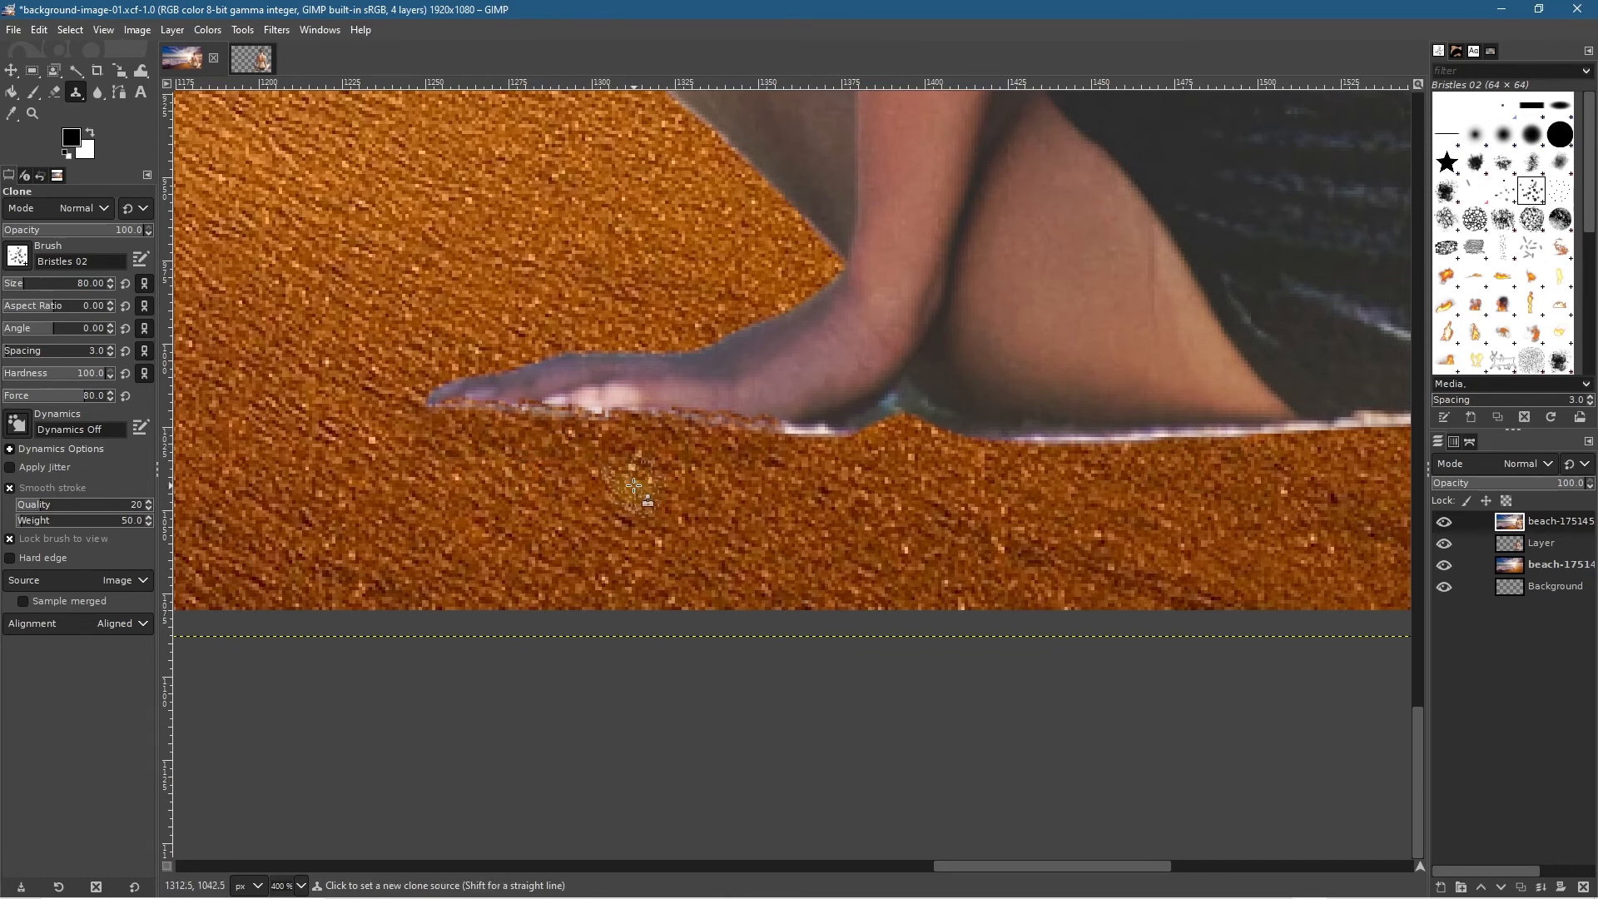
pyautogui.hotkey('ctrl', 'z')
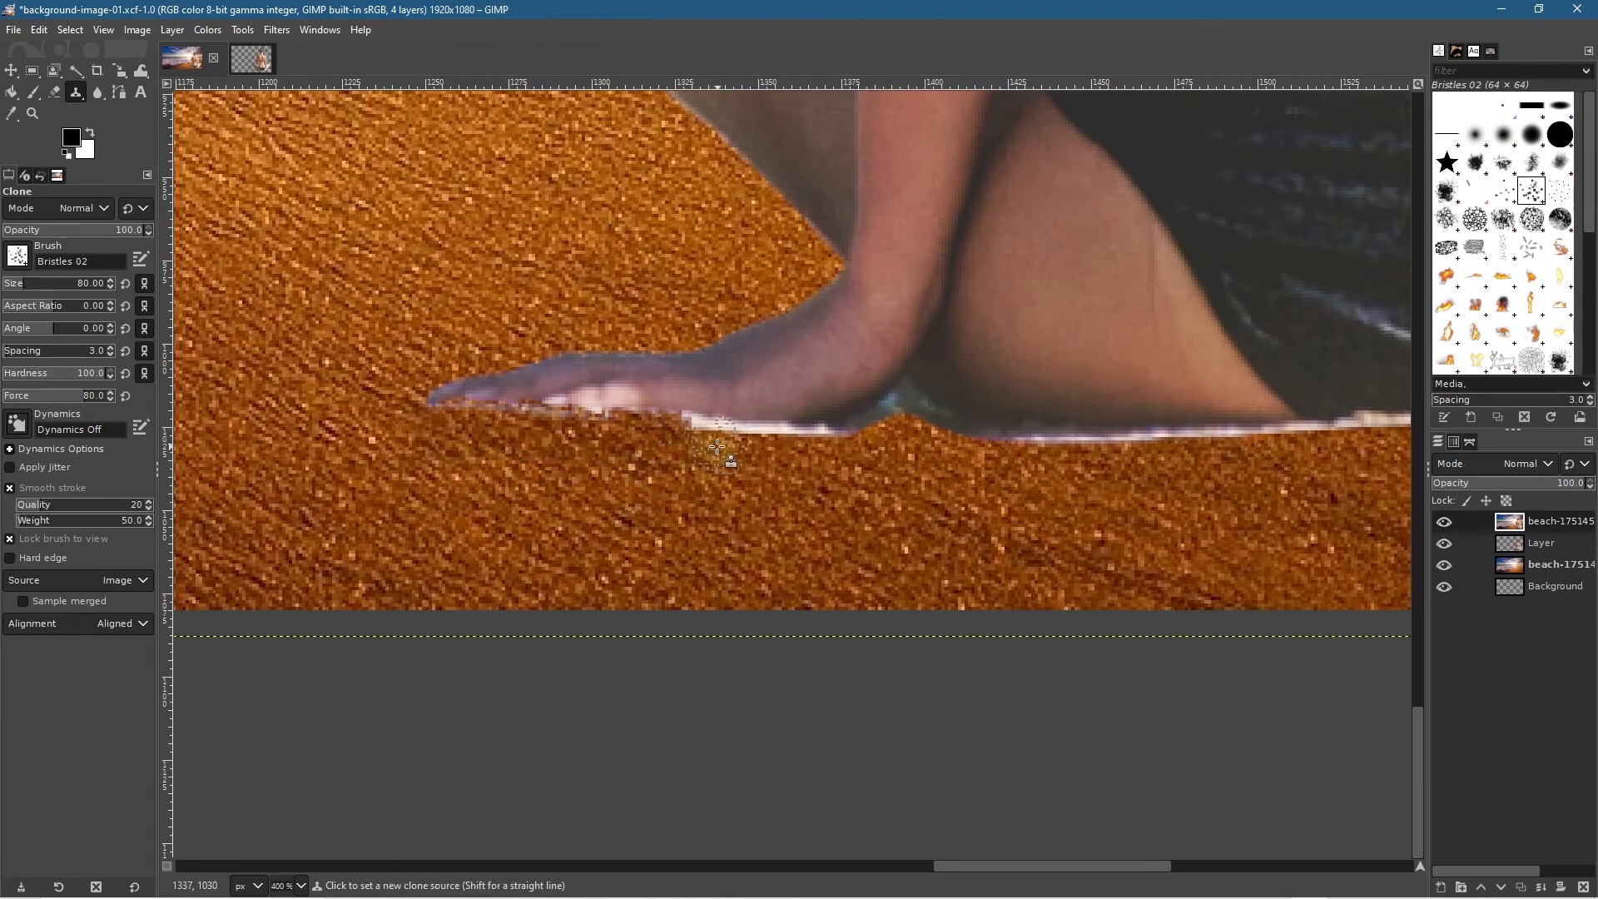
pyautogui.hotkey('ctrl', 'y')
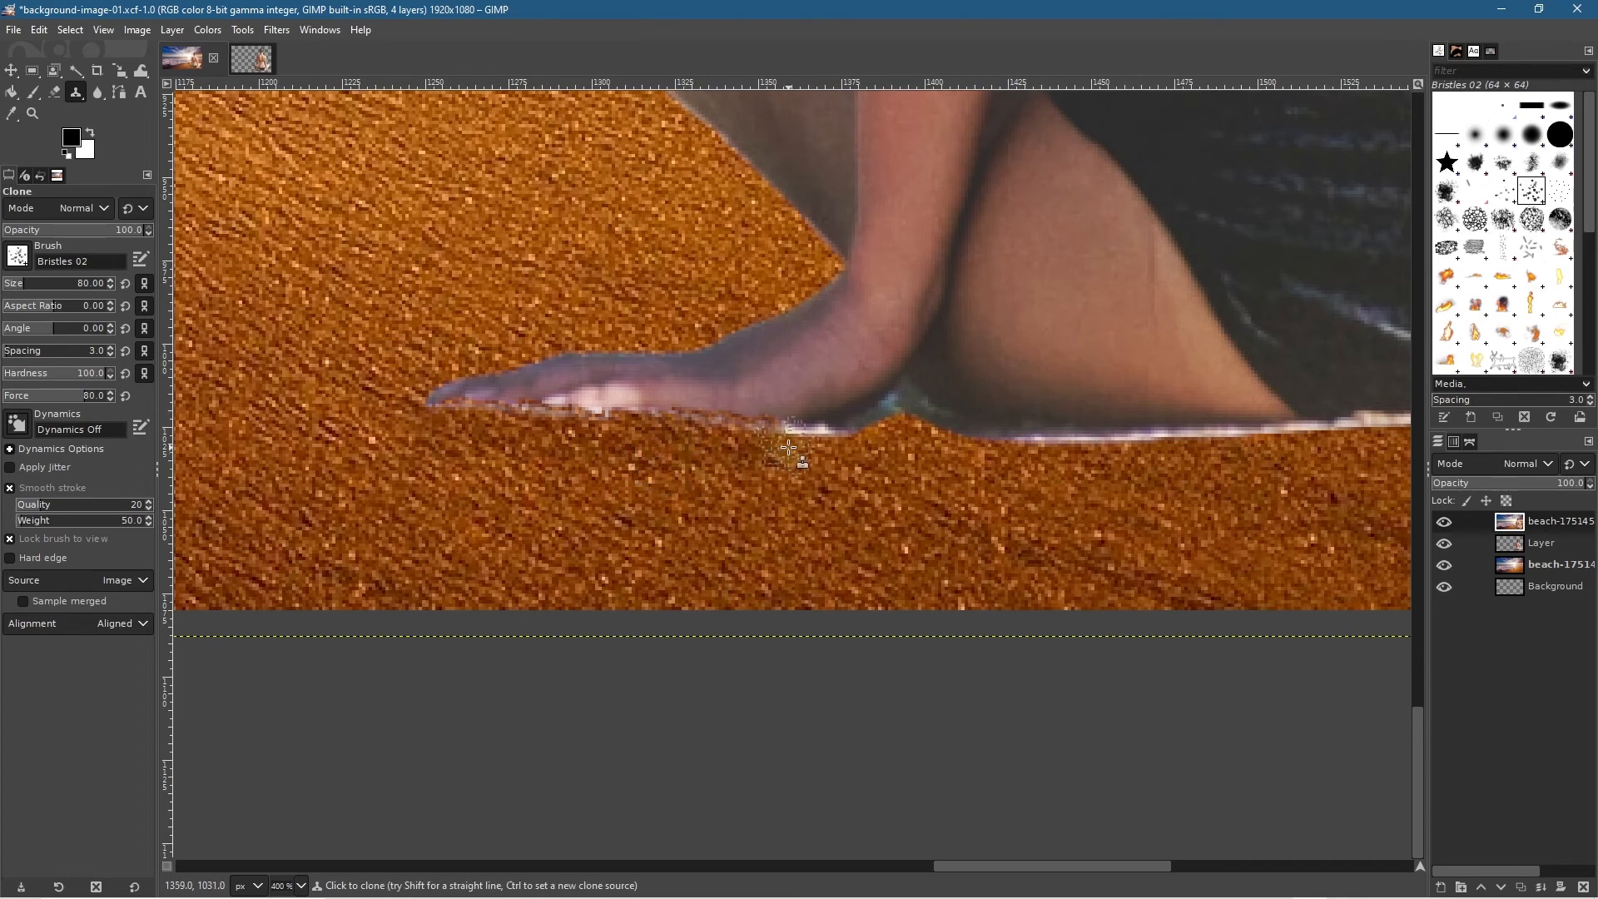
pyautogui.moveTo(778, 442)
pyautogui.mouseDown()
pyautogui.moveTo(837, 448)
pyautogui.moveTo(674, 438)
pyautogui.moveTo(656, 459)
pyautogui.moveTo(866, 443)
pyautogui.moveTo(850, 442)
pyautogui.moveTo(907, 432)
pyautogui.moveTo(920, 406)
pyautogui.moveTo(899, 420)
pyautogui.moveTo(892, 401)
pyautogui.moveTo(849, 430)
pyautogui.moveTo(865, 443)
pyautogui.moveTo(872, 422)
pyautogui.moveTo(848, 426)
pyautogui.moveTo(855, 440)
pyautogui.moveTo(915, 398)
pyautogui.moveTo(971, 438)
pyautogui.moveTo(916, 388)
pyautogui.moveTo(987, 427)
pyautogui.moveTo(973, 419)
pyautogui.moveTo(1151, 450)
pyautogui.mouseUp()
pyautogui.moveTo(1146, 448); pyautogui.dragTo(1273, 444)
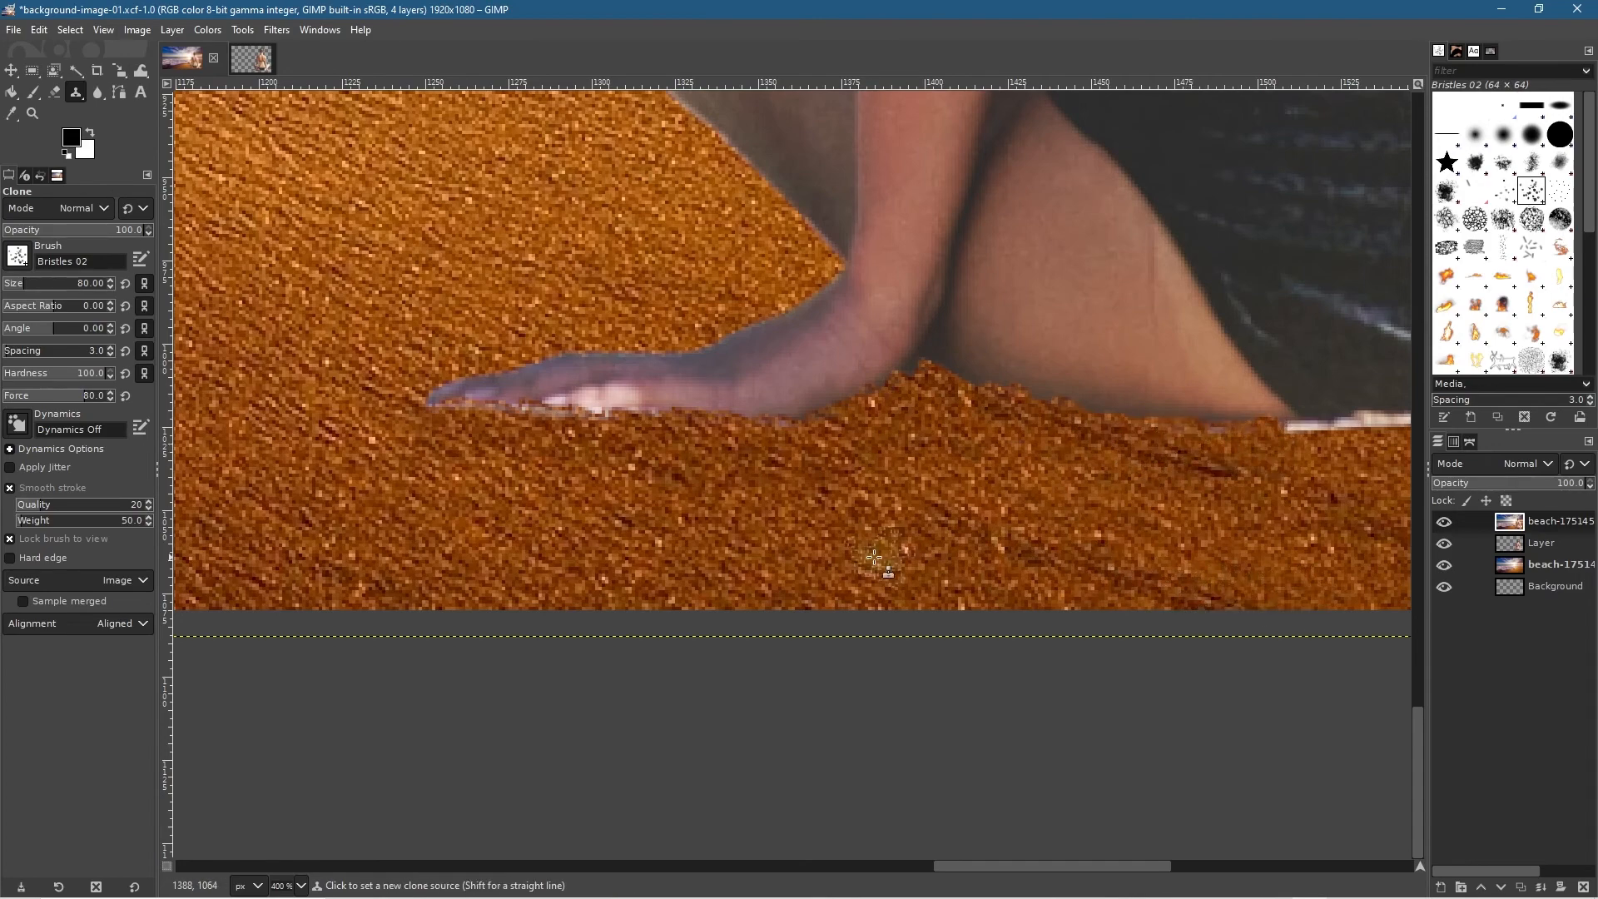
# Step: Clone sand into the gap between the left wrist and thigh, and refine the lower edge of the left thigh
pyautogui.scroll(-7, 874, 554)
pyautogui.scroll(3, 882, 582)
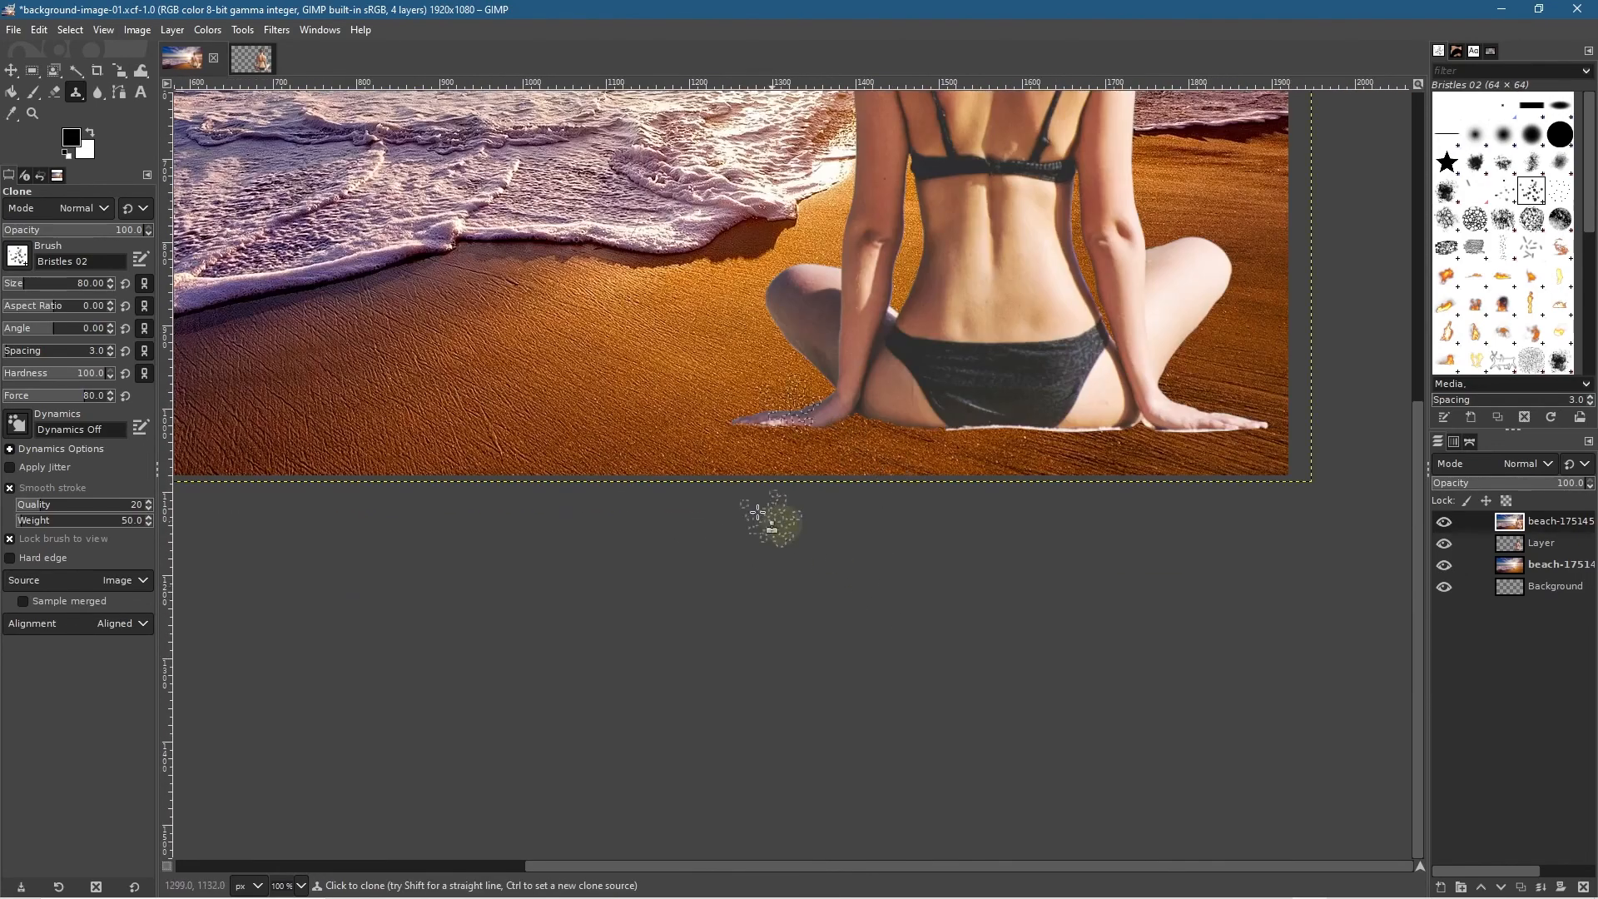
pyautogui.scroll(3, 820, 421)
pyautogui.scroll(2, 815, 419)
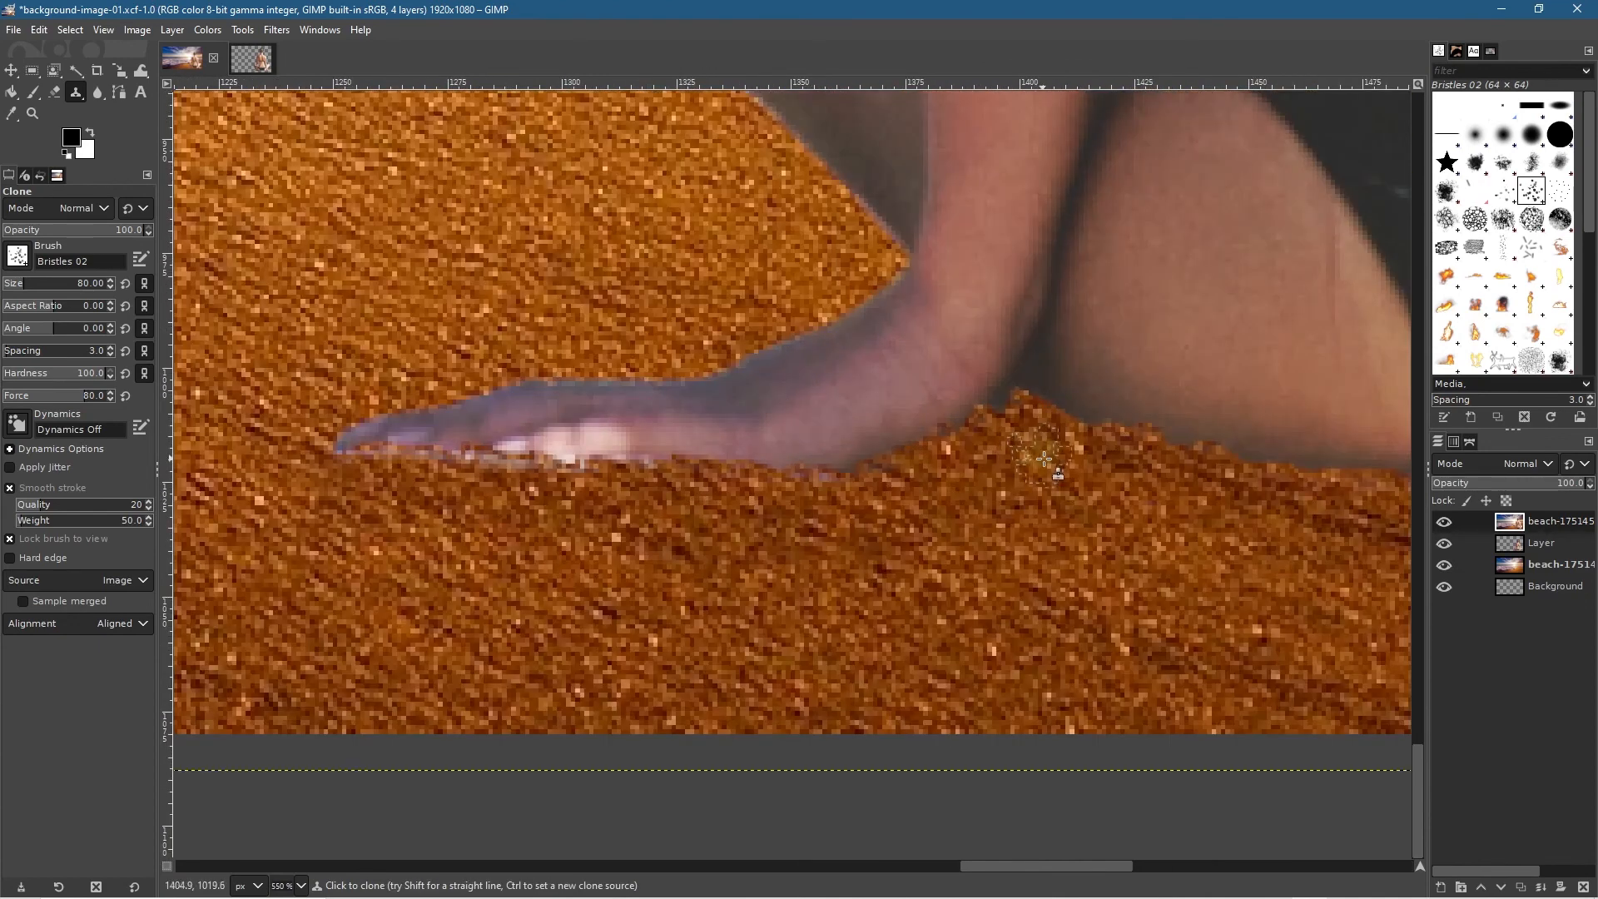
pyautogui.moveTo(1118, 529); pyautogui.dragTo(783, 599)
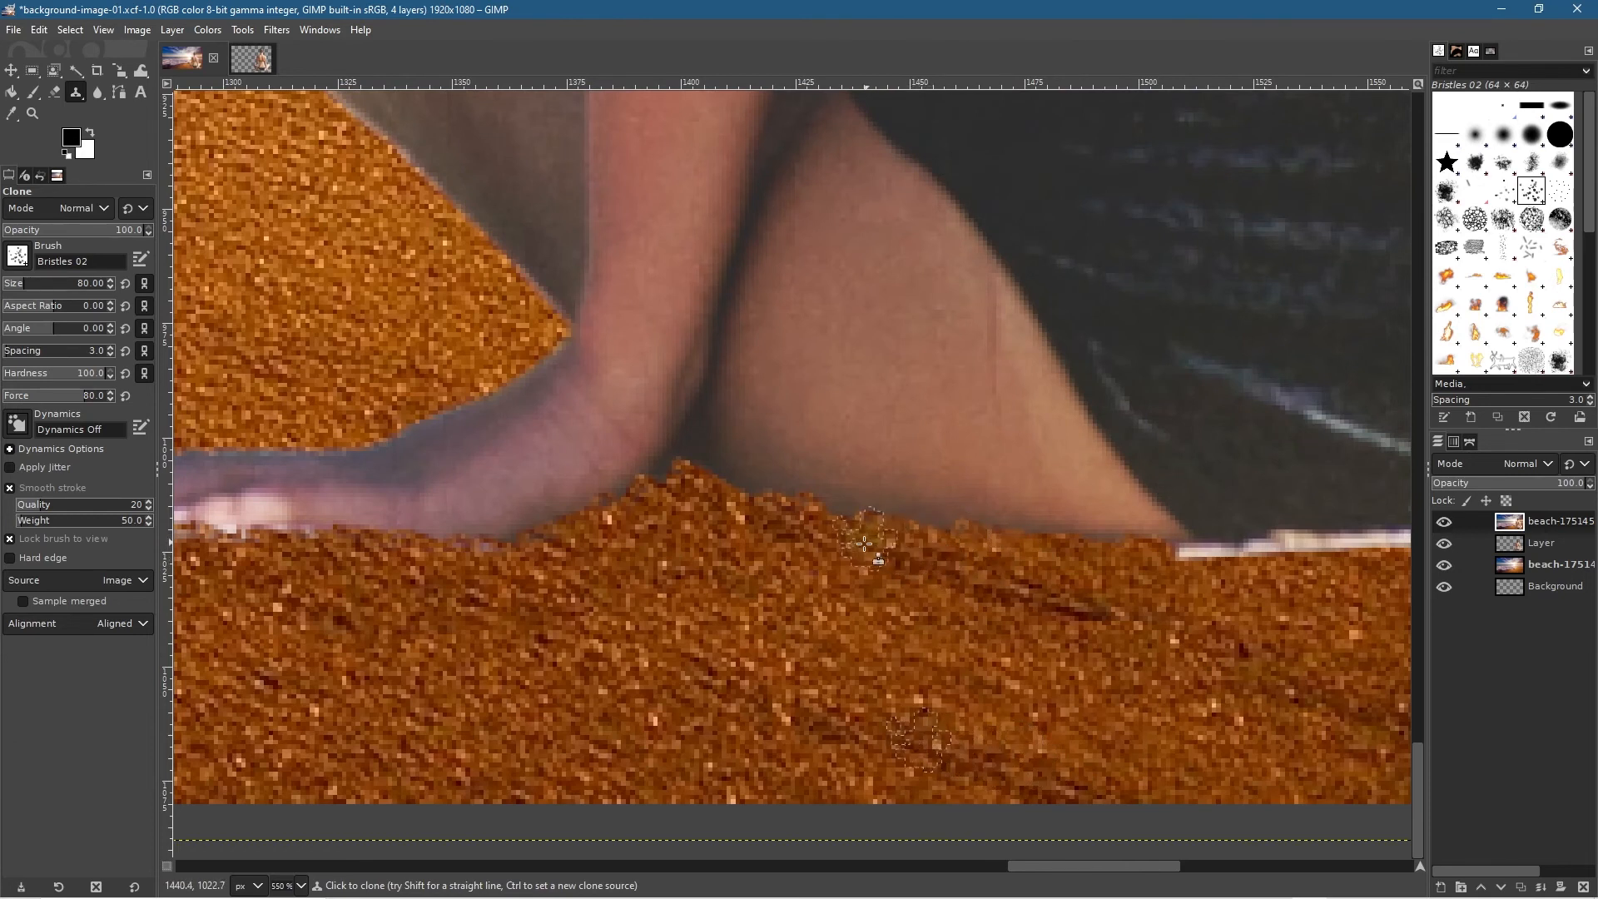
pyautogui.moveTo(687, 478)
pyautogui.mouseDown()
pyautogui.moveTo(659, 505)
pyautogui.moveTo(671, 467)
pyautogui.moveTo(627, 521)
pyautogui.moveTo(692, 450)
pyautogui.mouseUp()
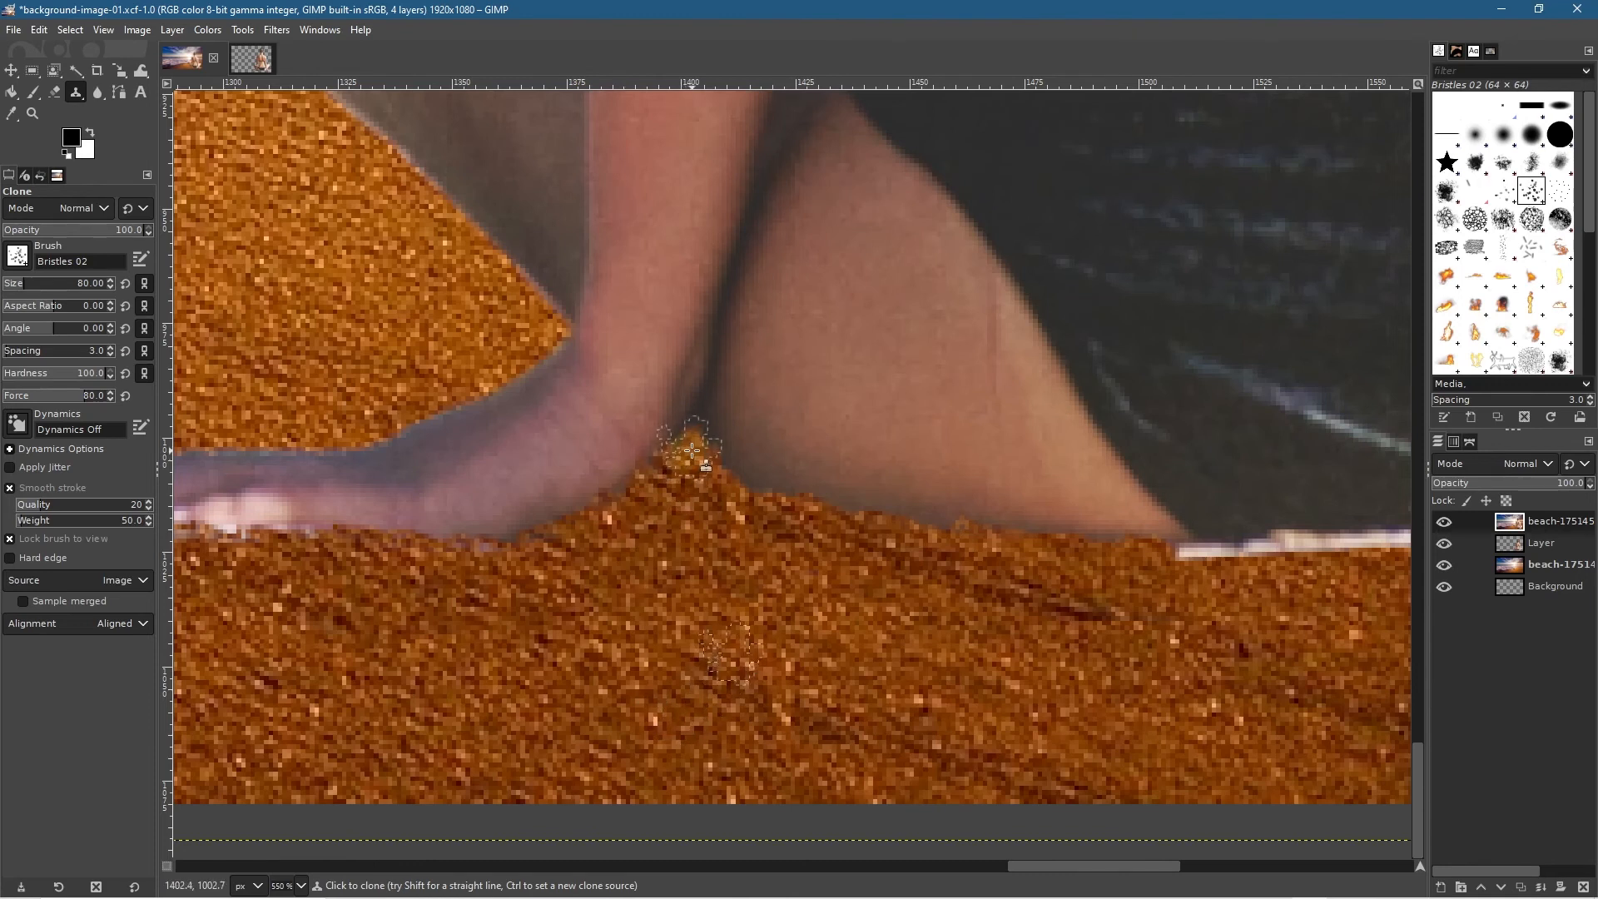
pyautogui.moveTo(753, 511)
pyautogui.mouseDown()
pyautogui.moveTo(784, 519)
pyautogui.moveTo(842, 515)
pyautogui.moveTo(865, 542)
pyautogui.moveTo(1058, 558)
pyautogui.mouseUp()
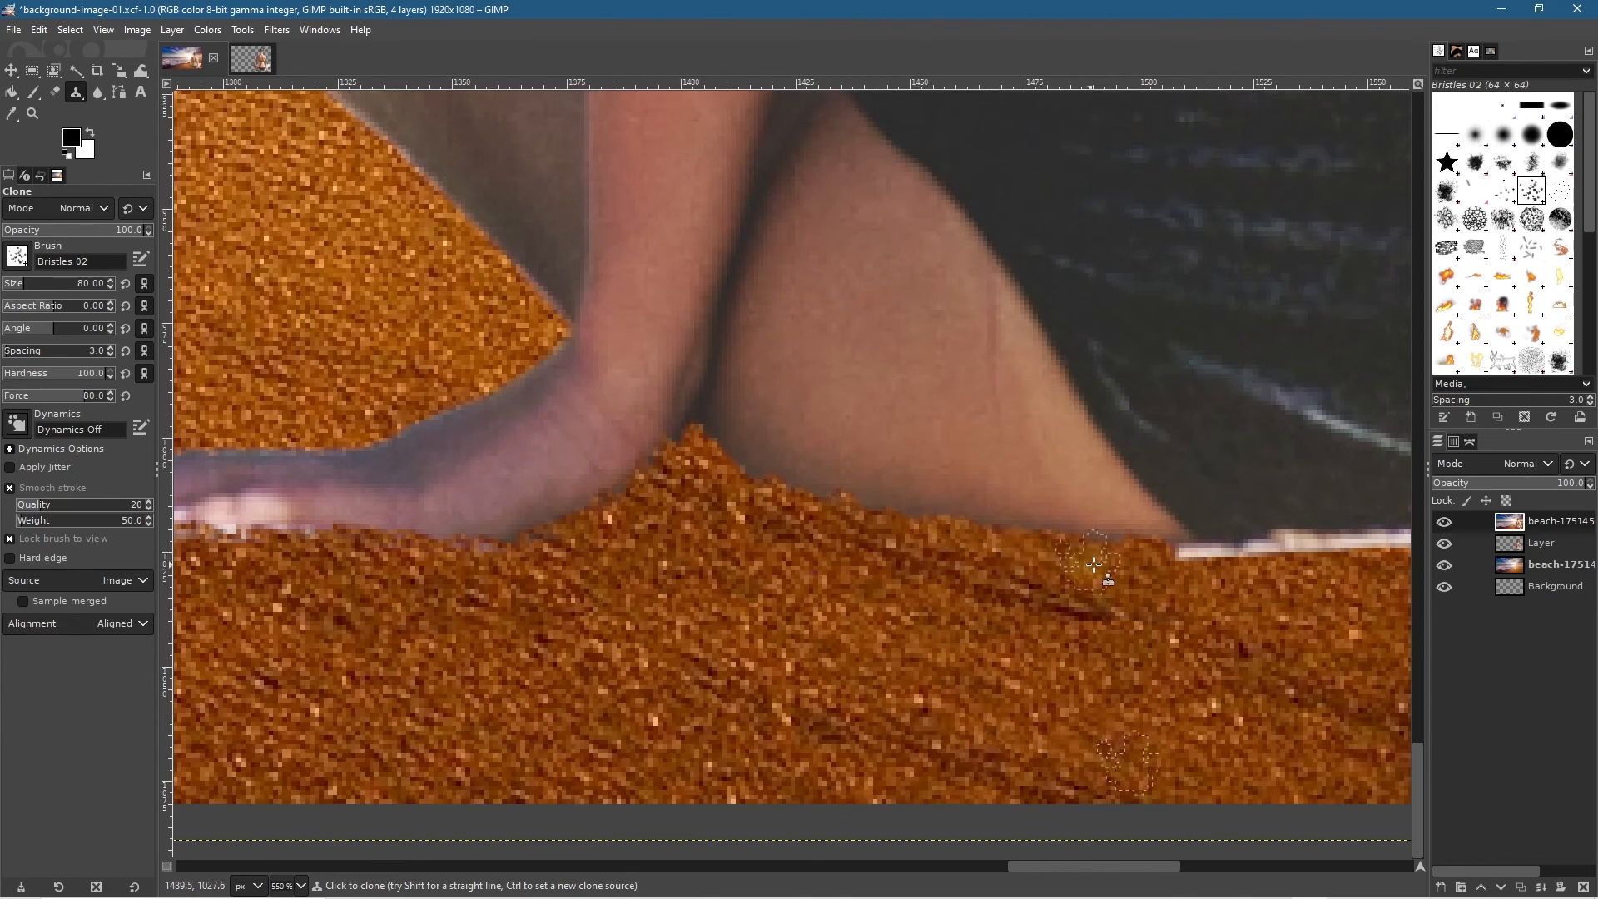
# Step: Clone sand over the white fringe under the bikini bottom and right thigh, up to the right wrist
pyautogui.hscroll(6, 1124, 625)
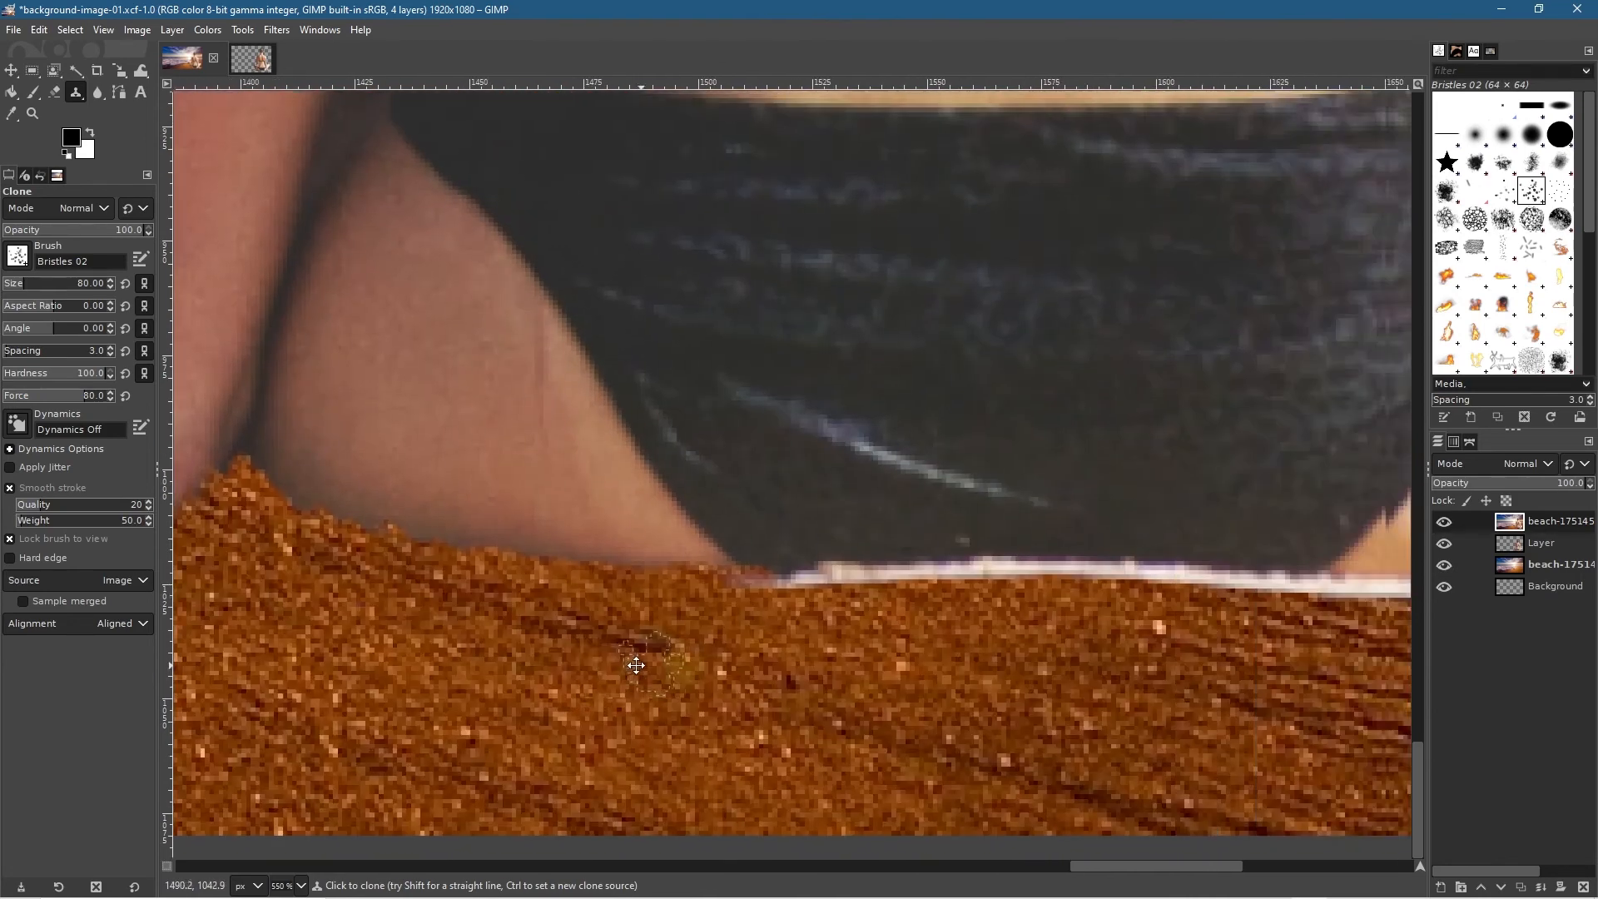
pyautogui.moveTo(491, 559)
pyautogui.mouseDown()
pyautogui.moveTo(567, 547)
pyautogui.moveTo(597, 559)
pyautogui.moveTo(598, 544)
pyautogui.moveTo(640, 561)
pyautogui.moveTo(695, 547)
pyautogui.moveTo(679, 560)
pyautogui.moveTo(776, 560)
pyautogui.moveTo(768, 549)
pyautogui.moveTo(826, 576)
pyautogui.moveTo(784, 549)
pyautogui.moveTo(880, 561)
pyautogui.moveTo(663, 572)
pyautogui.moveTo(628, 567)
pyautogui.moveTo(890, 554)
pyautogui.moveTo(986, 578)
pyautogui.moveTo(907, 564)
pyautogui.moveTo(1068, 571)
pyautogui.moveTo(1034, 561)
pyautogui.moveTo(1054, 561)
pyautogui.moveTo(969, 572)
pyautogui.moveTo(1063, 585)
pyautogui.mouseUp()
pyautogui.hscroll(5, 1063, 585)
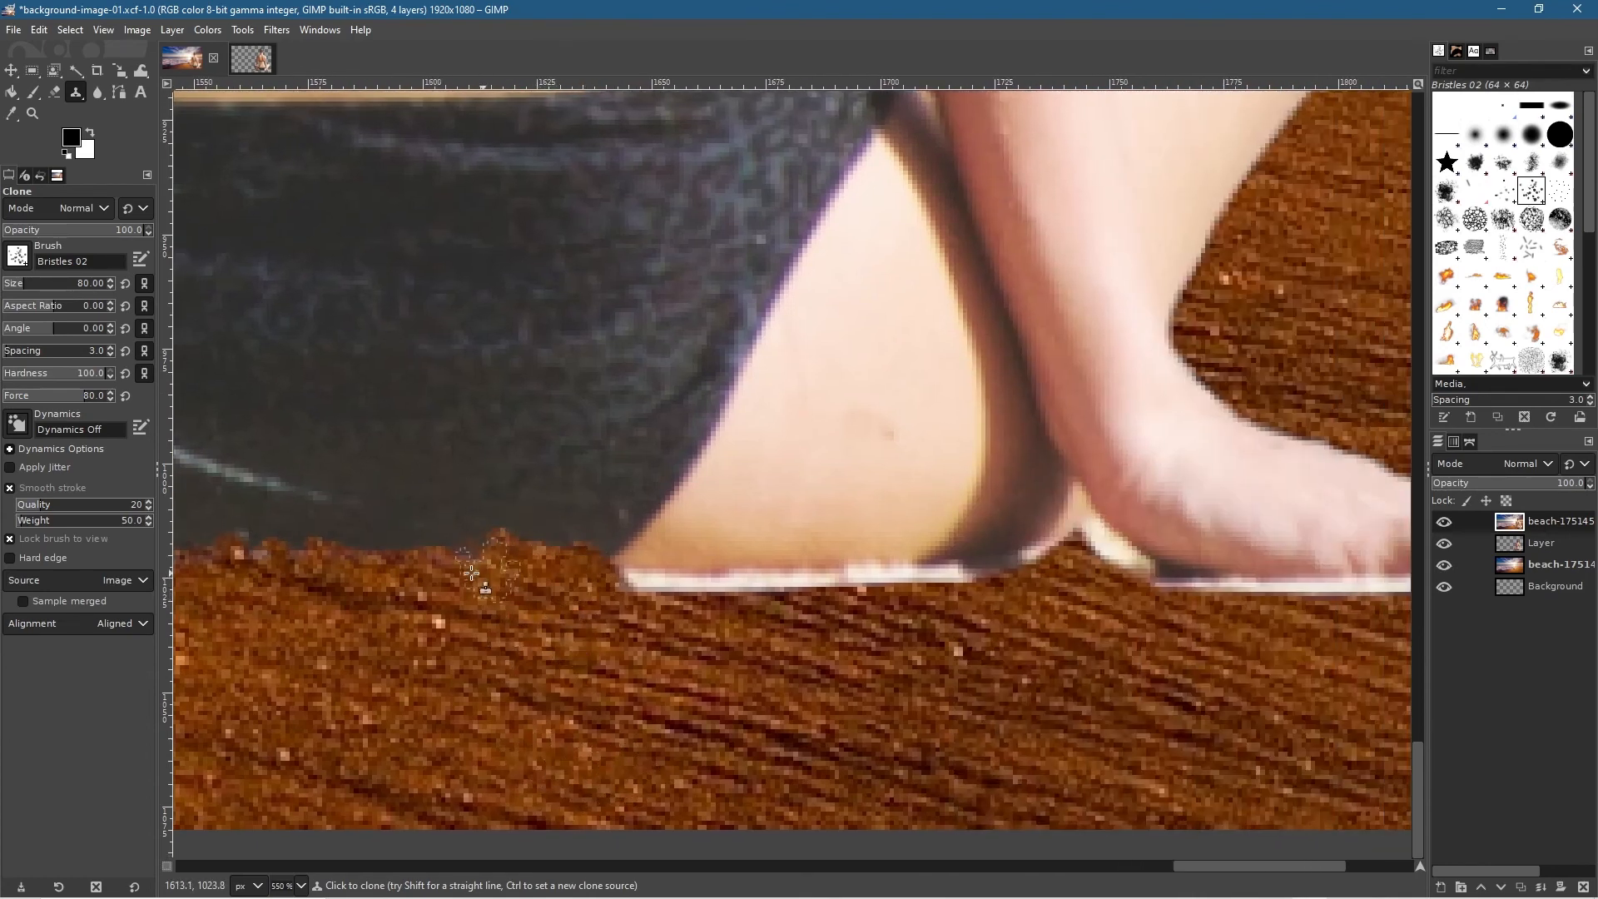
pyautogui.moveTo(623, 593)
pyautogui.mouseDown()
pyautogui.moveTo(679, 603)
pyautogui.moveTo(703, 602)
pyautogui.moveTo(665, 598)
pyautogui.moveTo(767, 588)
pyautogui.moveTo(685, 583)
pyautogui.moveTo(690, 610)
pyautogui.moveTo(678, 589)
pyautogui.moveTo(732, 579)
pyautogui.moveTo(852, 596)
pyautogui.moveTo(612, 585)
pyautogui.moveTo(677, 610)
pyautogui.moveTo(810, 599)
pyautogui.moveTo(777, 582)
pyautogui.moveTo(818, 595)
pyautogui.moveTo(858, 573)
pyautogui.moveTo(919, 592)
pyautogui.moveTo(851, 590)
pyautogui.moveTo(1009, 579)
pyautogui.moveTo(1033, 593)
pyautogui.moveTo(1053, 569)
pyautogui.moveTo(1013, 591)
pyautogui.moveTo(1060, 576)
pyautogui.moveTo(1044, 571)
pyautogui.moveTo(1065, 571)
pyautogui.moveTo(1073, 518)
pyautogui.moveTo(1125, 582)
pyautogui.moveTo(1095, 568)
pyautogui.moveTo(1130, 579)
pyautogui.moveTo(1066, 504)
pyautogui.moveTo(1047, 551)
pyautogui.moveTo(1090, 547)
pyautogui.moveTo(1192, 594)
pyautogui.mouseUp()
# Step: Clone sand over the white fringe under the woman's right palm and fingers
pyautogui.moveTo(867, 627); pyautogui.dragTo(323, 645)
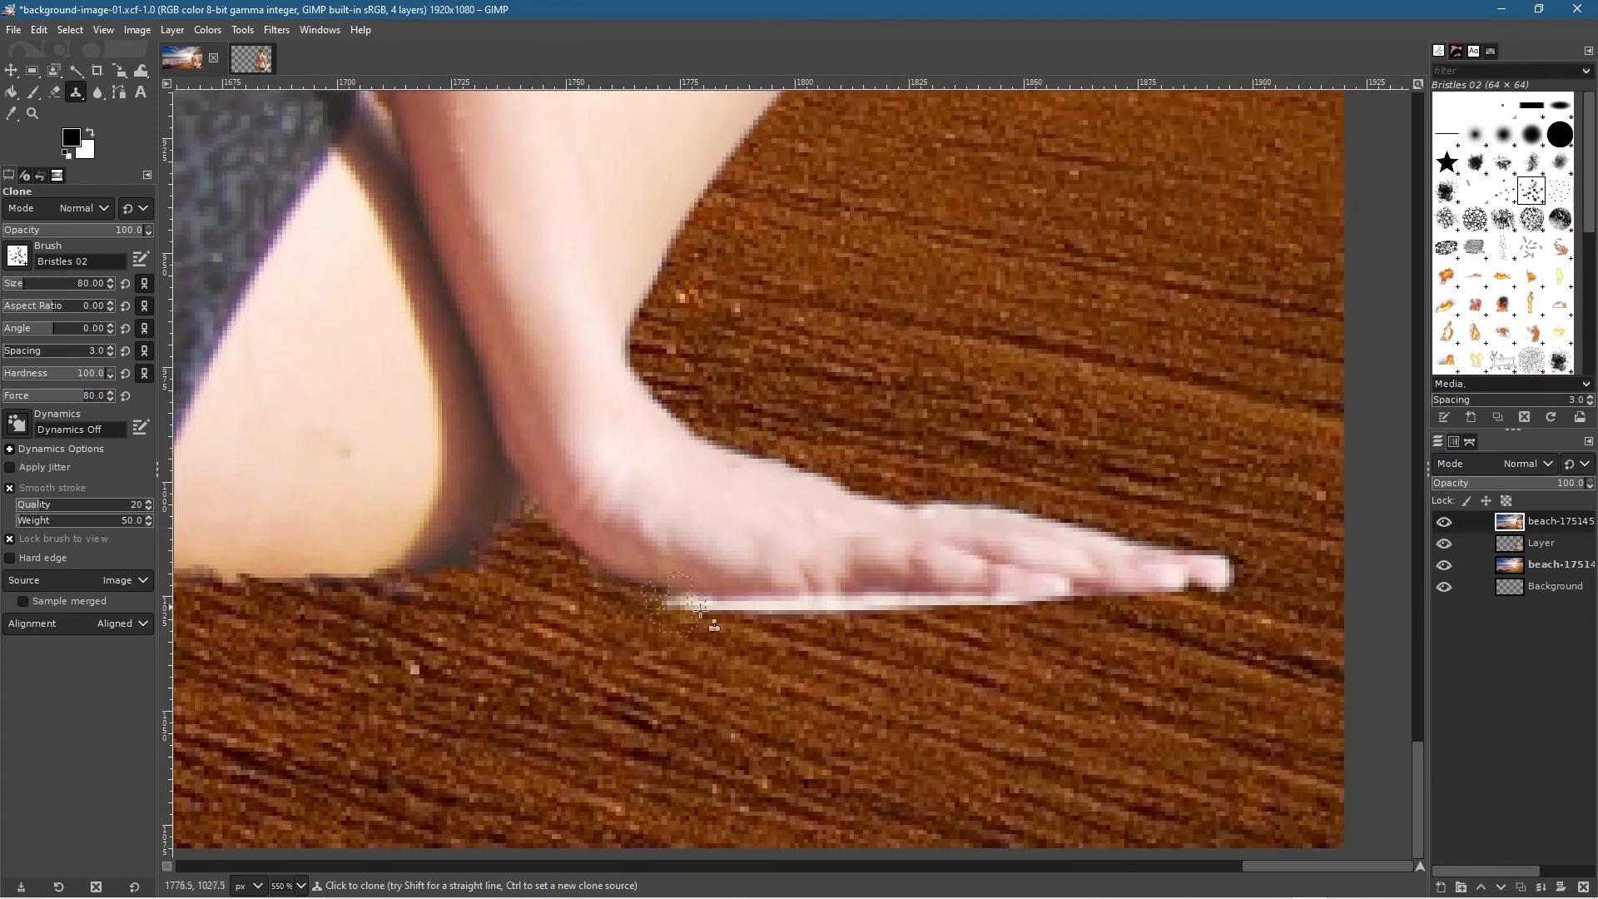
pyautogui.scroll(-6, 875, 666)
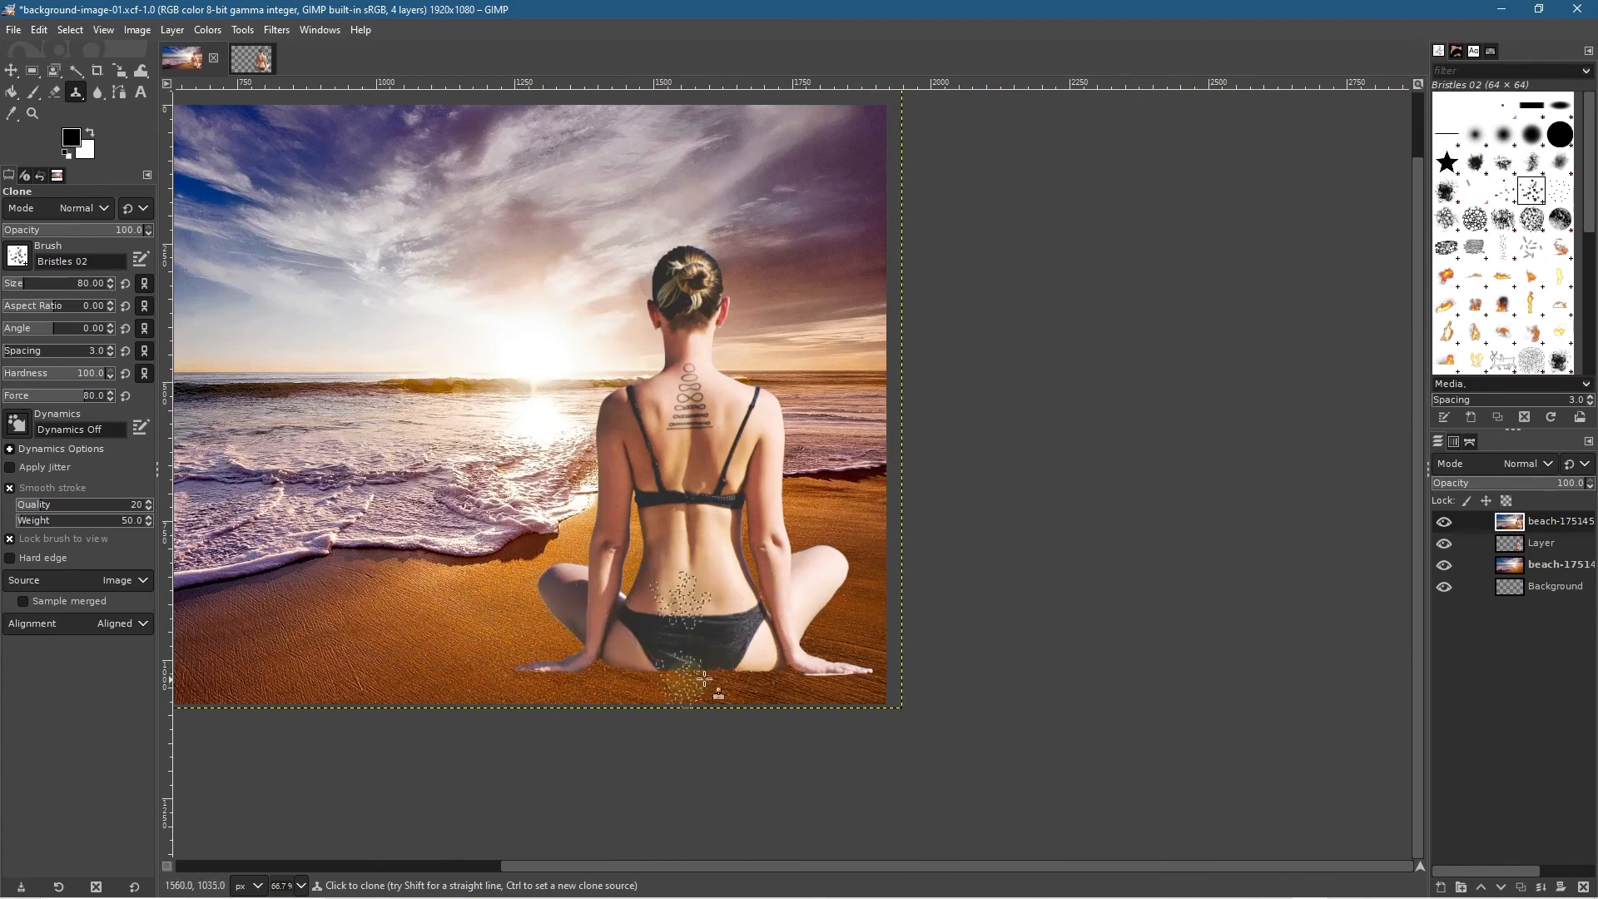
pyautogui.keyDown('ctrl'); pyautogui.scroll(5, 864, 726); pyautogui.keyUp('ctrl')
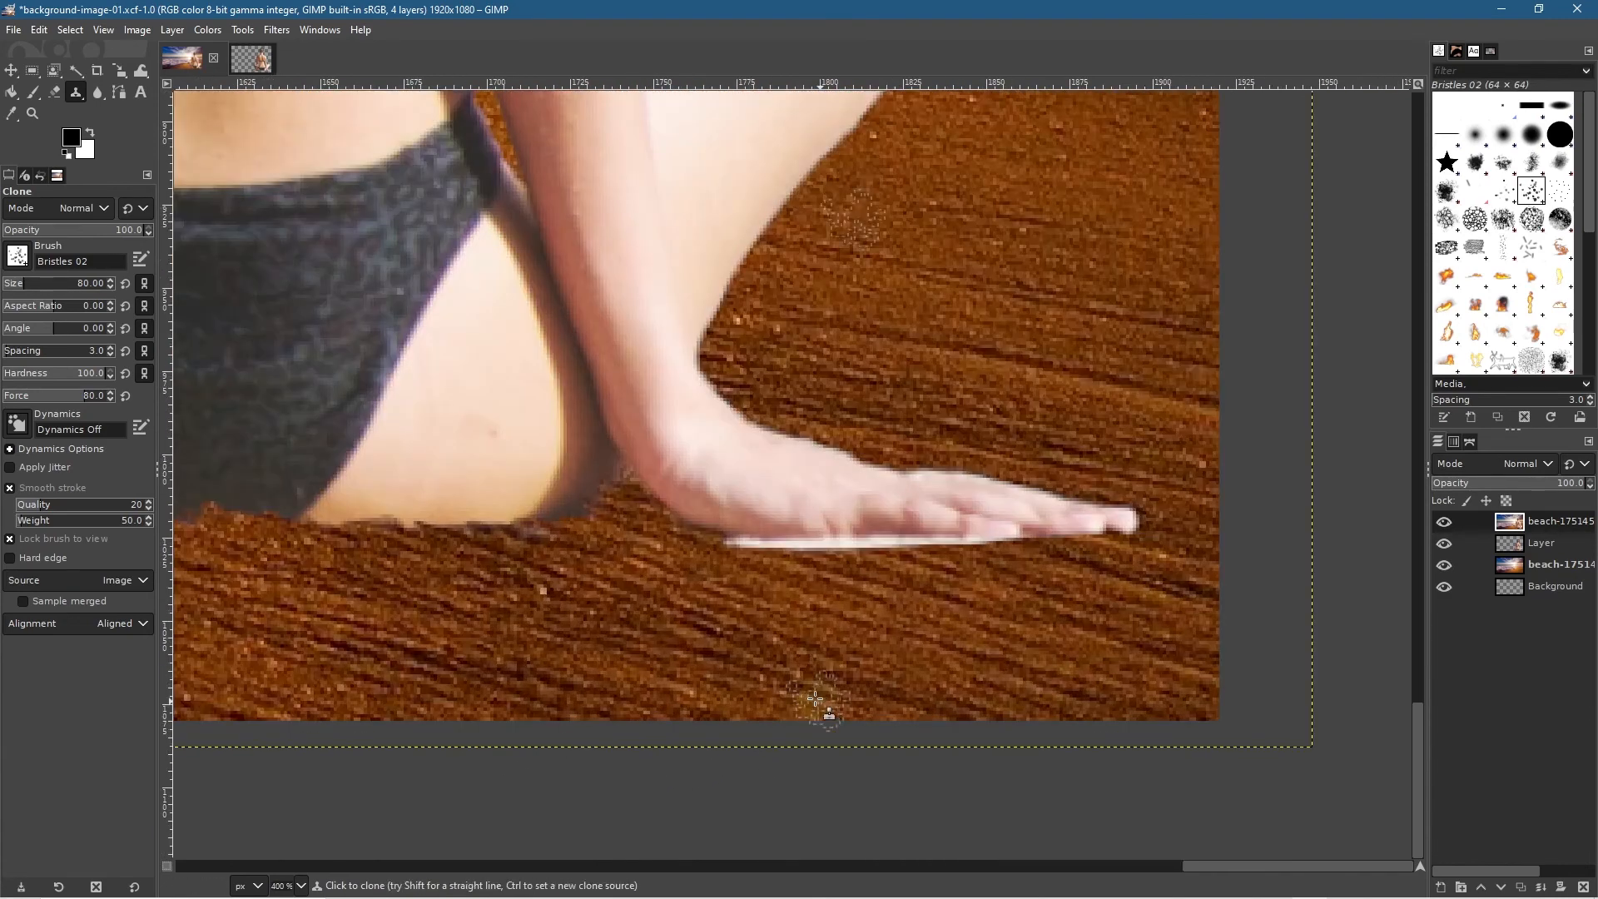
pyautogui.moveTo(747, 564)
pyautogui.mouseDown()
pyautogui.moveTo(809, 556)
pyautogui.moveTo(720, 561)
pyautogui.moveTo(1068, 558)
pyautogui.moveTo(935, 560)
pyautogui.moveTo(969, 582)
pyautogui.moveTo(1143, 557)
pyautogui.moveTo(833, 597)
pyautogui.moveTo(863, 562)
pyautogui.moveTo(902, 560)
pyautogui.moveTo(768, 553)
pyautogui.moveTo(934, 554)
pyautogui.mouseUp()
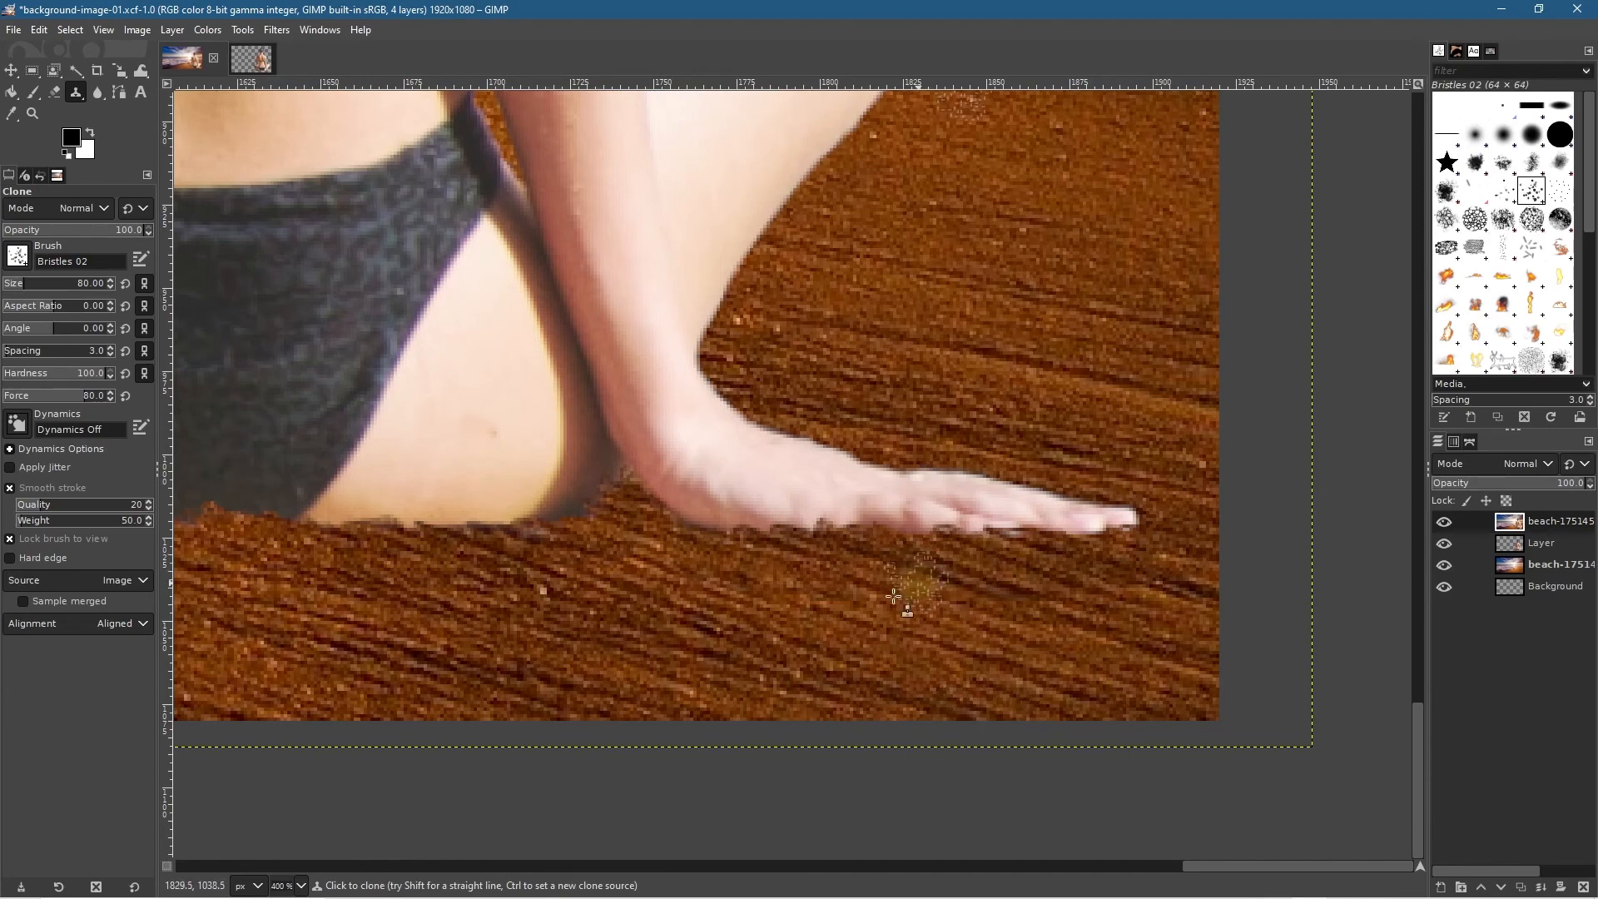
# Step: Examine the cloned sand edge beneath the seated woman and compare the image with the merged layer hidden and shown
pyautogui.scroll(-6, 635, 662)
pyautogui.scroll(3, 385, 637)
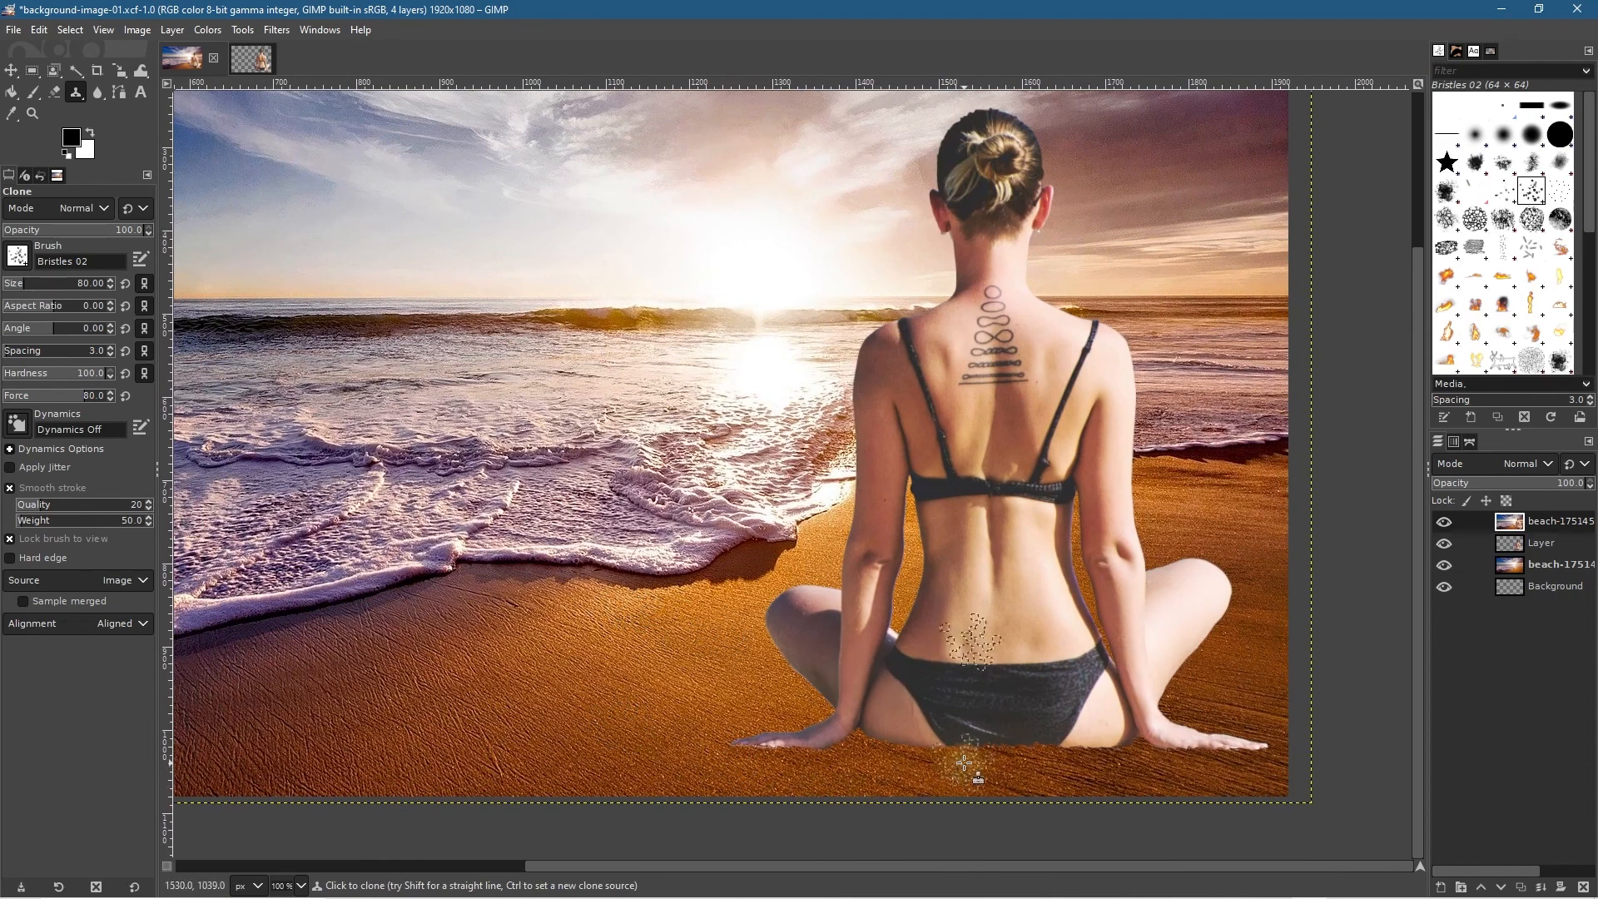
pyautogui.scroll(2, 974, 759)
pyautogui.moveTo(1092, 765)
pyautogui.mouseDown()
pyautogui.moveTo(792, 751)
pyautogui.moveTo(1274, 757)
pyautogui.moveTo(1220, 812)
pyautogui.mouseUp()
pyautogui.scroll(-3, 897, 757)
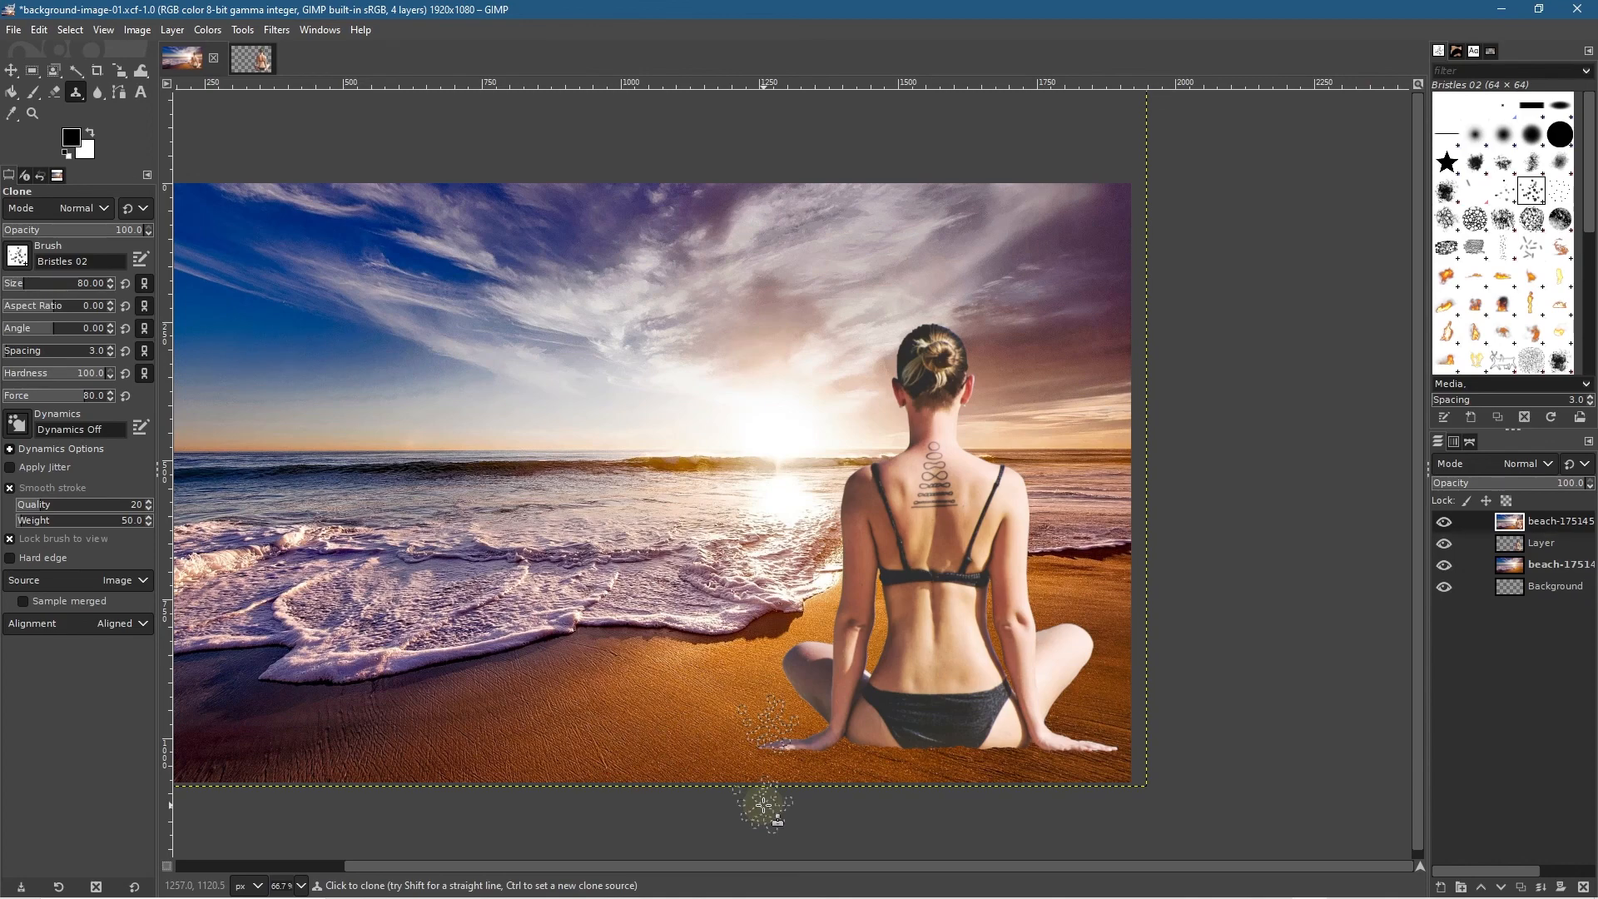
pyautogui.scroll(3, 949, 776)
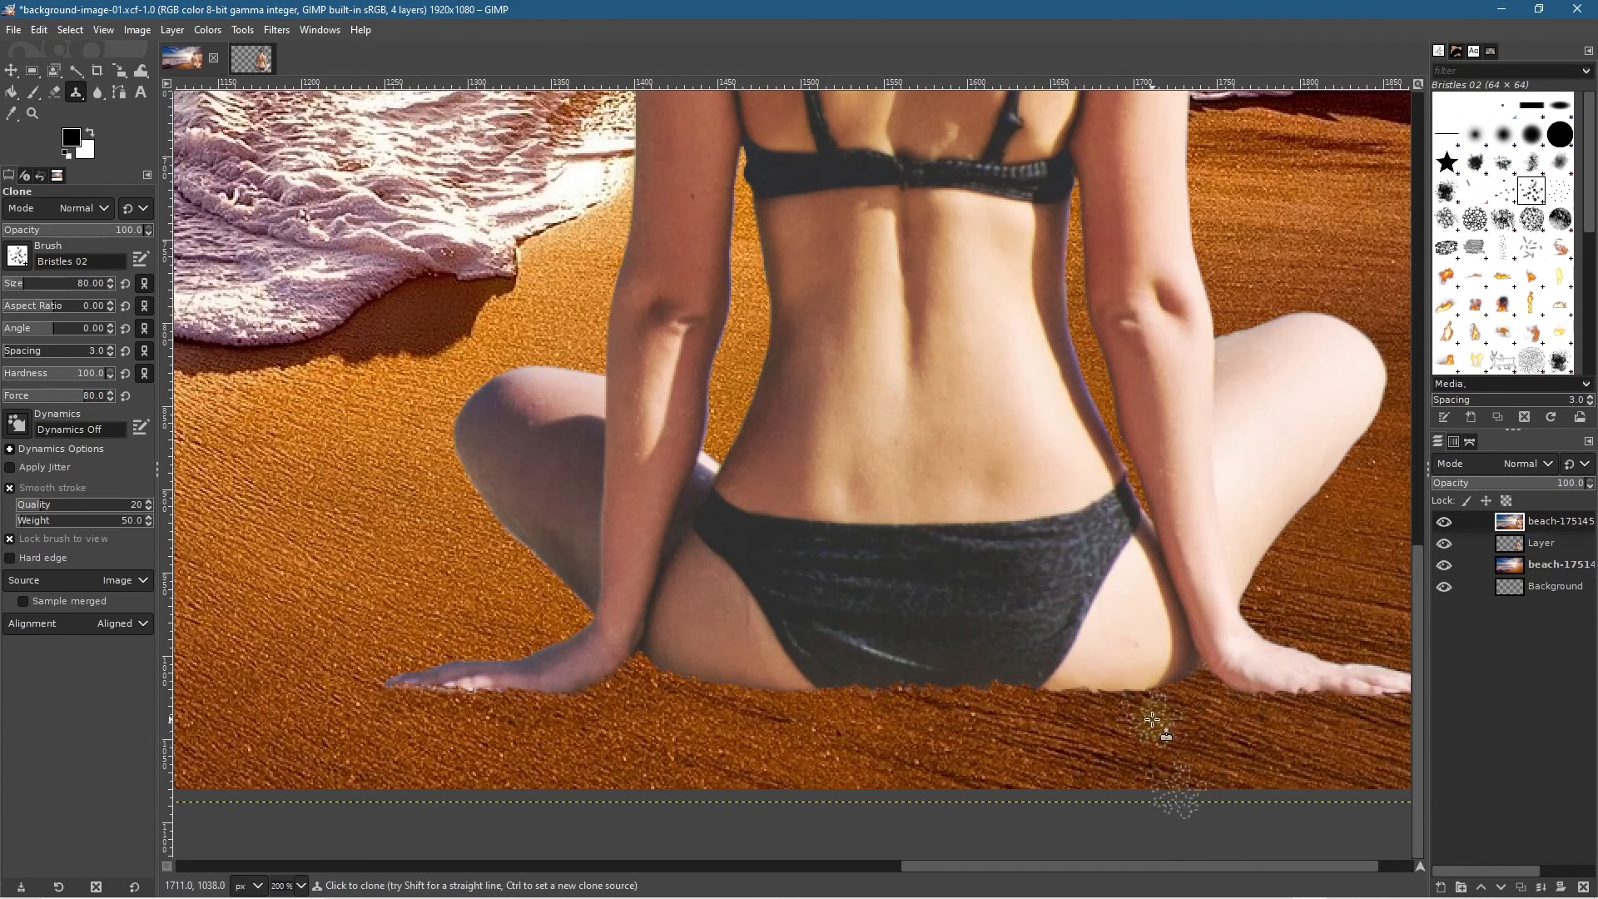
pyautogui.keyDown('ctrl'); pyautogui.scroll(-3, 855, 770); pyautogui.keyUp('ctrl')
pyautogui.moveTo(491, 602)
pyautogui.mouseDown()
pyautogui.moveTo(441, 488)
pyautogui.moveTo(714, 670)
pyautogui.mouseUp()
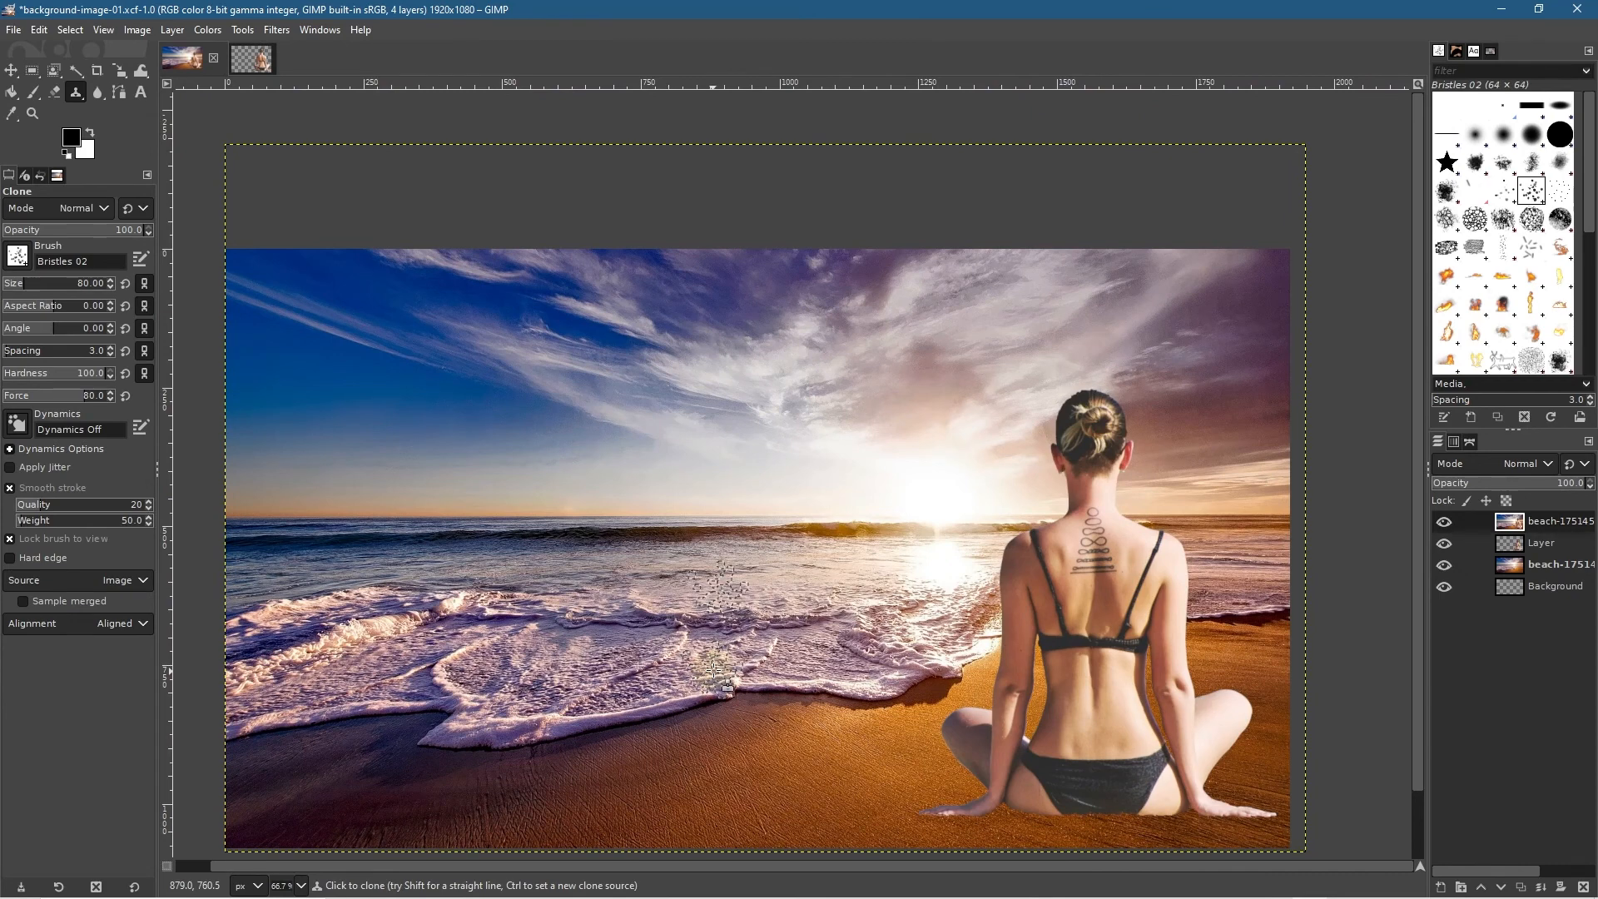
pyautogui.click(1445, 522)
pyautogui.click(1446, 522)
# Step: Save the composite project and set up its export as the JPEG image background-image-01.jpg, with all files shown
pyautogui.click(13, 30)
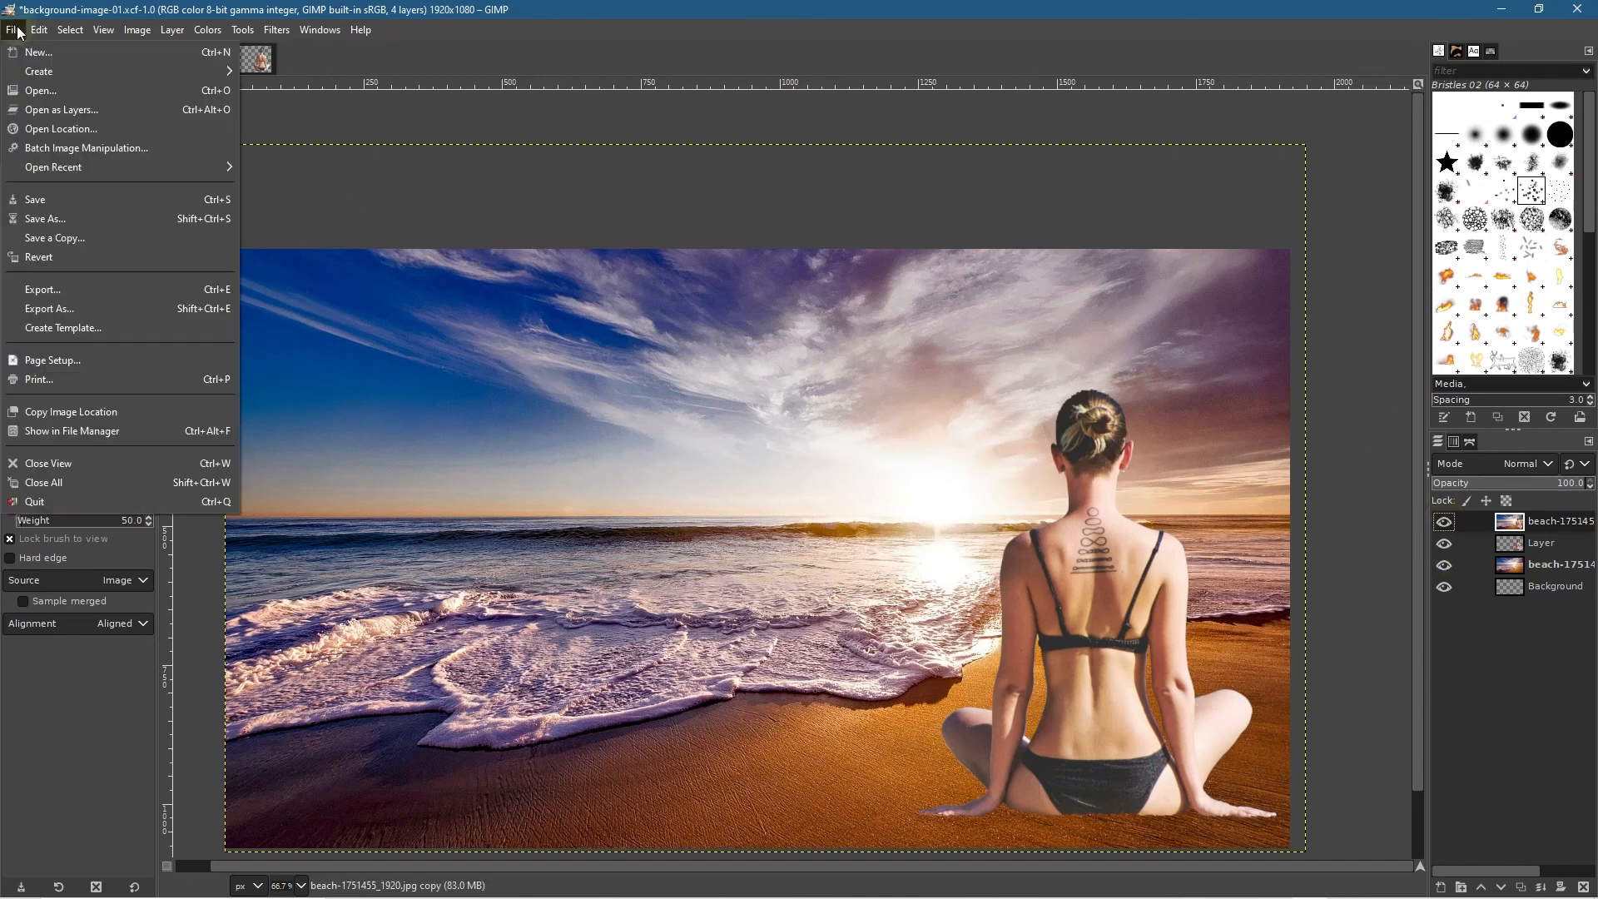
pyautogui.click(30, 200)
pyautogui.click(12, 31)
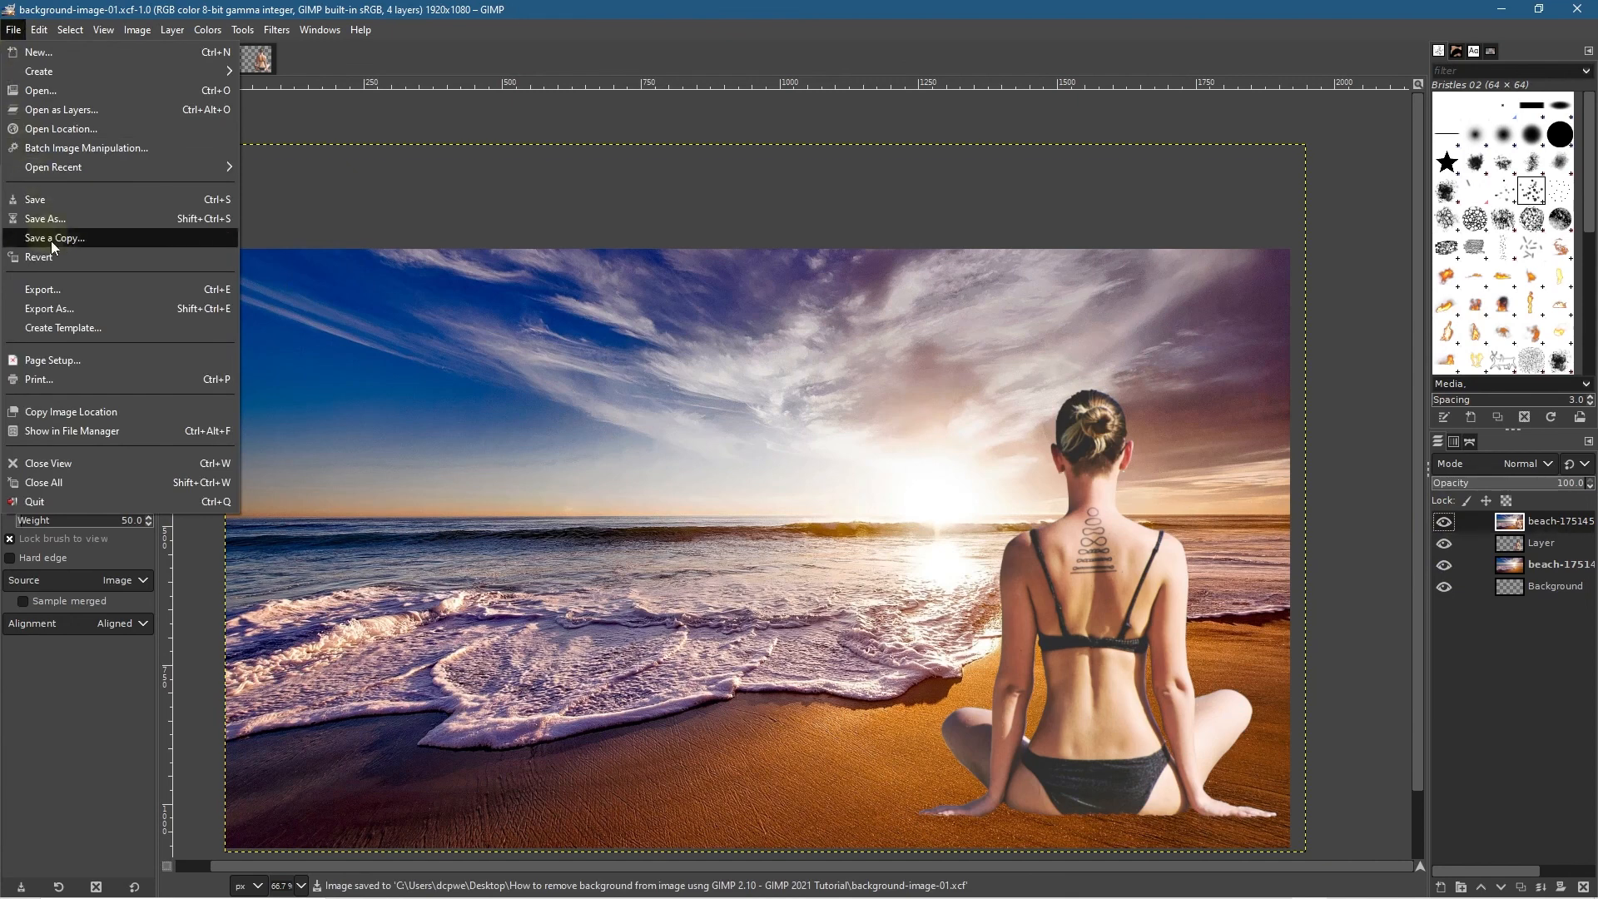
pyautogui.click(73, 310)
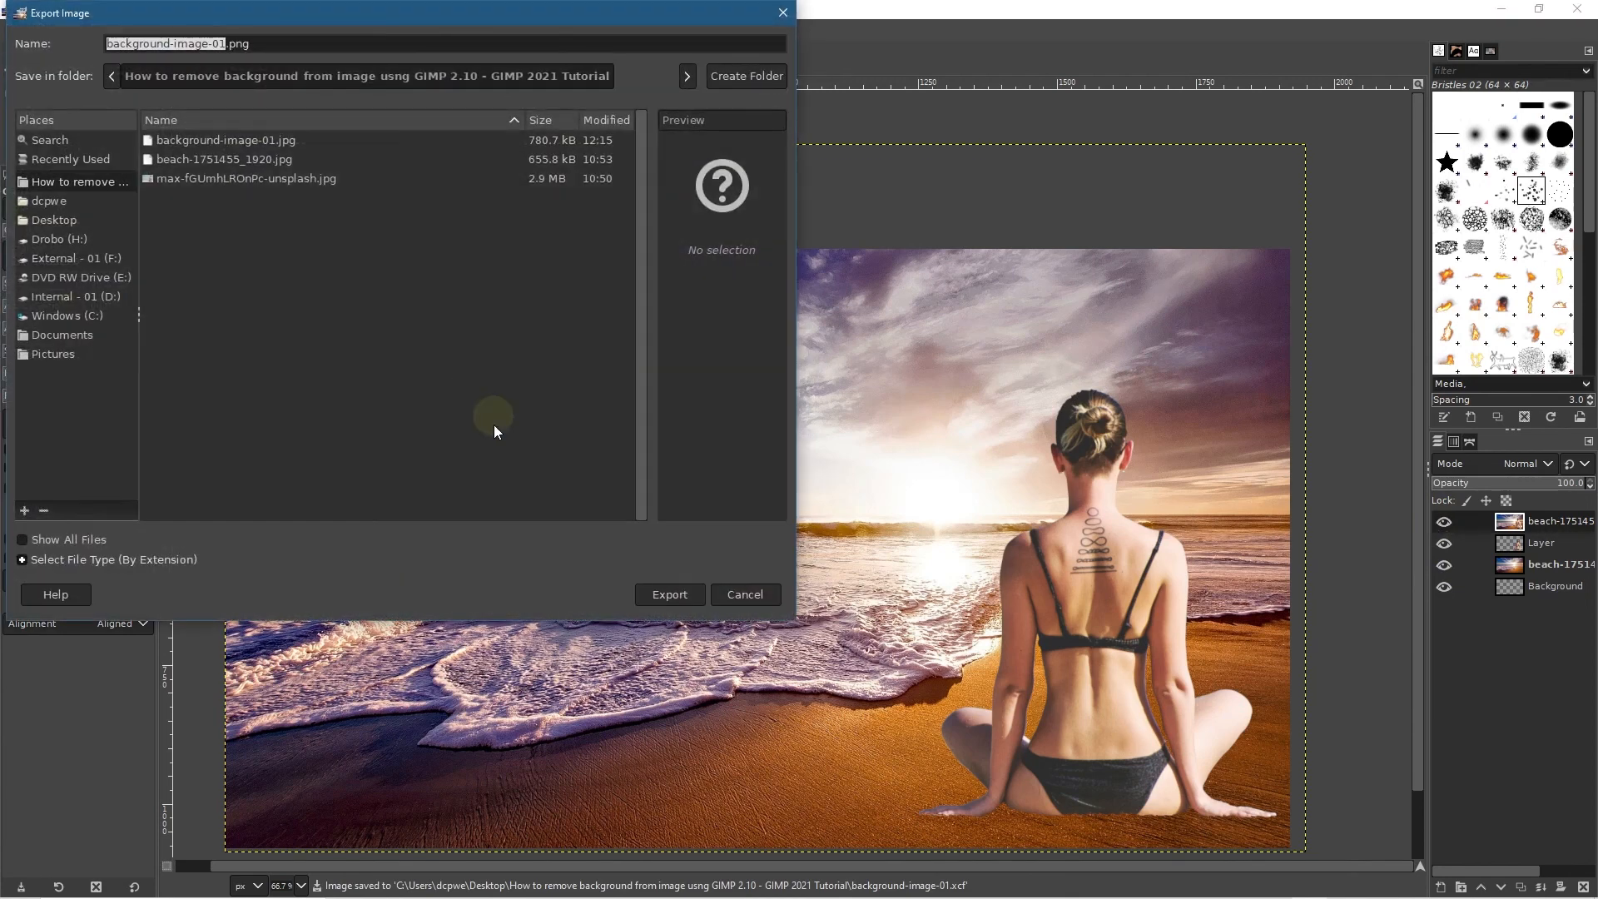
pyautogui.click(63, 541)
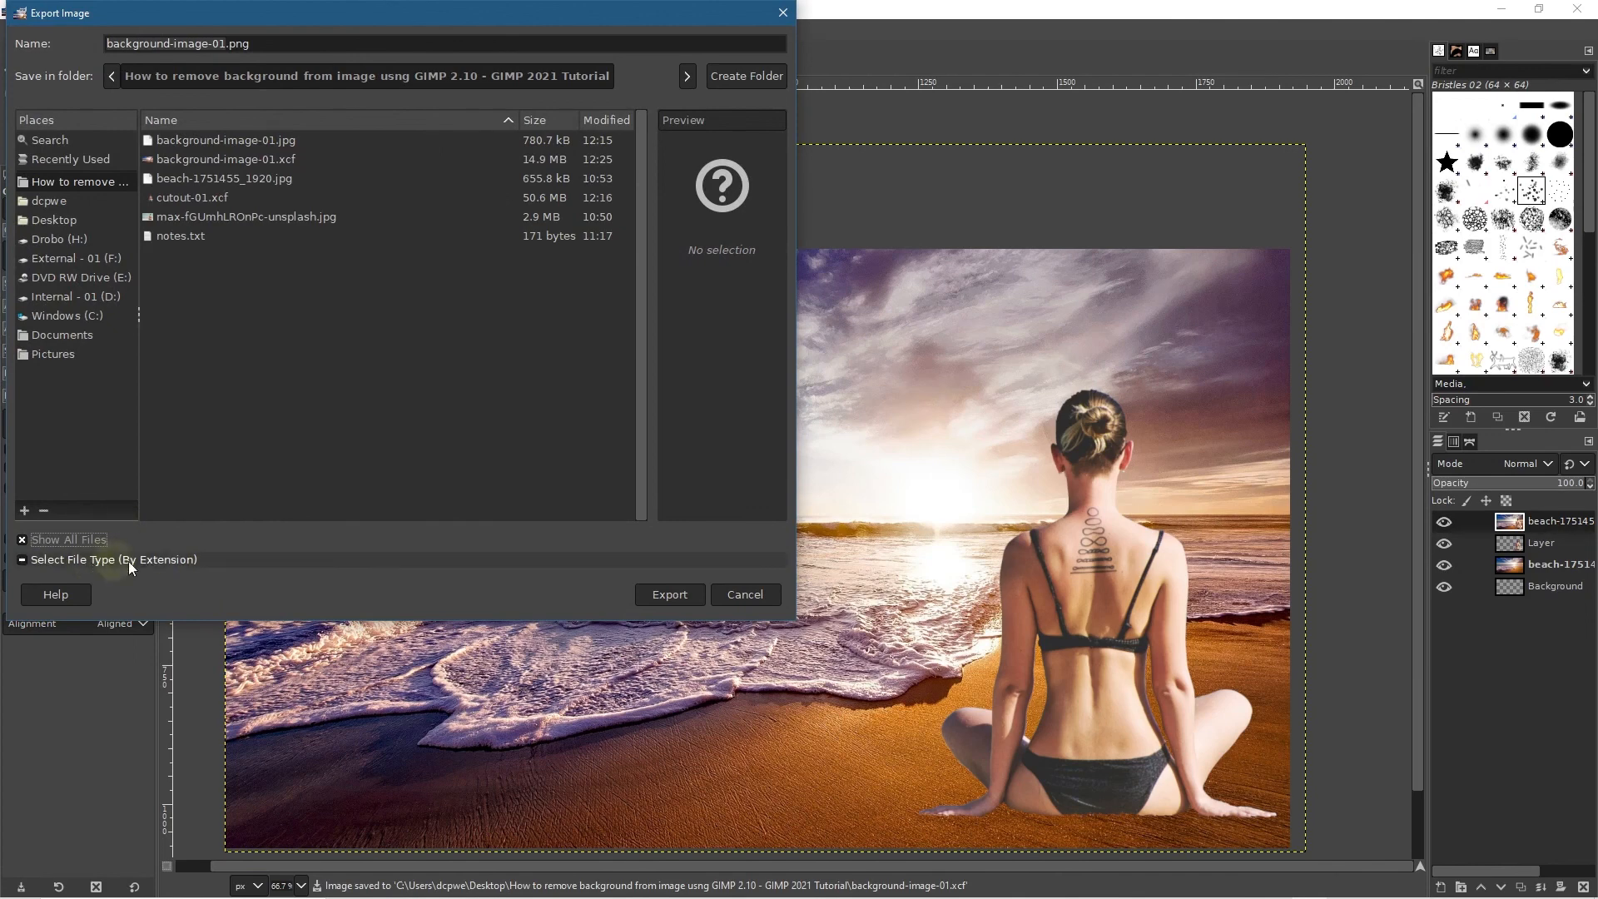
pyautogui.click(128, 561)
pyautogui.scroll(-5, 102, 513)
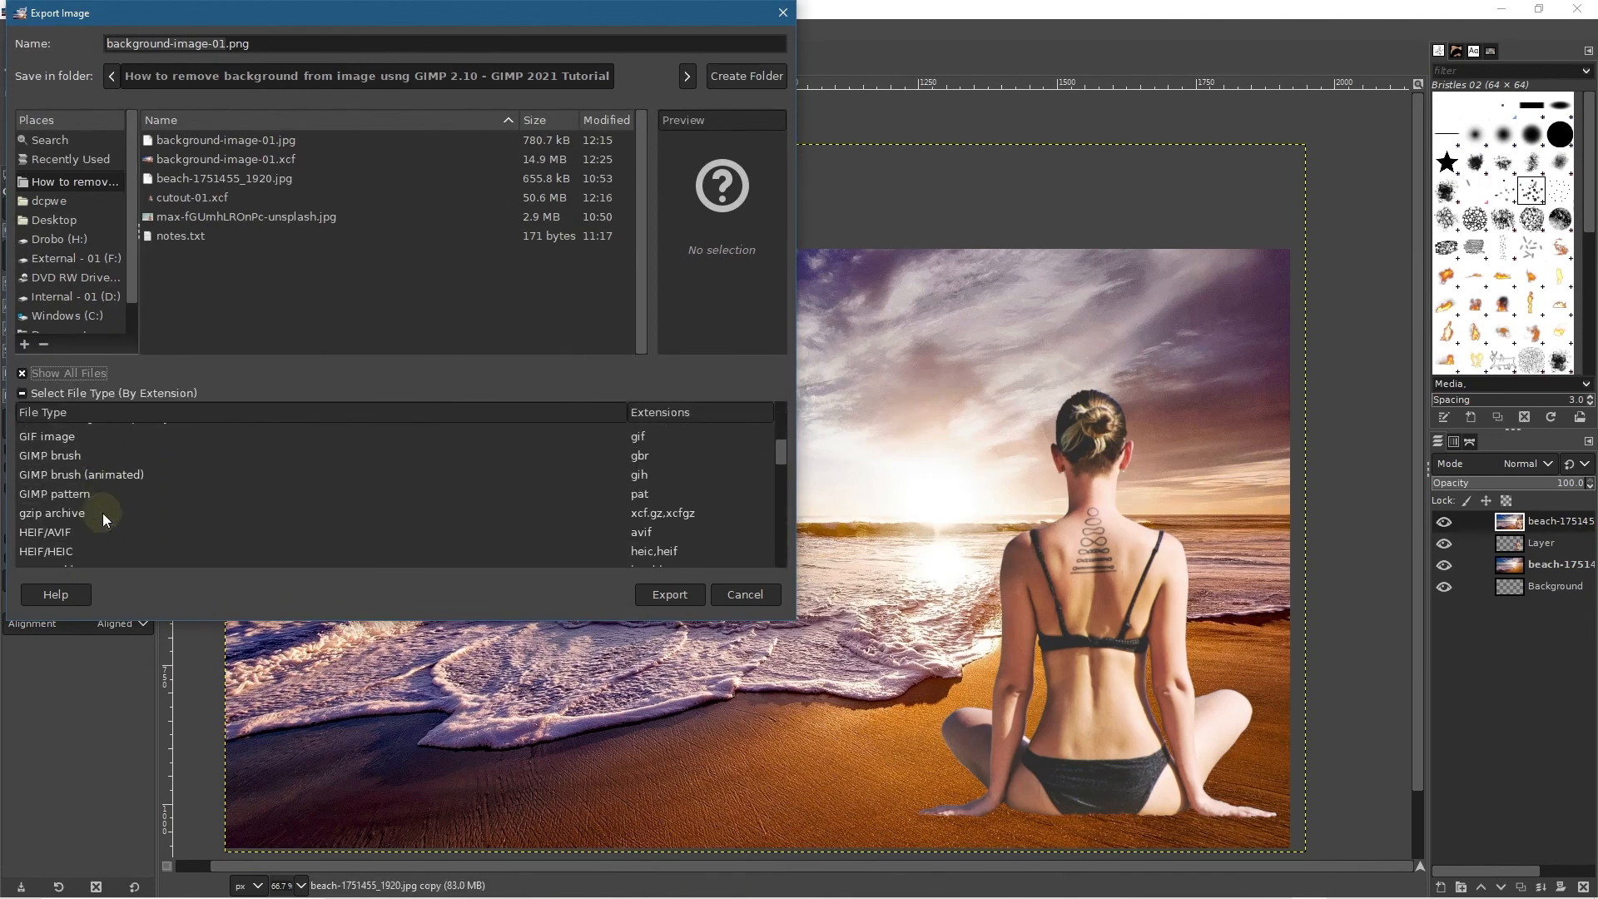
pyautogui.scroll(-2, 102, 513)
pyautogui.click(83, 512)
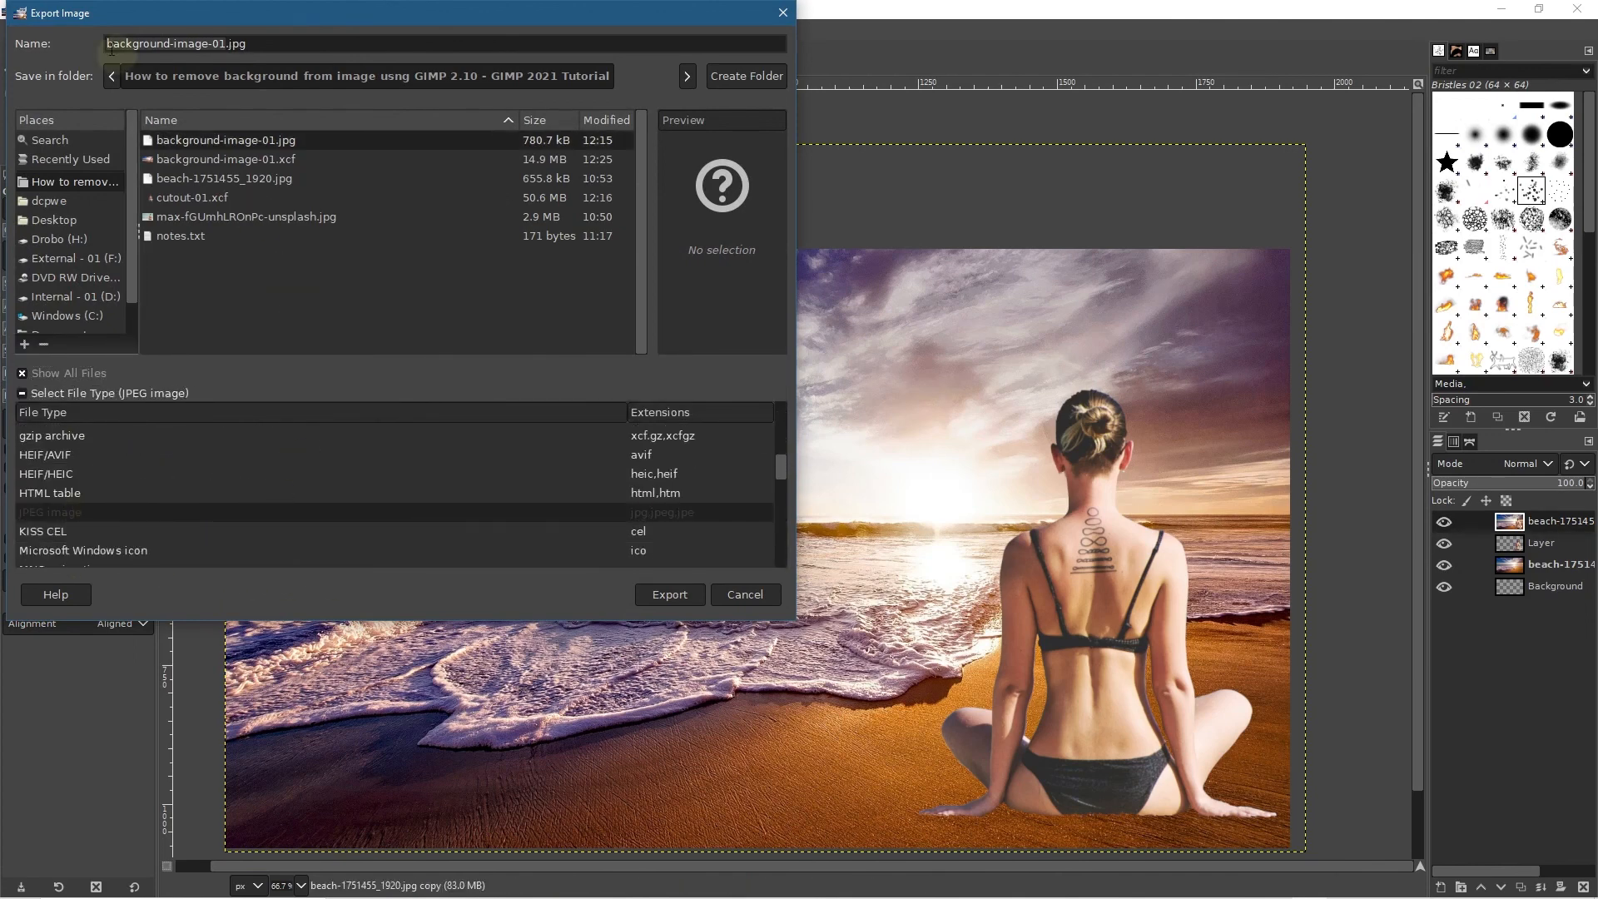
# Step: Export the composite as a JPEG at quality 90, replacing the existing background-image-01.jpg
pyautogui.click(671, 594)
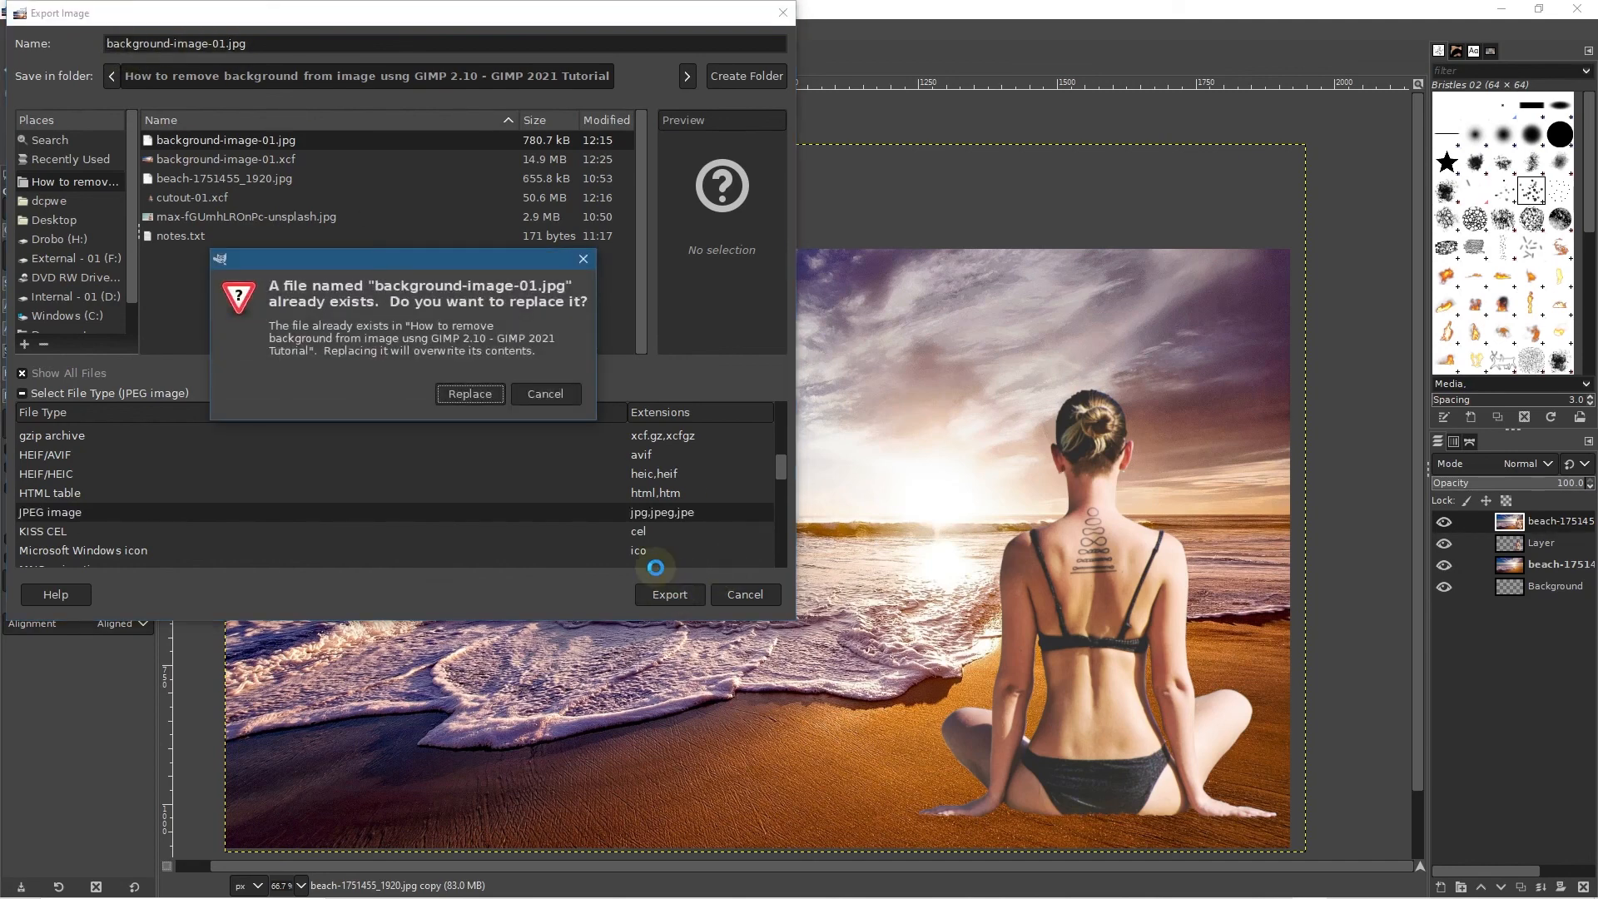
pyautogui.click(471, 394)
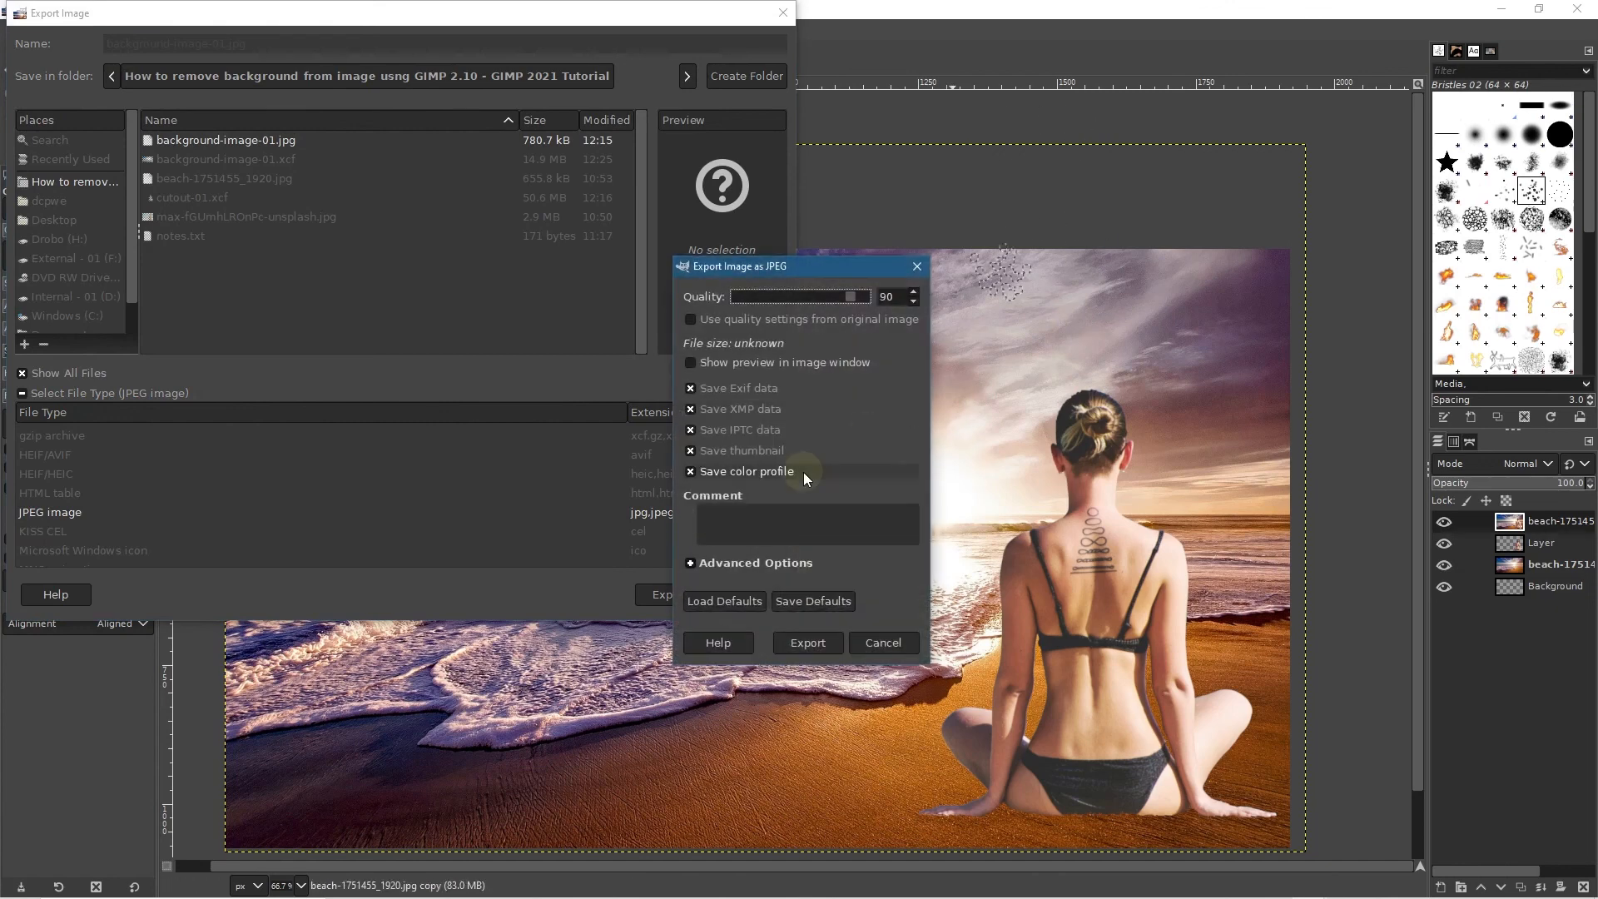
pyautogui.click(808, 643)
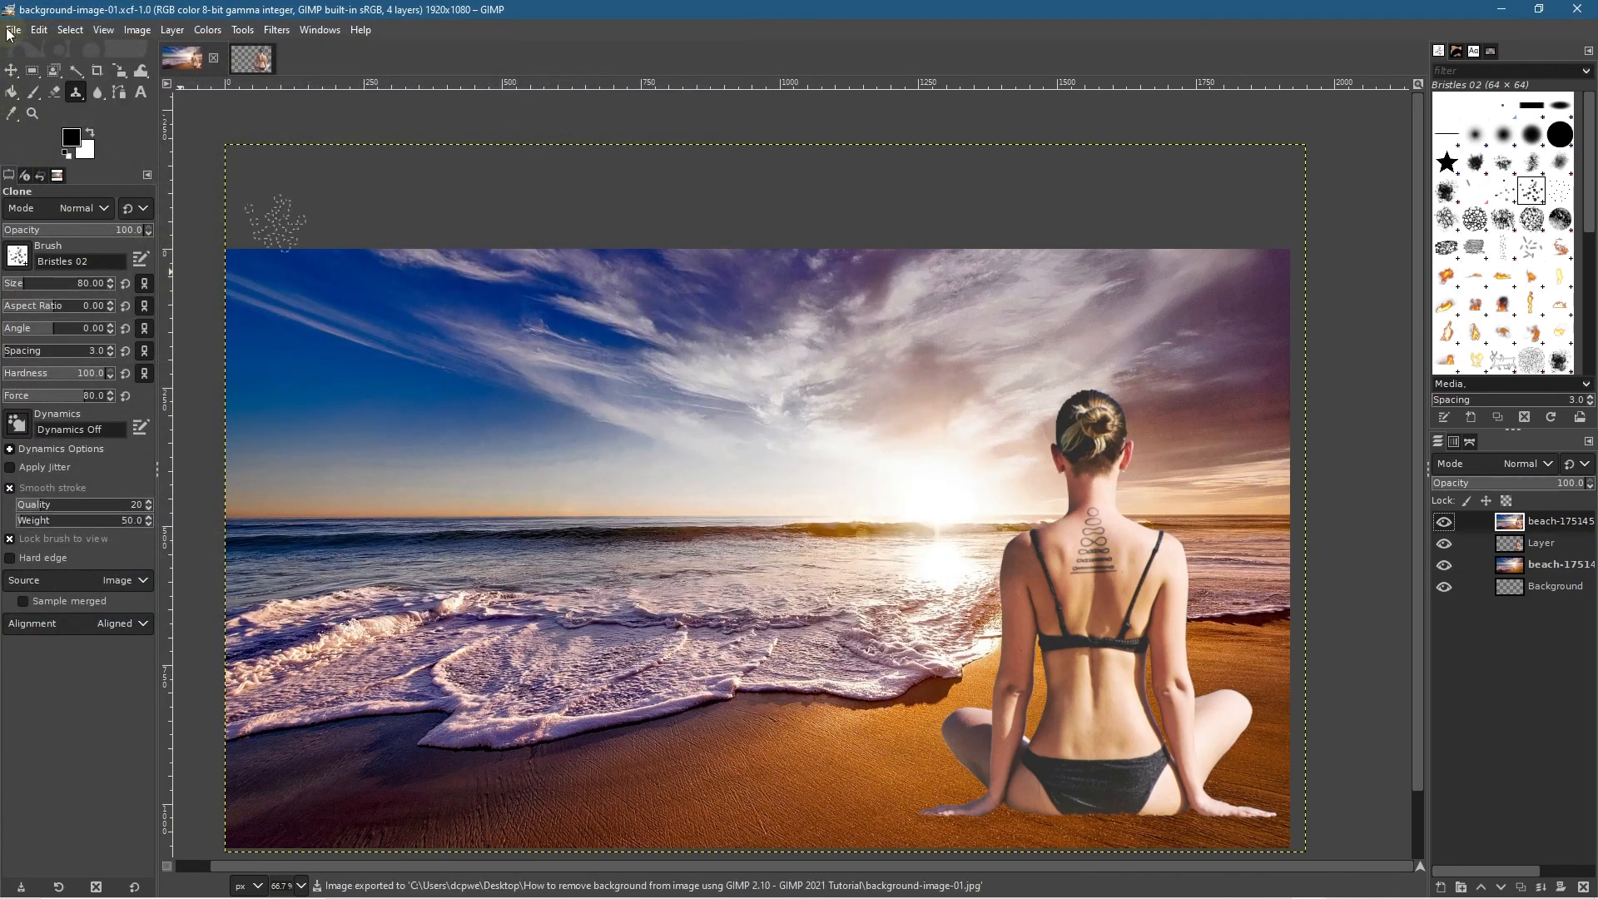
# Step: Save the background-image-01.xcf project again and close it
pyautogui.click(8, 31)
pyautogui.click(34, 198)
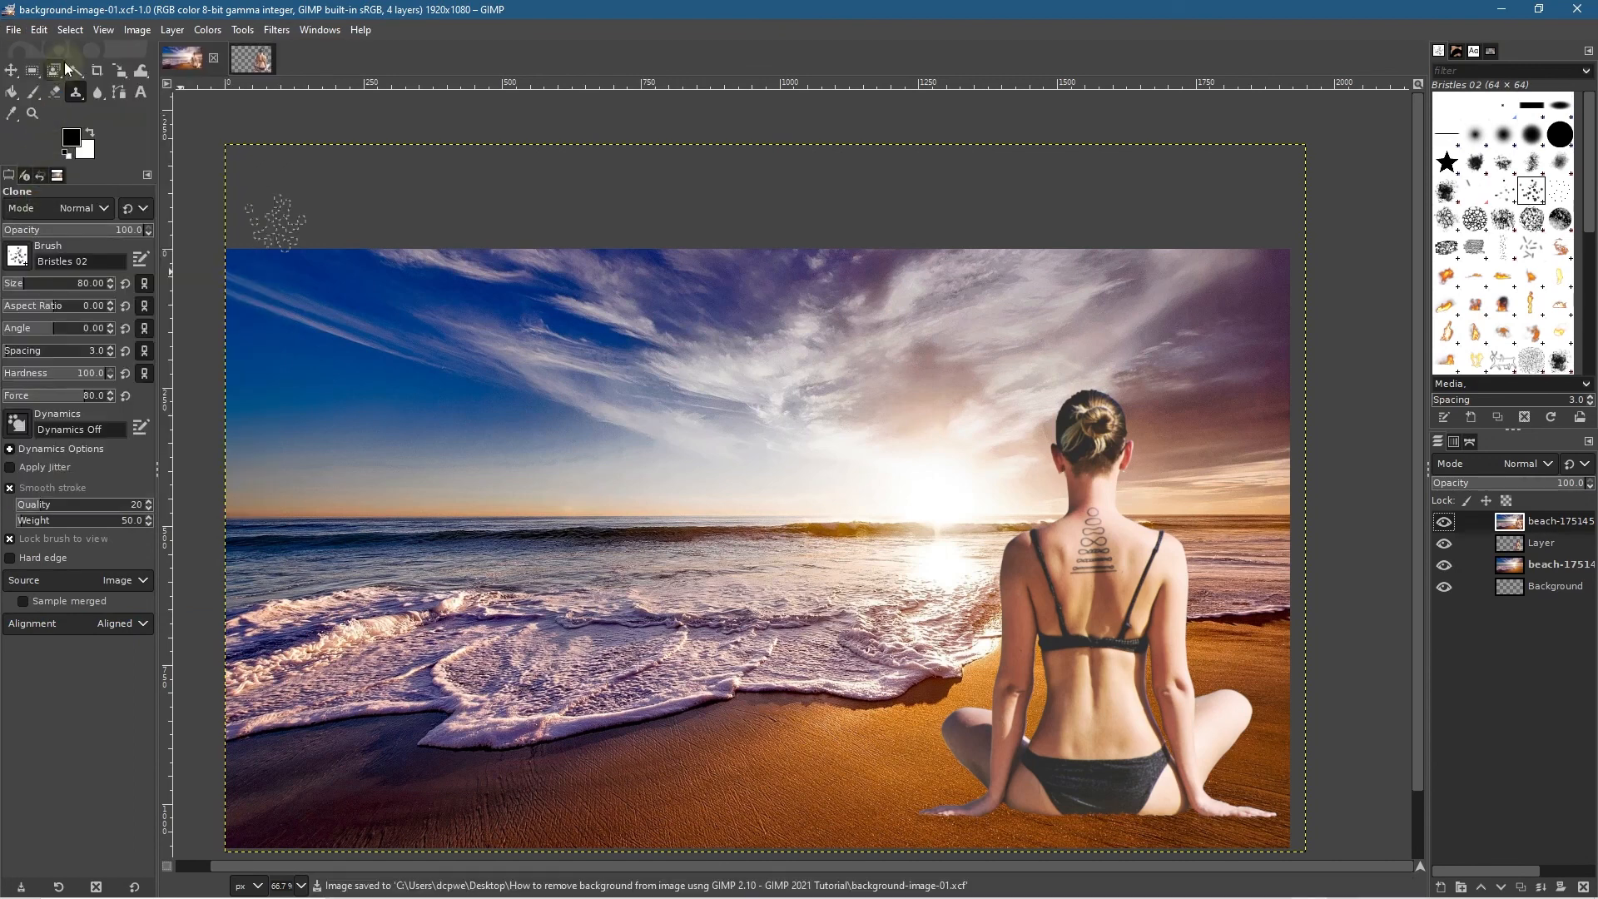
pyautogui.click(215, 58)
# Step: Save and close the cutout-01.xcf project, and quit GIMP
pyautogui.click(10, 30)
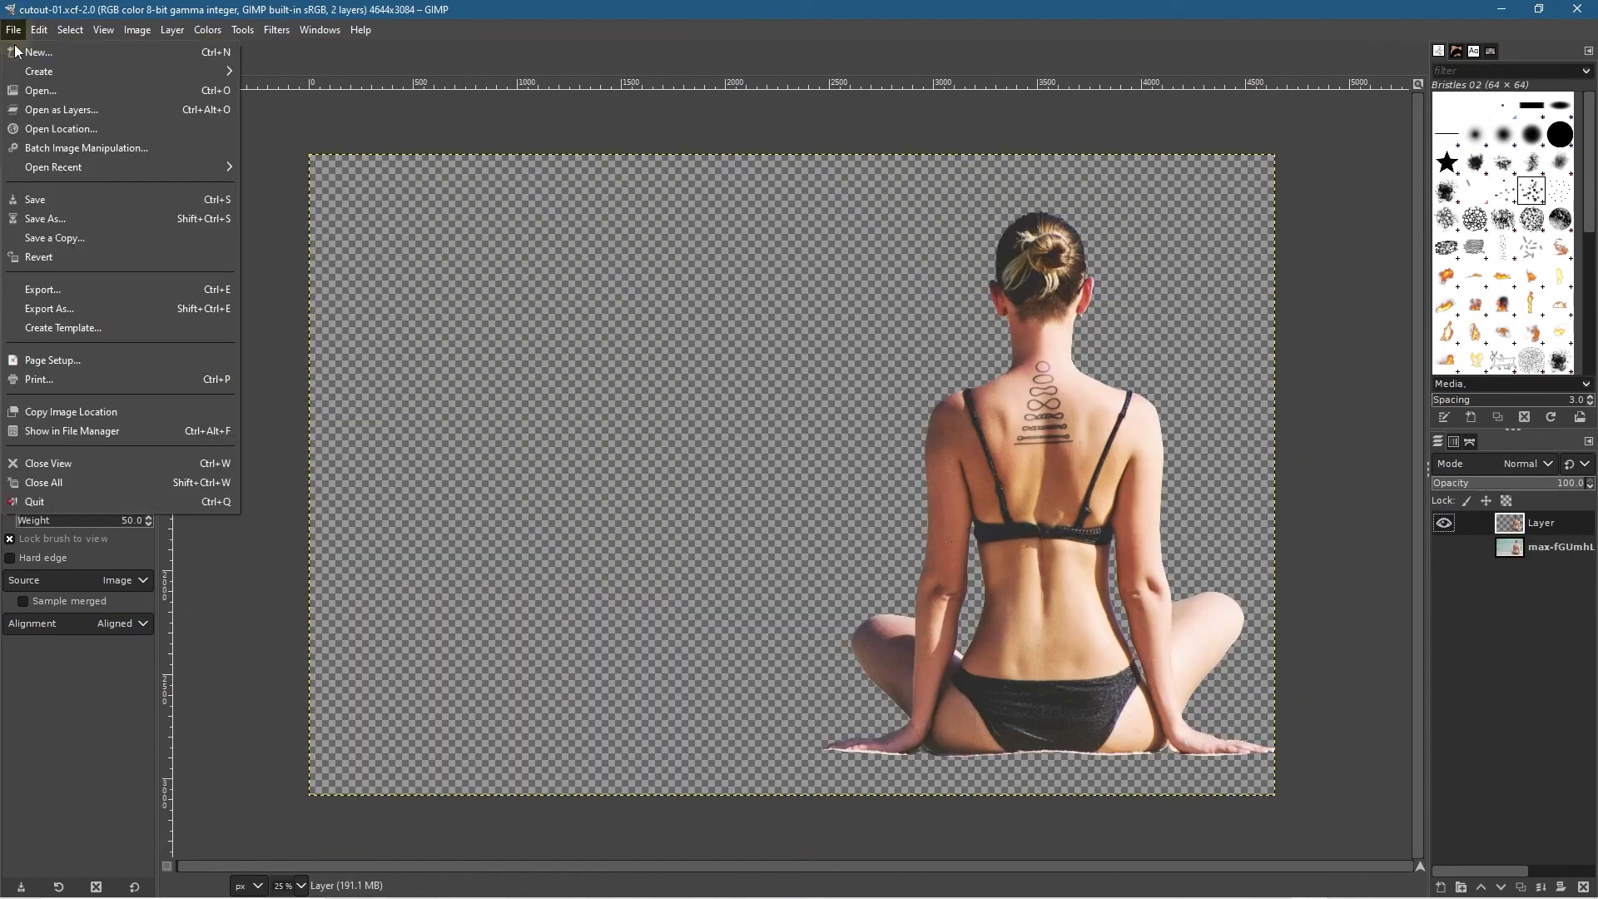
pyautogui.click(40, 196)
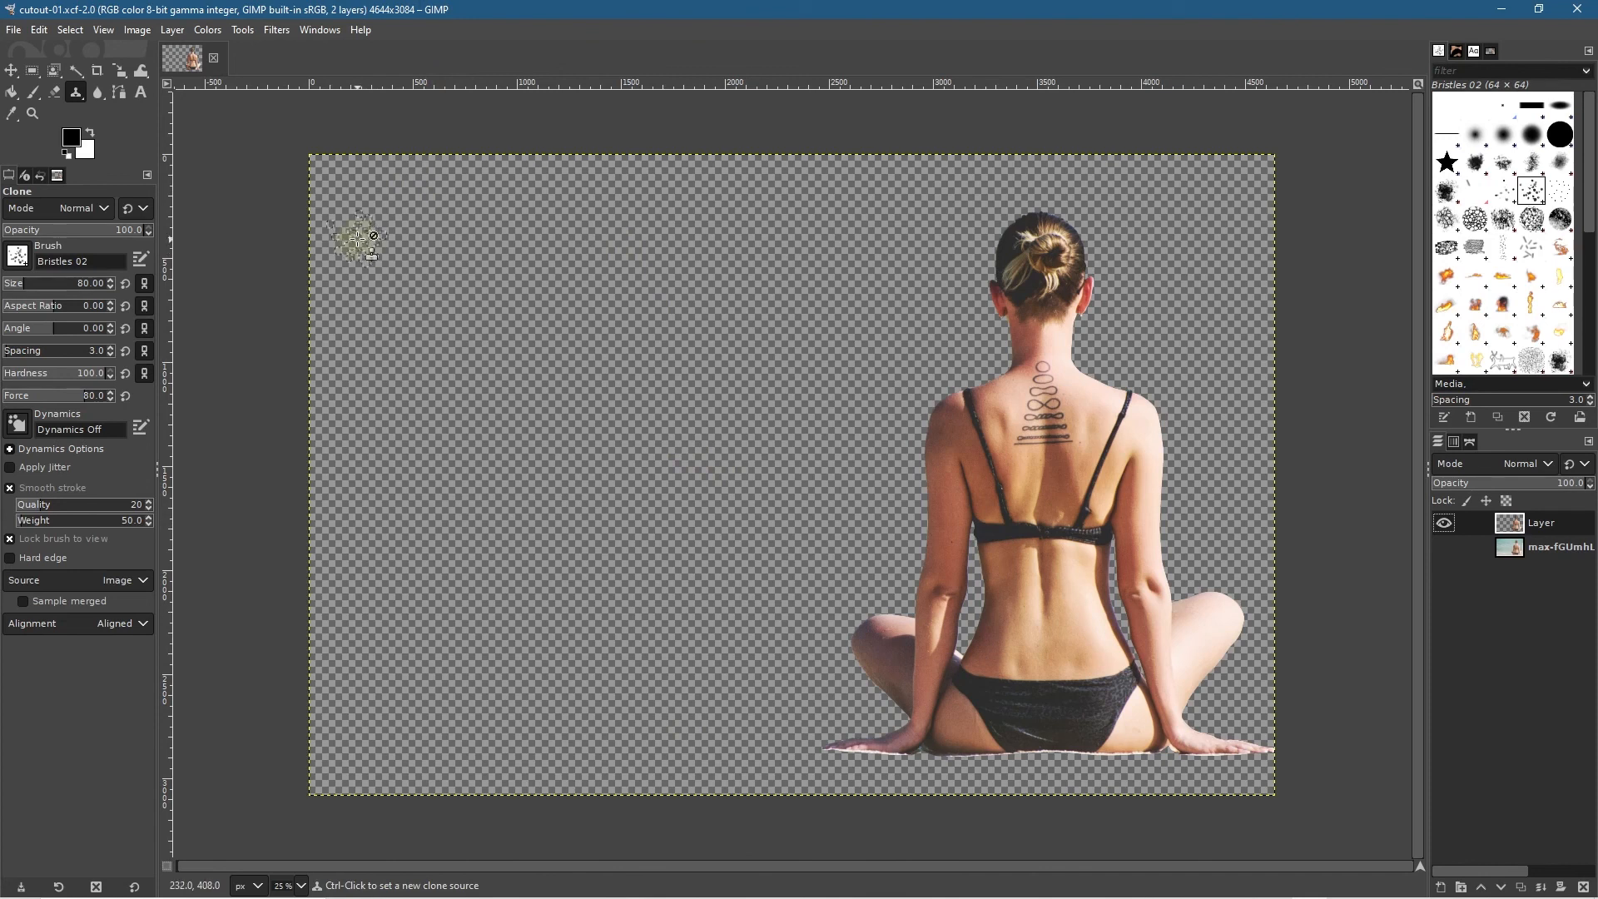
pyautogui.click(213, 61)
pyautogui.click(1578, 10)
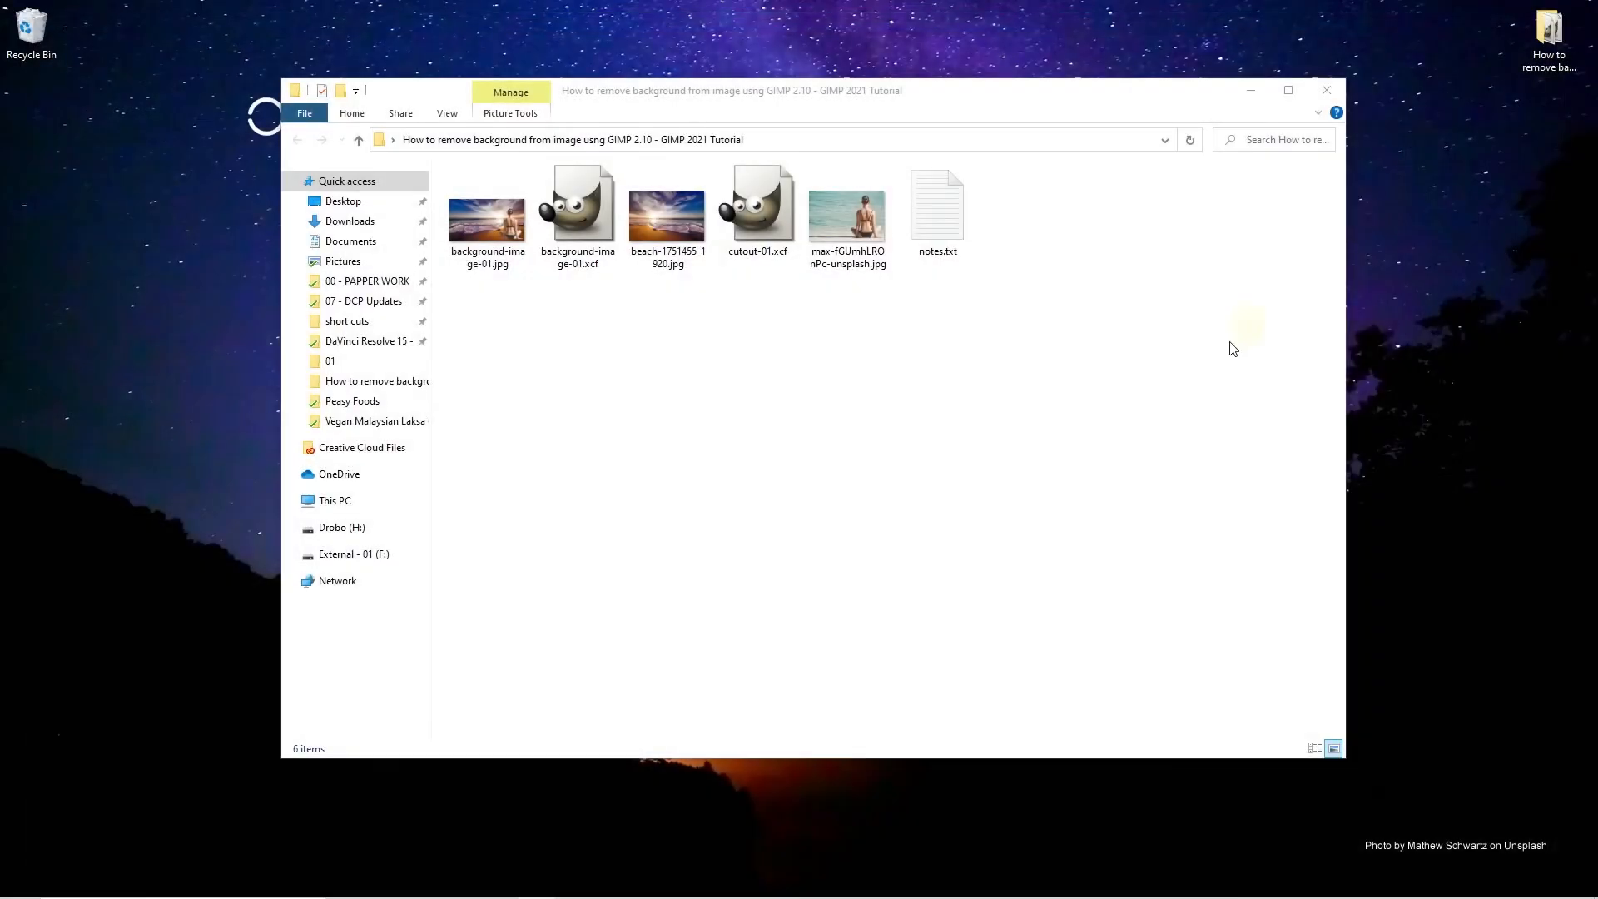
# Step: View the original photo of the seated woman in Photos, followed by the beach photo and the exported composite background-image-01.jpg
pyautogui.click(852, 218)
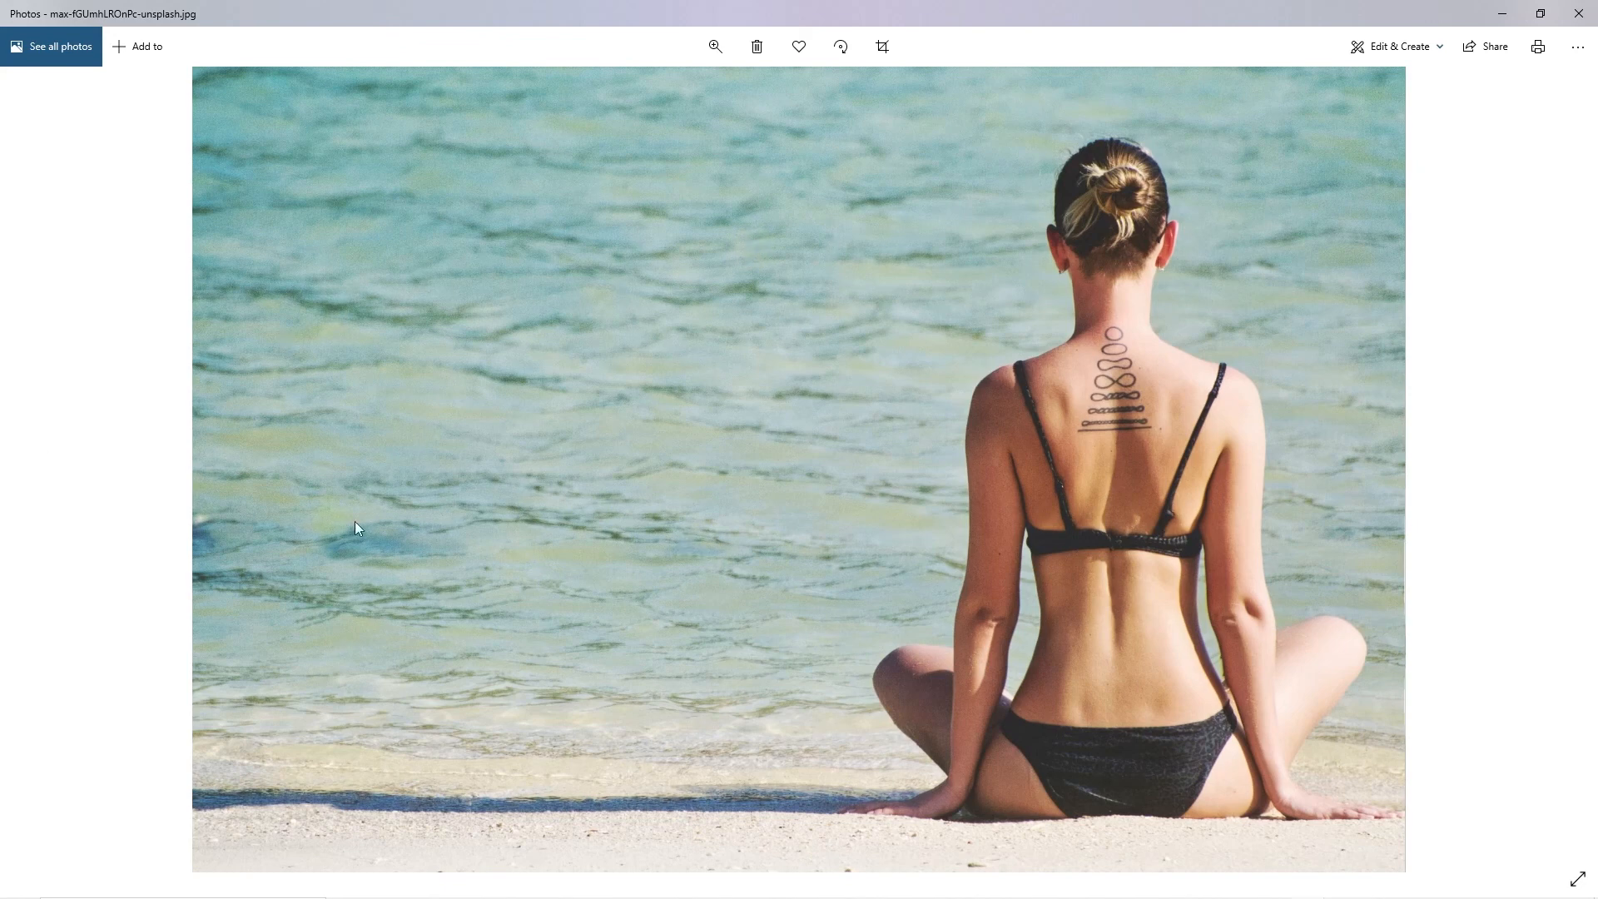
pyautogui.click(39, 467)
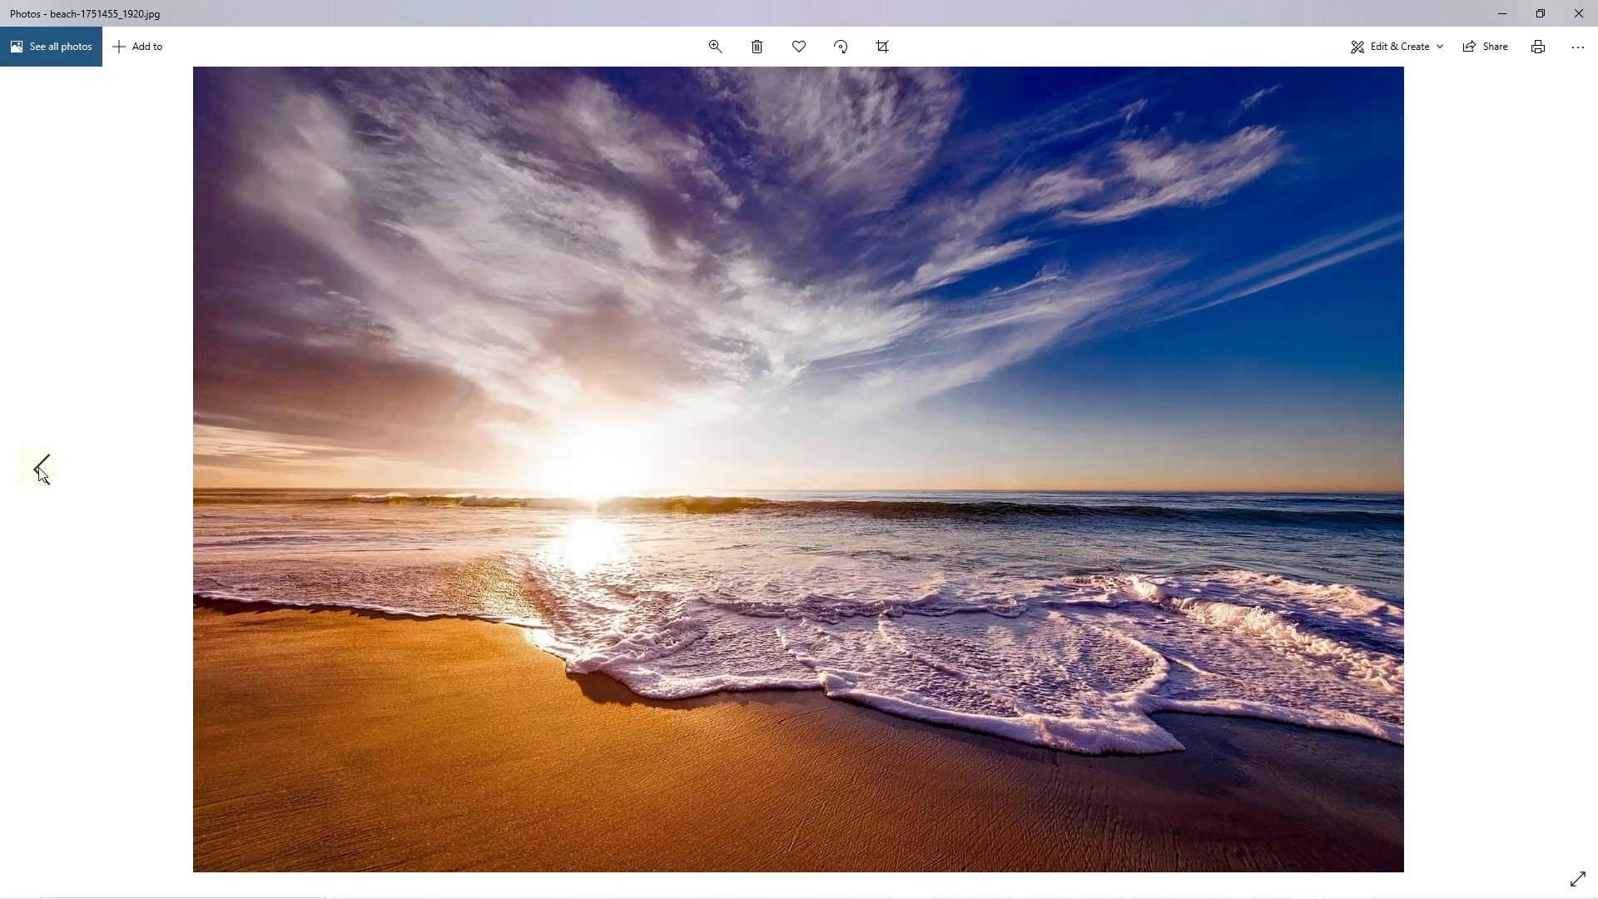
pyautogui.click(41, 471)
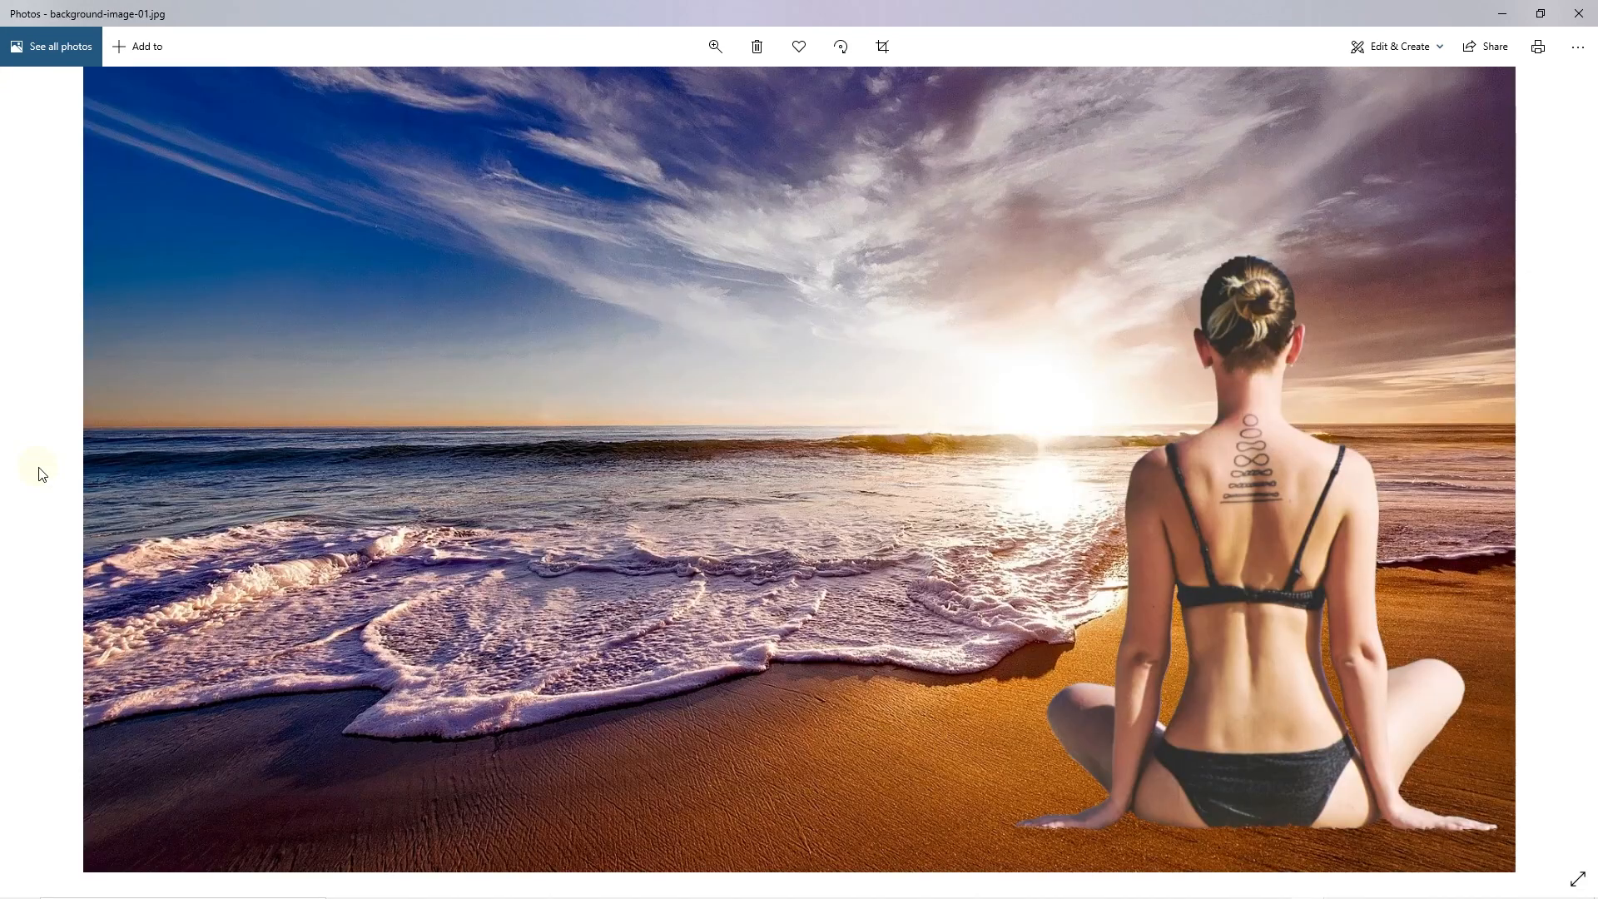